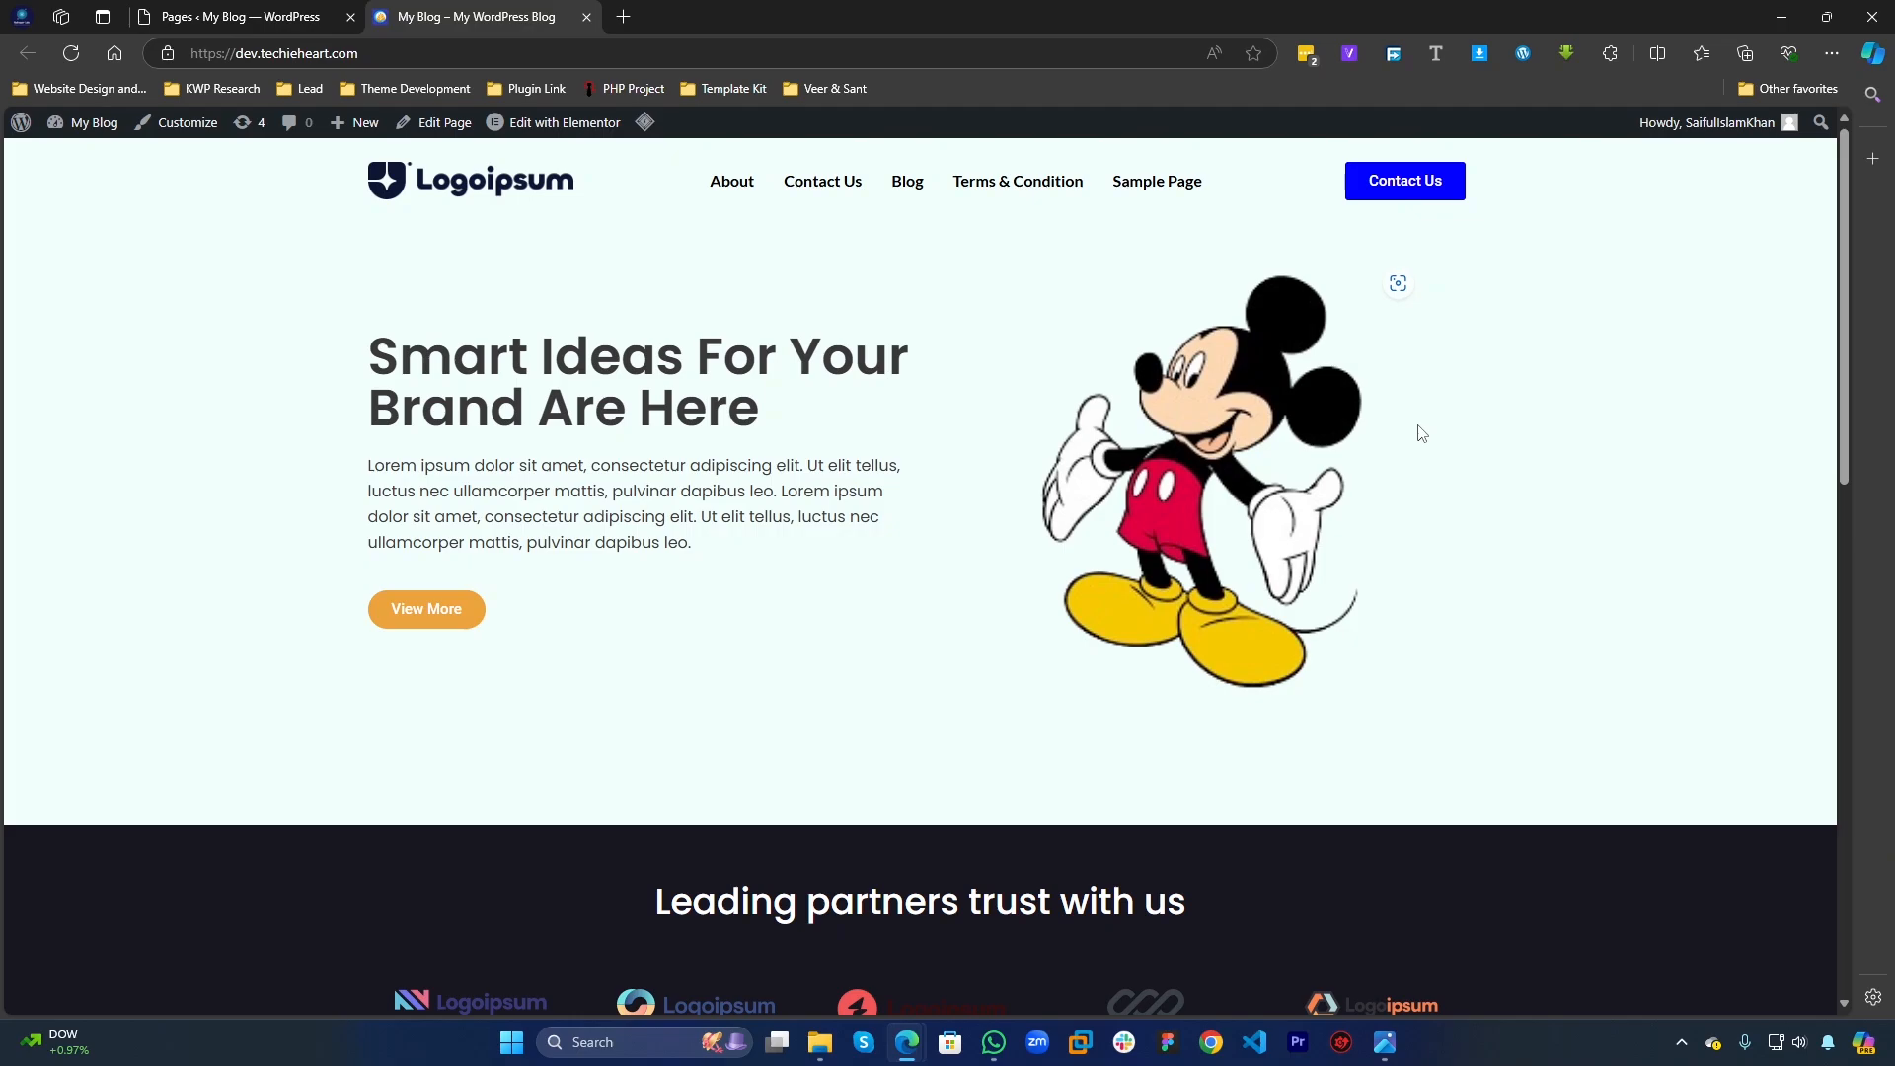
Step: Open the blog's home page for editing with Elementor
scroll(806, 653, "down", 5)
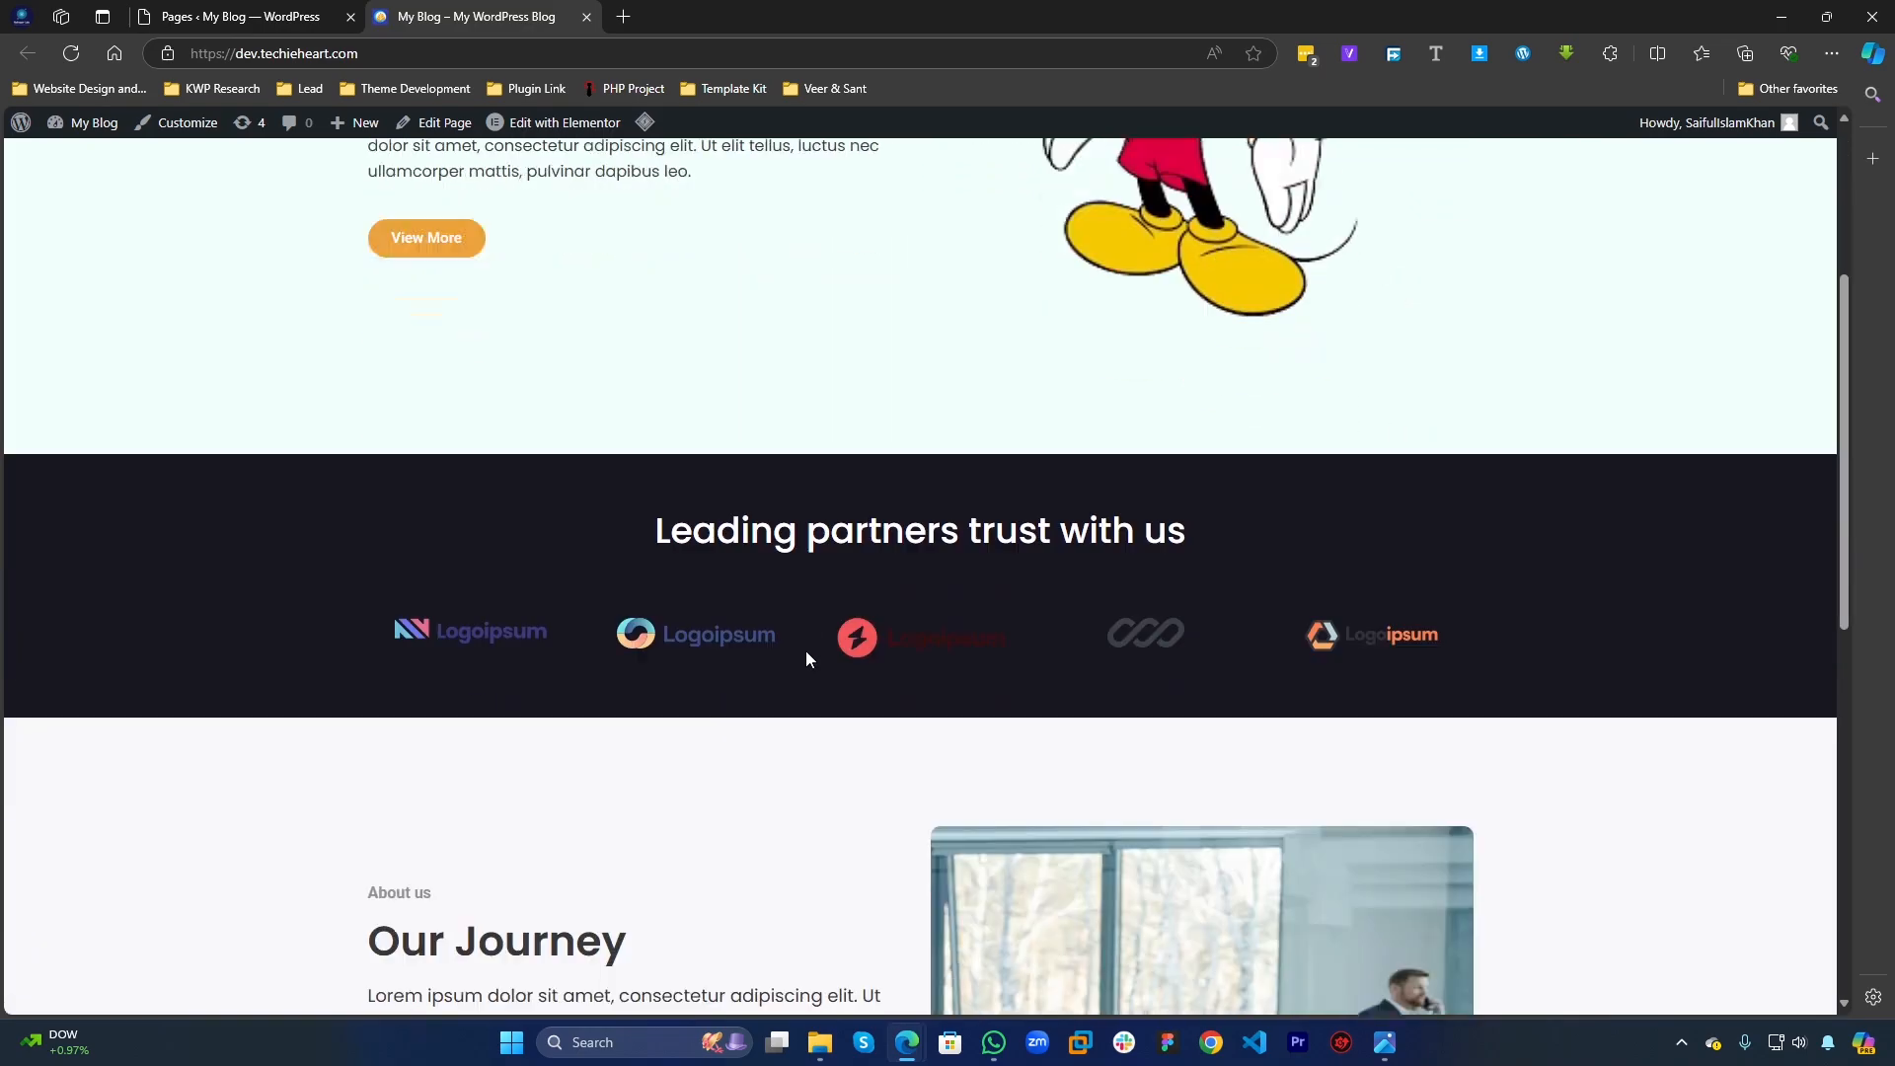
scroll(275, 587, "down", 5)
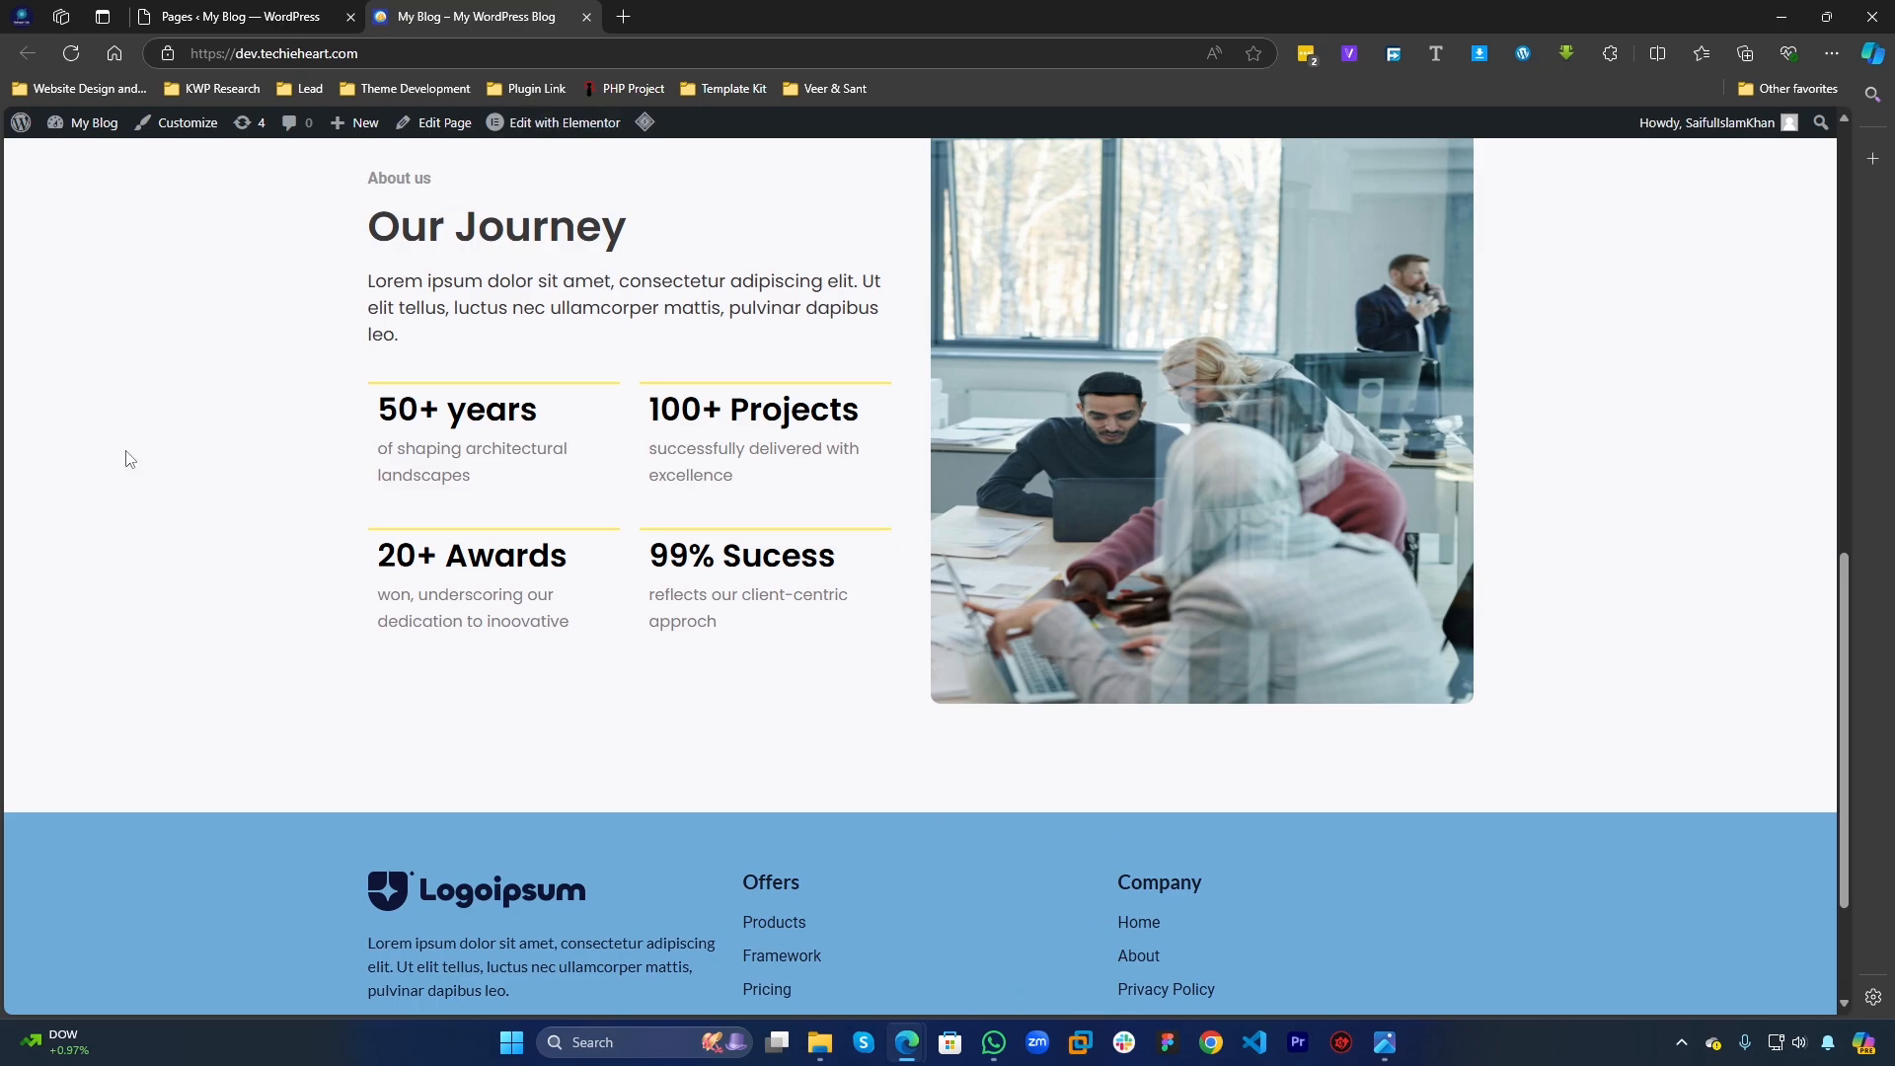
left_click(553, 123)
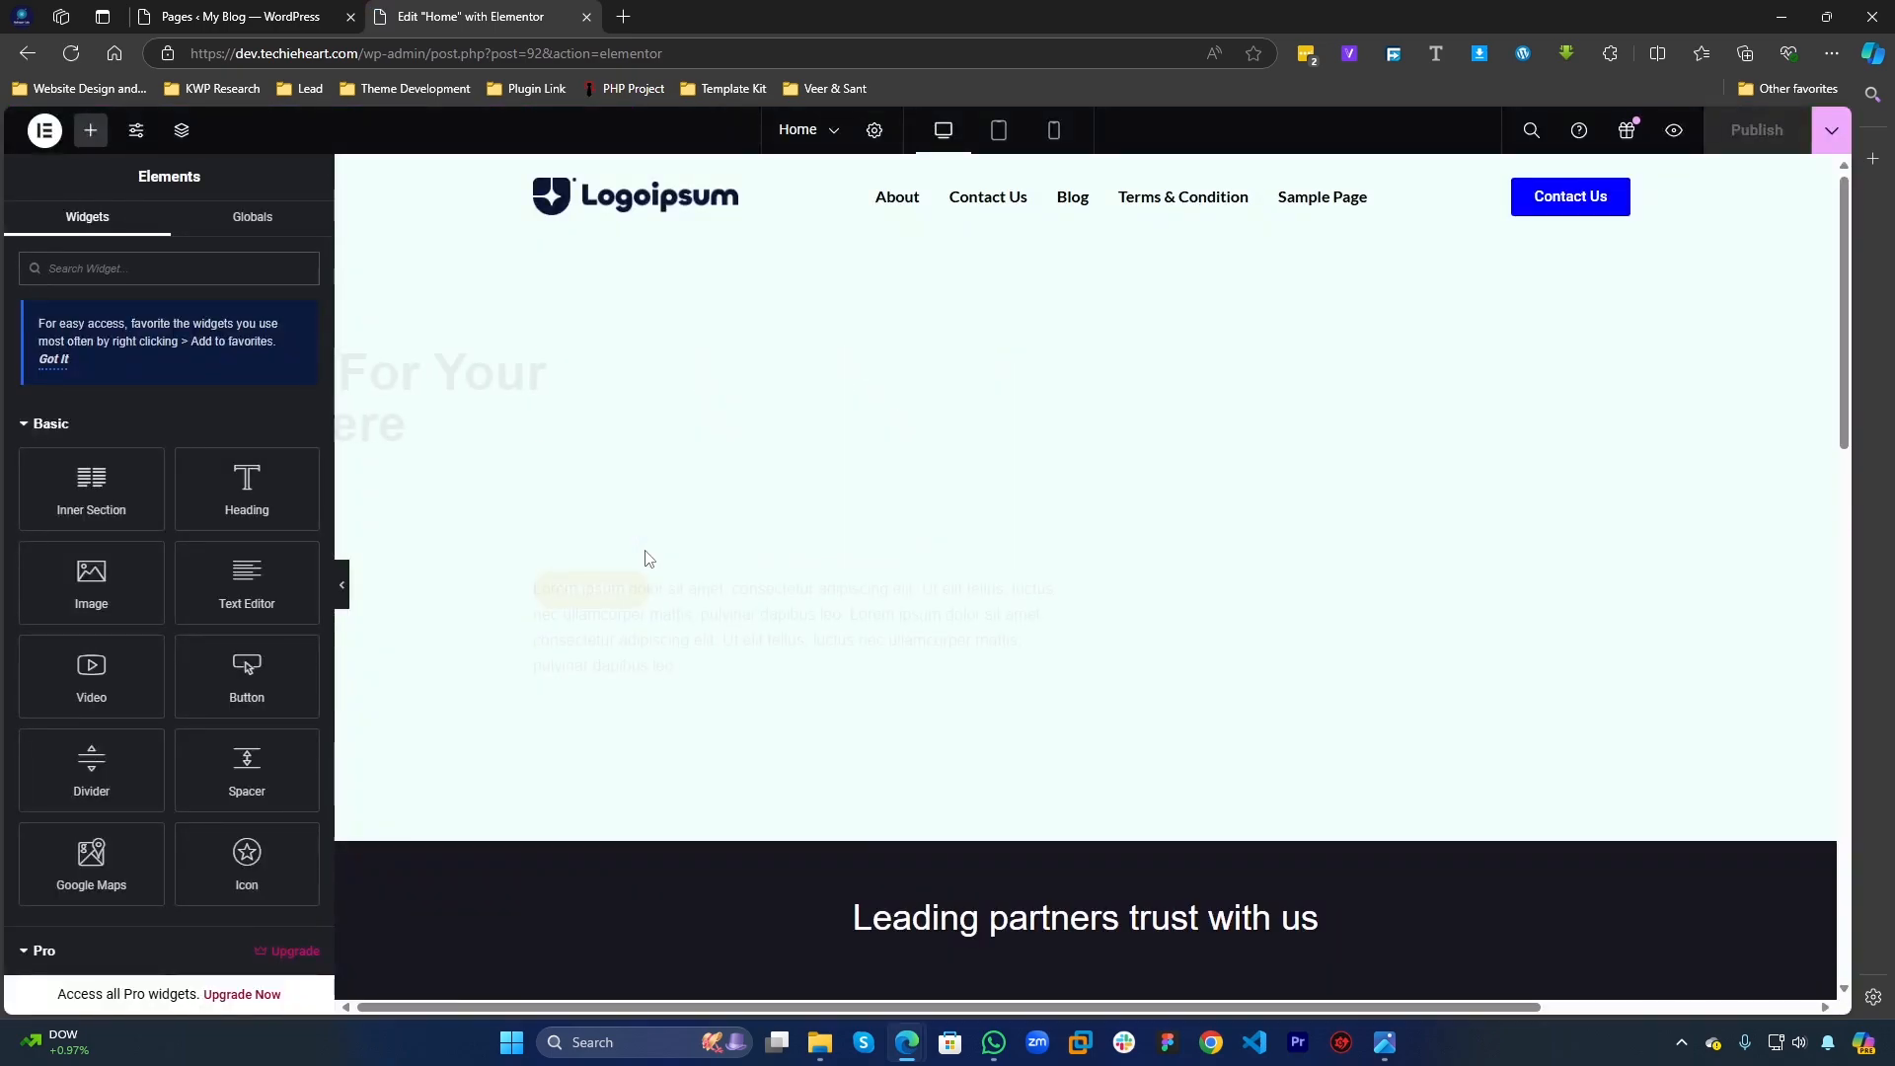
Step: Examine the home page's layout in the editor, from the hero and partners sections through Our Journey to the footer
scroll(523, 688, "down", 4)
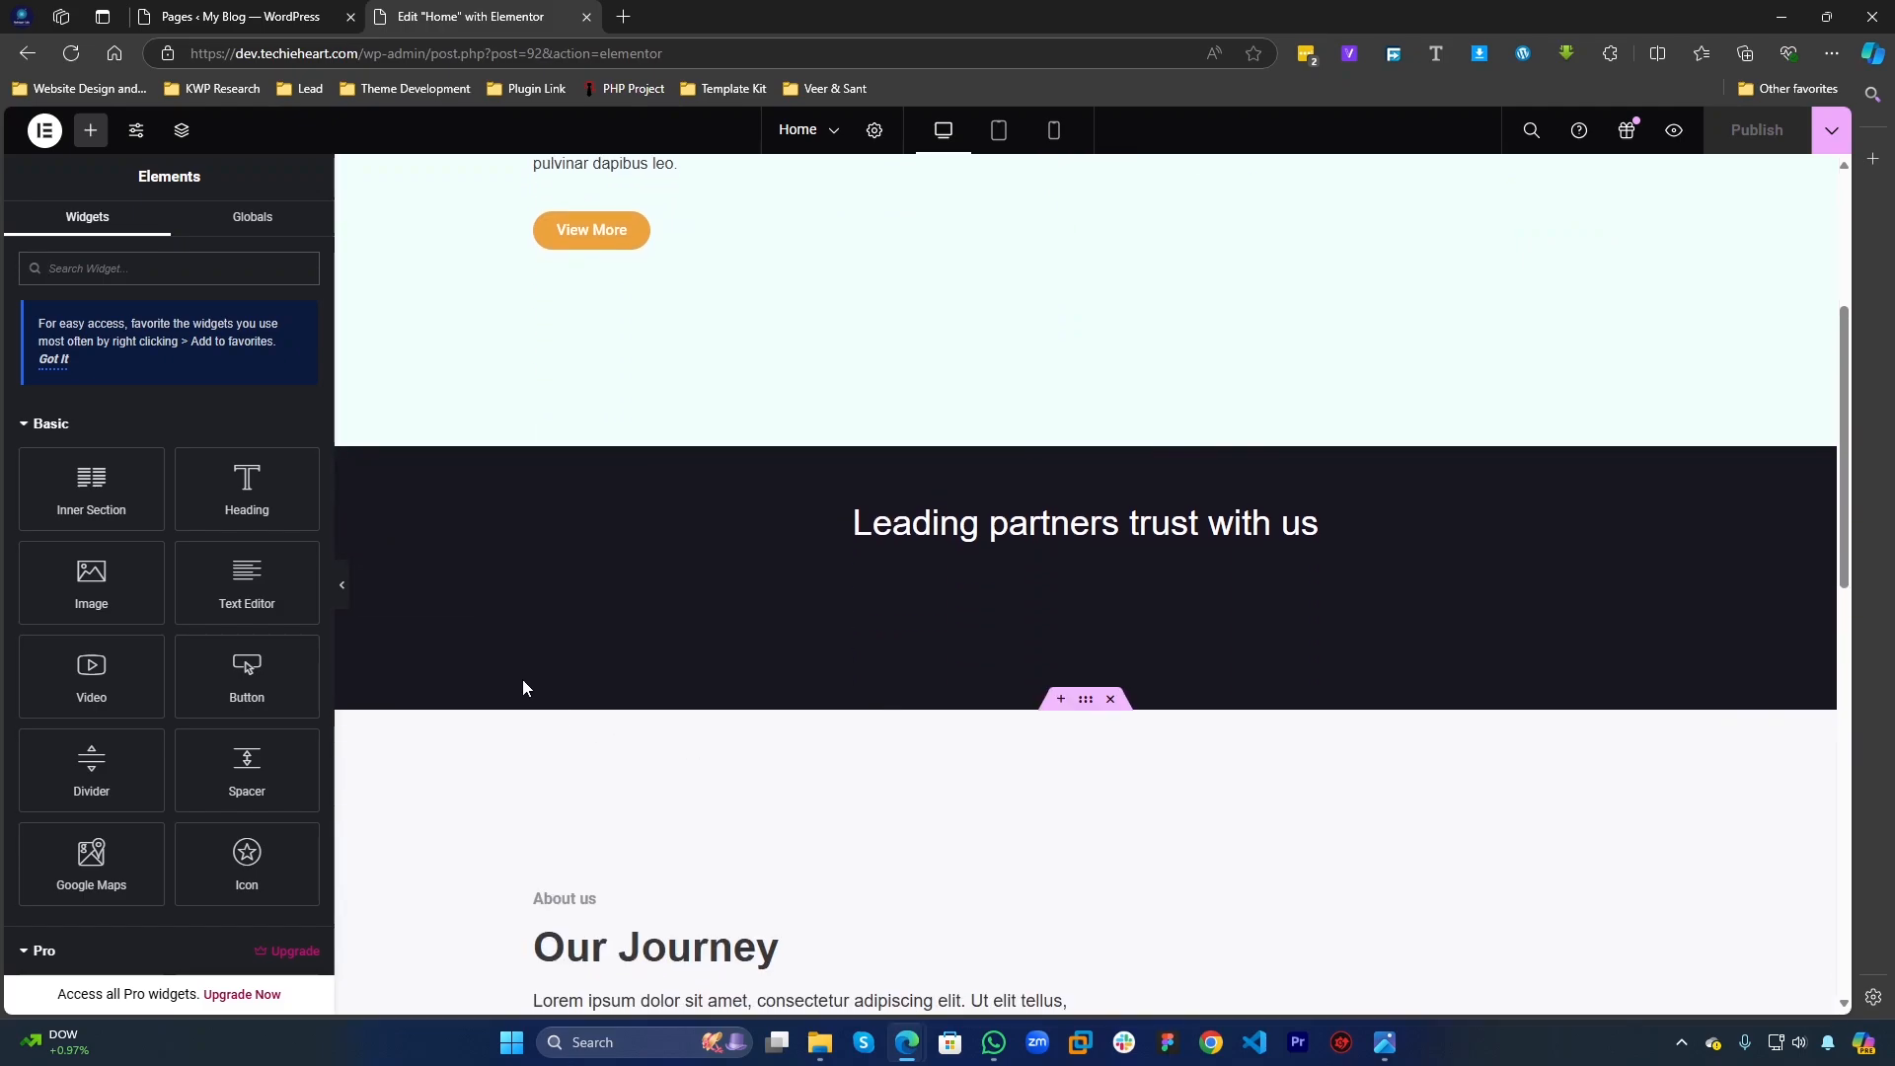
scroll(790, 535, "up", 4)
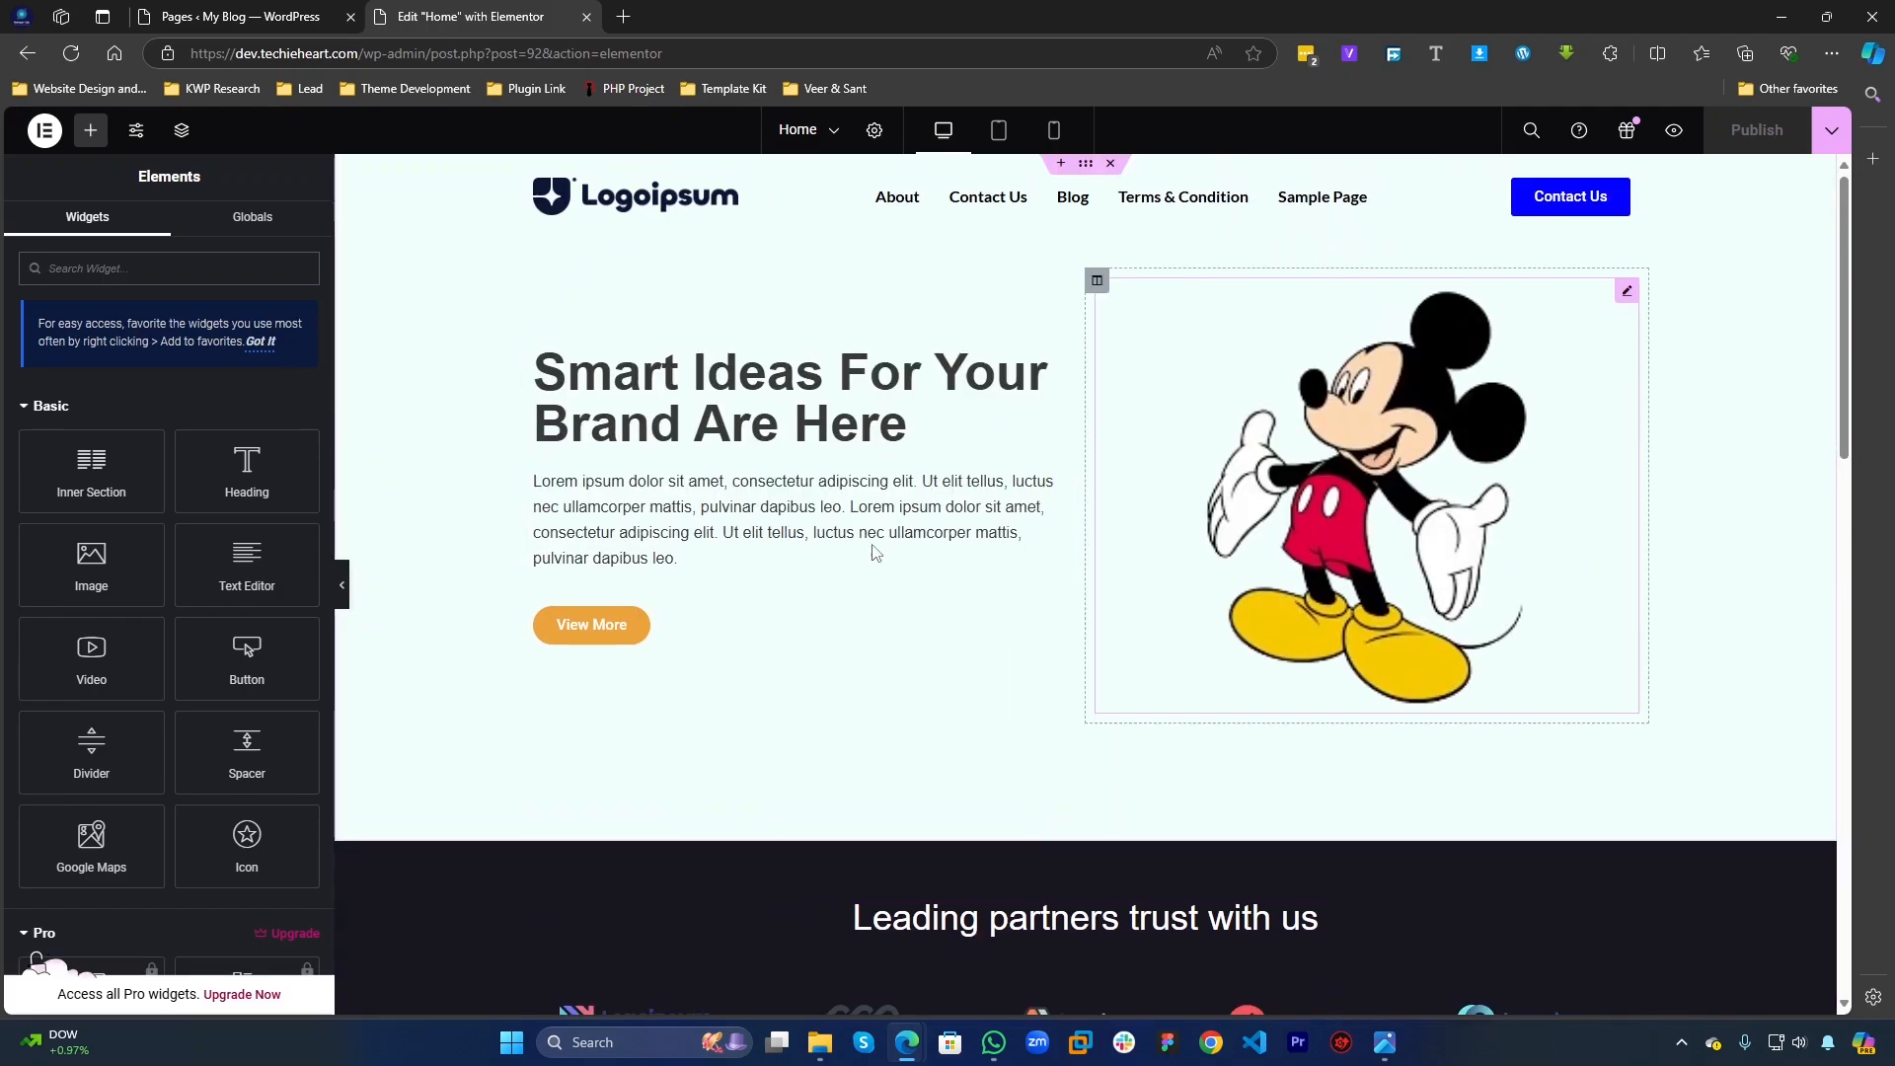
scroll(875, 553, "down", 6)
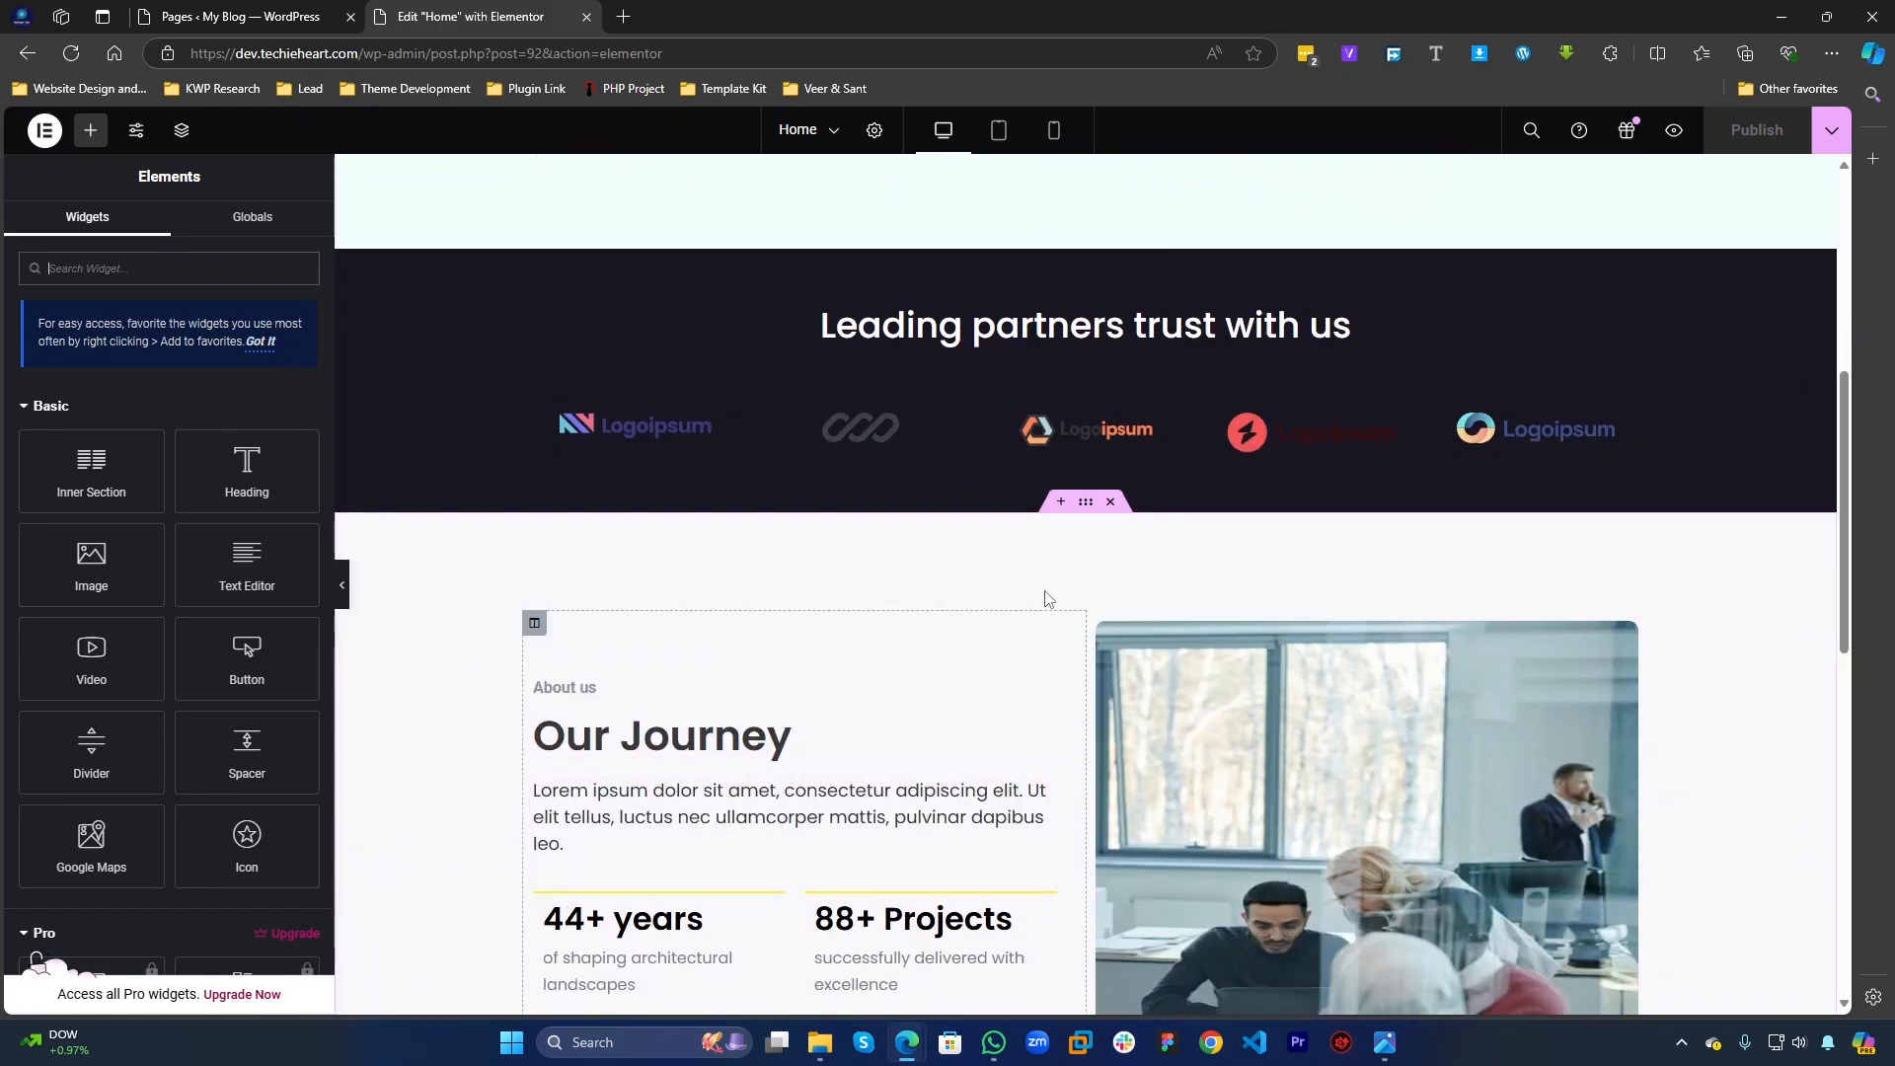
scroll(1049, 599, "down", 6)
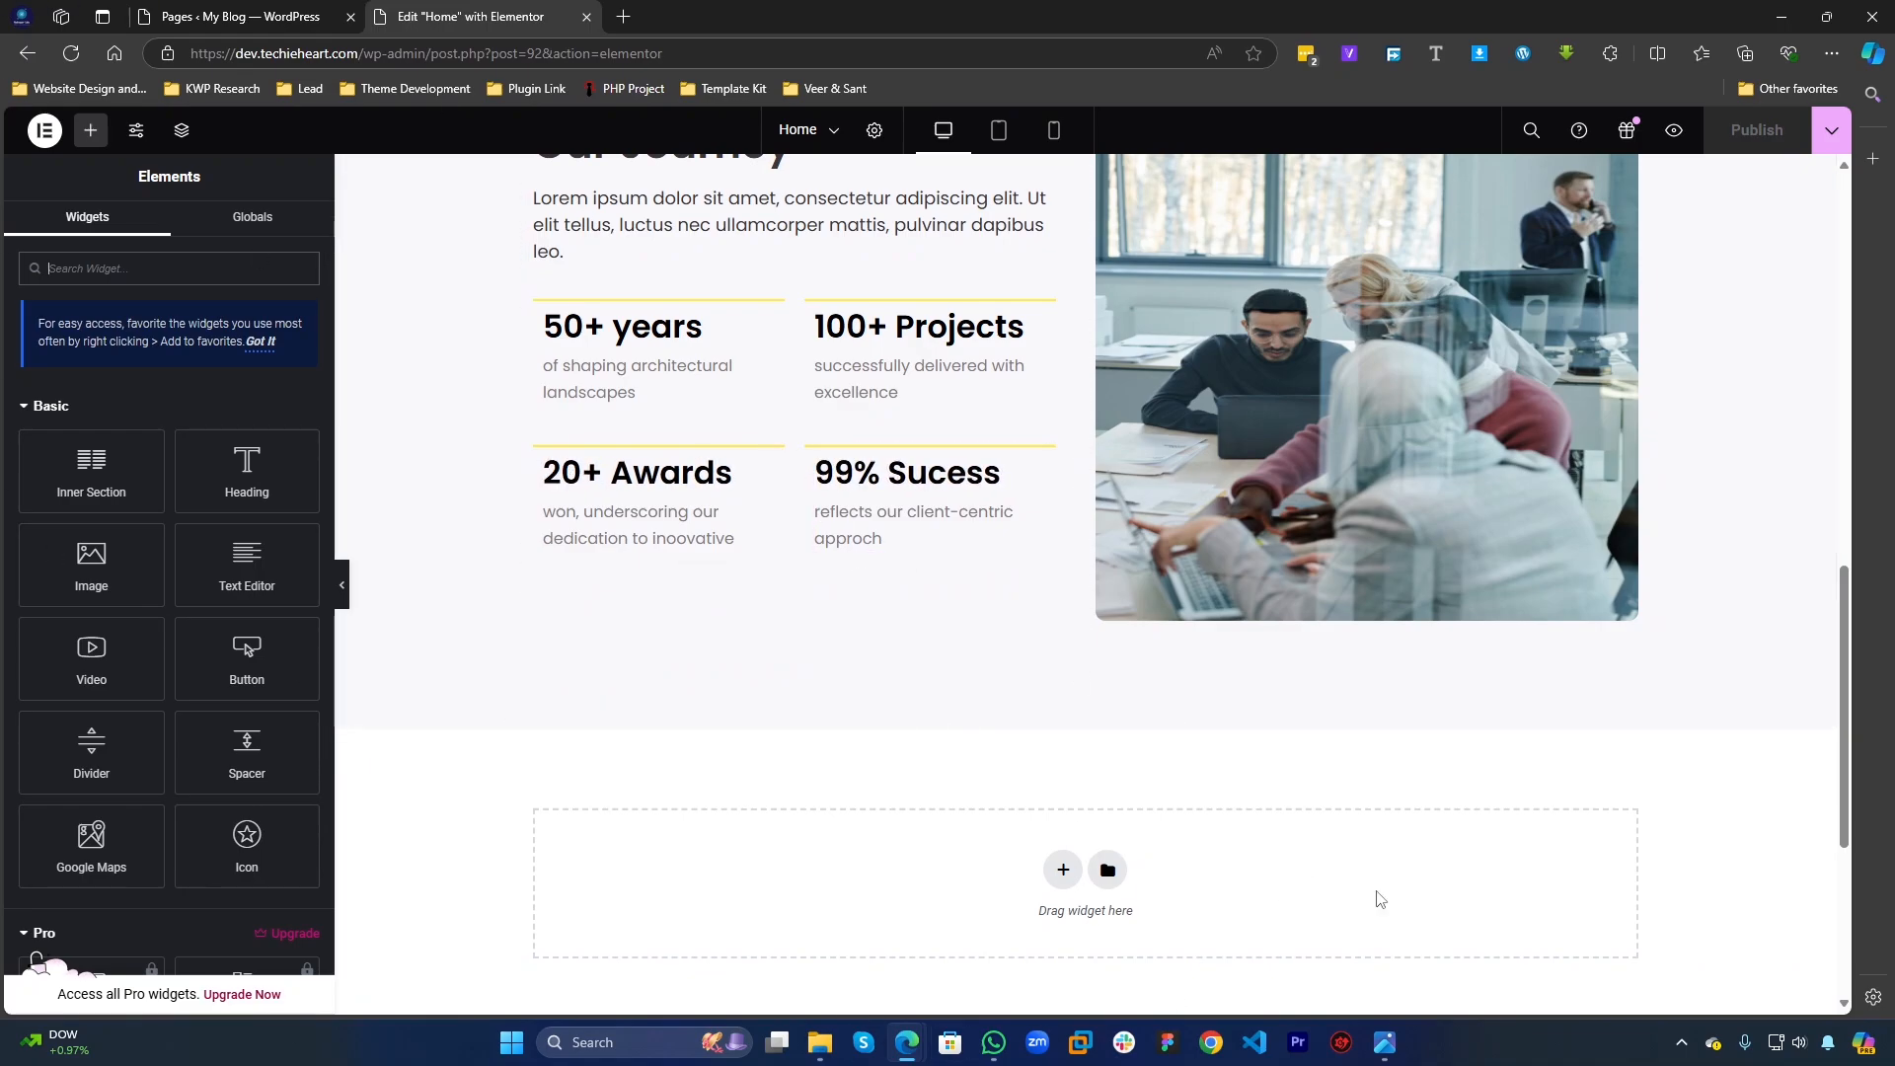
scroll(889, 666, "up", 5)
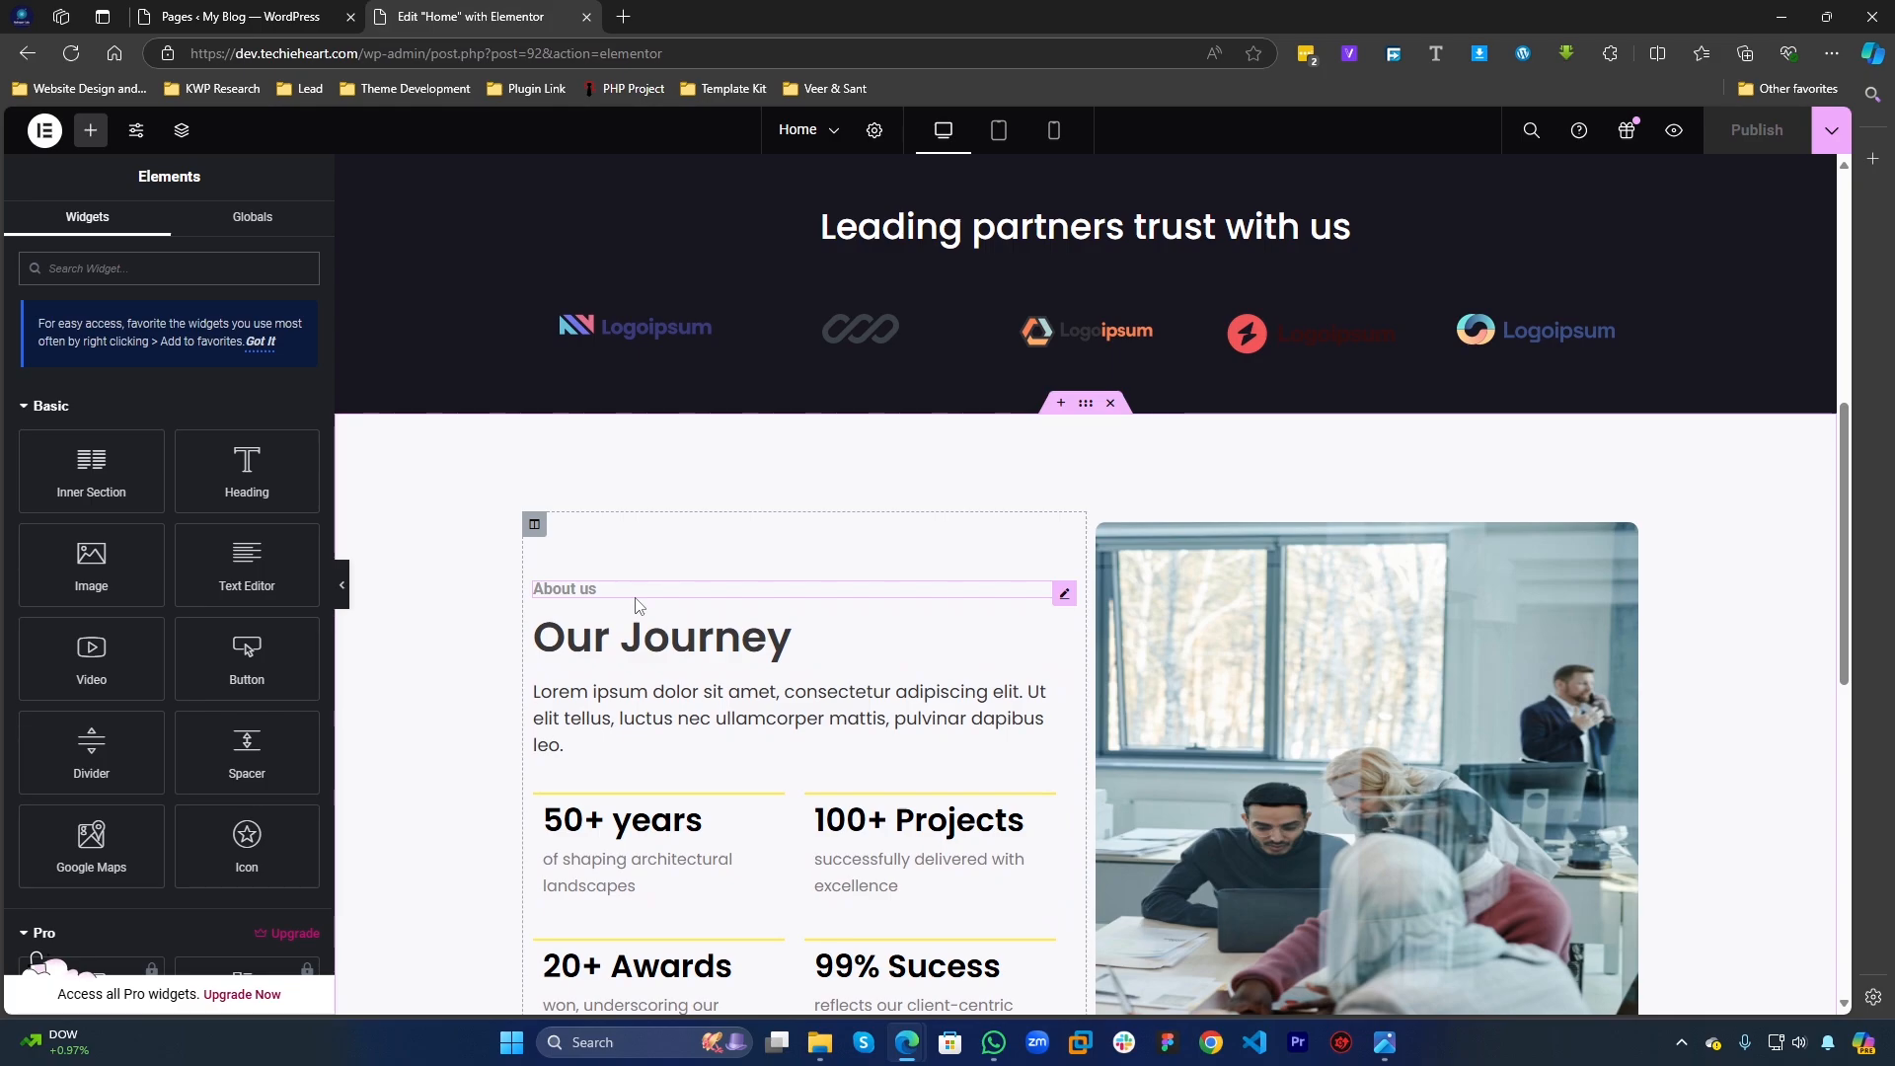
scroll(995, 616, "down", 2)
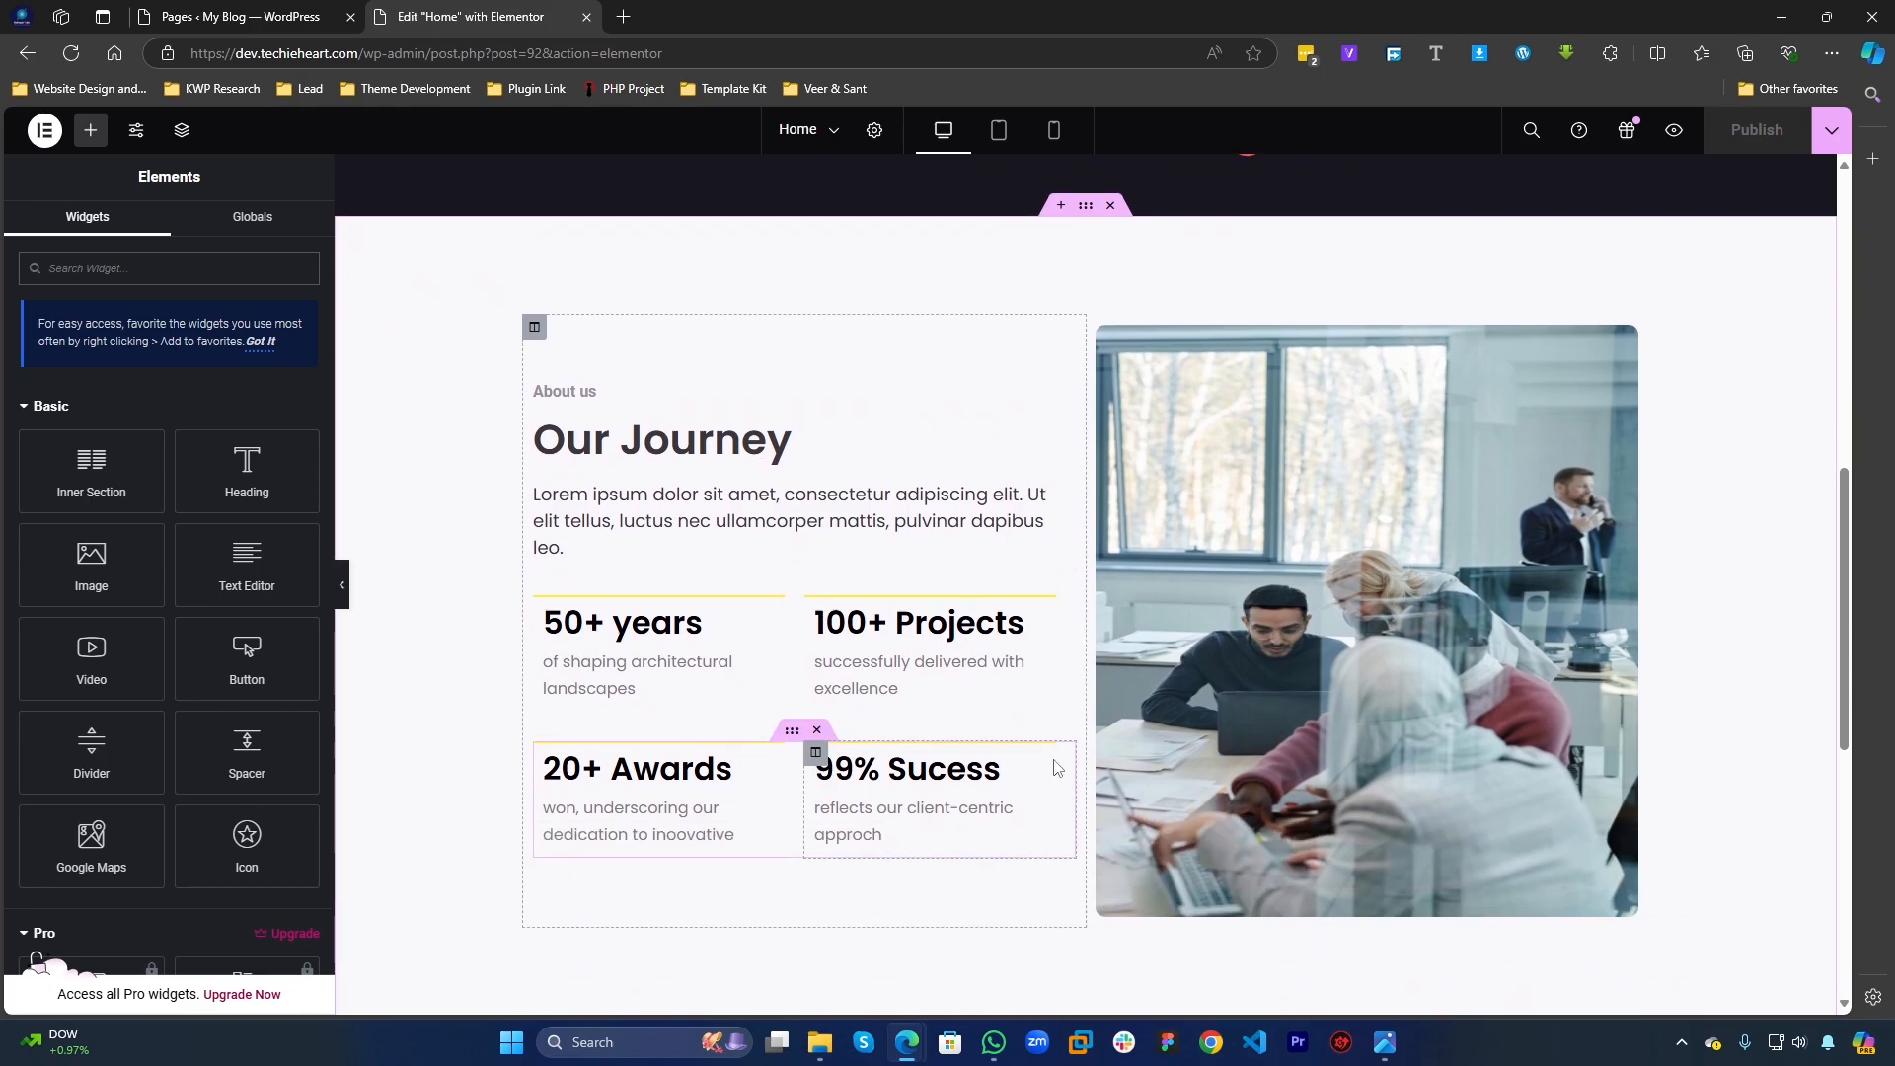
scroll(980, 766, "down", 2)
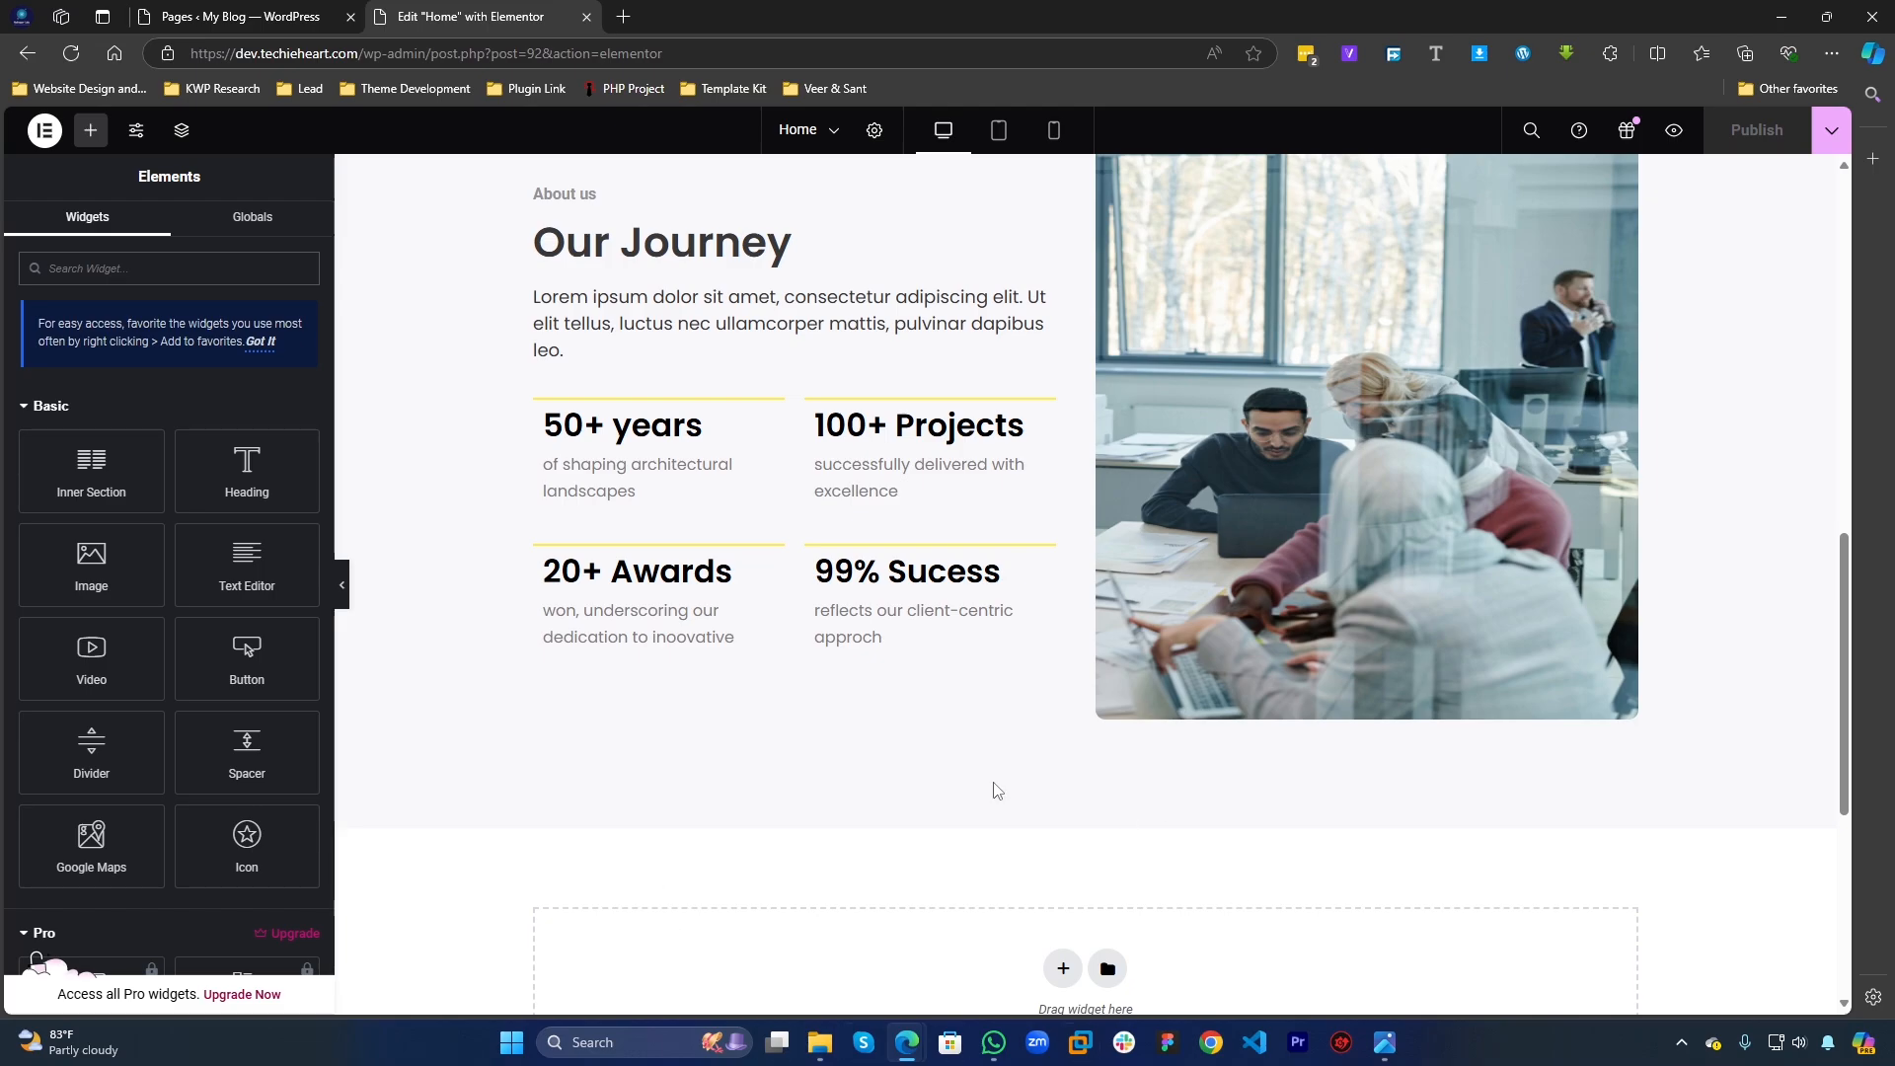
scroll(995, 790, "down", 4)
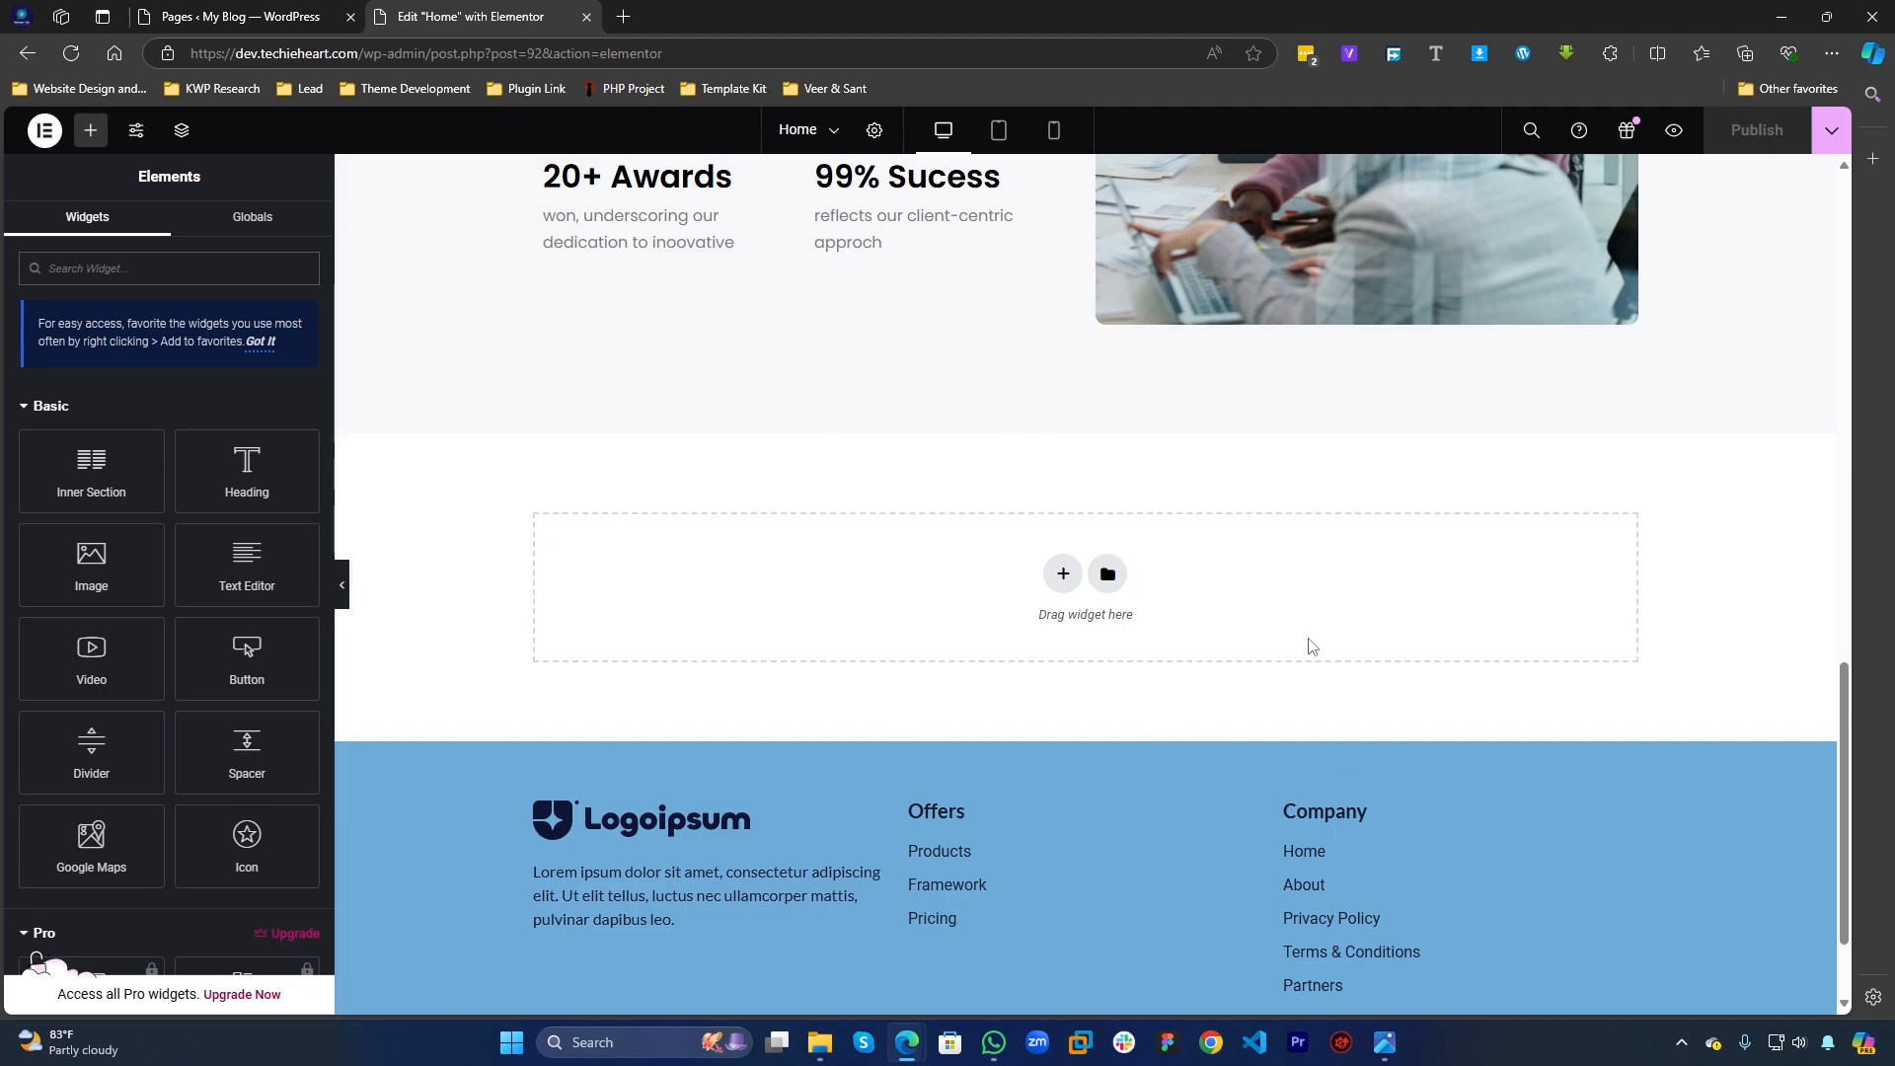
scroll(926, 681, "up", 3)
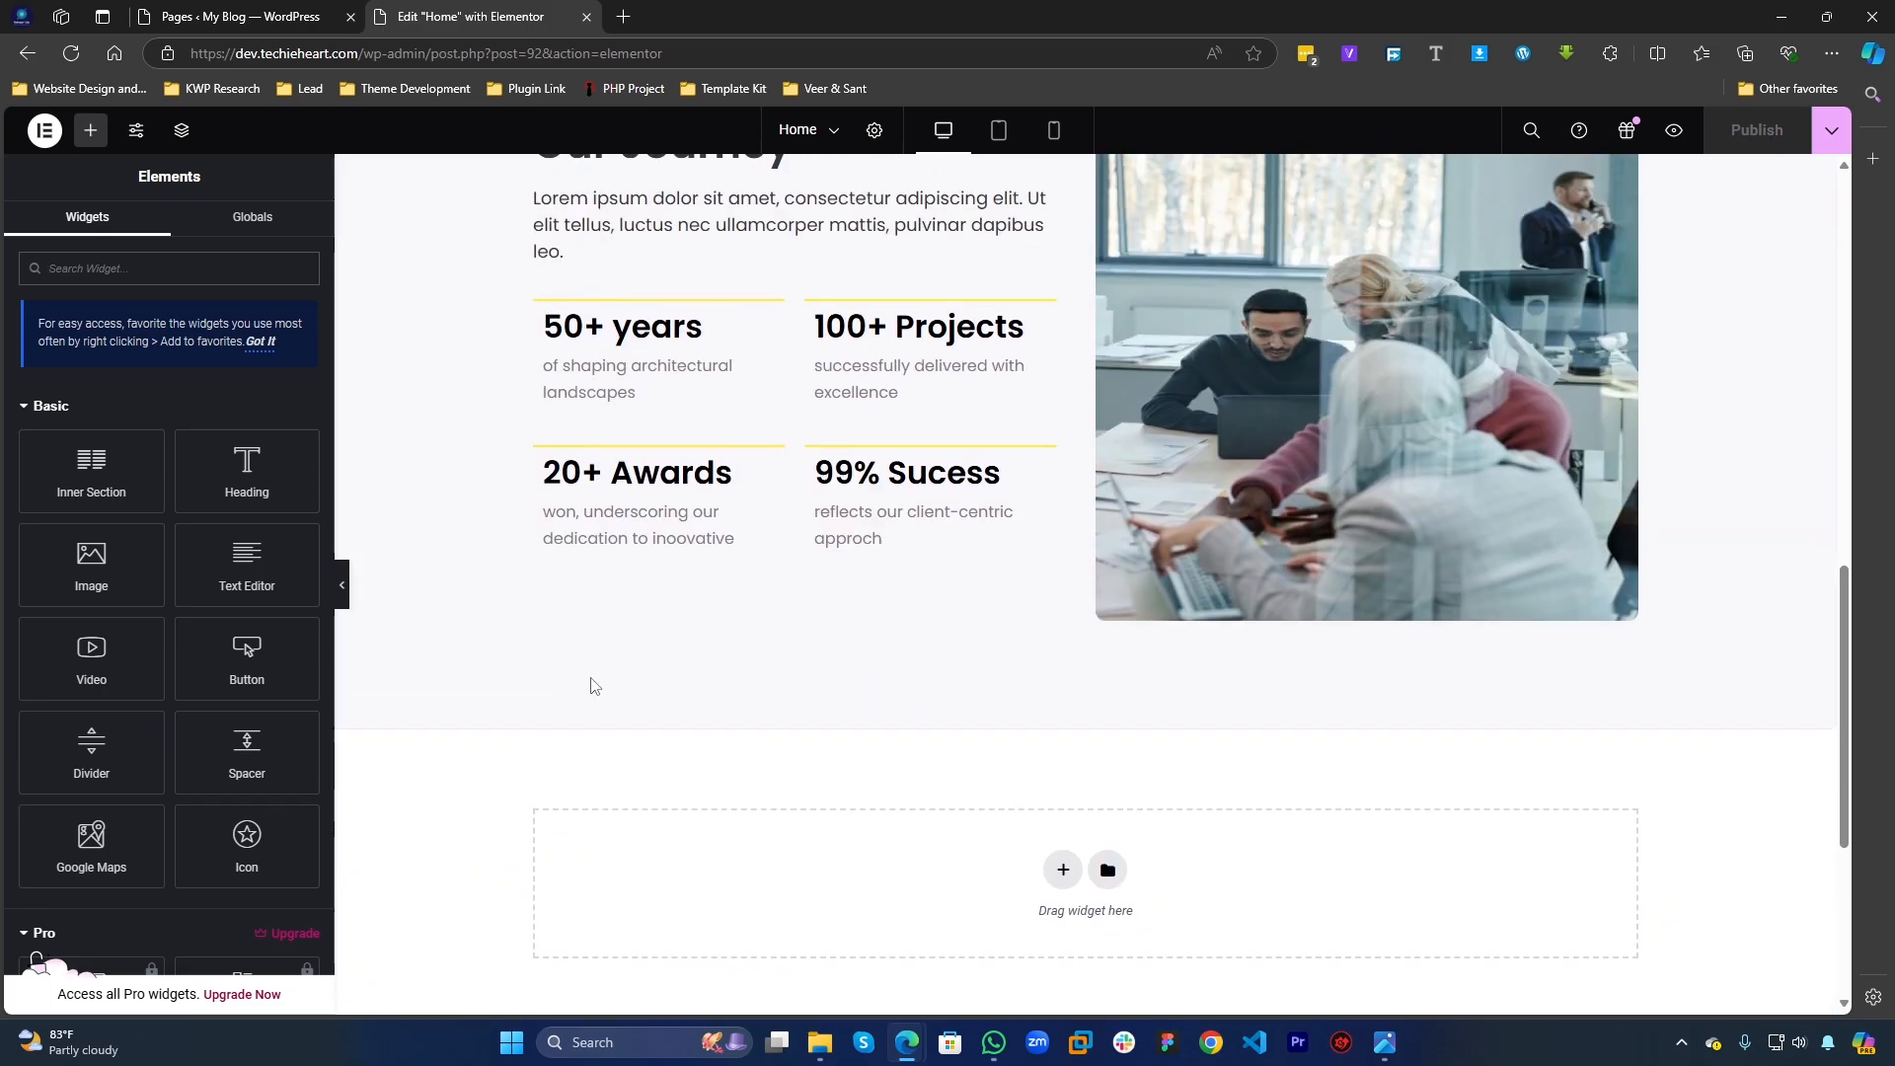
scroll(780, 775, "up", 2)
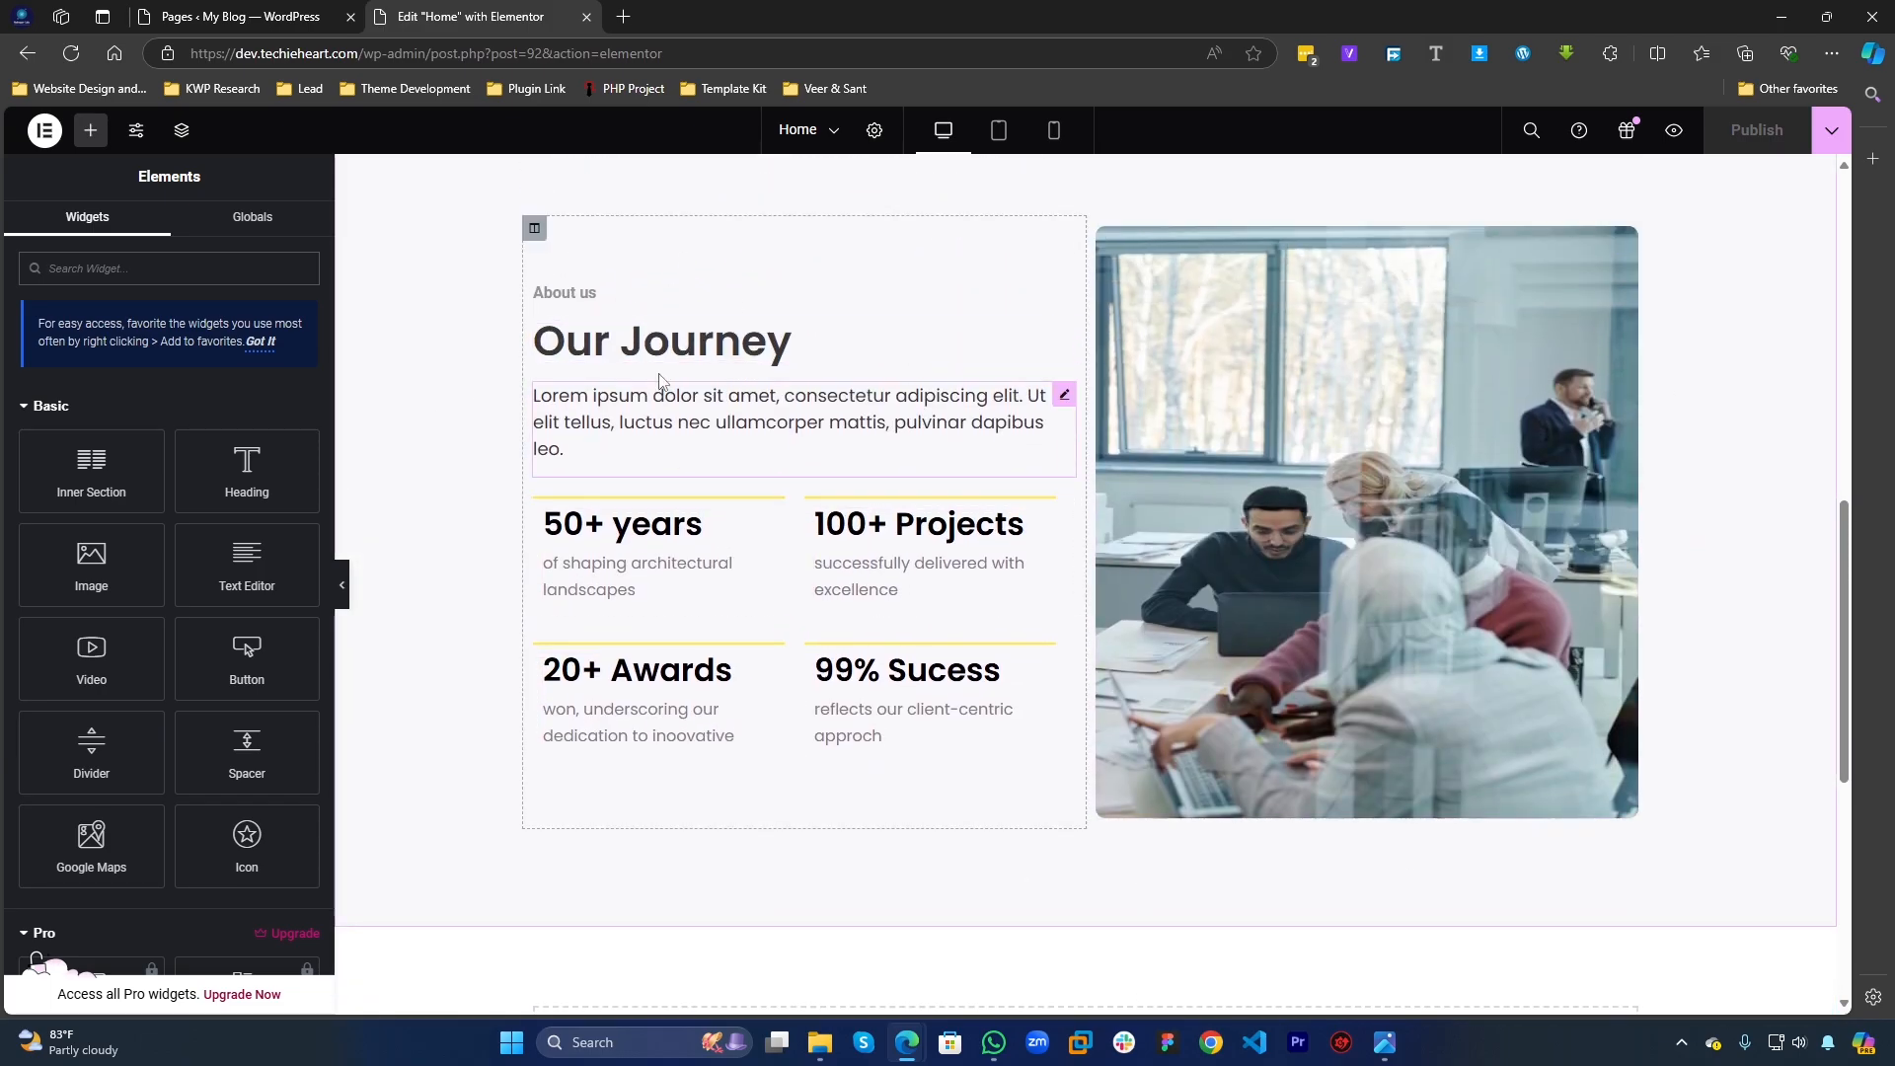
scroll(938, 716, "down", 5)
scroll(943, 702, "up", 6)
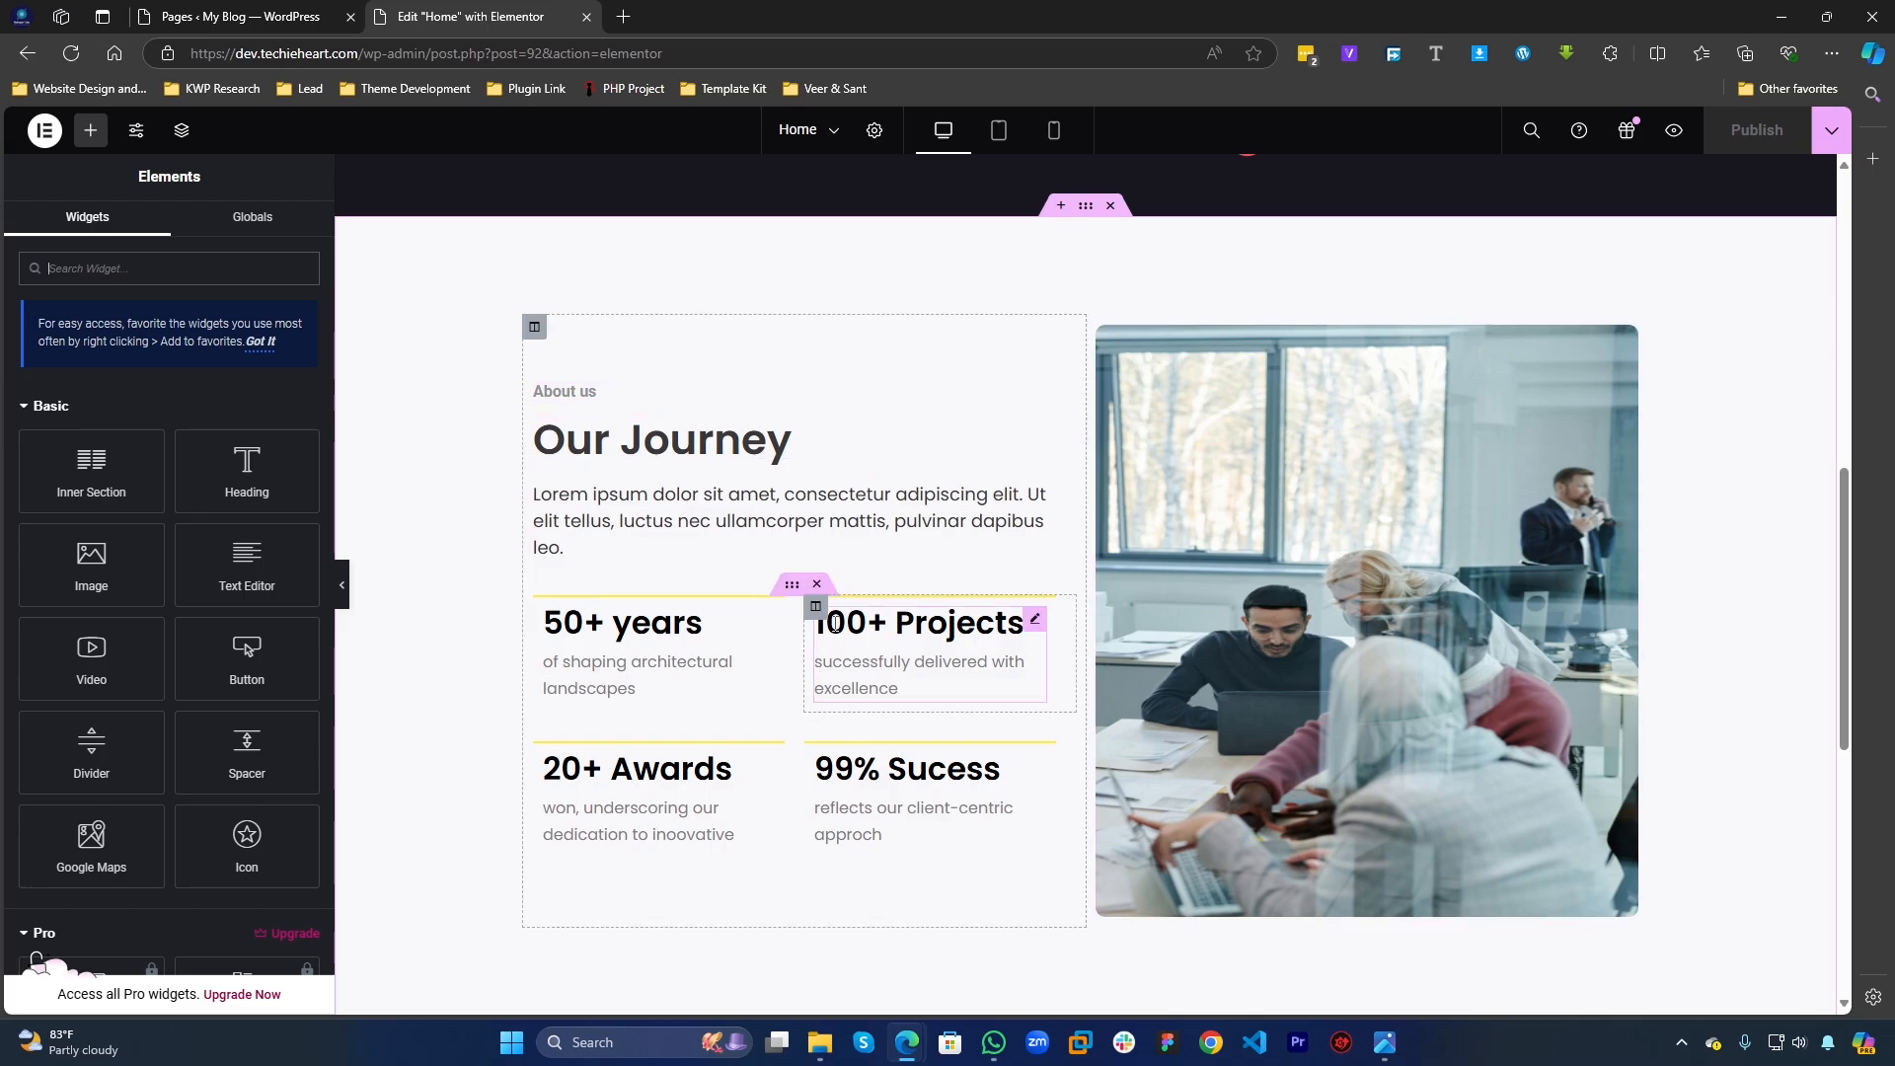
scroll(1135, 632, "down", 3)
scroll(1134, 637, "up", 10)
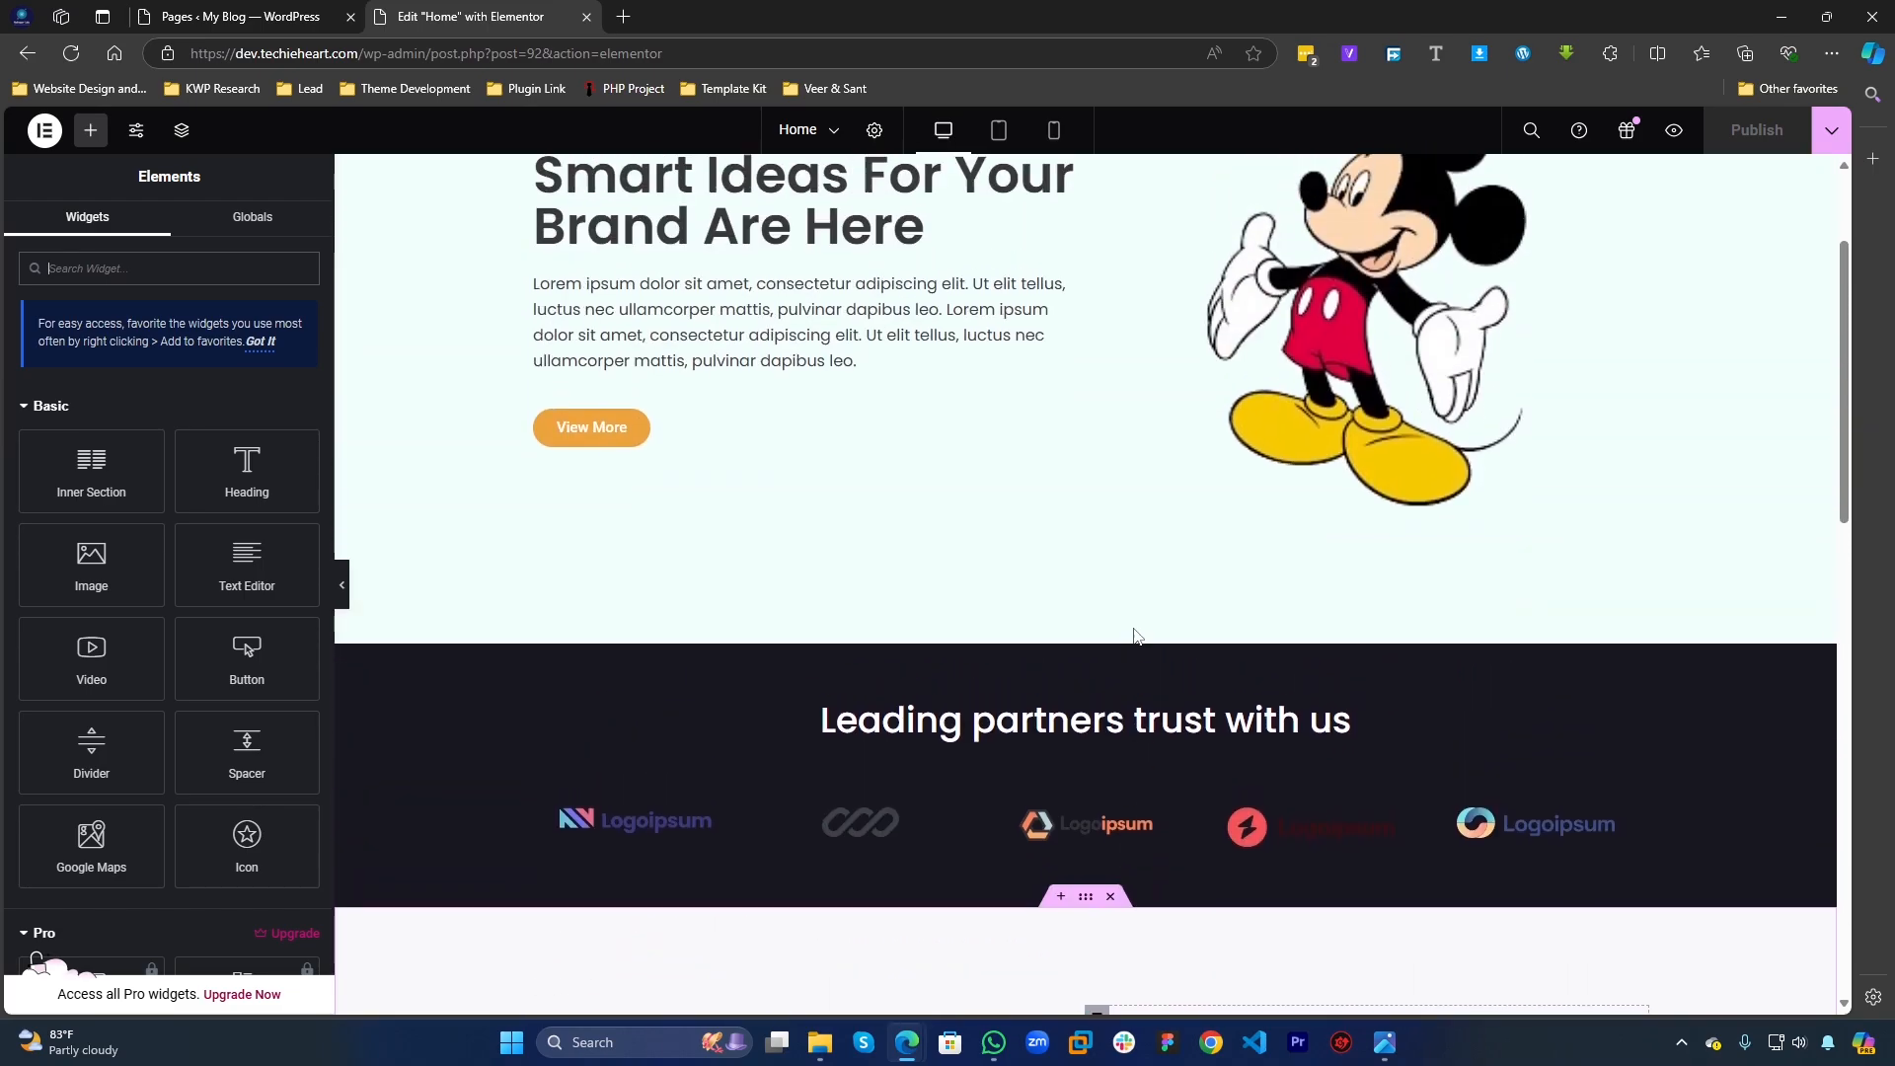
scroll(1101, 834, "down", 4)
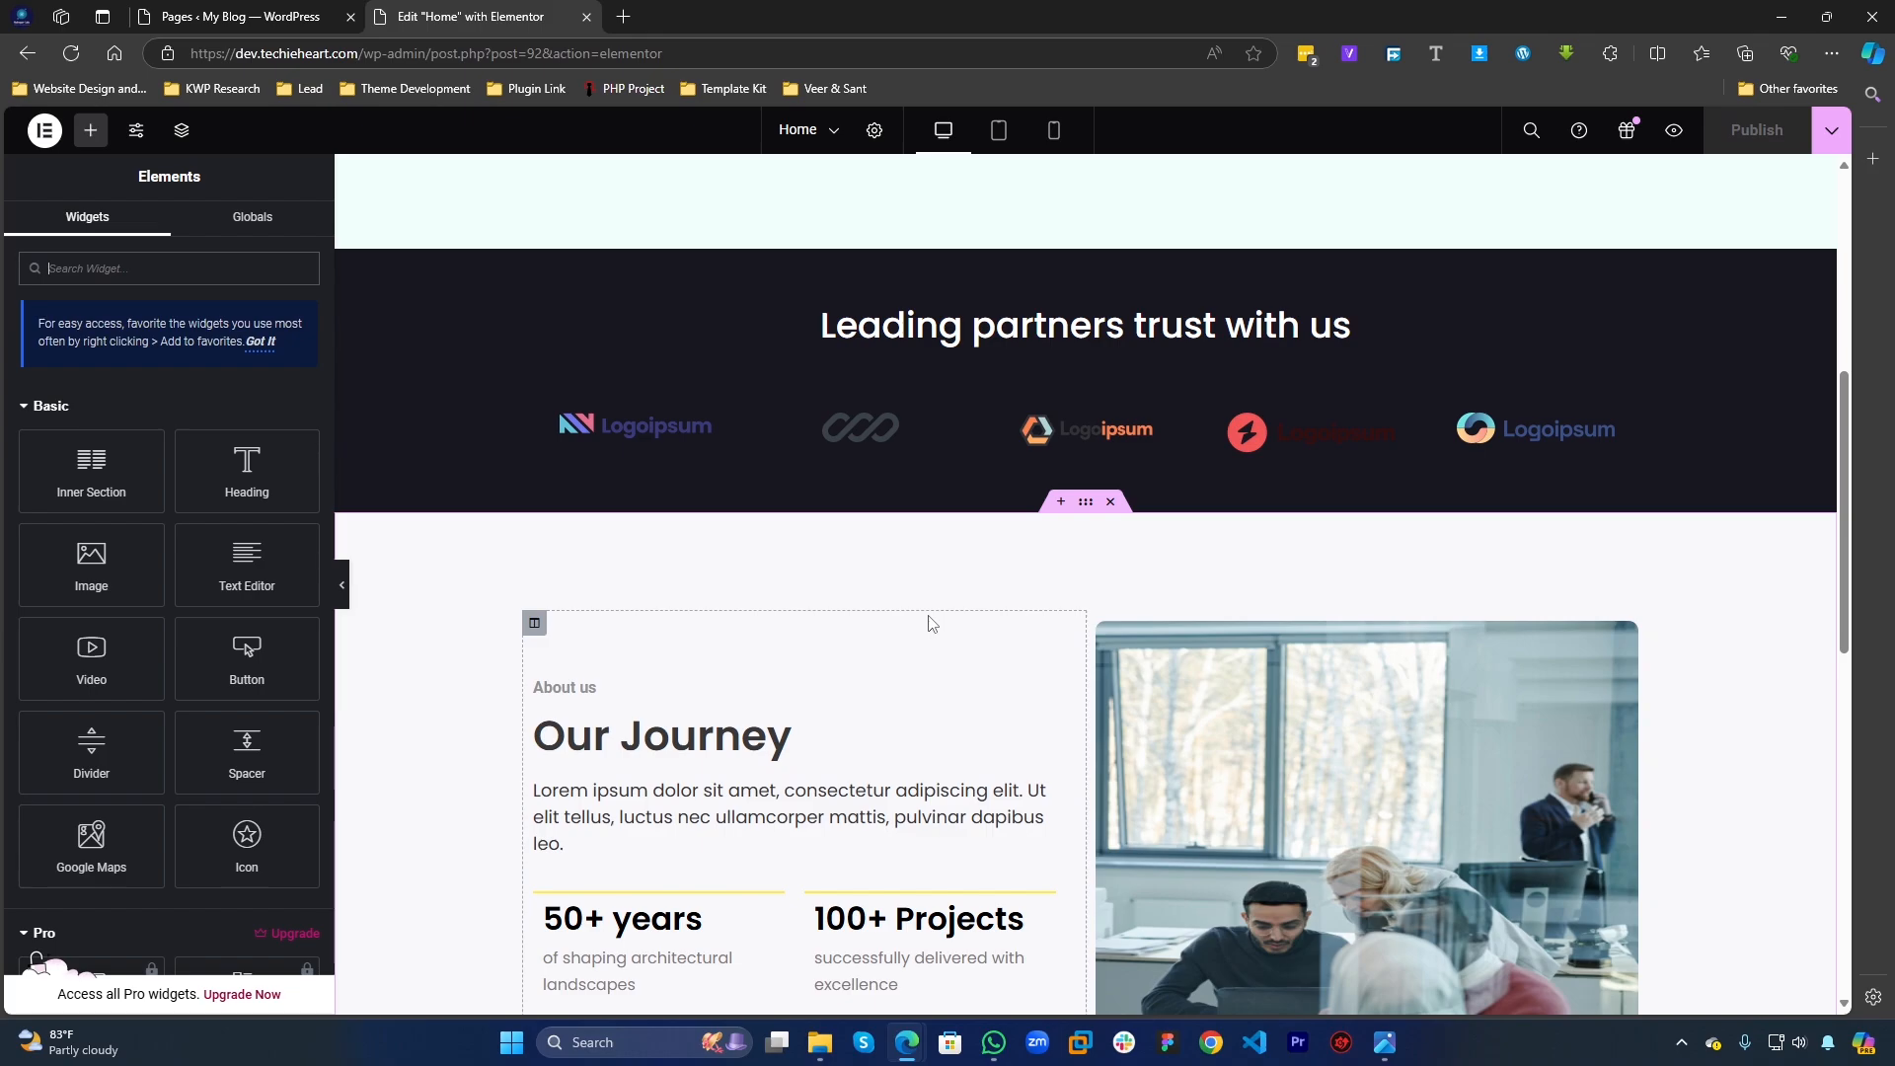
scroll(1096, 533, "down", 5)
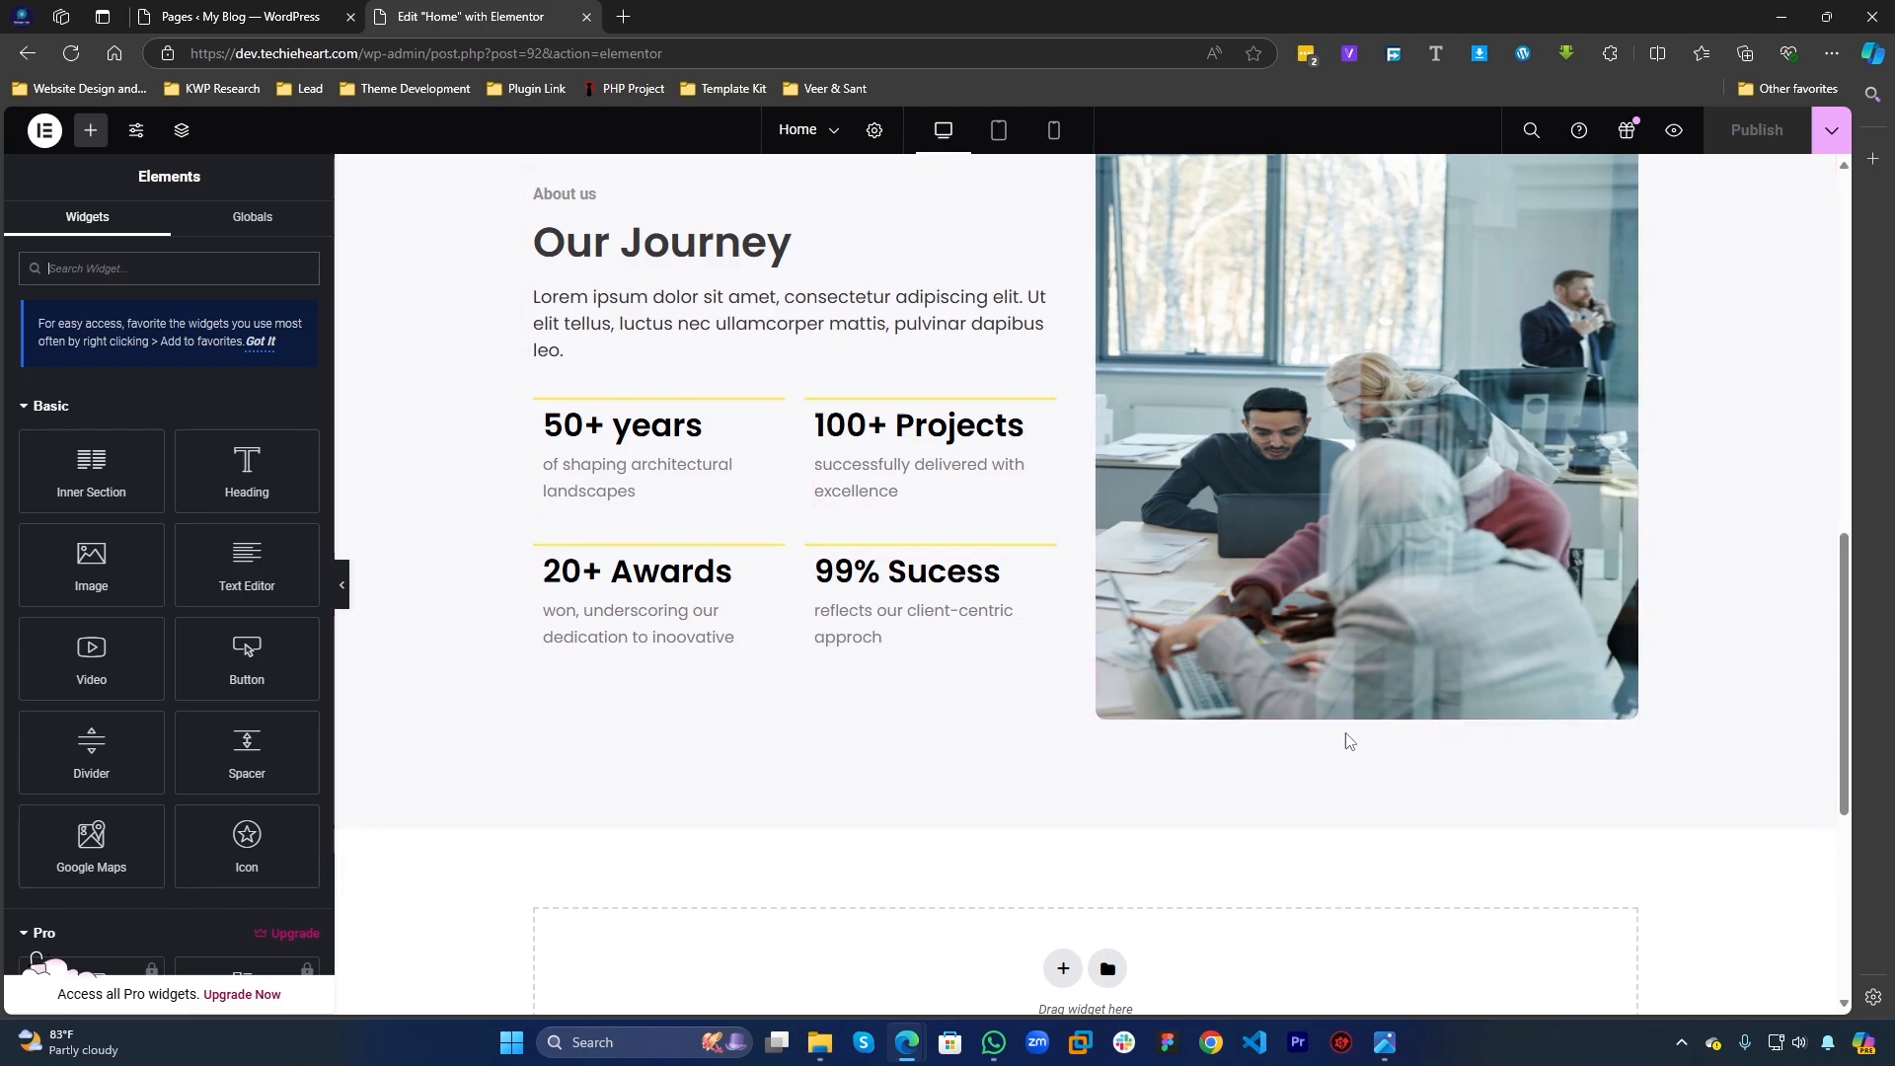
scroll(975, 831, "down", 4)
scroll(975, 832, "up", 9)
scroll(957, 787, "down", 5)
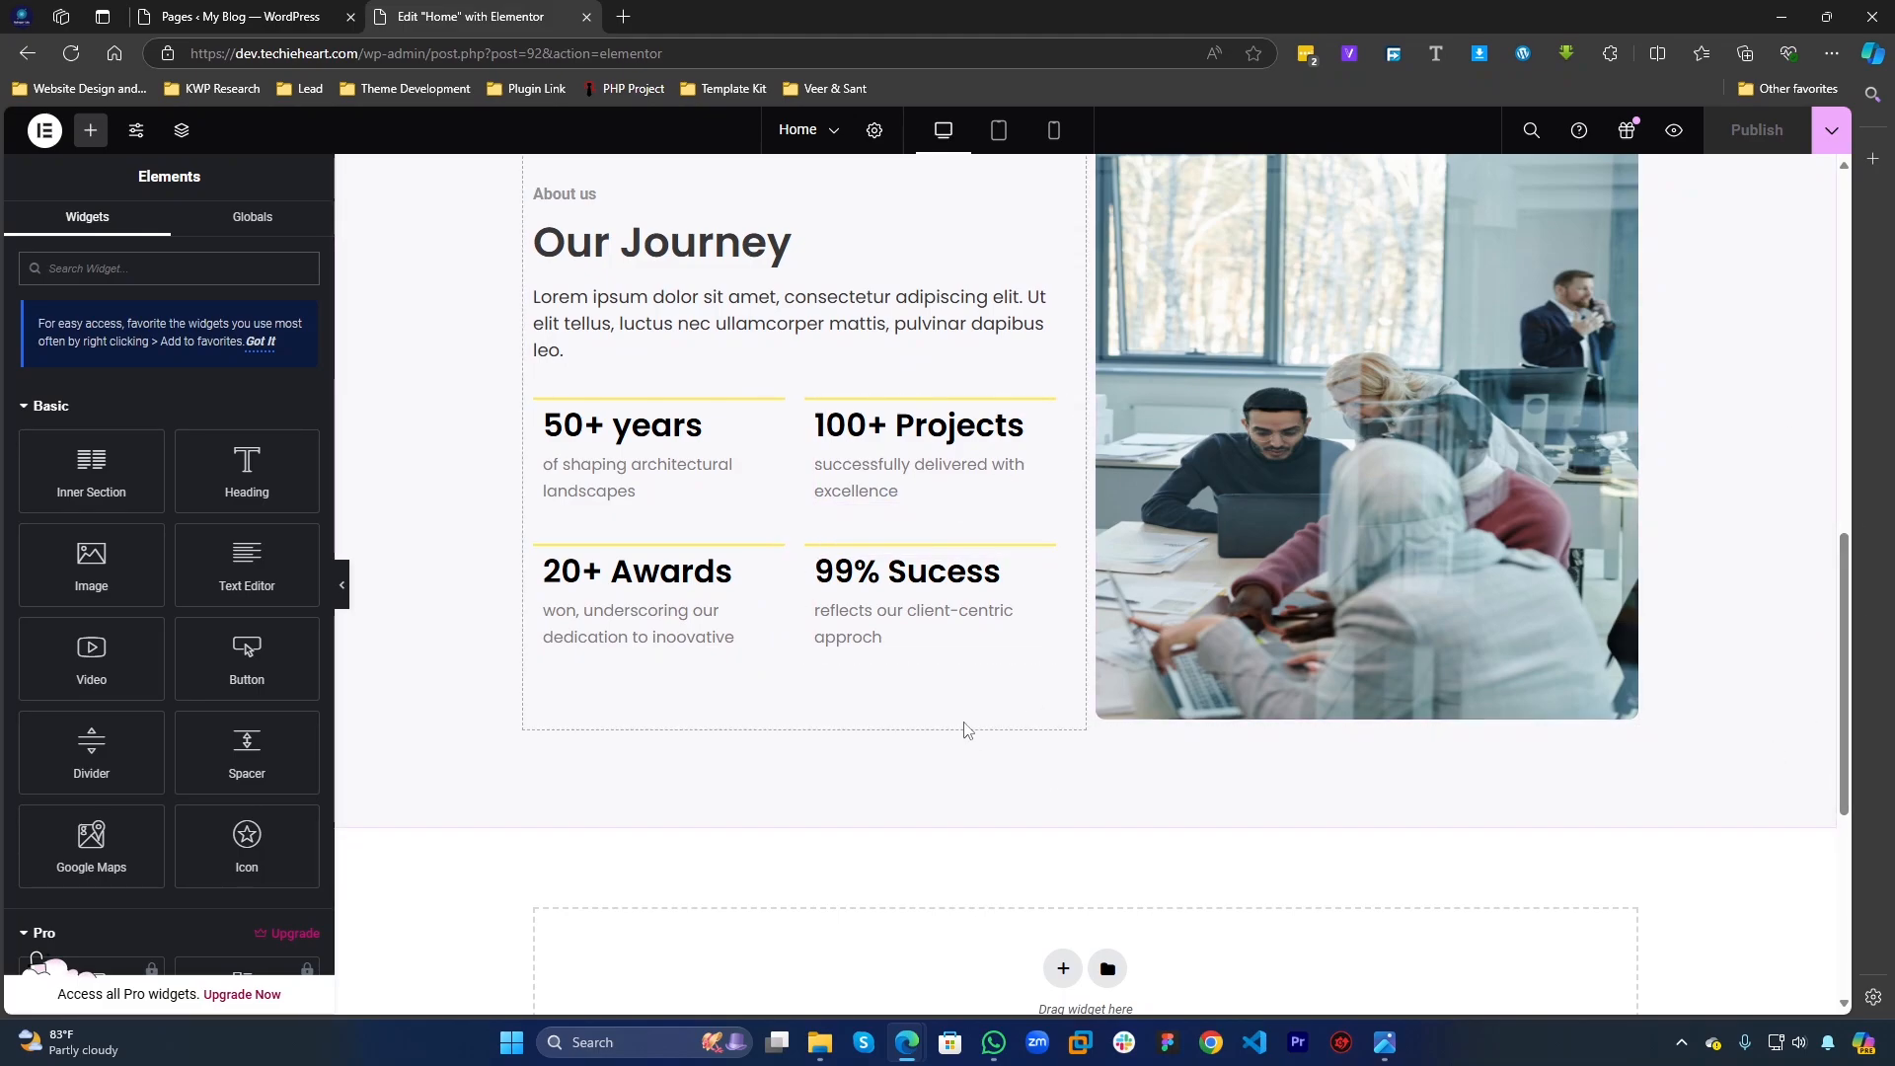
scroll(964, 730, "down", 4)
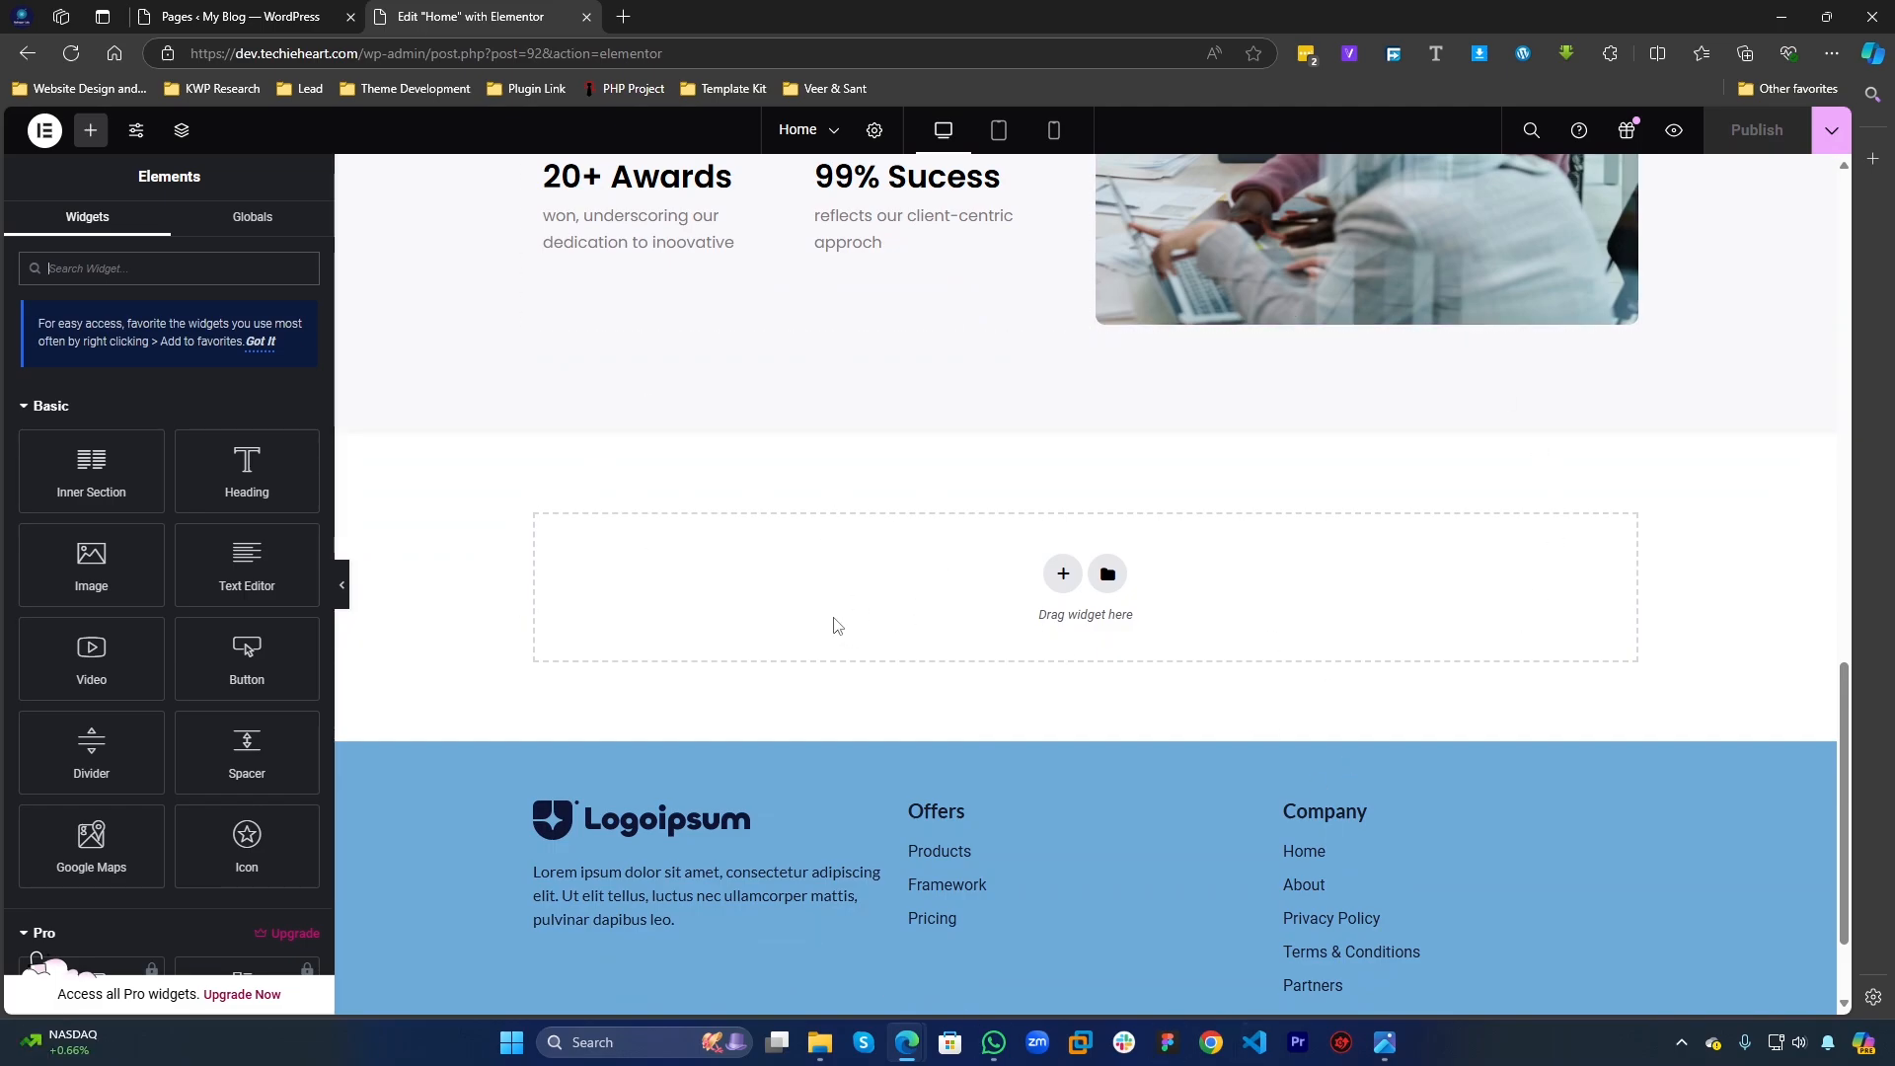
scroll(834, 625, "up", 3)
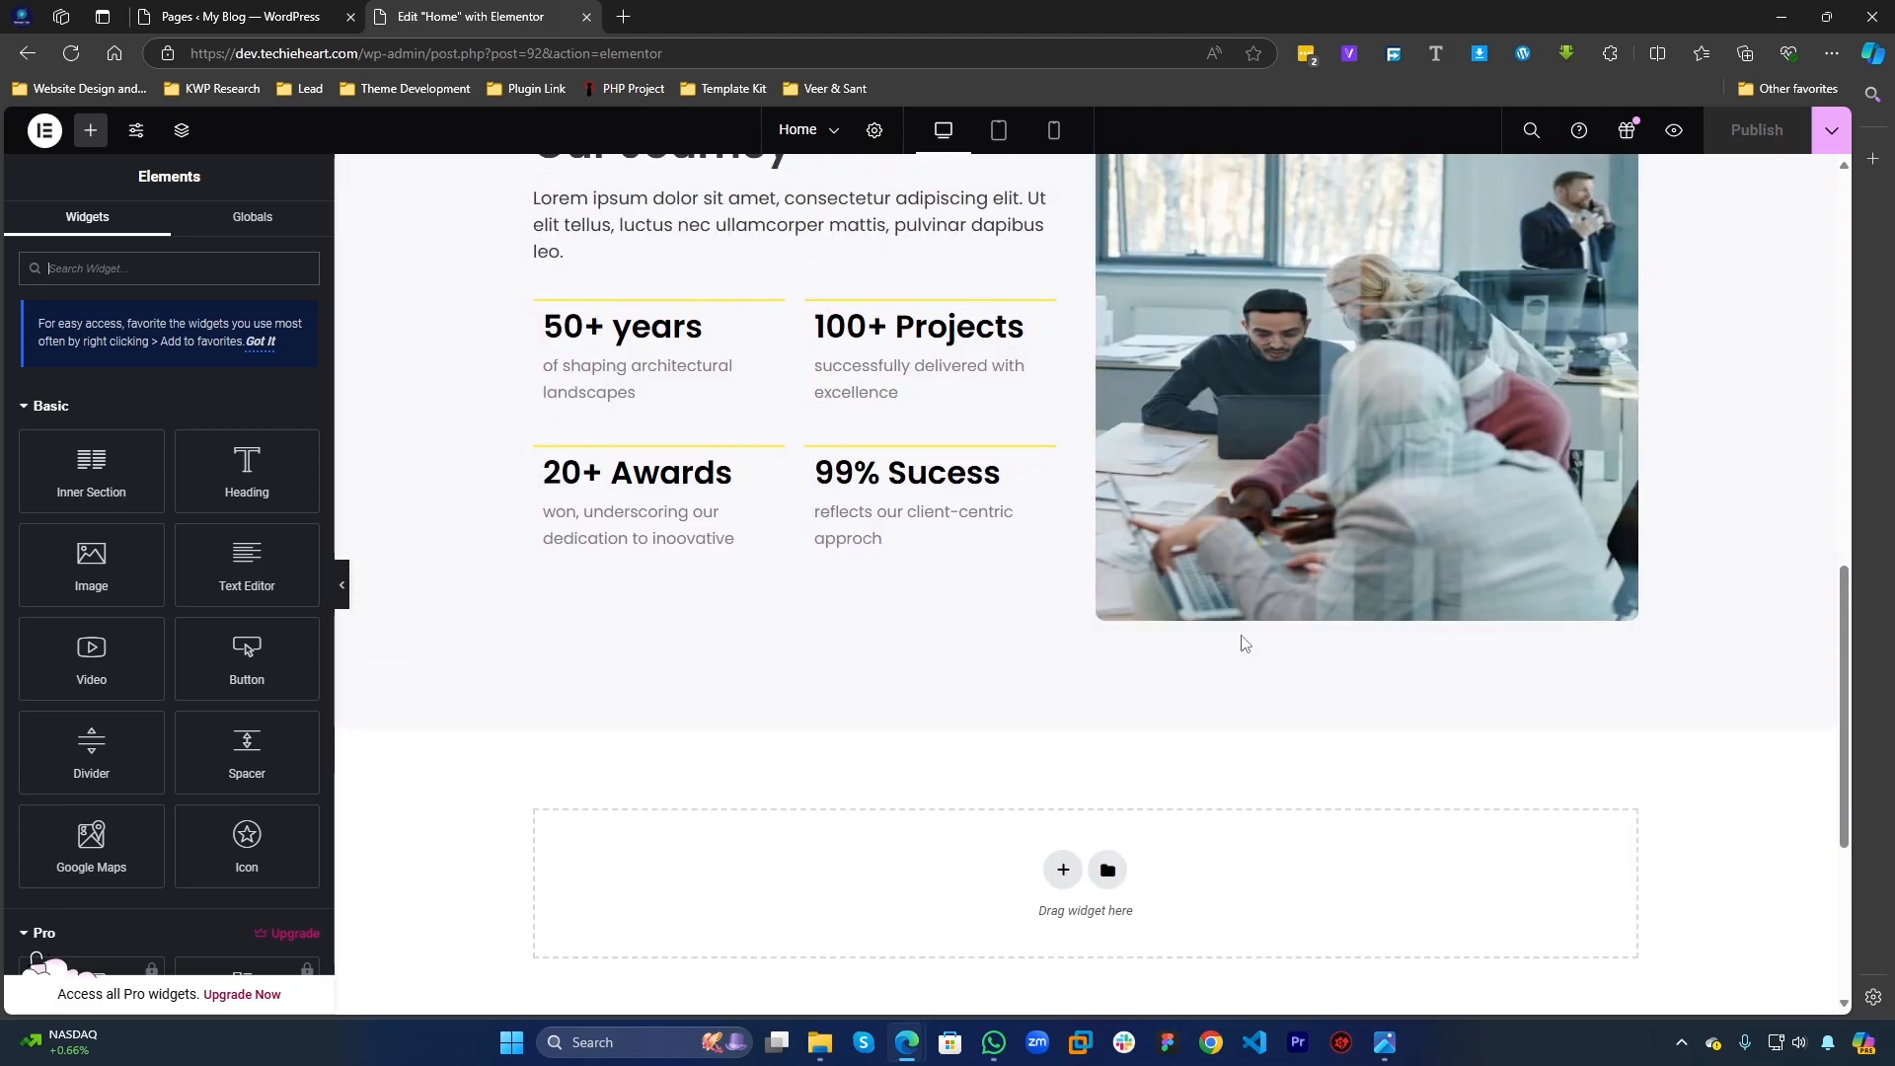
Step: Add a new single-column section between the Our Journey section and the footer
scroll(1295, 750, "down", 4)
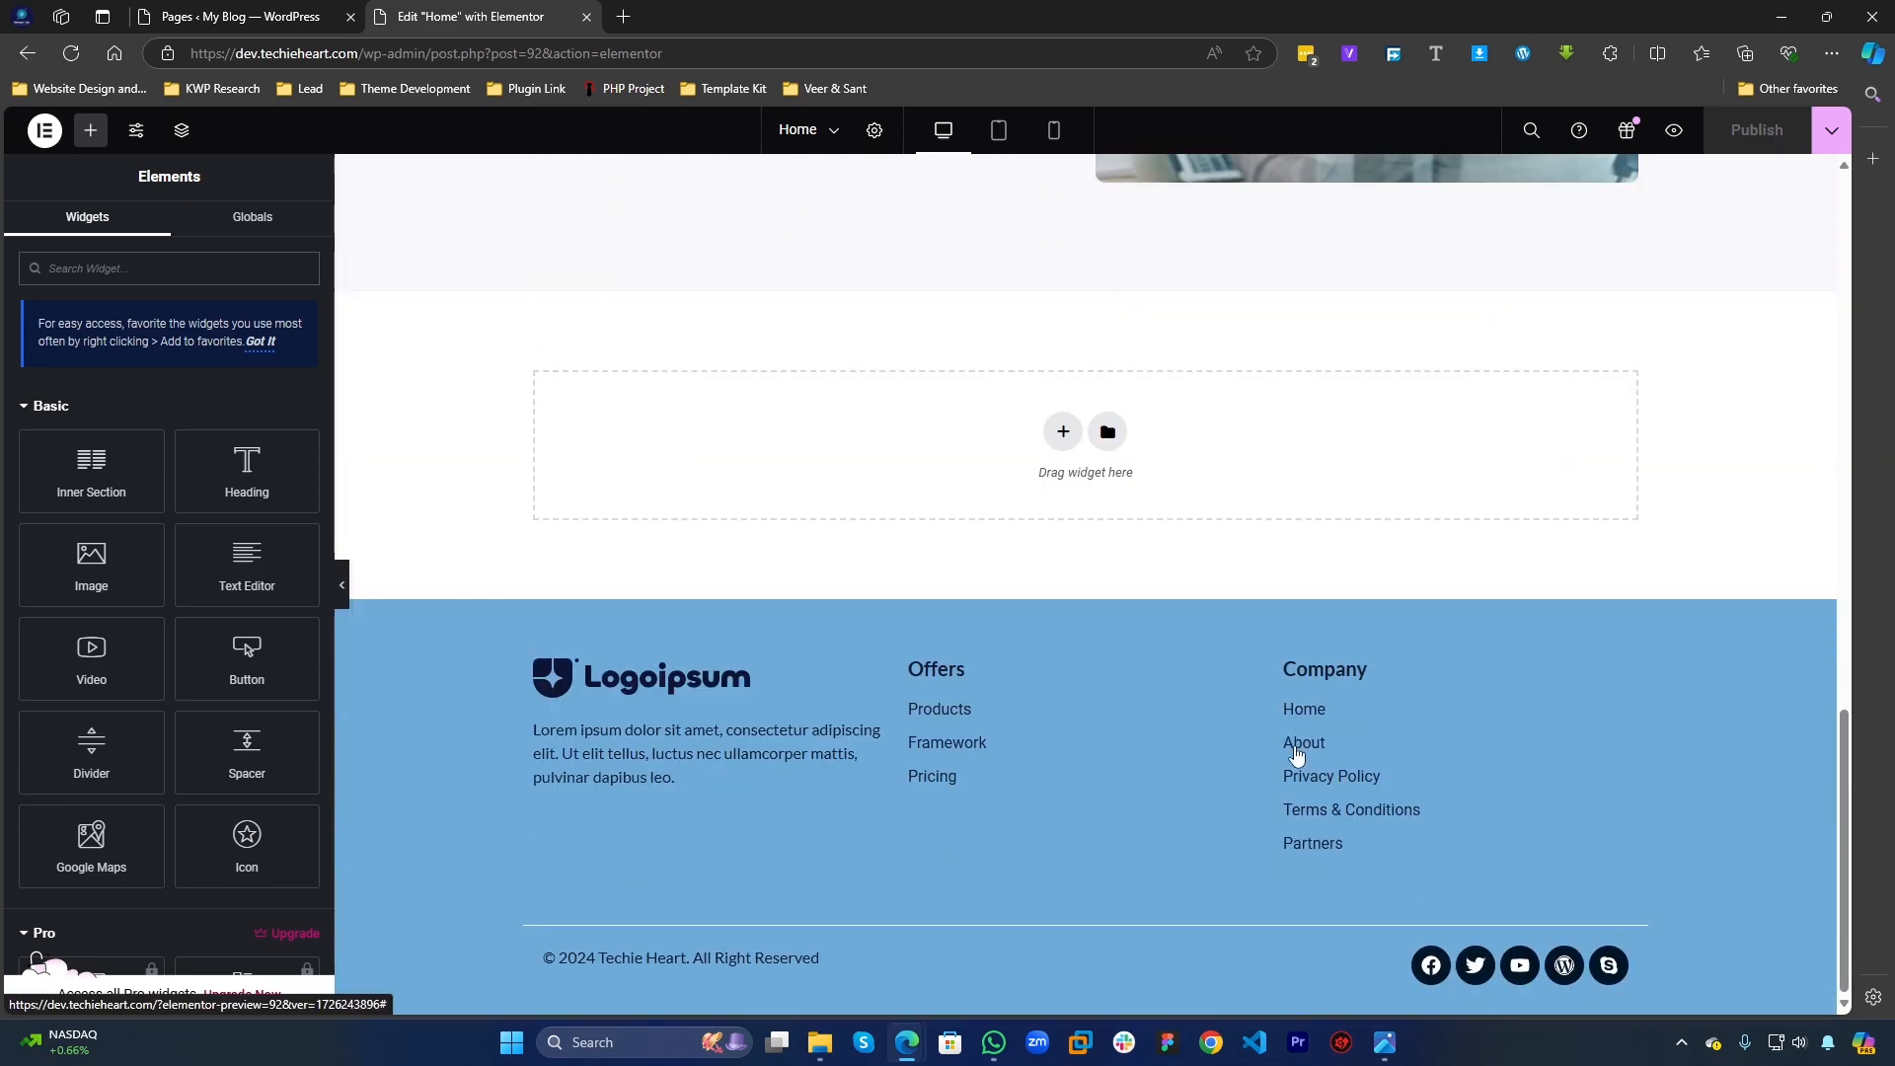
left_click(1063, 431)
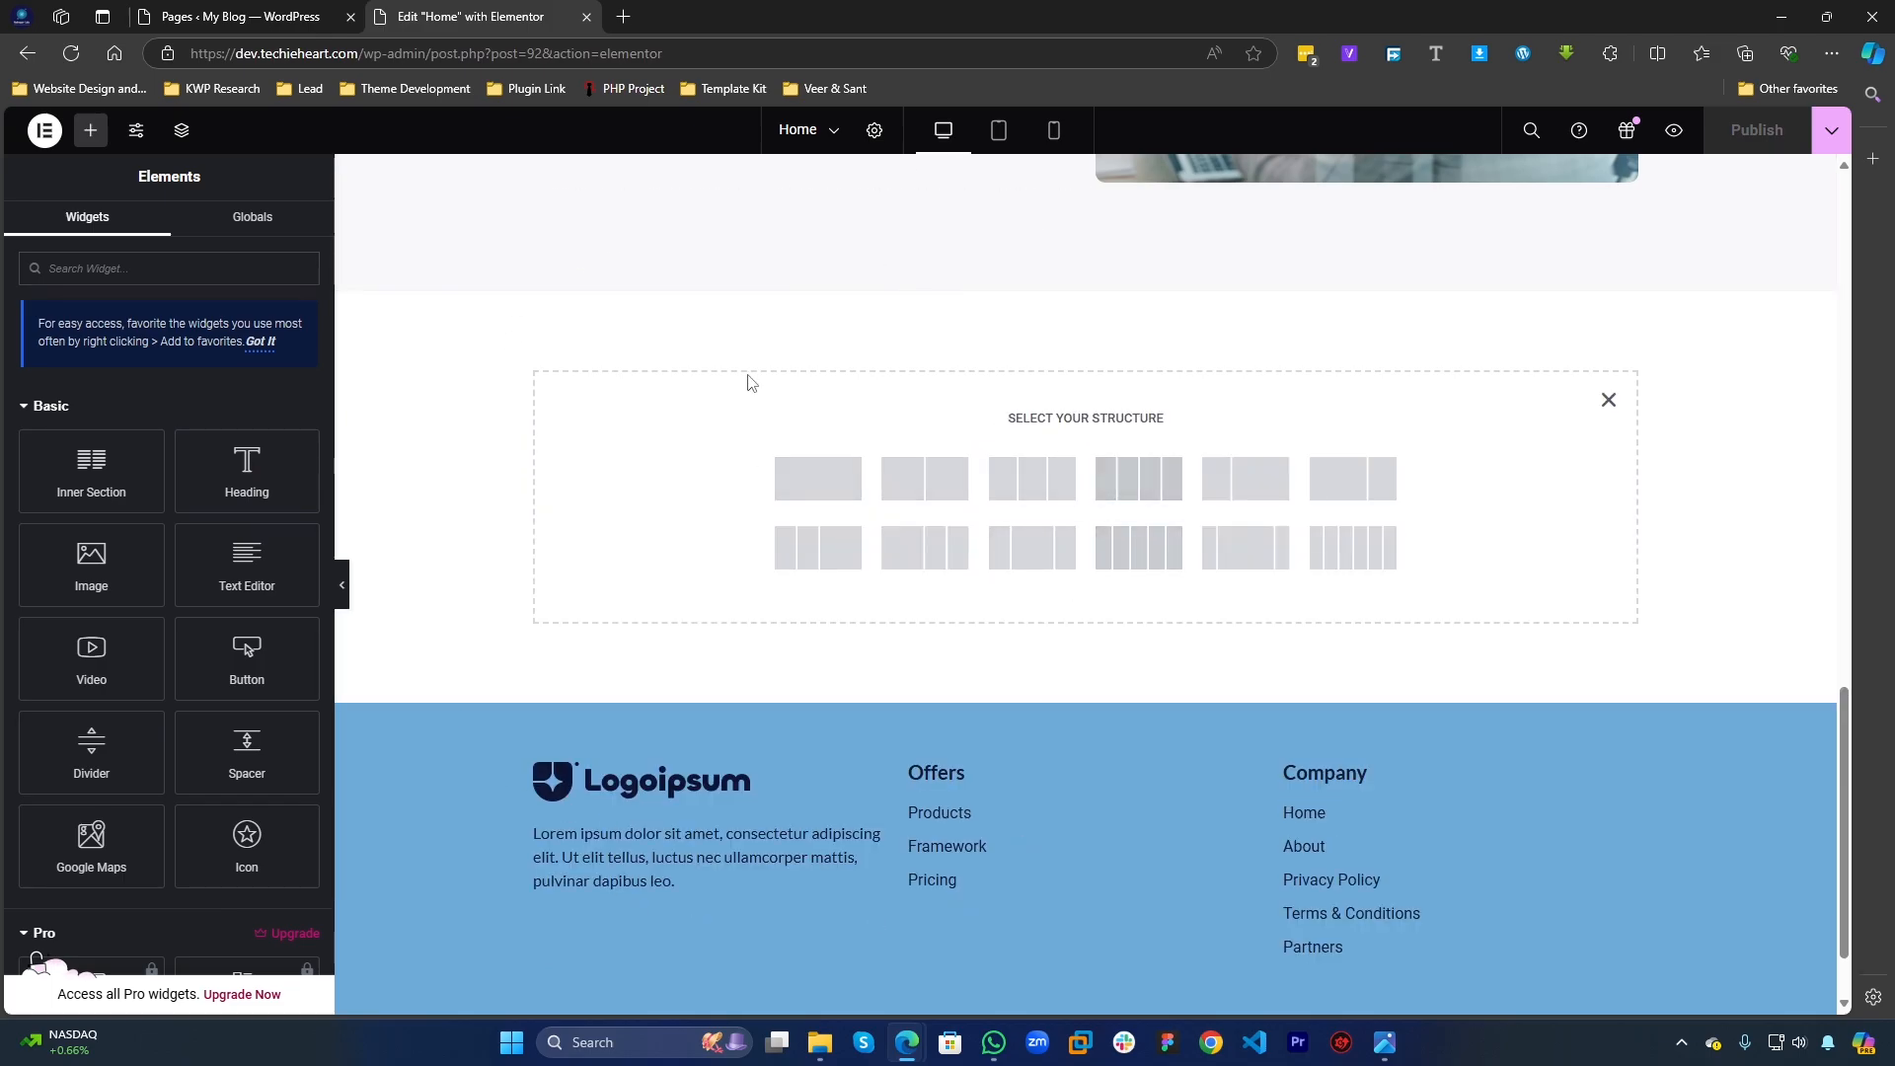
left_click(807, 484)
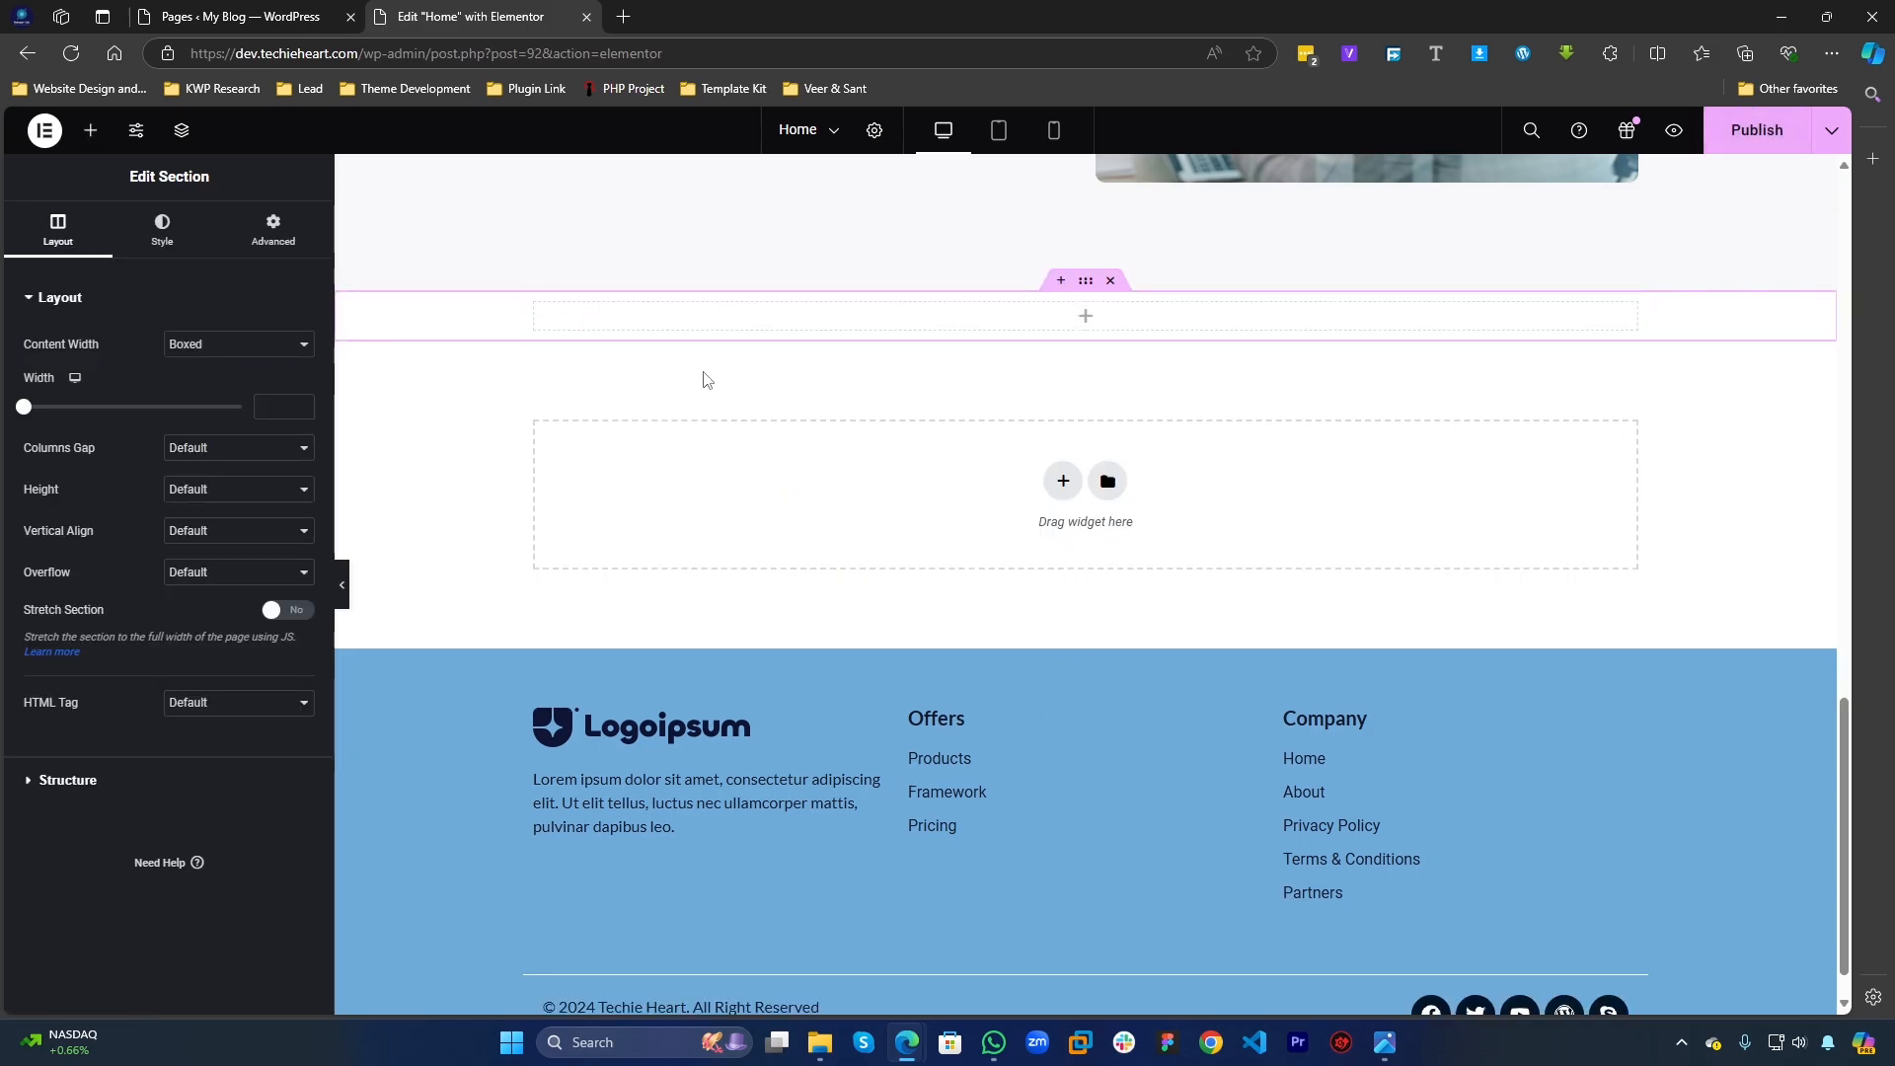
Step: Copy the "Our Journey" heading from the About us section and paste it into the new empty section
scroll(705, 422, "up", 8)
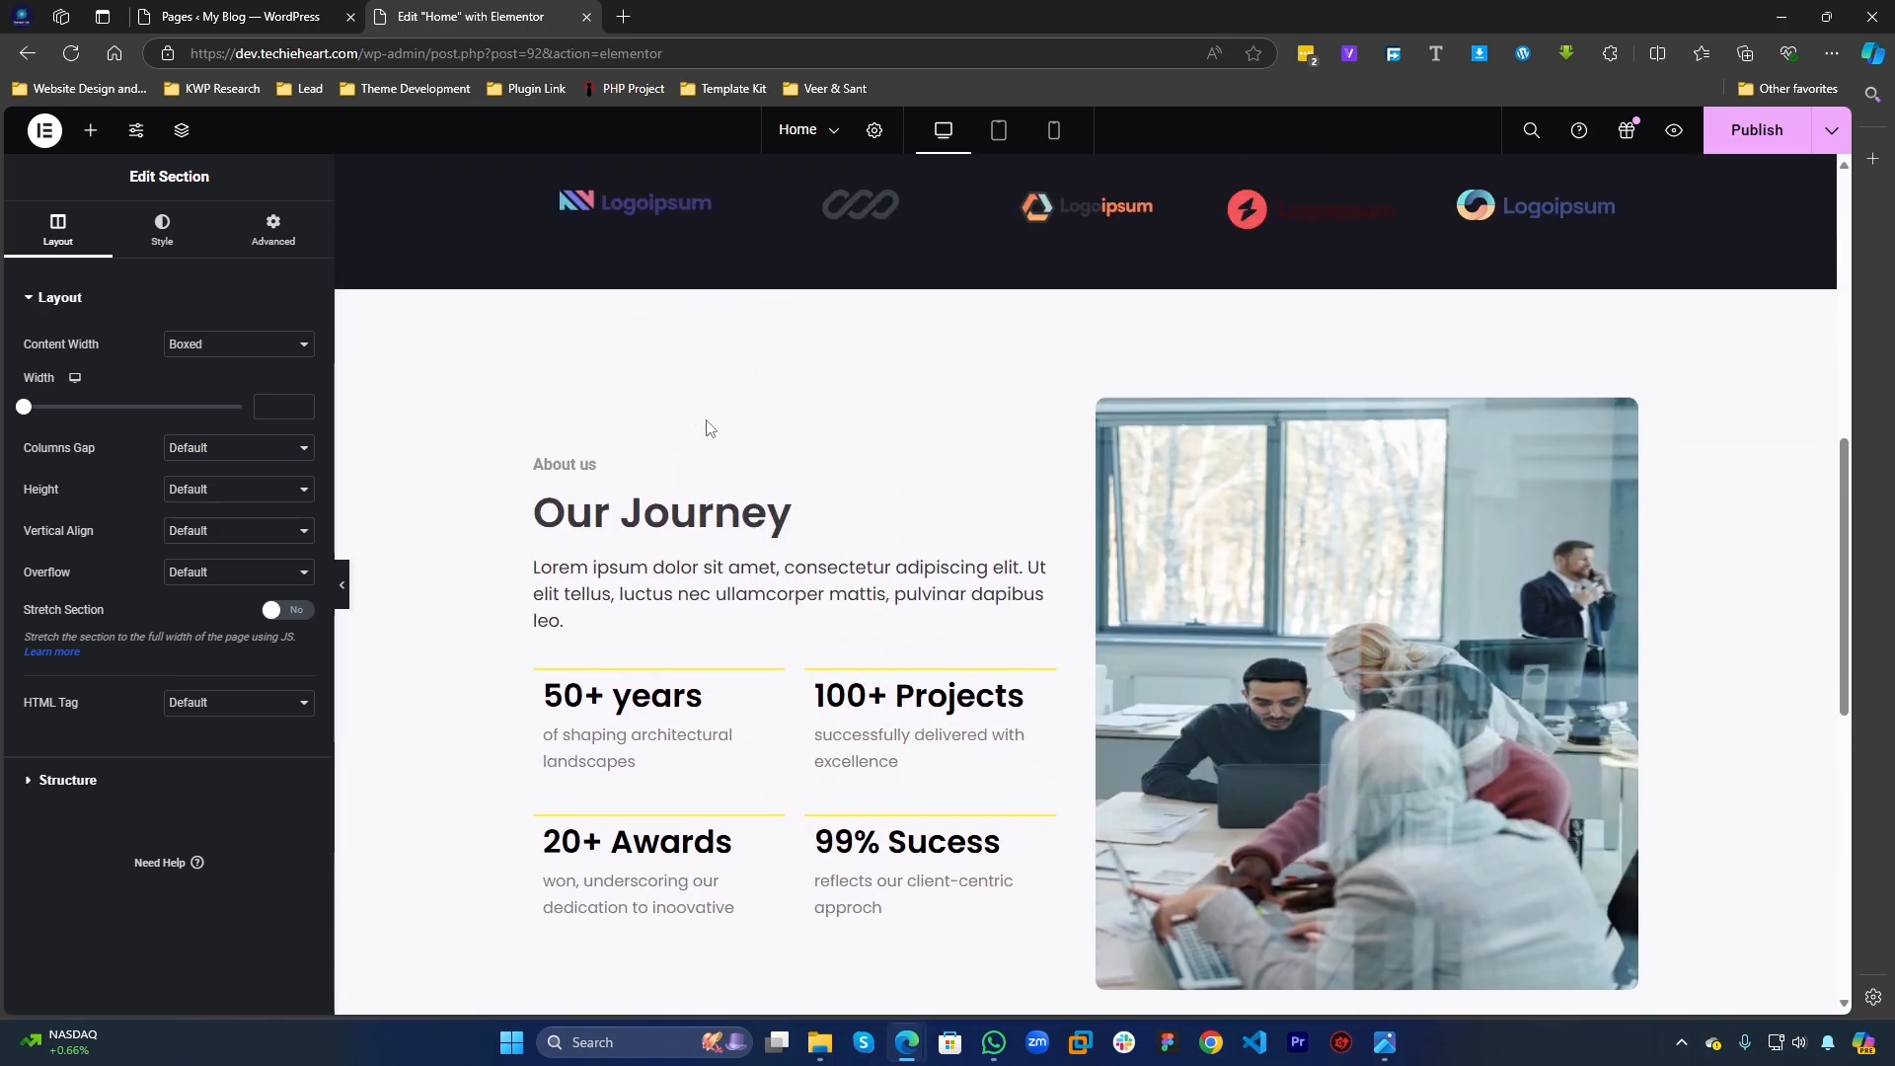
scroll(1066, 497, "down", 3)
scroll(691, 617, "up", 3)
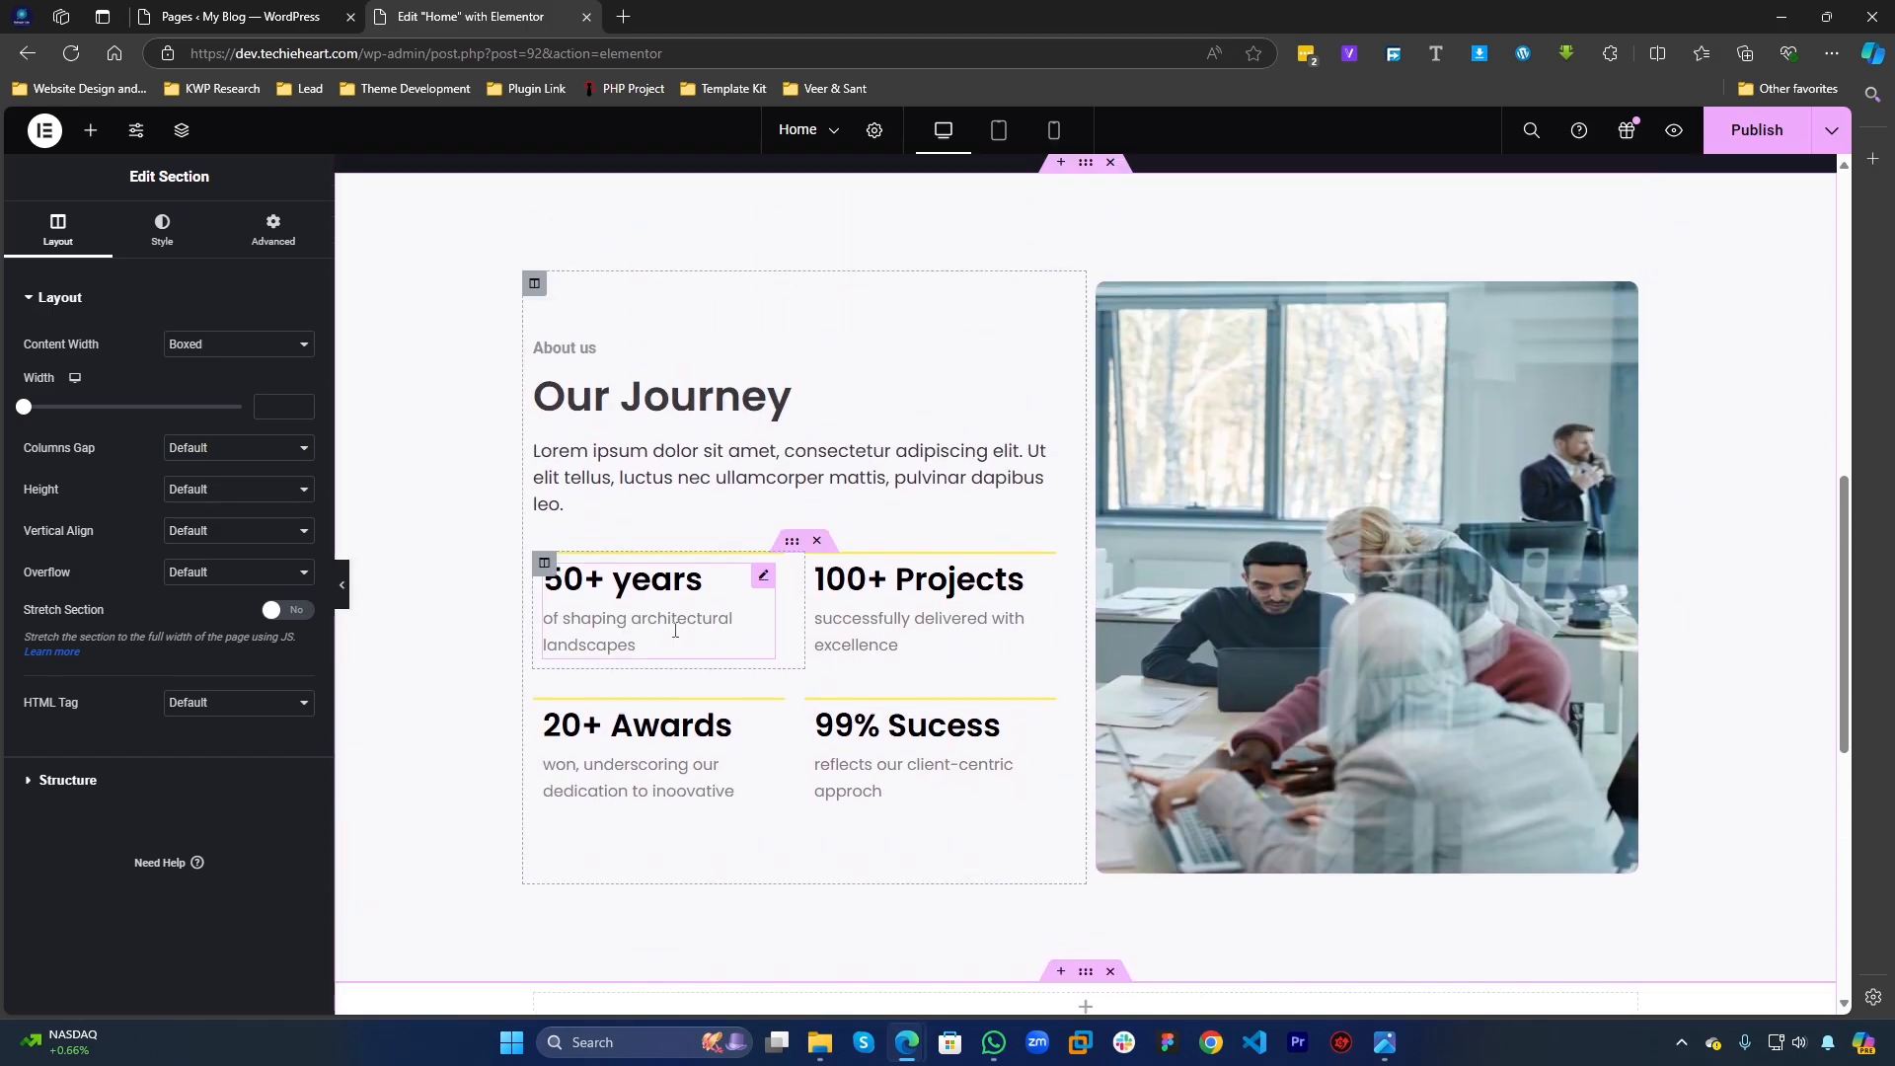
right_click(646, 399)
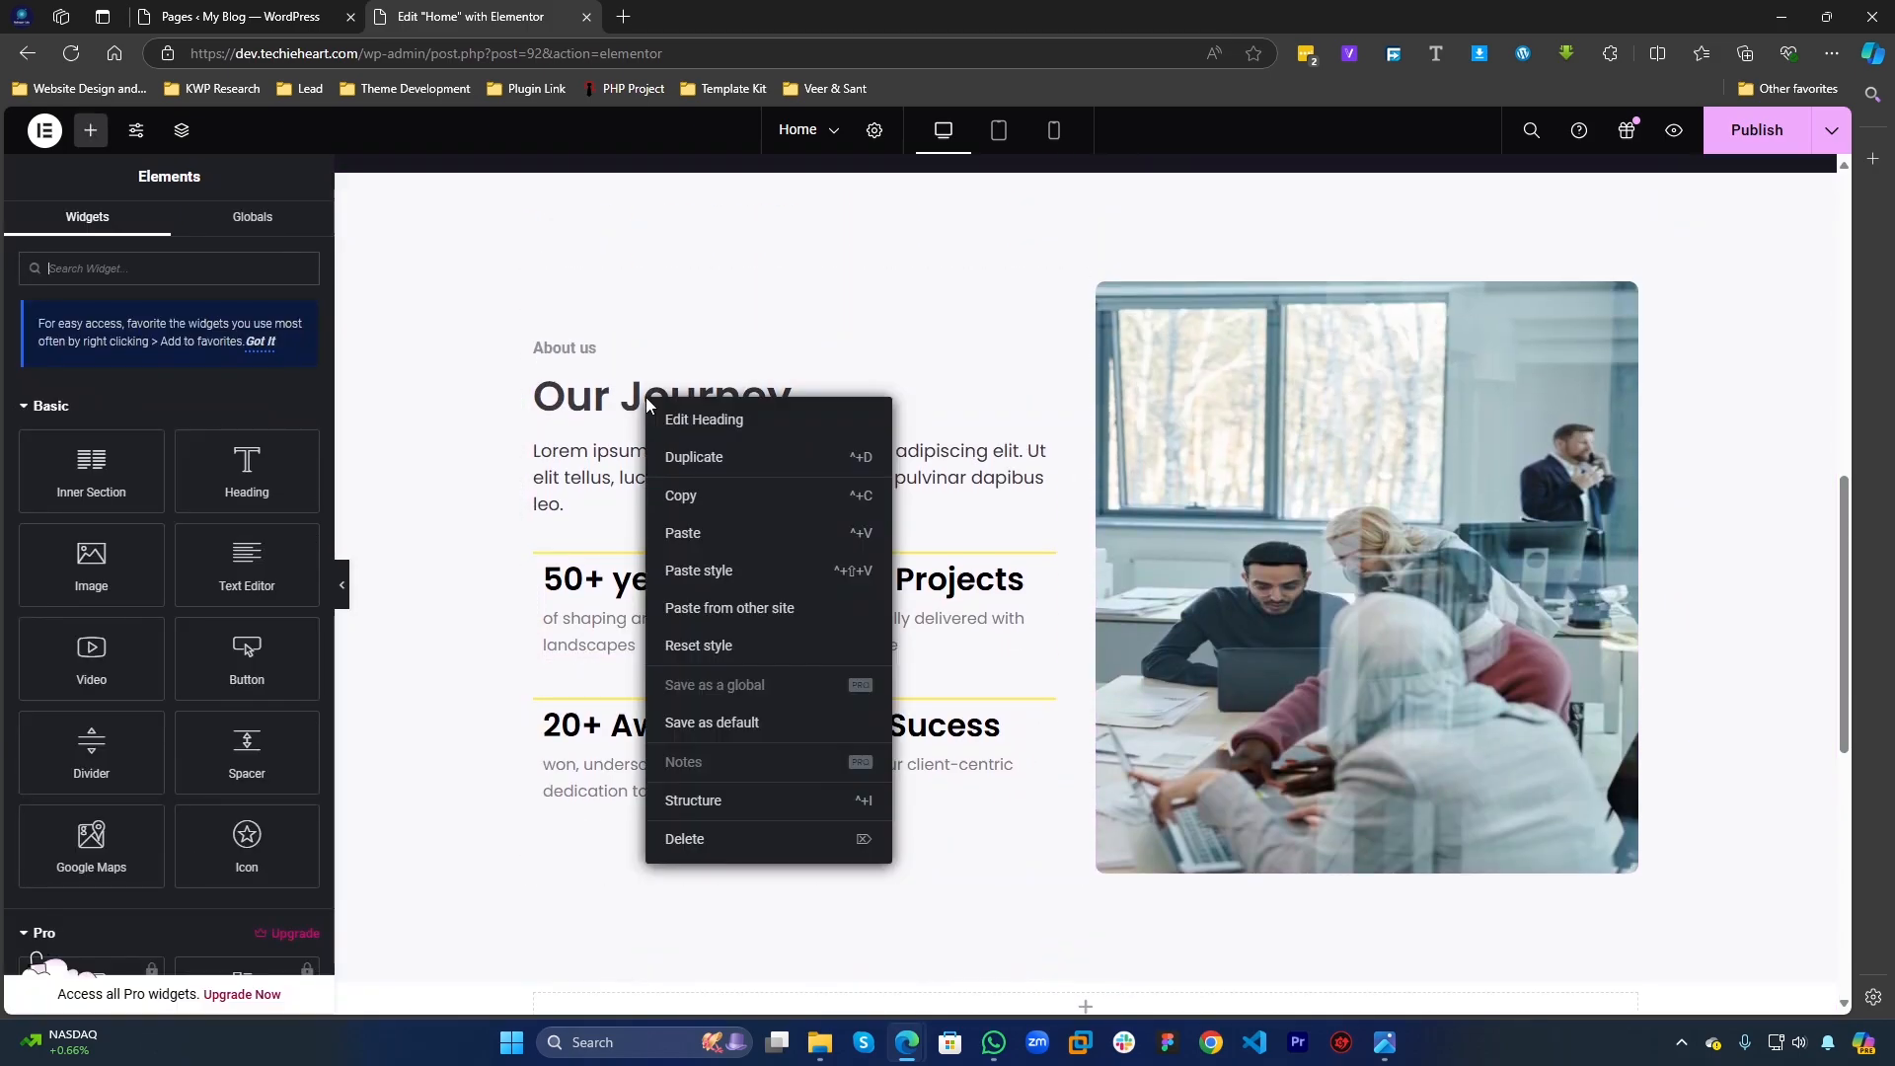
left_click(703, 497)
scroll(789, 494, "down", 3)
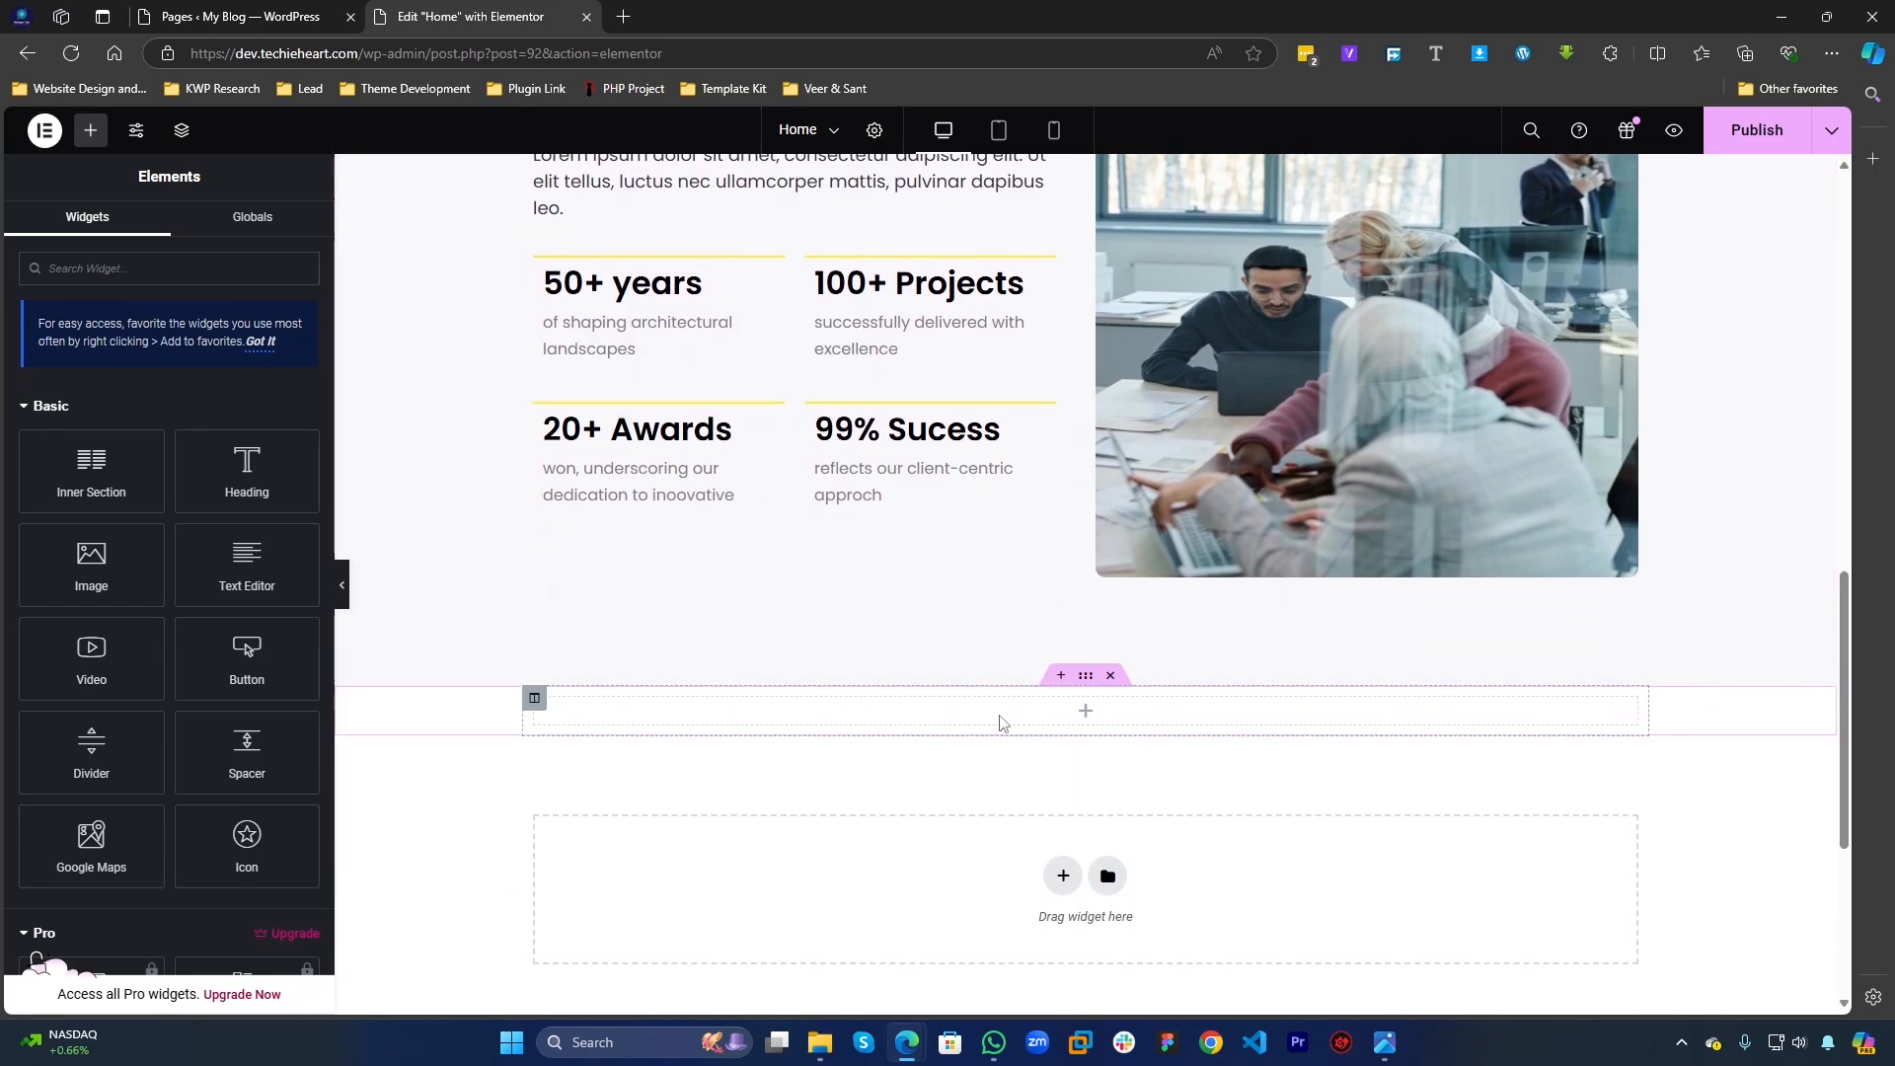
right_click(1000, 723)
left_click(1028, 761)
scroll(888, 691, "down", 2)
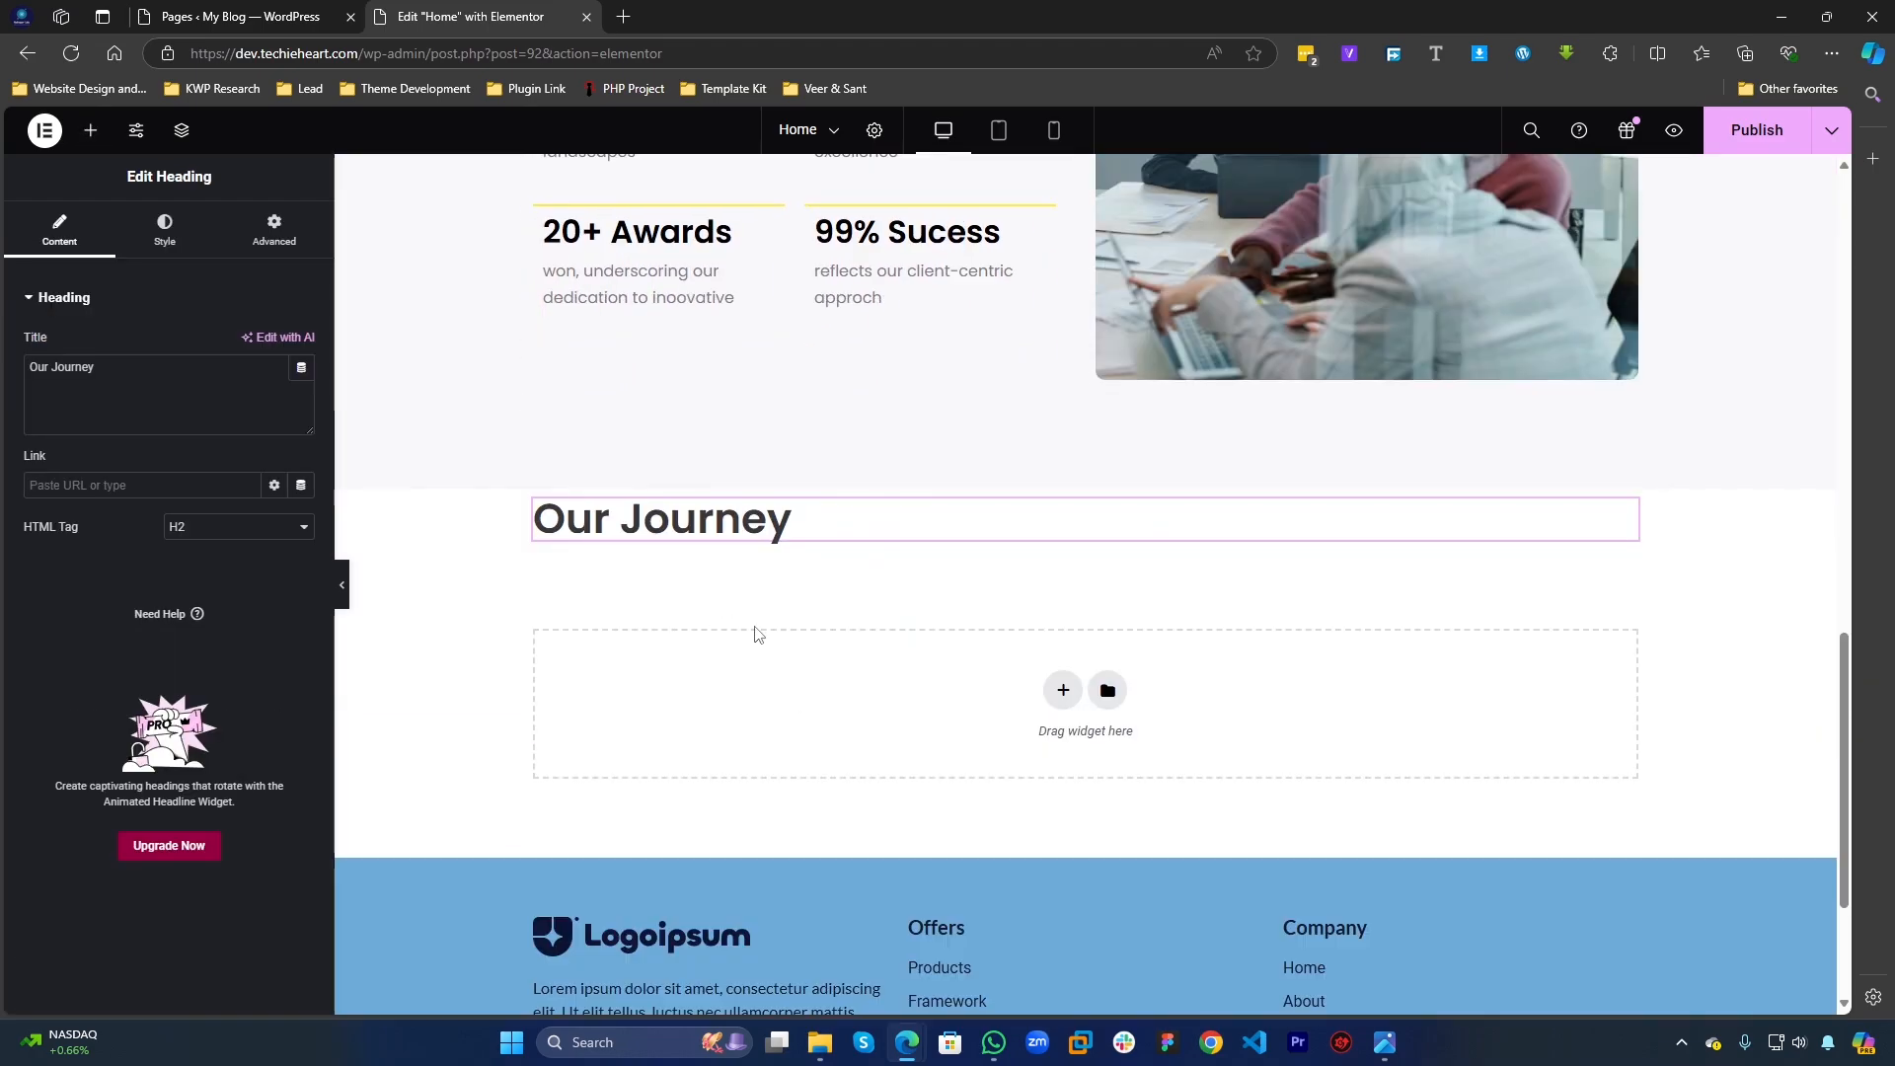
Step: Copy the lorem ipsum paragraph from the About us section and paste it below the heading in the new section
scroll(759, 634, "up", 3)
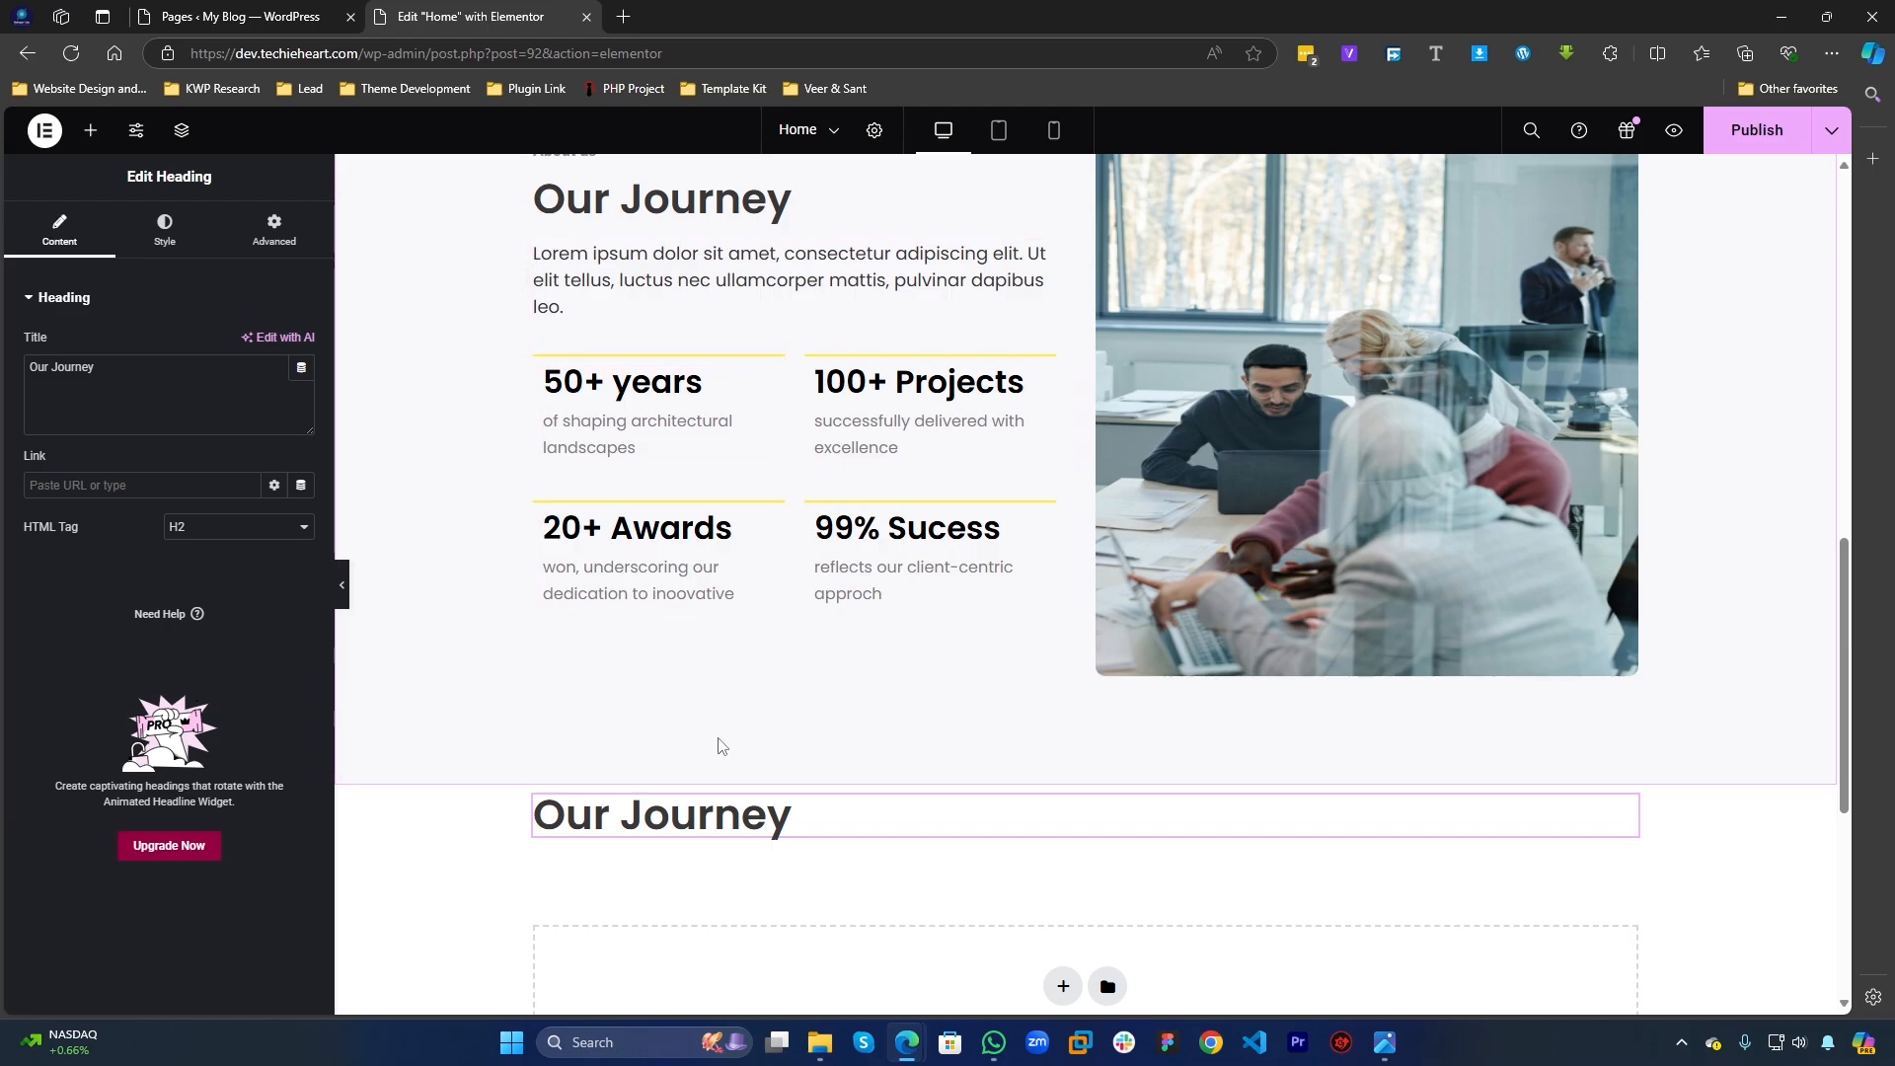
right_click(724, 273)
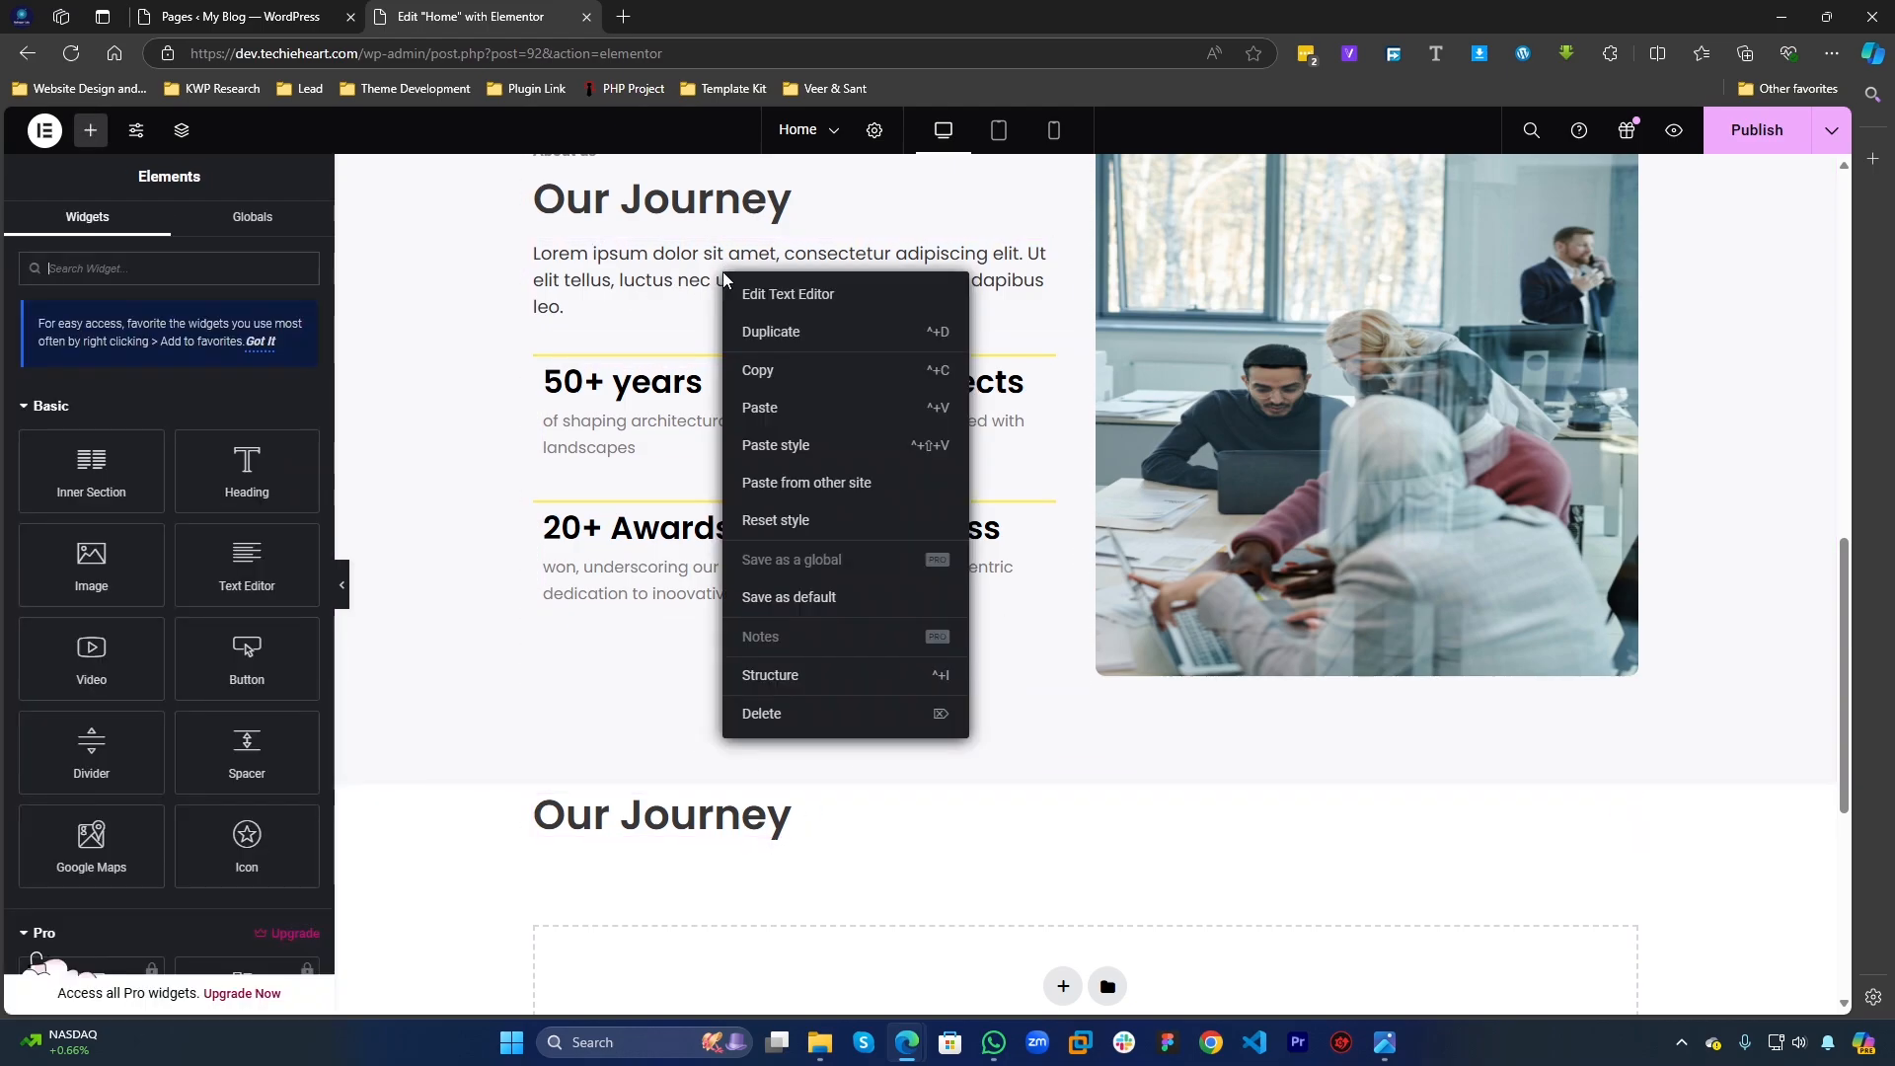
left_click(763, 376)
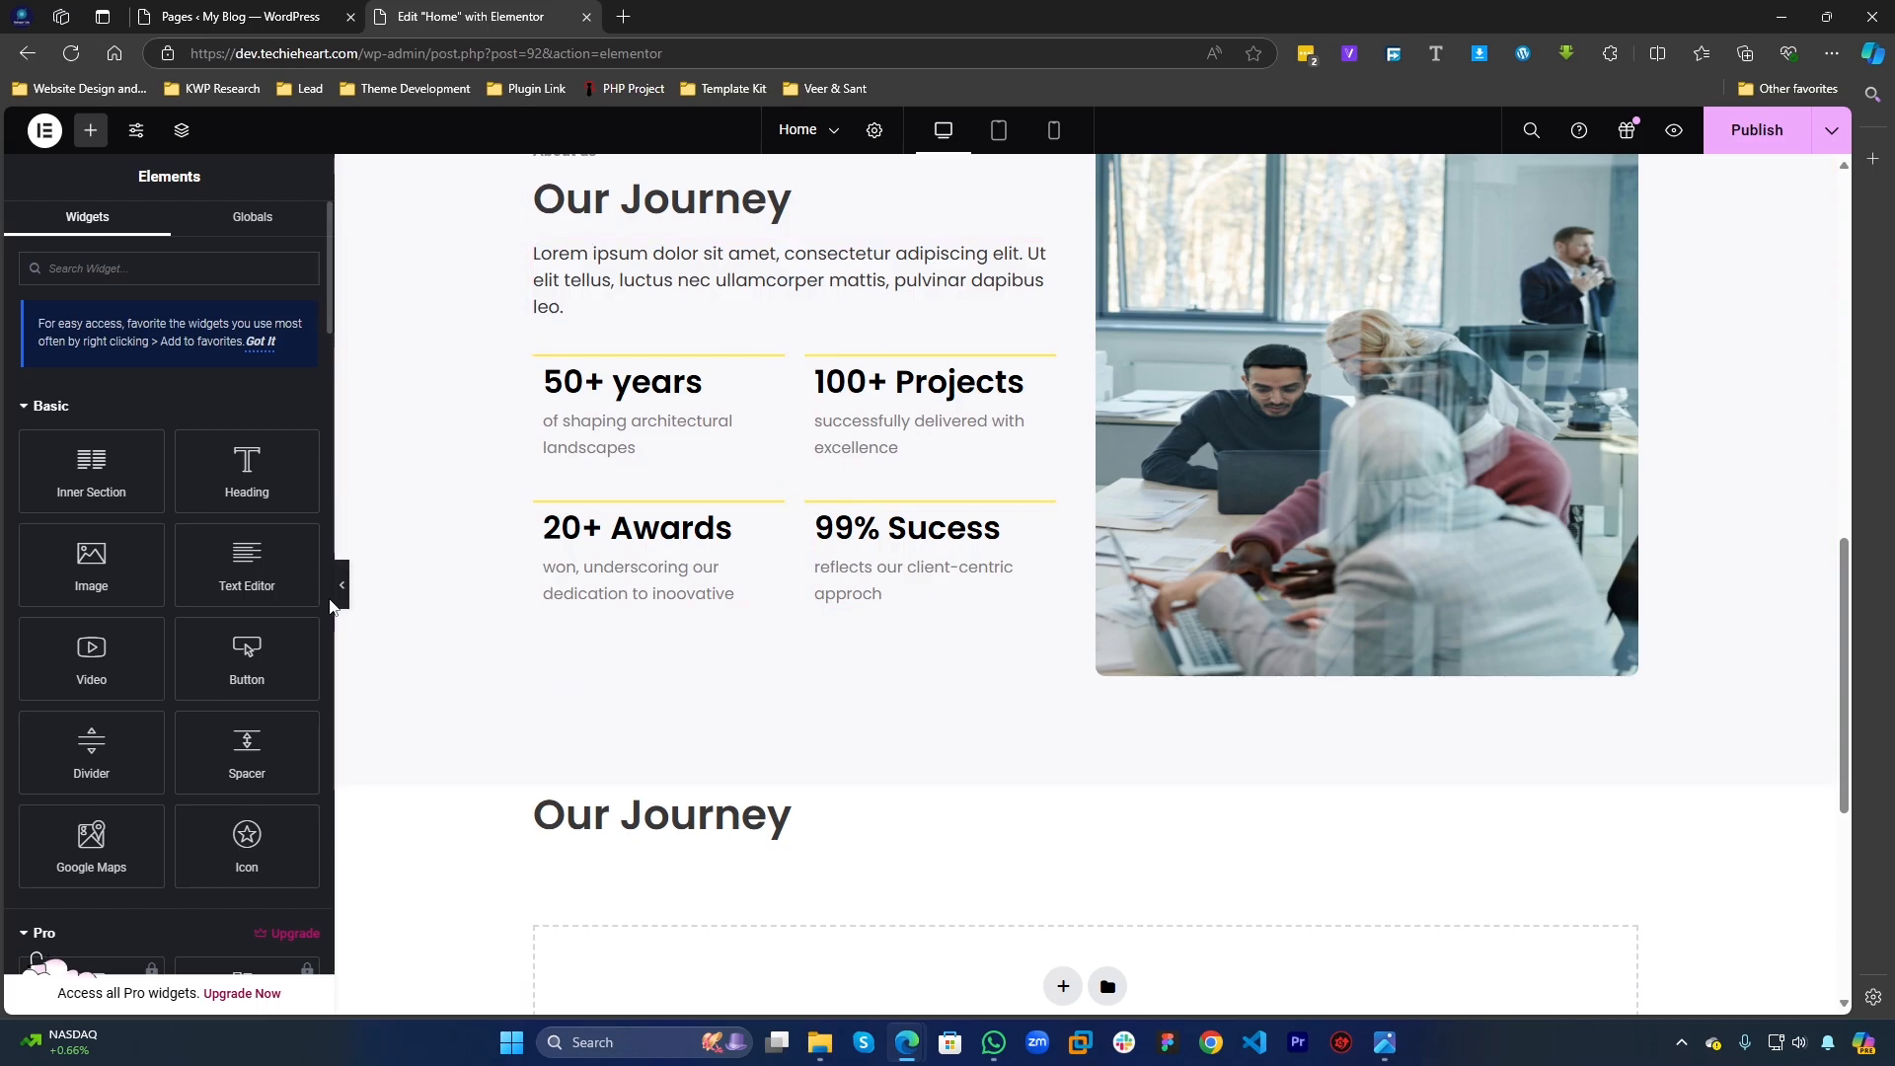
scroll(648, 487, "up", 2)
right_click(683, 470)
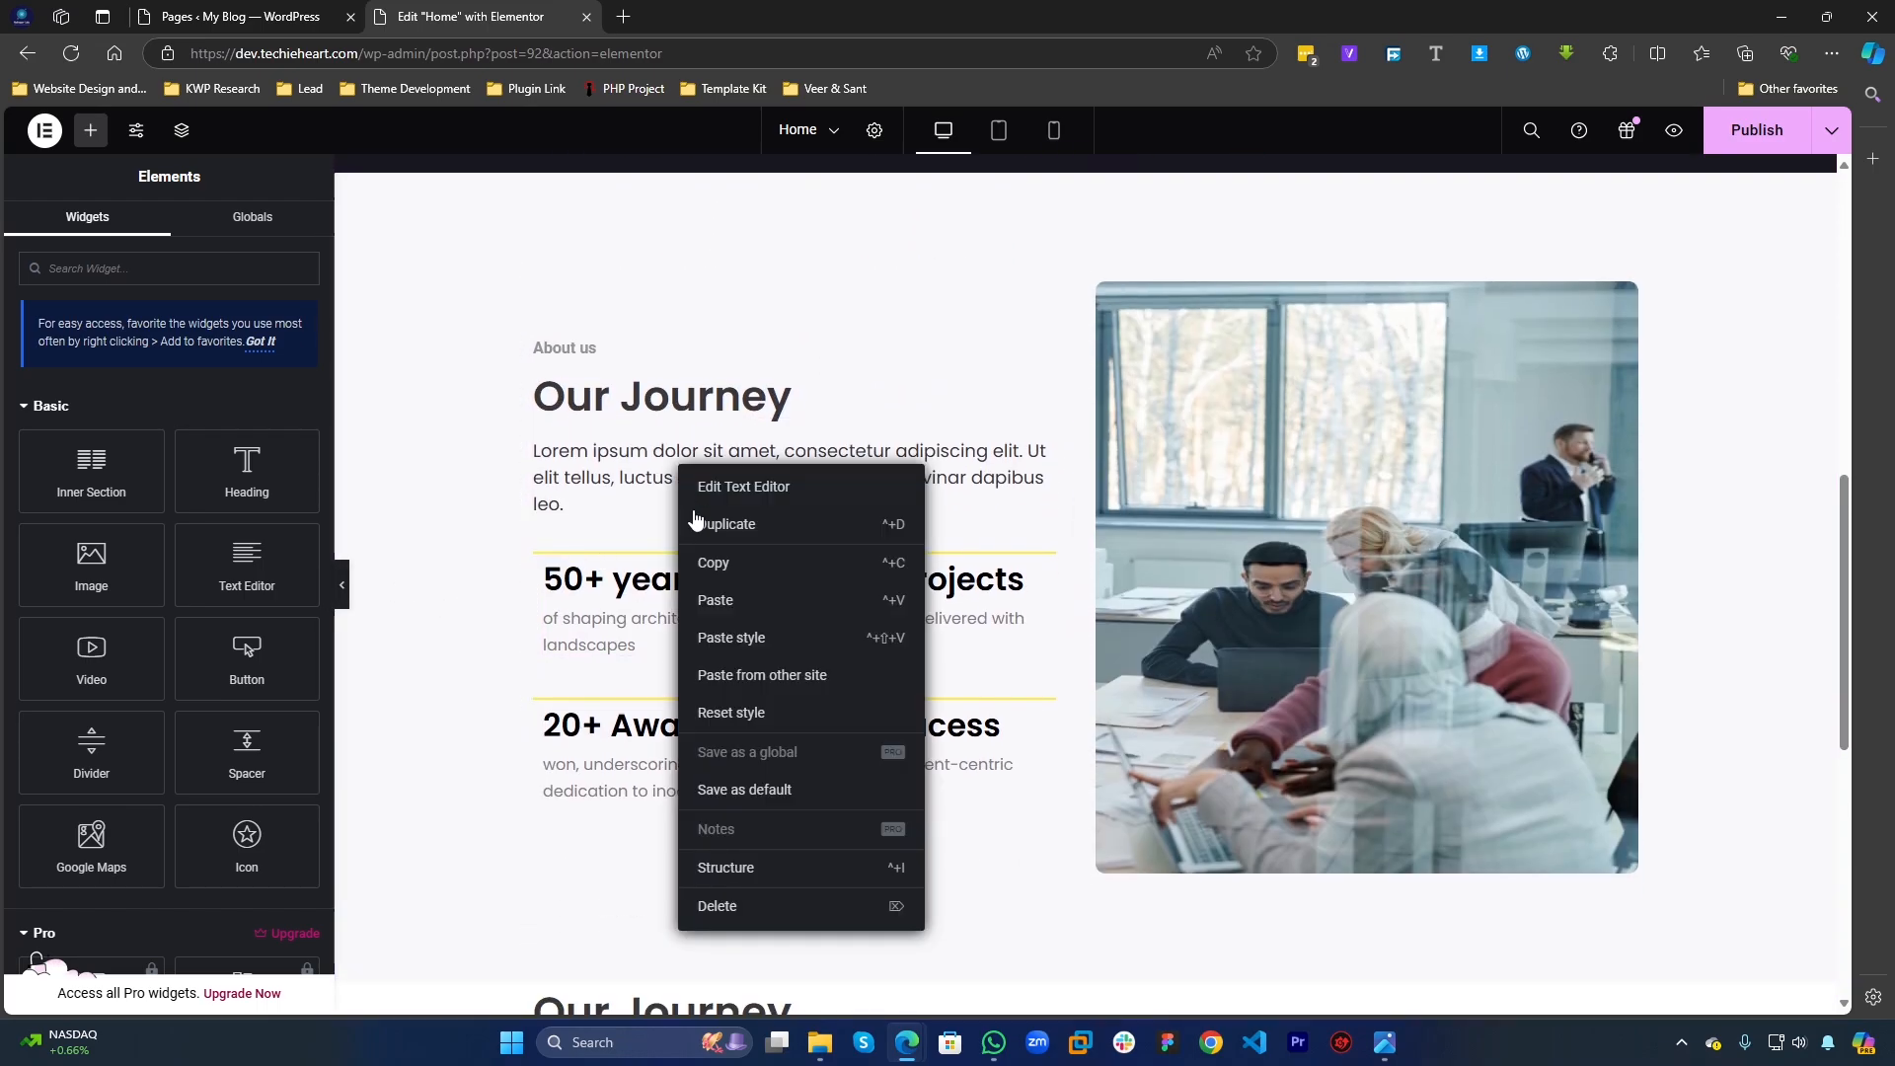
left_click(720, 561)
scroll(718, 592, "down", 3)
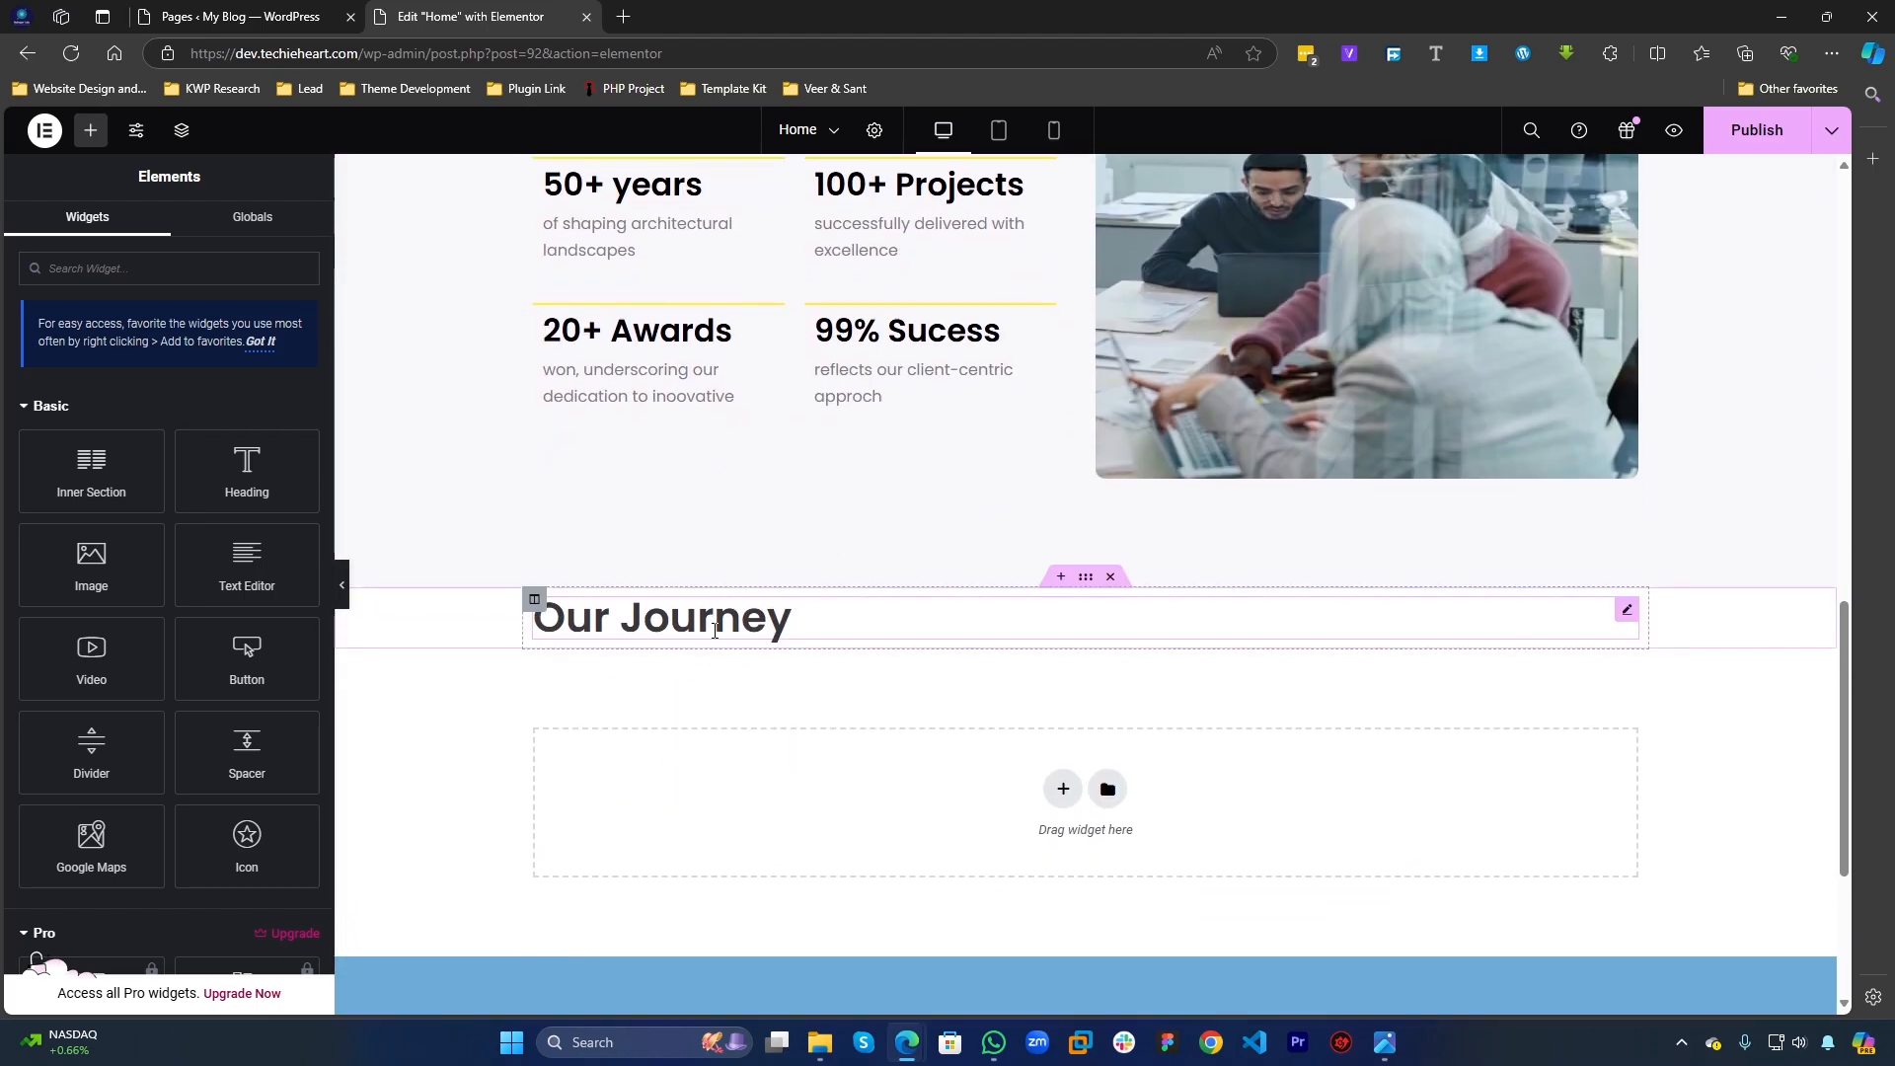
right_click(714, 630)
left_click(750, 684)
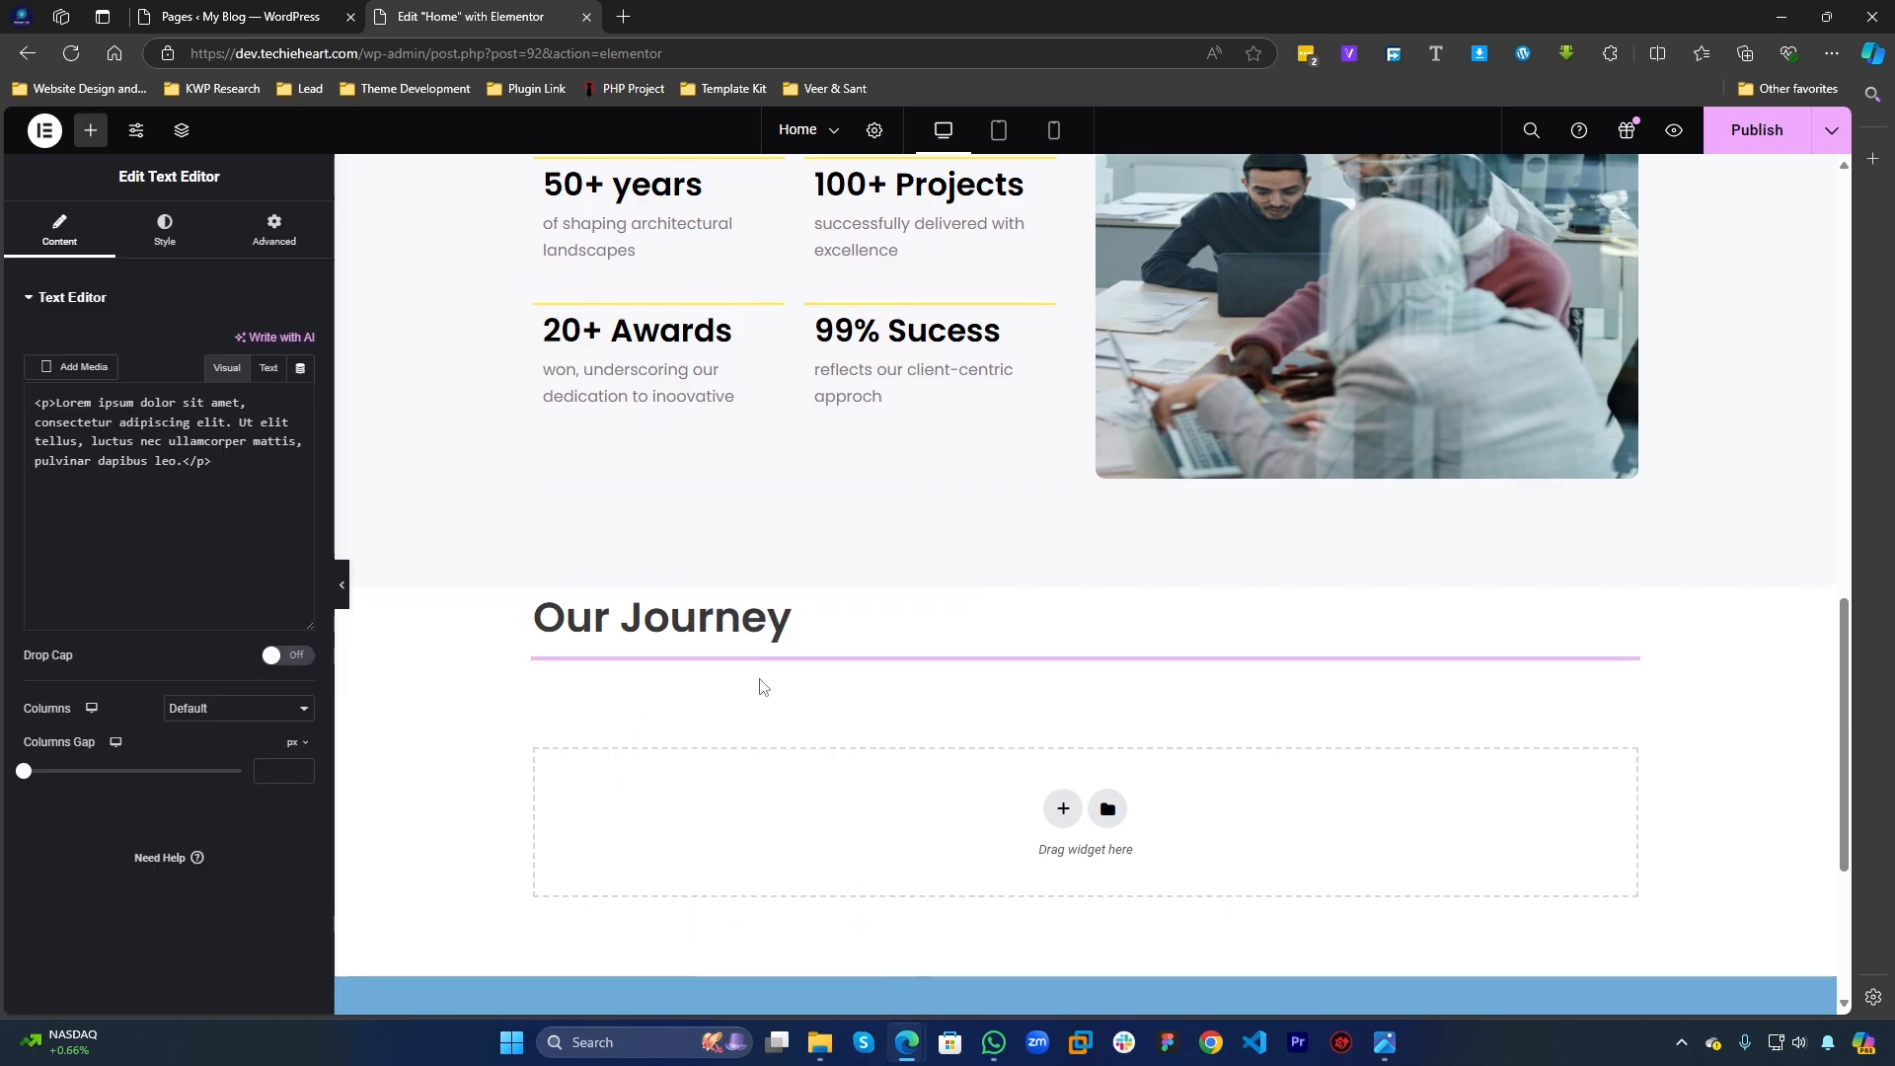
Step: Center-align the "Our Journey" heading in the new section
left_click(668, 656)
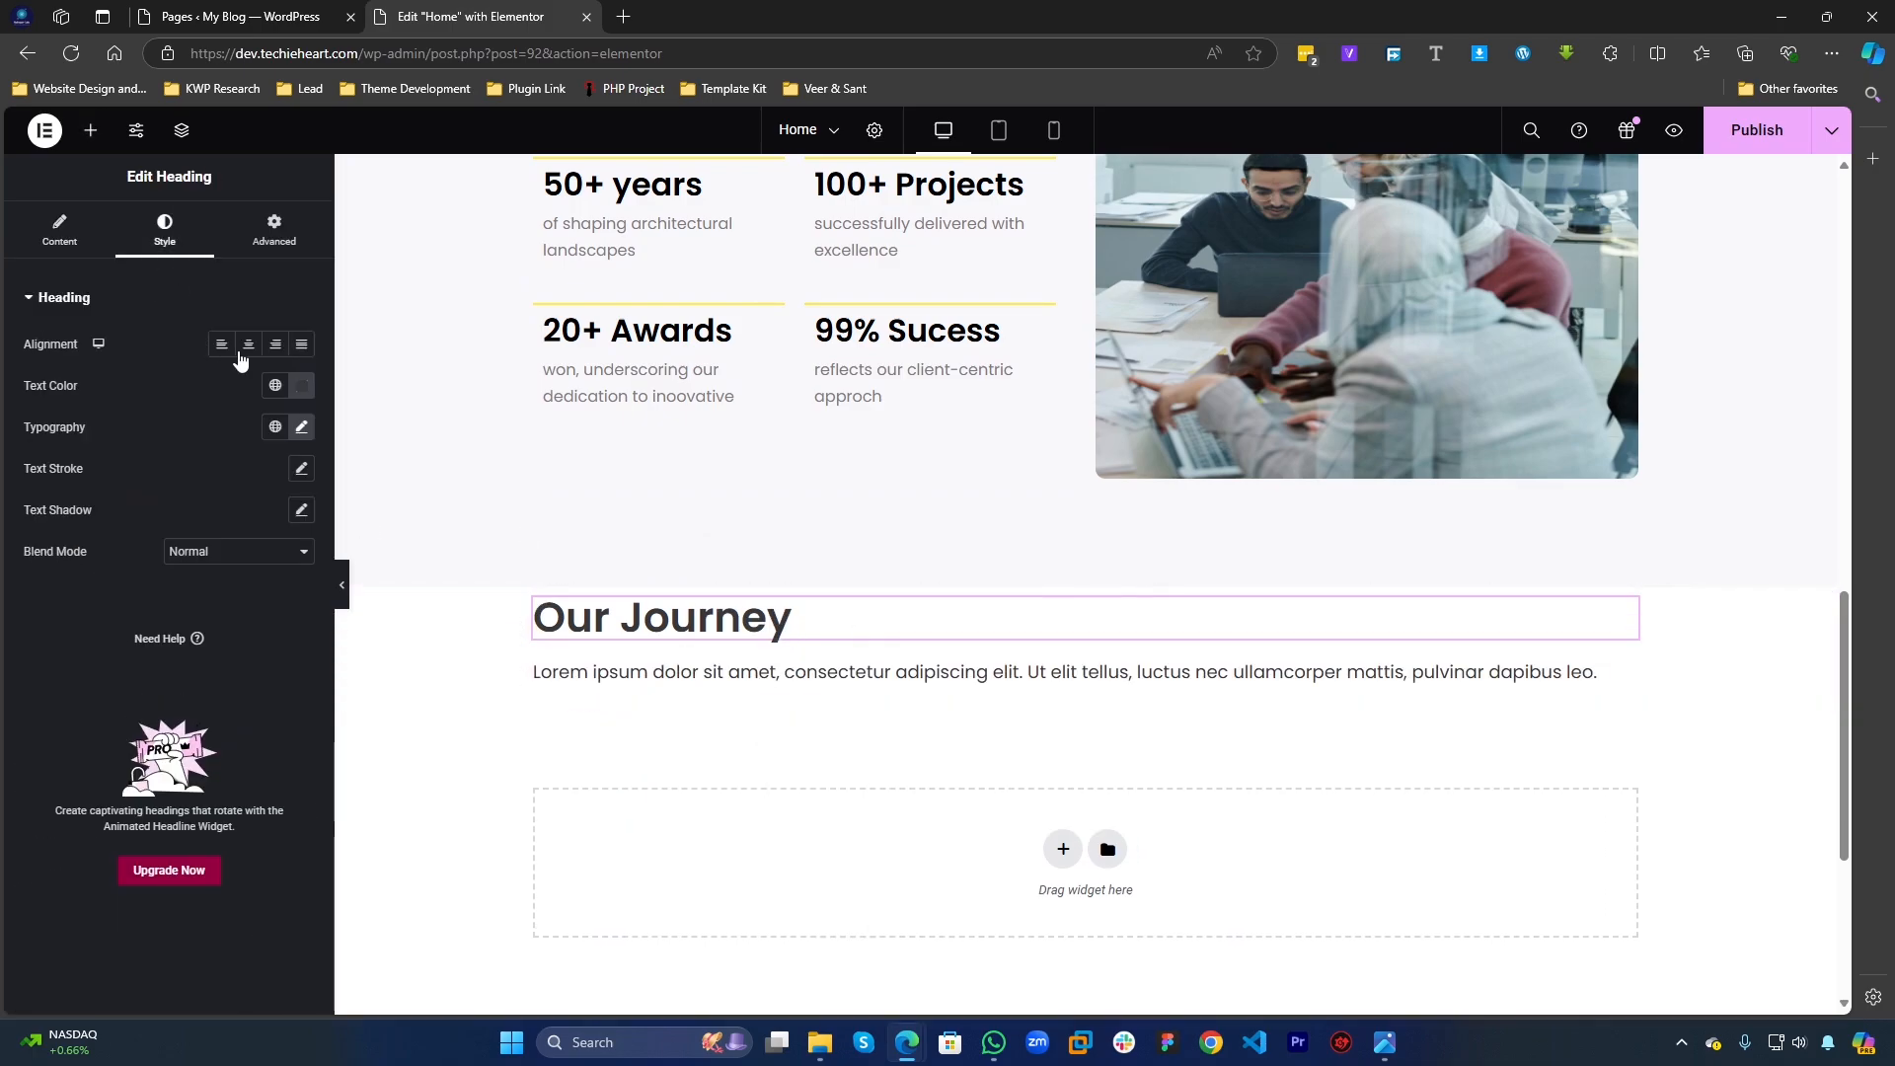
left_click(248, 343)
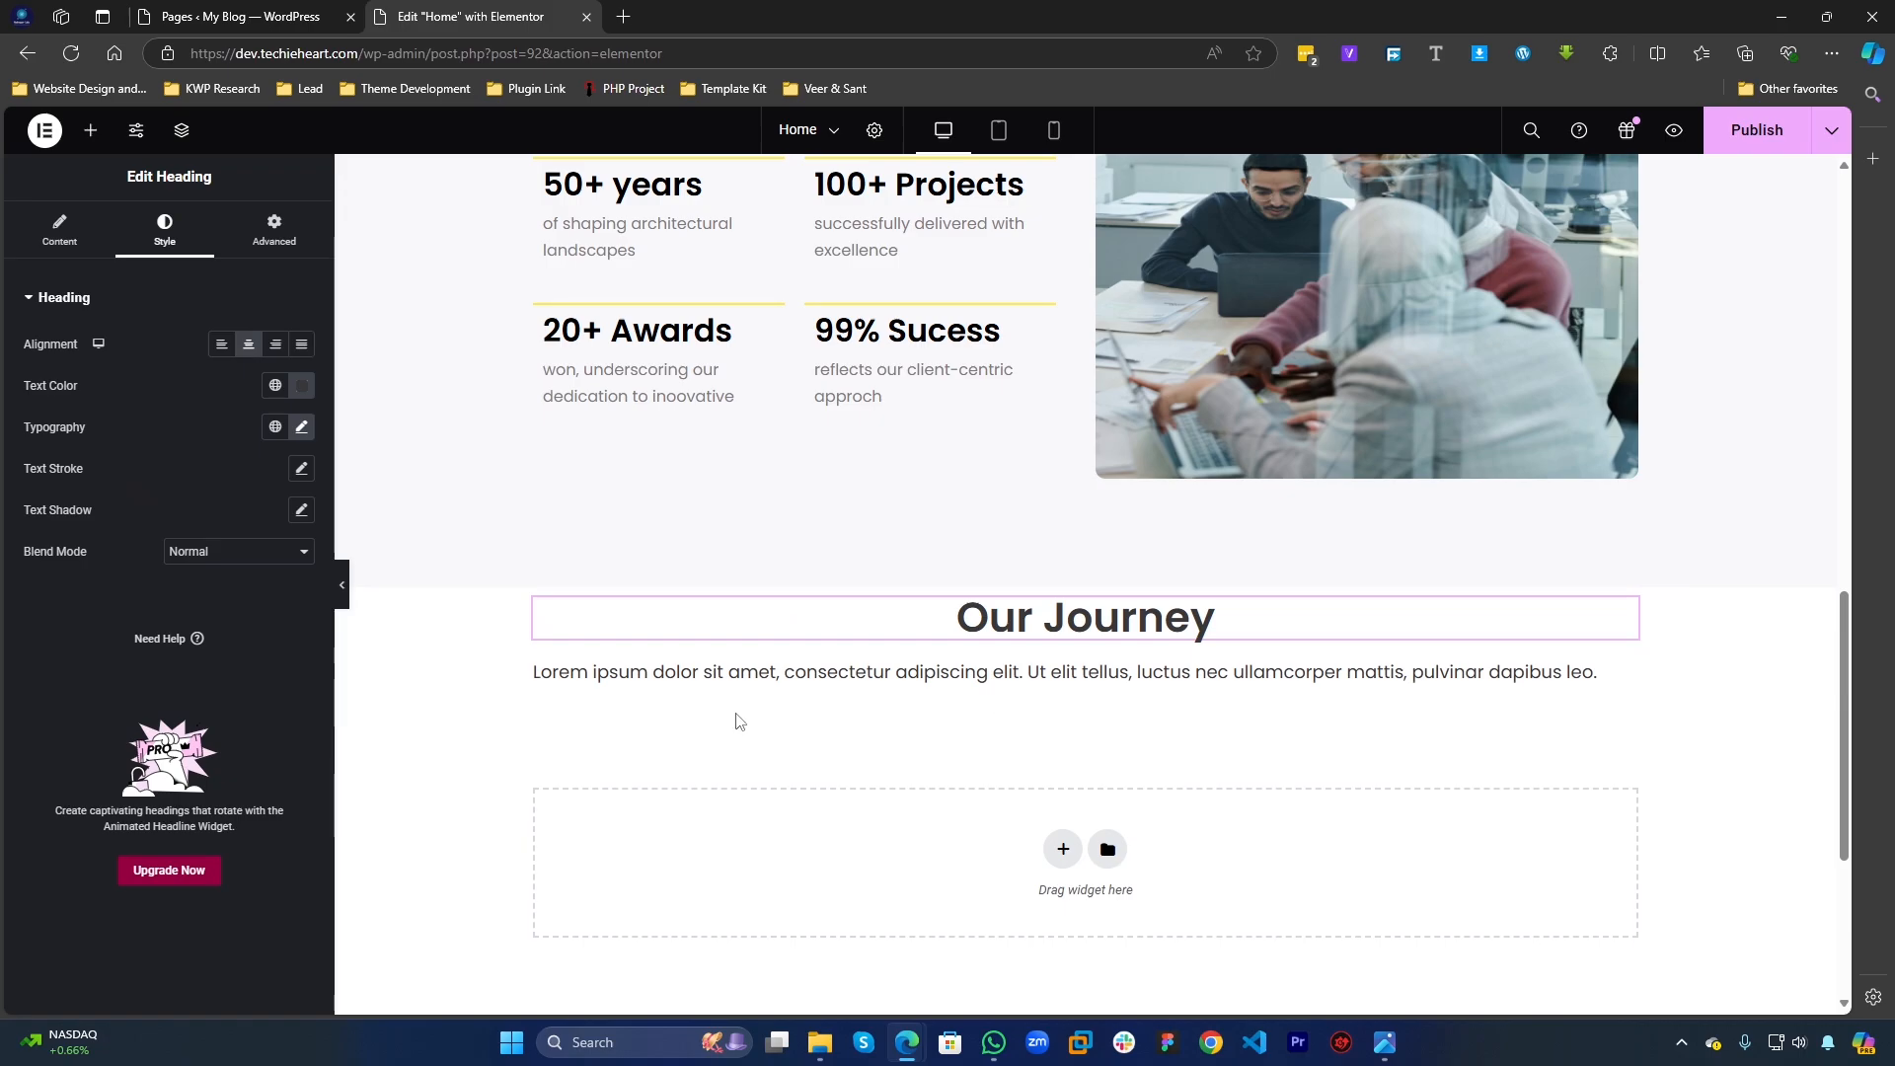
Step: Shorten the new section's paragraph to "Lorem ipsum dolor sit amet, consectetur adipiscing elit." and center-align it
left_click(888, 689)
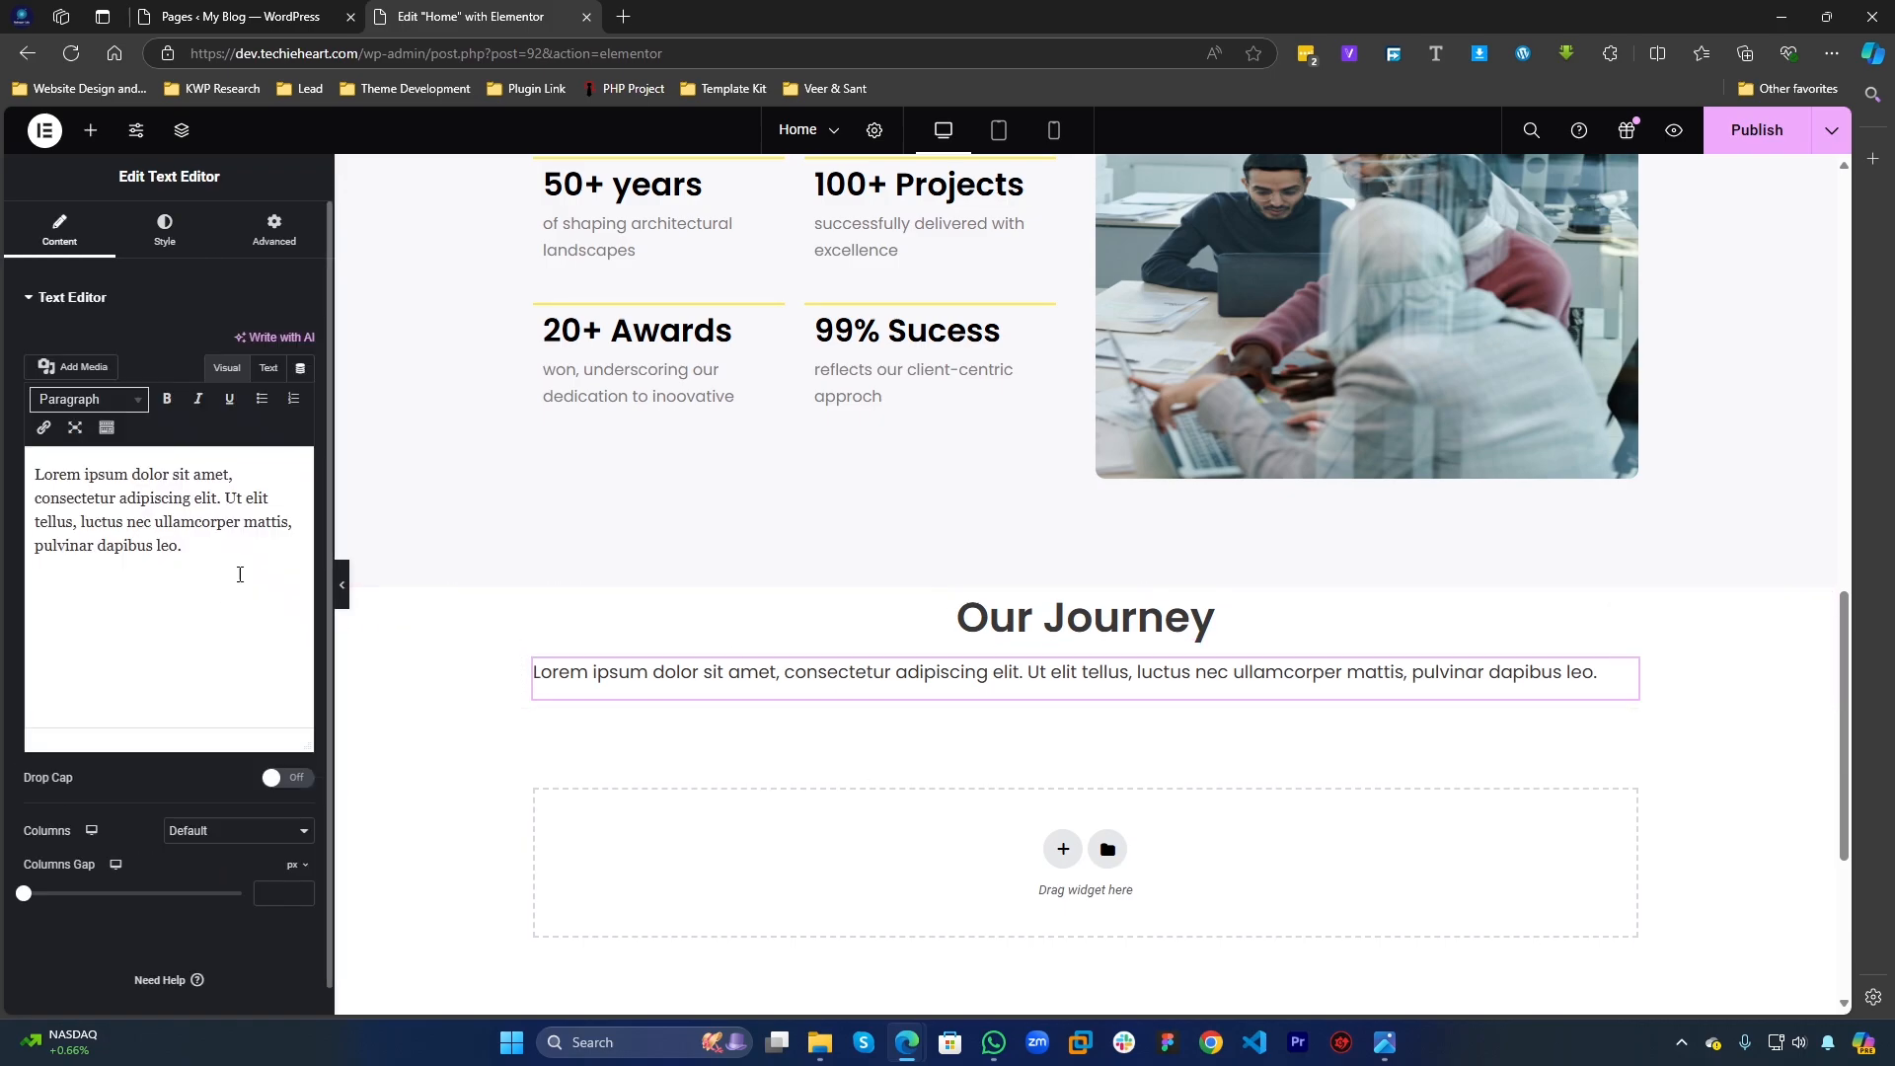
left_click(242, 572)
key("BackSpace")
key("BackSpace")
key("BackSpace")
key("BackSpace")
key("BackSpace")
key("BackSpace")
key("BackSpace")
key("BackSpace")
key("BackSpace")
key("BackSpace")
key("BackSpace")
key("BackSpace")
key("BackSpace")
key("BackSpace")
key("BackSpace")
key("BackSpace")
key("BackSpace")
key("BackSpace")
key("BackSpace")
key("BackSpace")
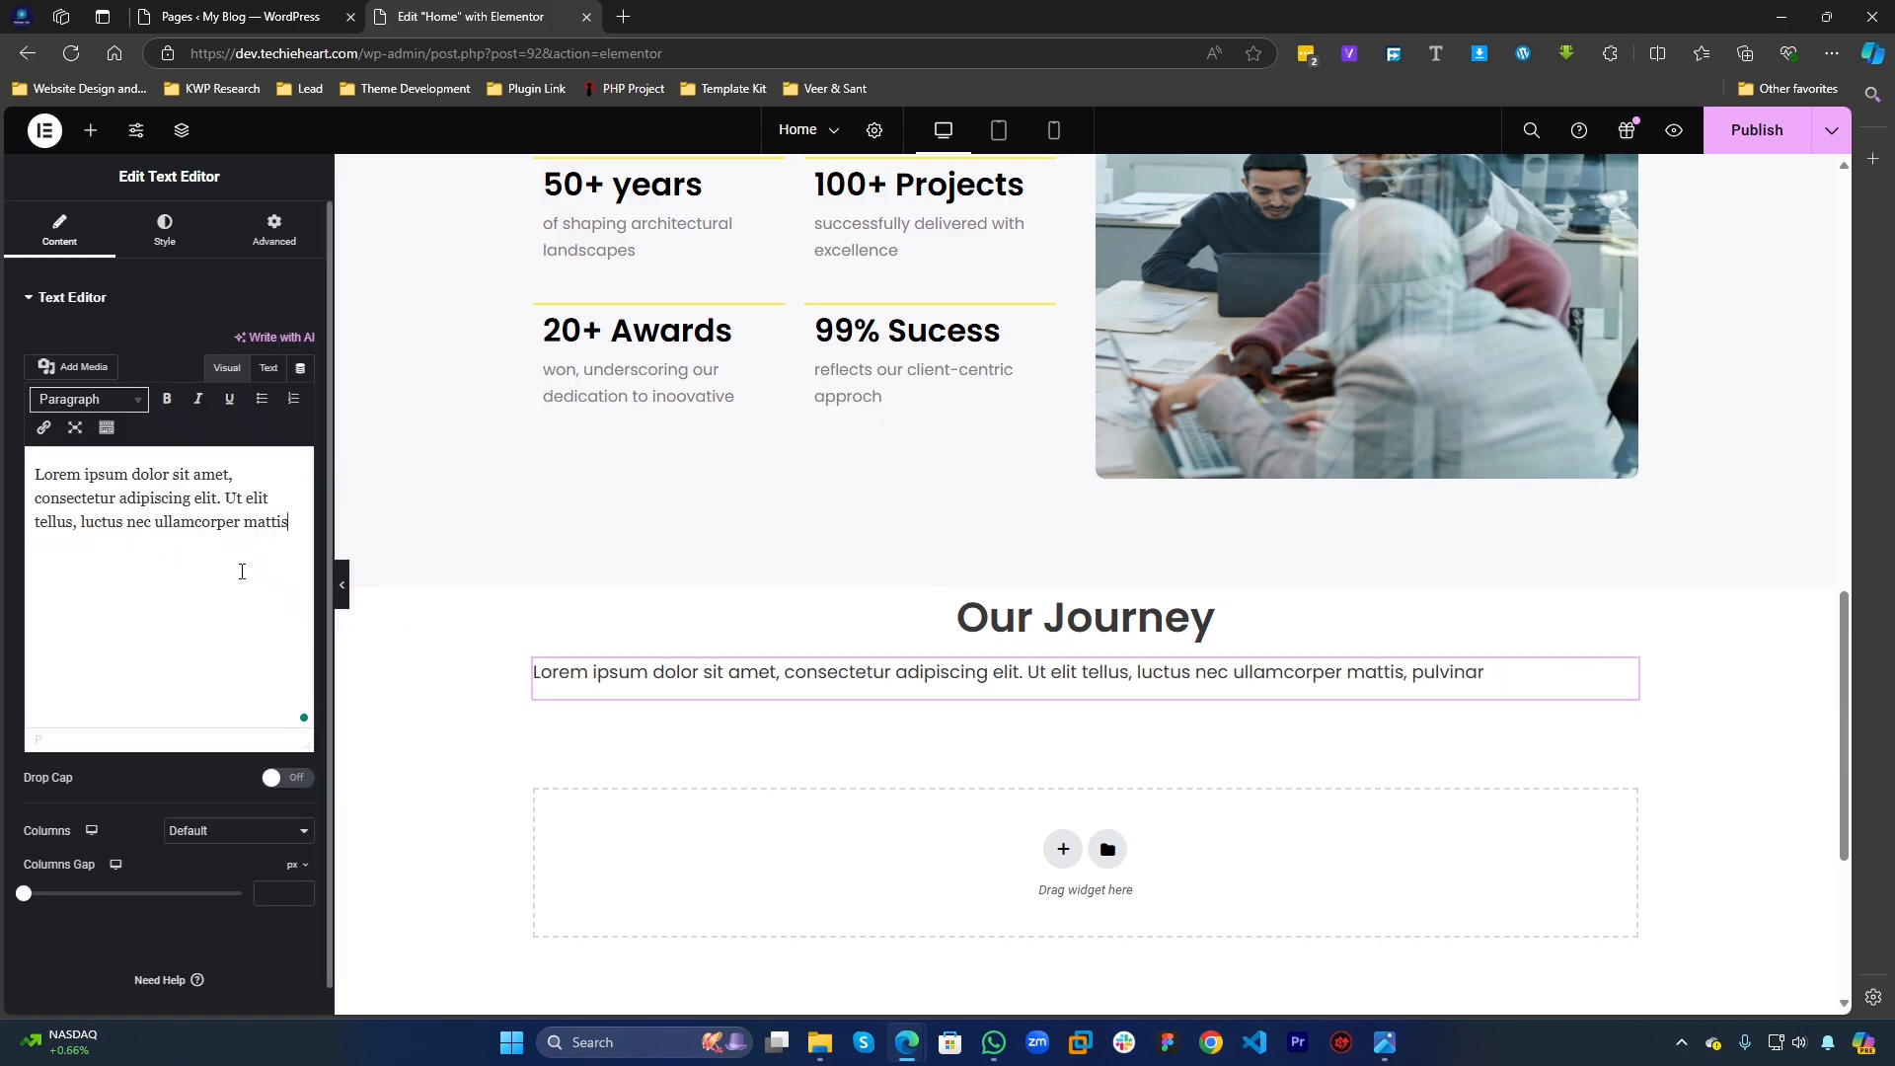
key("BackSpace")
key("BackSpace")
key("BackSpace")
key("BackSpace")
key("BackSpace")
key("BackSpace")
key("BackSpace")
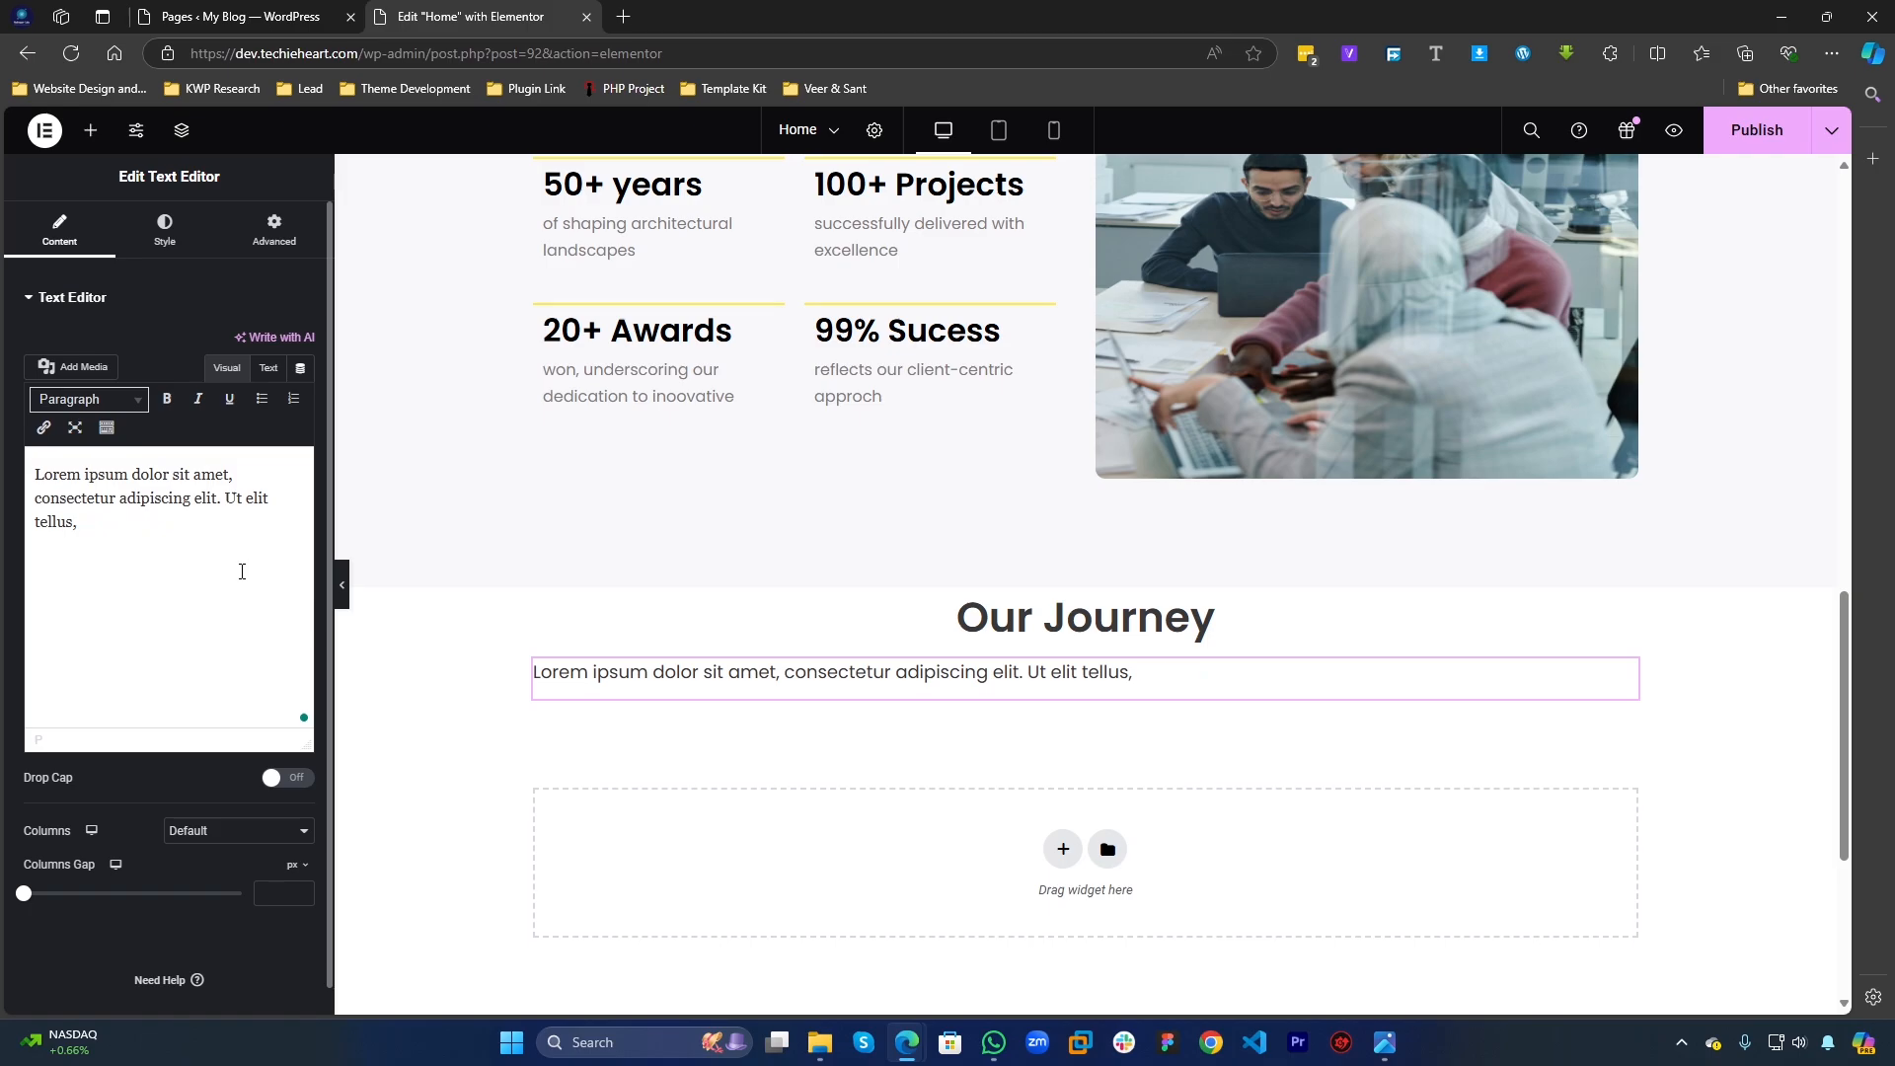
key("BackSpace")
key("BackSpace")
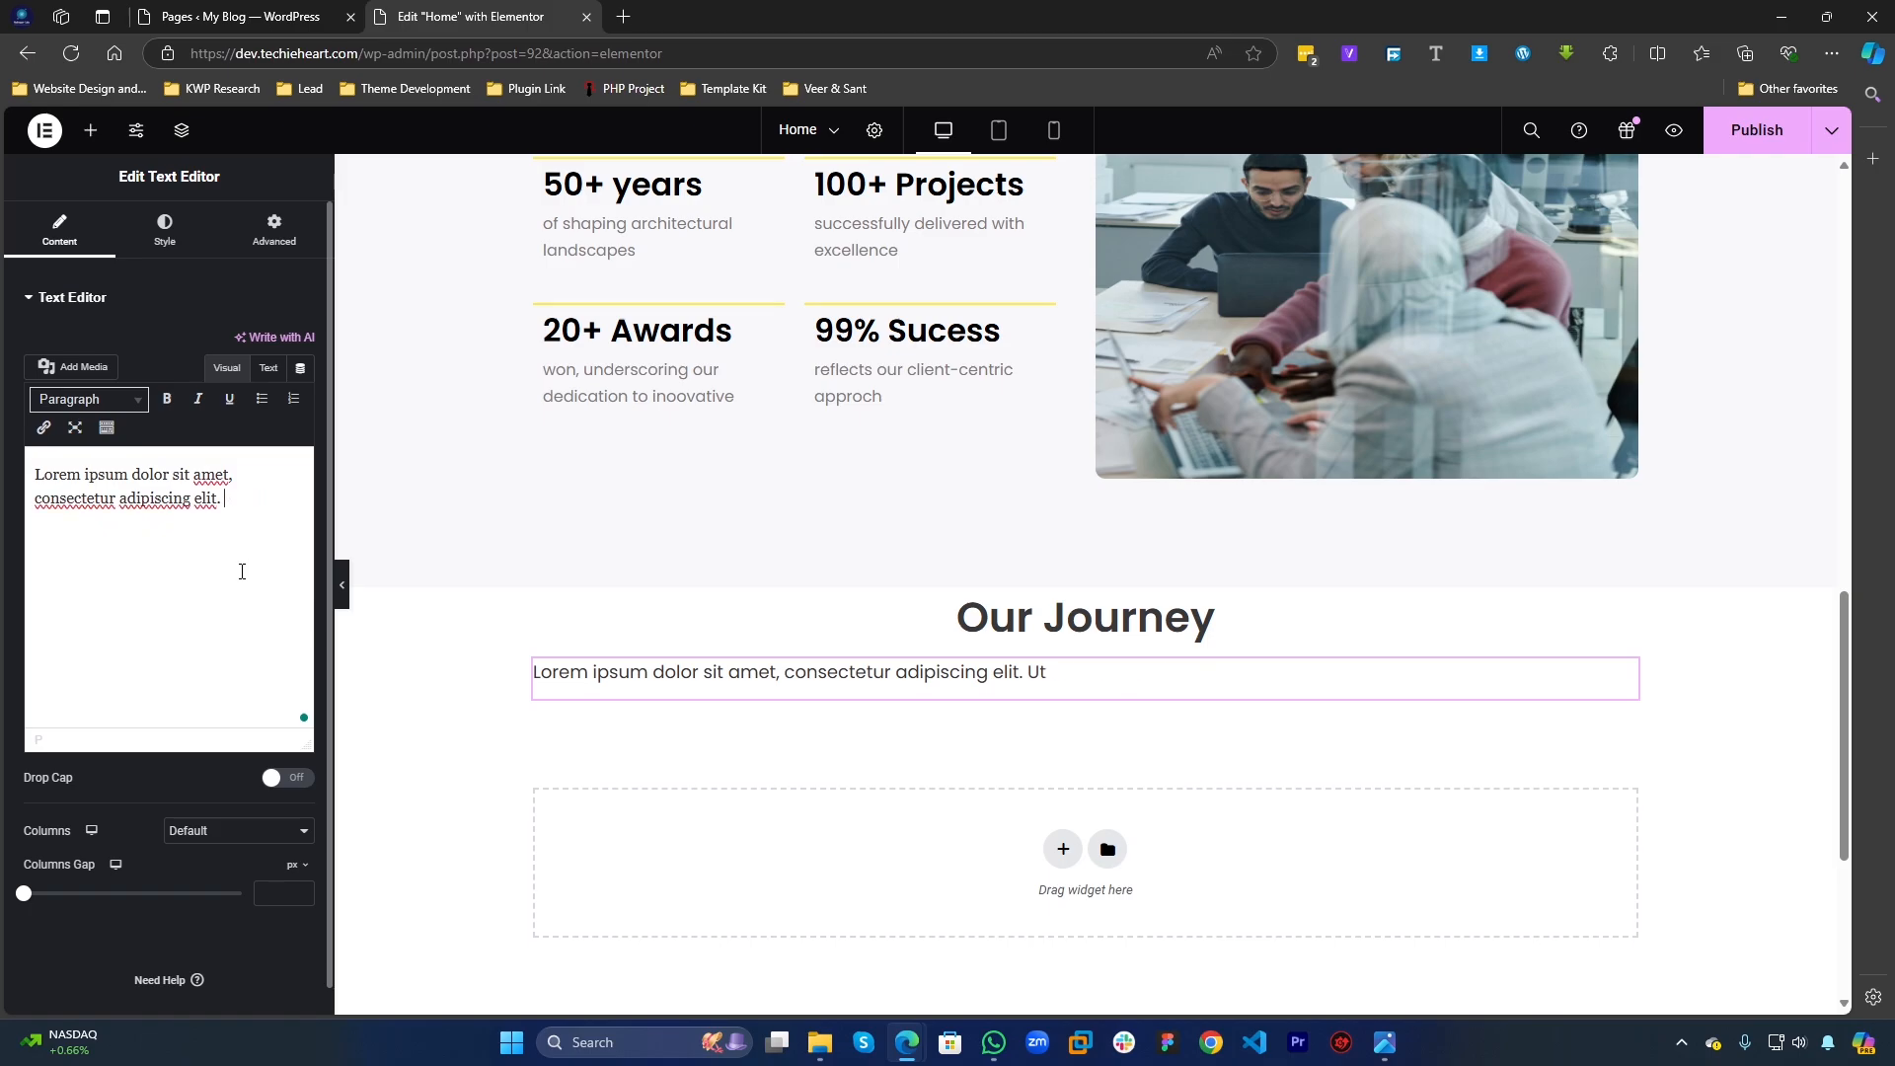
left_click(146, 238)
left_click(249, 343)
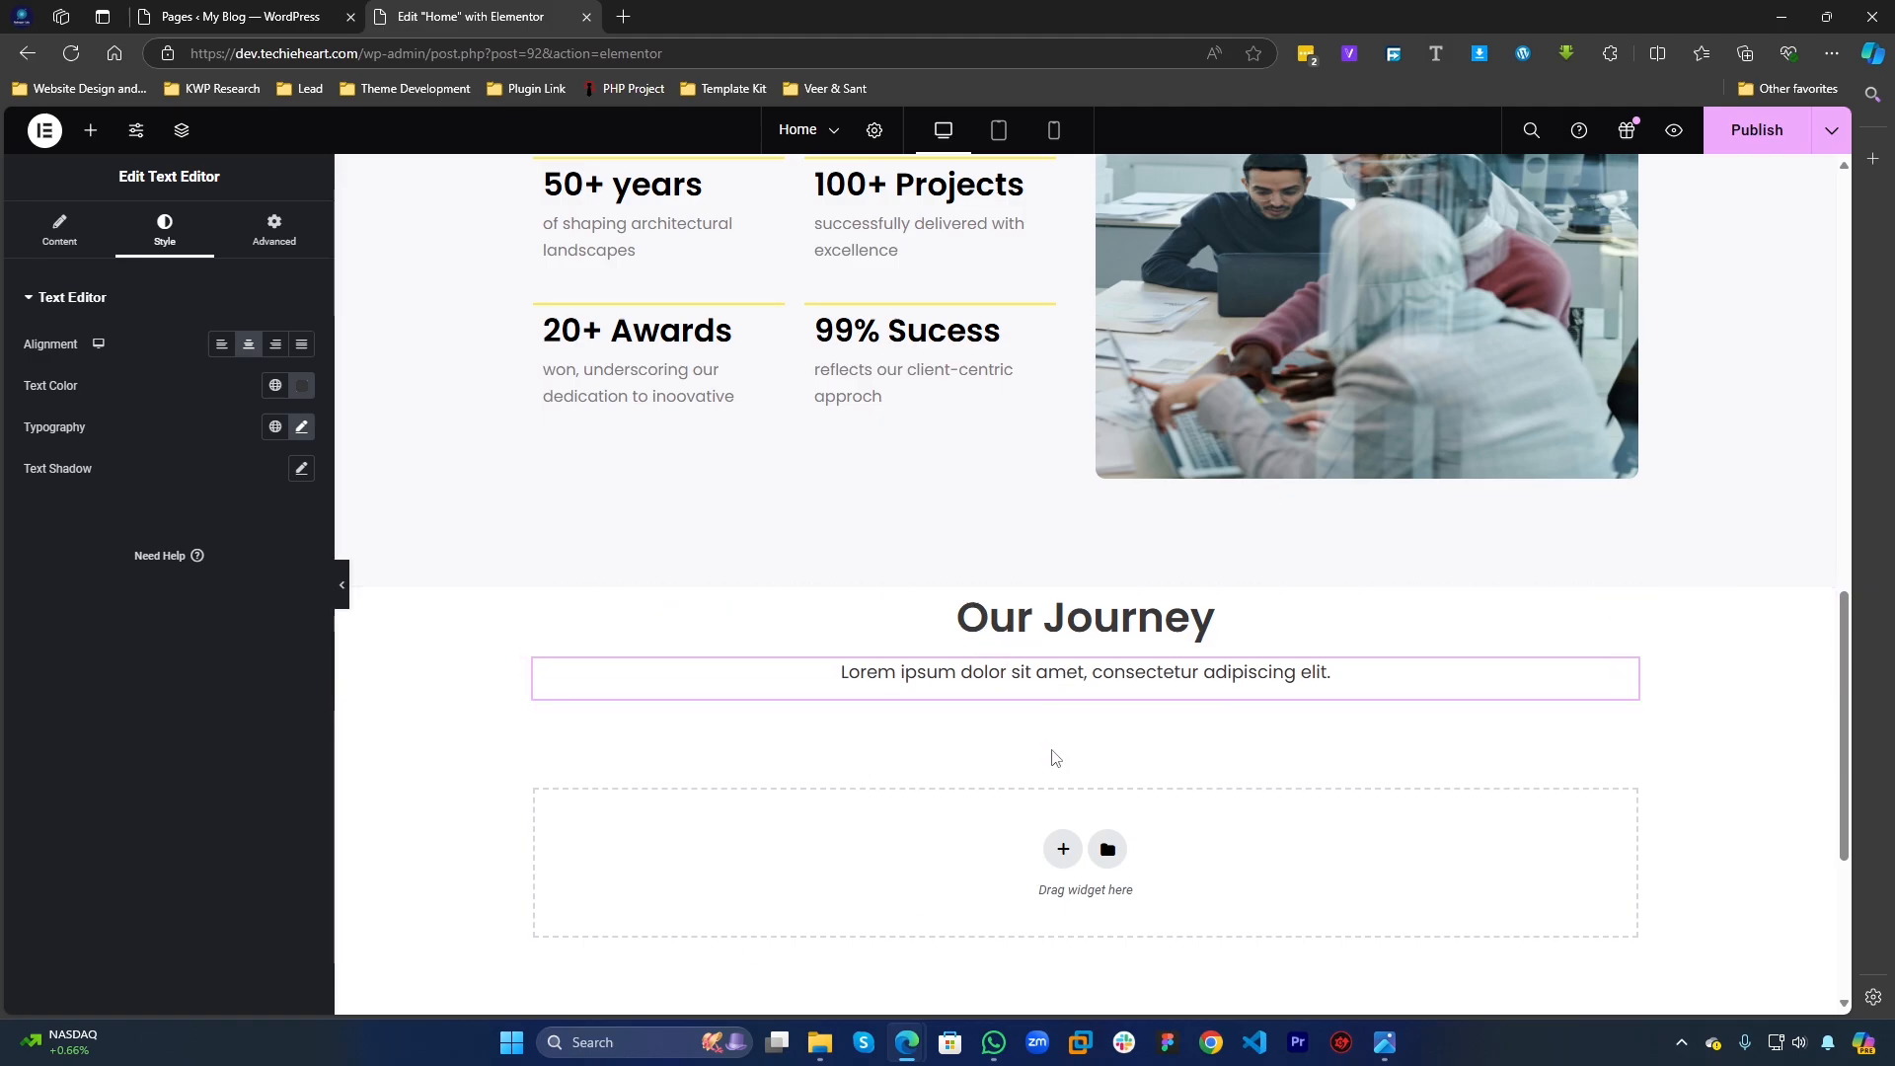
Step: Set the new section's top and bottom margins to 50 px
left_click(1086, 582)
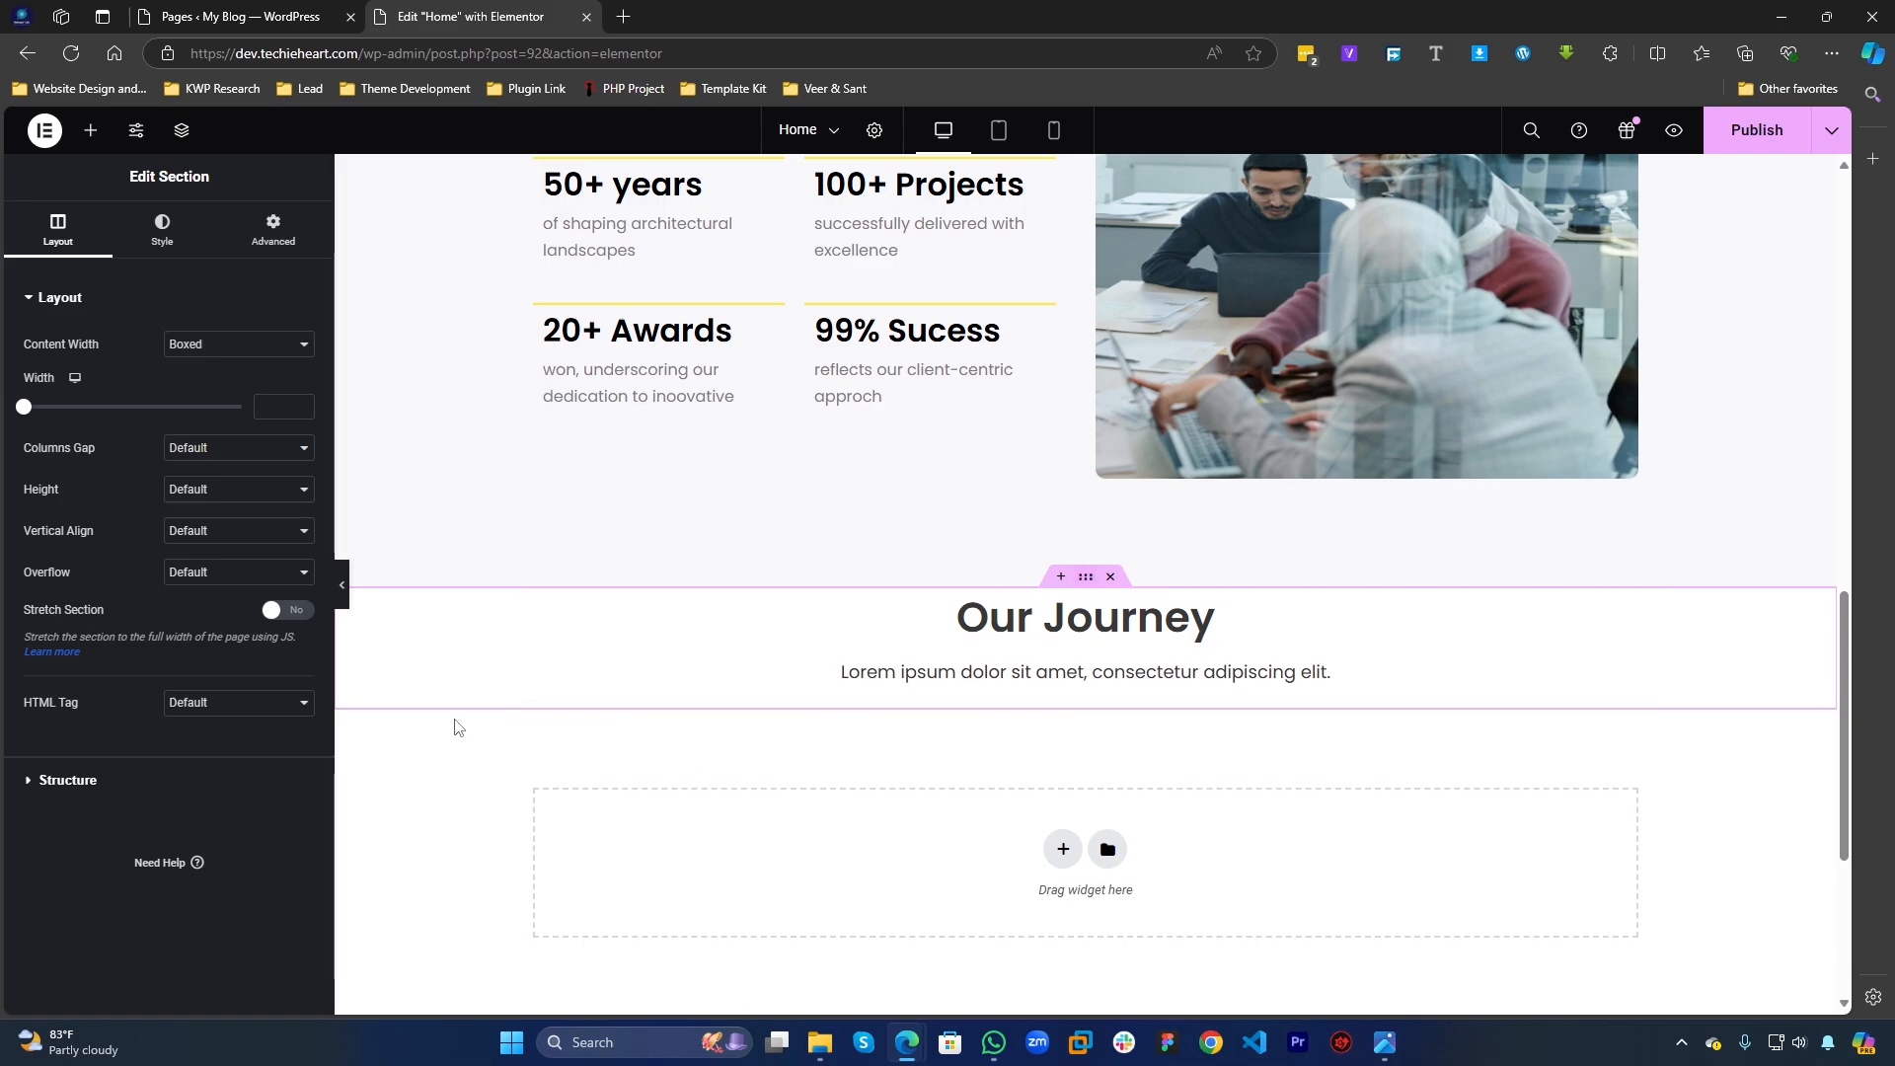
left_click(302, 239)
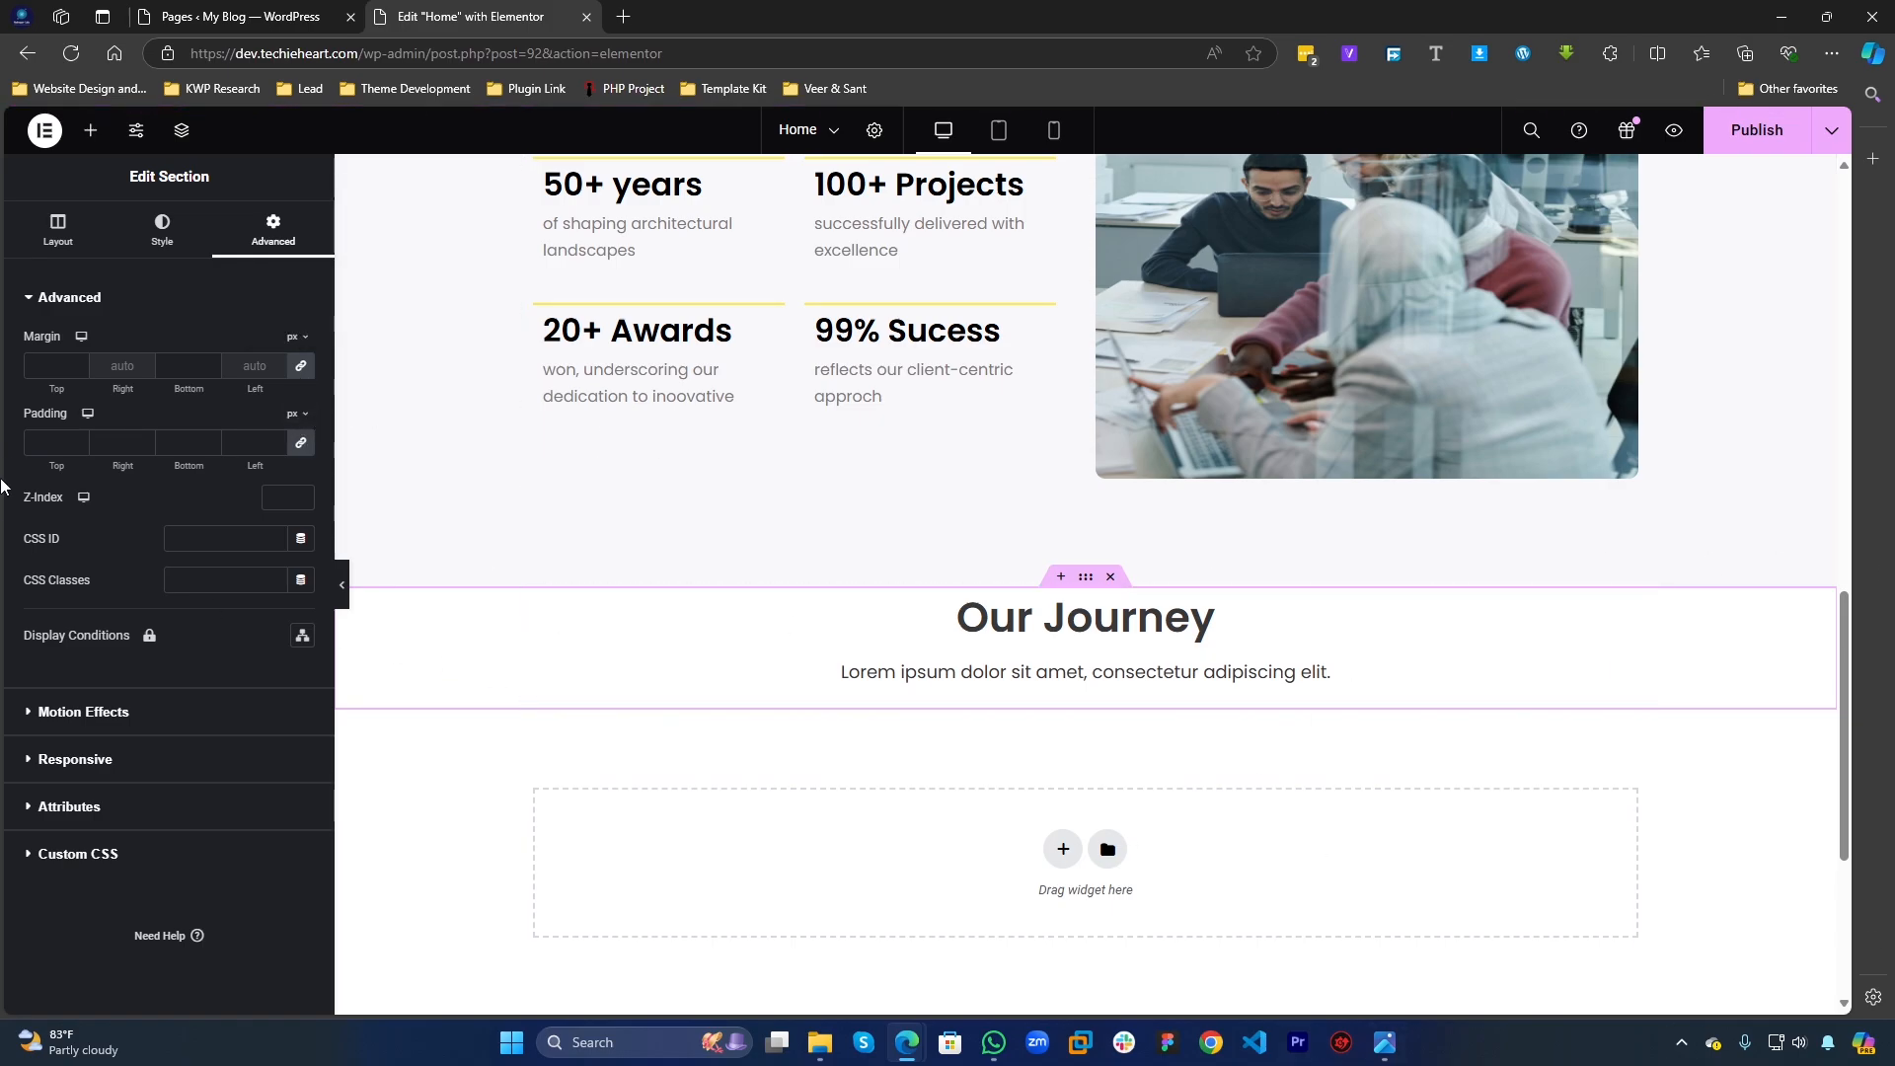
left_click(28, 366)
type("50")
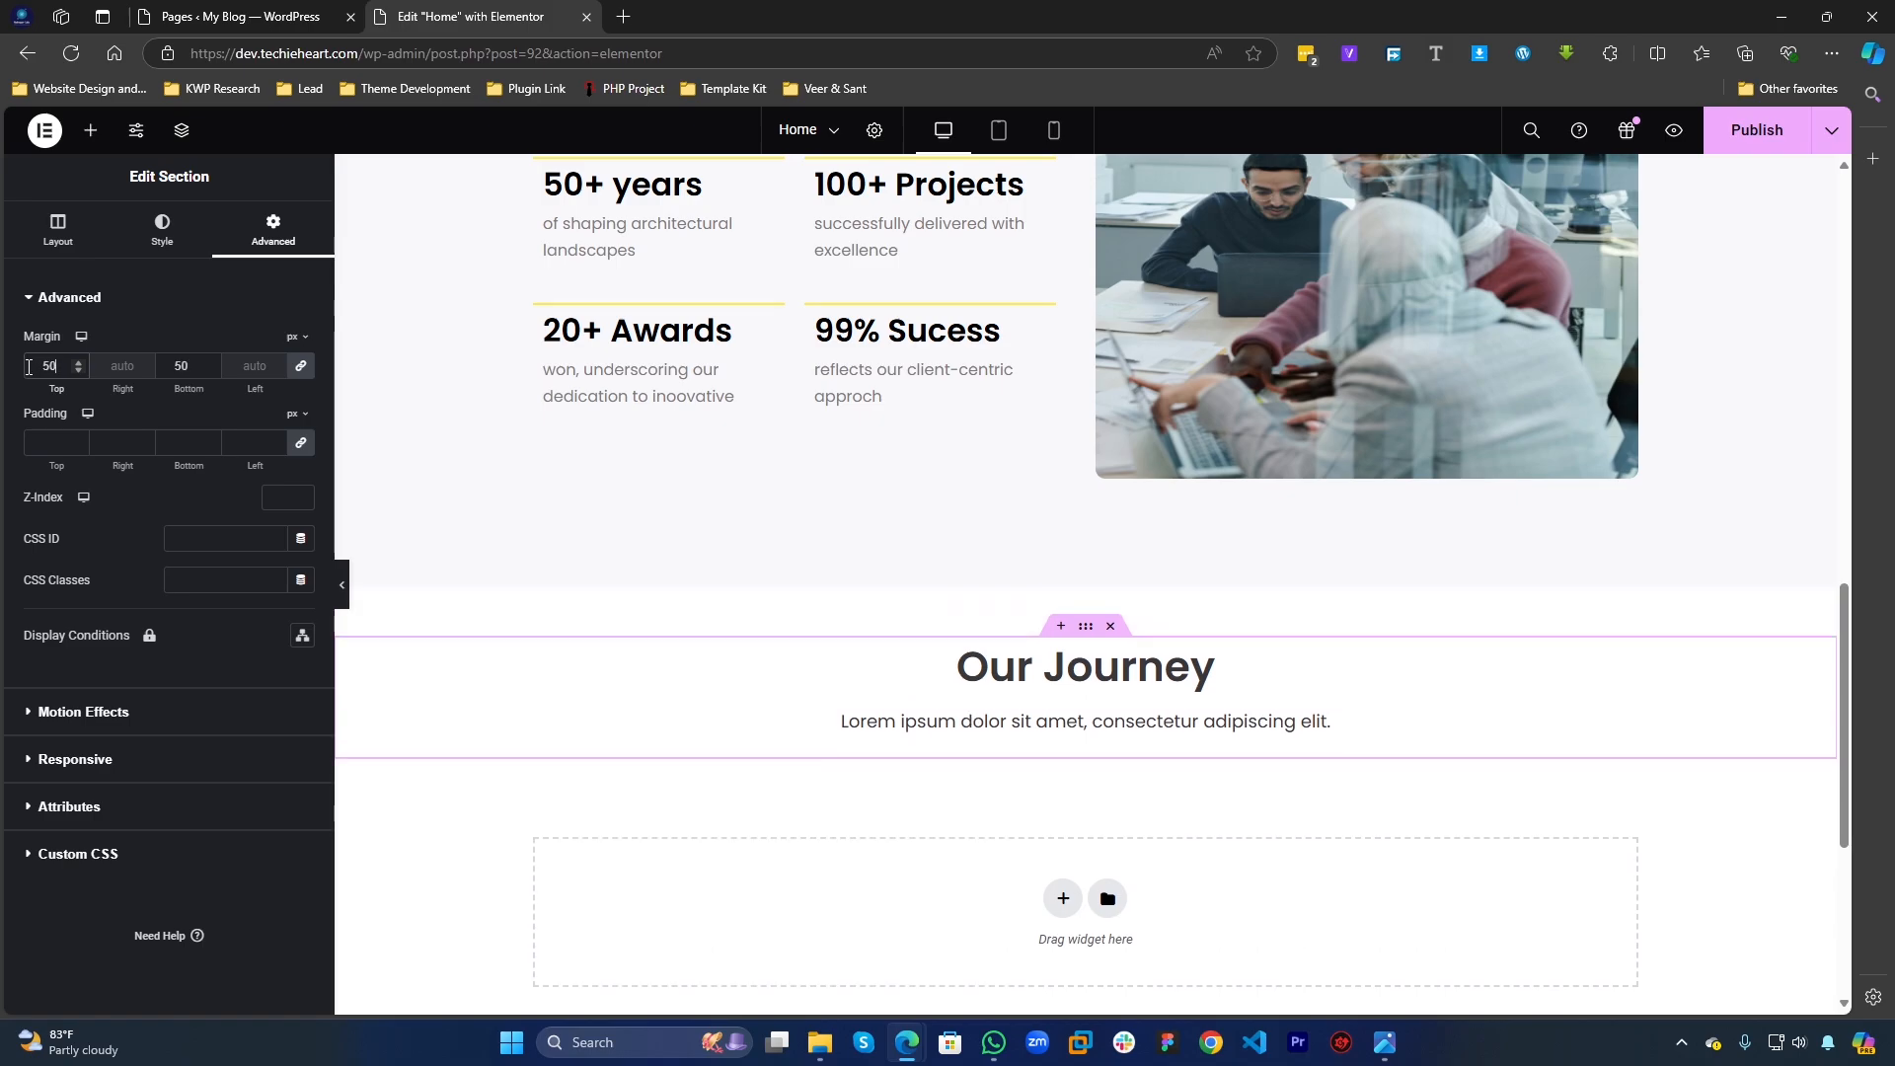
Step: Try replacing the section's margin with 50 px of top and bottom padding, keeping the side padding at 0
key("BackSpace")
key("BackSpace")
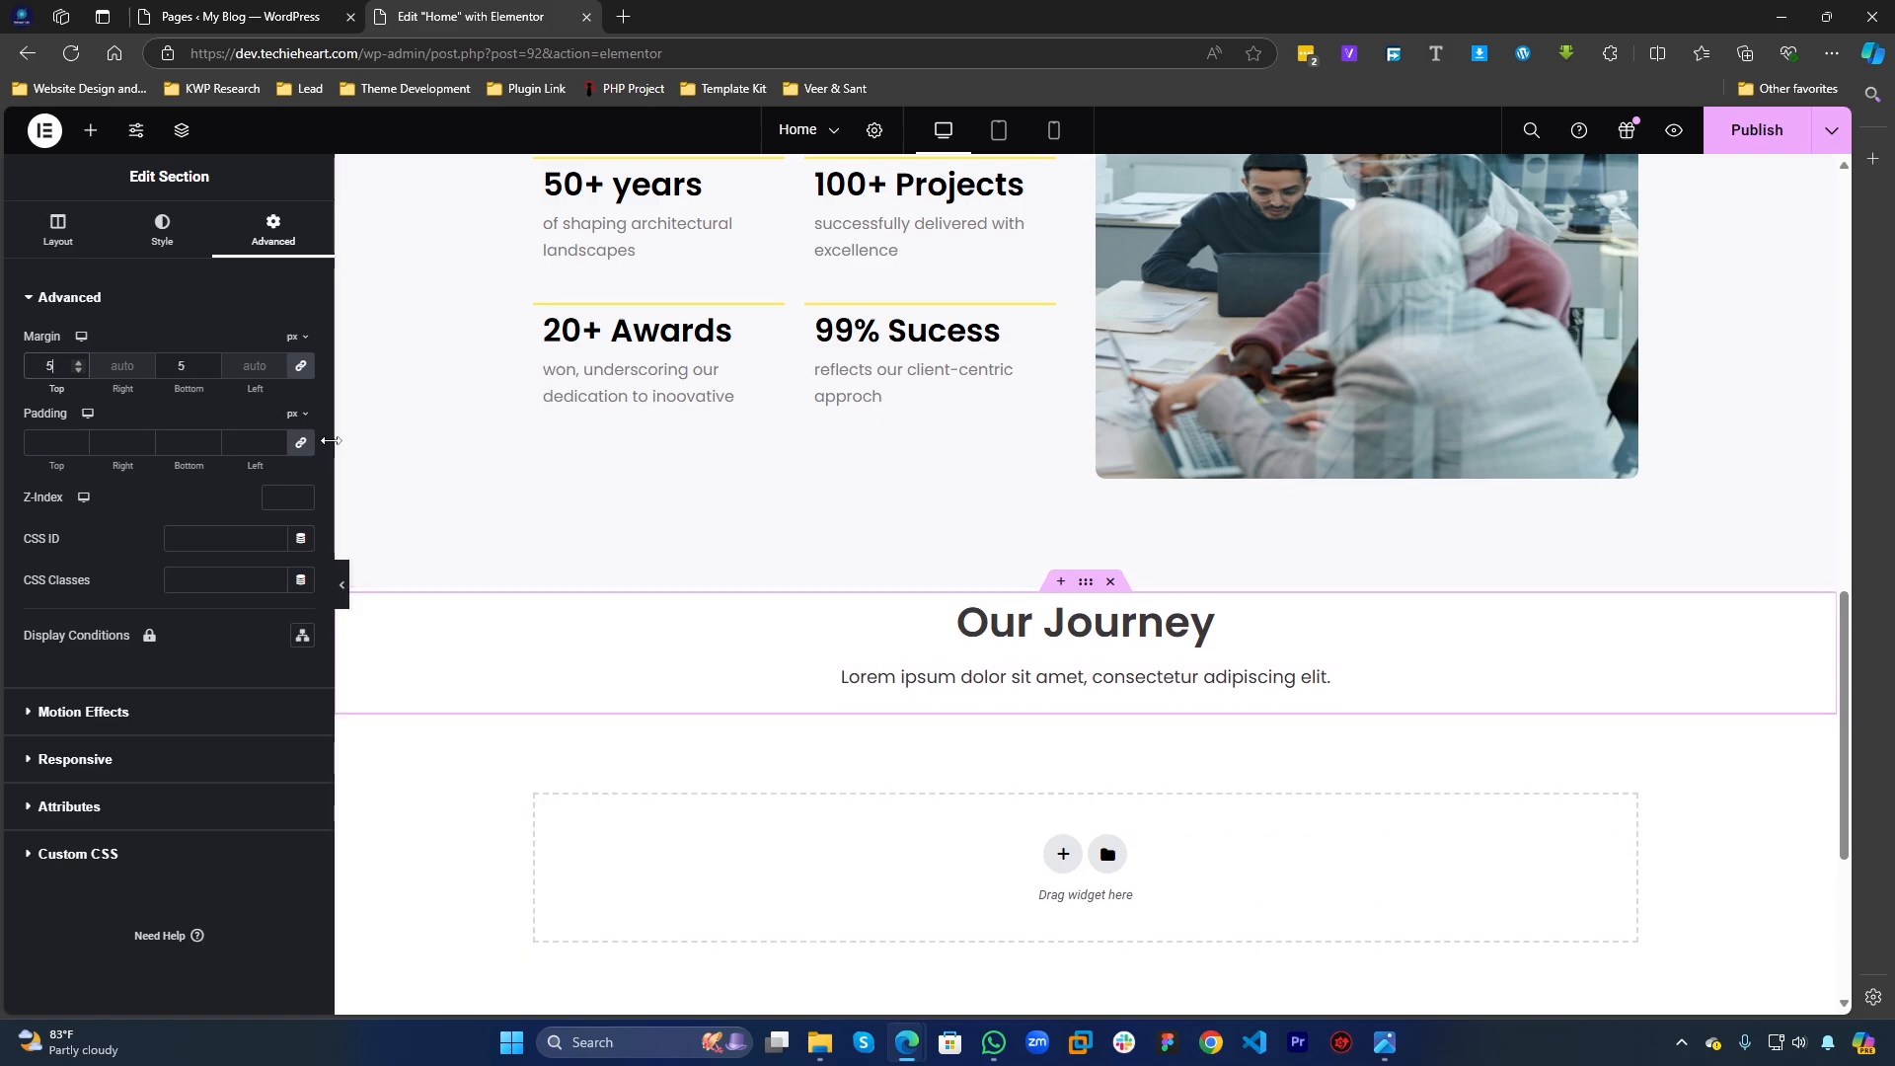
left_click(41, 441)
type("0")
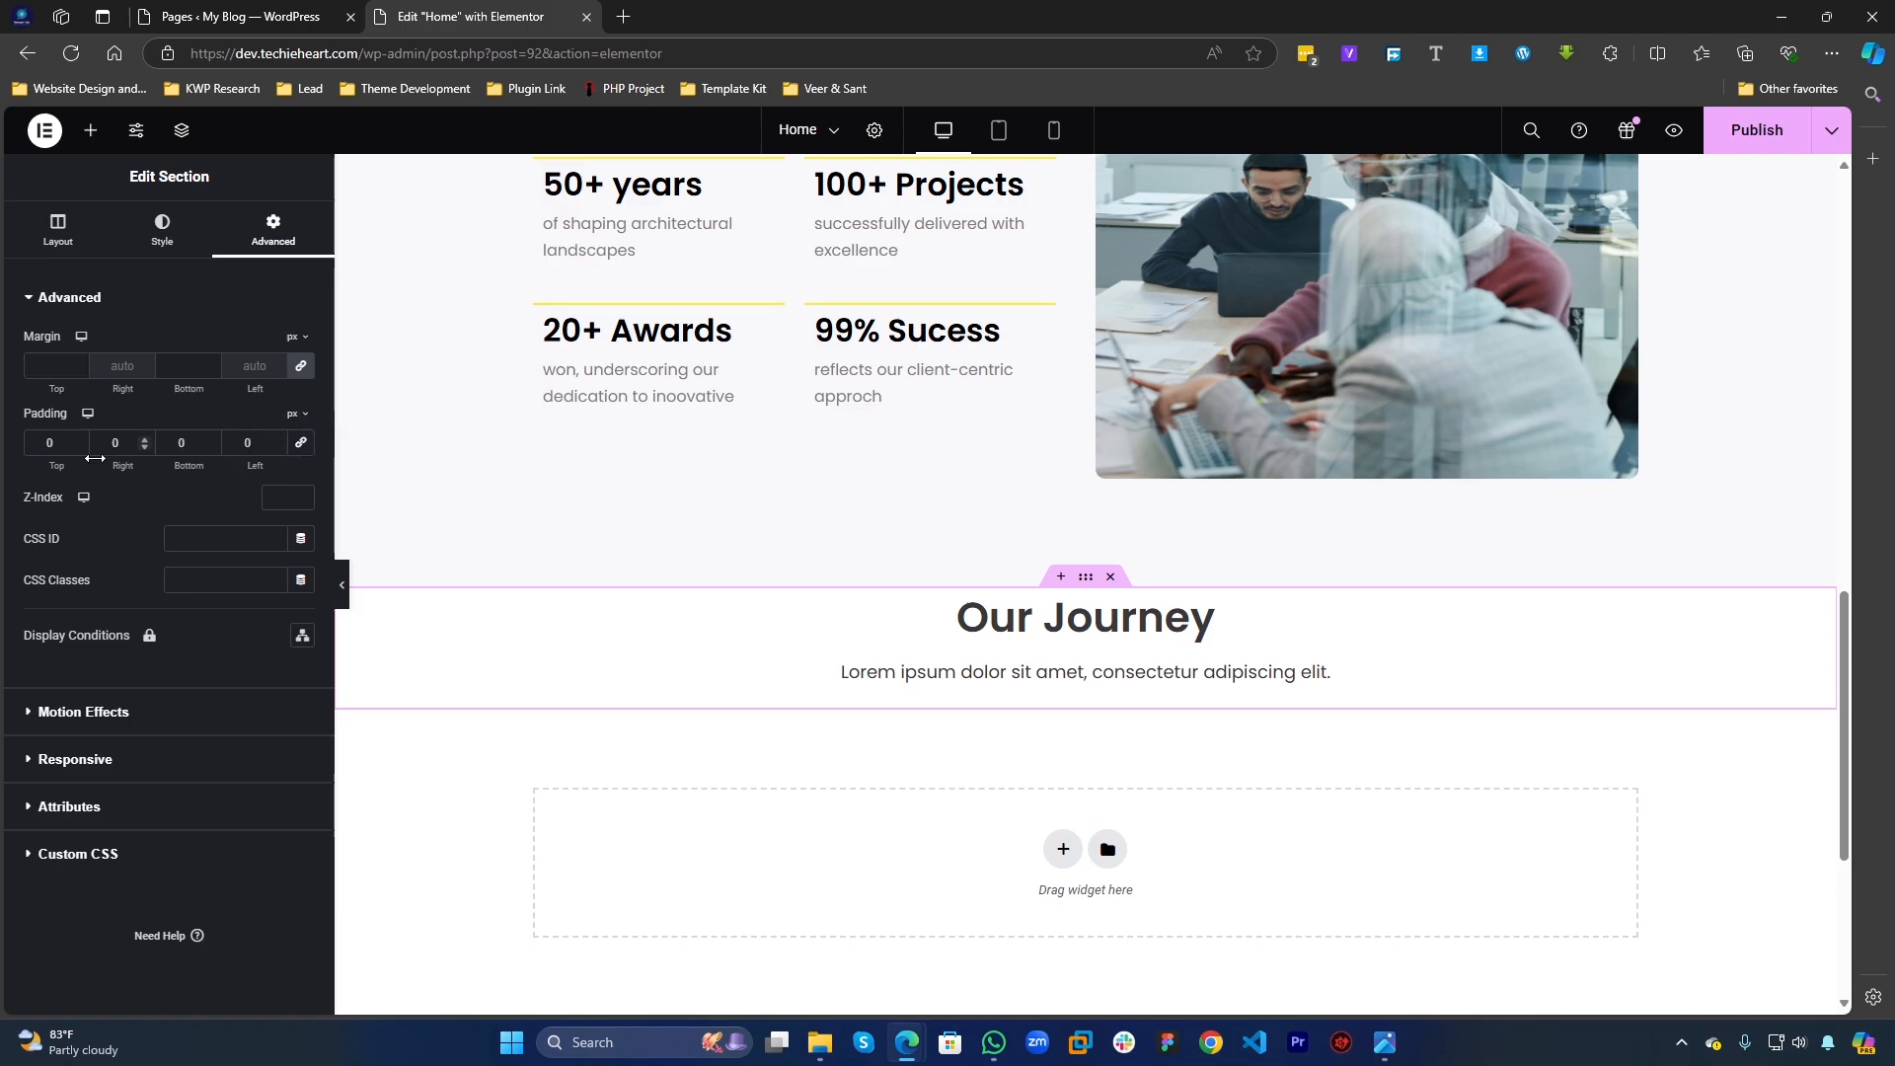
type("5")
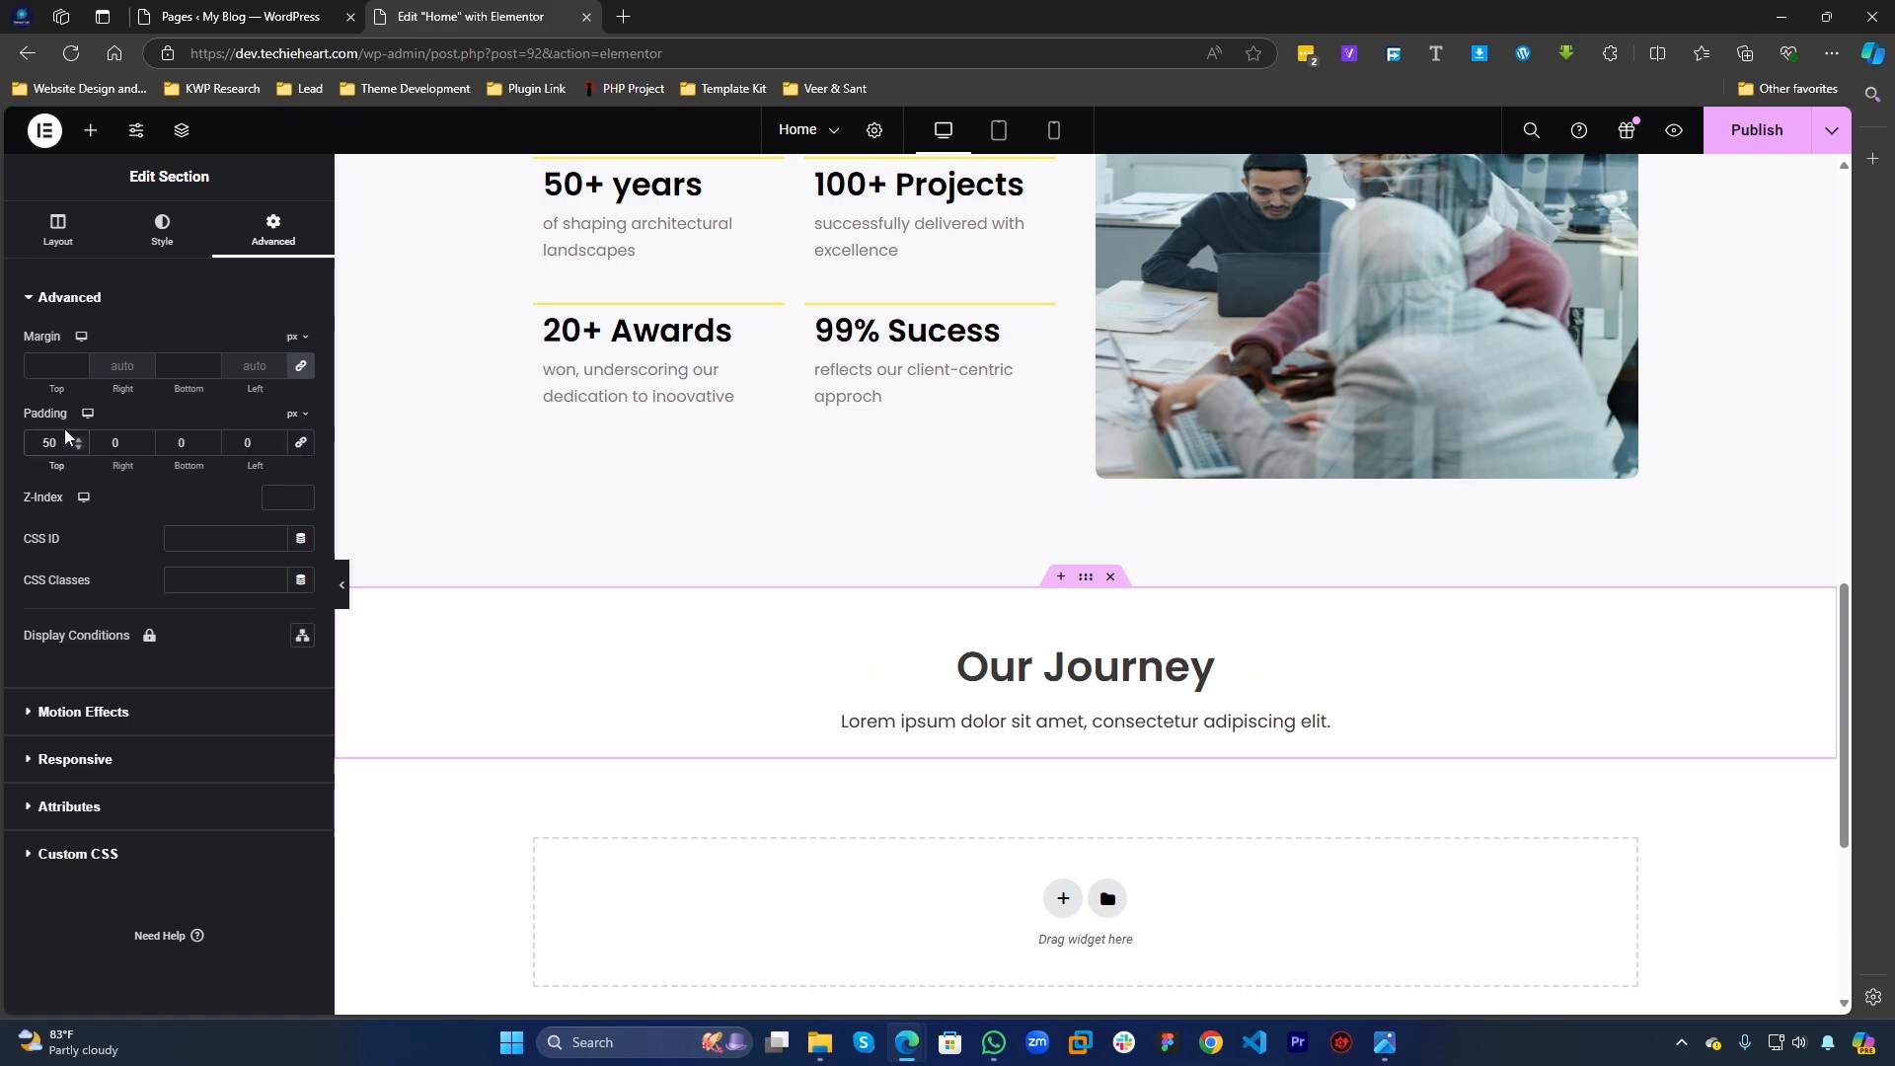
left_click(177, 443)
type("5")
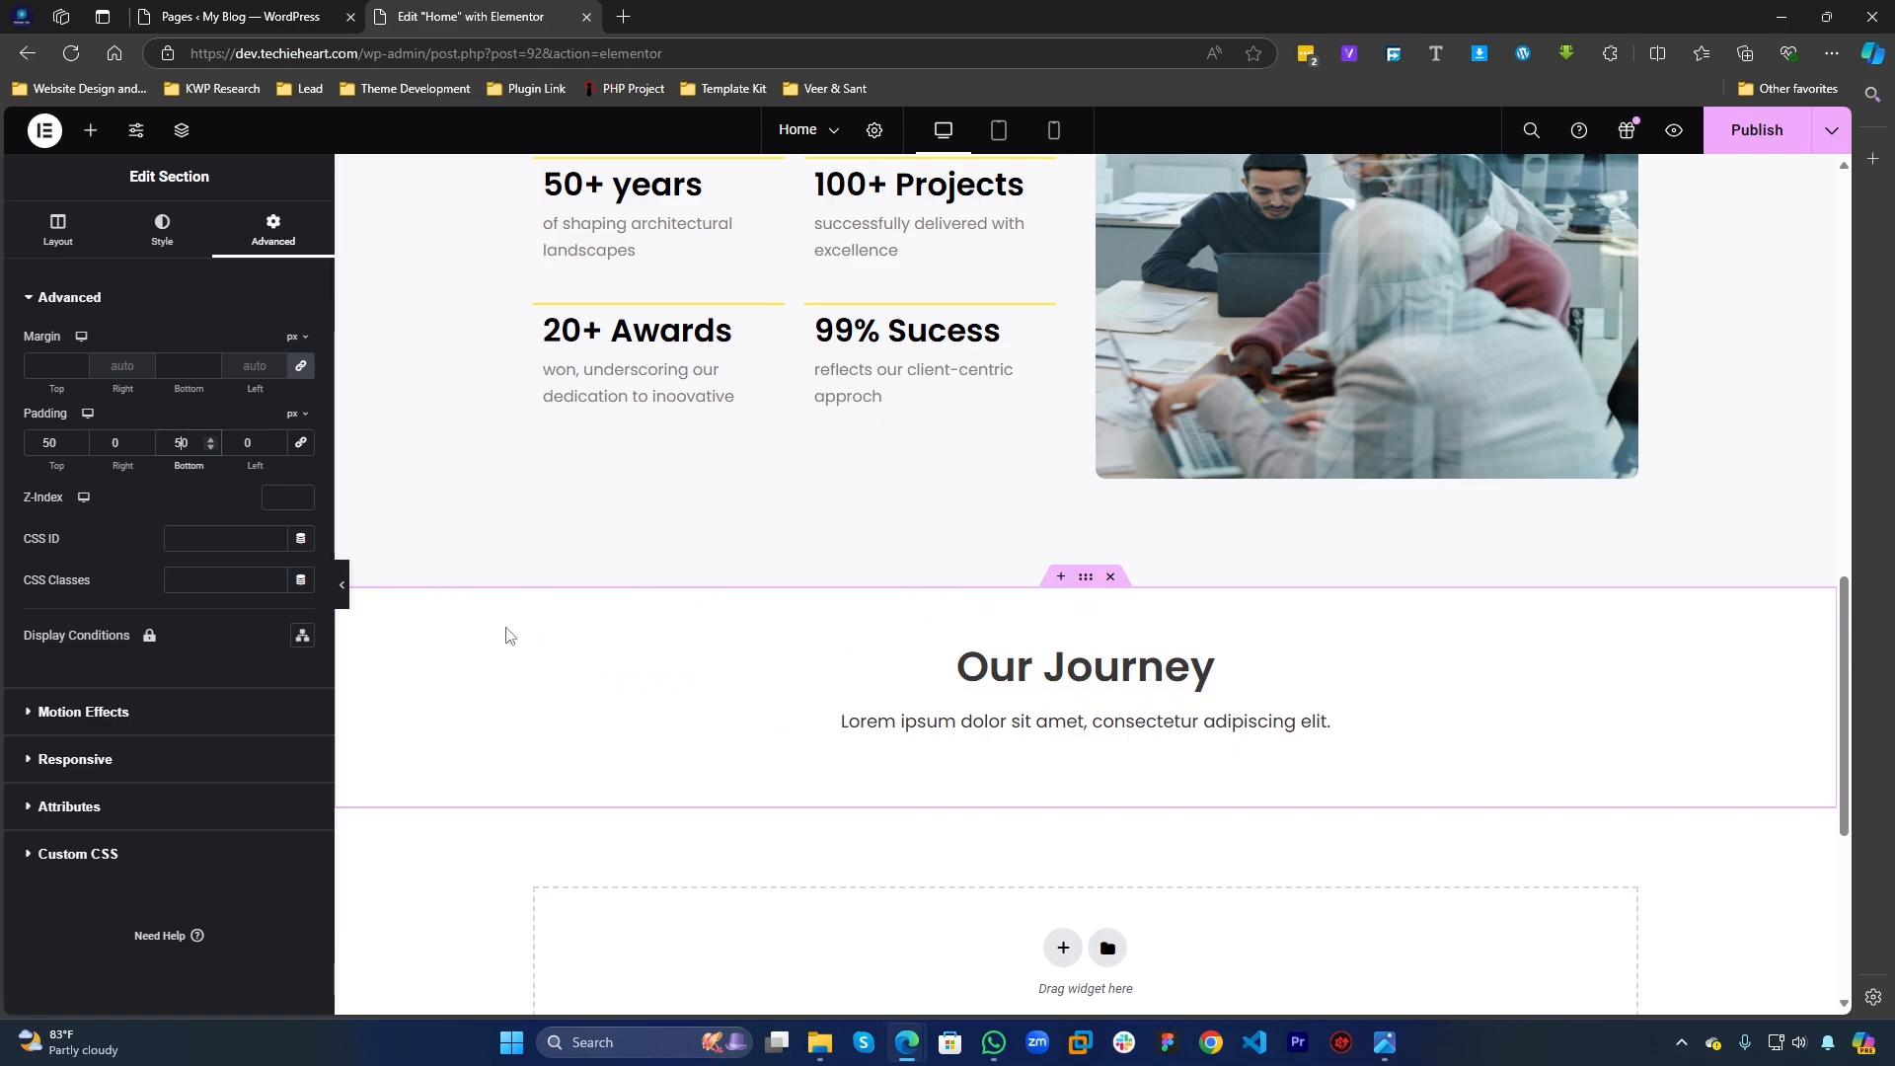
Step: Clear the section's padding values and restore its top and bottom margins to 50 px
key("BackSpace")
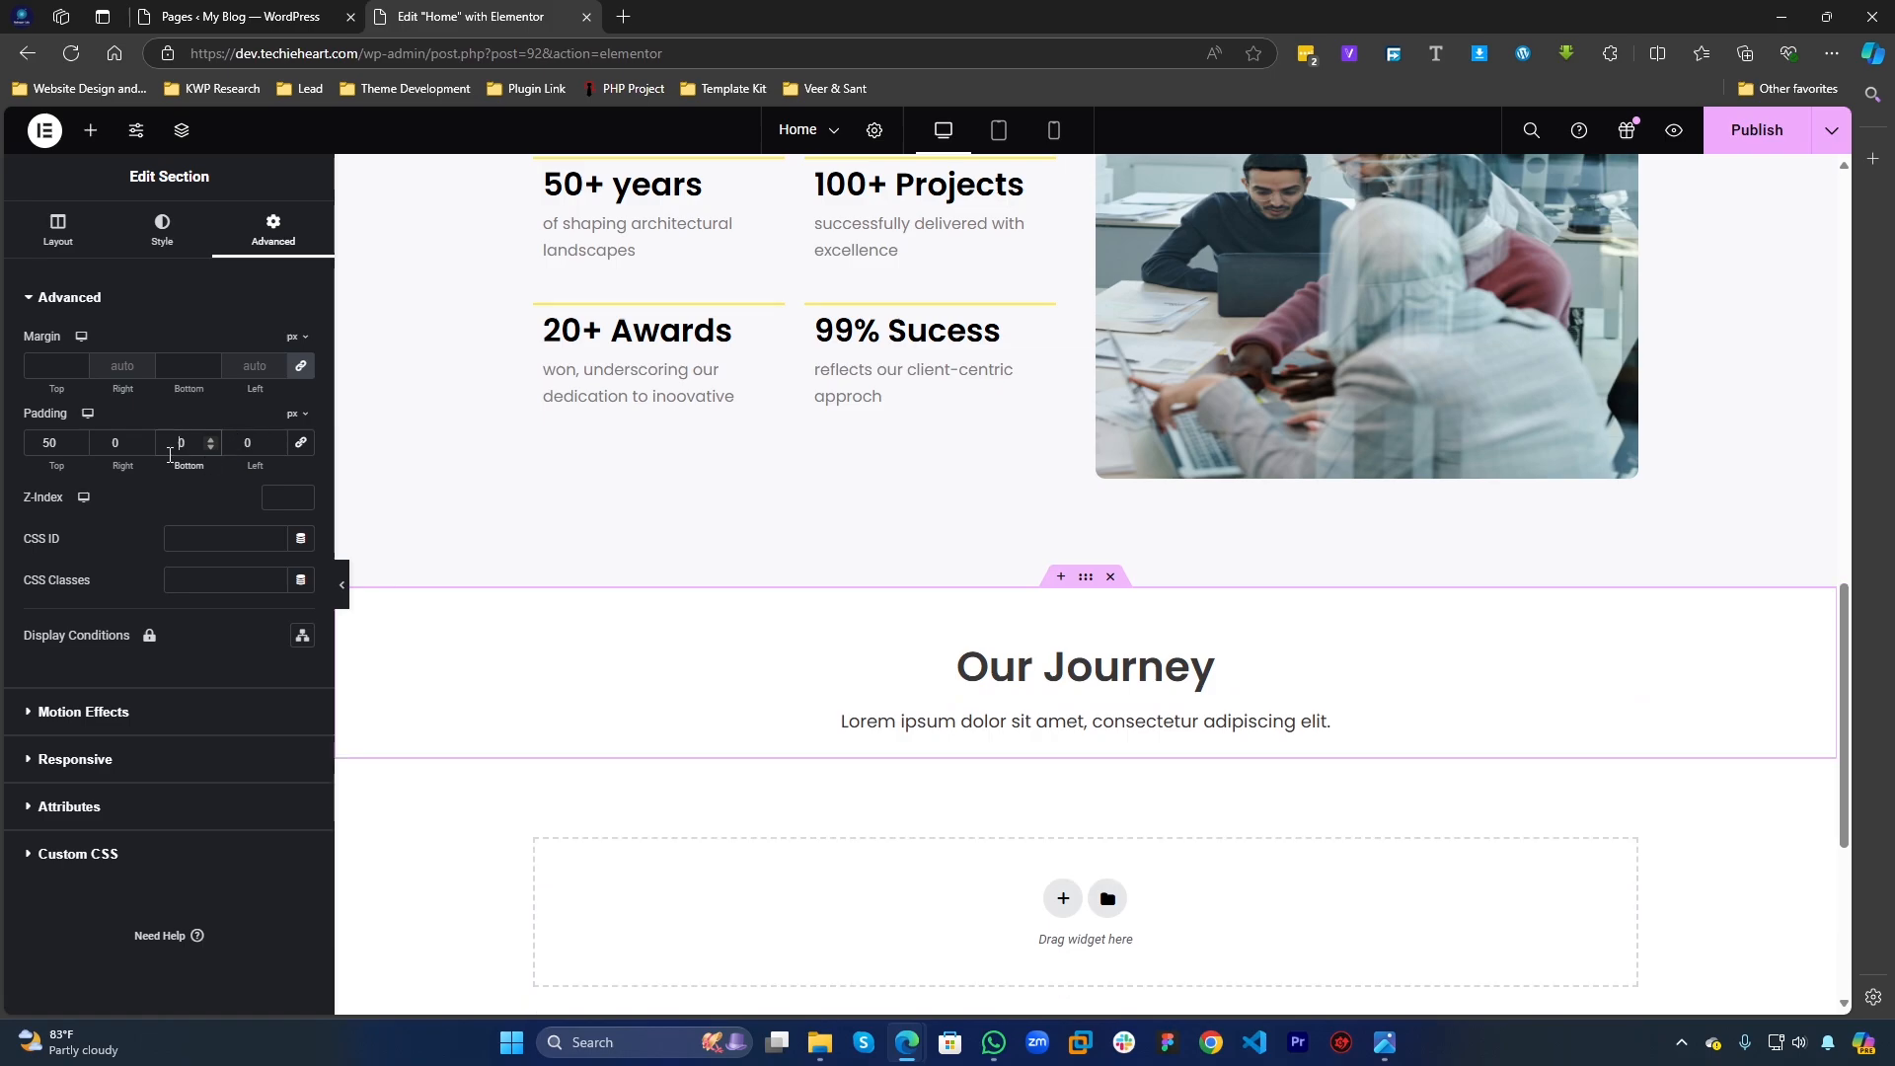
left_click(46, 443)
key("BackSpace")
left_click(306, 450)
left_click(262, 446)
key("BackSpace")
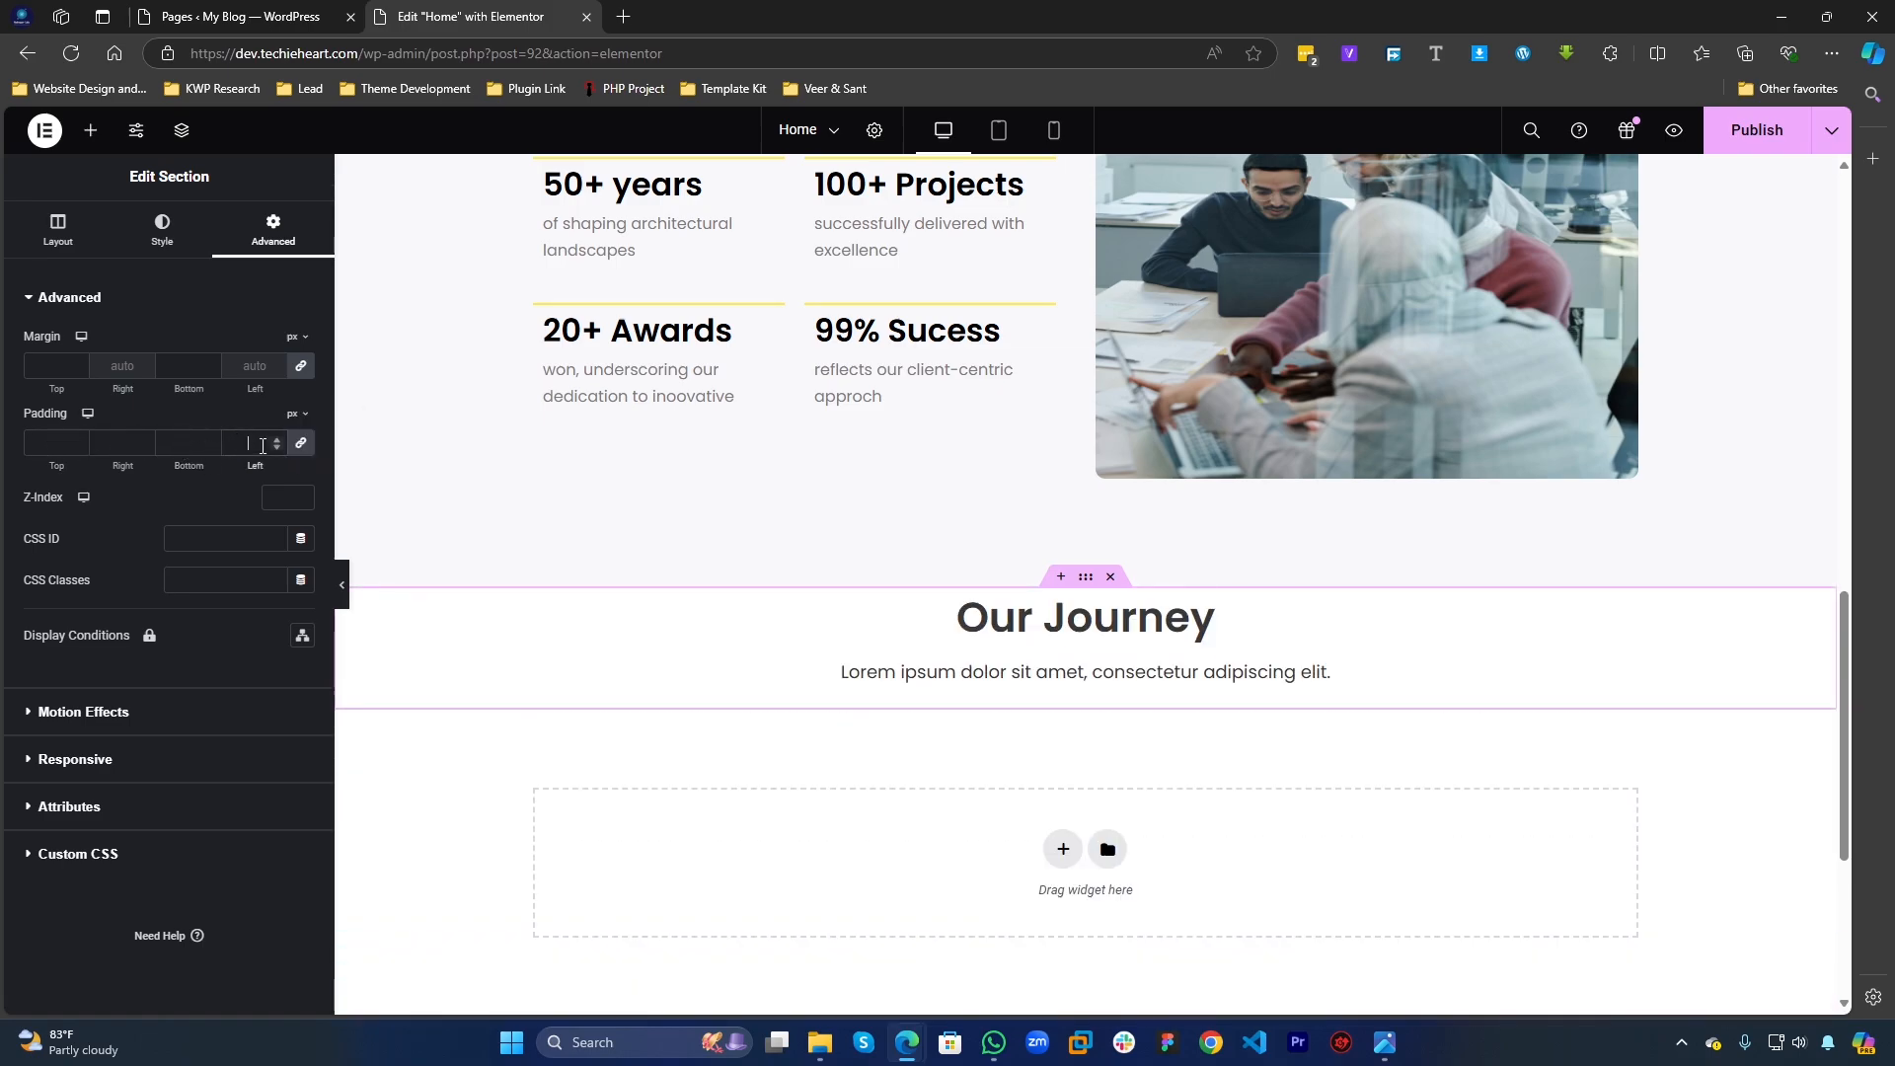
left_click(56, 364)
type("50")
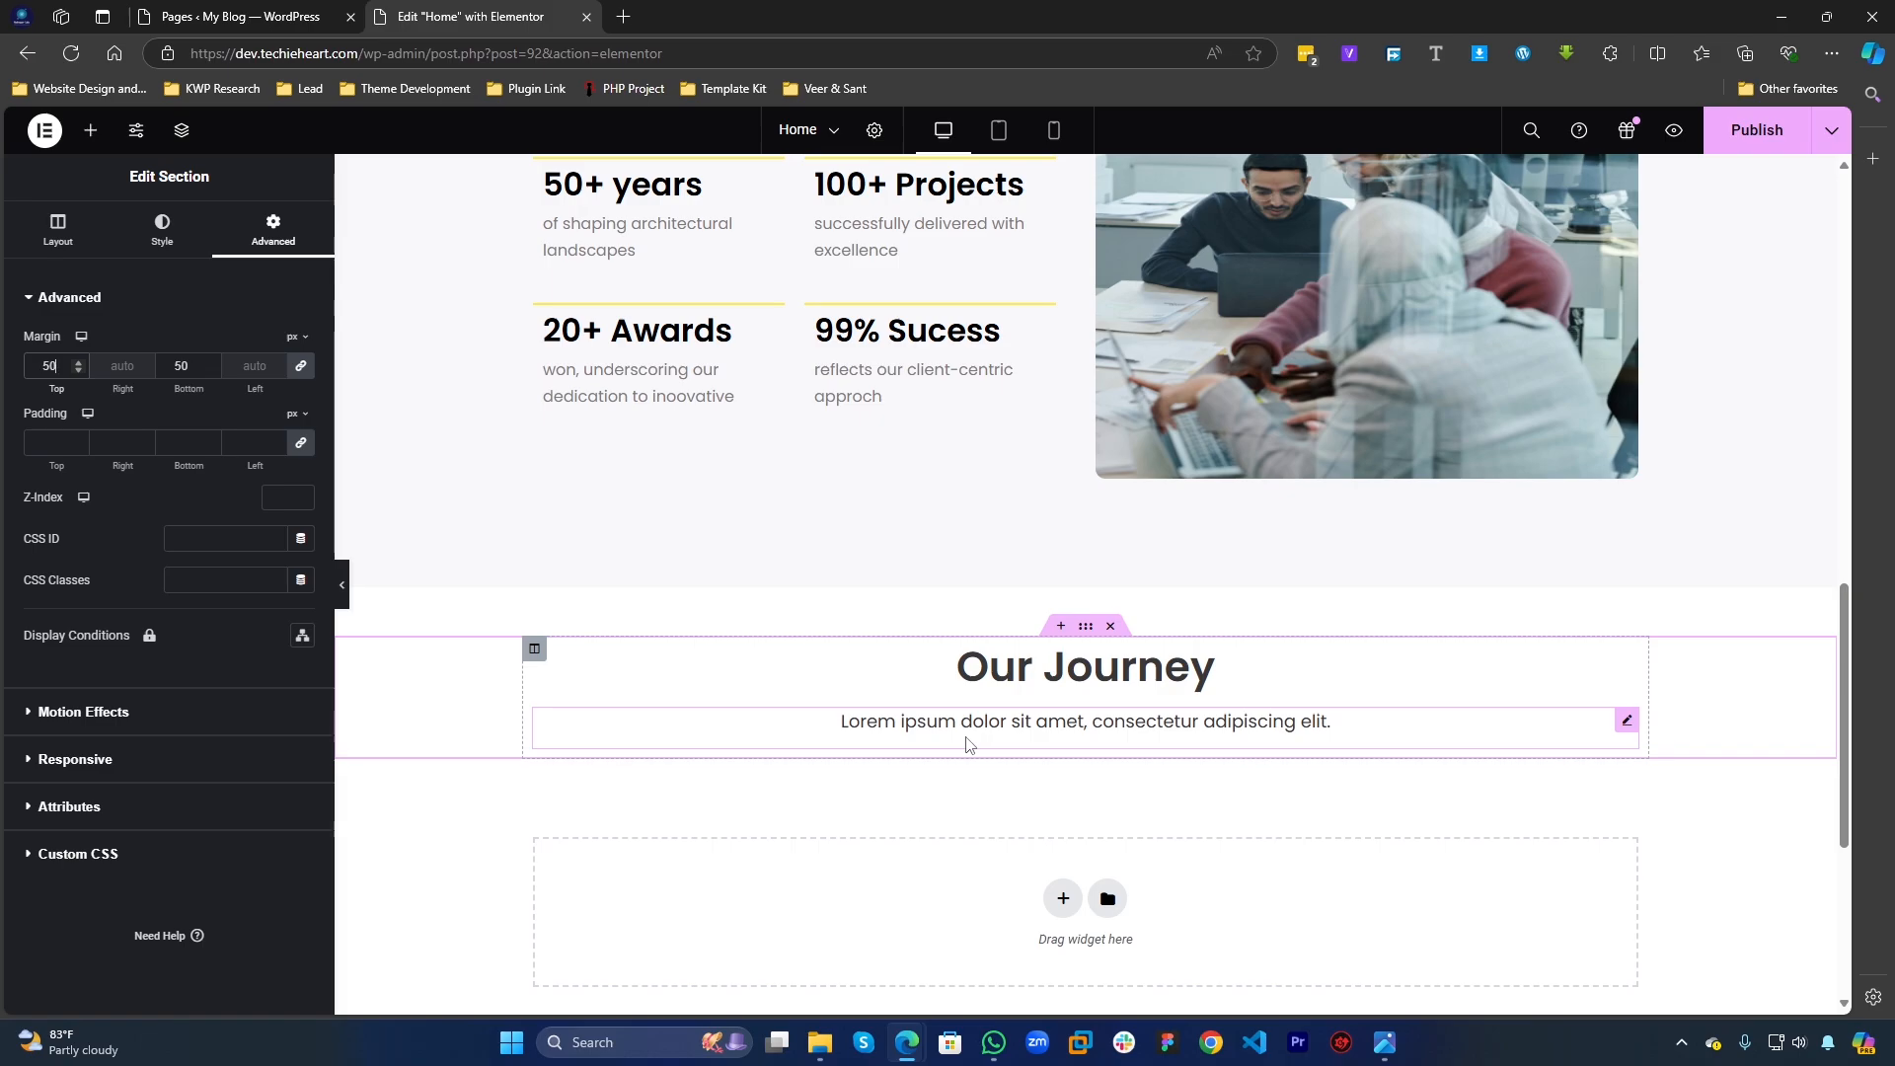
Step: Add an inner section below the centered paragraph and expand it to four columns
left_click(90, 130)
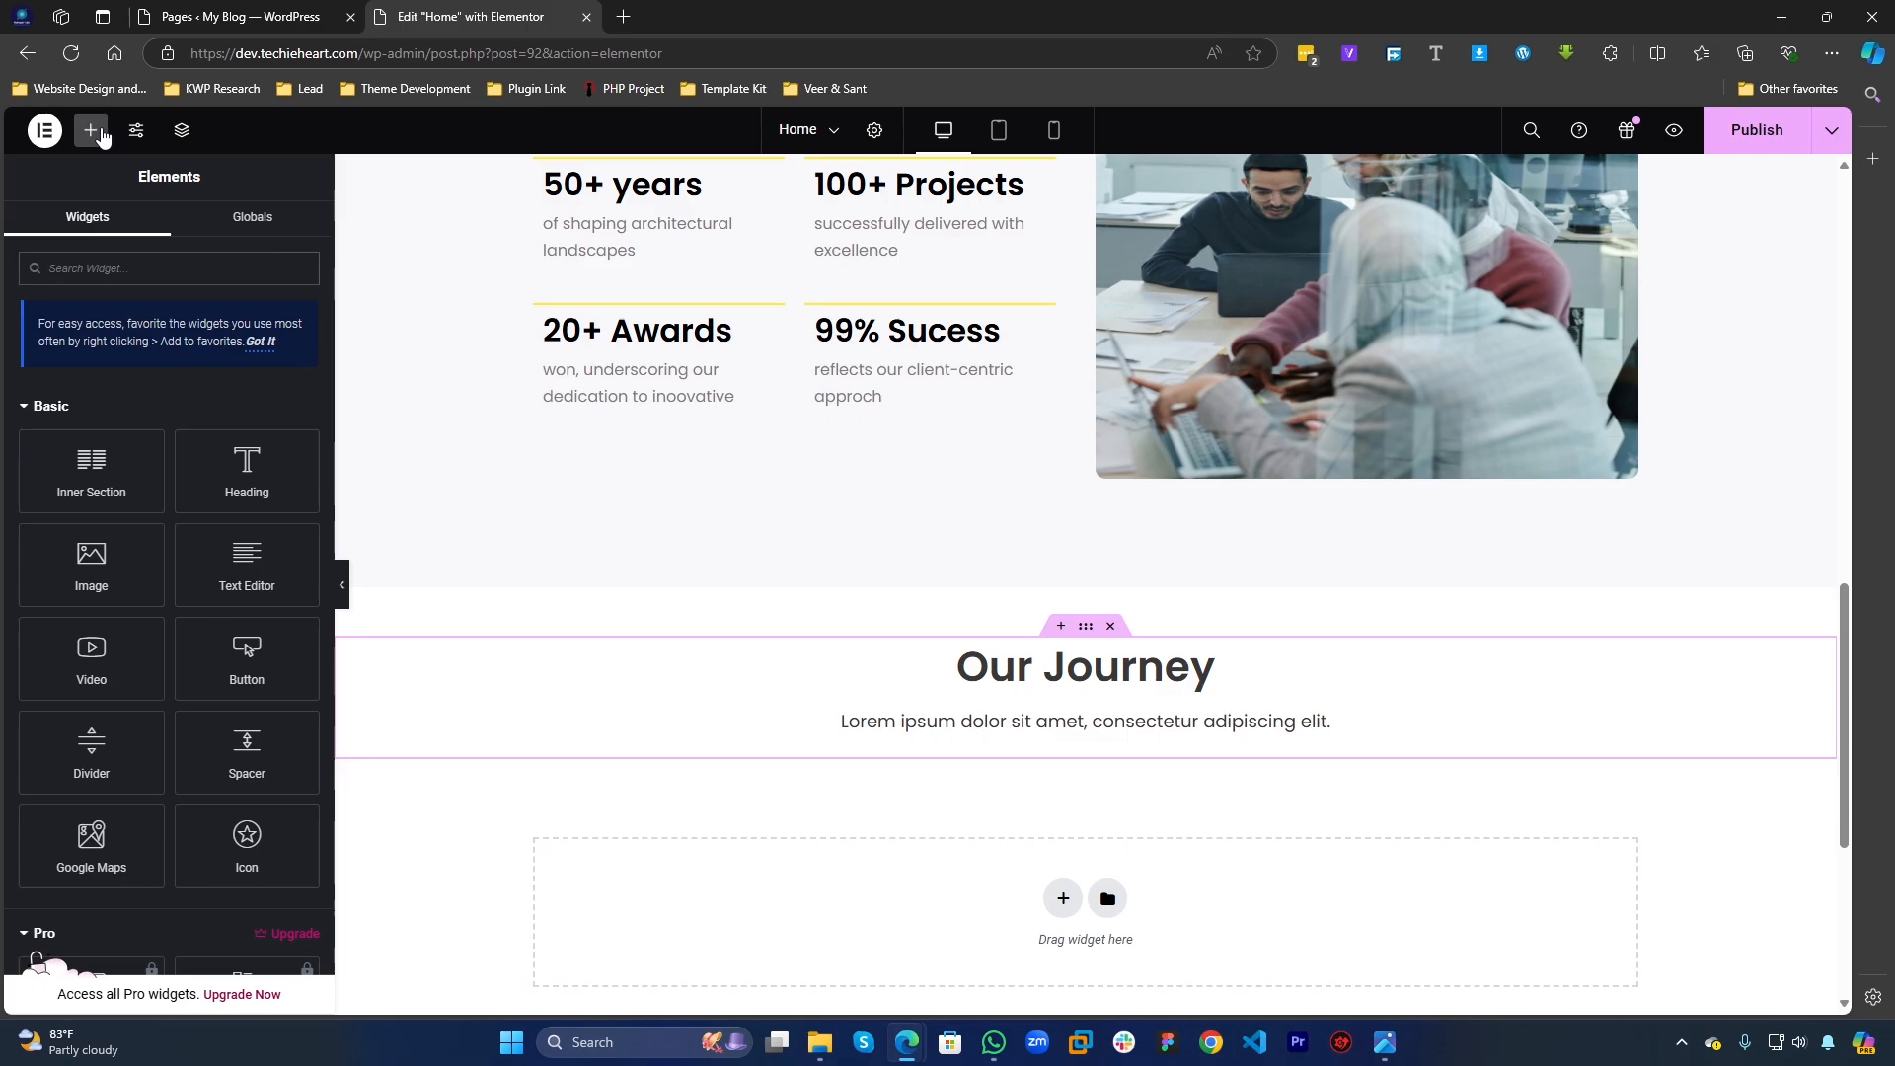
left_click_drag(91, 464, 815, 735)
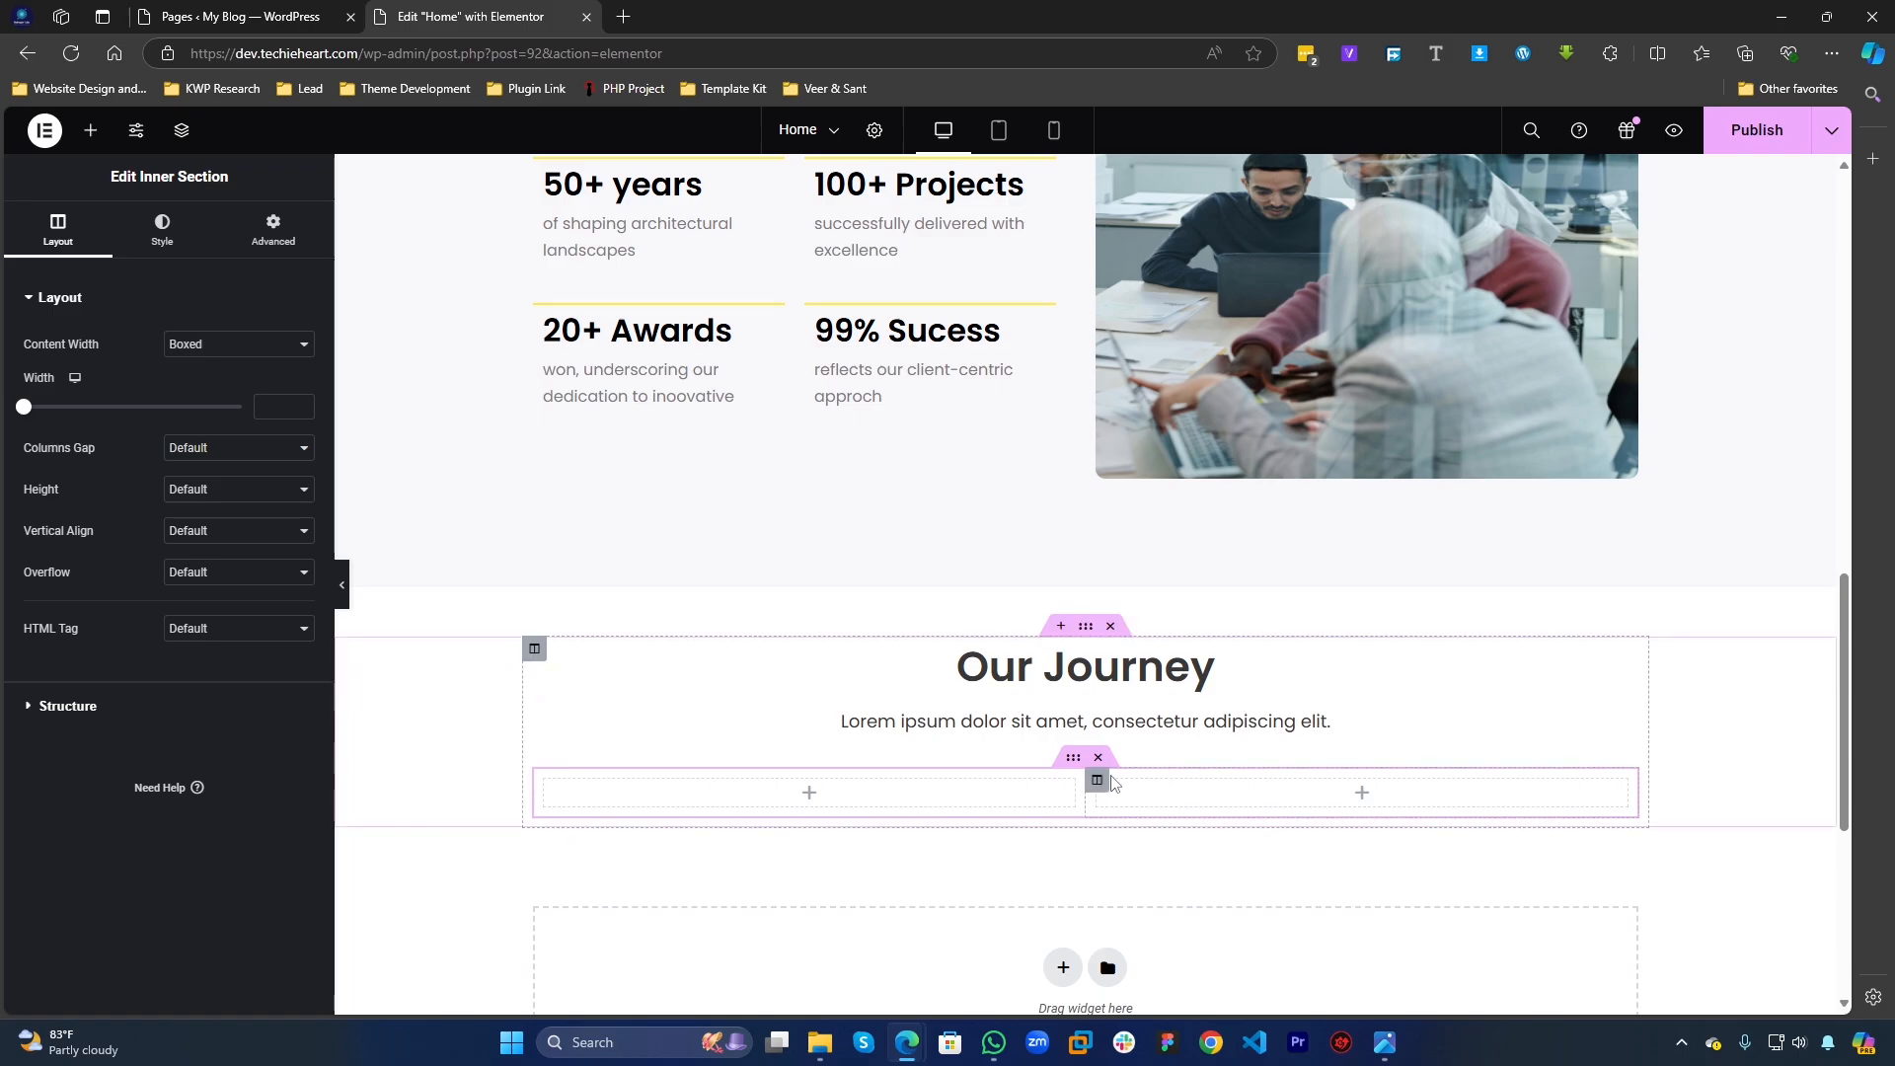
right_click(1093, 792)
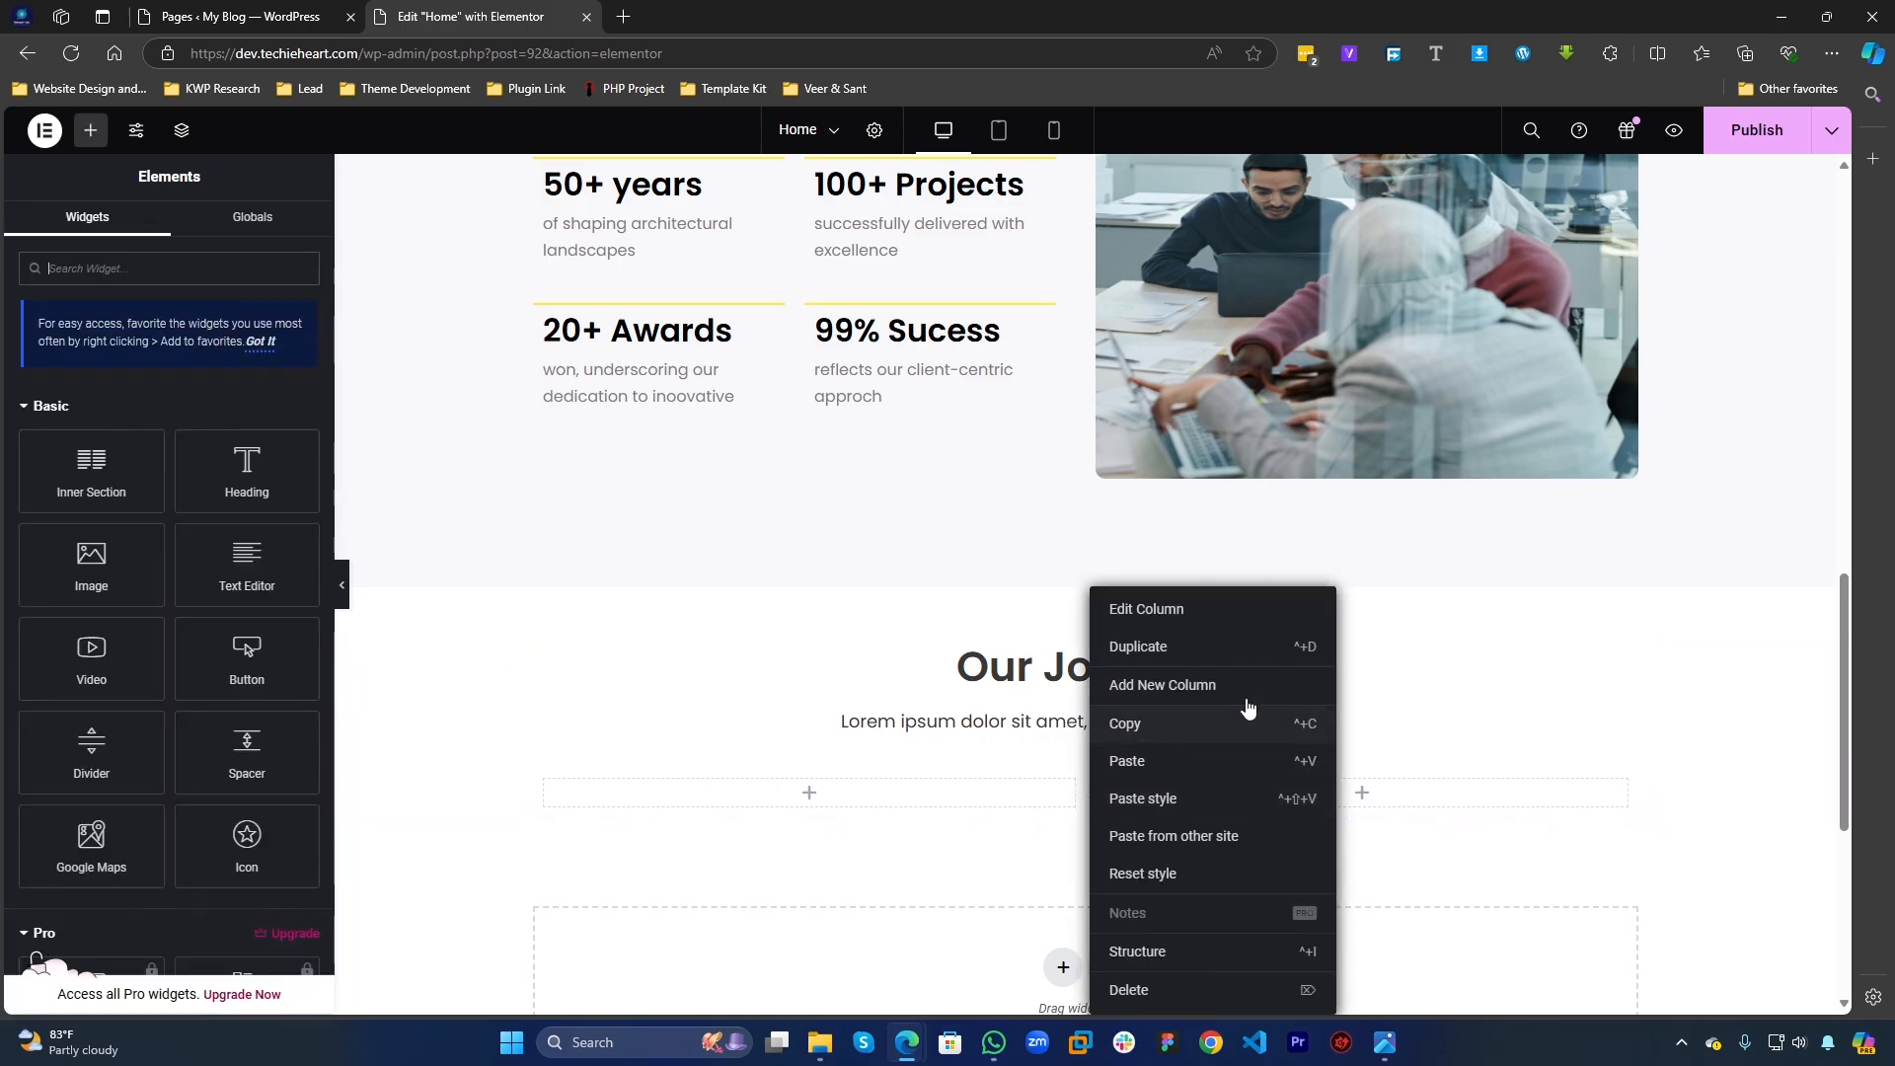
left_click(1192, 685)
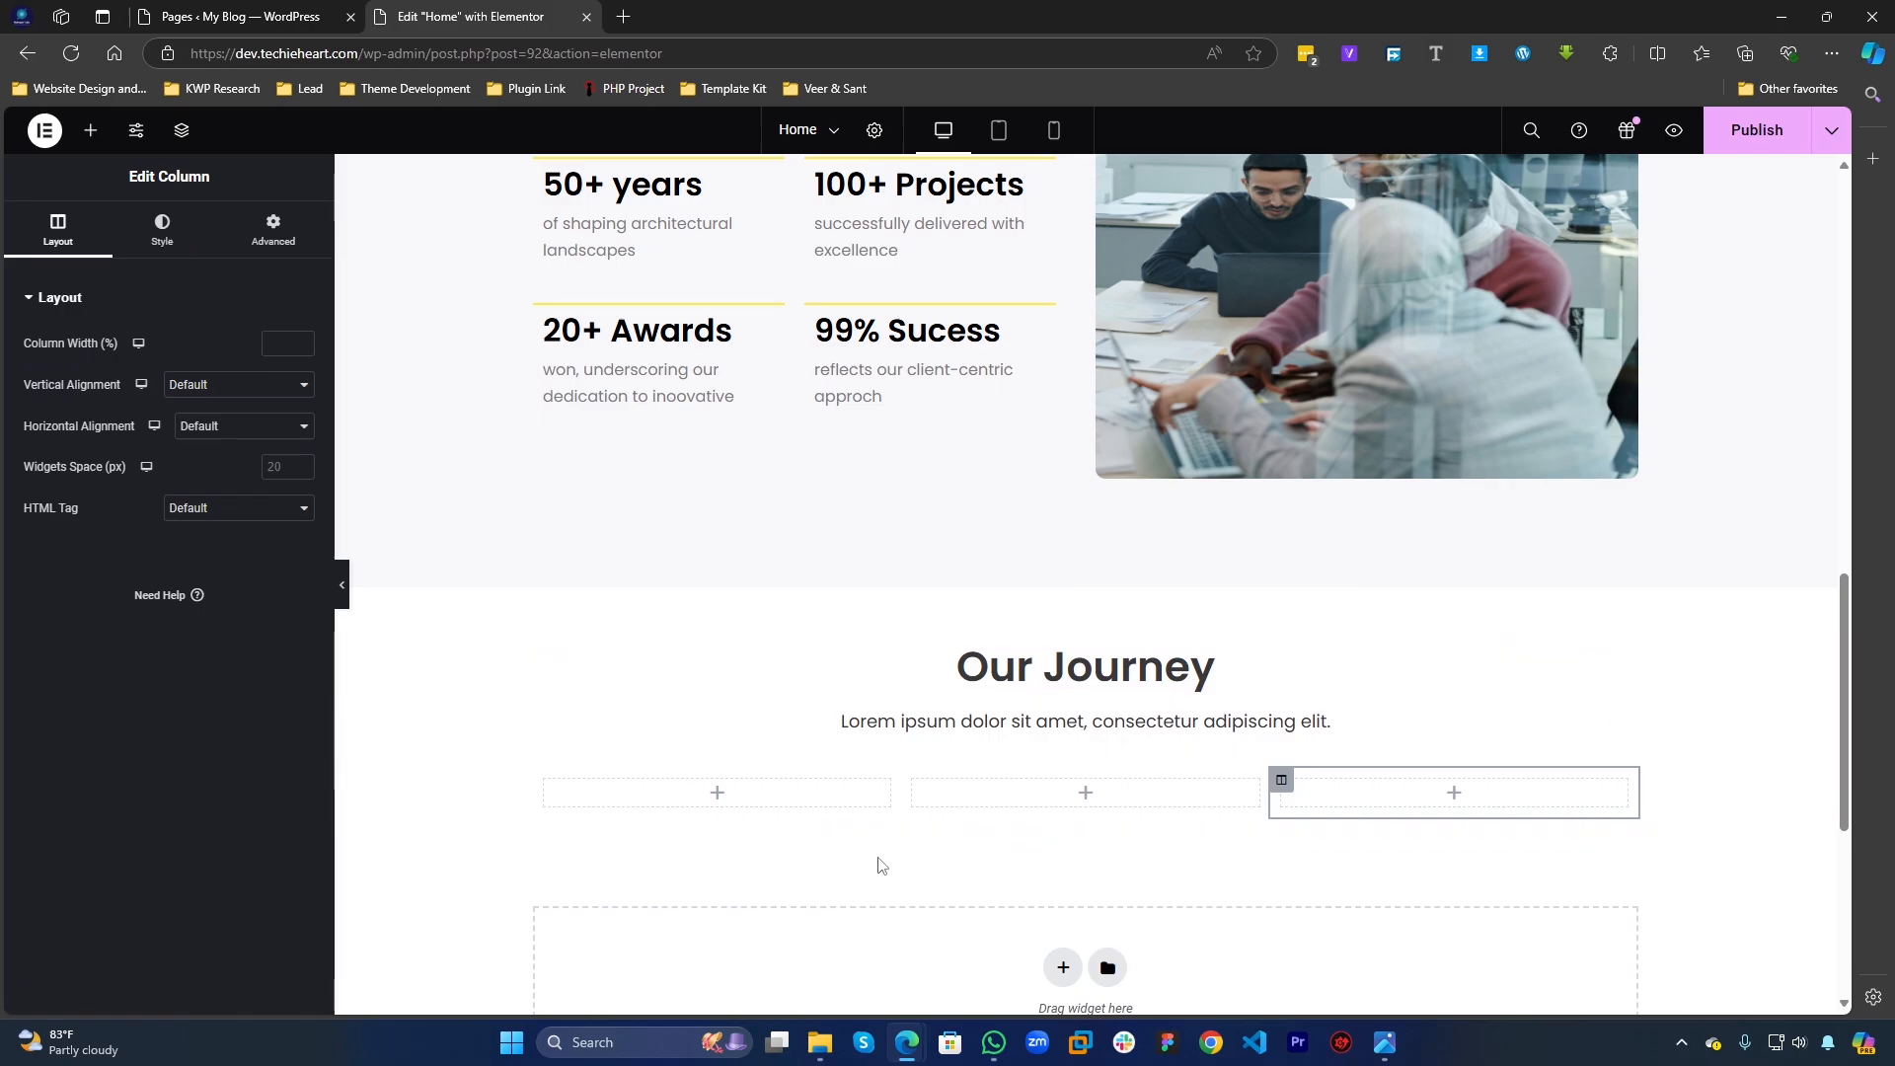
right_click(1274, 785)
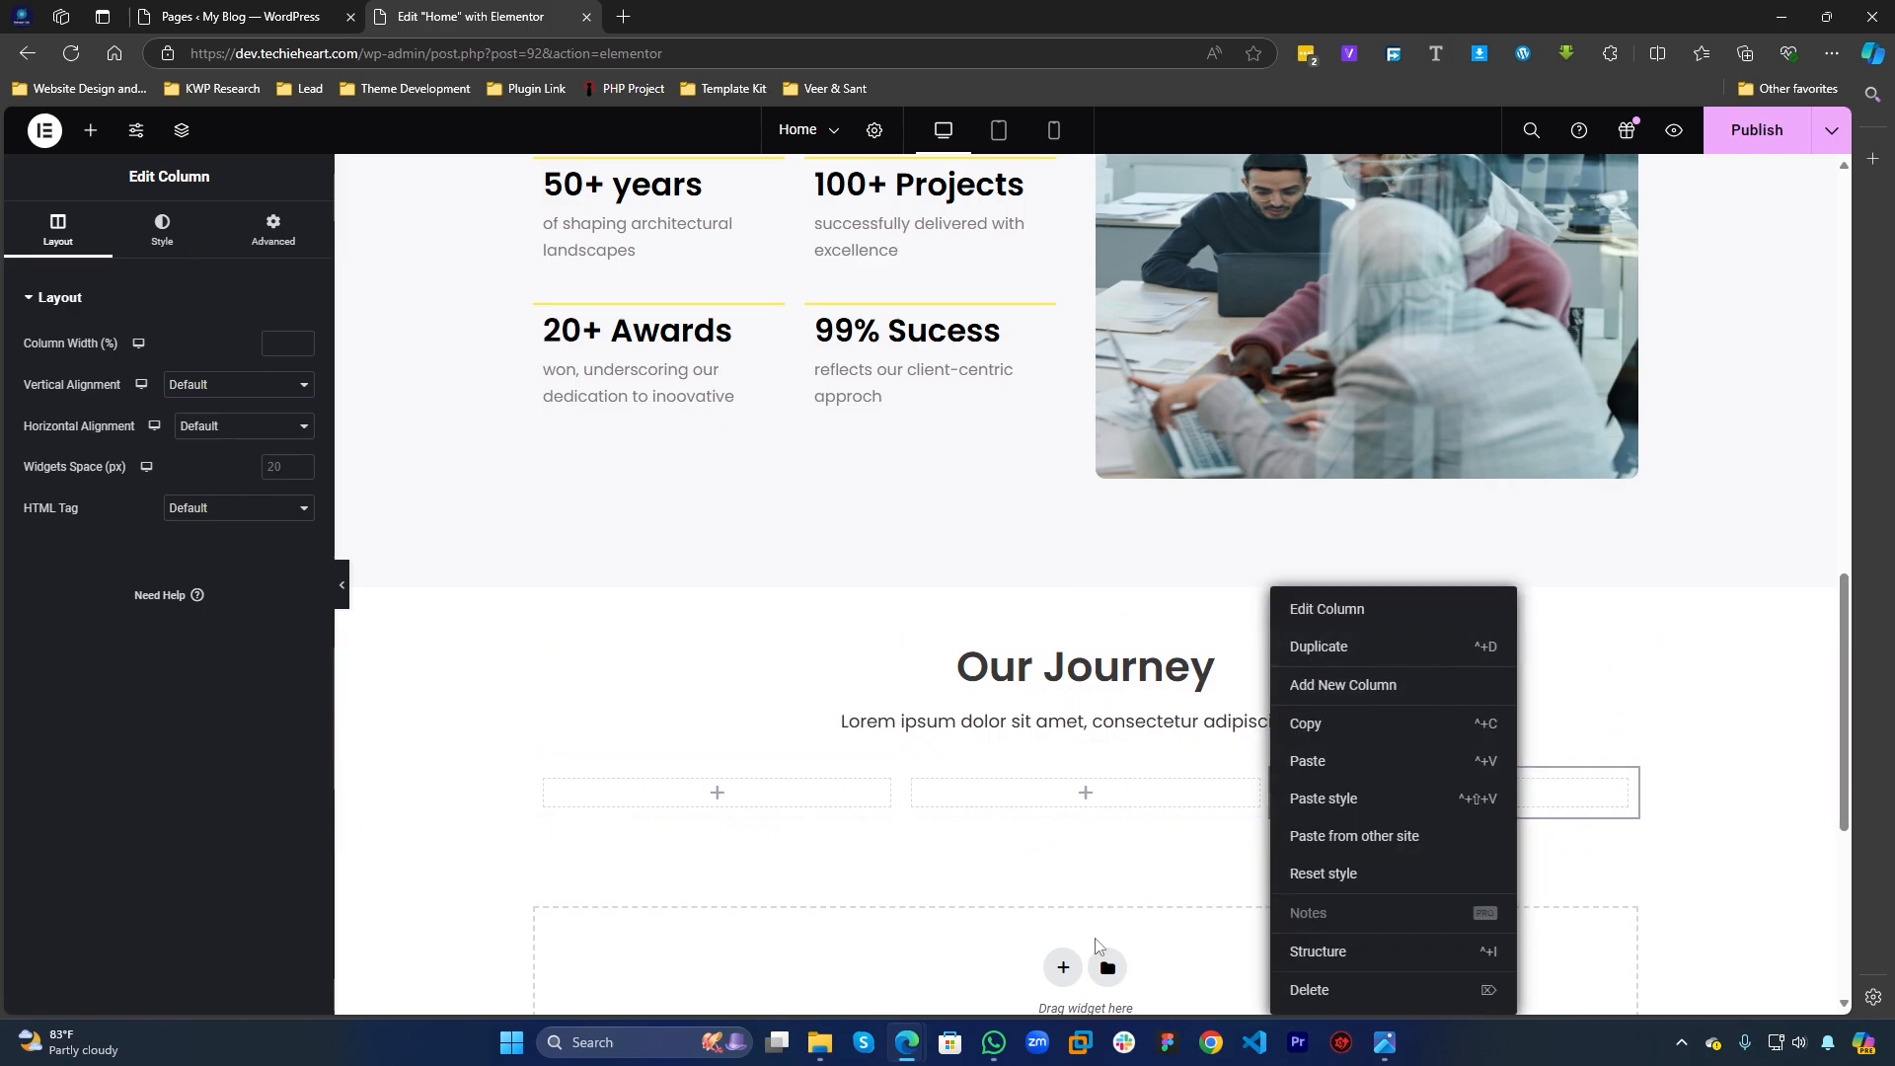
left_click(1202, 873)
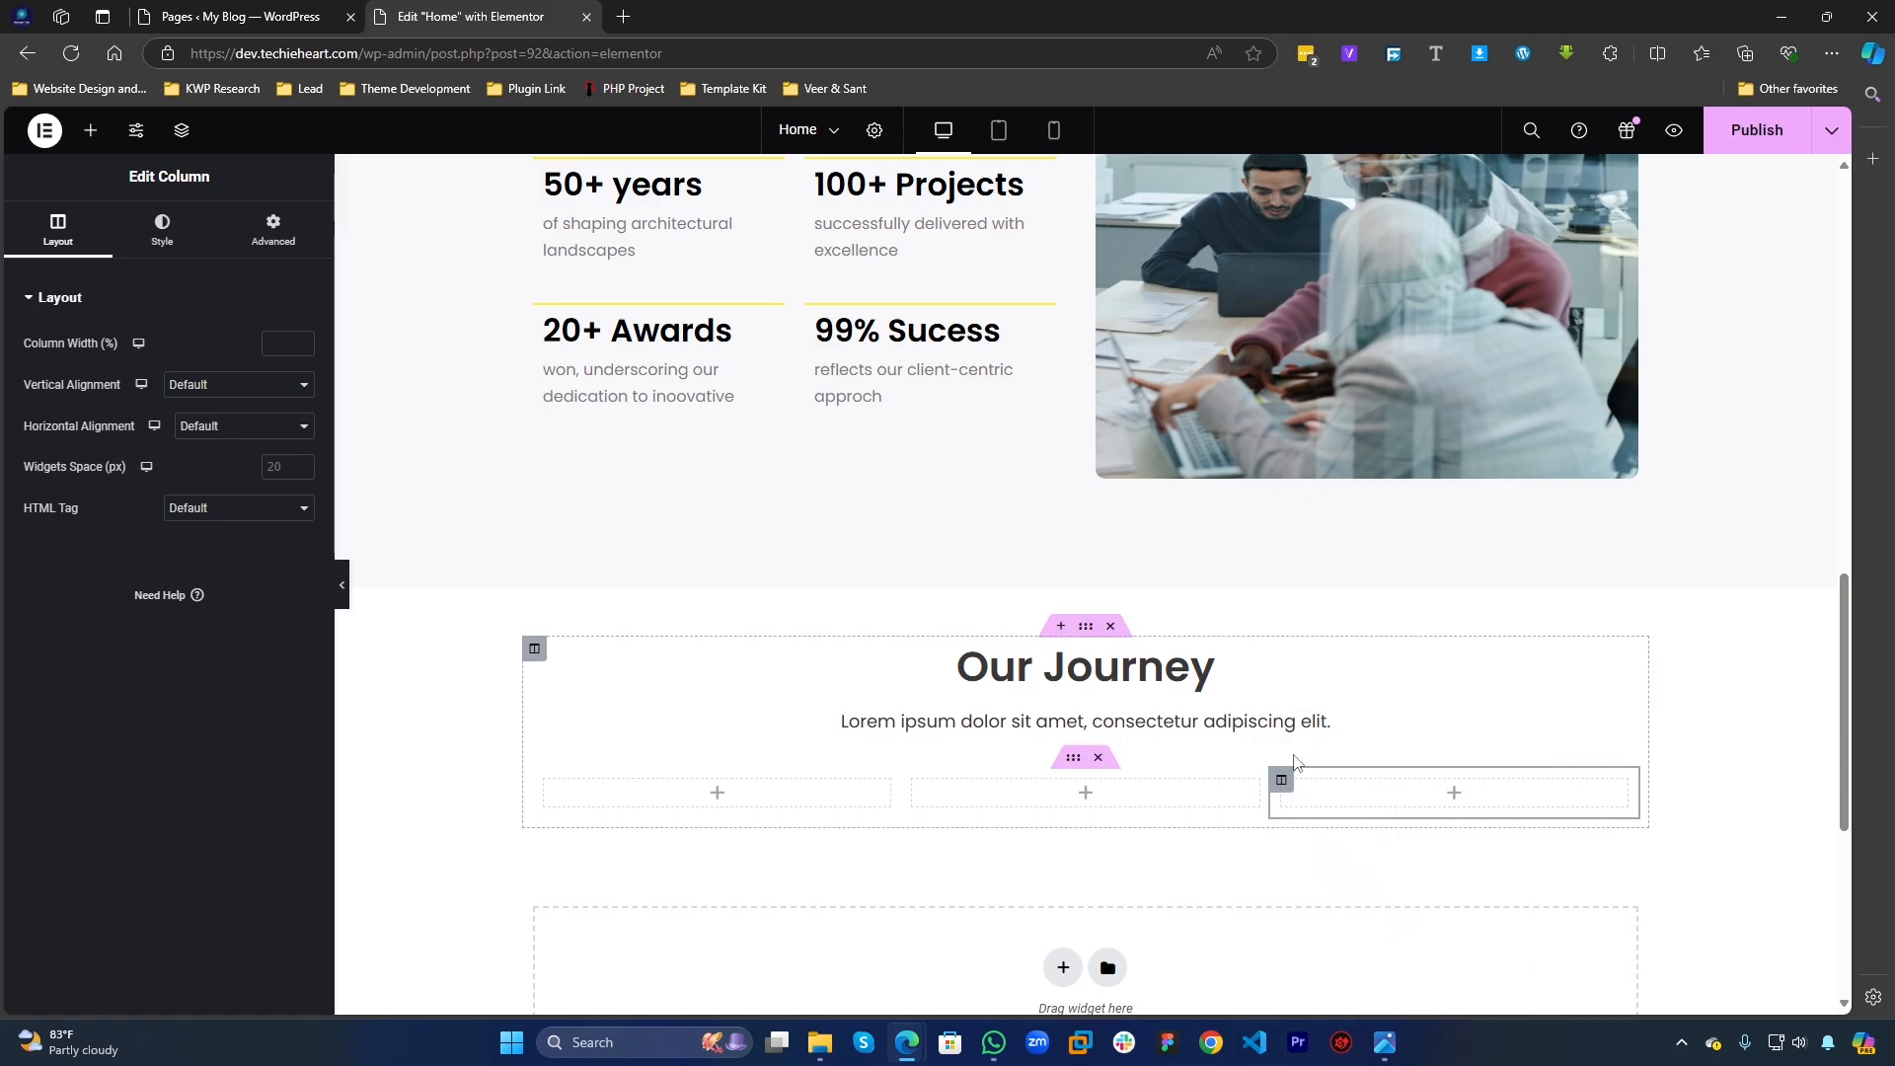
right_click(1281, 783)
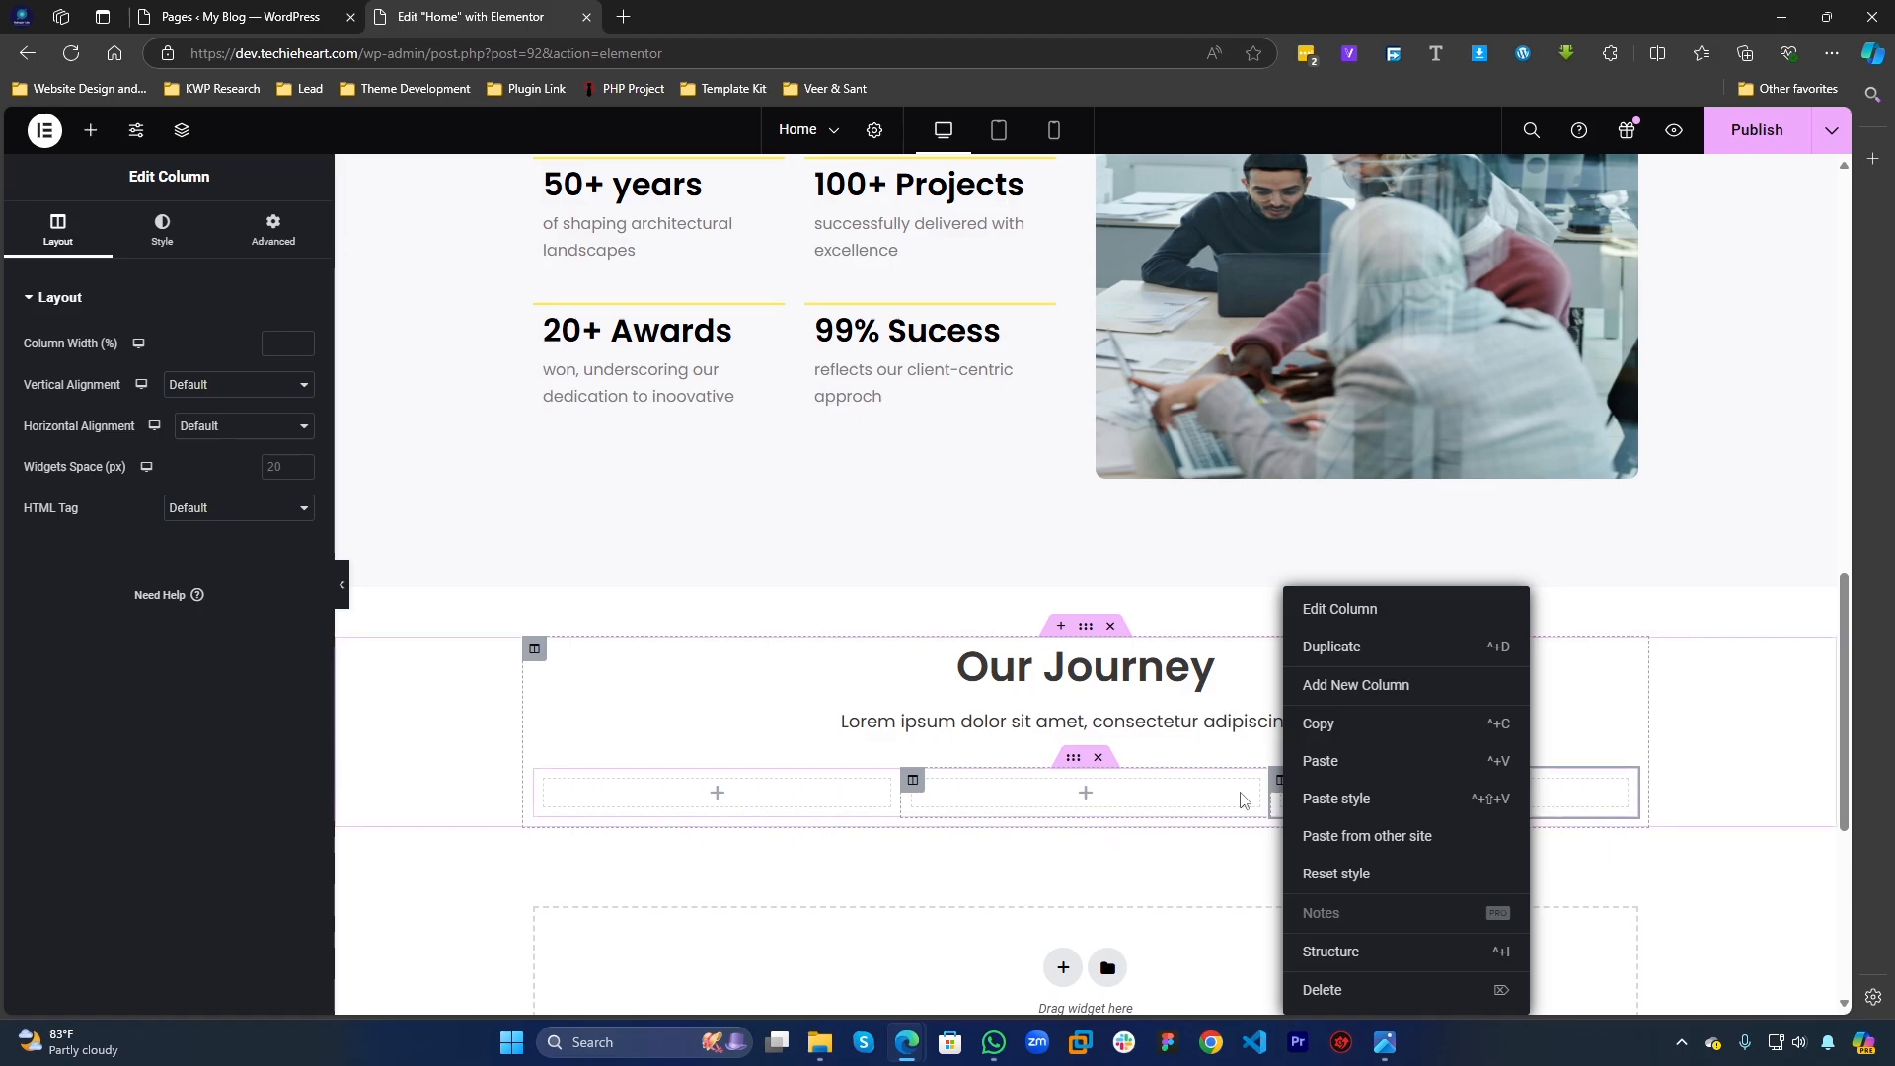
left_click(1333, 684)
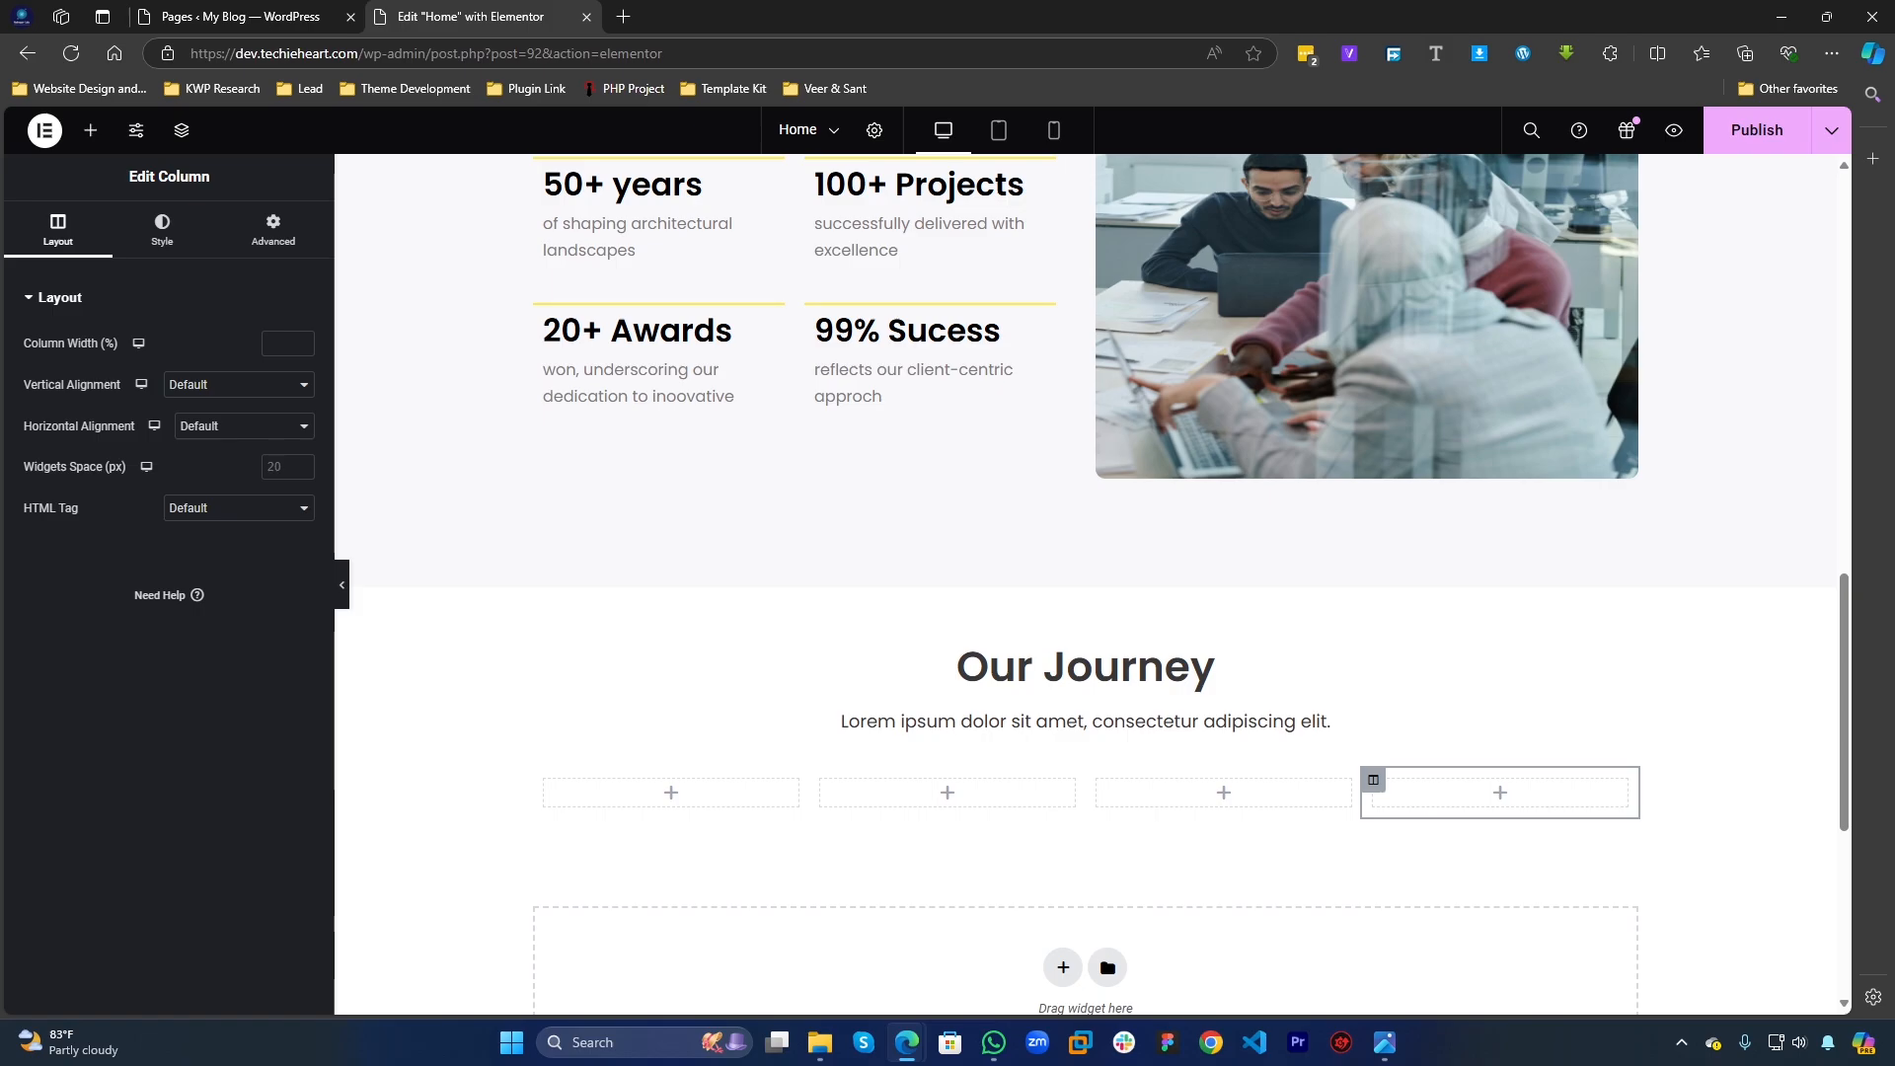
Step: Try an Image widget in the inner section's first column and delete it
scroll(757, 795, "down", 1)
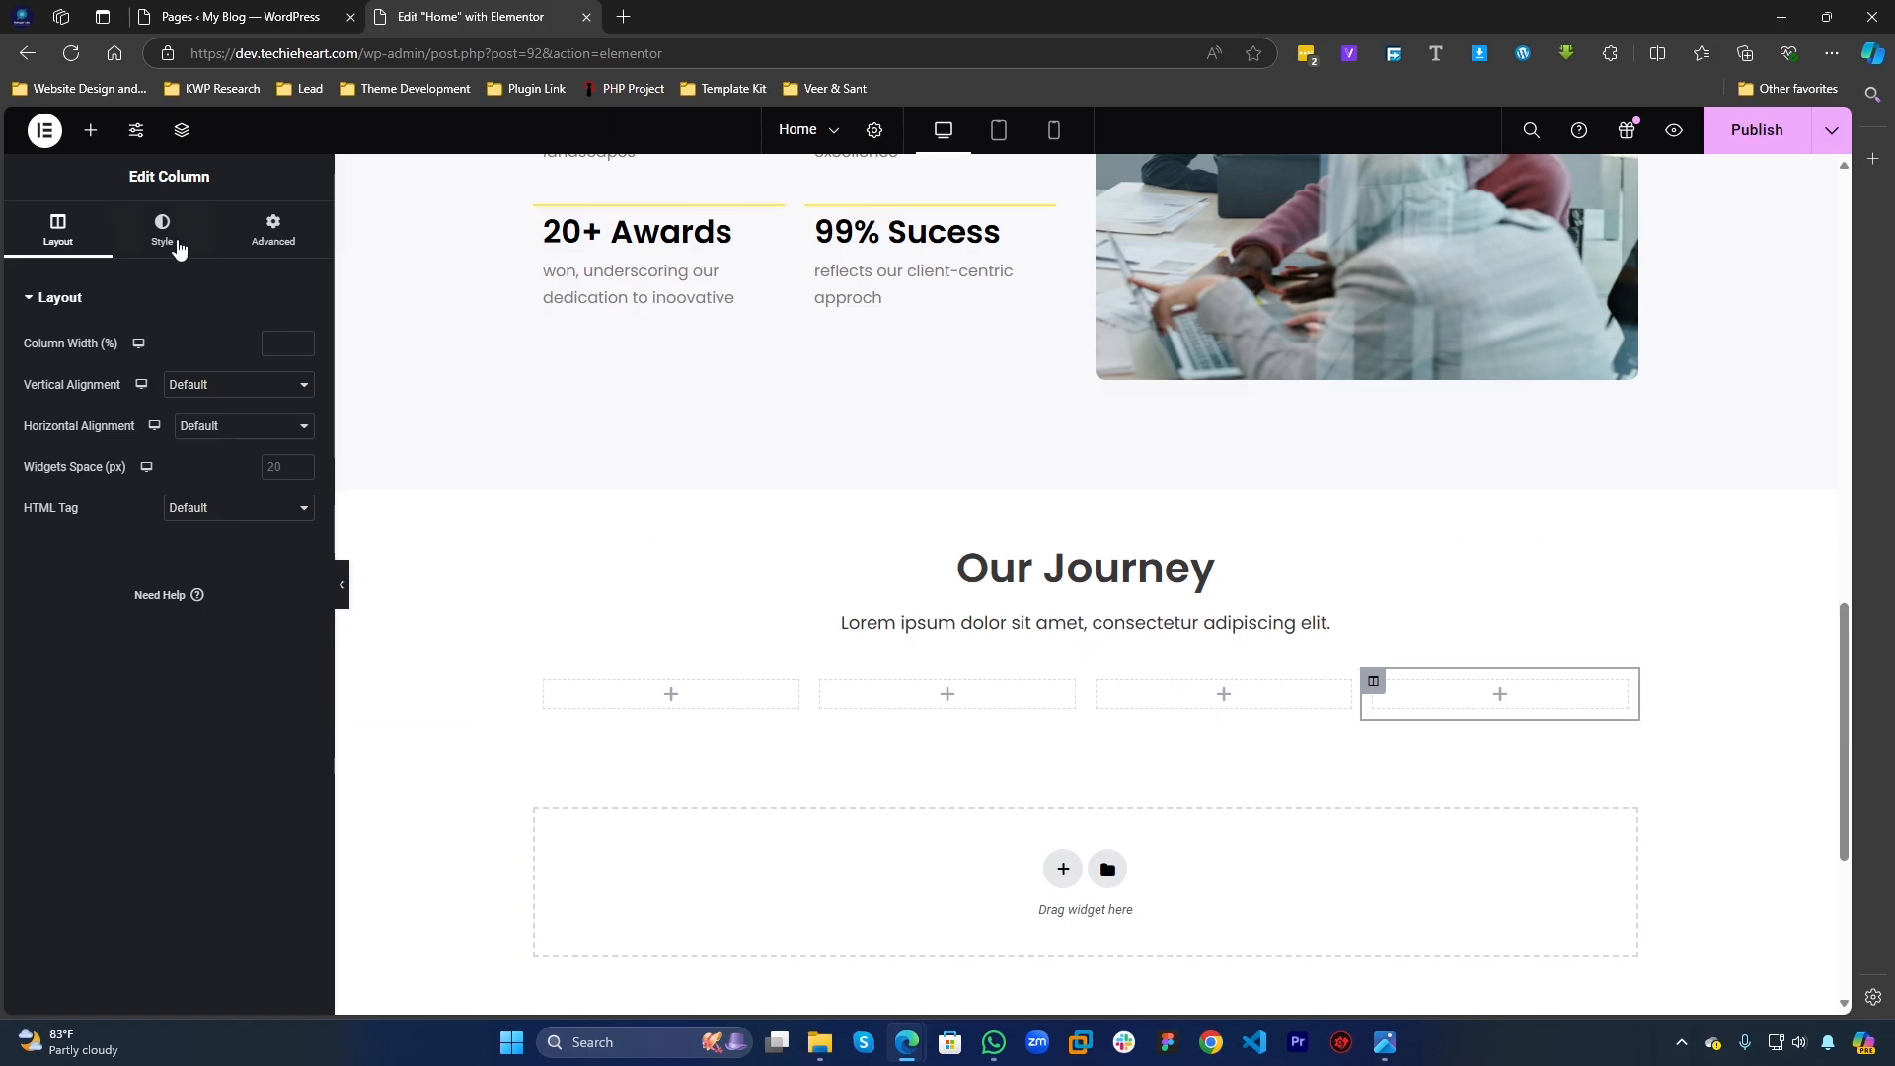
left_click(93, 145)
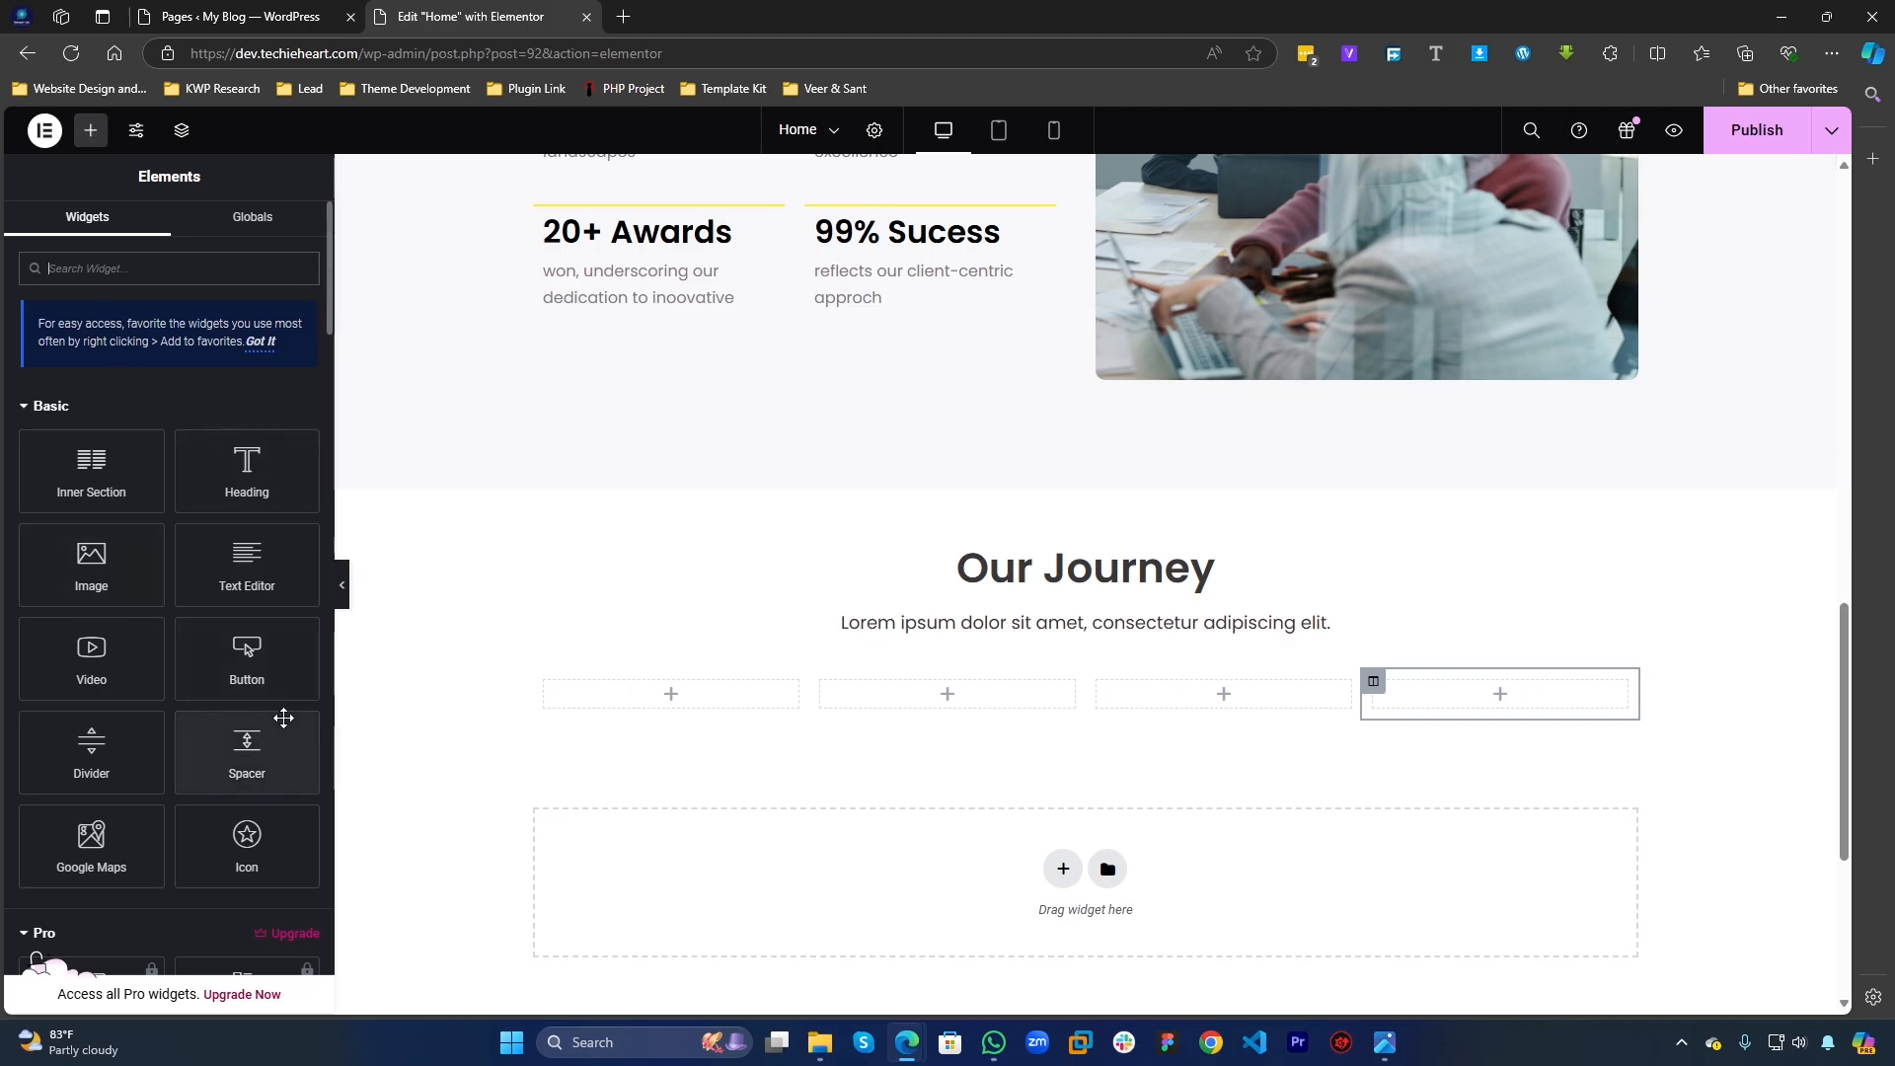
left_click_drag(94, 568, 612, 709)
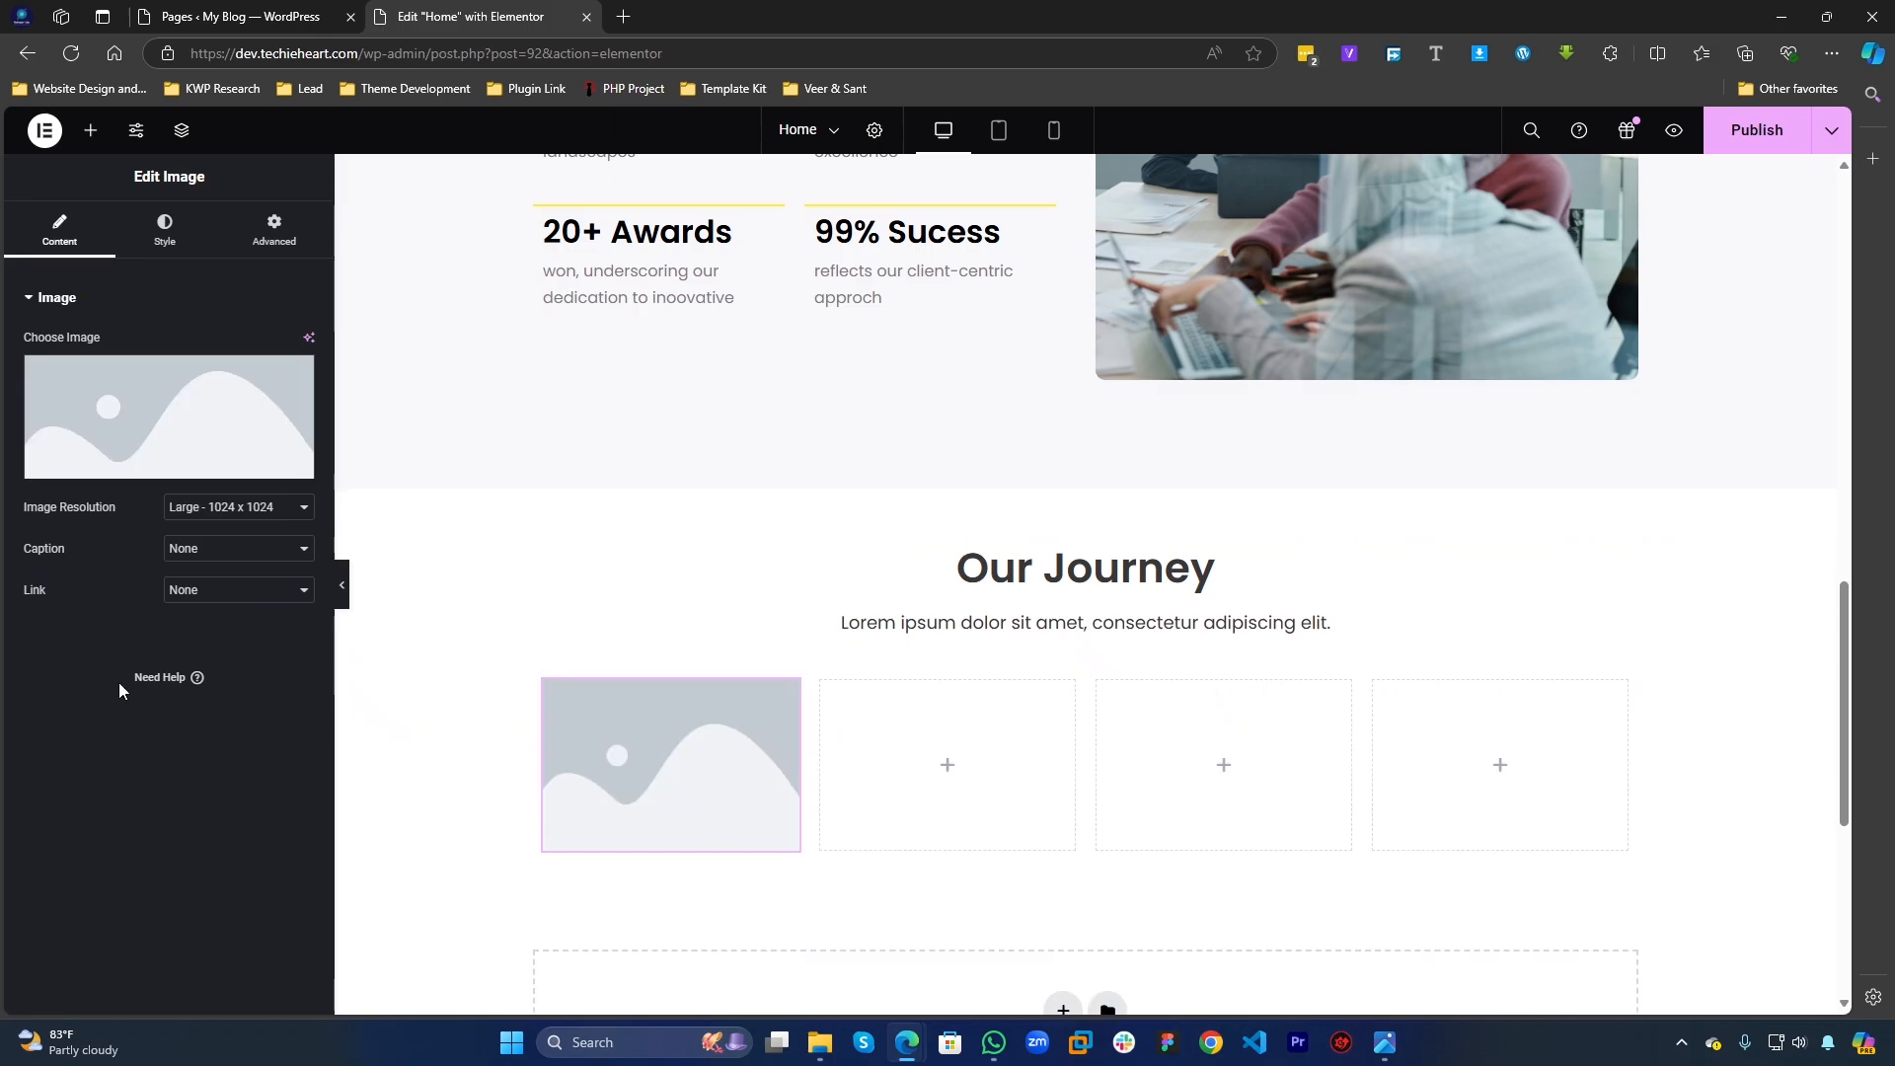
left_click(257, 509)
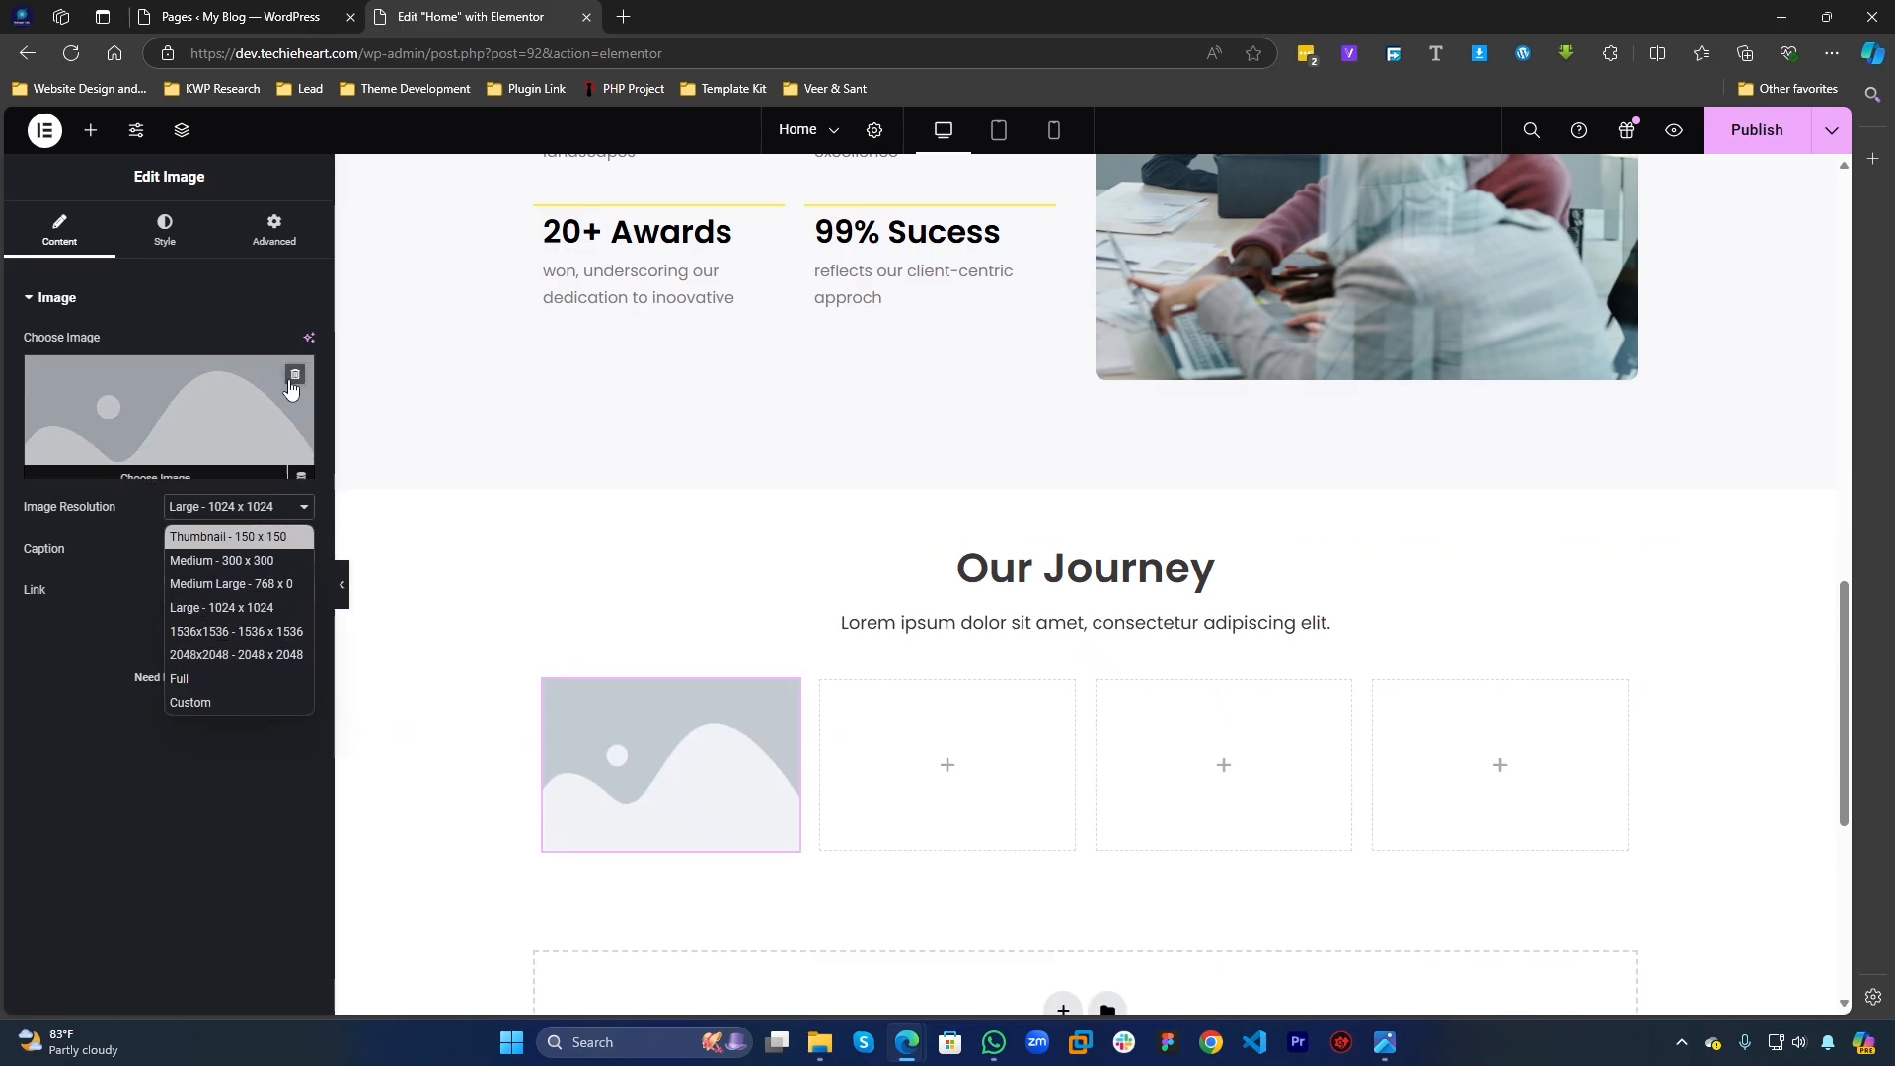
left_click(293, 383)
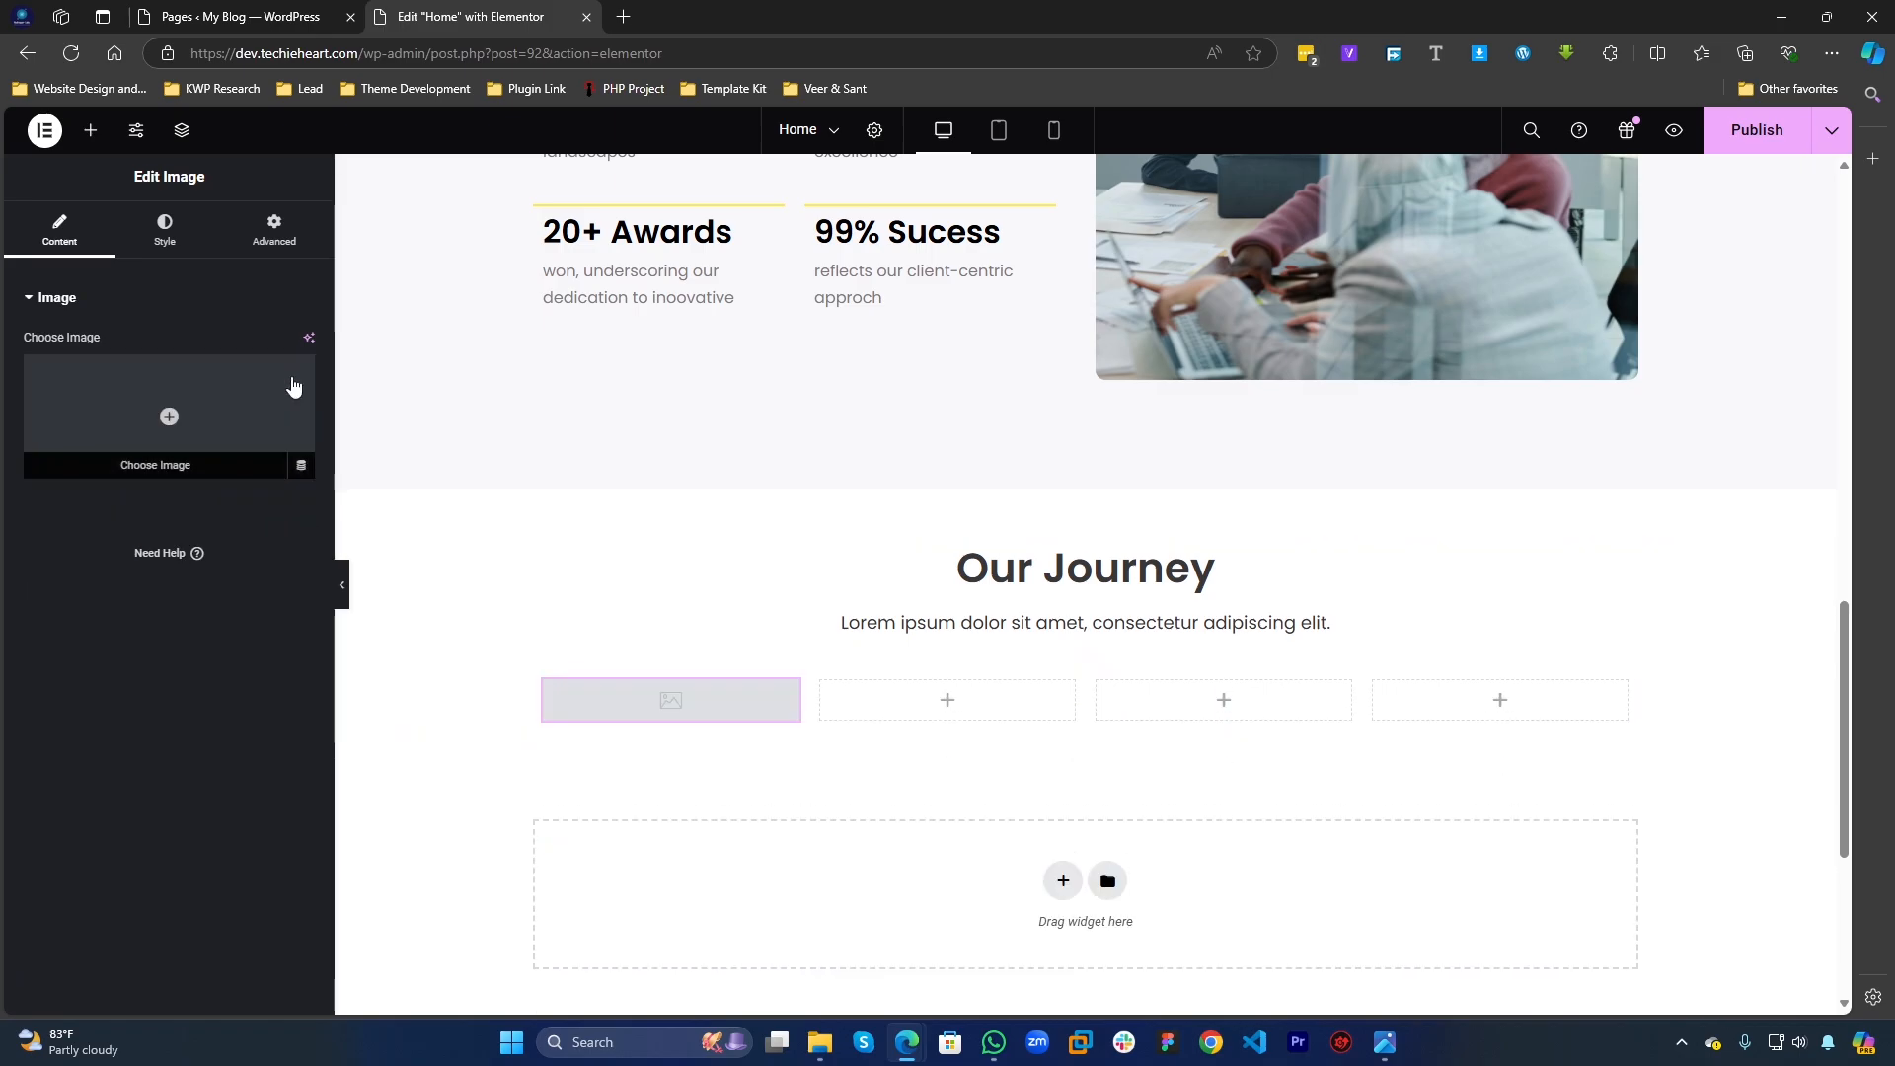
right_click(667, 684)
left_click(740, 987)
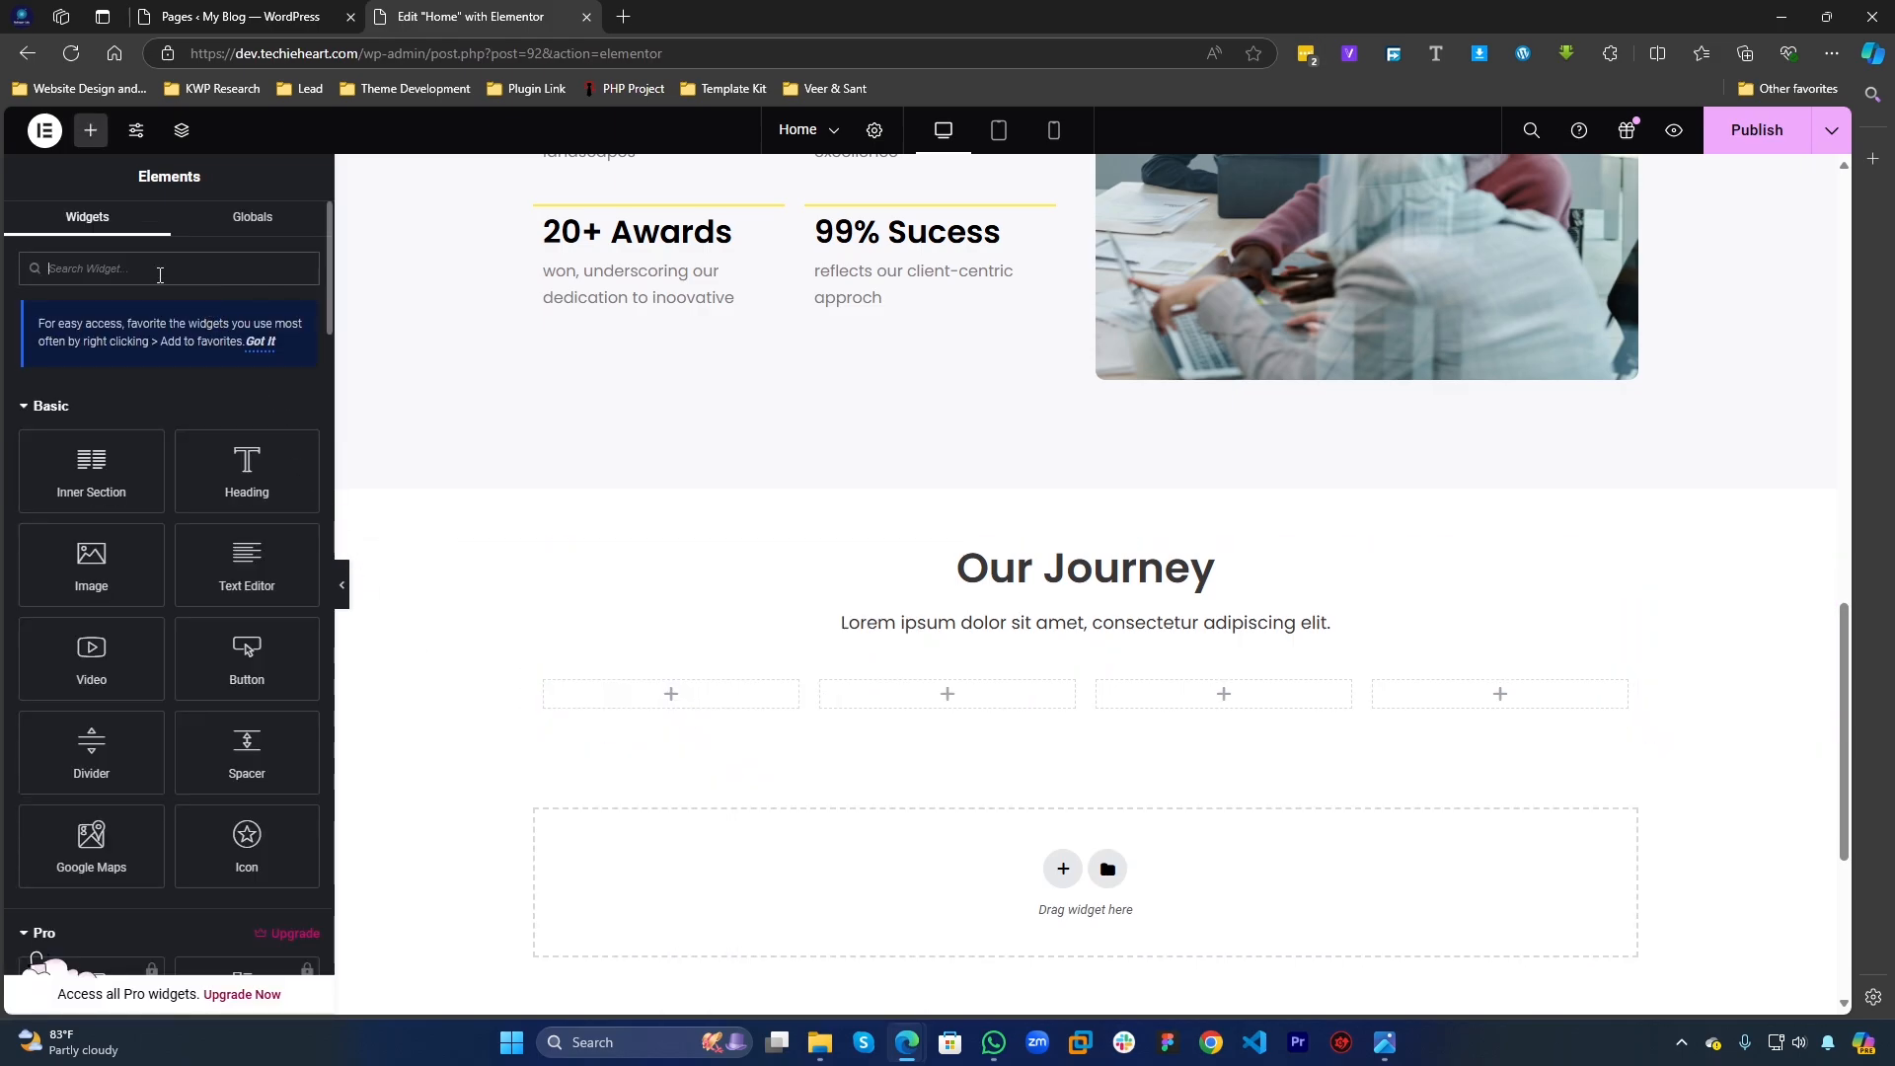
Step: Add an Icon widget to the inner section's first column and check its icon library
type("icon")
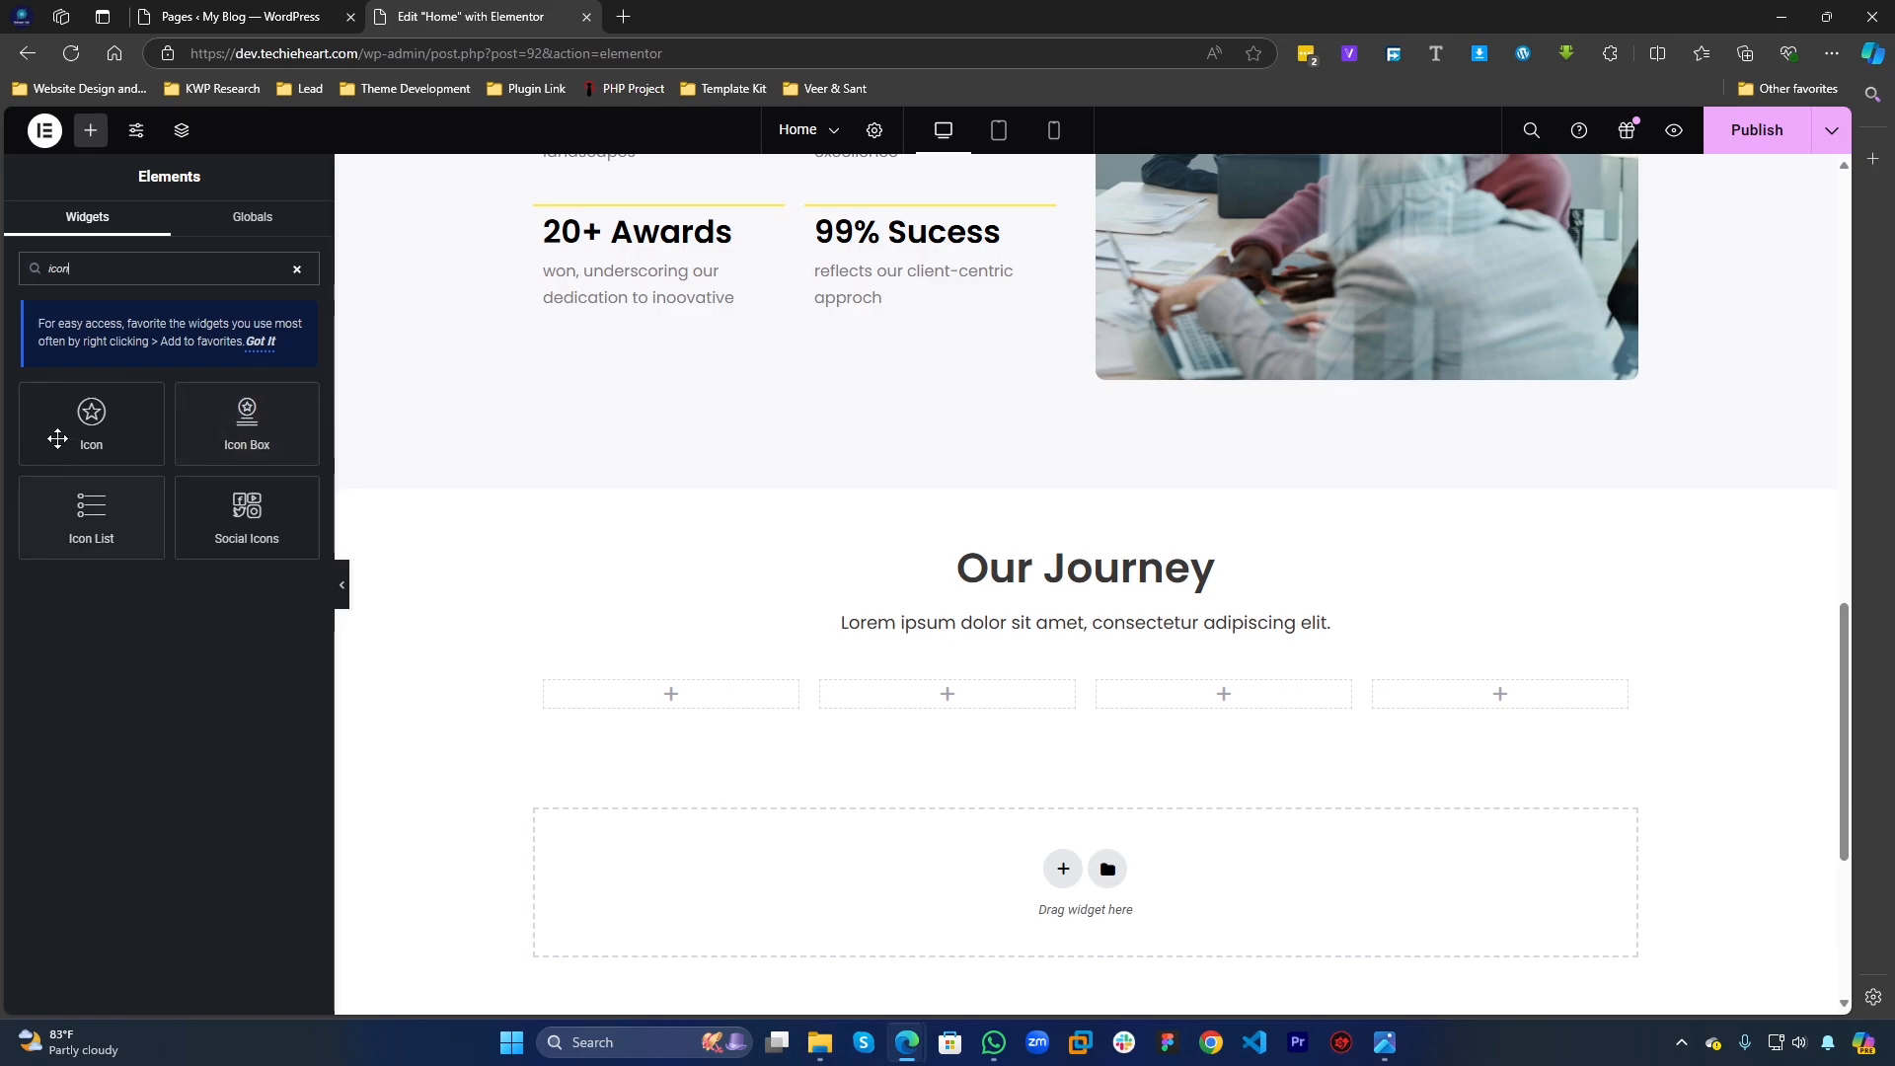
left_click_drag(69, 444, 626, 699)
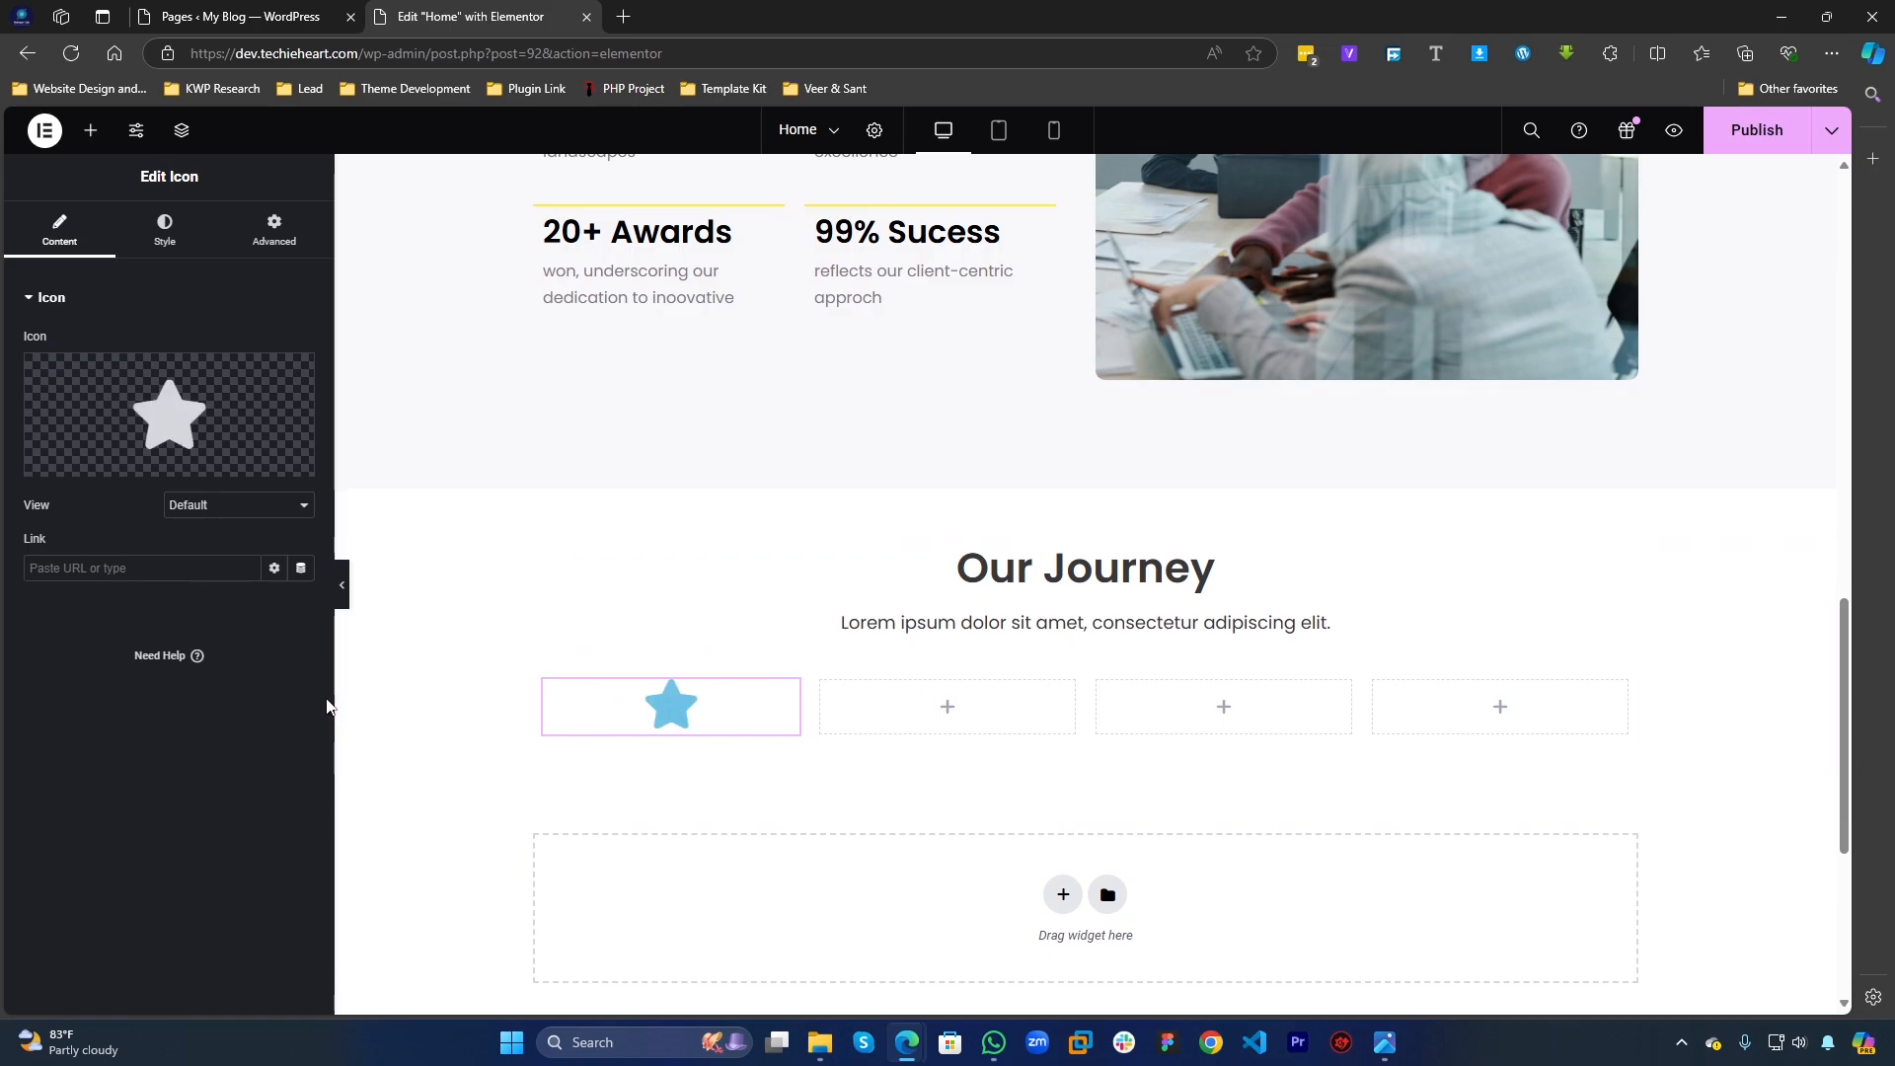
left_click(138, 423)
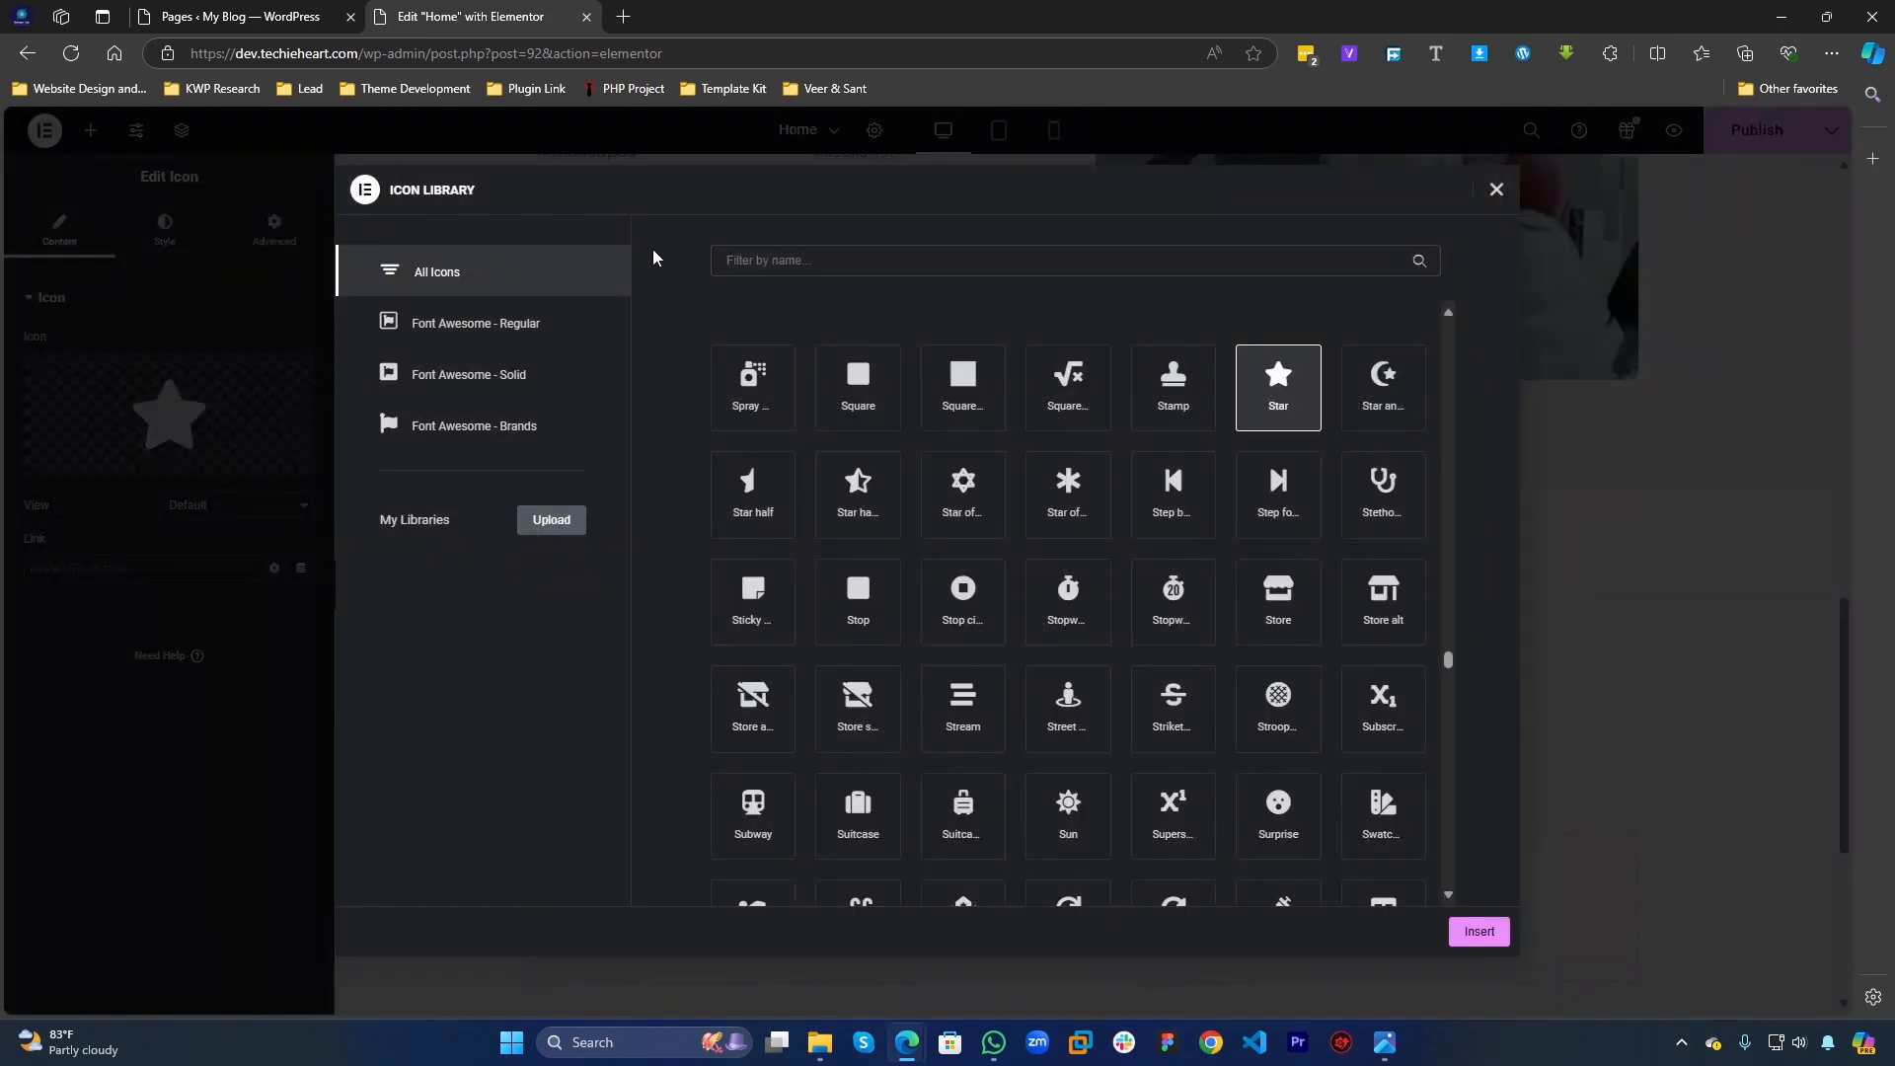
left_click(233, 724)
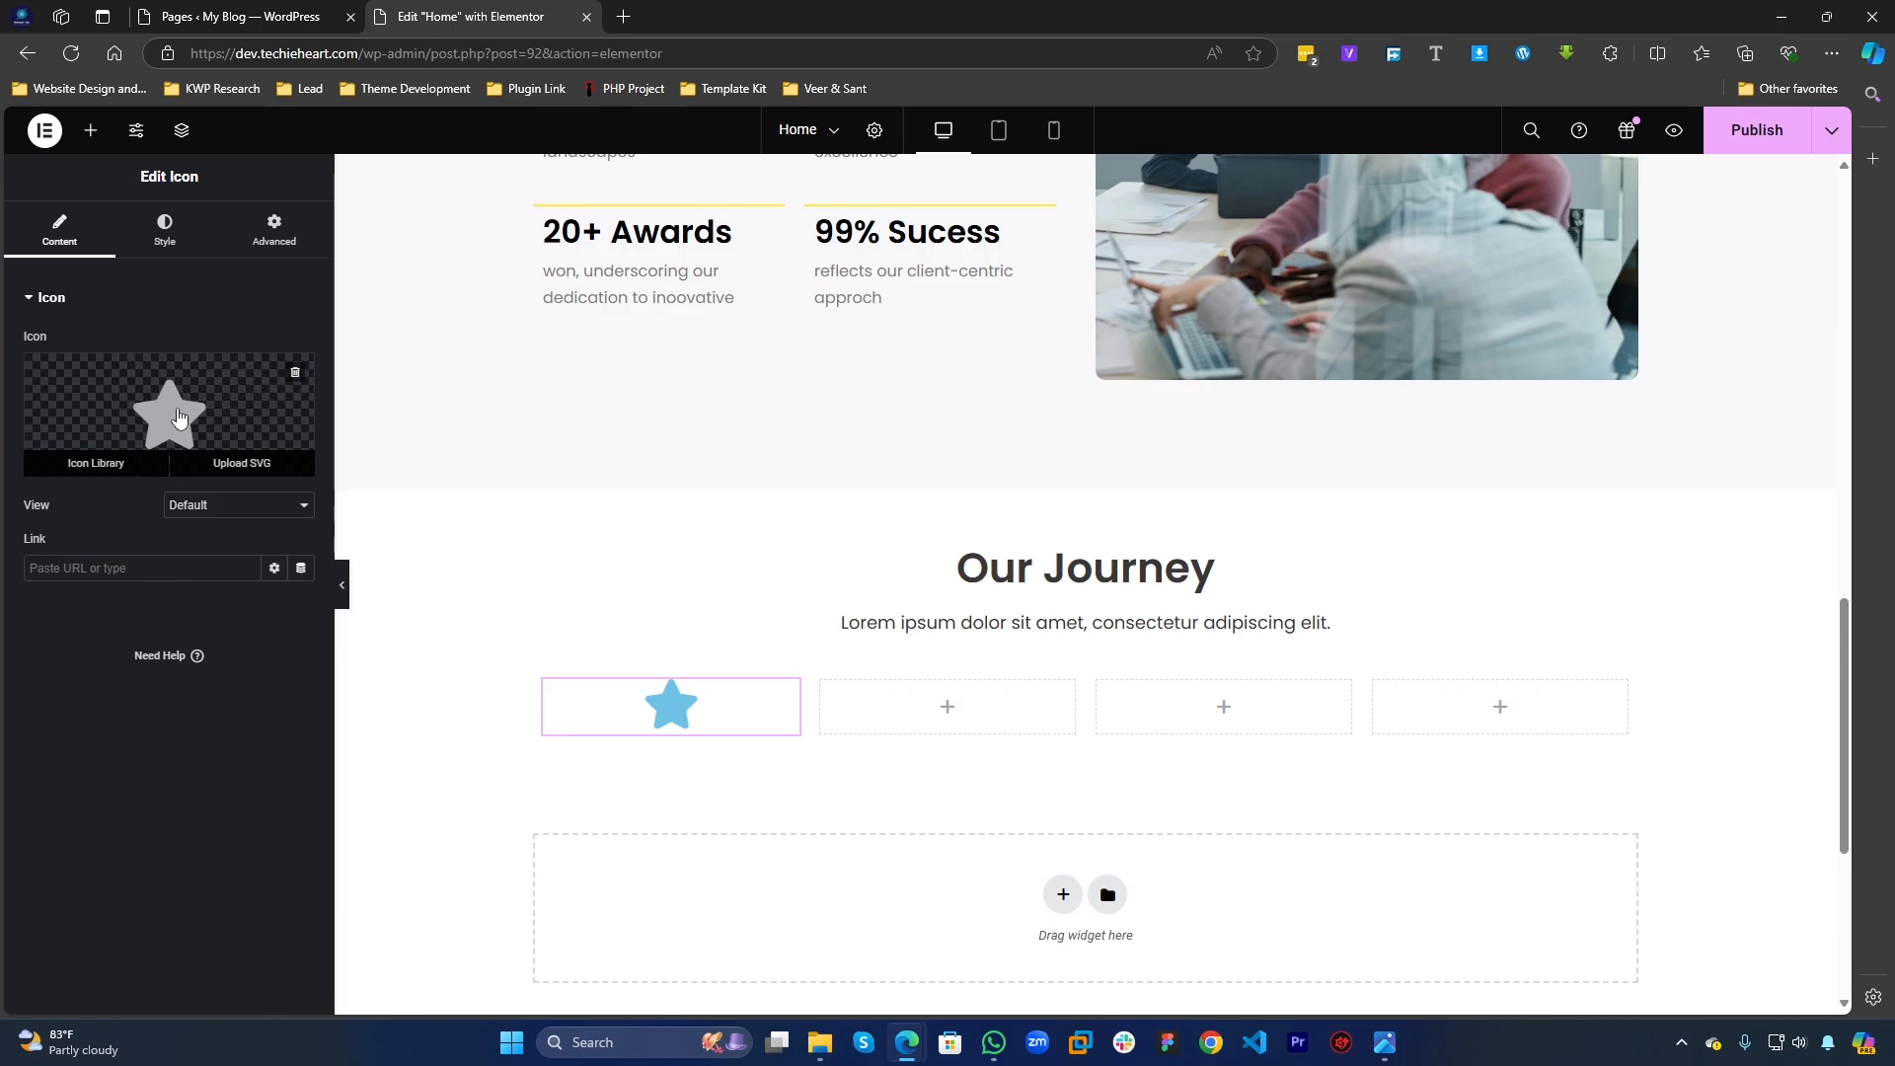
Step: Open the icon library for the first column's icon and browse the available icons around Star
left_click(178, 417)
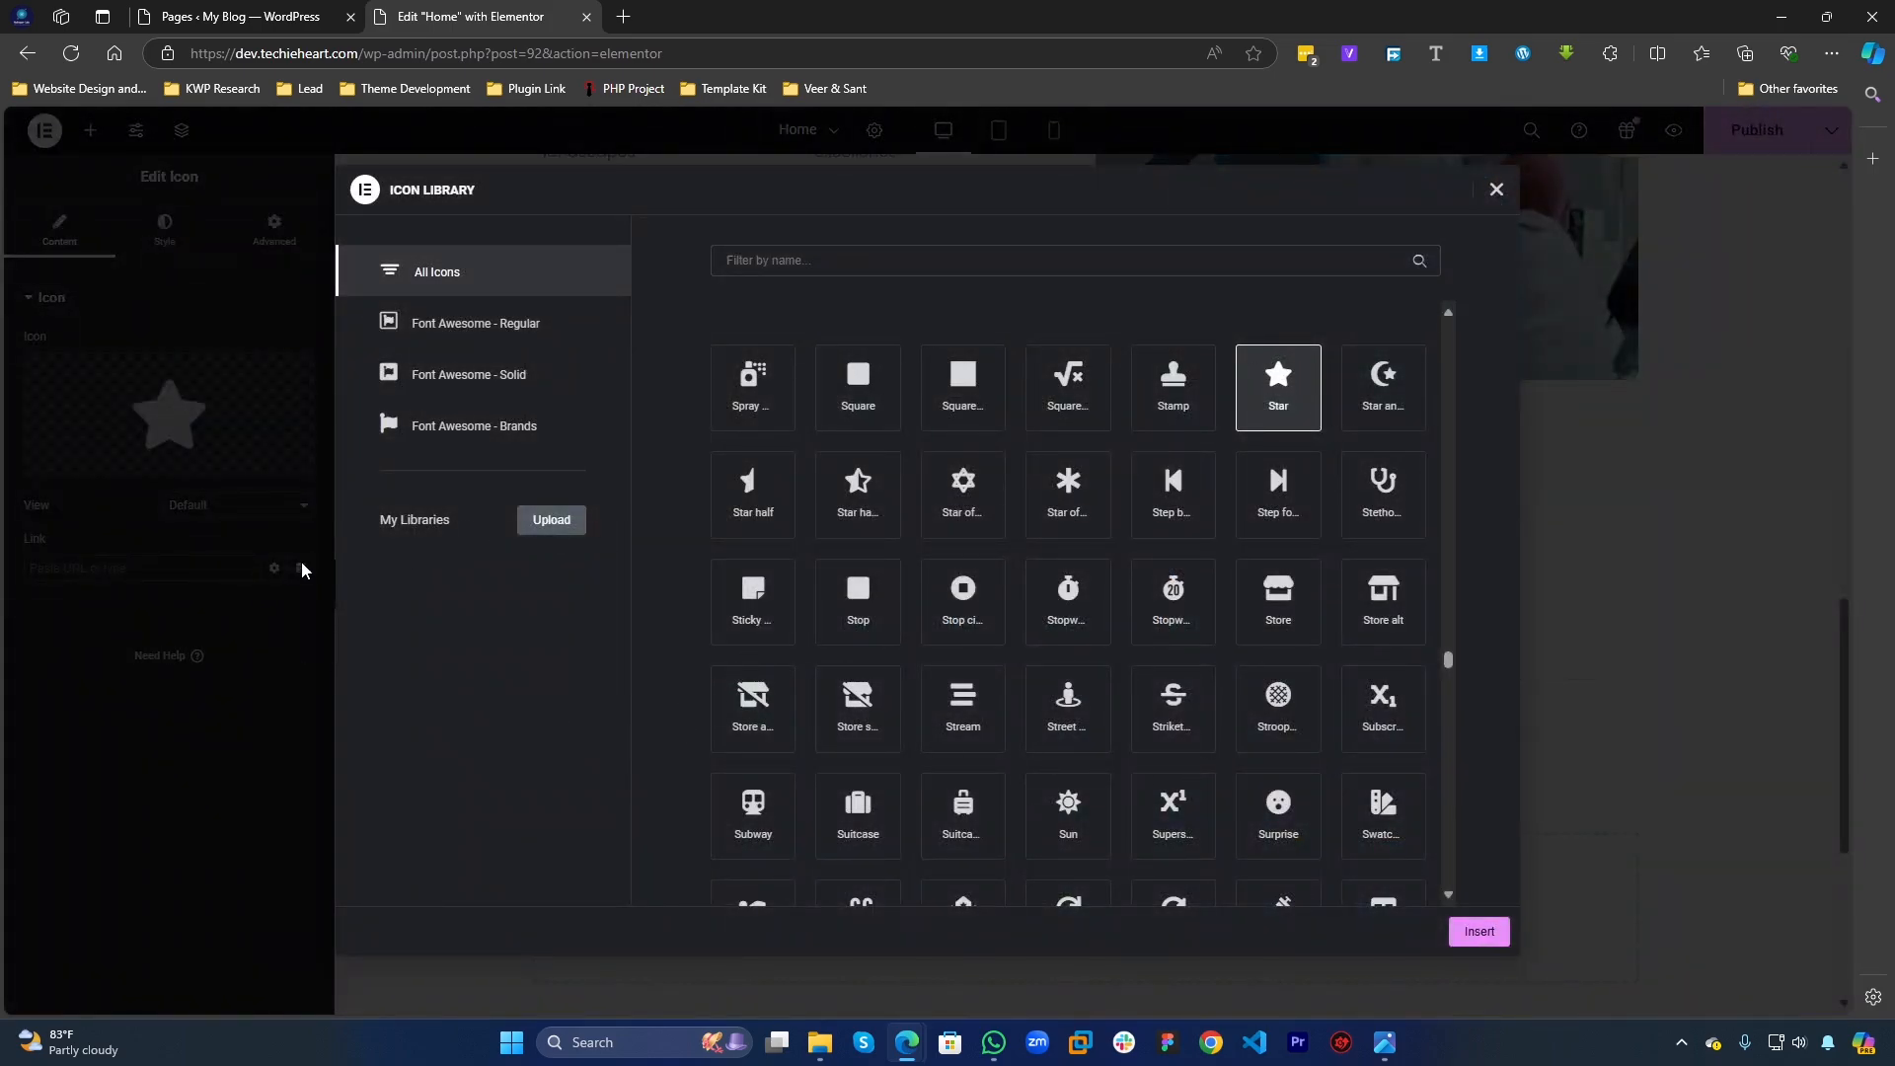
scroll(1066, 692, "down", 5)
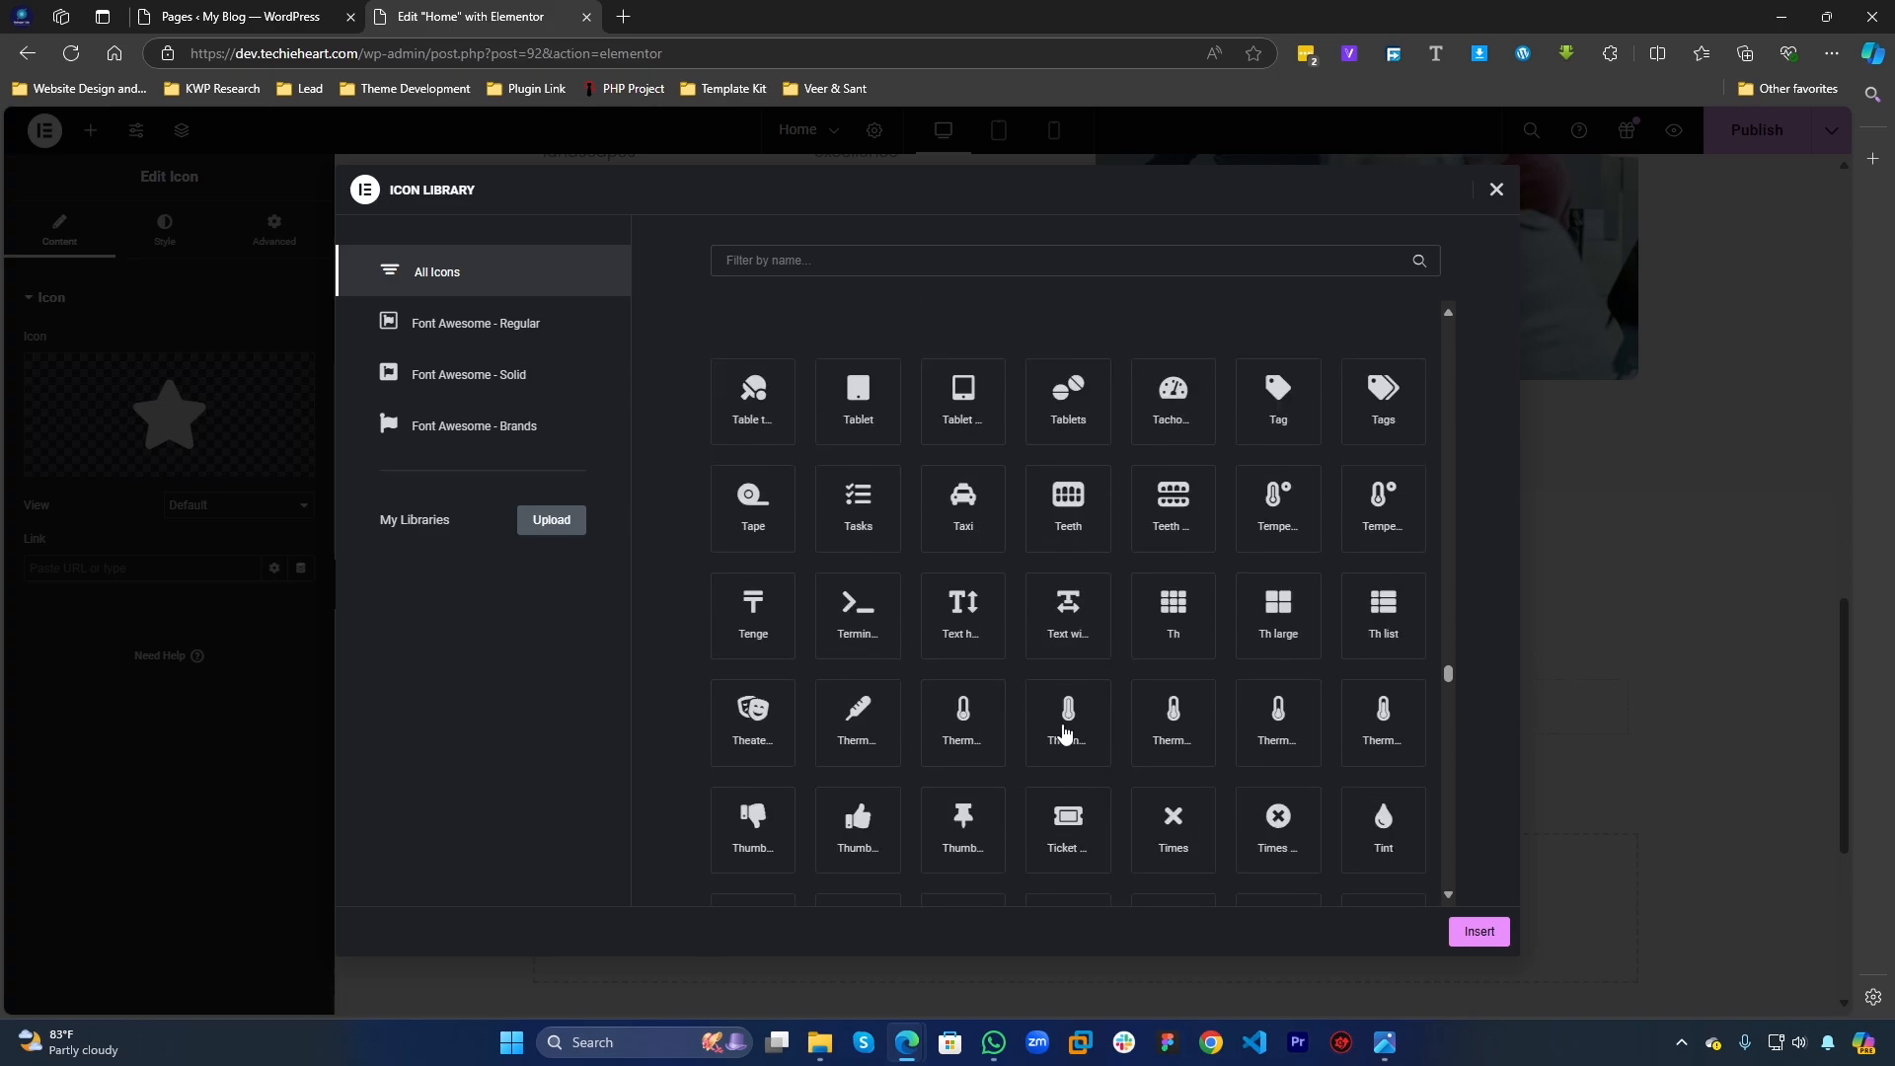
scroll(1064, 733, "up", 5)
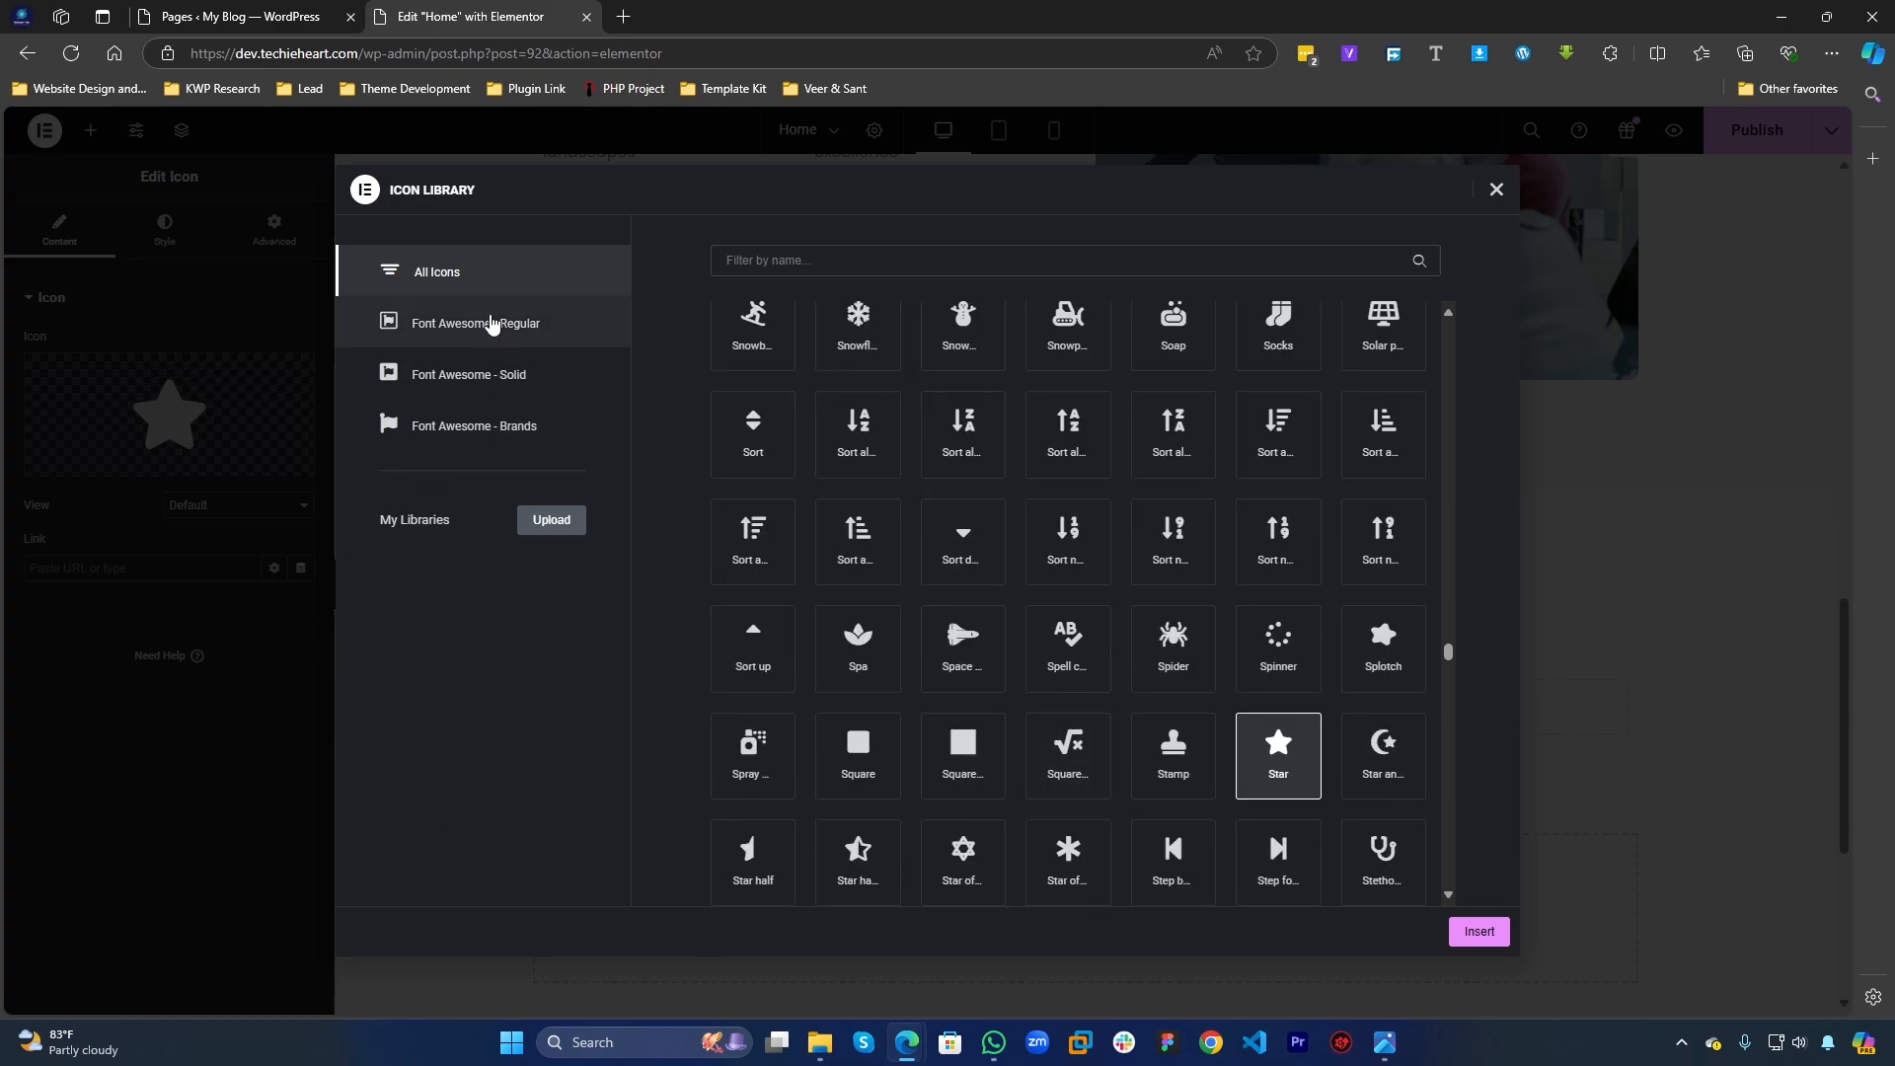
scroll(847, 770, "down", 4)
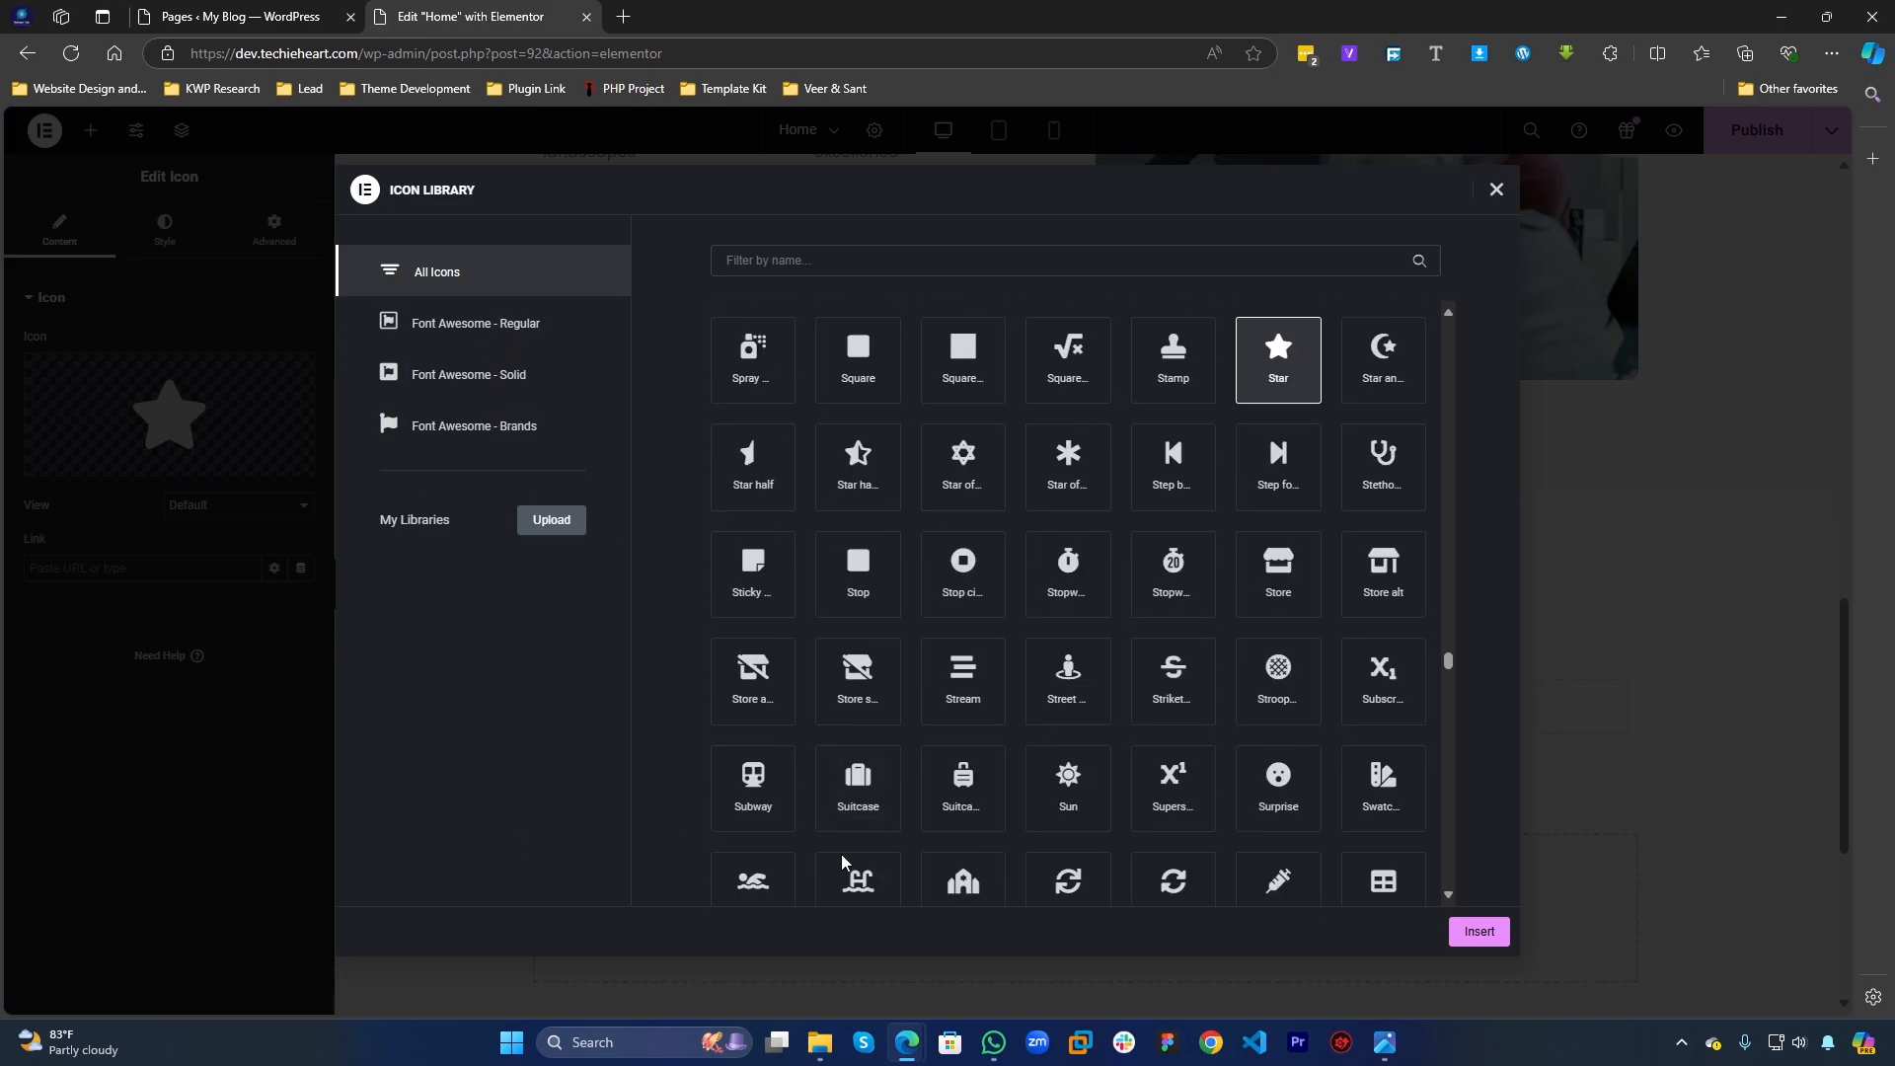
scroll(844, 863, "up", 10)
scroll(997, 652, "down", 9)
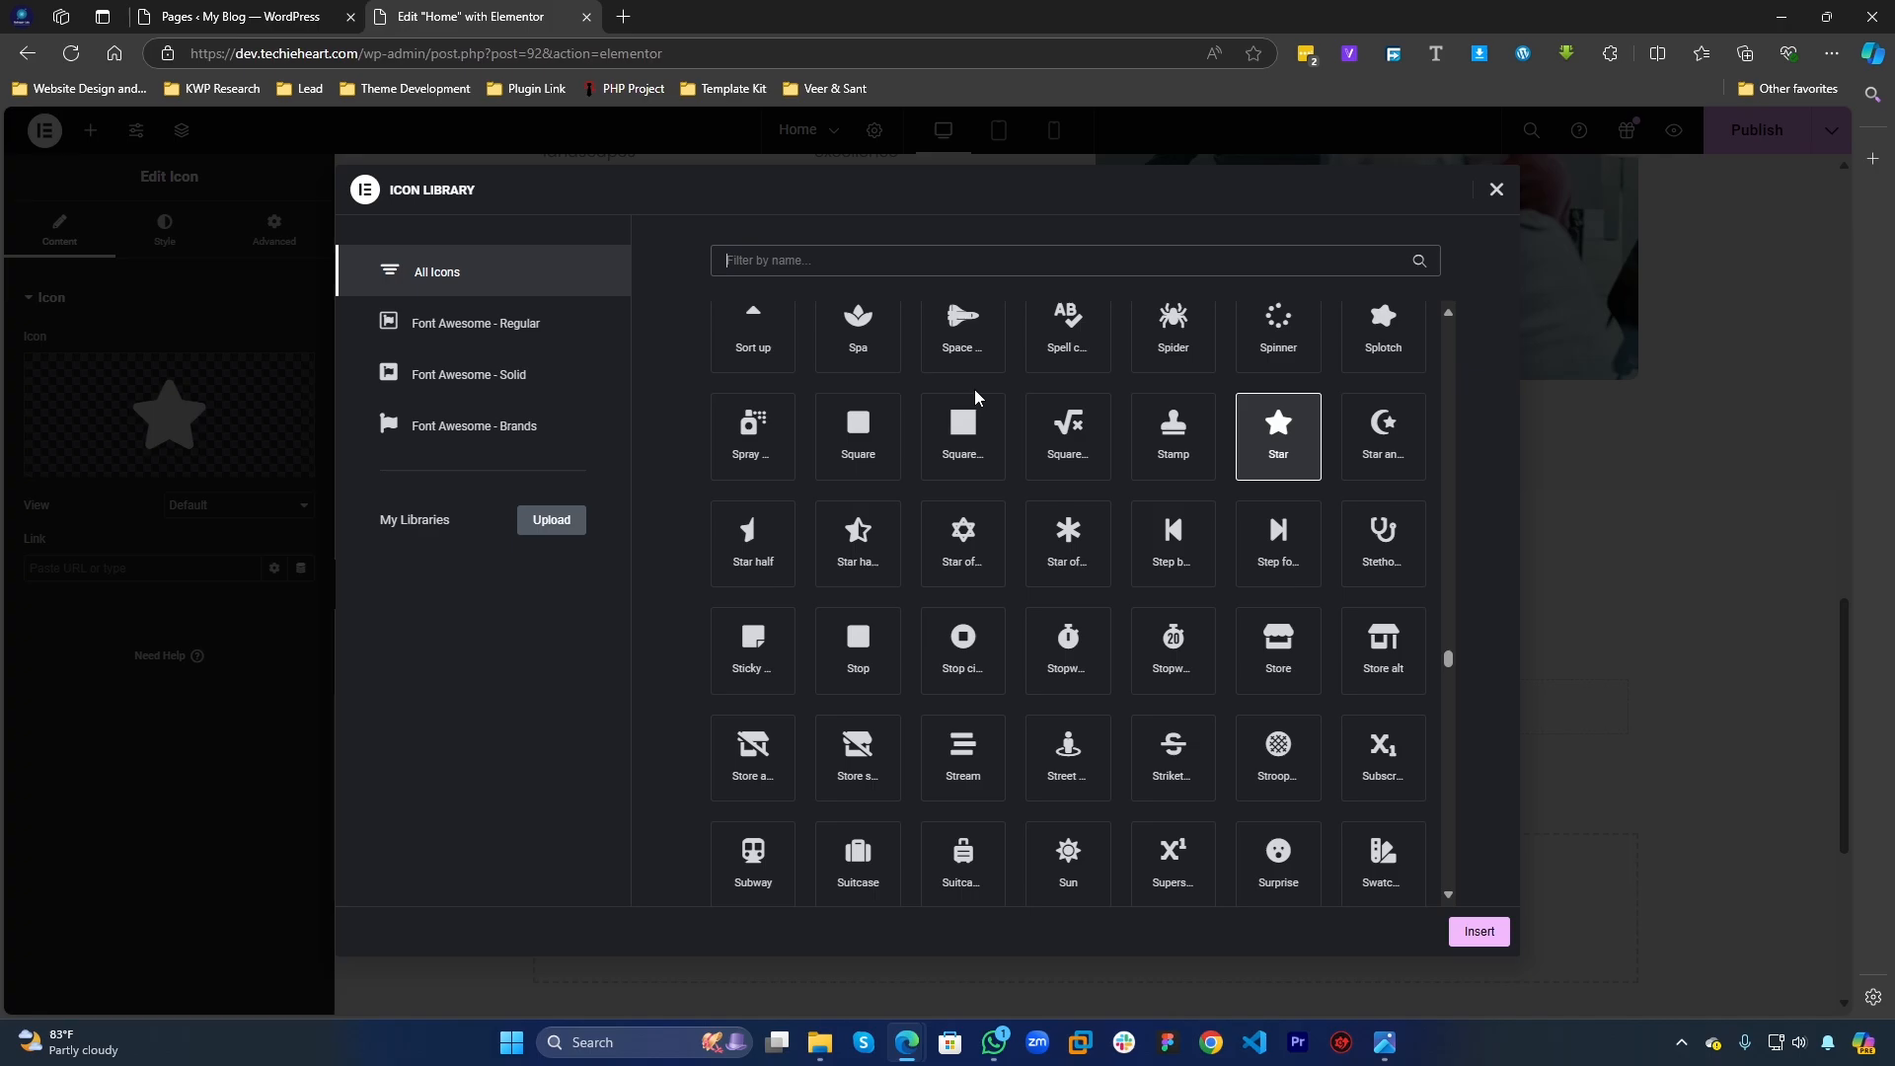
Step: Search the icon library for "gal" and "des", clearing the filter after each search
left_click(857, 265)
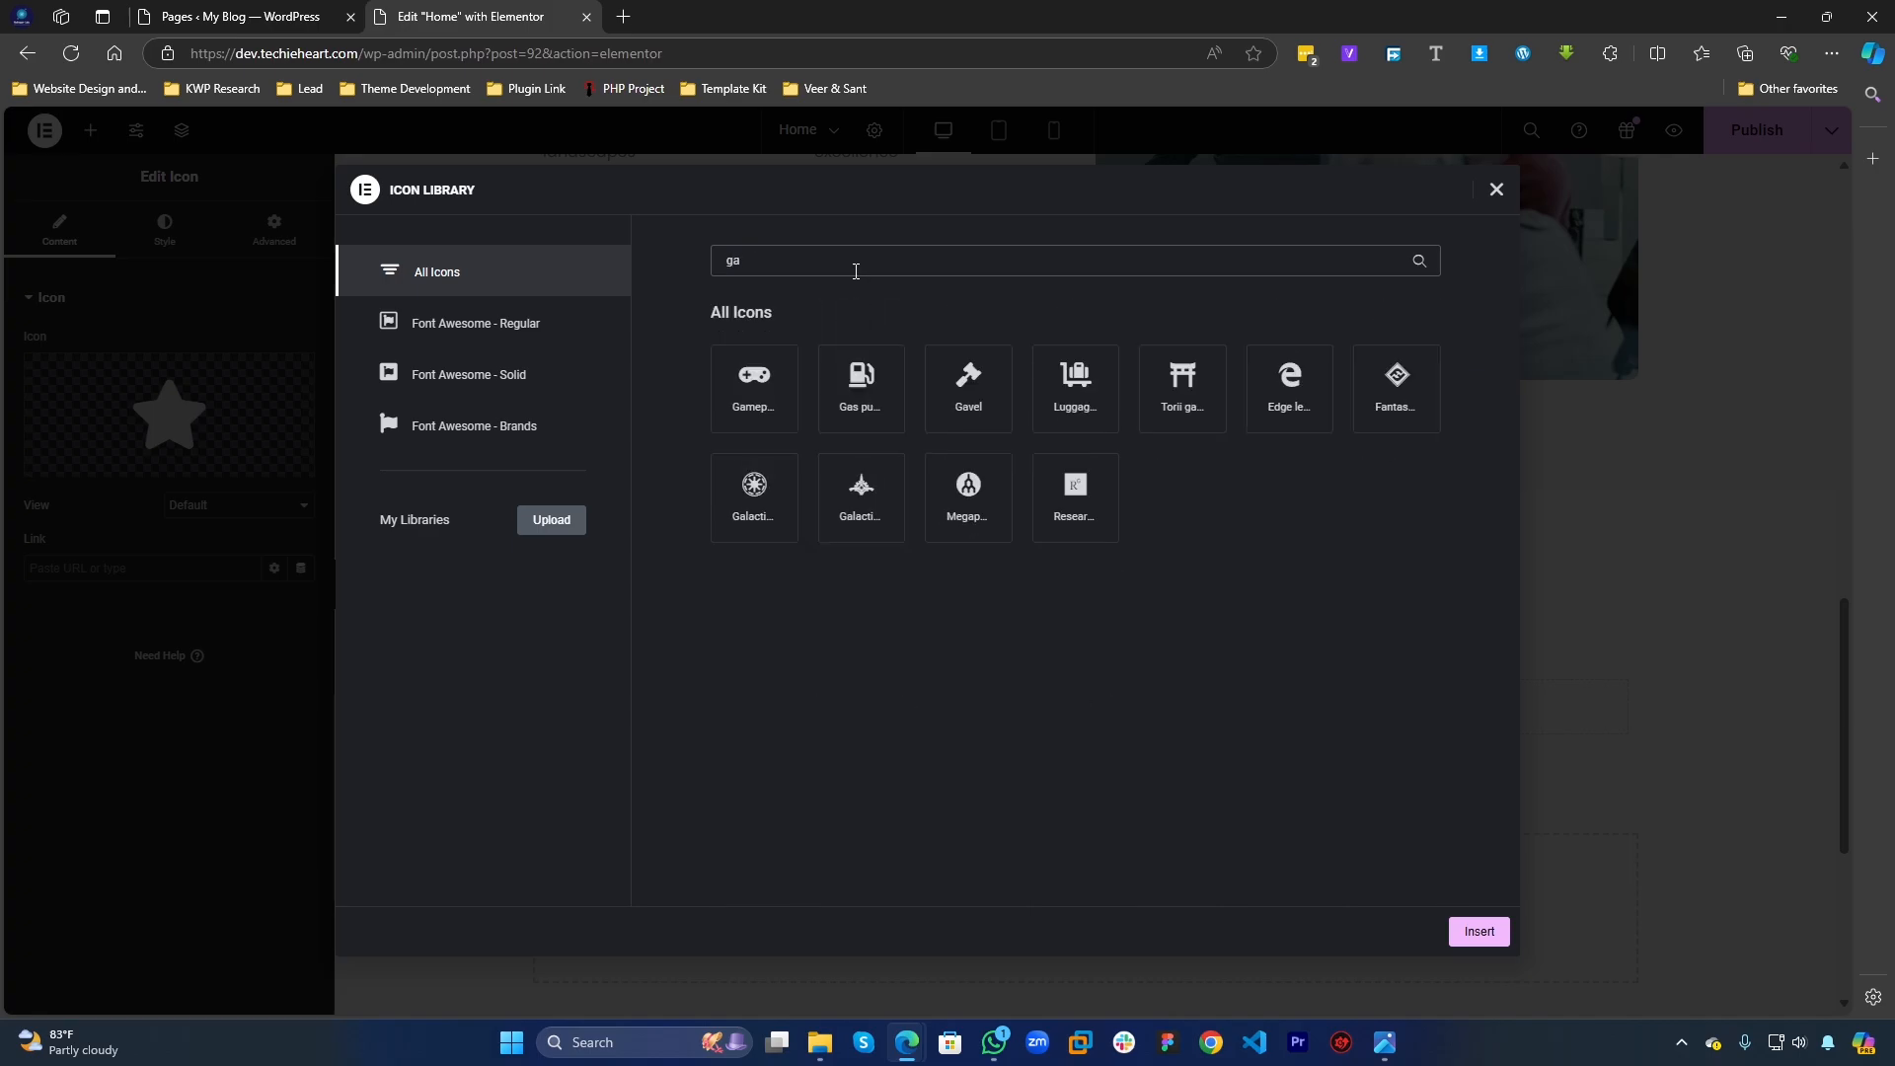
type("l")
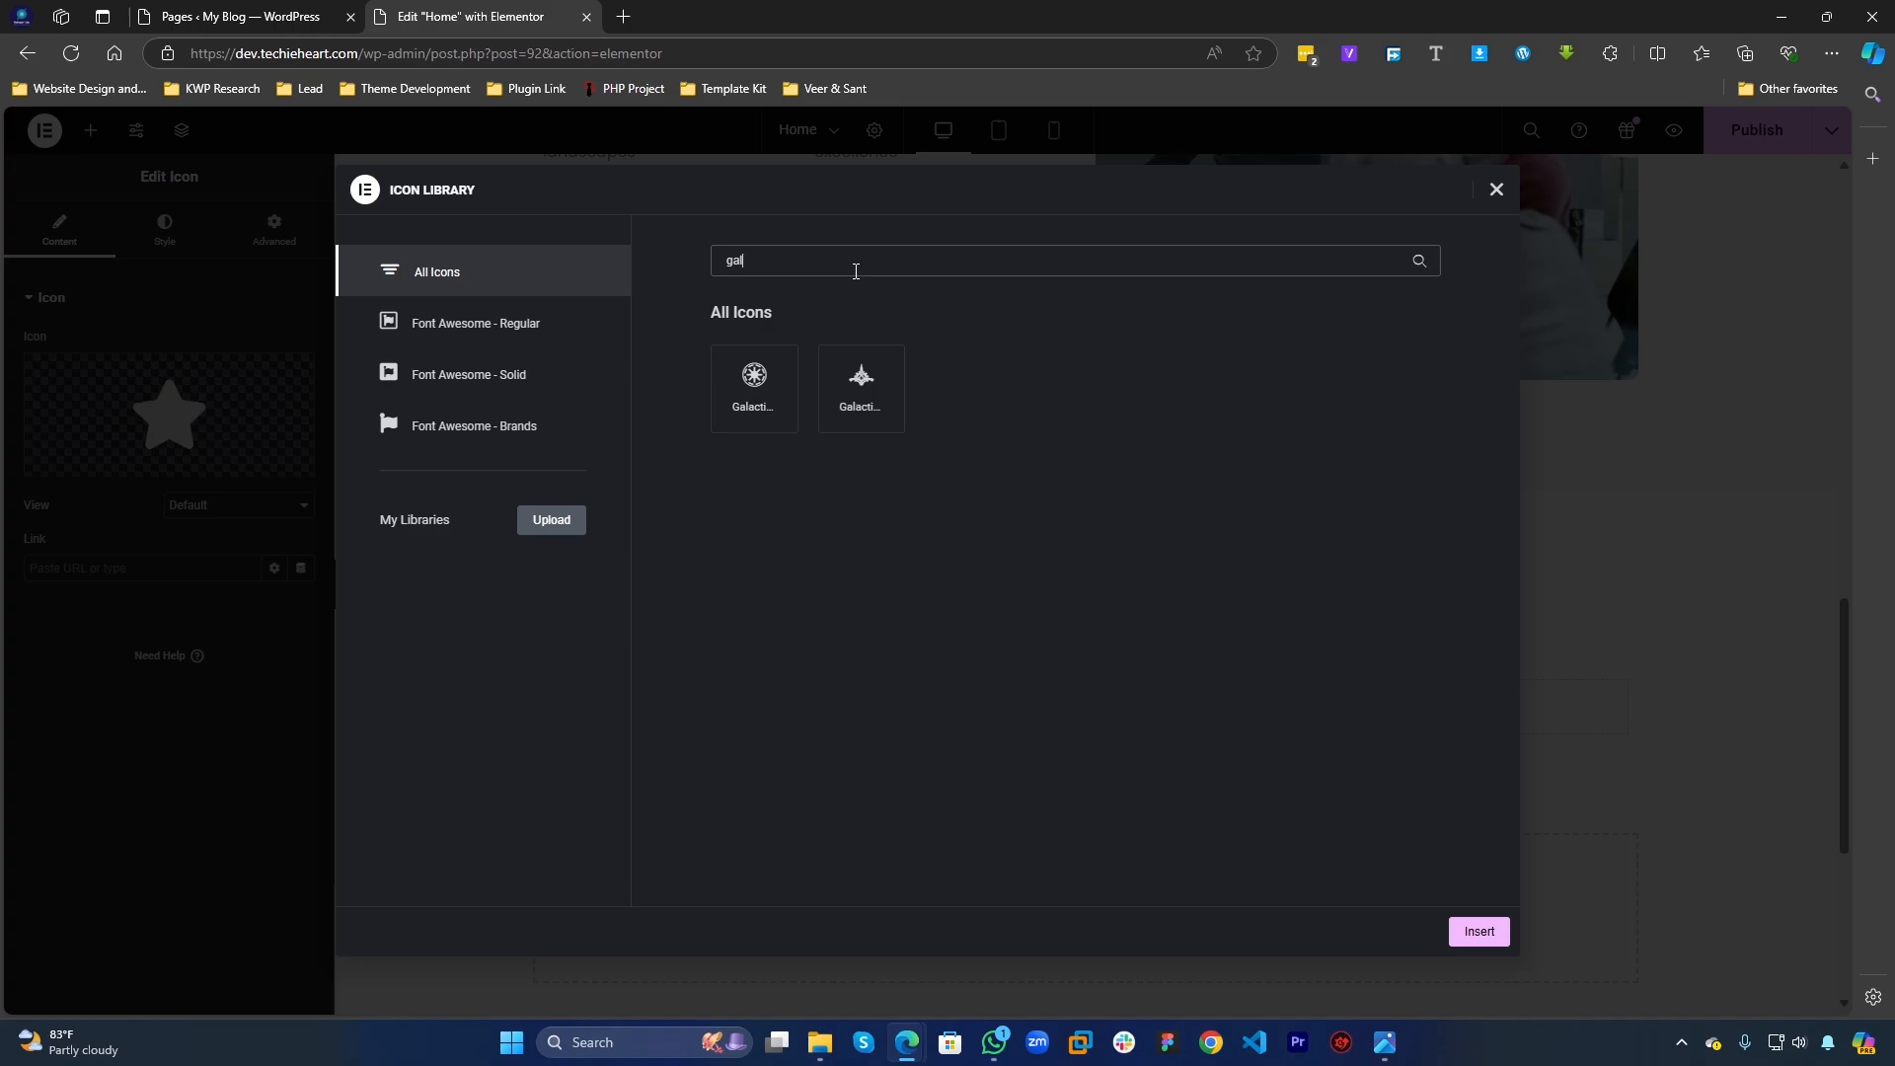
key("BackSpace")
key("BackSpace")
key("BackSpace")
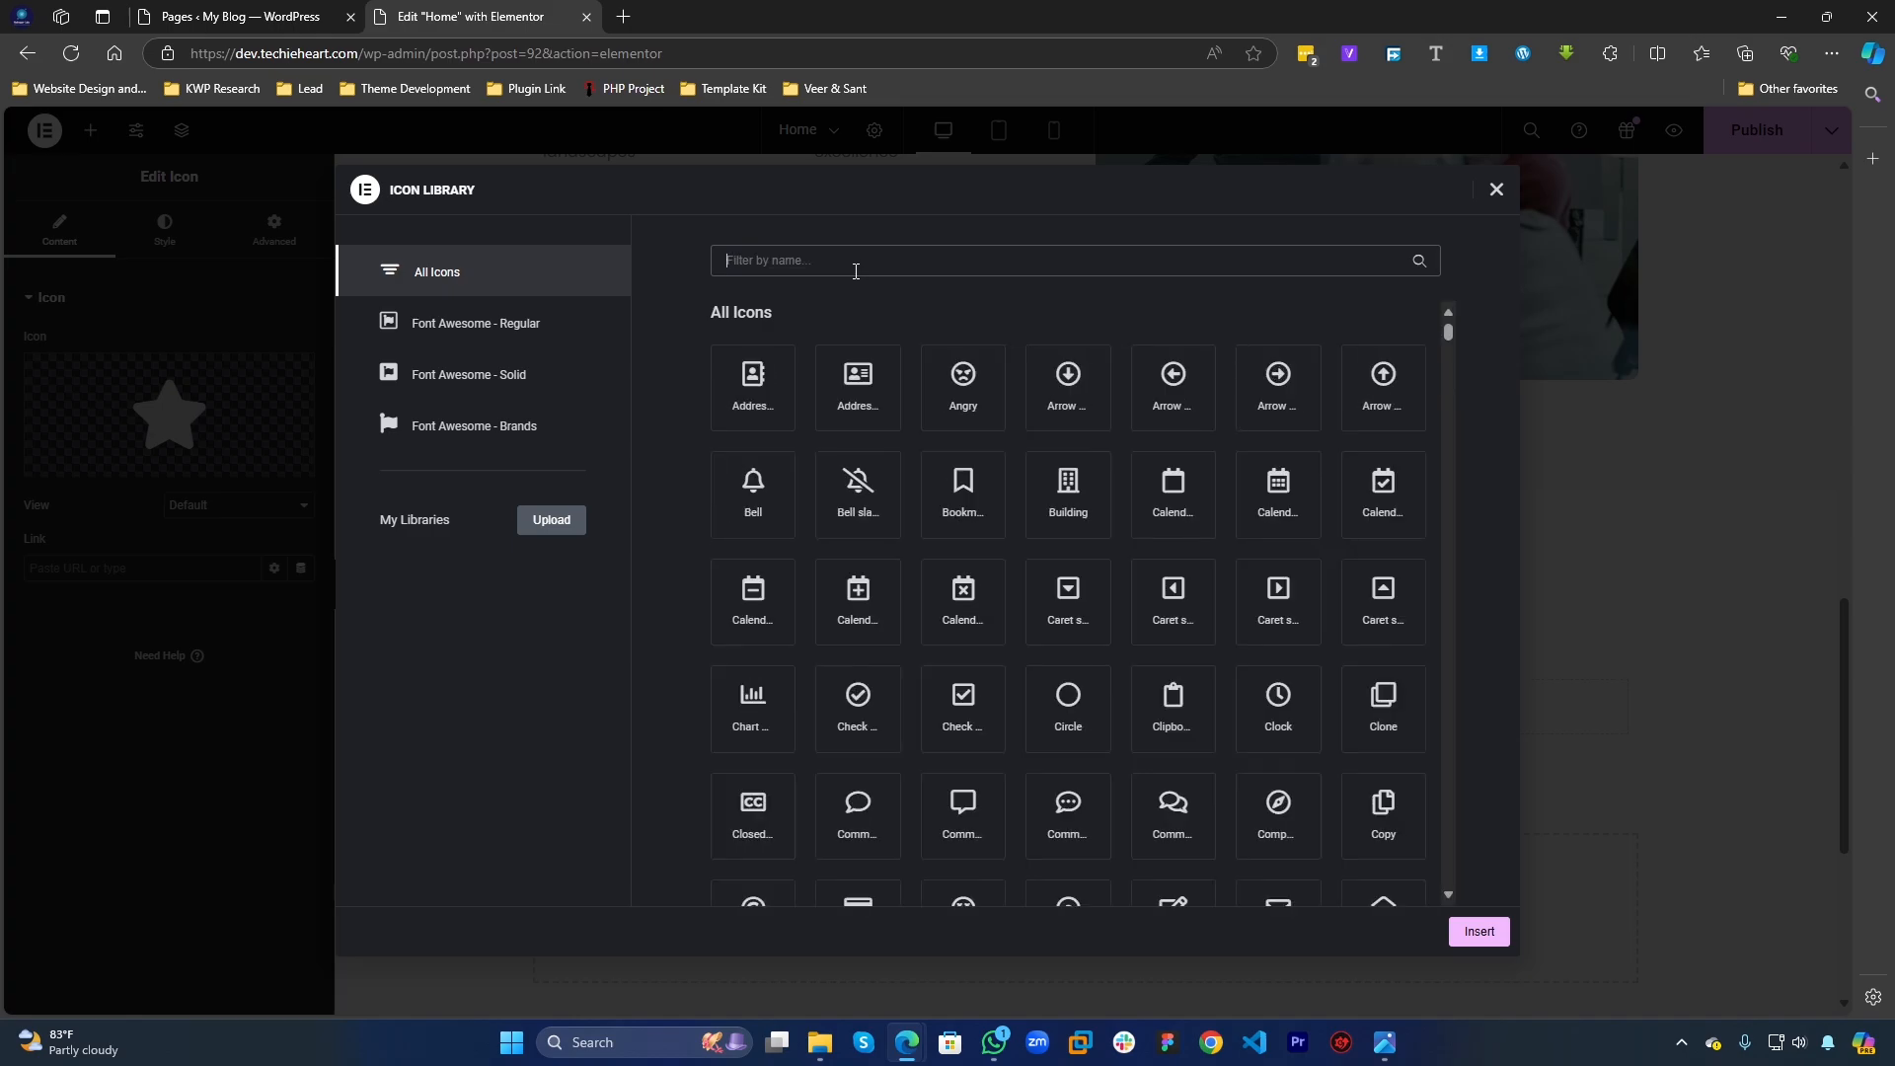
type("des")
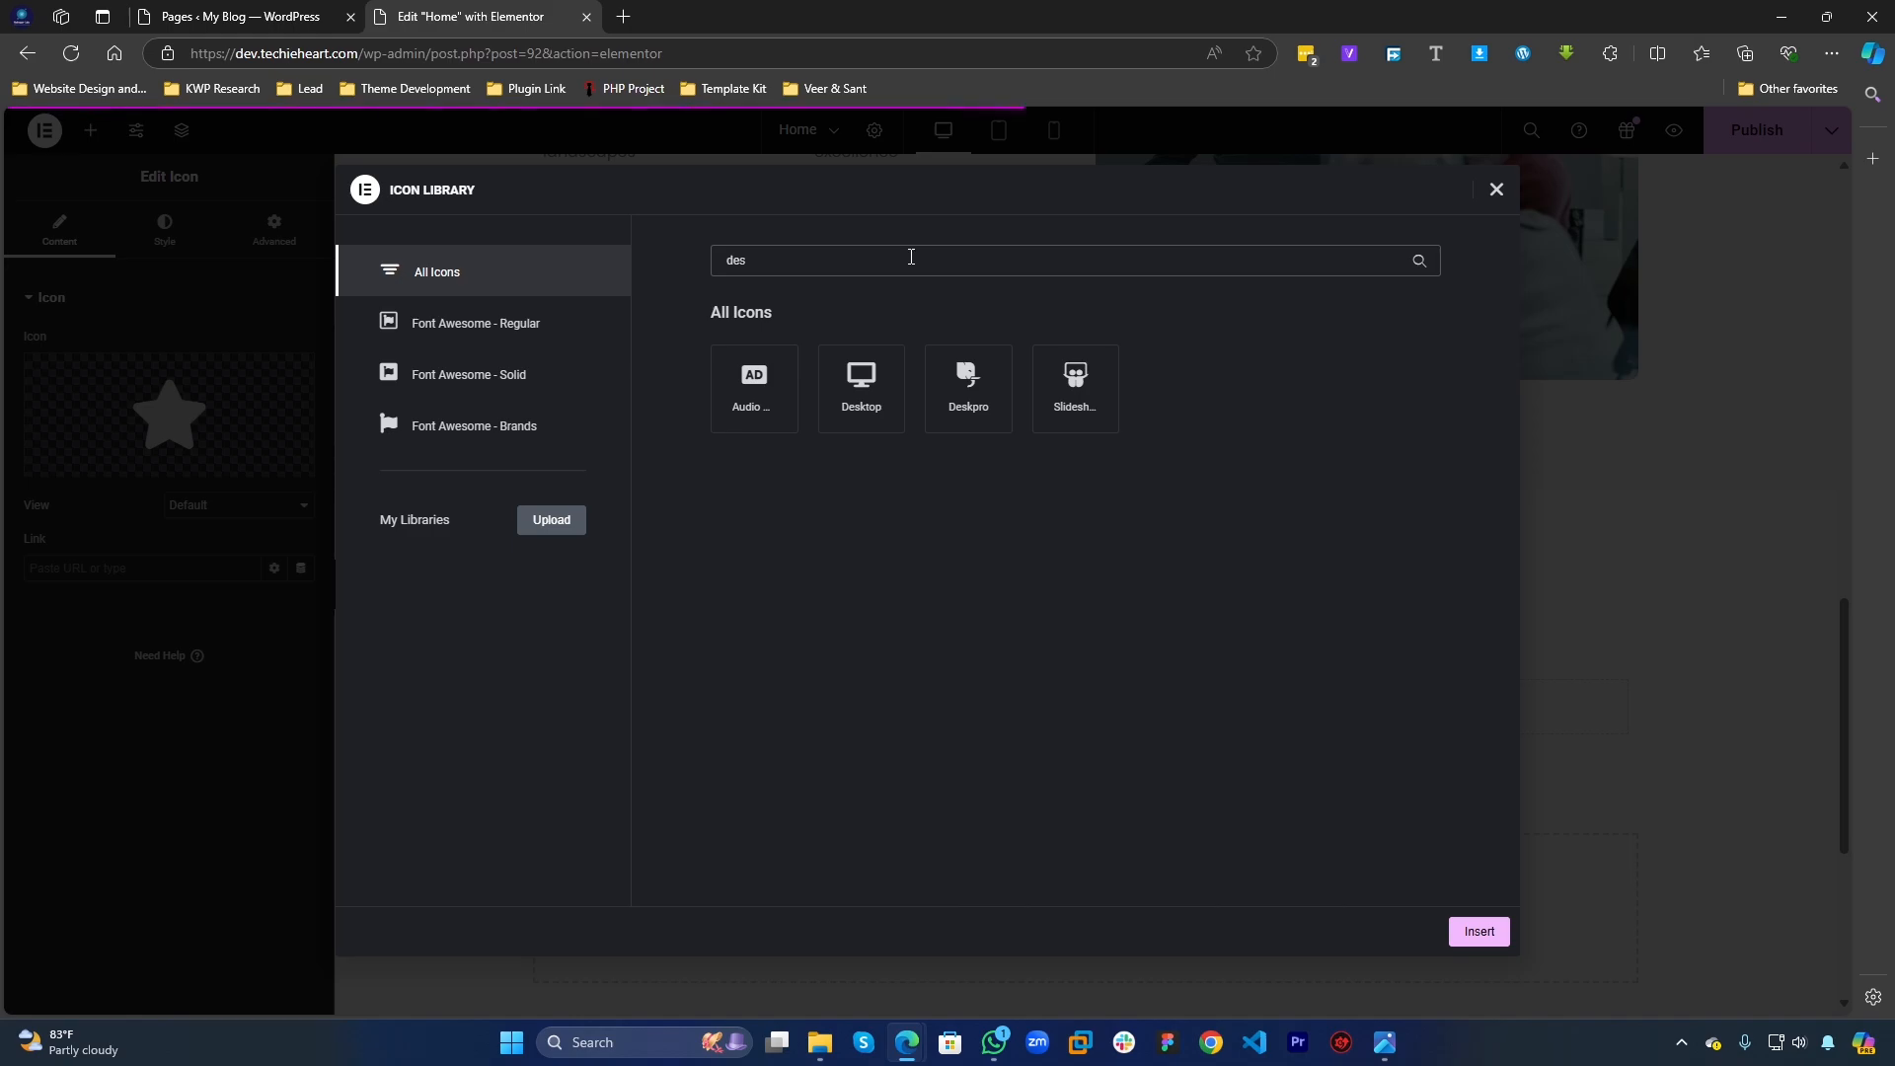
key("BackSpace")
key("BackSpace")
key("BackSpace")
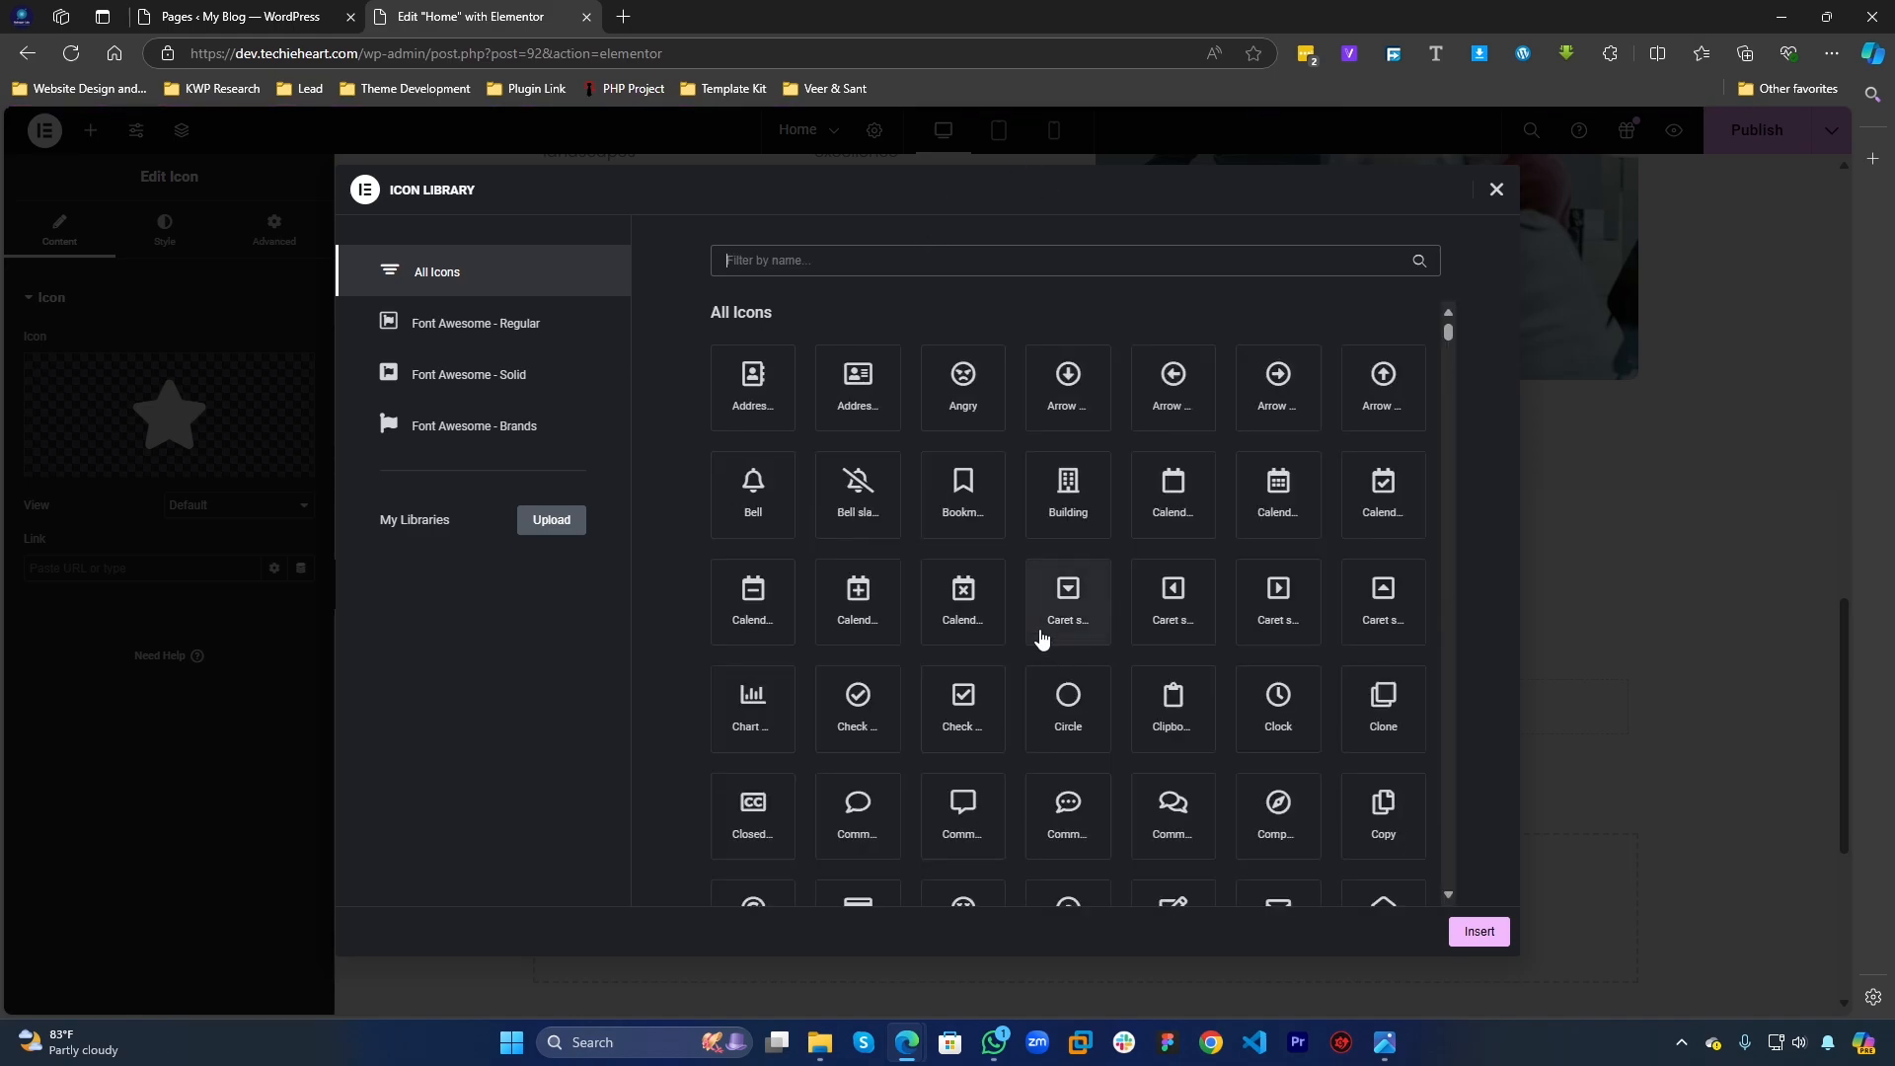
Step: Filter the icon library by "UI" and insert the Suitcase icon in the first column
scroll(1041, 628, "down", 3)
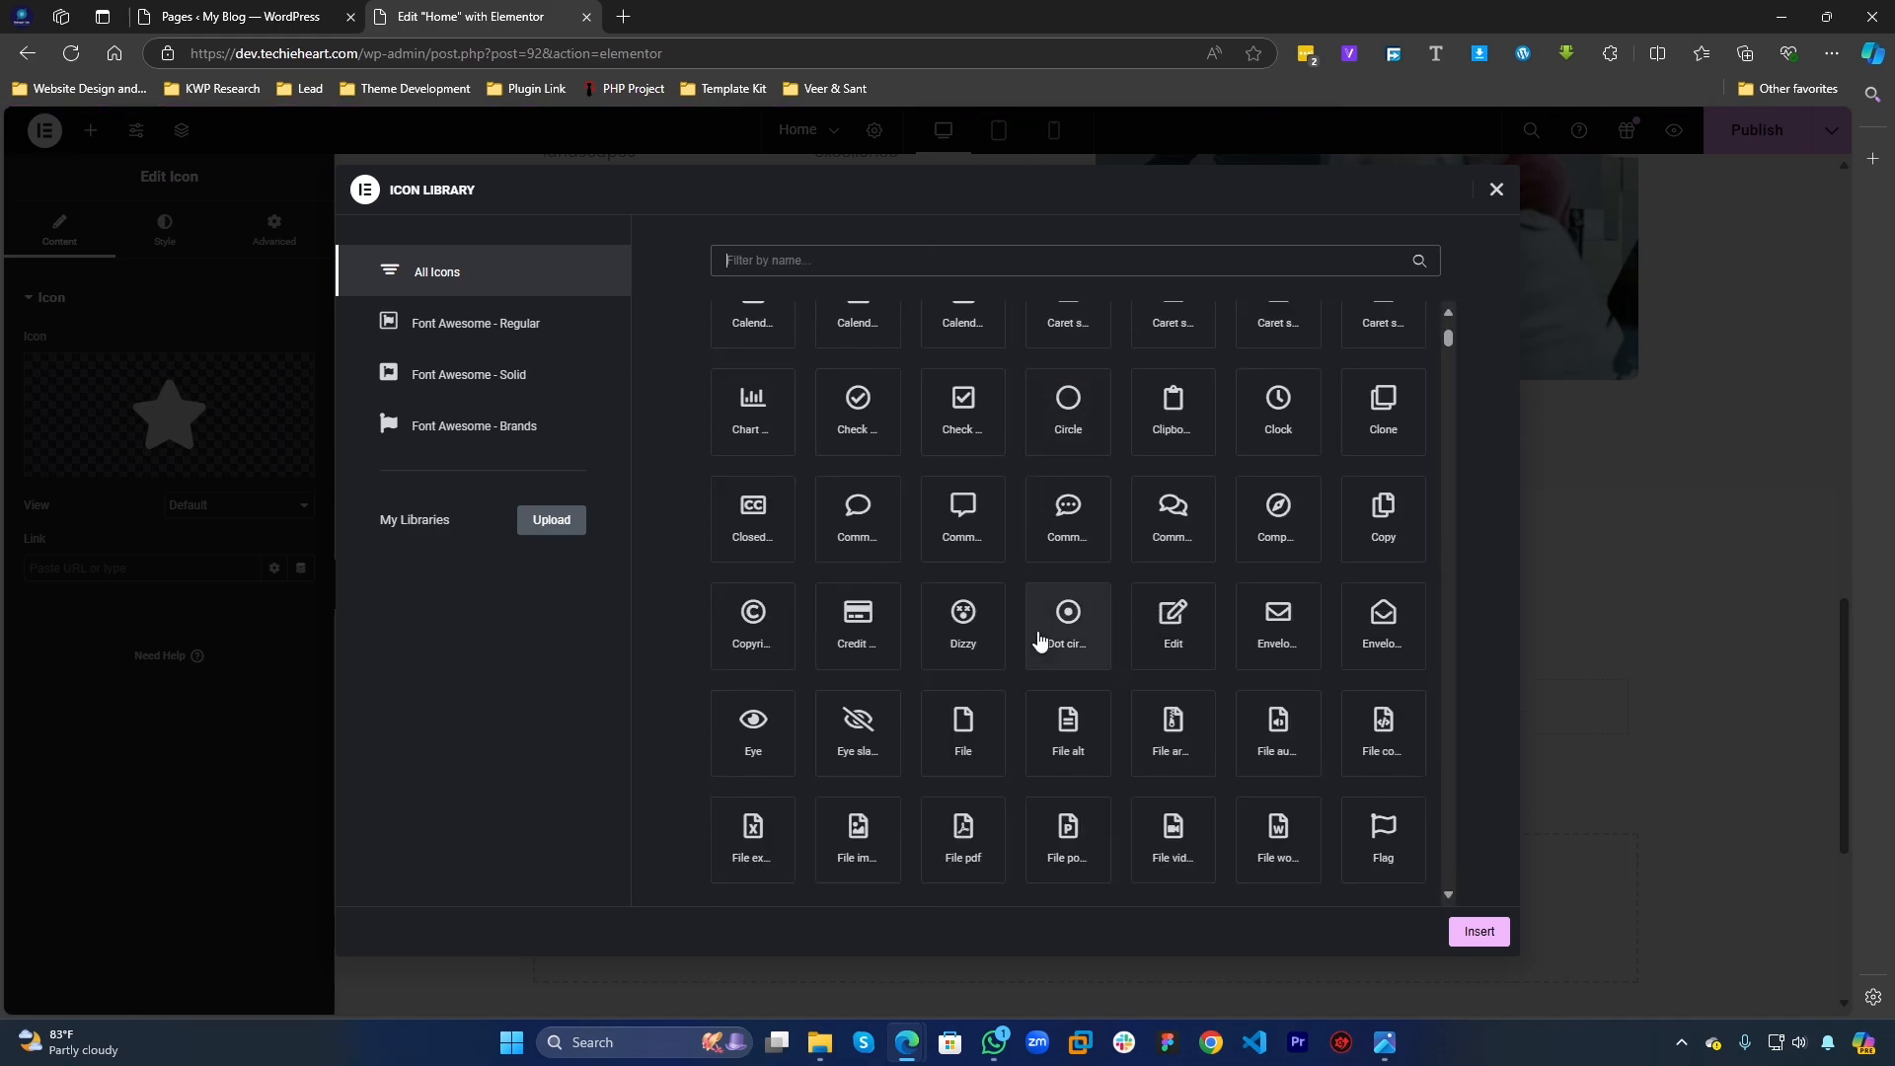
scroll(1109, 645, "down", 3)
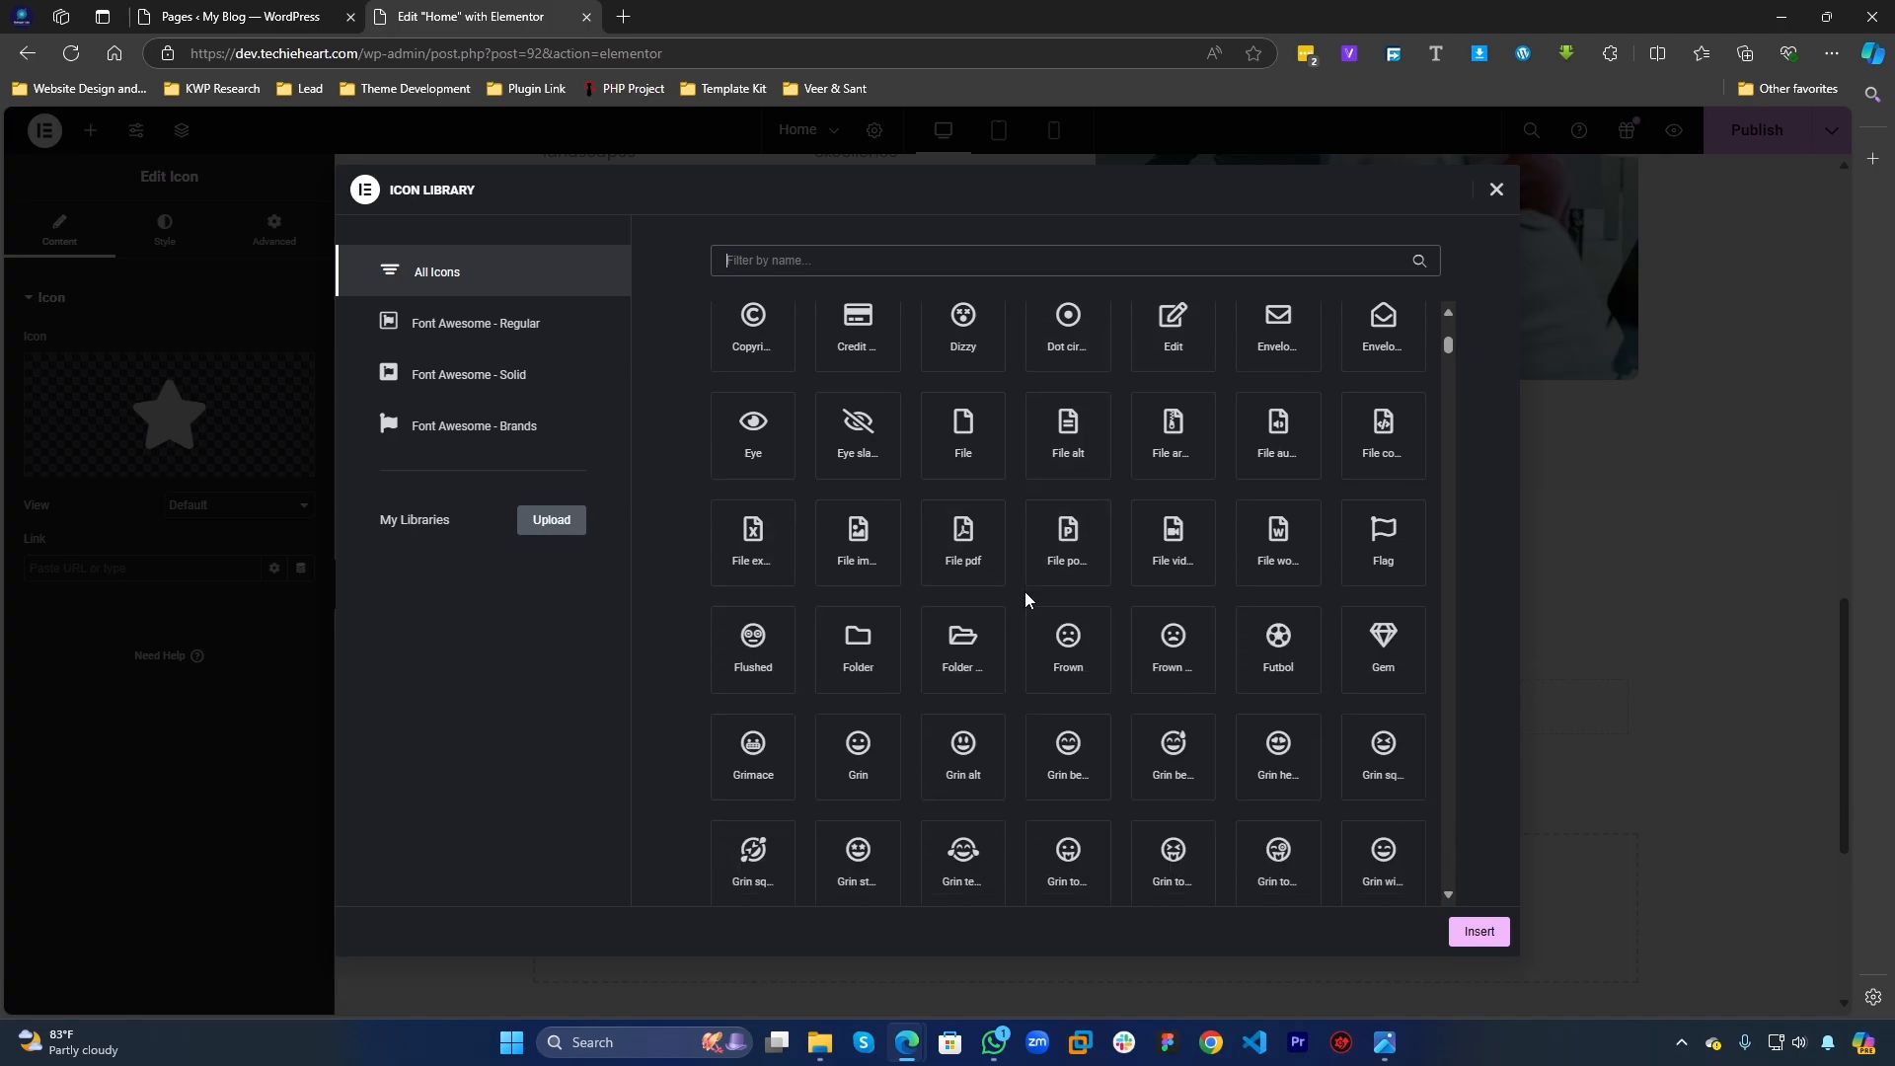
scroll(1064, 632, "down", 6)
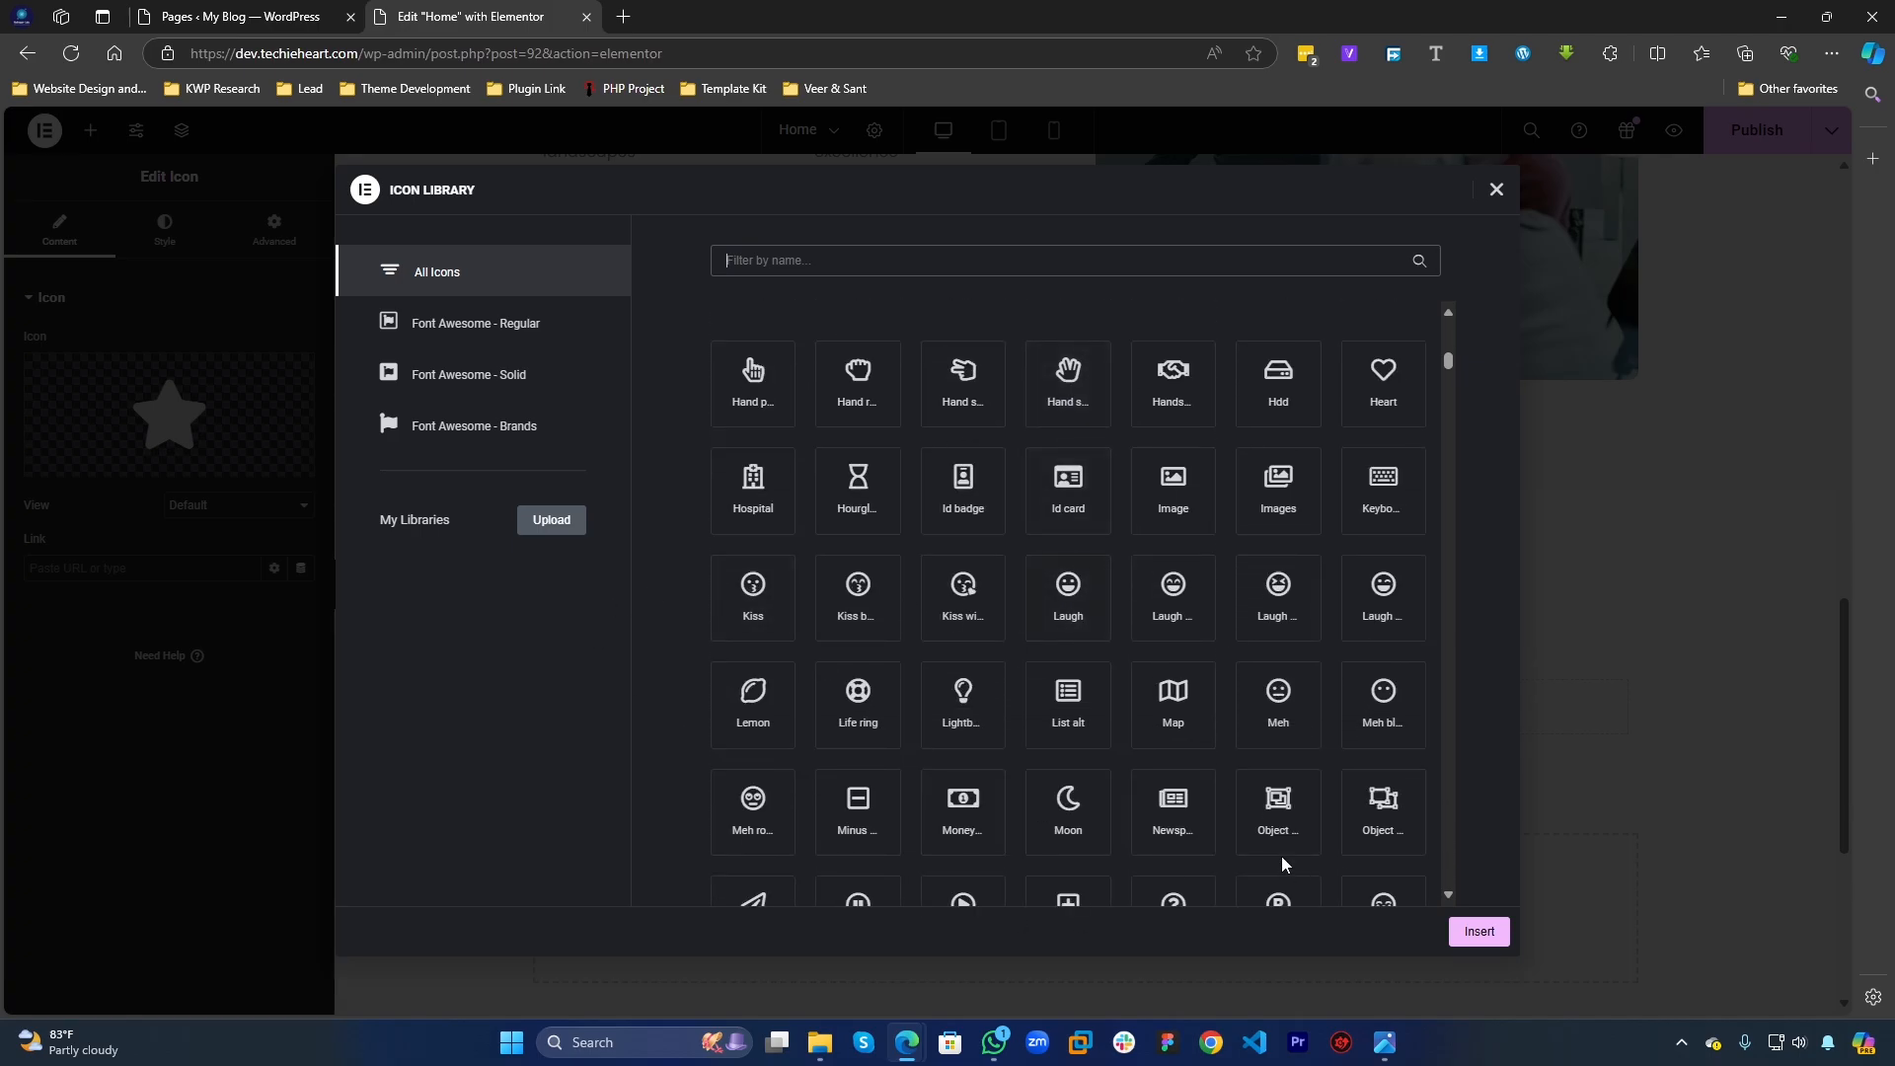
scroll(910, 754, "down", 1)
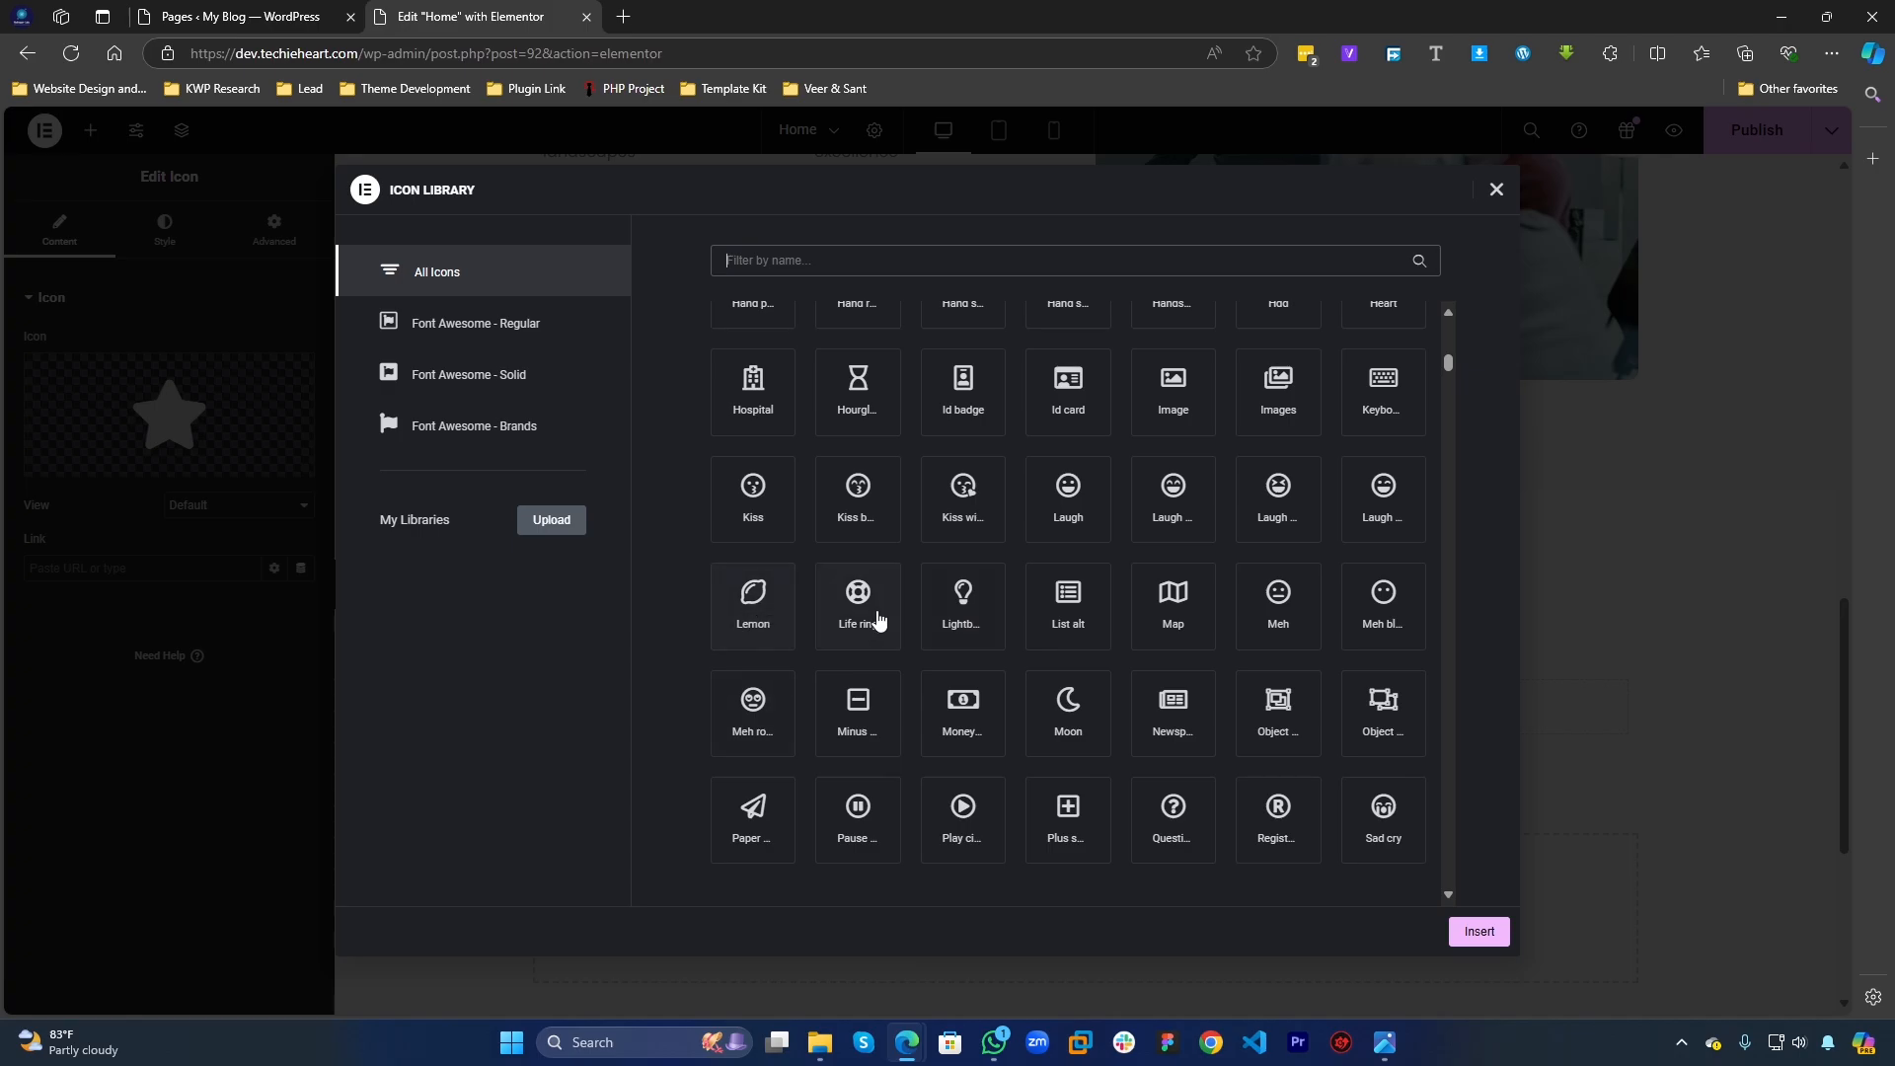
scroll(856, 624, "up", 2)
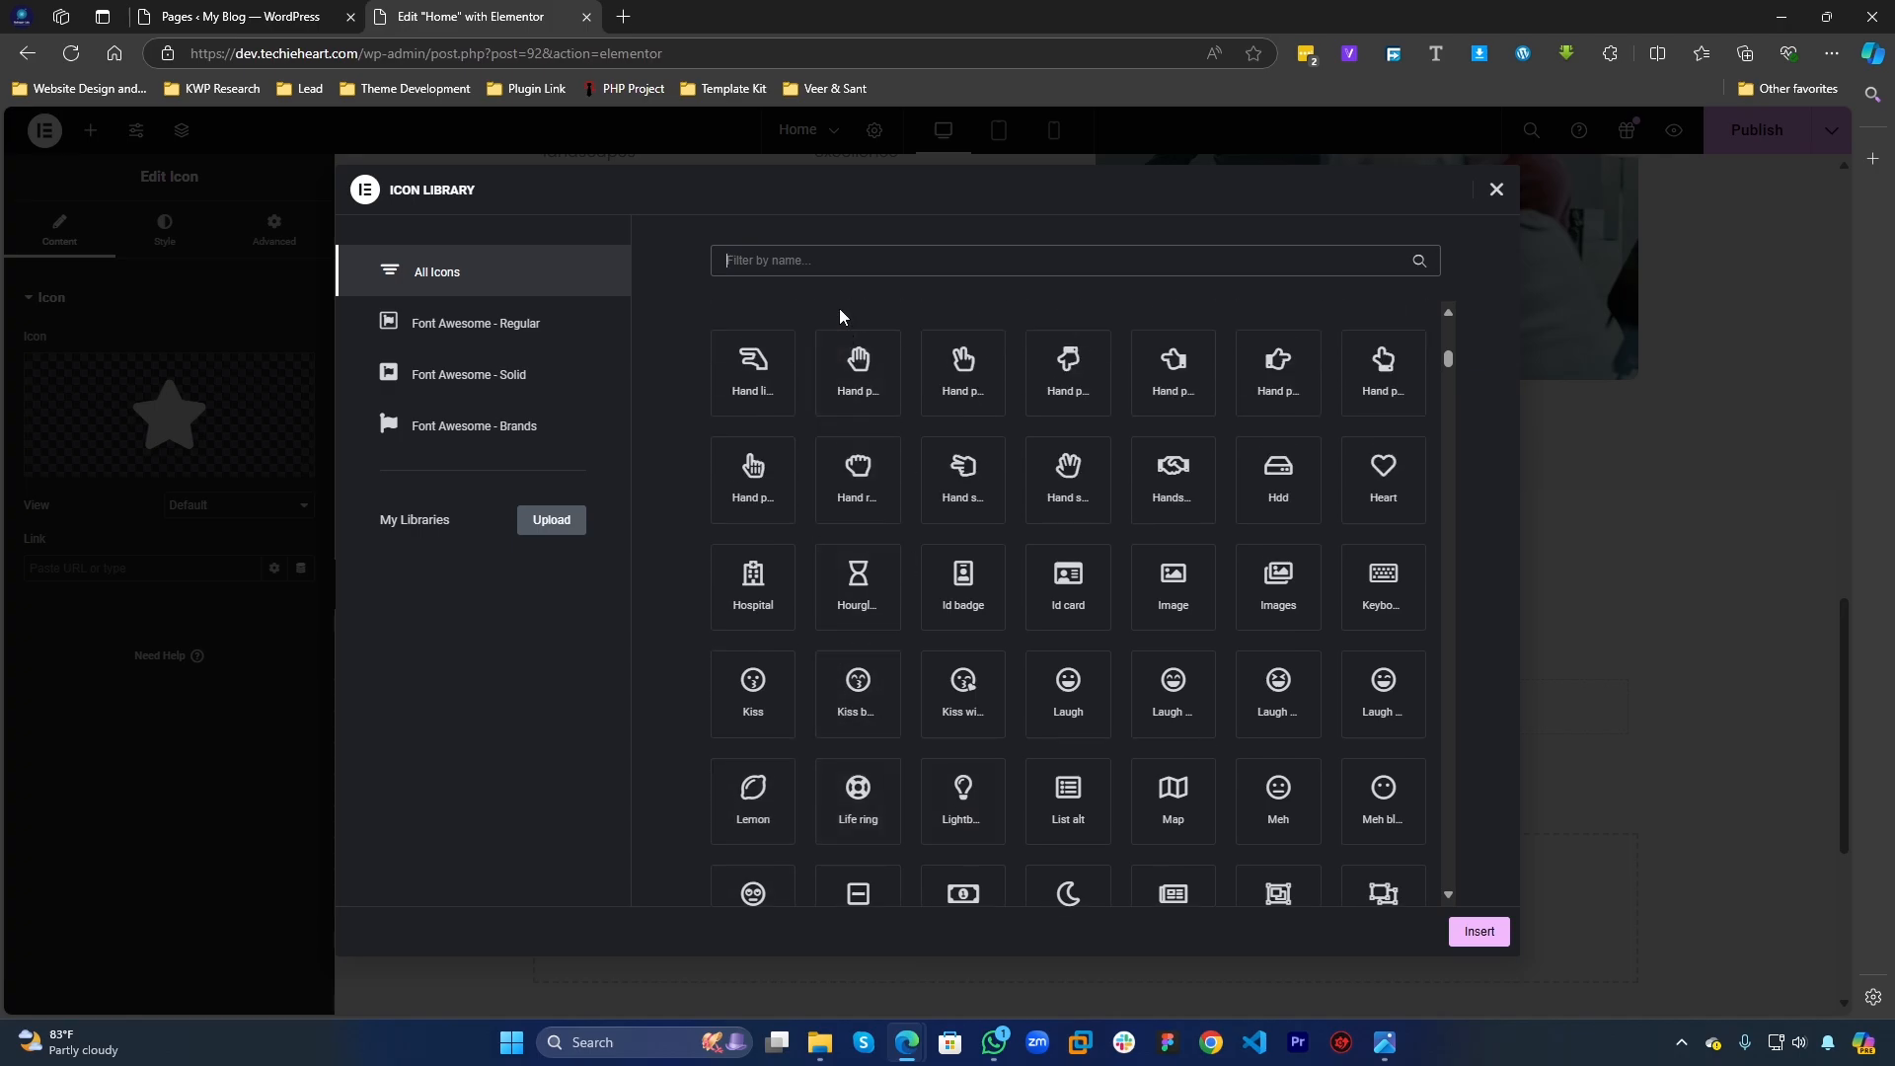
type("UI")
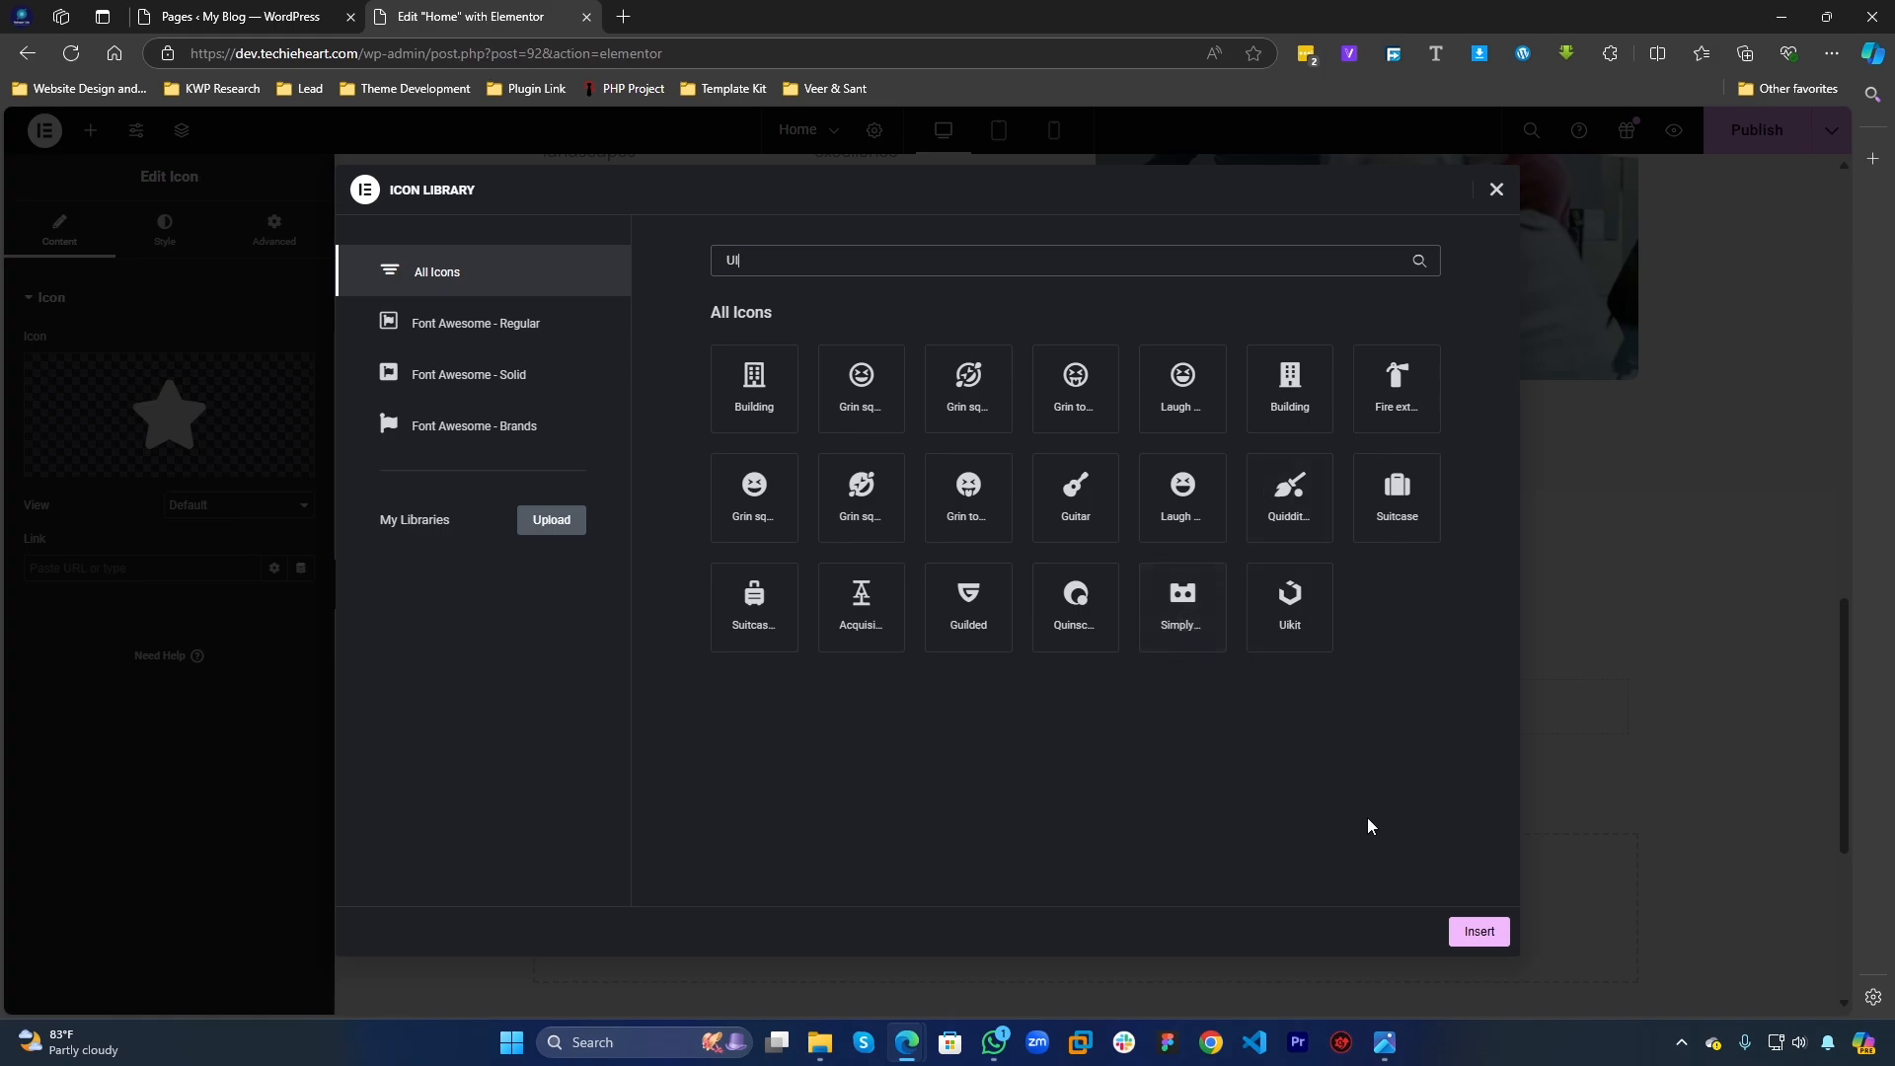
left_click(1414, 518)
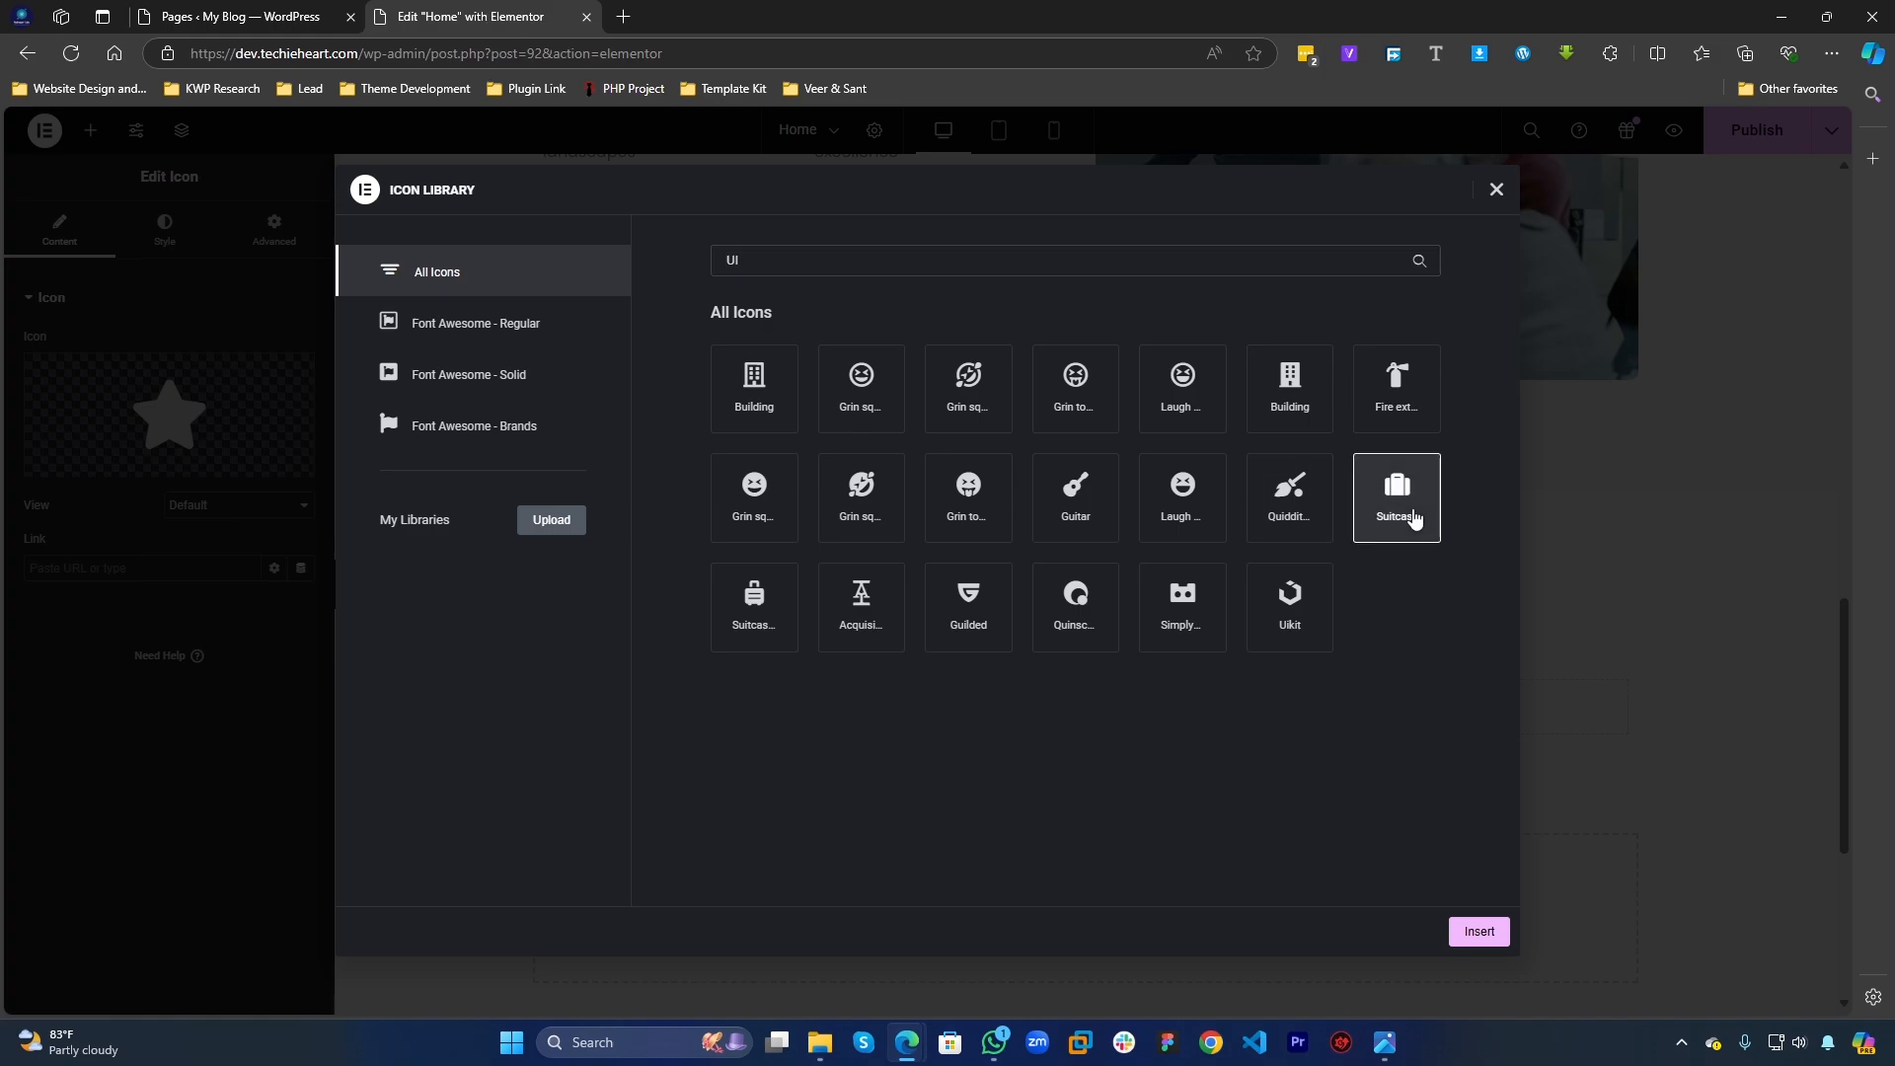
left_click(1473, 933)
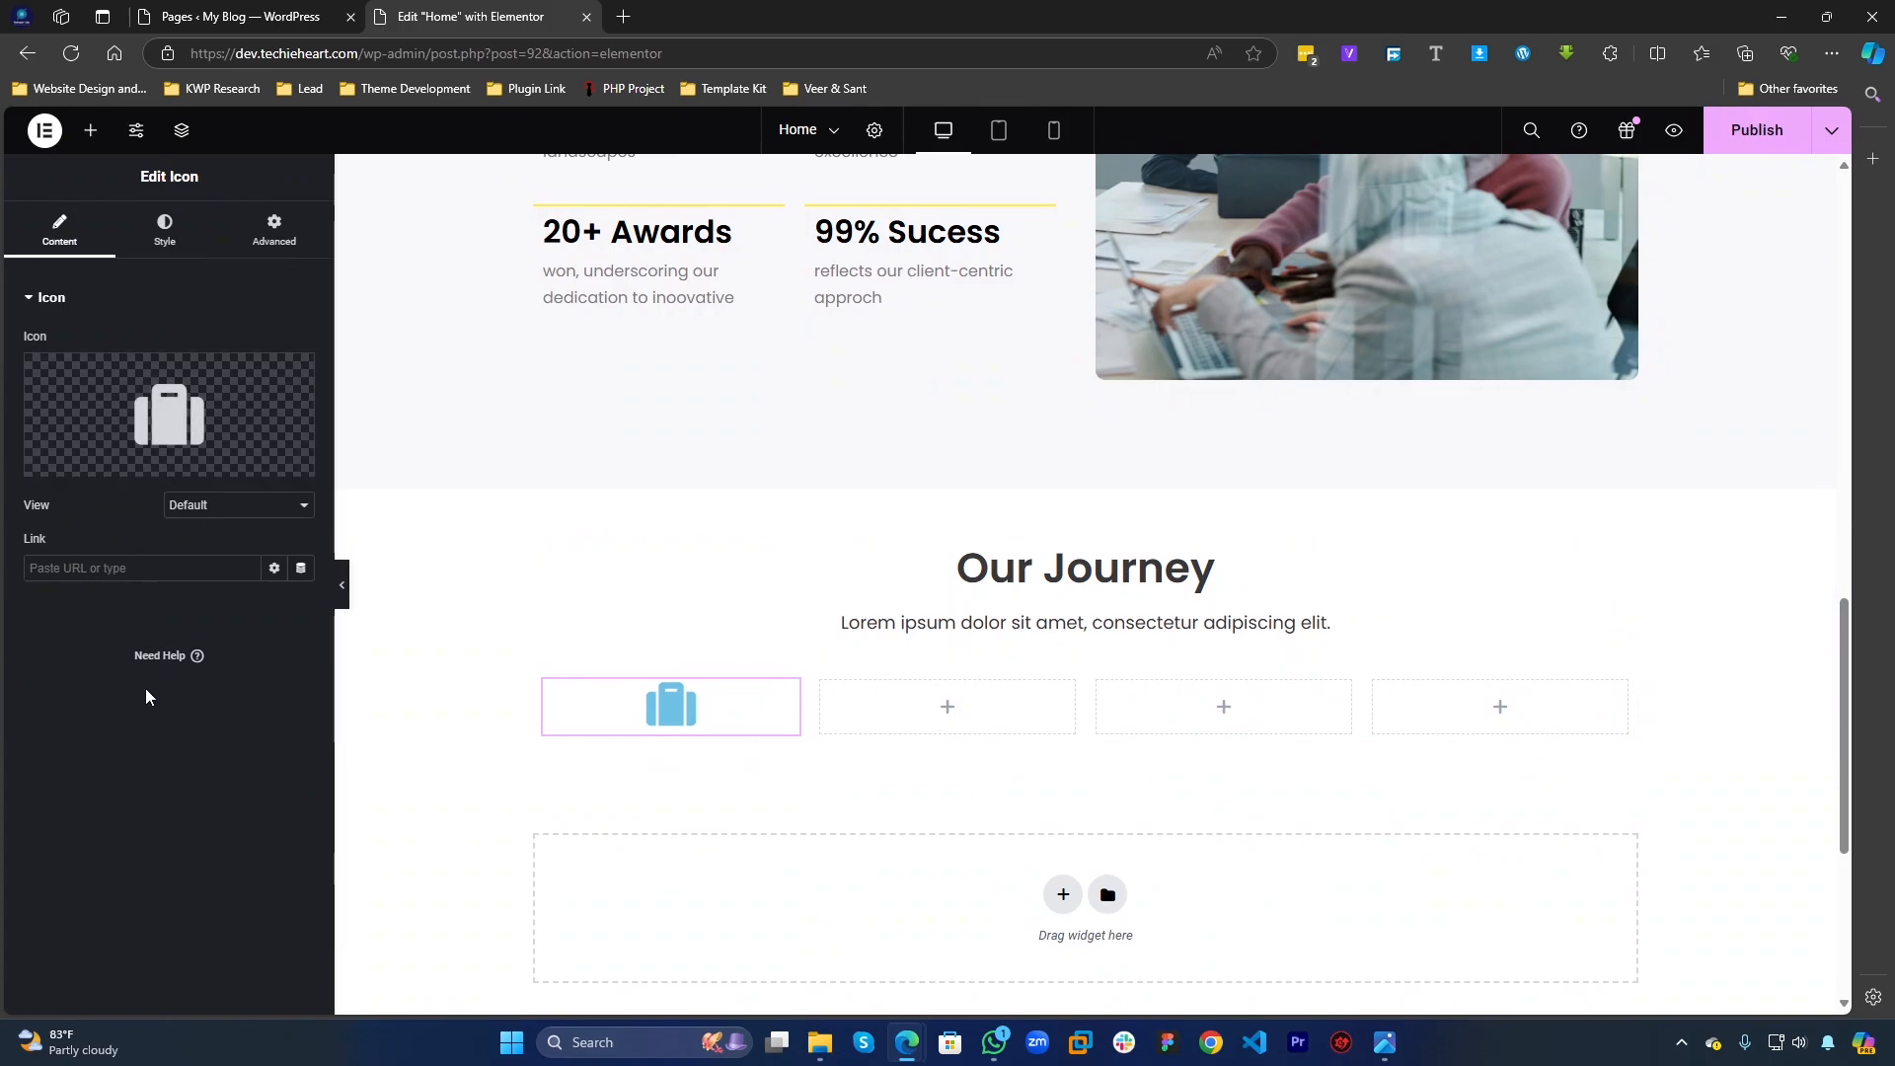
Step: Set the suitcase icon's view to Stacked with a Circle shape
left_click(98, 563)
left_click(249, 518)
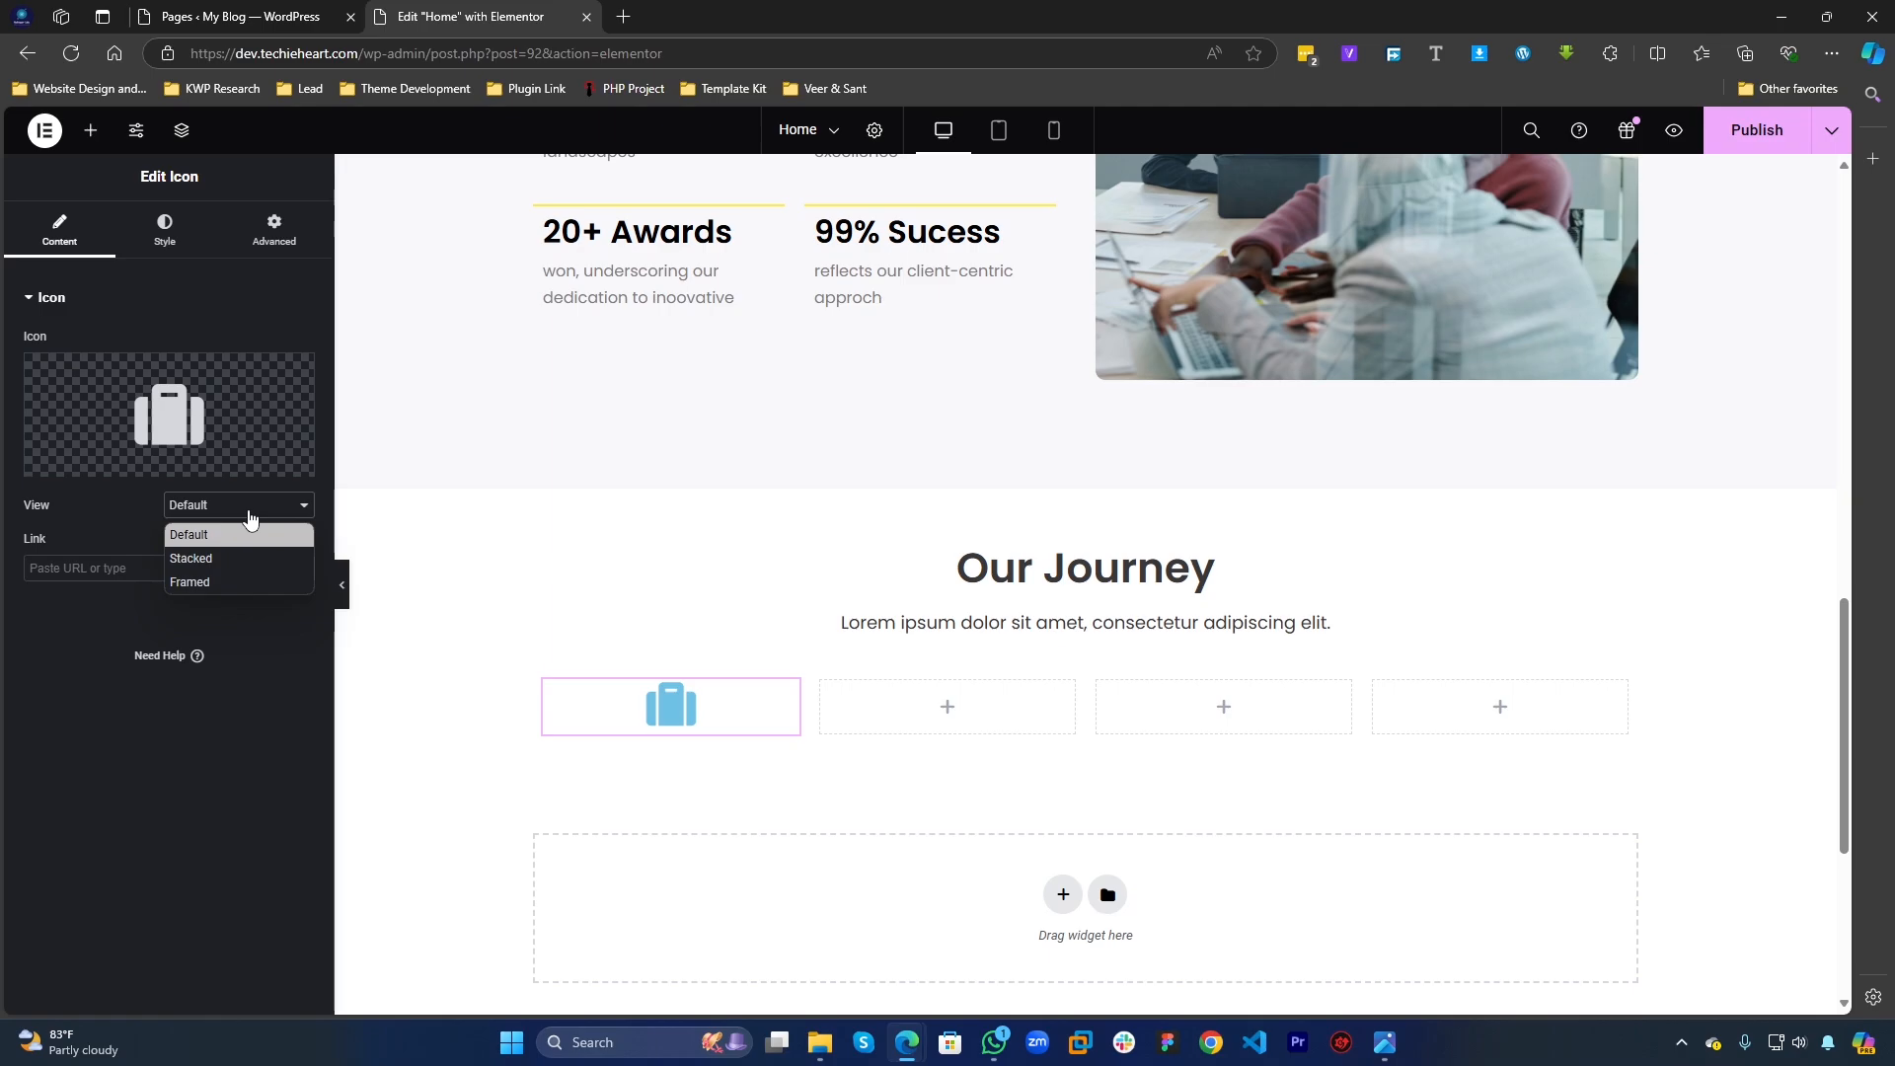
left_click(215, 558)
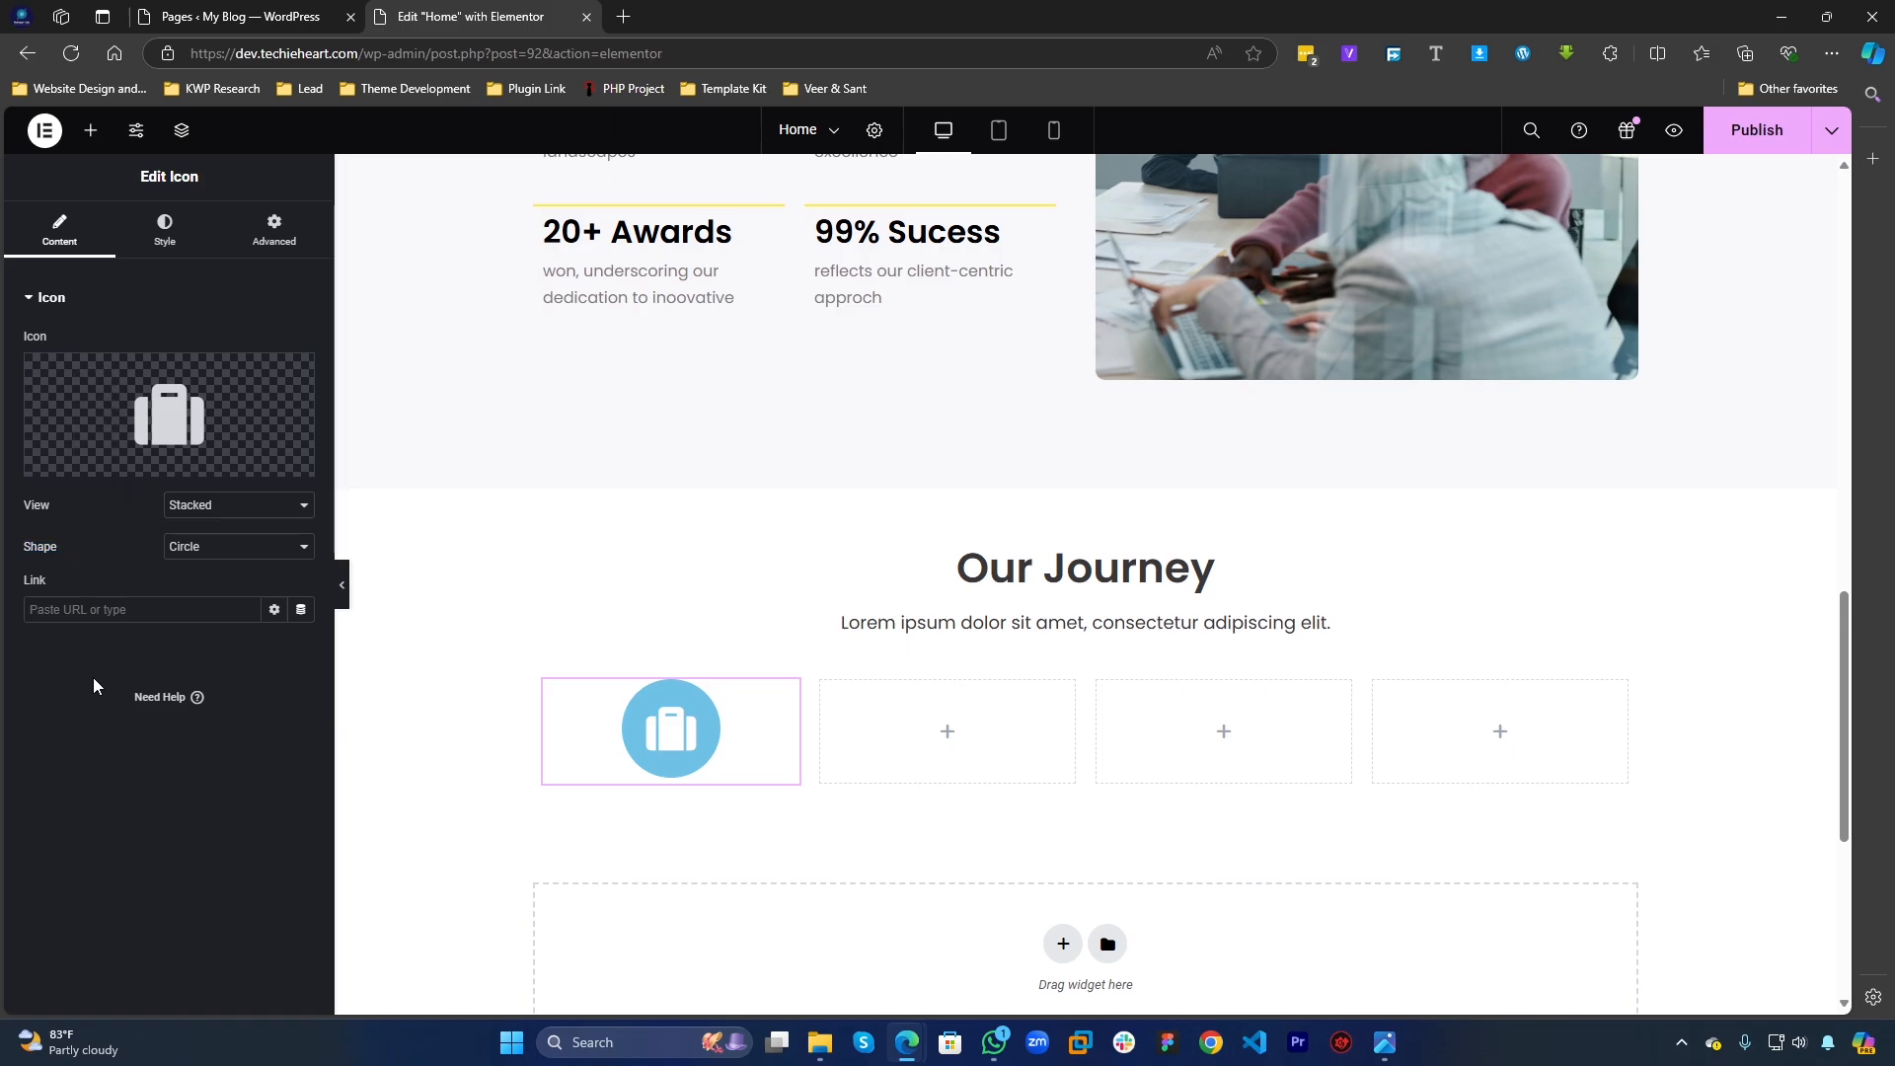
left_click(217, 564)
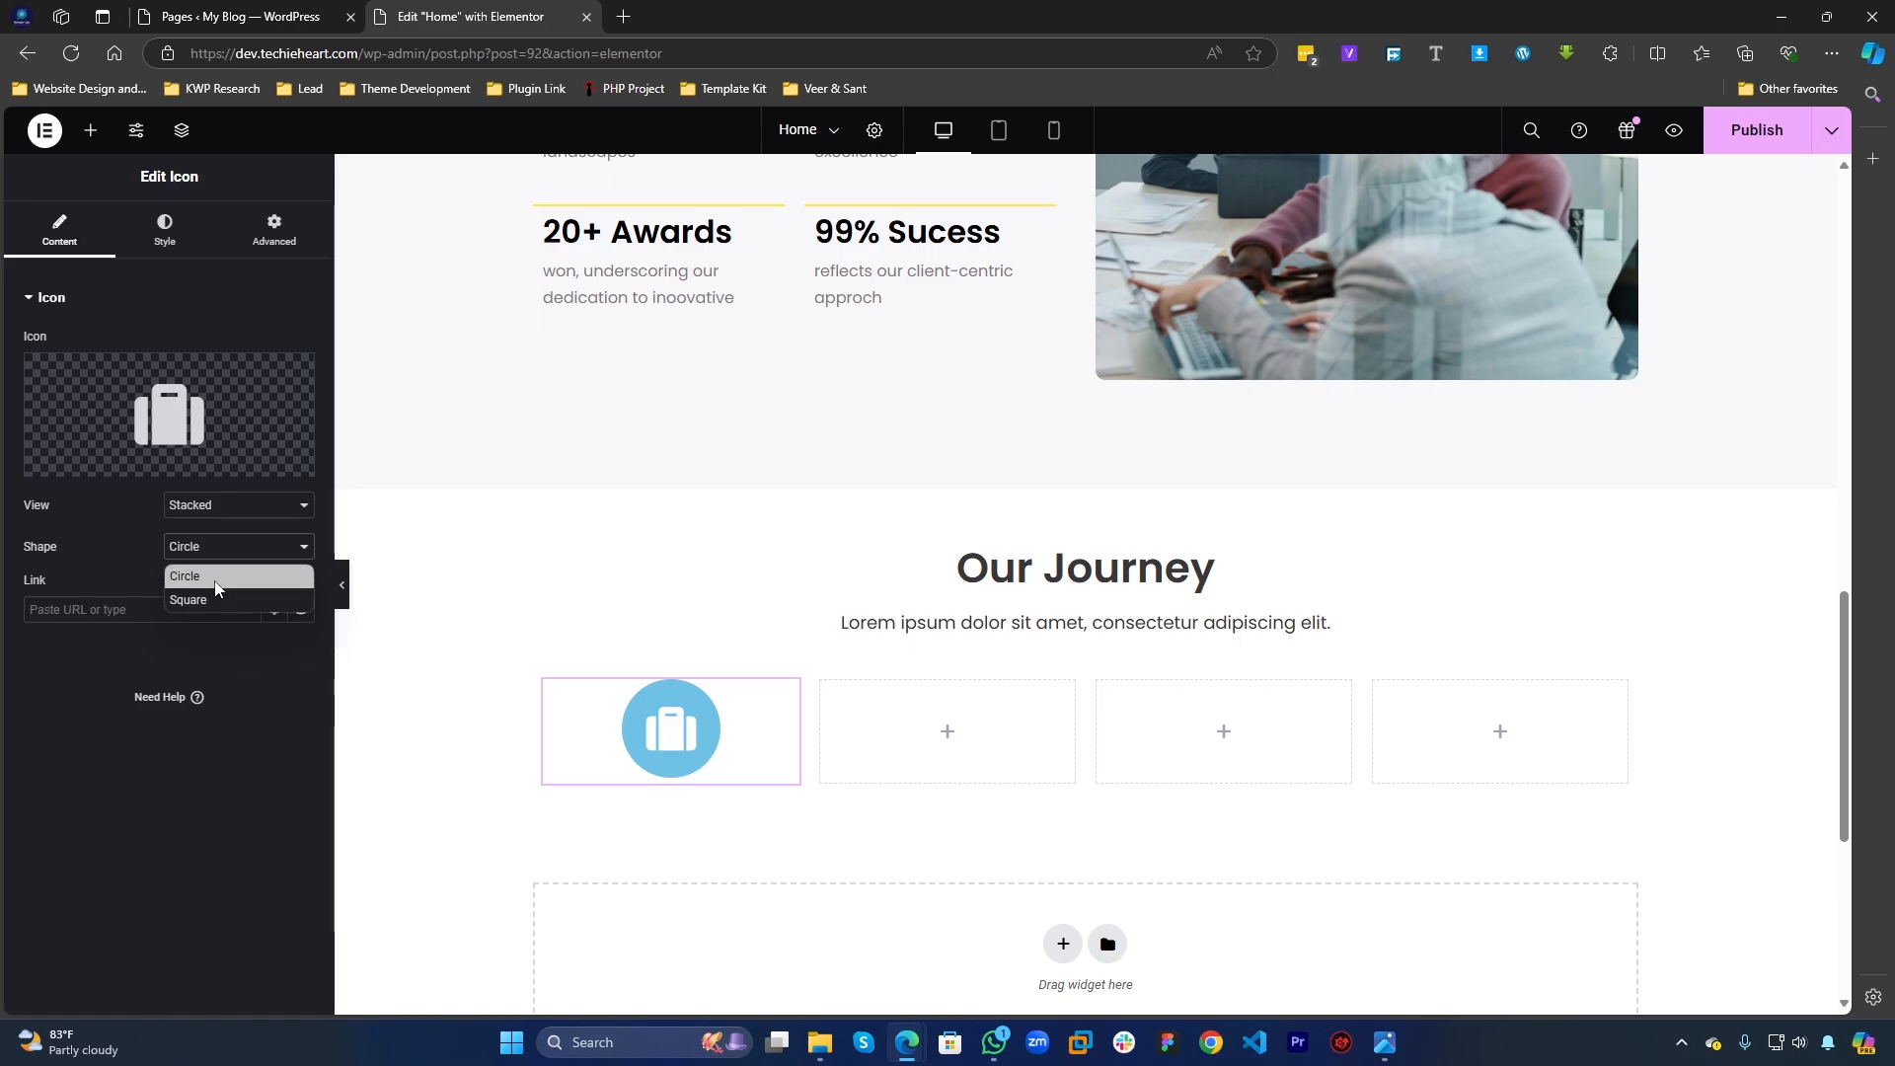
left_click(187, 575)
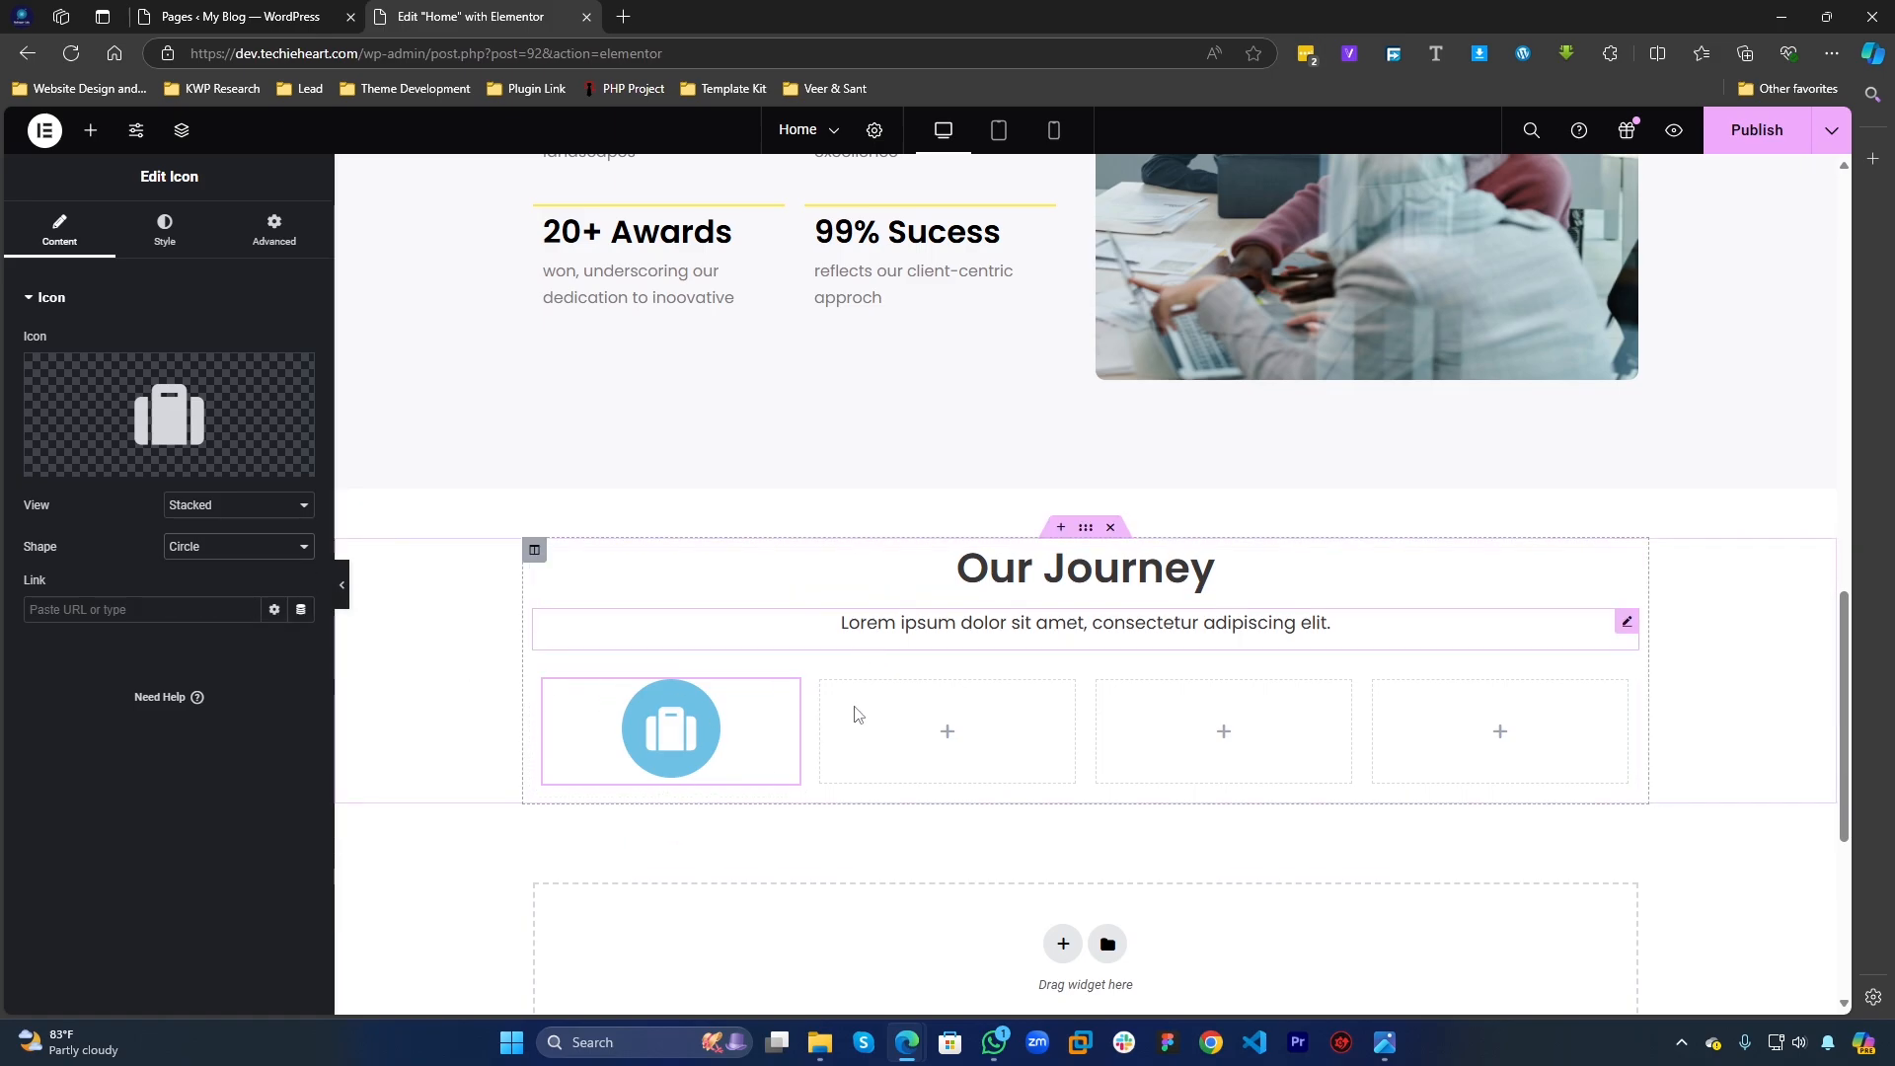
Step: Try the Square shape and the Framed view on the suitcase icon, and restore the Stacked view with the Circle shape
left_click(224, 550)
left_click(206, 600)
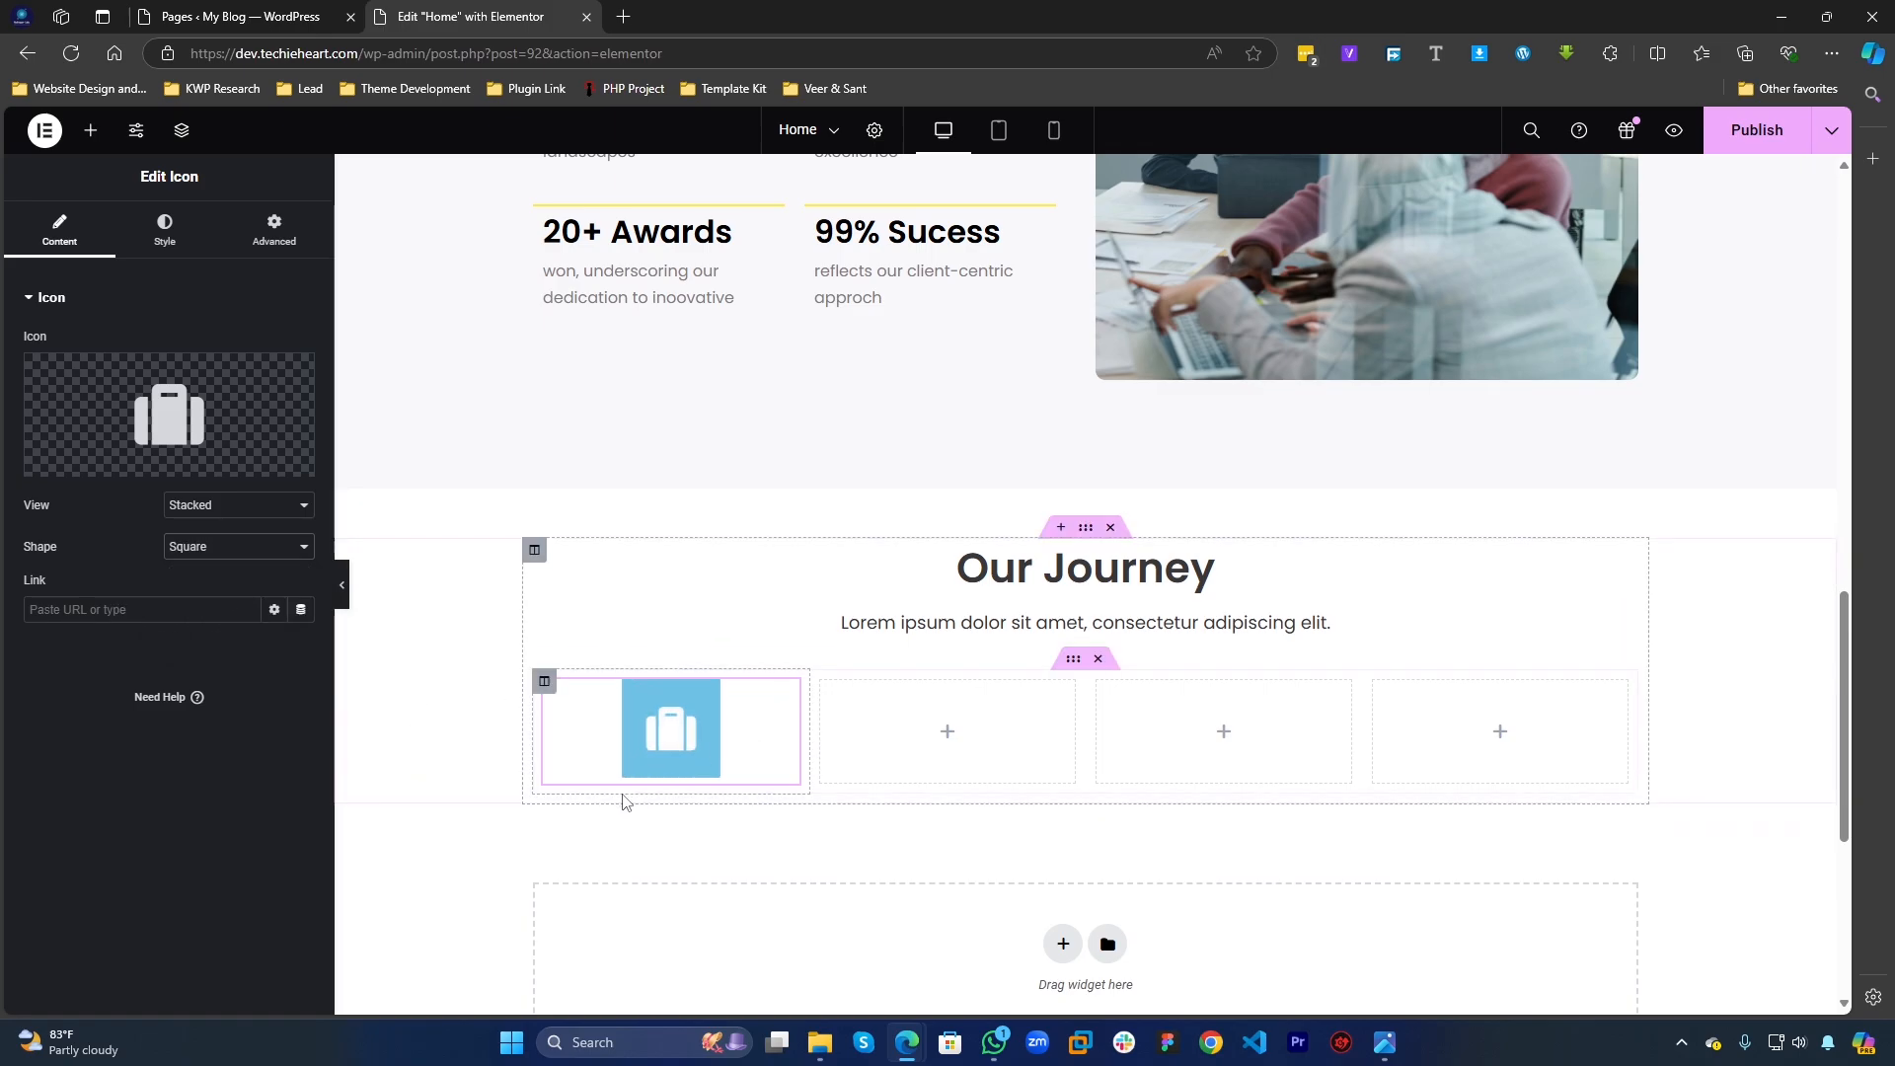
left_click(226, 507)
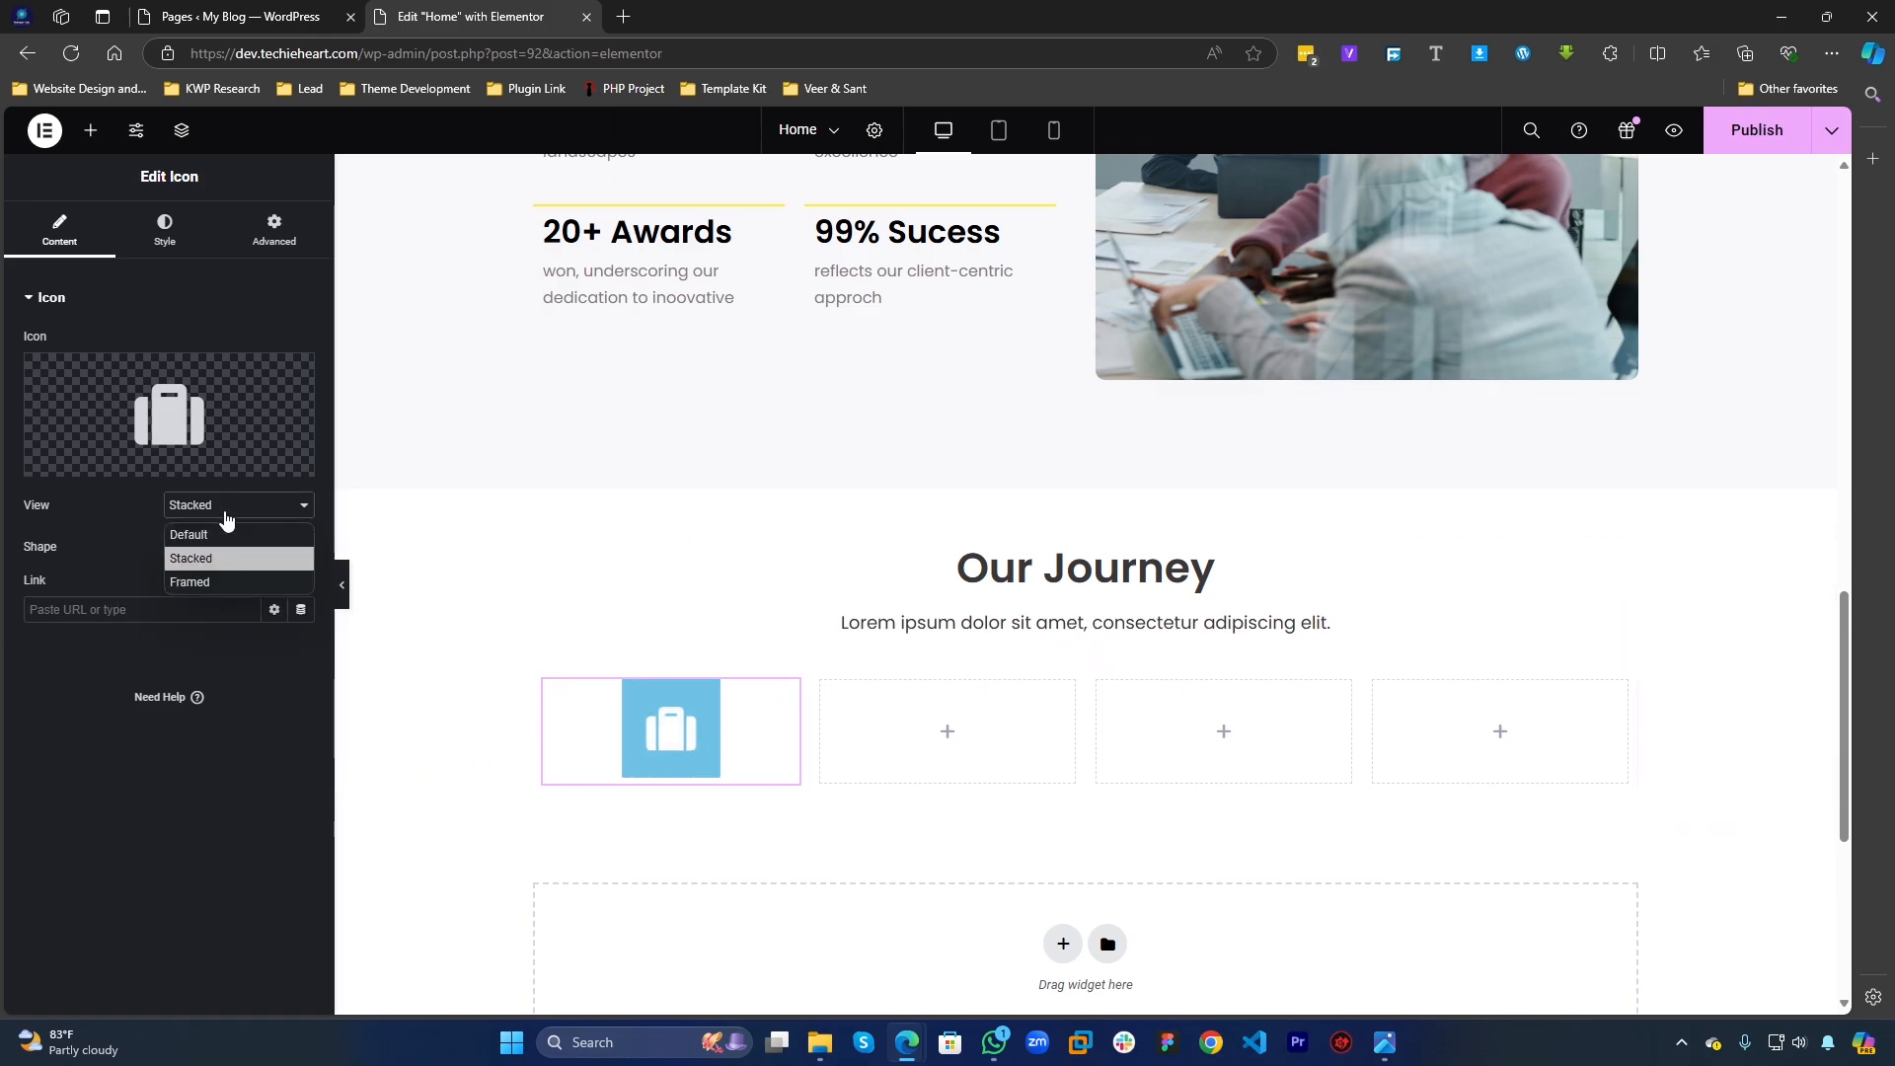
left_click(210, 583)
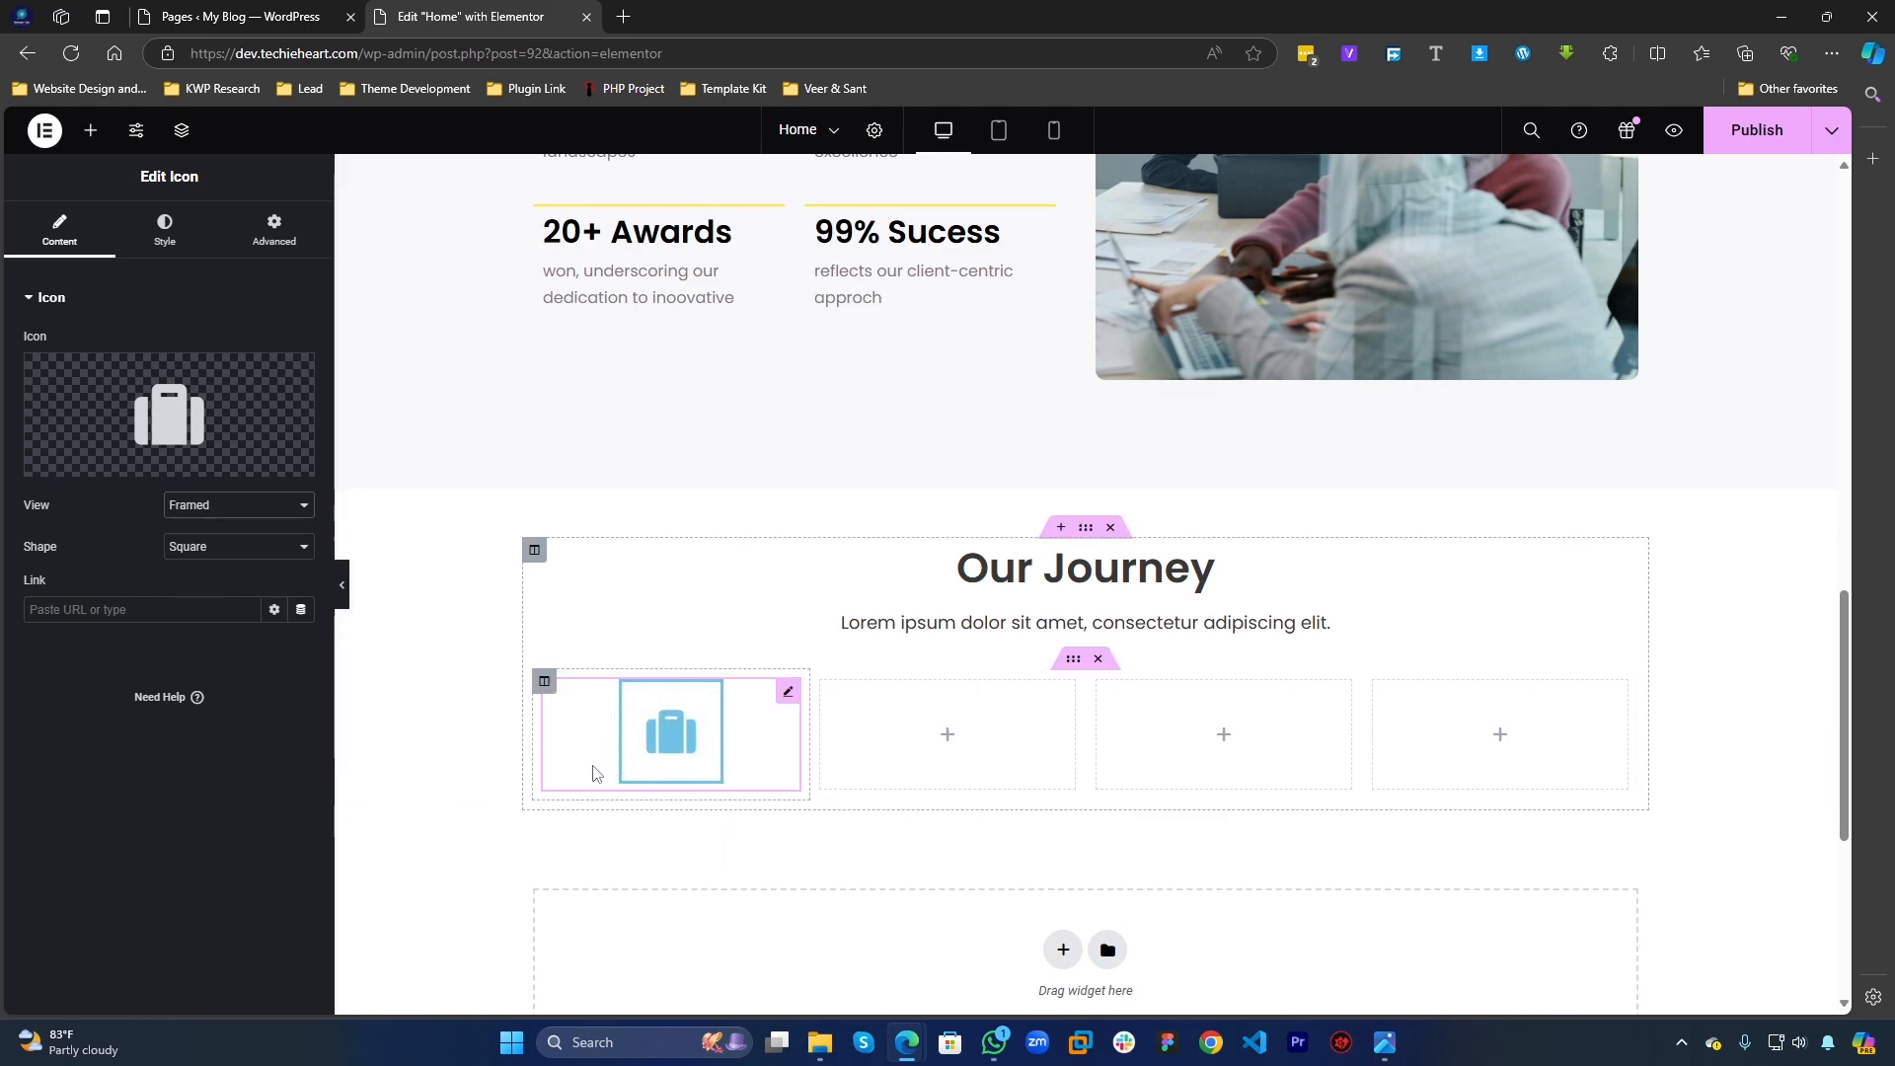
left_click(206, 558)
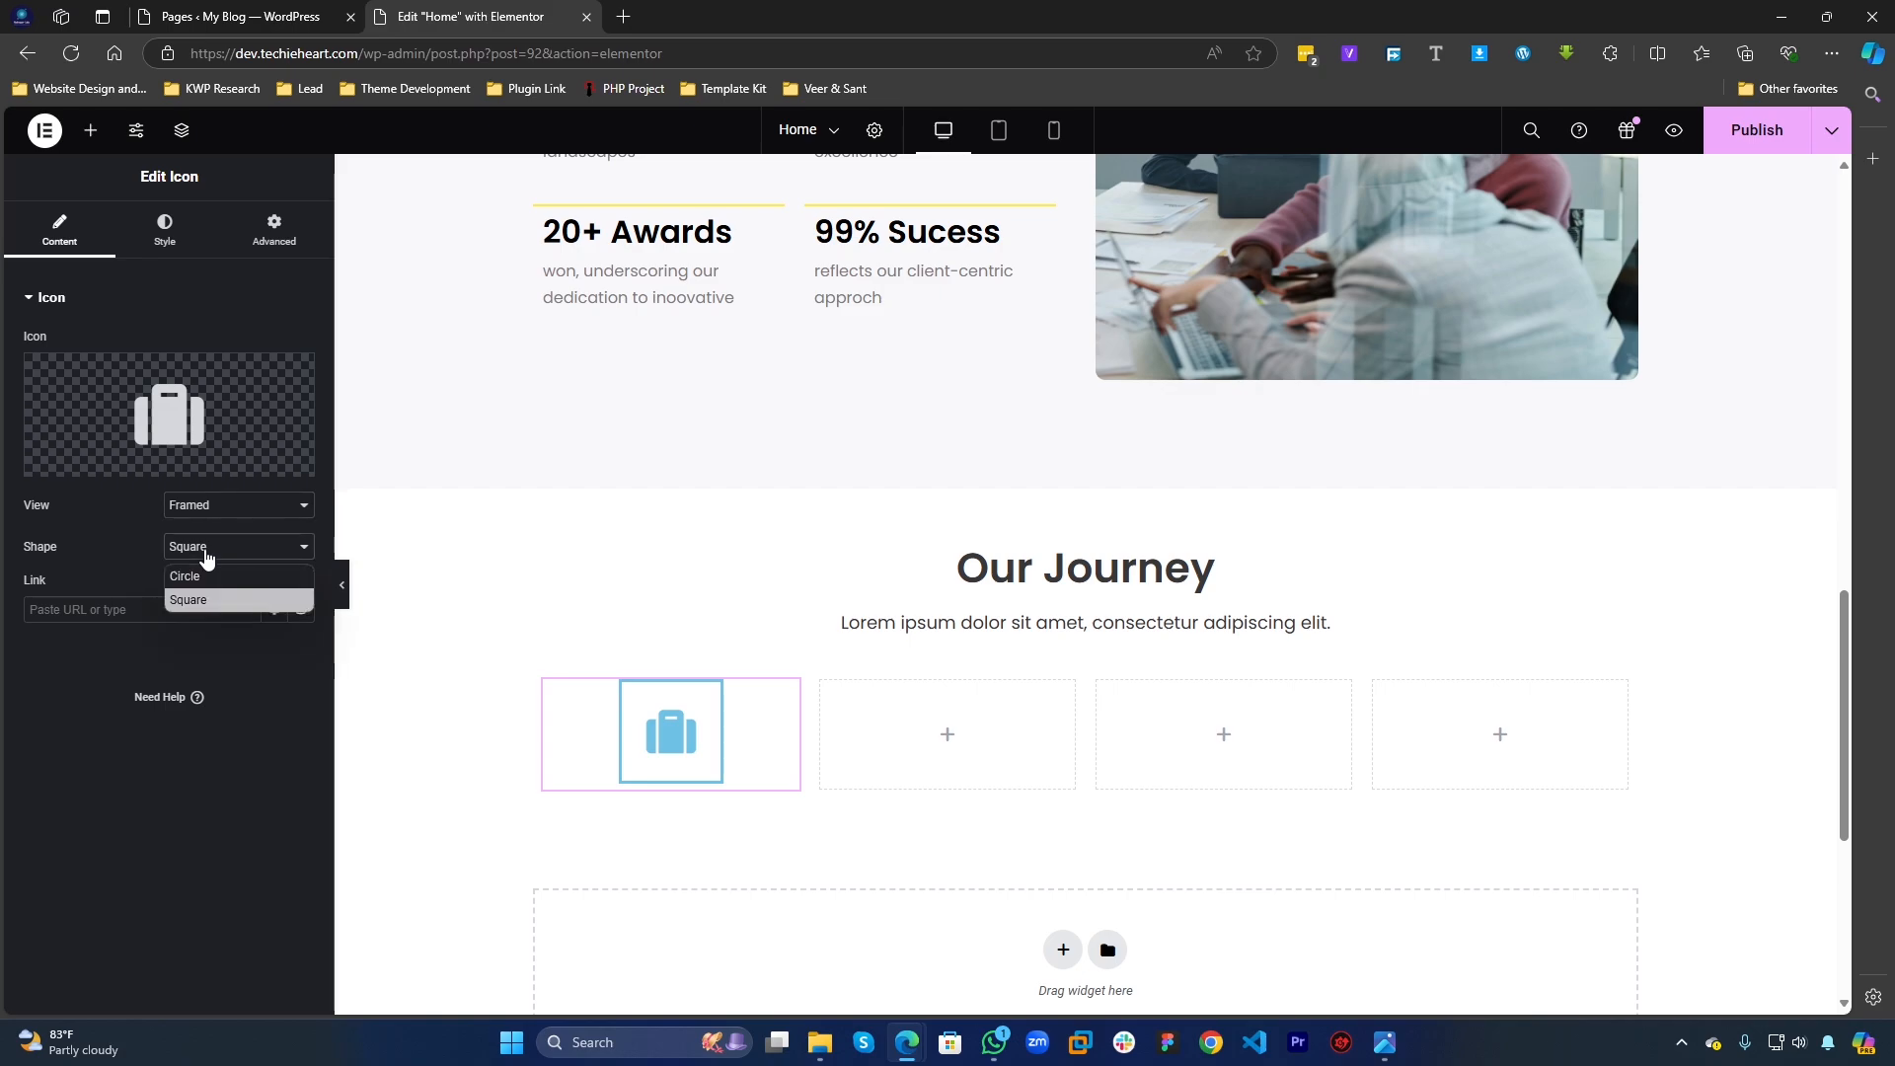
left_click(208, 579)
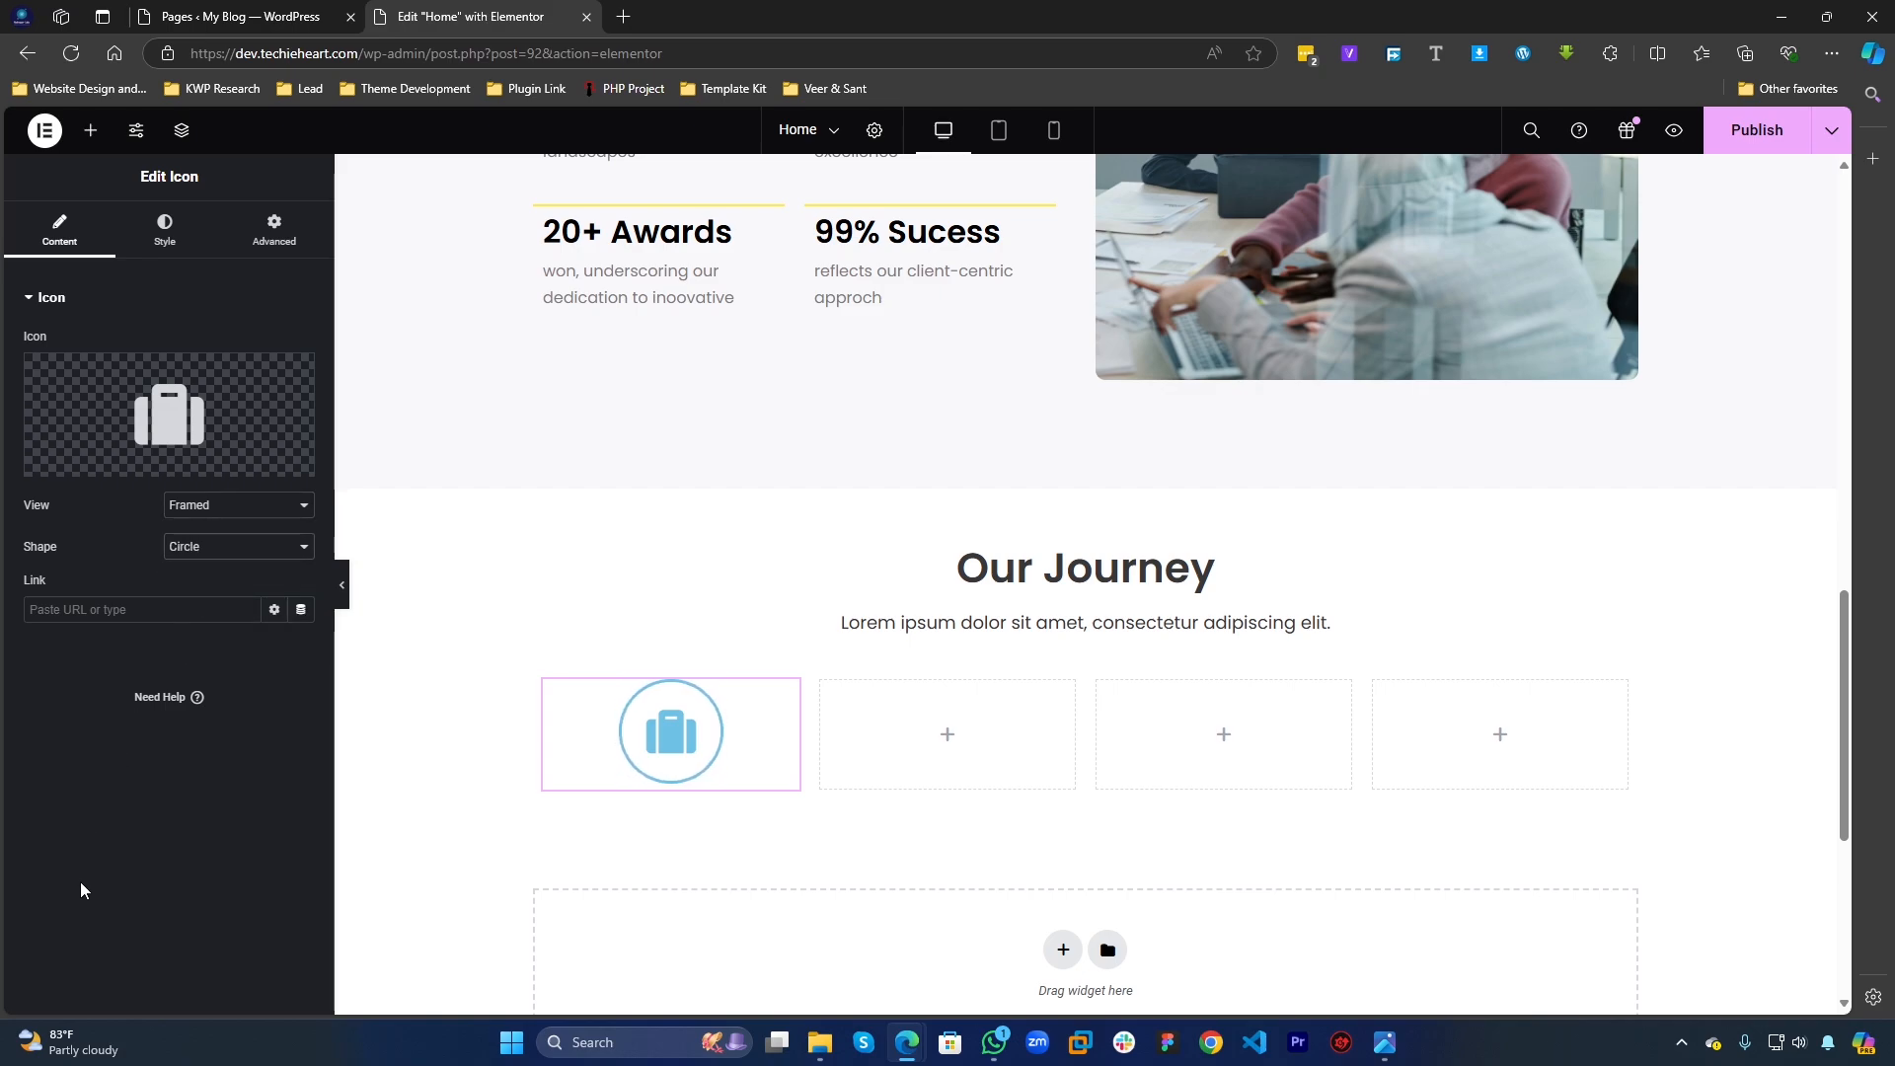
left_click(193, 511)
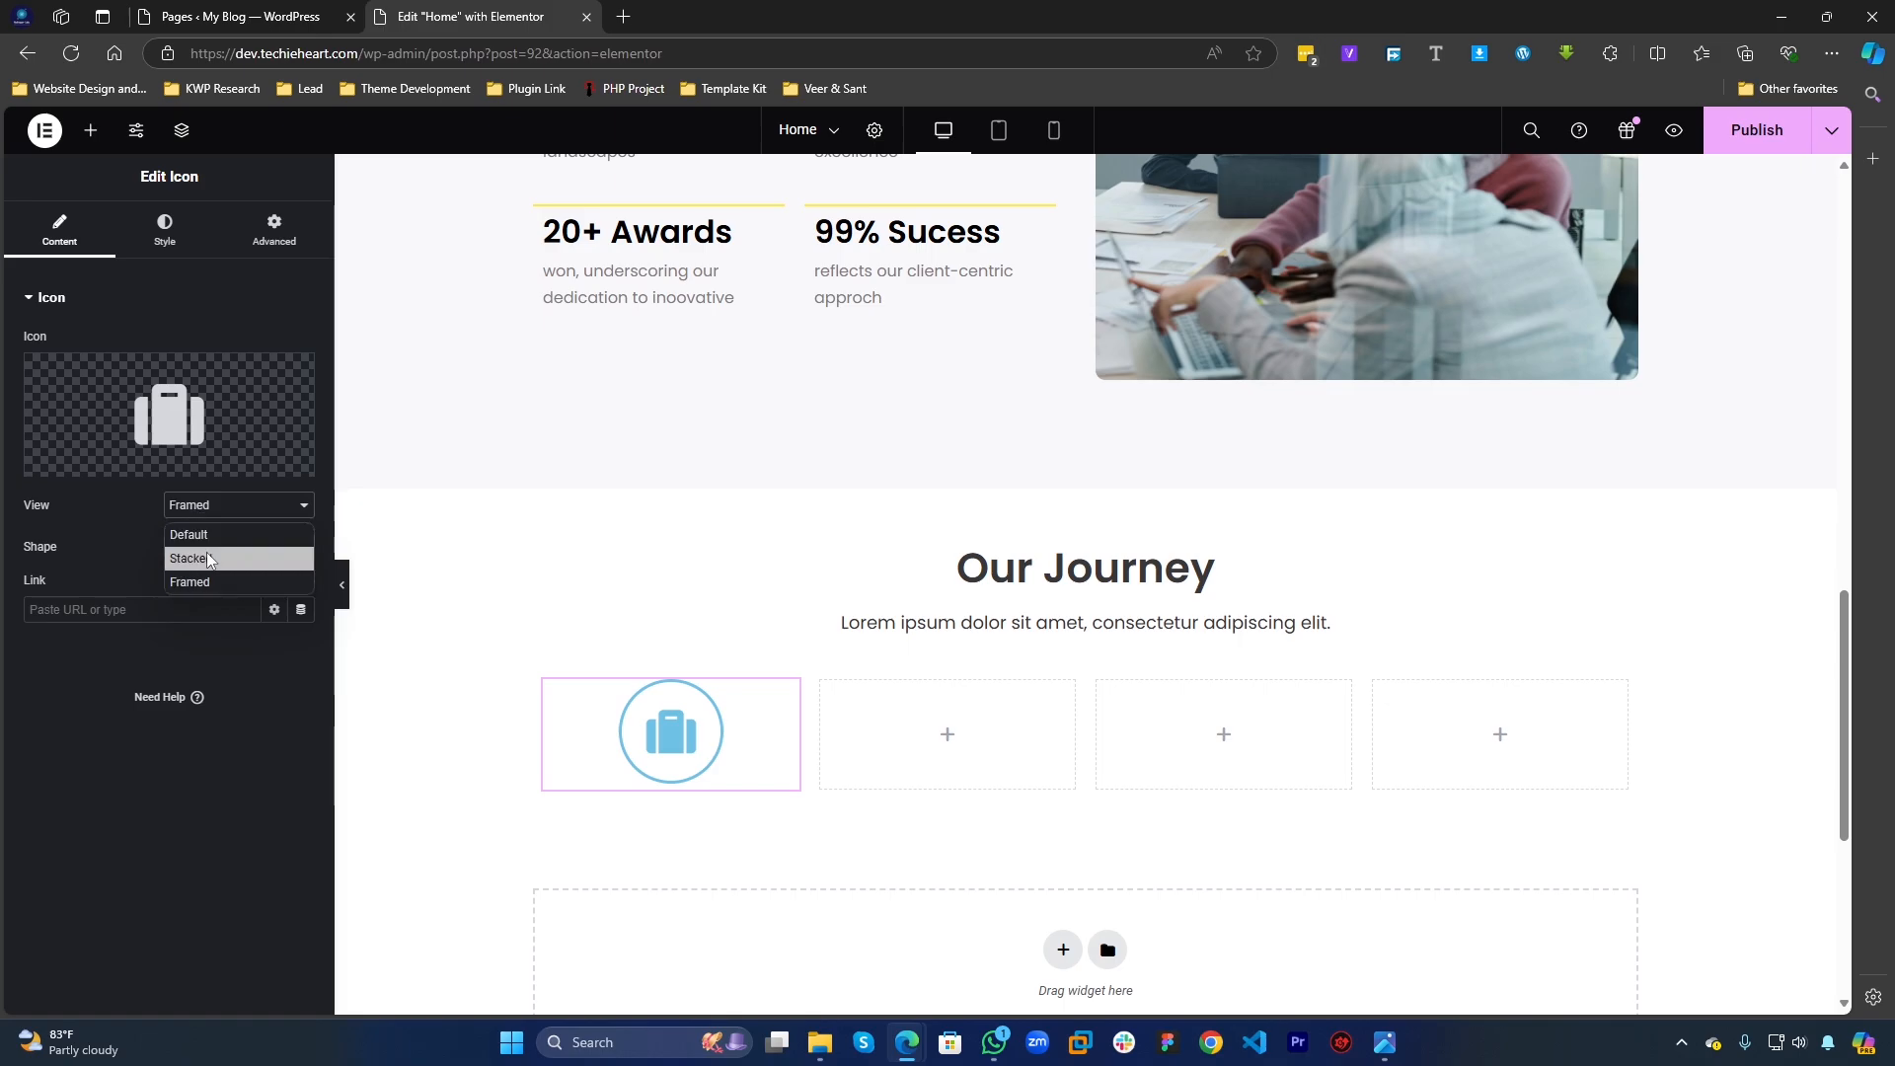
left_click(216, 558)
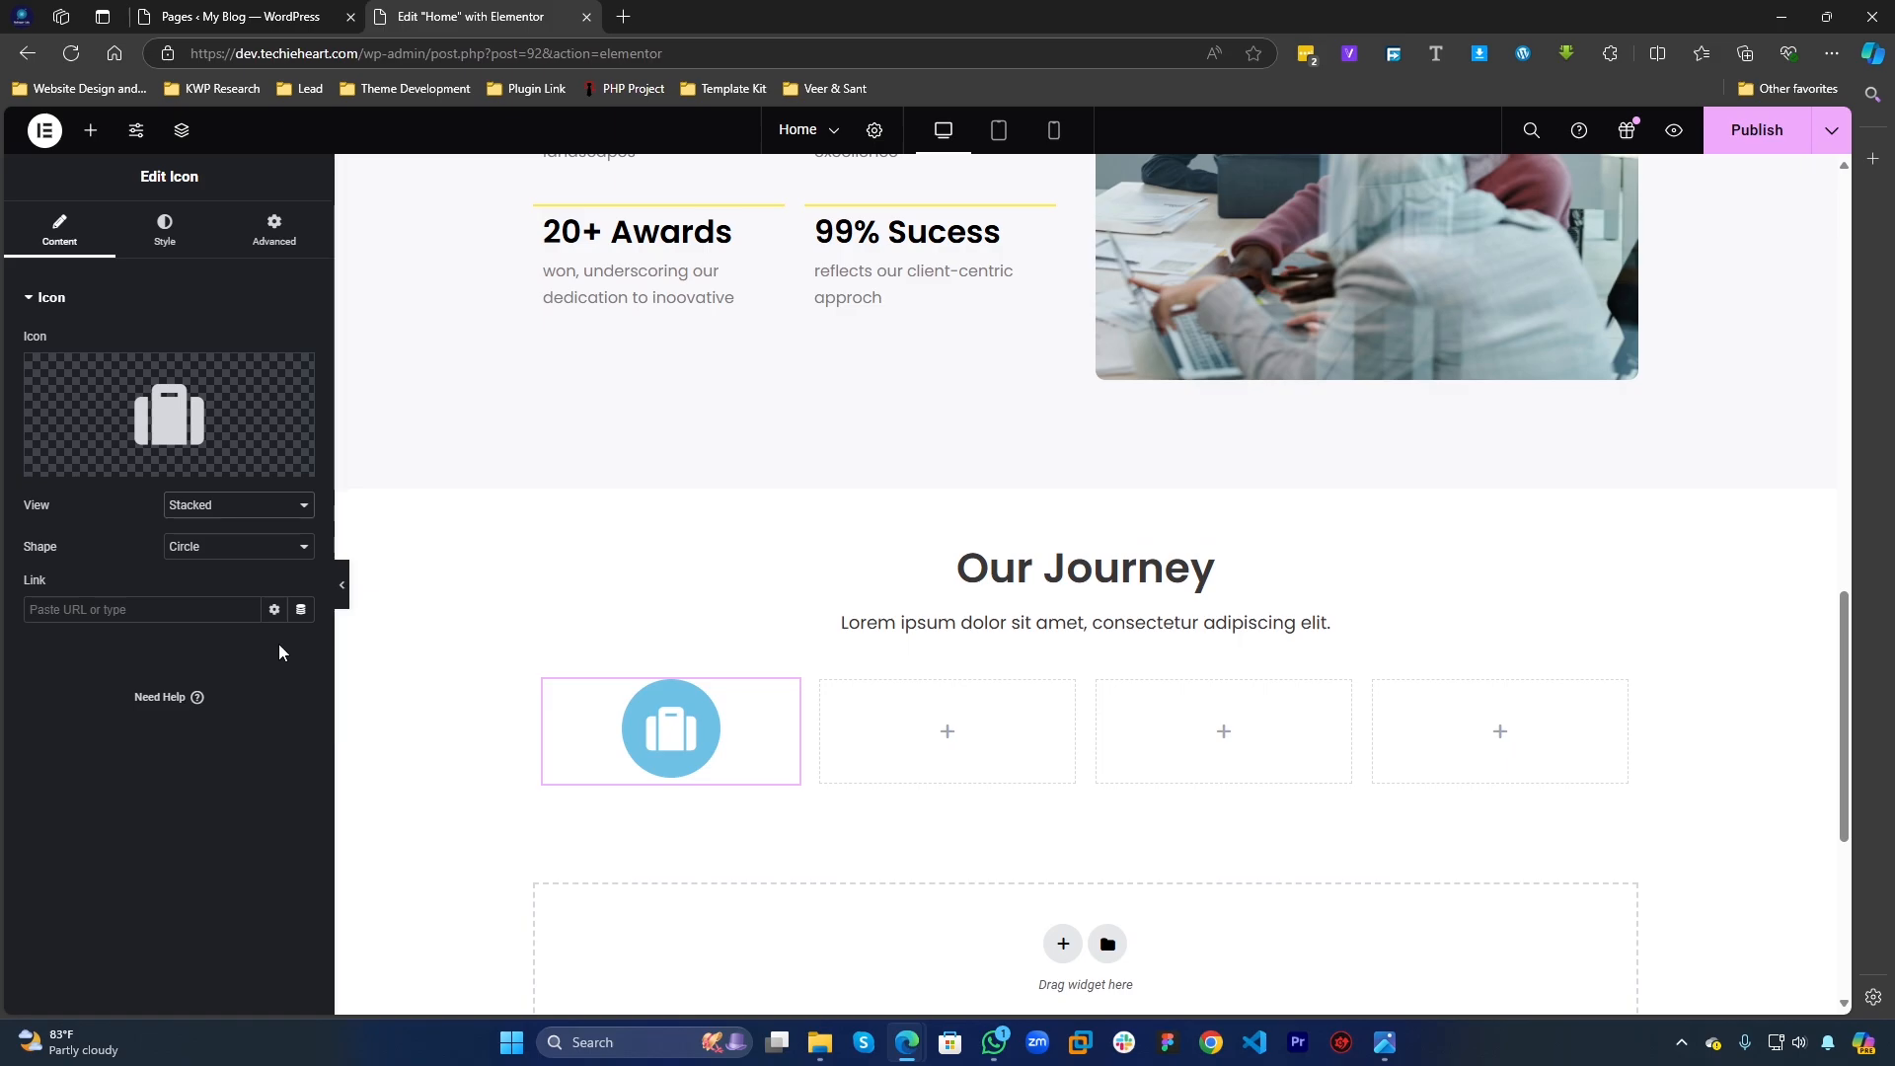
Step: Try entering "faceboo" as the icon's link and clear the link again
left_click(215, 612)
type("faceboo")
key("ctrl+a")
key("BackSpace")
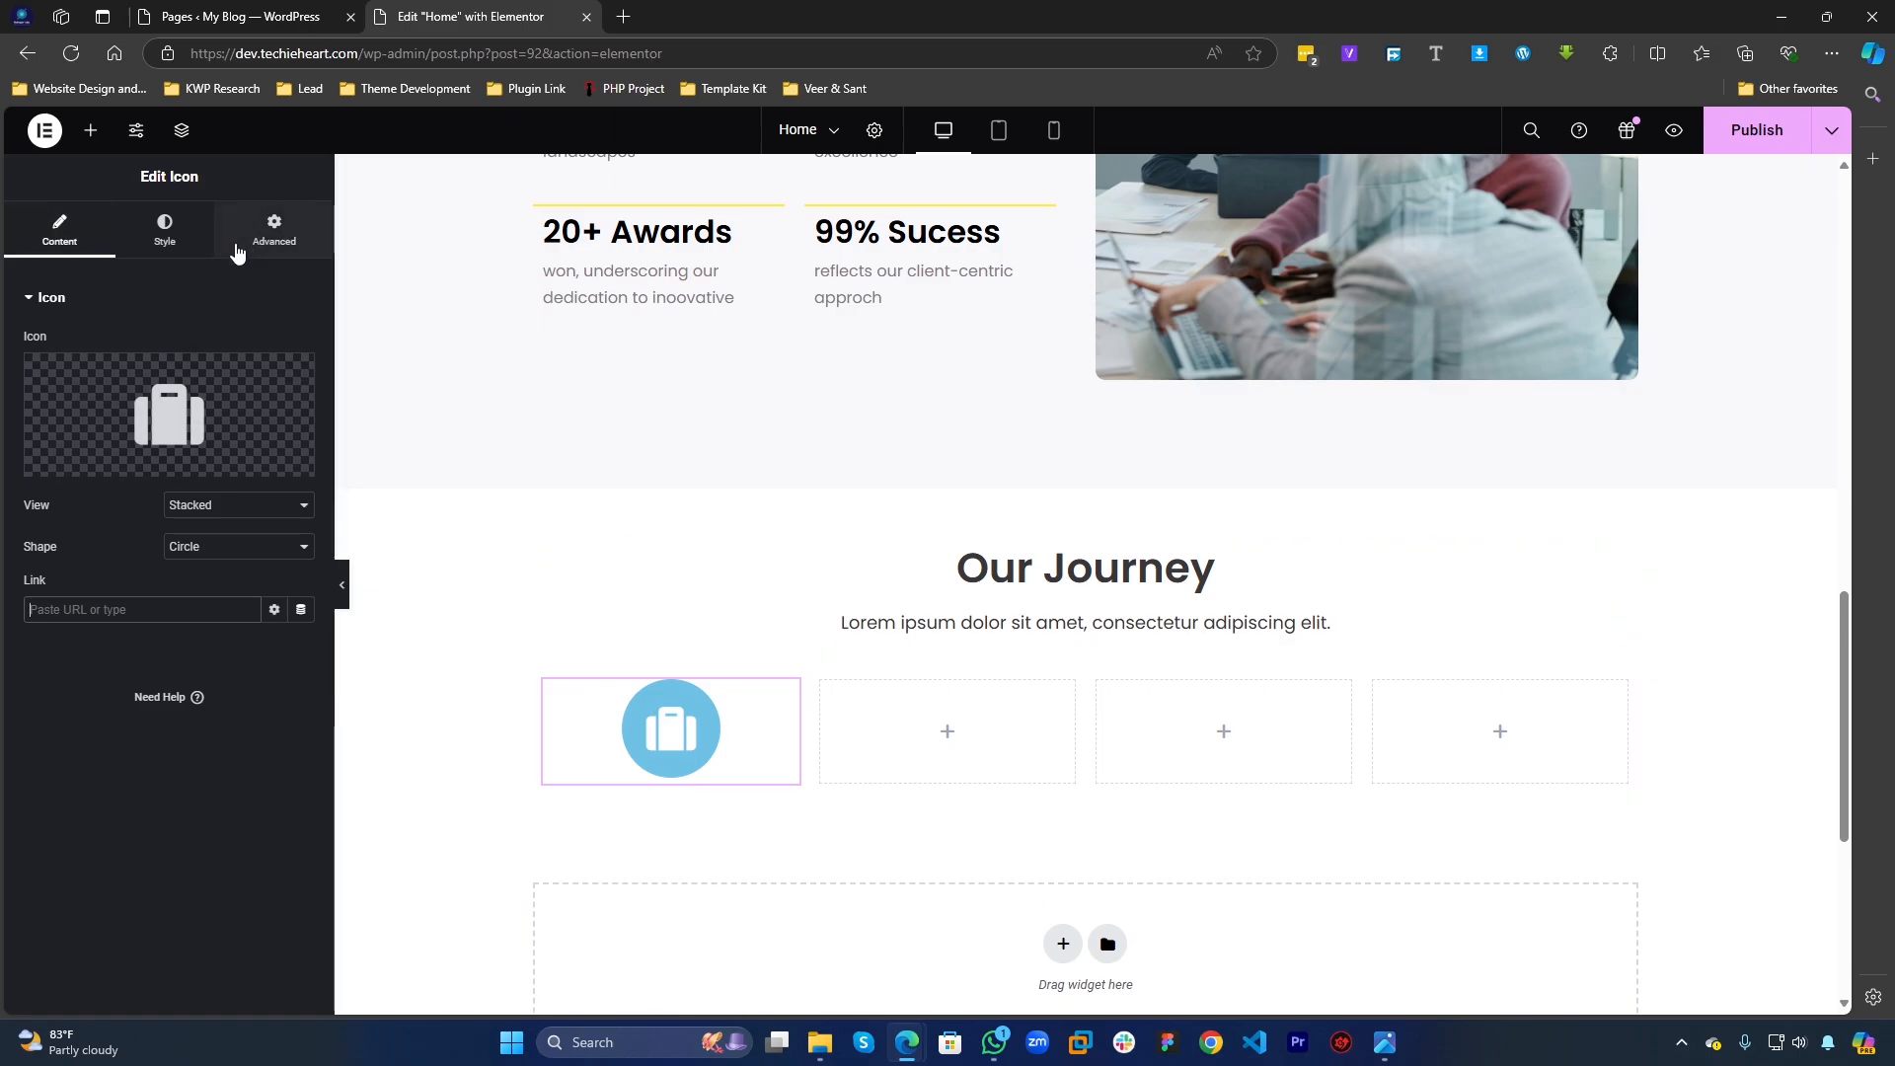
Step: Change the suitcase icon's primary color in the normal state to a medium green
left_click(155, 235)
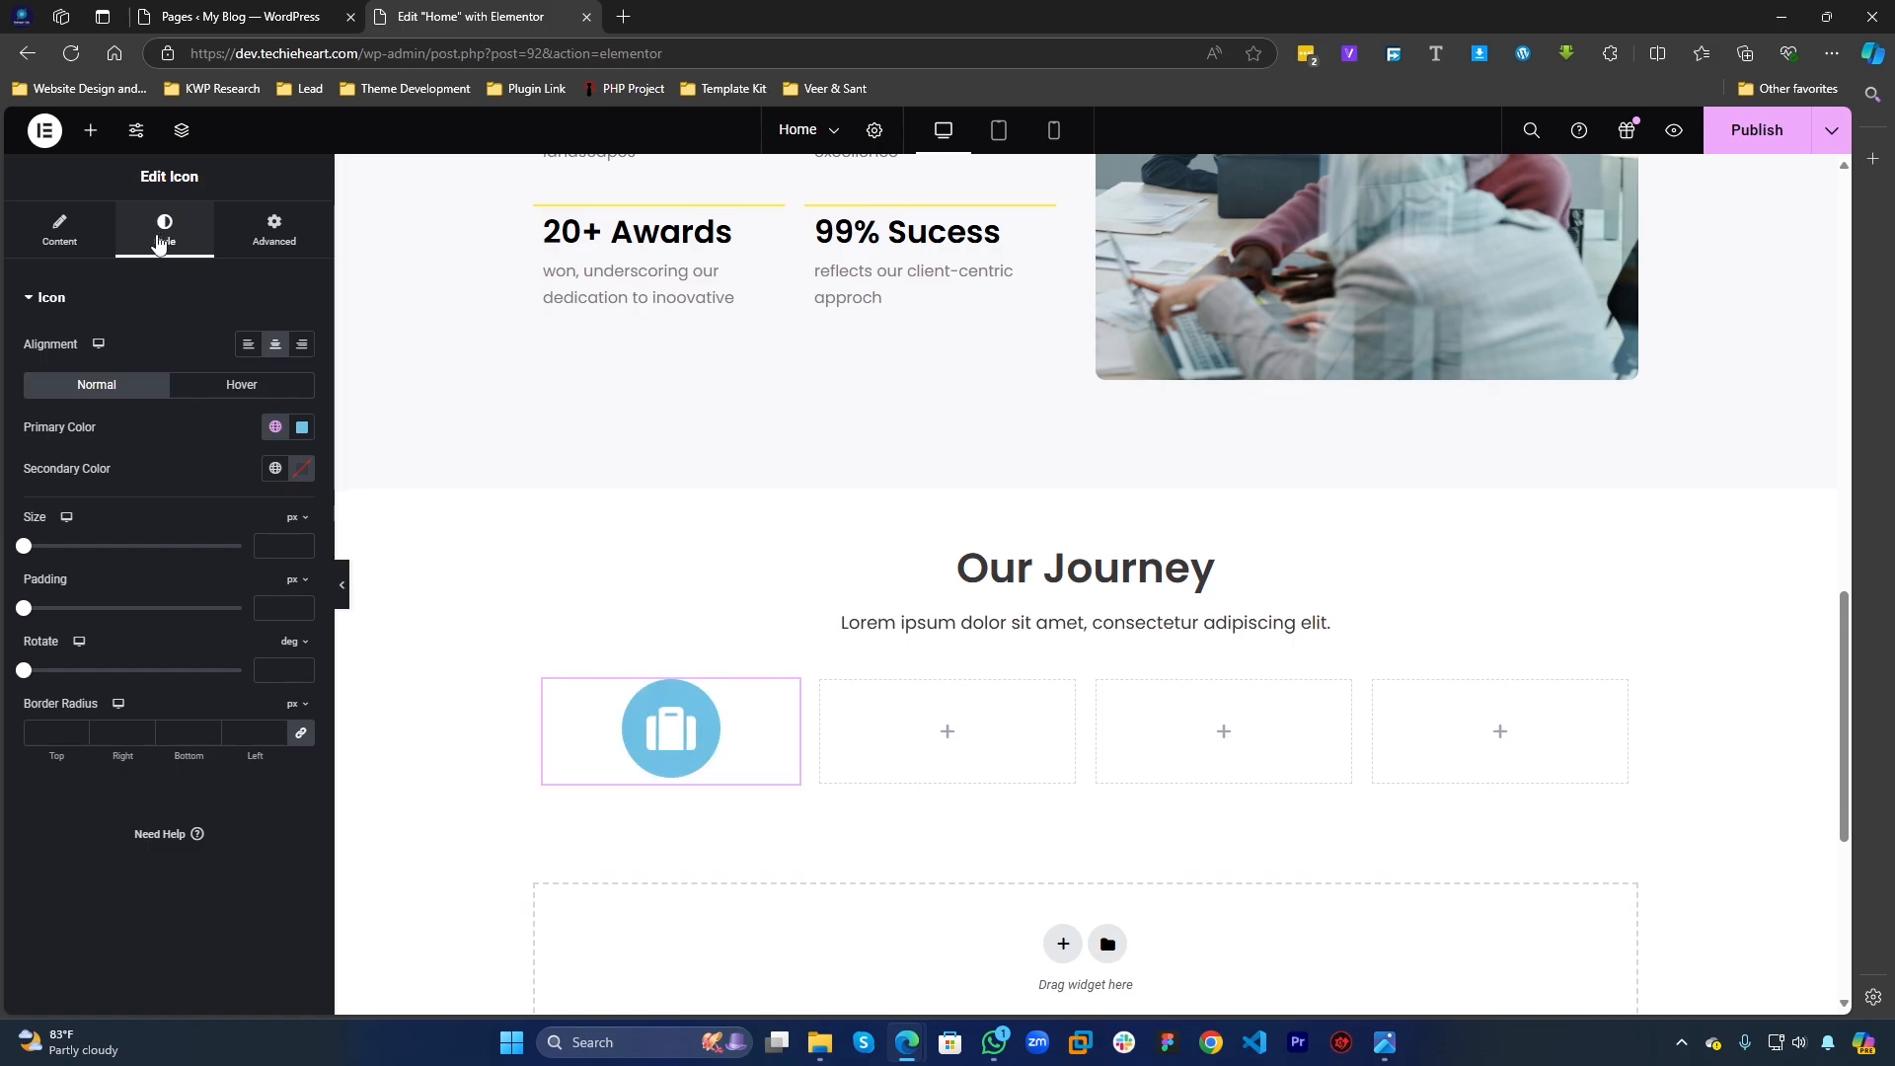
left_click(302, 430)
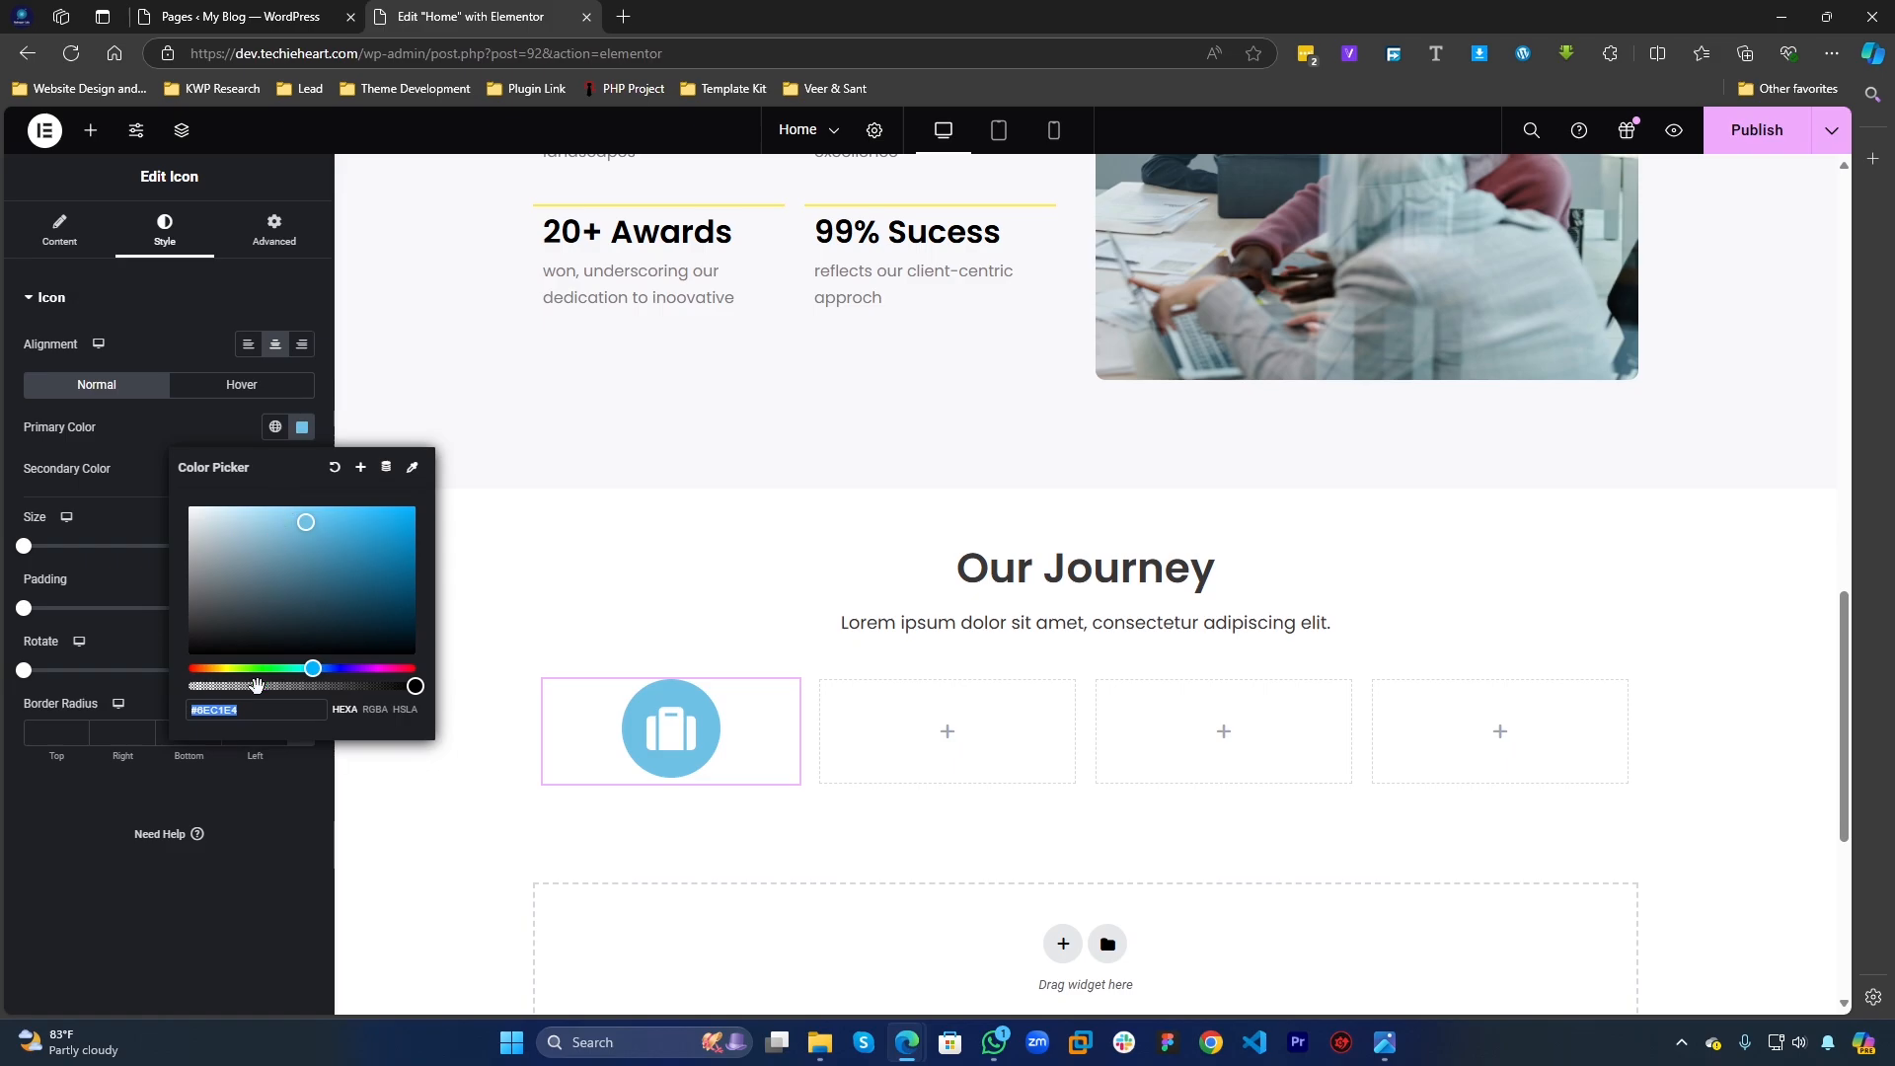
left_click_drag(311, 669, 275, 669)
mouse_move(321, 587)
left_mouse_down()
mouse_move(348, 539)
mouse_move(378, 557)
mouse_move(373, 542)
left_mouse_up()
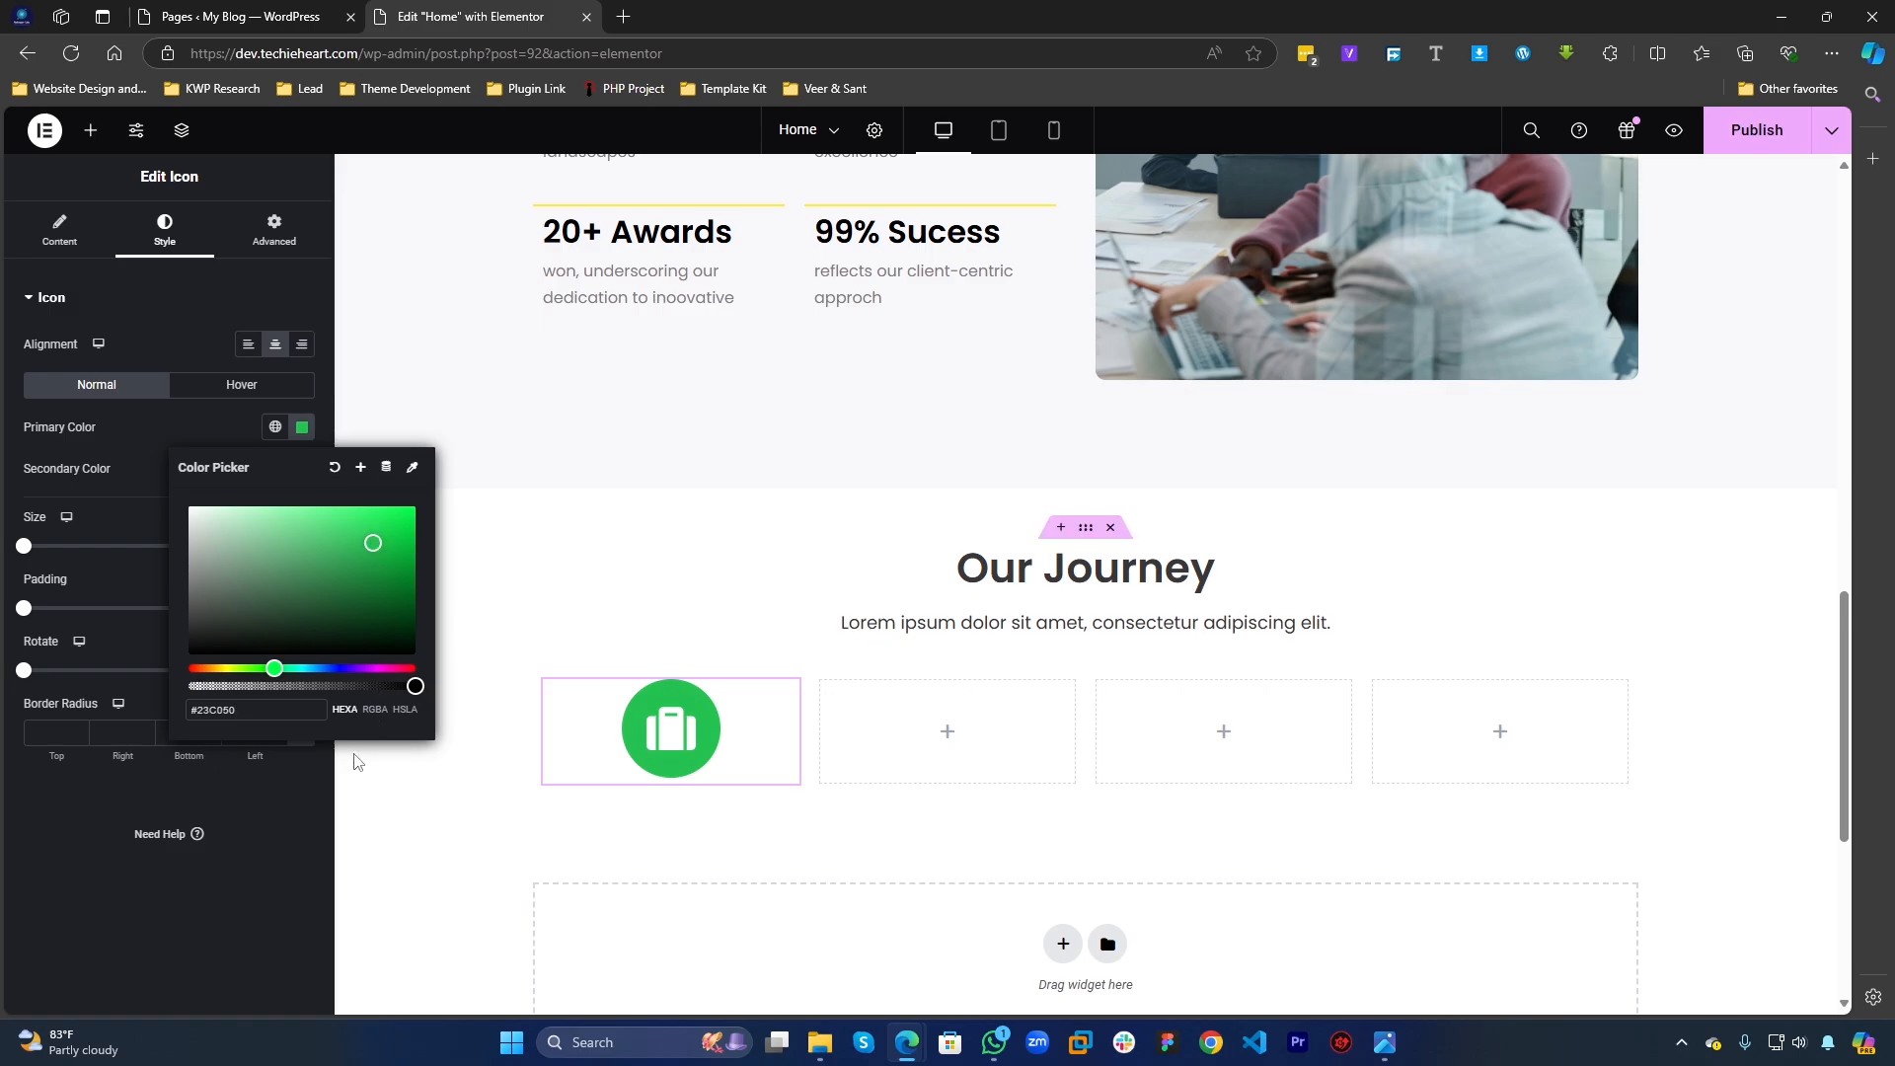
left_click(373, 557)
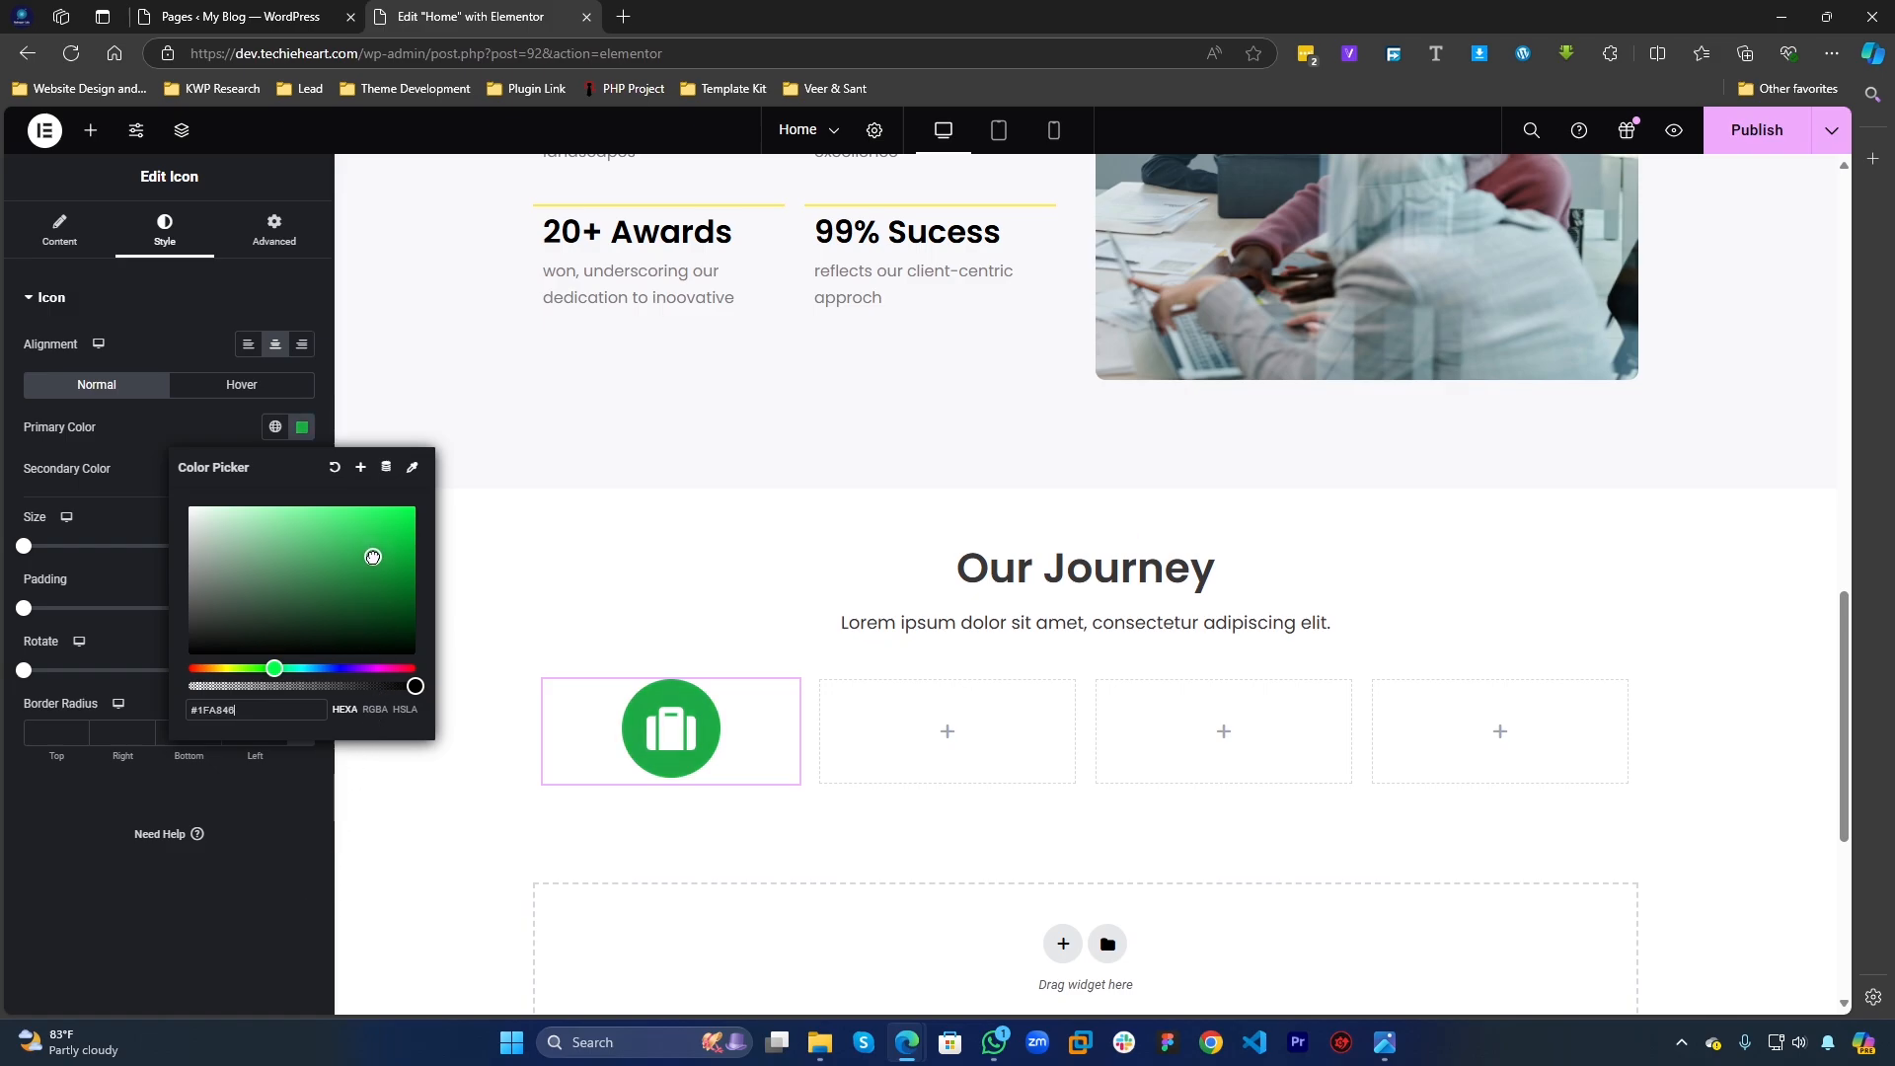
left_click_drag(373, 558, 373, 561)
left_click(262, 857)
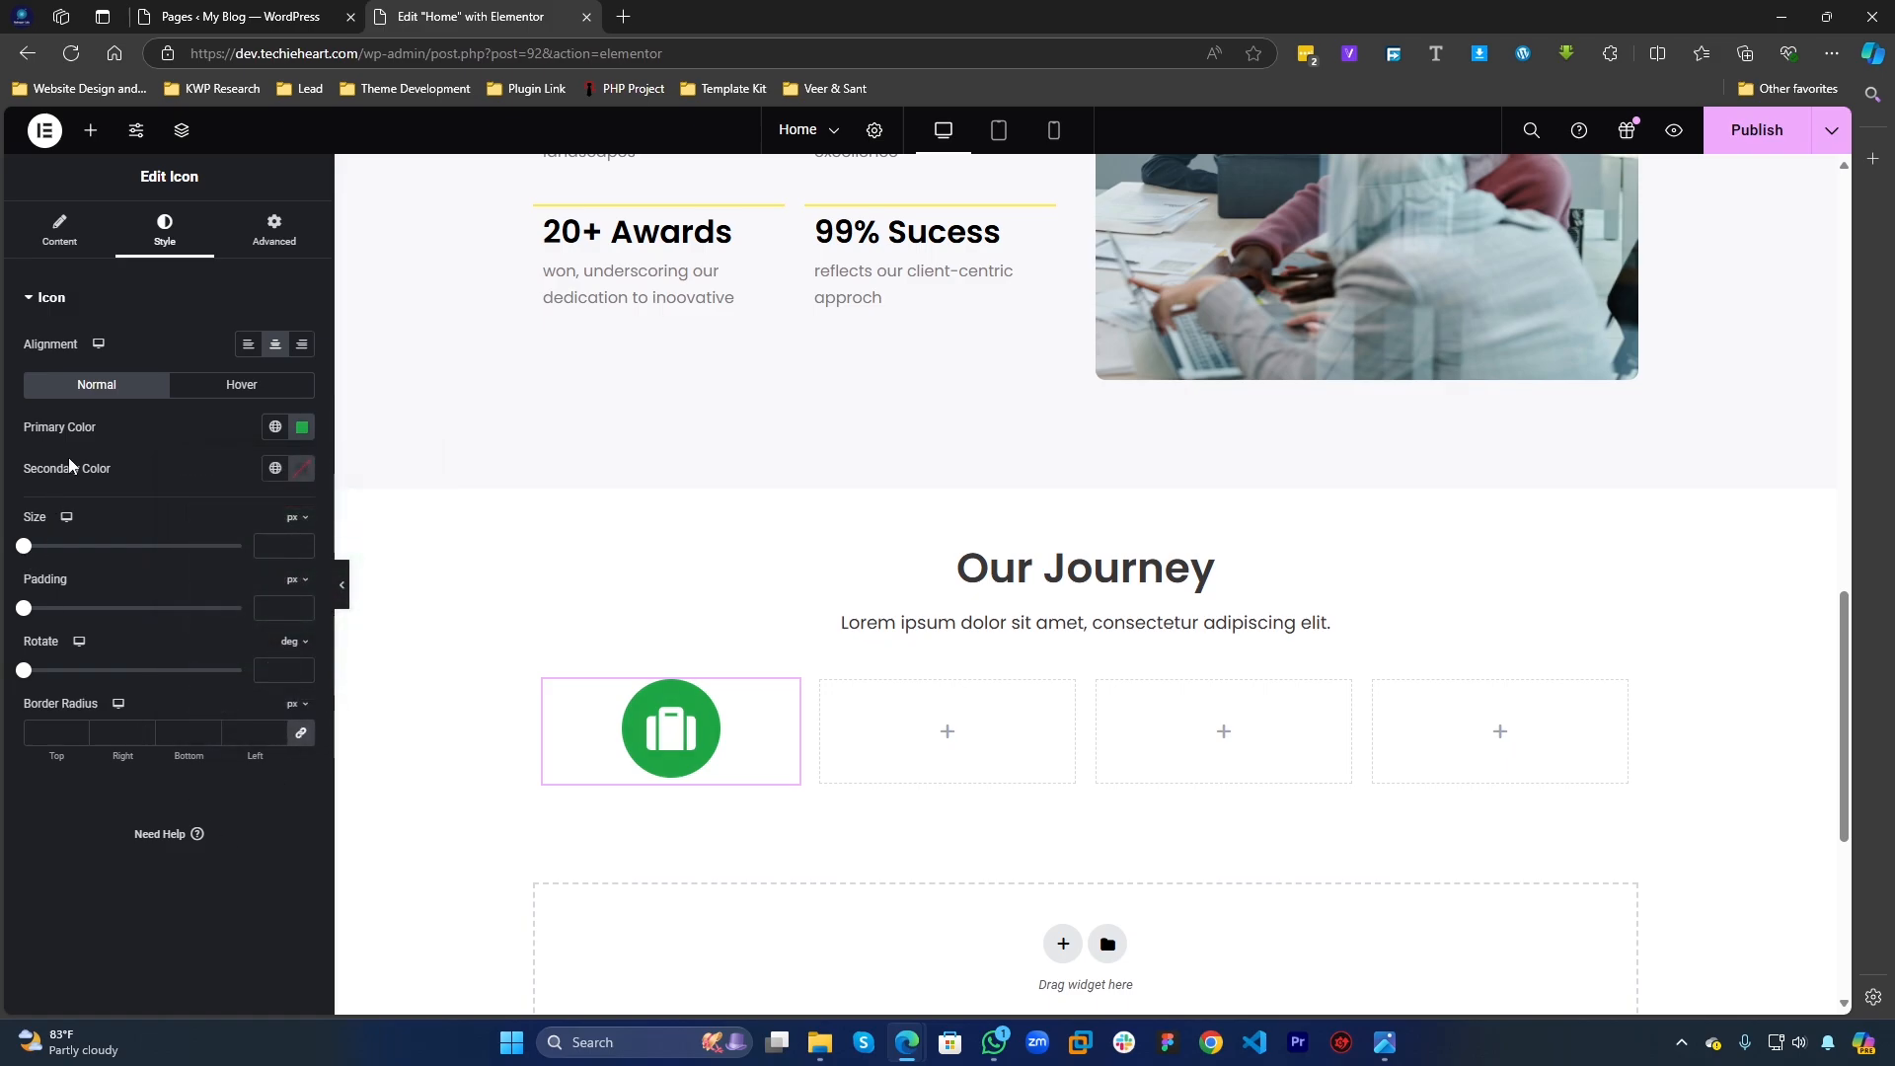
Step: Set the suitcase icon's secondary color in the normal state to the near-white #F3EFEF
left_click(302, 468)
mouse_move(303, 614)
left_mouse_down()
mouse_move(381, 562)
mouse_move(187, 696)
left_mouse_up()
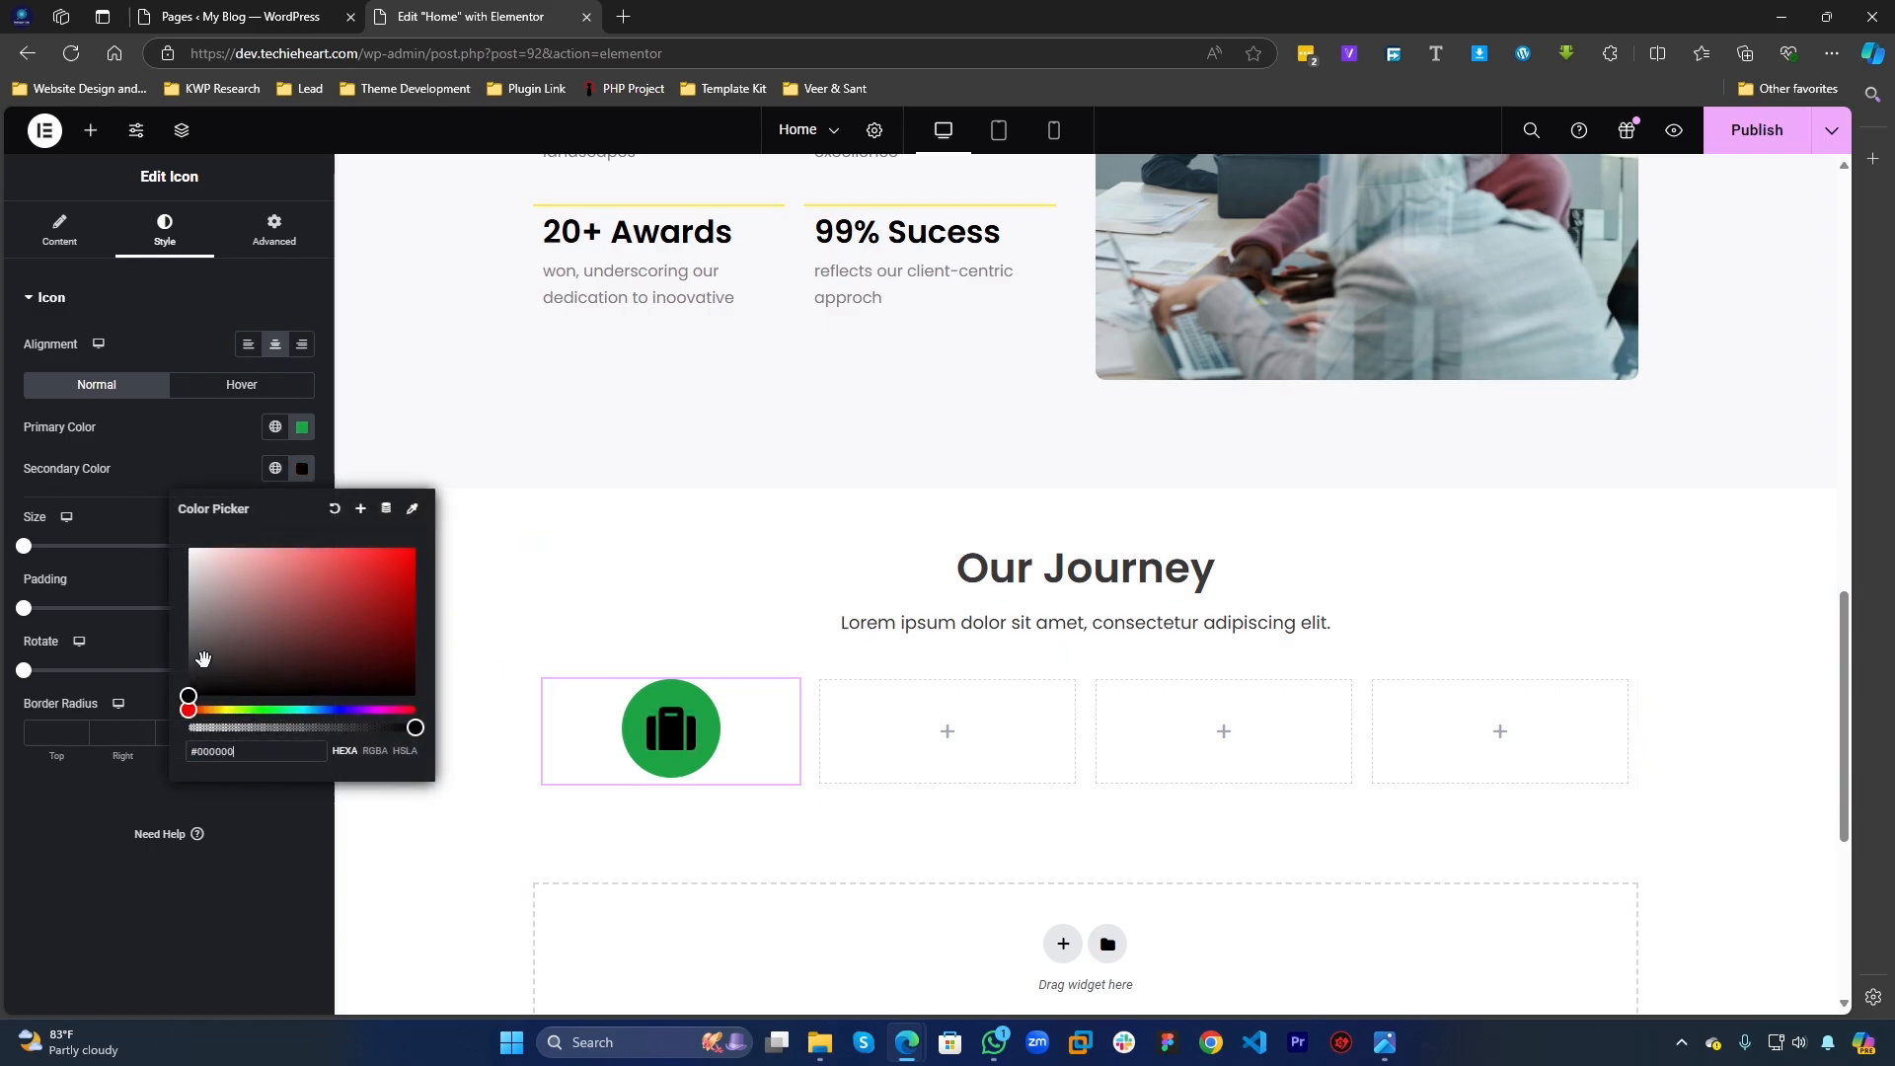
left_click(202, 565)
mouse_move(202, 565)
left_mouse_down()
mouse_move(186, 613)
mouse_move(279, 623)
left_mouse_up()
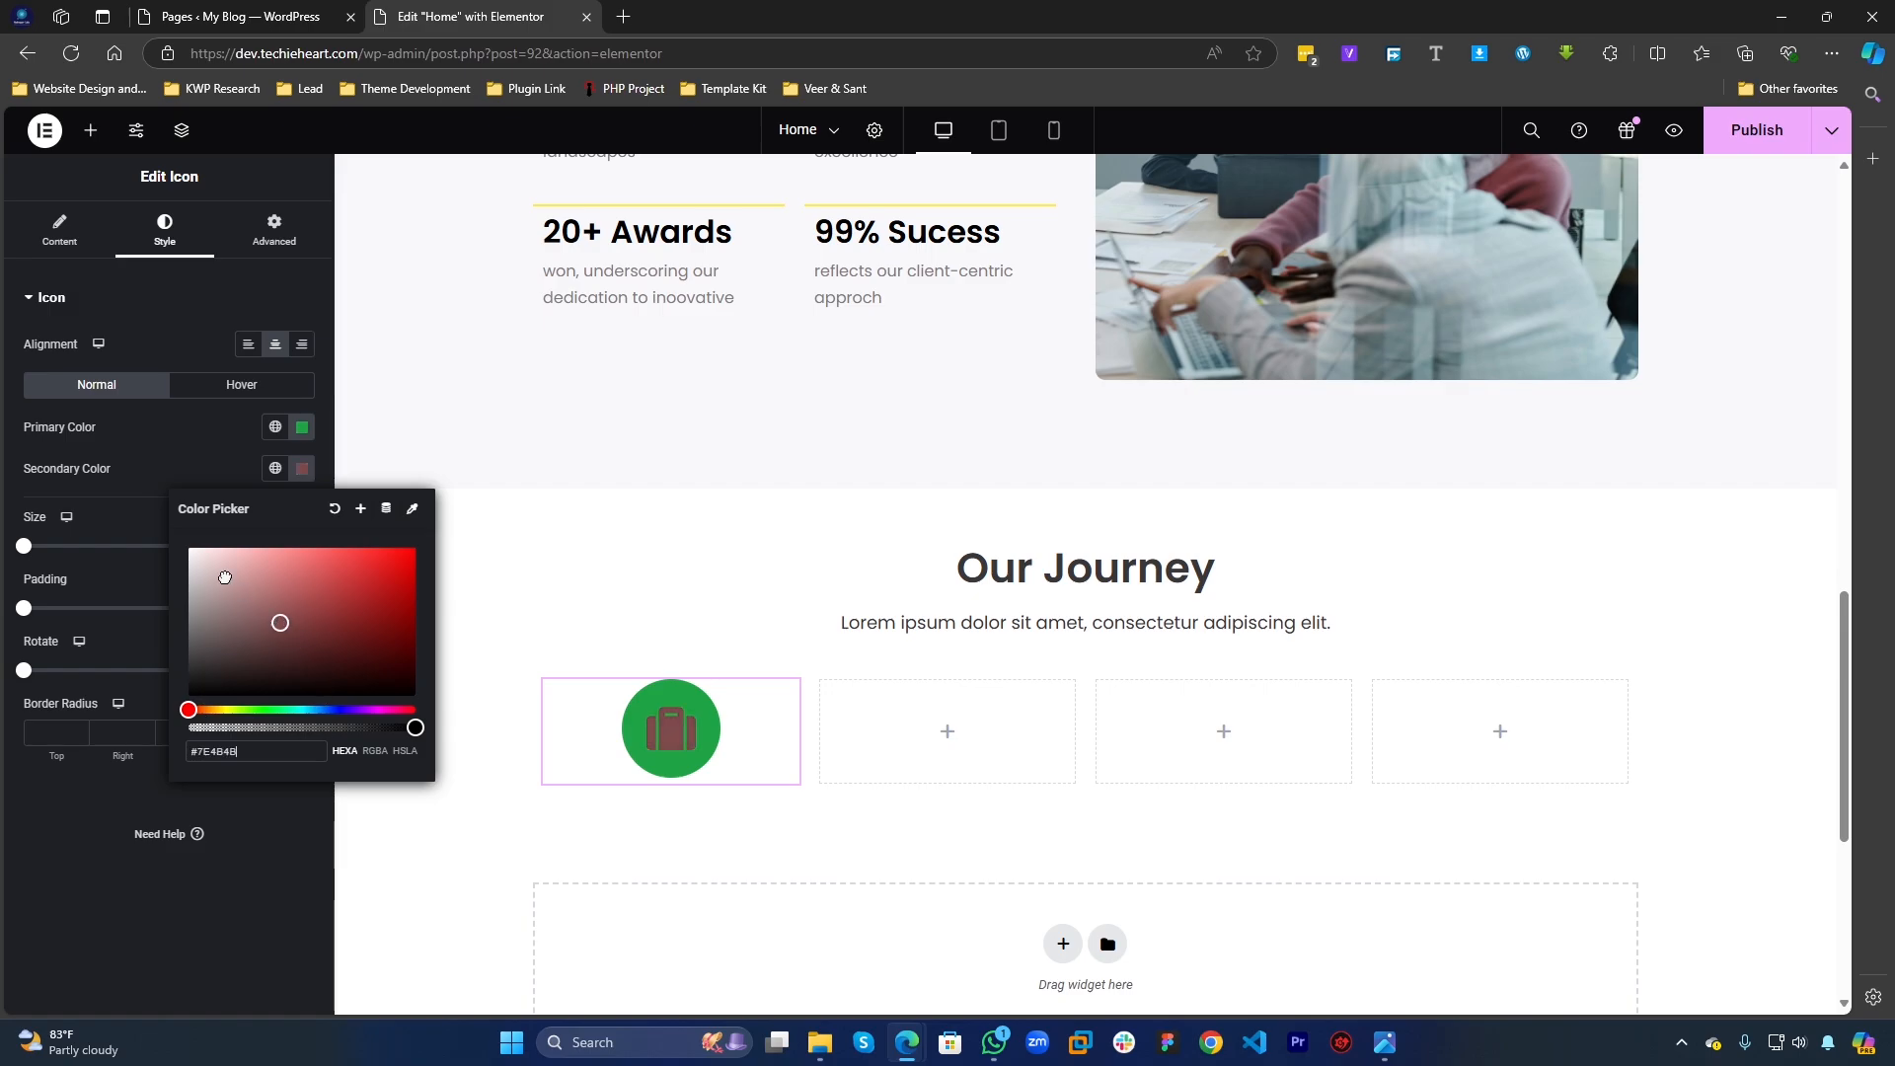
left_click(191, 554)
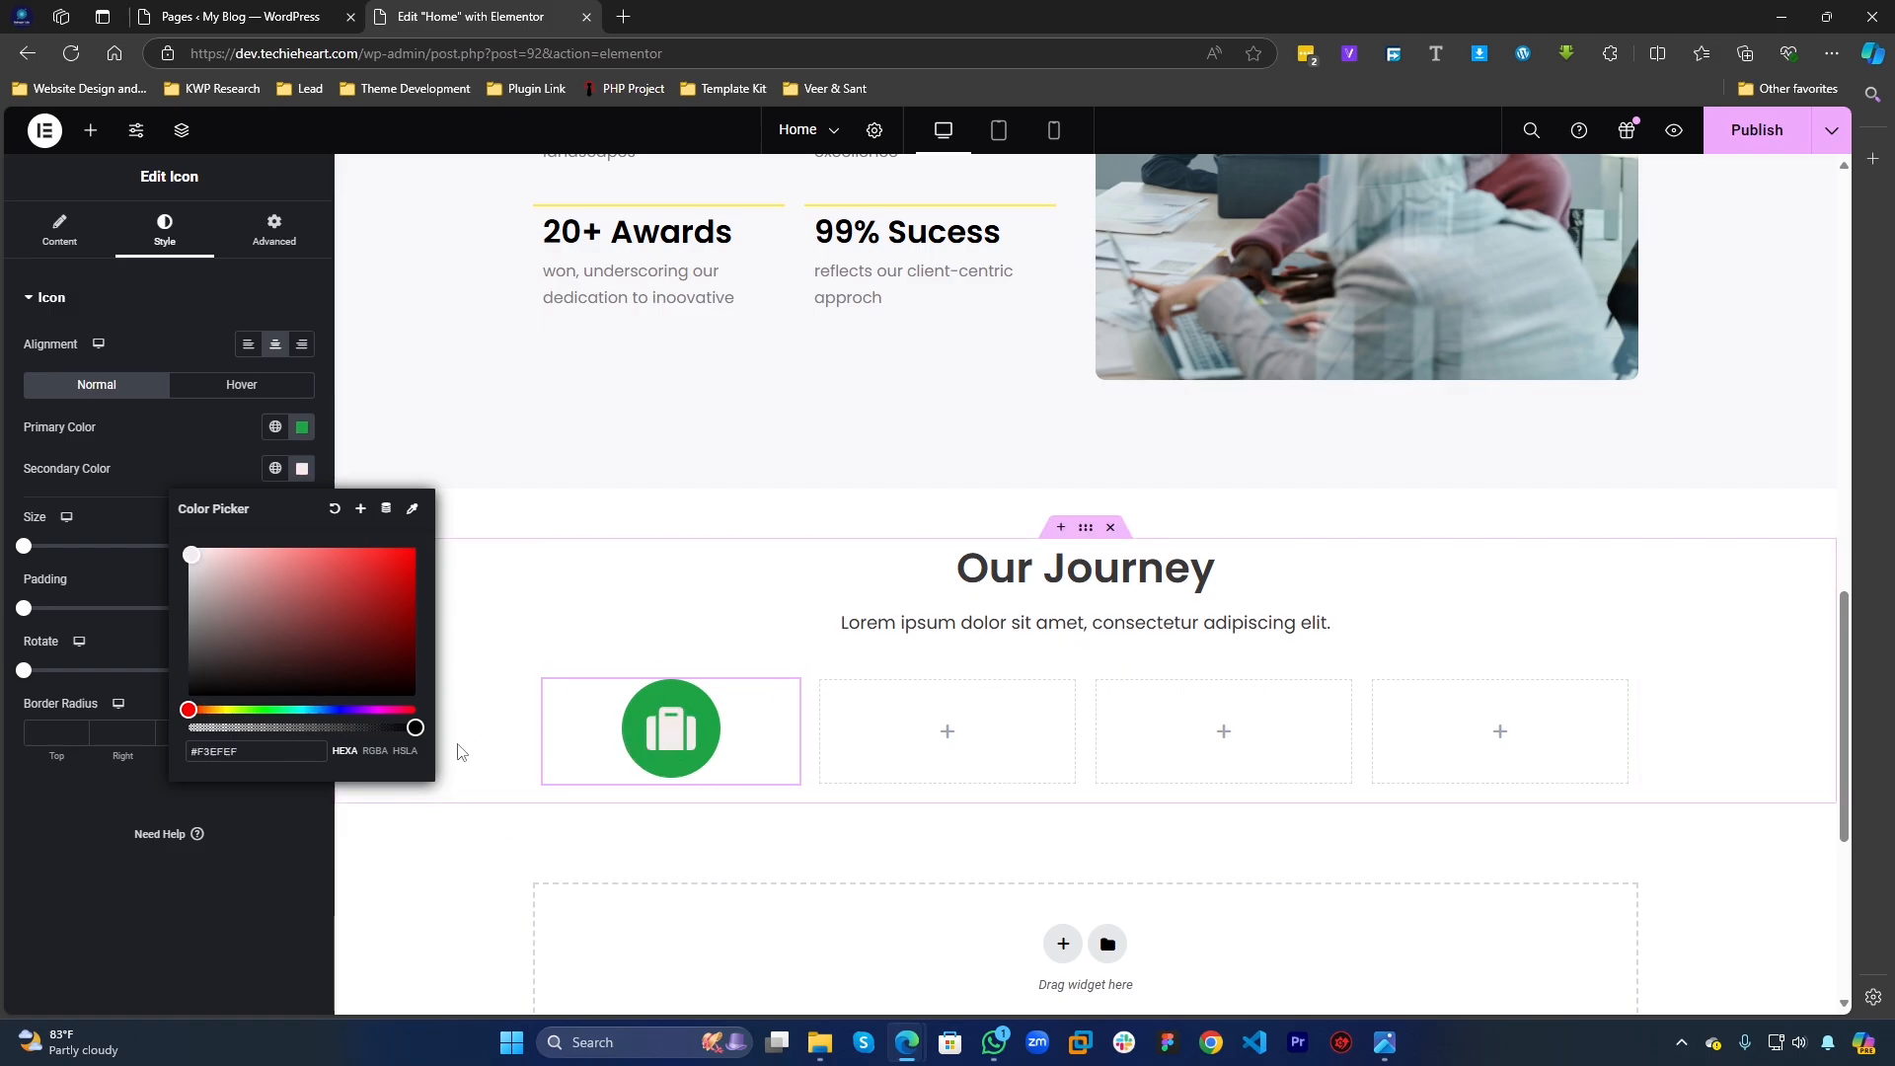
left_click(182, 952)
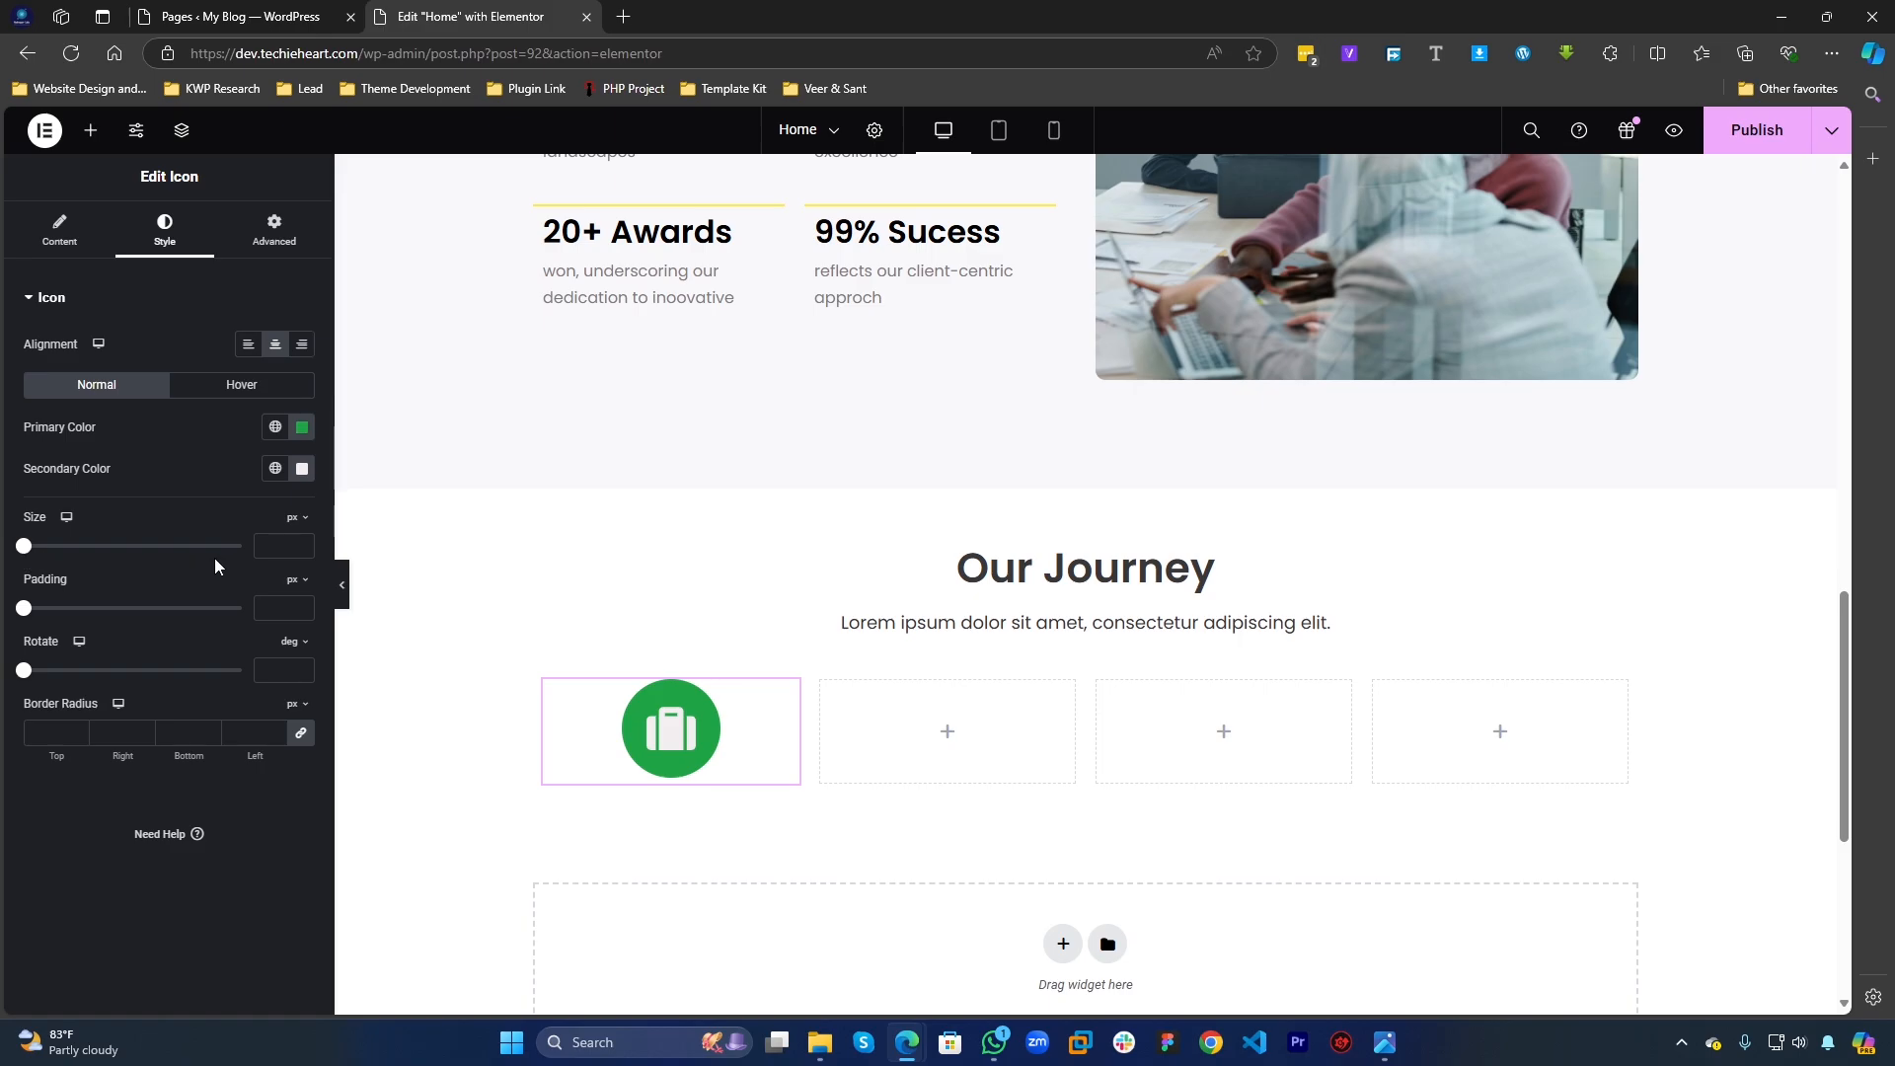
Step: Try an icon size of 20 px and raise it gradually to 36 px
left_click(266, 552)
type("20")
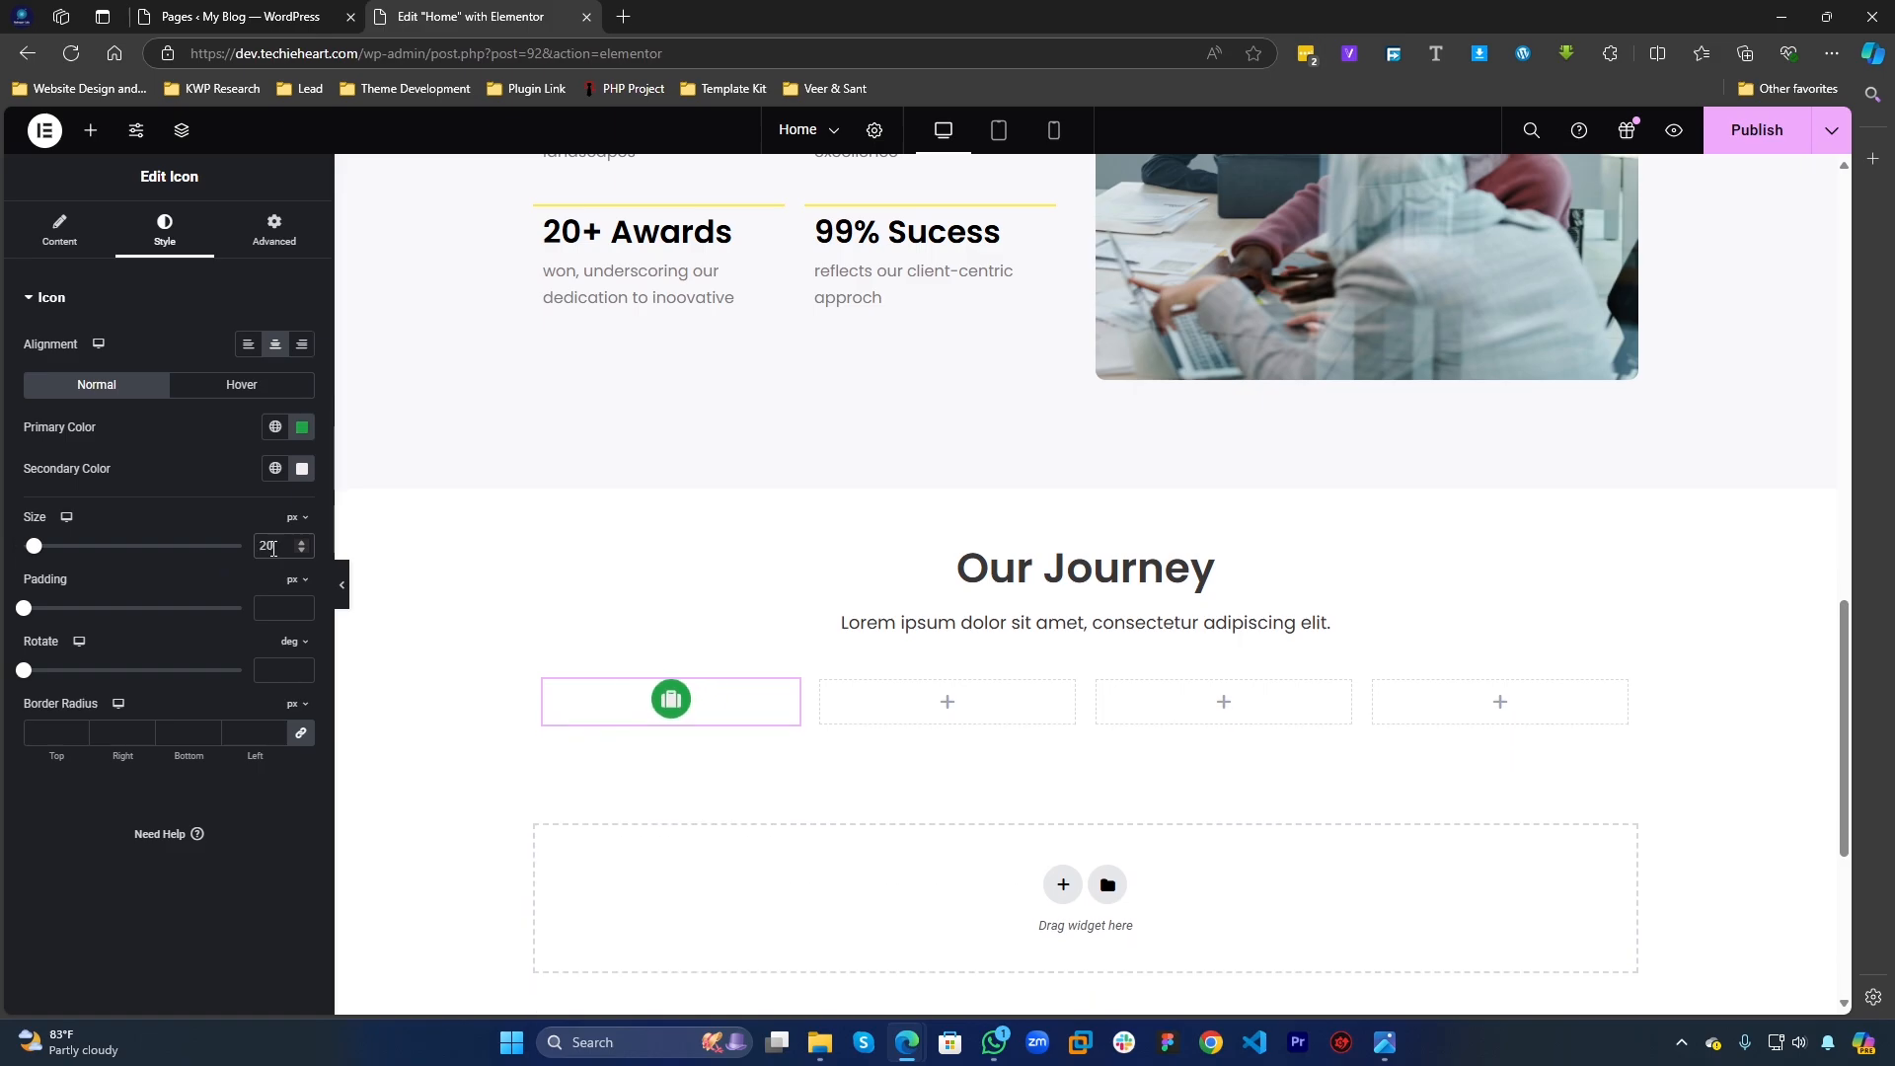
key("Up")
key("Up")
key("Up")
key("Up")
key("Up")
key("Up")
key("Up")
key("Up")
key("Up")
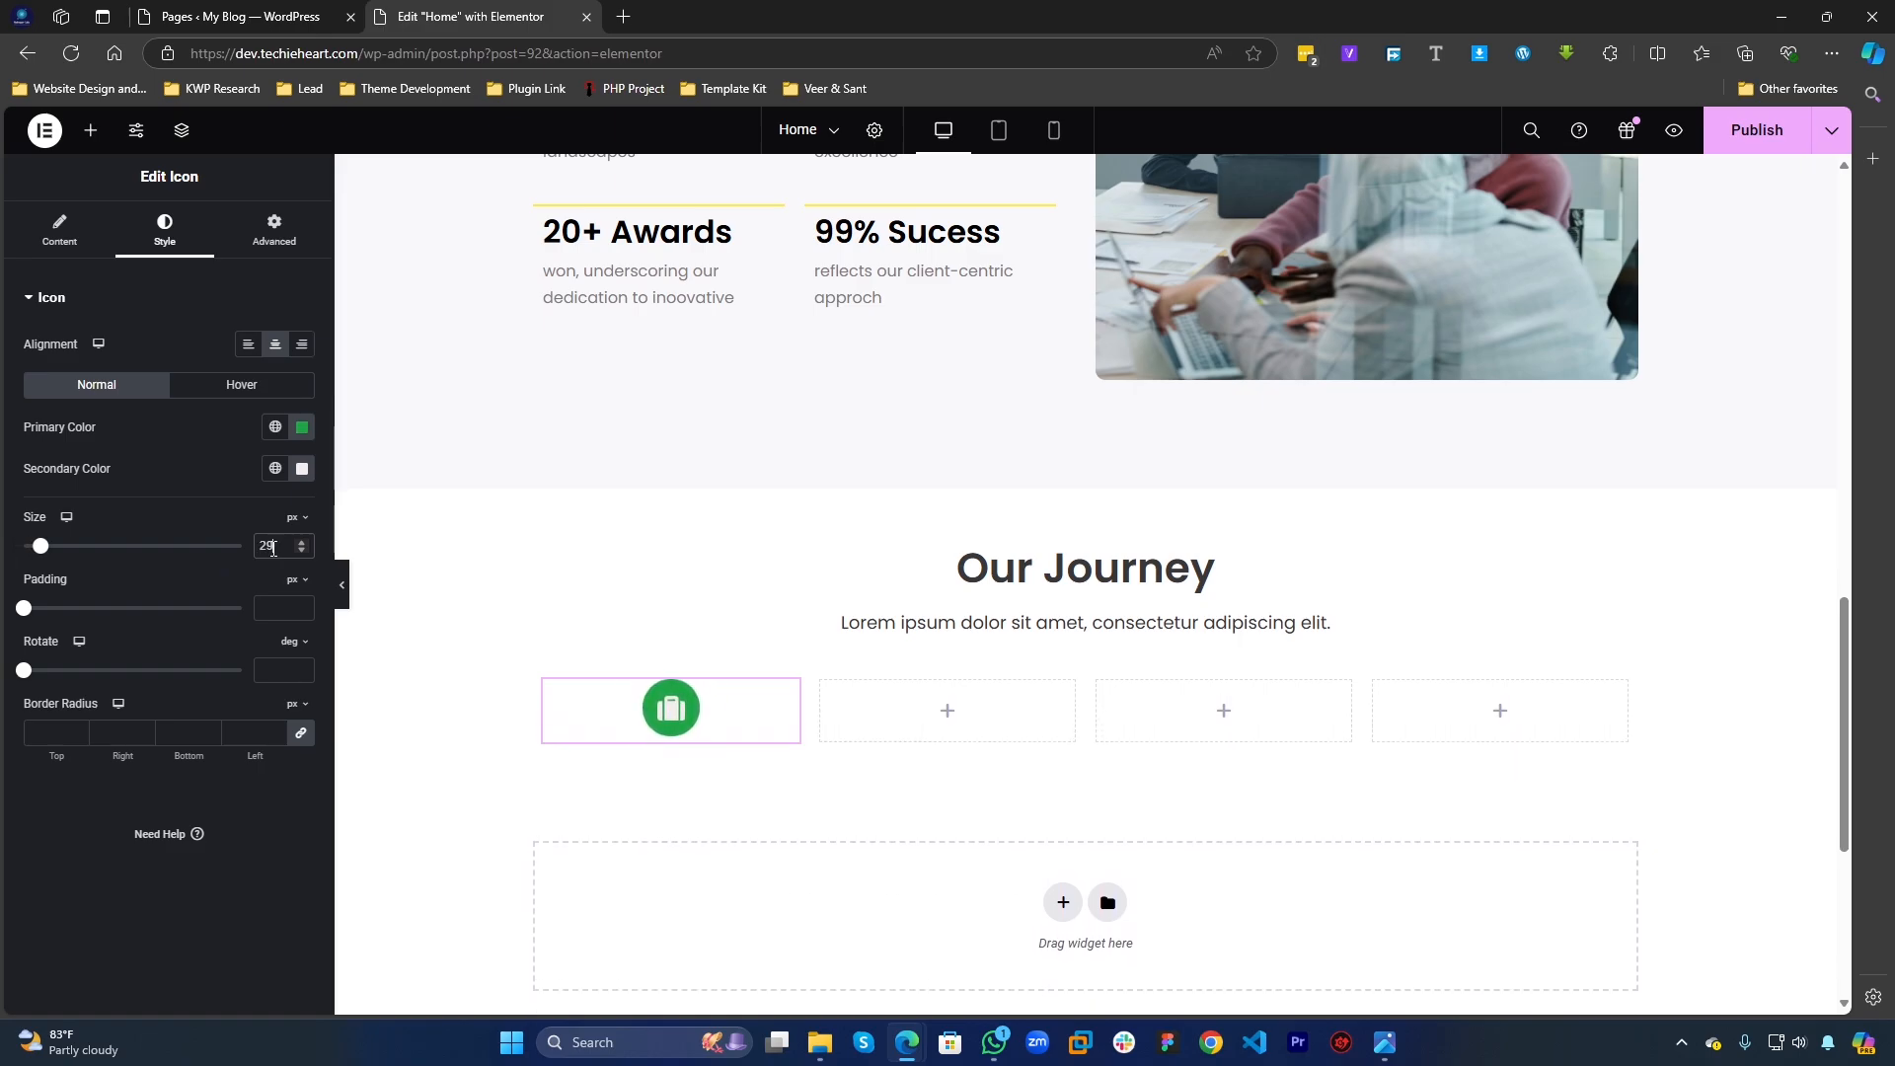
key("Up")
key("Up")
key("Up")
key("Up")
key("Up")
key("Up")
key("Up")
Step: Try icon sizes of 50 and 30 px, and set the size to 40 px
double_click(274, 549)
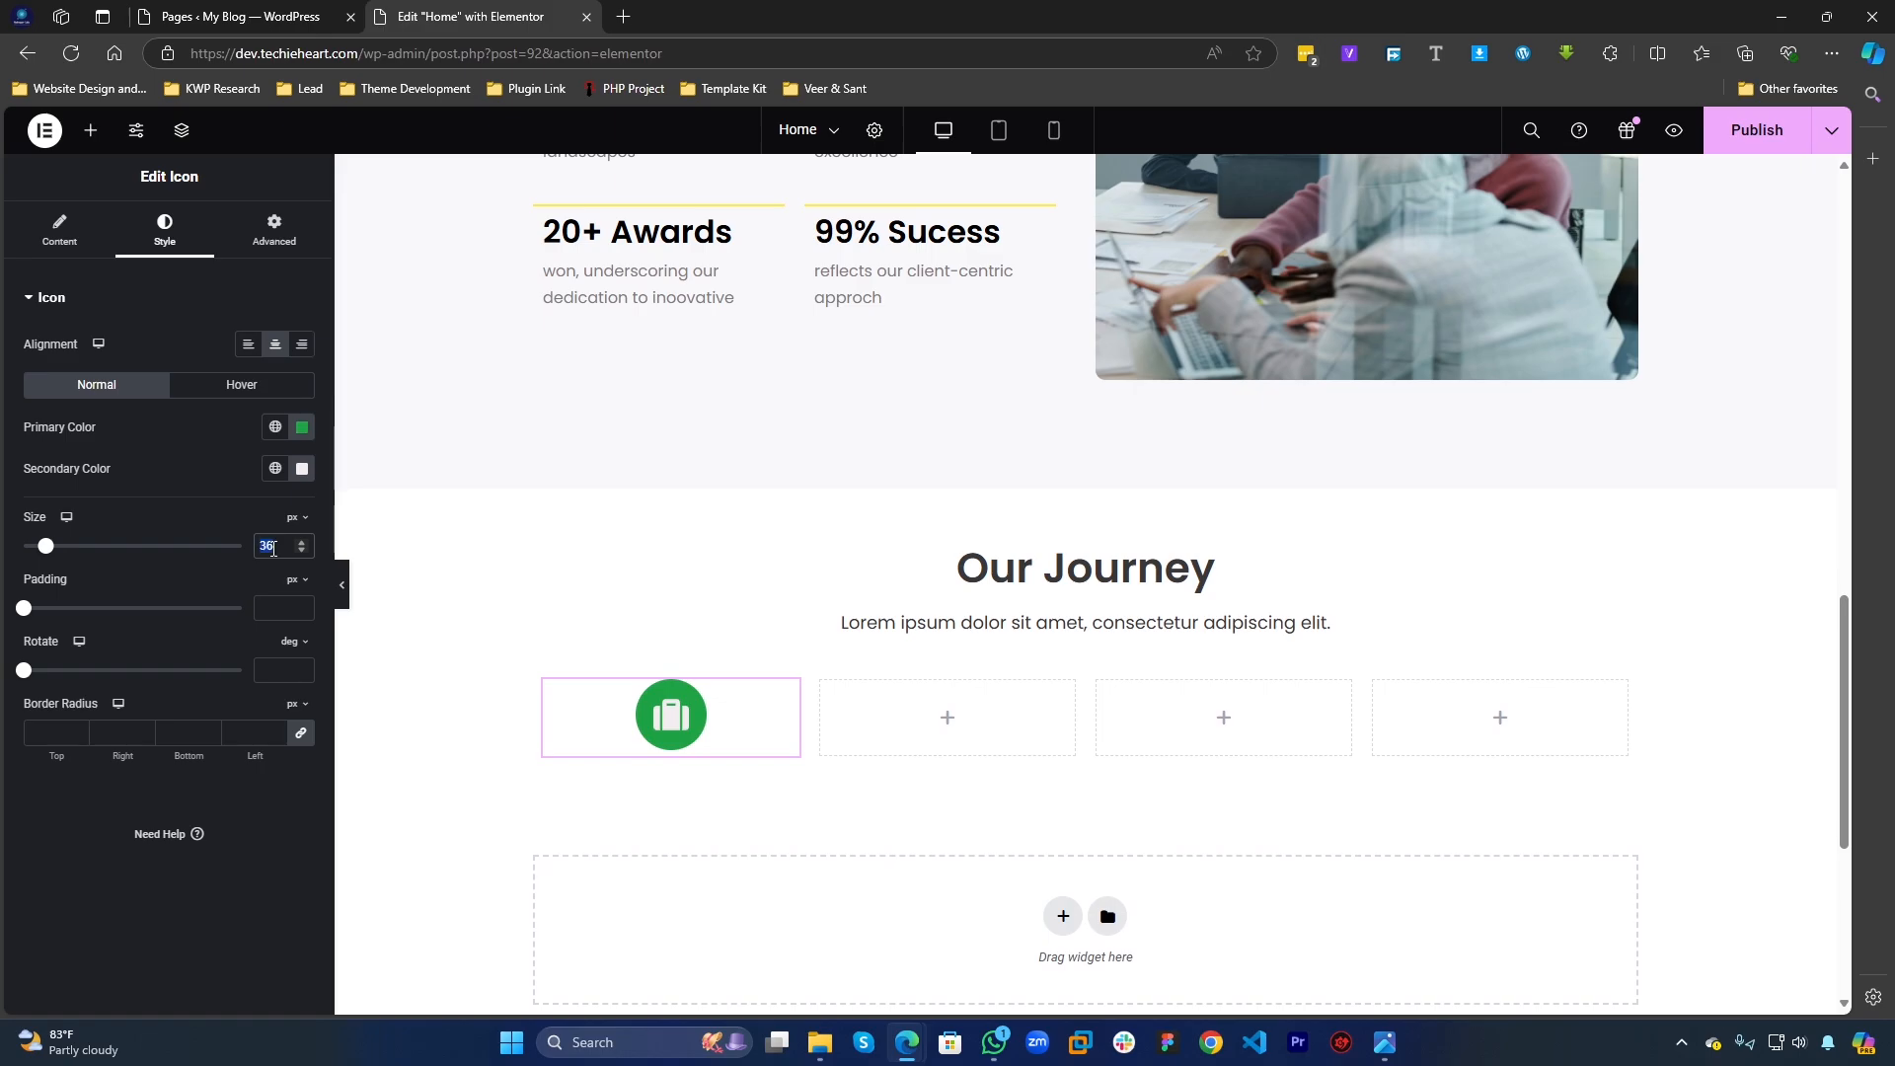
type("50")
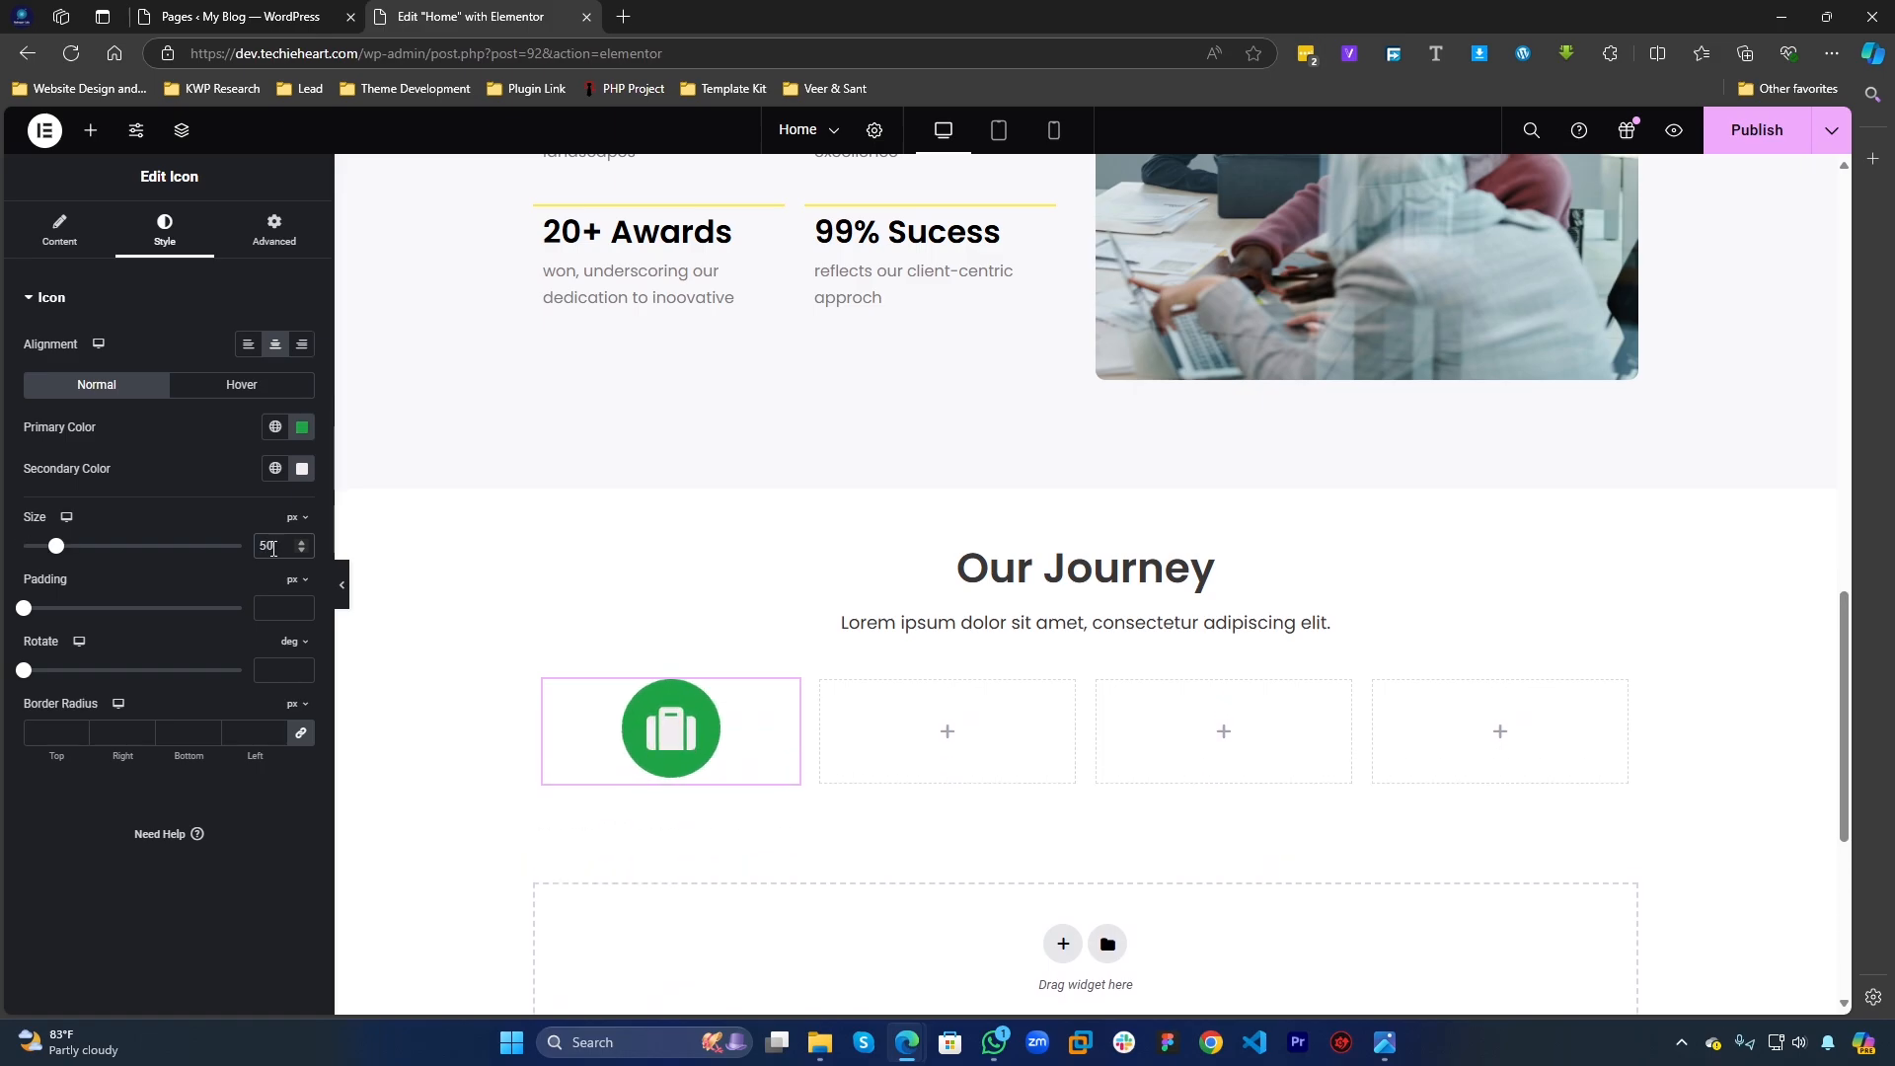
double_click(274, 549)
type("30")
double_click(274, 549)
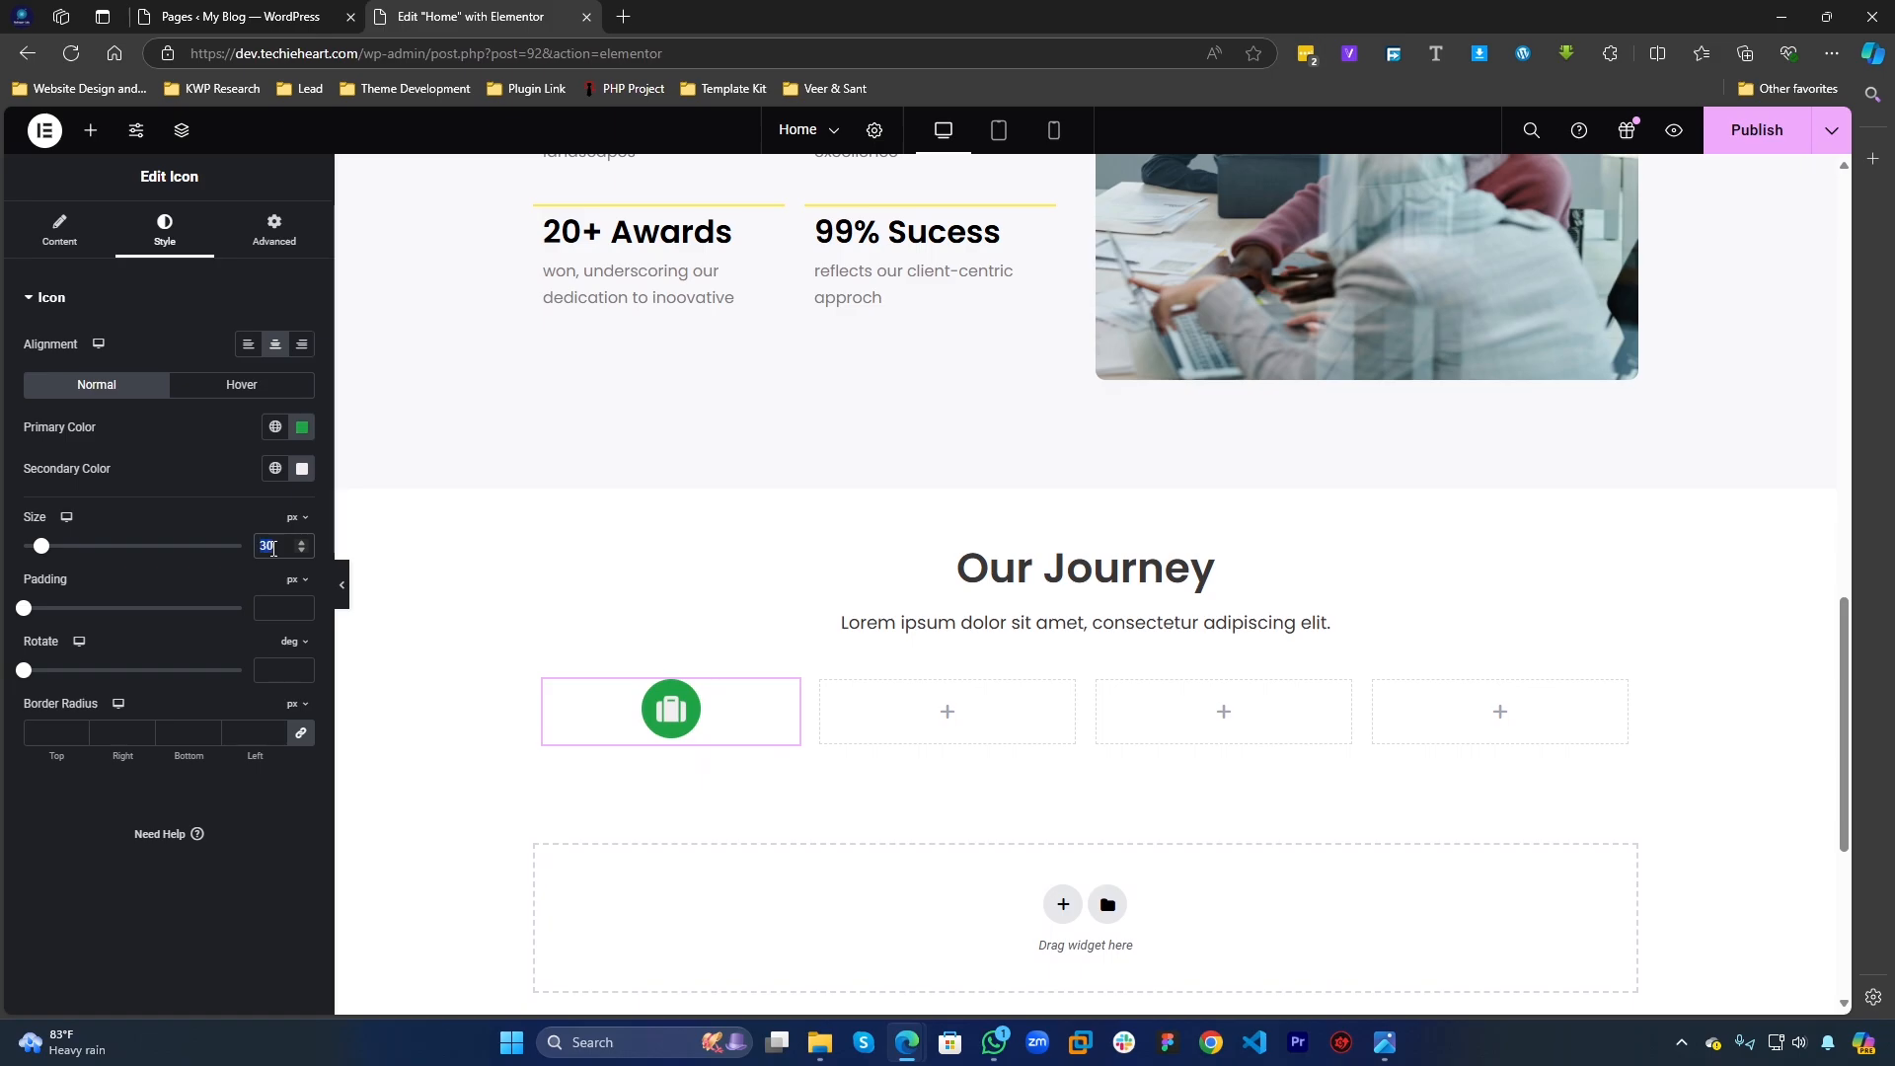
type("40")
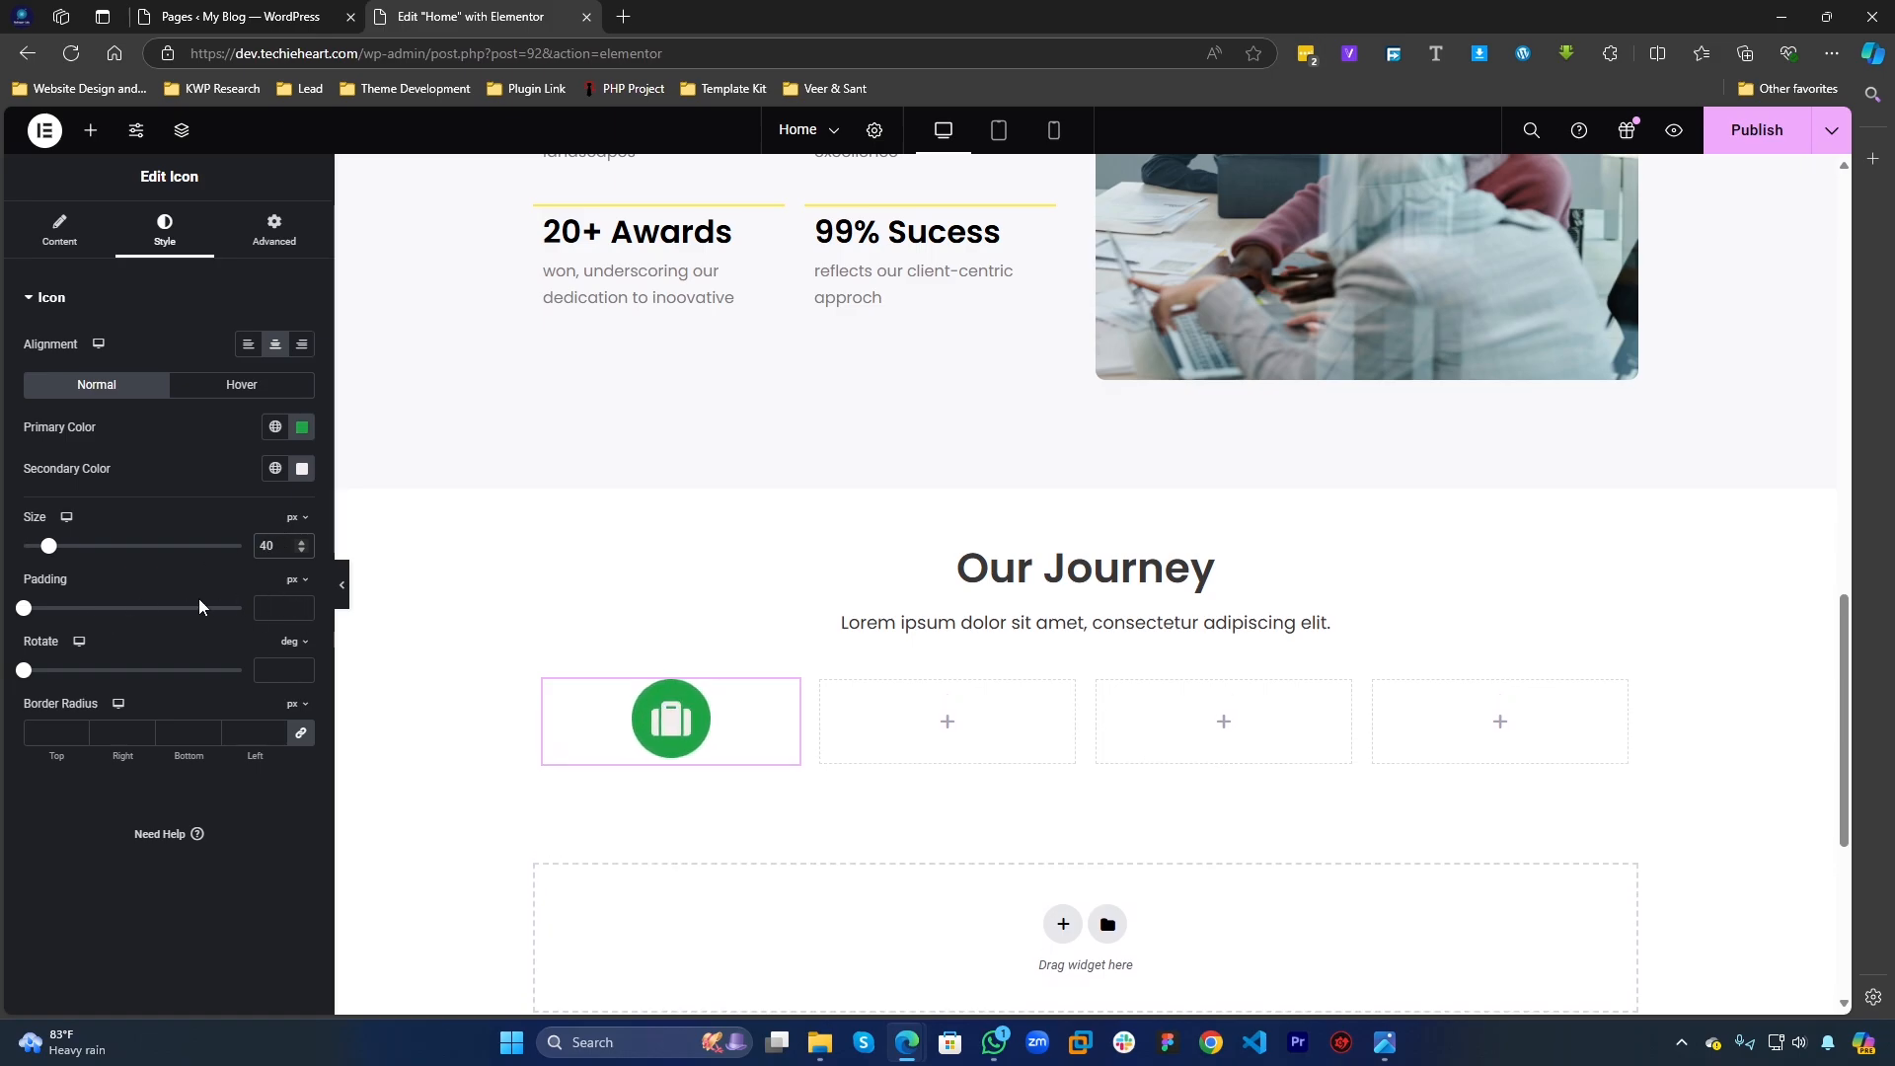
Step: Try icon padding of 0 and 10 px, and set the padding to 20 px
left_click(286, 614)
type("0")
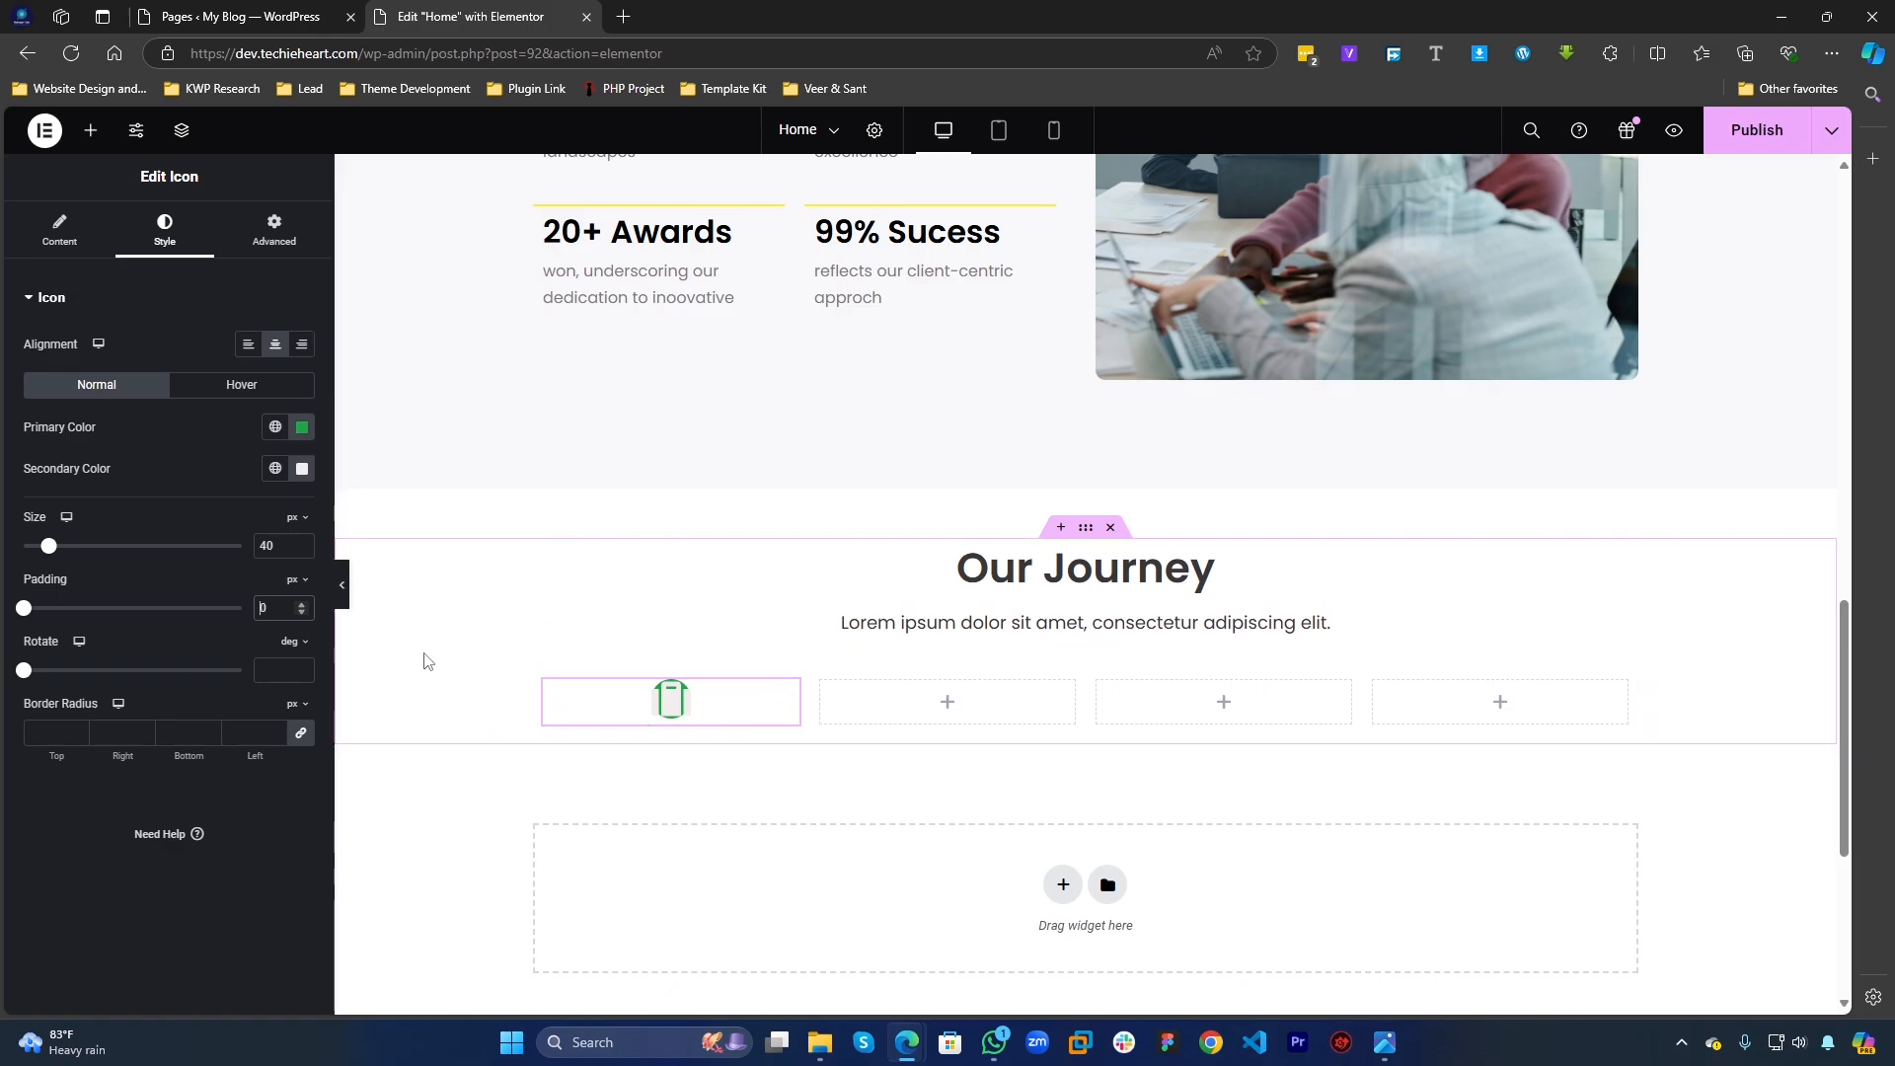
type("1")
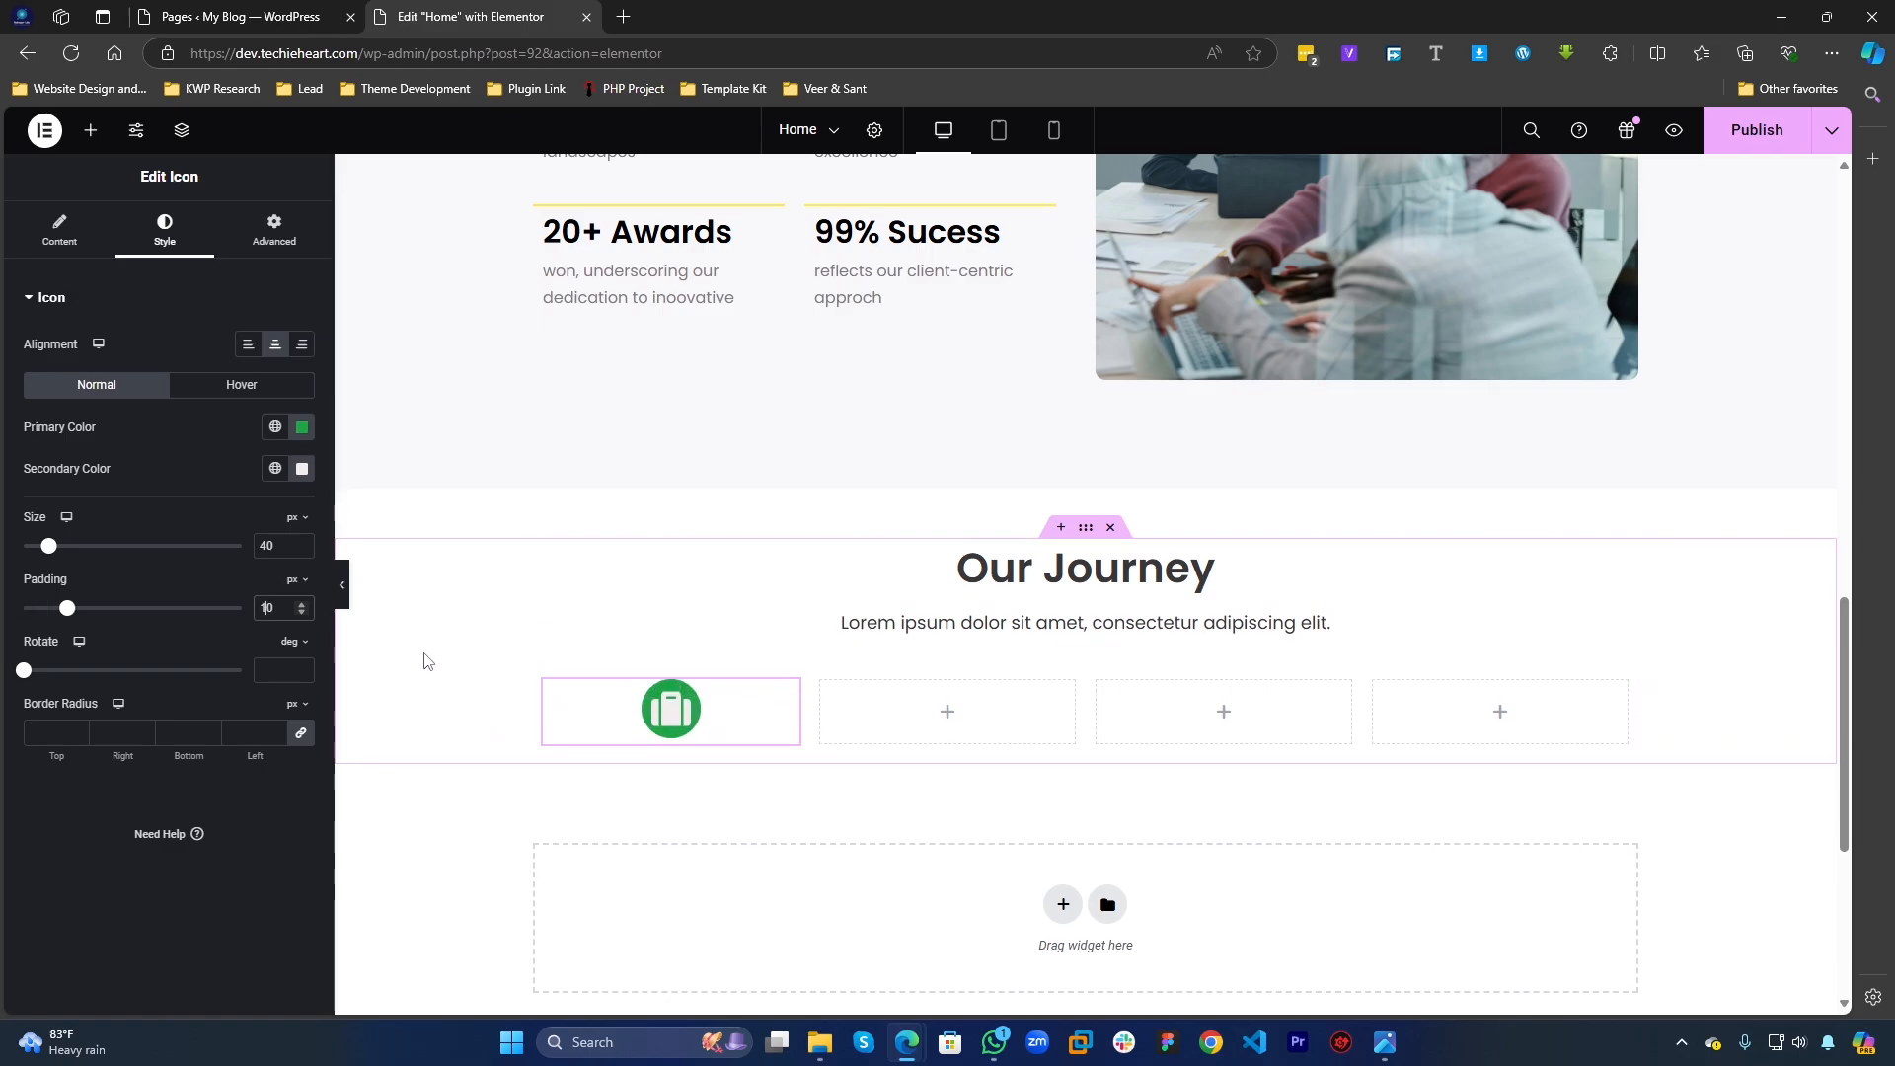
key("BackSpace")
type("2")
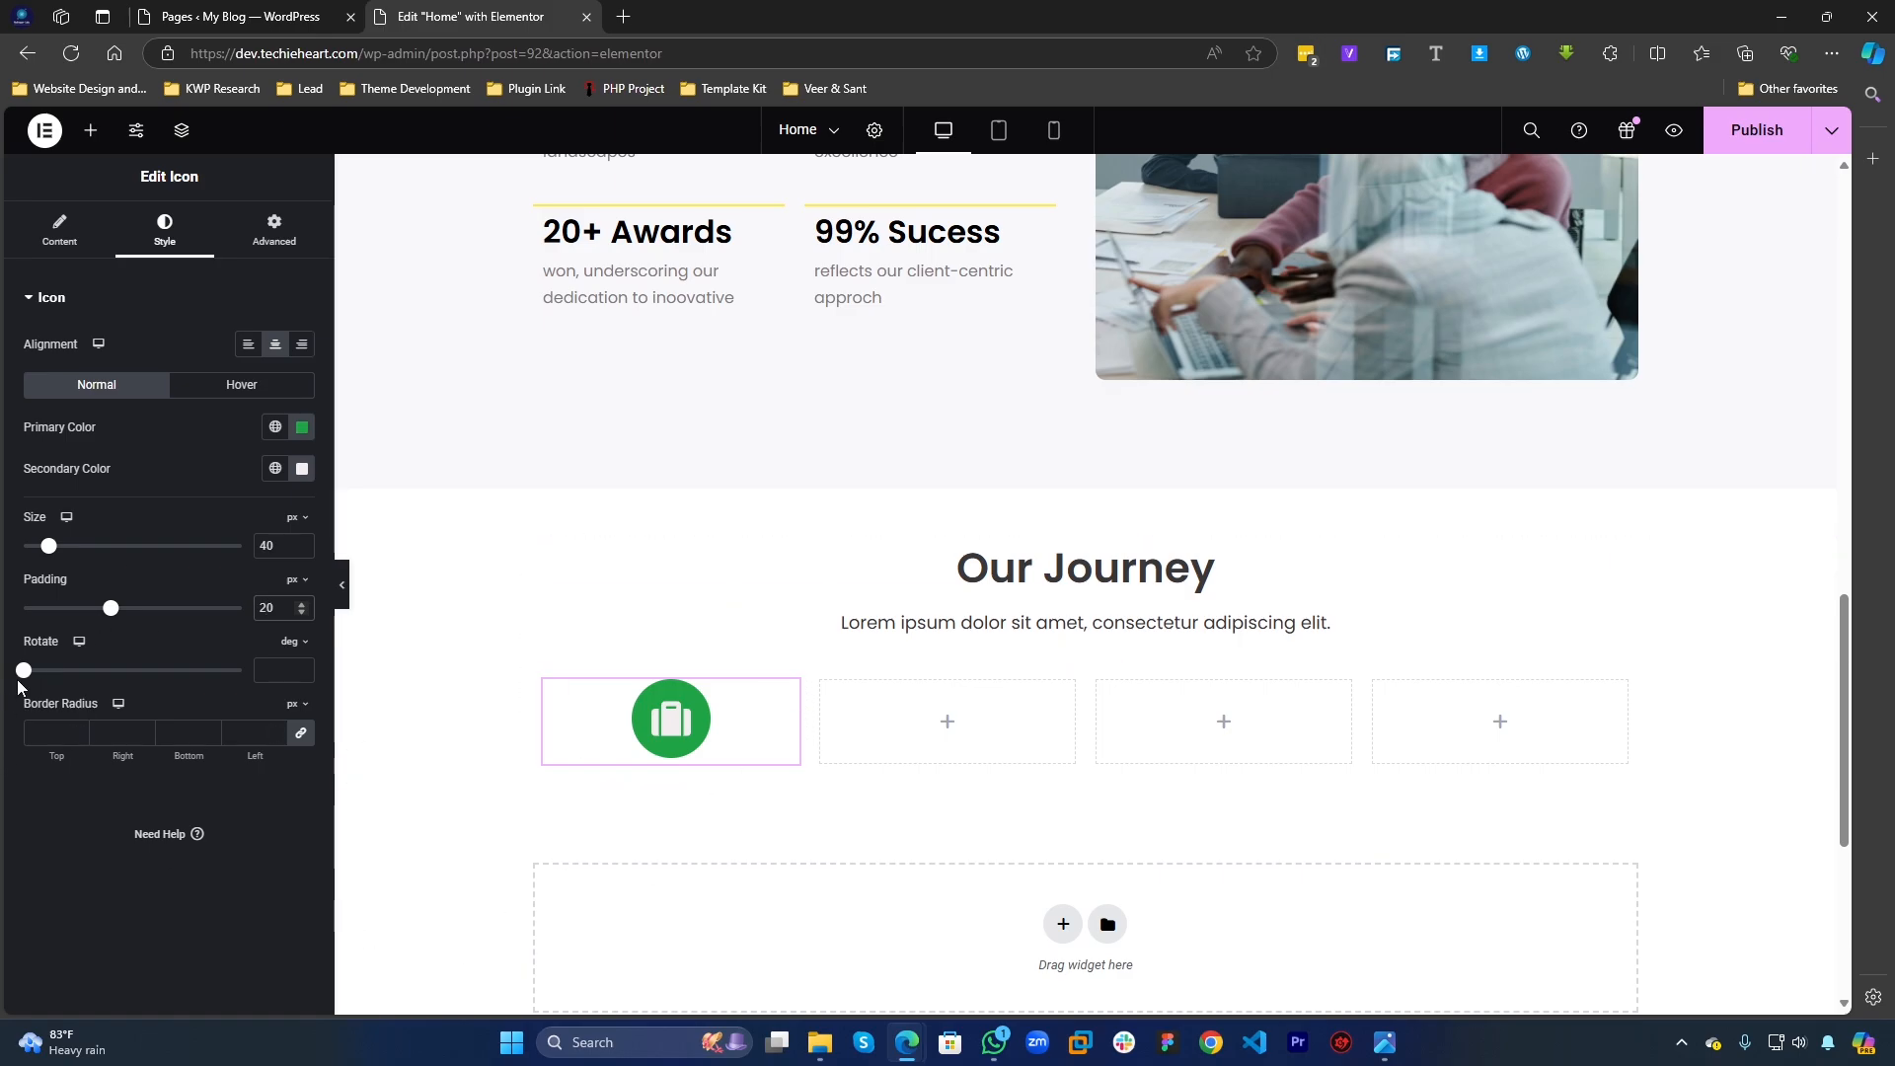
Step: Change the suitcase icon's shape to Square
mouse_move(22, 675)
left_mouse_down()
mouse_move(93, 675)
mouse_move(16, 678)
left_mouse_up()
left_click(60, 233)
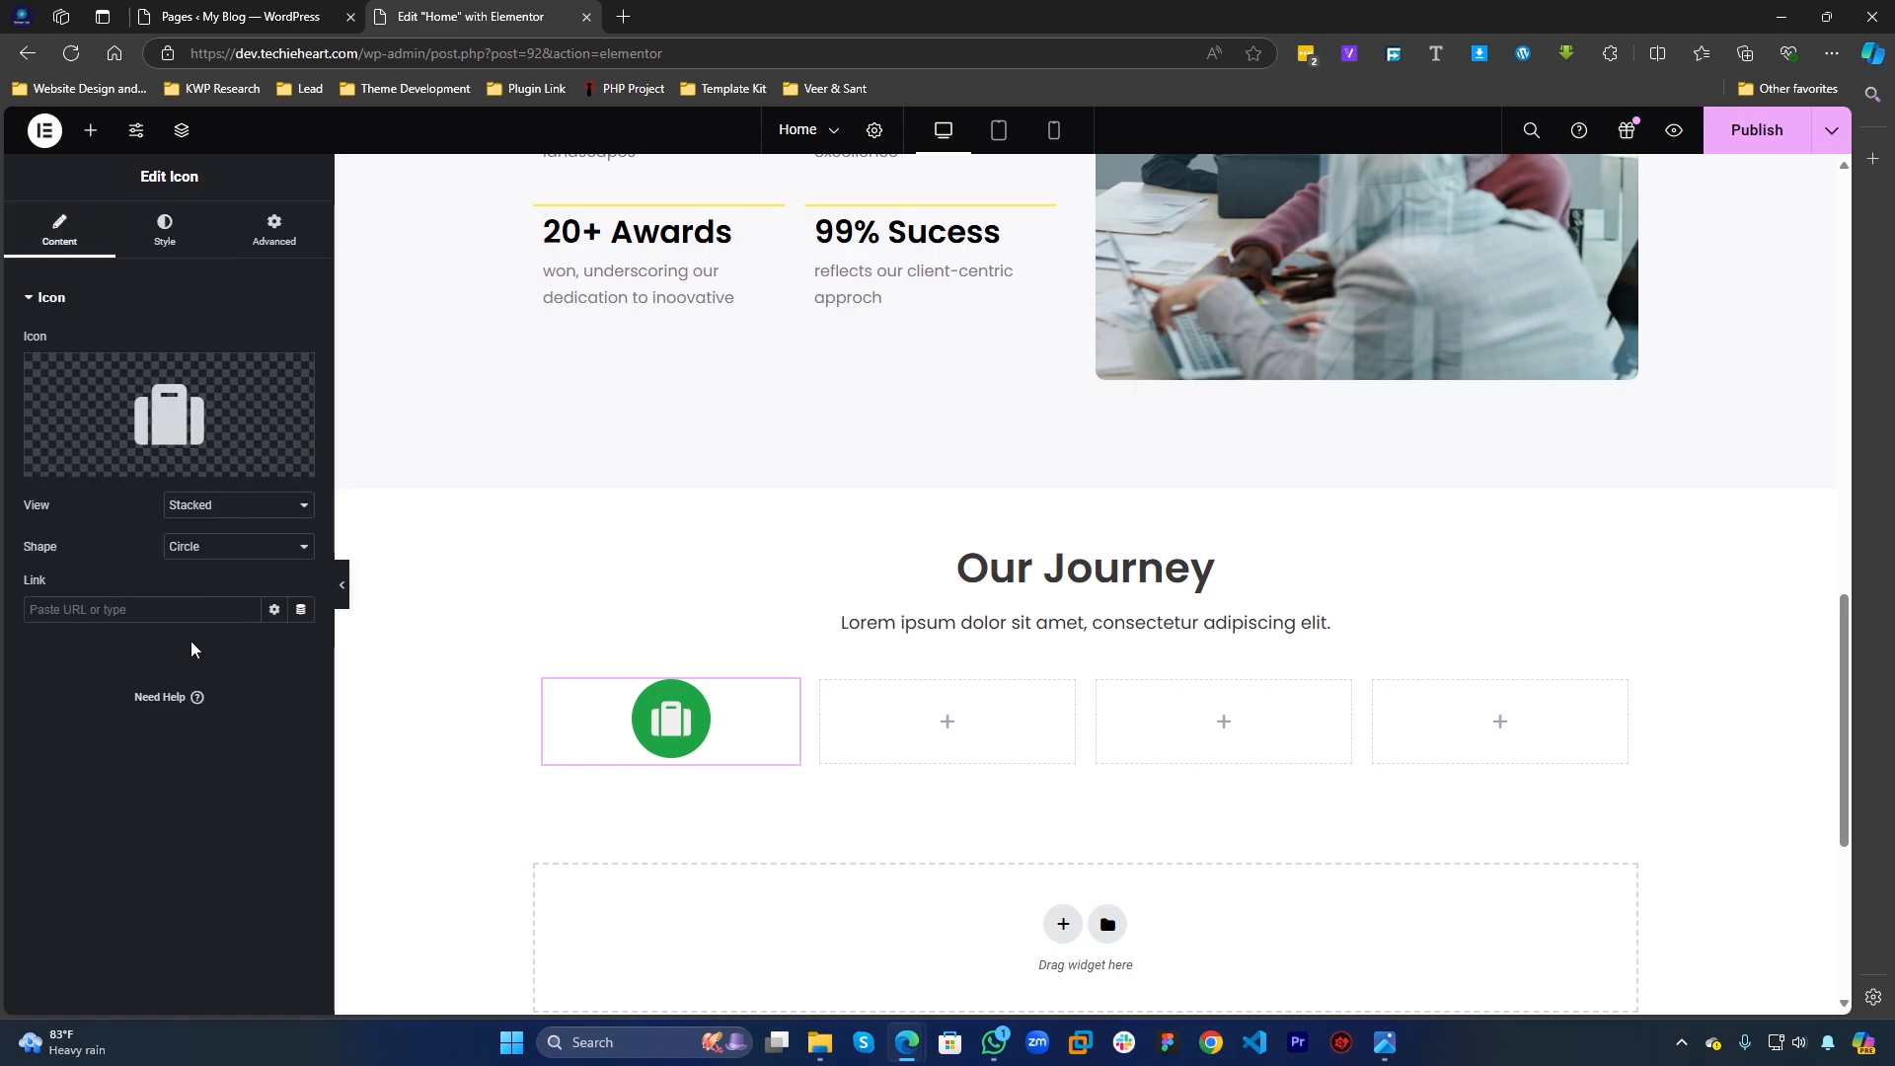
left_click(192, 548)
left_click(189, 600)
Step: Try rotating the icon by 83 degrees and return the rotation to 0
left_click(160, 249)
left_click_drag(23, 671, 73, 671)
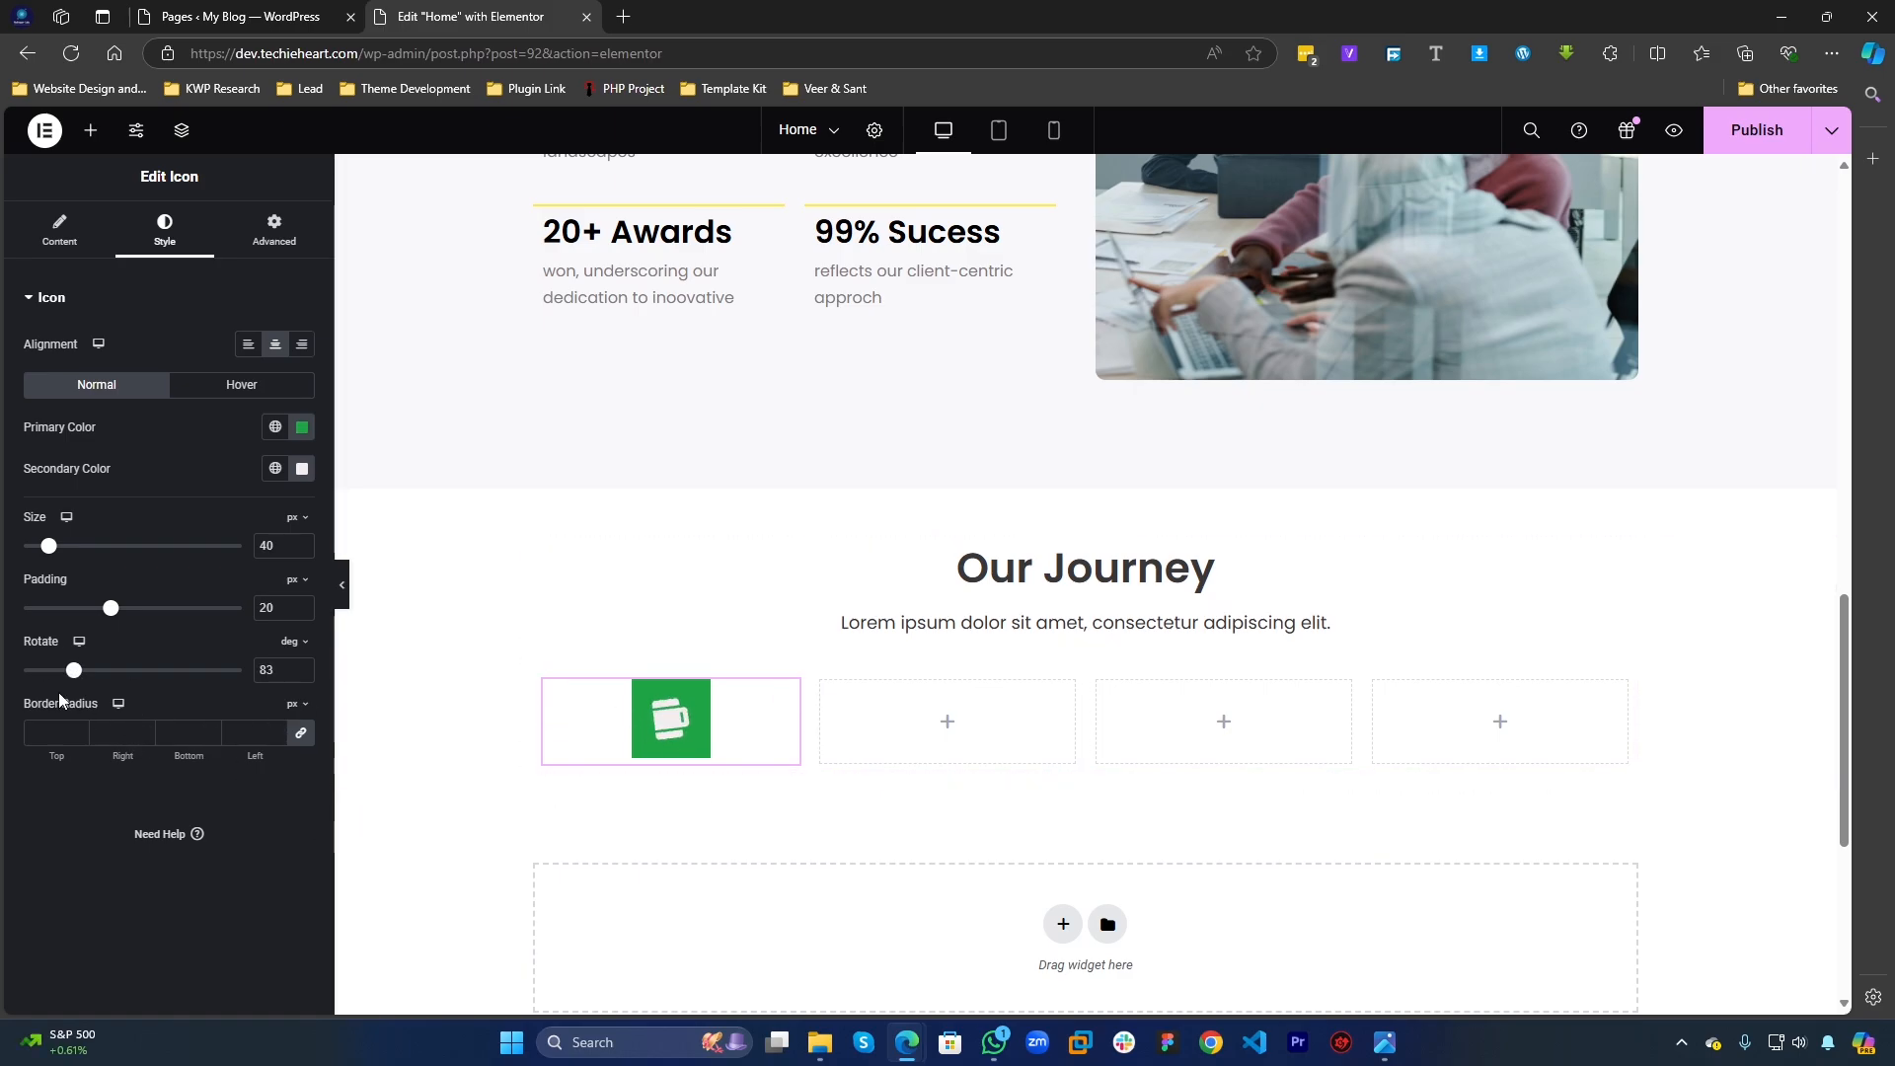
left_click_drag(74, 671, 6, 670)
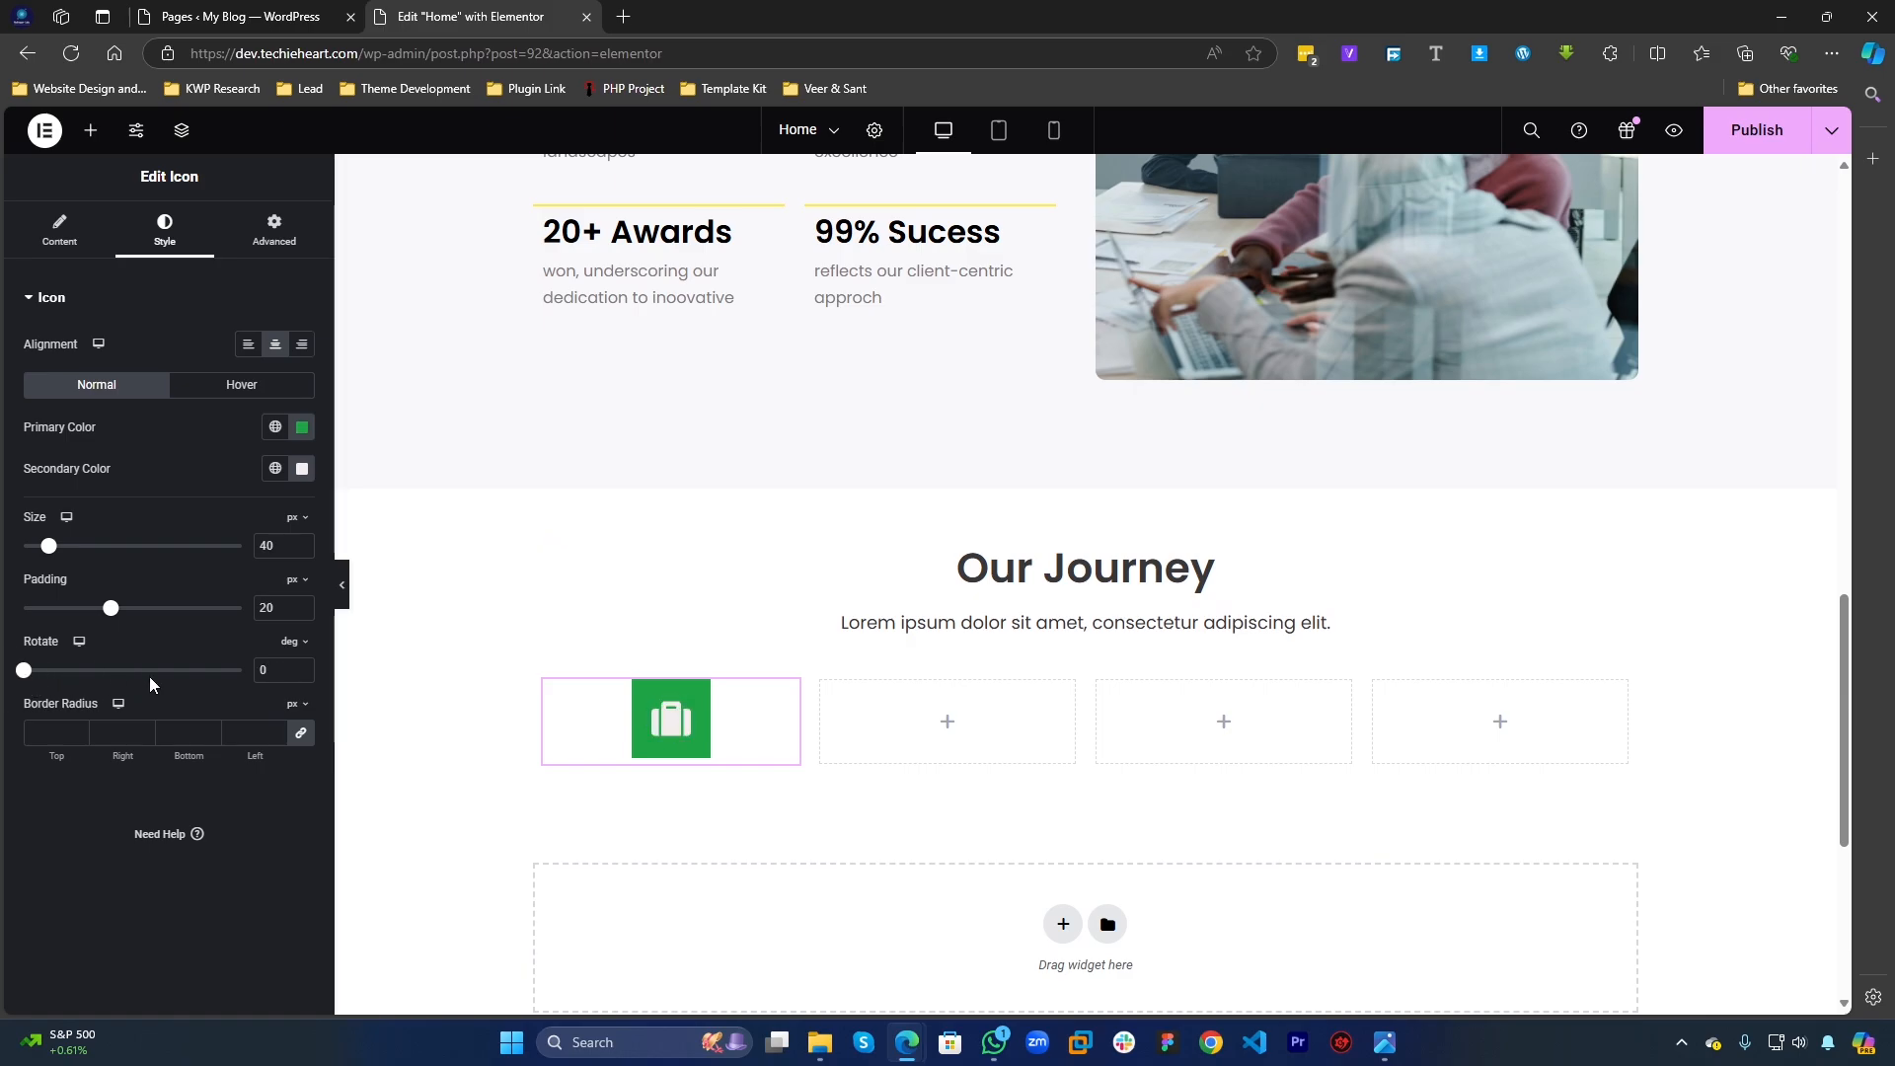
Step: Try rotating the icon by 0.42 in turn units, and switch the rotation back to 0 degrees
left_click(290, 647)
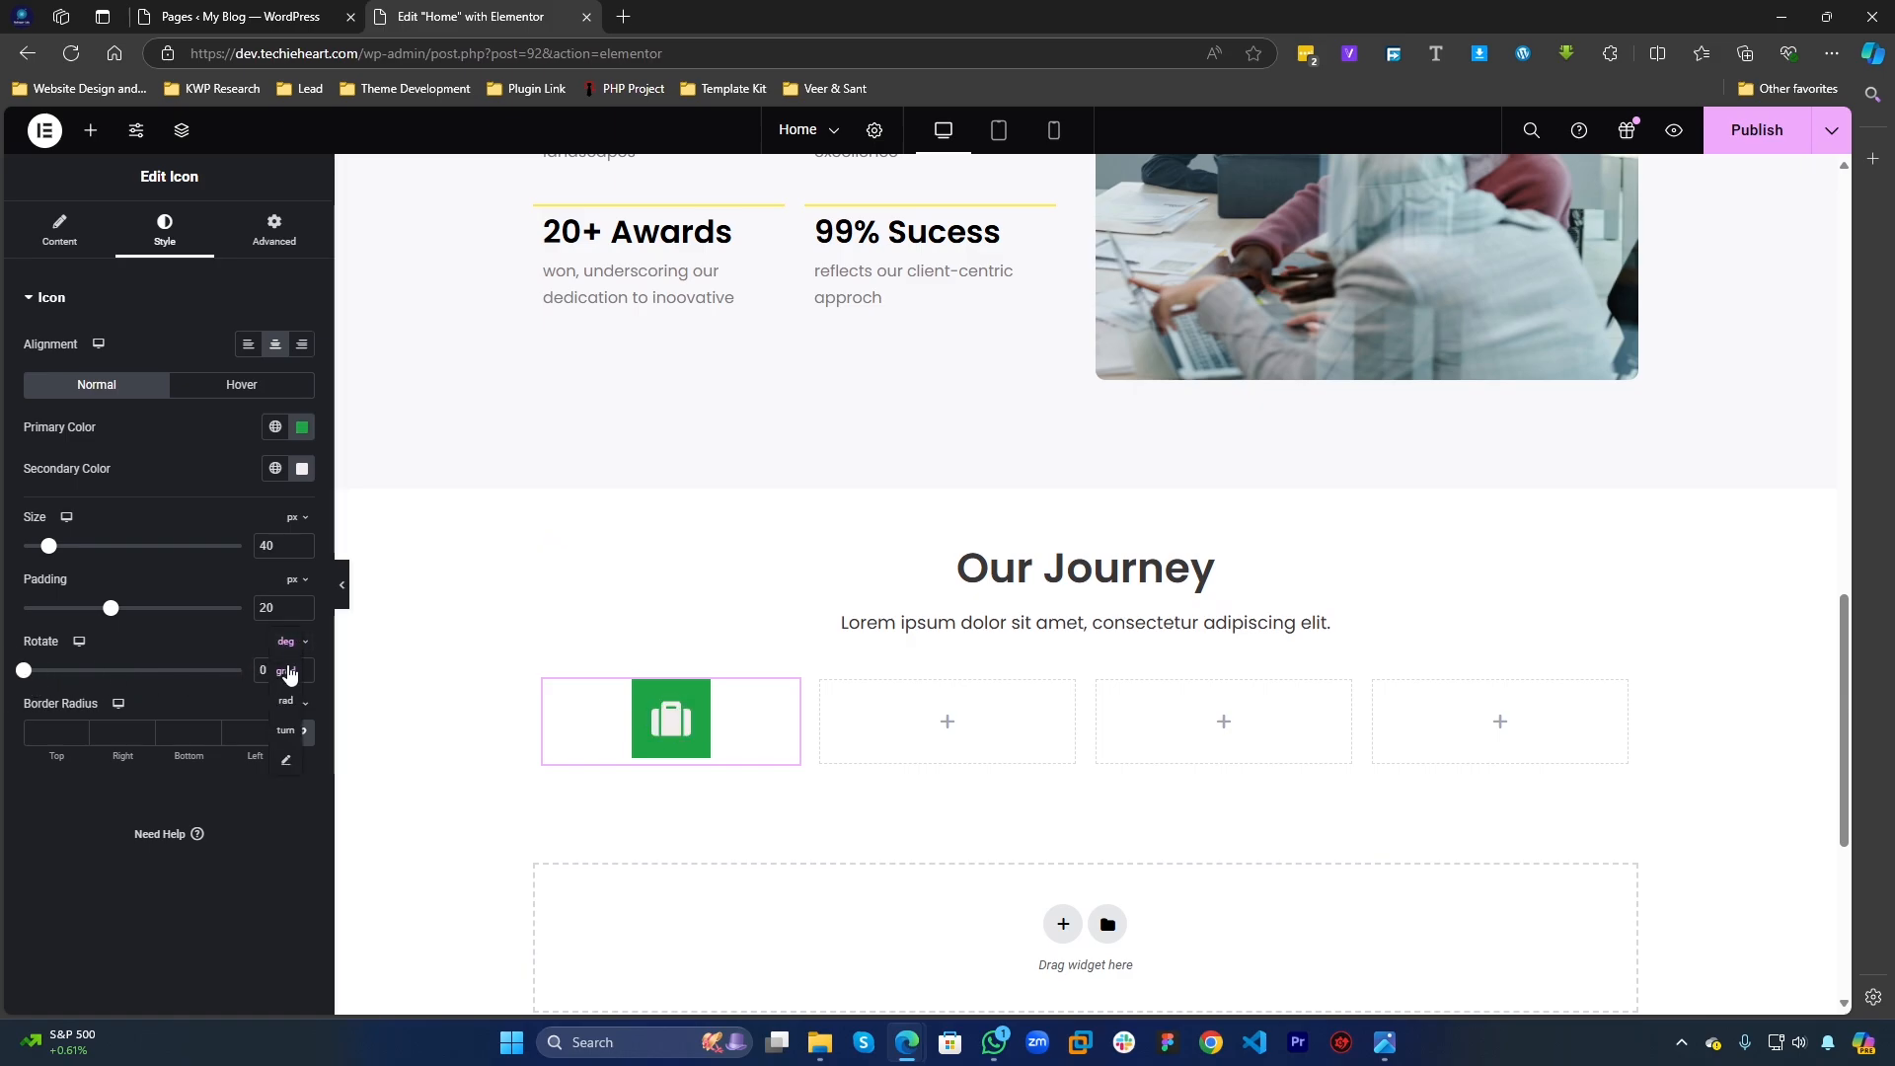
left_click(286, 731)
left_click_drag(24, 669, 114, 672)
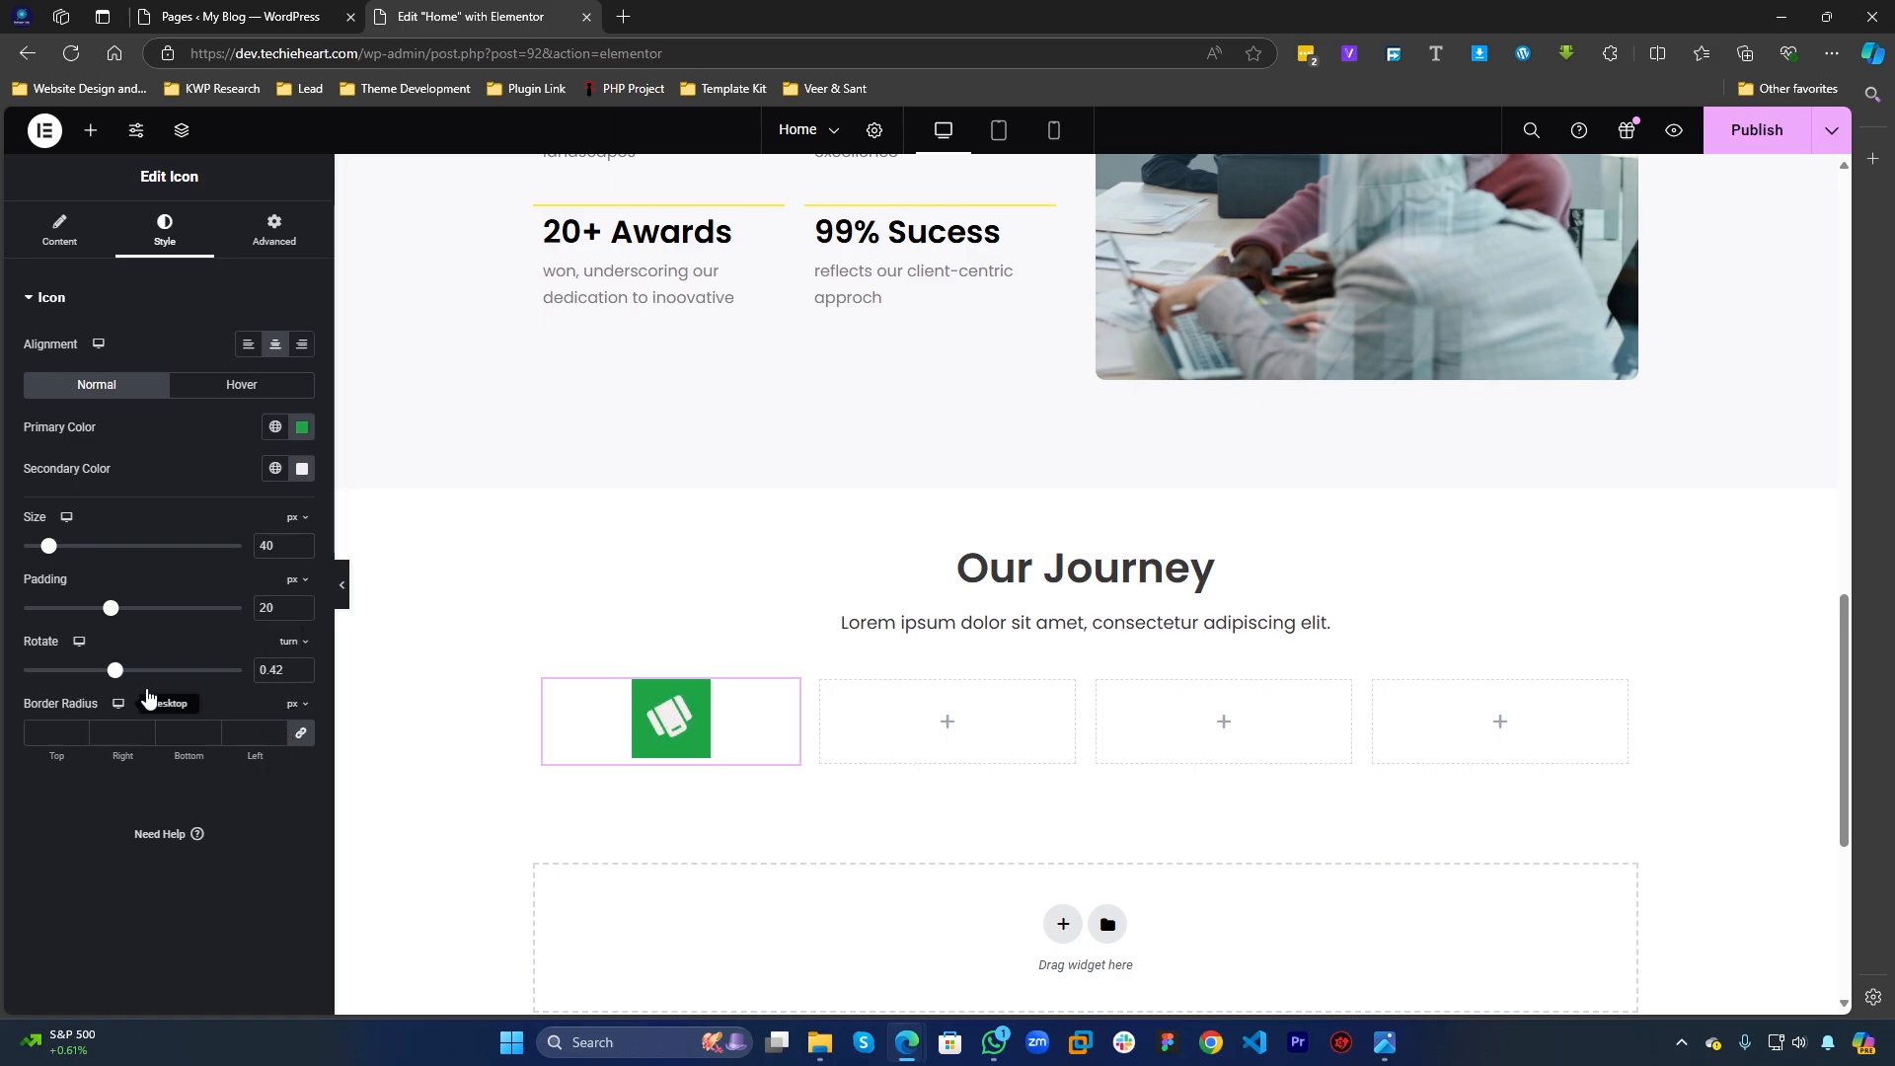
left_click(291, 641)
left_click(286, 656)
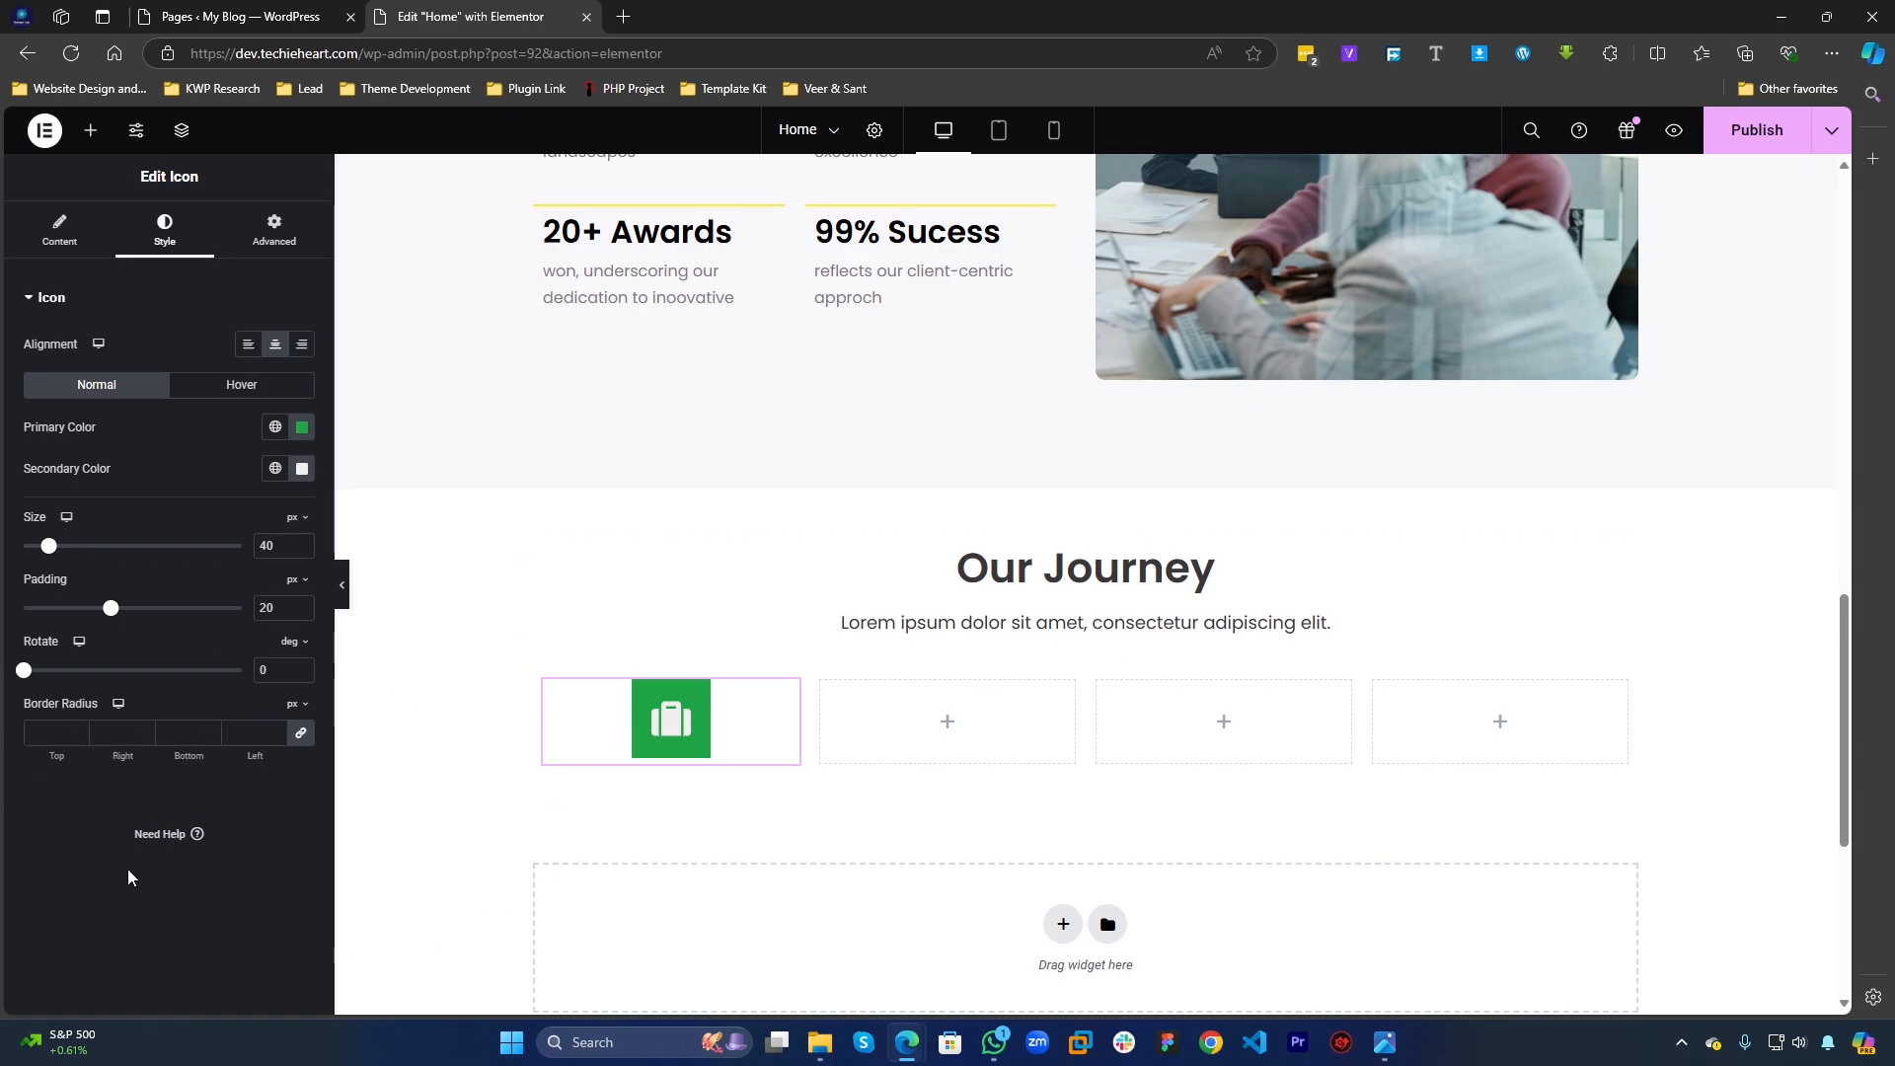
Step: Try a 50 px border radius on all corners of the square icon and clear it again
left_click(65, 733)
type("50")
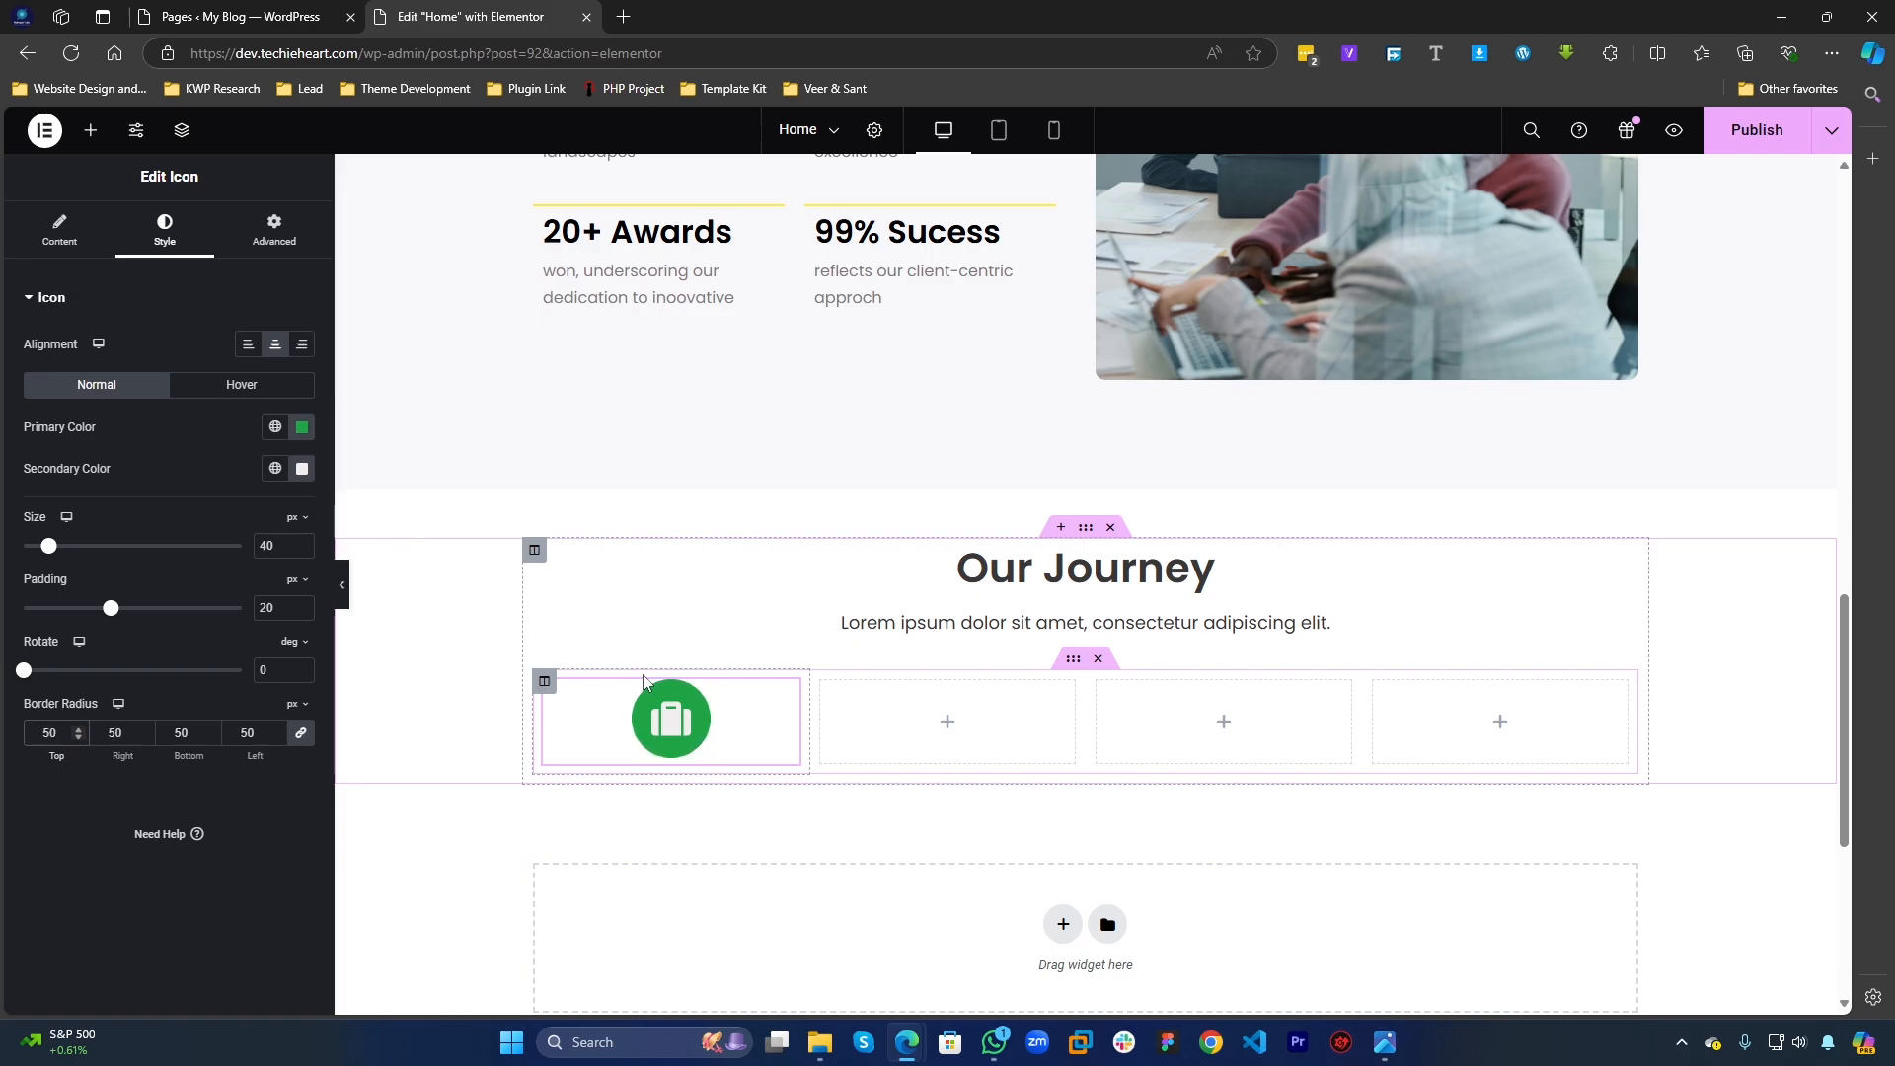
key("ctrl+a")
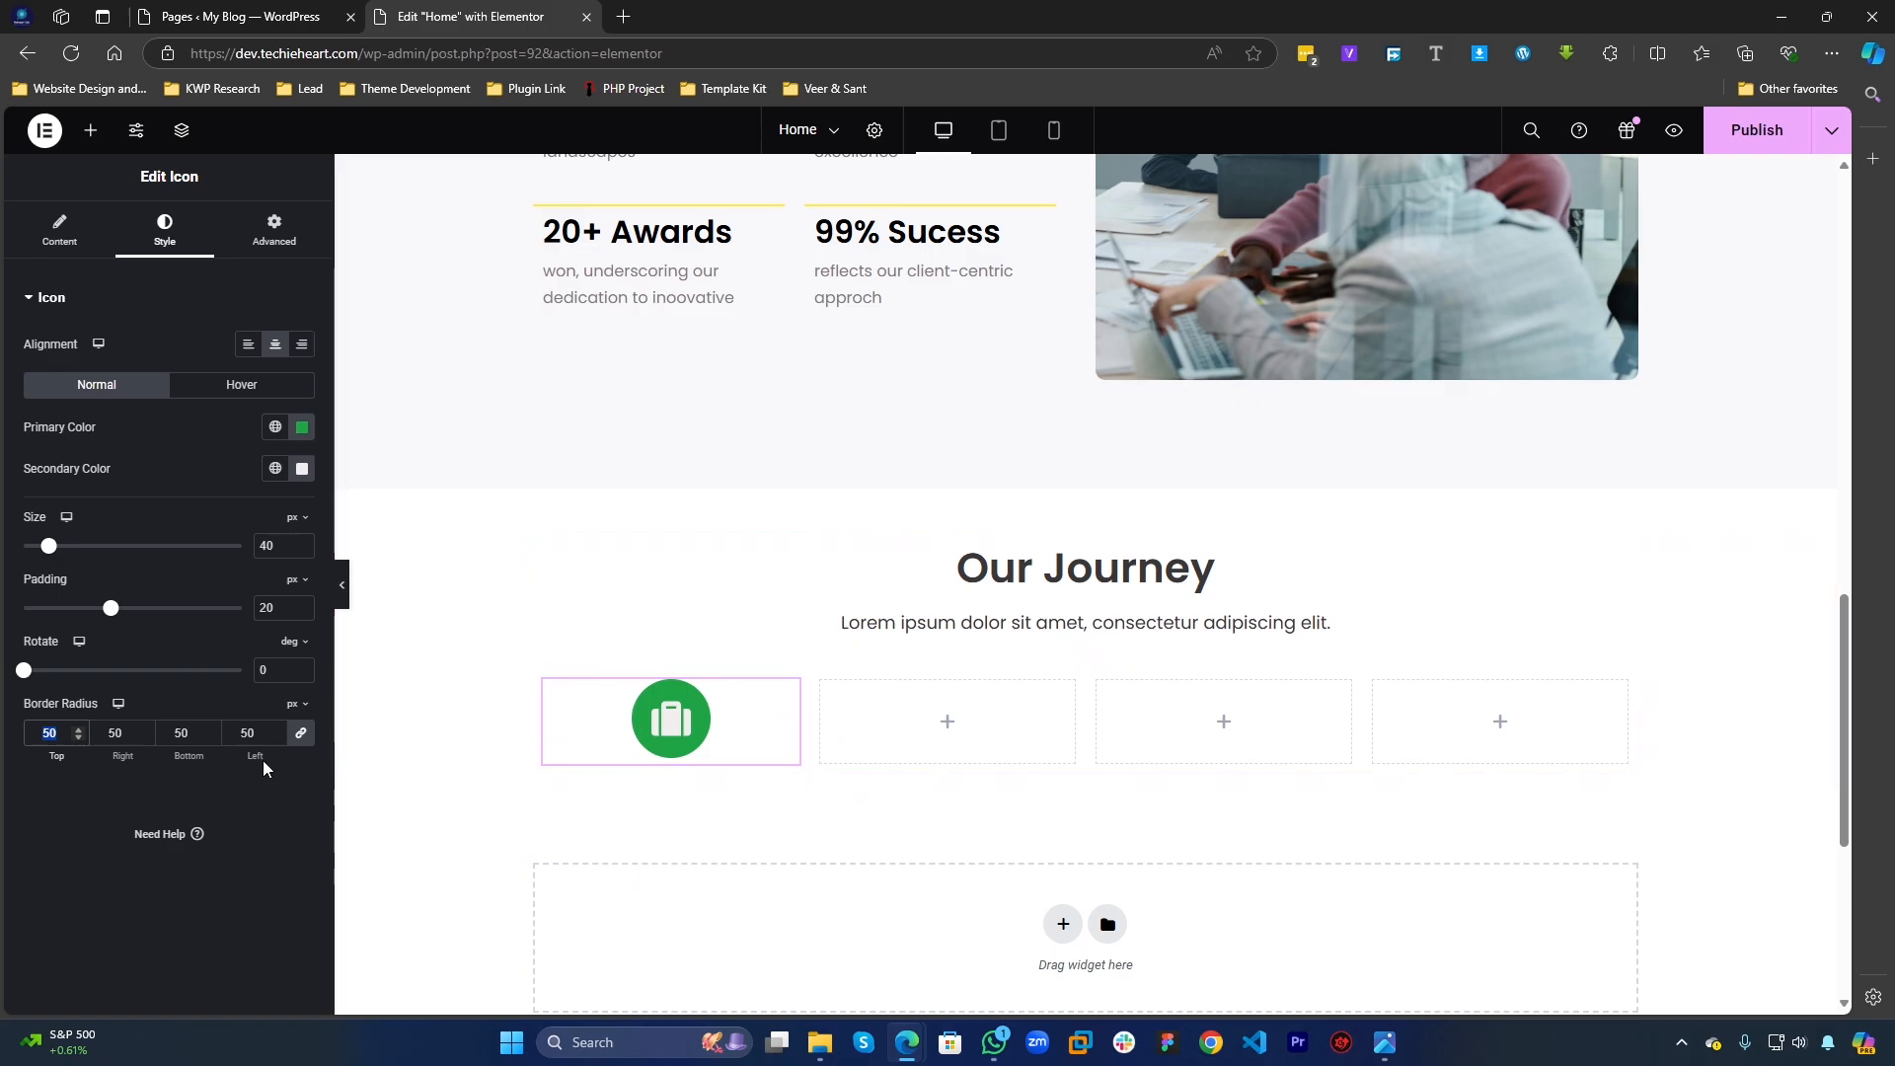
key("BackSpace")
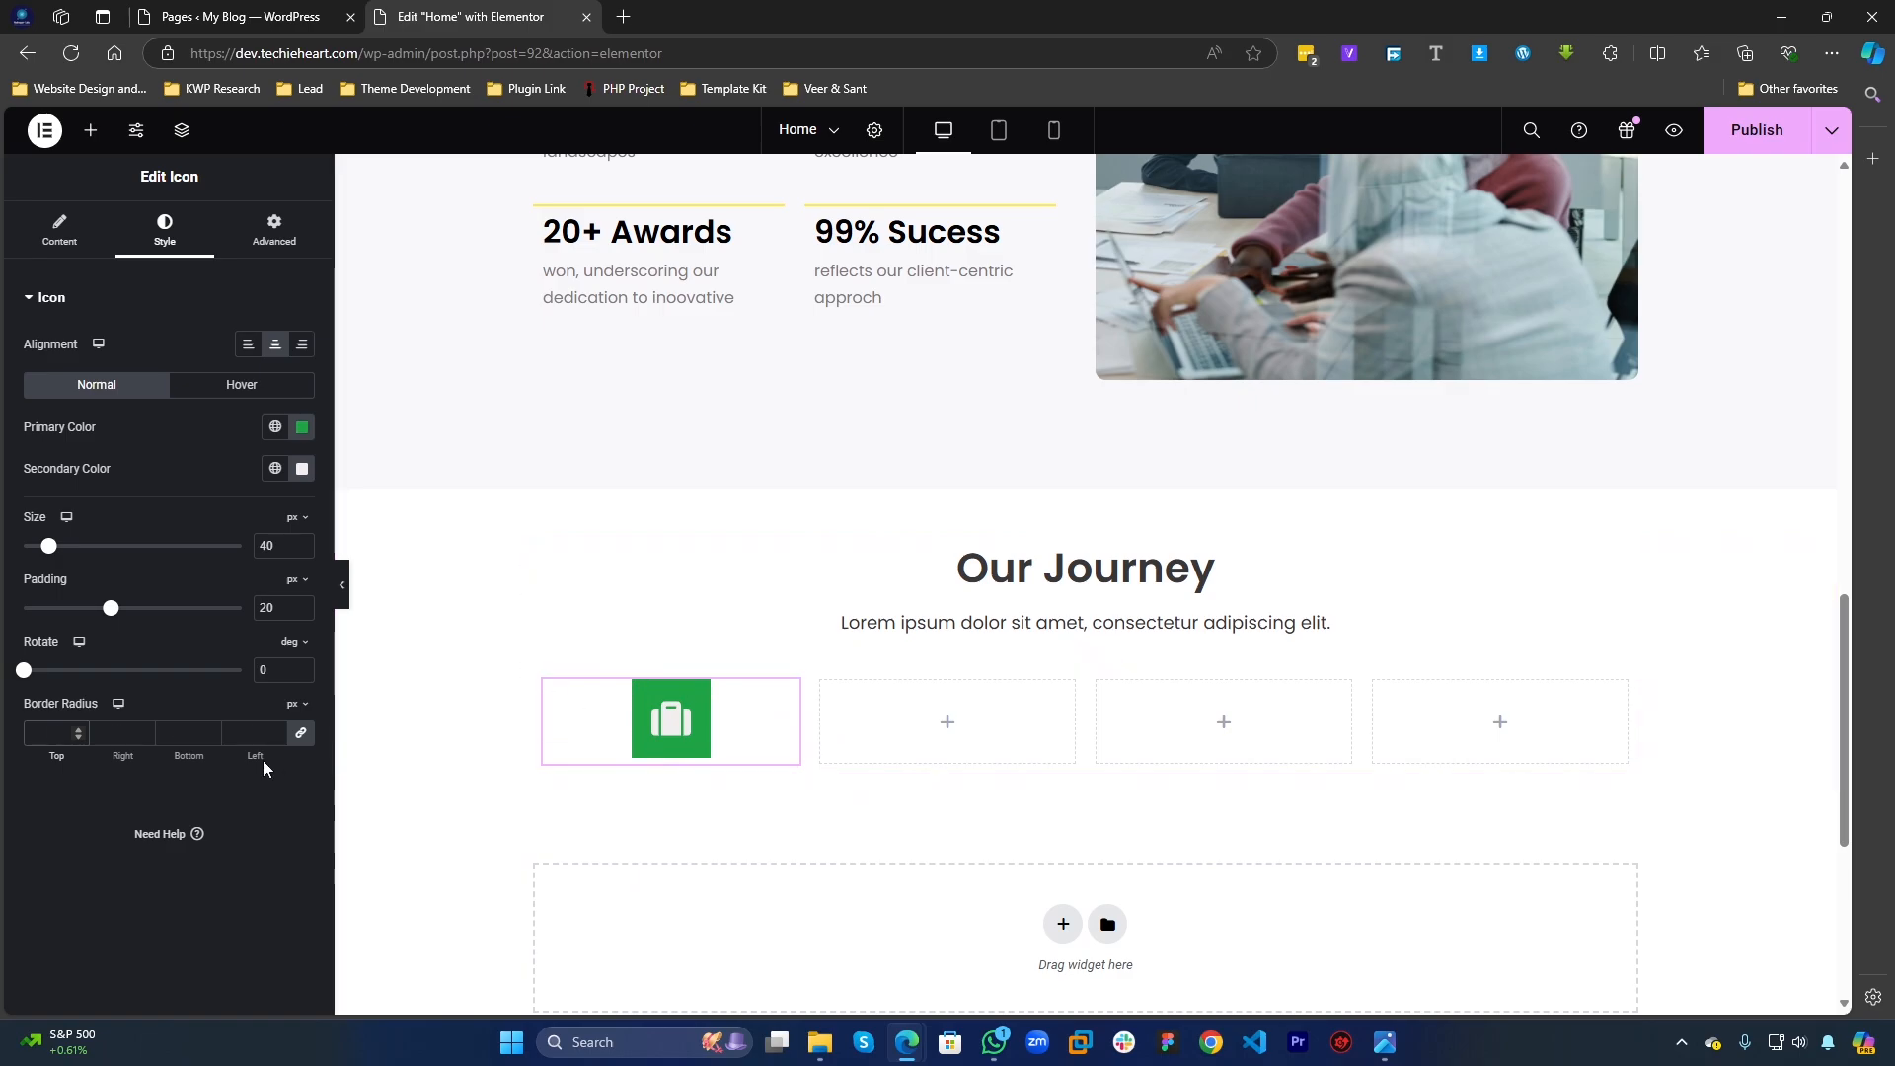
left_click(59, 235)
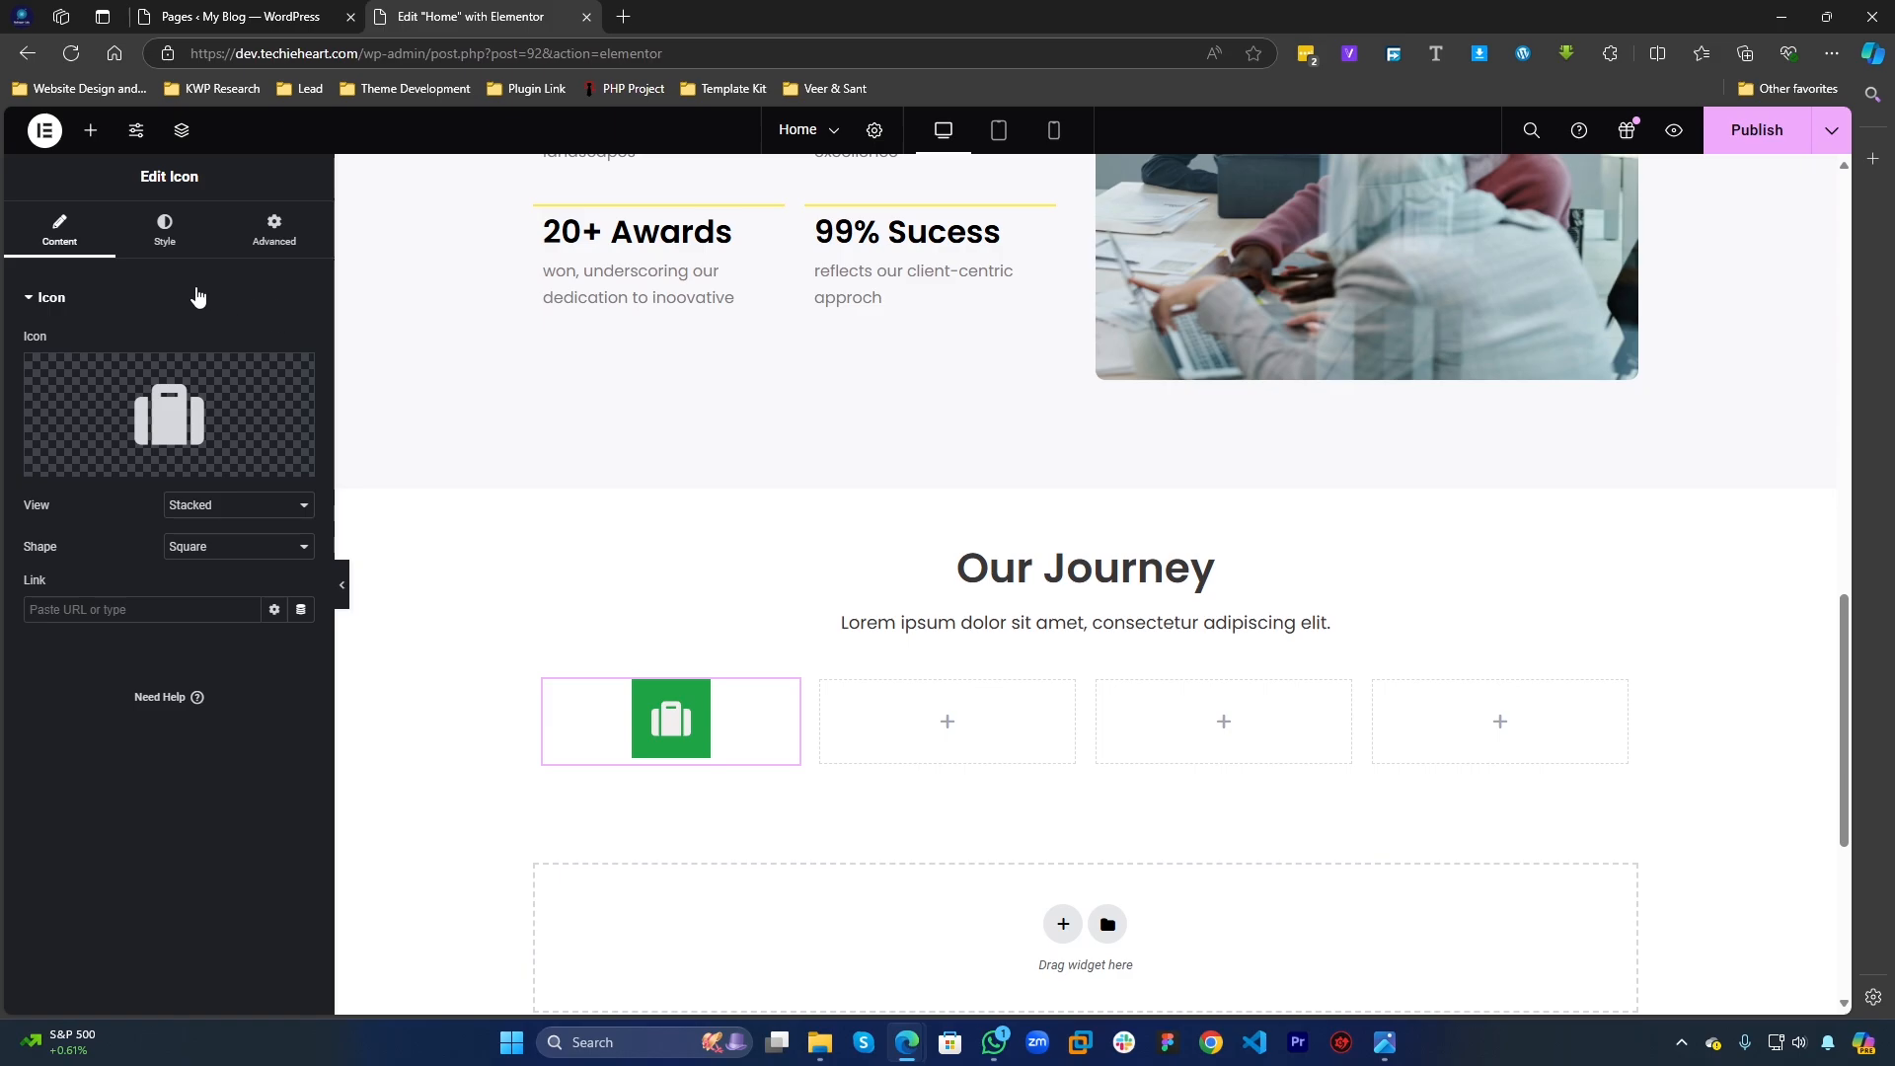
left_click(179, 238)
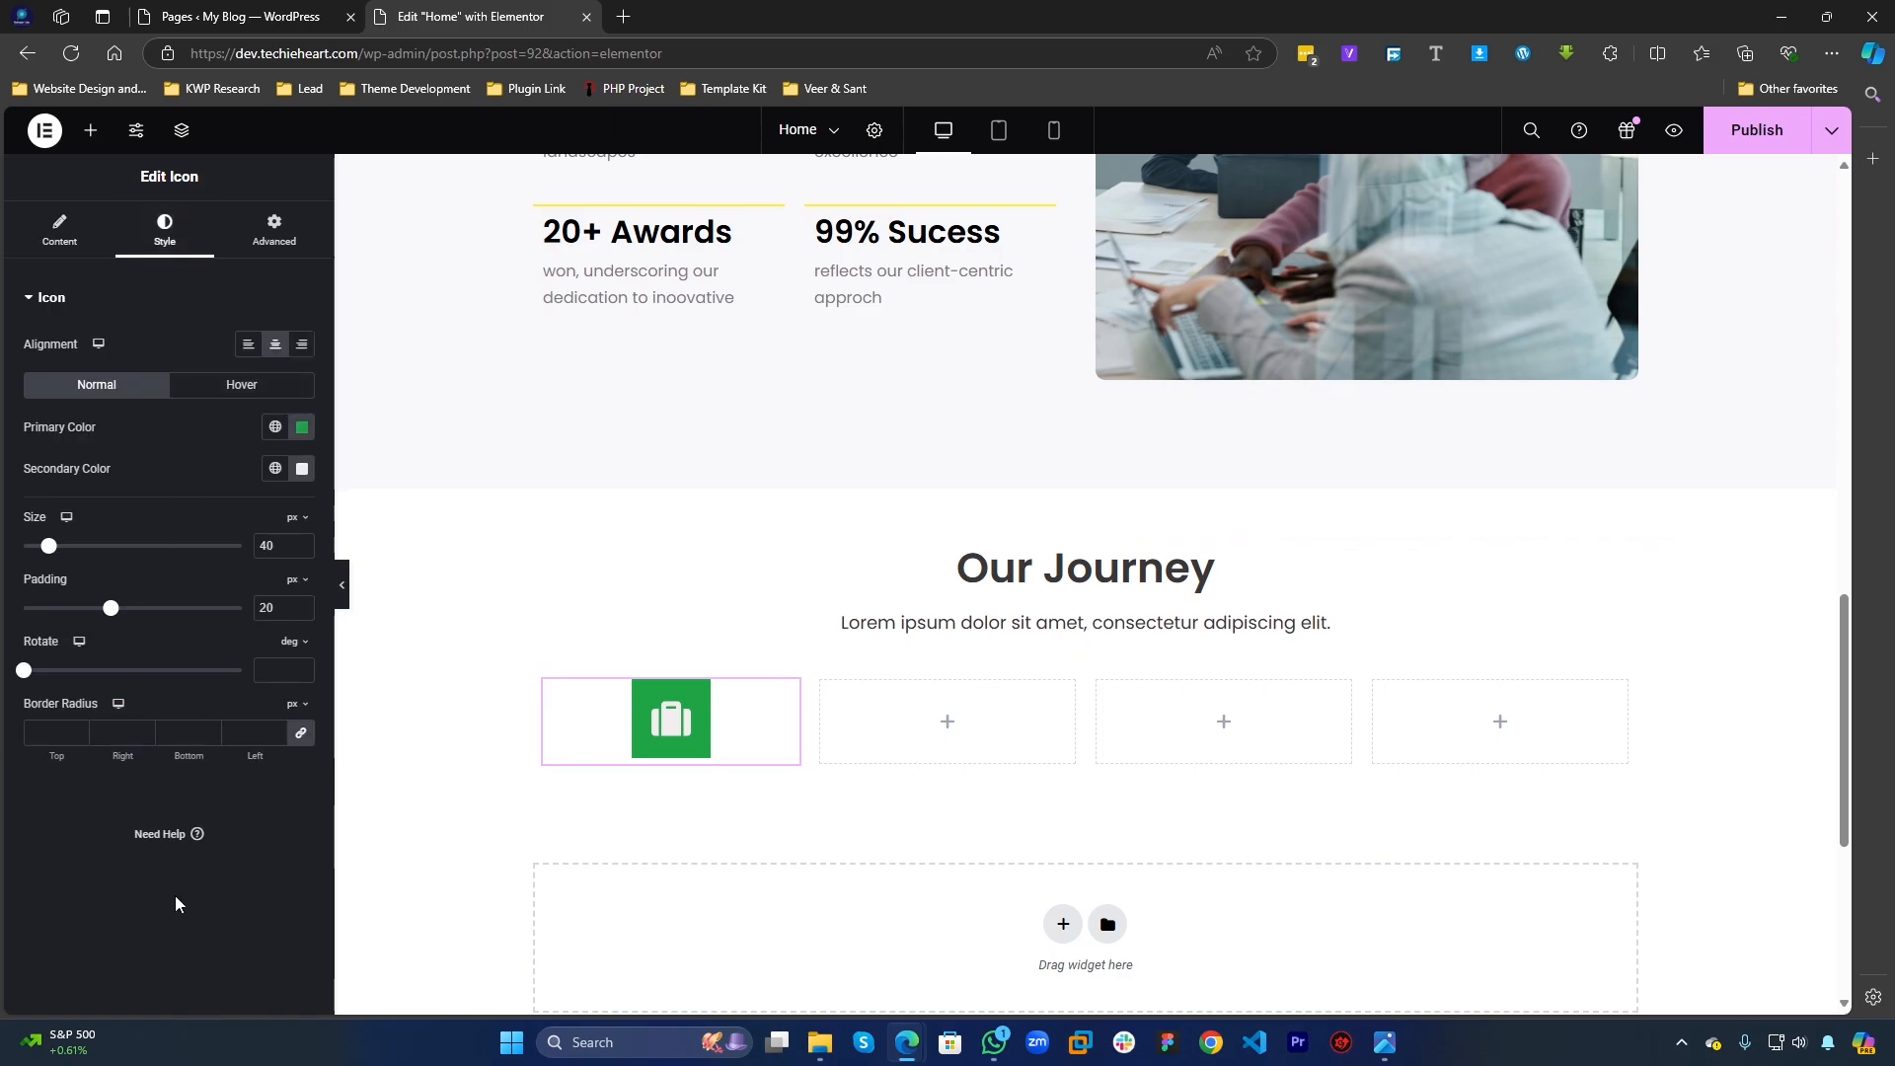
Step: Try border radii of 5 and 10 px on the square icon and clear the radius
left_click(76, 741)
type("5")
type("10")
key("BackSpace")
Step: Set the suitcase icon's shape back to Circle and align the icon left in its column
left_click(59, 229)
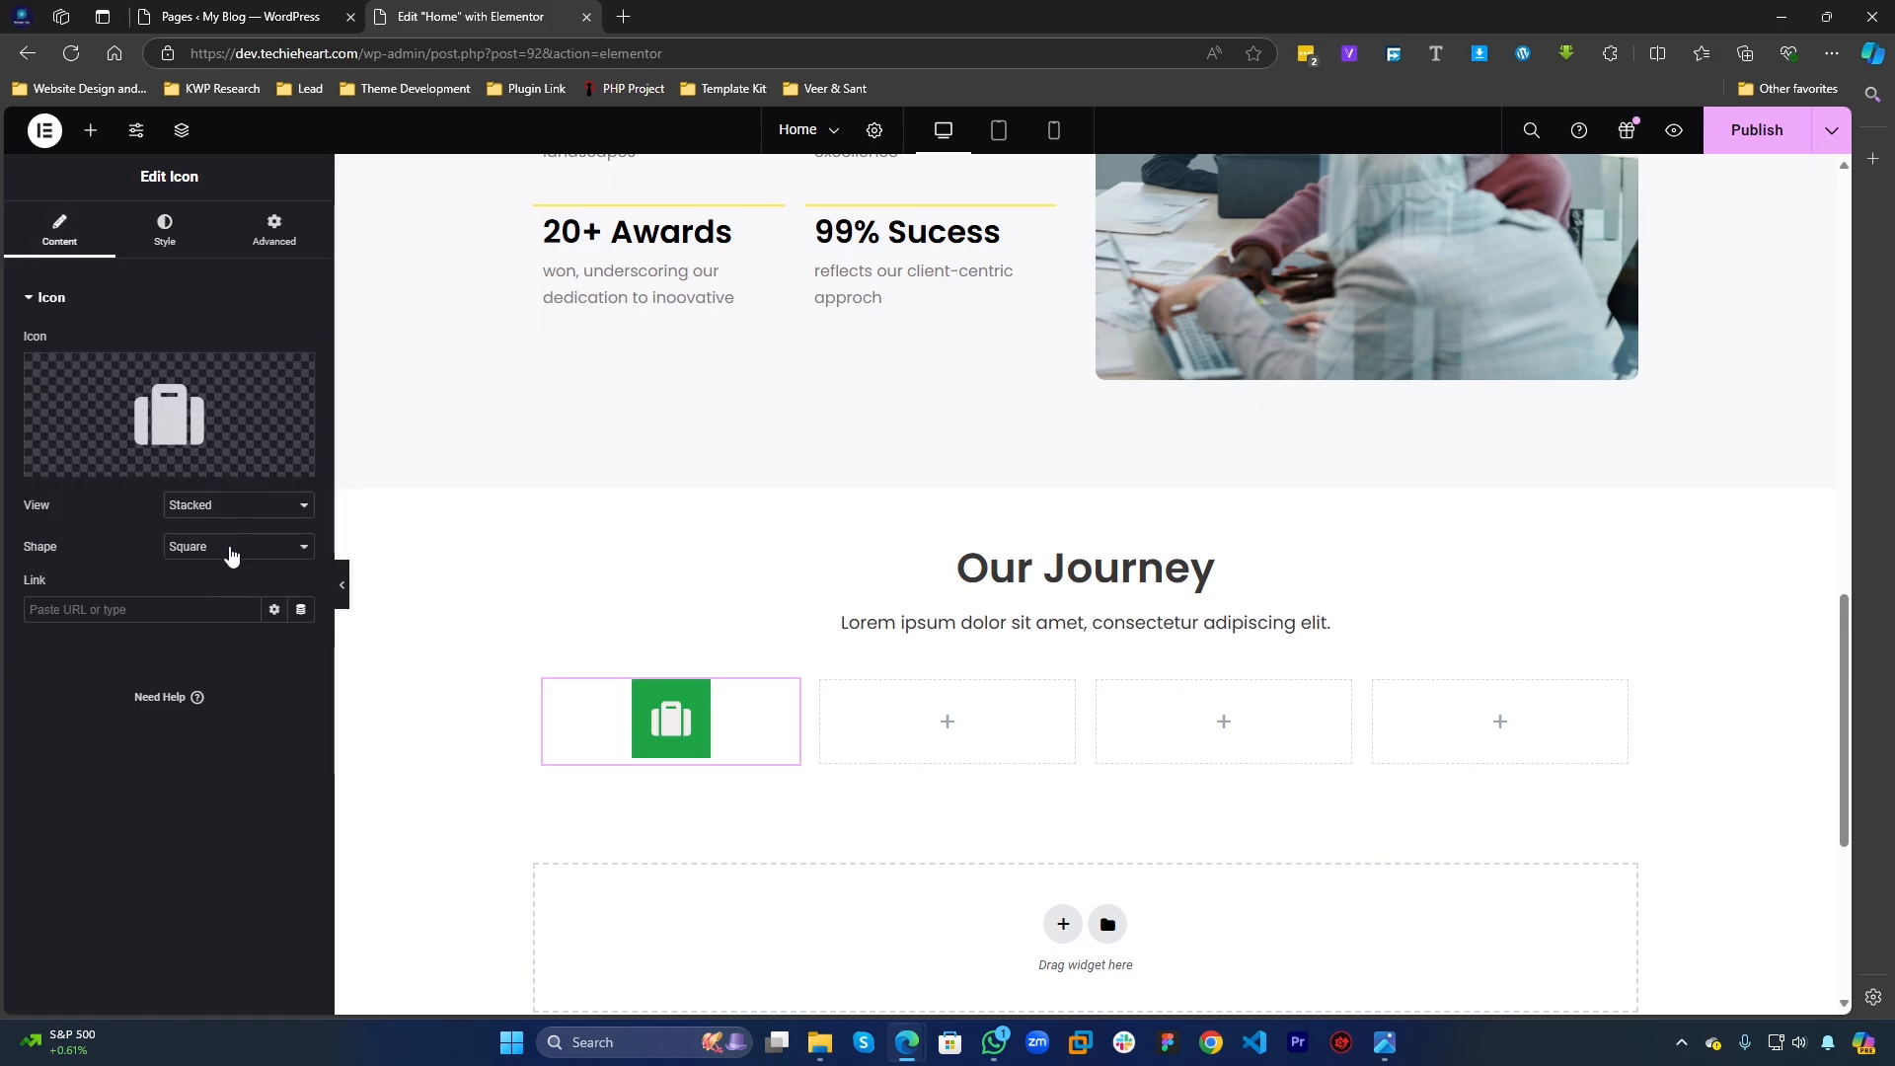
left_click(230, 555)
left_click(222, 572)
left_click(164, 229)
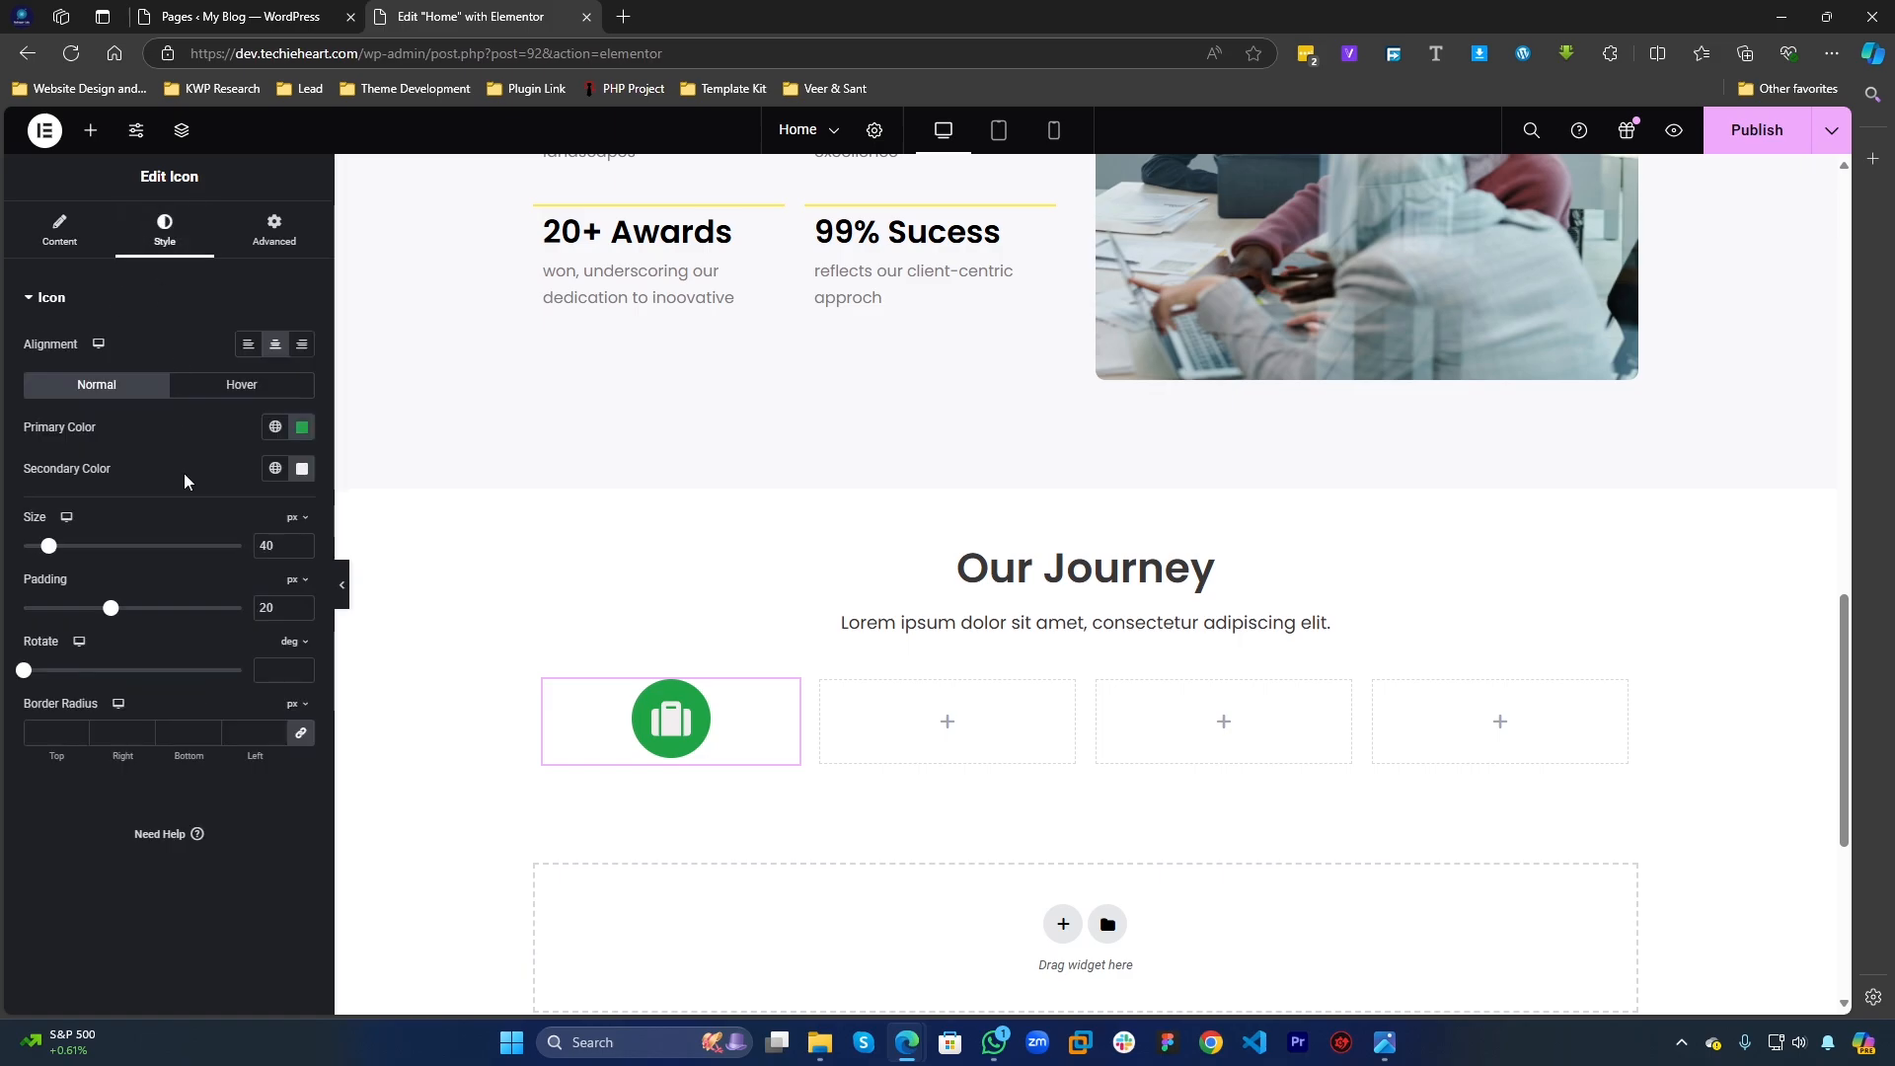
left_click(240, 348)
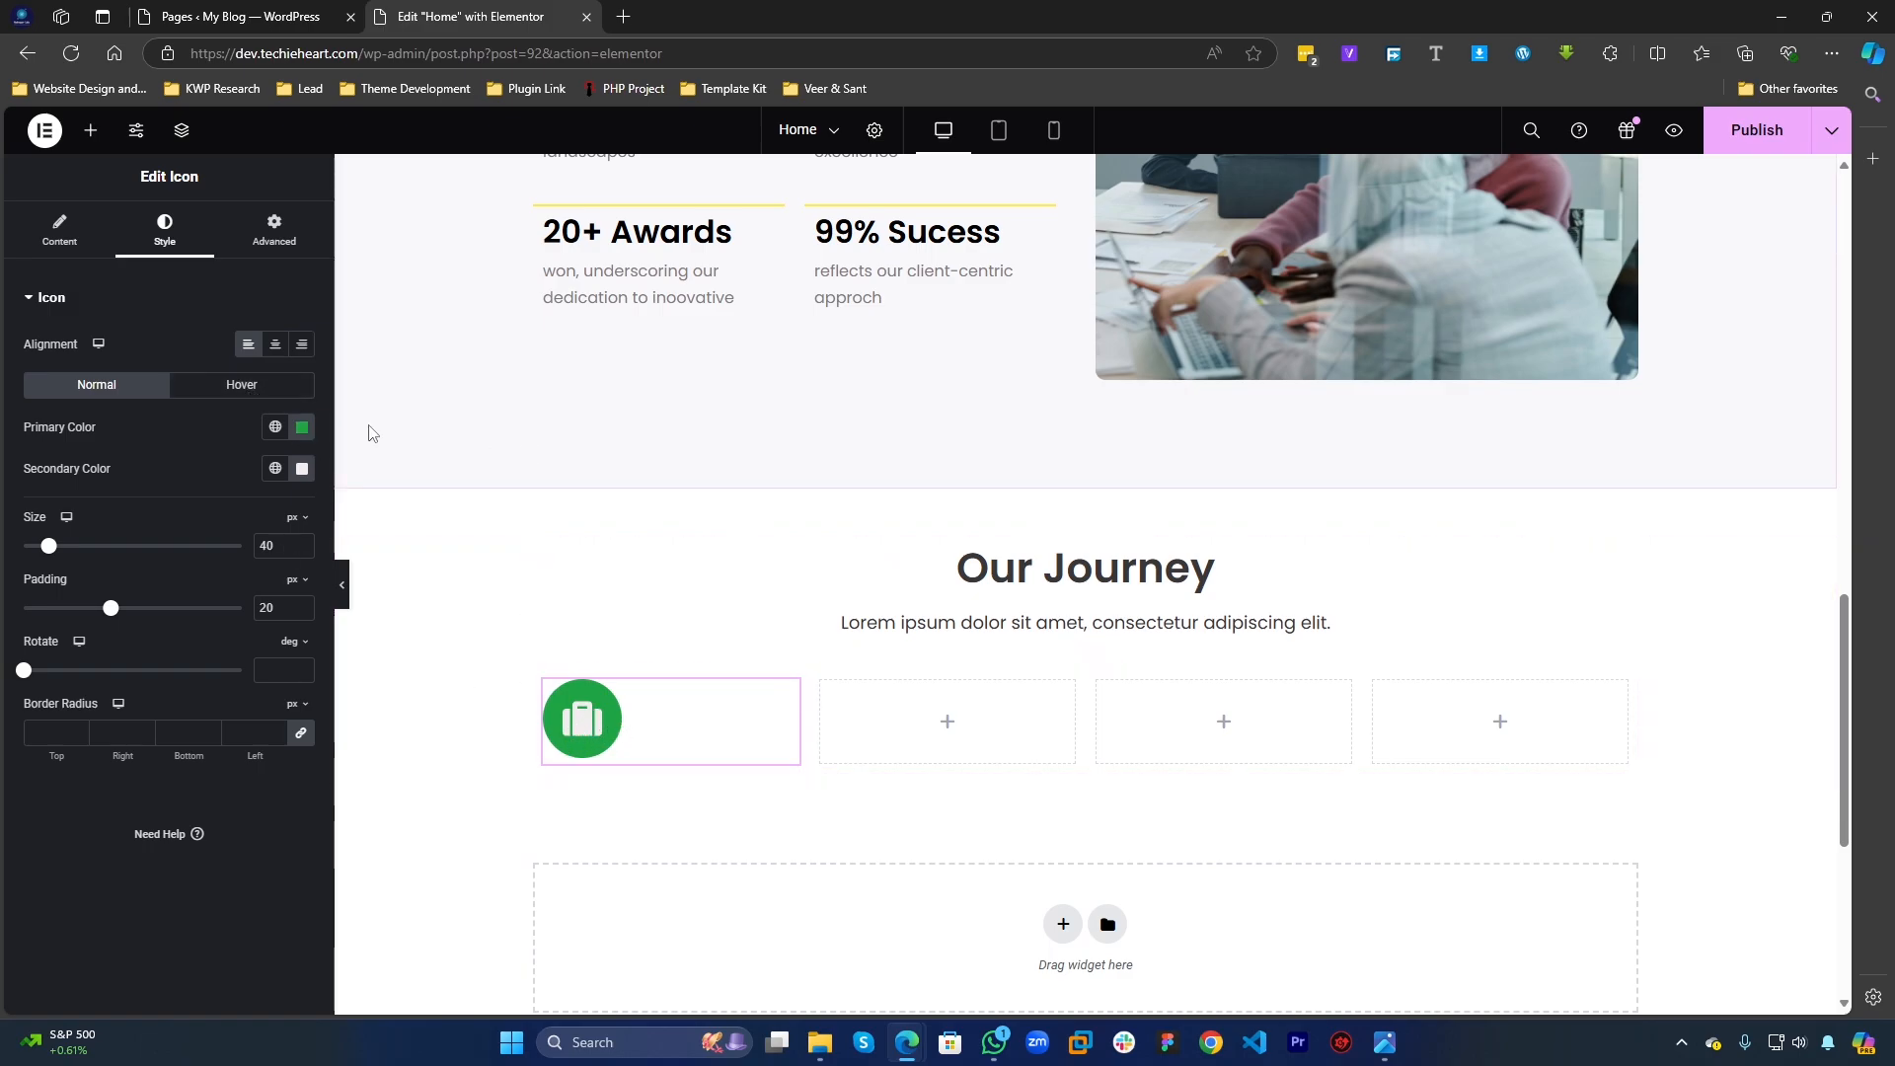
Step: Set the suitcase icon's primary color in the hover state to red #EB0000
left_click(271, 388)
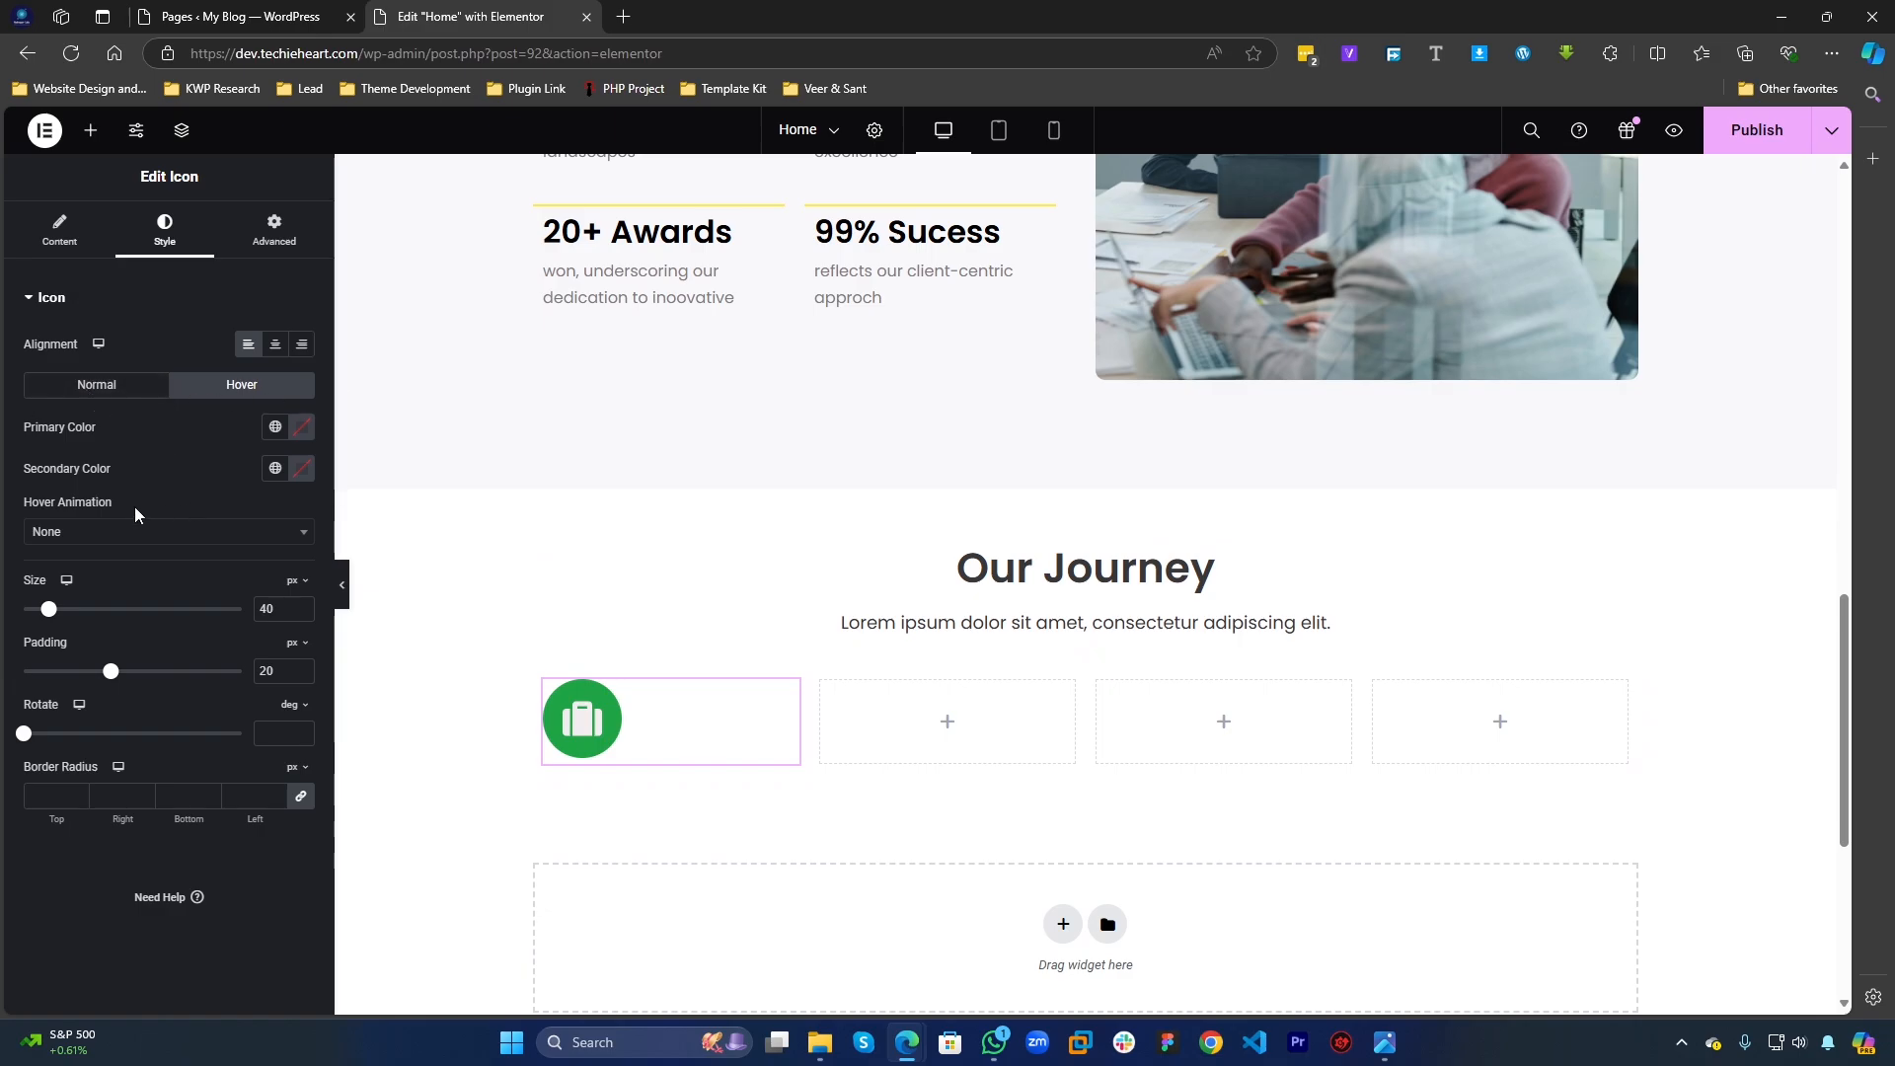
left_click(302, 427)
mouse_move(304, 503)
left_mouse_down()
mouse_move(323, 558)
mouse_move(279, 505)
mouse_move(103, 460)
left_mouse_up()
left_click(103, 460)
left_click(302, 426)
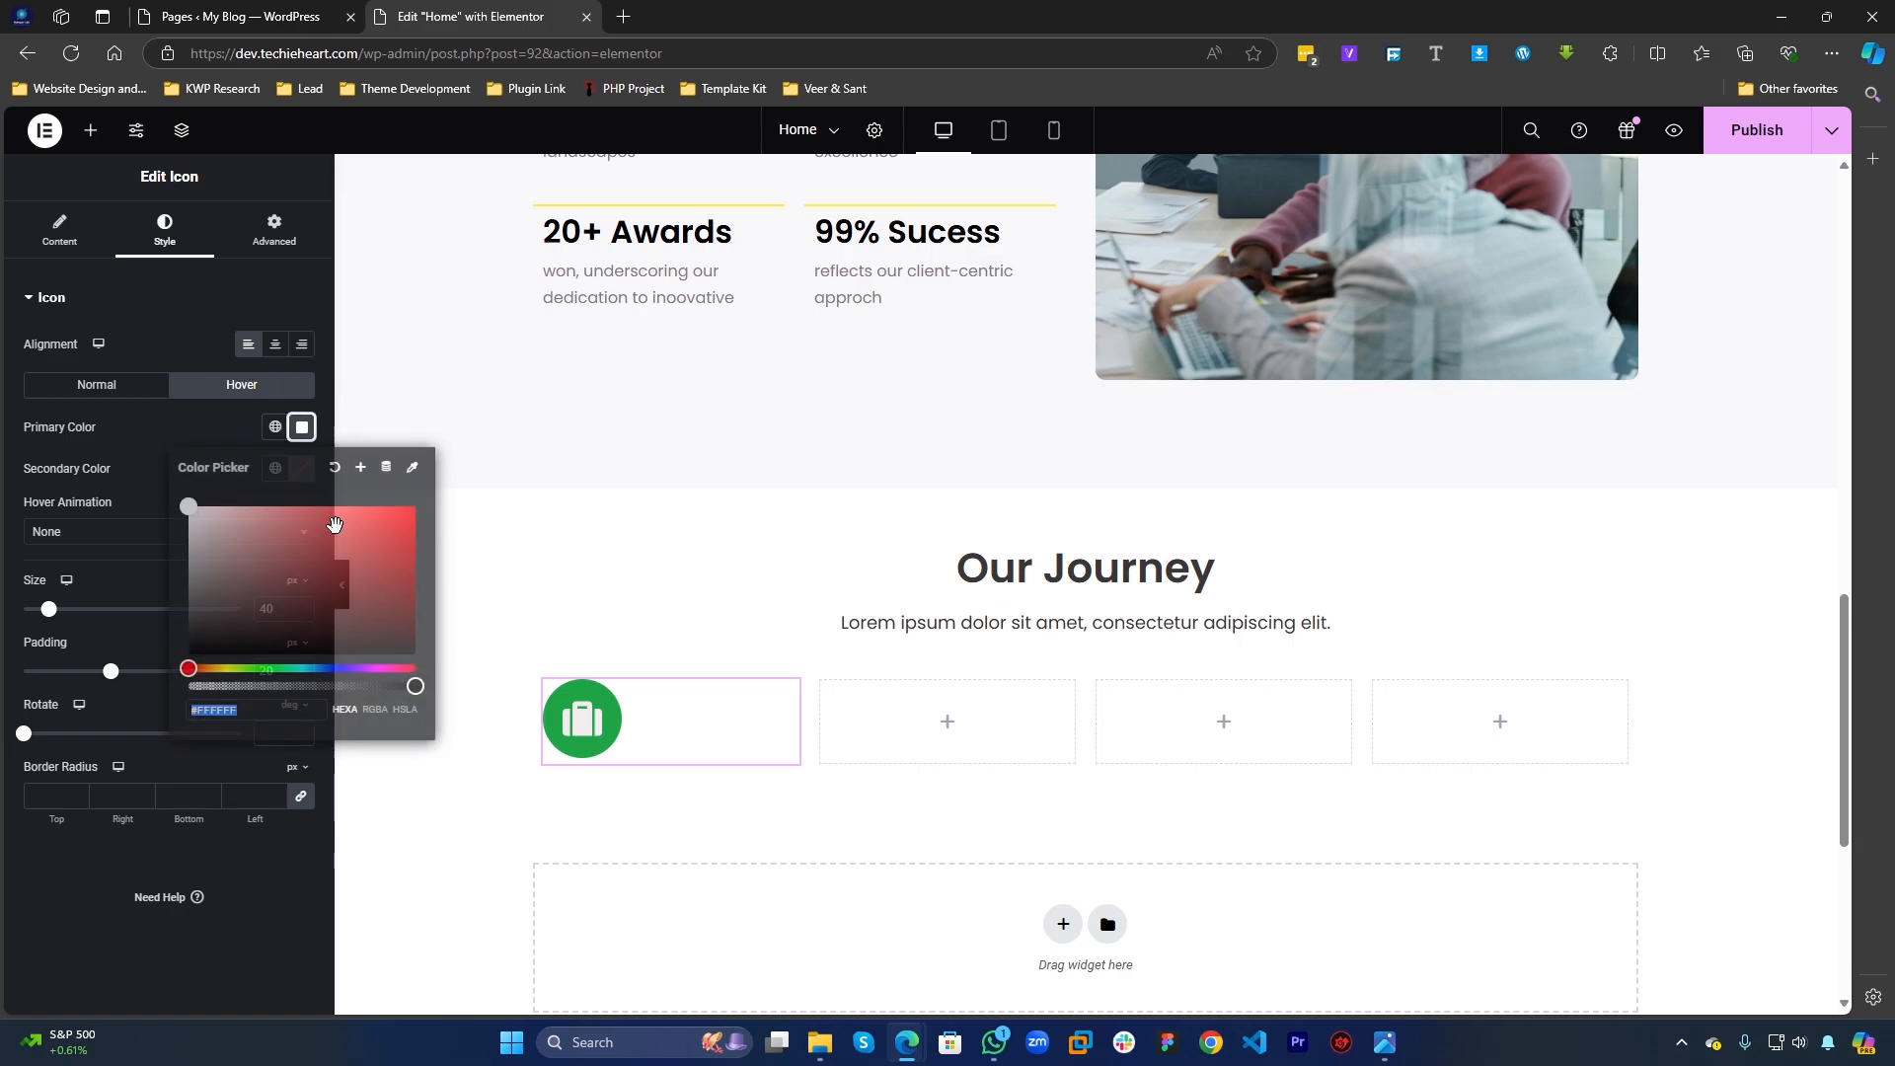
mouse_move(336, 528)
left_mouse_down()
mouse_move(465, 530)
mouse_move(418, 517)
left_mouse_up()
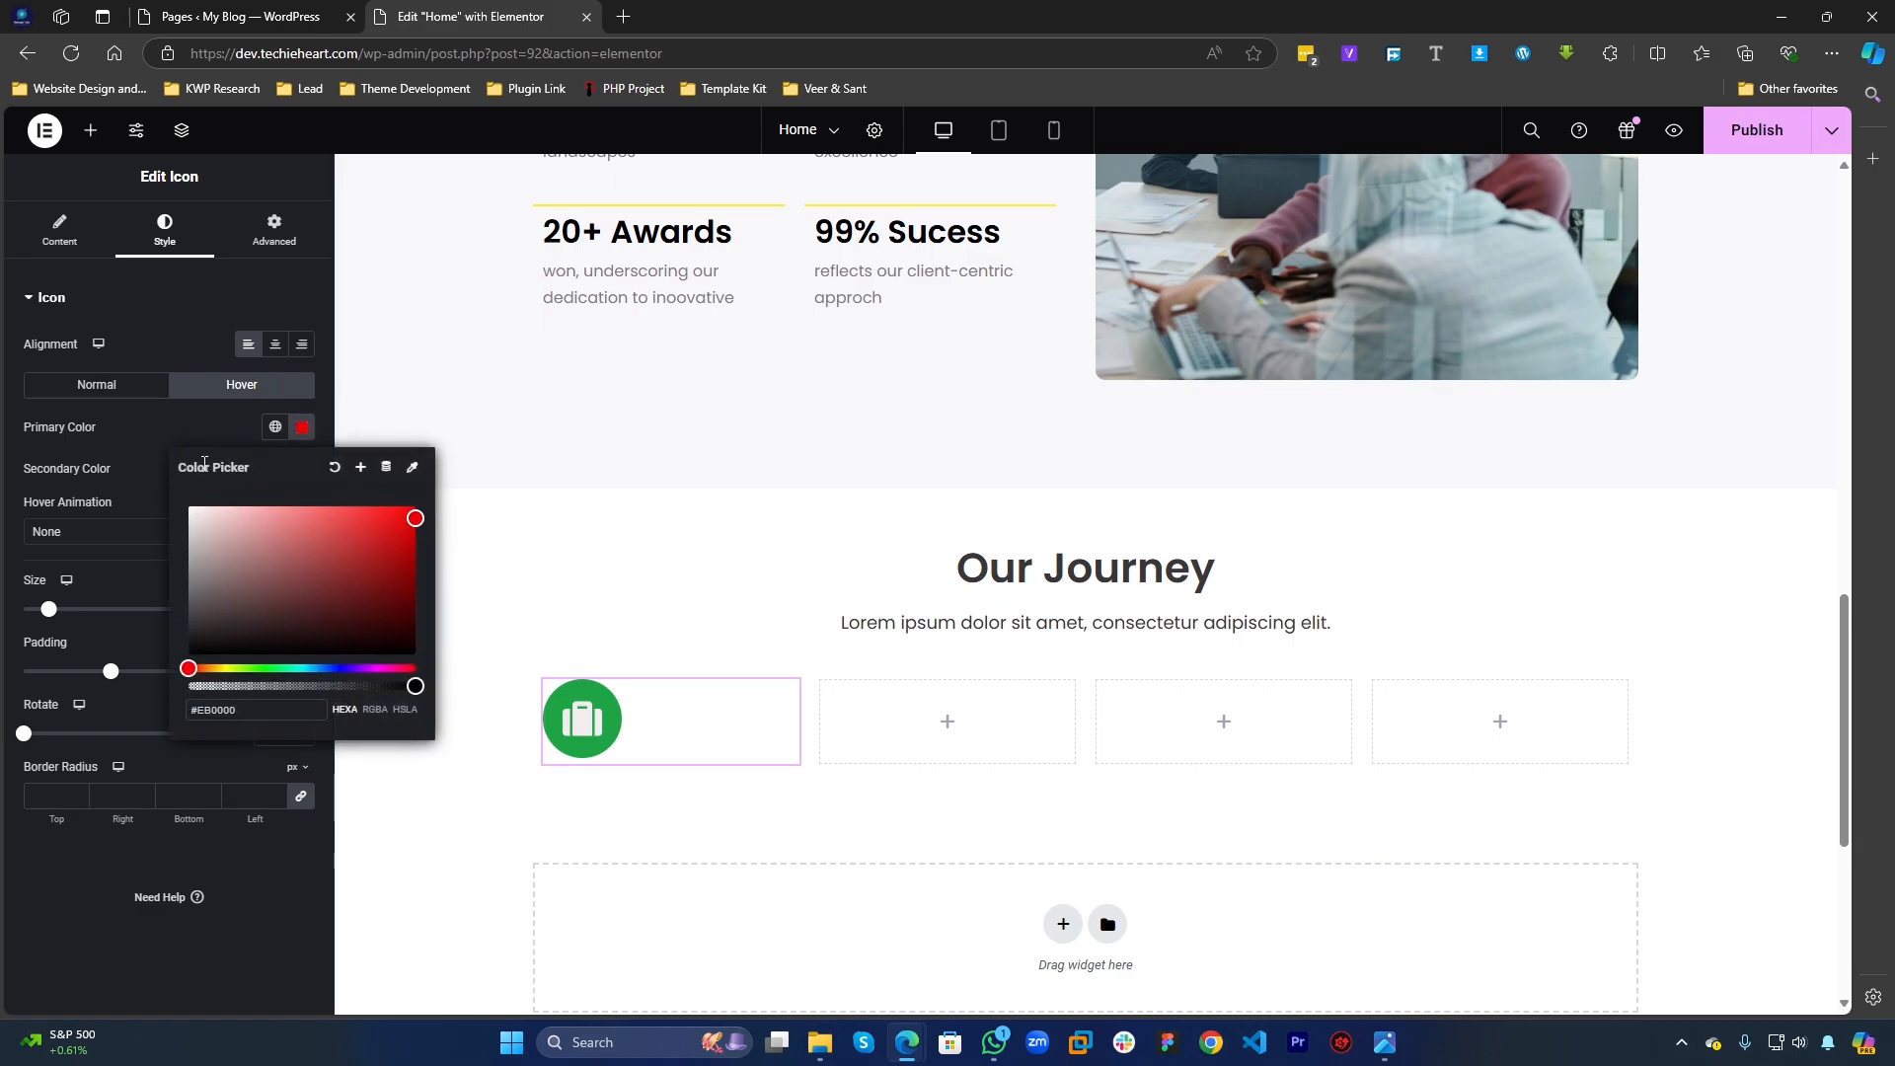
left_click(157, 455)
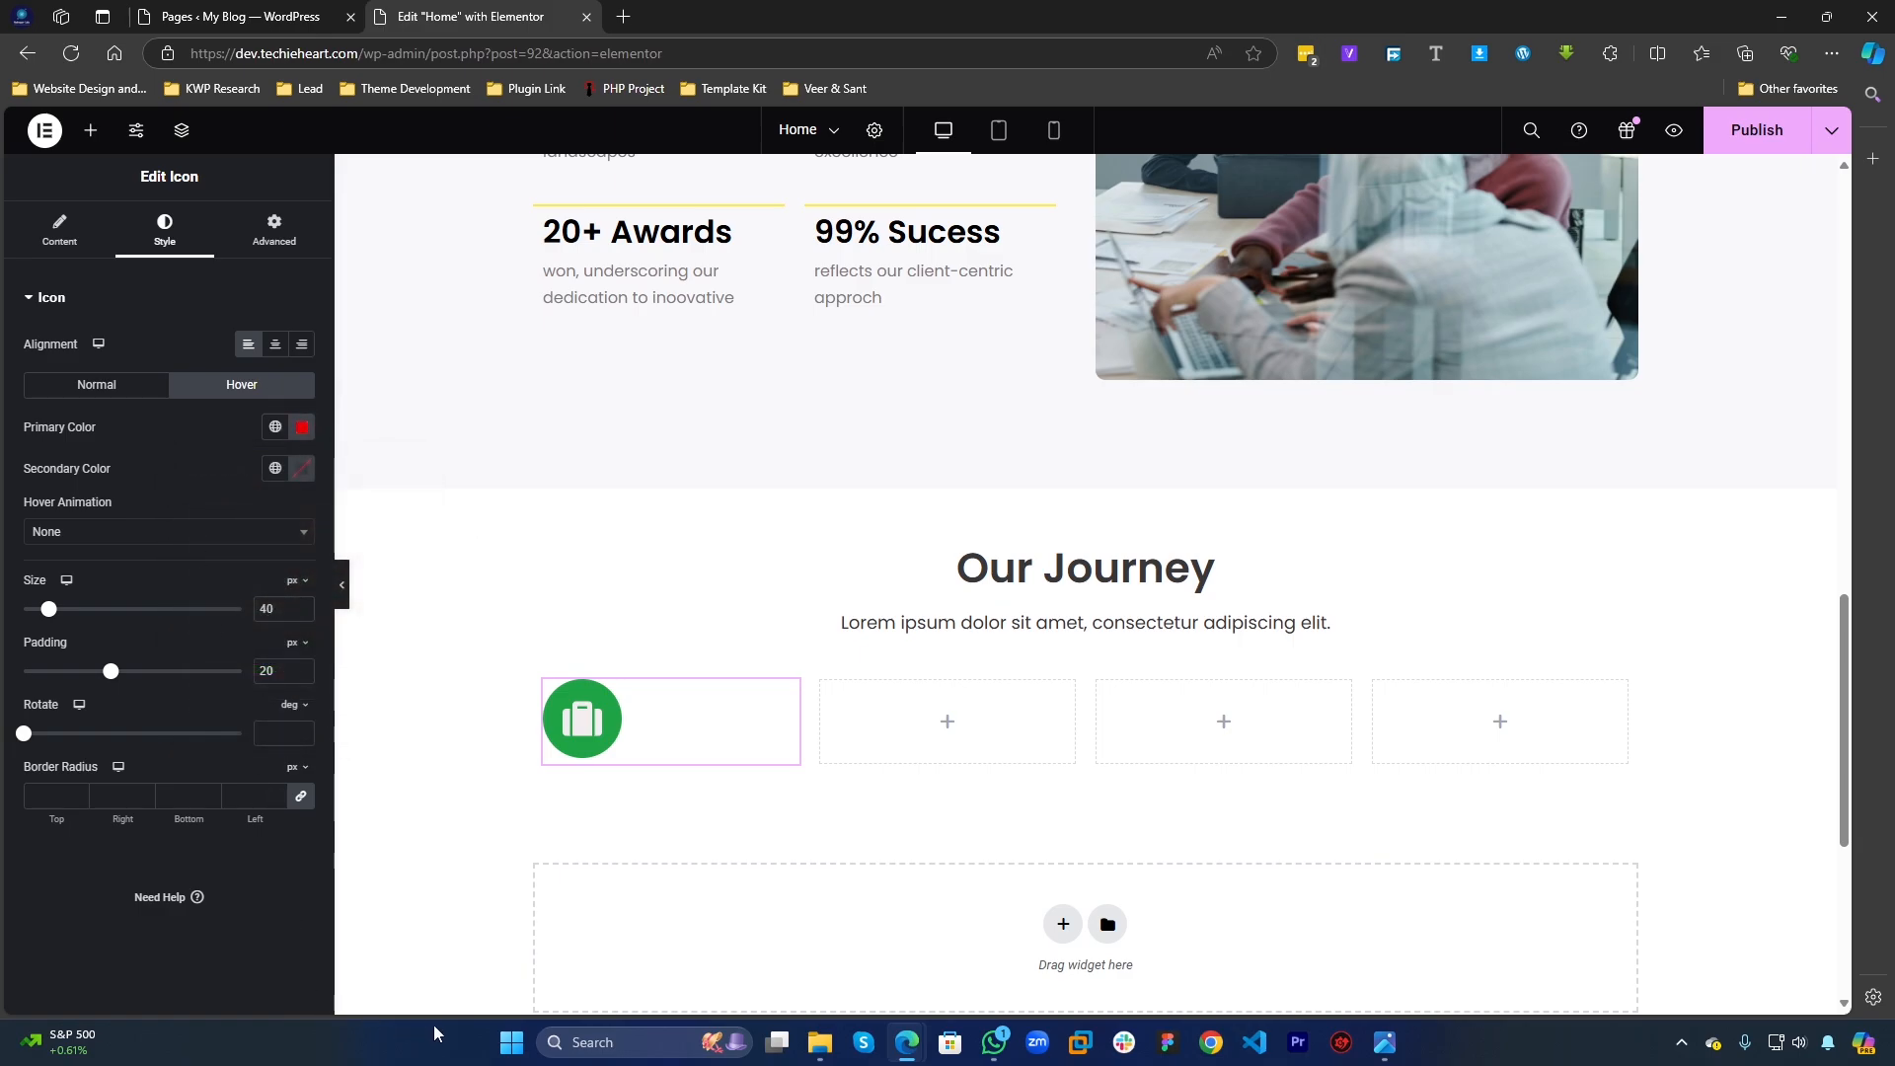
Step: Set the icon's hover secondary color to black and its hover animation to Pulse
left_click(302, 468)
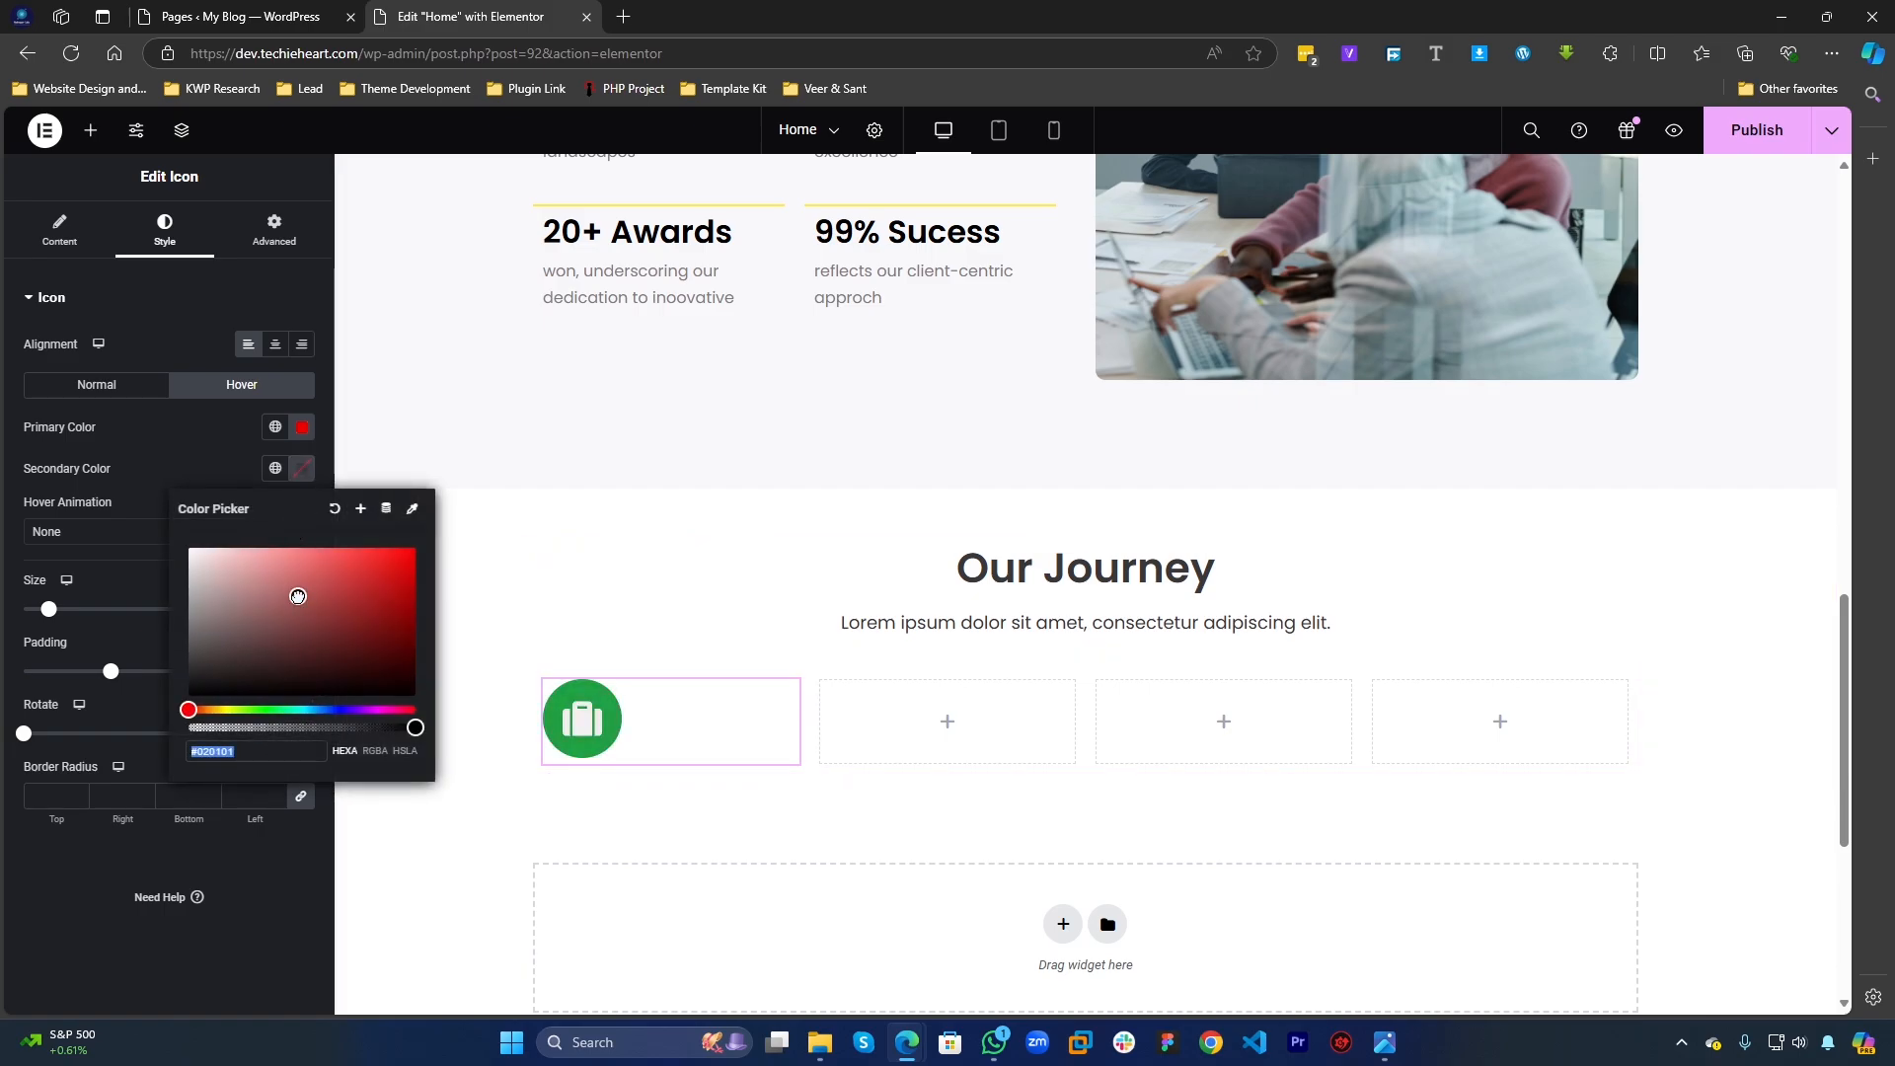
left_click(280, 696)
left_click(222, 934)
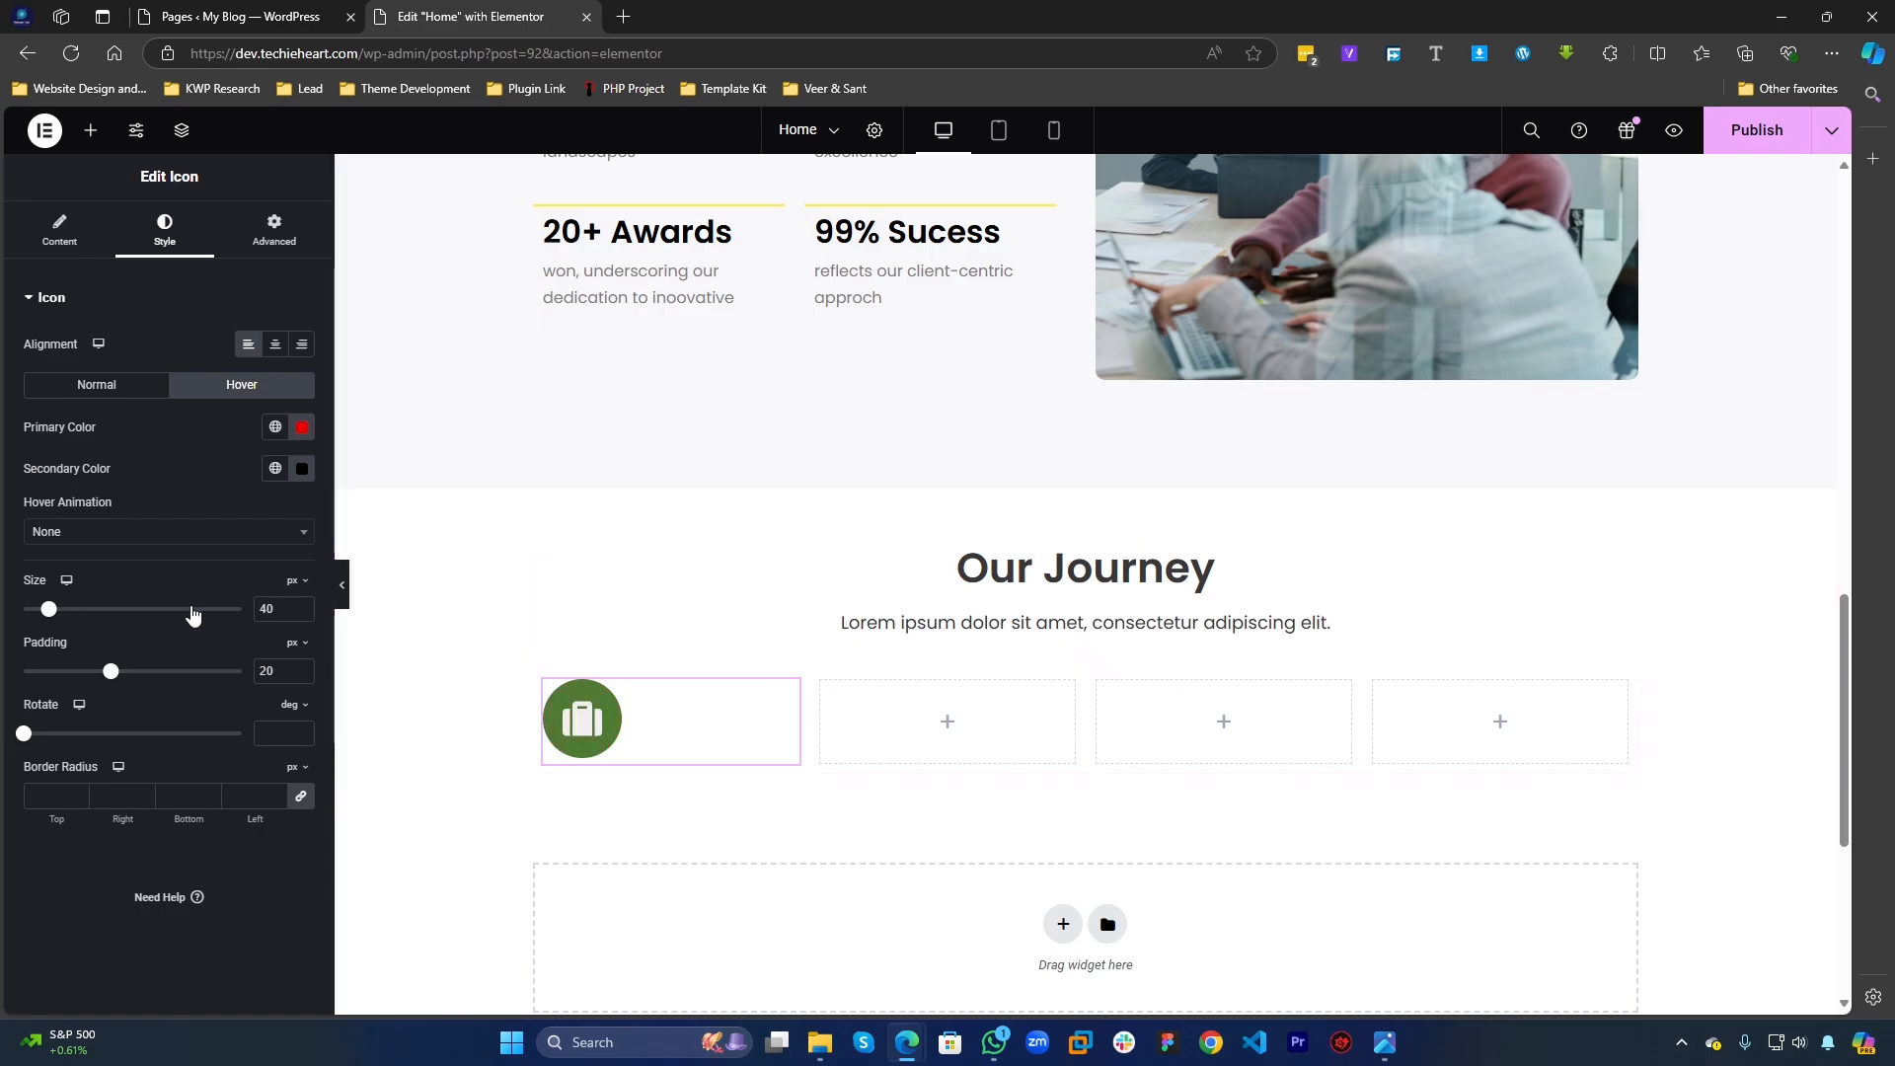
left_click(169, 538)
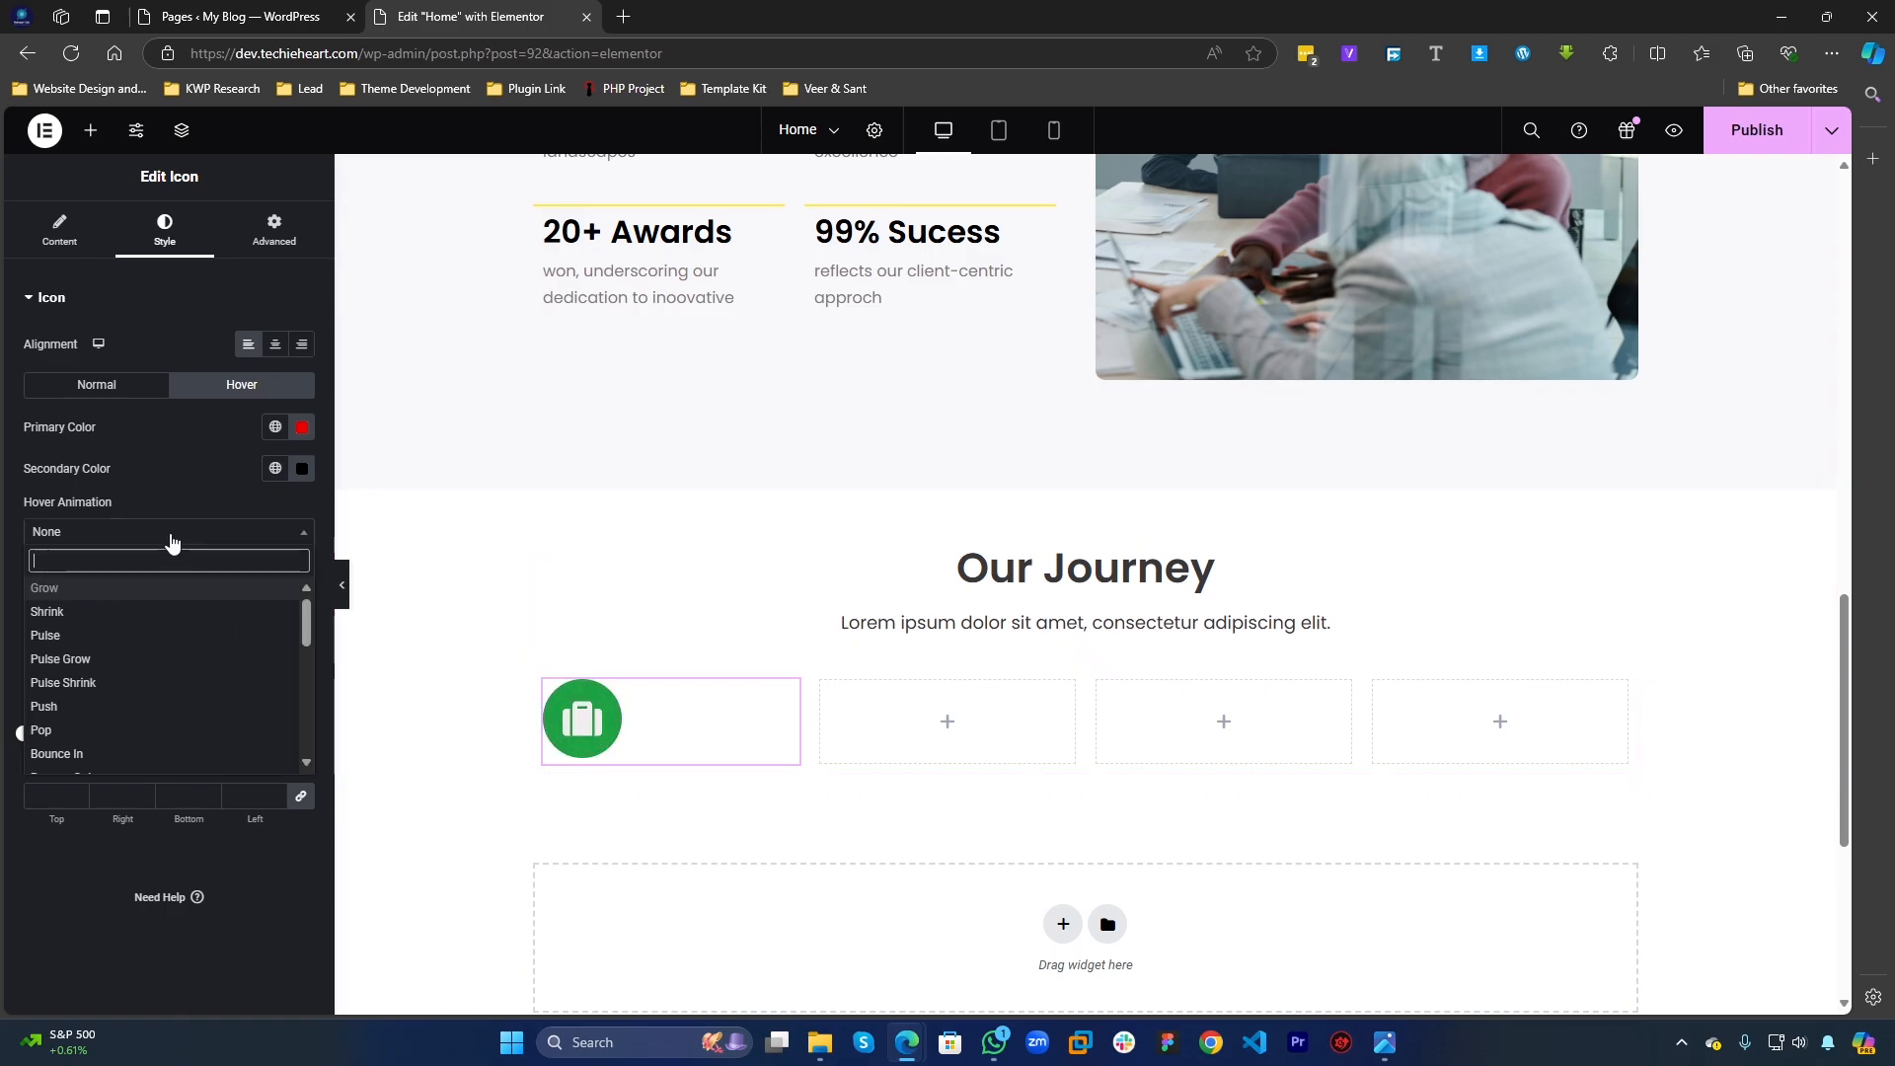
left_click(94, 638)
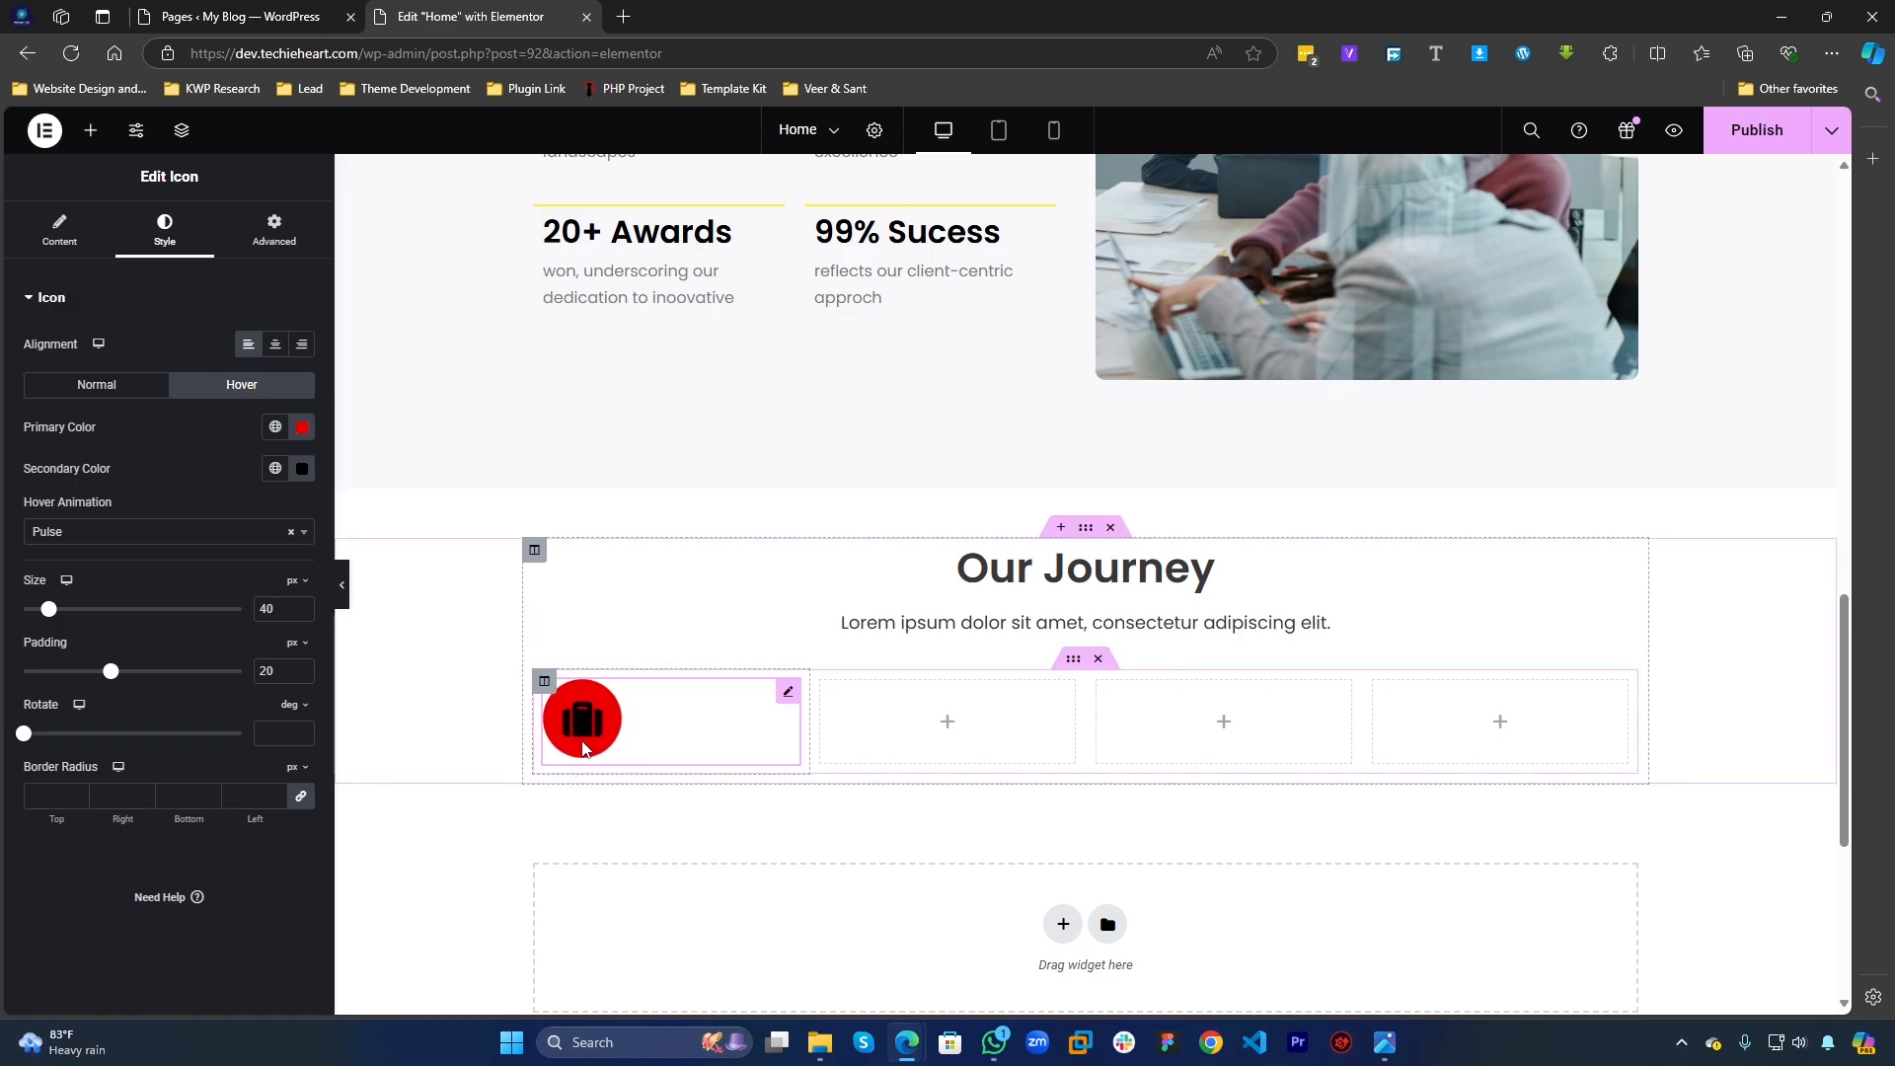
Step: Try the Shrink and Grow hover animations on the suitcase icon and settle on Pop
left_click(126, 531)
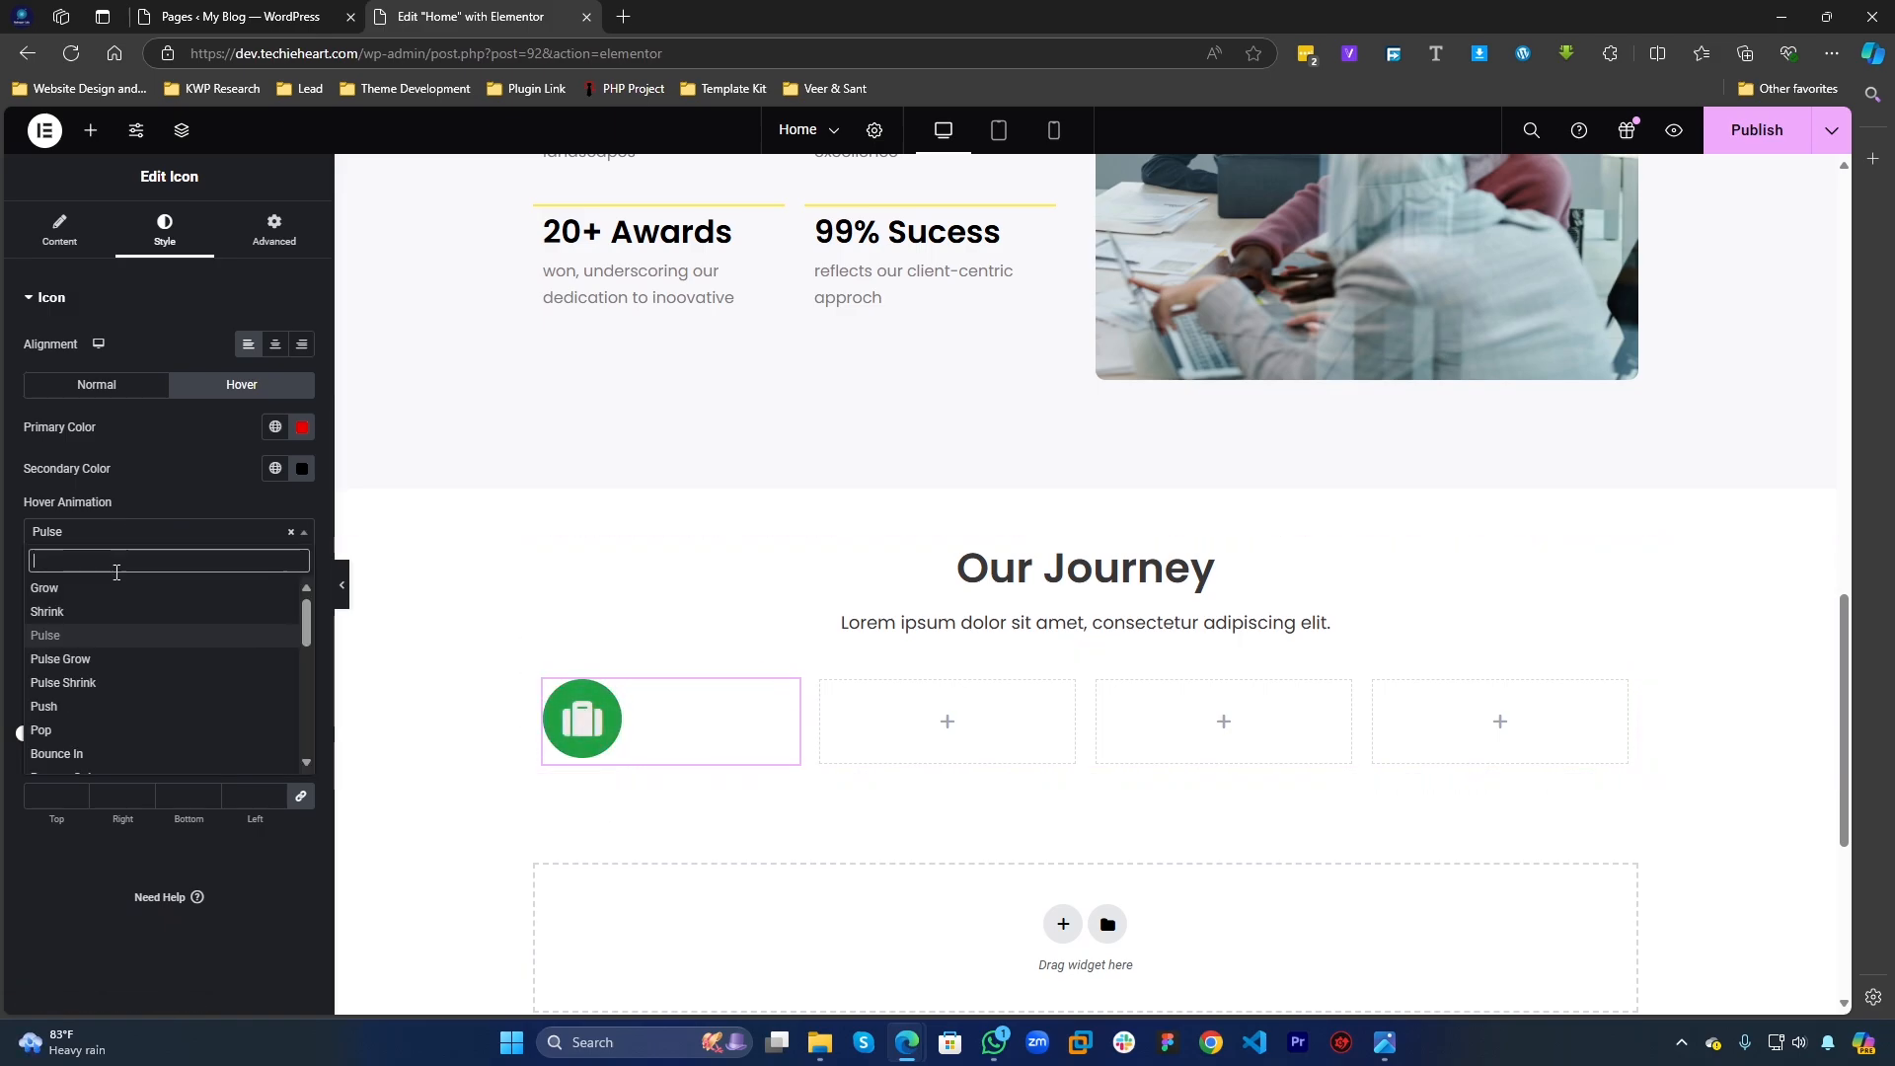
left_click(114, 613)
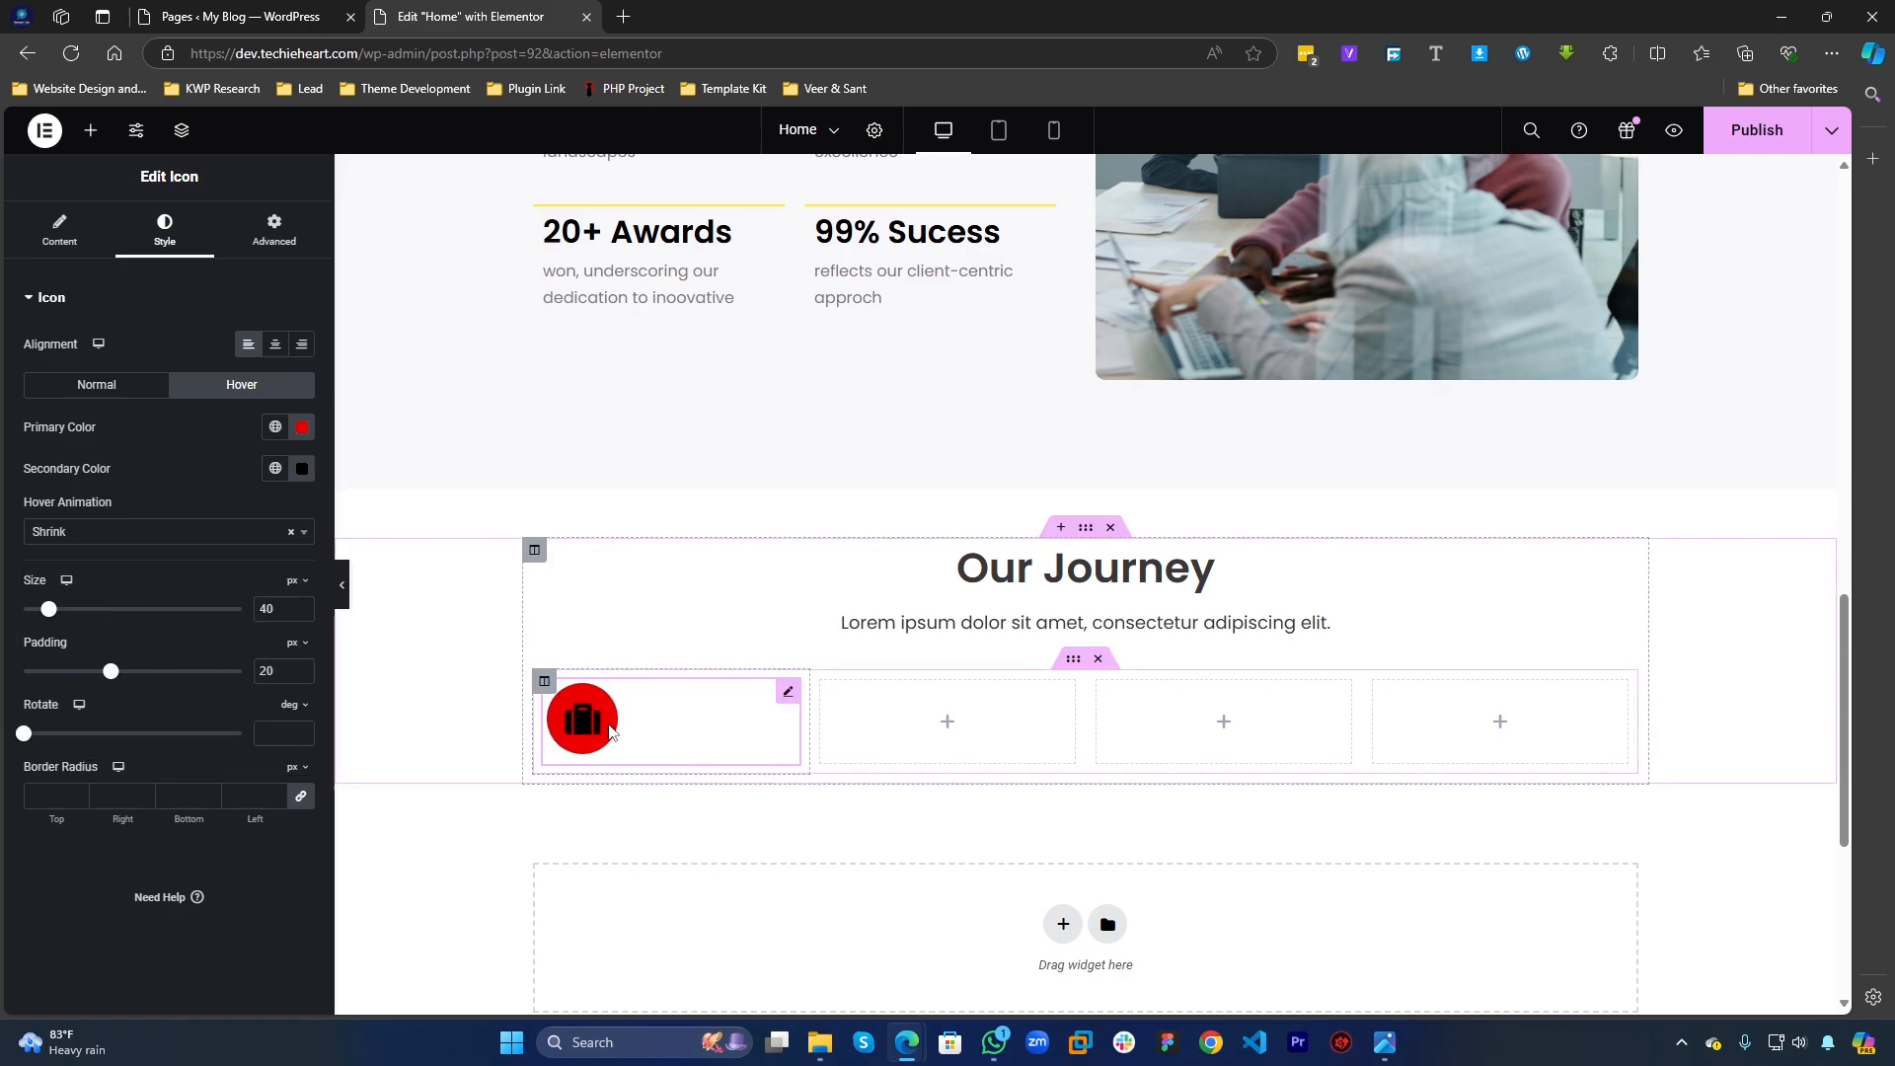
left_click(114, 531)
left_click(93, 591)
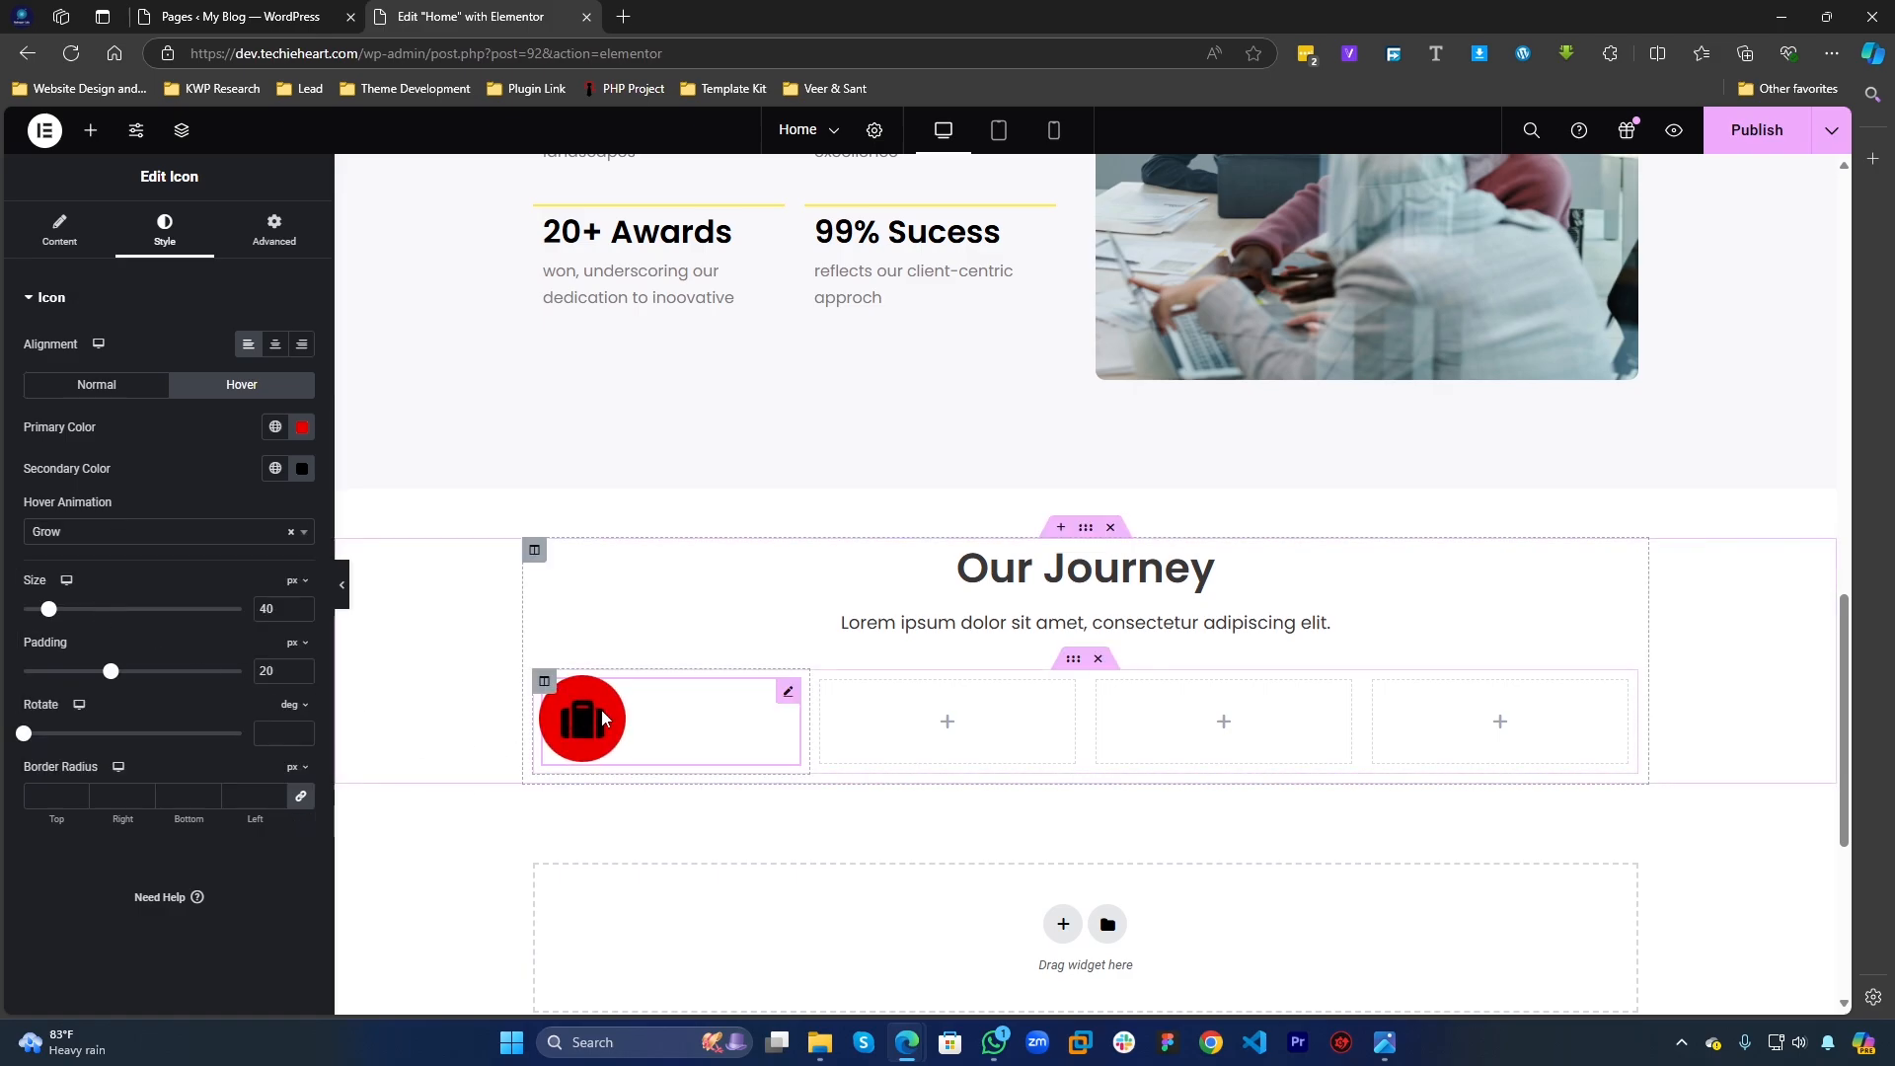
left_click(109, 531)
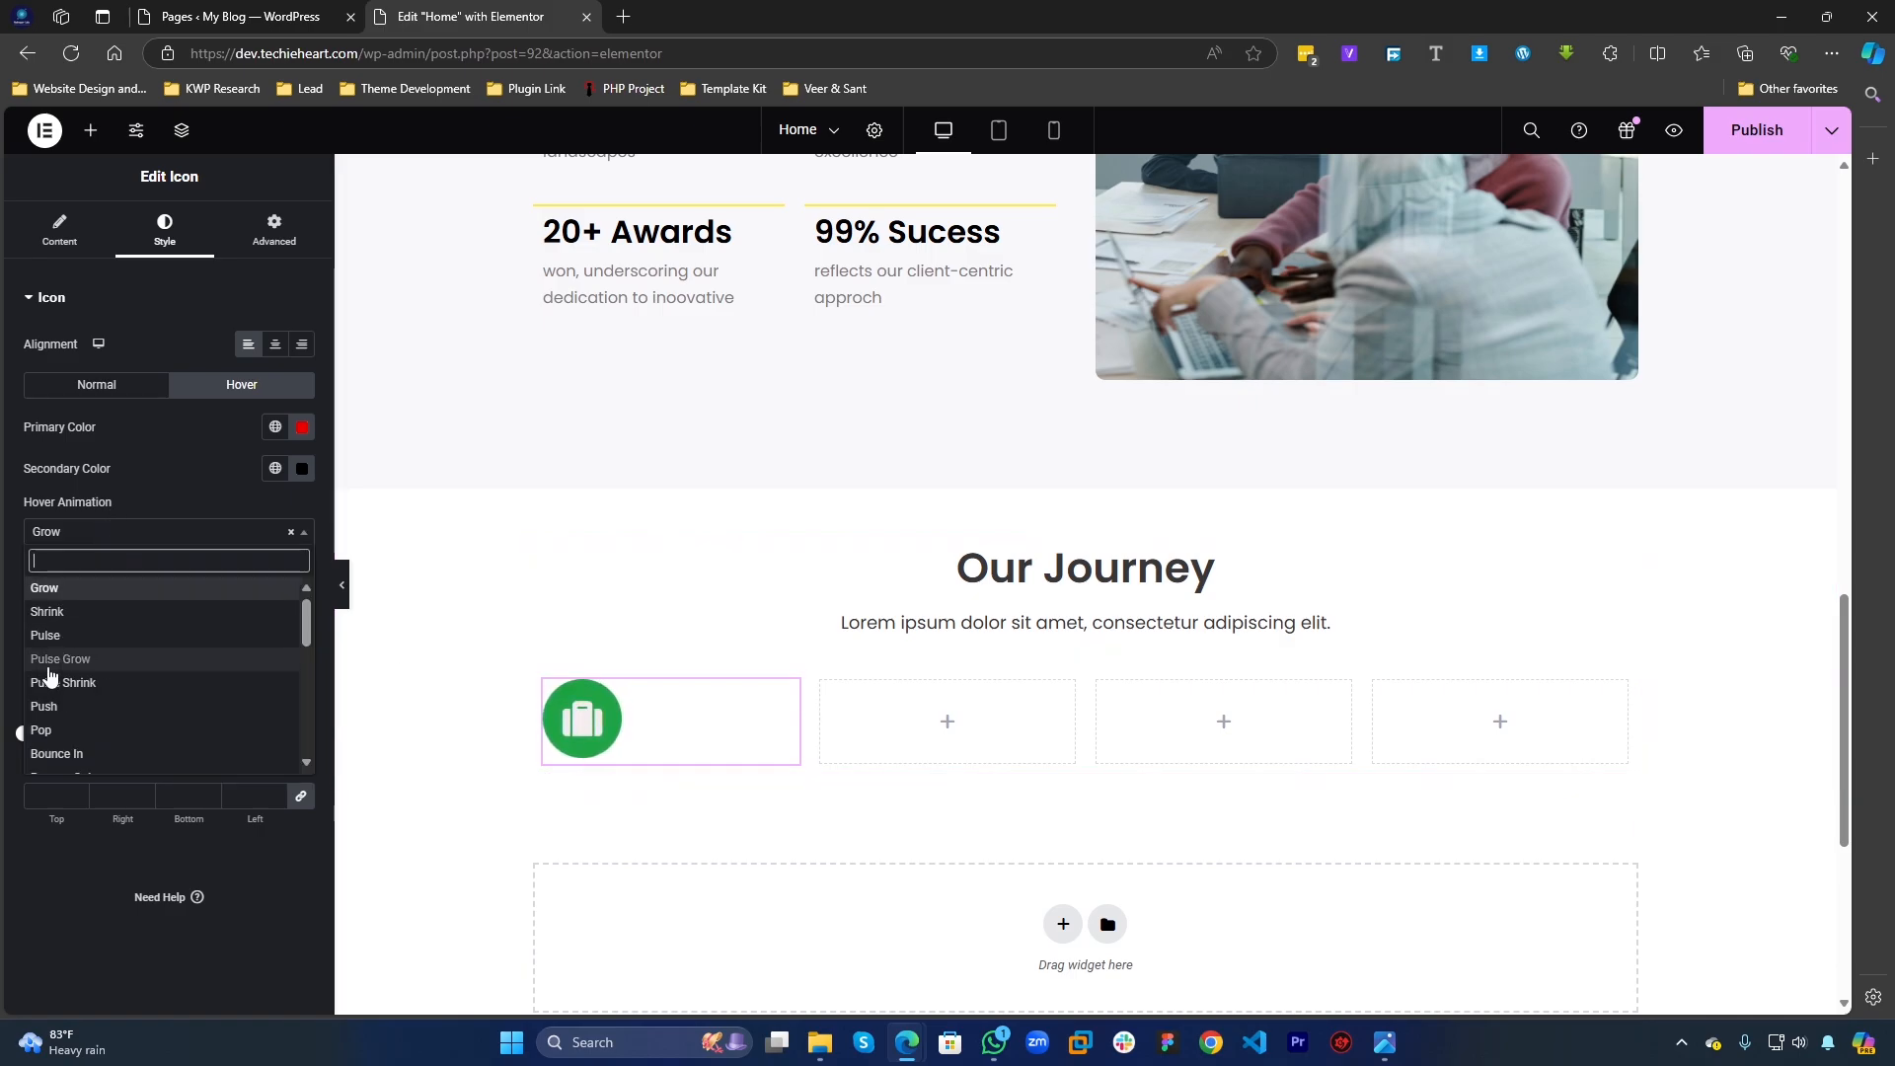
left_click(50, 729)
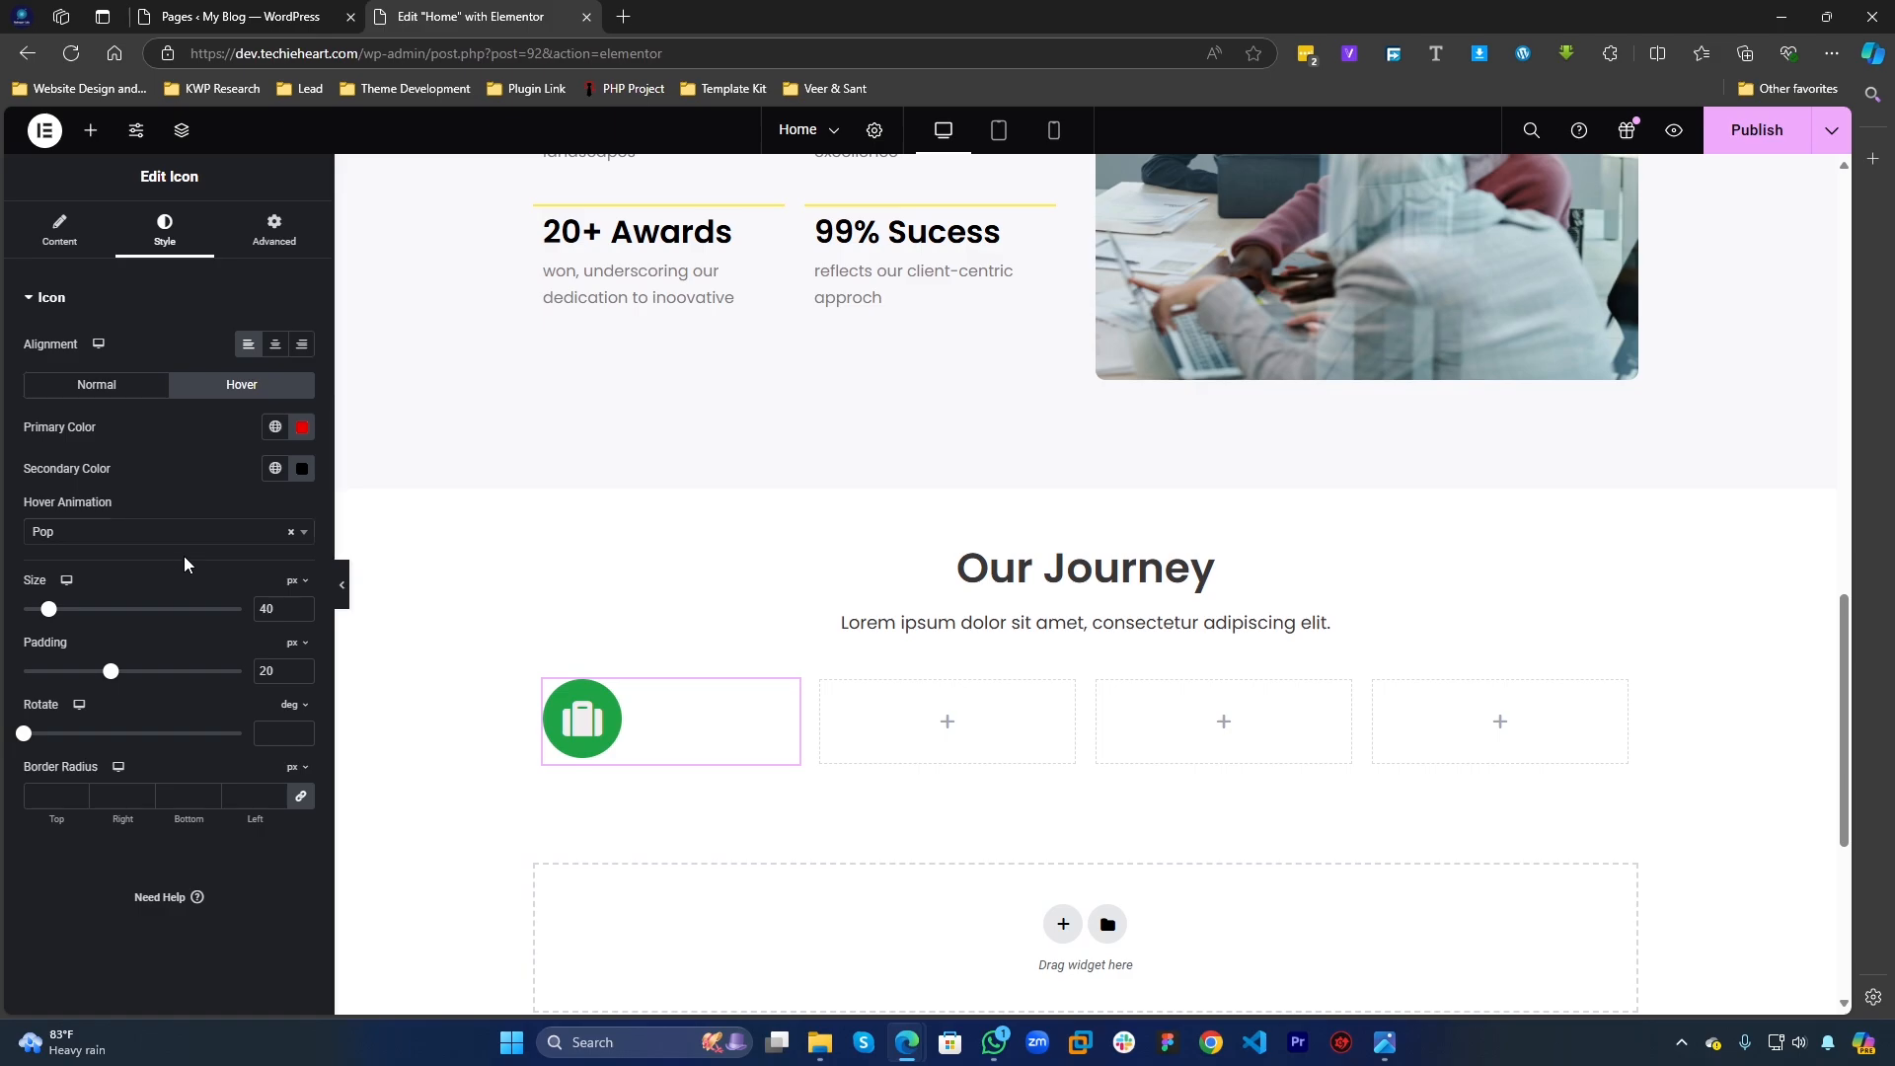
Step: Examine the counter and paragraph widgets in the About us section above and the paragraph's style settings
scroll(589, 516, "up", 2)
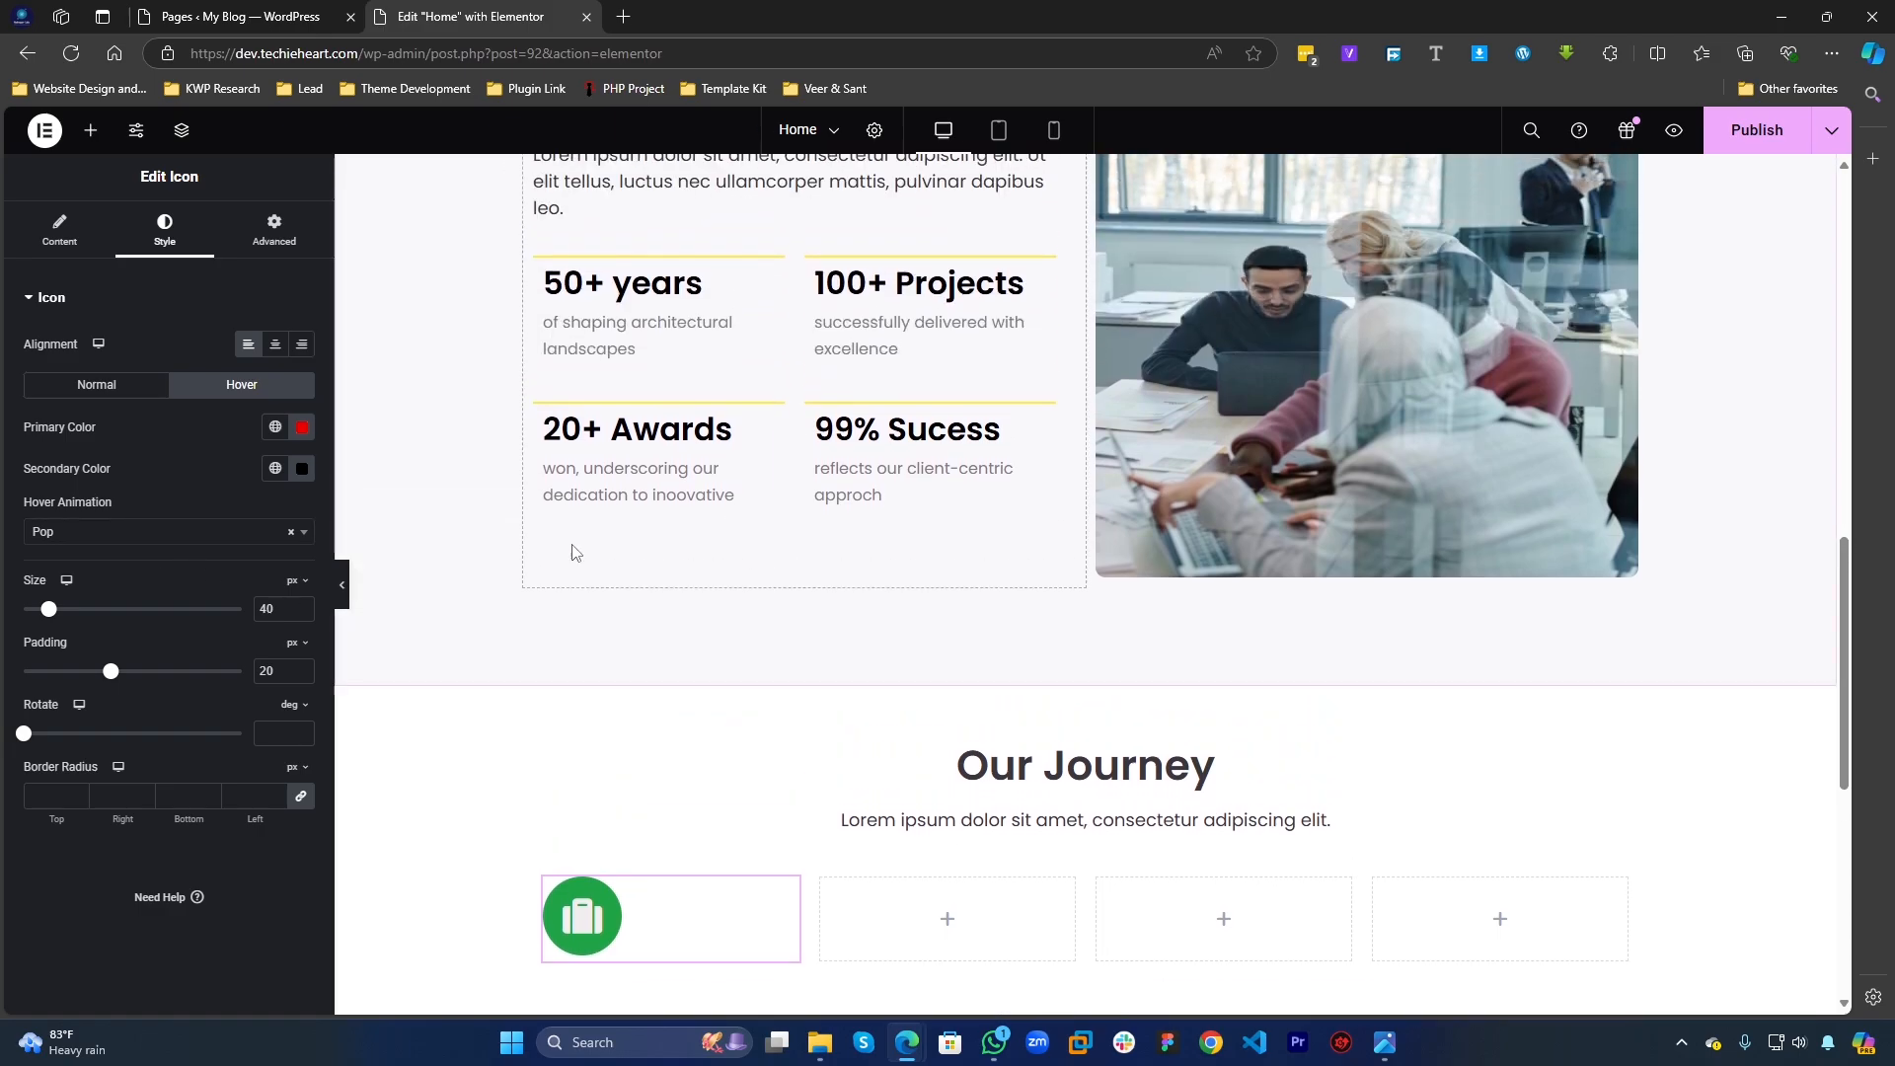
scroll(575, 552, "up", 5)
scroll(580, 555, "down", 3)
scroll(633, 511, "up", 1)
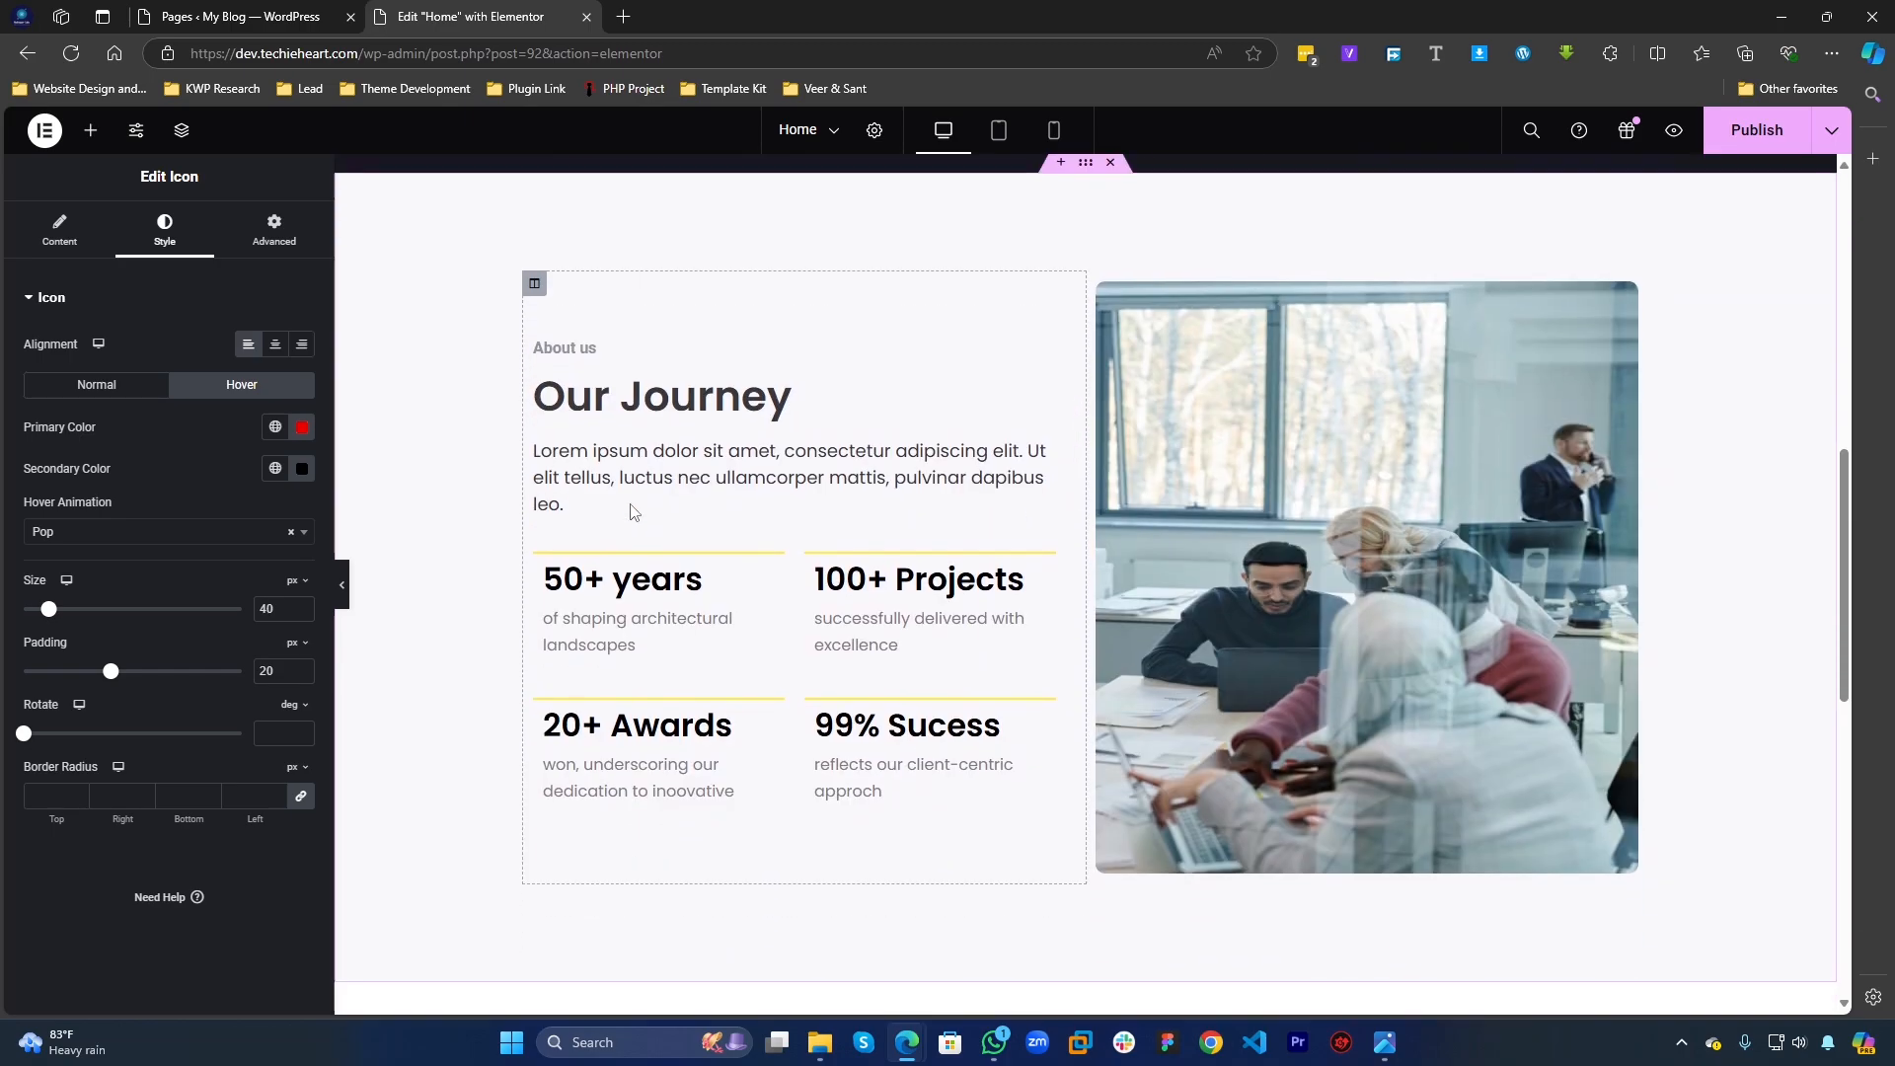
left_click(641, 618)
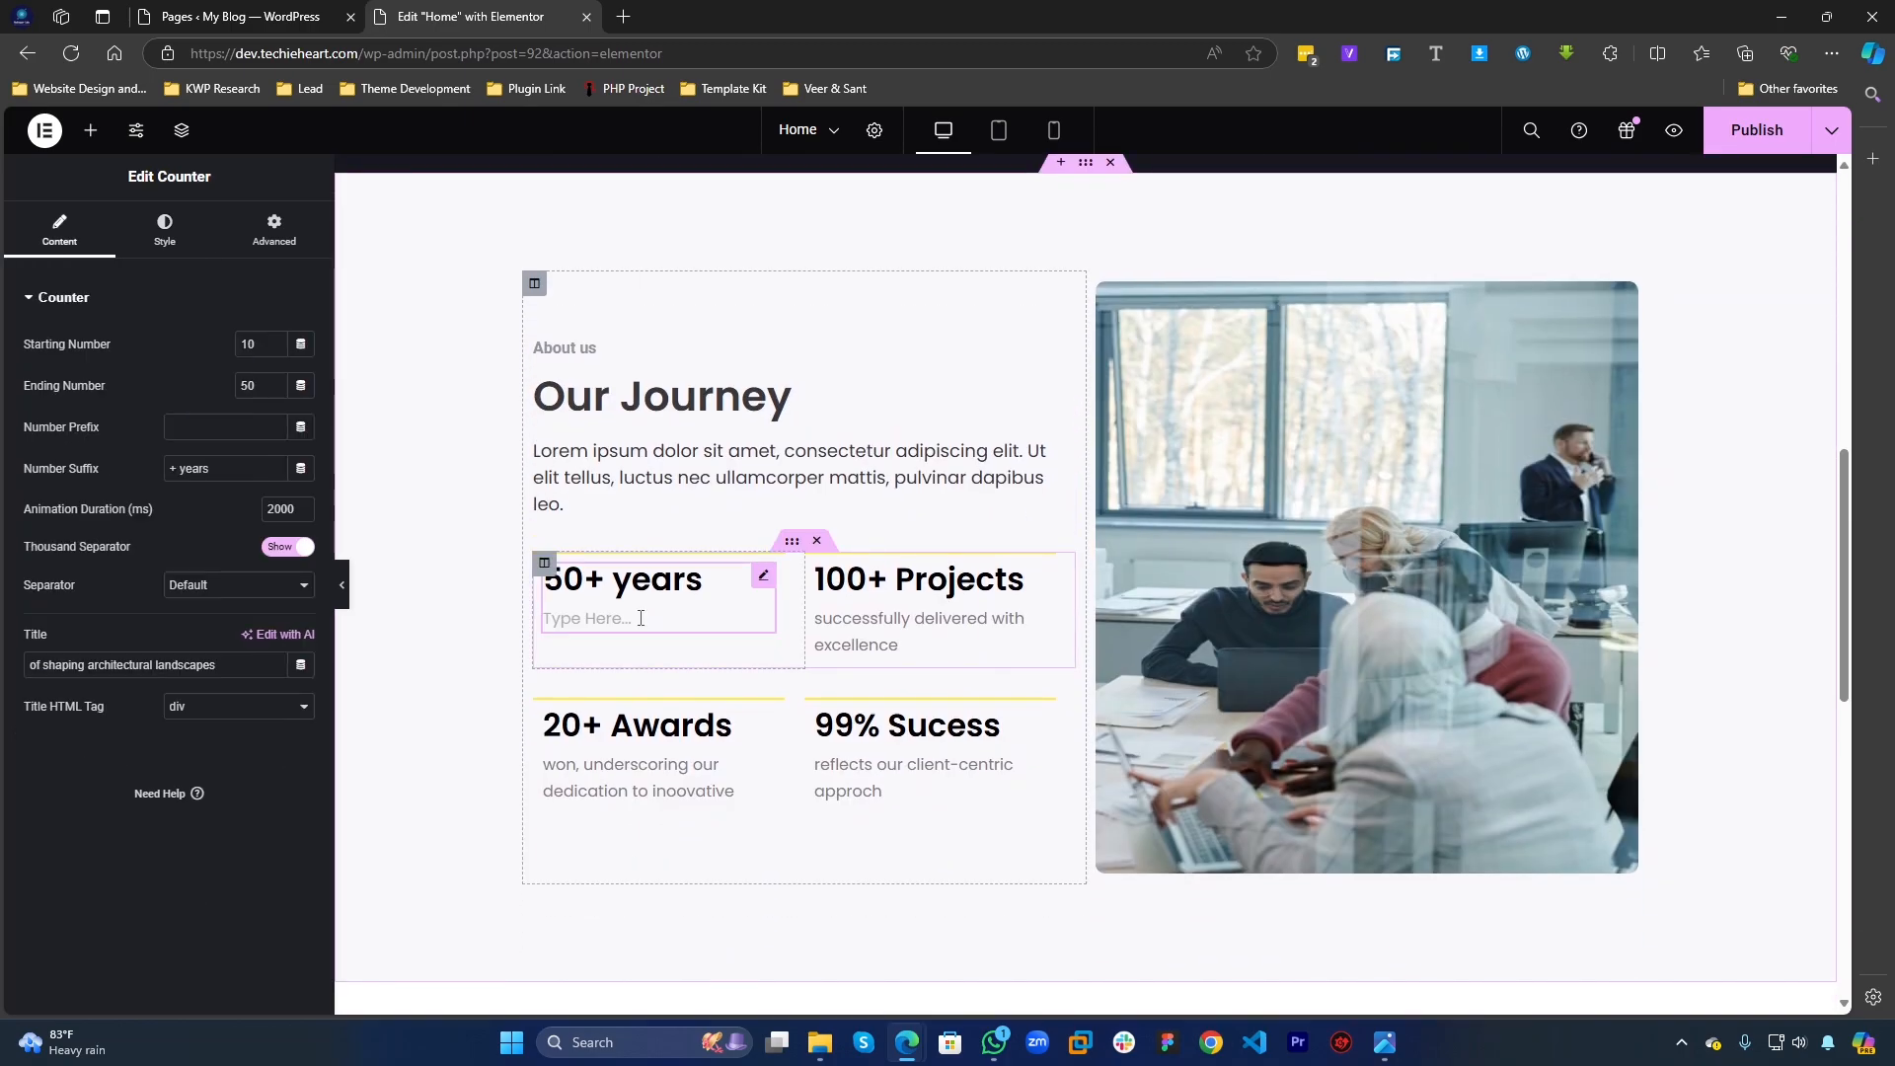
left_click(597, 514)
scroll(605, 483, "down", 7)
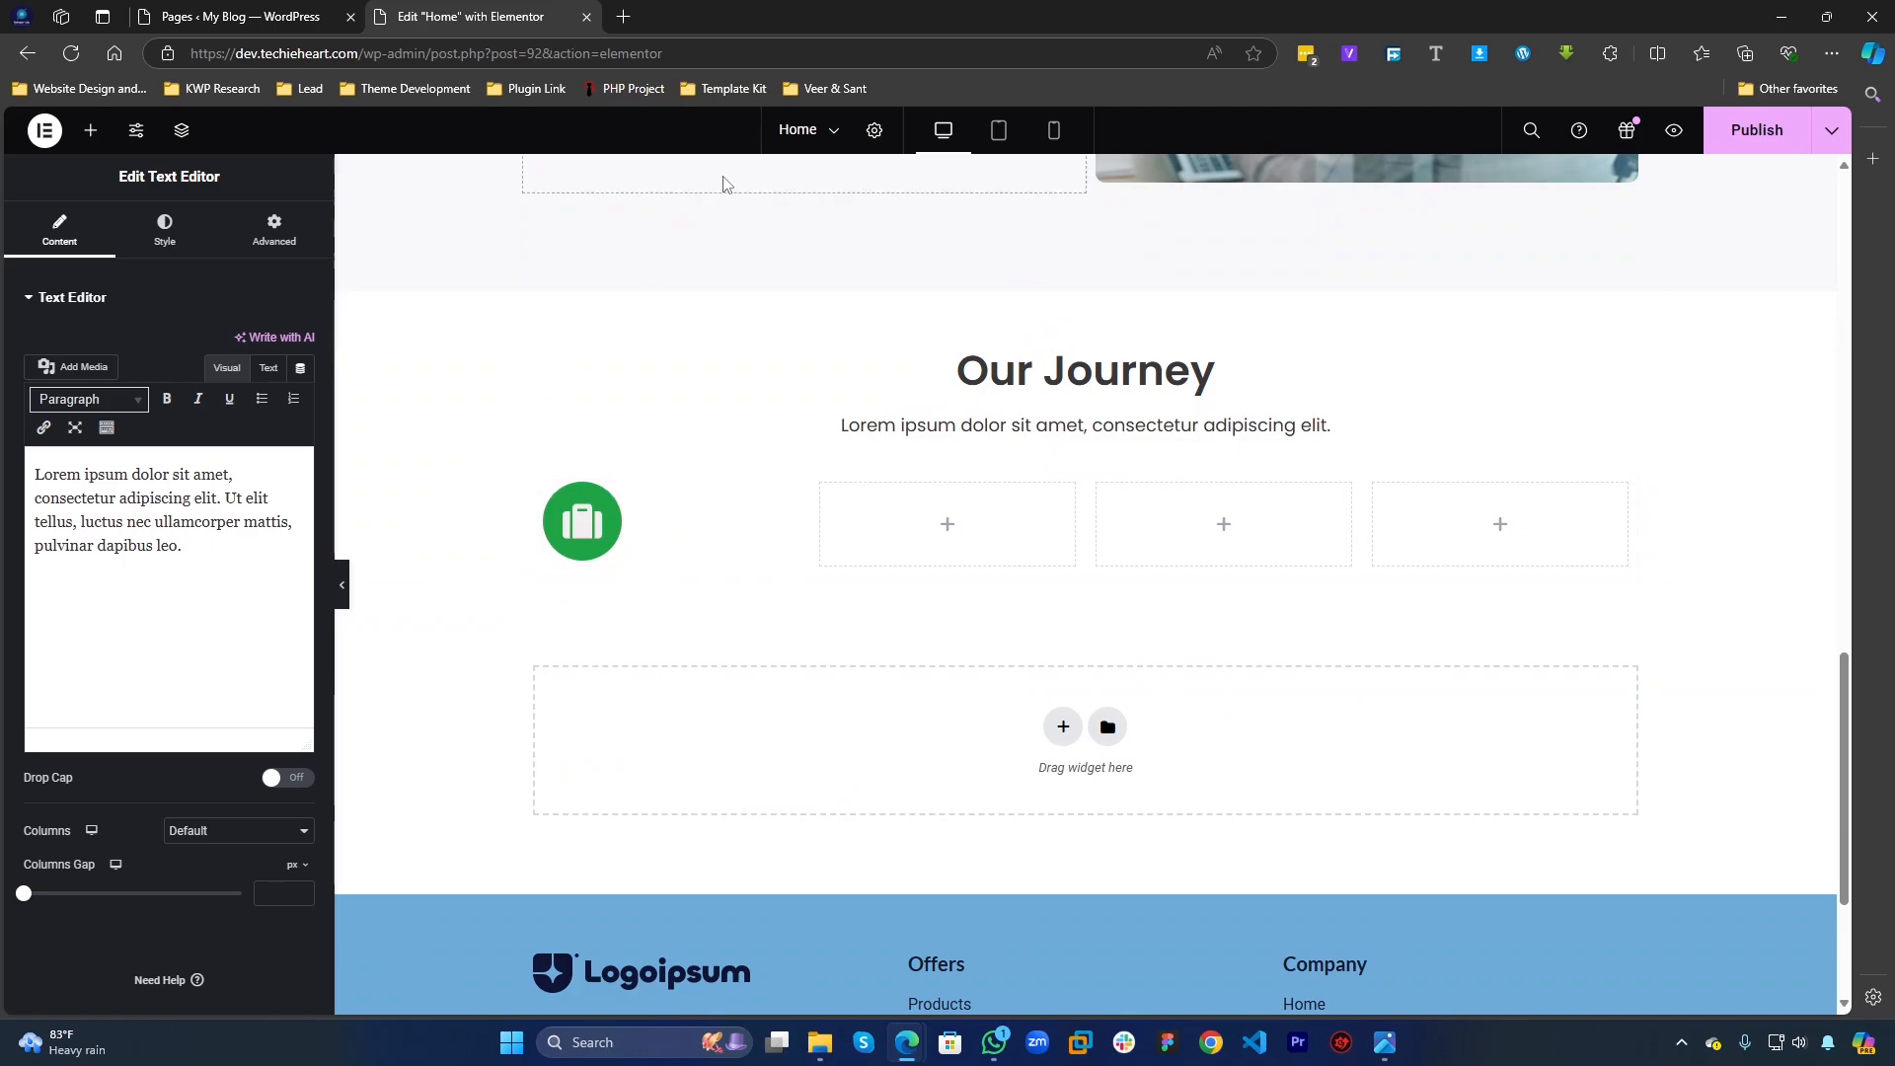
left_click(164, 227)
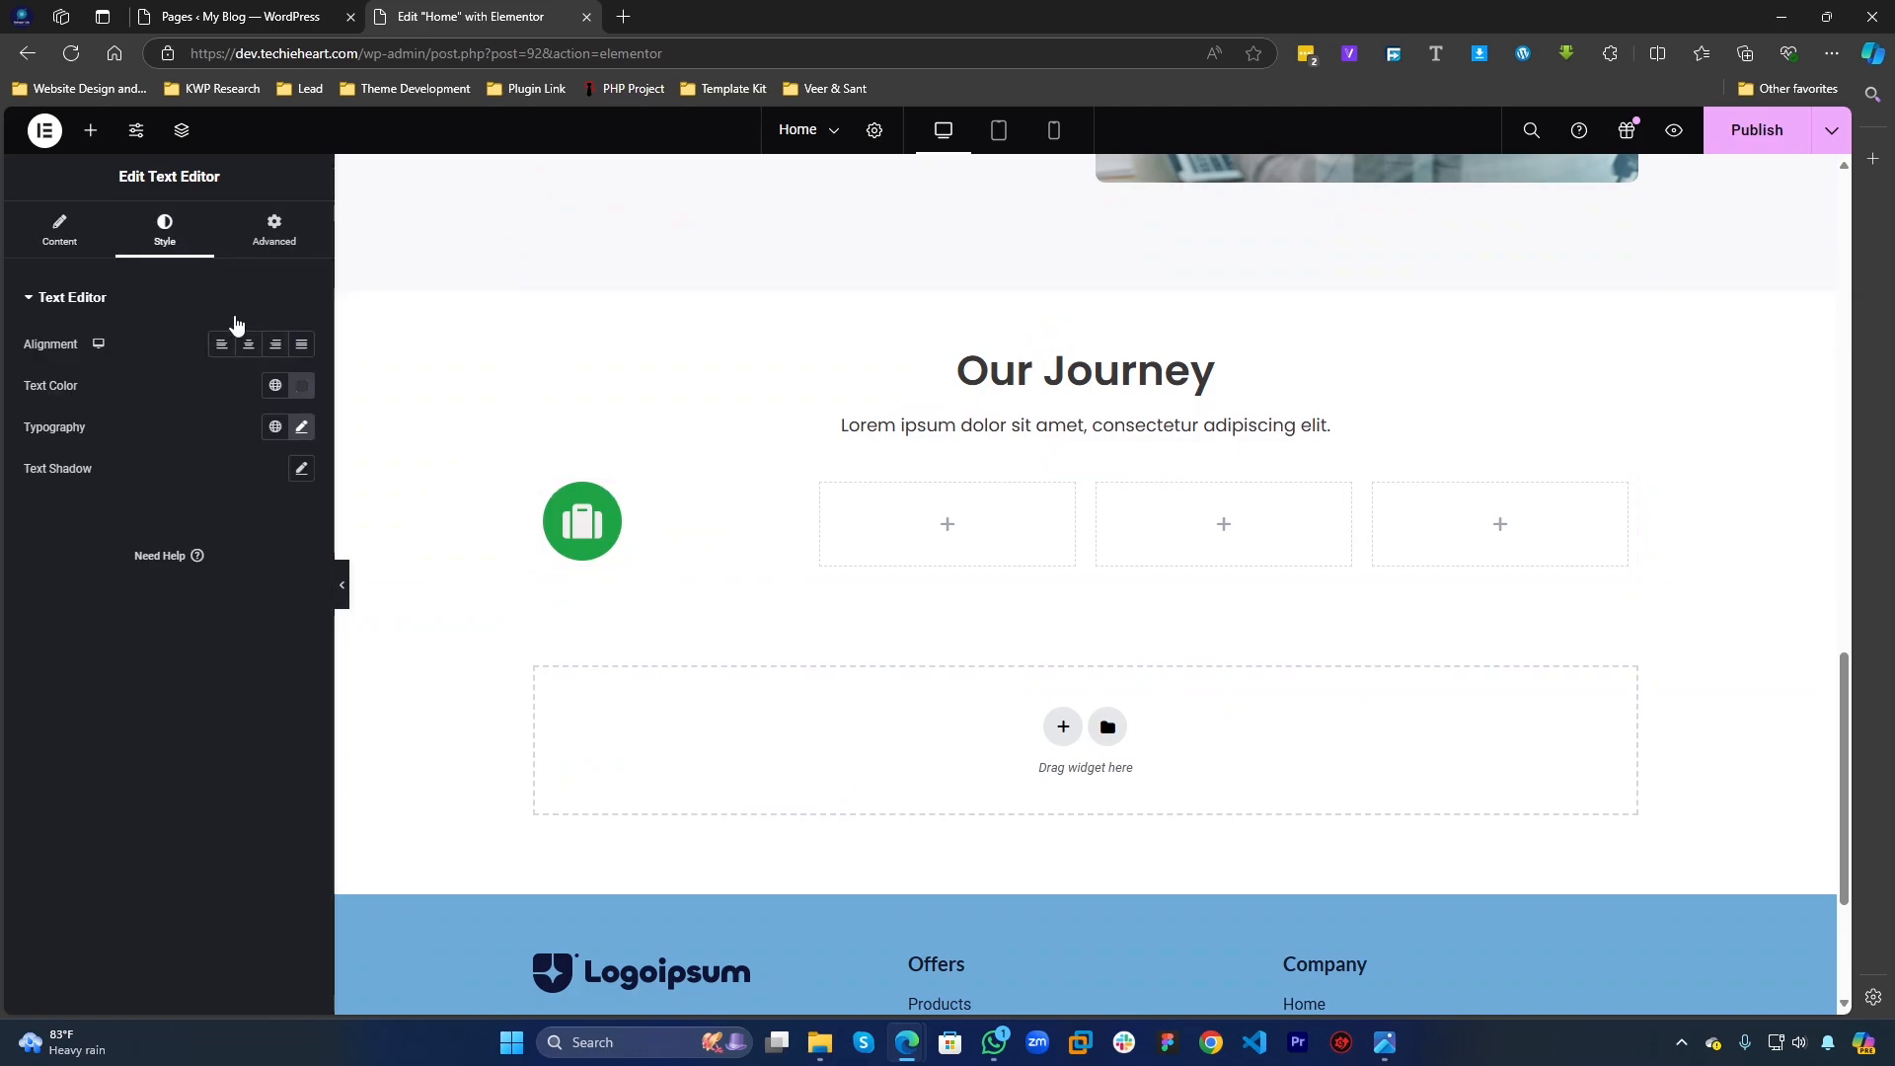
Step: Add a Heading widget below the suitcase icon in the first column and title it "UX Design"
left_click(90, 129)
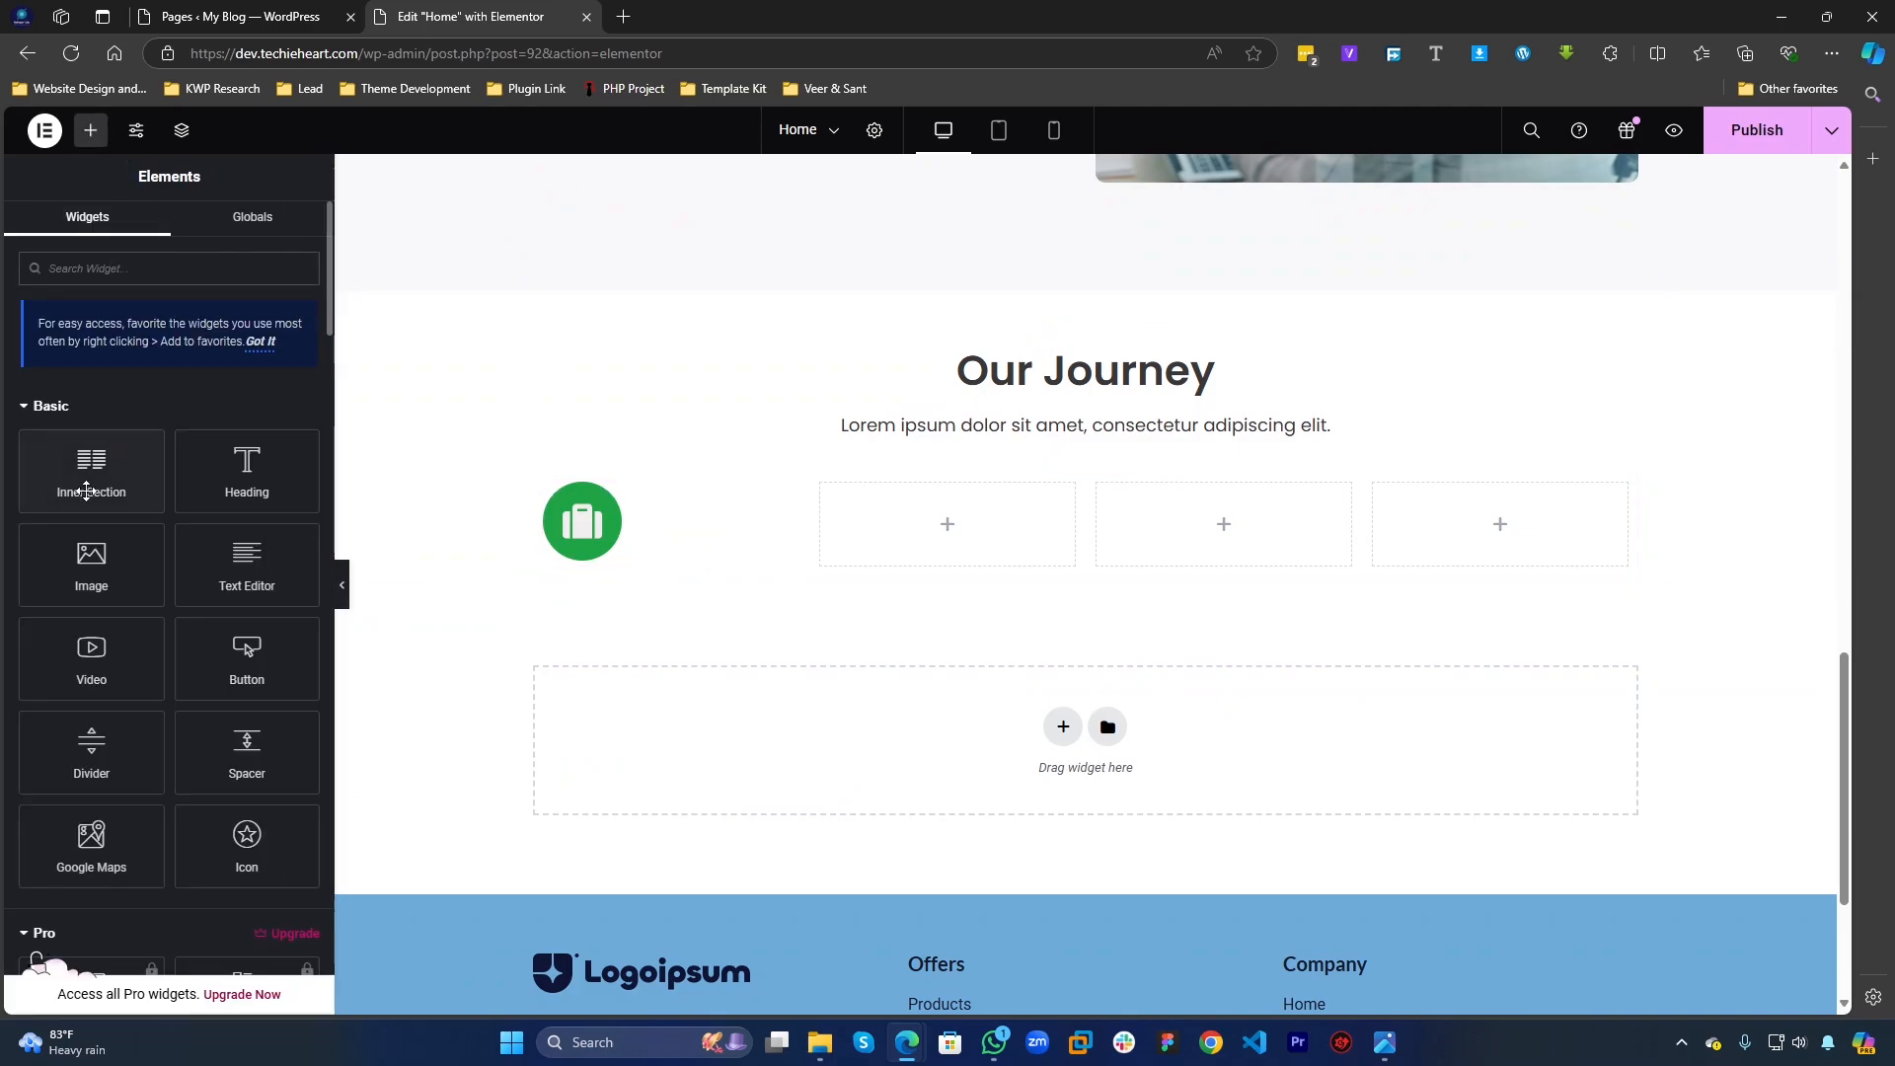
left_click_drag(249, 472, 553, 553)
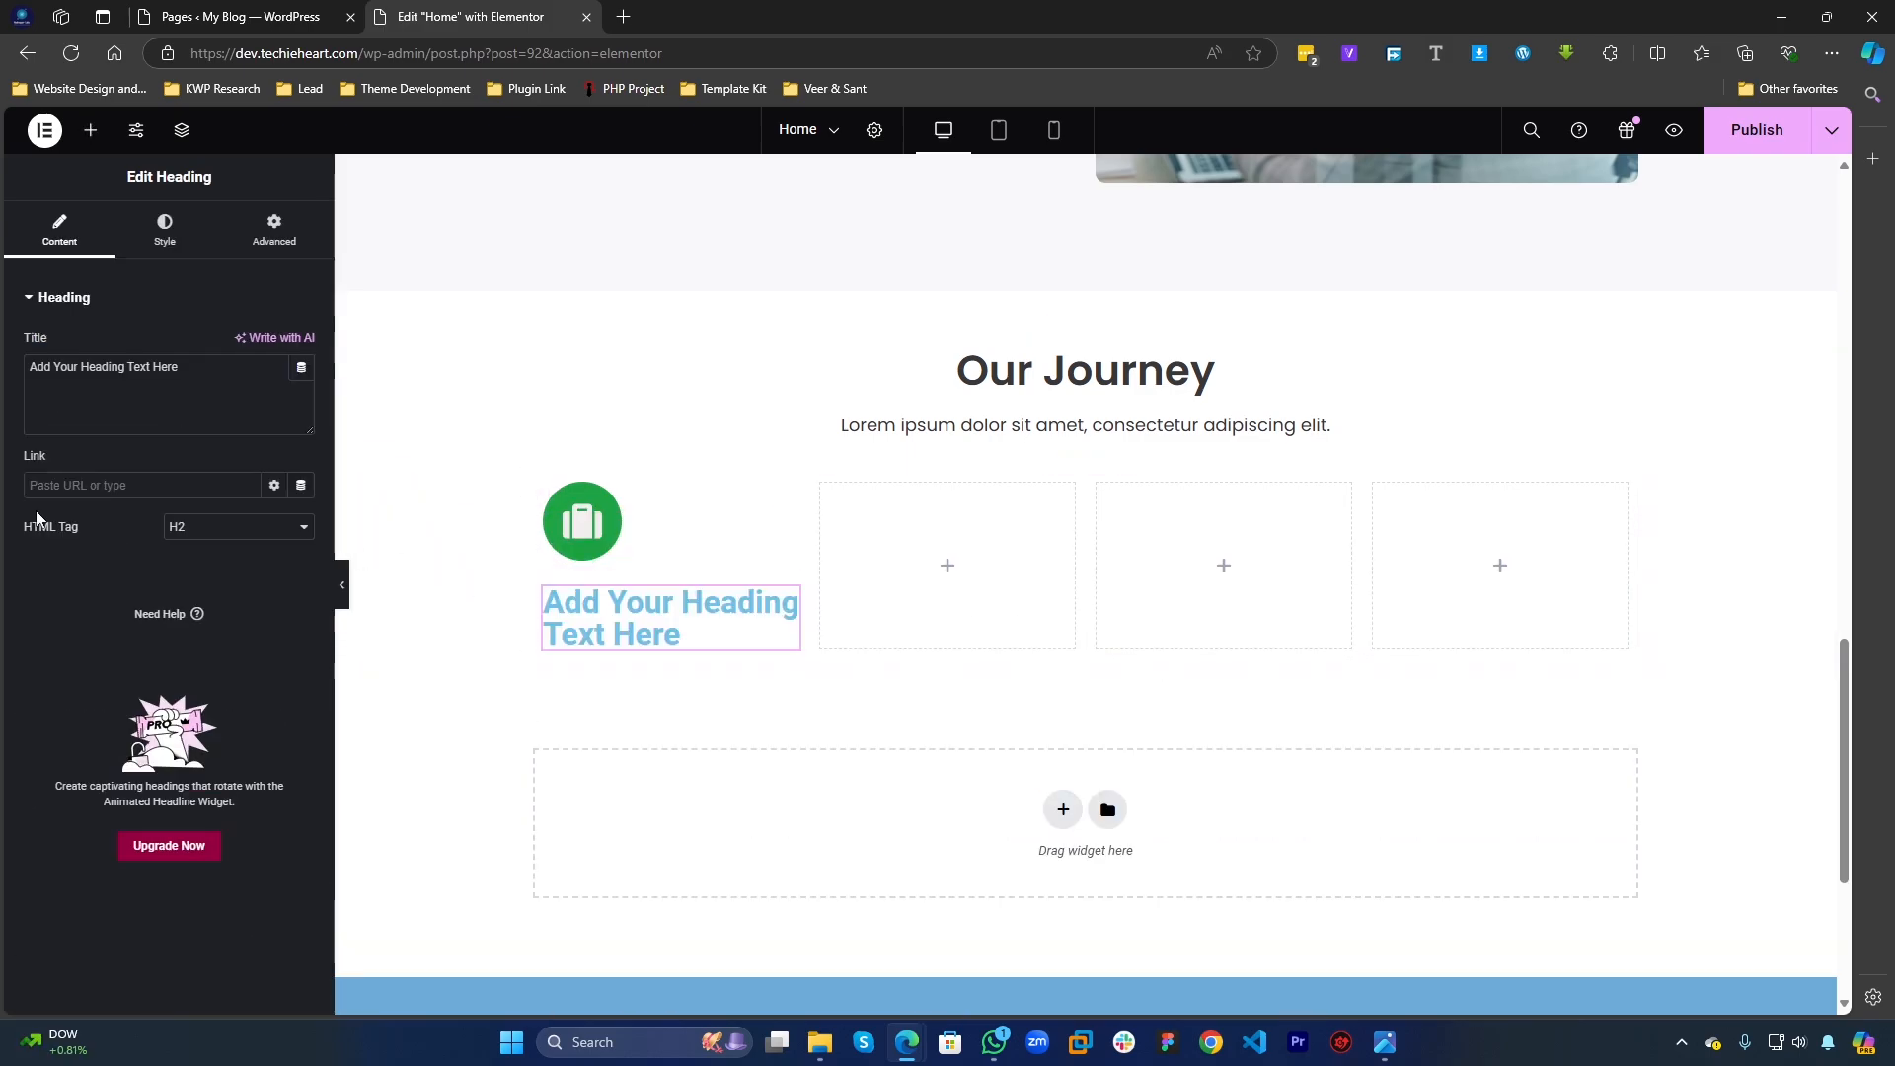
triple_click(247, 377)
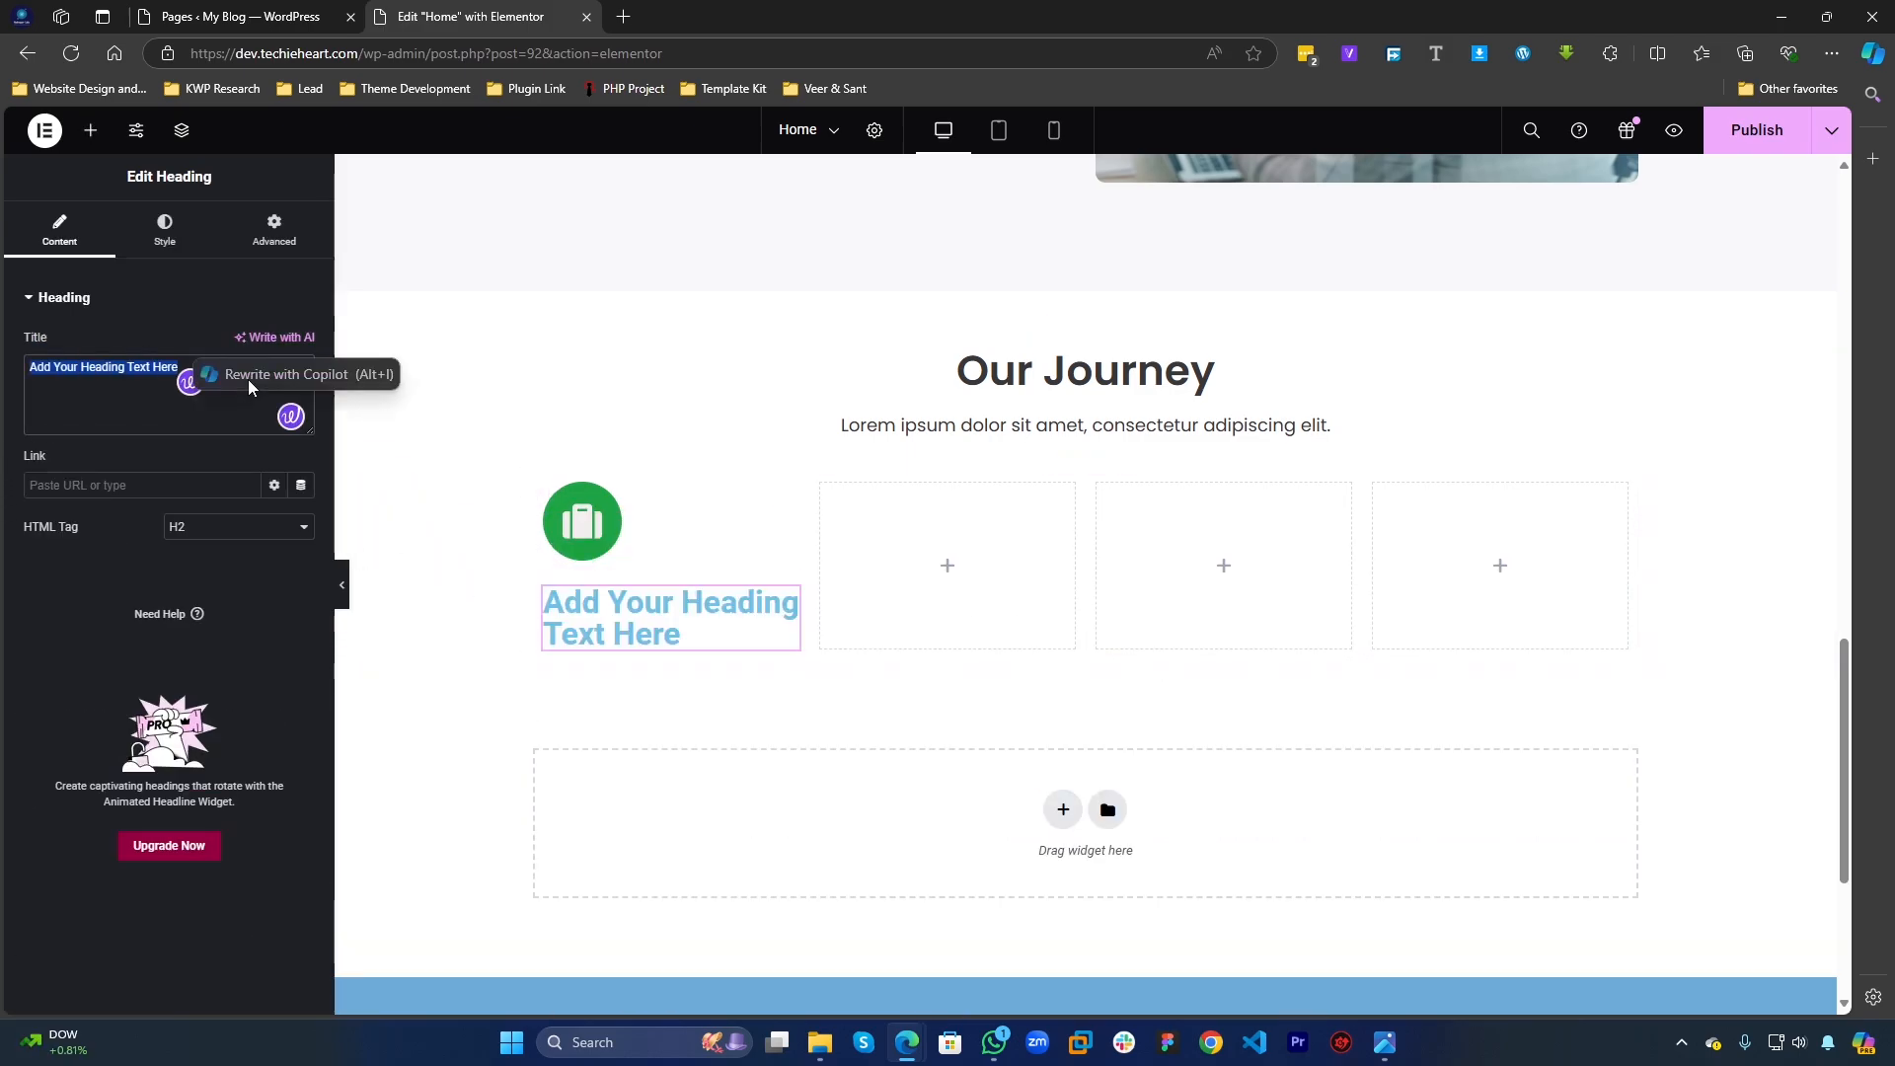
type("UI")
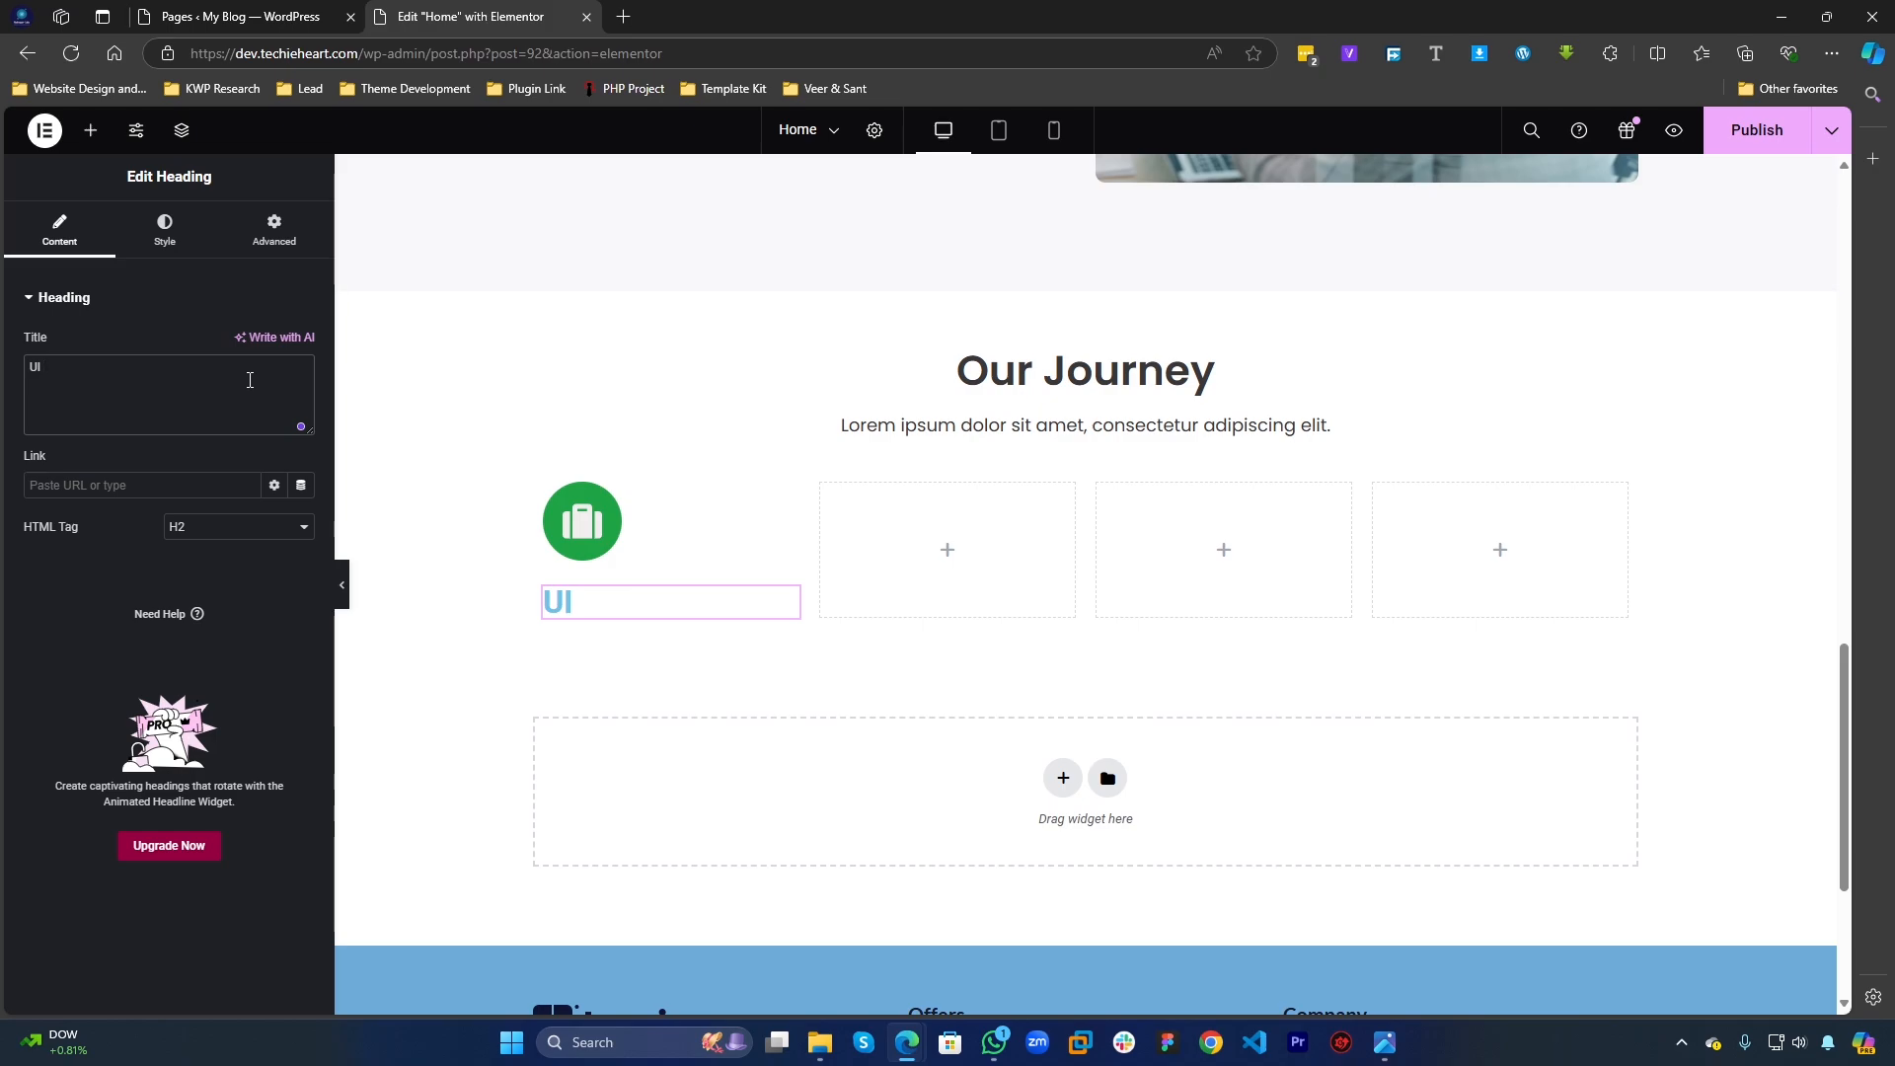
key("BackSpace")
key("BackSpace")
type("X Design")
Step: Set the UX Design heading's text color to near-black #080A0A
left_click(164, 230)
left_click(302, 393)
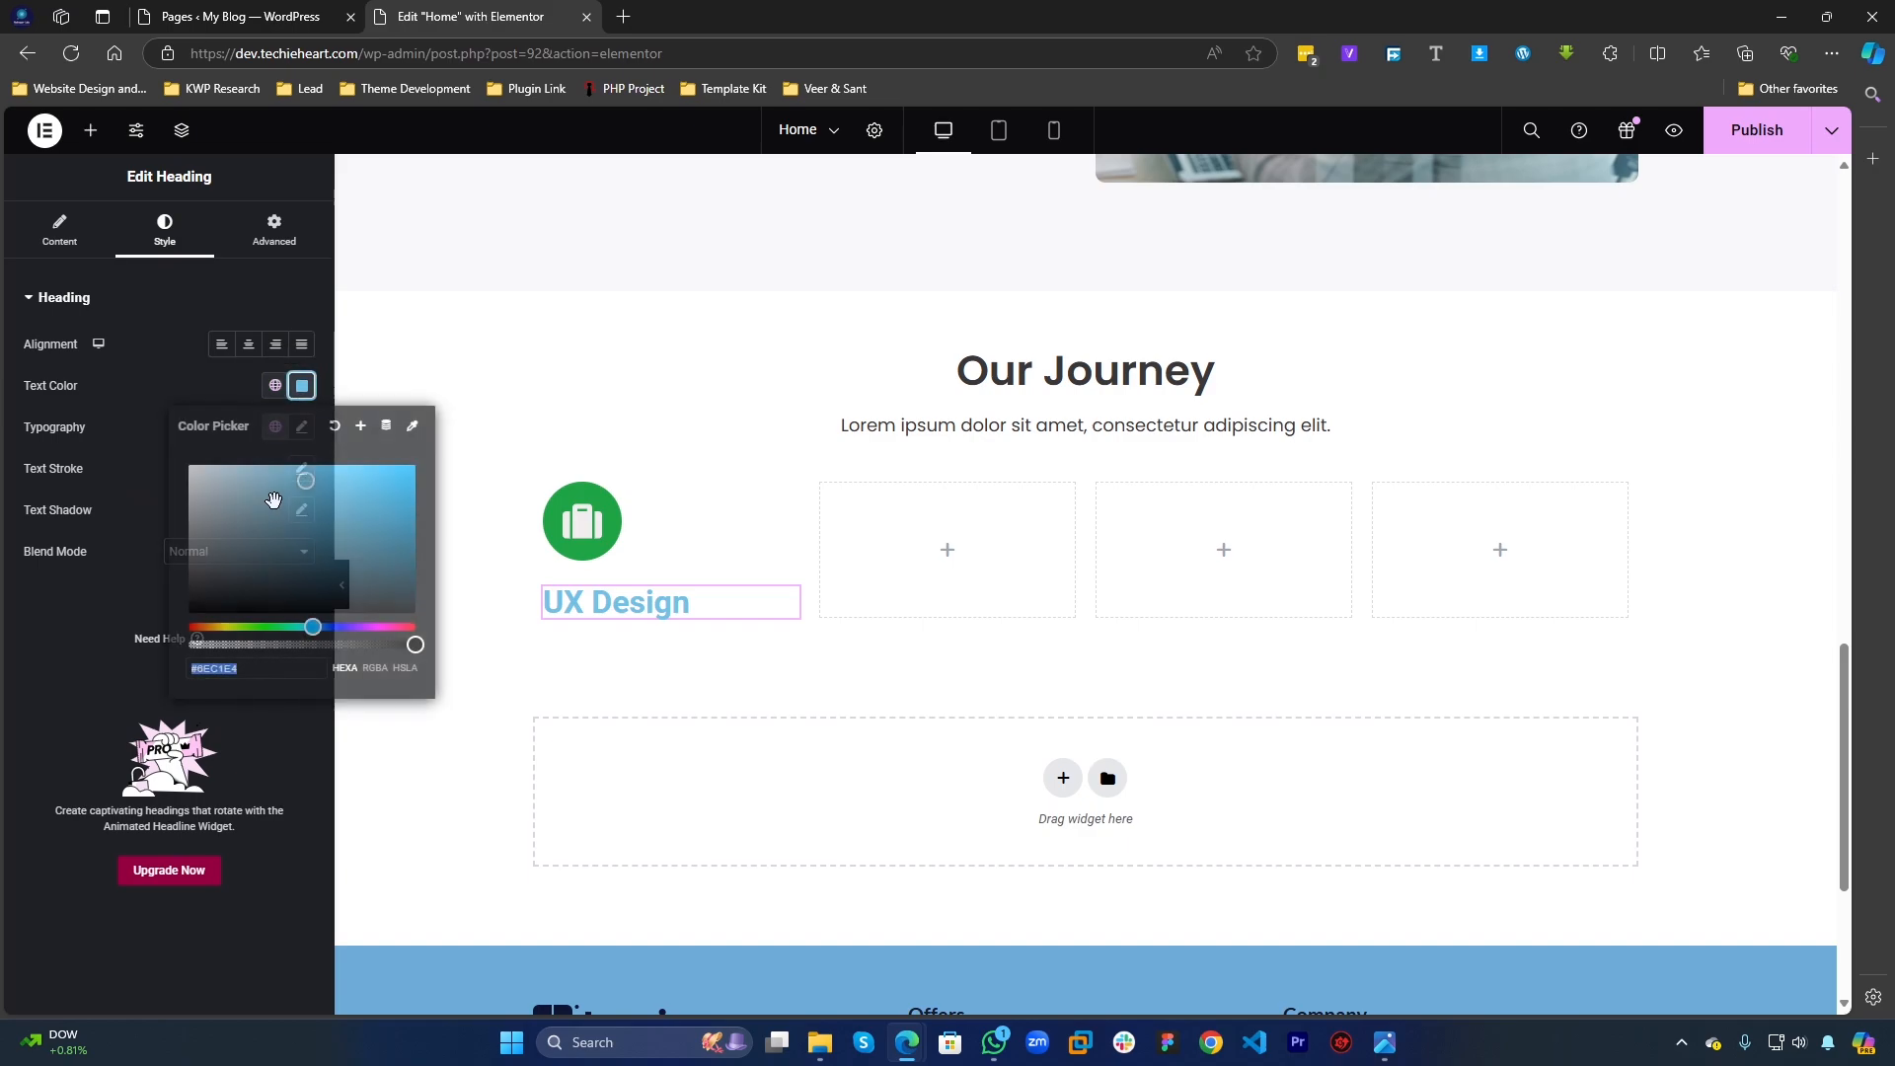
left_click(152, 338)
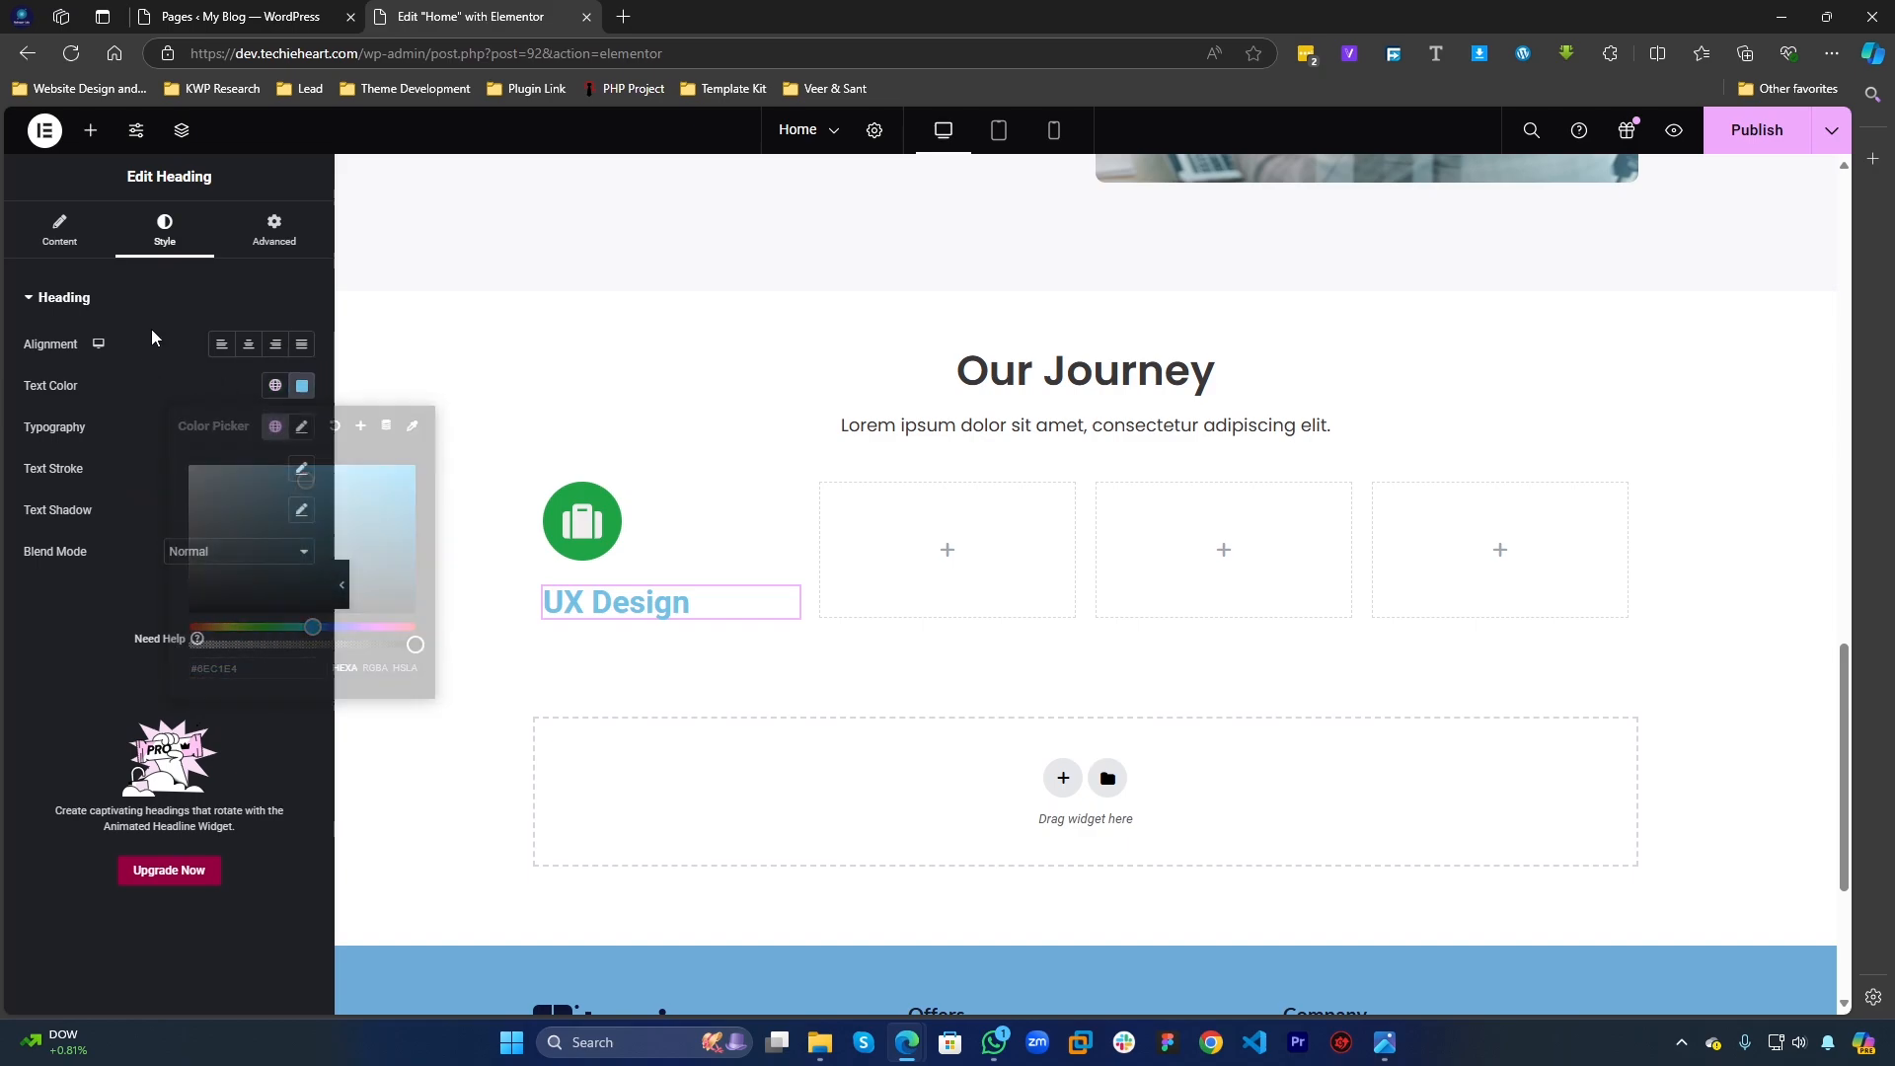
left_click(303, 387)
left_click_drag(246, 523, 226, 606)
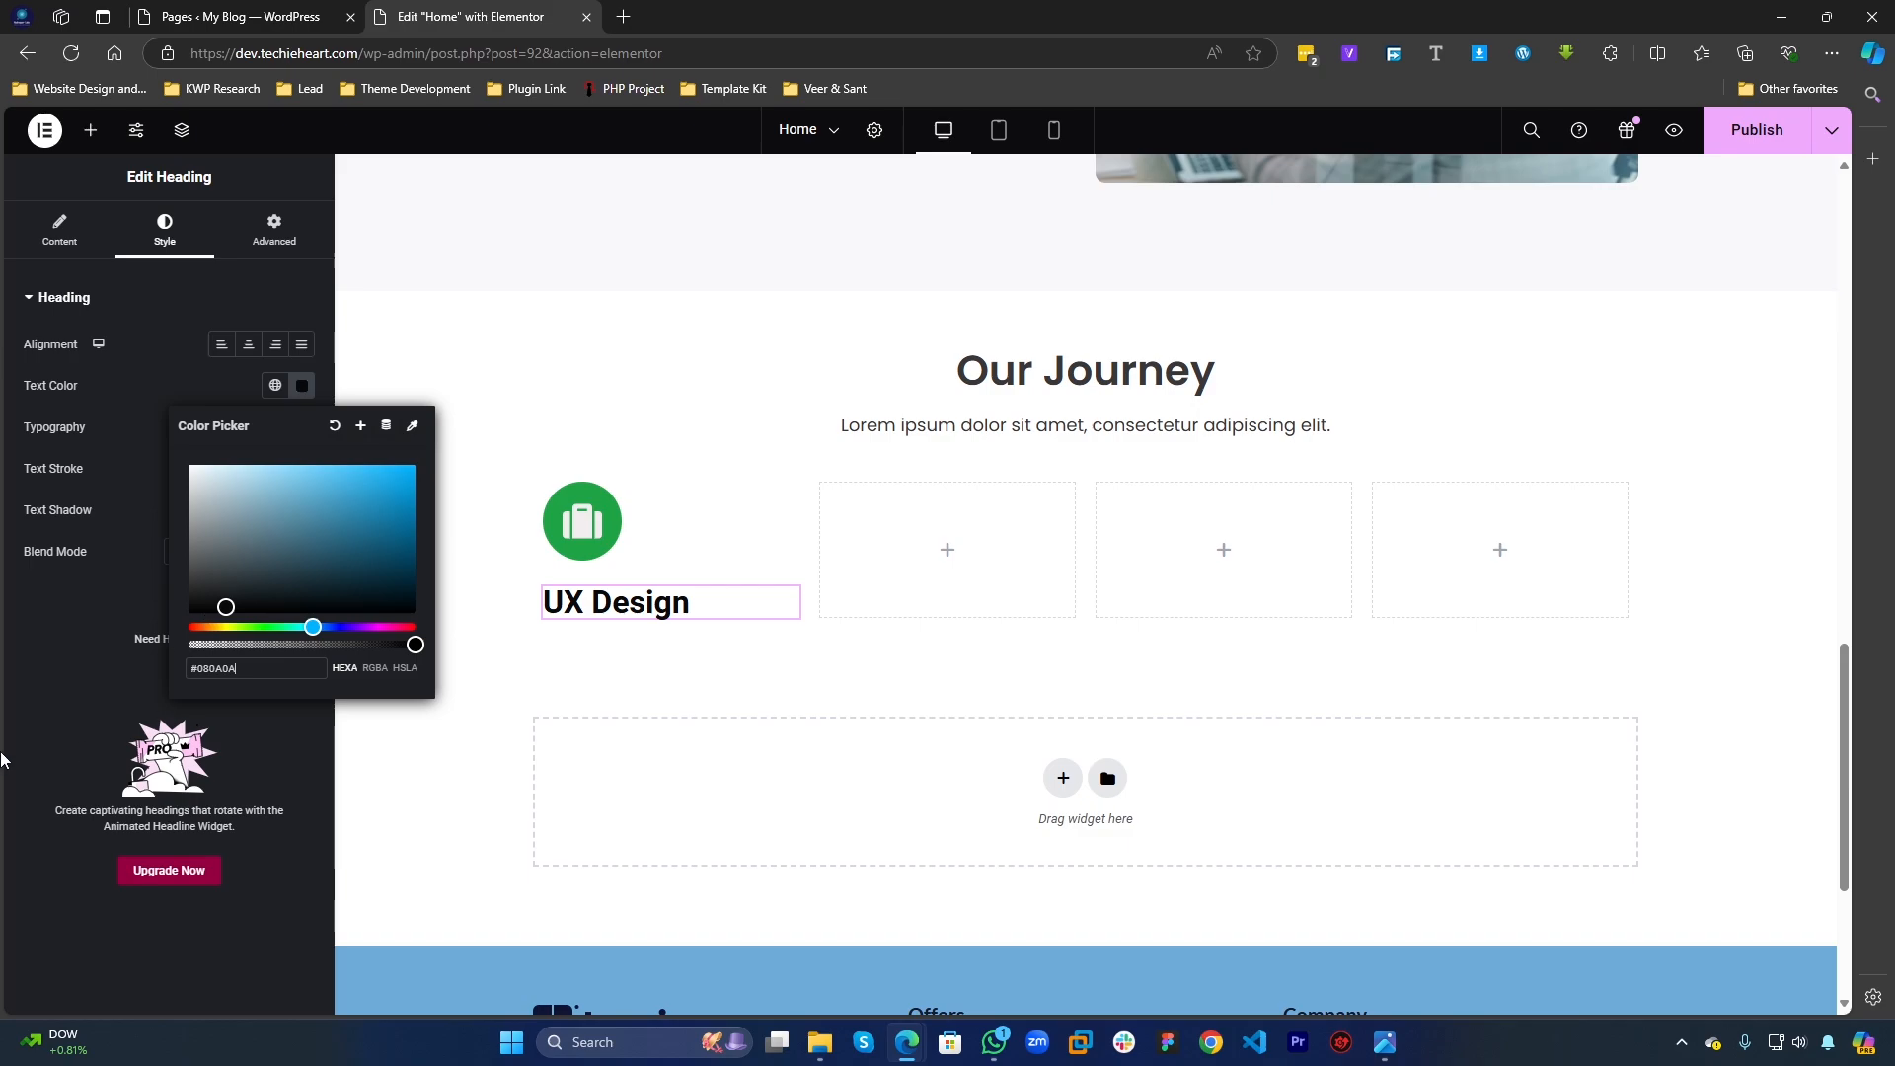
left_click(4, 697)
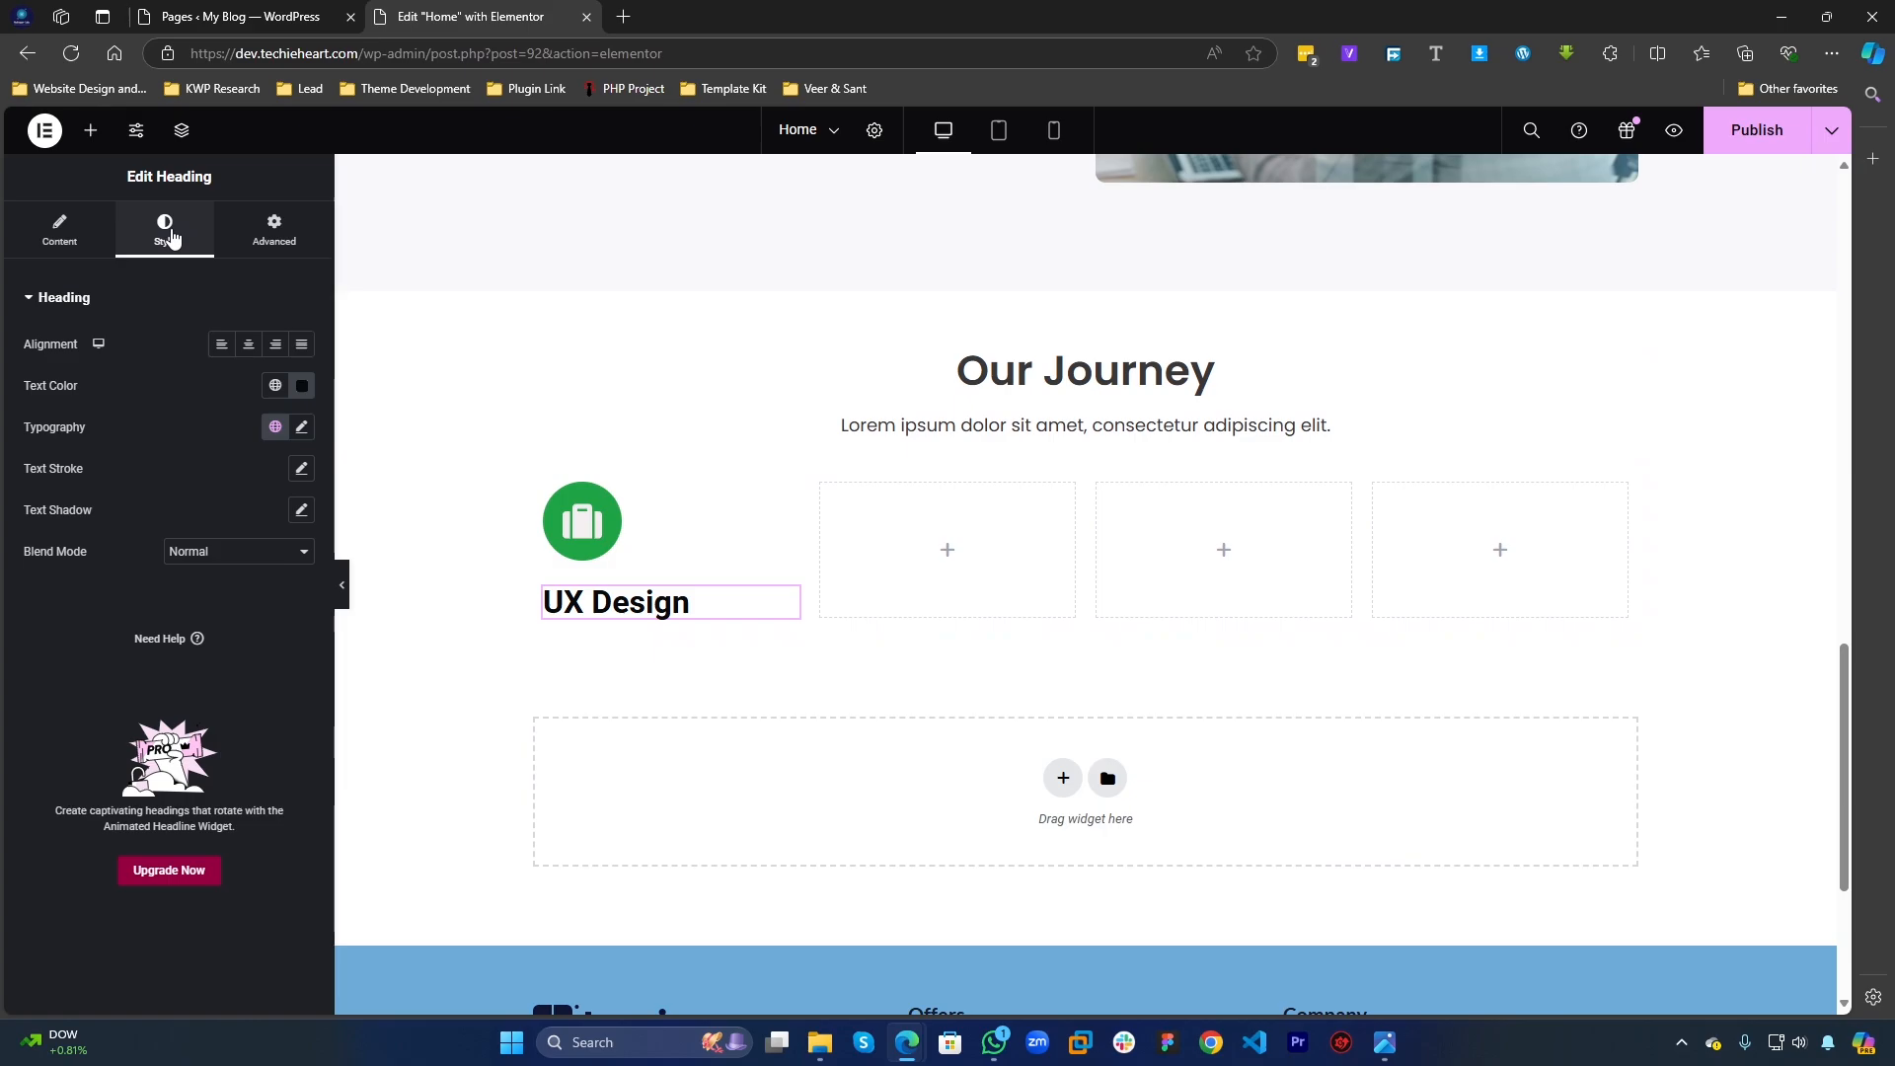
left_click(84, 235)
left_click(146, 242)
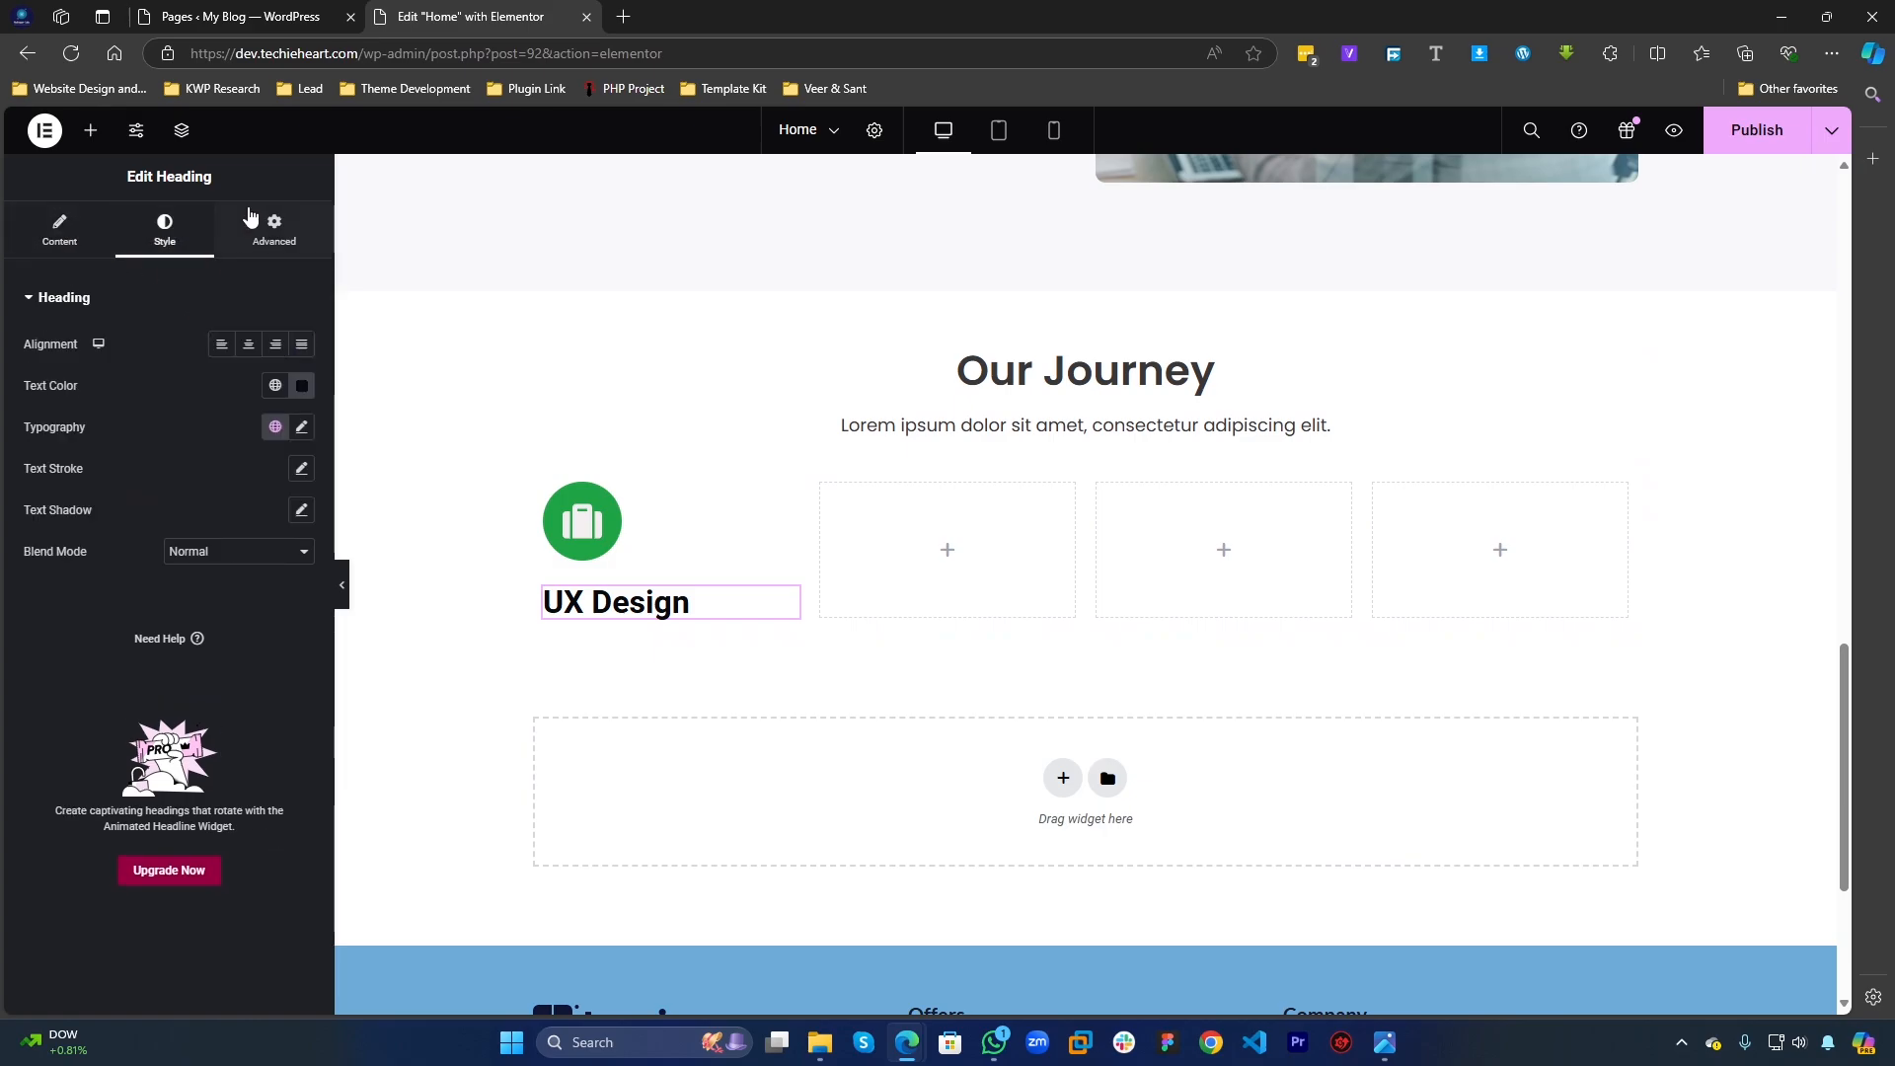
left_click(271, 225)
left_click(168, 235)
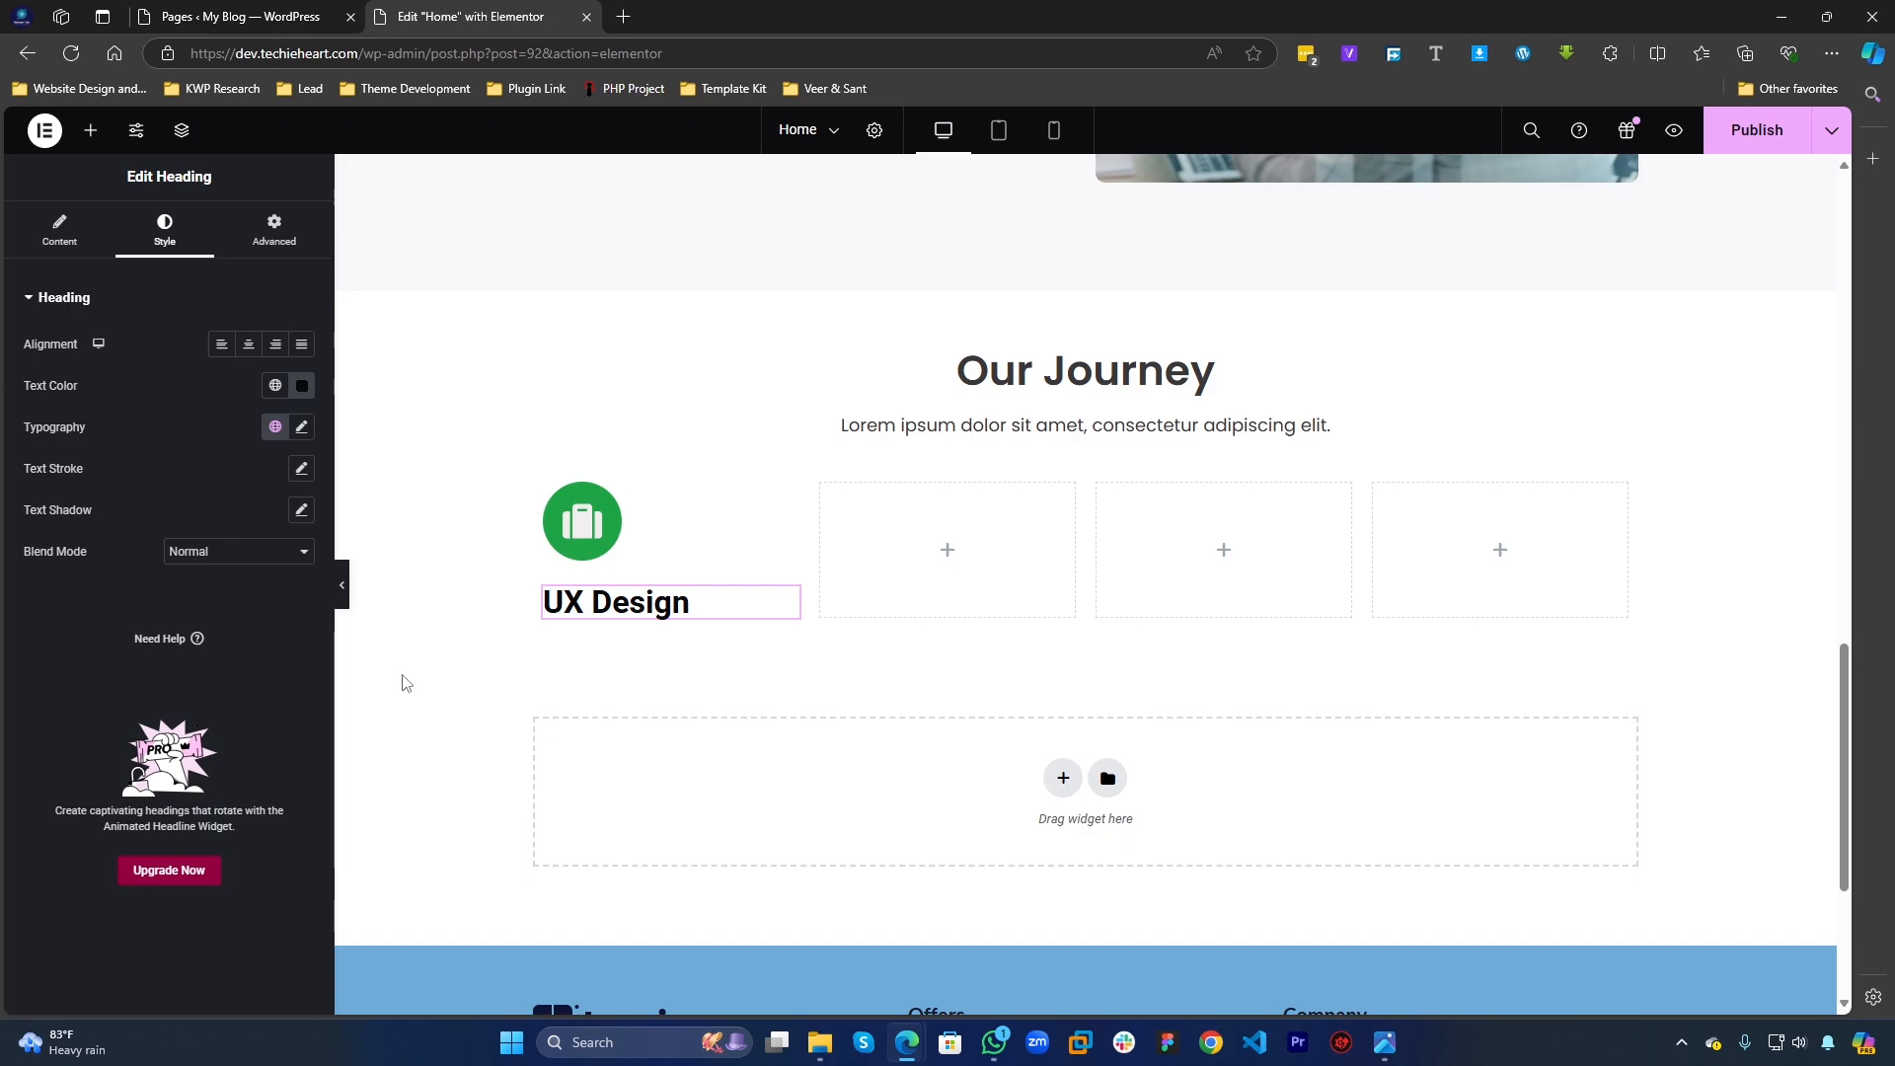
Step: Set the UX Design heading's typography to the Poppins family at 22 px
left_click(301, 426)
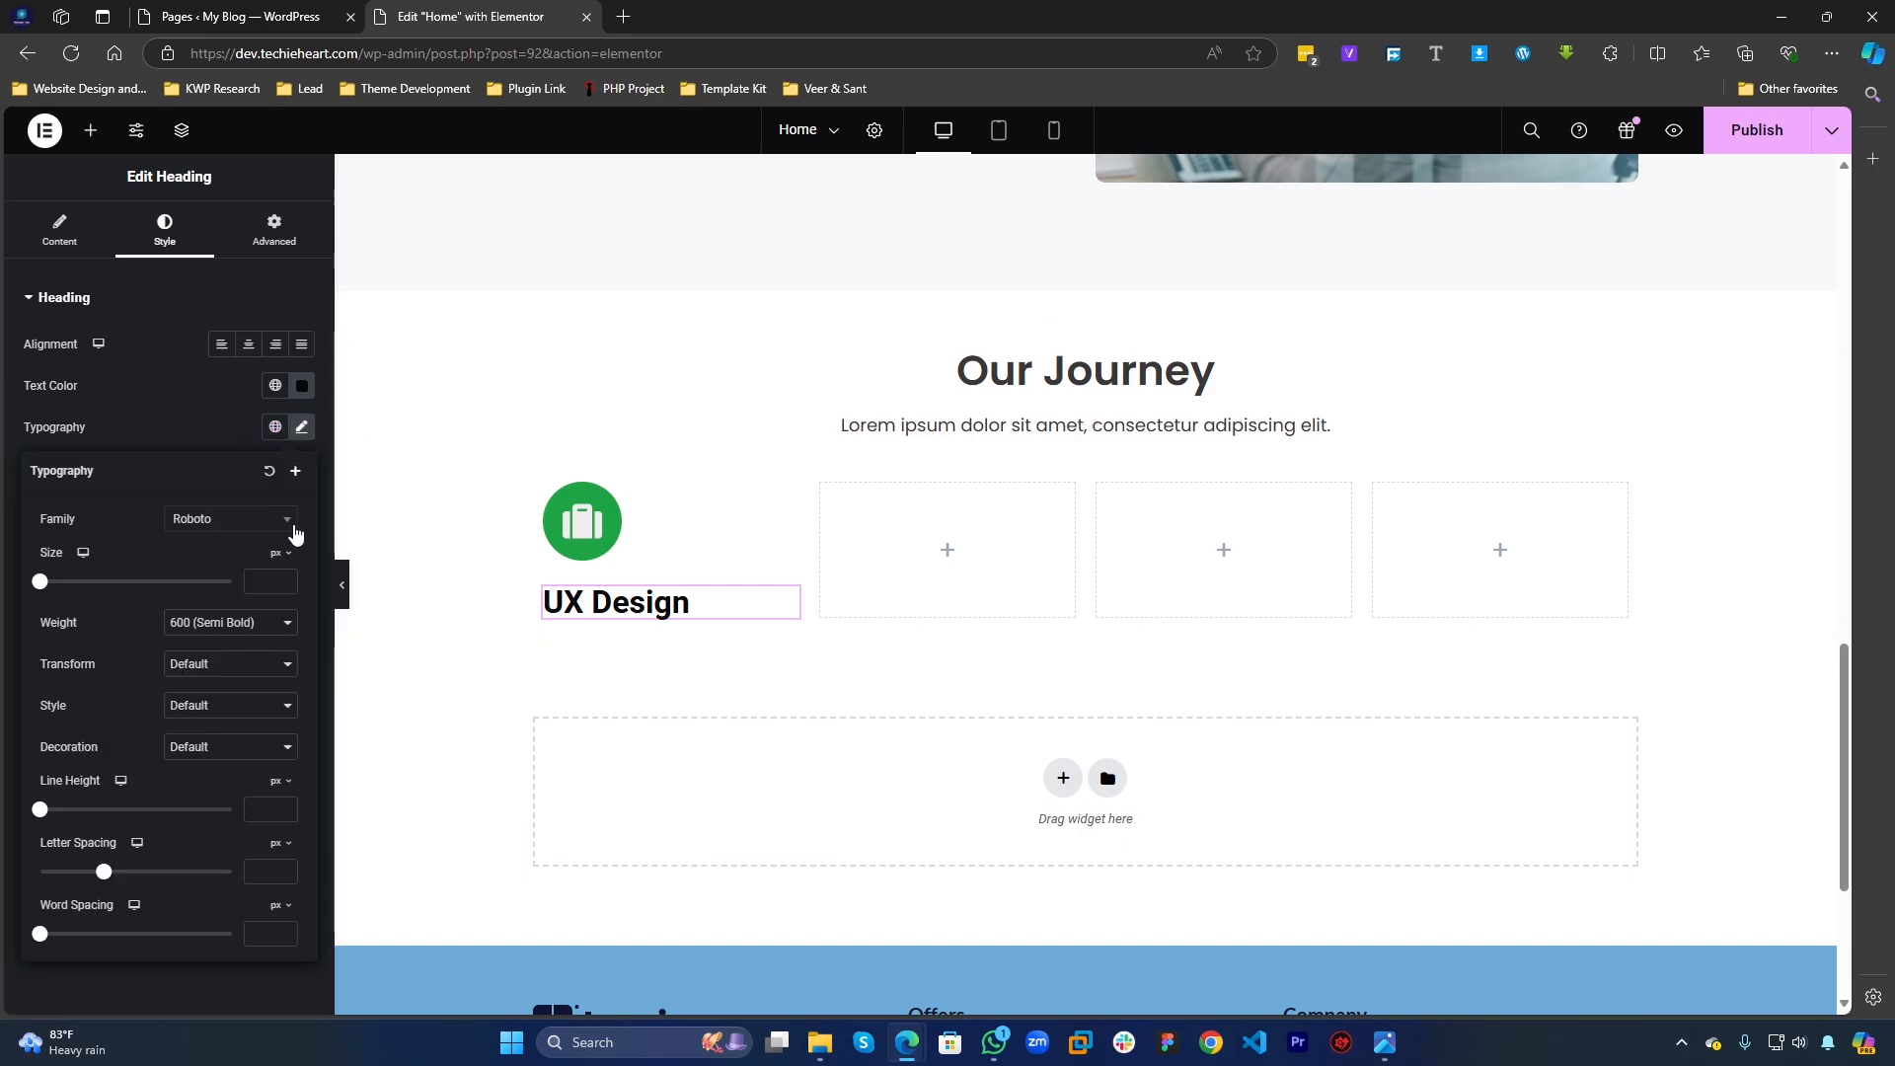
left_click(207, 523)
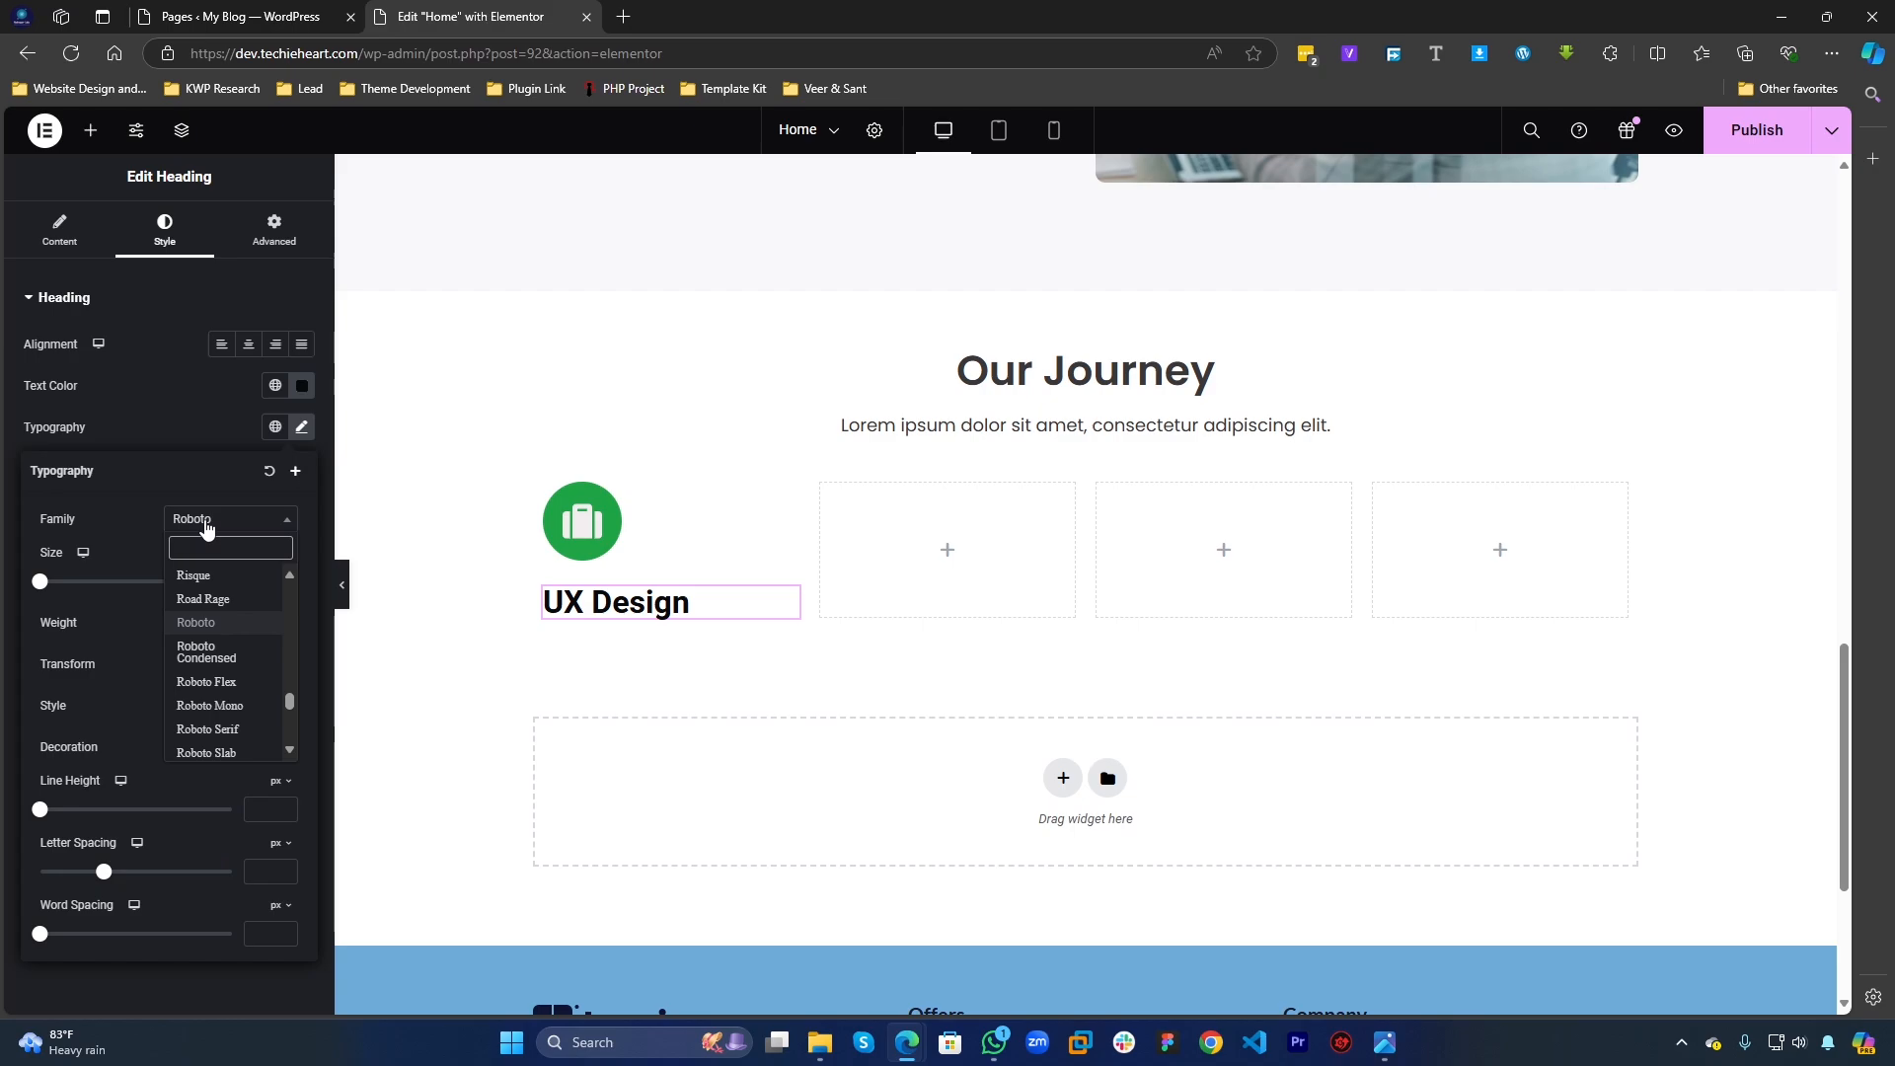
type("pop")
key("Return")
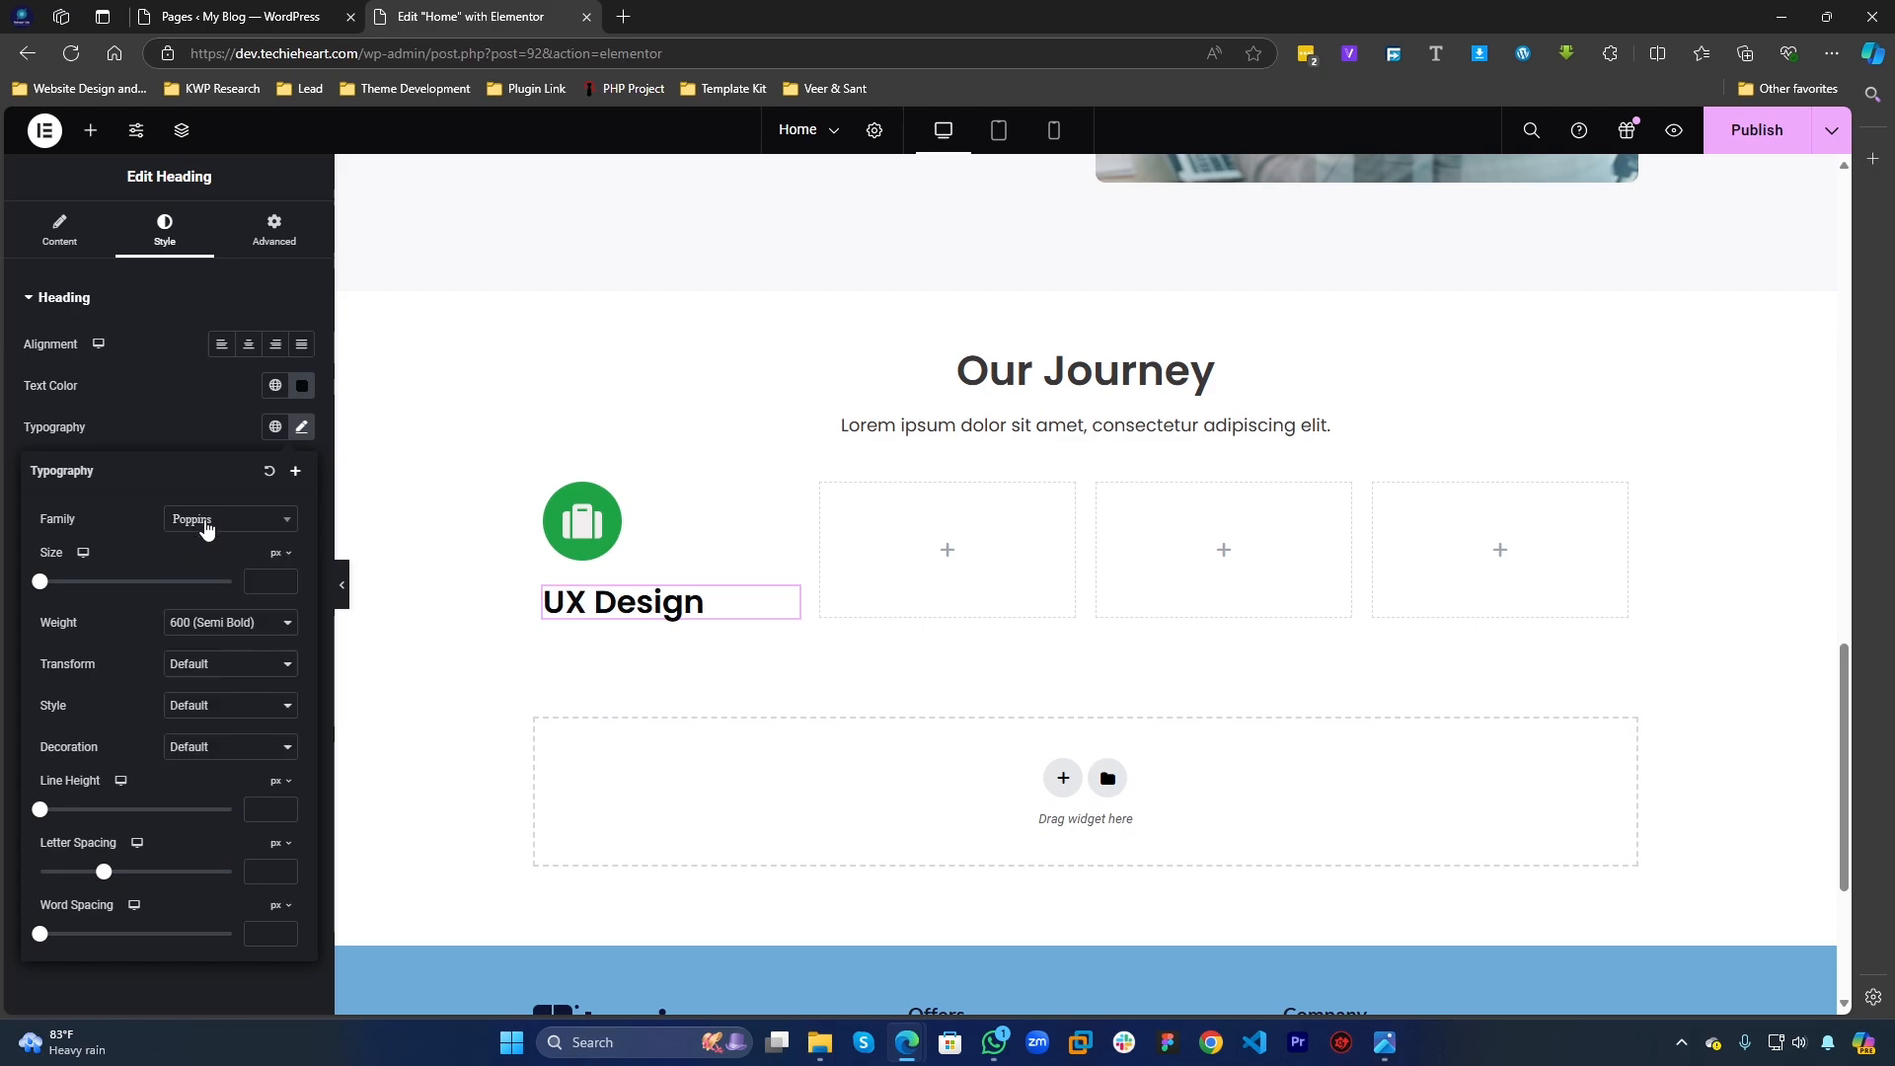
left_click(252, 580)
type("22")
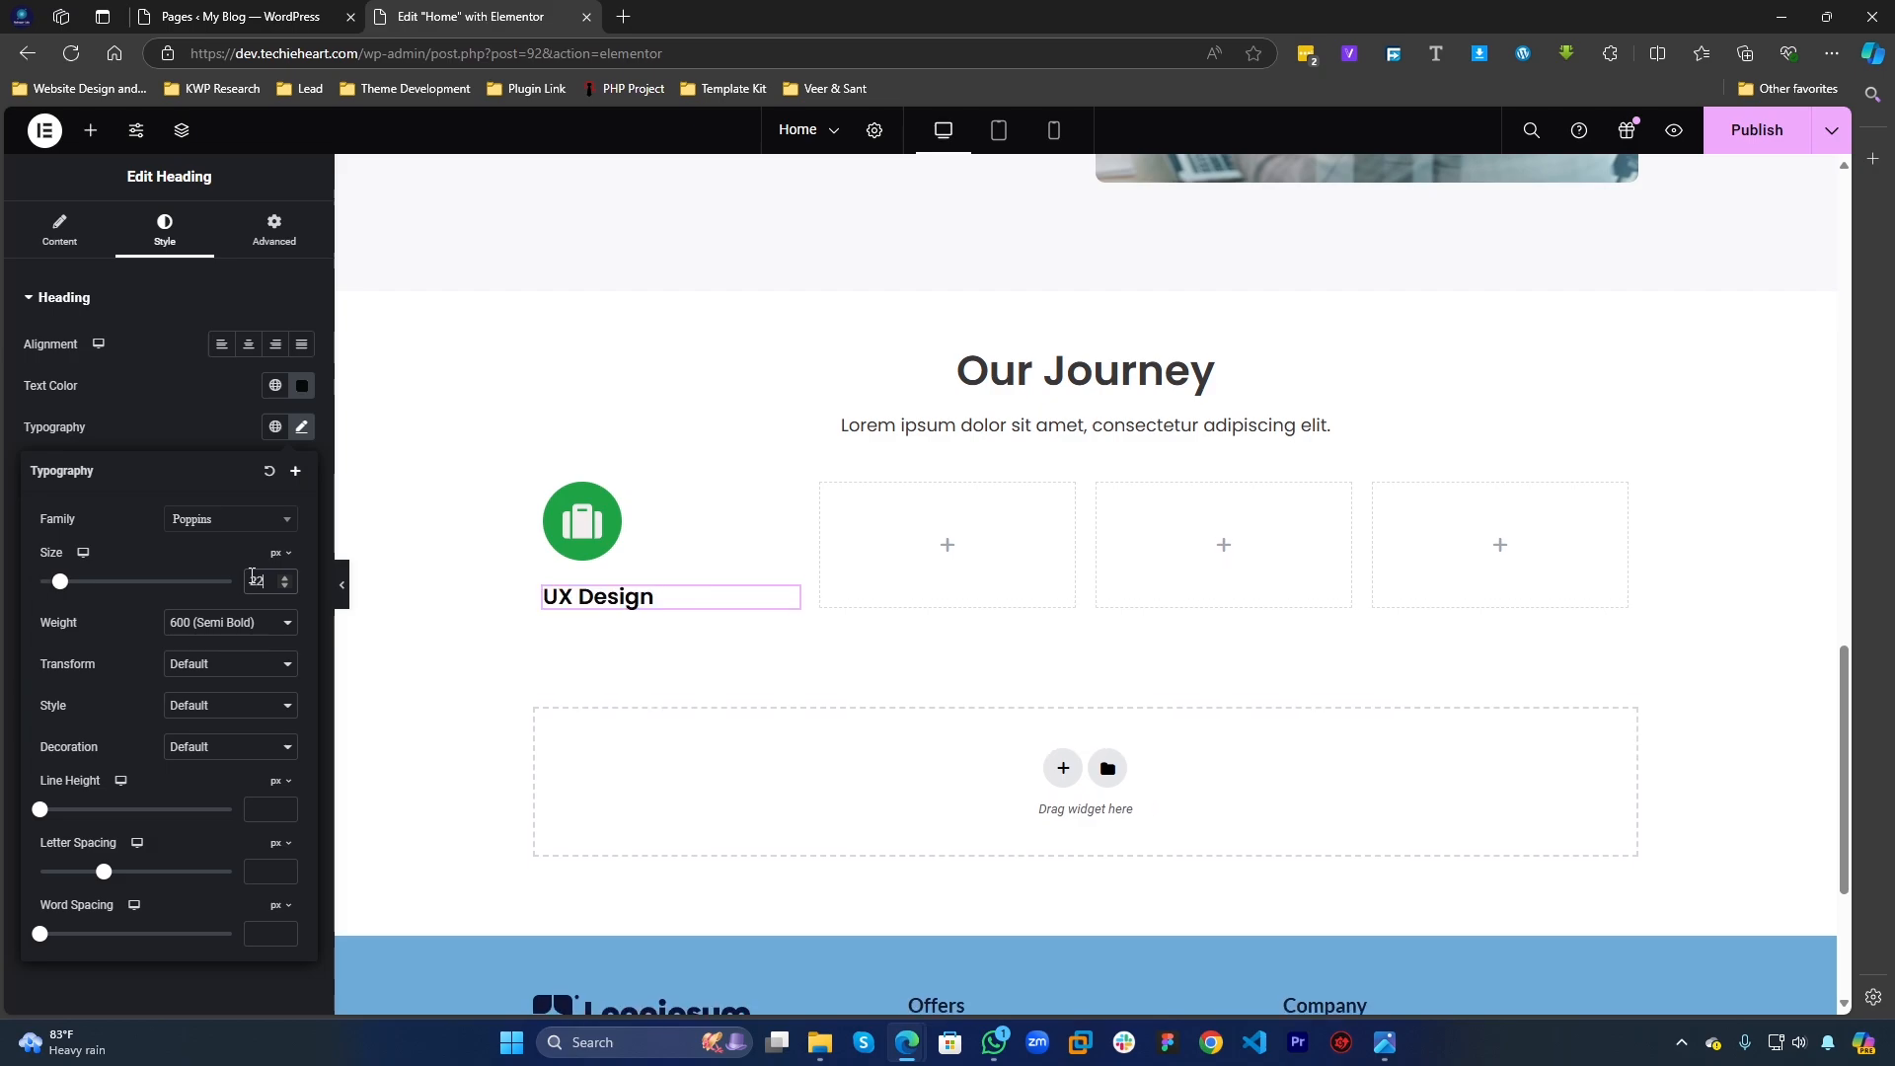
left_click(211, 417)
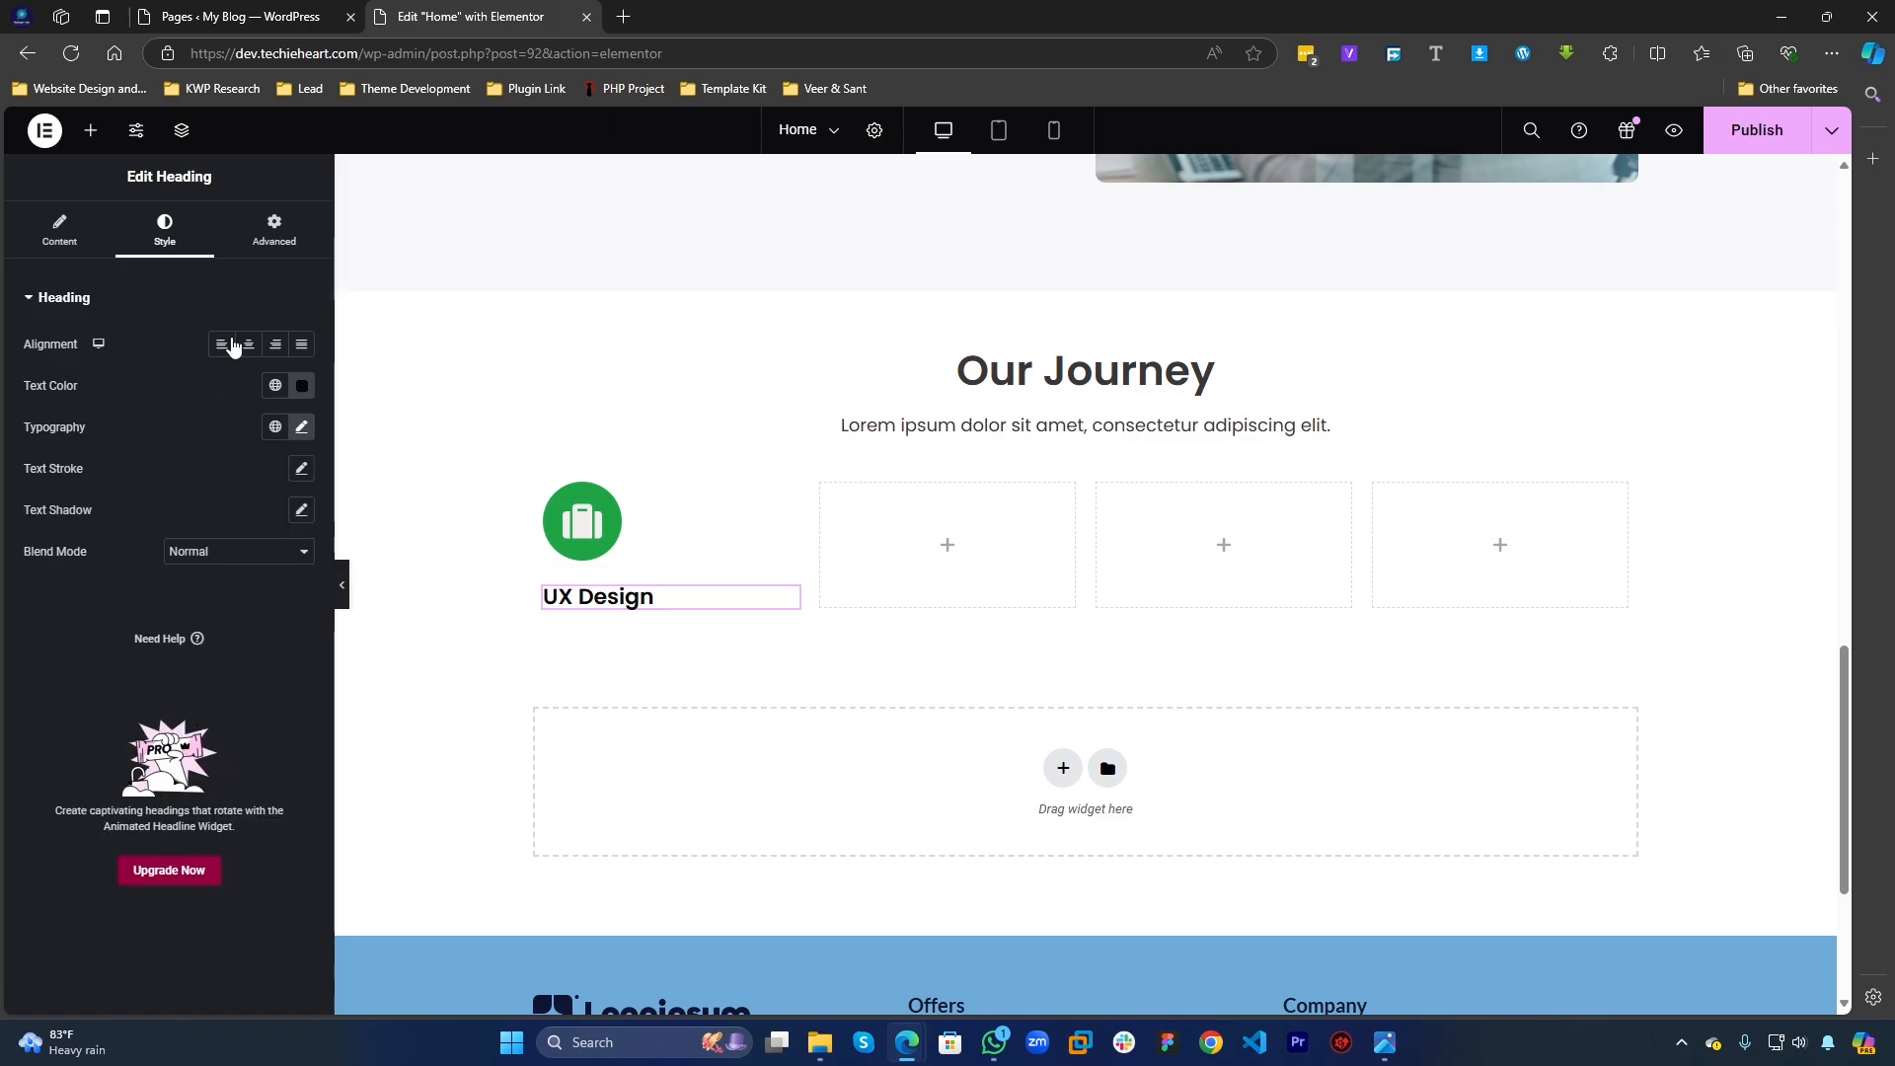
Step: Copy the lorem ipsum paragraph from the About us section and paste it below the UX Design heading
left_click(91, 133)
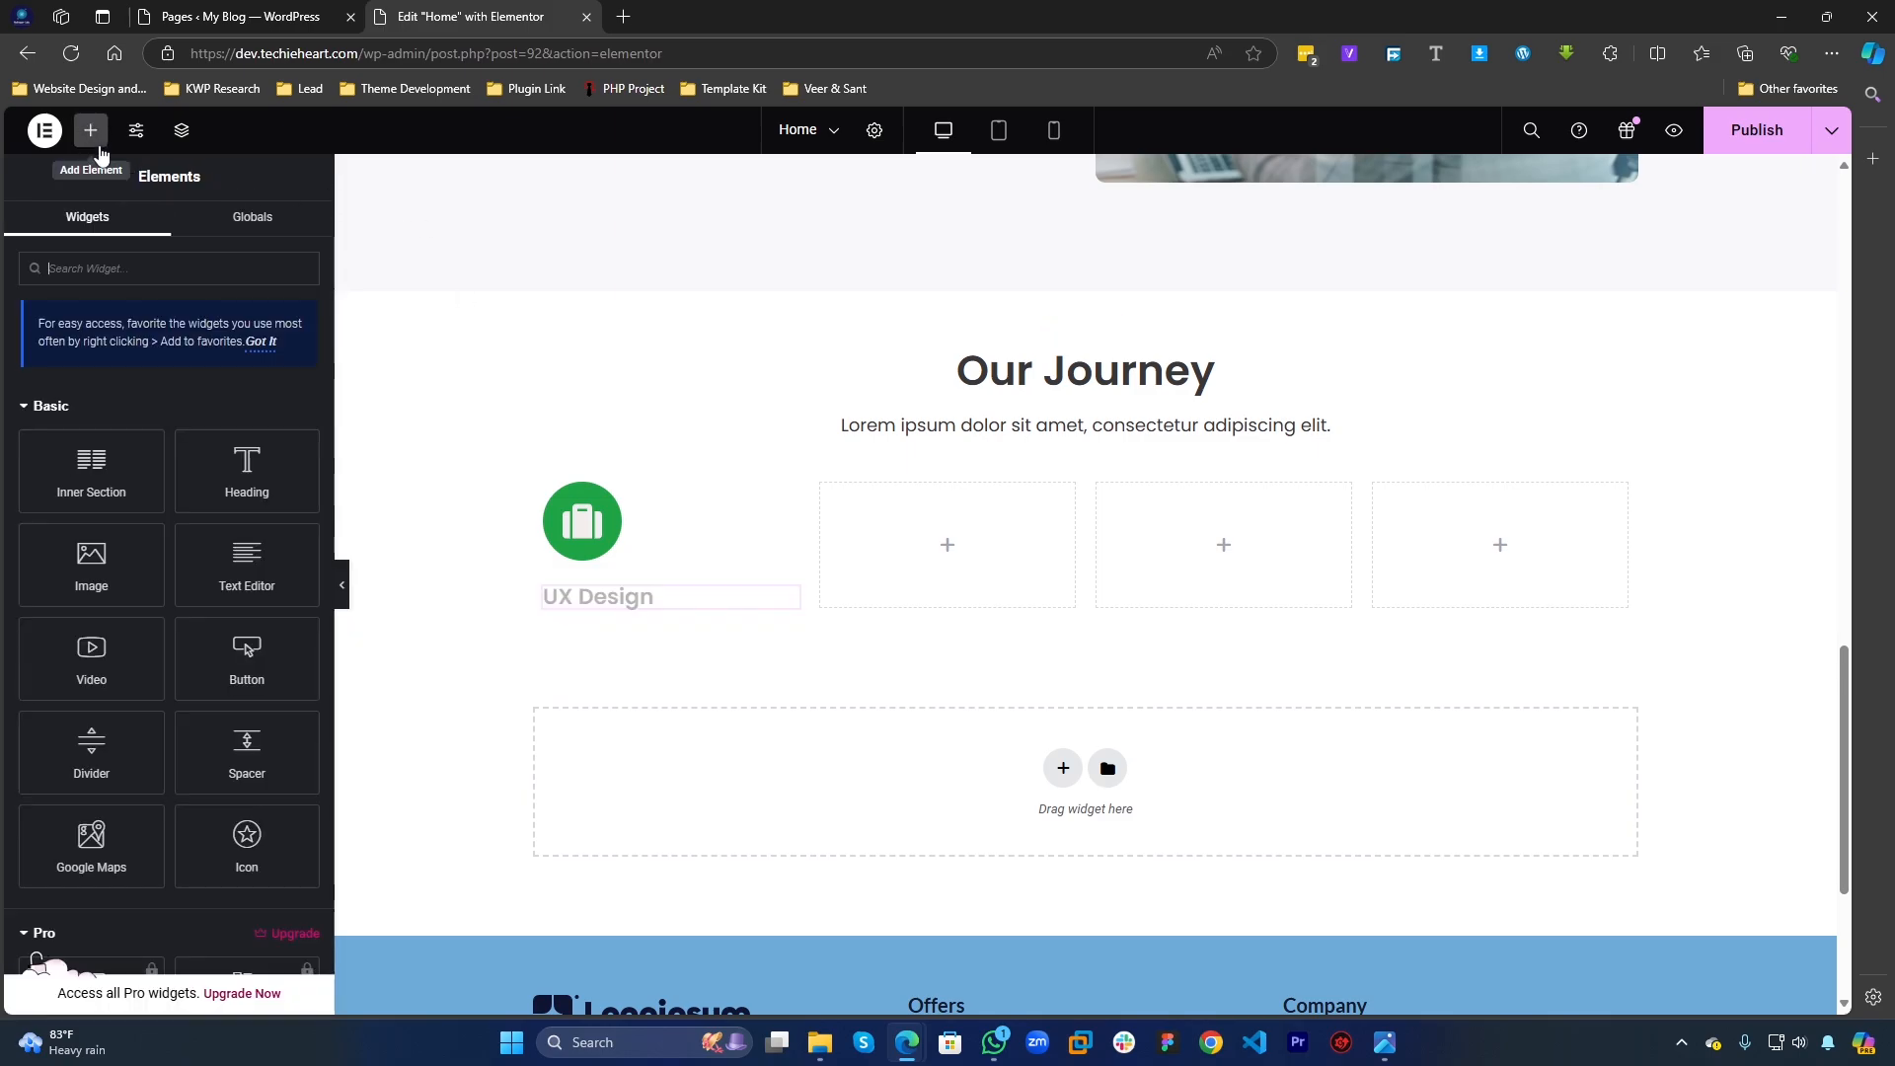
scroll(668, 501, "up", 6)
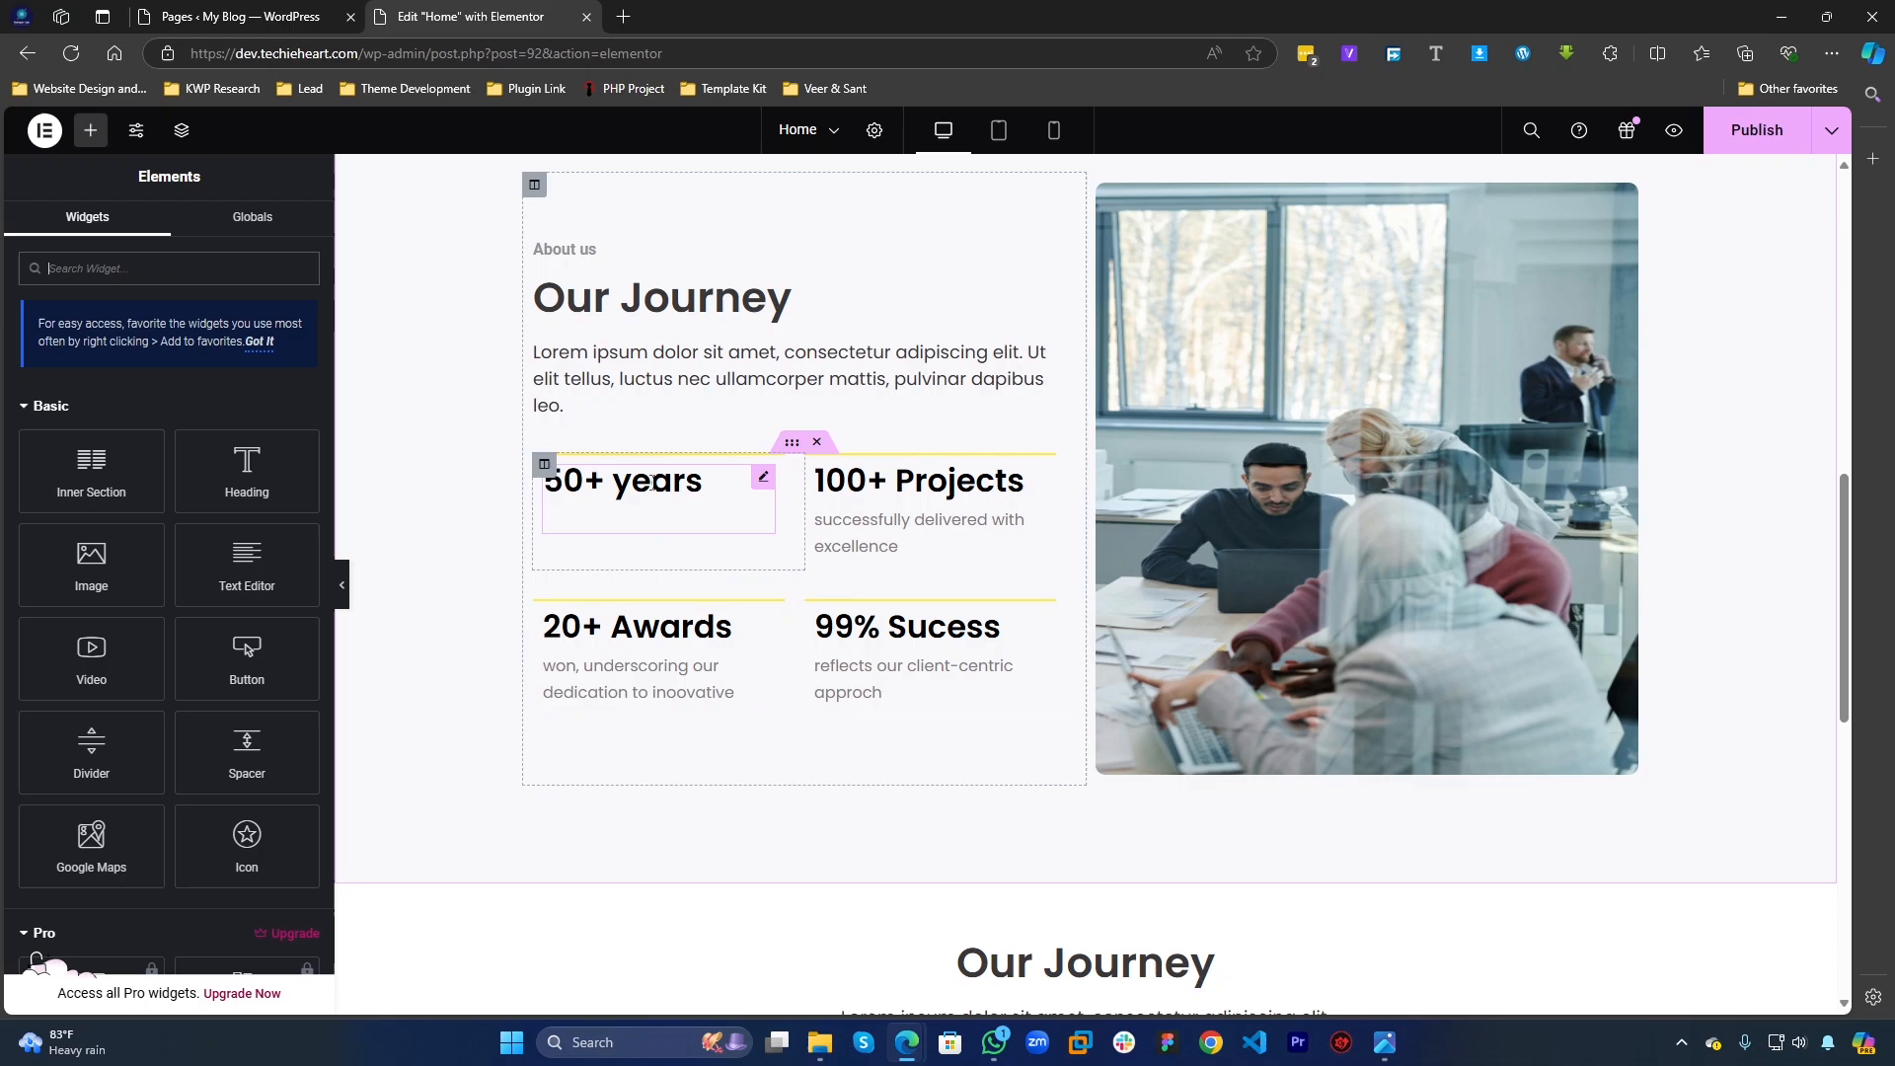
right_click(648, 401)
left_click(692, 496)
scroll(698, 507, "down", 5)
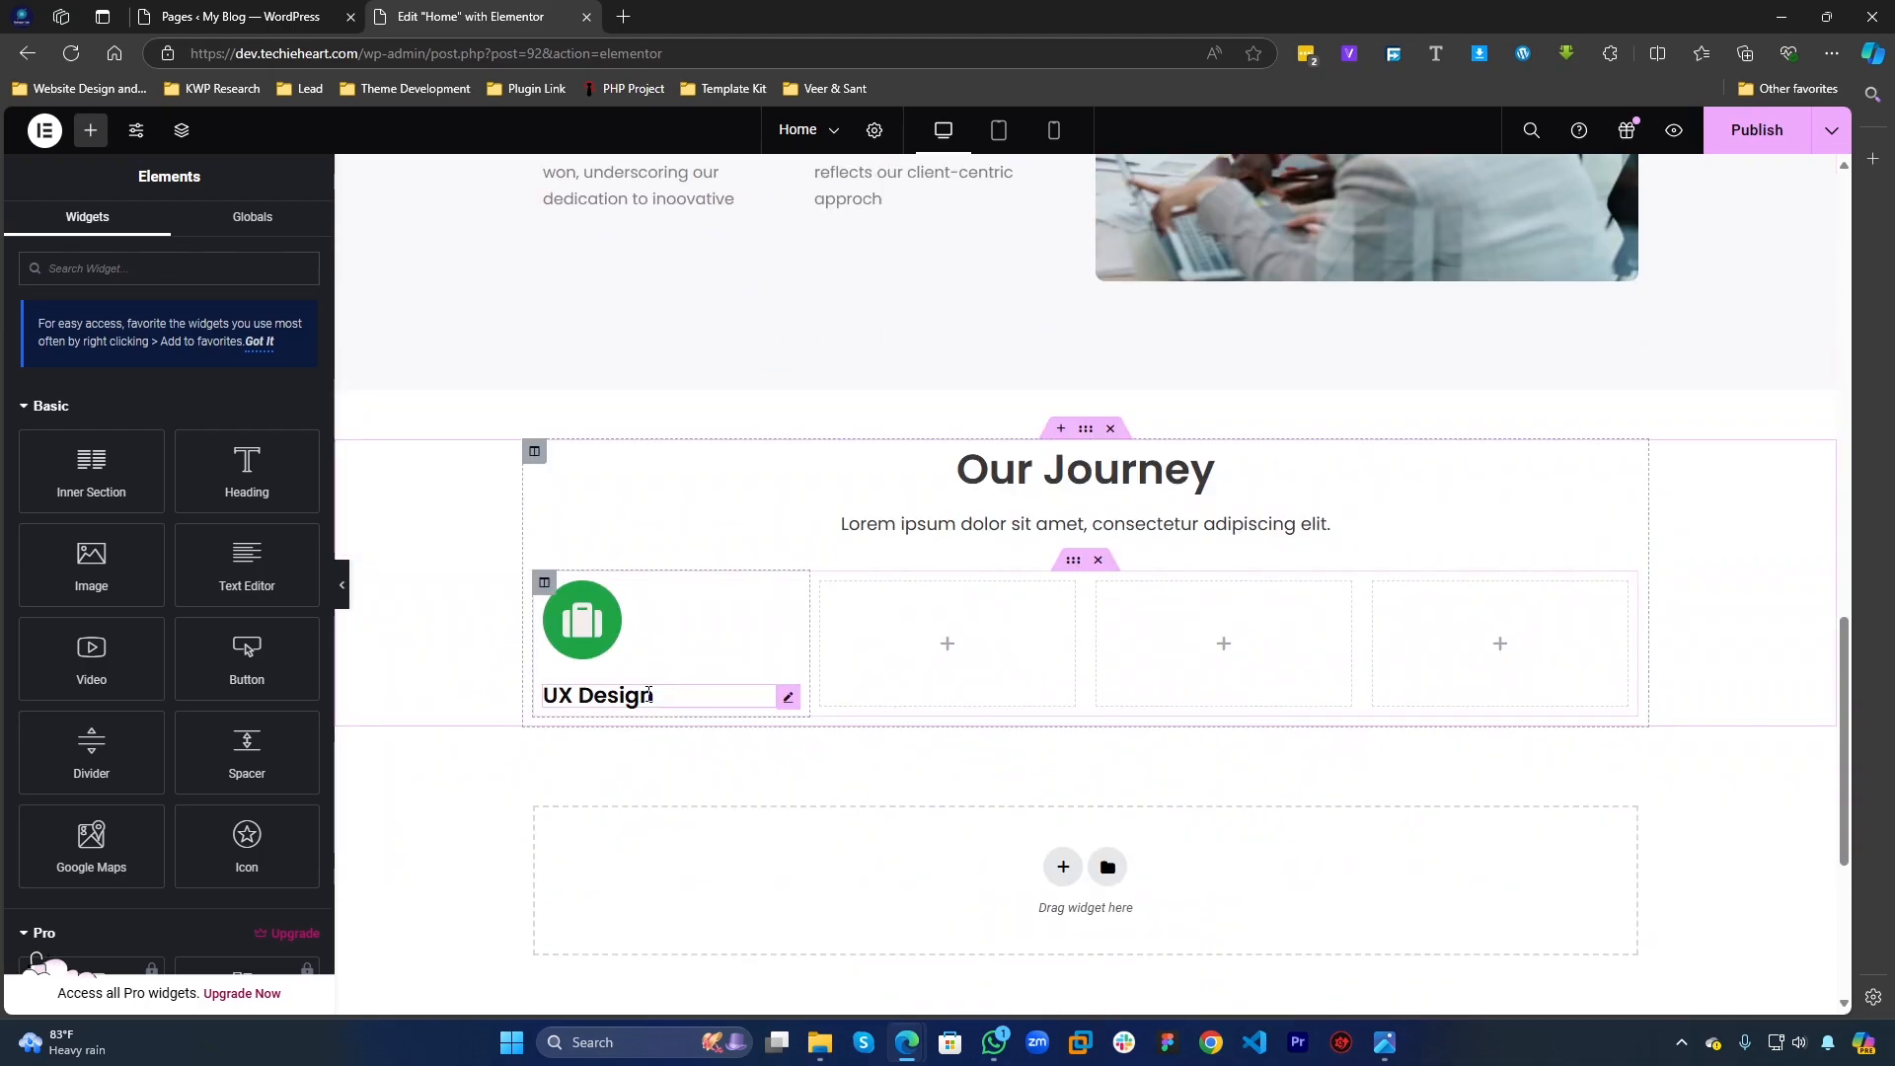
right_click(643, 696)
left_click(688, 681)
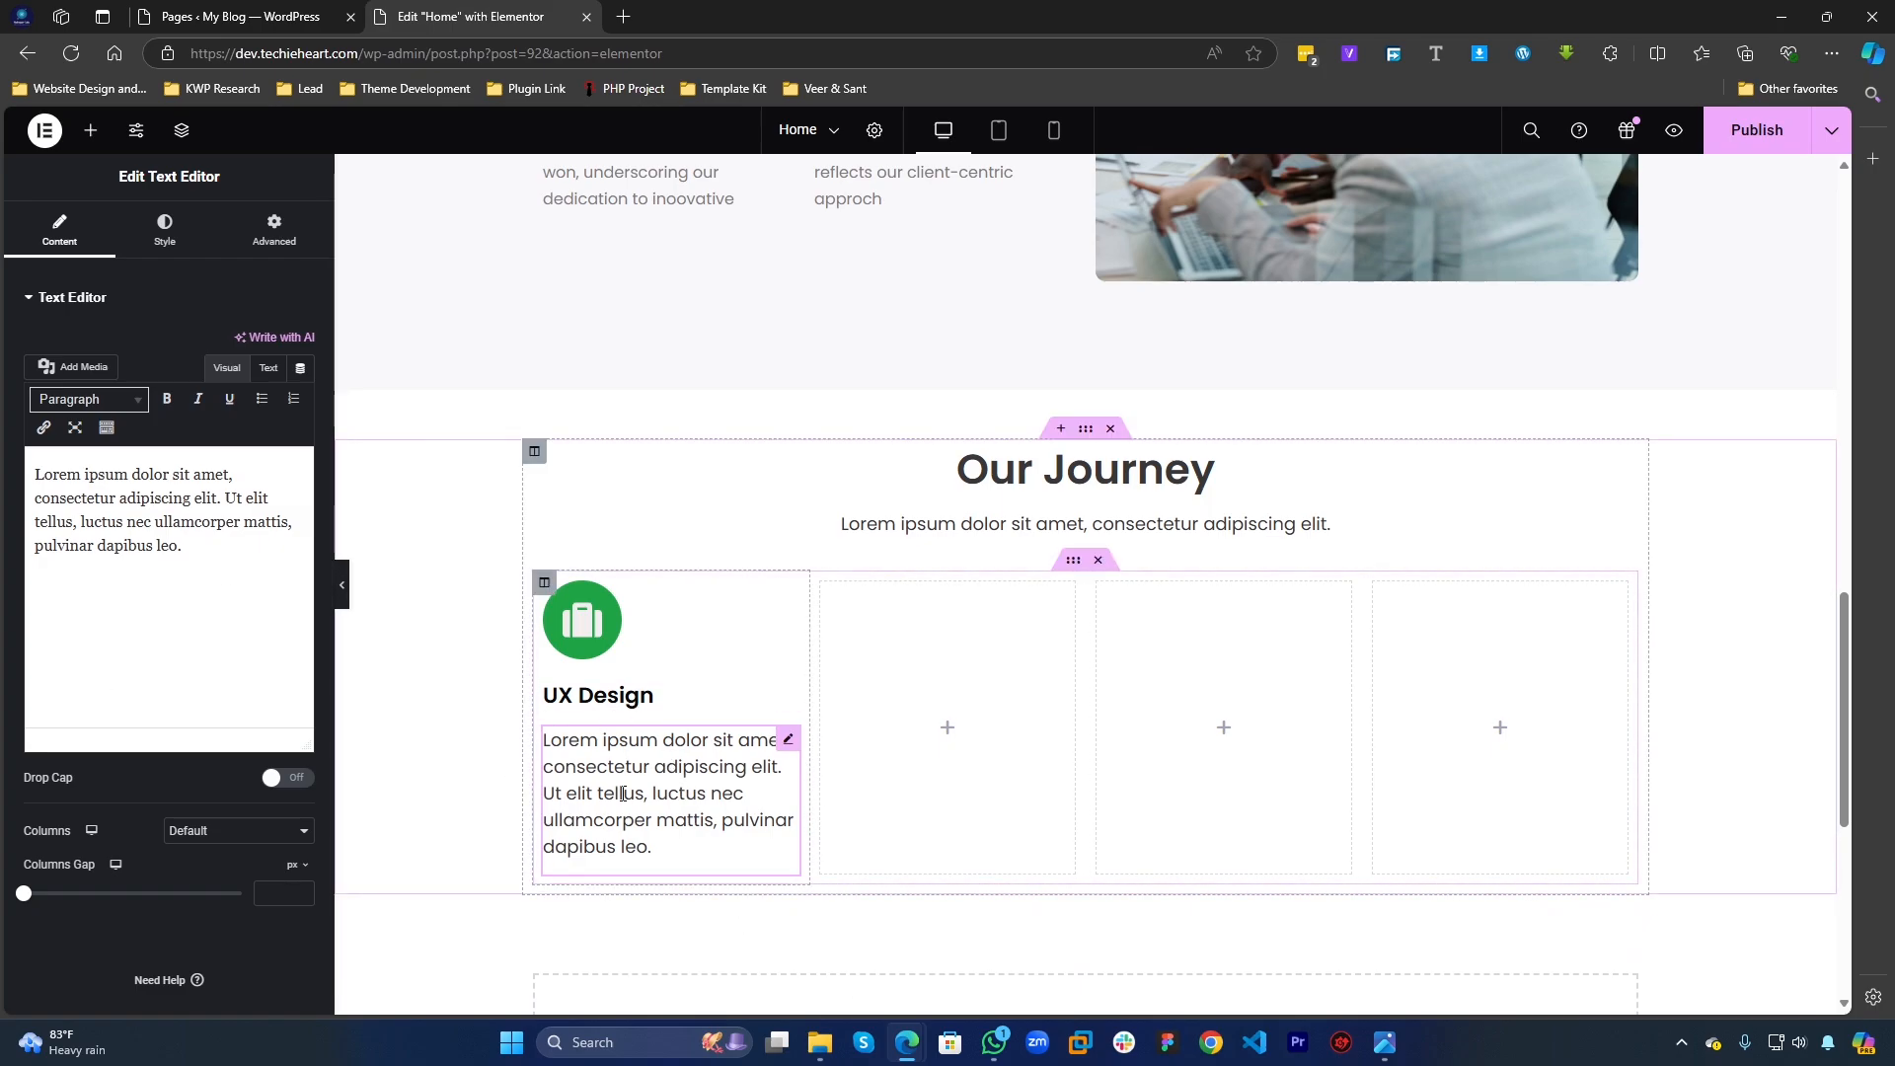
Step: Set the font size of the paragraph under the UX Design heading to 14 px
left_click(168, 225)
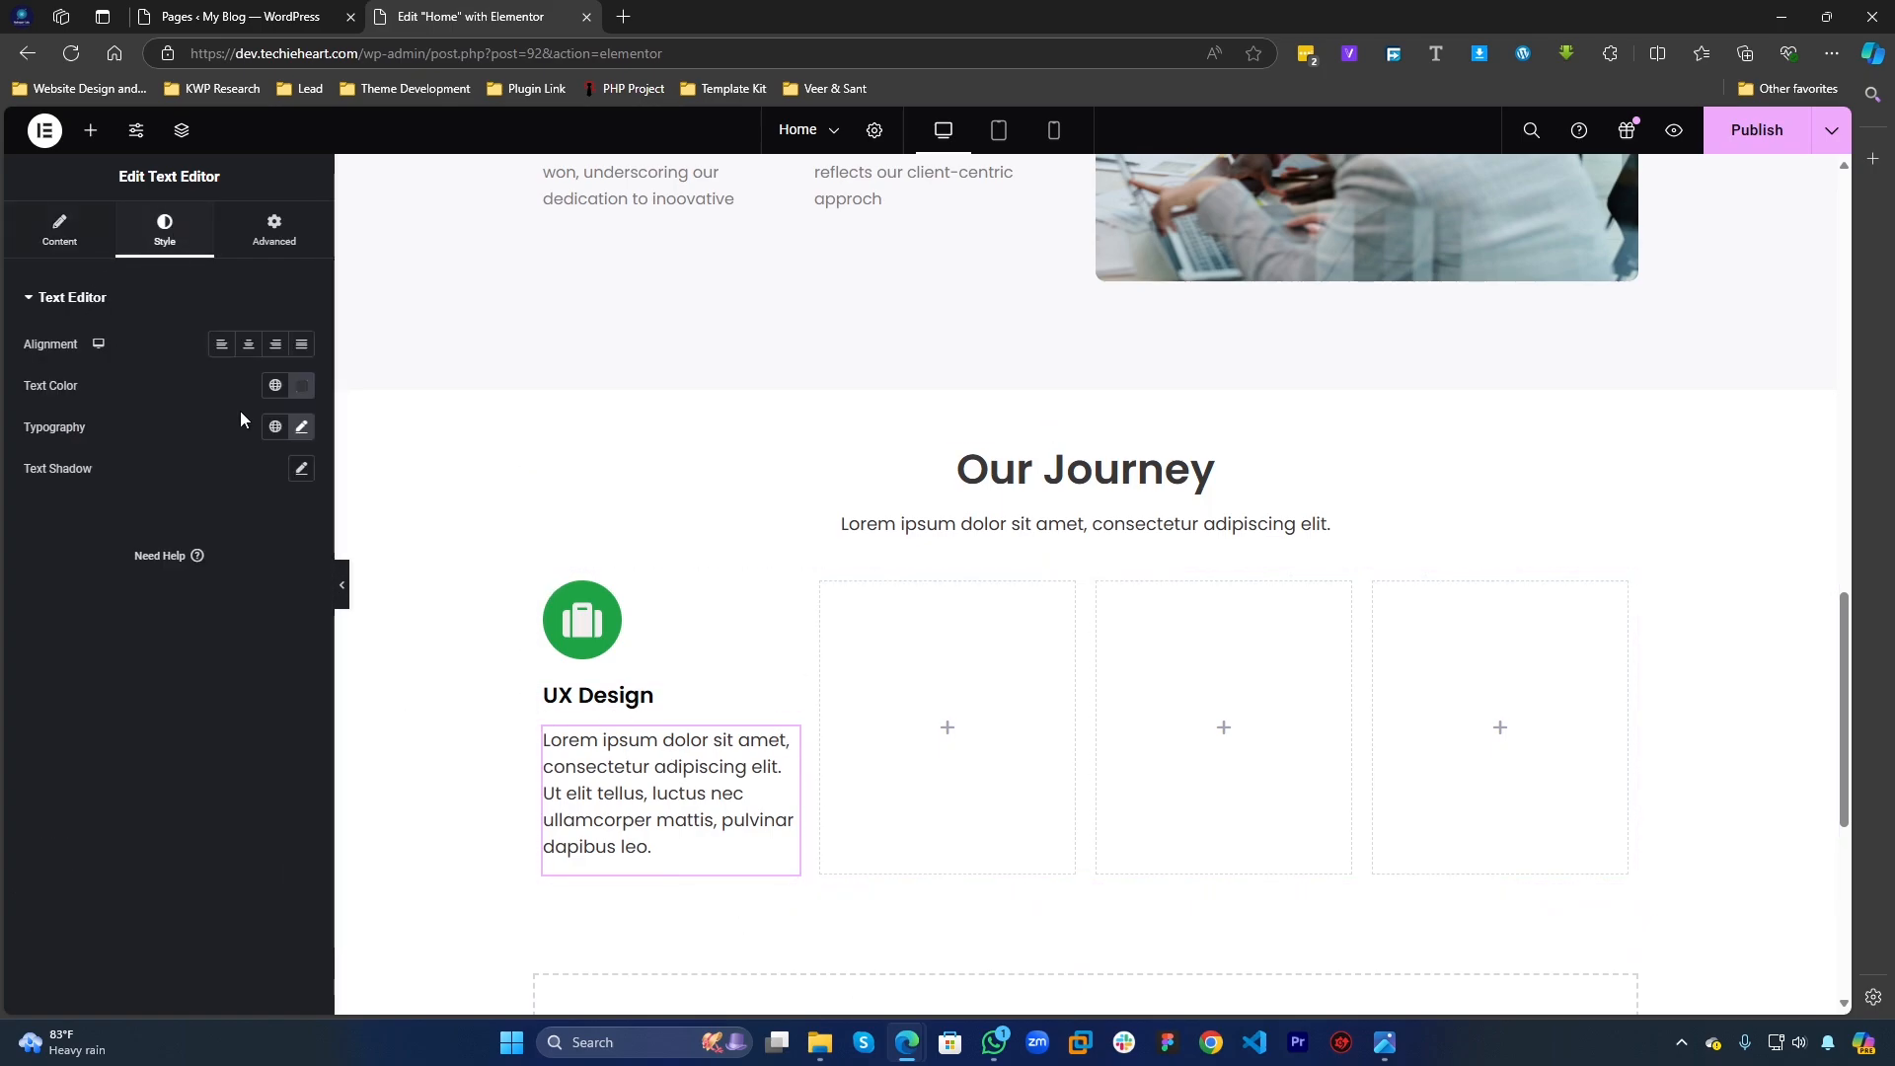
left_click(300, 428)
left_click(275, 576)
key("alt+Left")
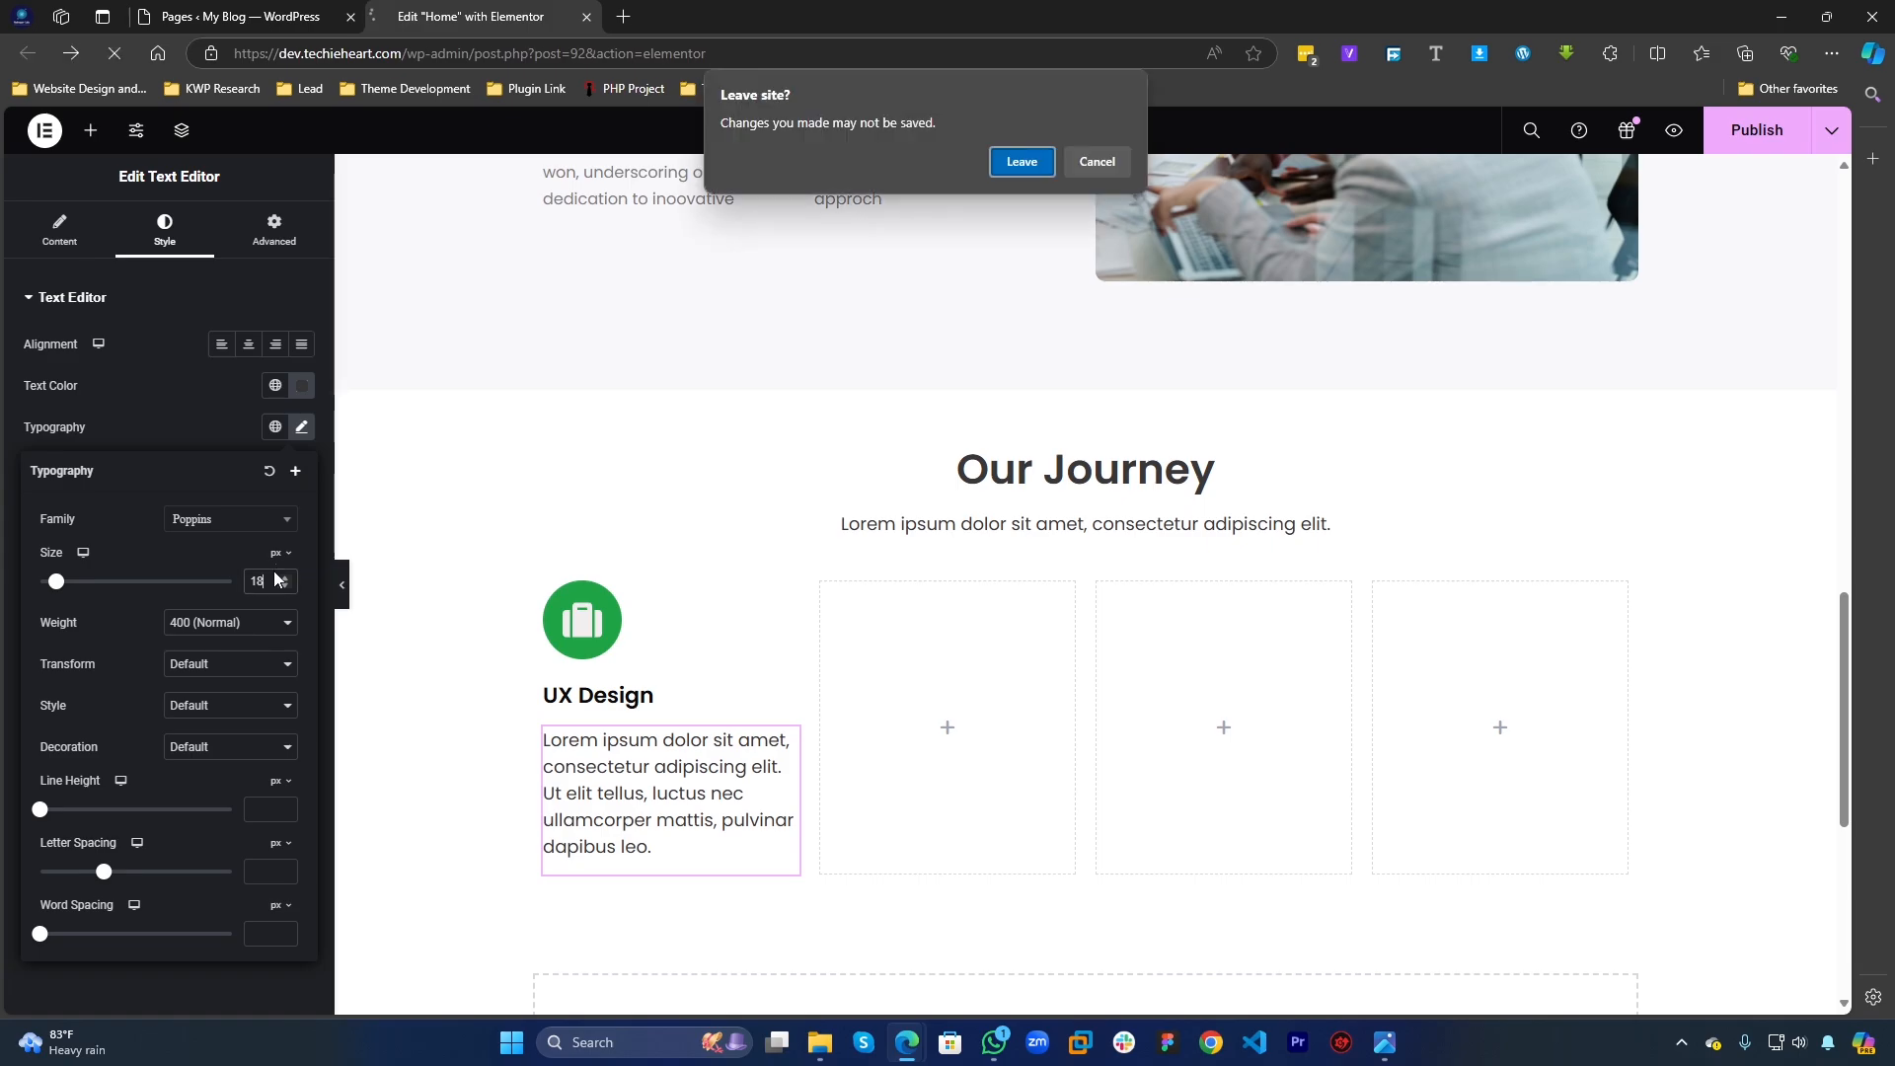
key("Escape")
key("Down")
key("Down")
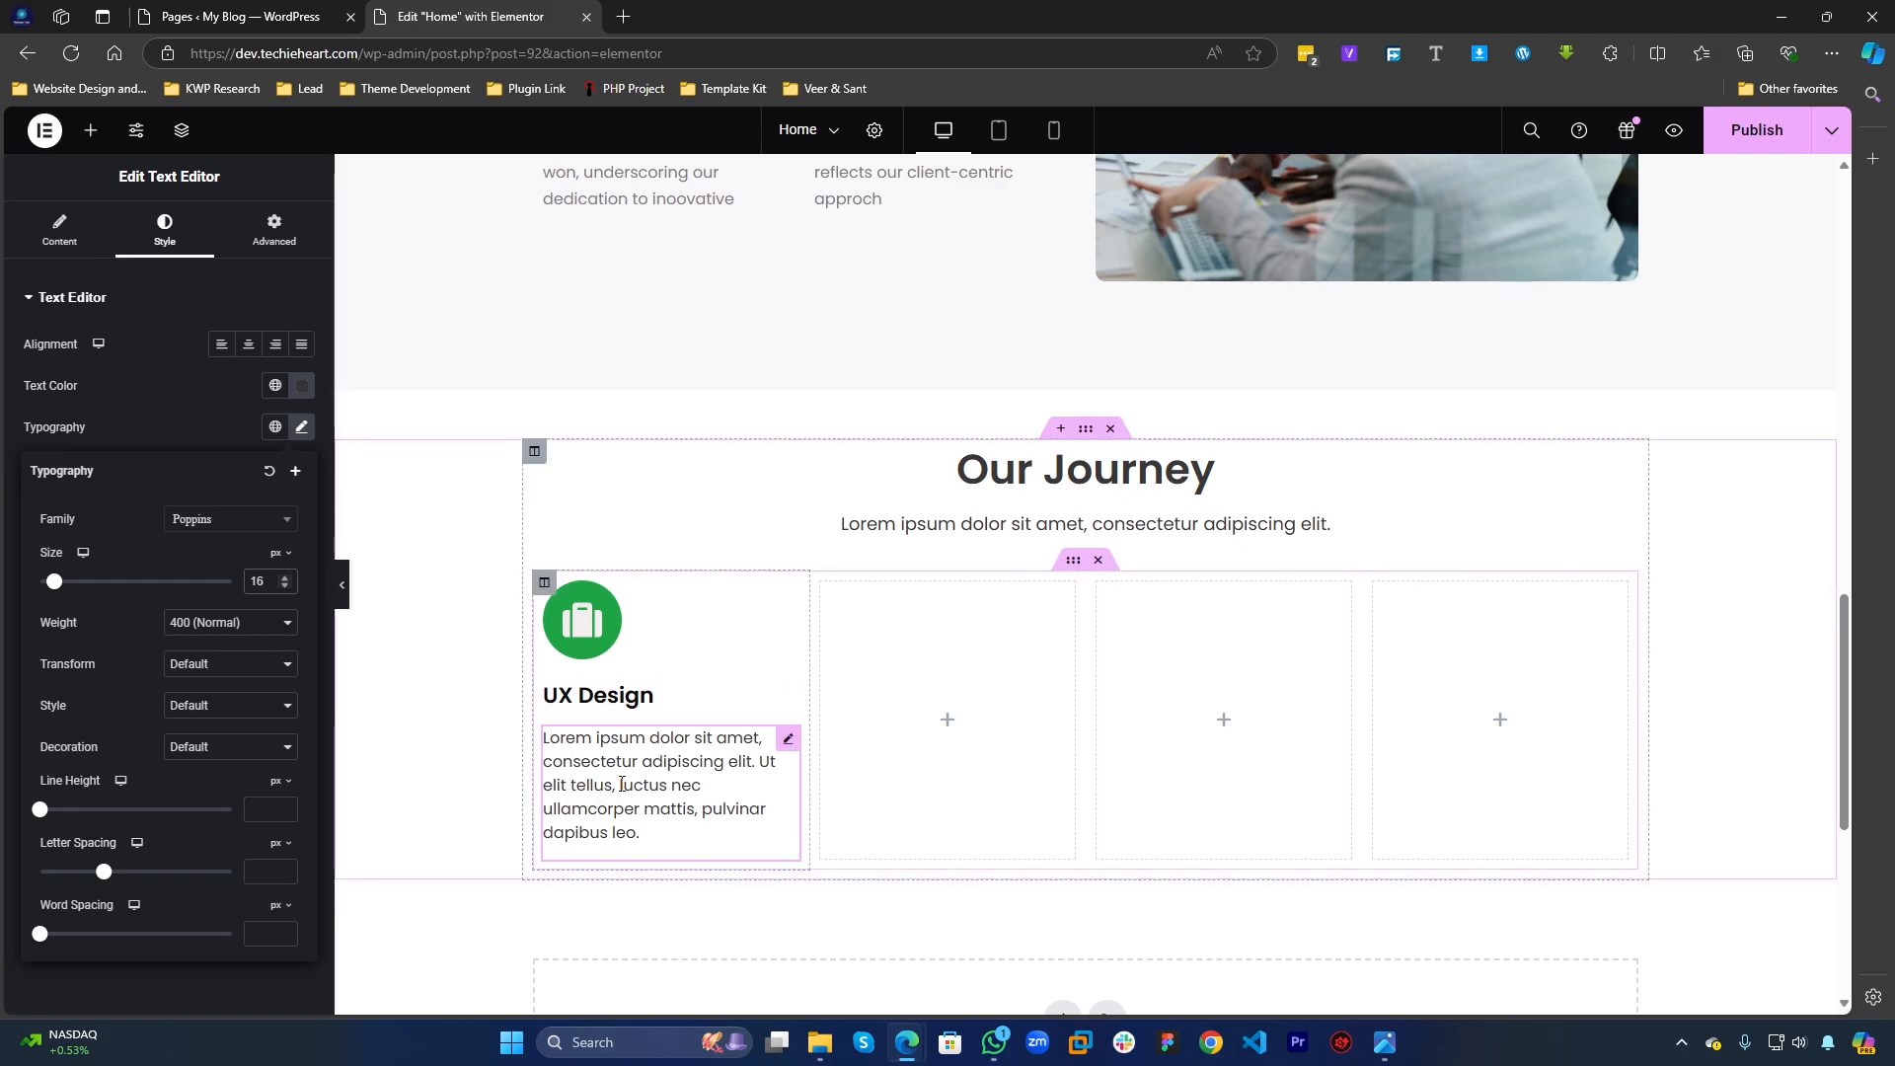
key("Down")
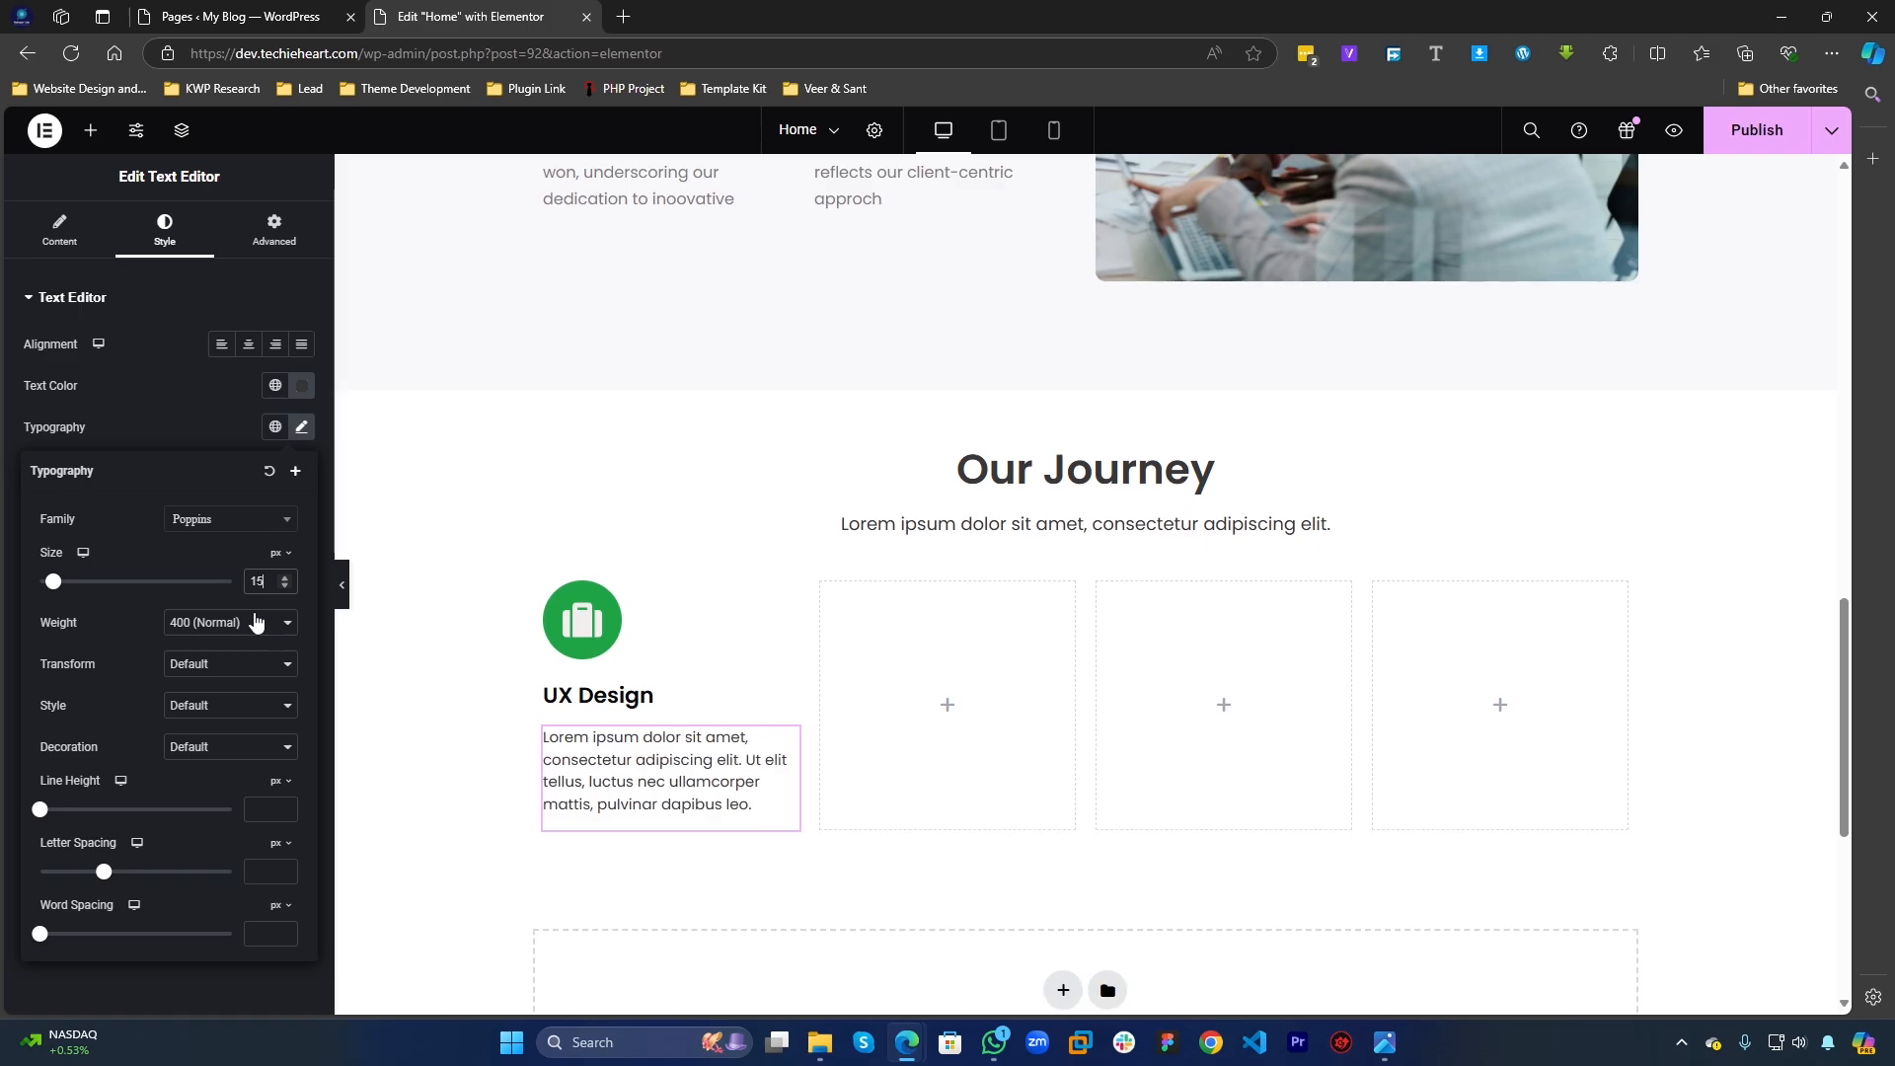
key("Down")
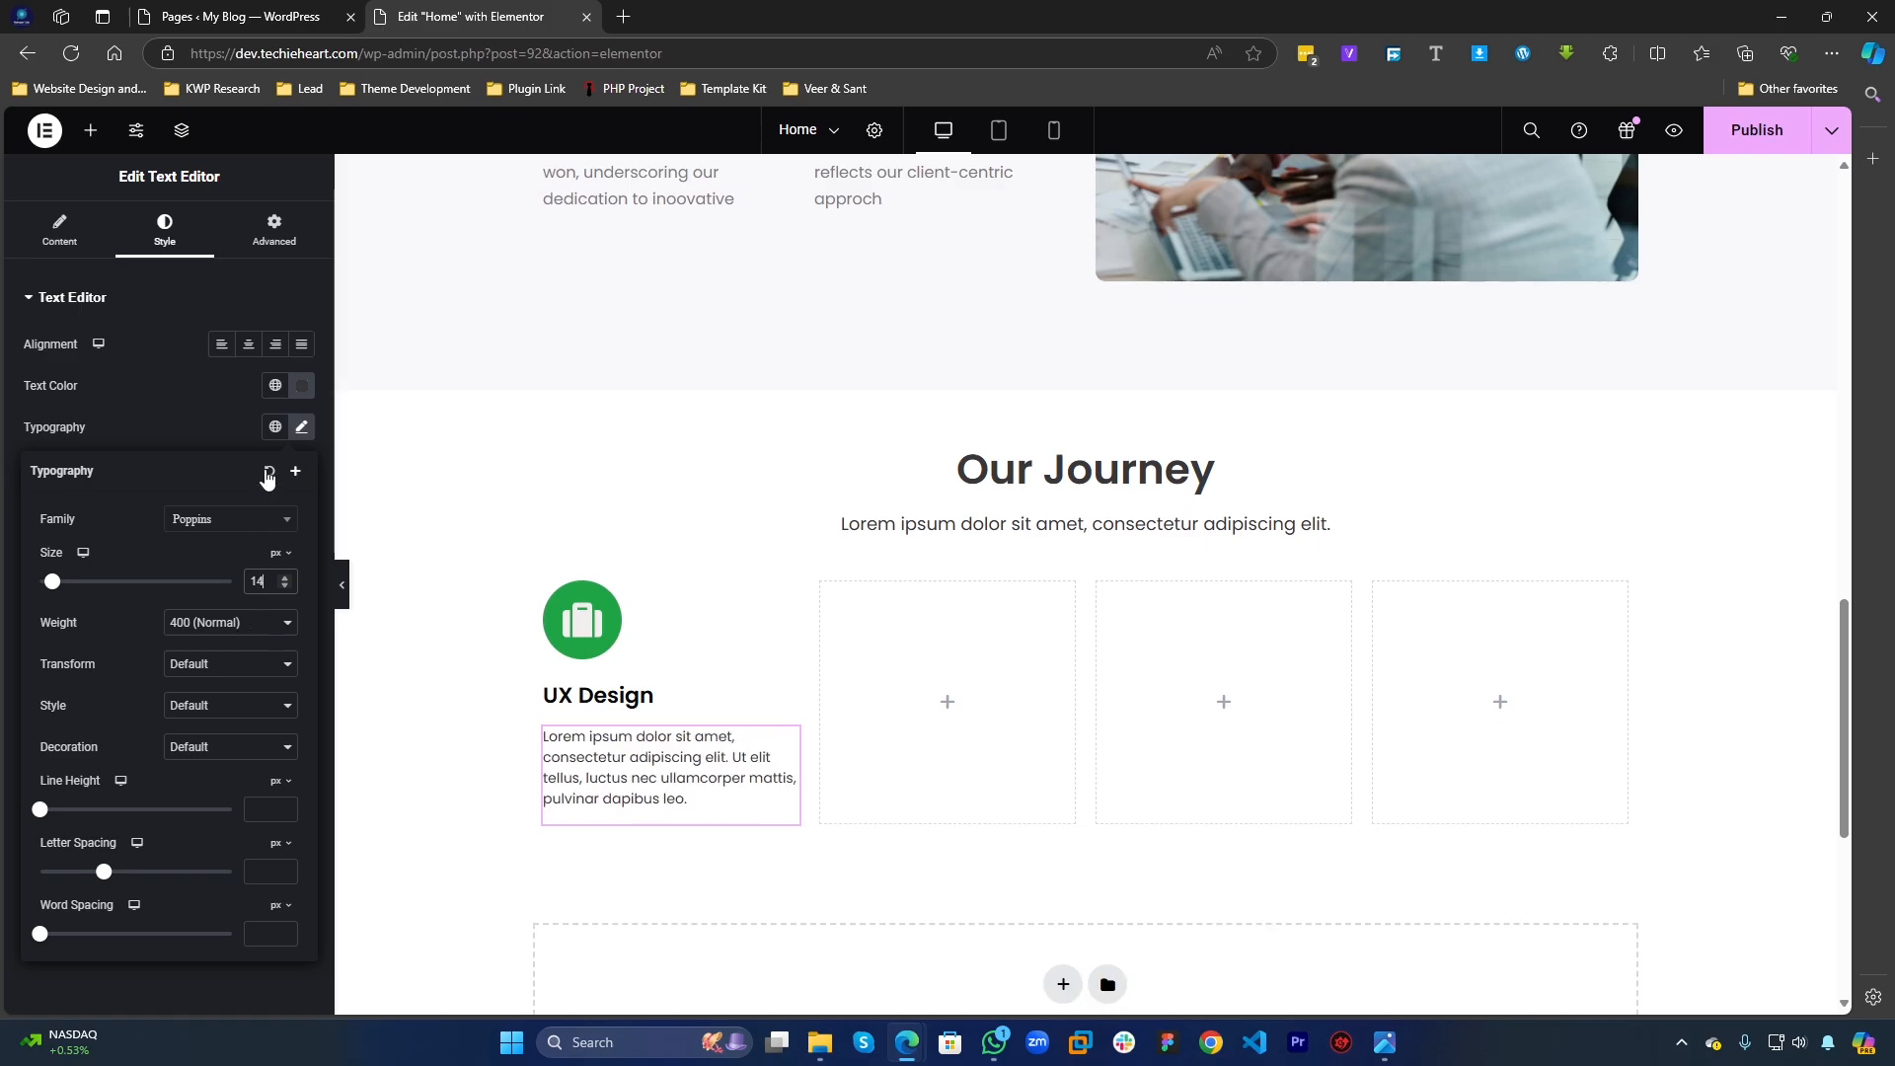
Step: Set the text color of the paragraph under UX Design to medium gray and increase its font size by 1 px
left_click(302, 385)
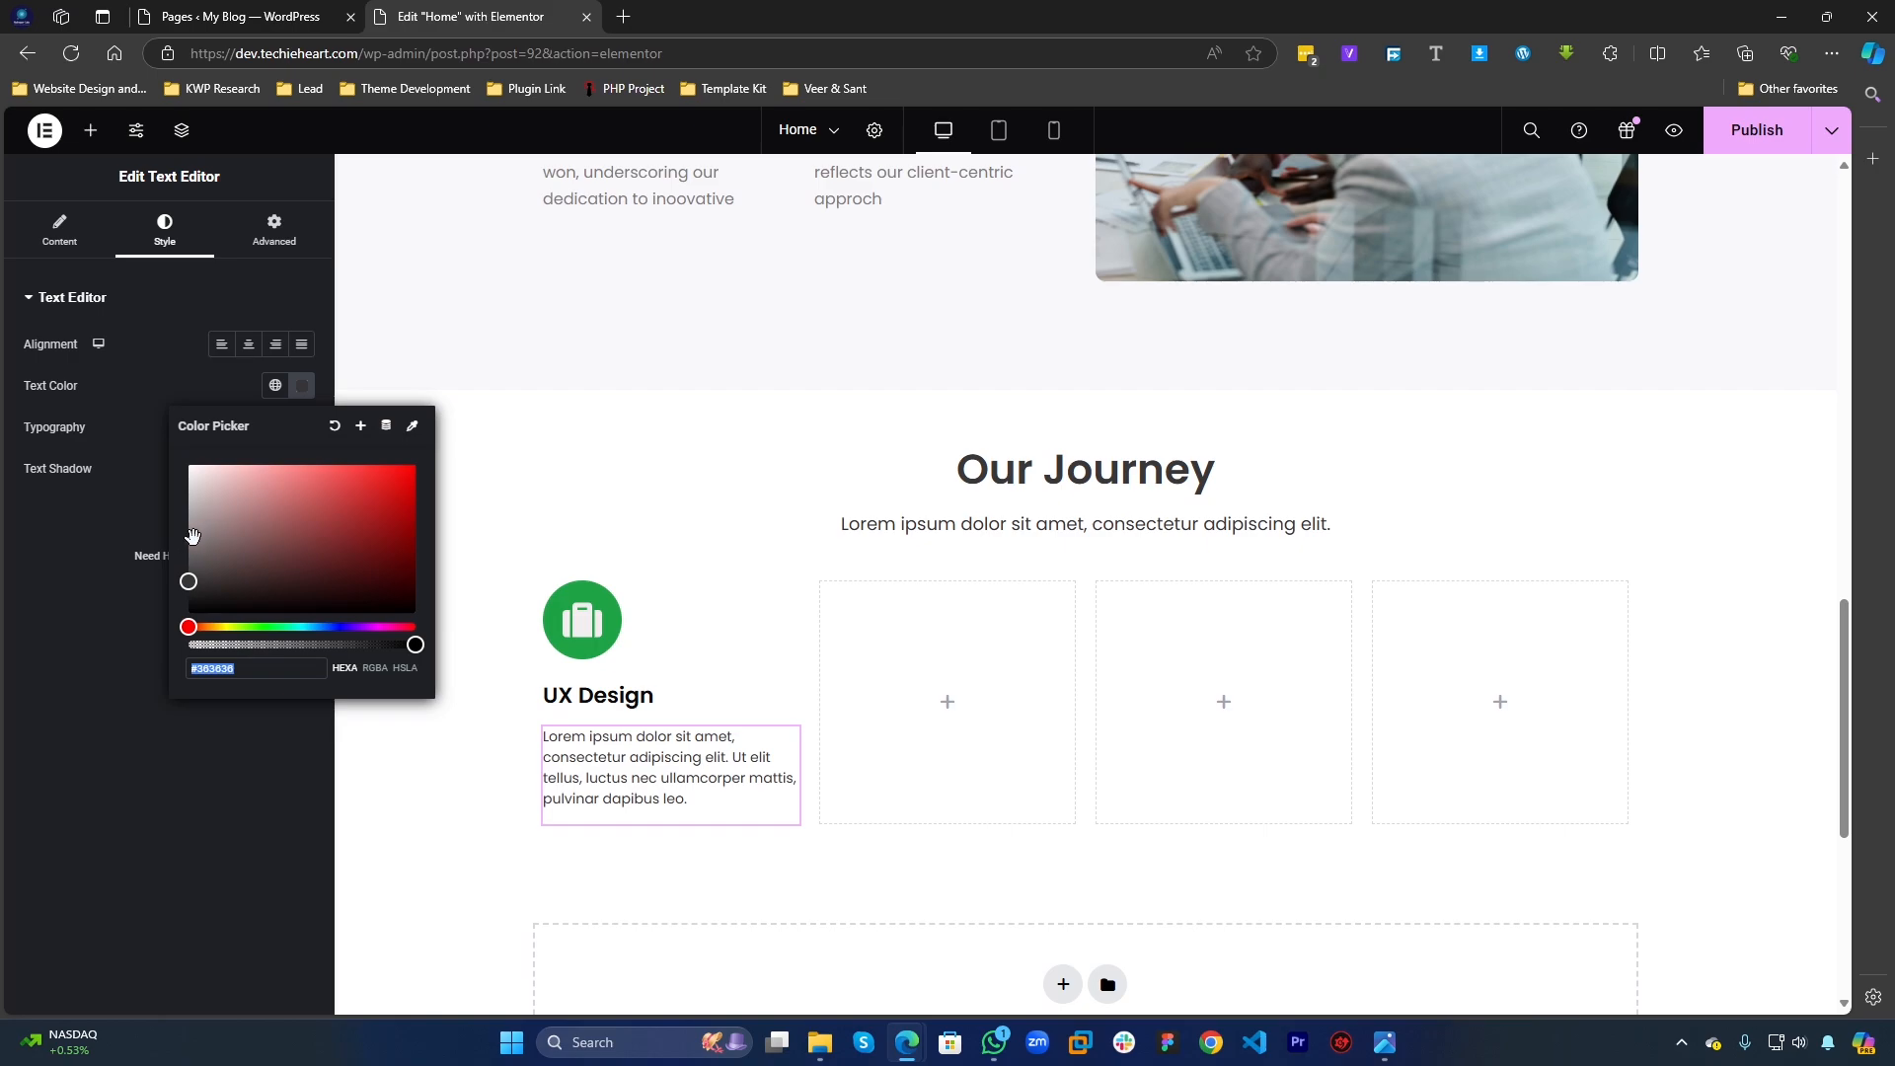
mouse_move(189, 541)
left_mouse_down()
mouse_move(186, 502)
mouse_move(188, 545)
left_mouse_up()
left_click(85, 739)
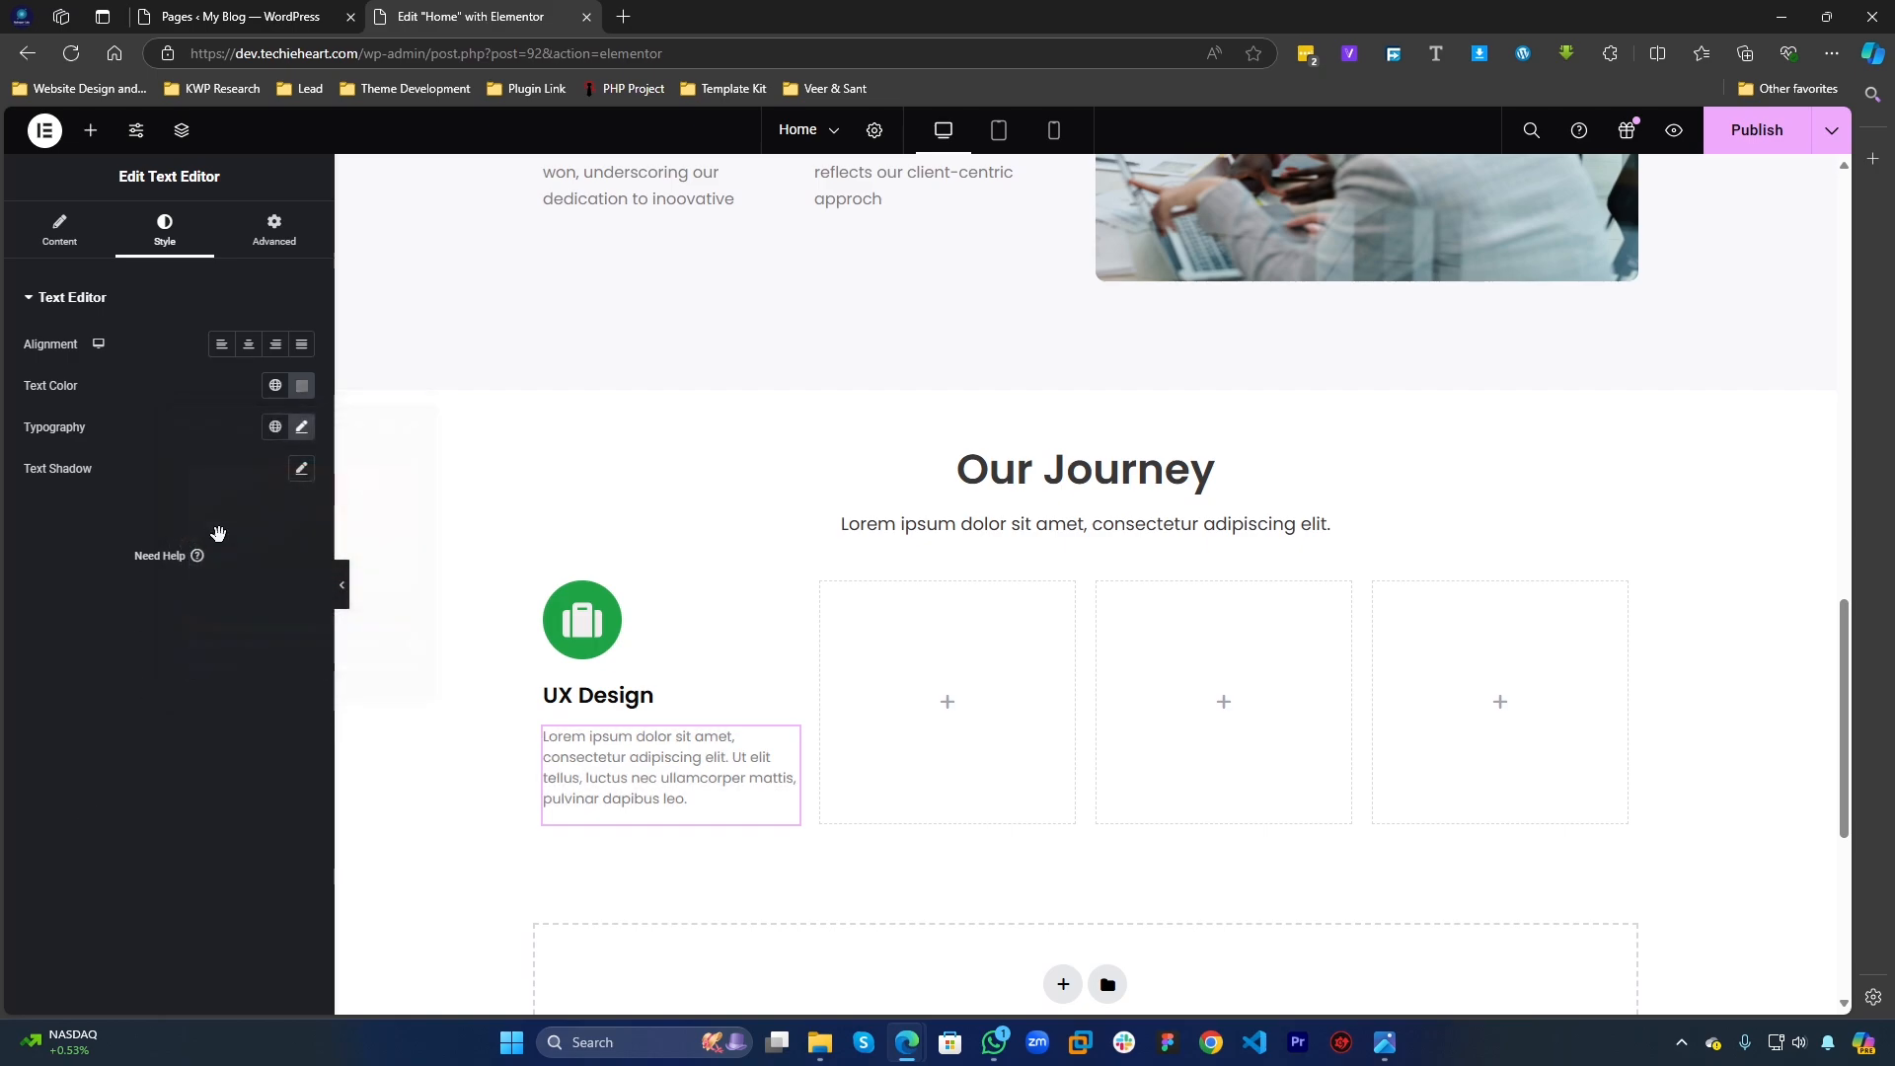
left_click(302, 427)
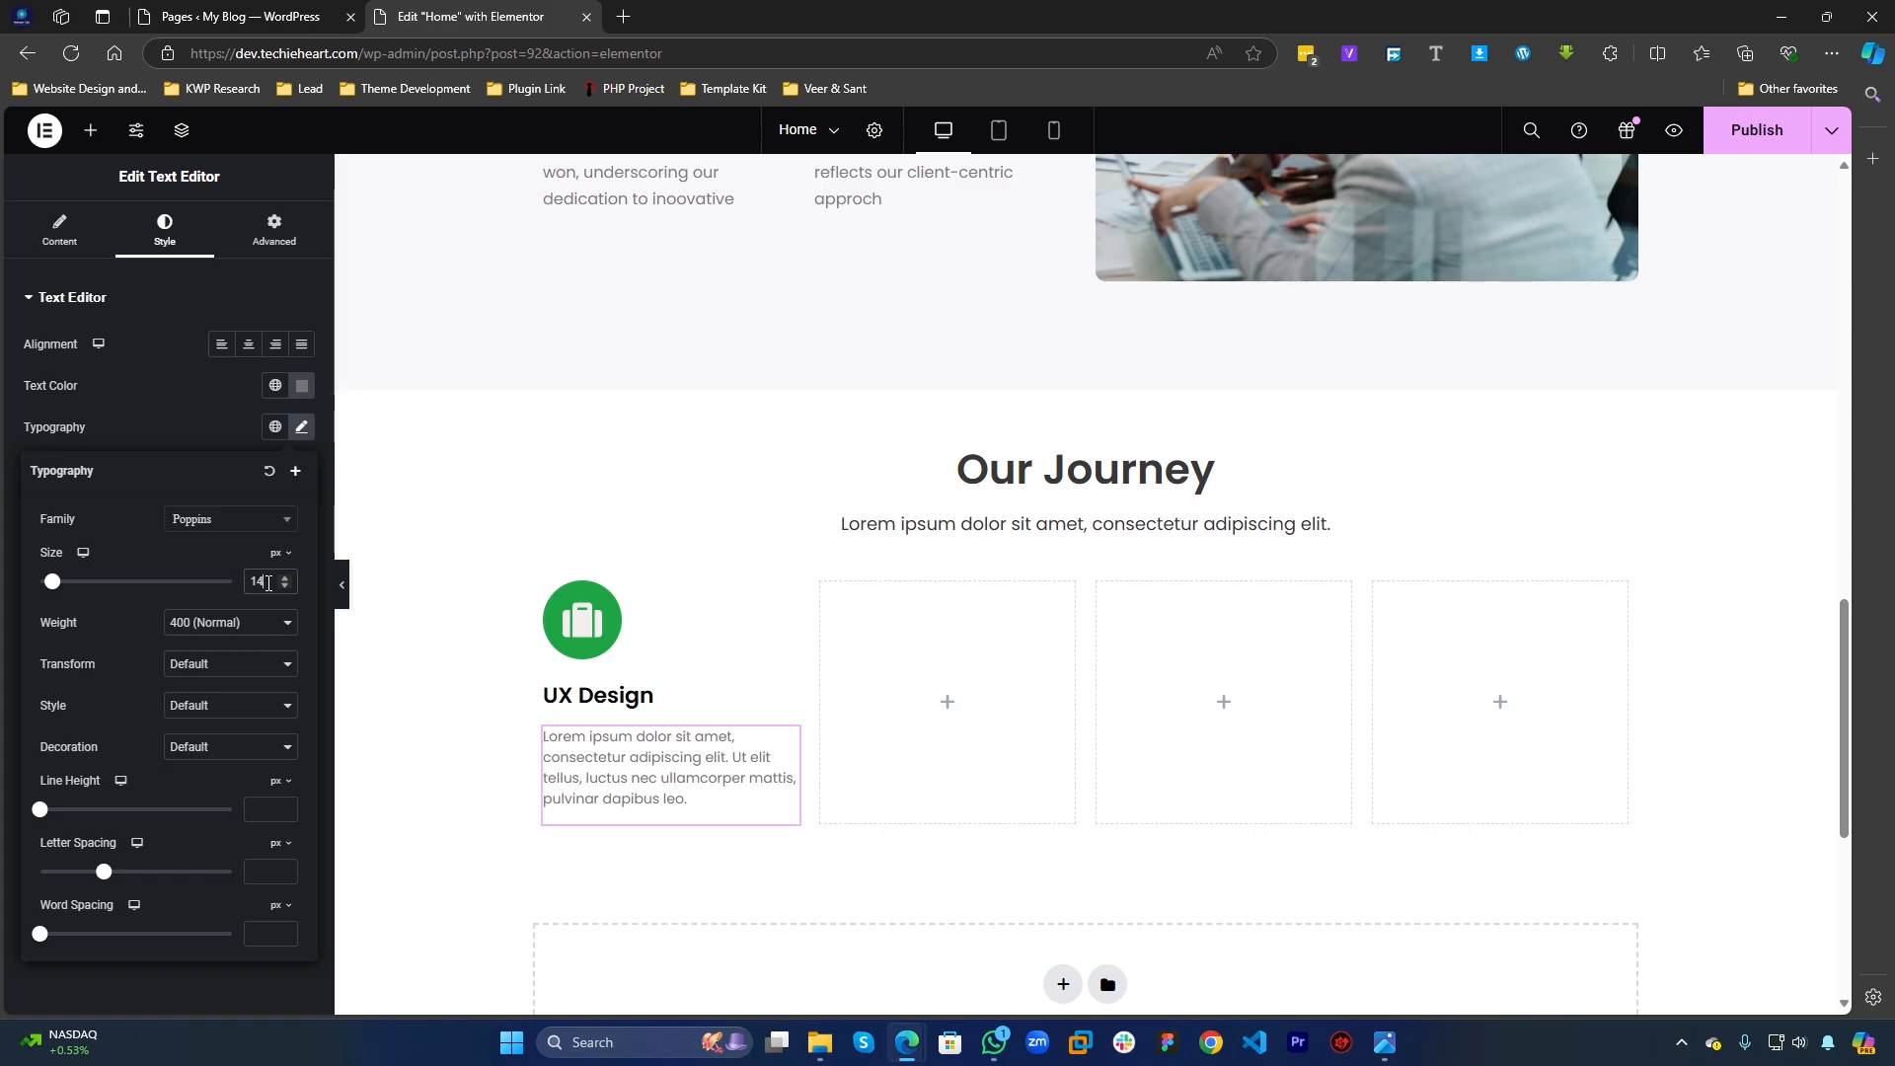
key("Up")
left_click(209, 419)
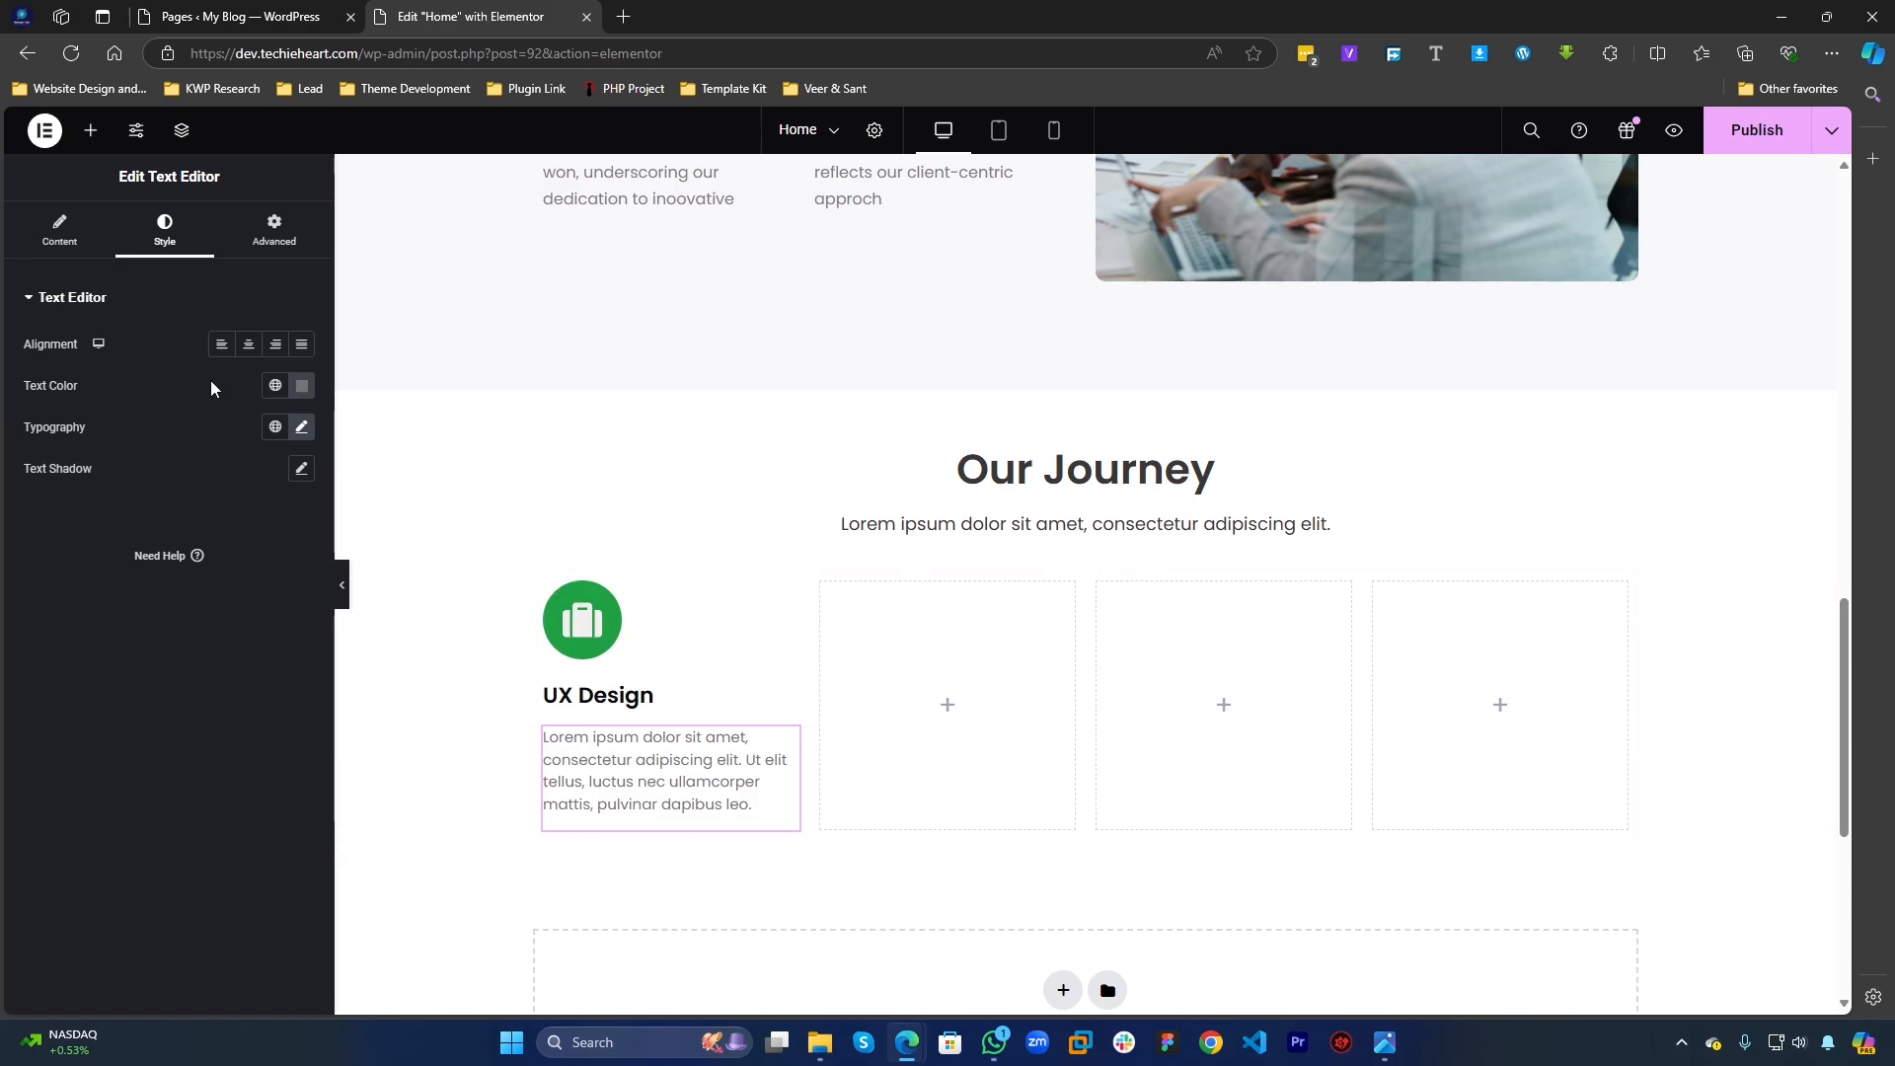
Step: Add a Button widget below the UX Design paragraph and set its text to "View More"
left_click(90, 130)
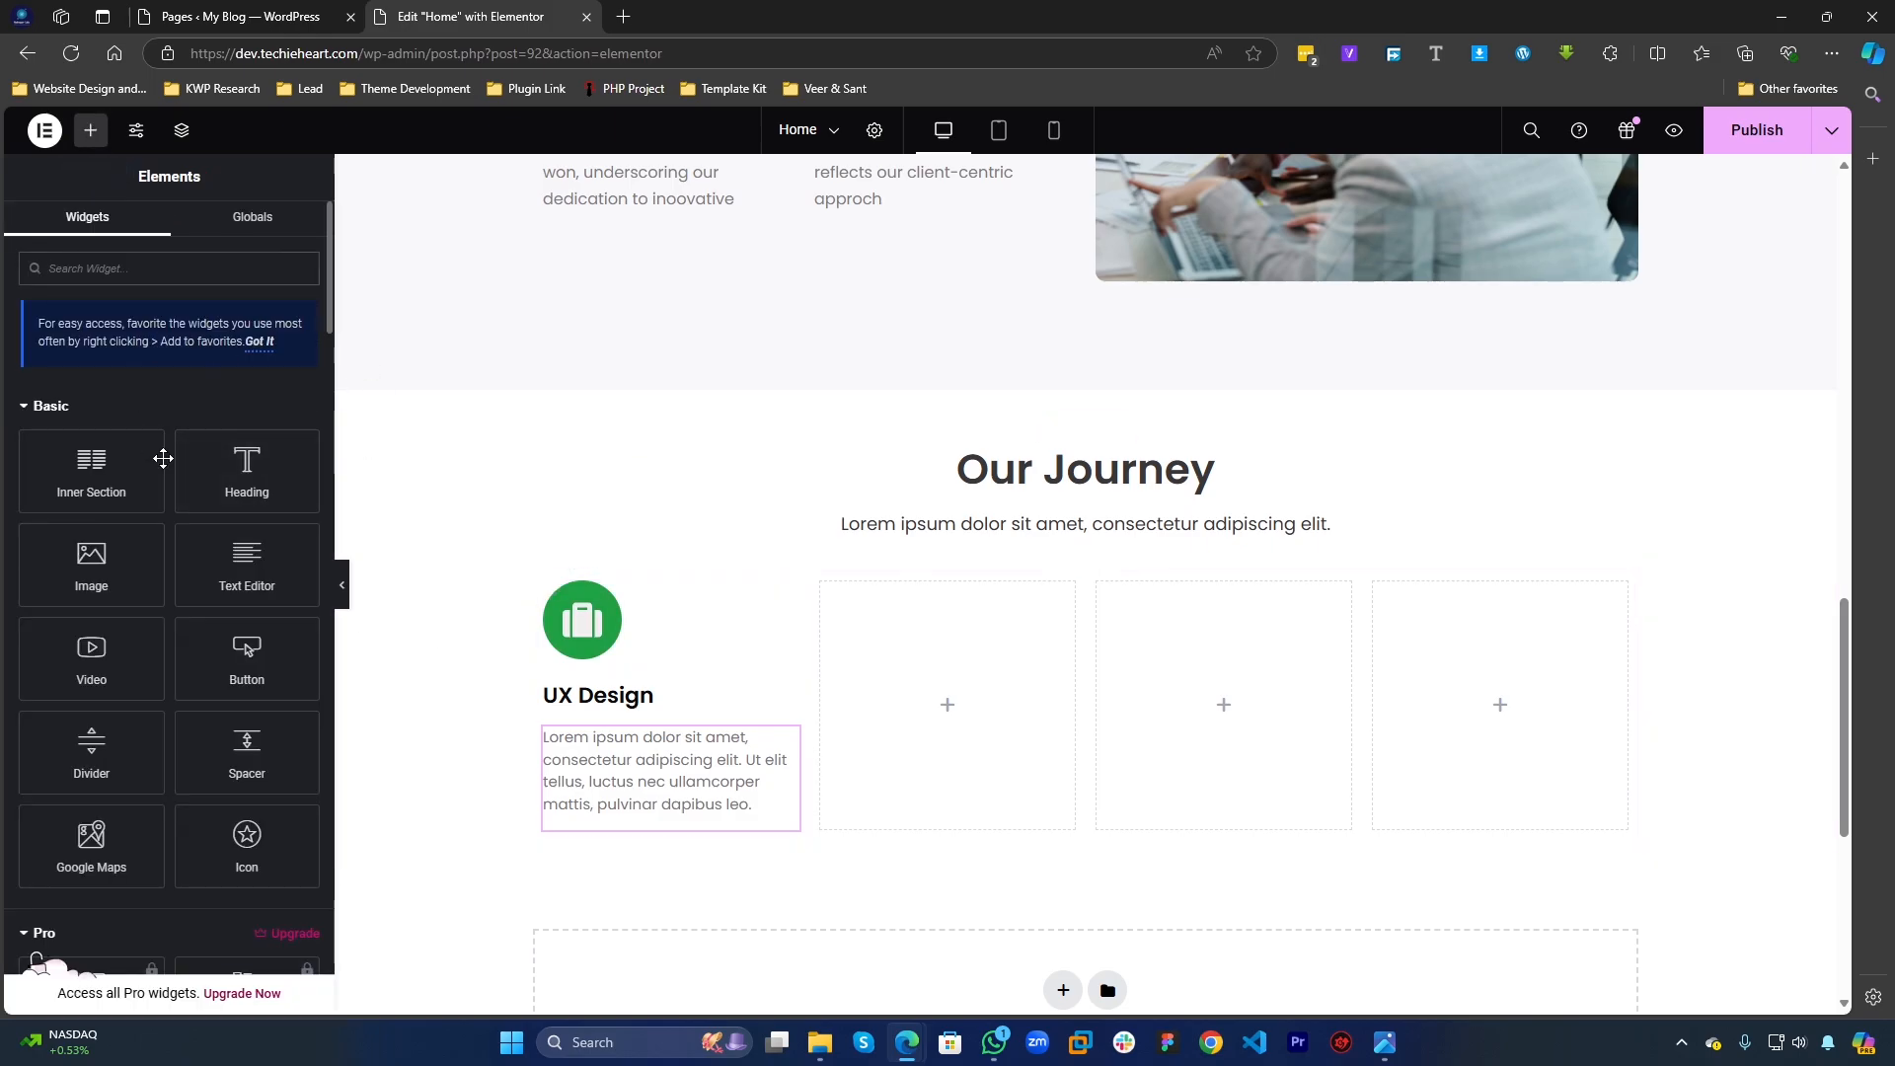
left_click_drag(249, 650, 604, 825)
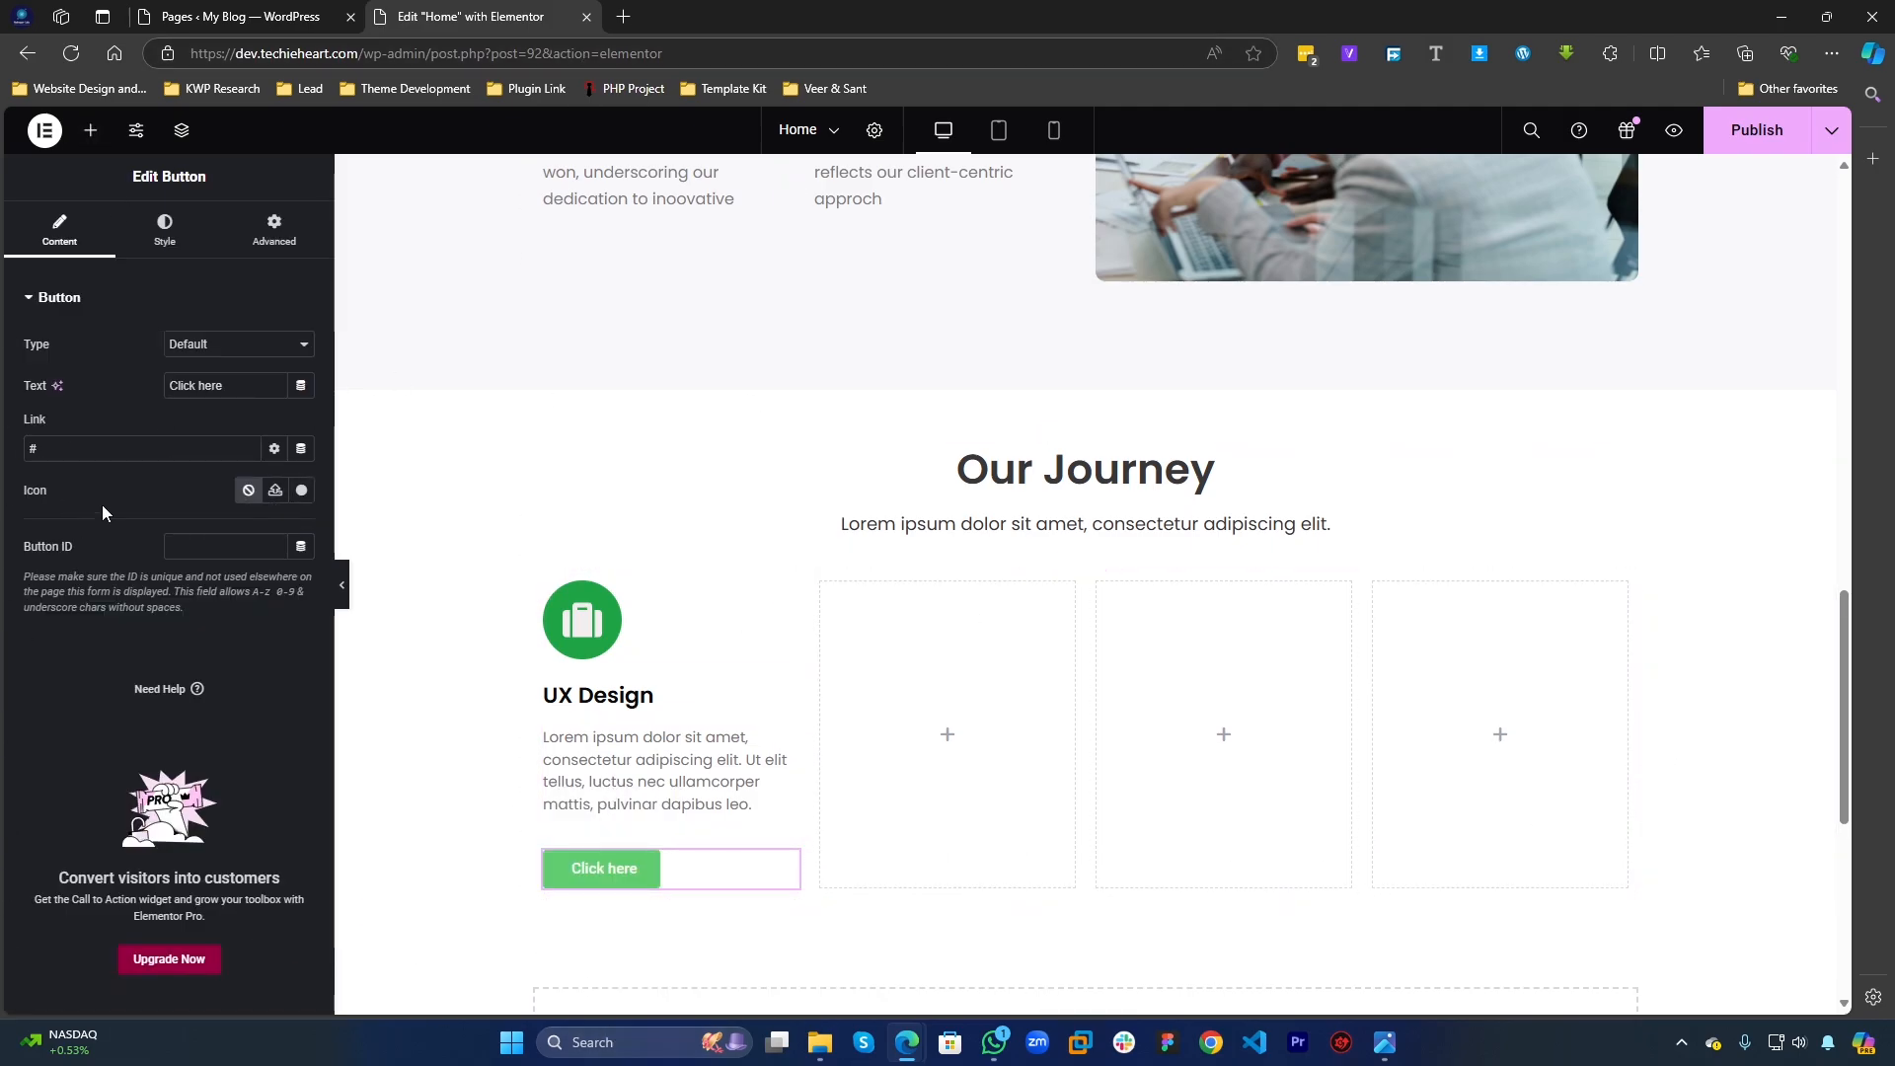
double_click(115, 443)
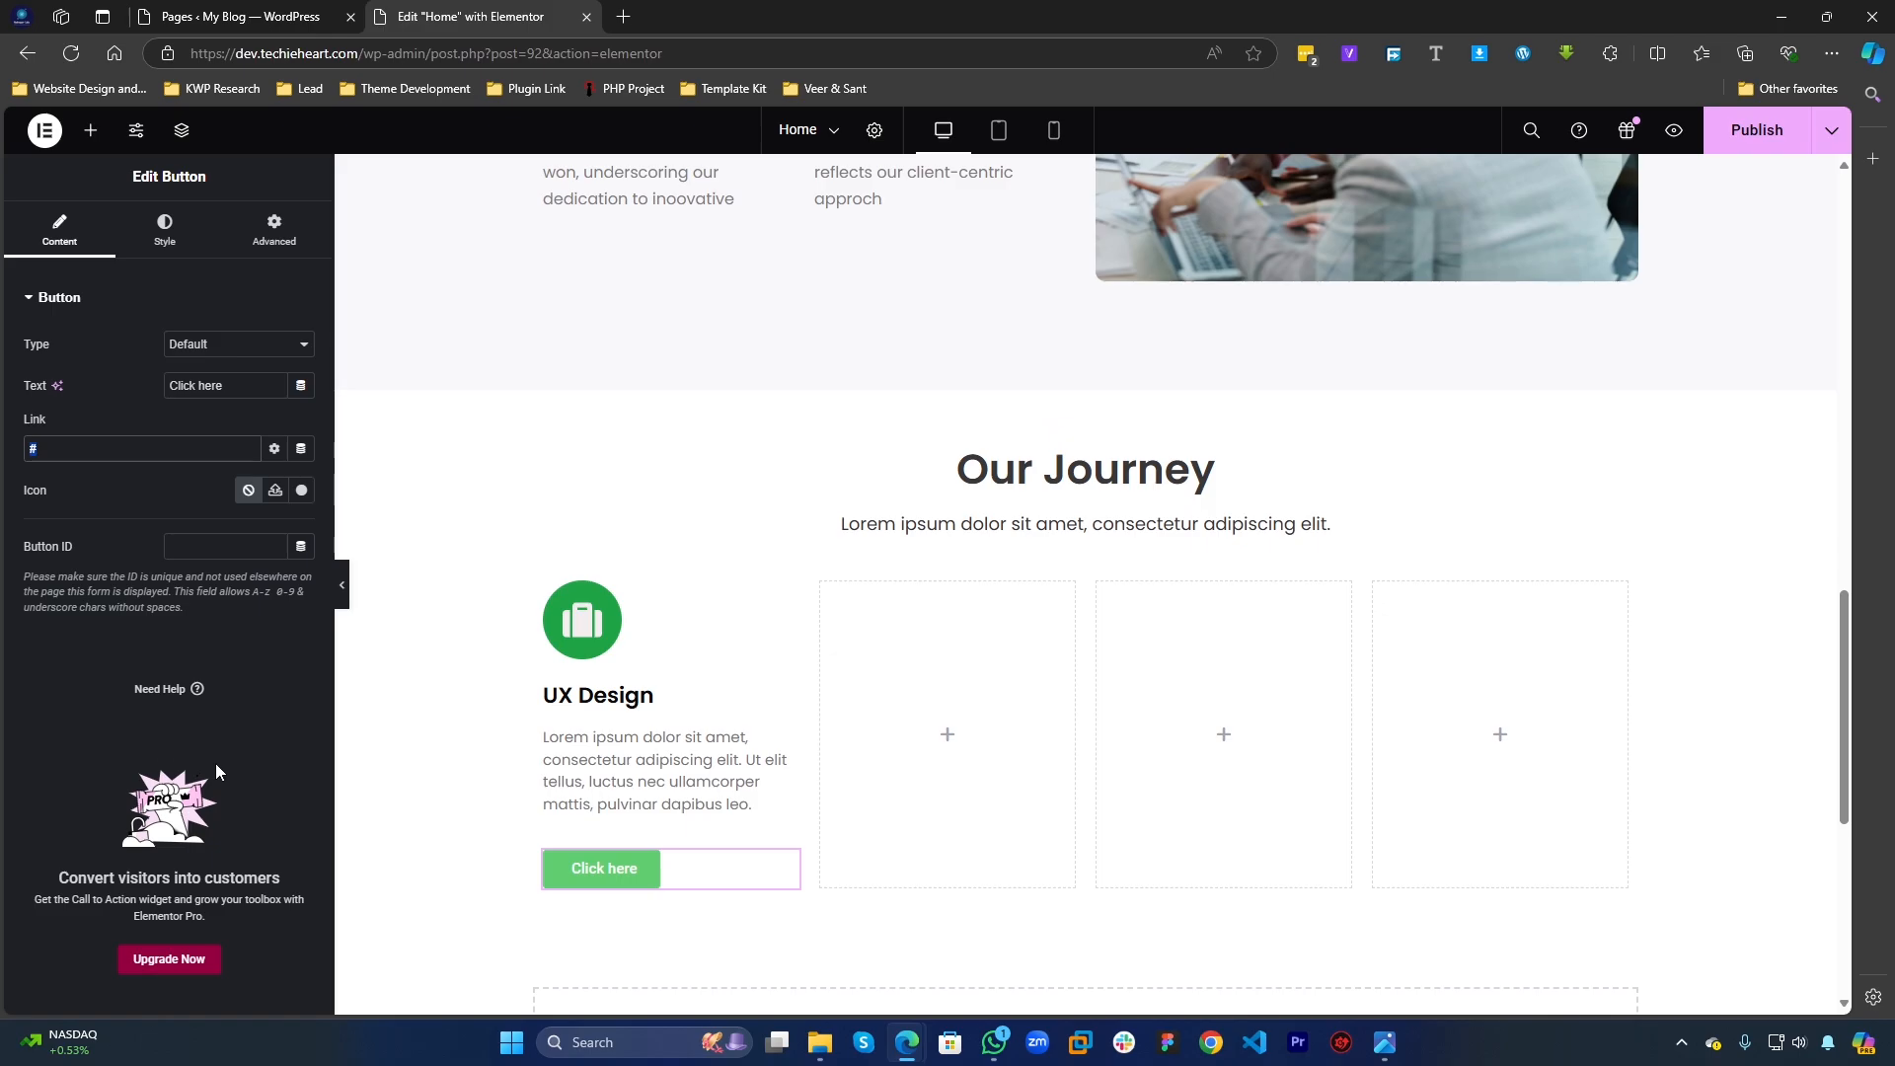
triple_click(239, 385)
type("View More")
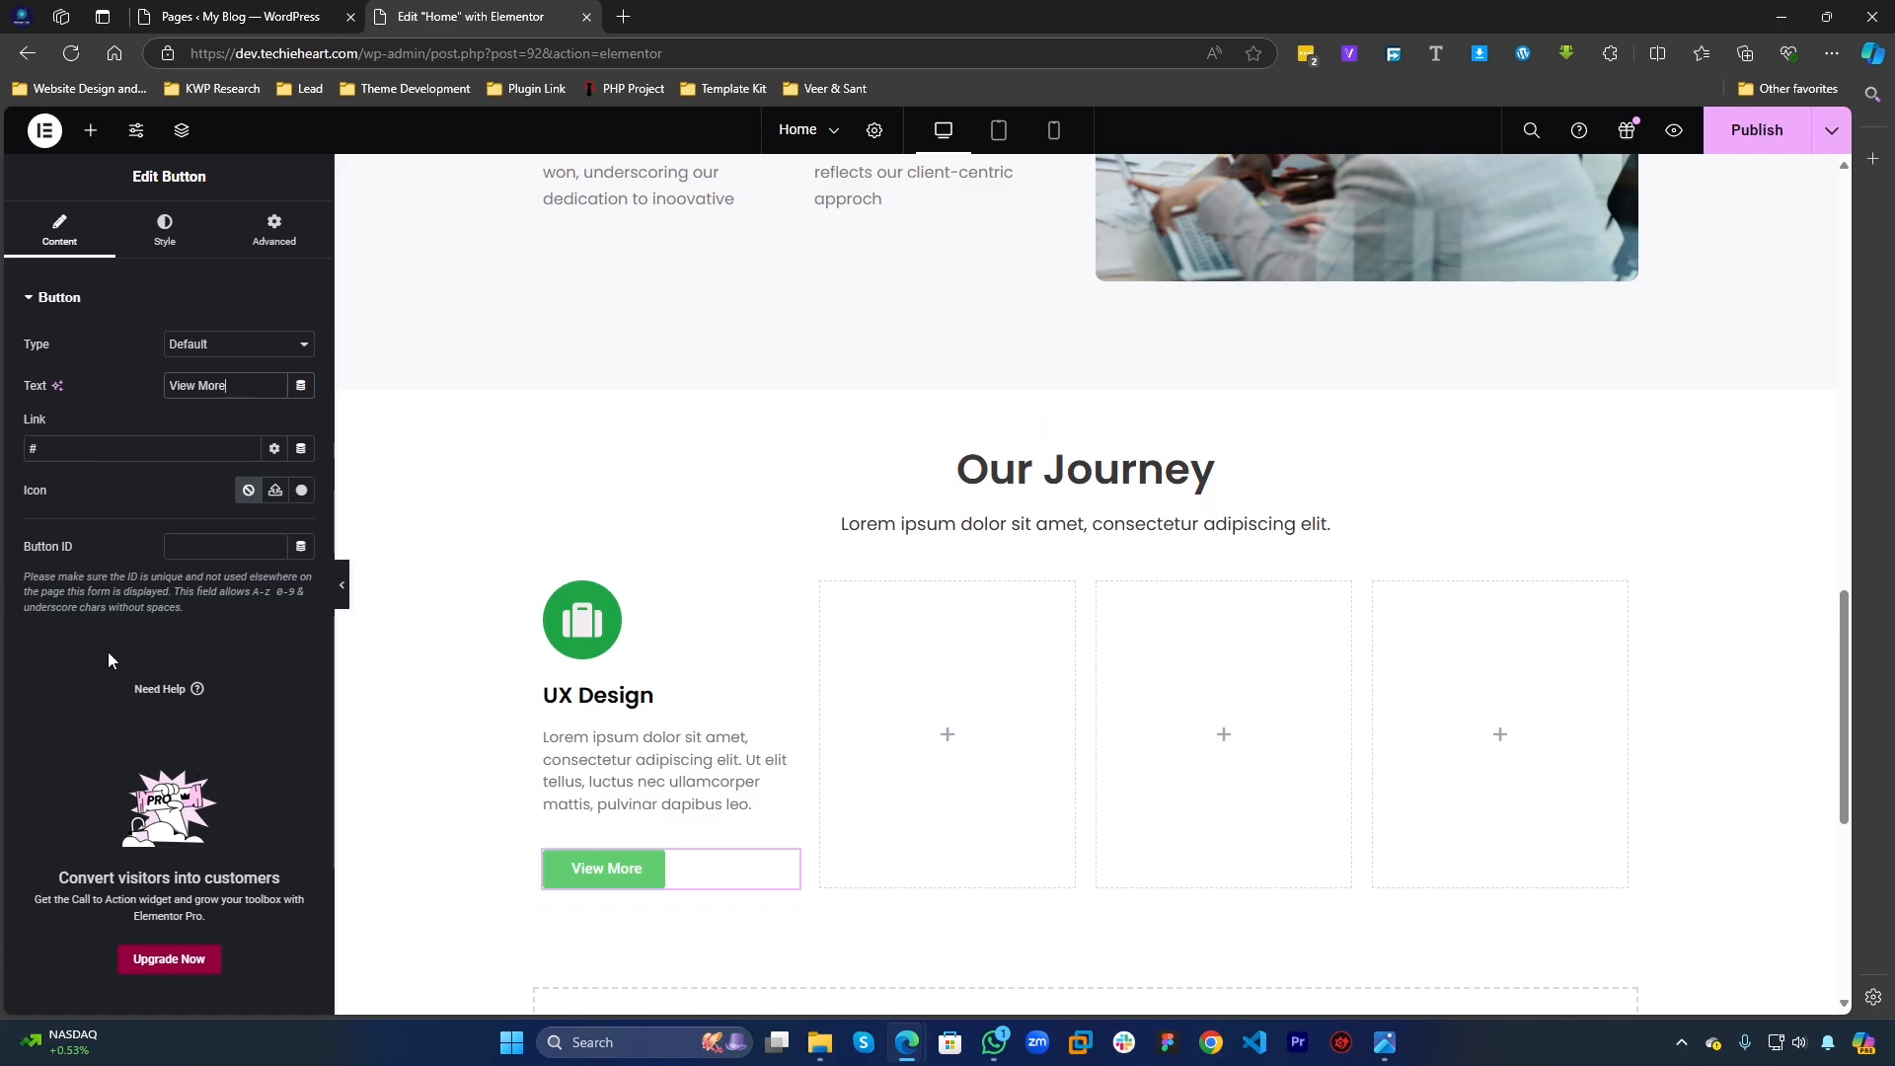
Step: Try the Info, Success, Warning and Danger types on the View More button and return it to Default
left_click(197, 353)
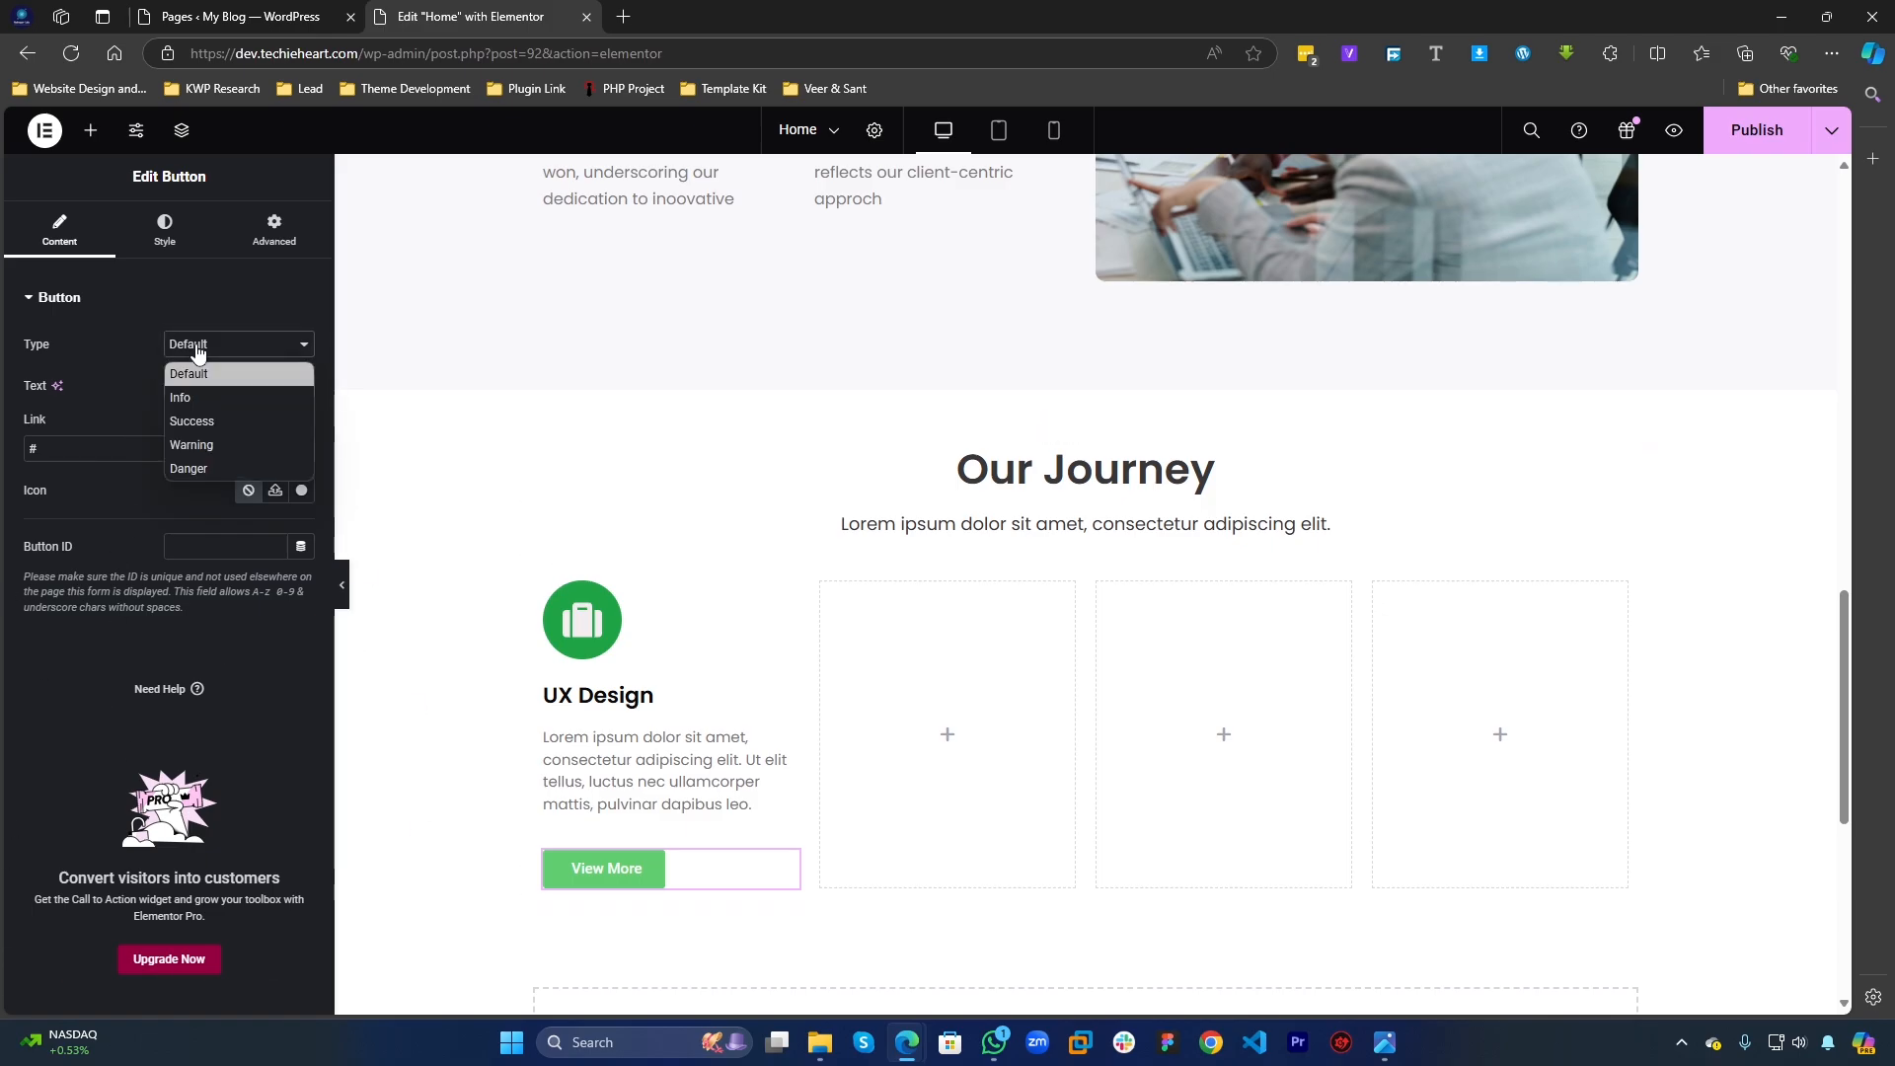
left_click(198, 392)
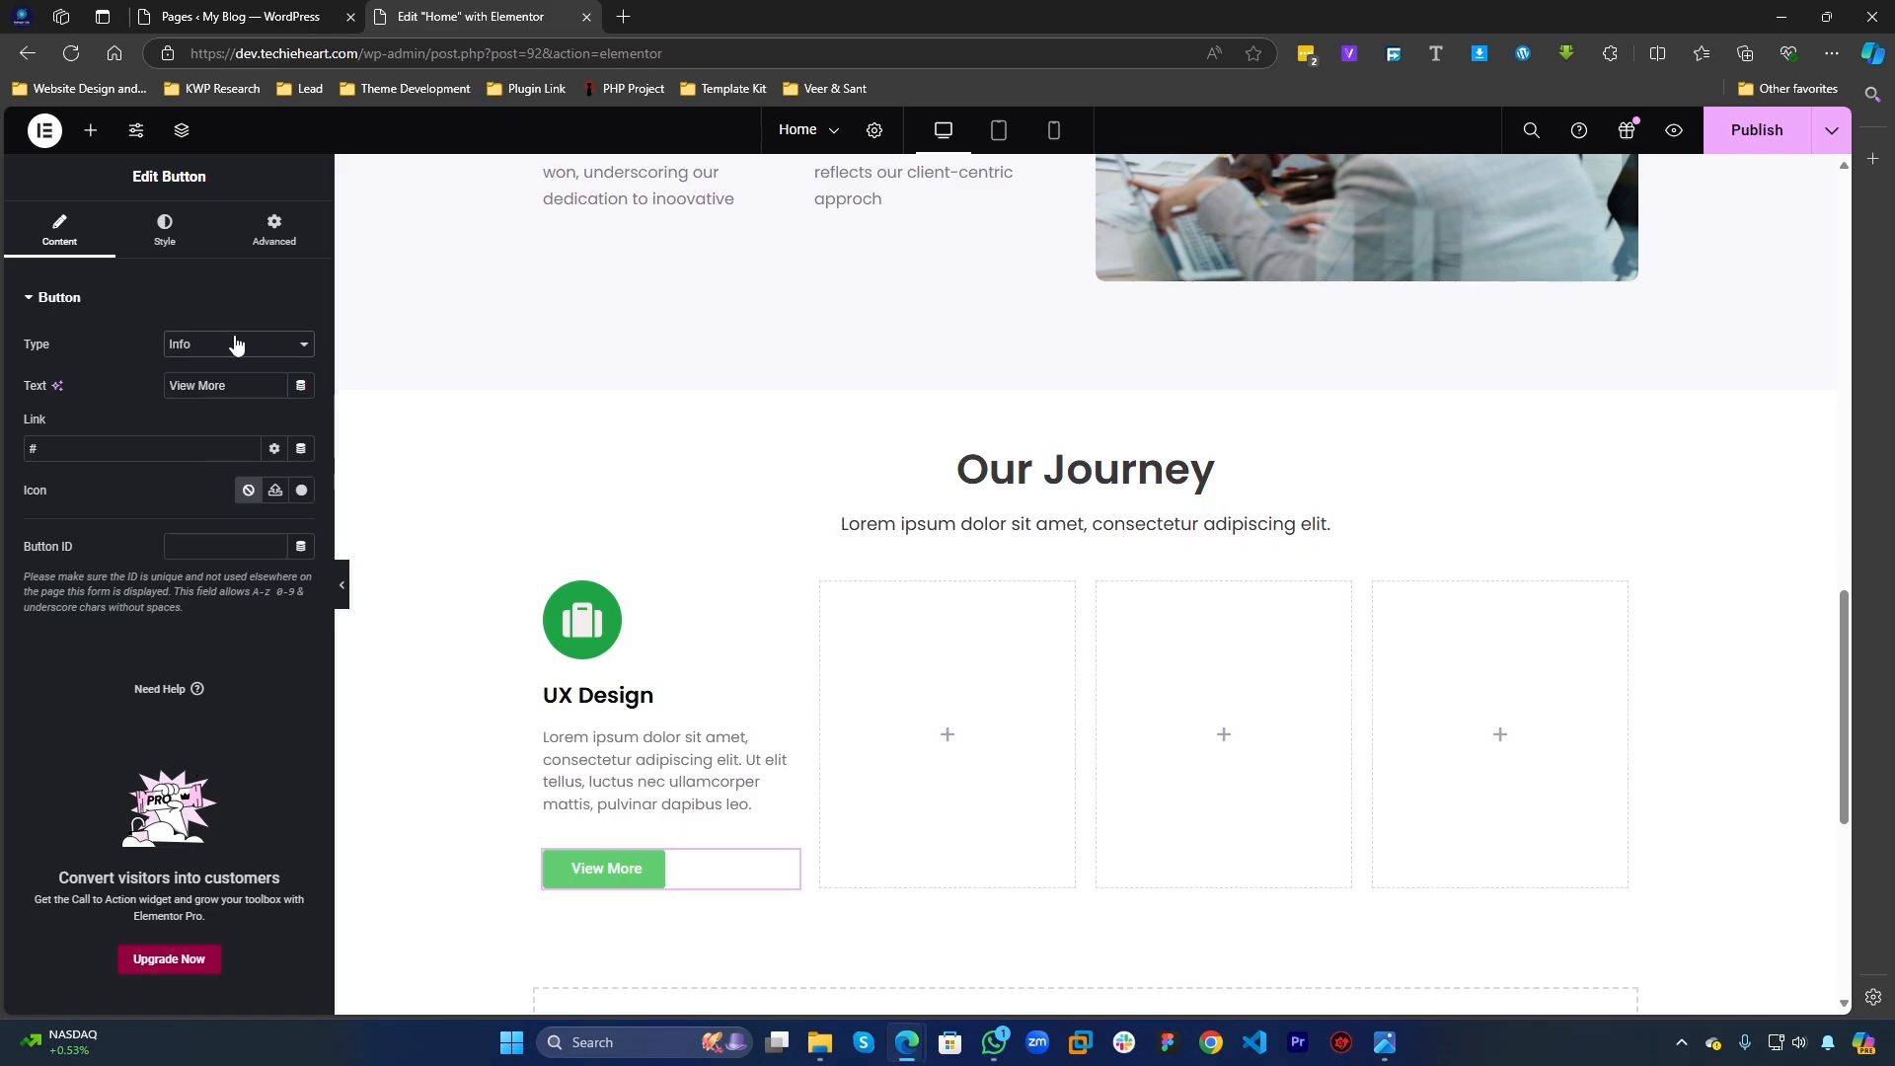
left_click(237, 345)
left_click(212, 419)
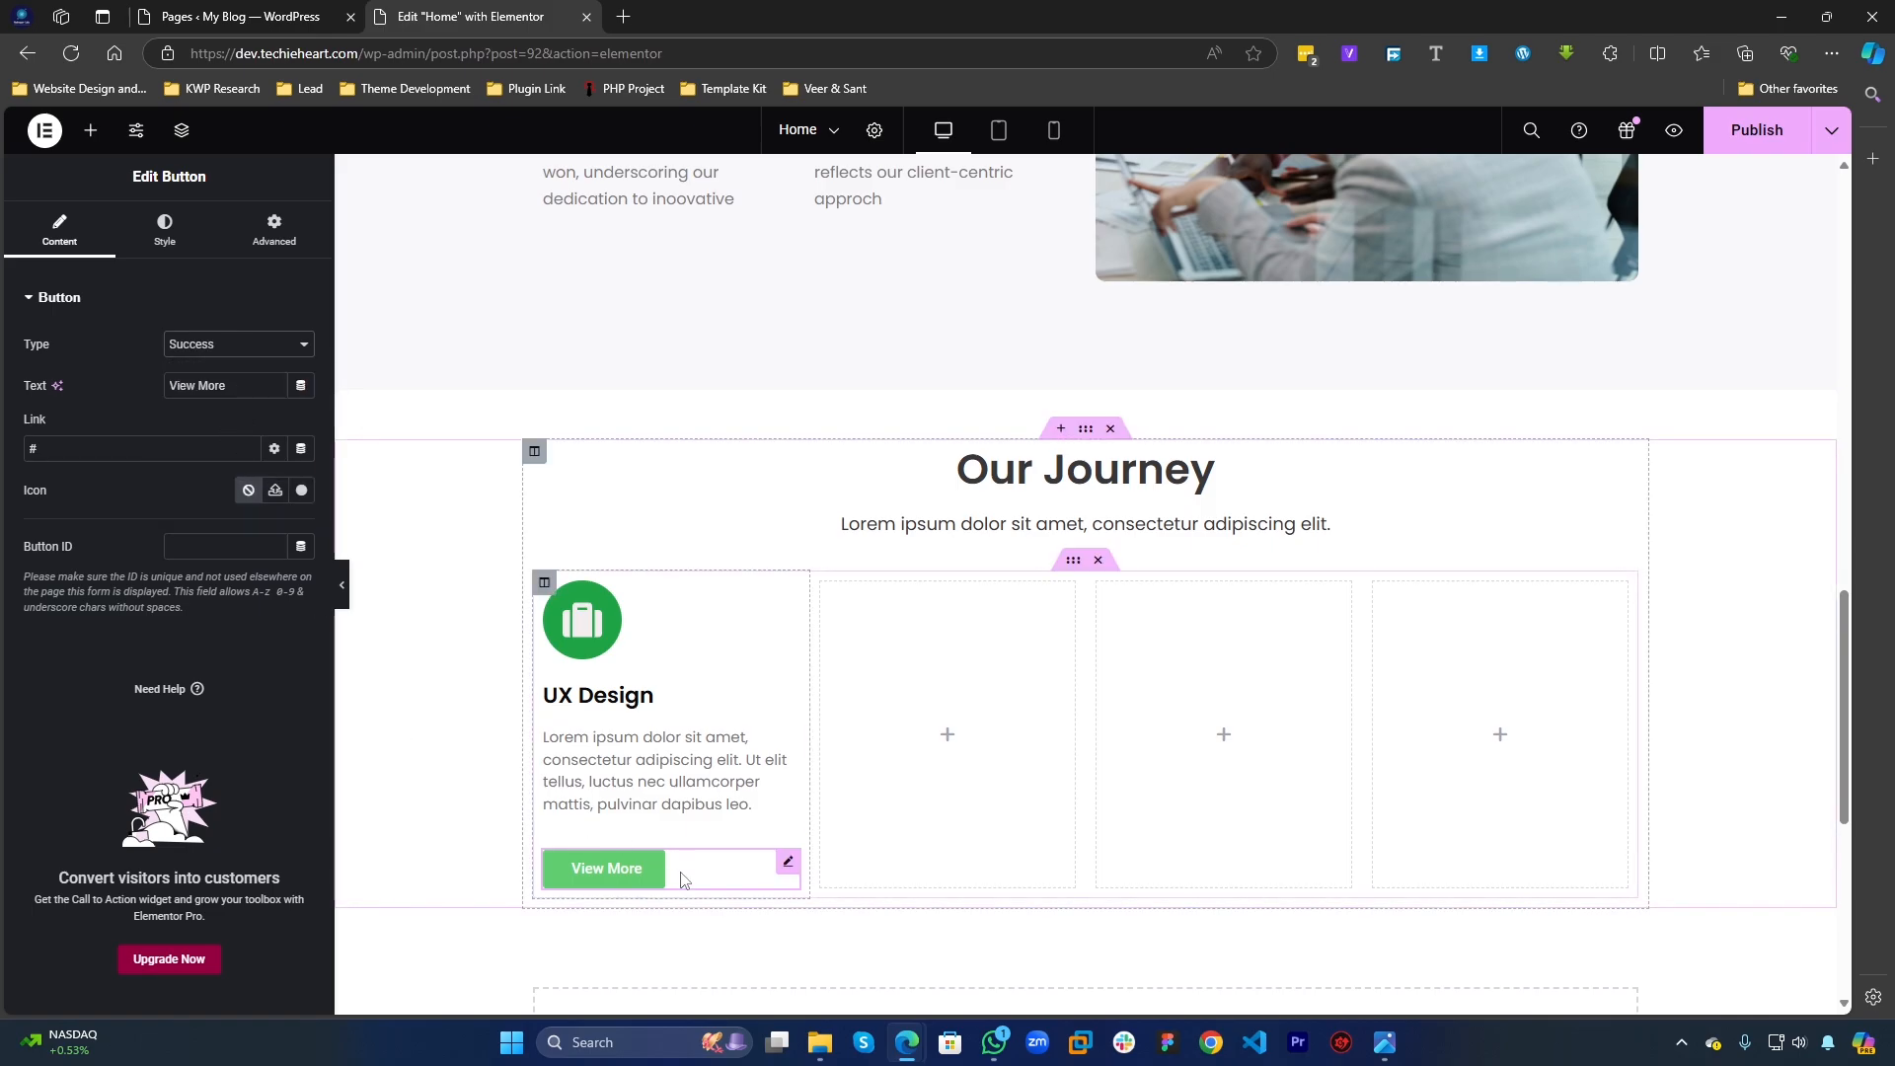
left_click(235, 345)
left_click(215, 445)
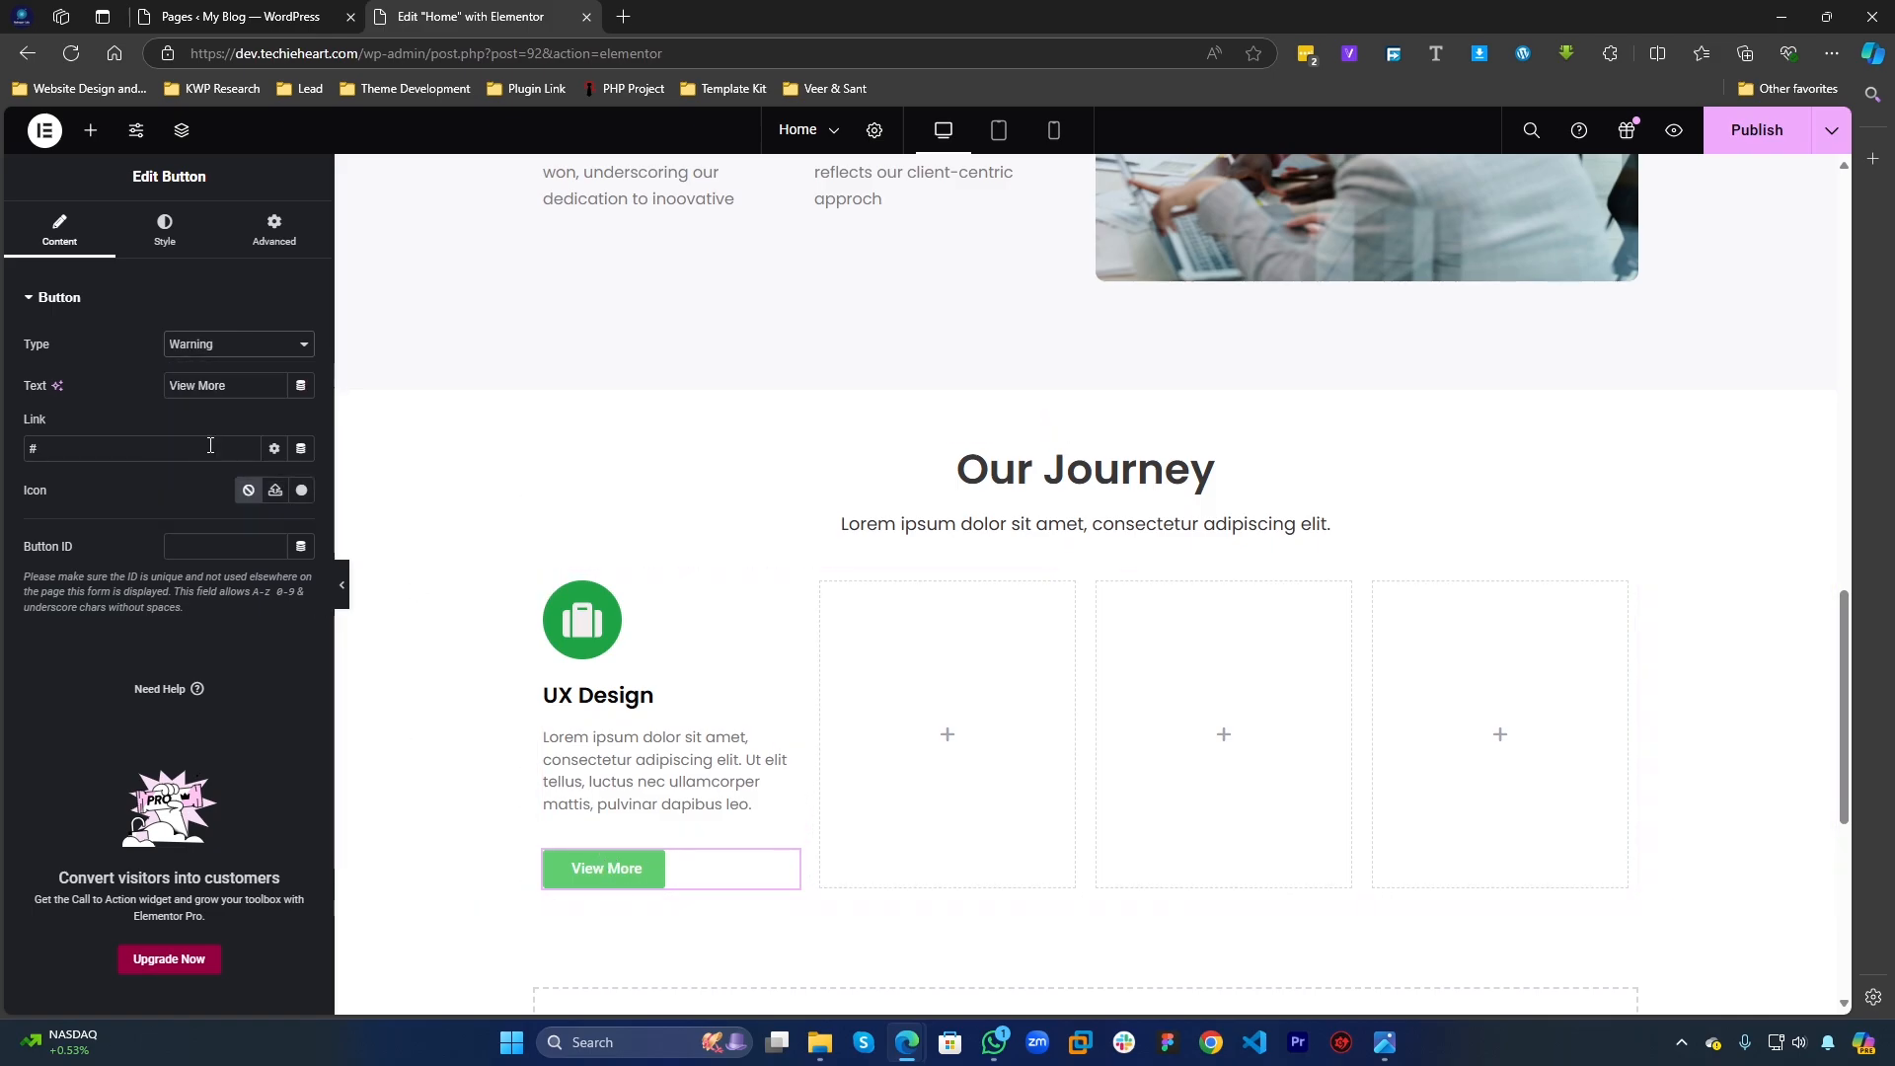
left_click(219, 353)
left_click(212, 468)
left_click(198, 347)
left_click(193, 373)
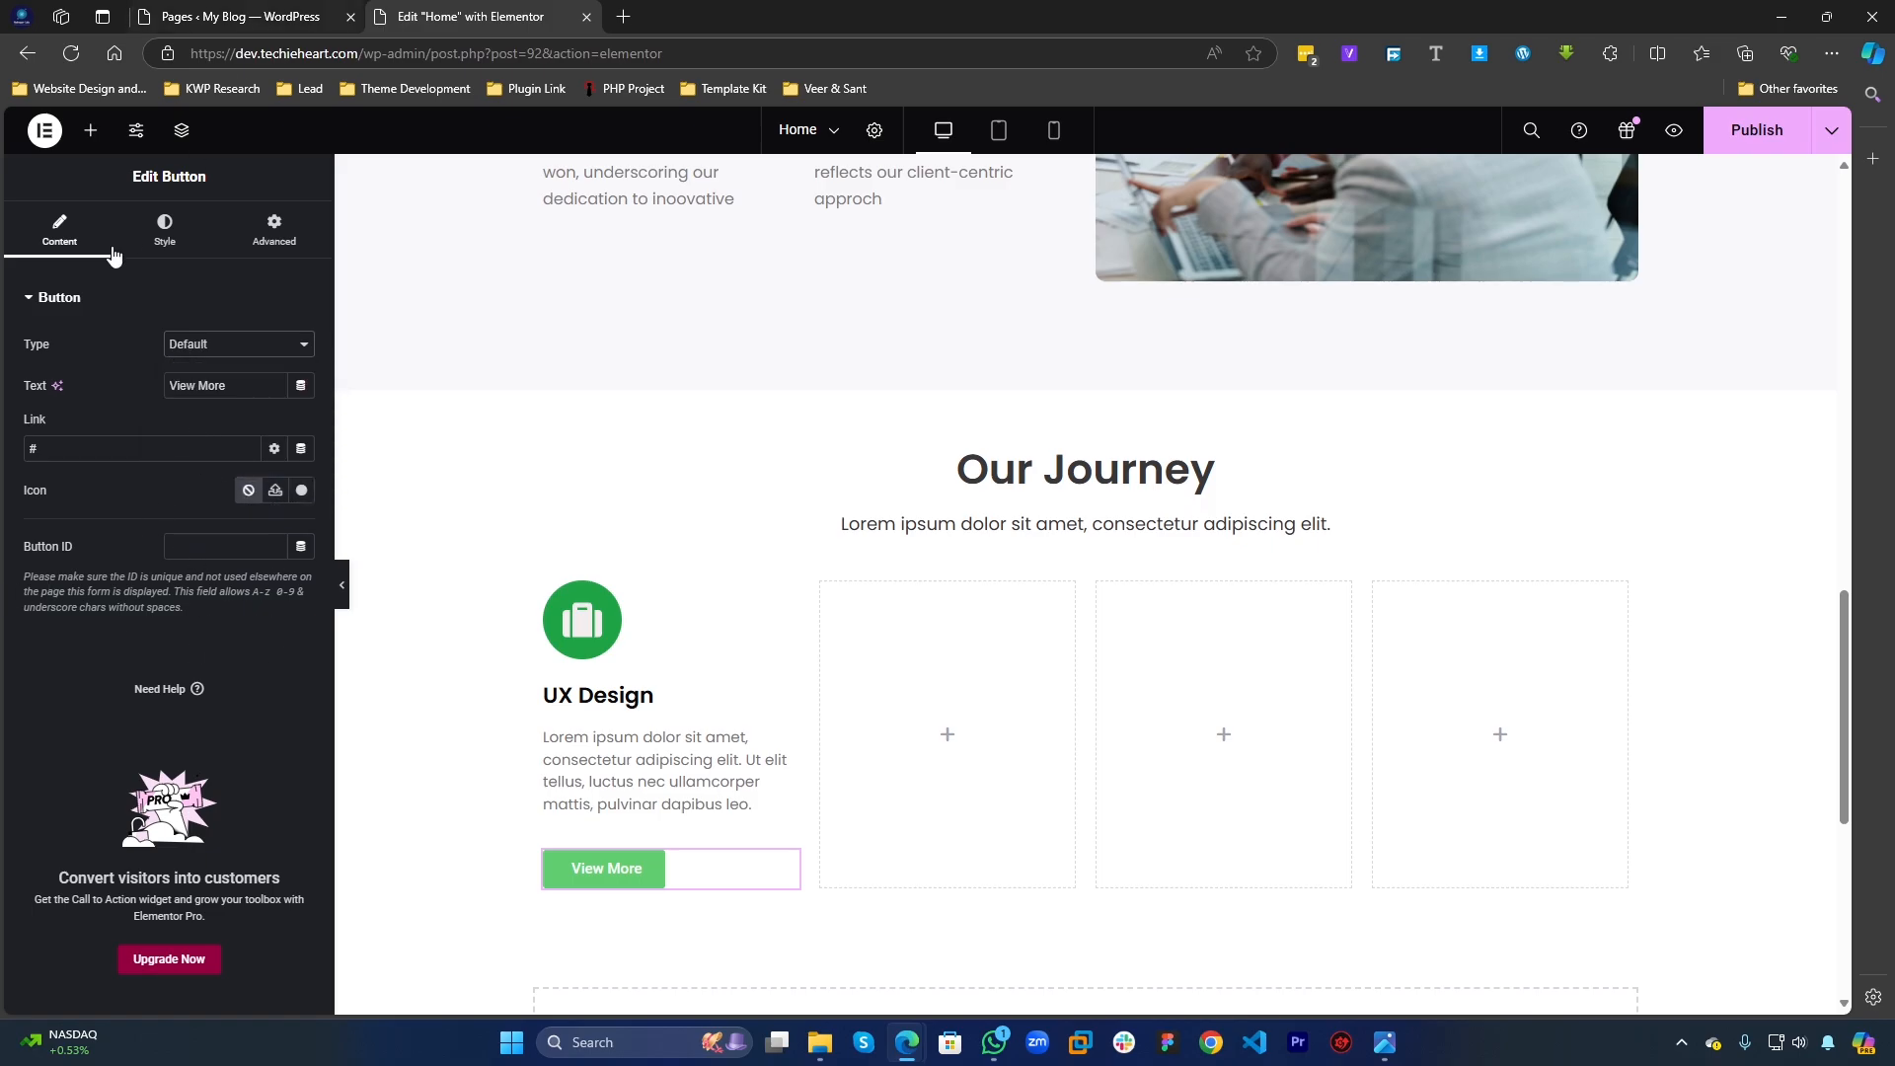
left_click(187, 221)
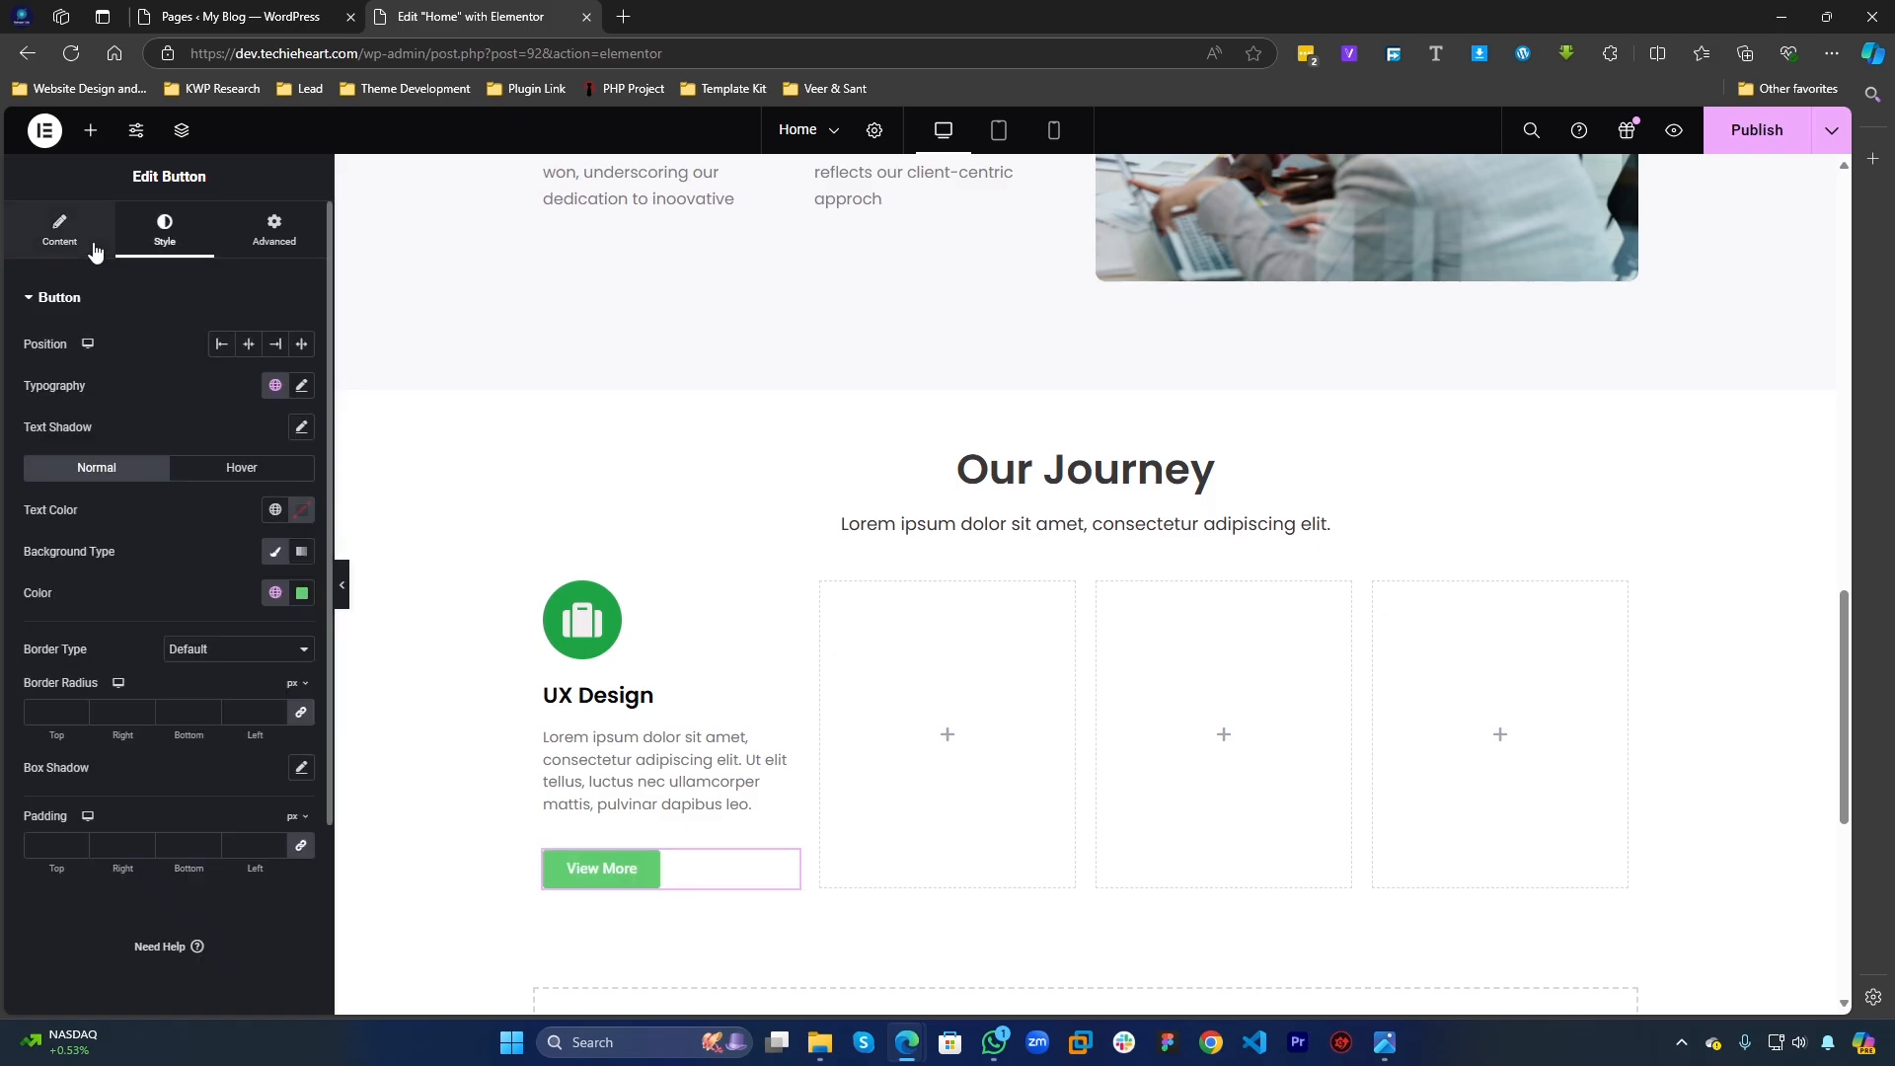
left_click(95, 249)
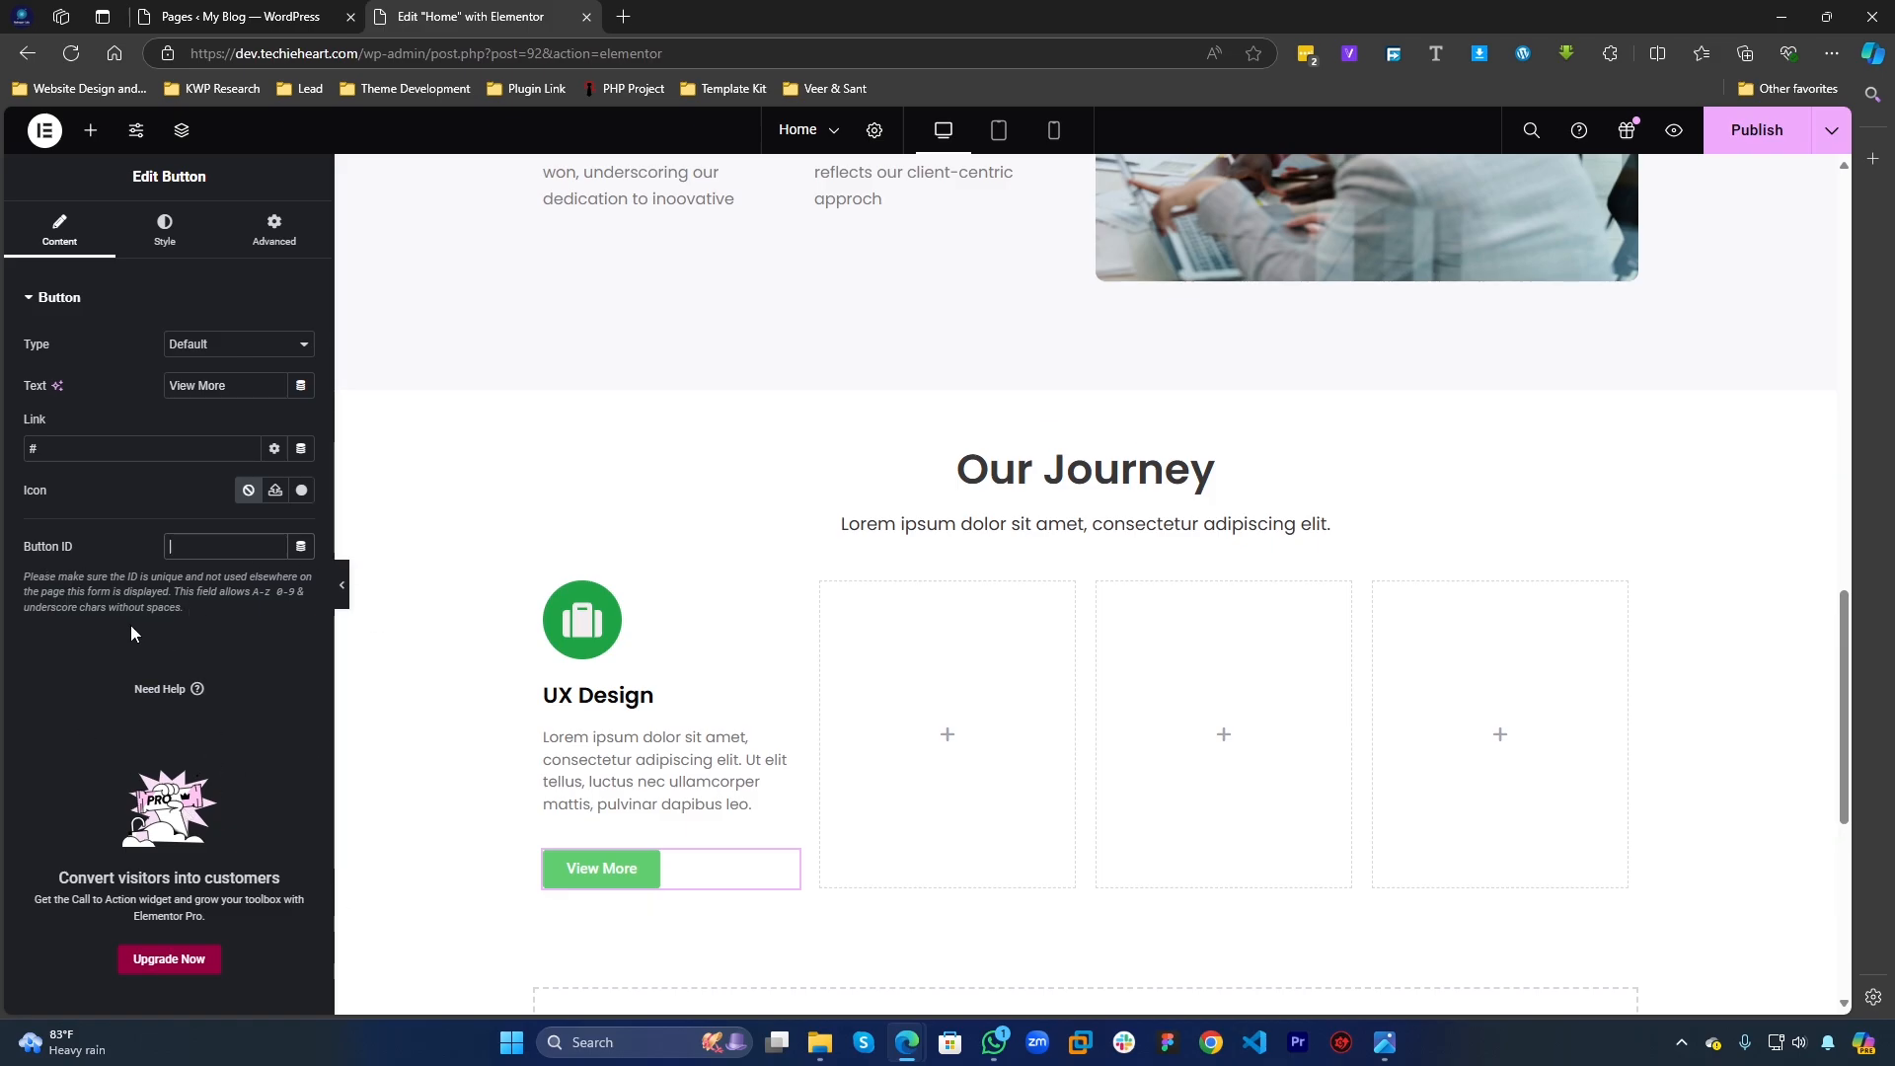
Step: Make the View More button's classic background color fully transparent in its normal state
left_click(156, 254)
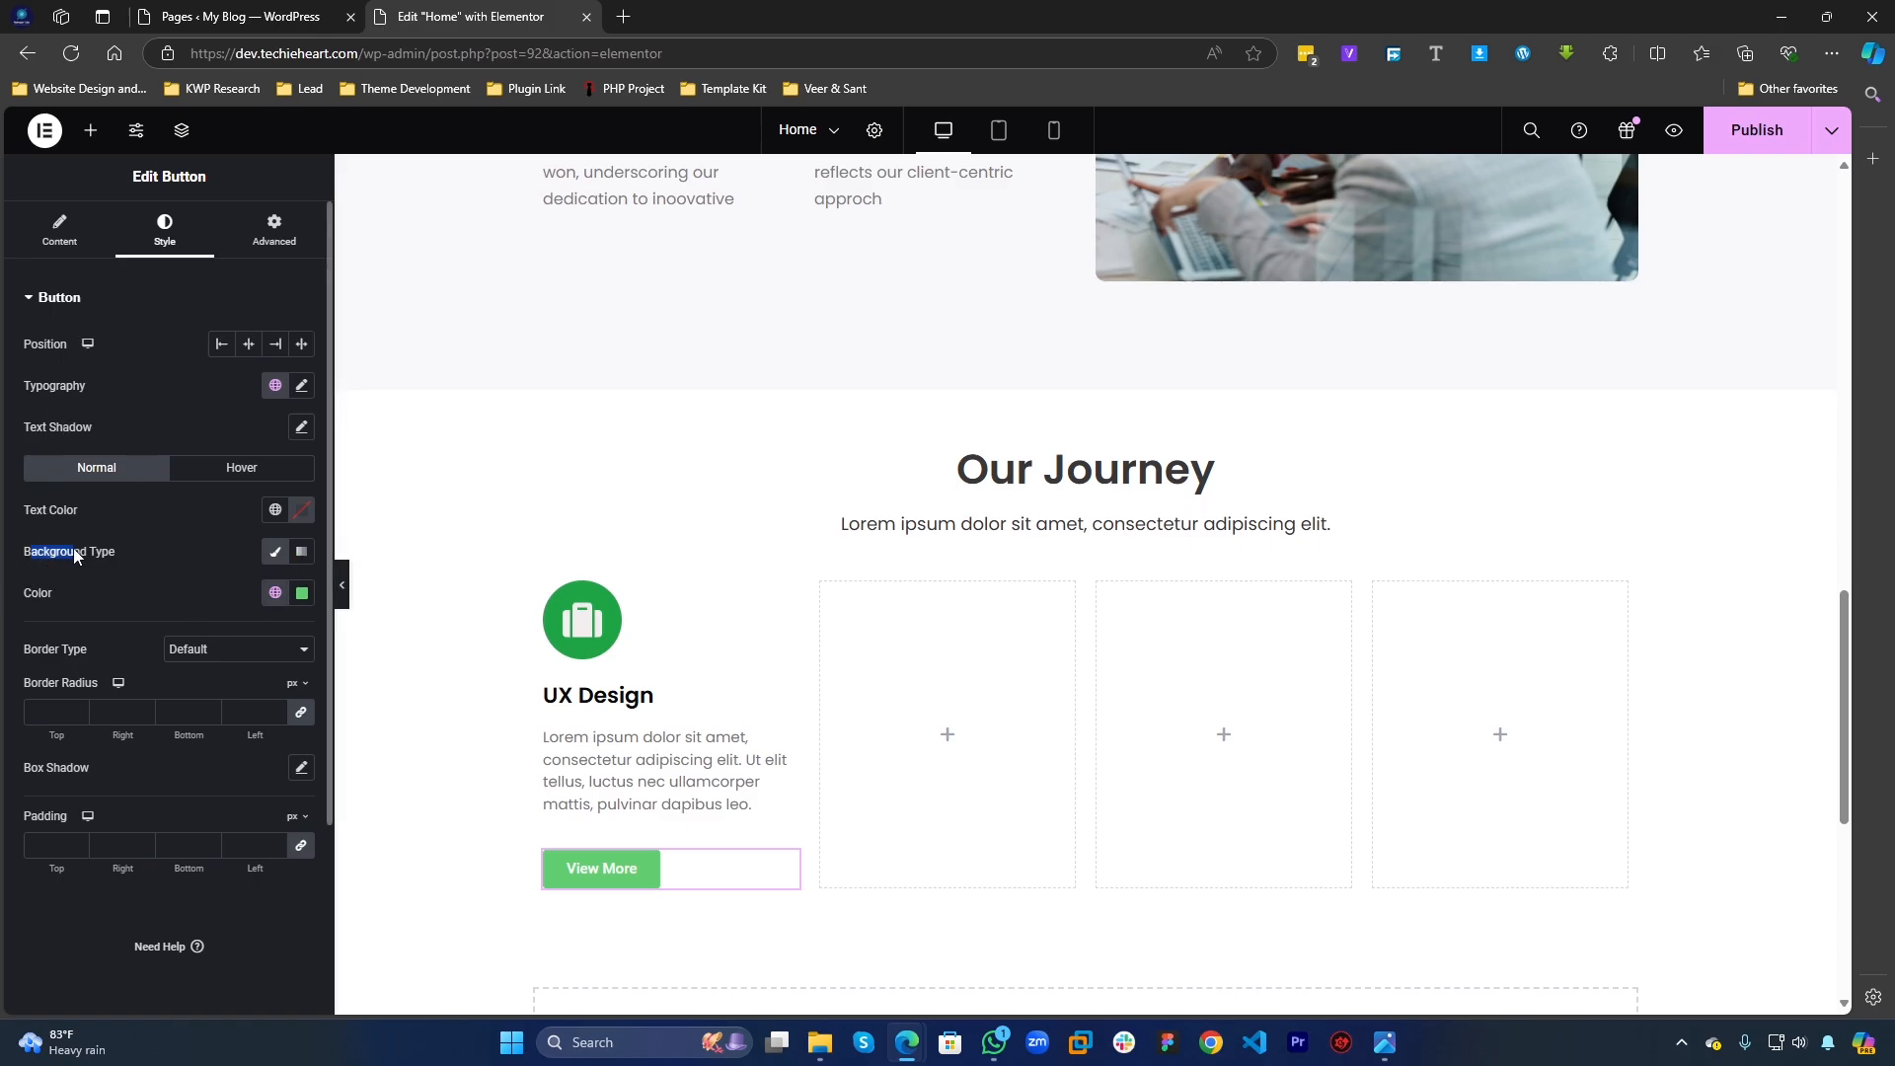
left_click(276, 553)
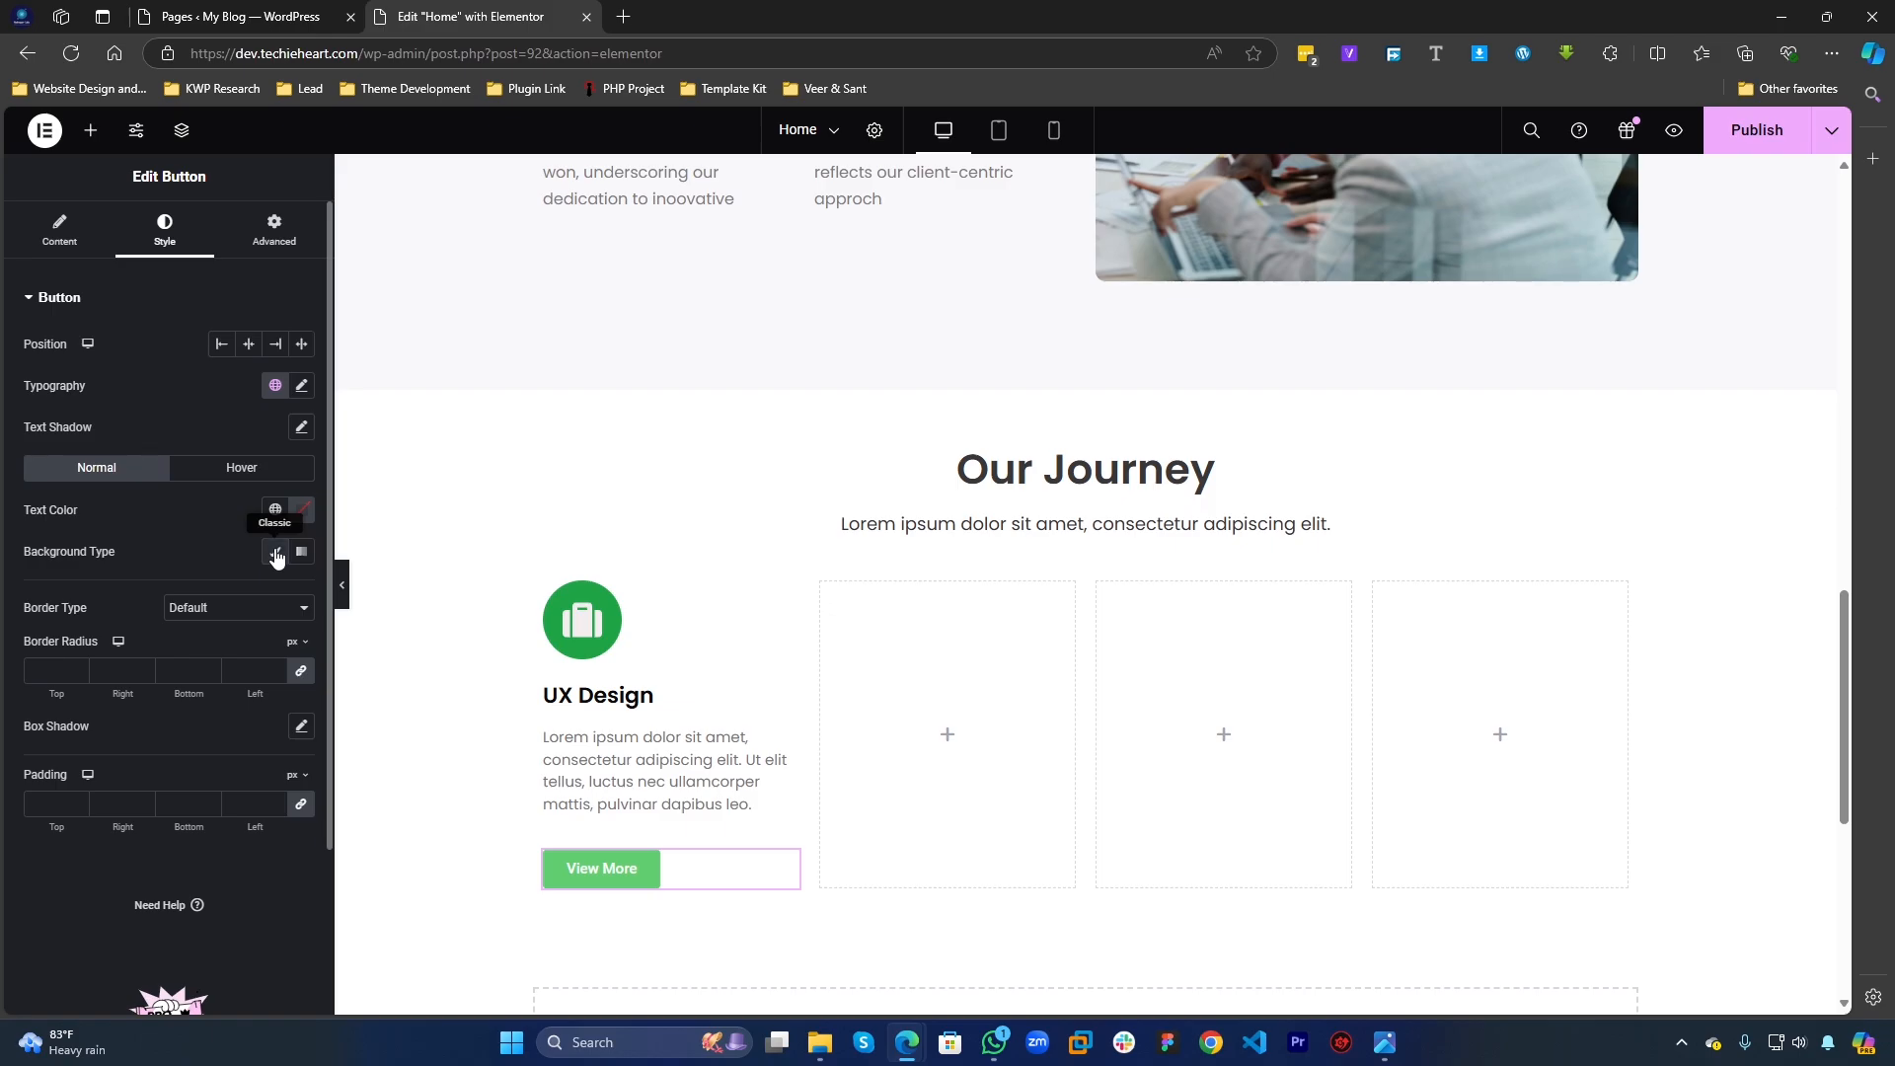
left_click(276, 553)
left_click_drag(14, 592, 87, 594)
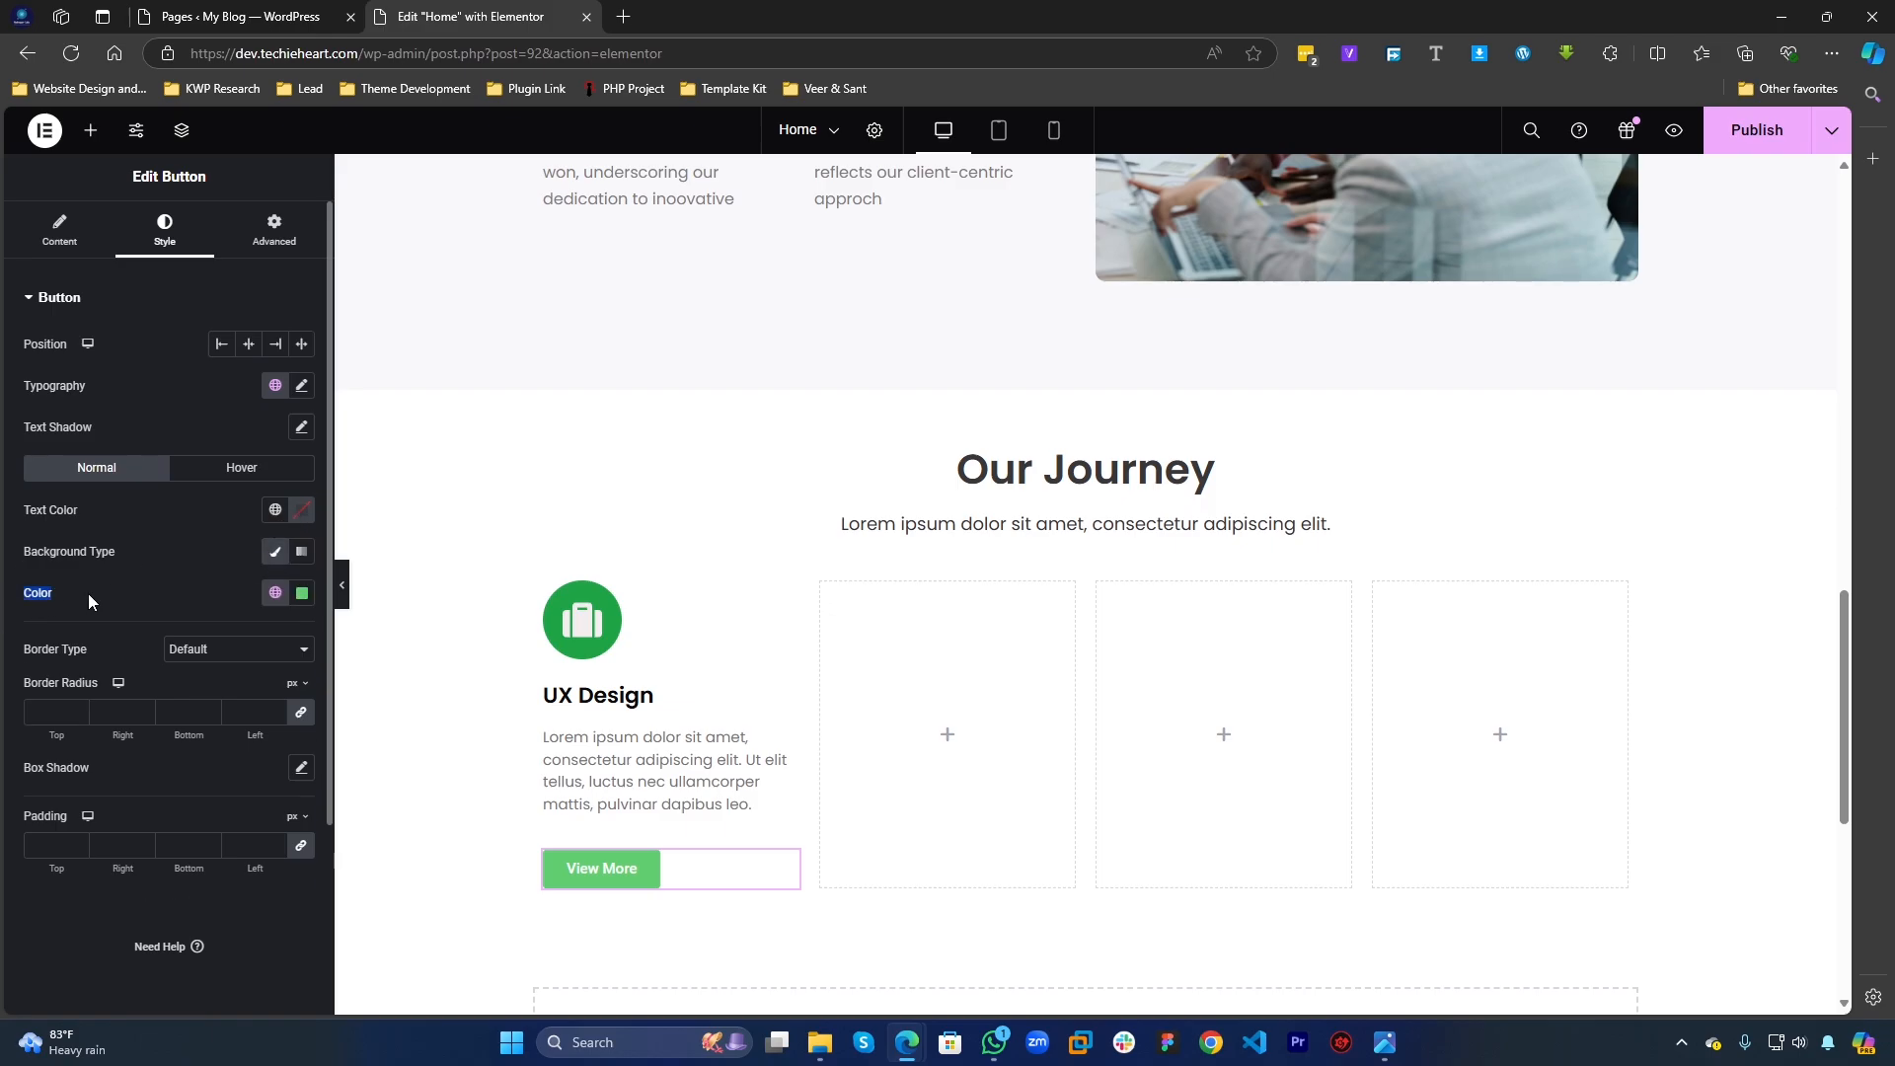
left_click(180, 587)
left_click(301, 593)
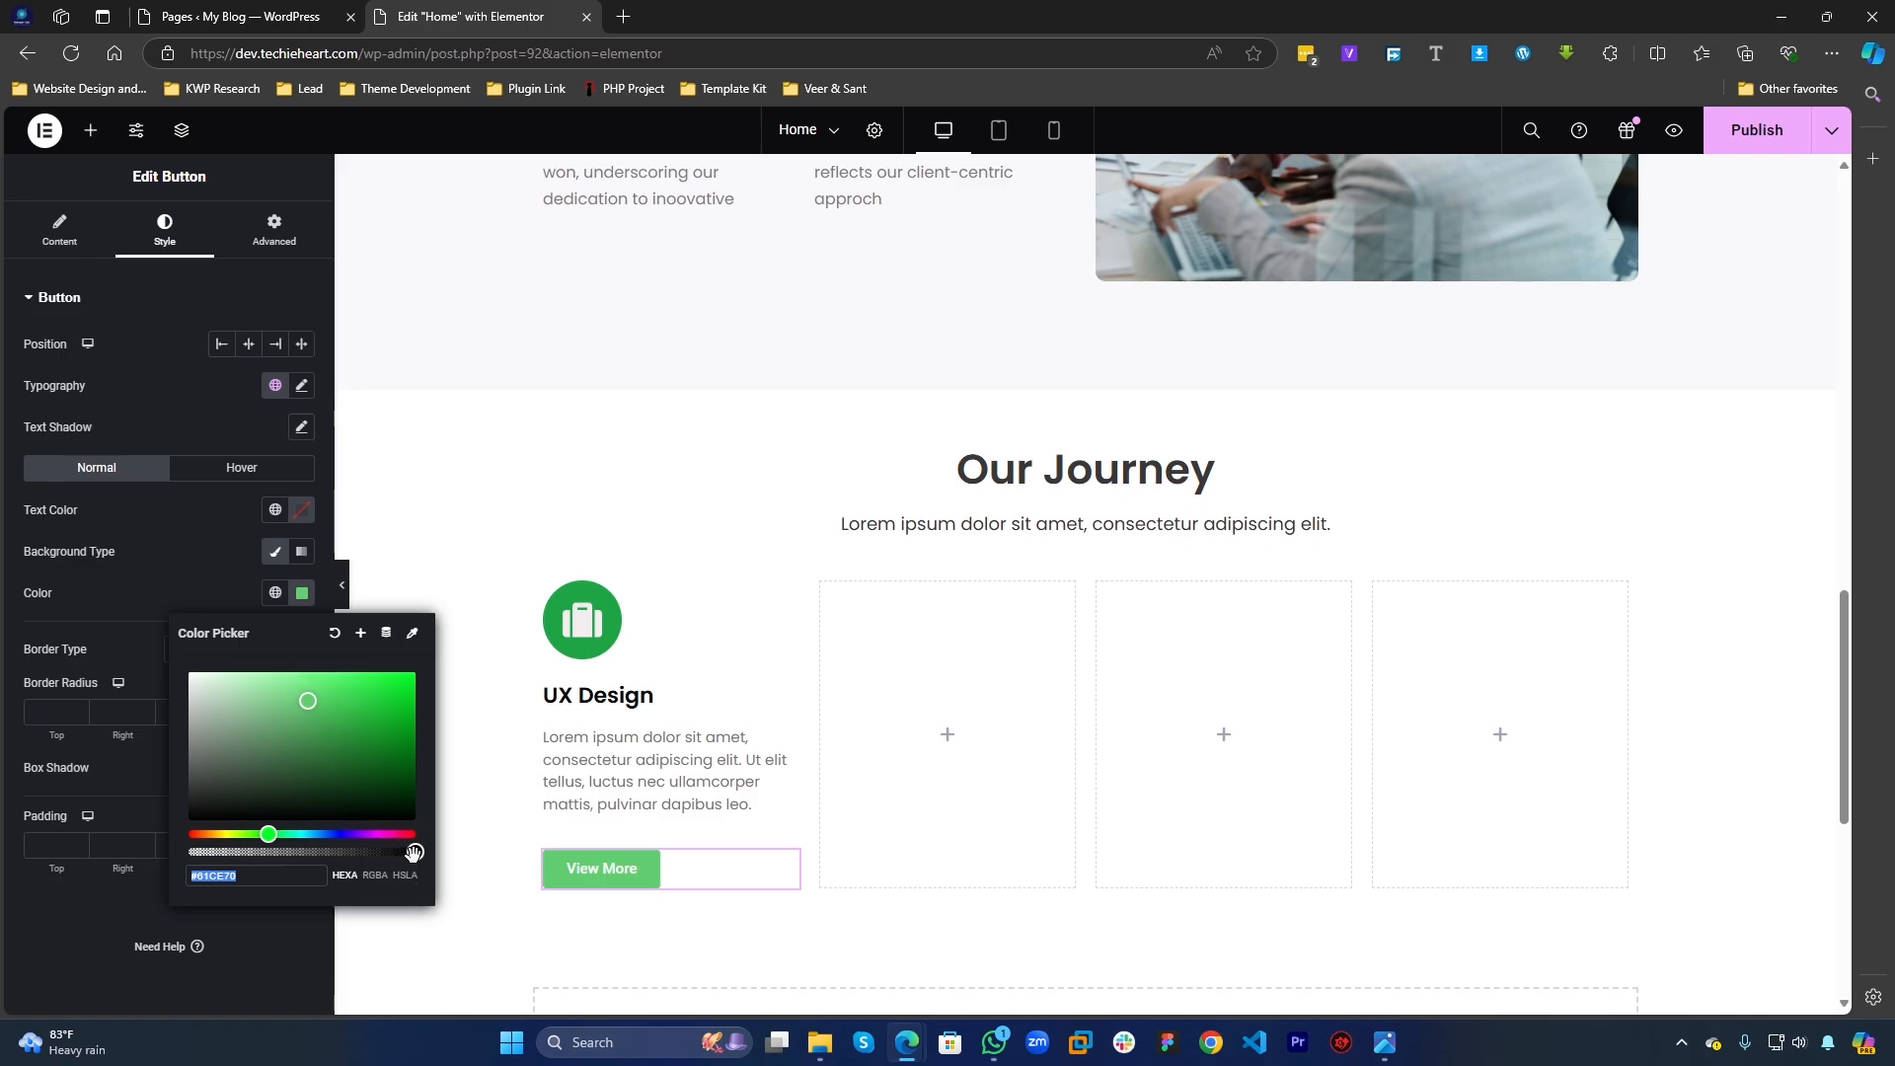
left_click_drag(414, 852, 186, 851)
left_click(103, 936)
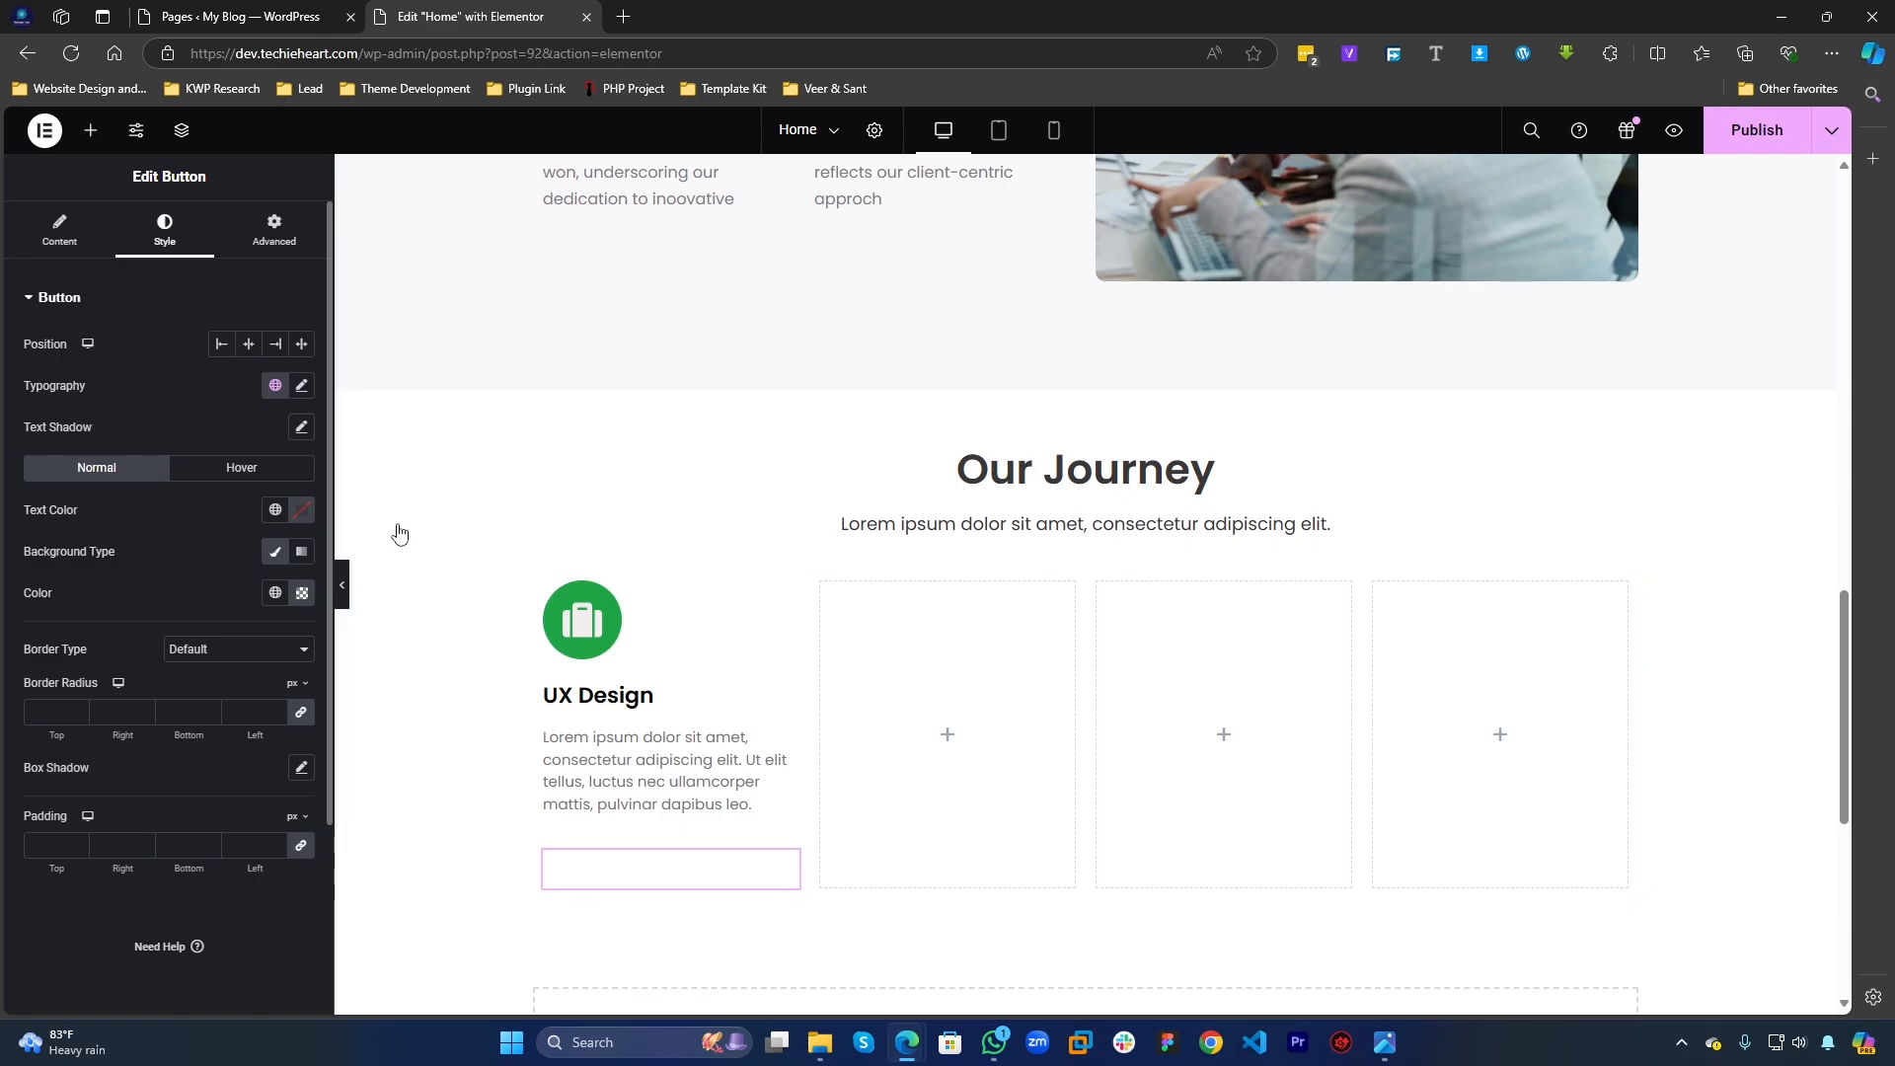
Step: Set the View More button's normal text color to black
left_click(306, 514)
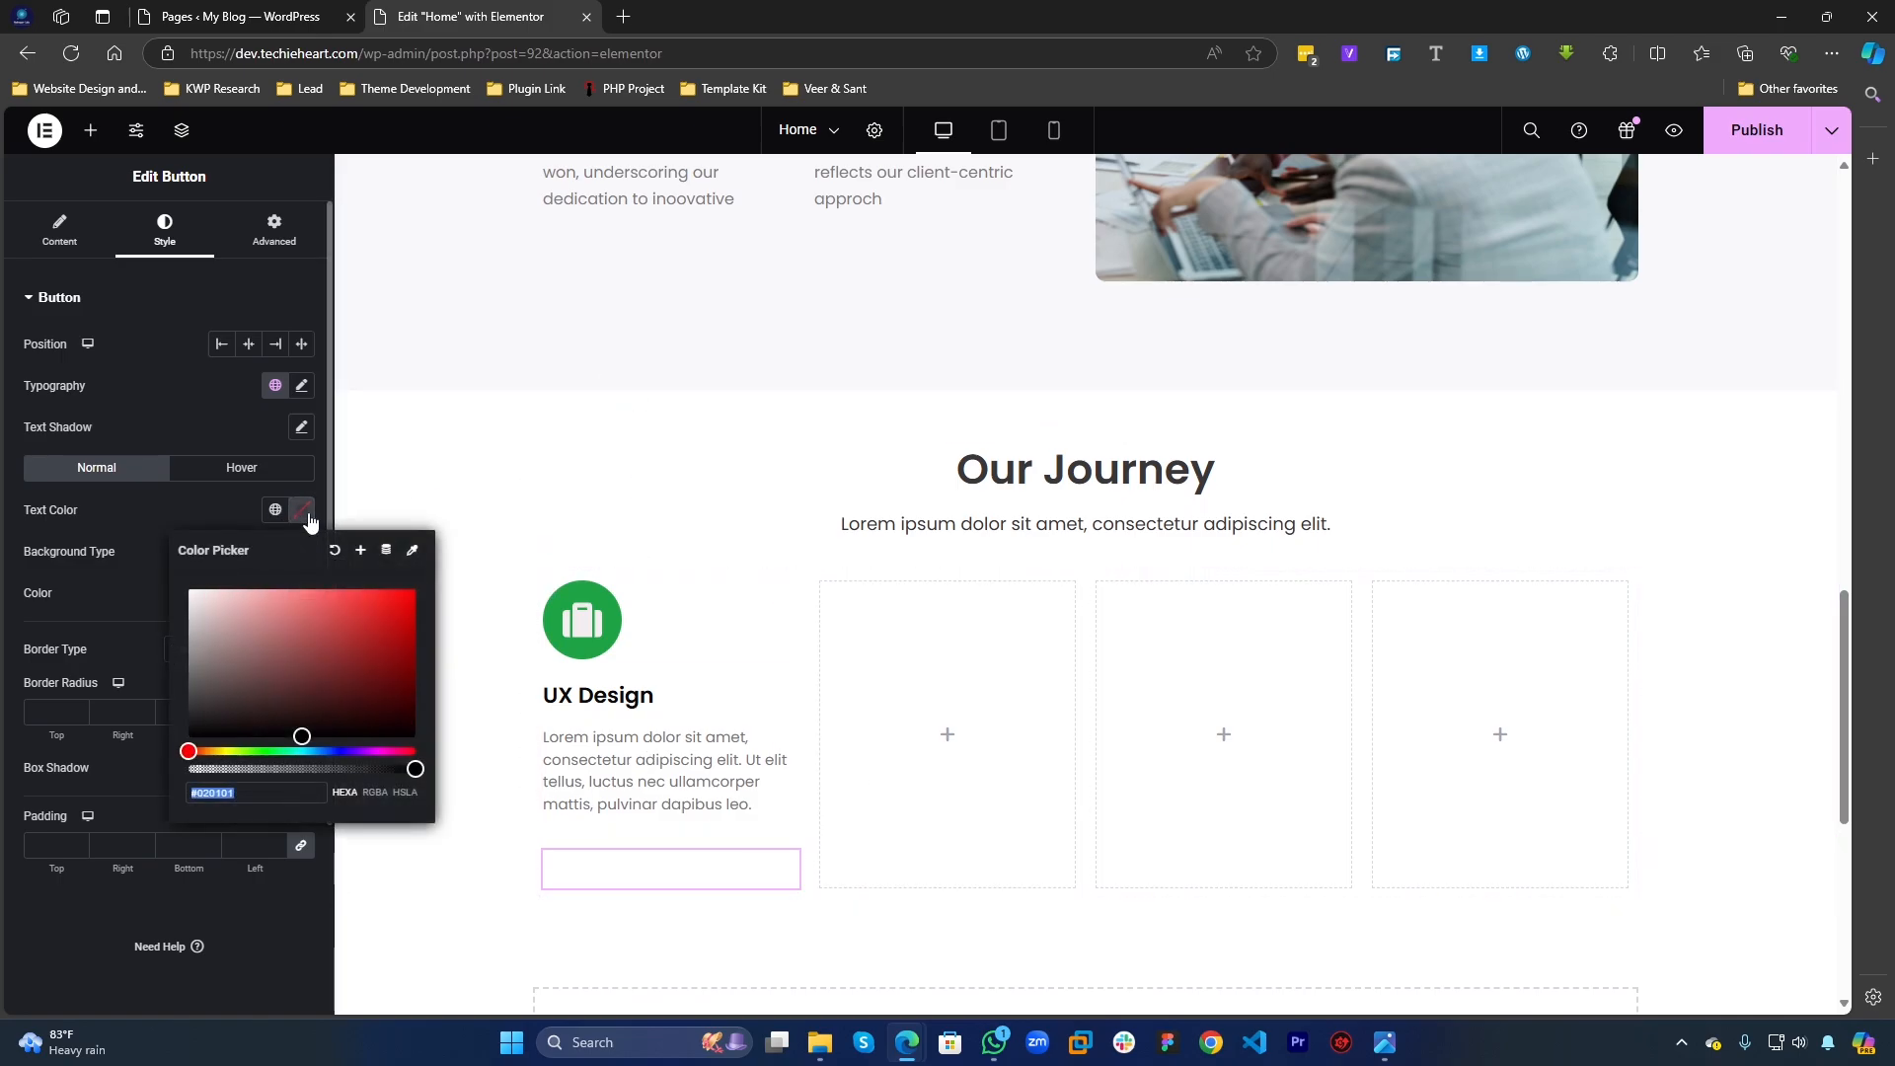
left_click(252, 737)
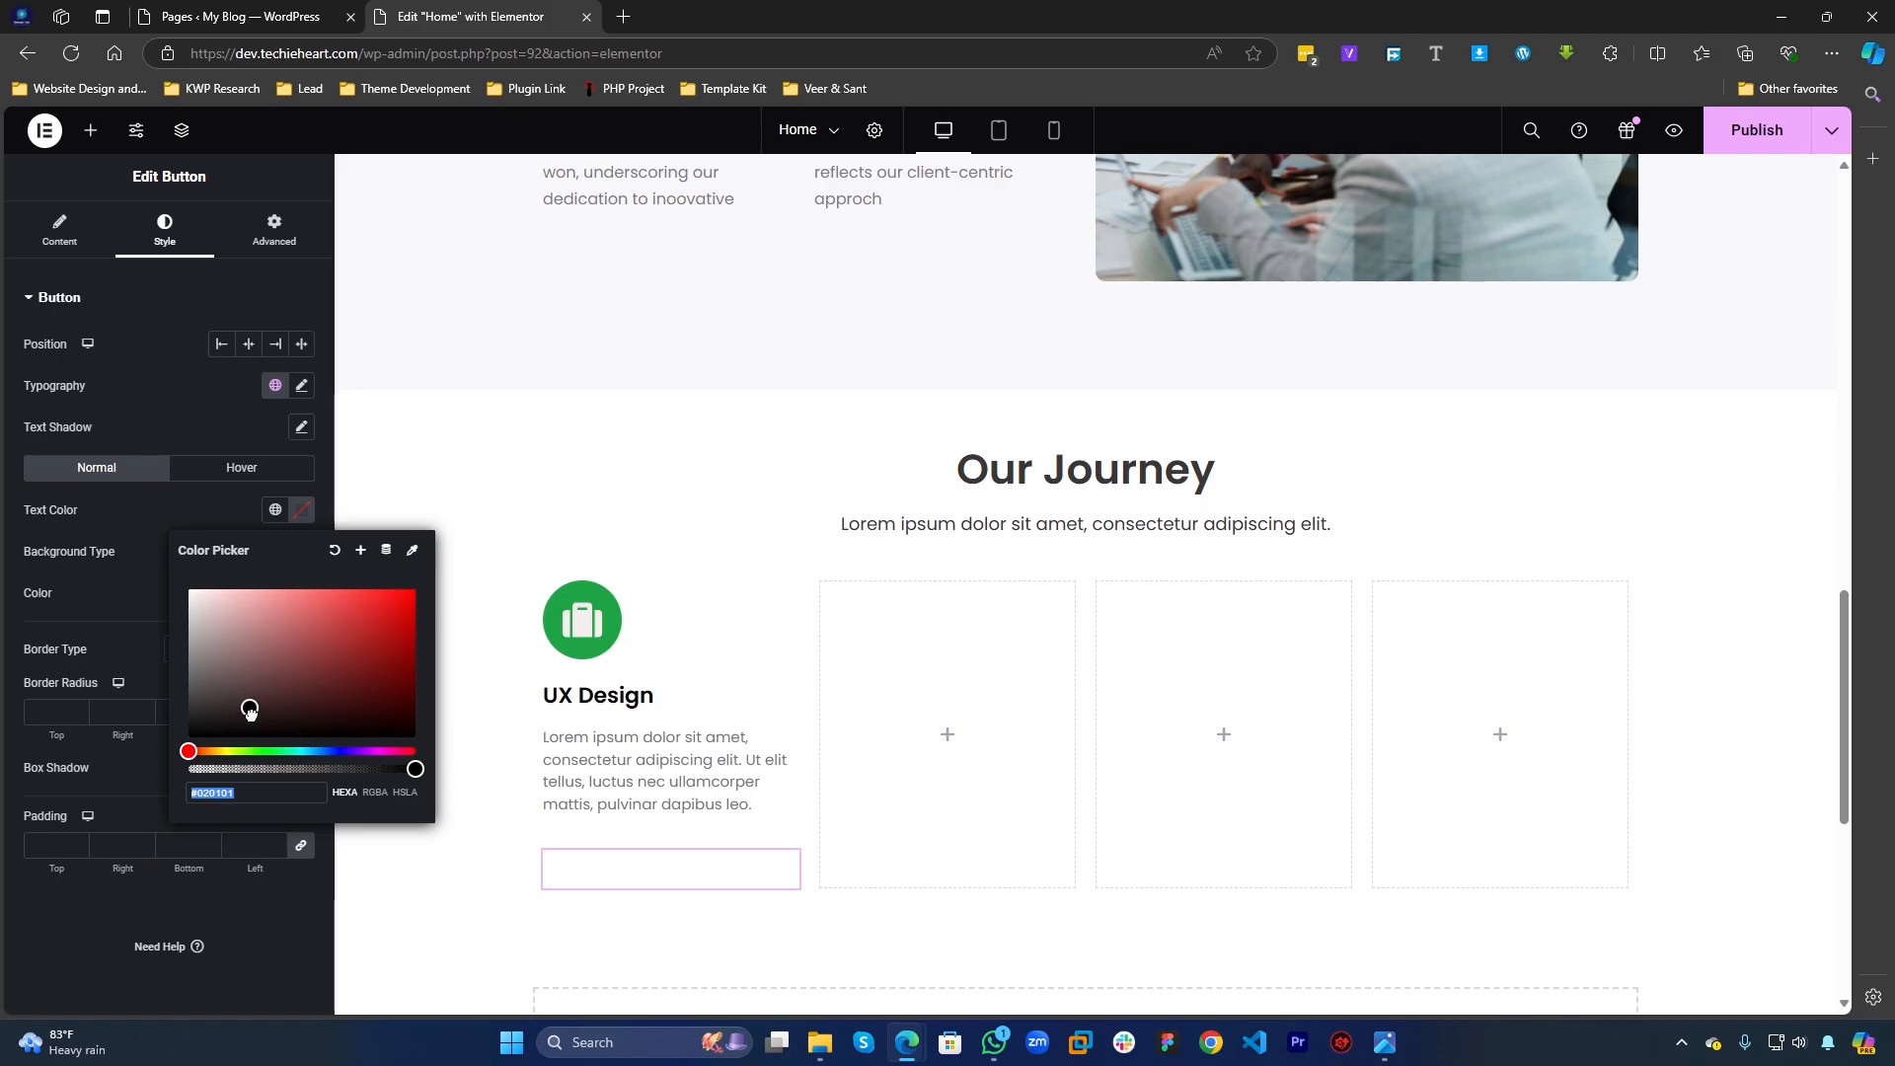
left_click(111, 557)
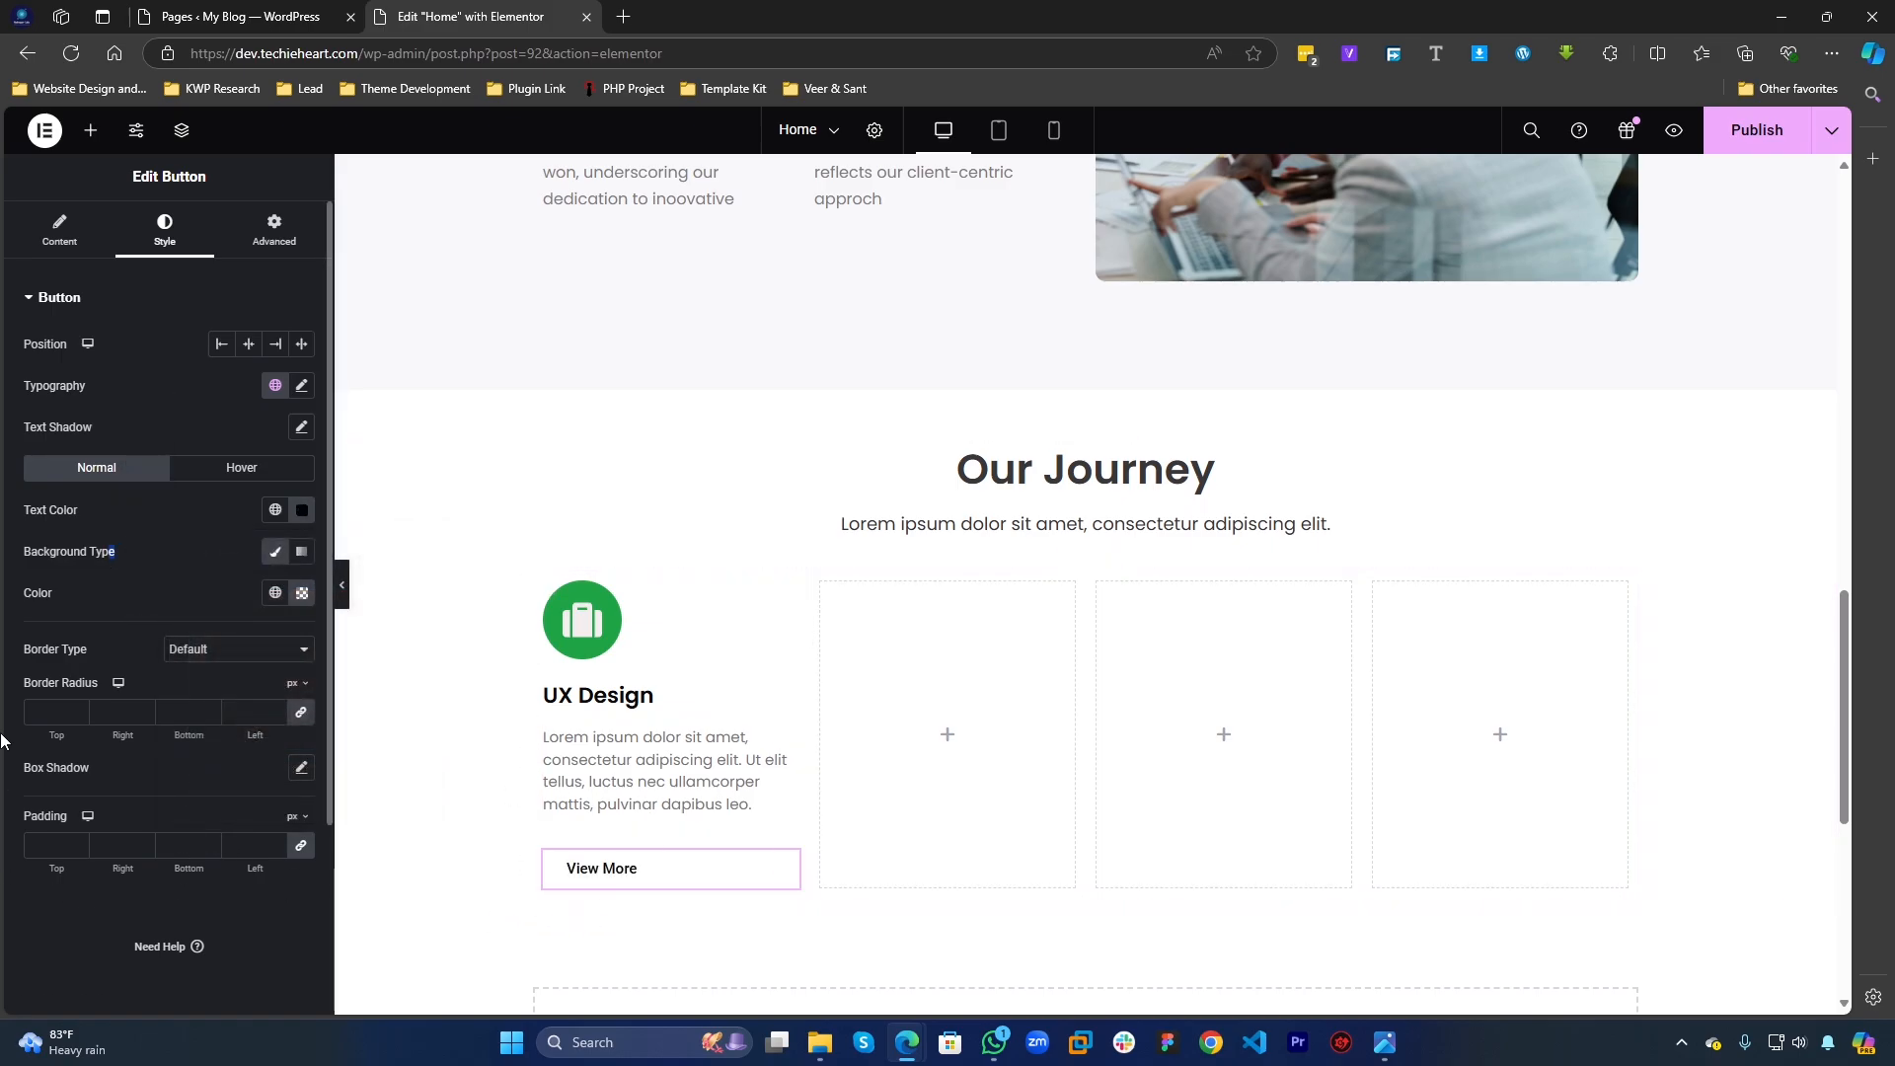
Step: Give the View More button a solid border with 1 px width and a 50 px radius on all sides
left_click(220, 650)
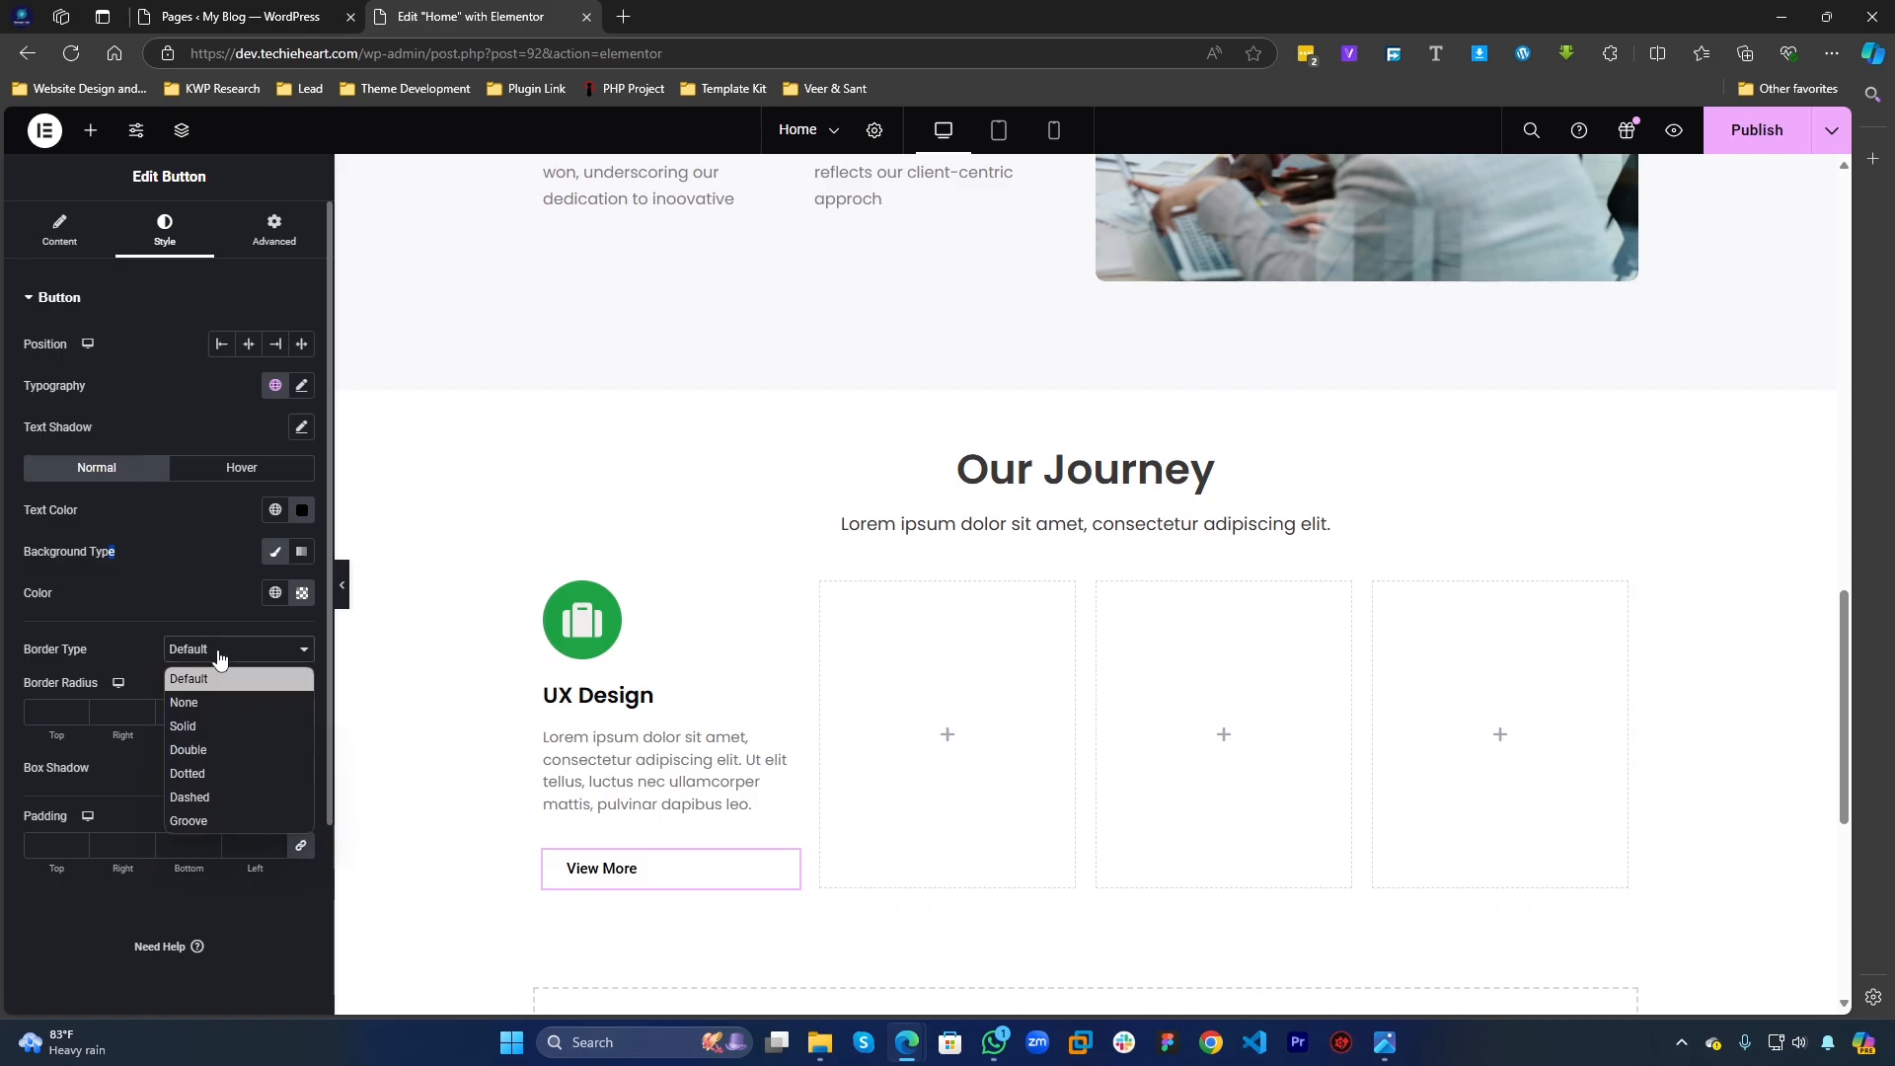
left_click(199, 729)
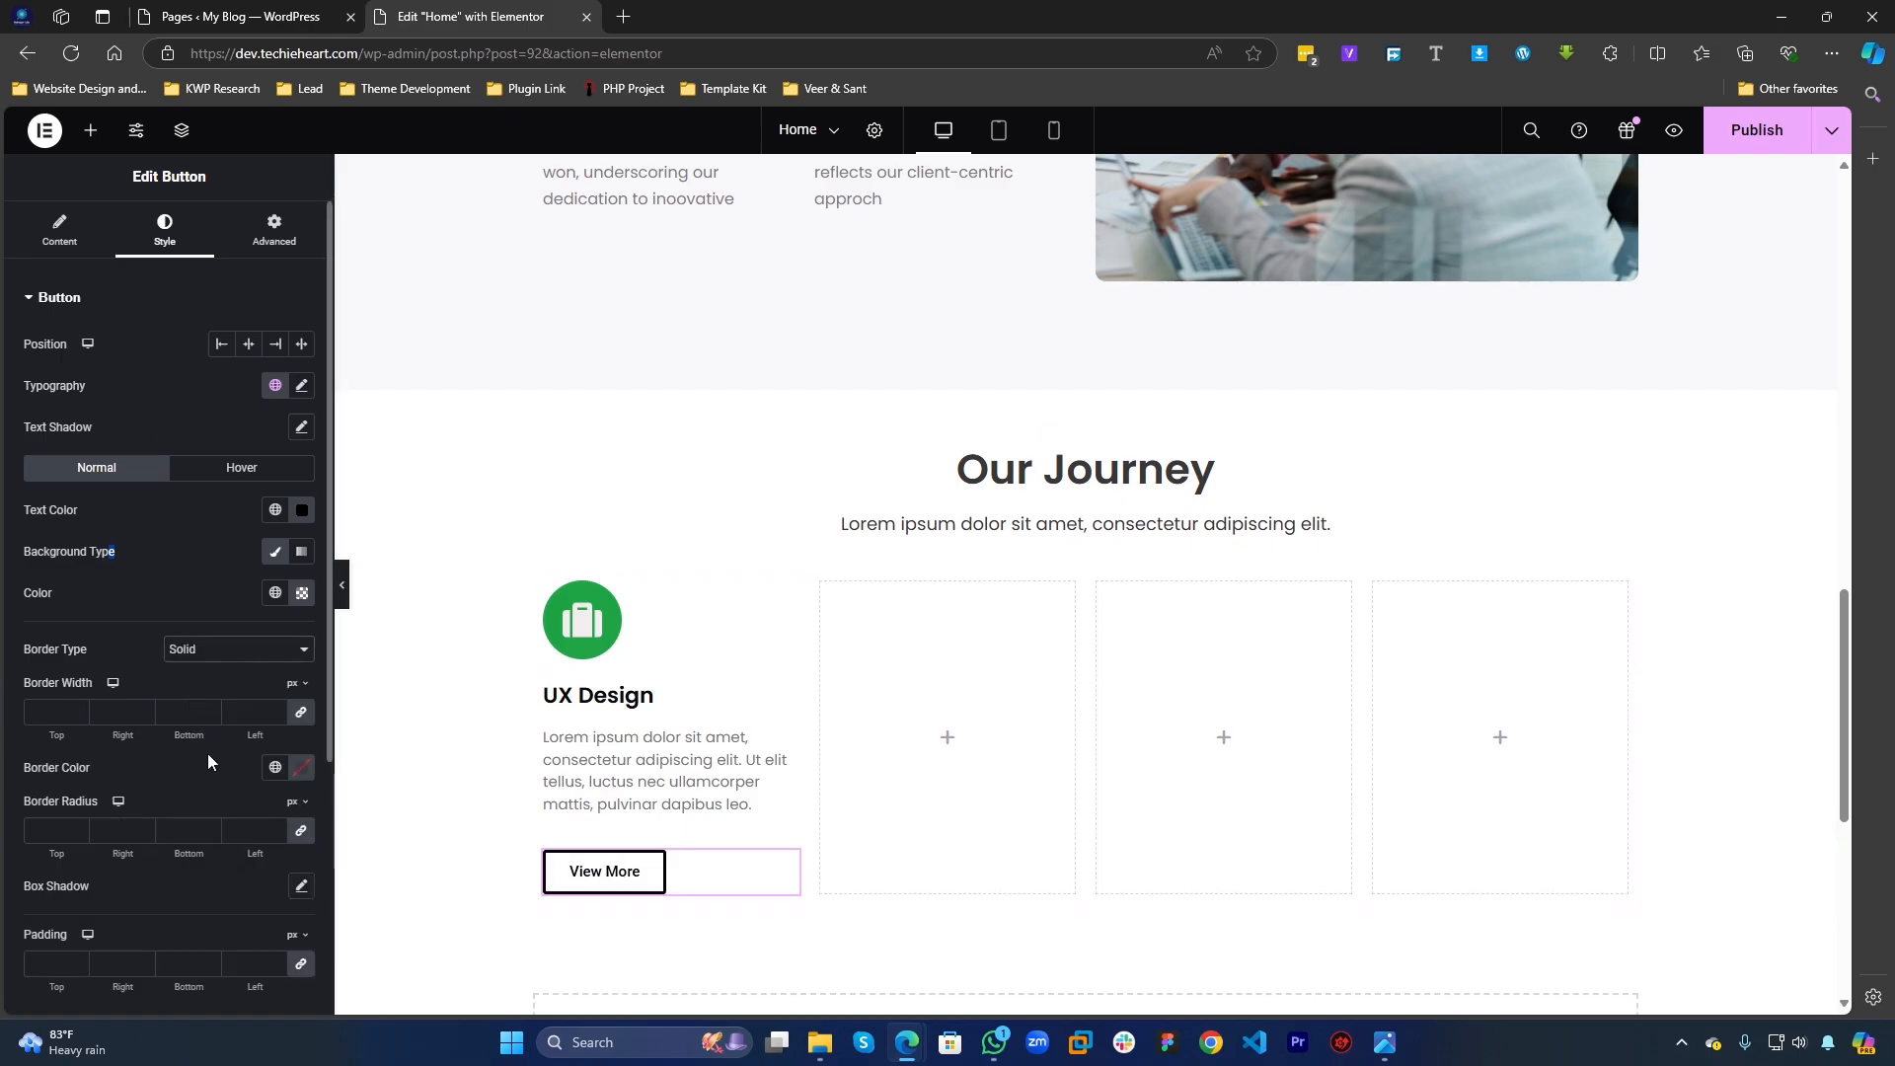
left_click(53, 713)
type("1")
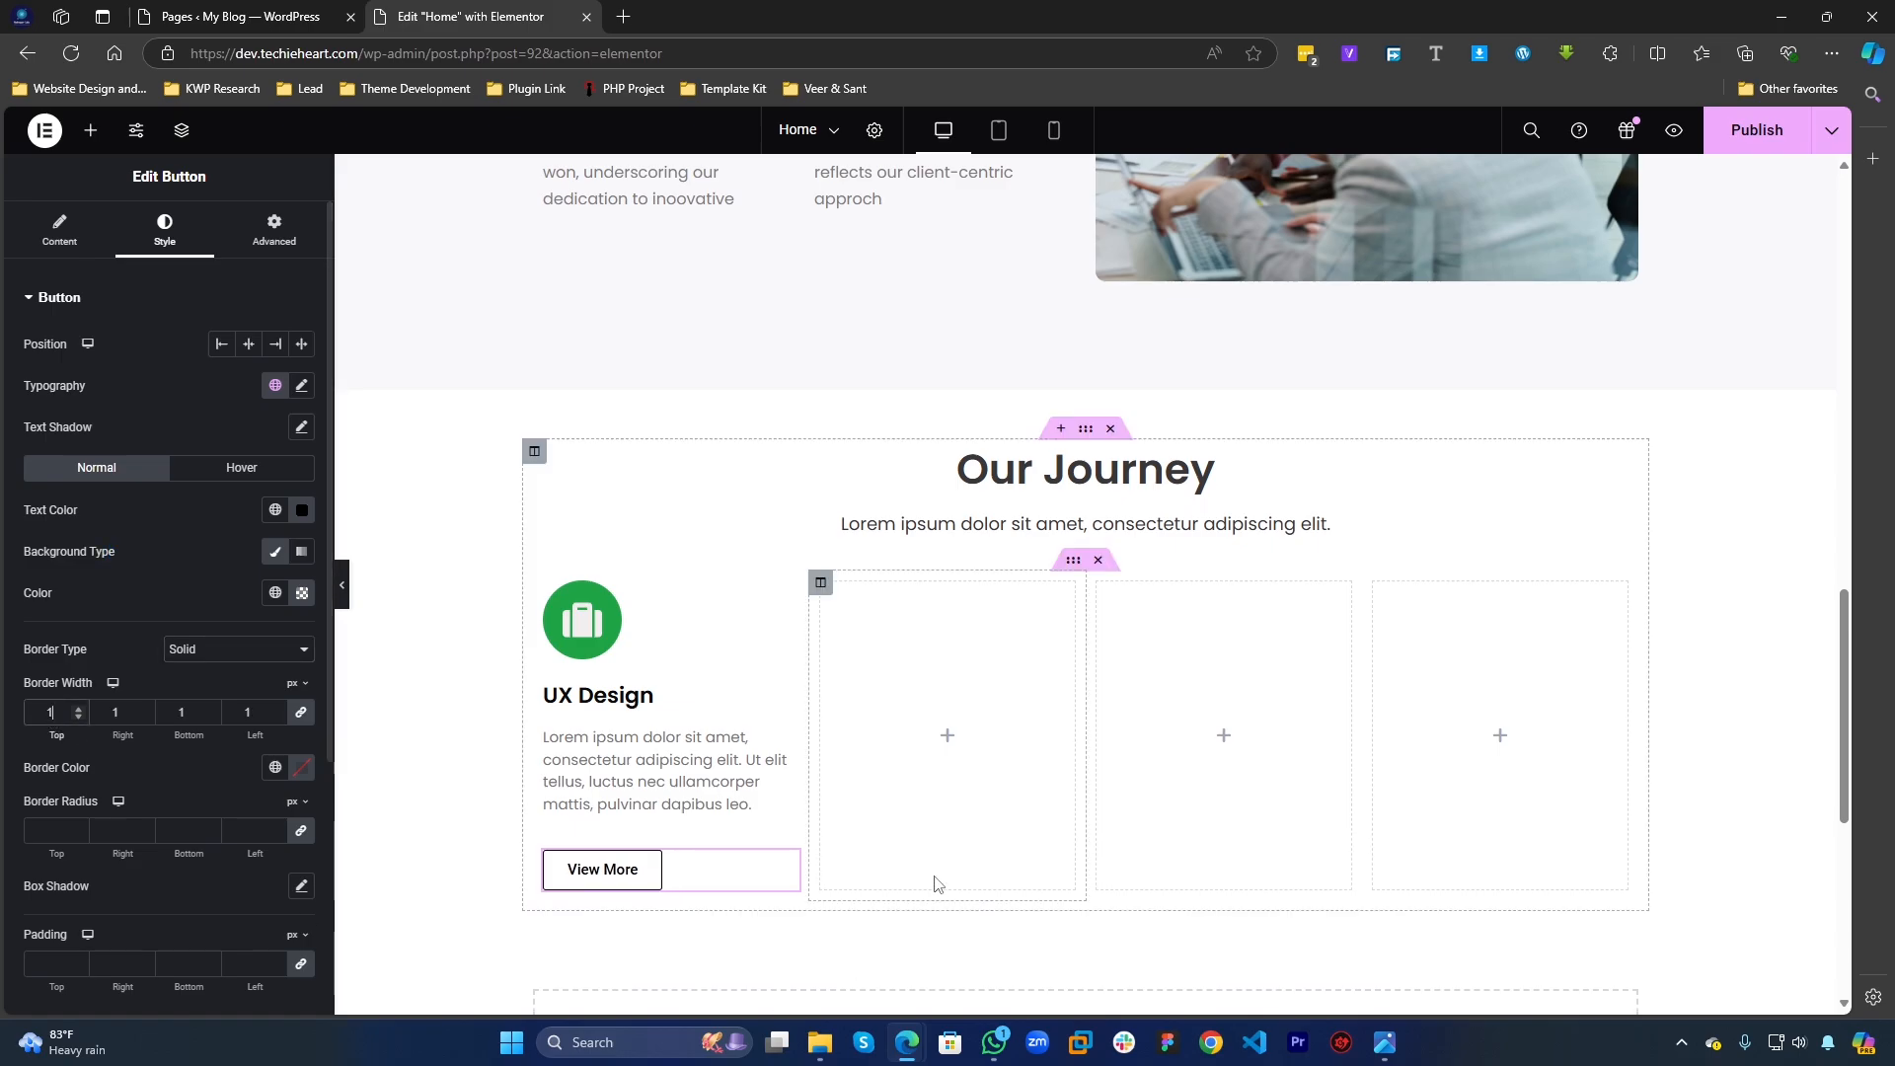
left_click(56, 835)
type("50")
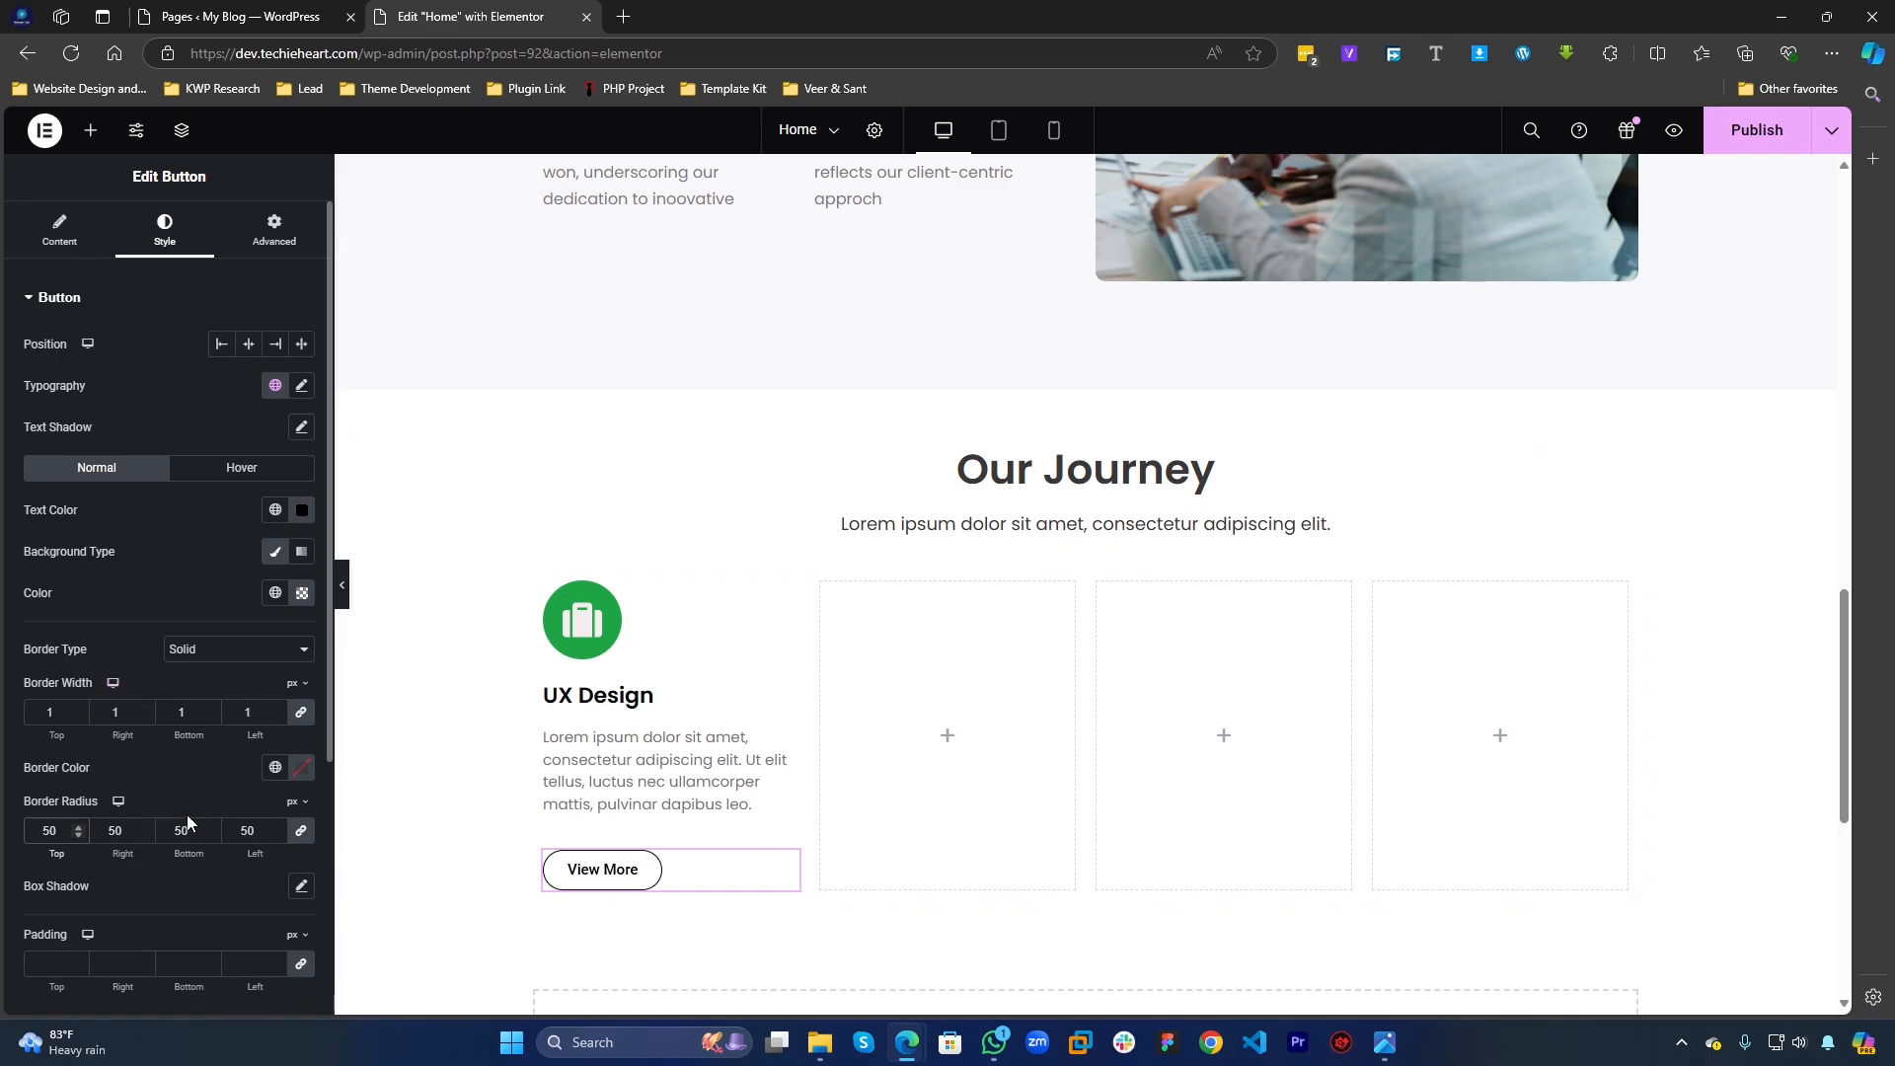
Step: Try a medium gray border color on the View More button
left_click(301, 767)
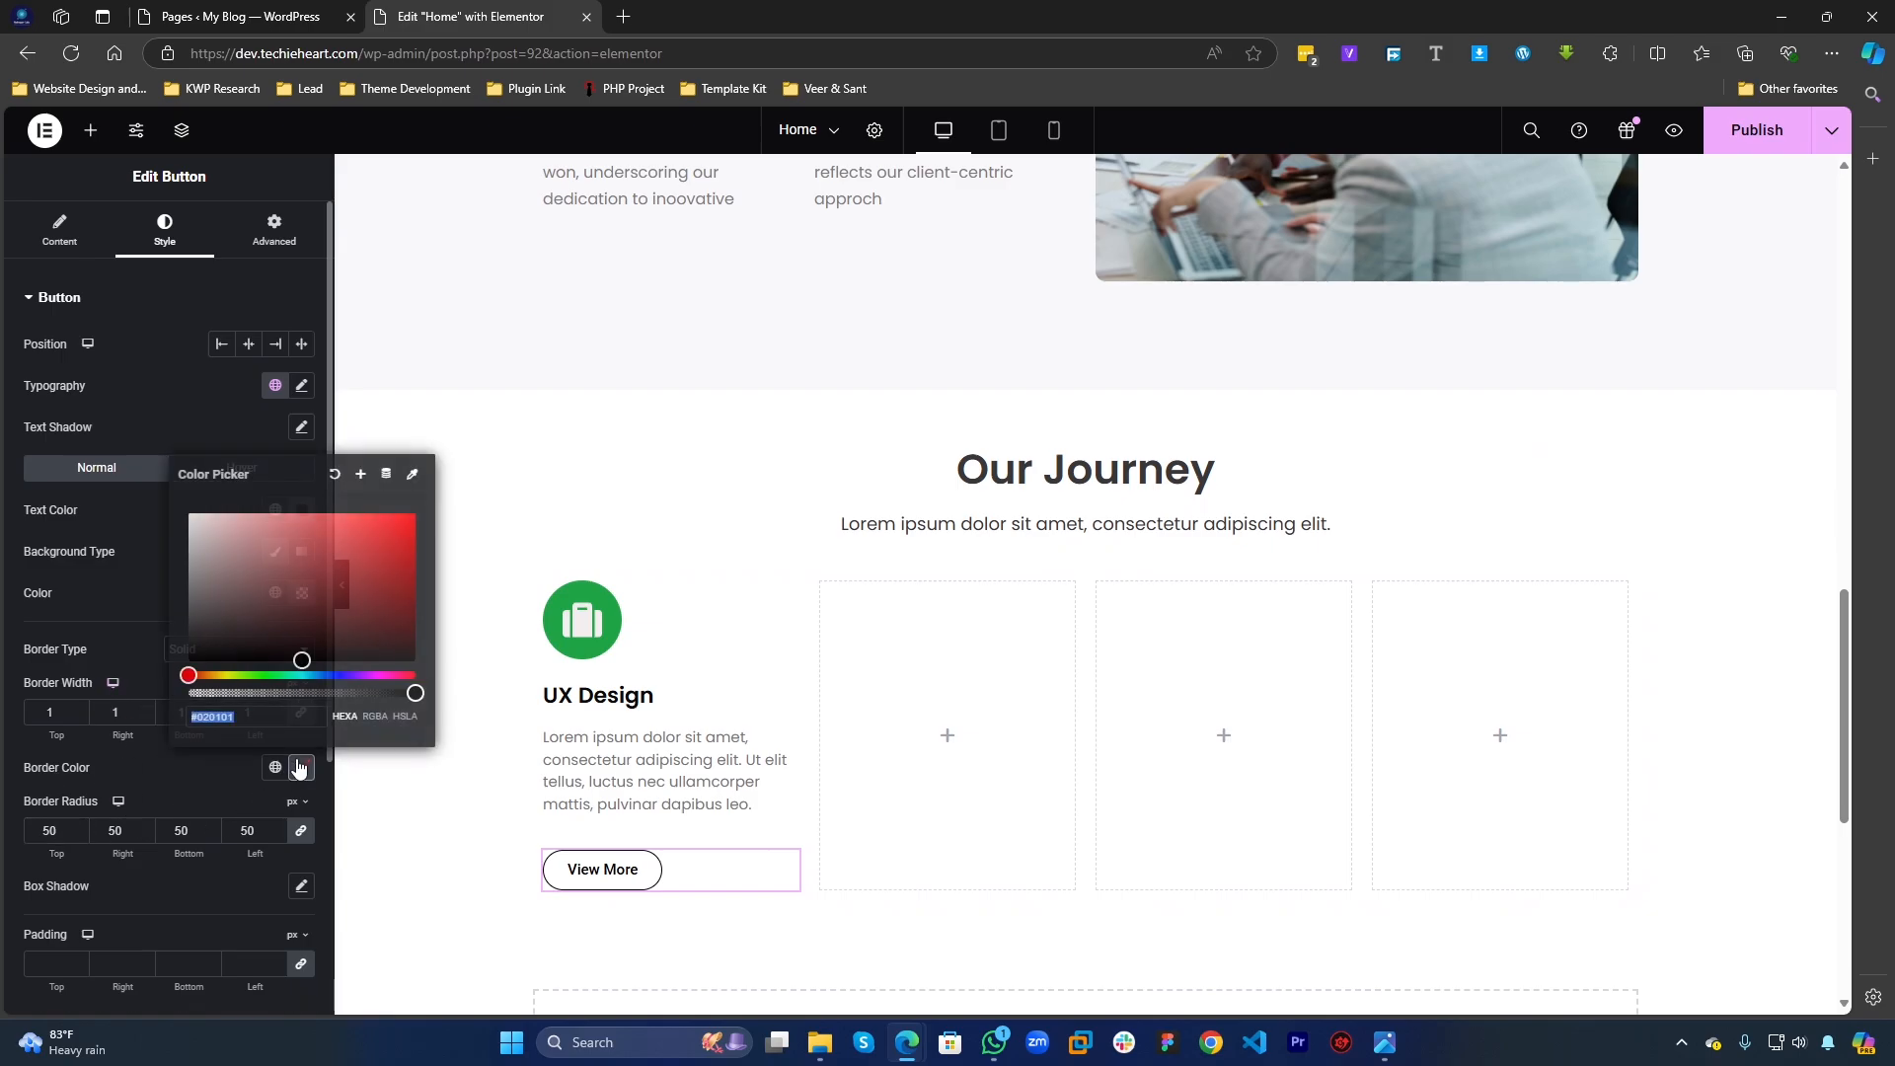
left_click_drag(186, 625, 126, 602)
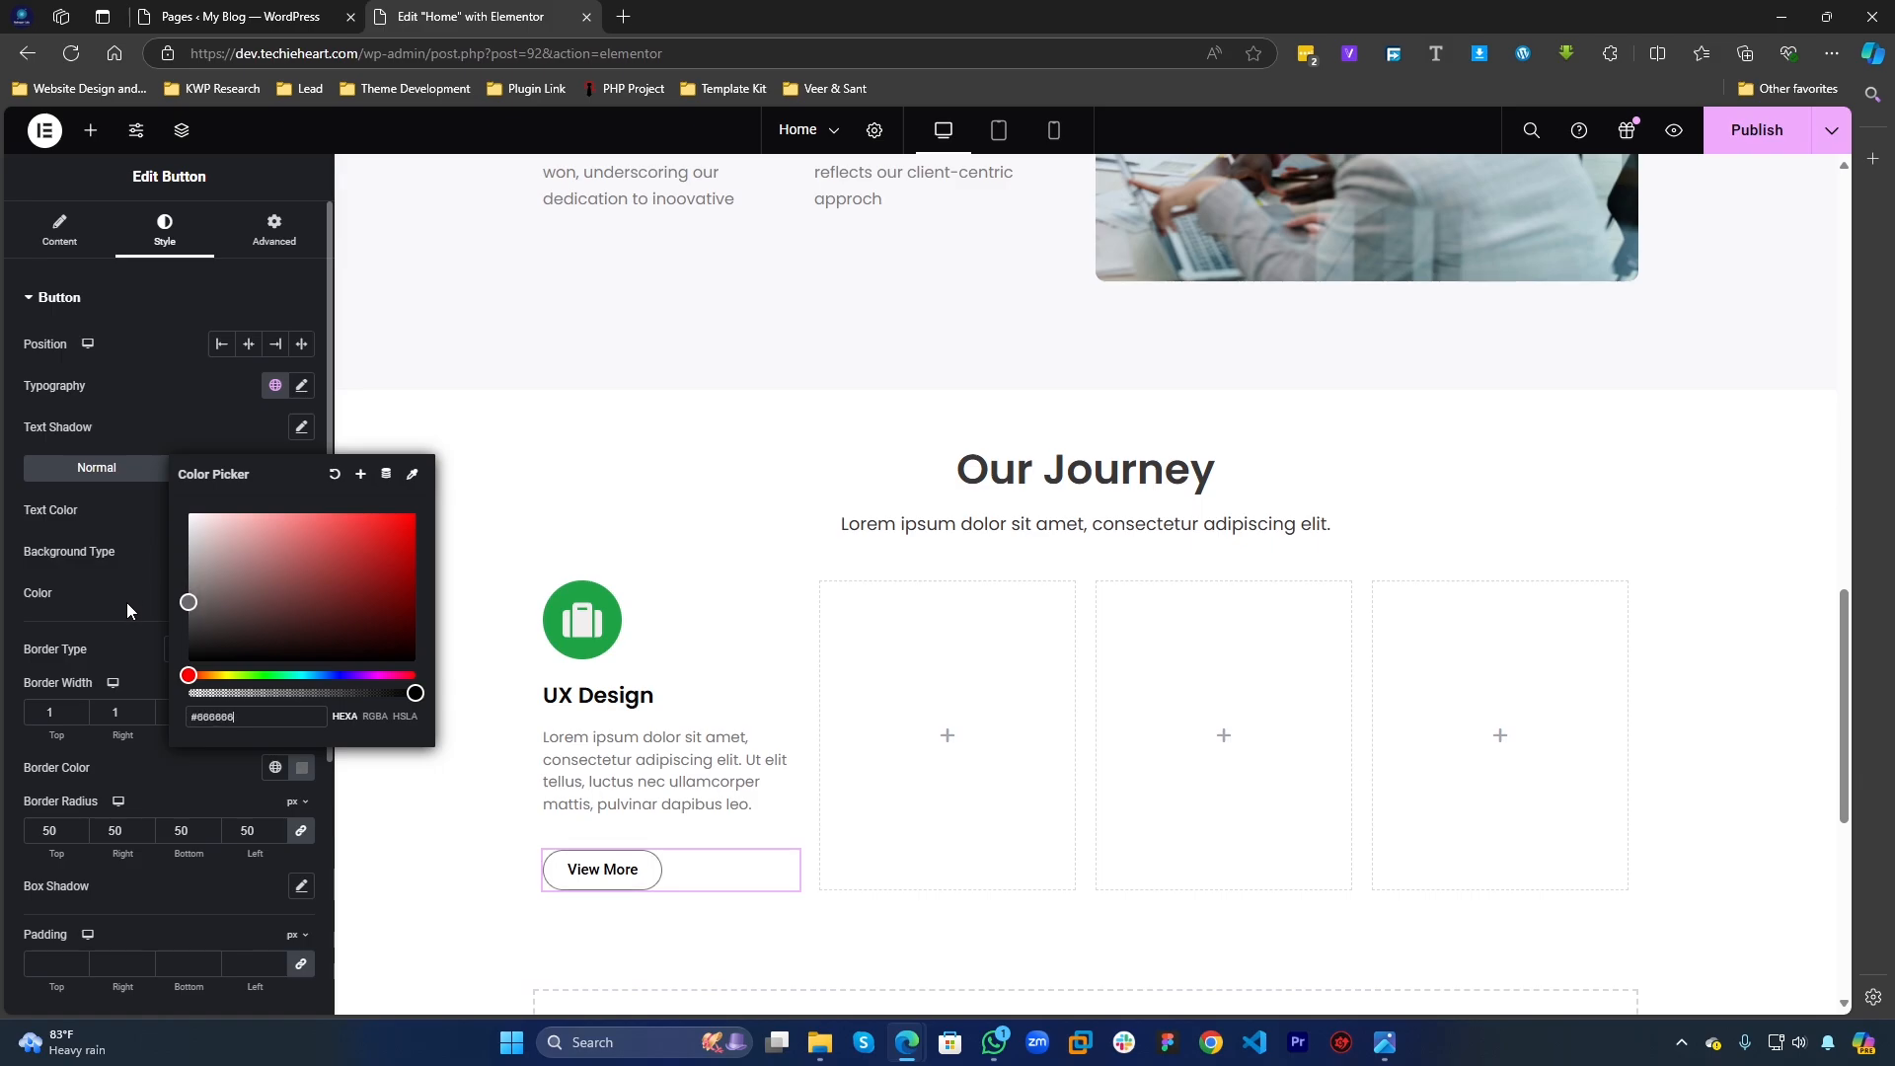
left_click(168, 774)
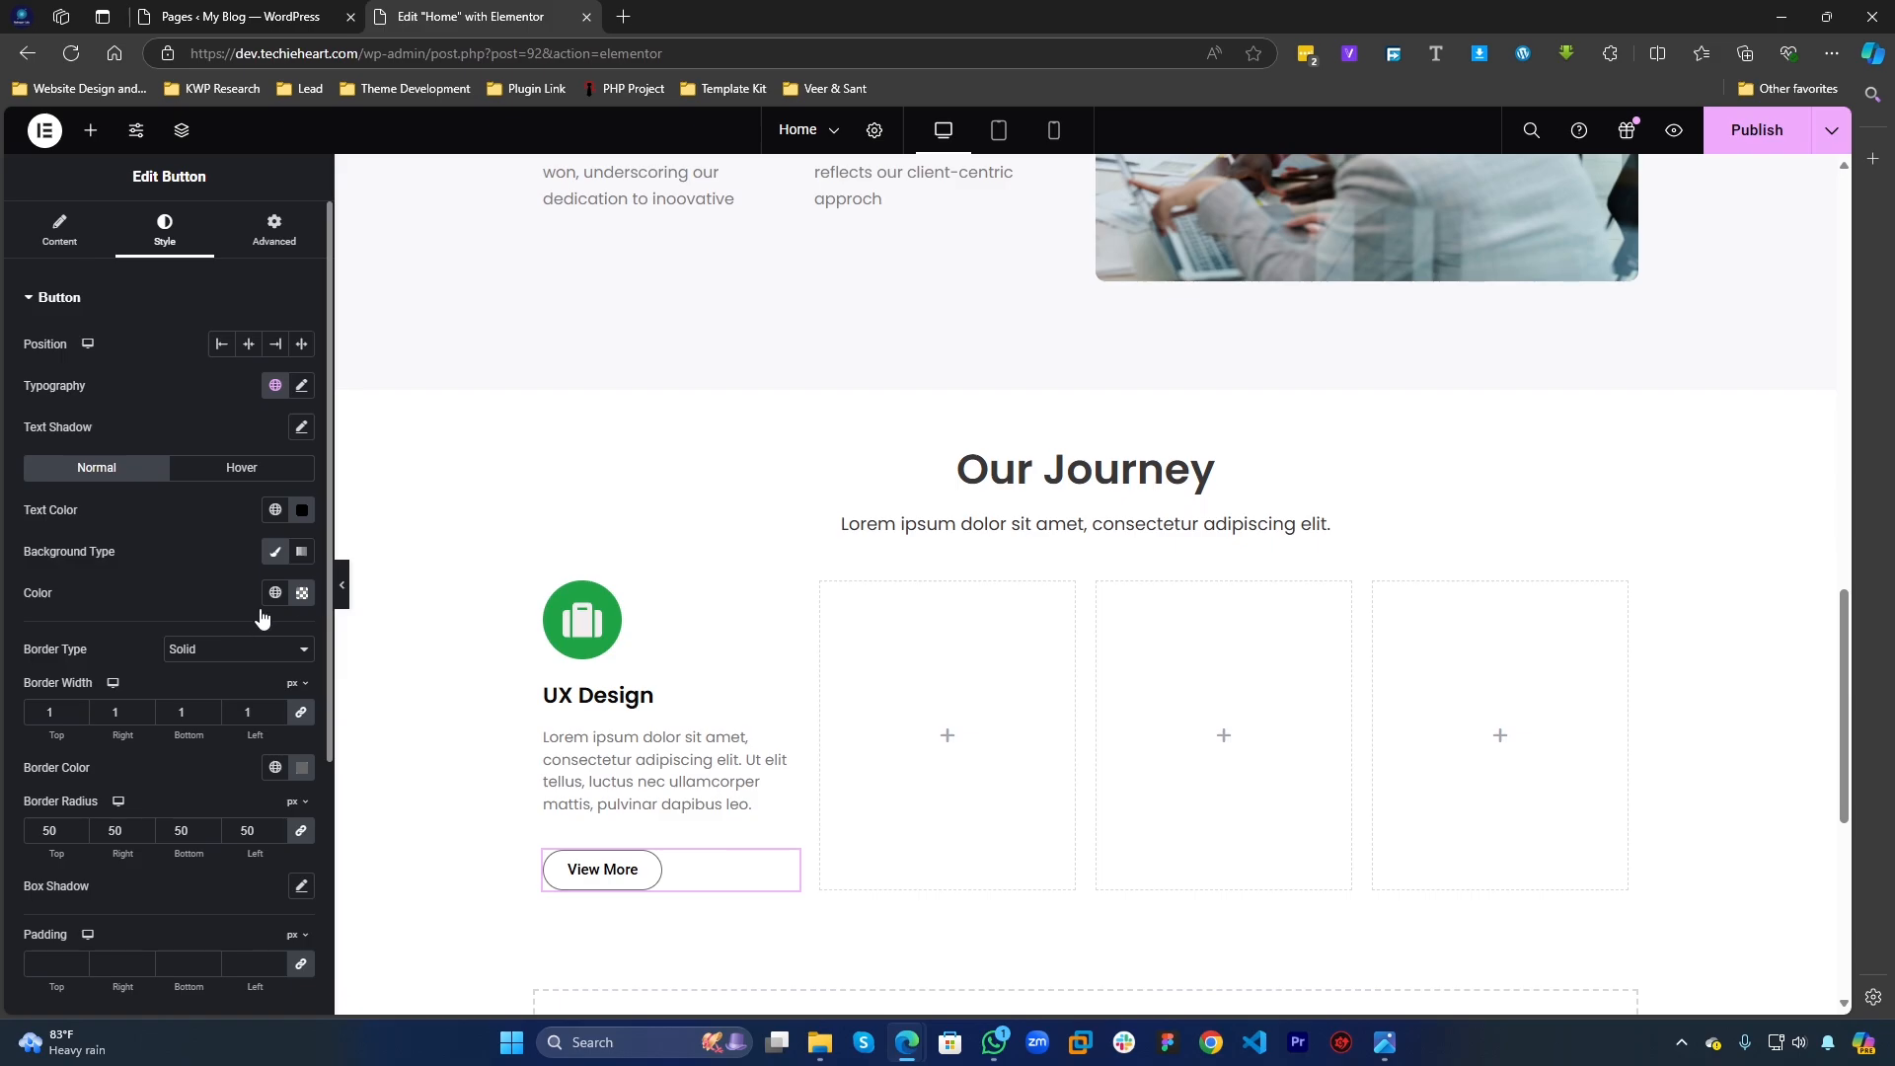
Step: Set the View More button's border color to black #000000
left_click(301, 768)
left_click_drag(229, 627, 233, 660)
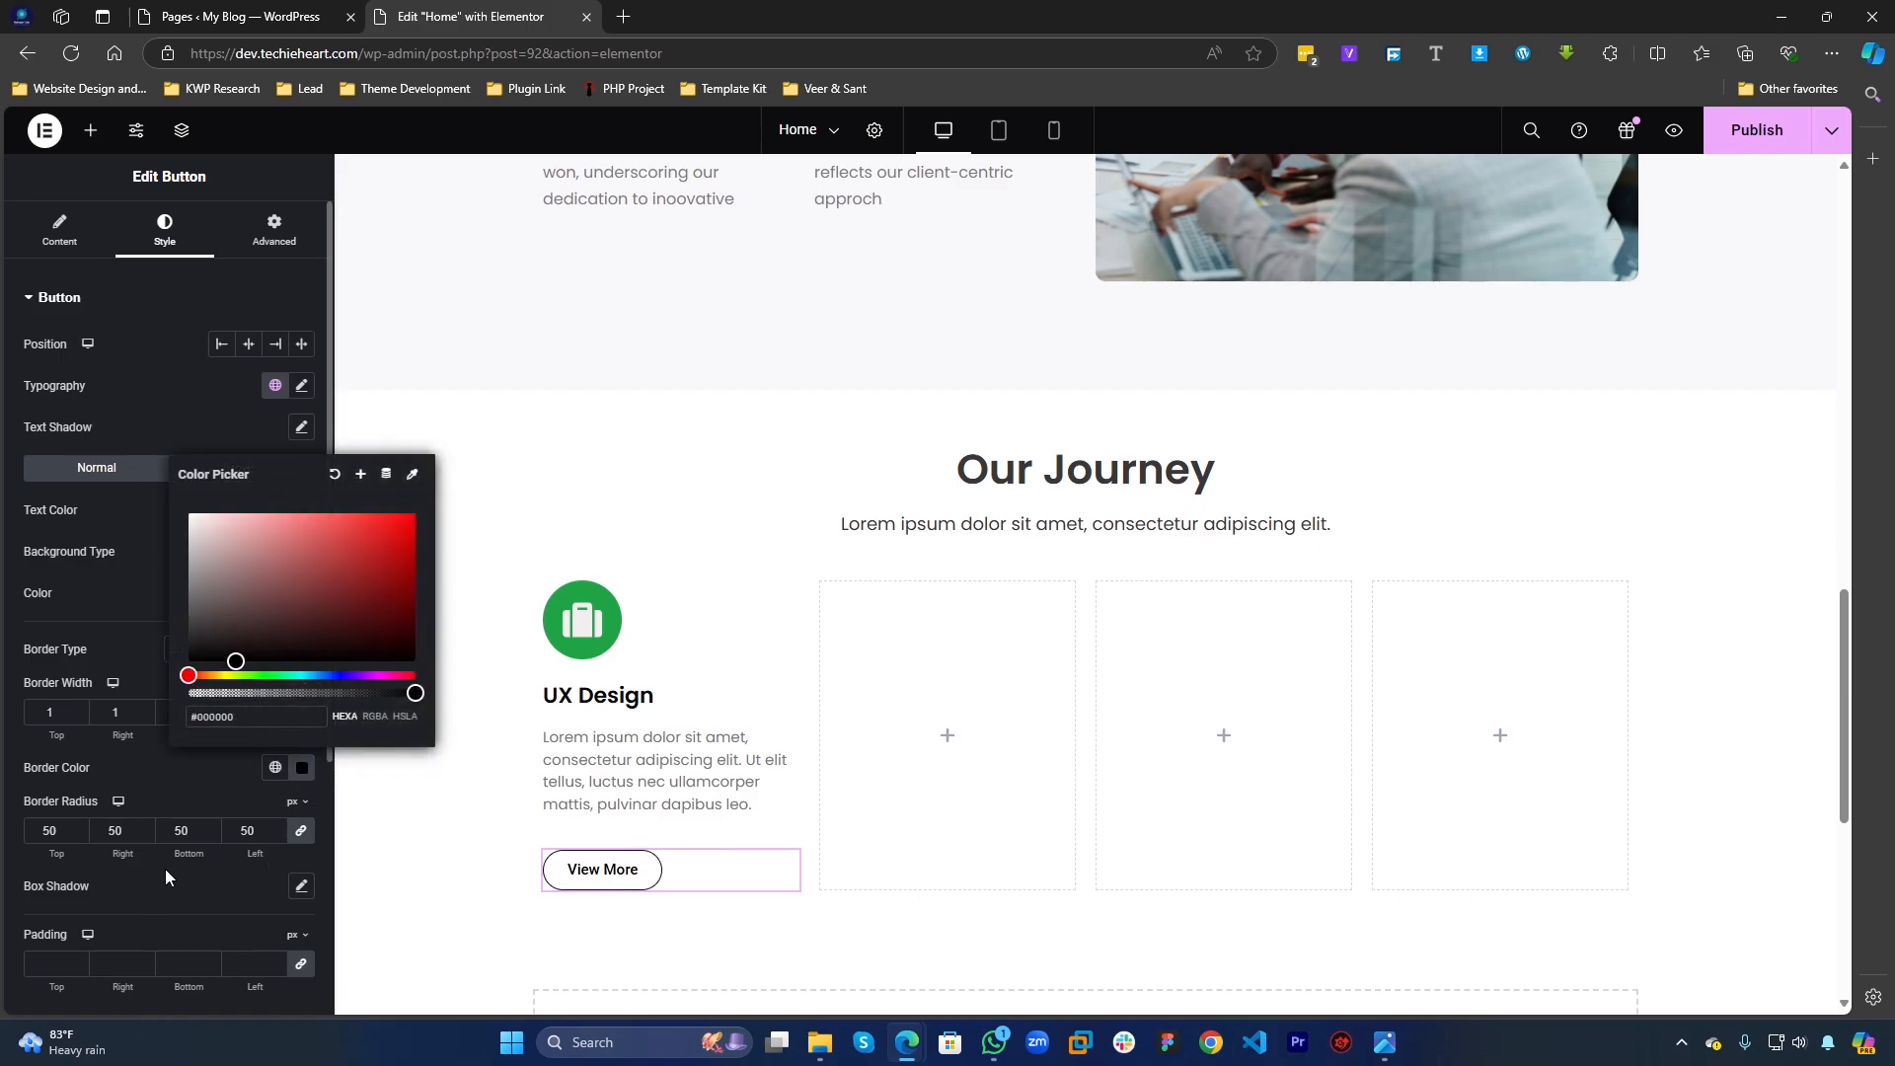
left_click(187, 774)
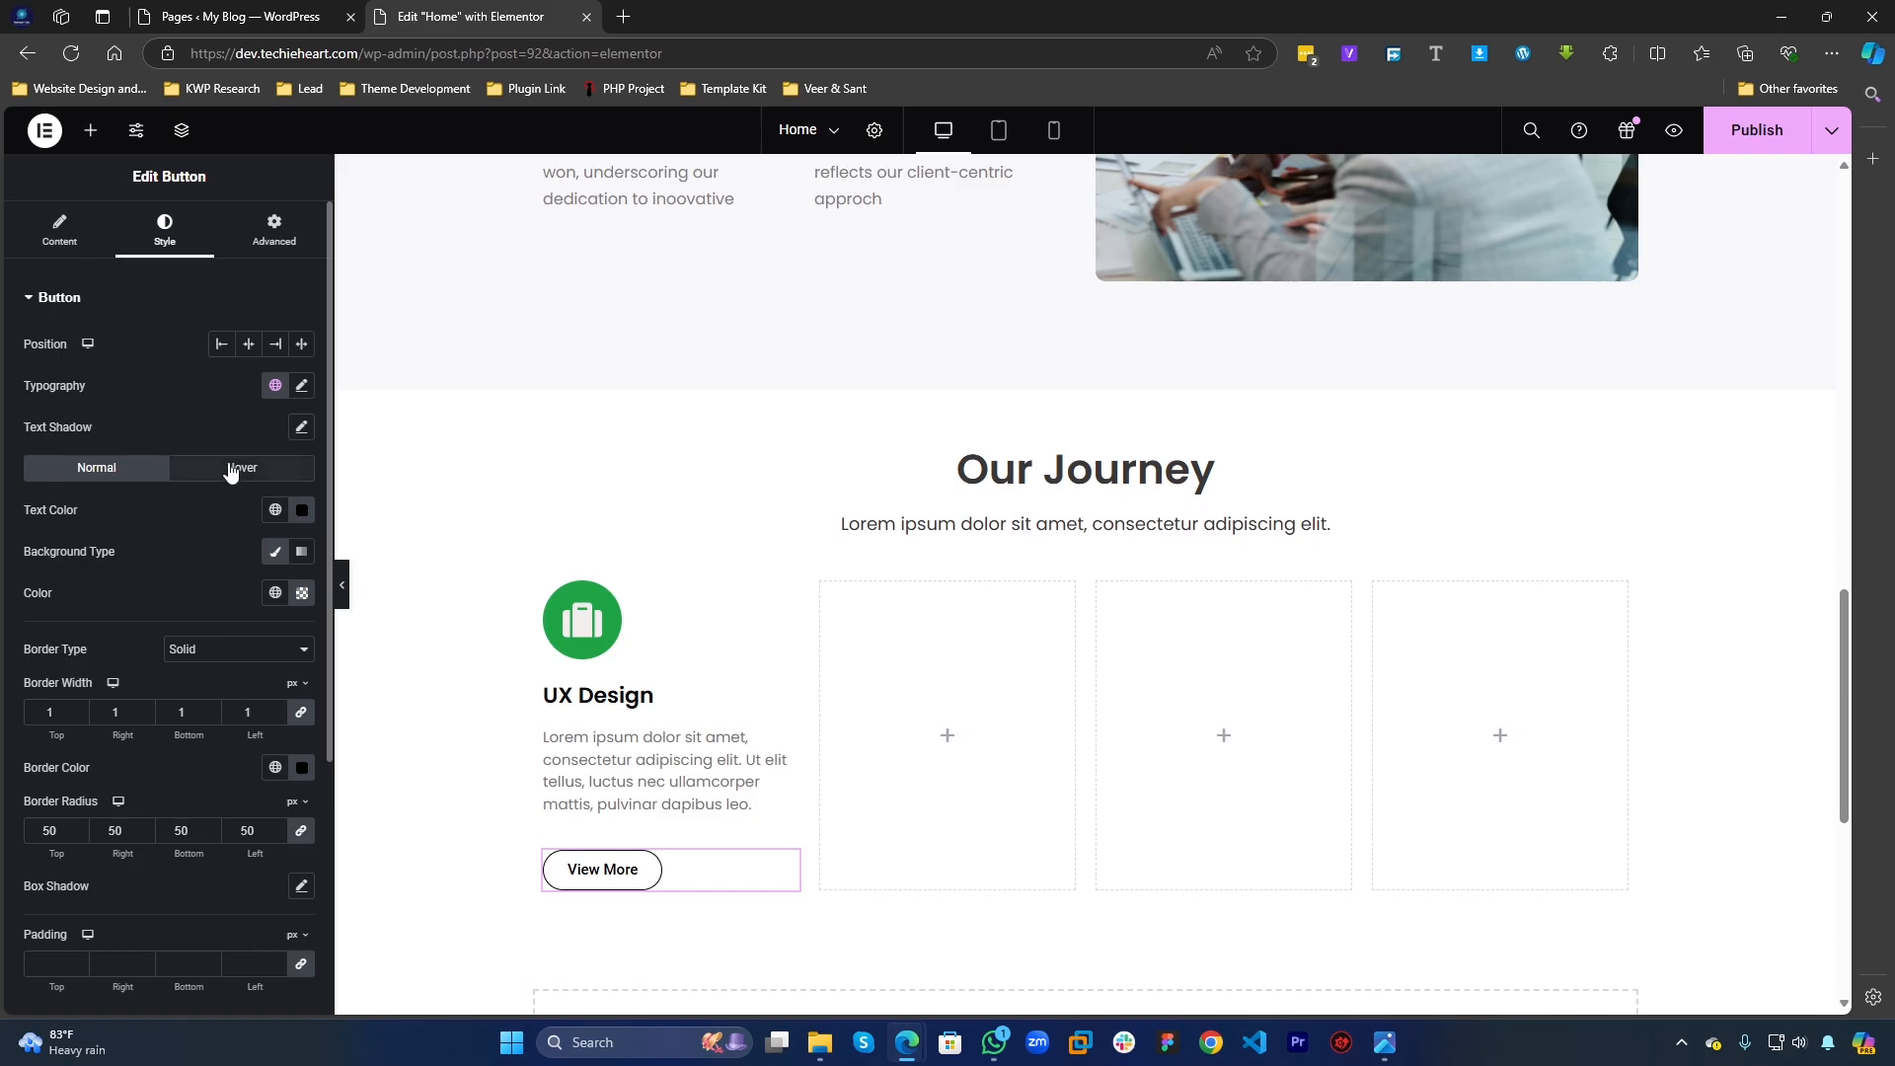
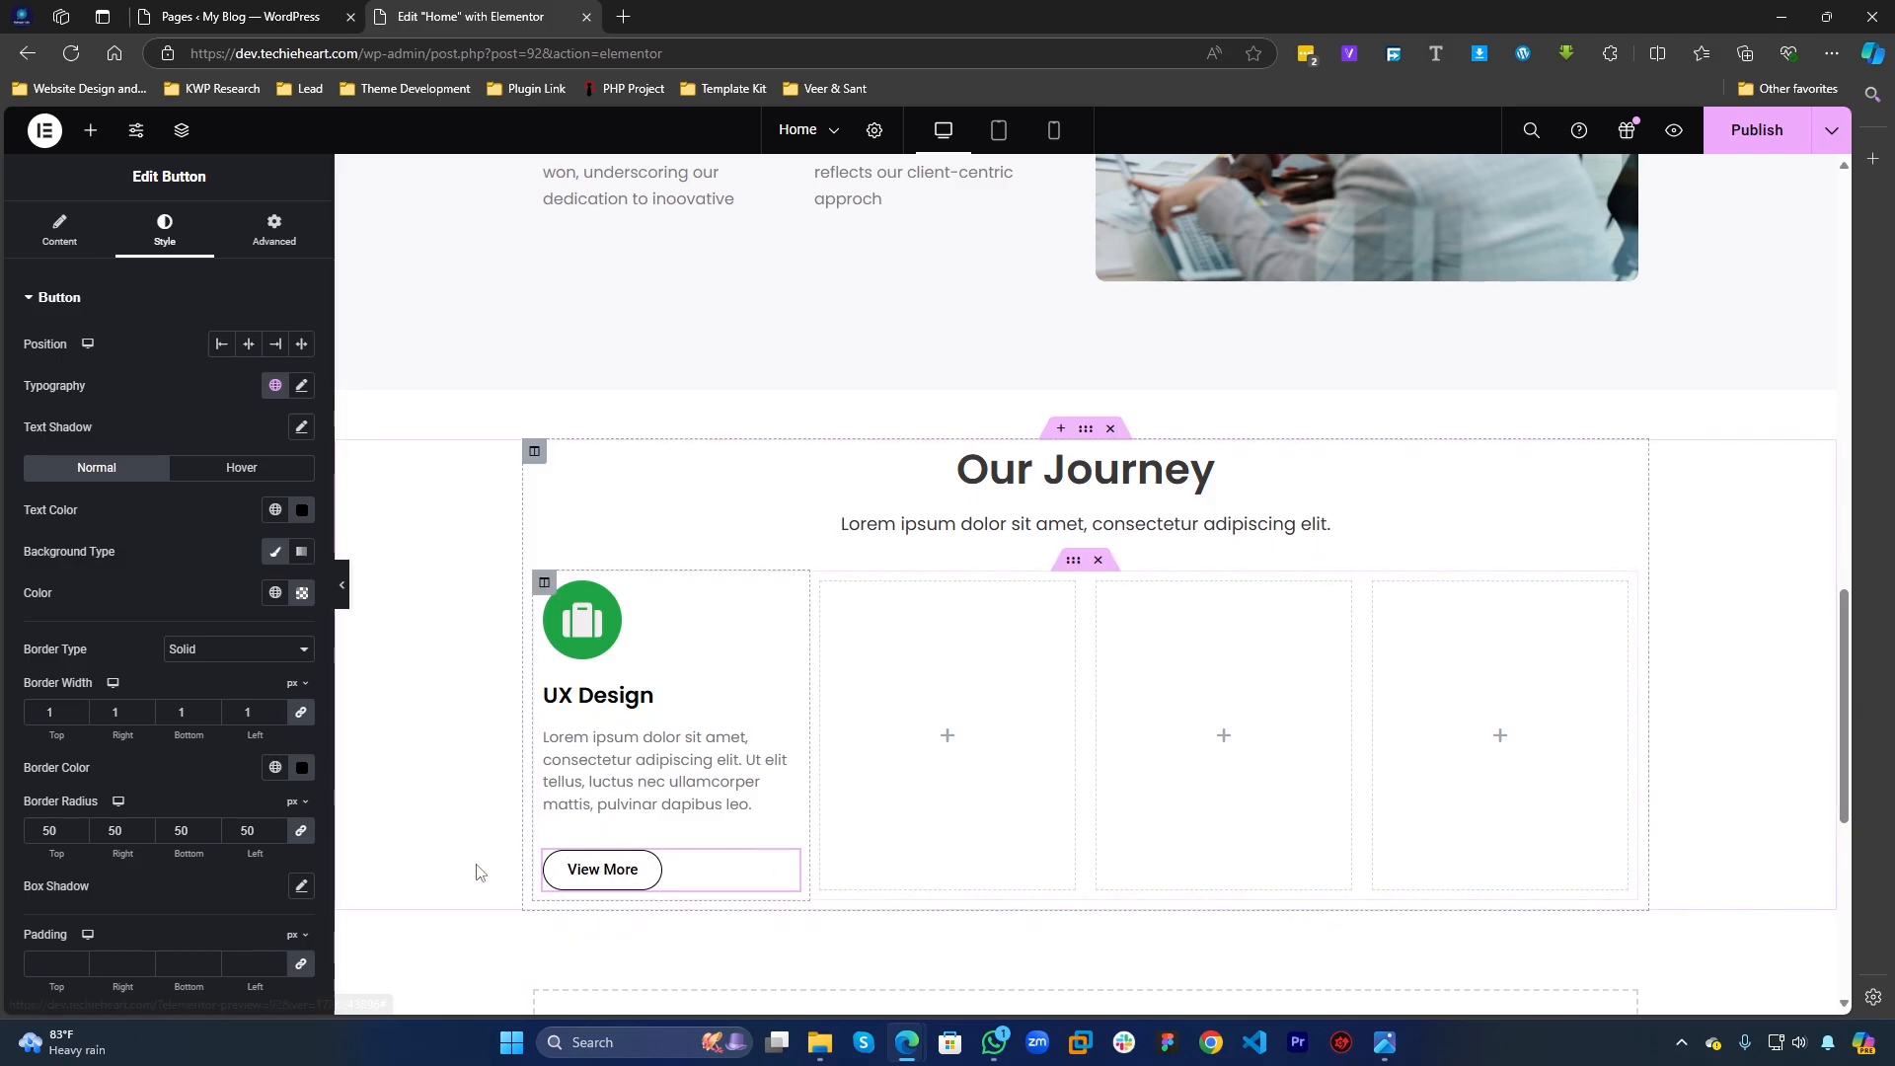
Step: Set the View More button's hover background color to black #000000
left_click(216, 470)
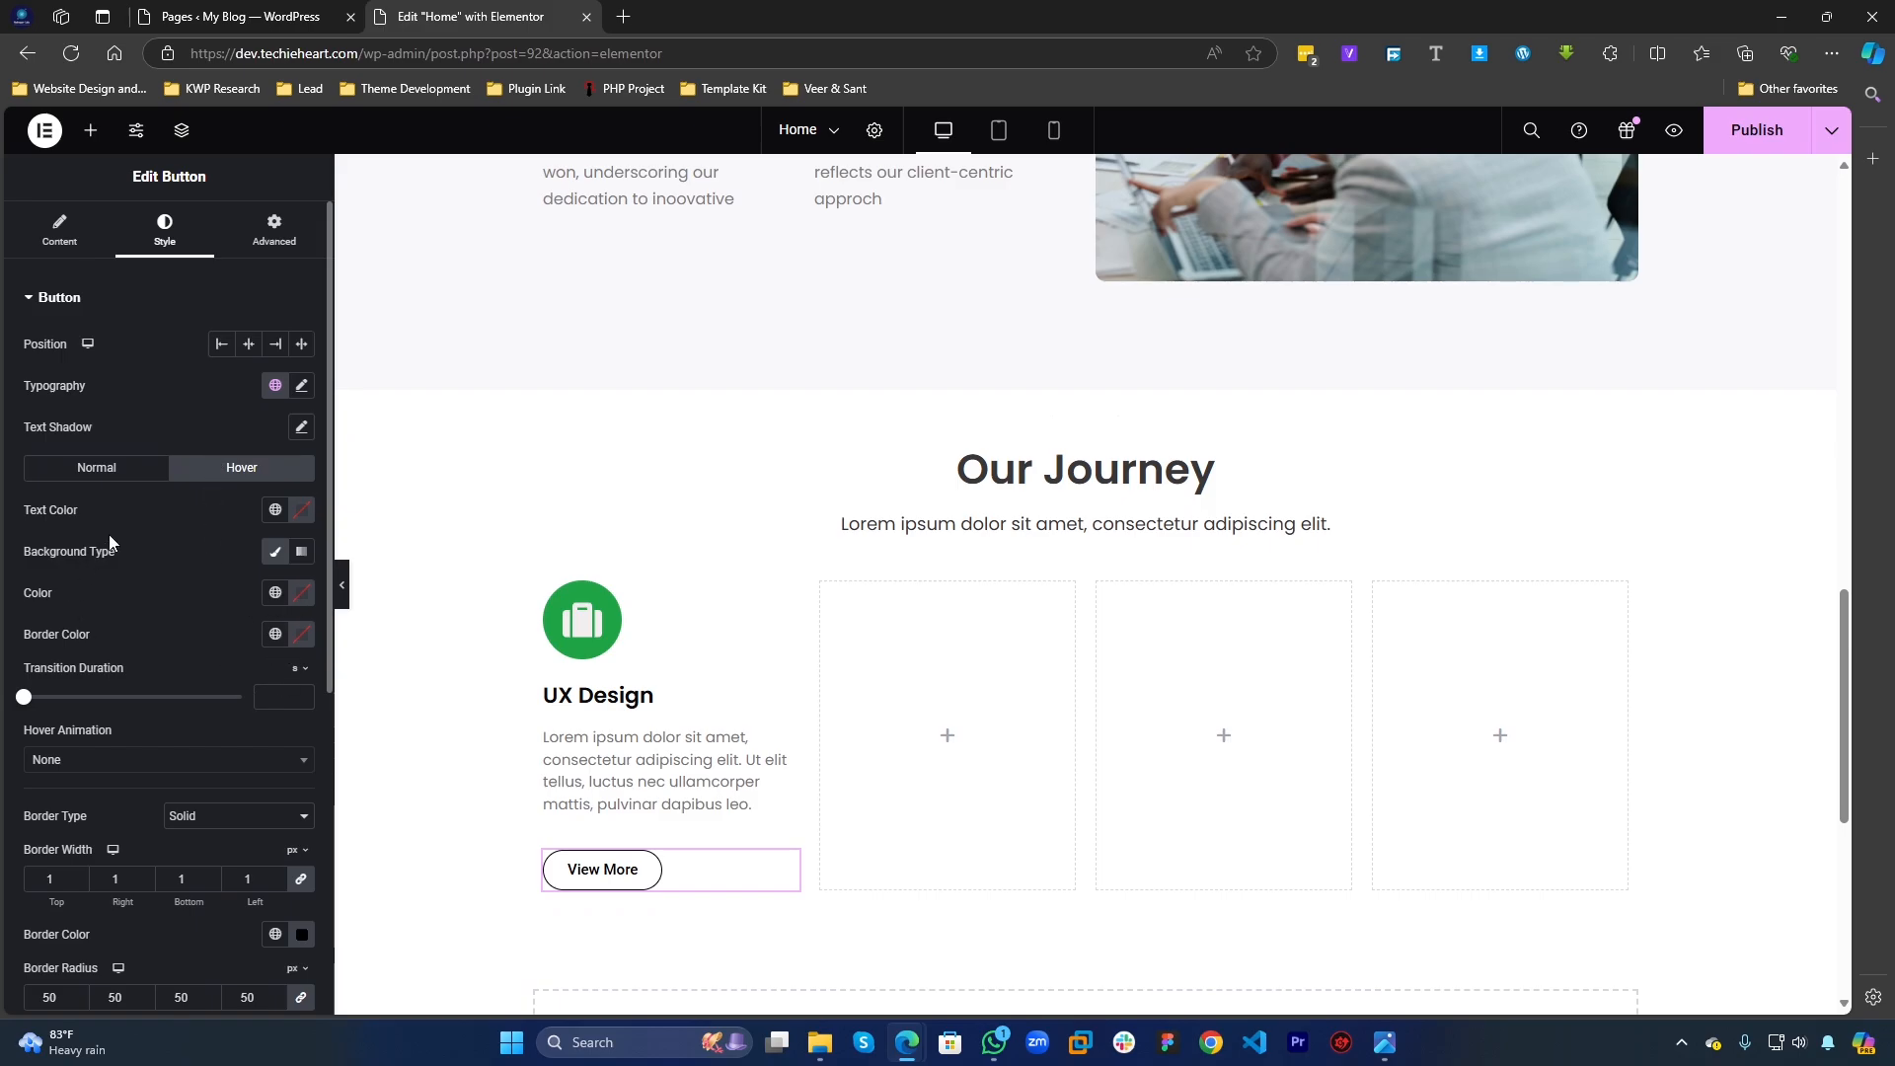
left_click(292, 602)
left_click(312, 880)
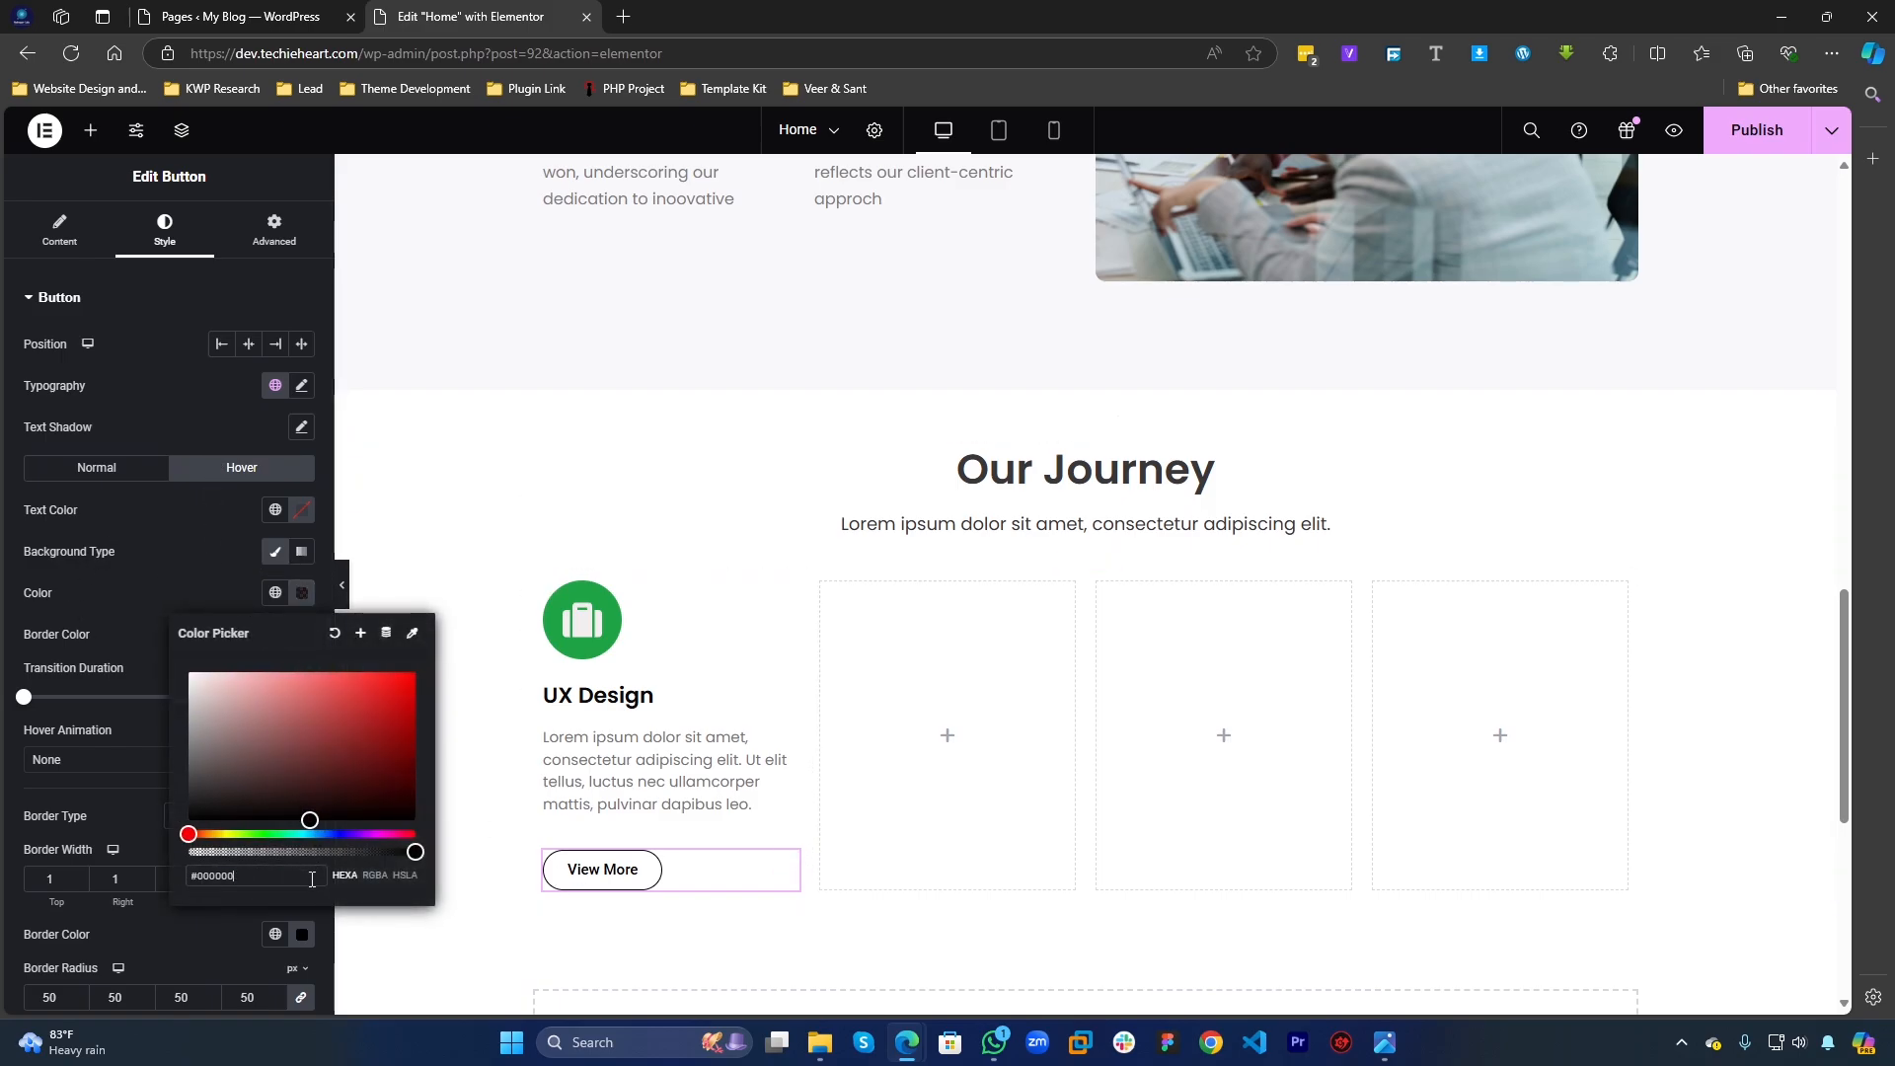
Step: Set the View More button's hover text color to white #FFFFFF and its hover border color to black
left_click(168, 545)
left_click(296, 512)
left_click_drag(270, 617, 154, 530)
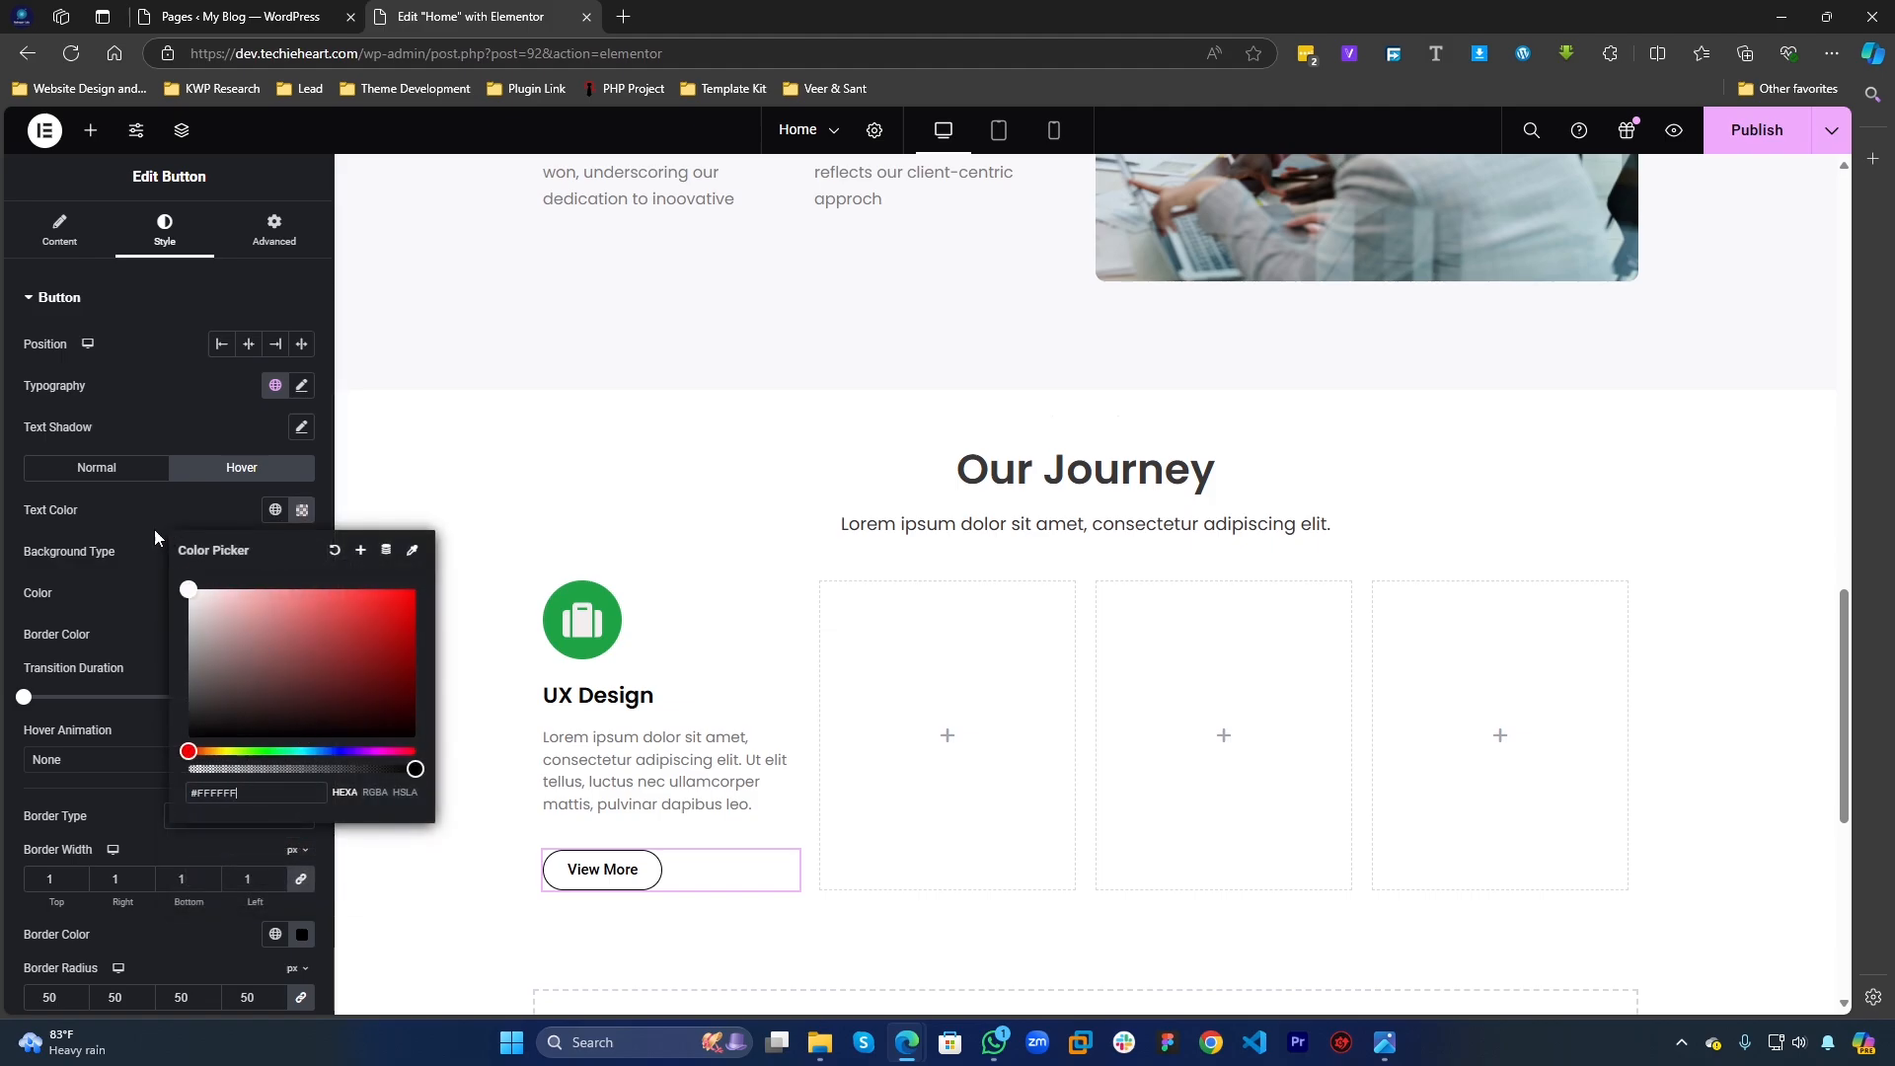
left_click(154, 529)
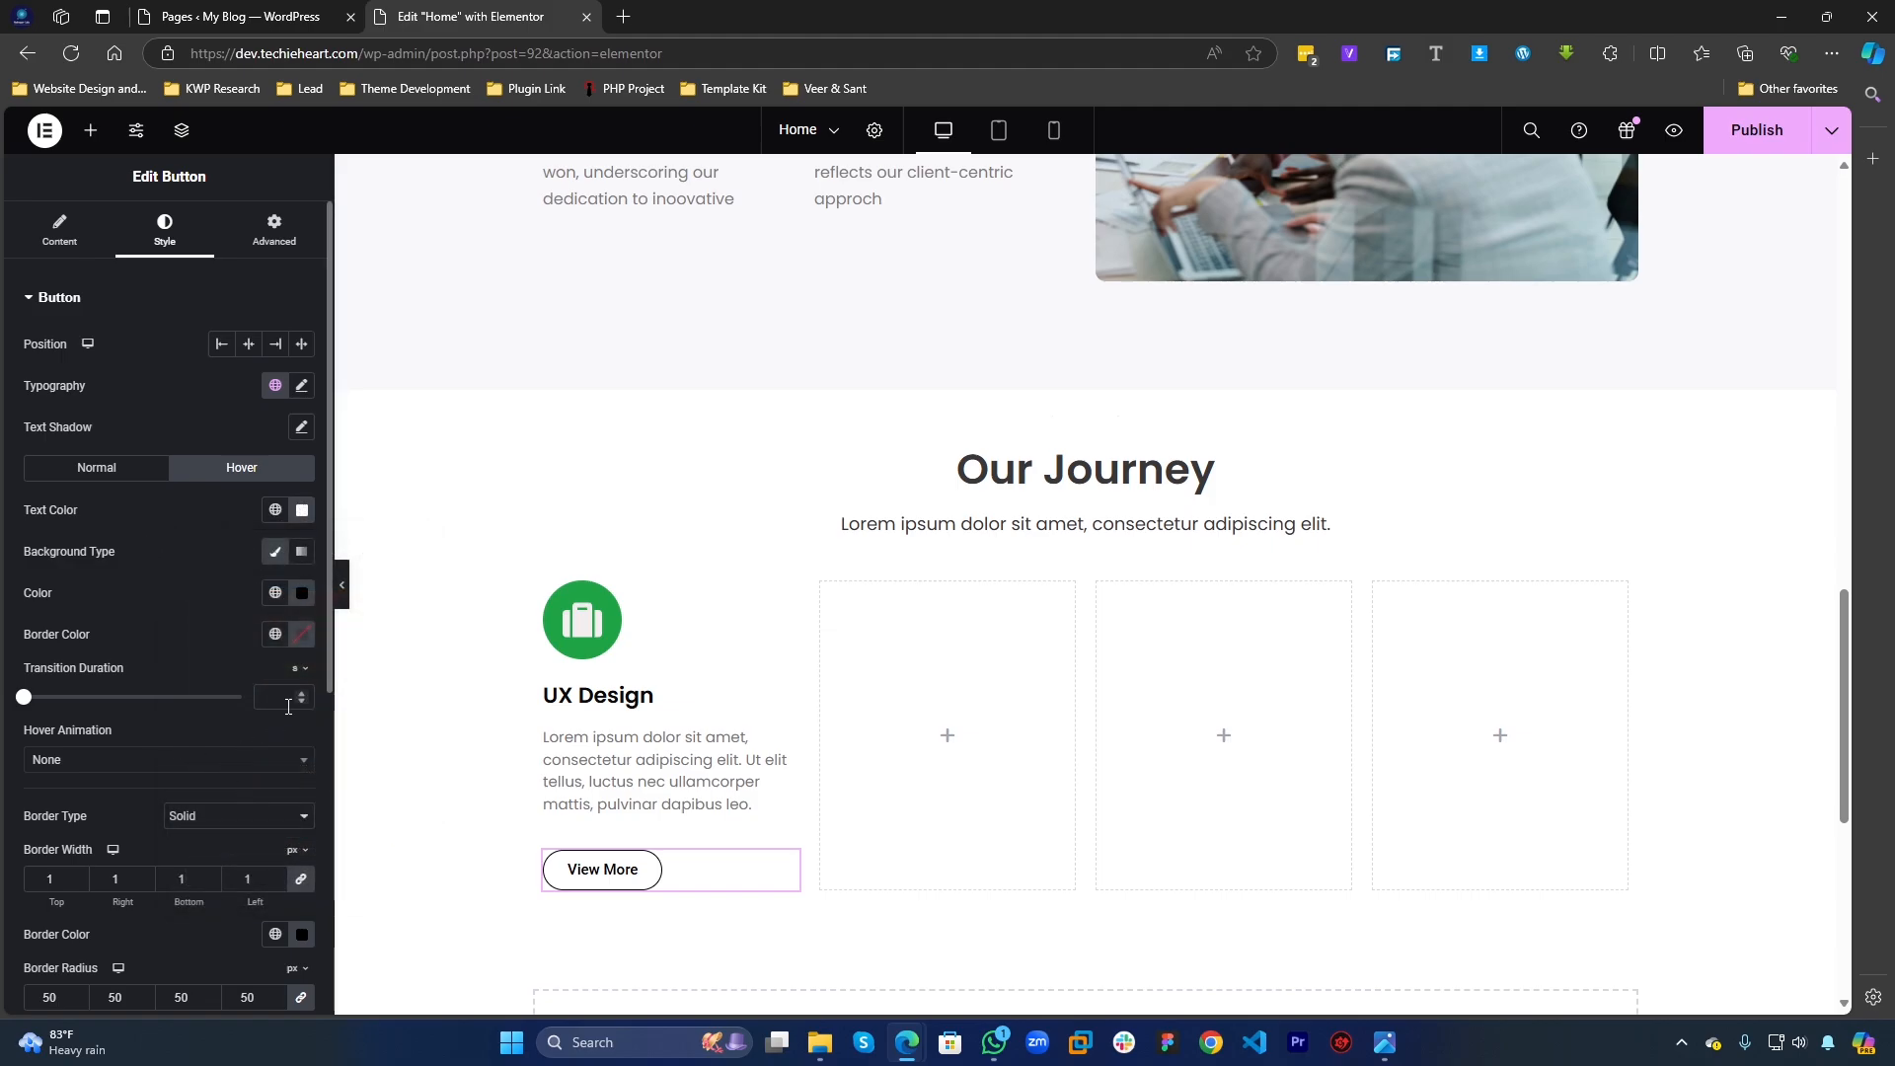
left_click(303, 634)
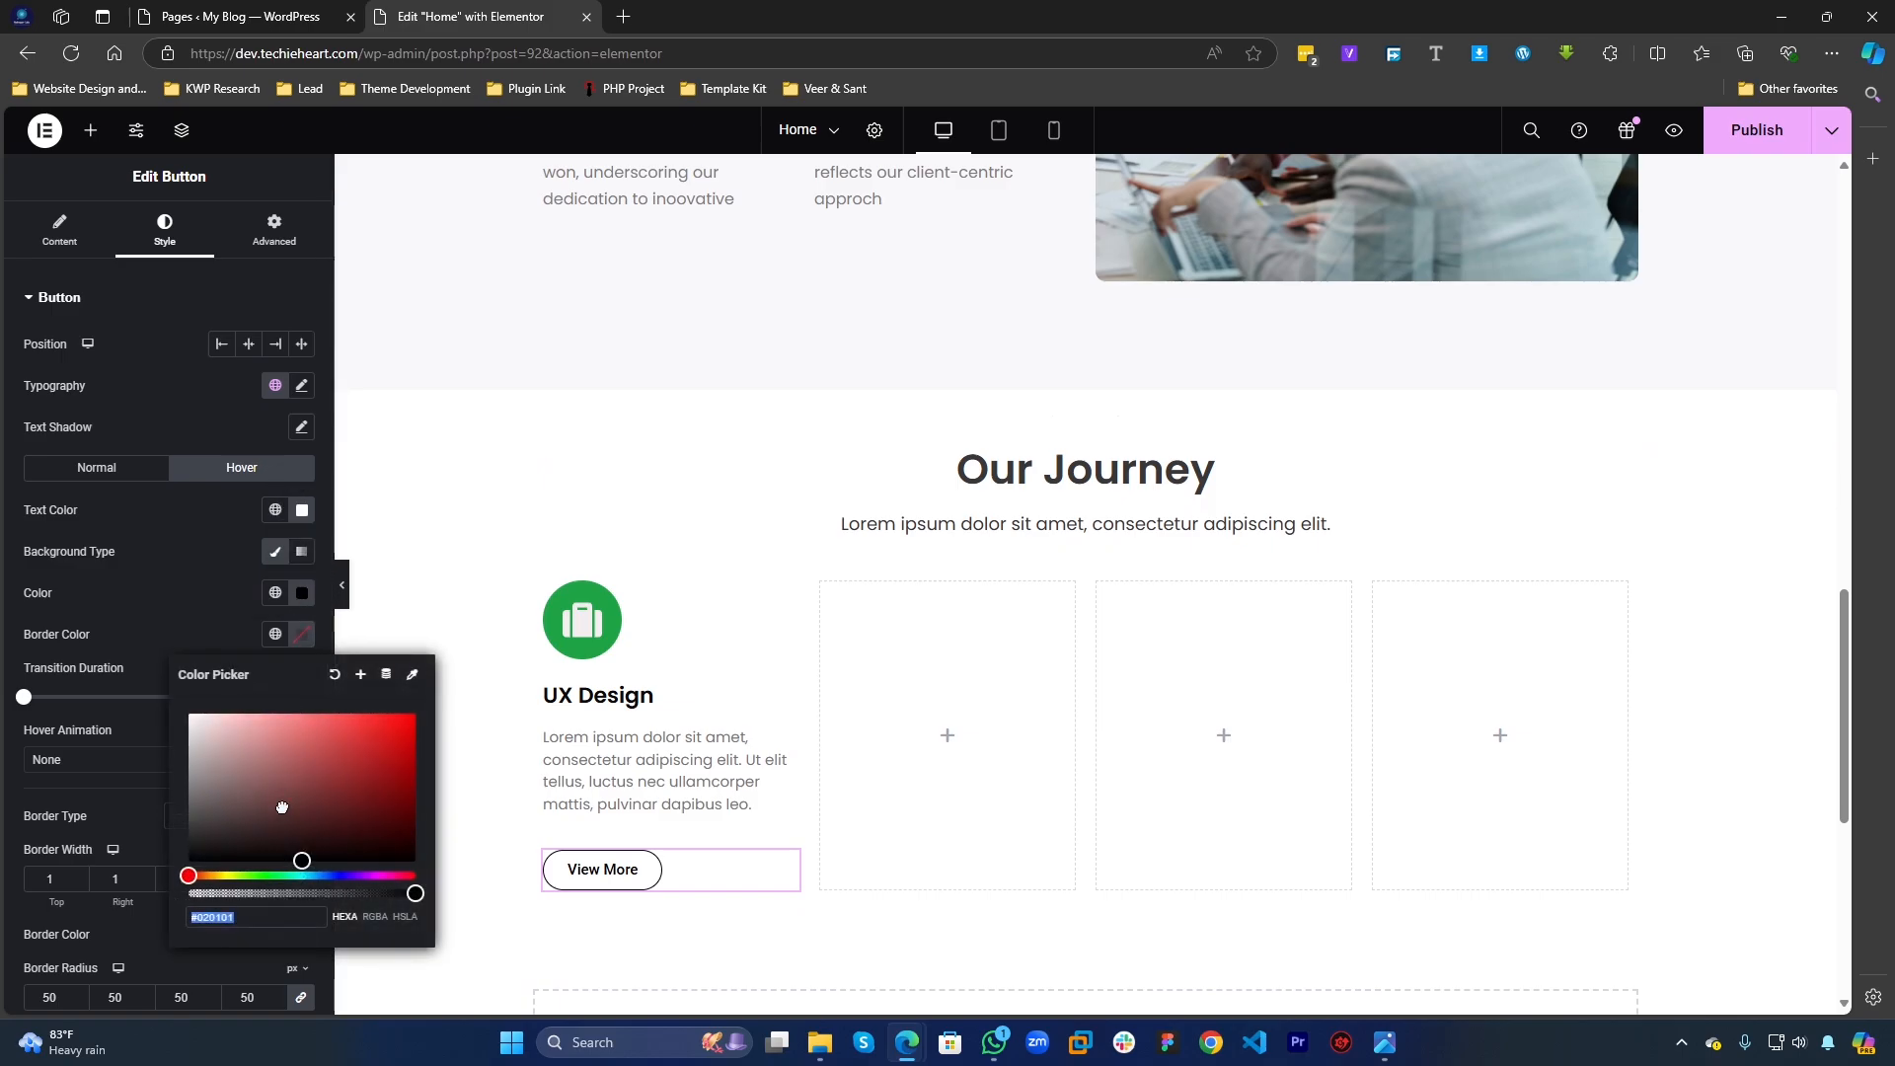
left_click(186, 610)
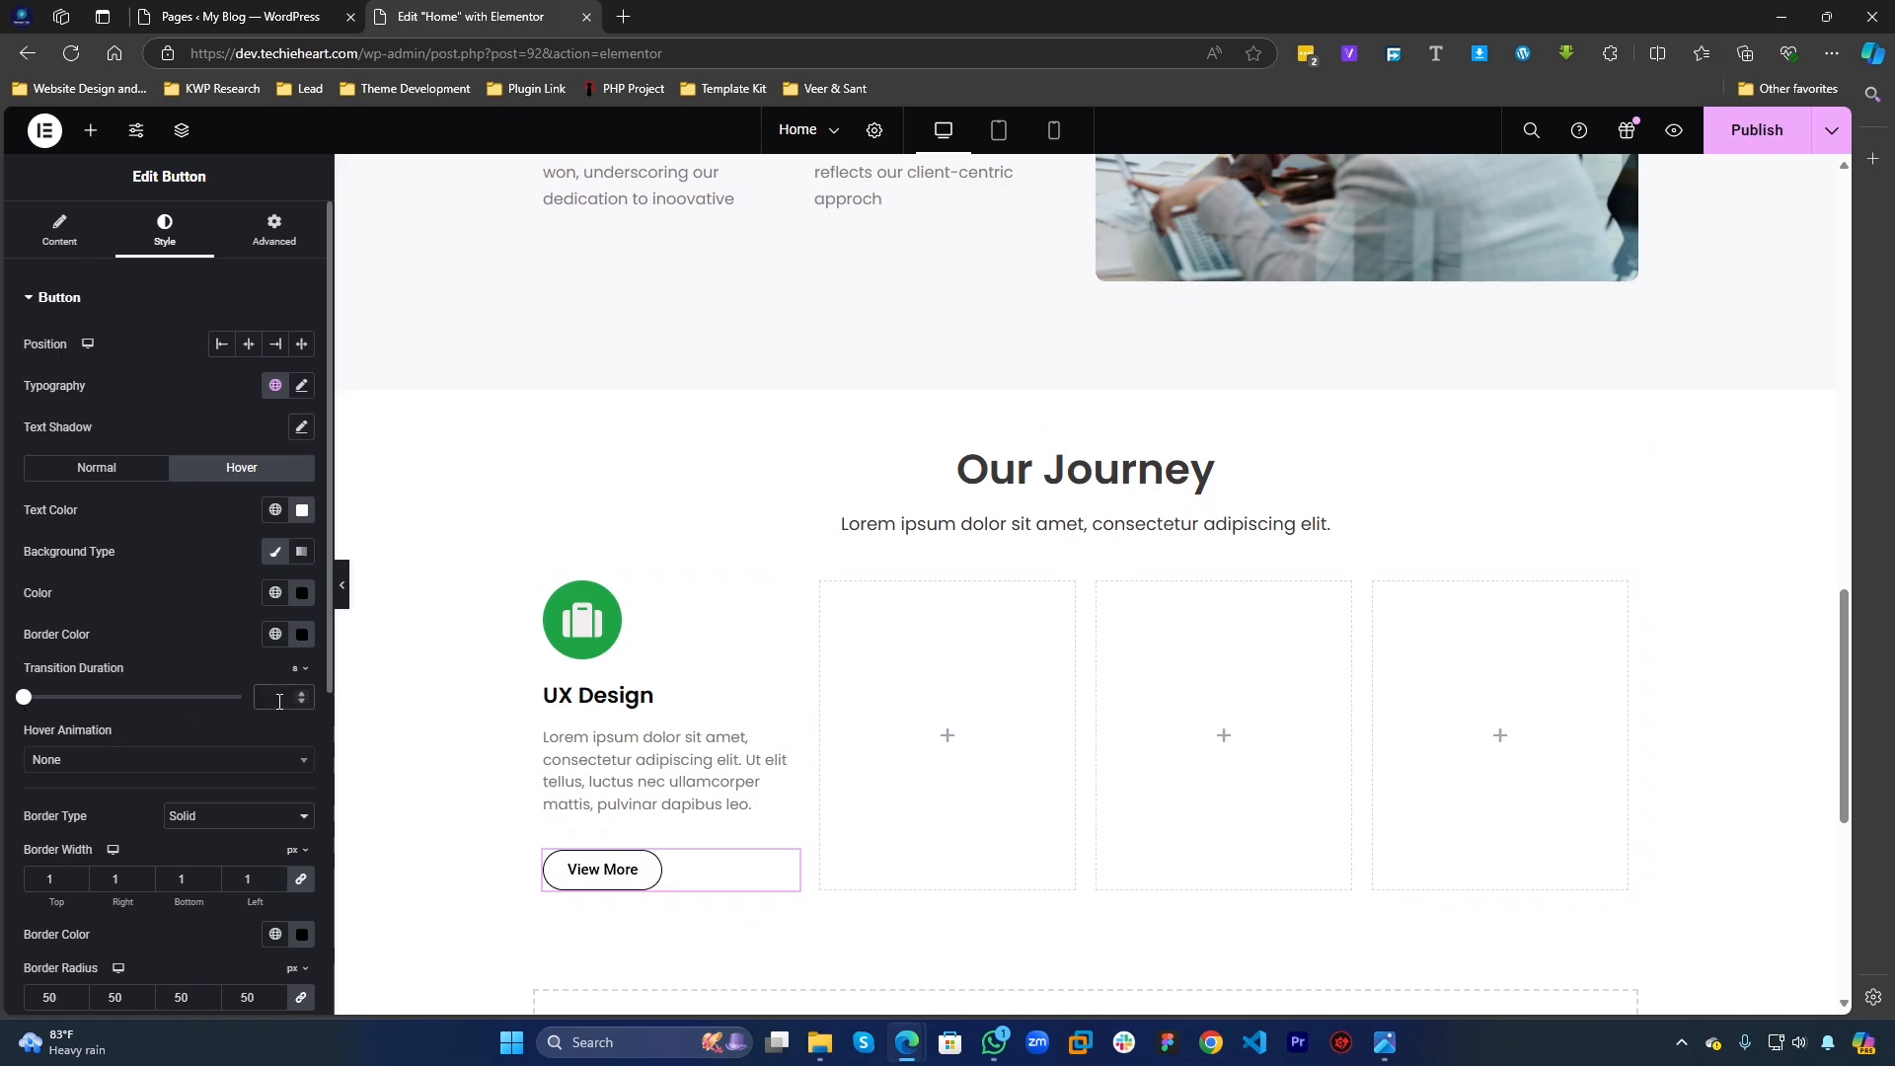
Step: Set the View More button's hover transition duration to 0.5 seconds
type("200")
key("BackSpace")
key("BackSpace")
type("2")
key("BackSpace")
type("1")
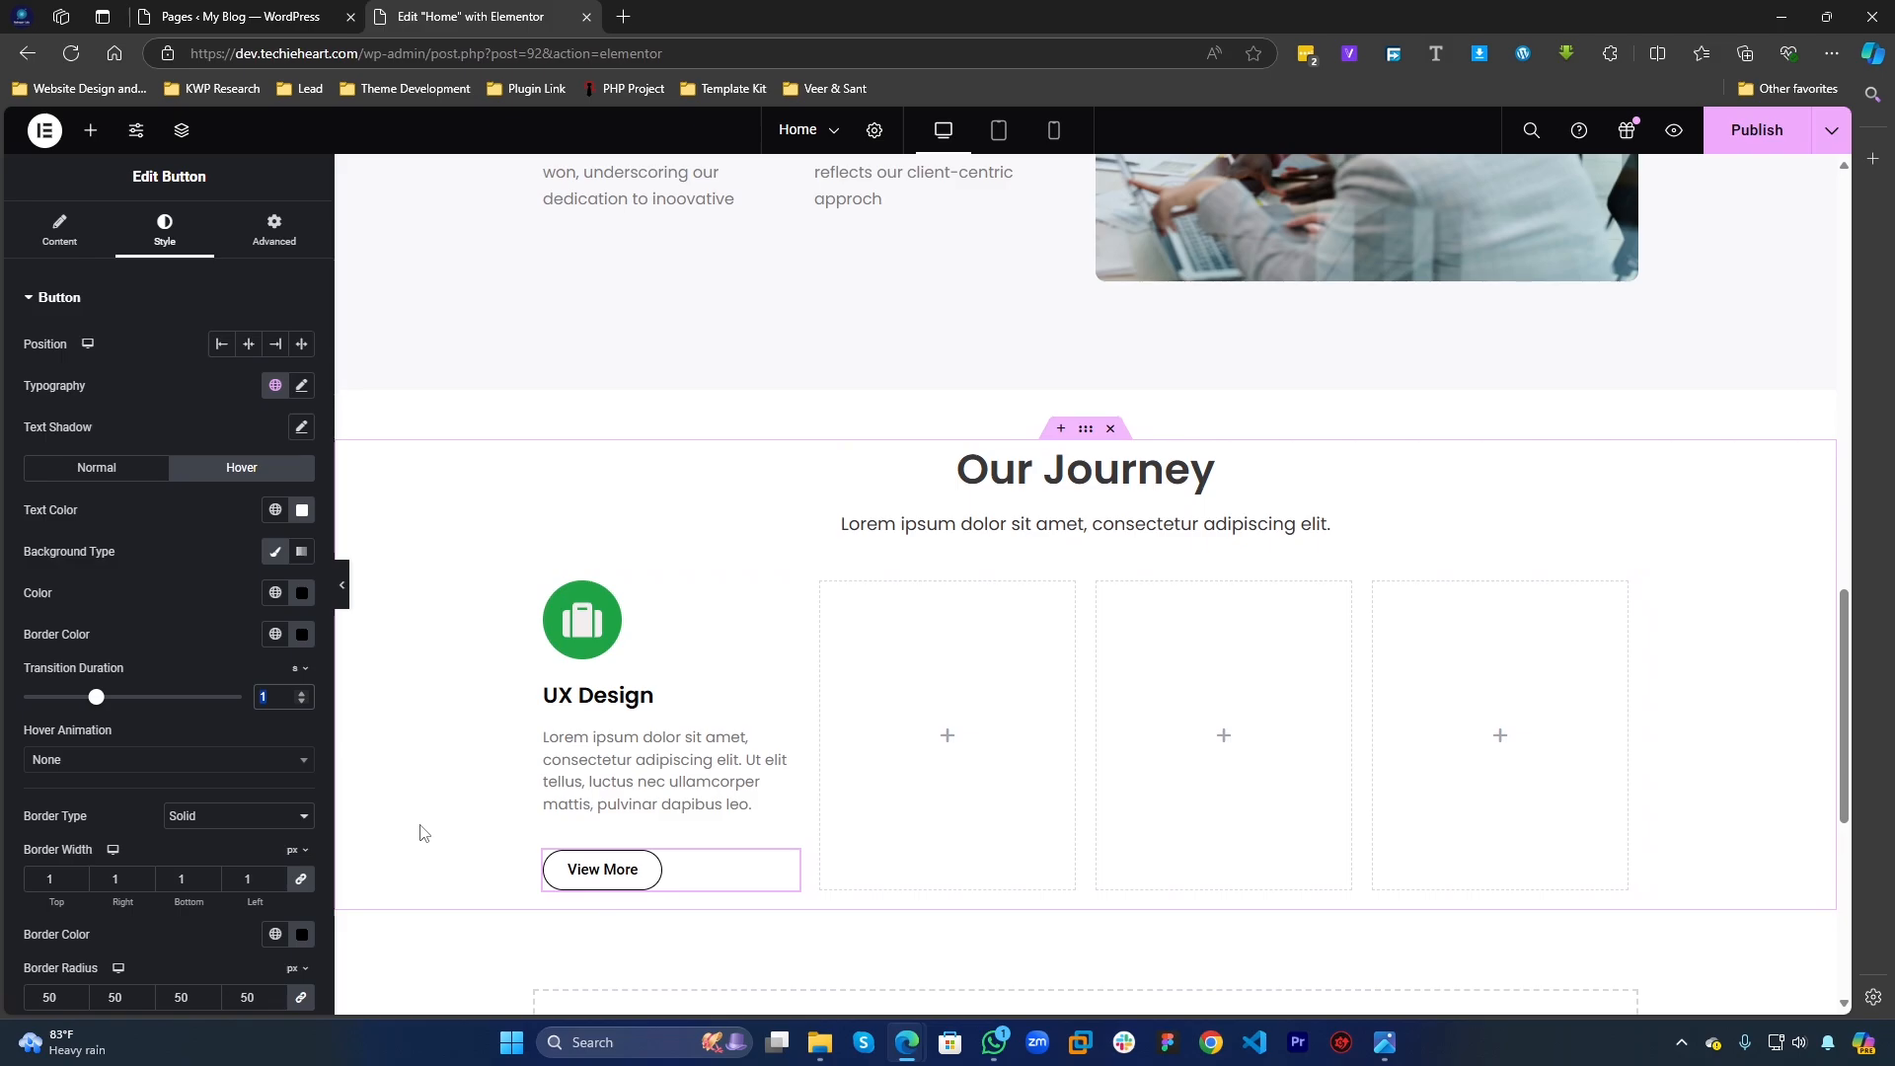
type(".5")
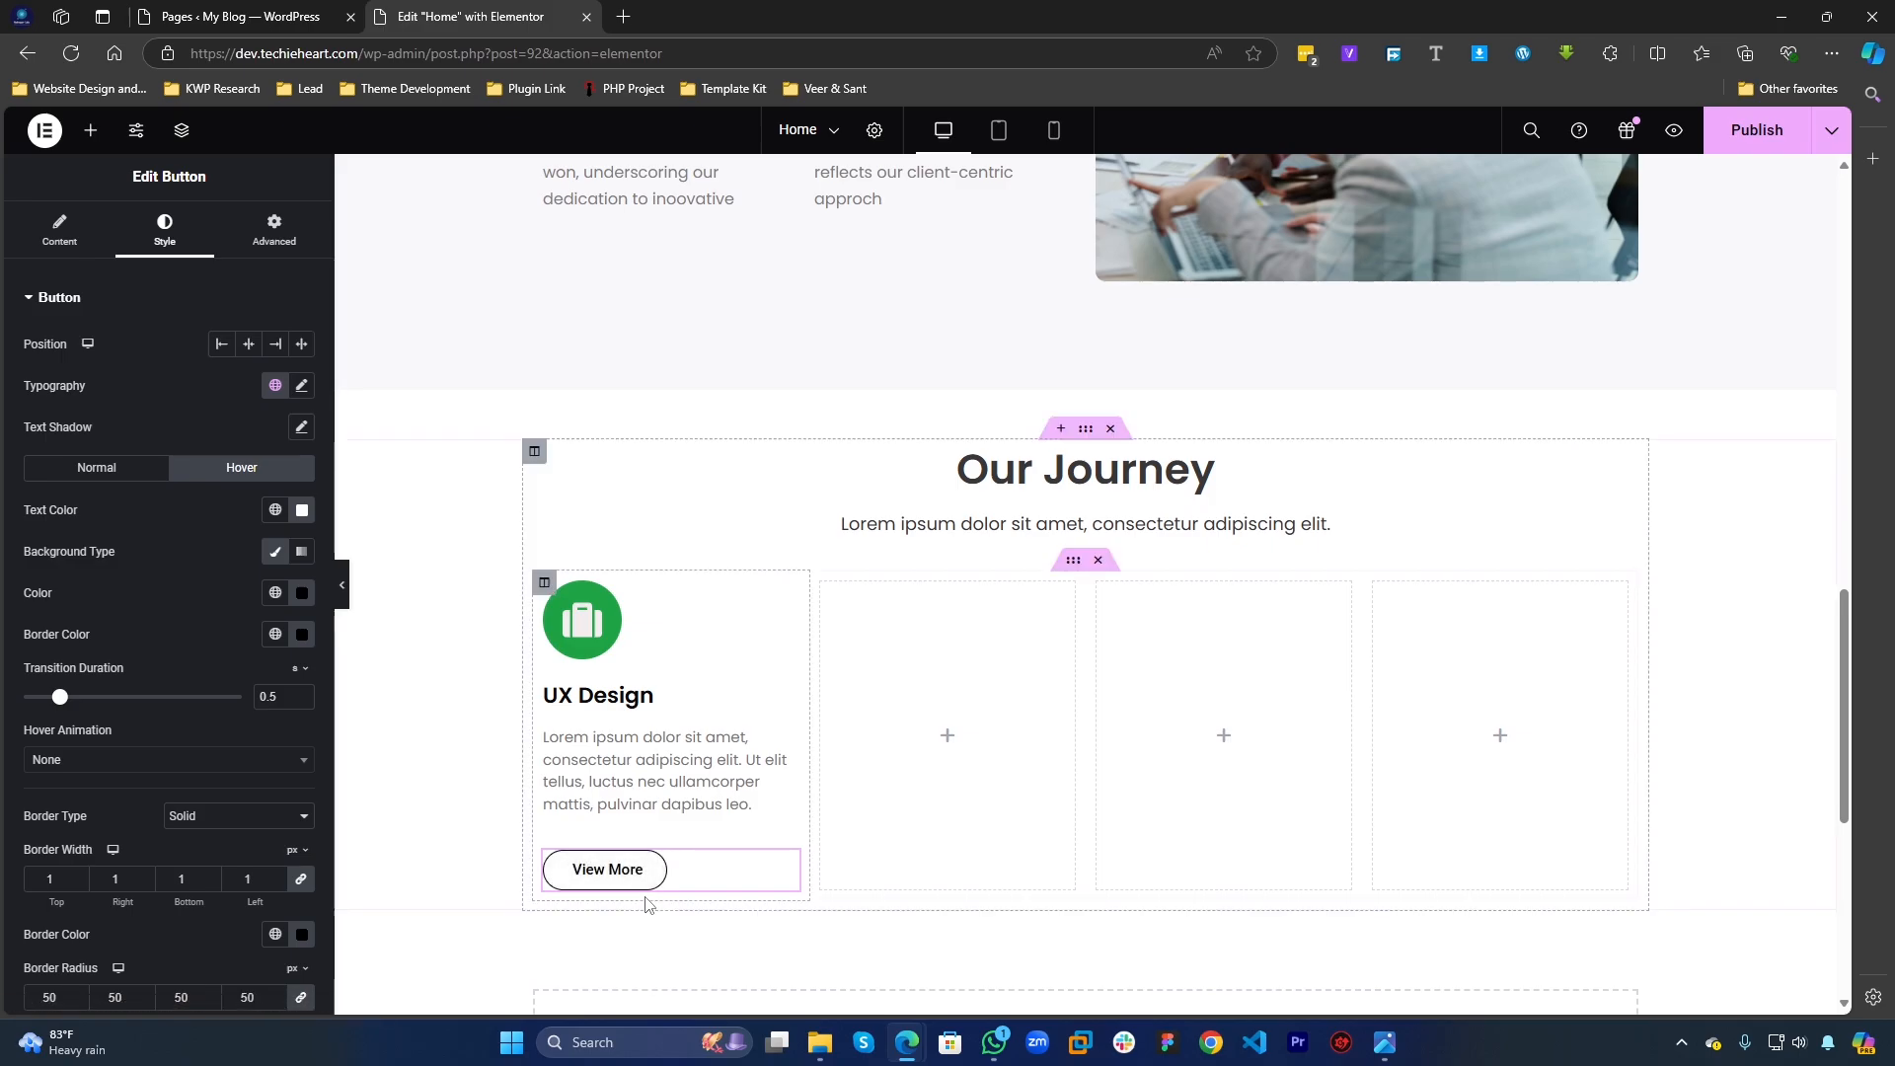
Step: Try the Bounce In hover animation on the View More button
left_click(71, 770)
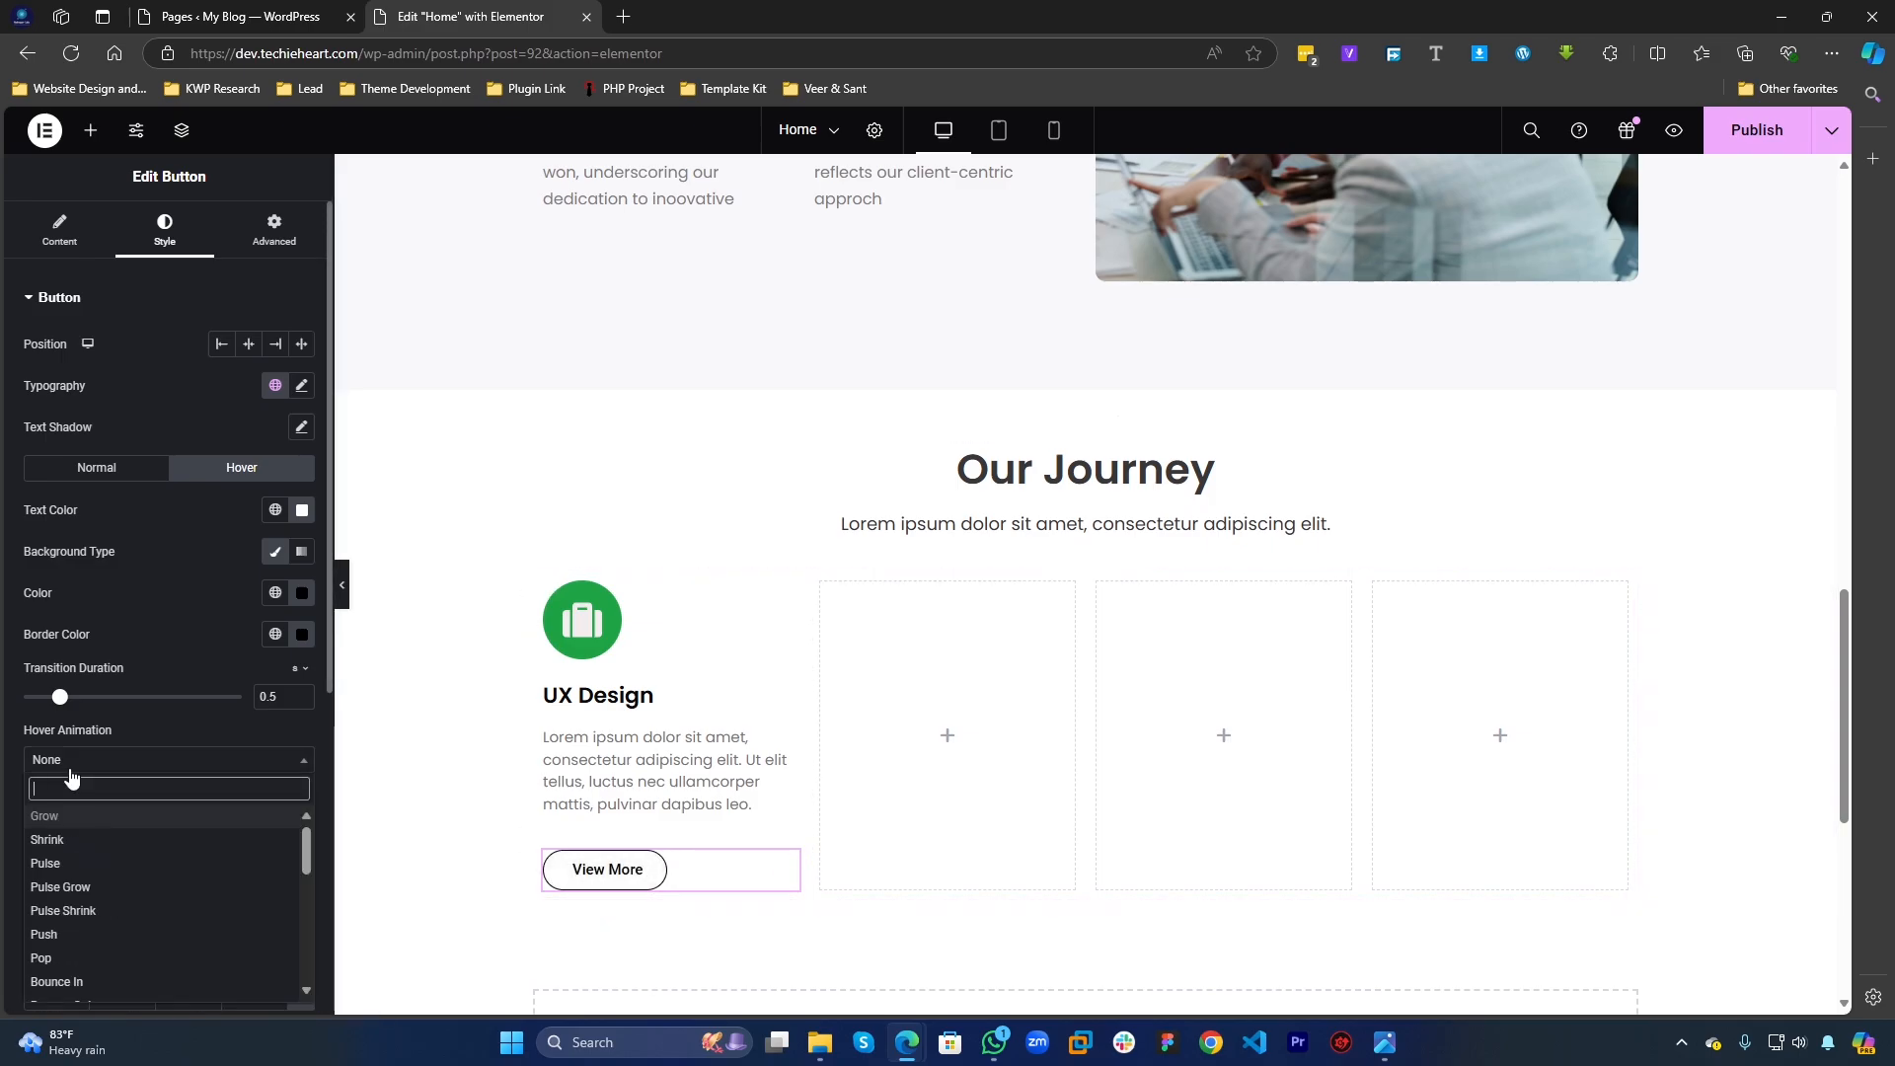
scroll(74, 948, "down", 1)
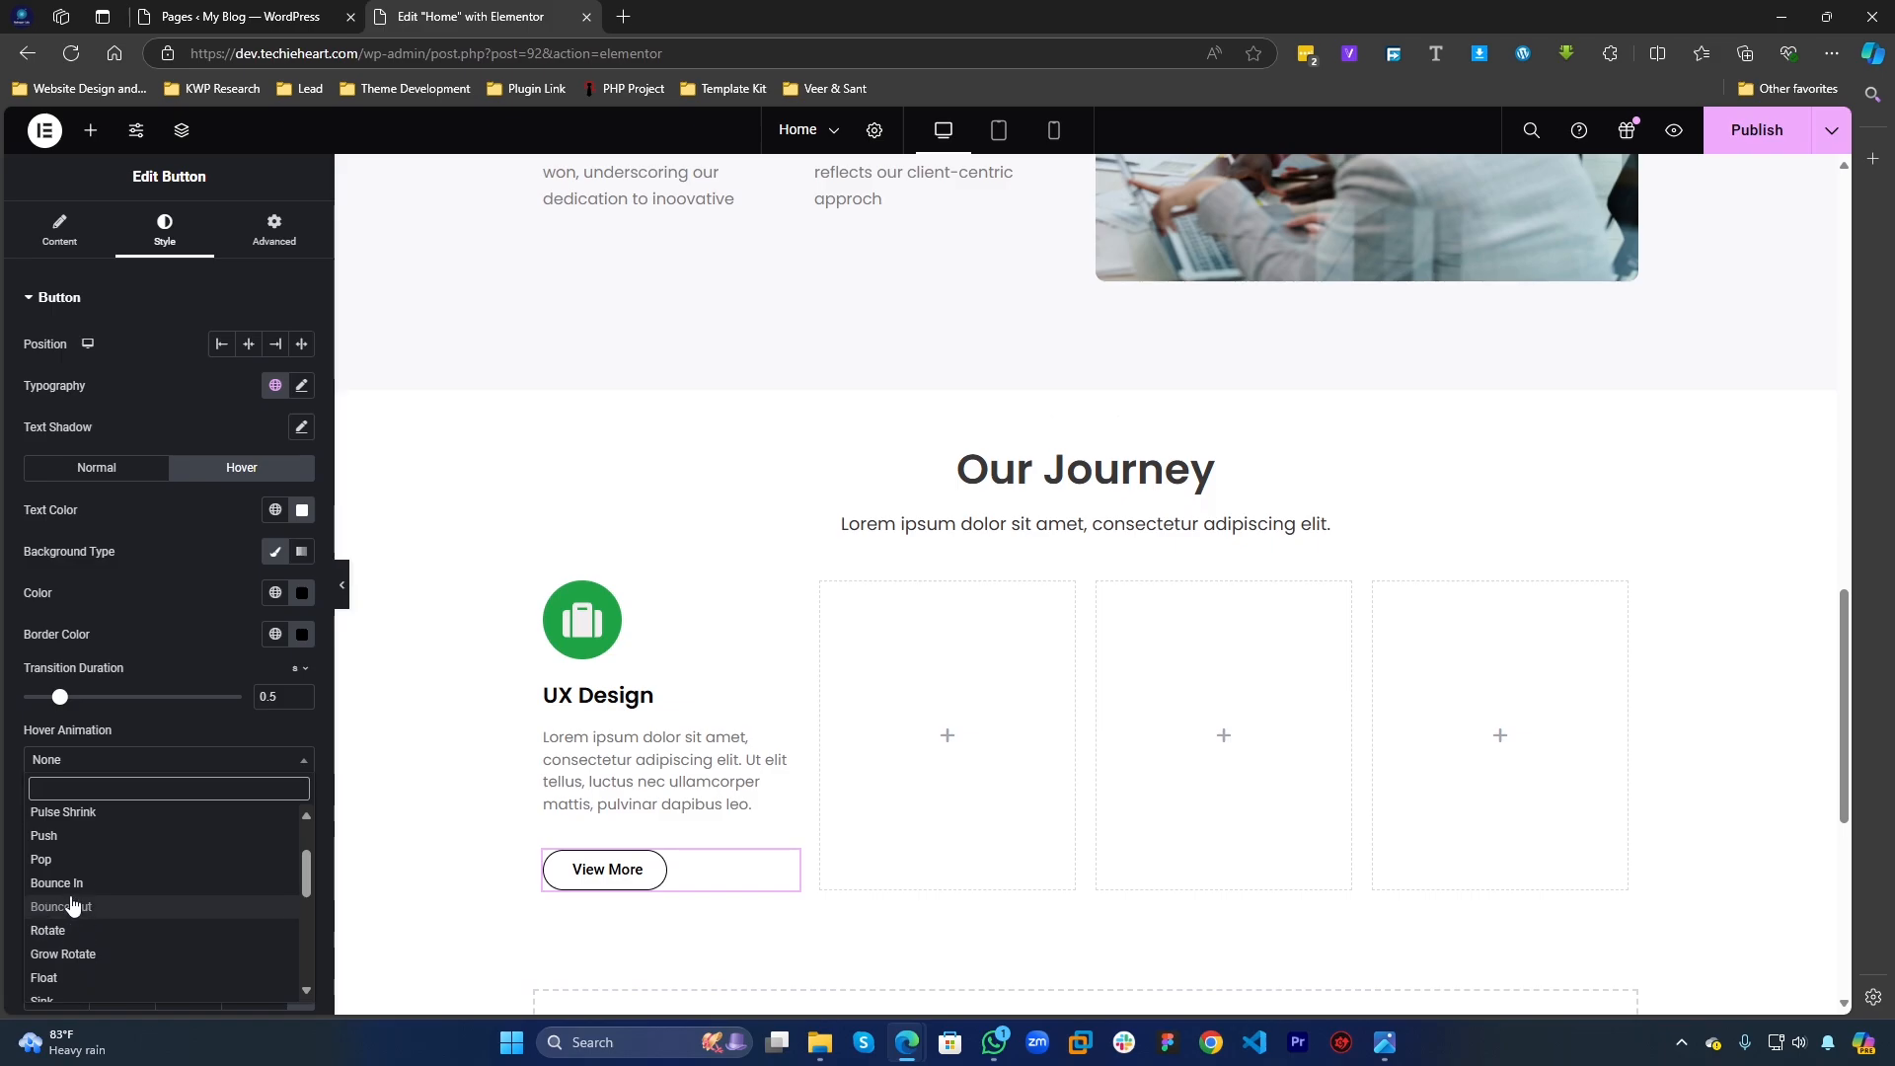
left_click(57, 883)
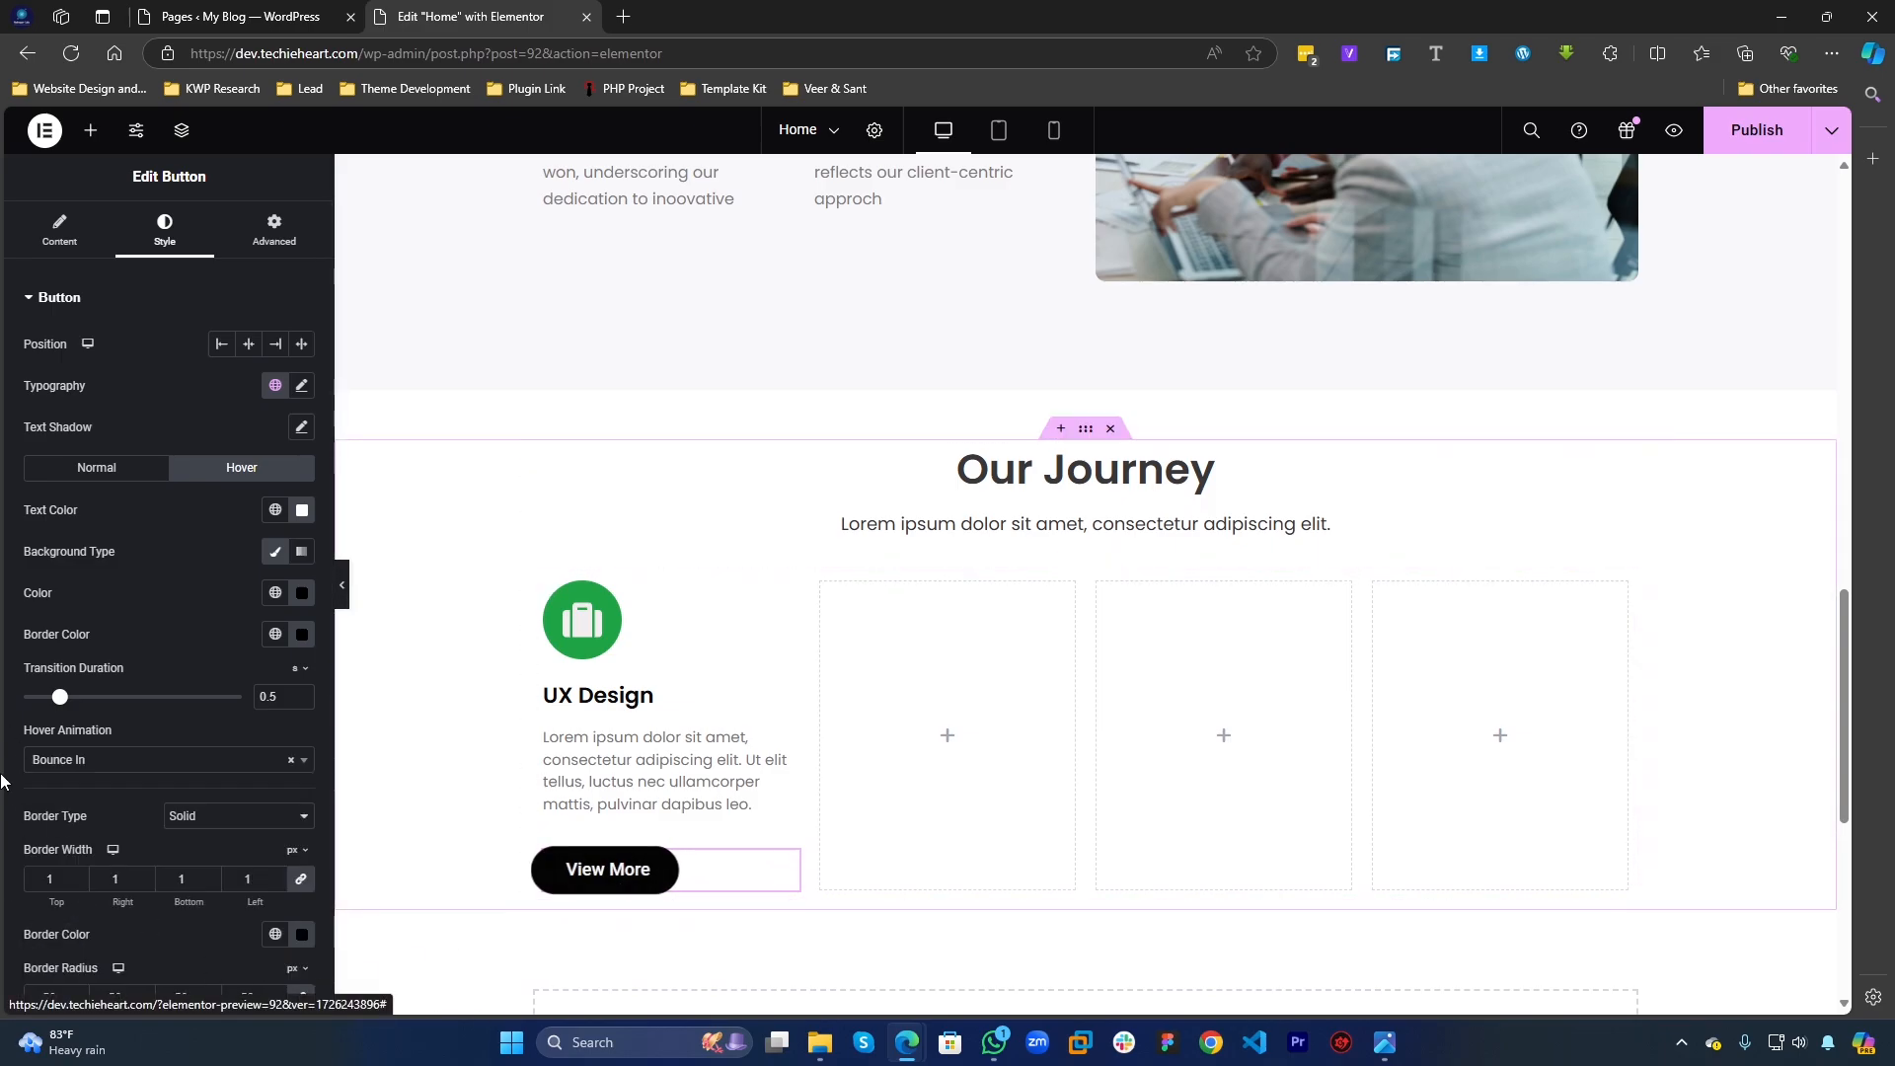
Step: Set the View More button's hover animation to Bob
left_click(118, 762)
scroll(97, 894, "down", 3)
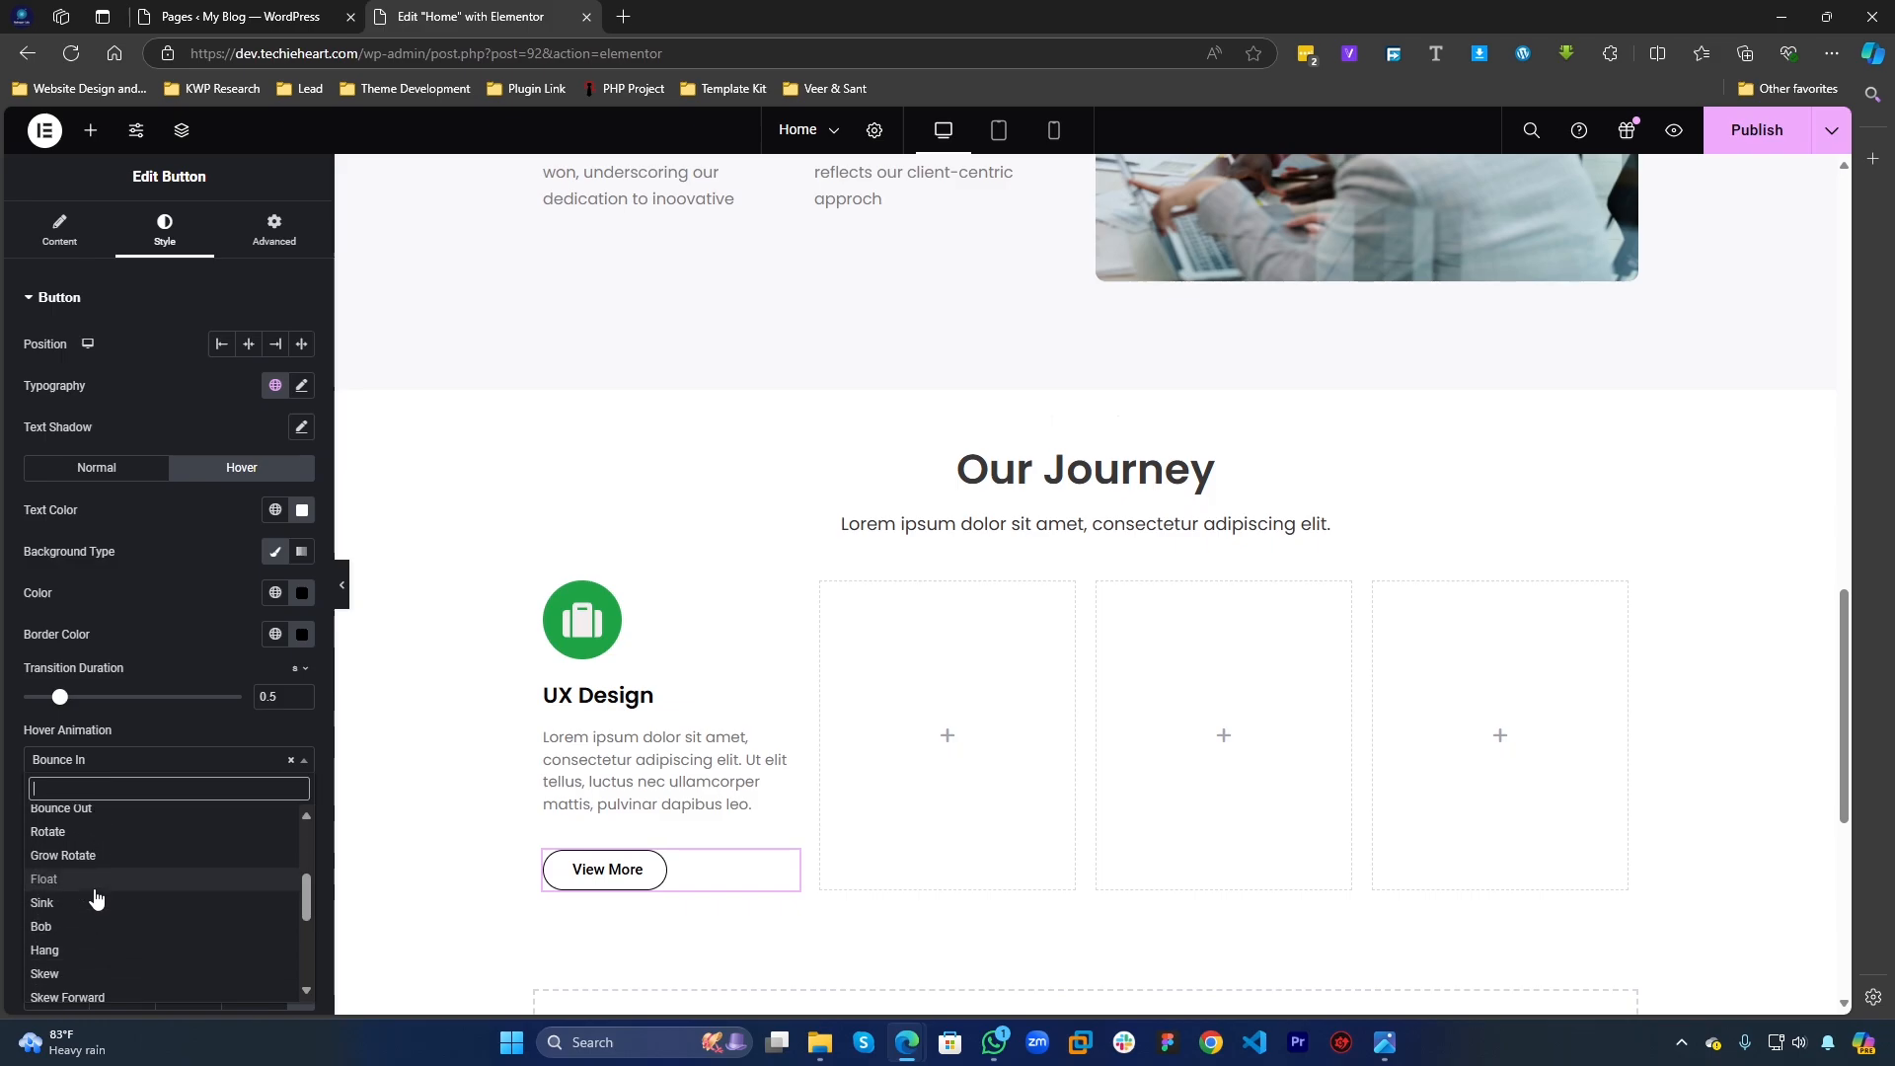
left_click(79, 927)
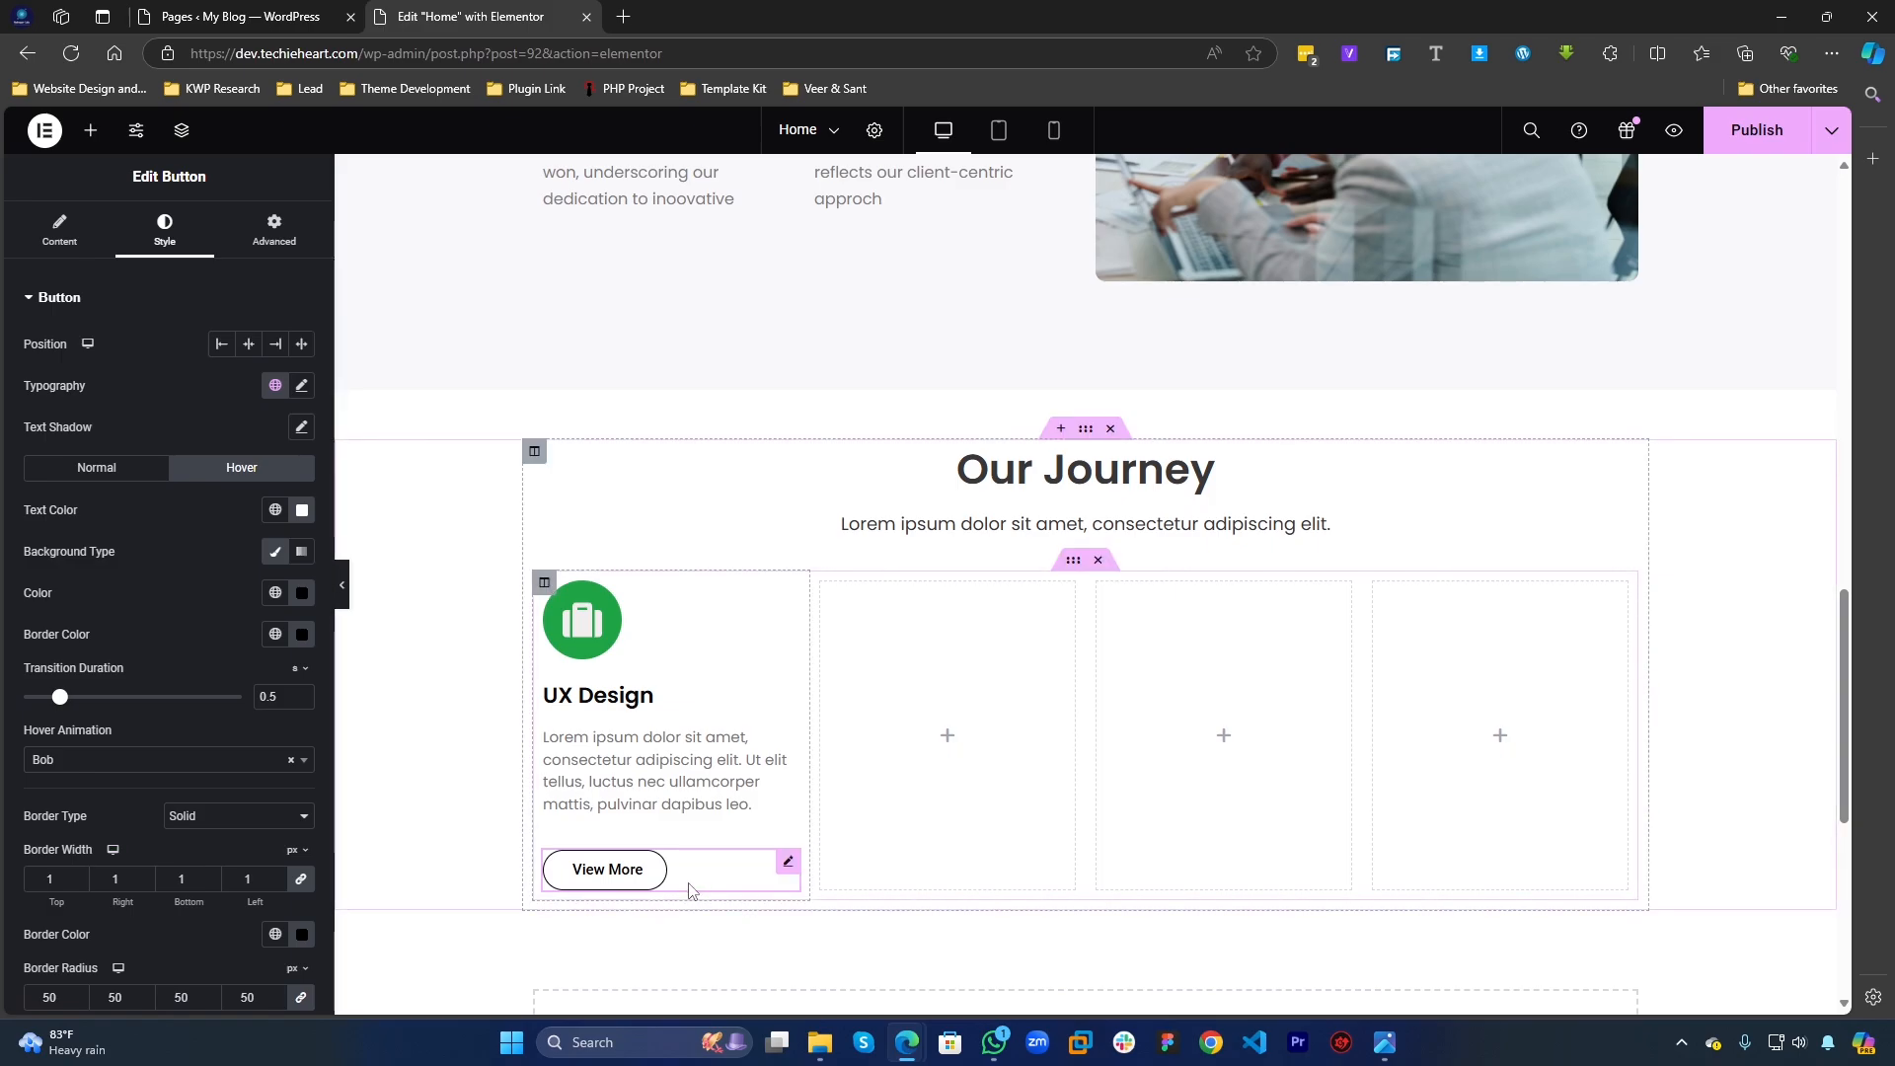
mouse_move(782, 1063)
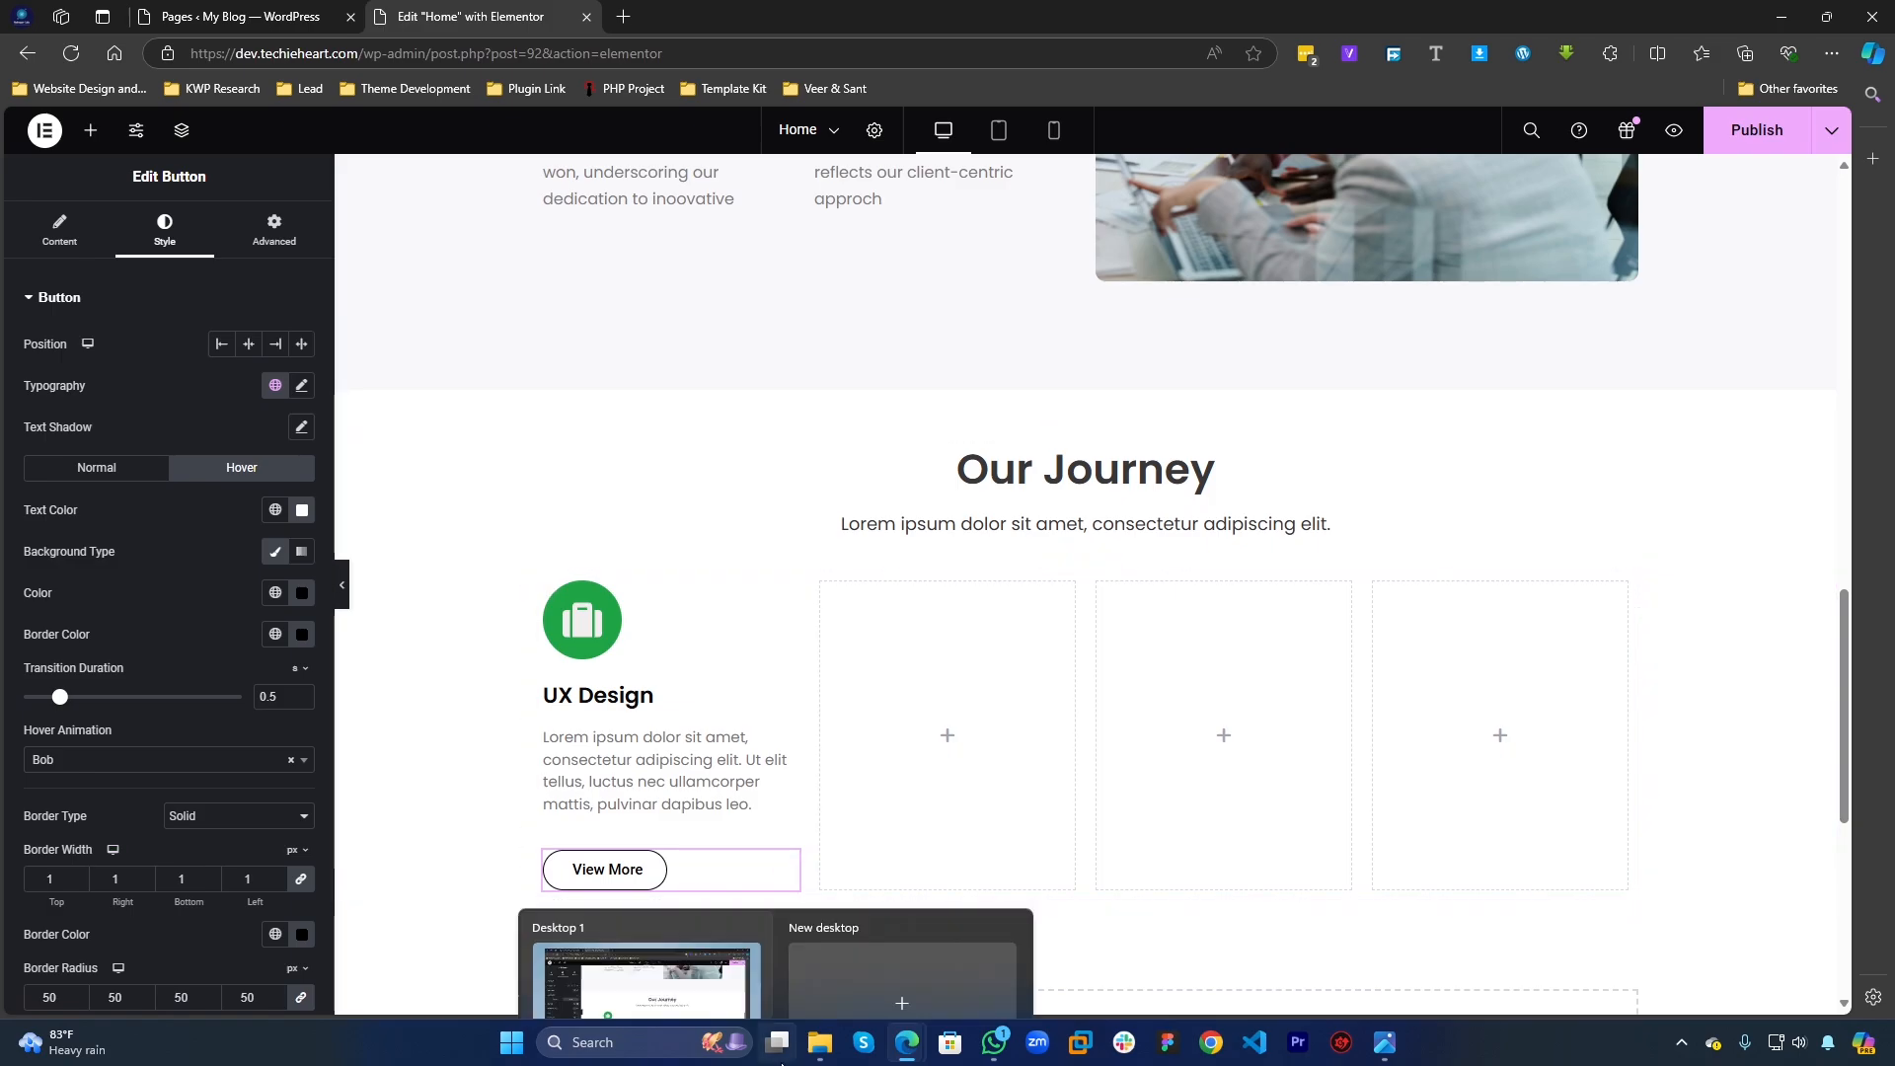
Step: Give the UX Design column a classic background, trying light grays #CECECE and #DADADA before choosing white #FFFFFF
left_click(740, 732)
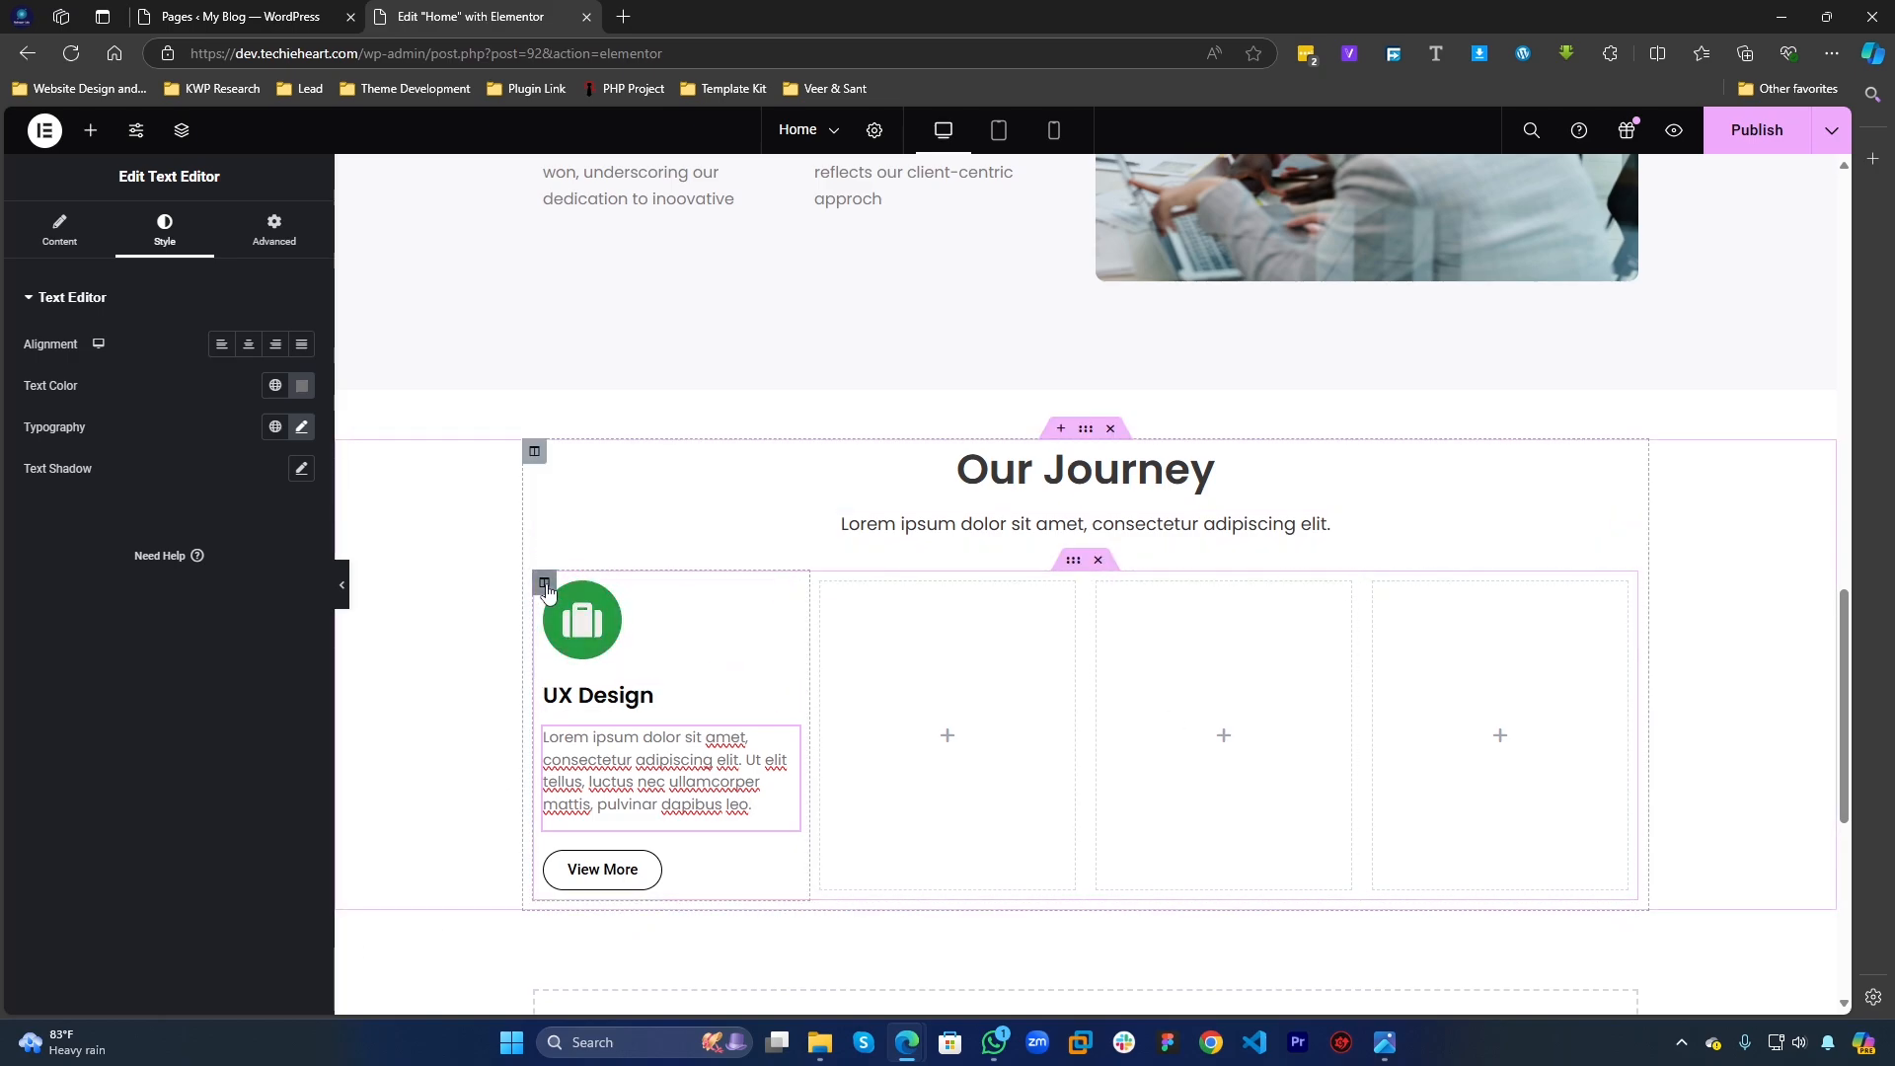
left_click(545, 584)
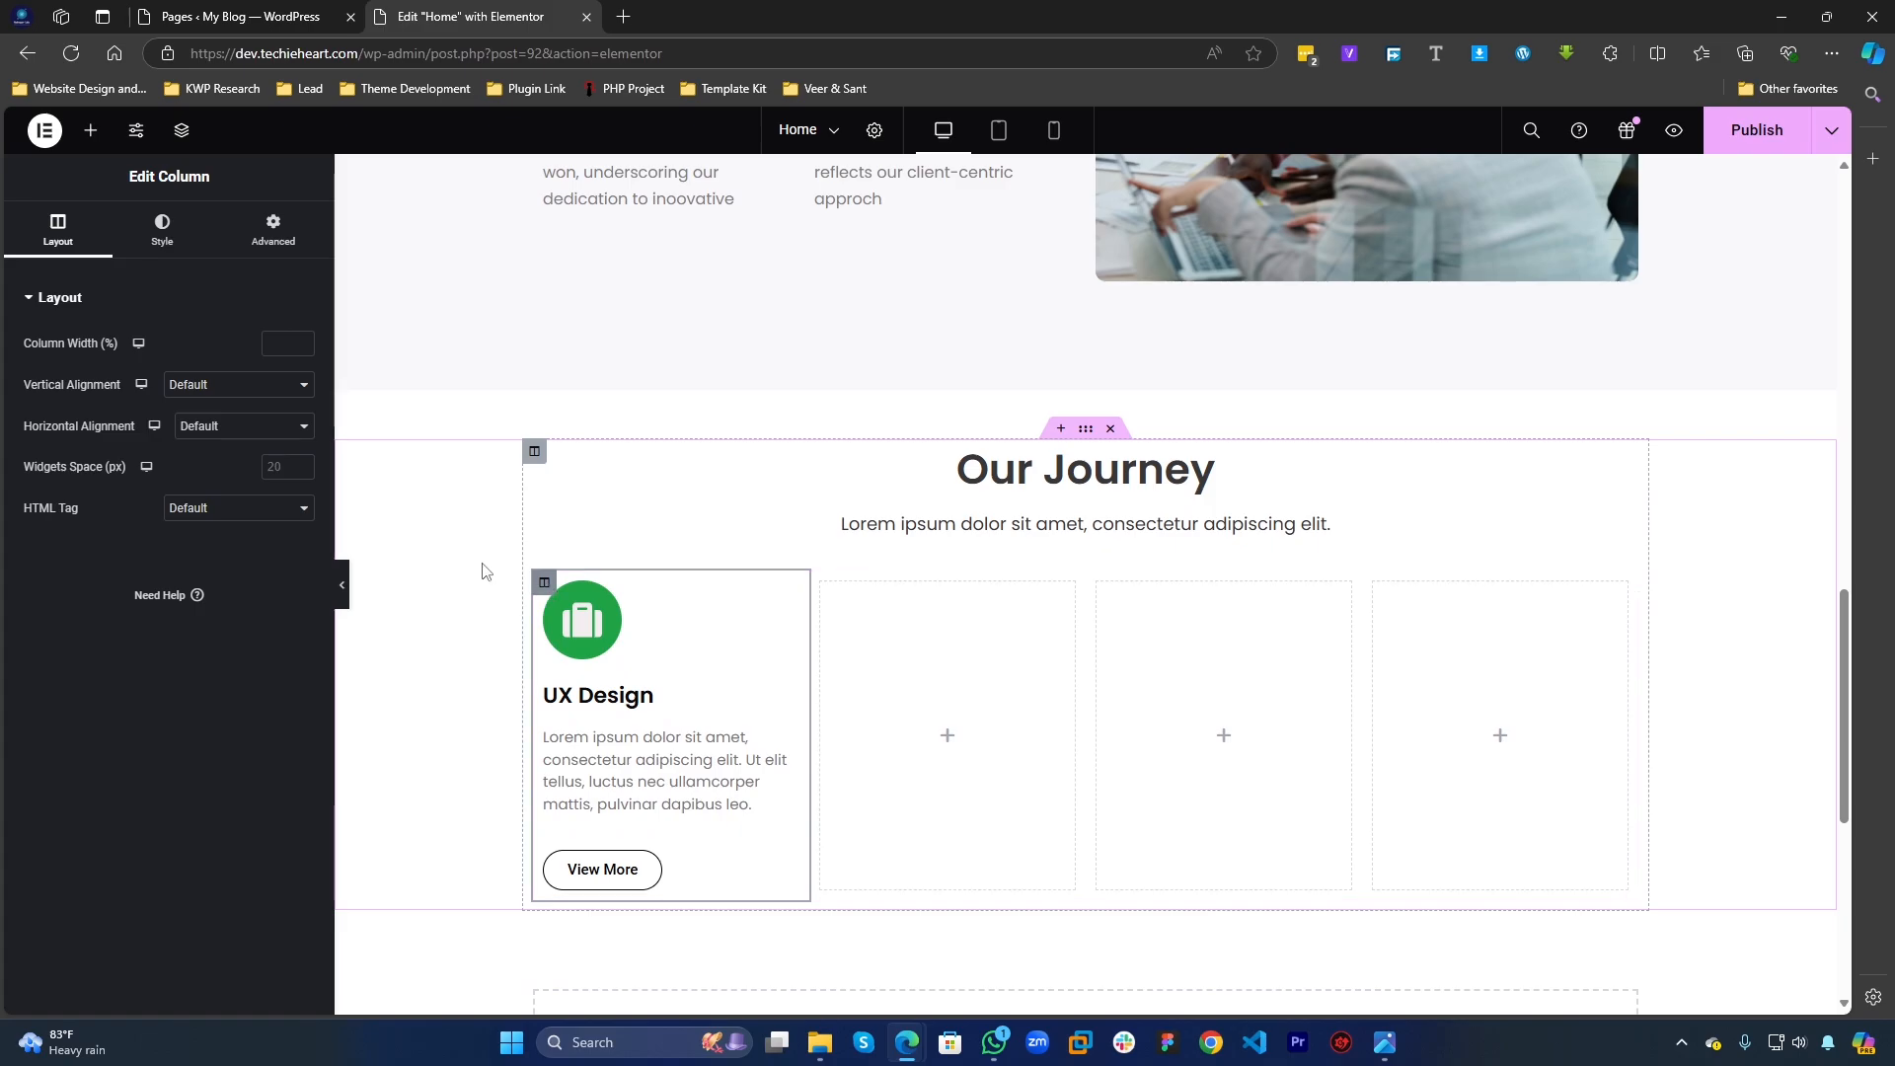
left_click(163, 237)
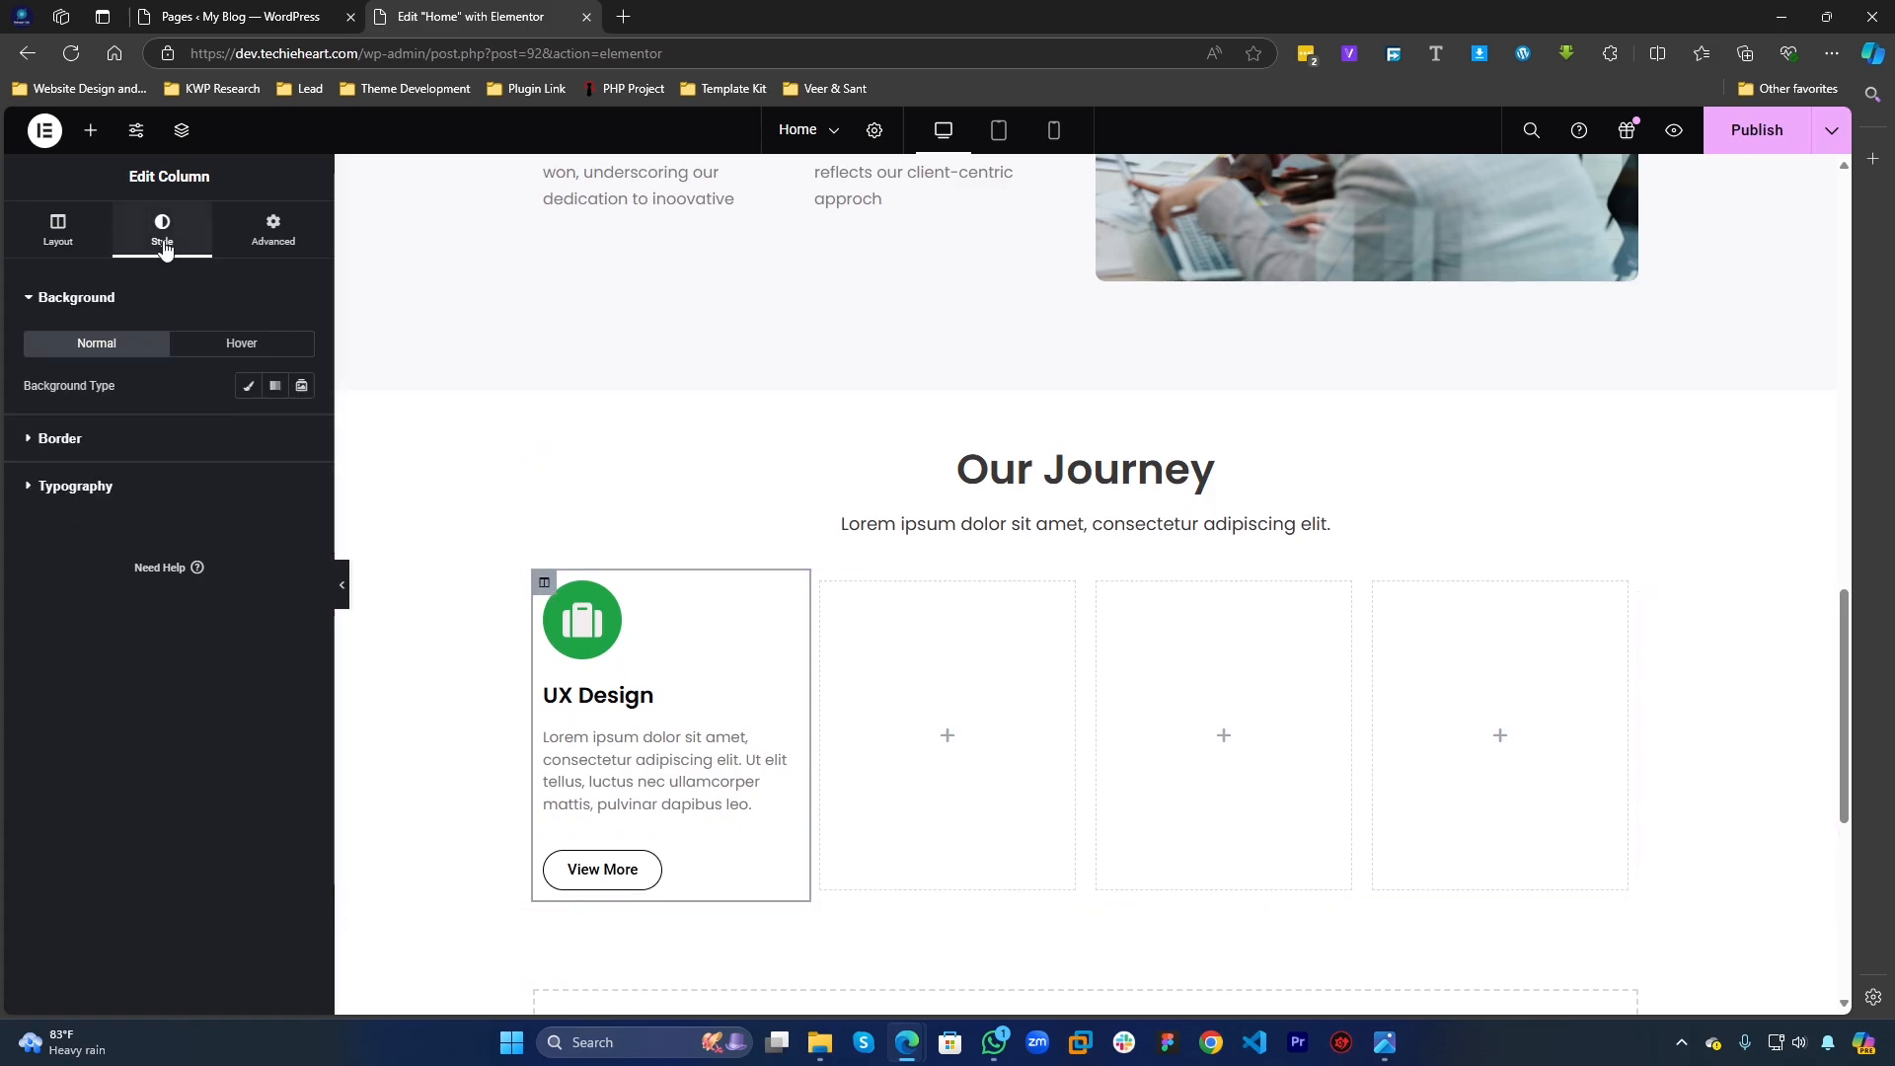
left_click(248, 385)
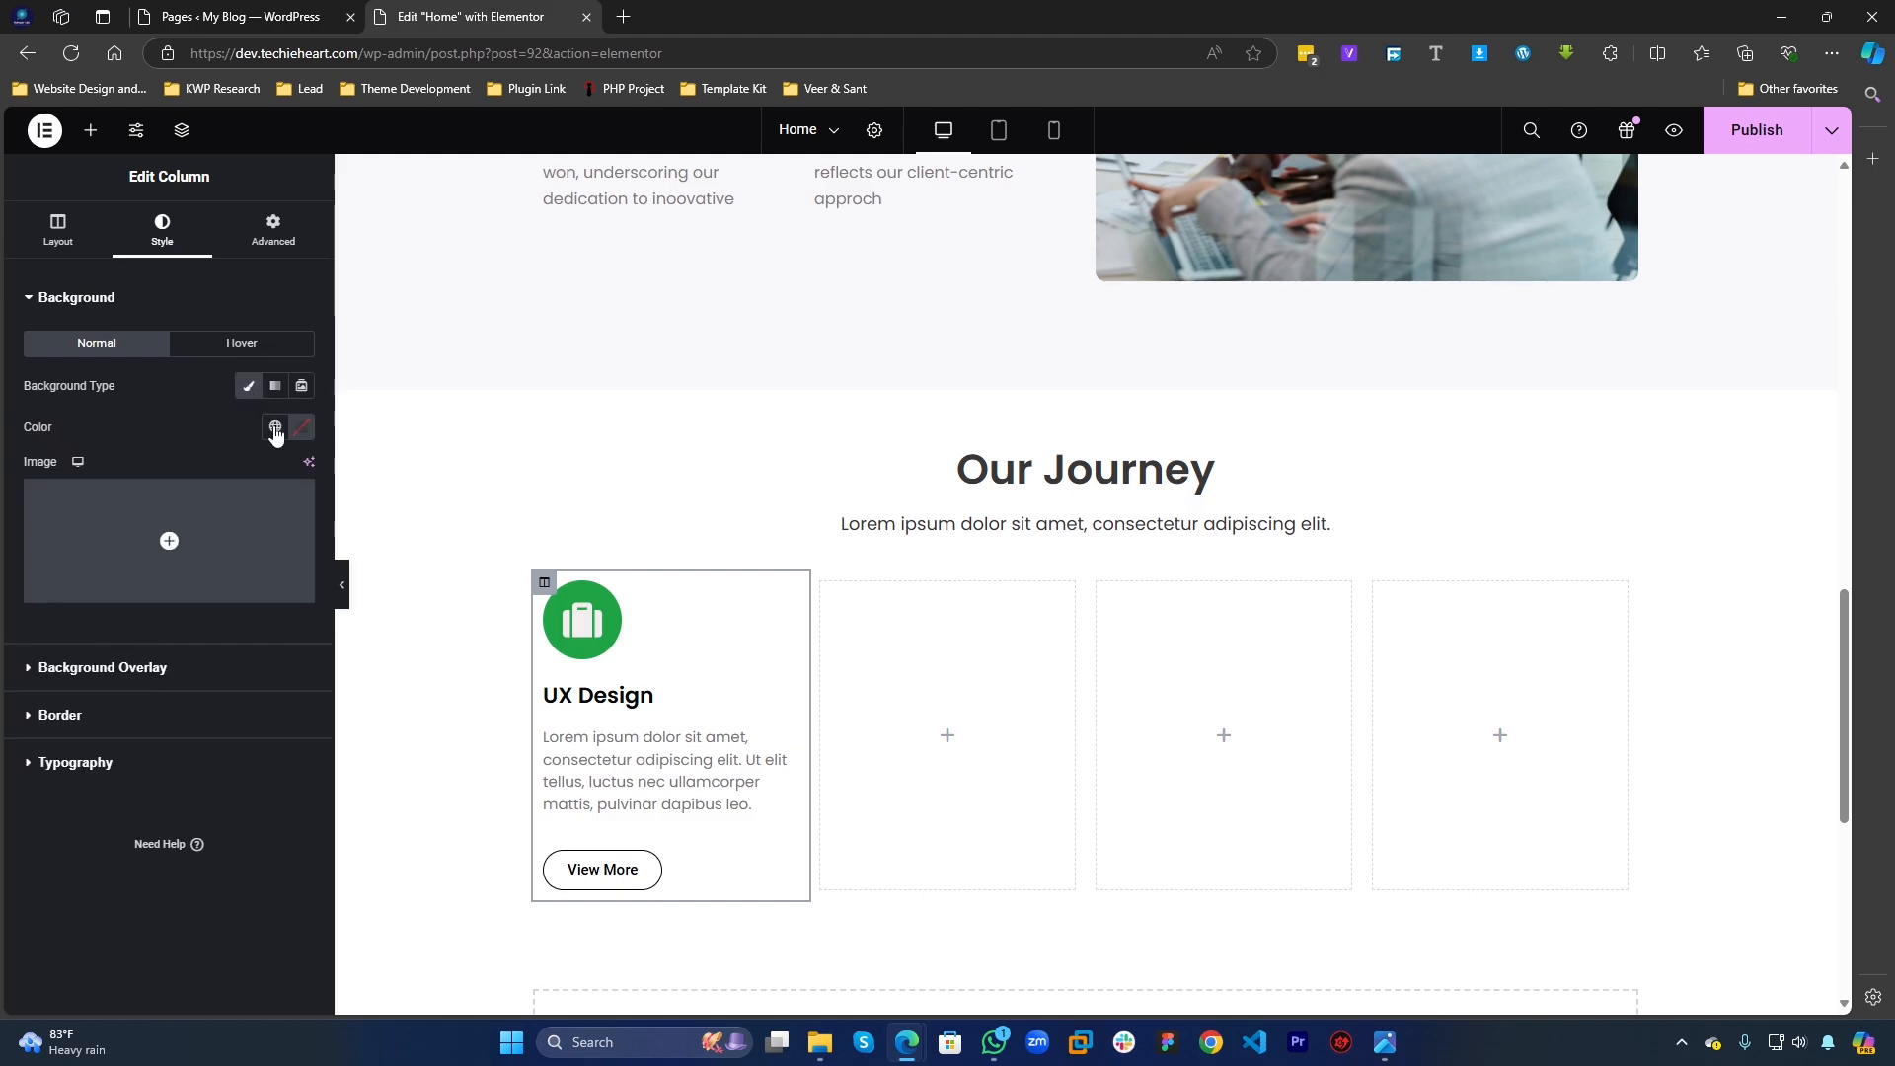
left_click(302, 430)
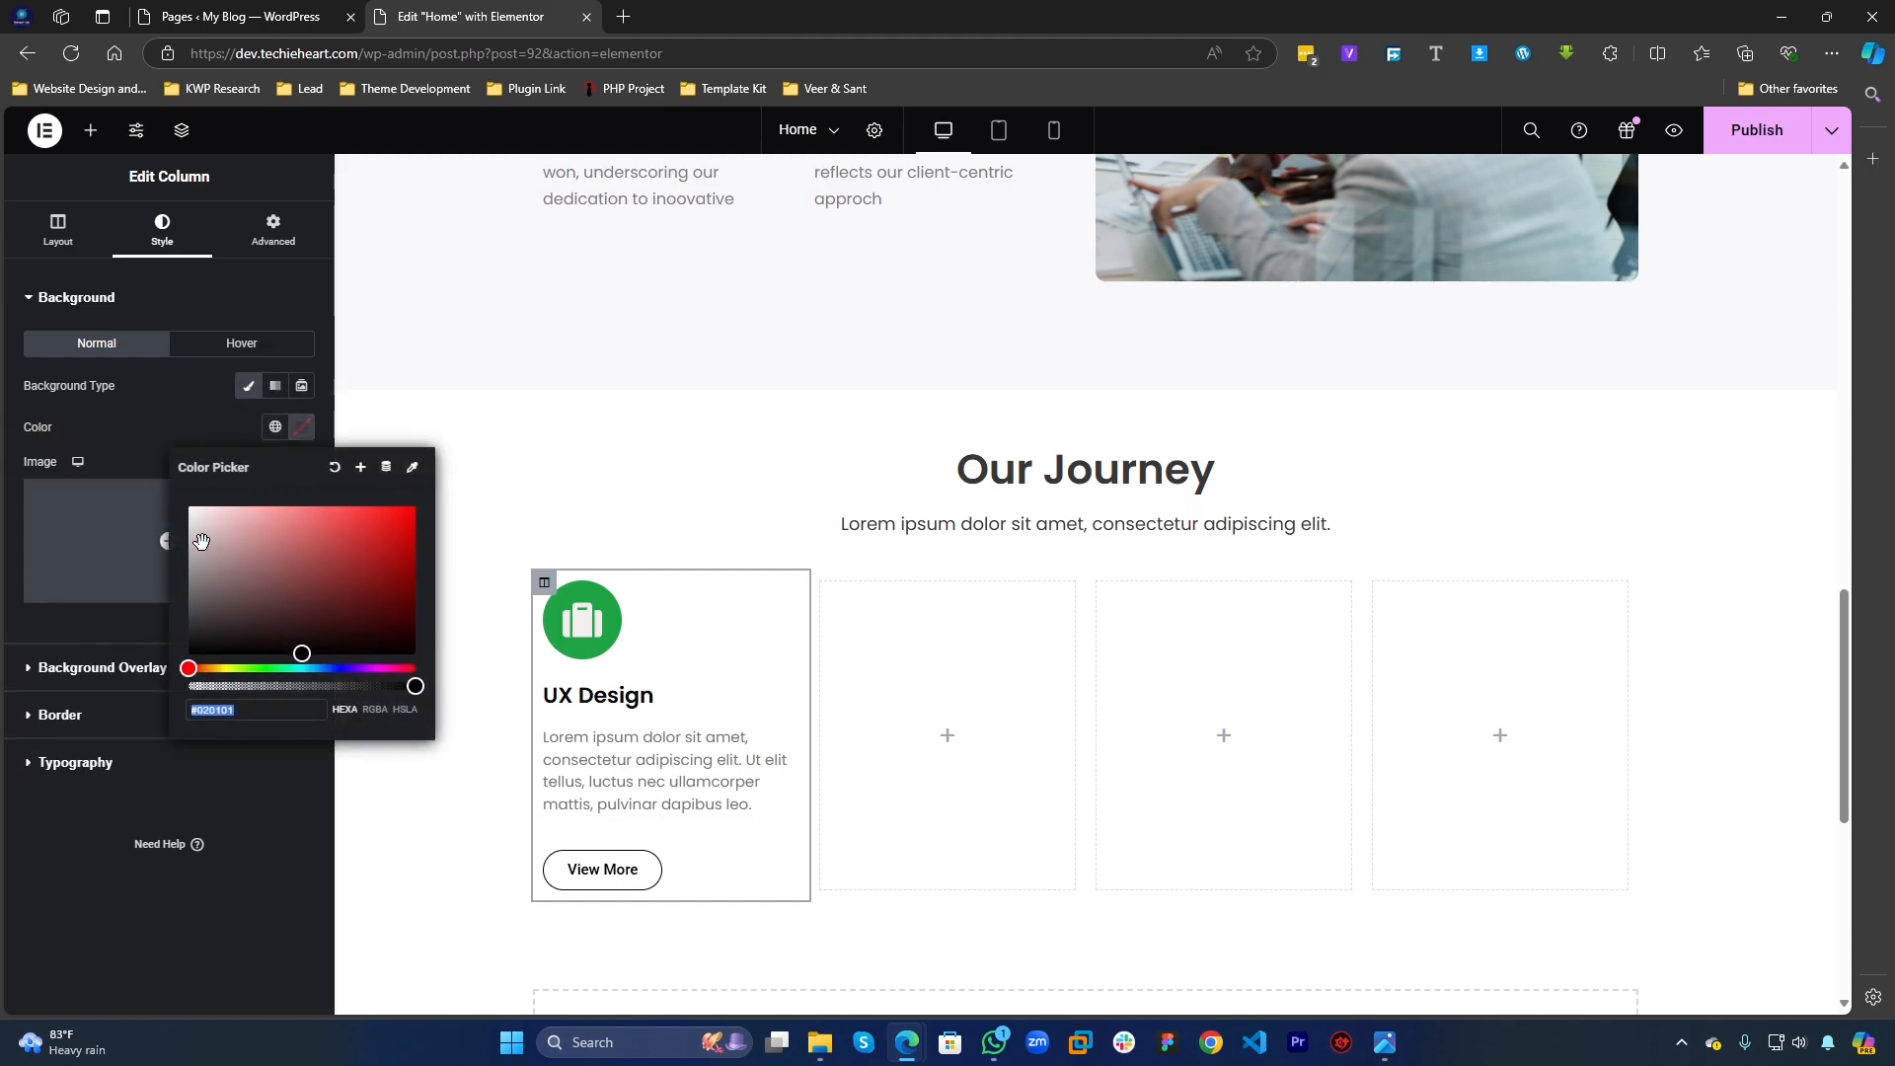
type("#CECECE")
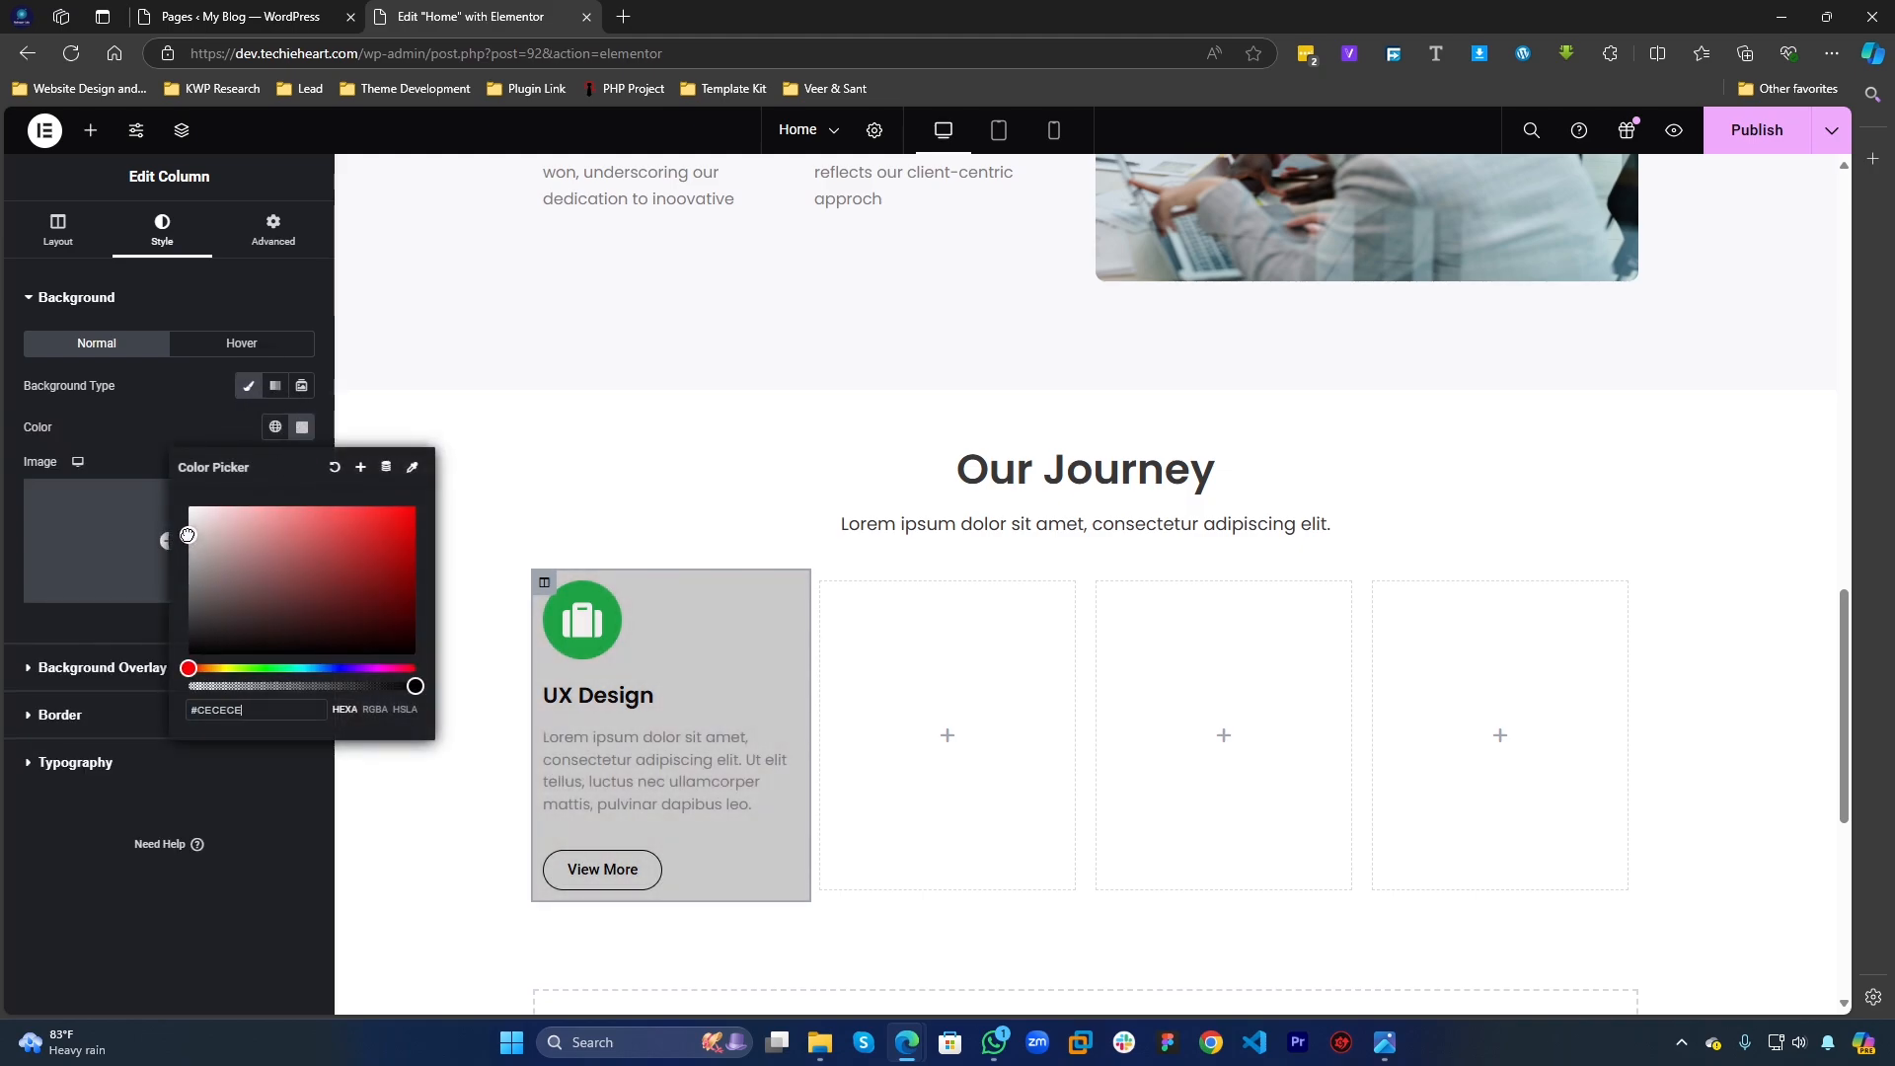
left_click_drag(188, 534, 187, 532)
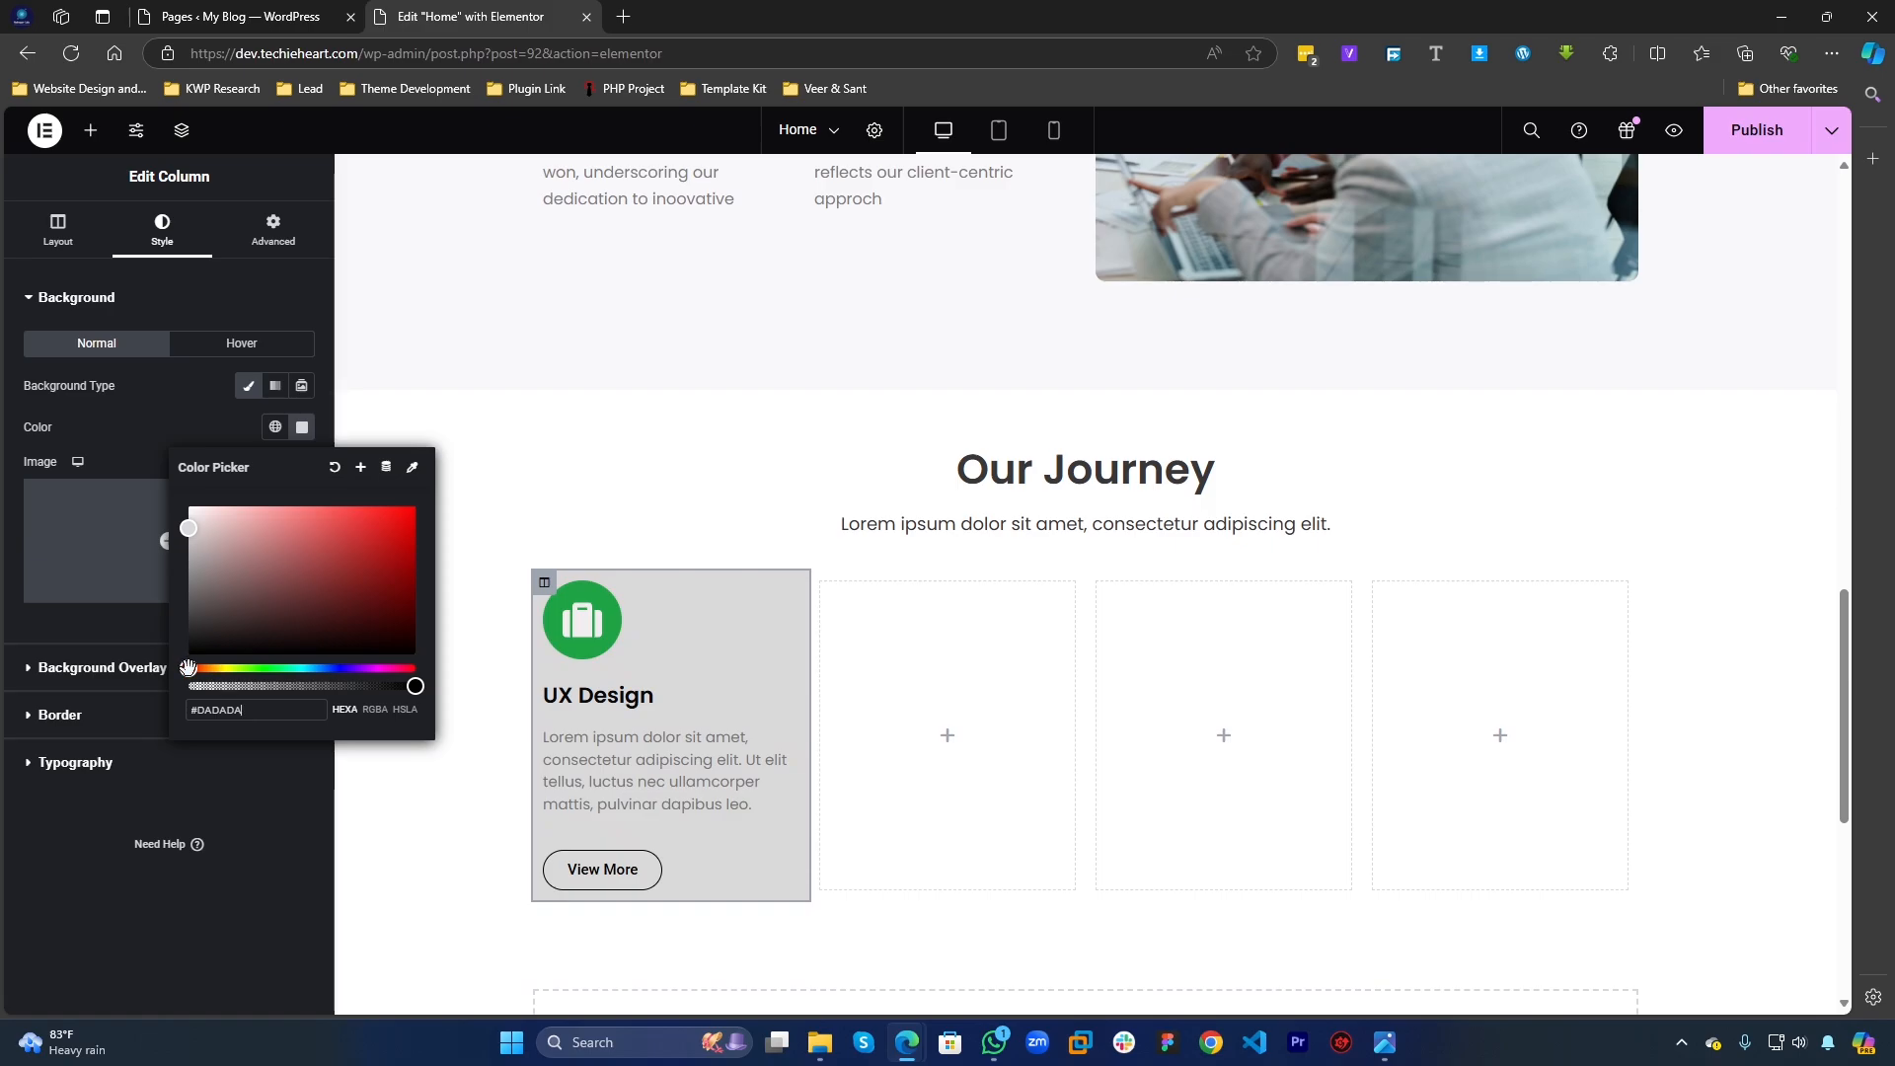
left_click_drag(188, 669, 309, 688)
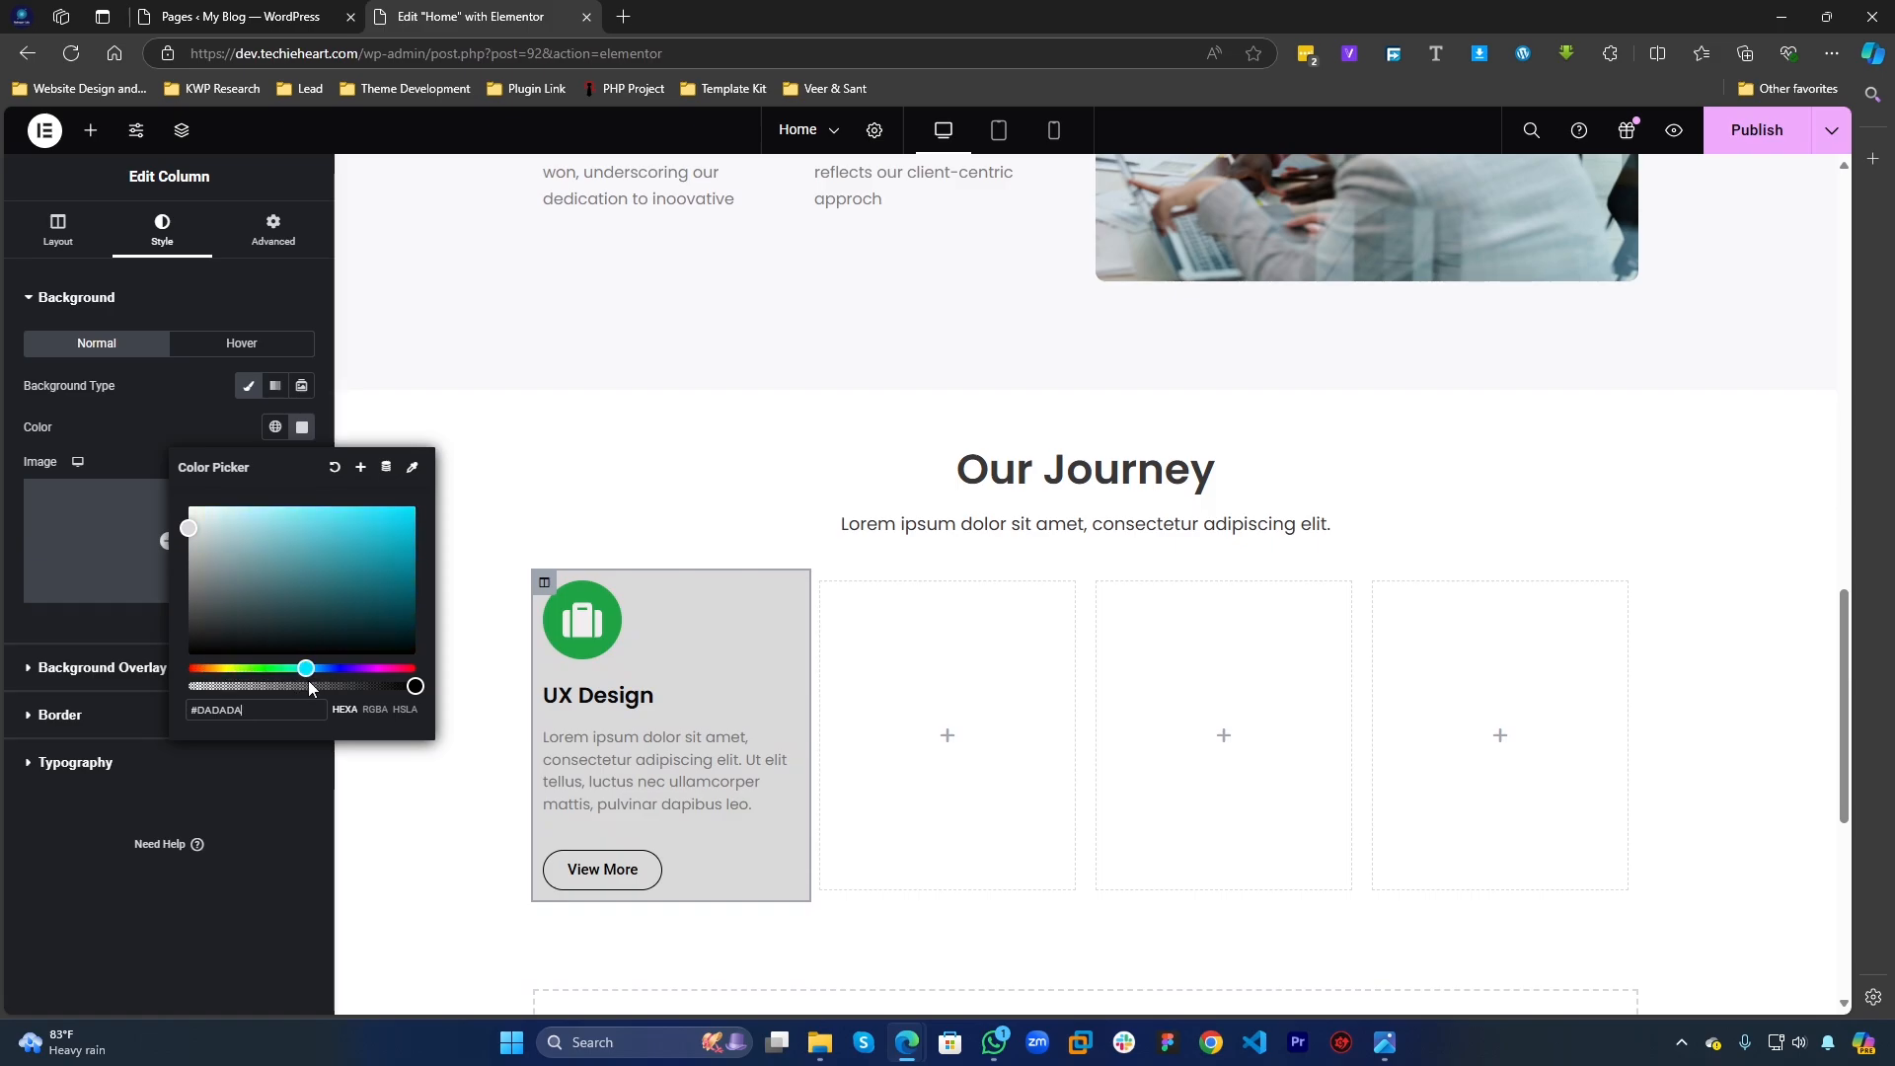
left_click_drag(199, 534, 121, 495)
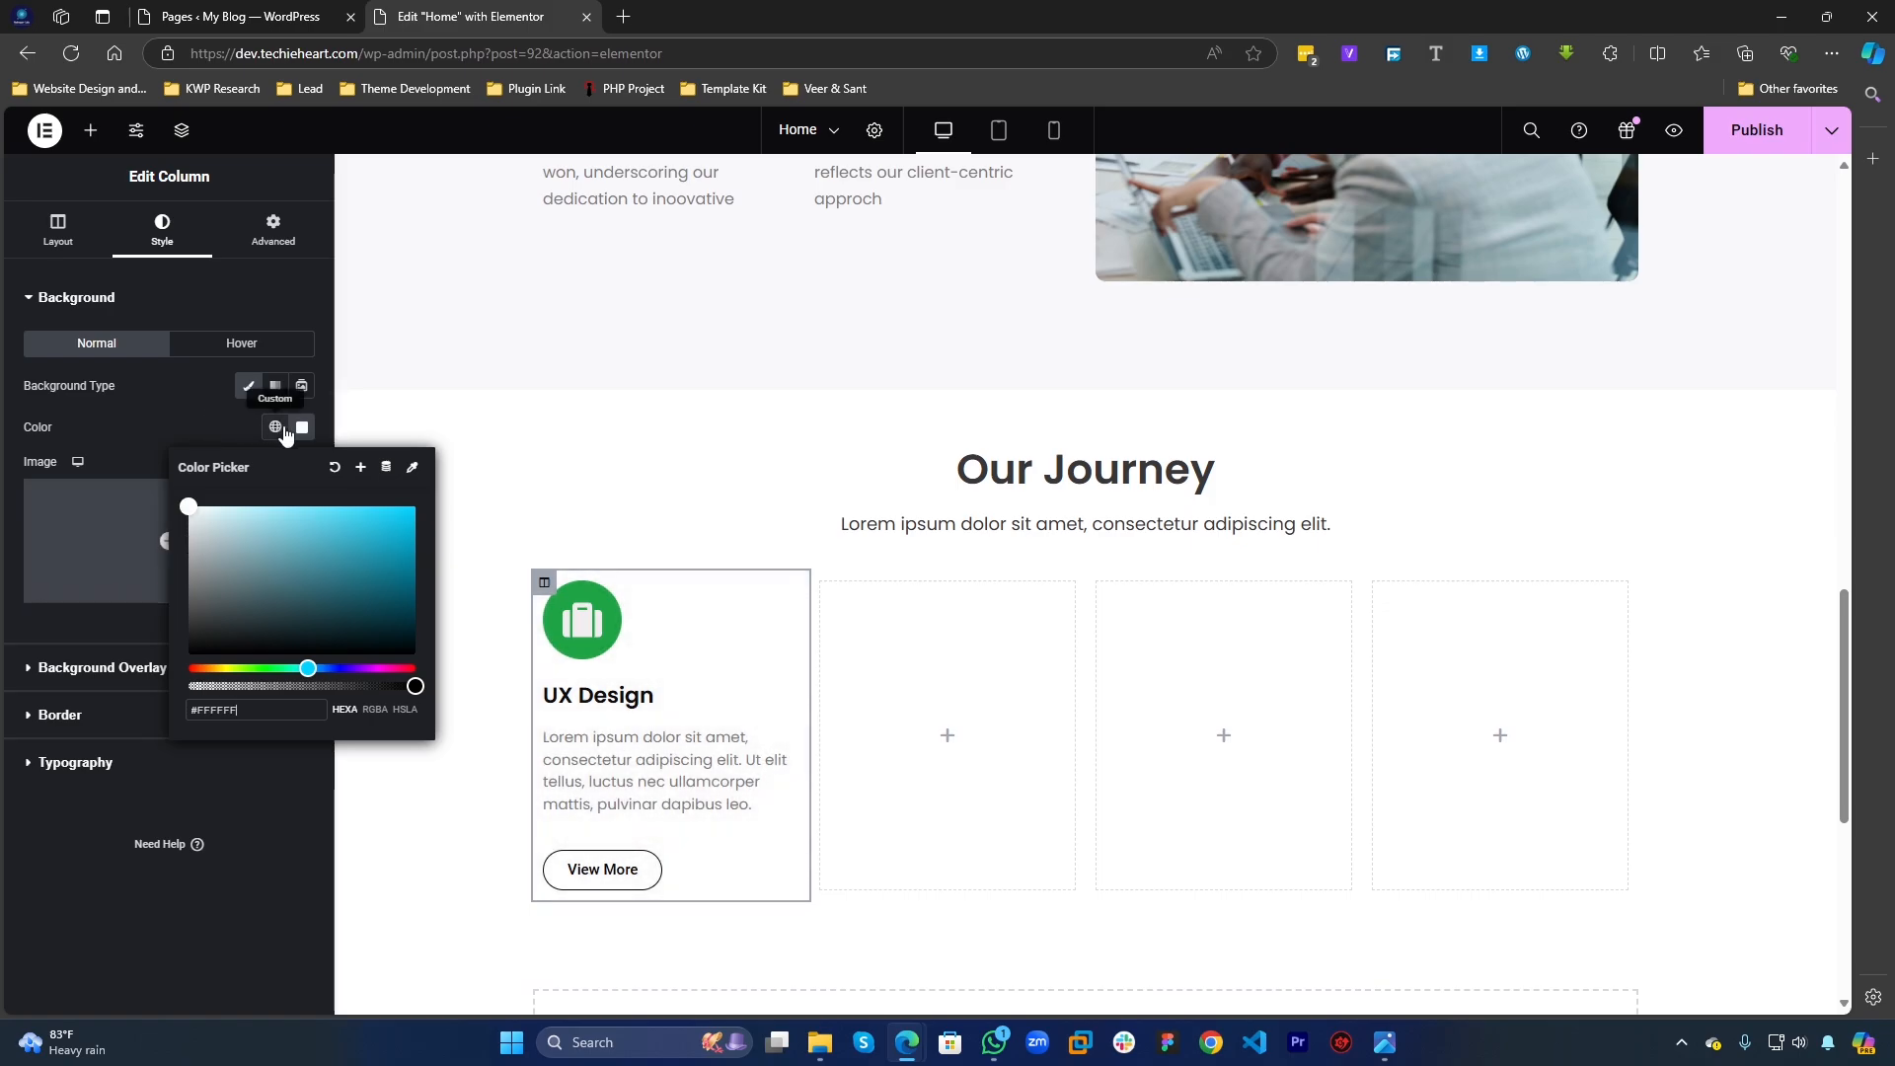
Step: Change the UX Design column's background color to the nearly transparent gray #8383830F
left_click_drag(318, 686, 426, 691)
left_click_drag(237, 542, 174, 578)
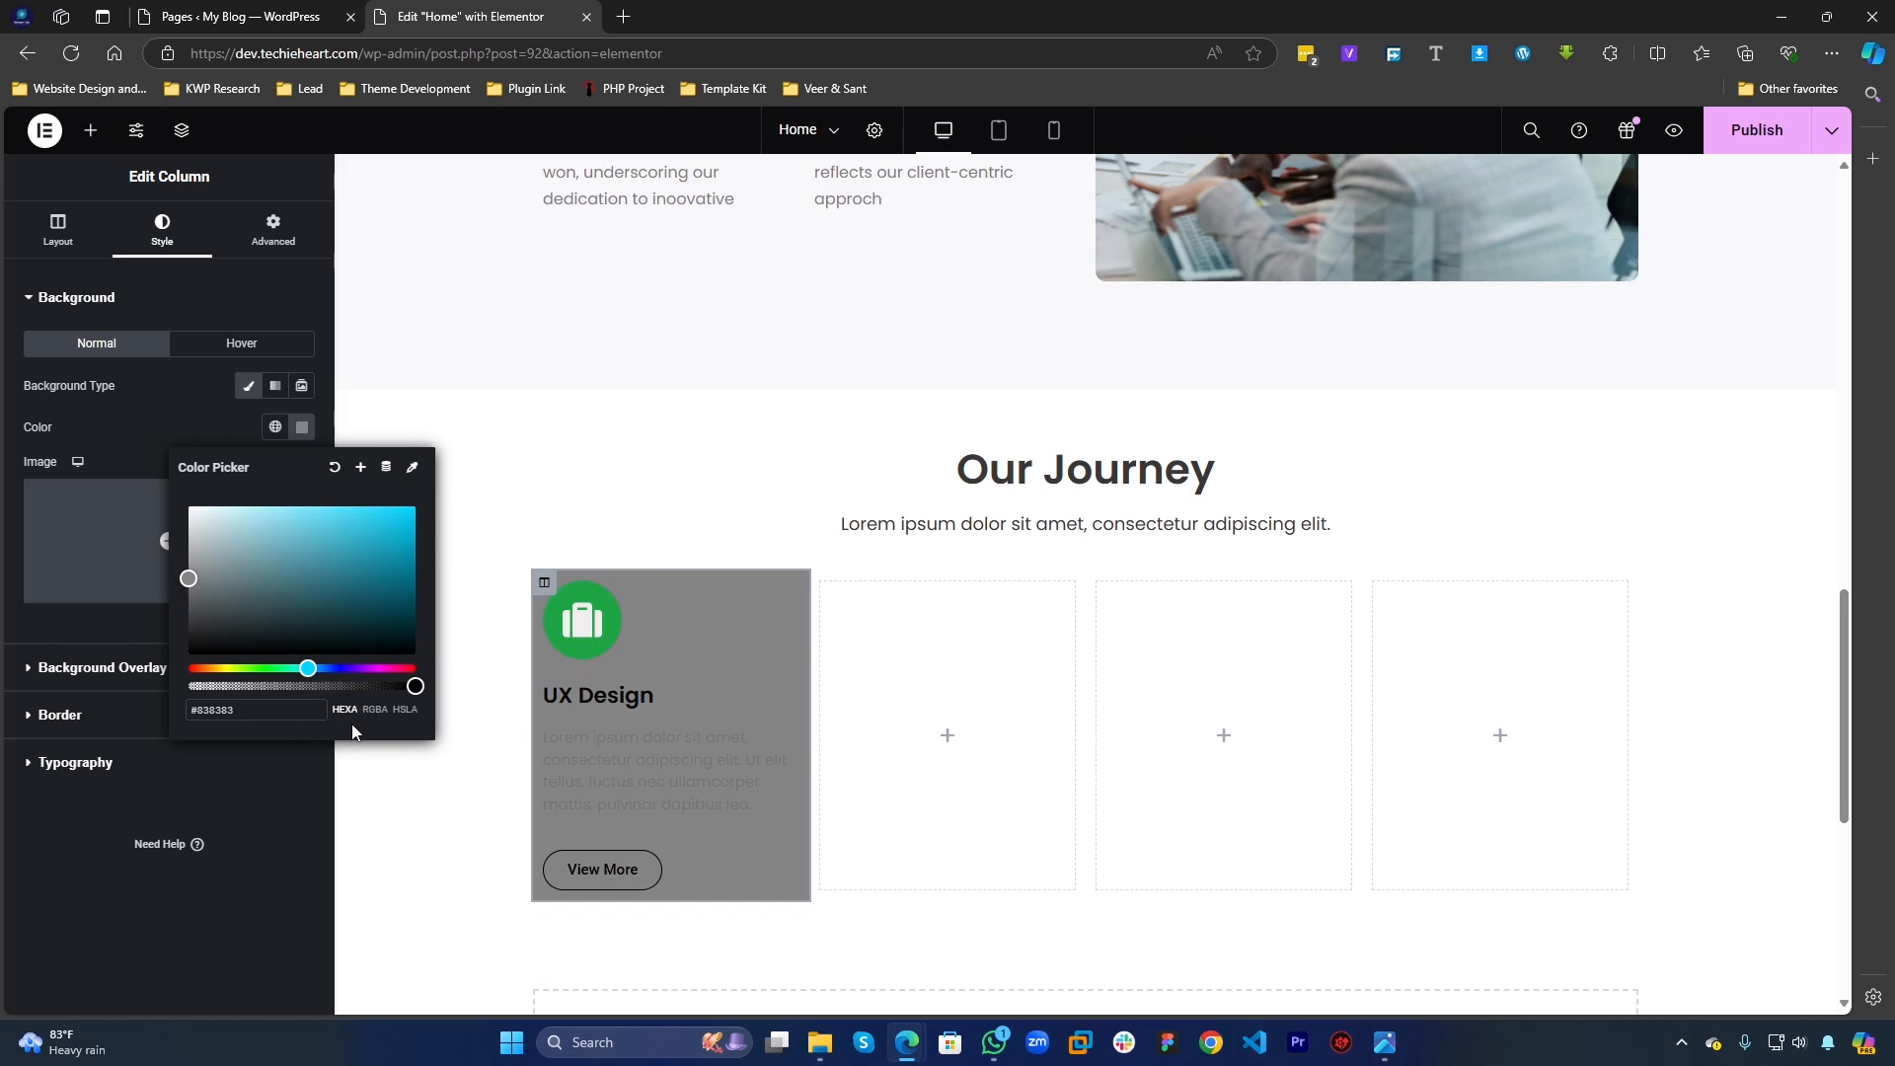
left_click_drag(411, 688, 227, 685)
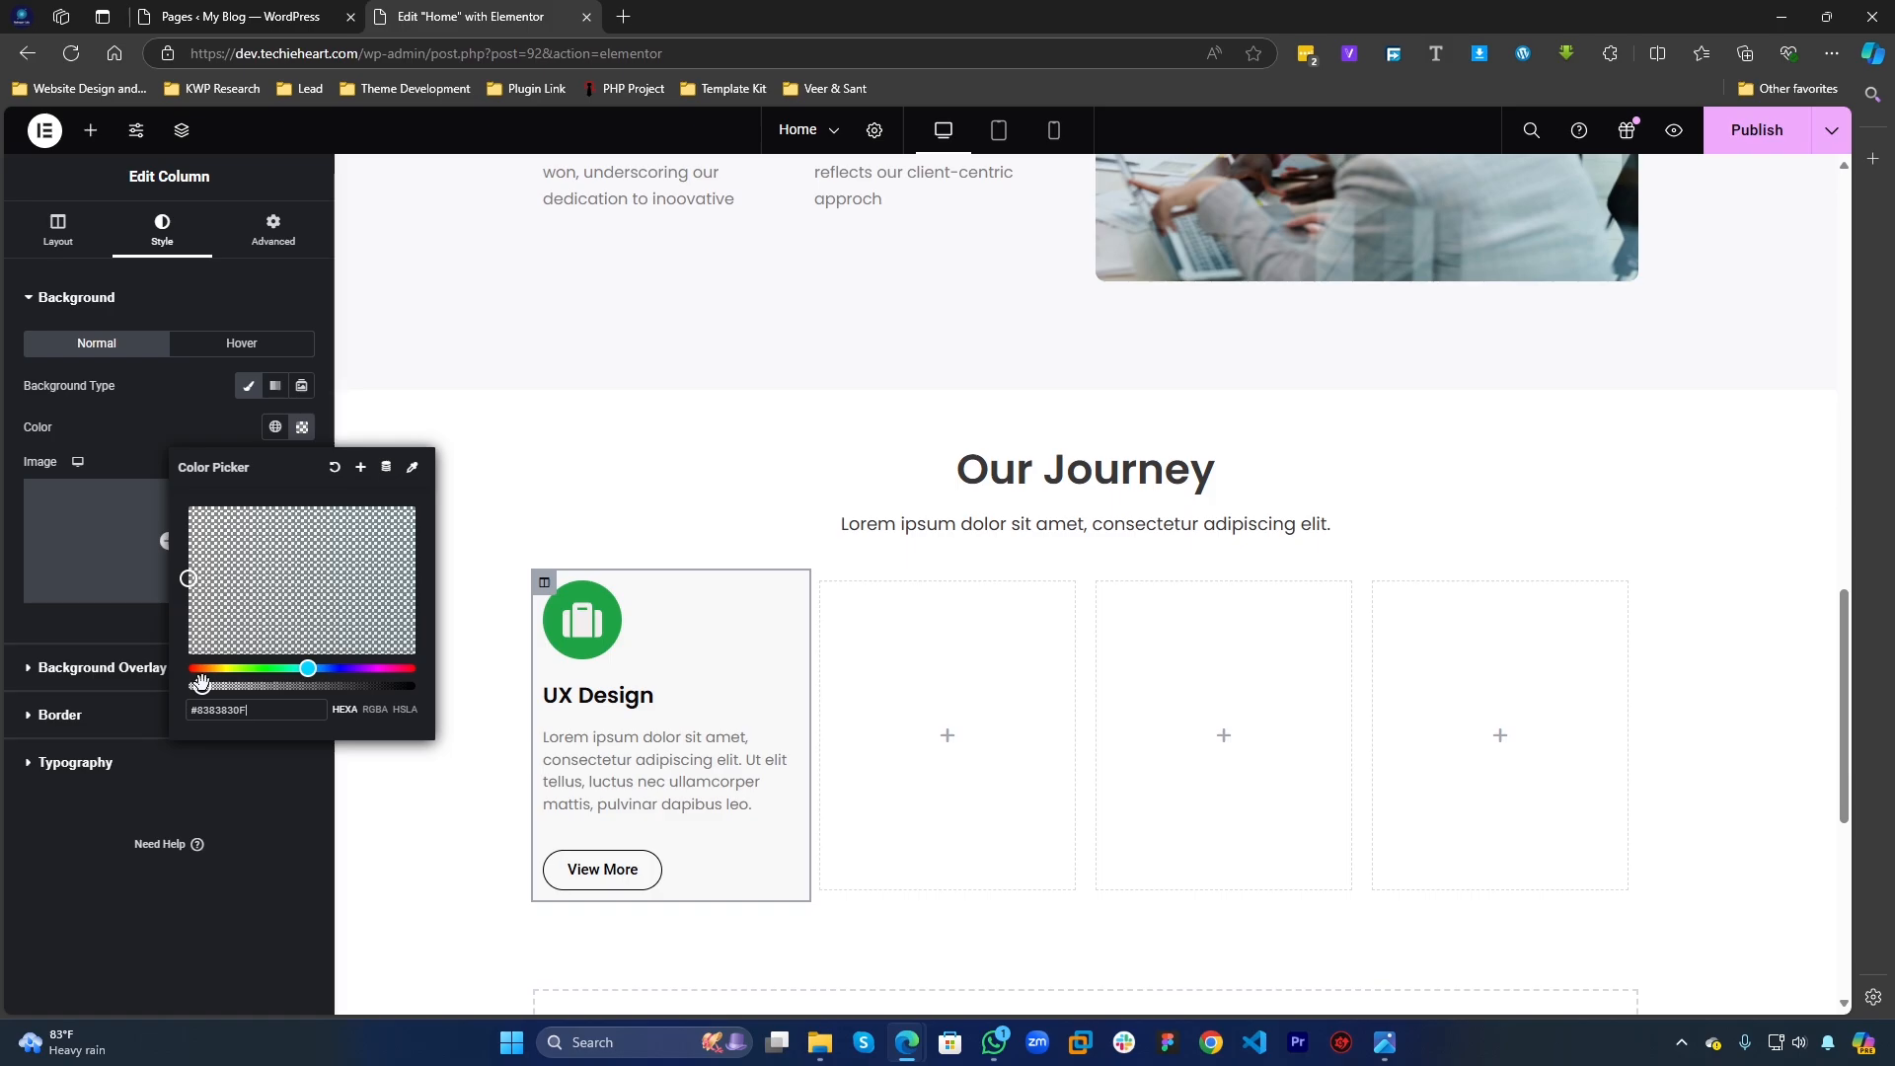
left_click(241, 798)
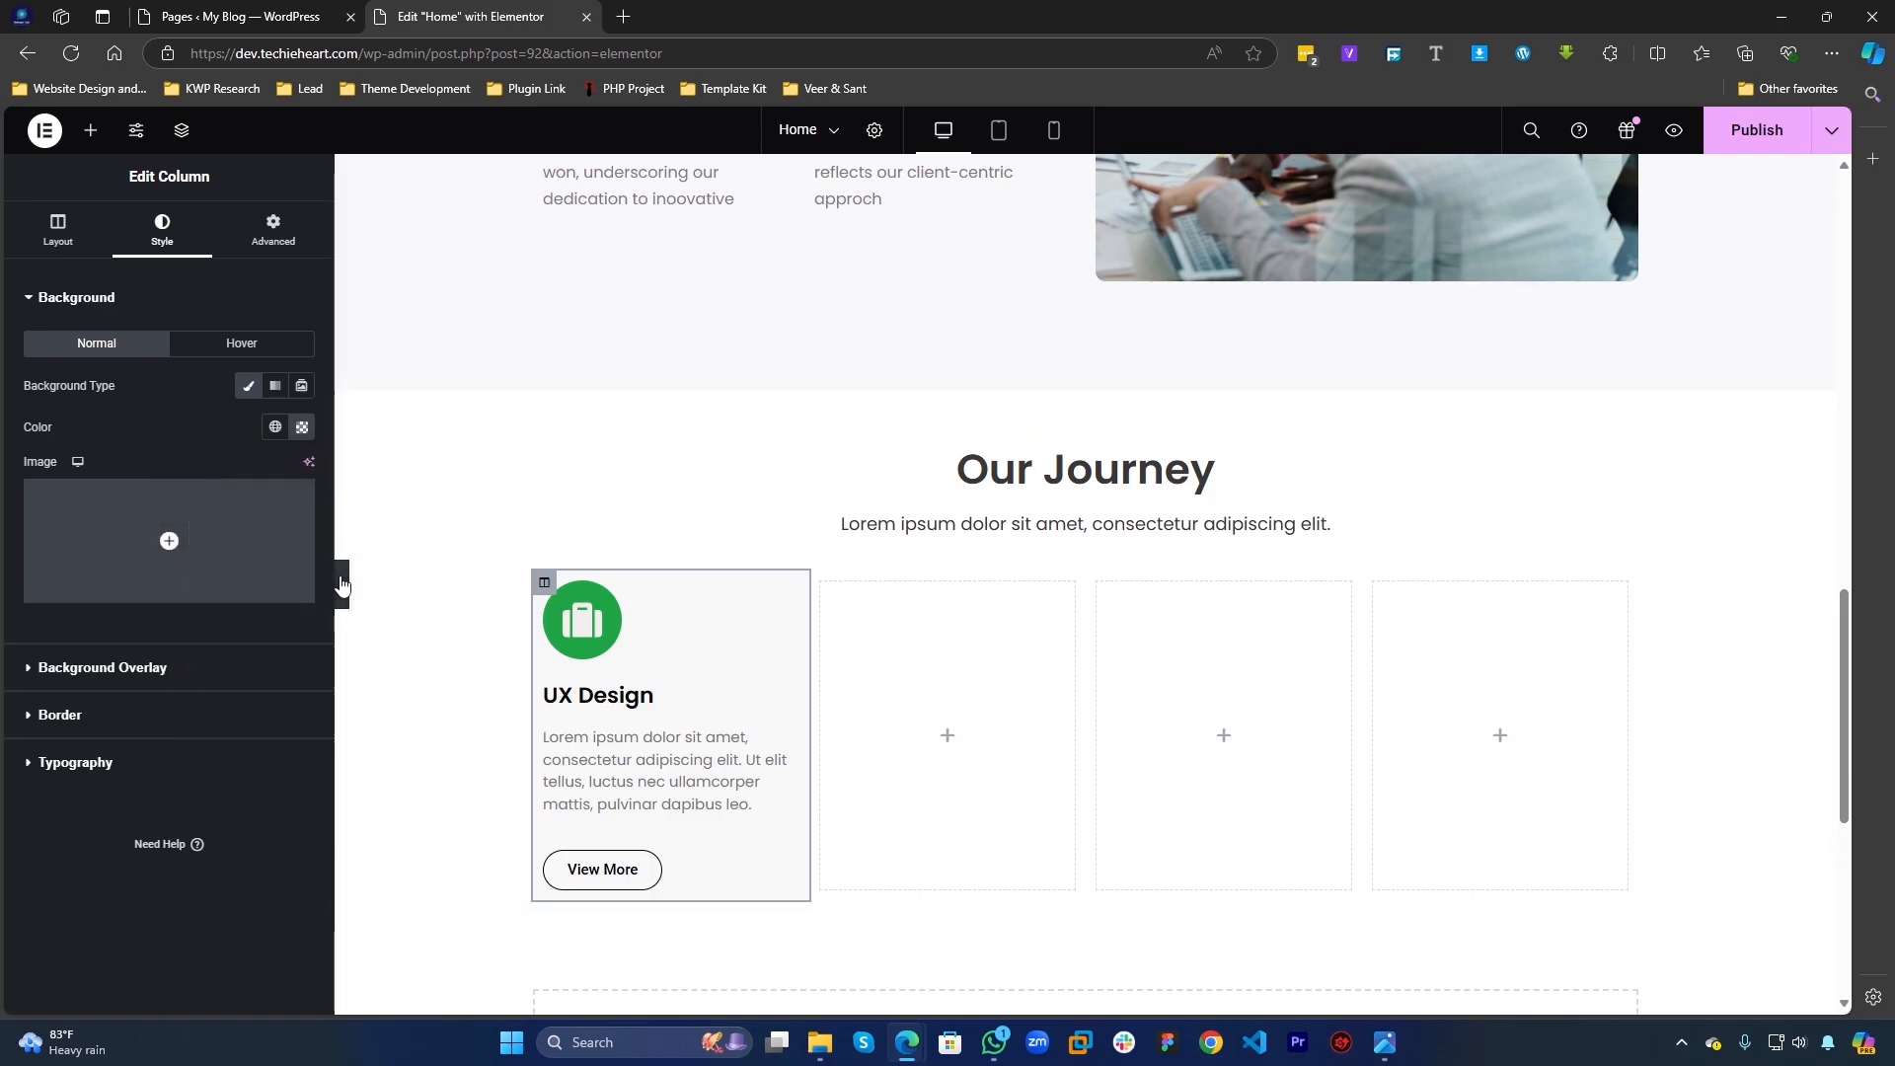
Step: Preview the Our Journey section without the editing controls and check the UX Design card's appearance and hover effects
left_click(341, 585)
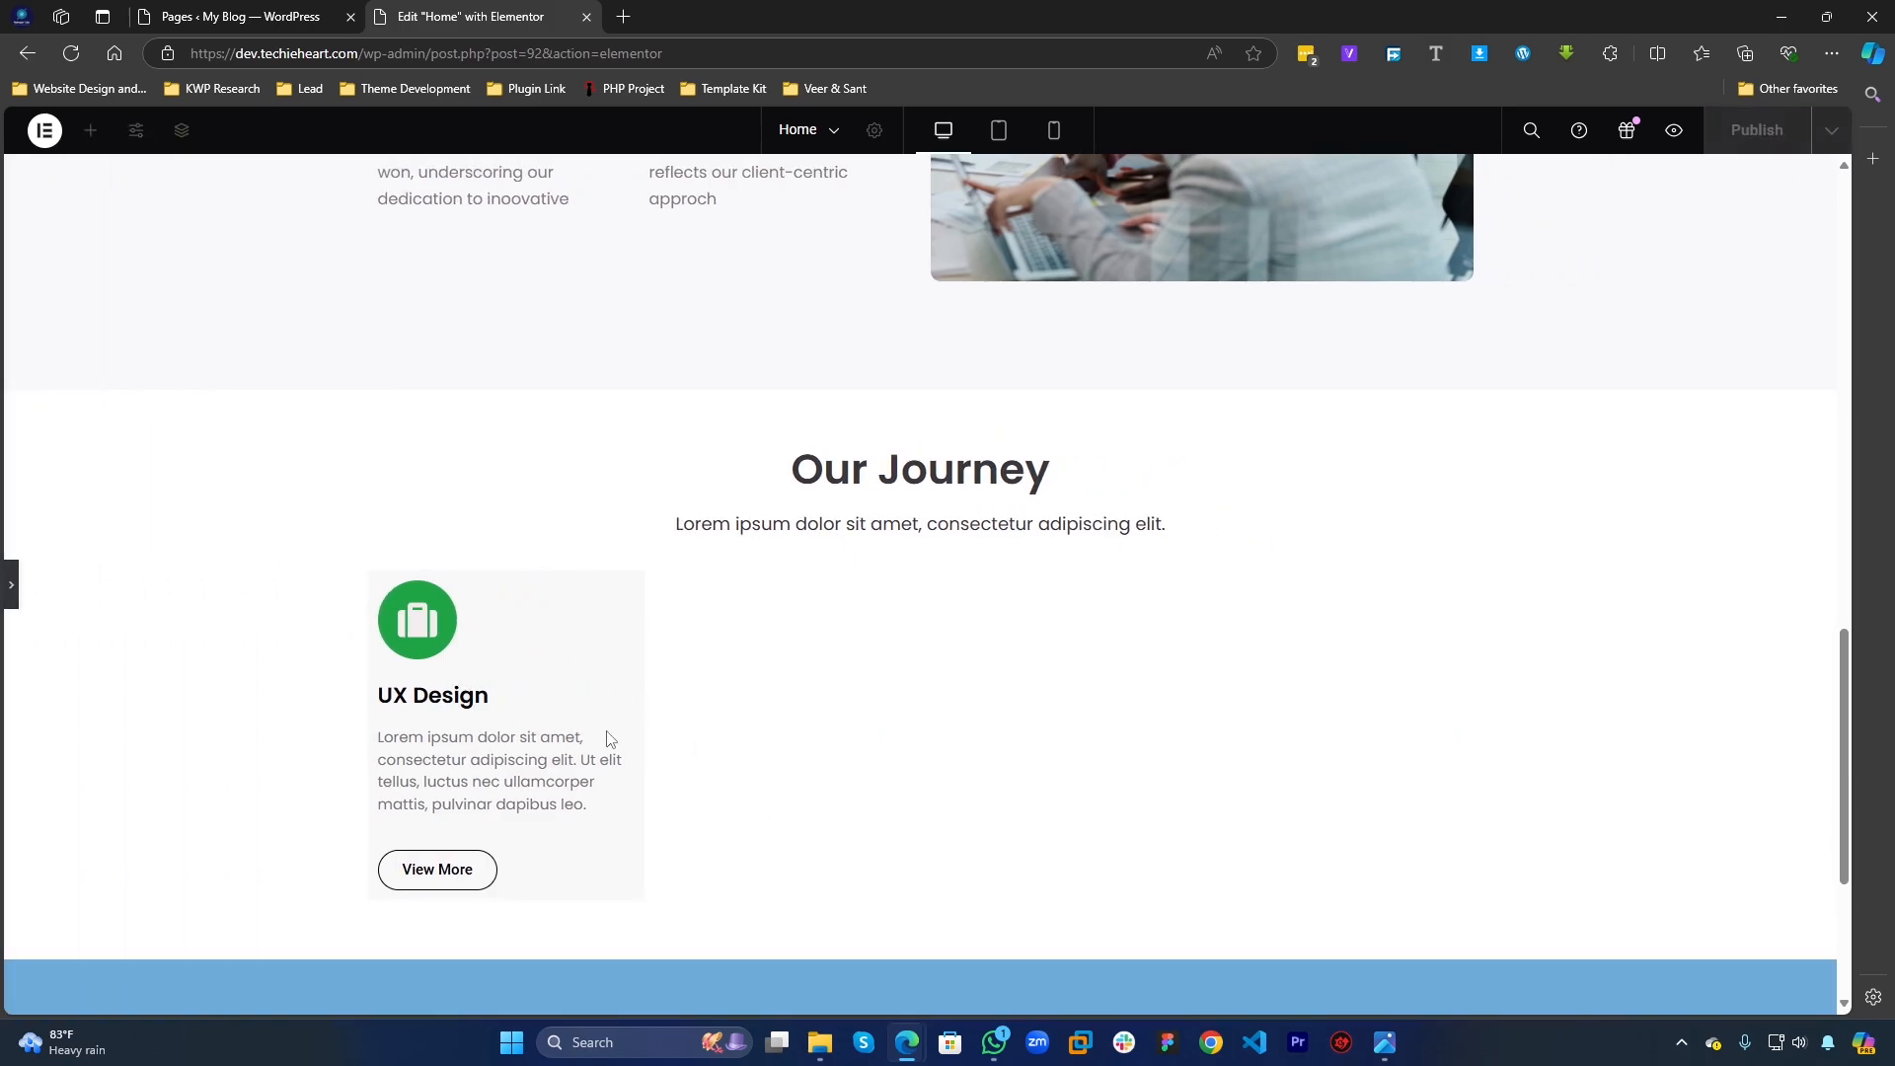
left_click(9, 585)
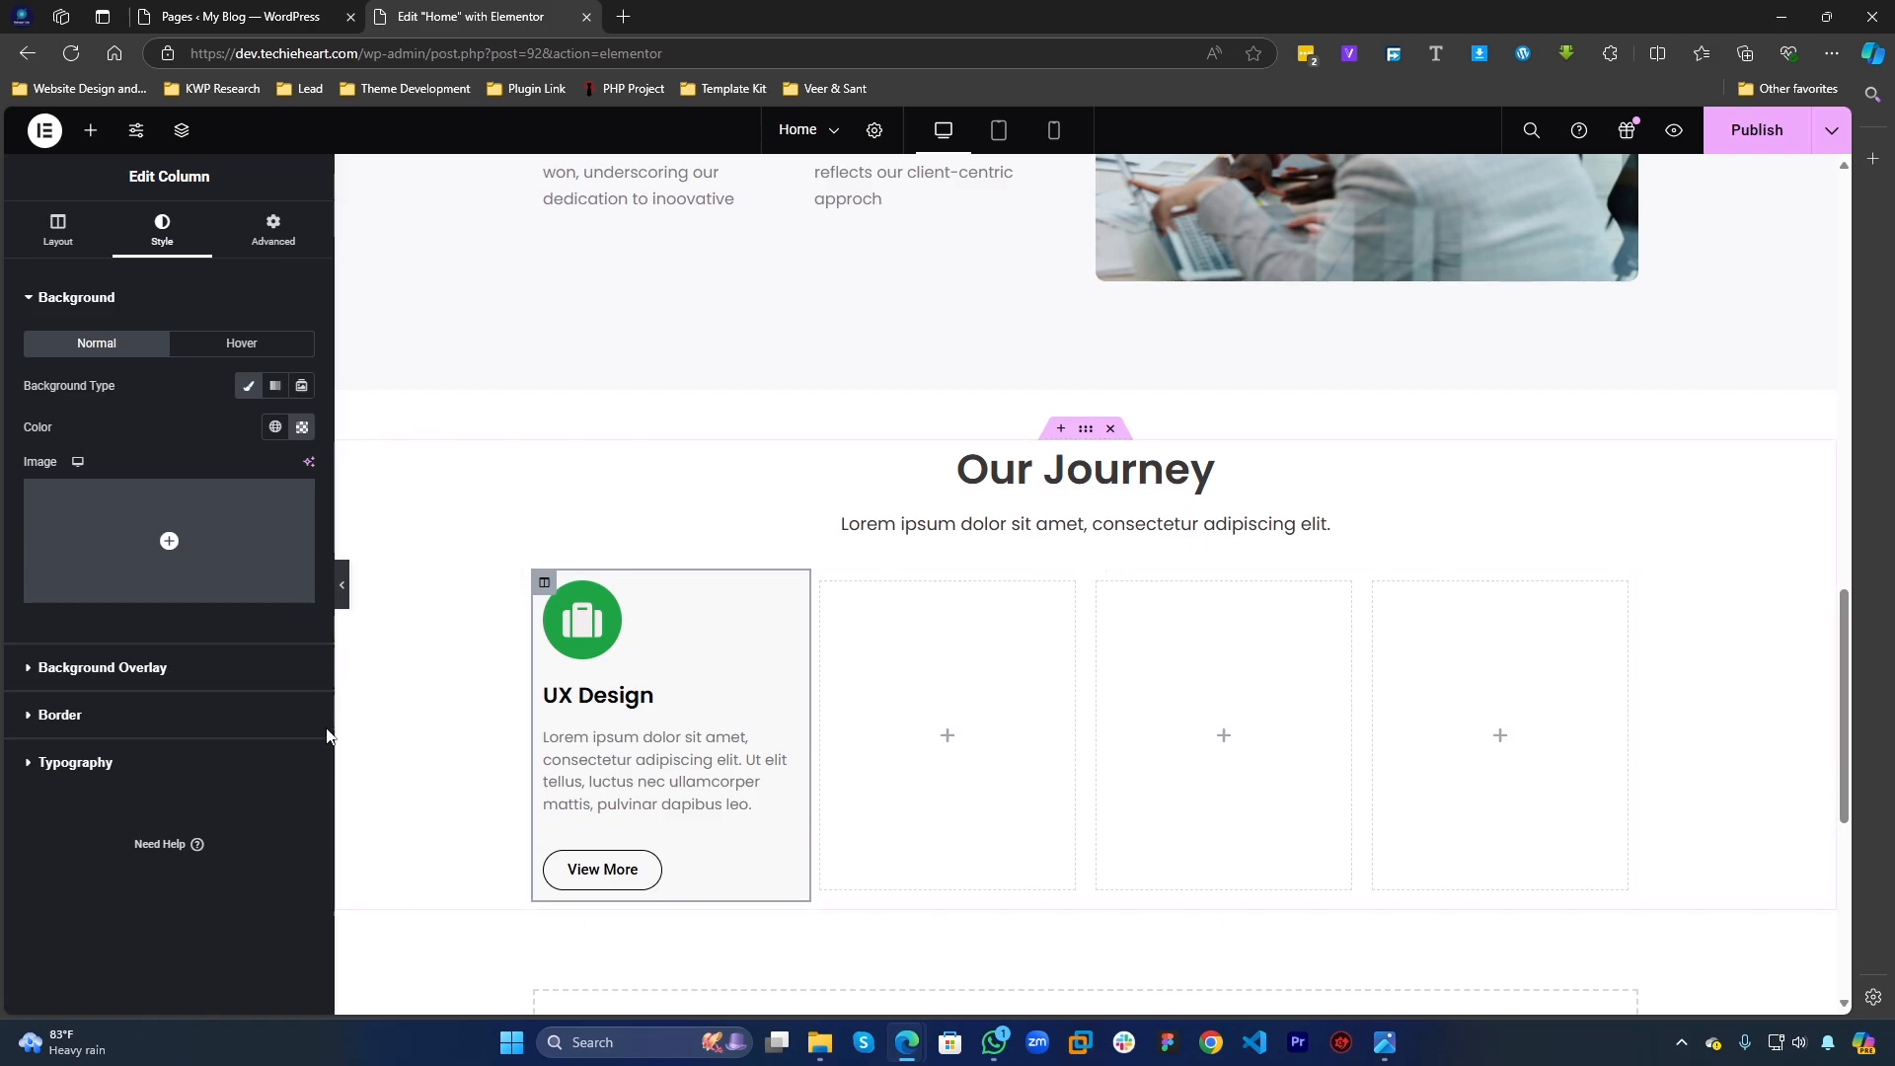
left_click(343, 585)
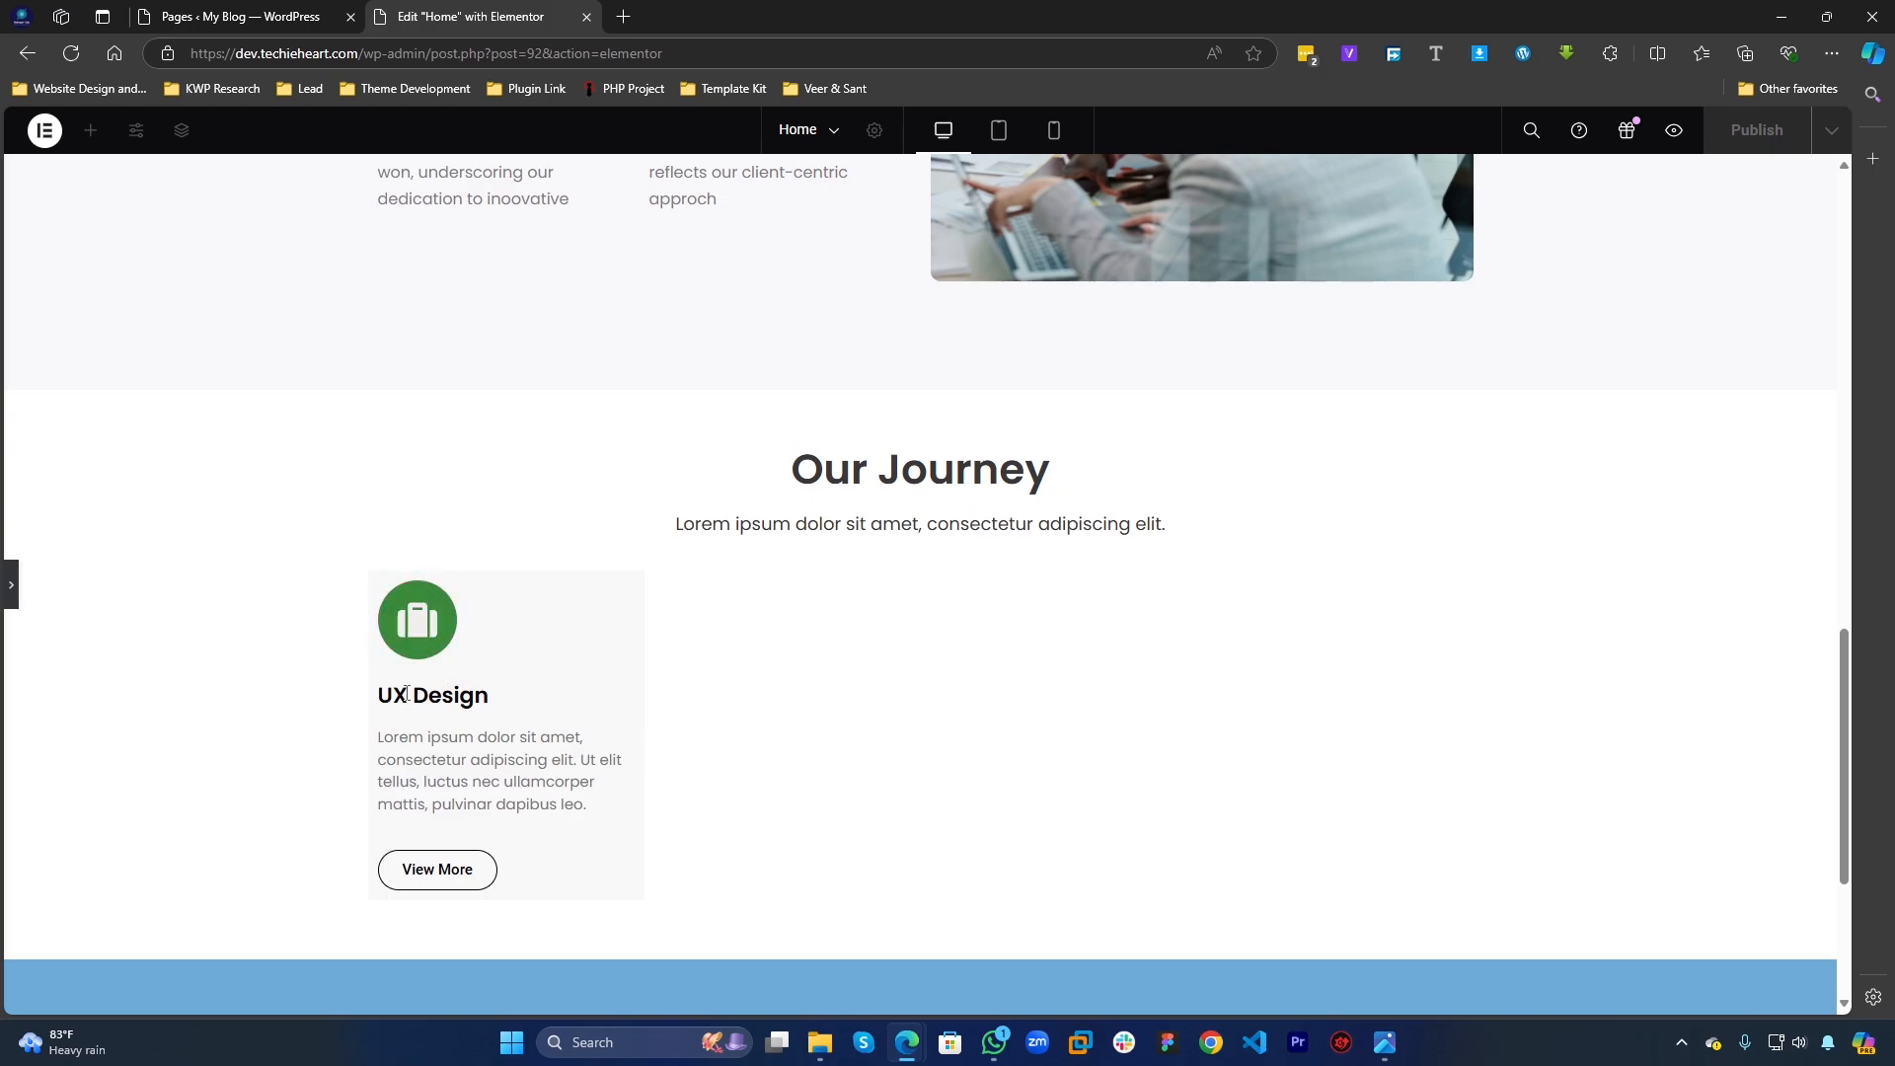
left_click(8, 586)
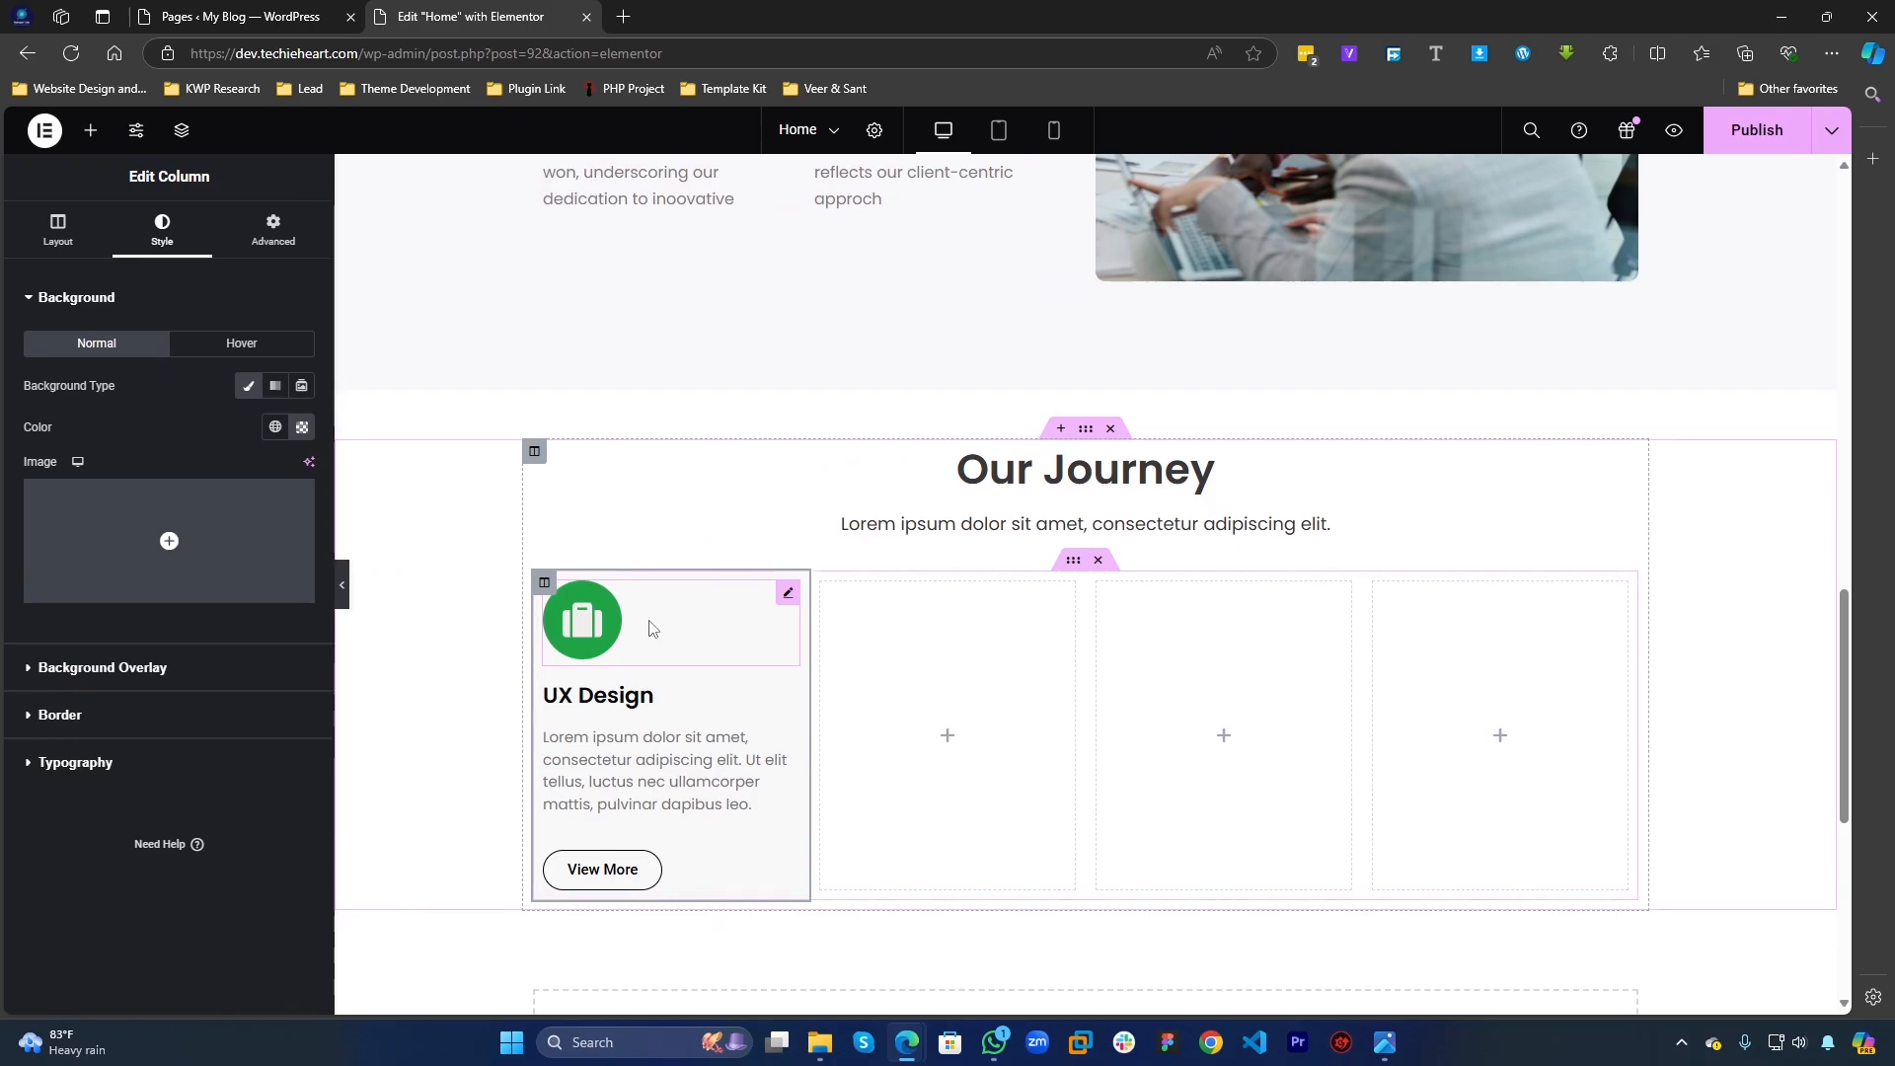
Step: Clear the hover primary and secondary colors of the icon above the UX Design heading
left_click(651, 629)
left_click(274, 396)
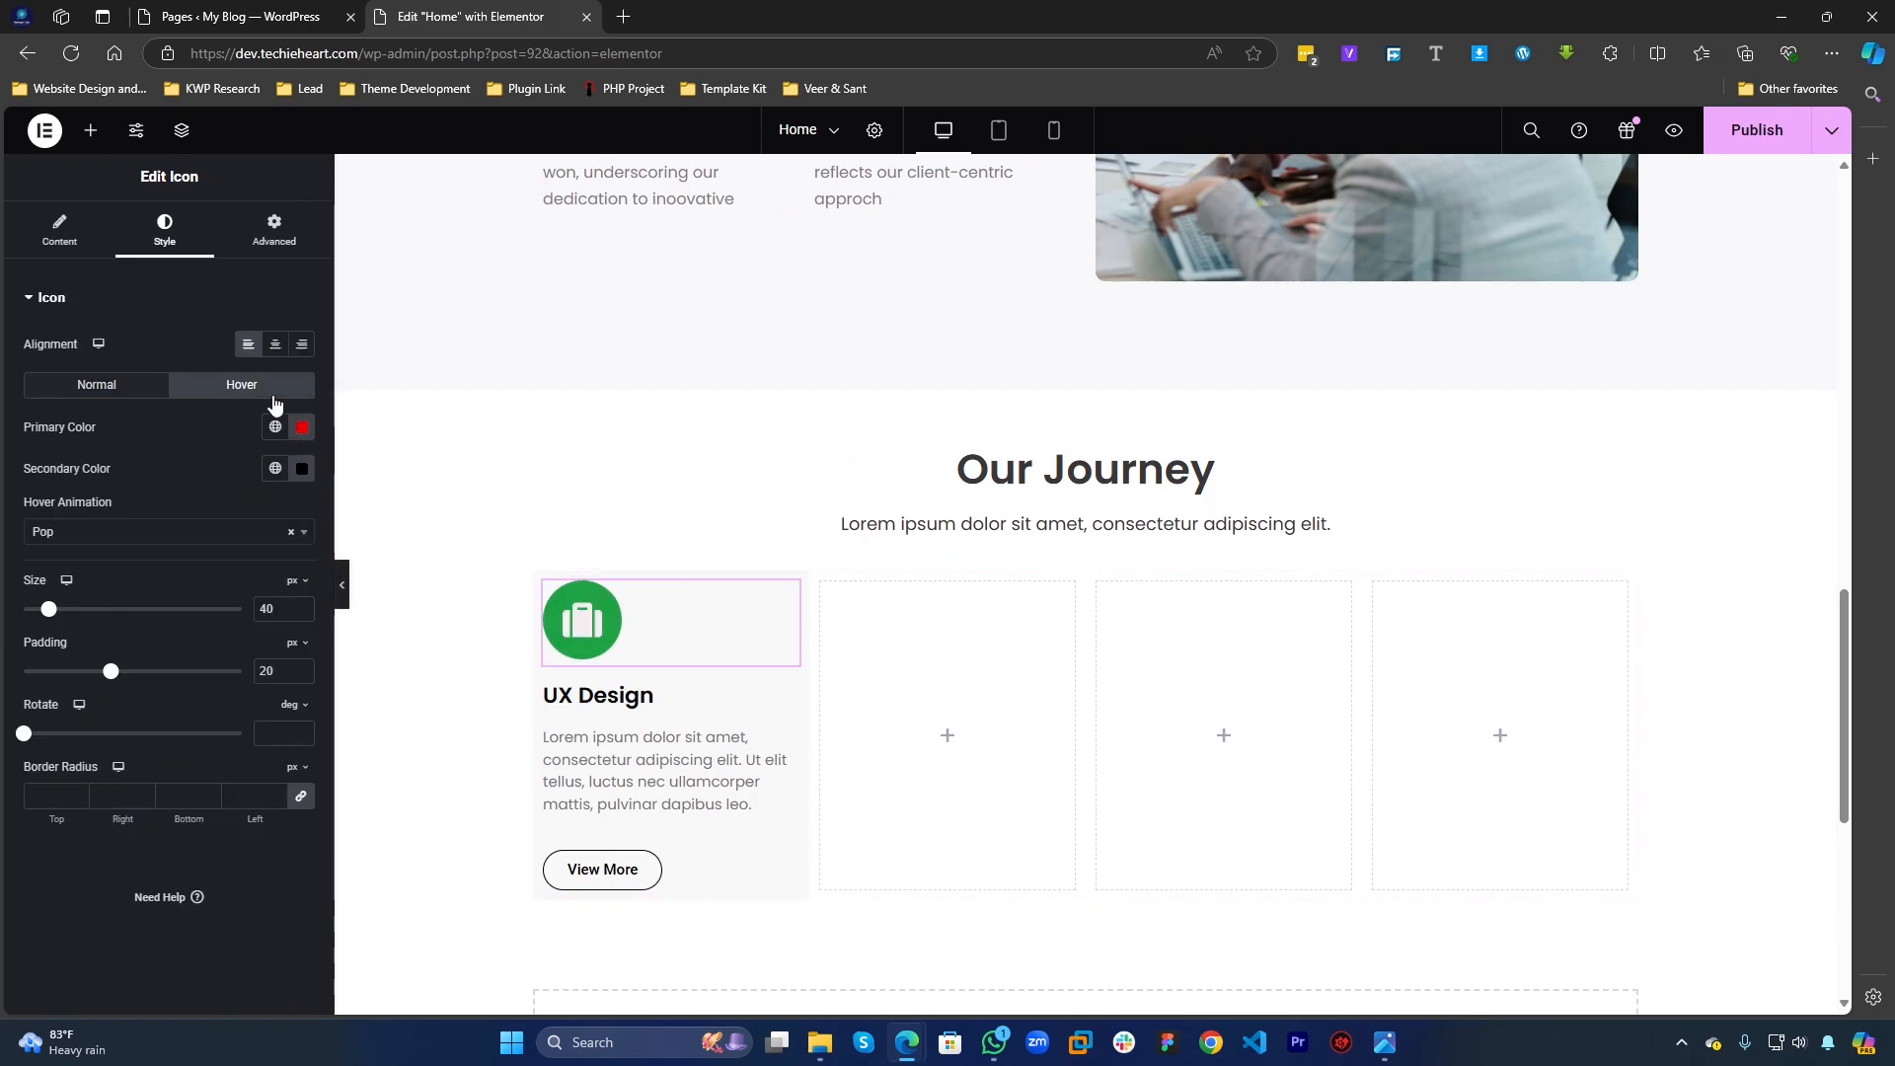
left_click(302, 427)
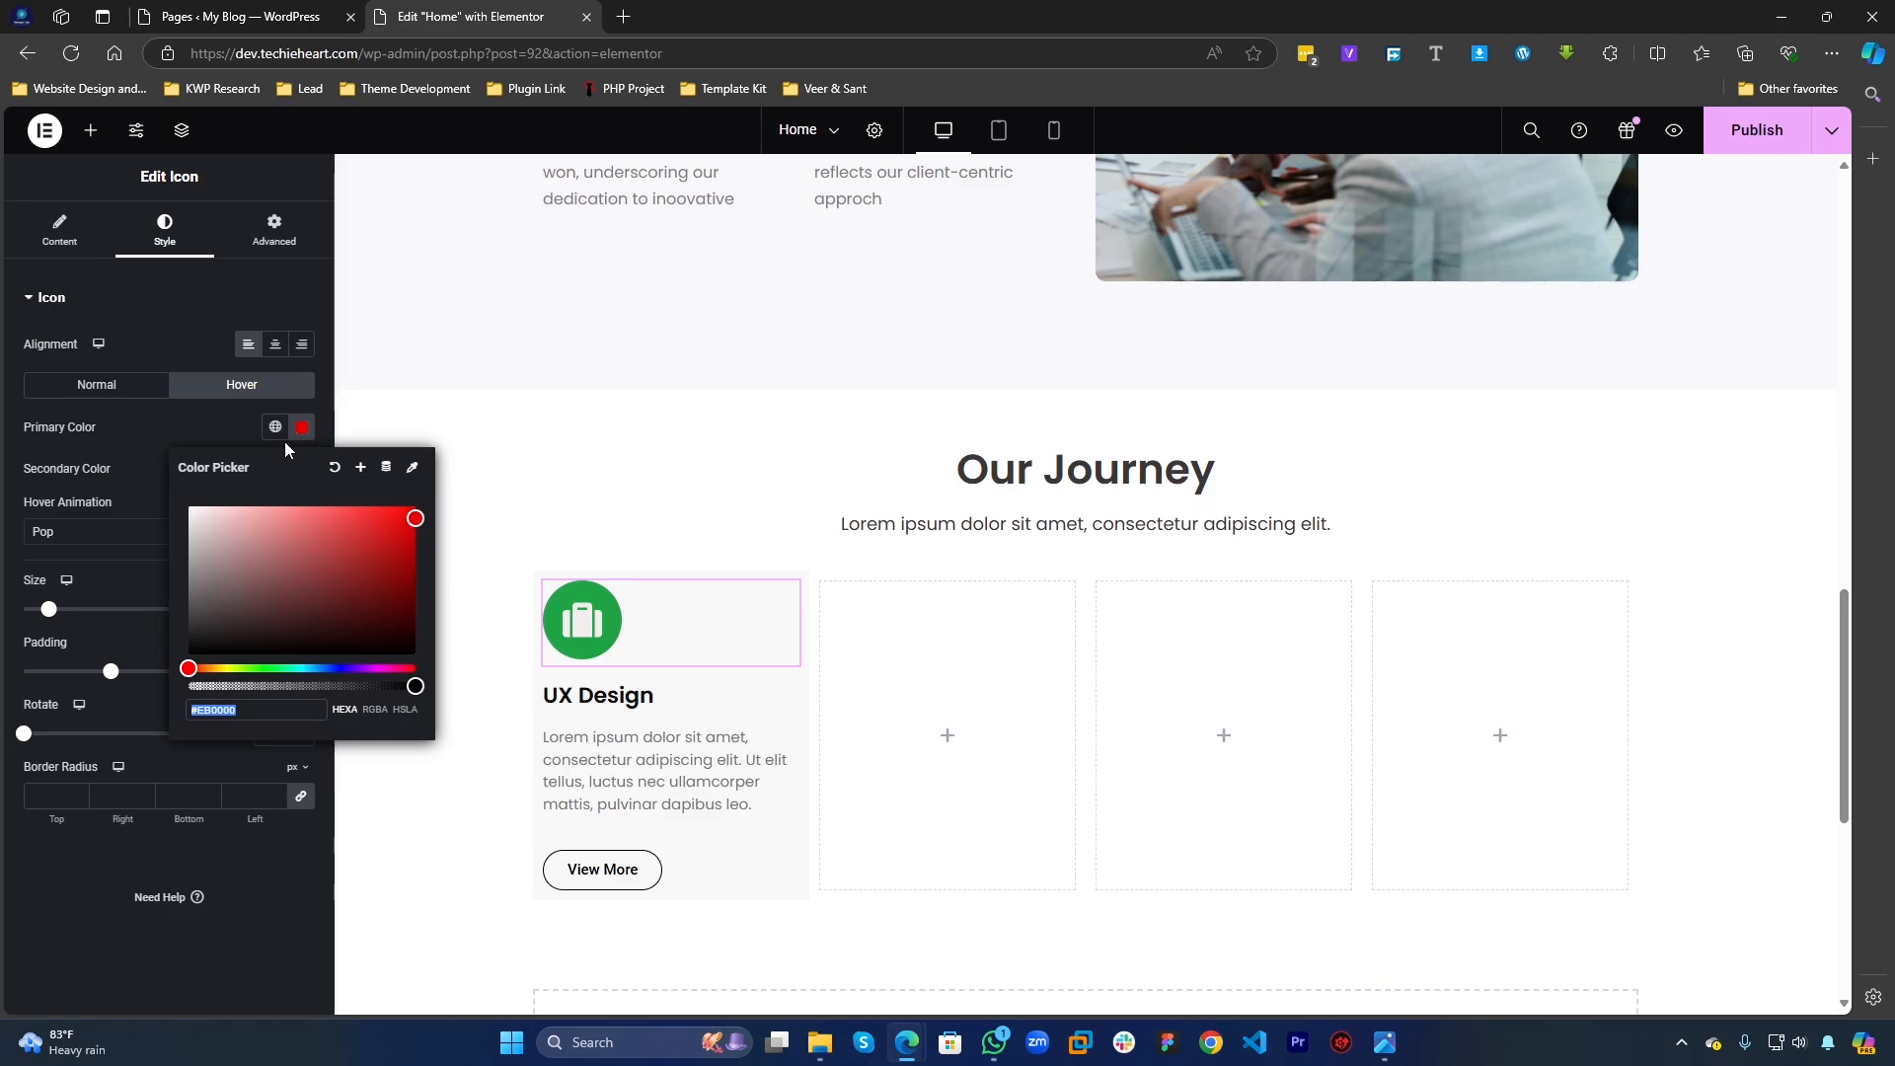
left_click(332, 476)
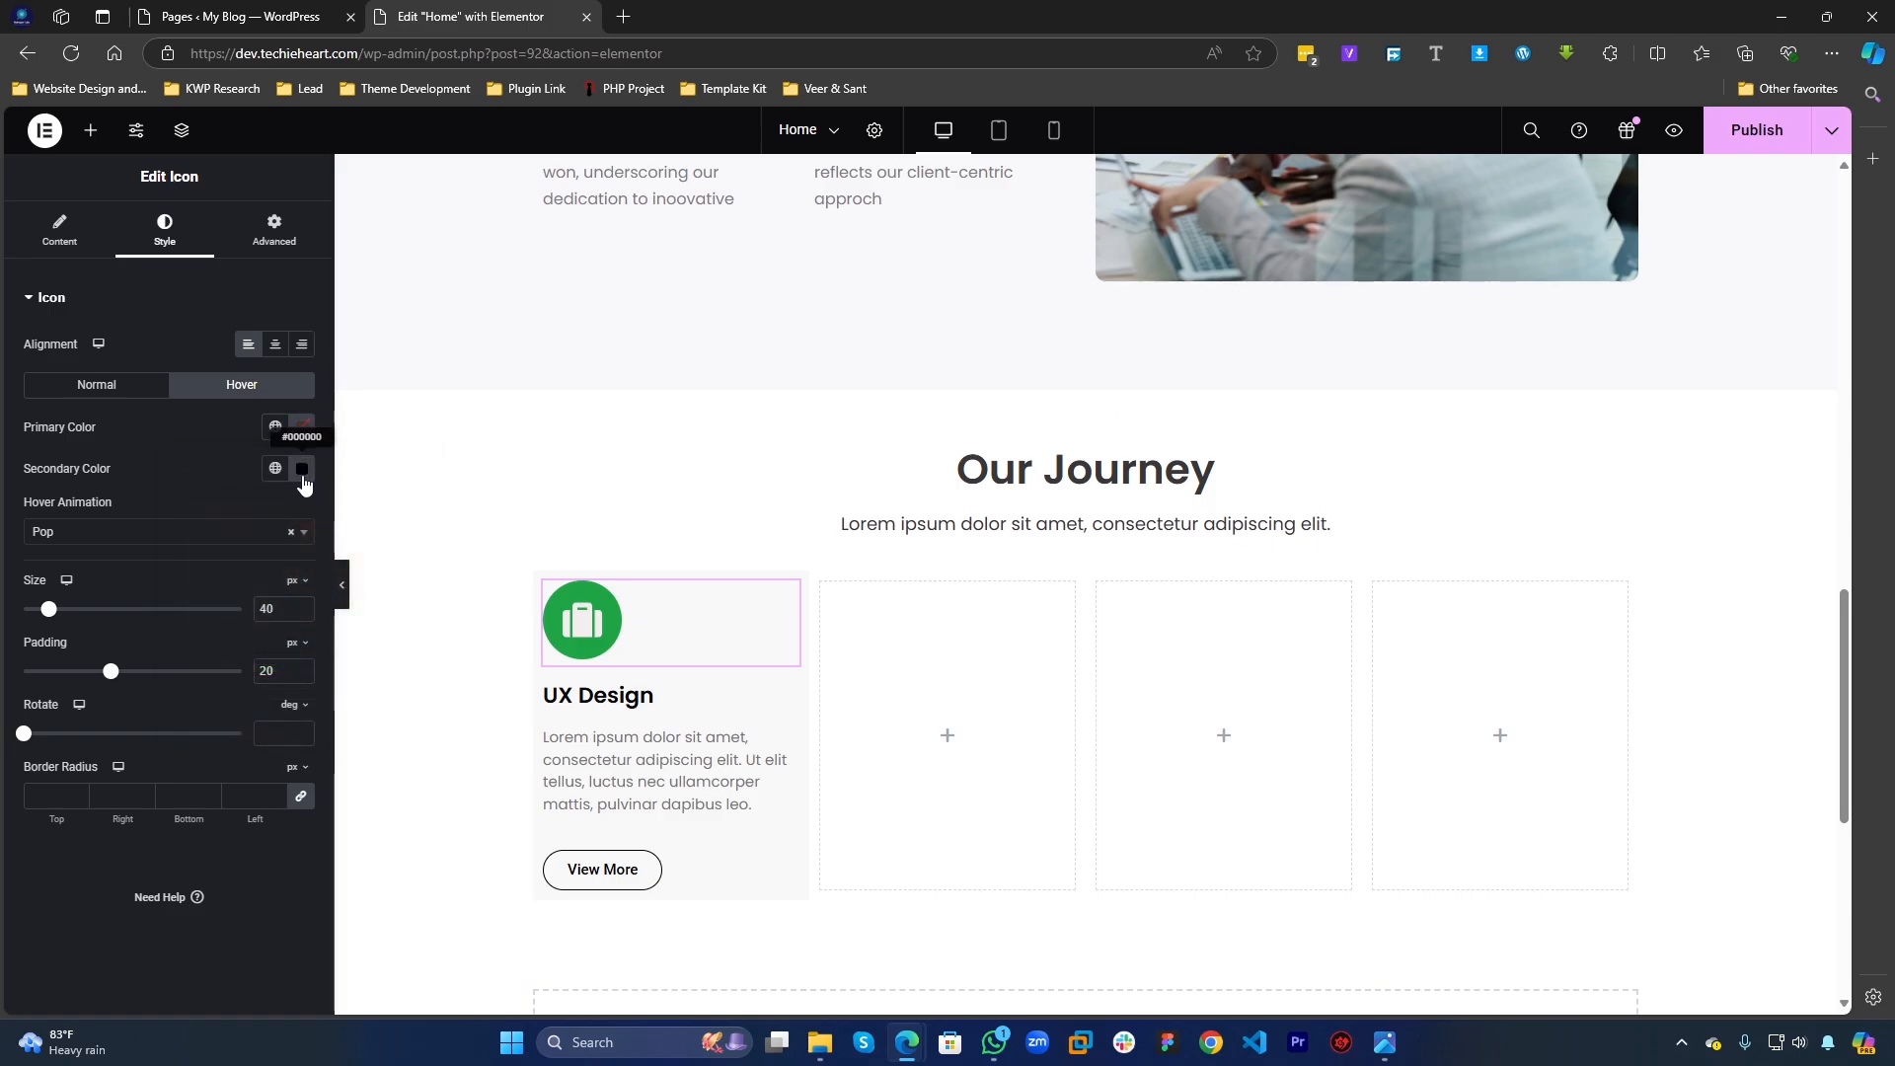
left_click(302, 470)
left_click(336, 509)
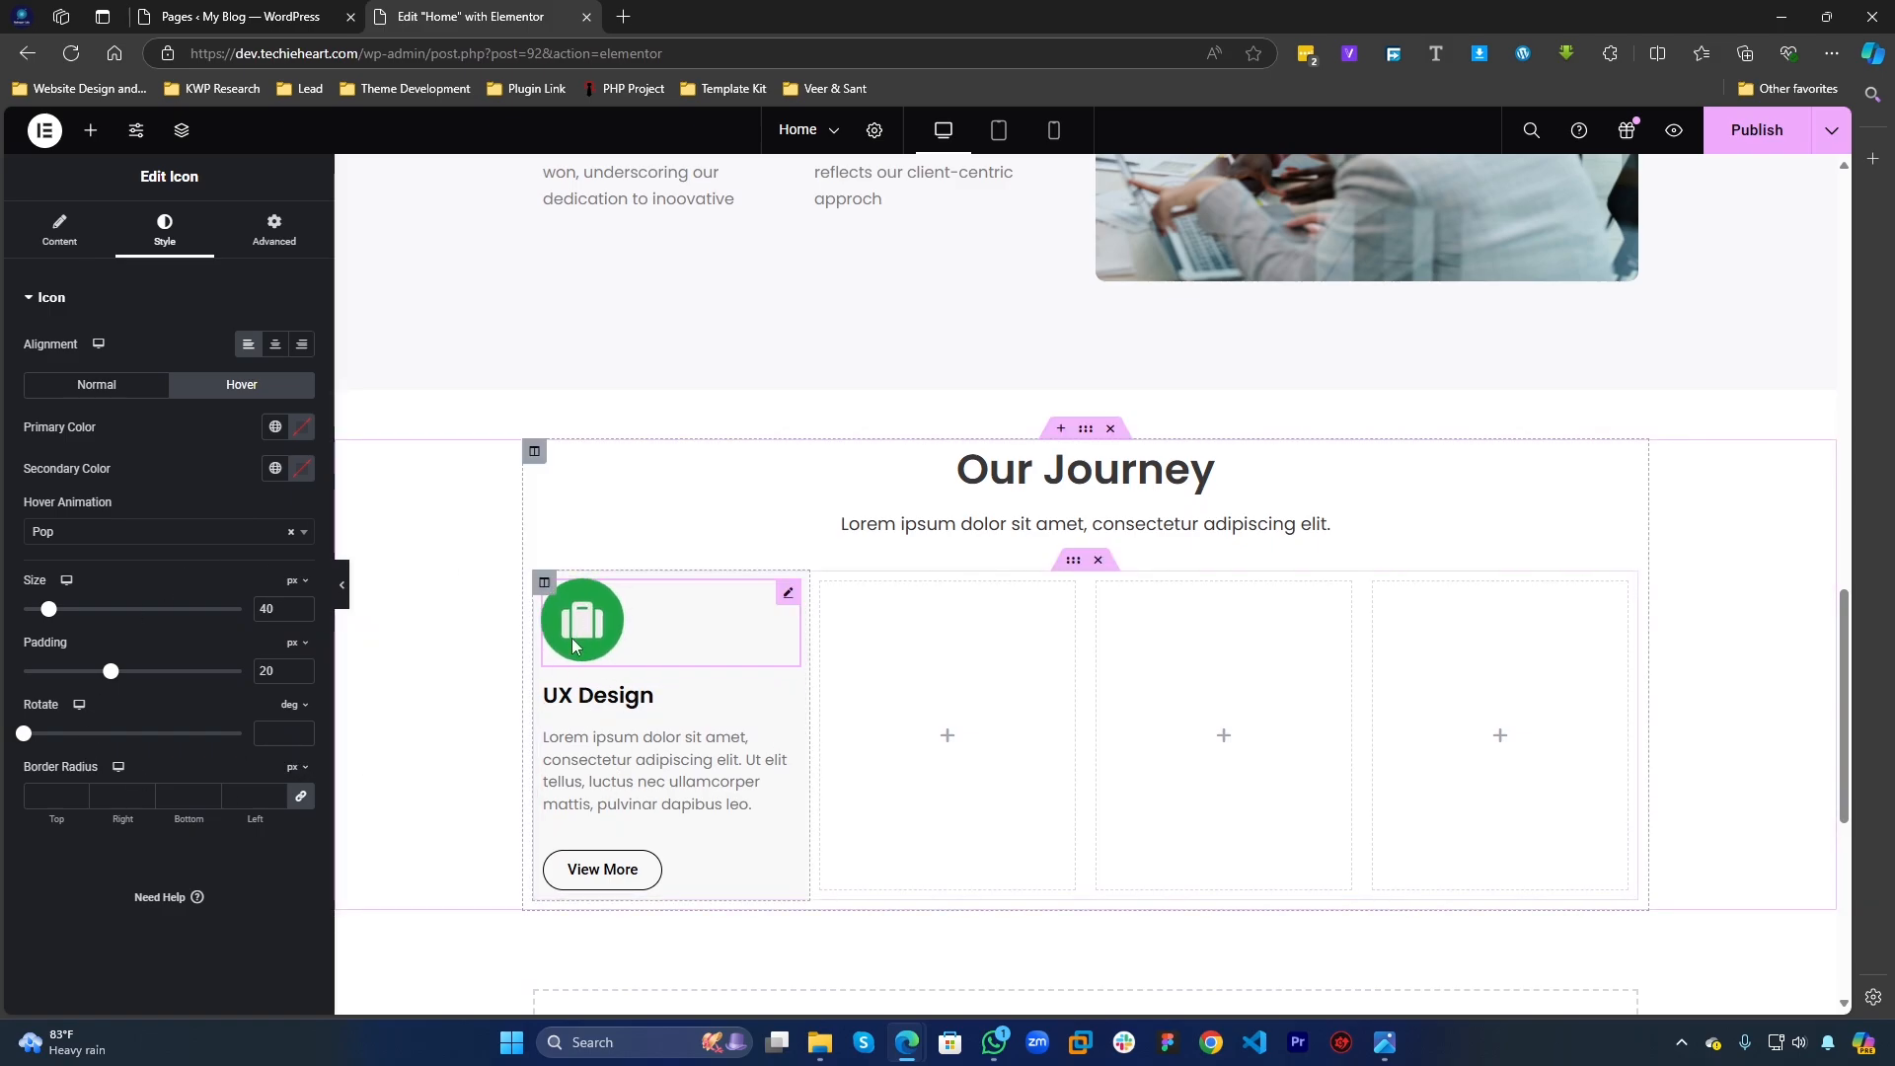
Step: Remove the hover animation from the icon above the UX Design heading
left_click(94, 536)
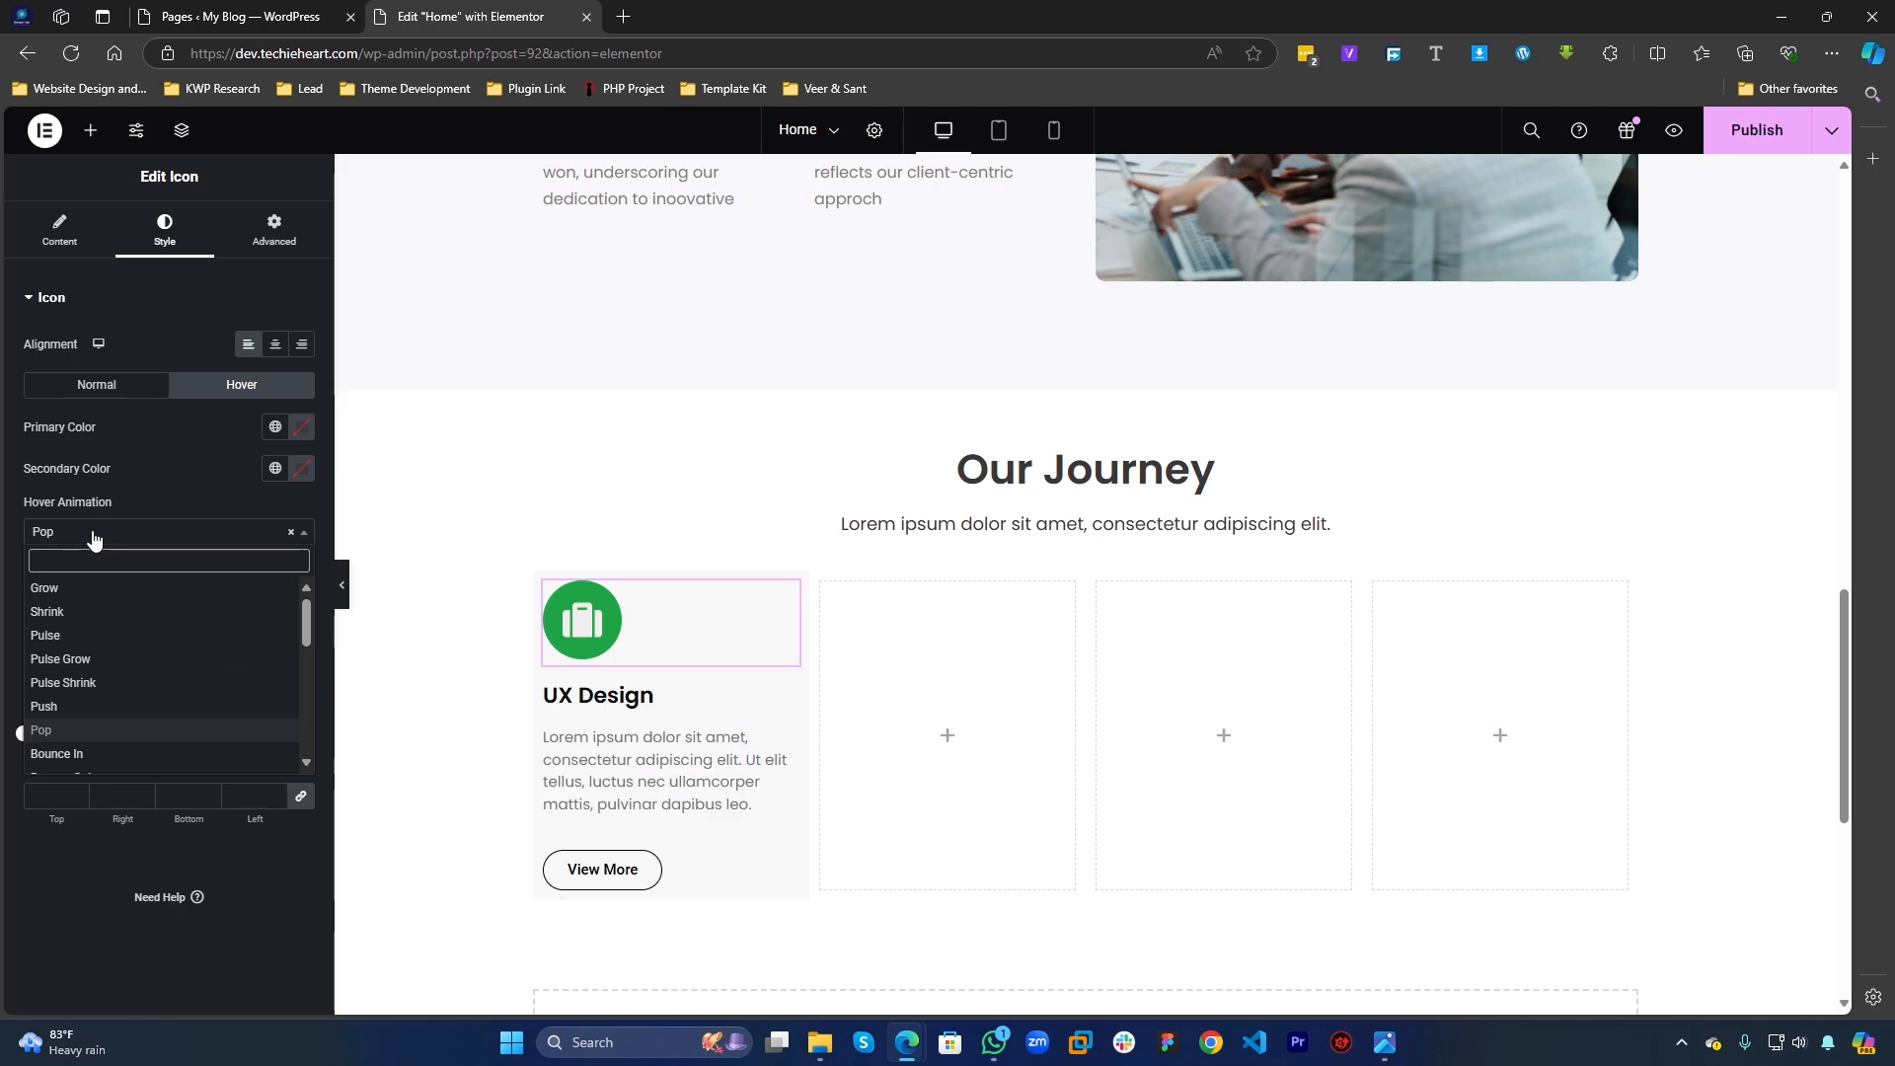
left_click(93, 536)
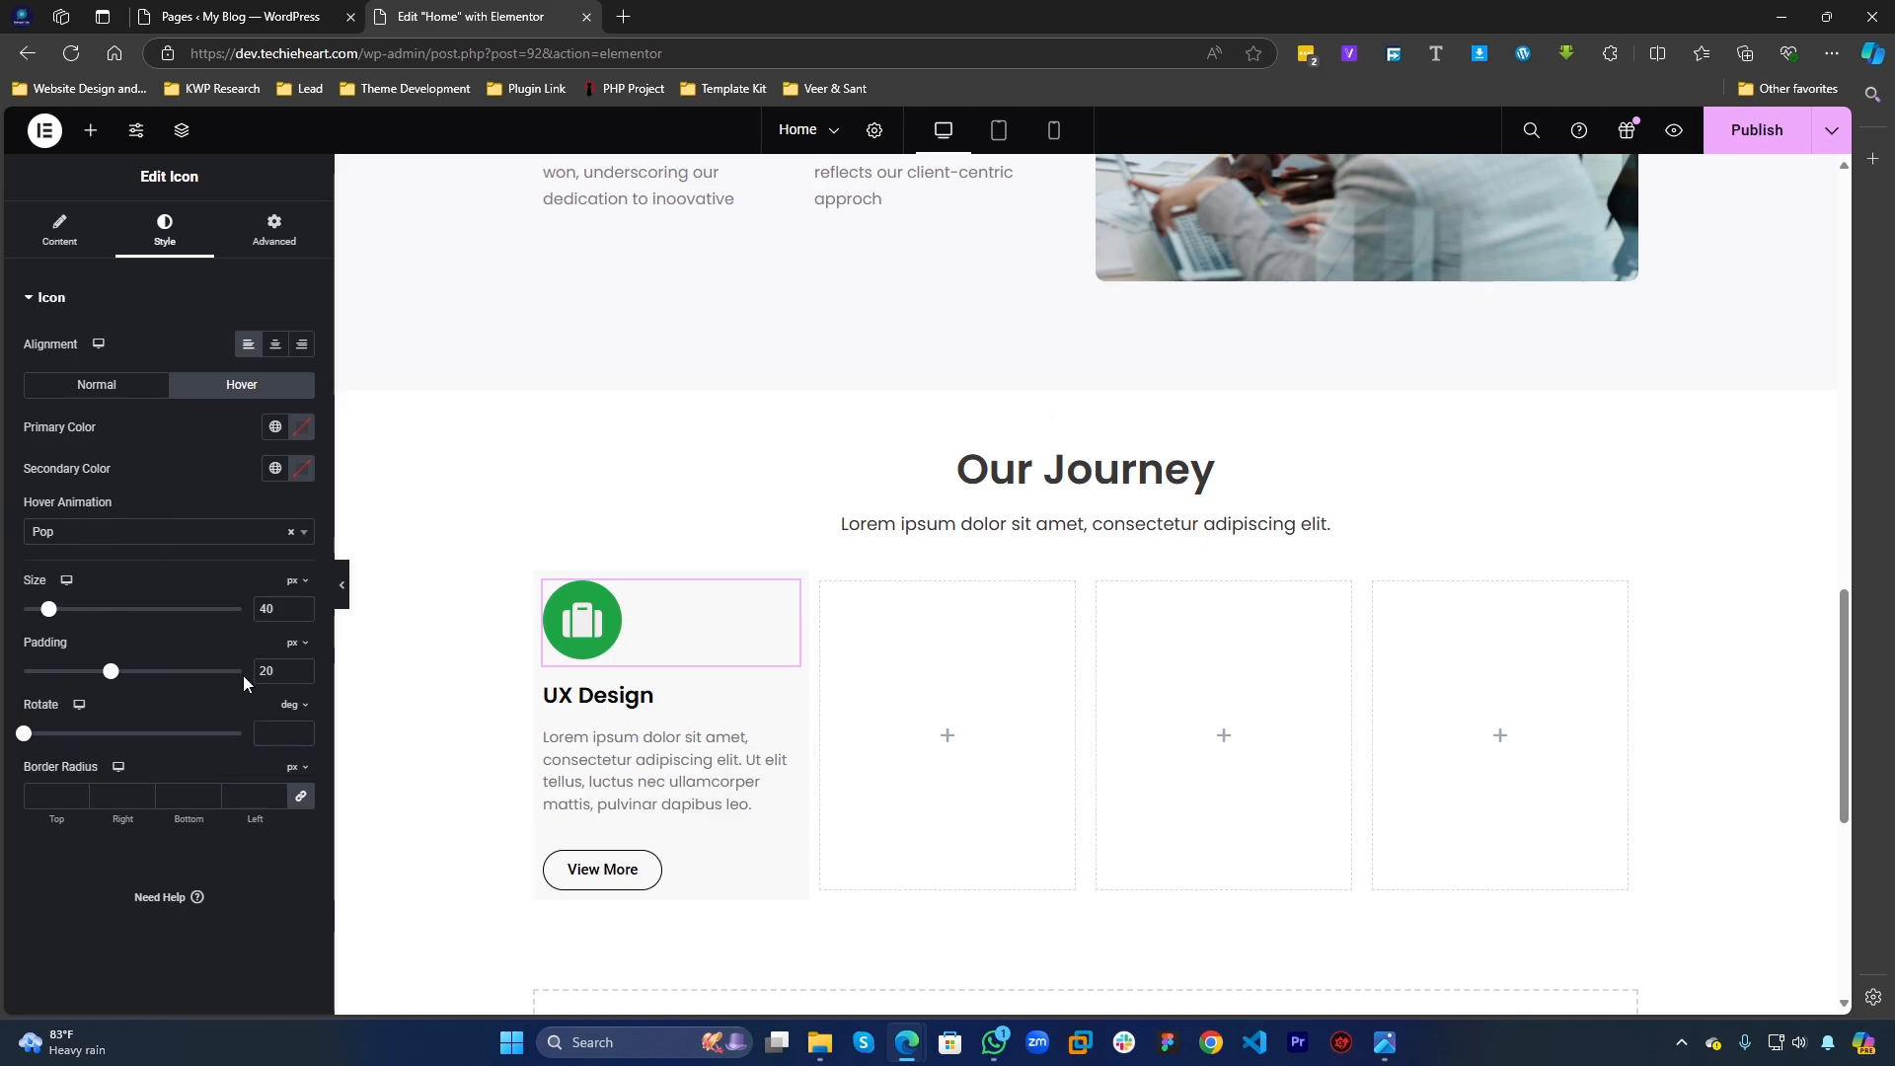
left_click(291, 536)
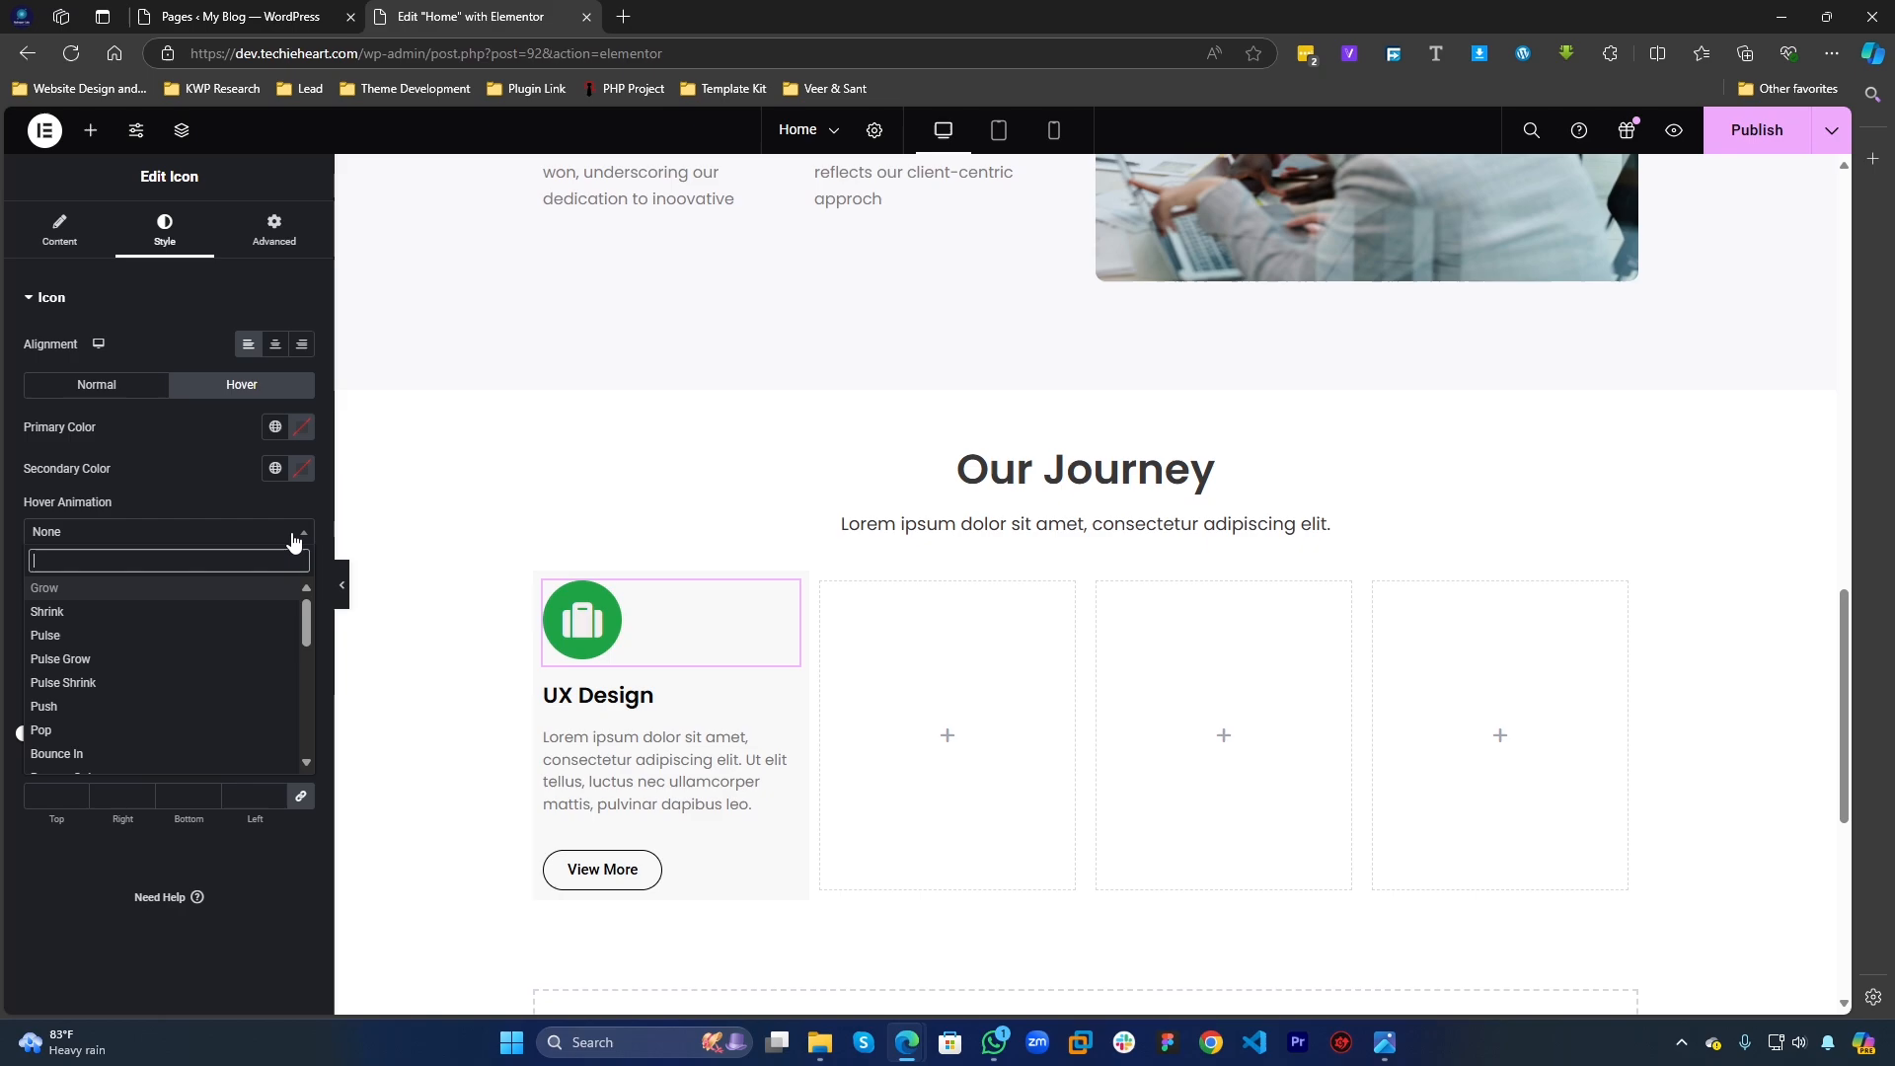
Step: Set the UX Design column's padding to 25 px on all sides and preview the card
left_click(227, 505)
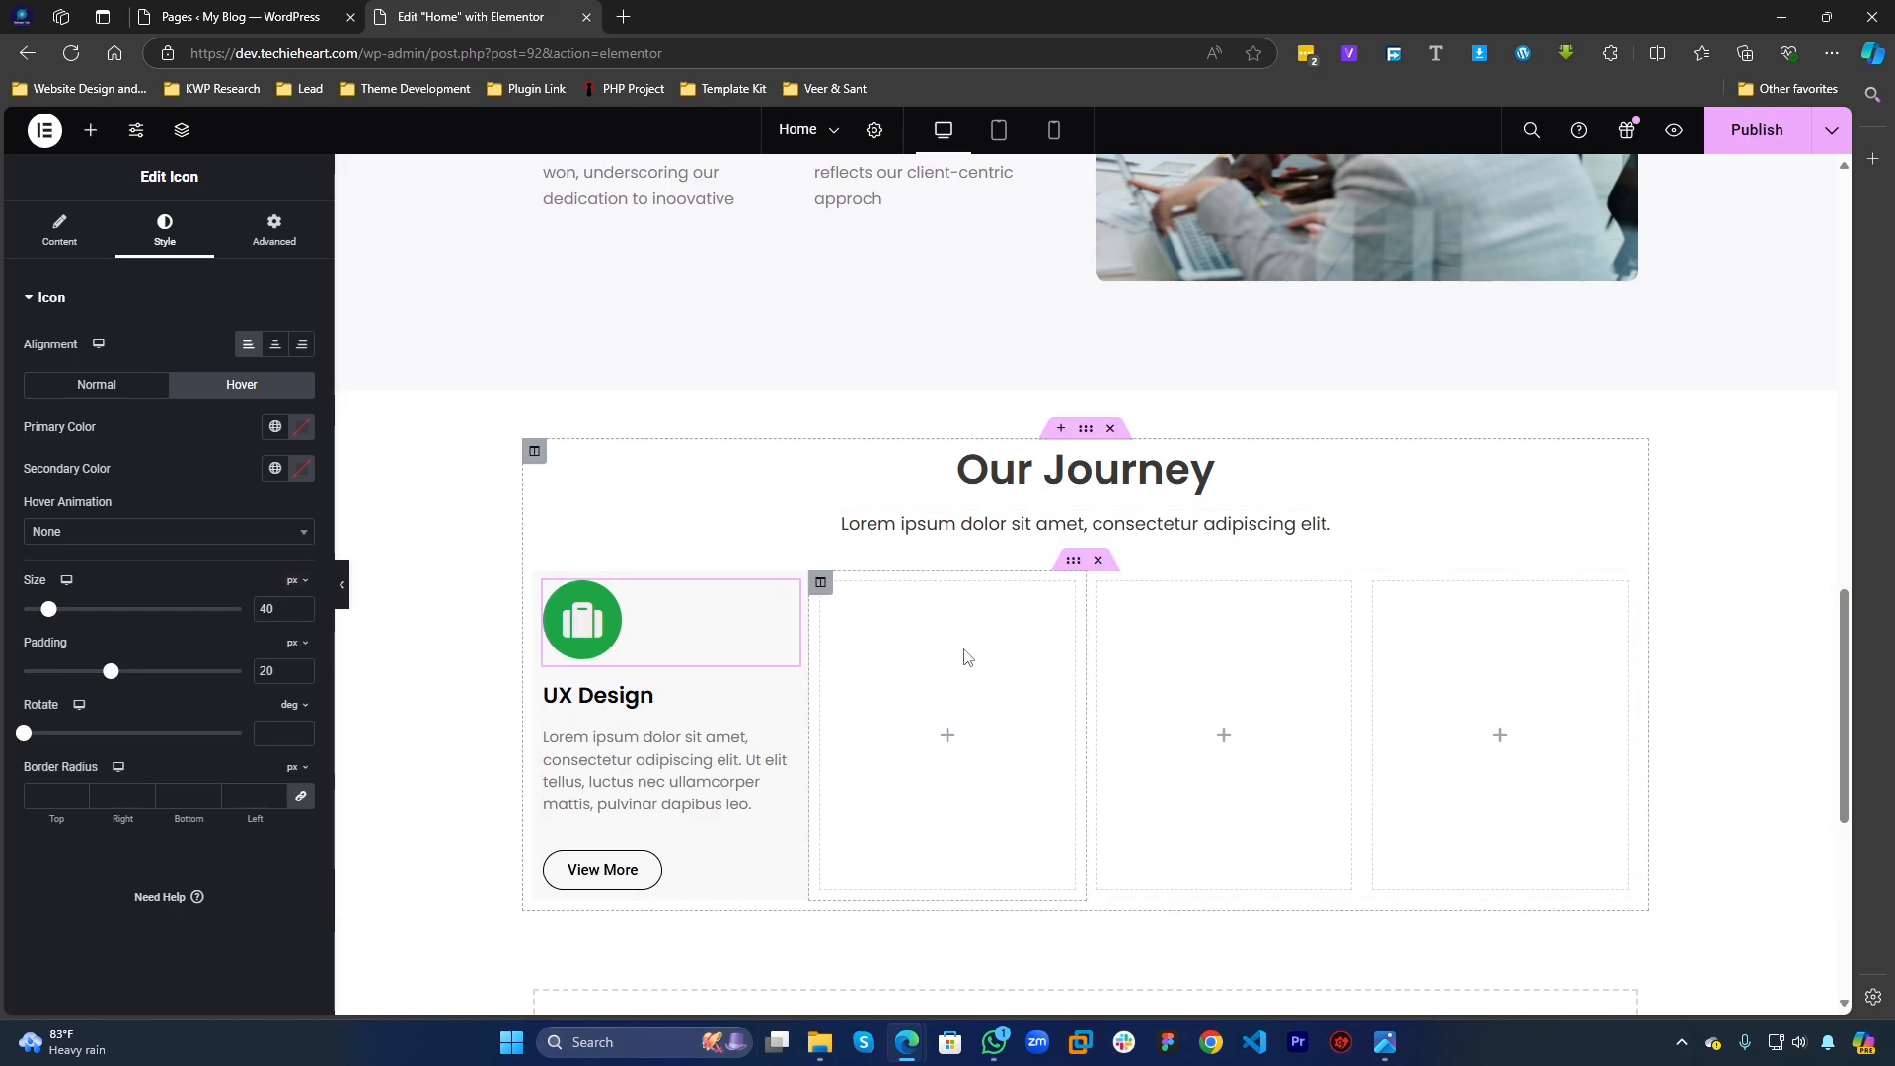
left_click(544, 584)
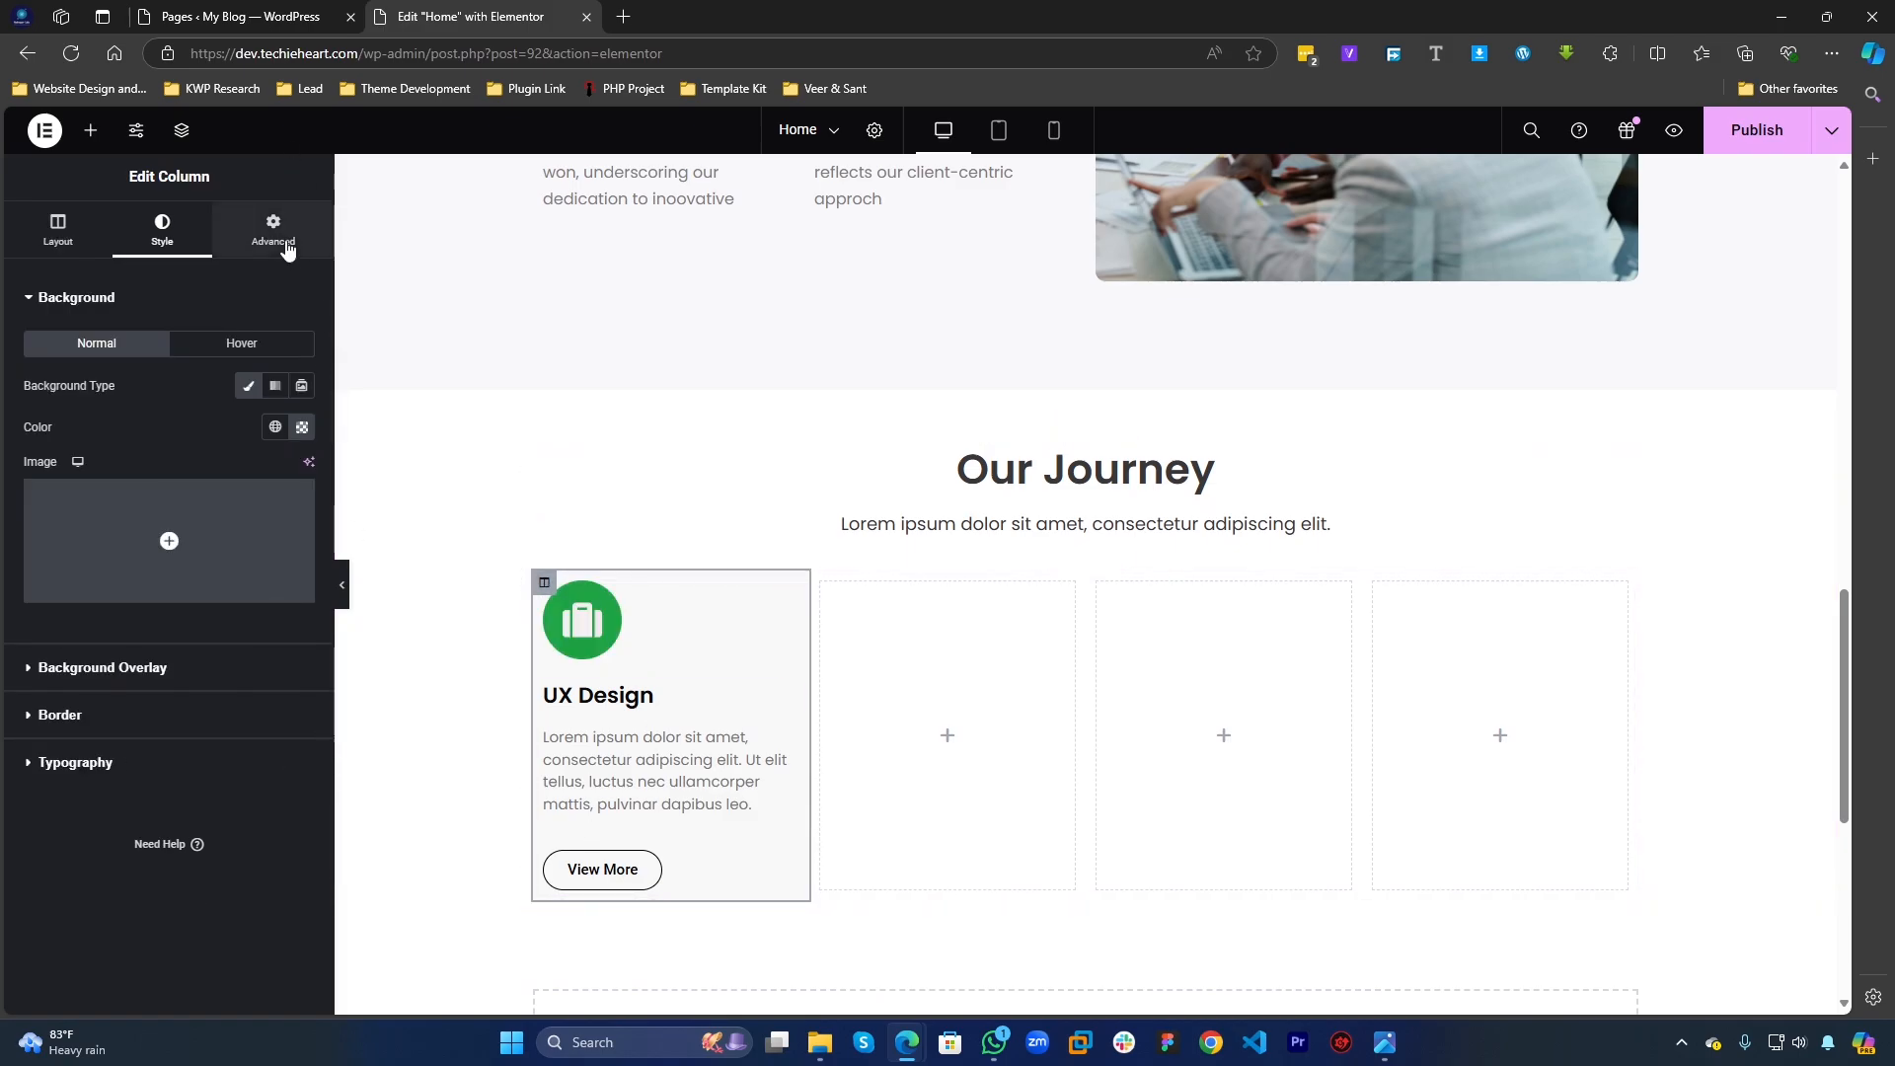
left_click(276, 244)
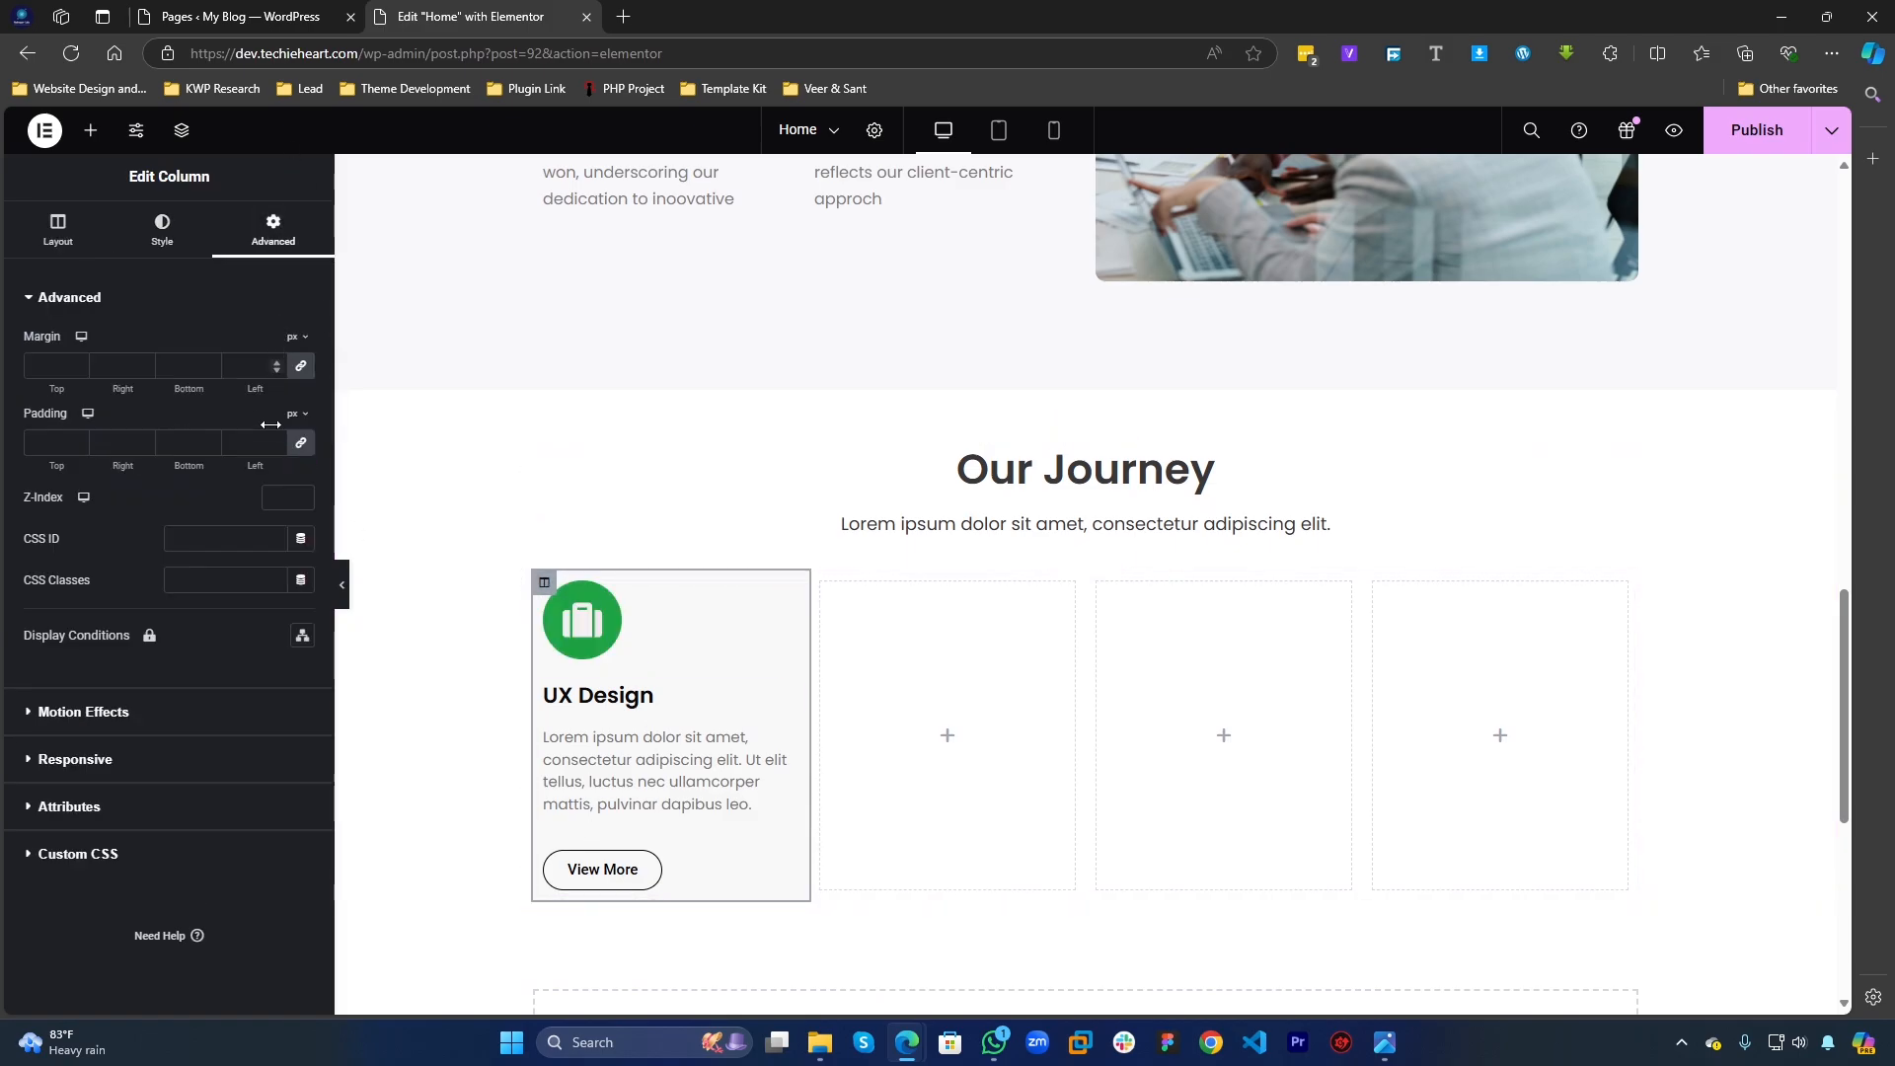
left_click(50, 447)
type("25")
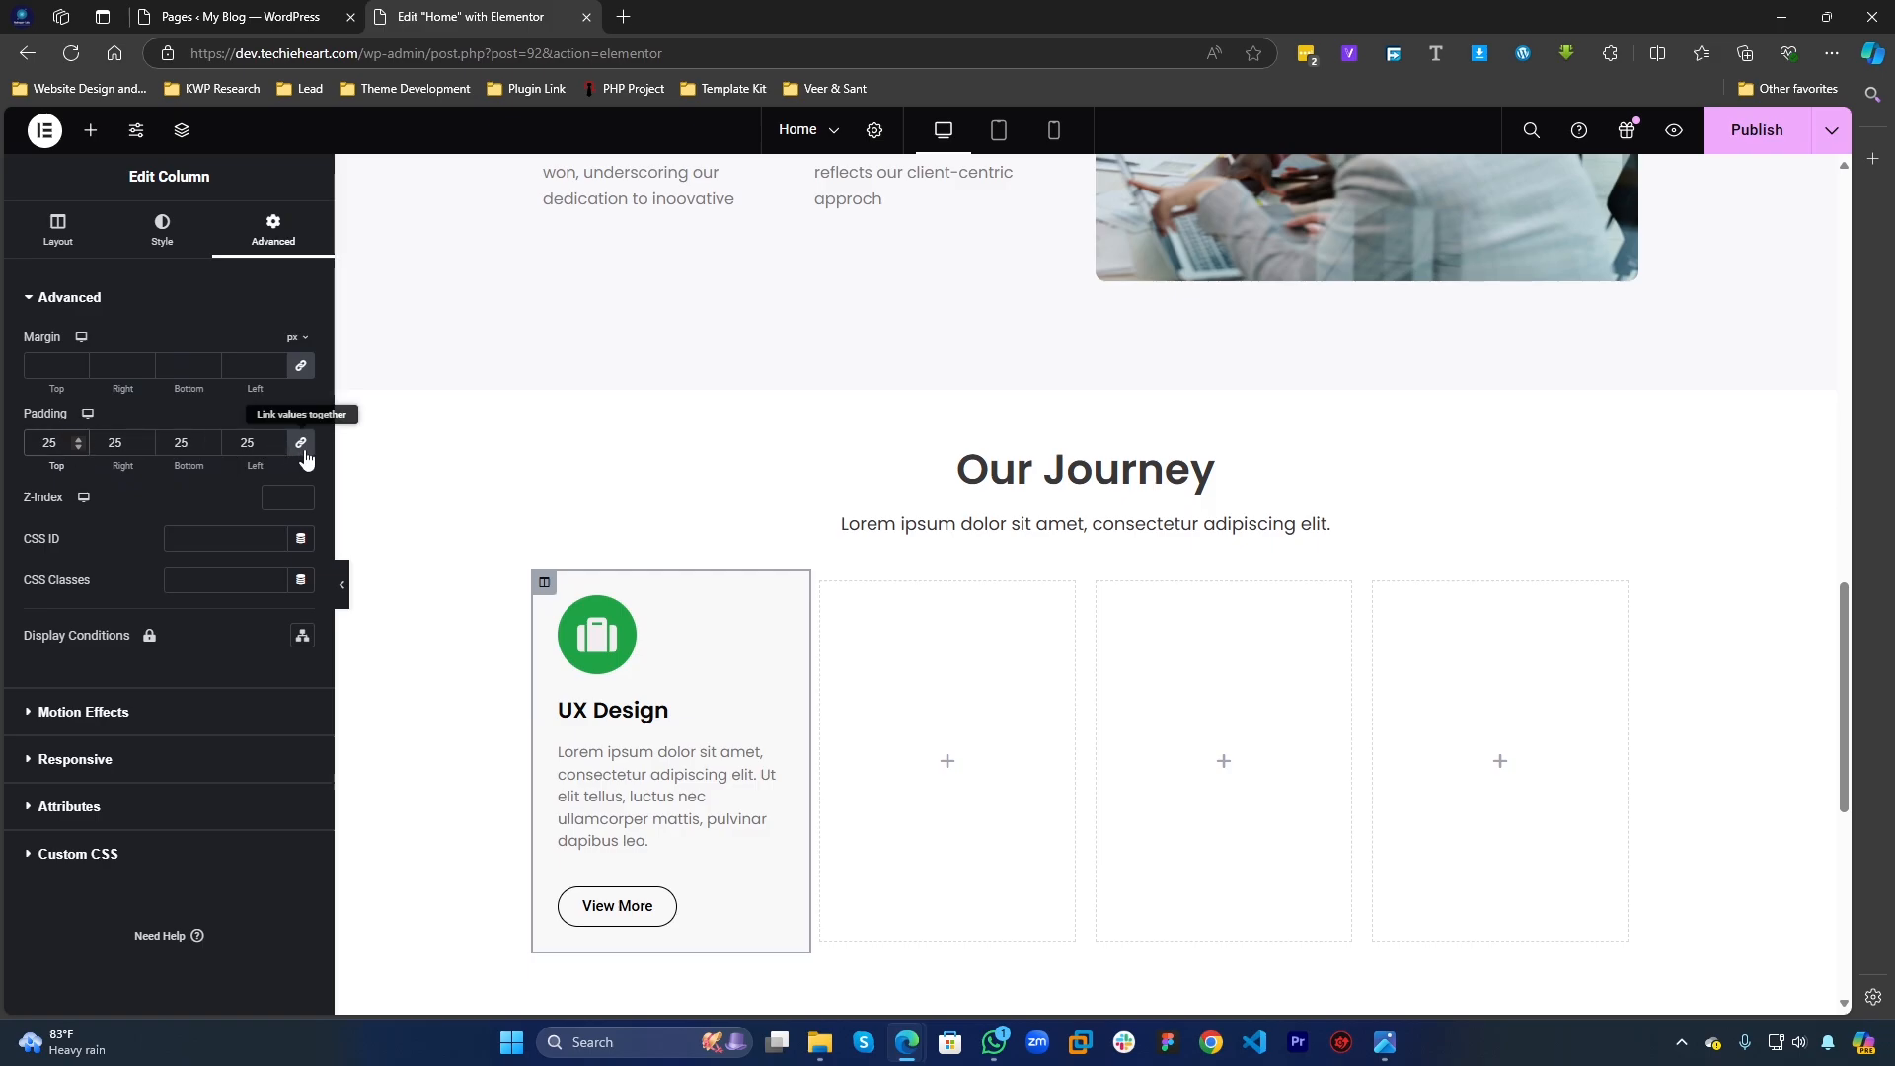
left_click(341, 585)
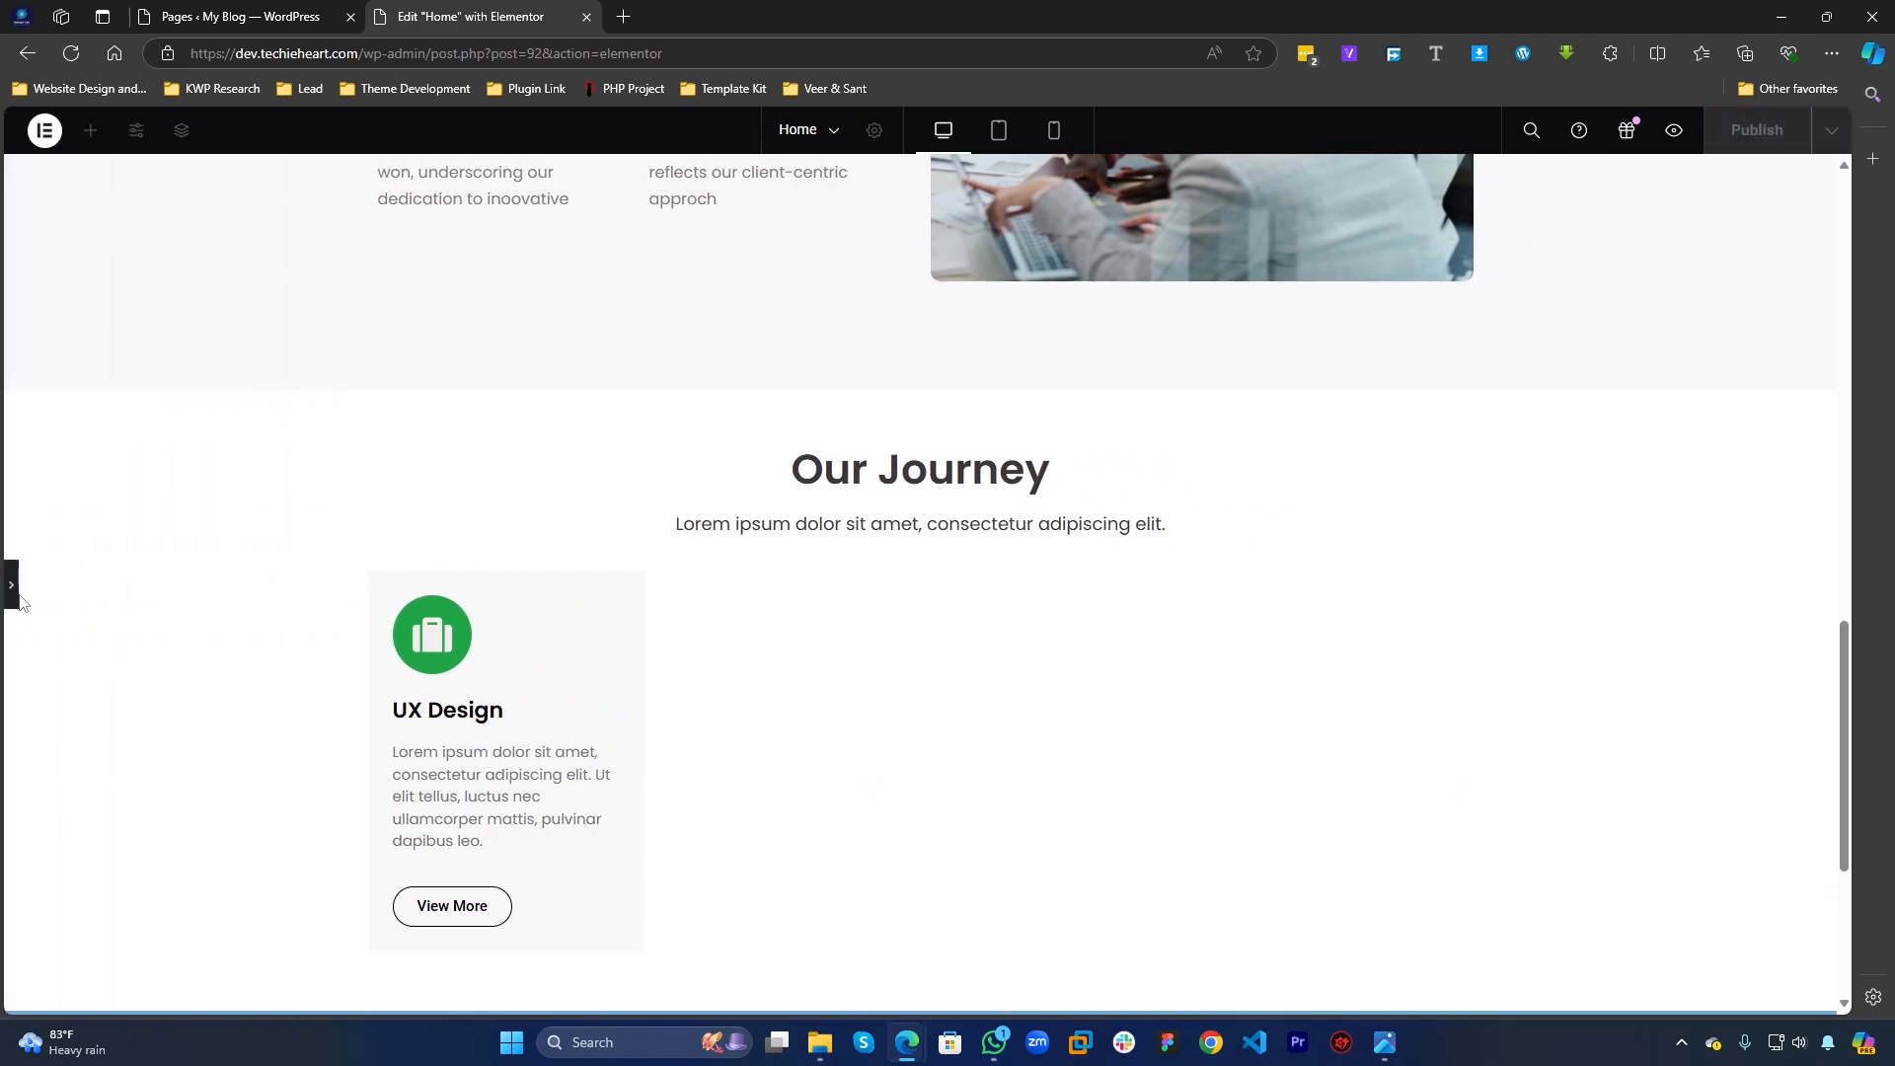
left_click(14, 586)
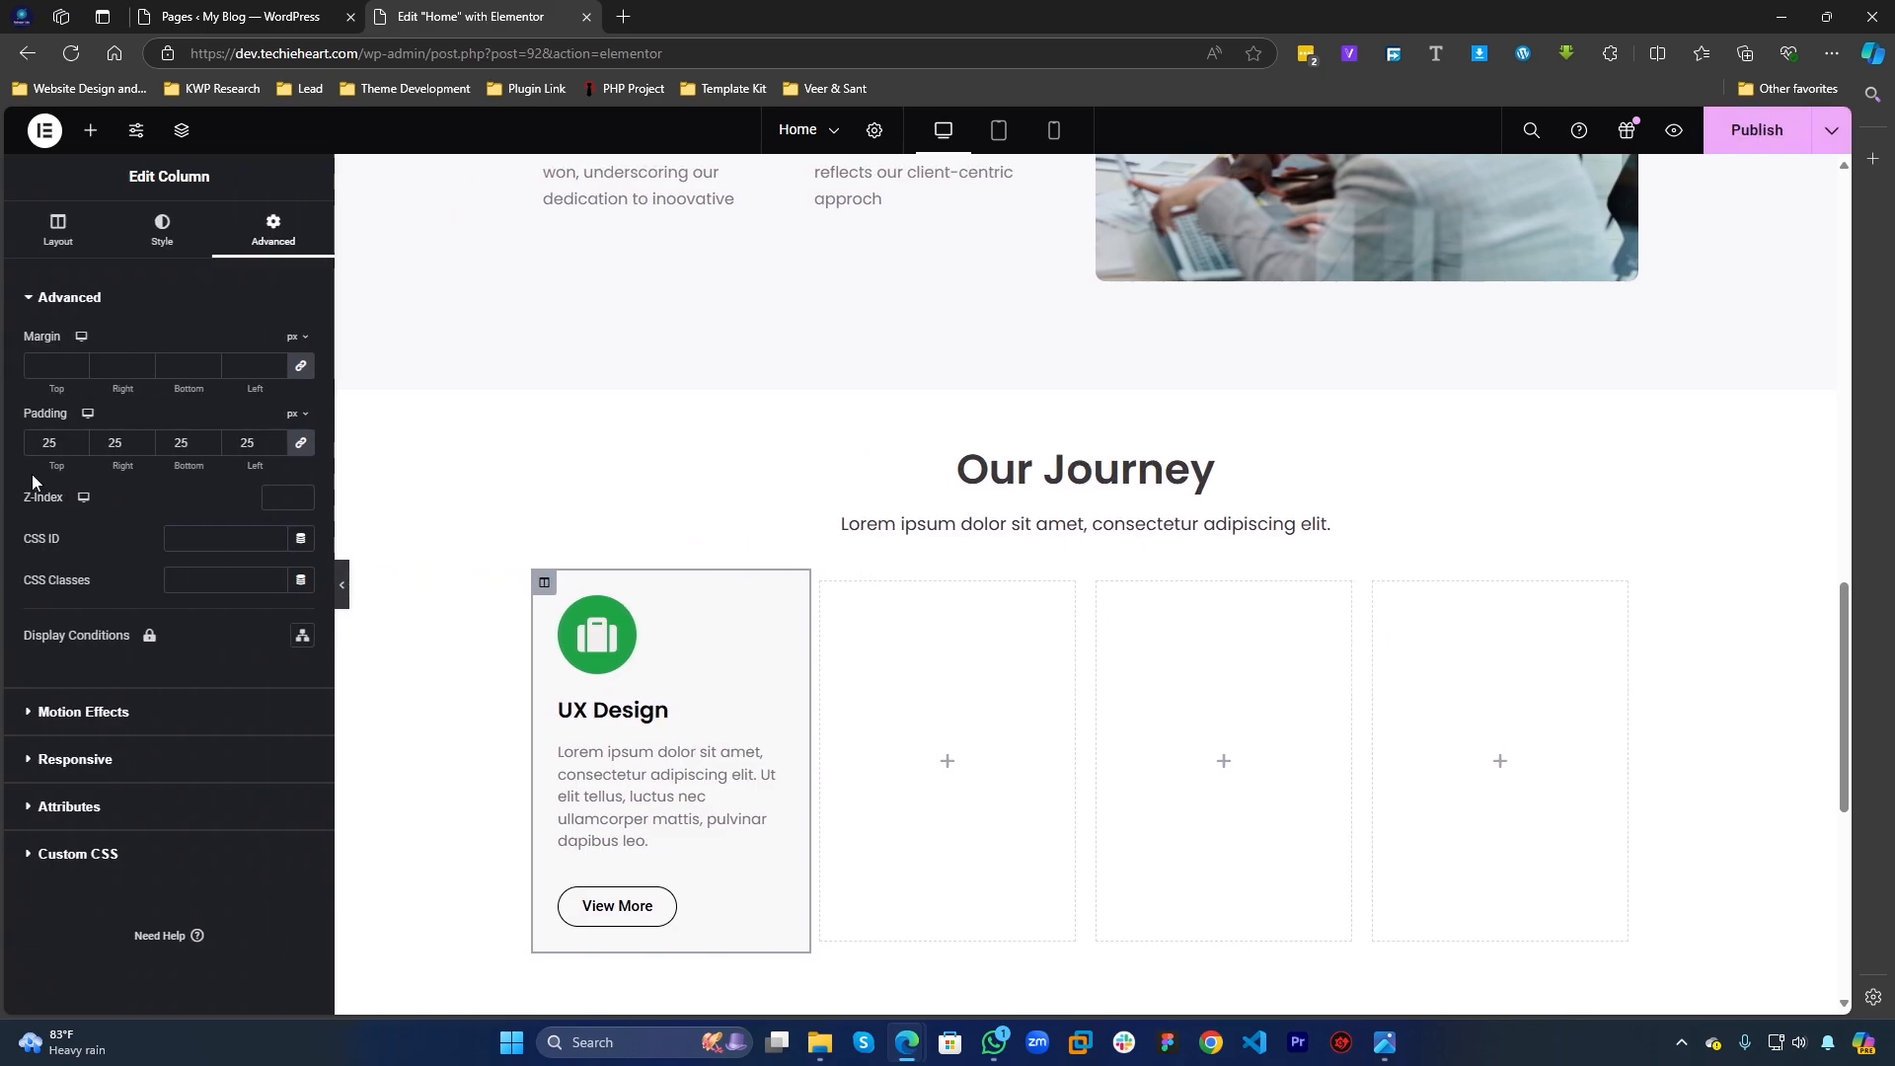
Step: Unlink the UX Design column's padding values and set the top and bottom padding to 50 px
left_click(301, 447)
left_click(39, 448)
type("50")
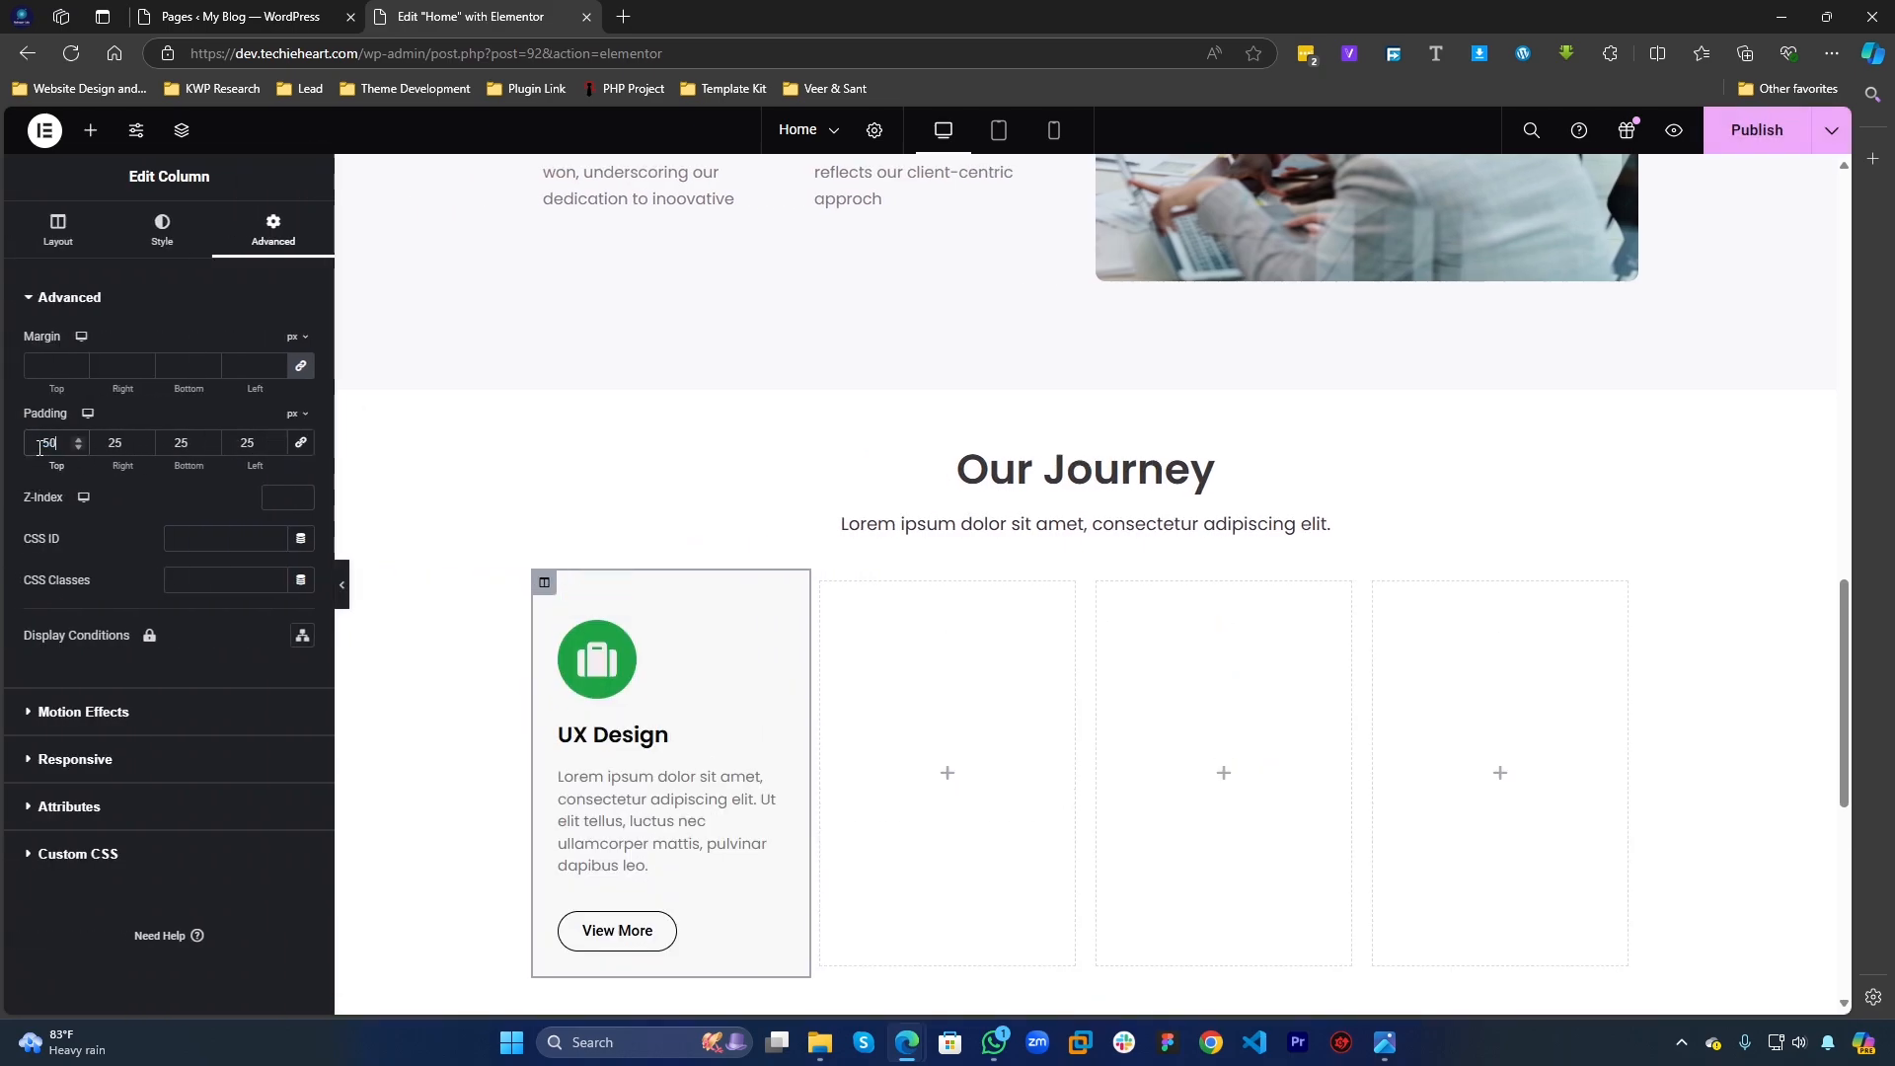
type("0")
left_click(192, 441)
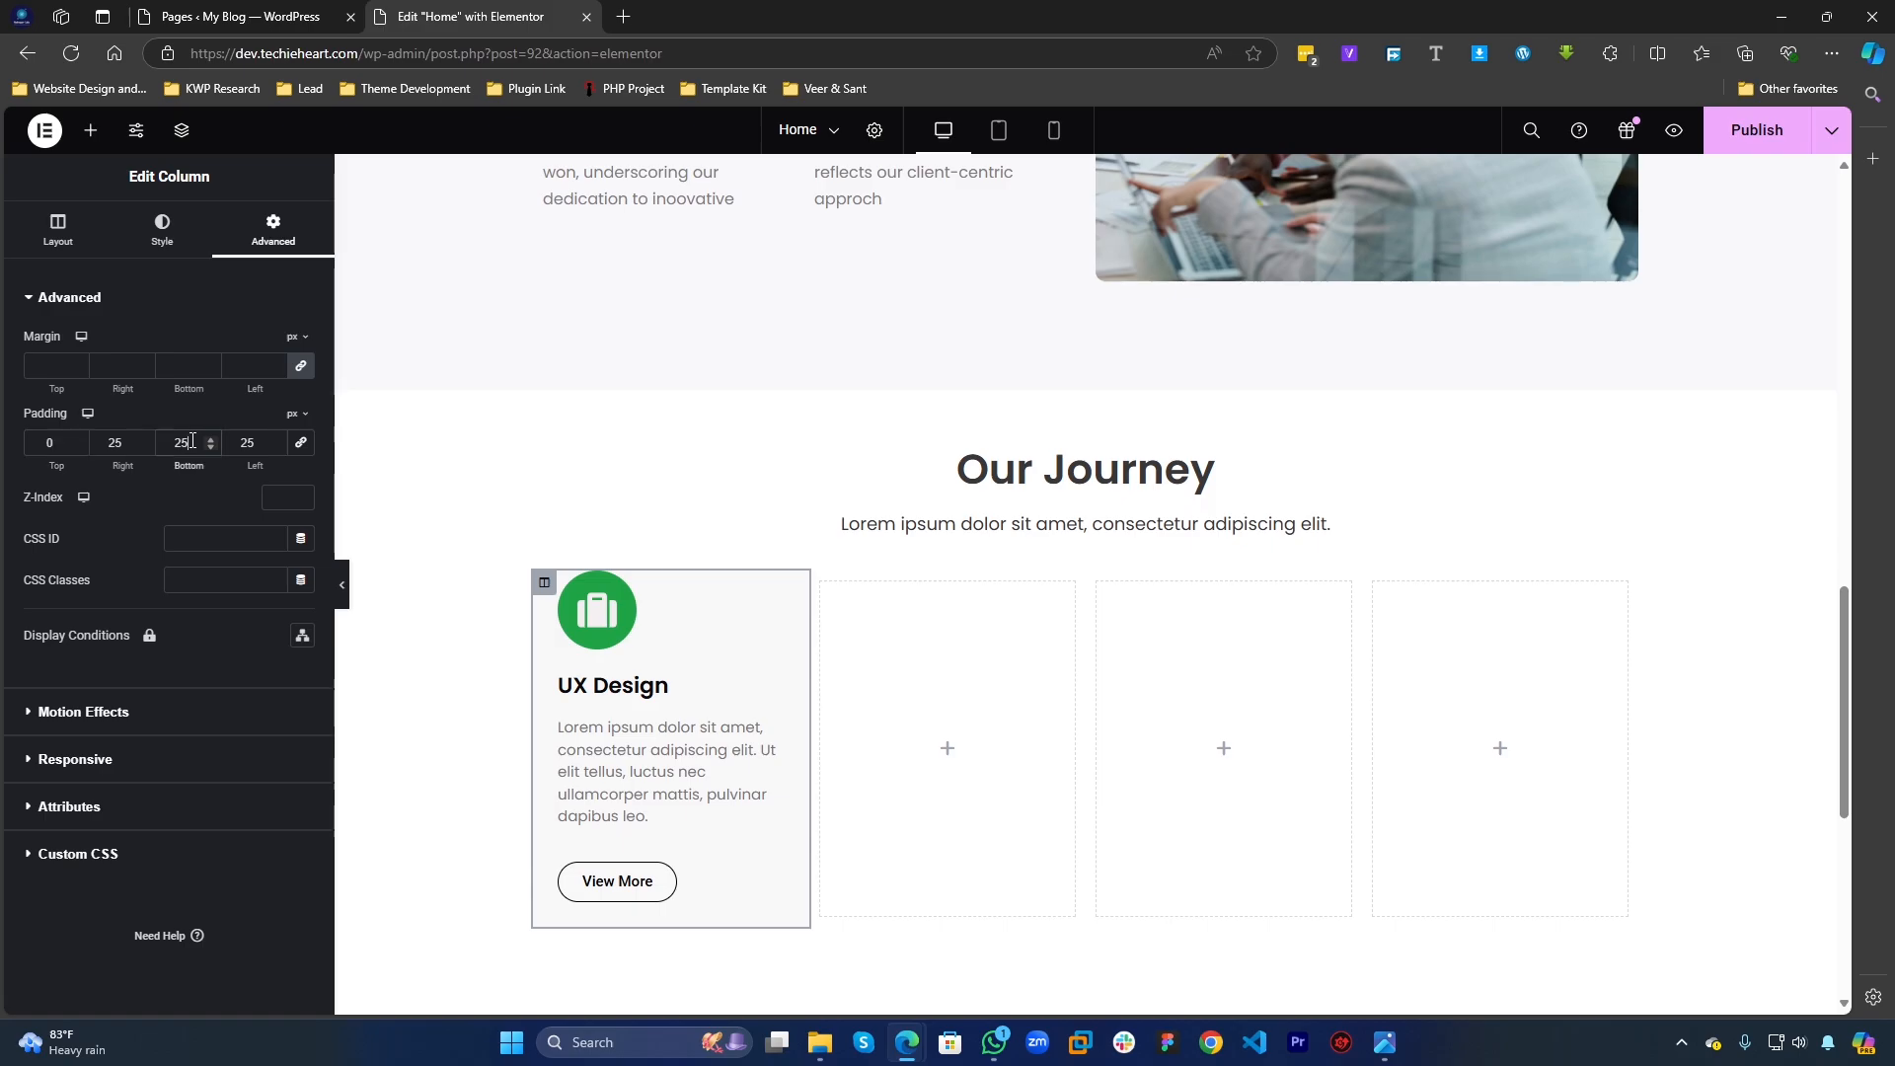
left_click(29, 438)
type("5")
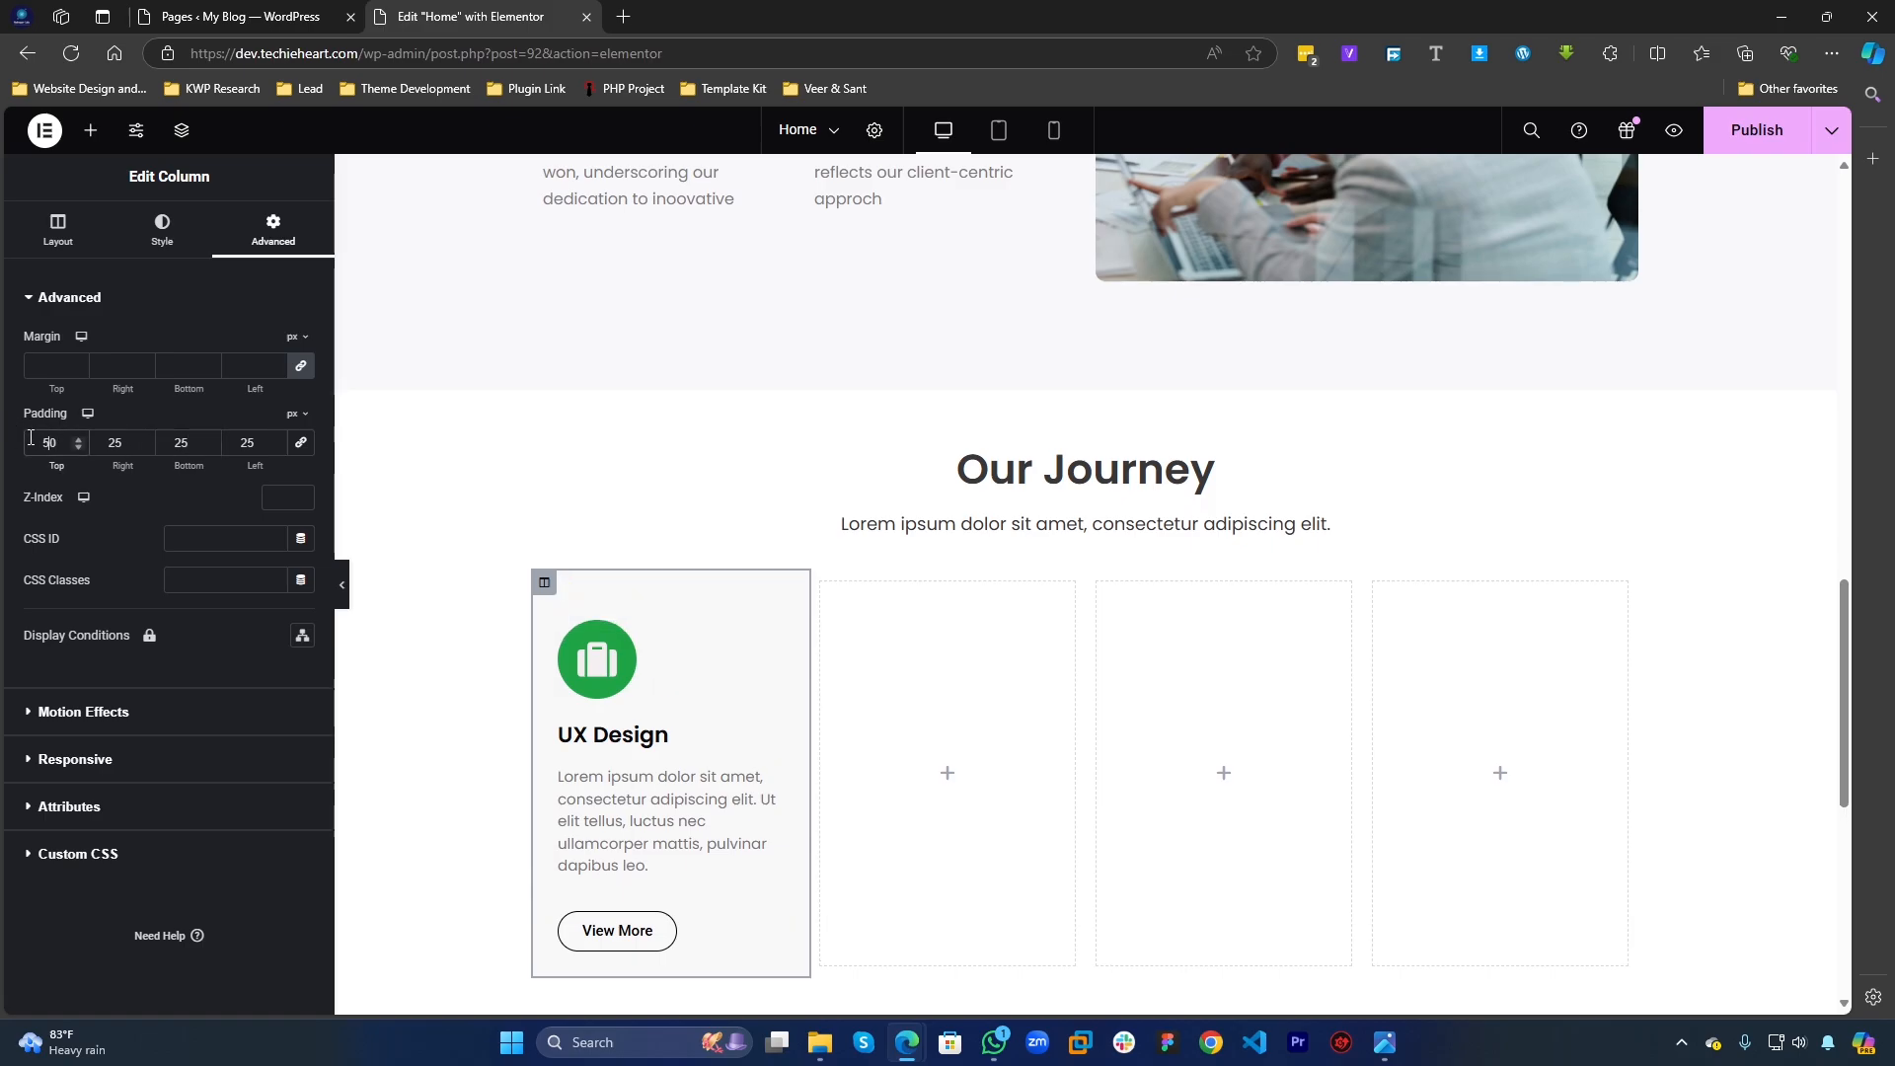
double_click(187, 436)
type("50")
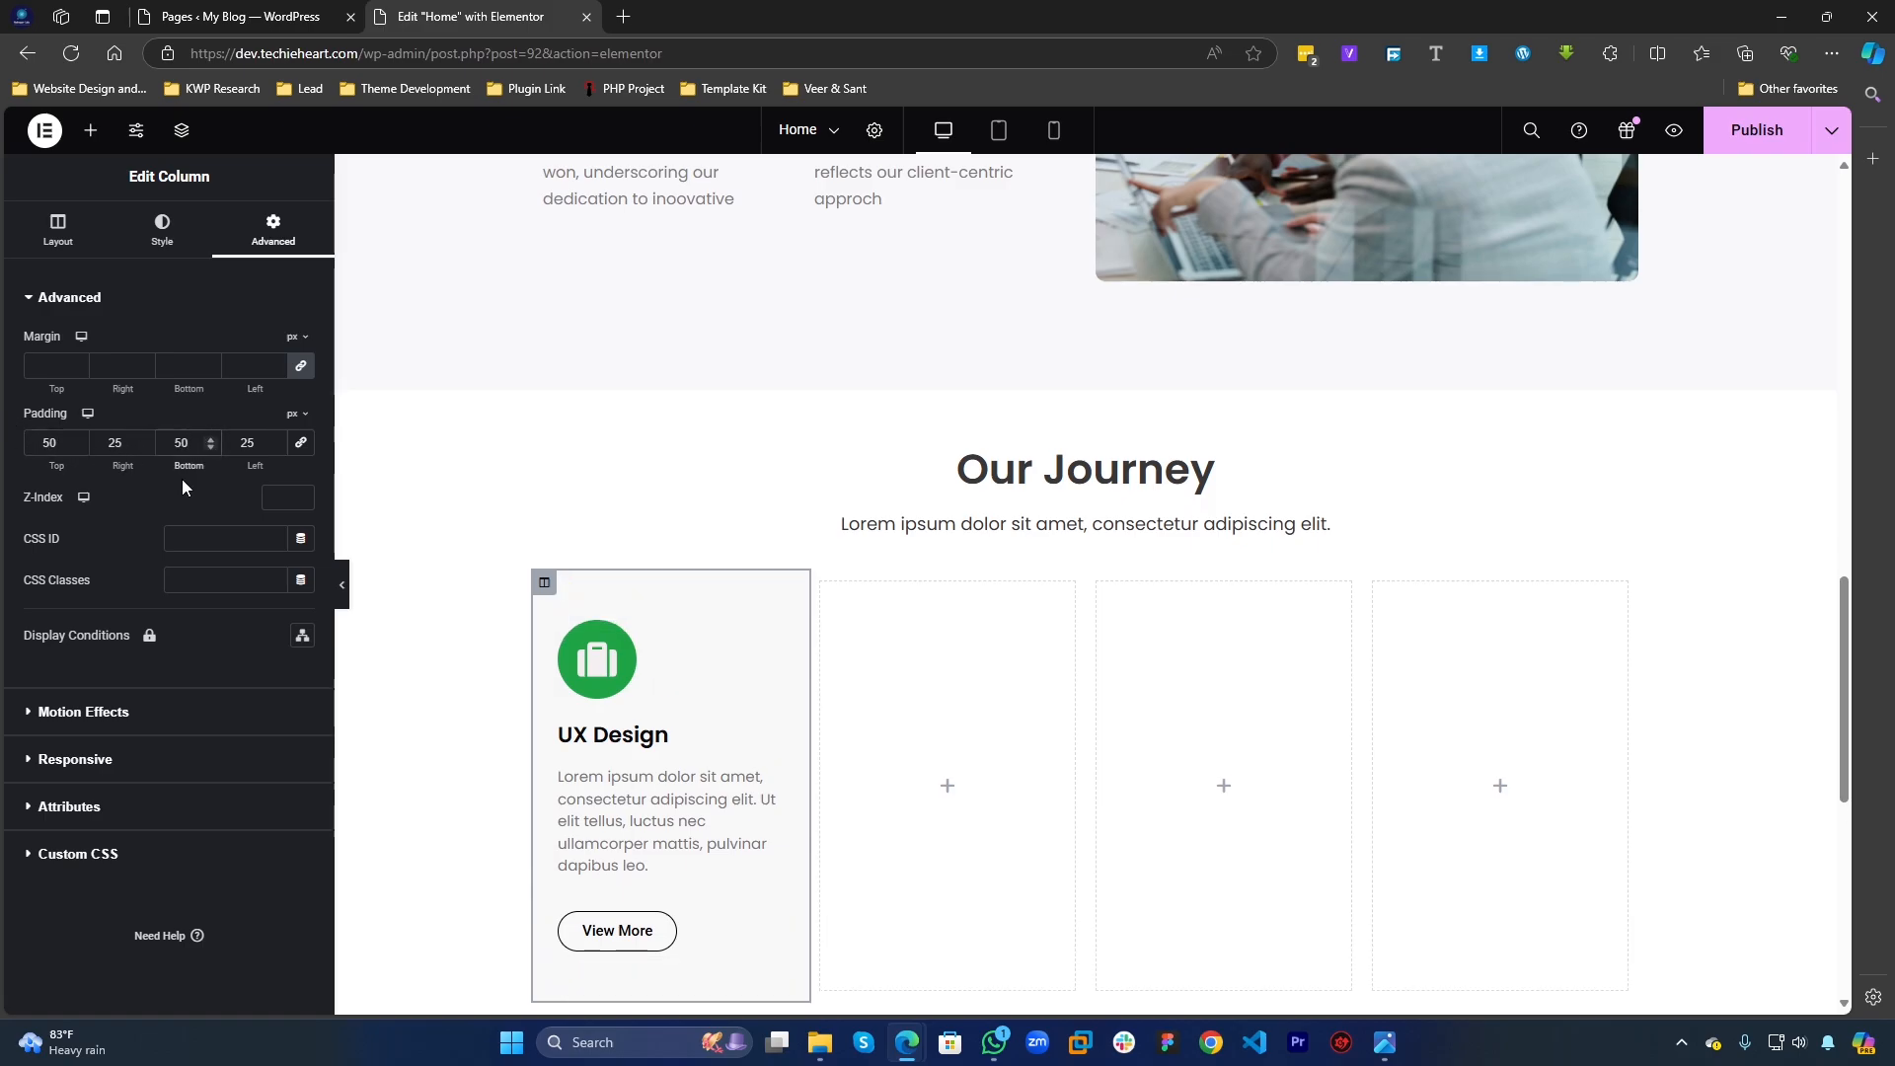
Step: Set the UX Design column's right and left padding to 30 px and preview the section without the editing controls
double_click(114, 442)
type("30")
left_click(247, 442)
type("30")
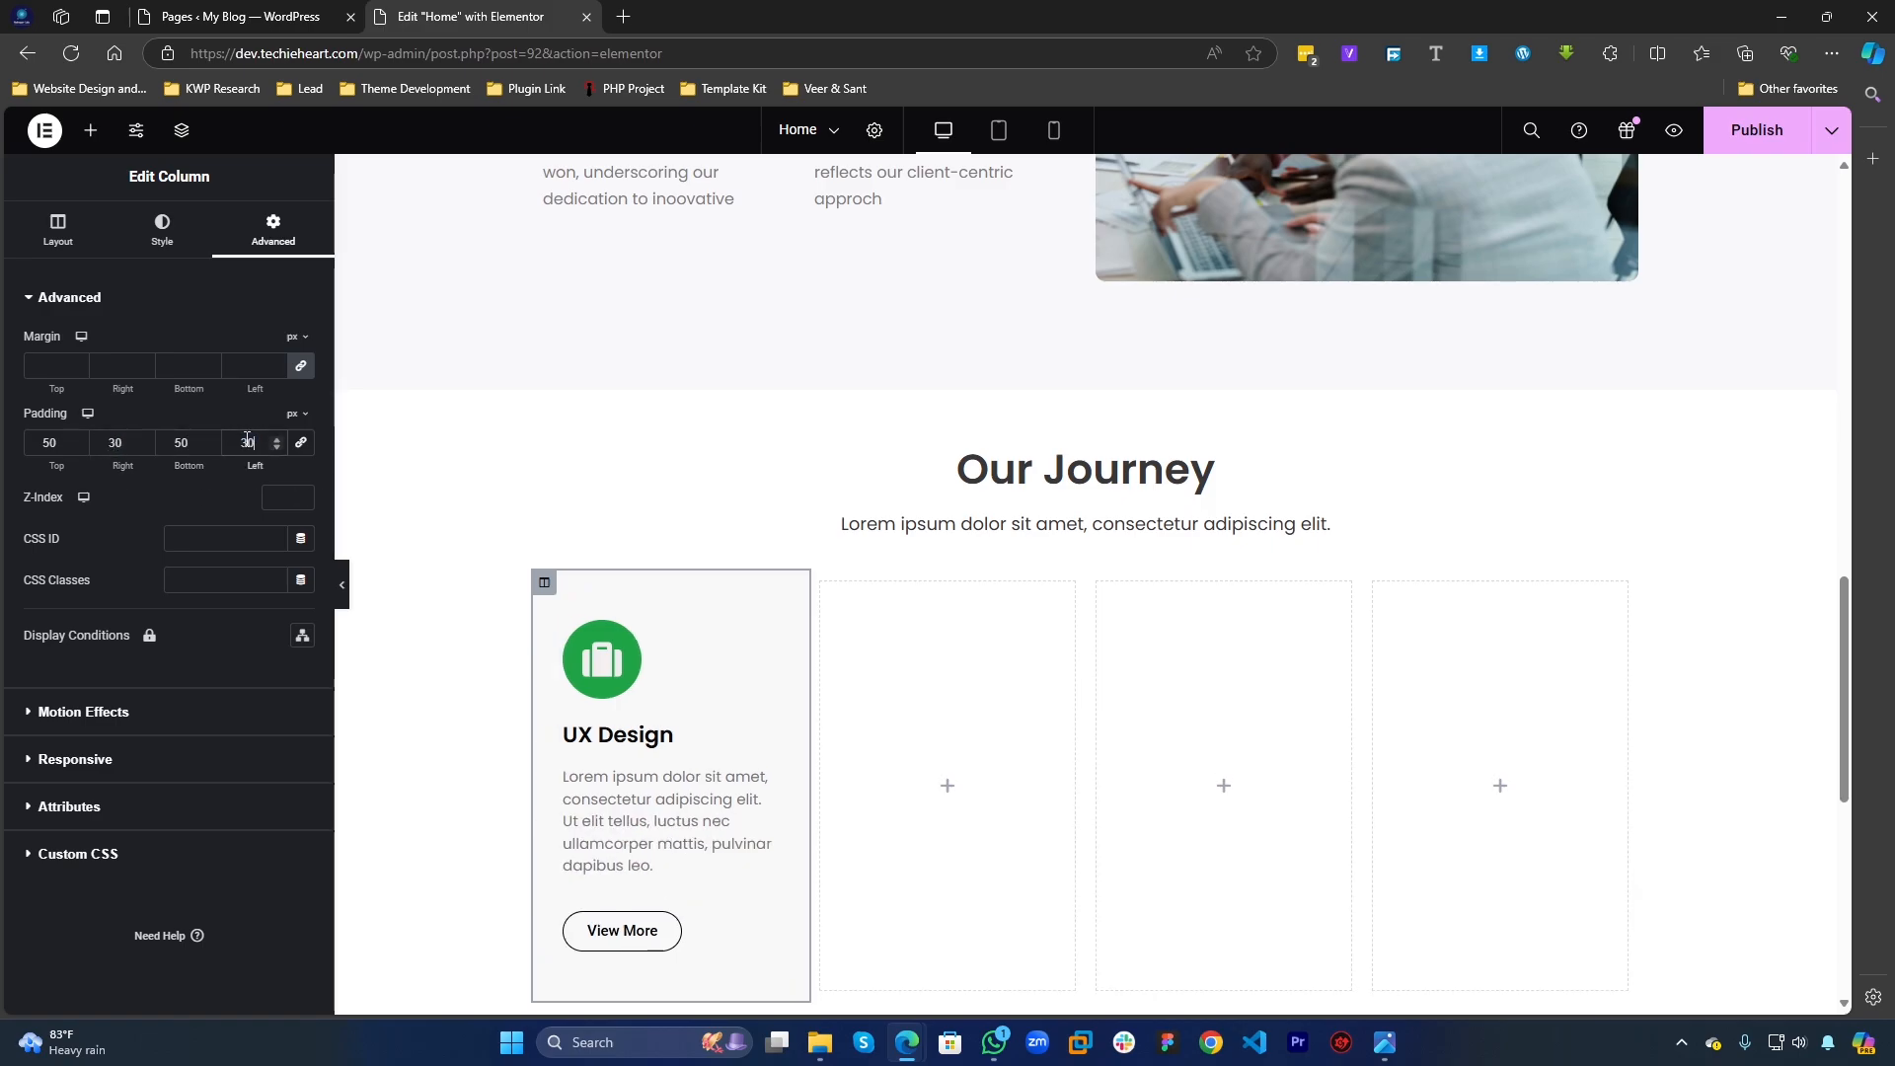
left_click(343, 585)
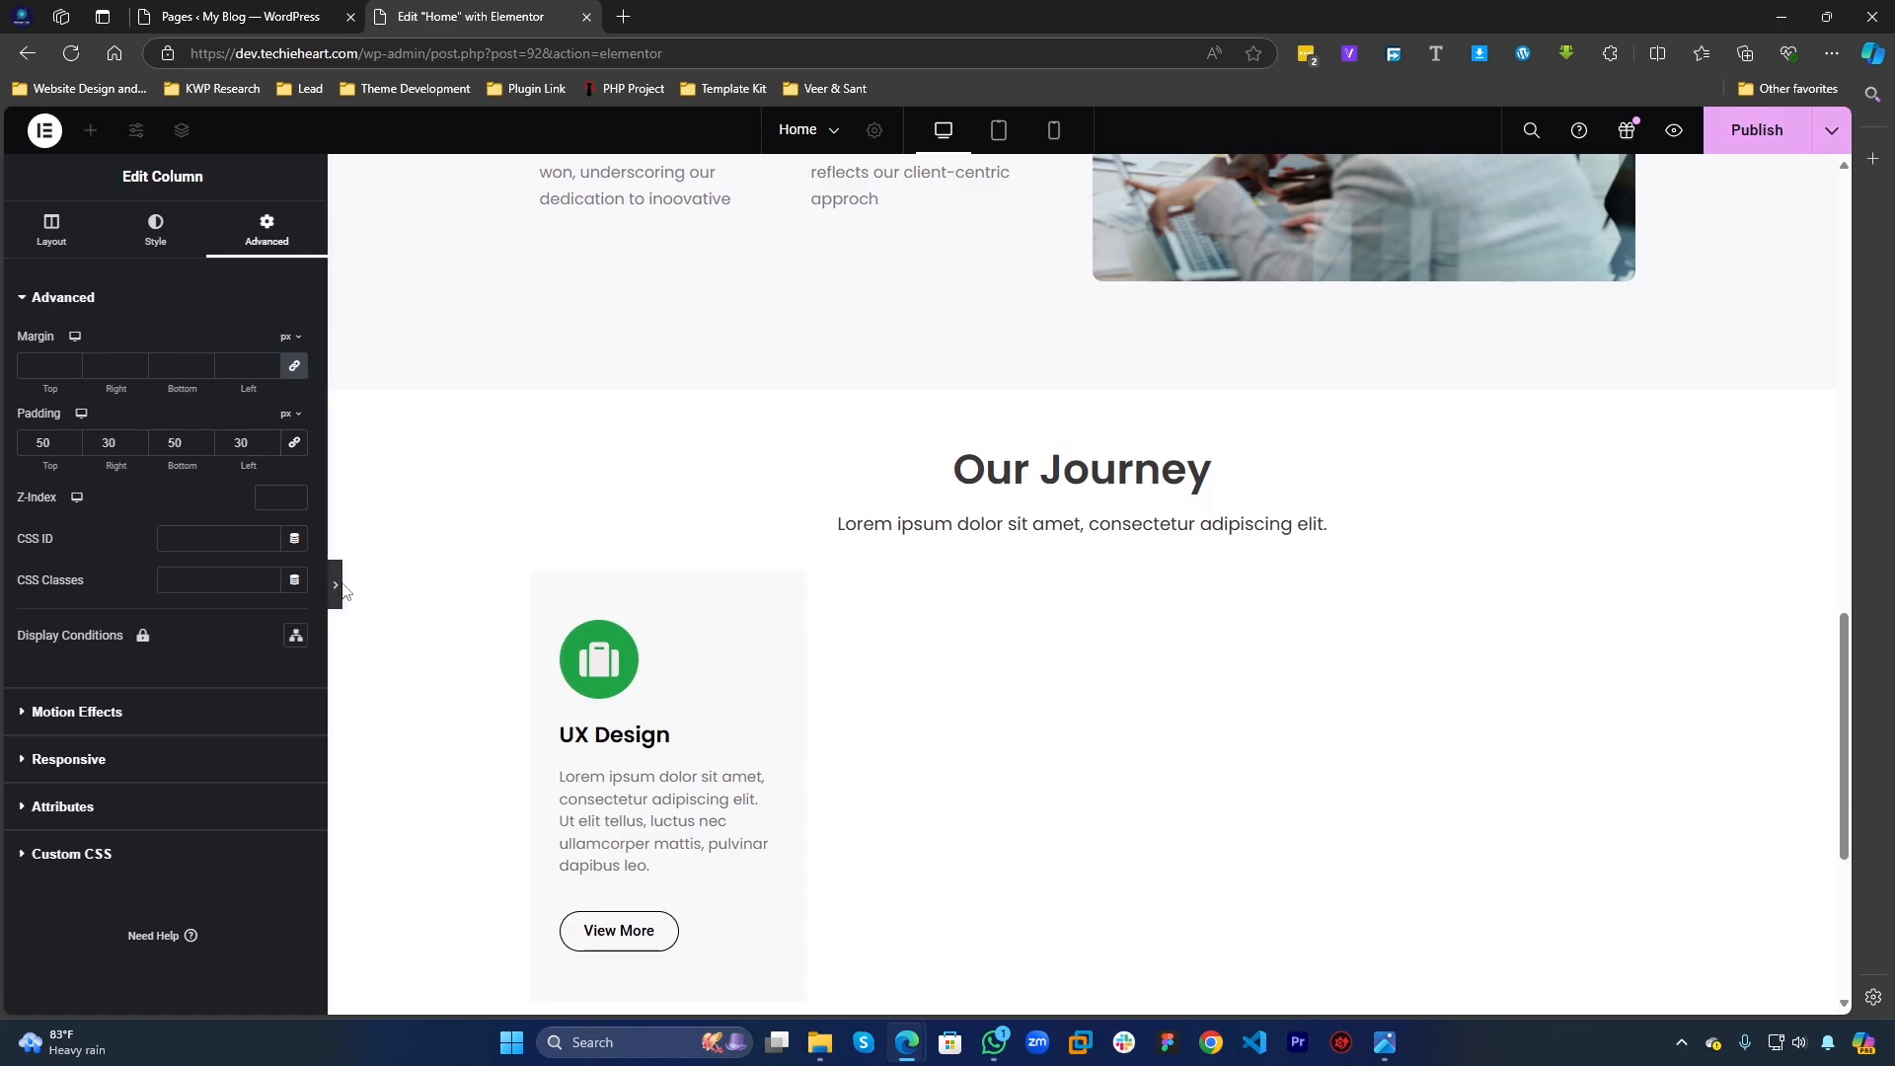
scroll(829, 678, "down", 4)
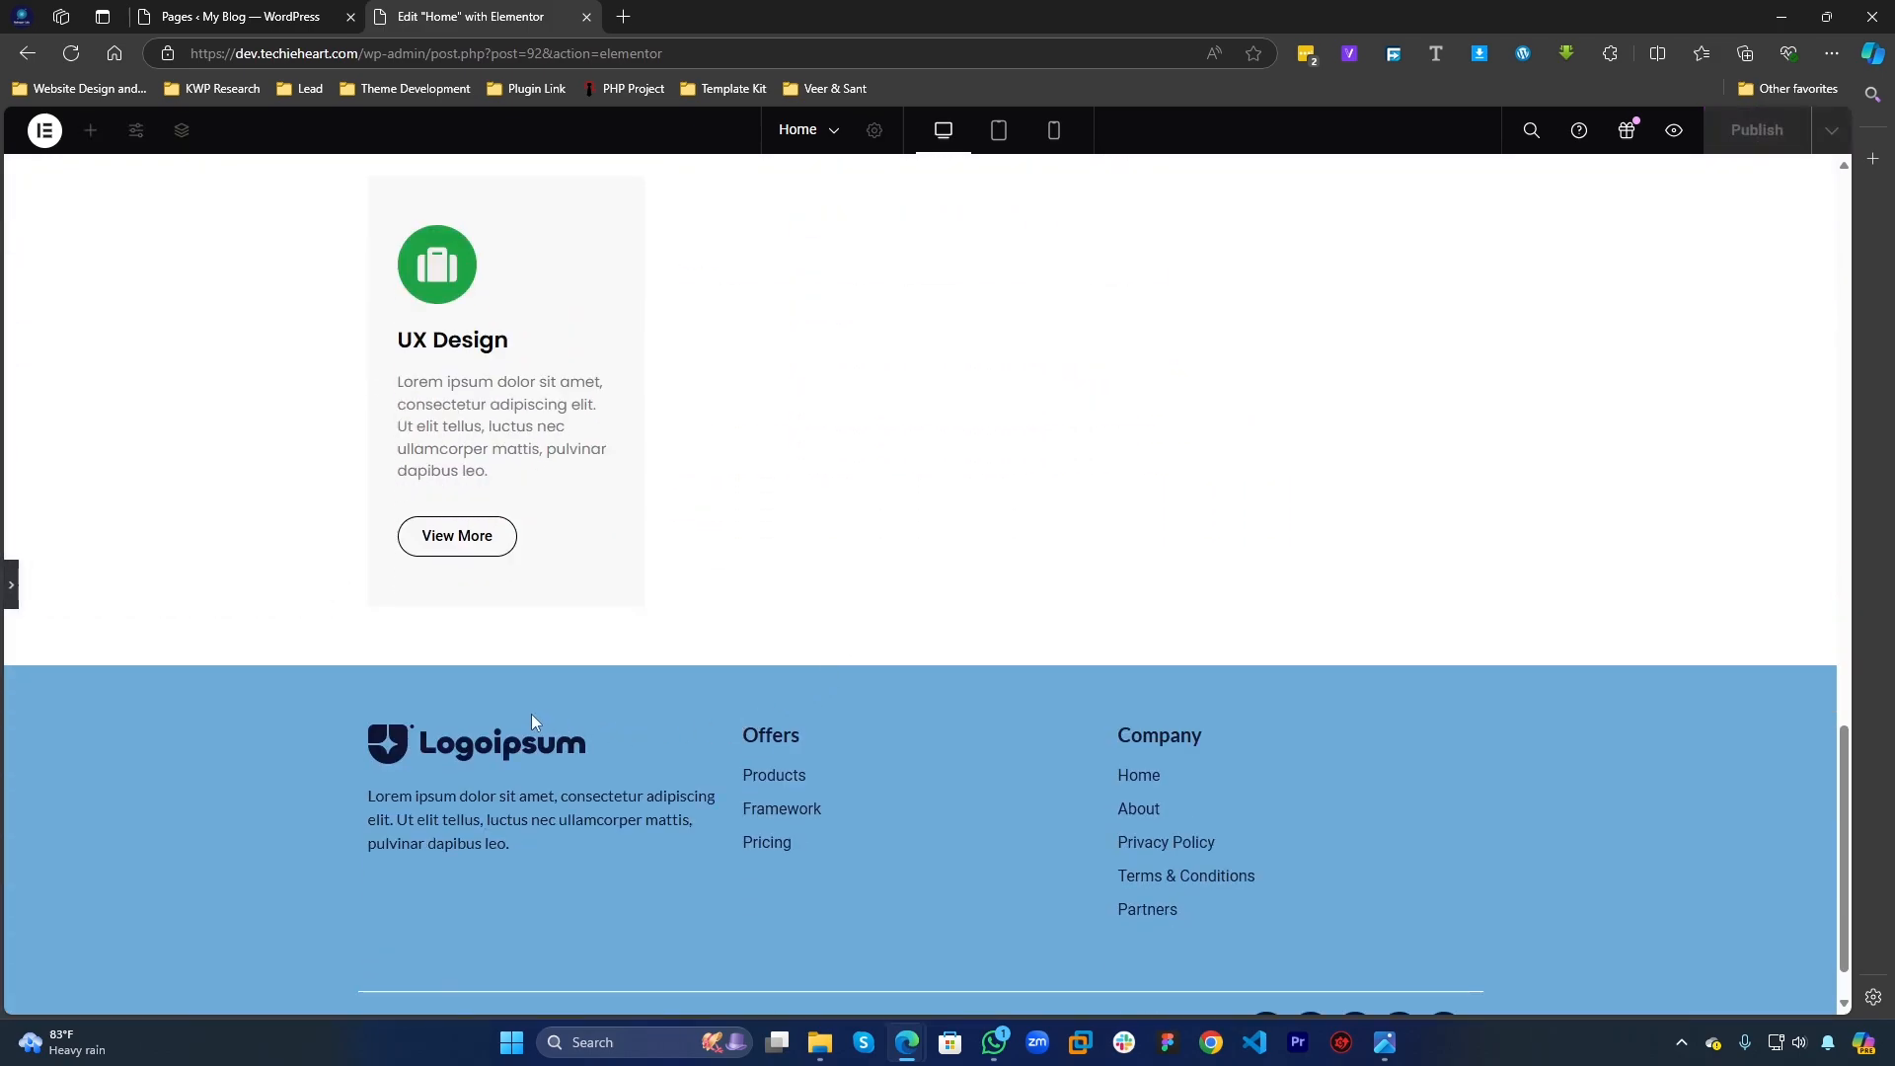
scroll(531, 720, "up", 2)
left_click(11, 586)
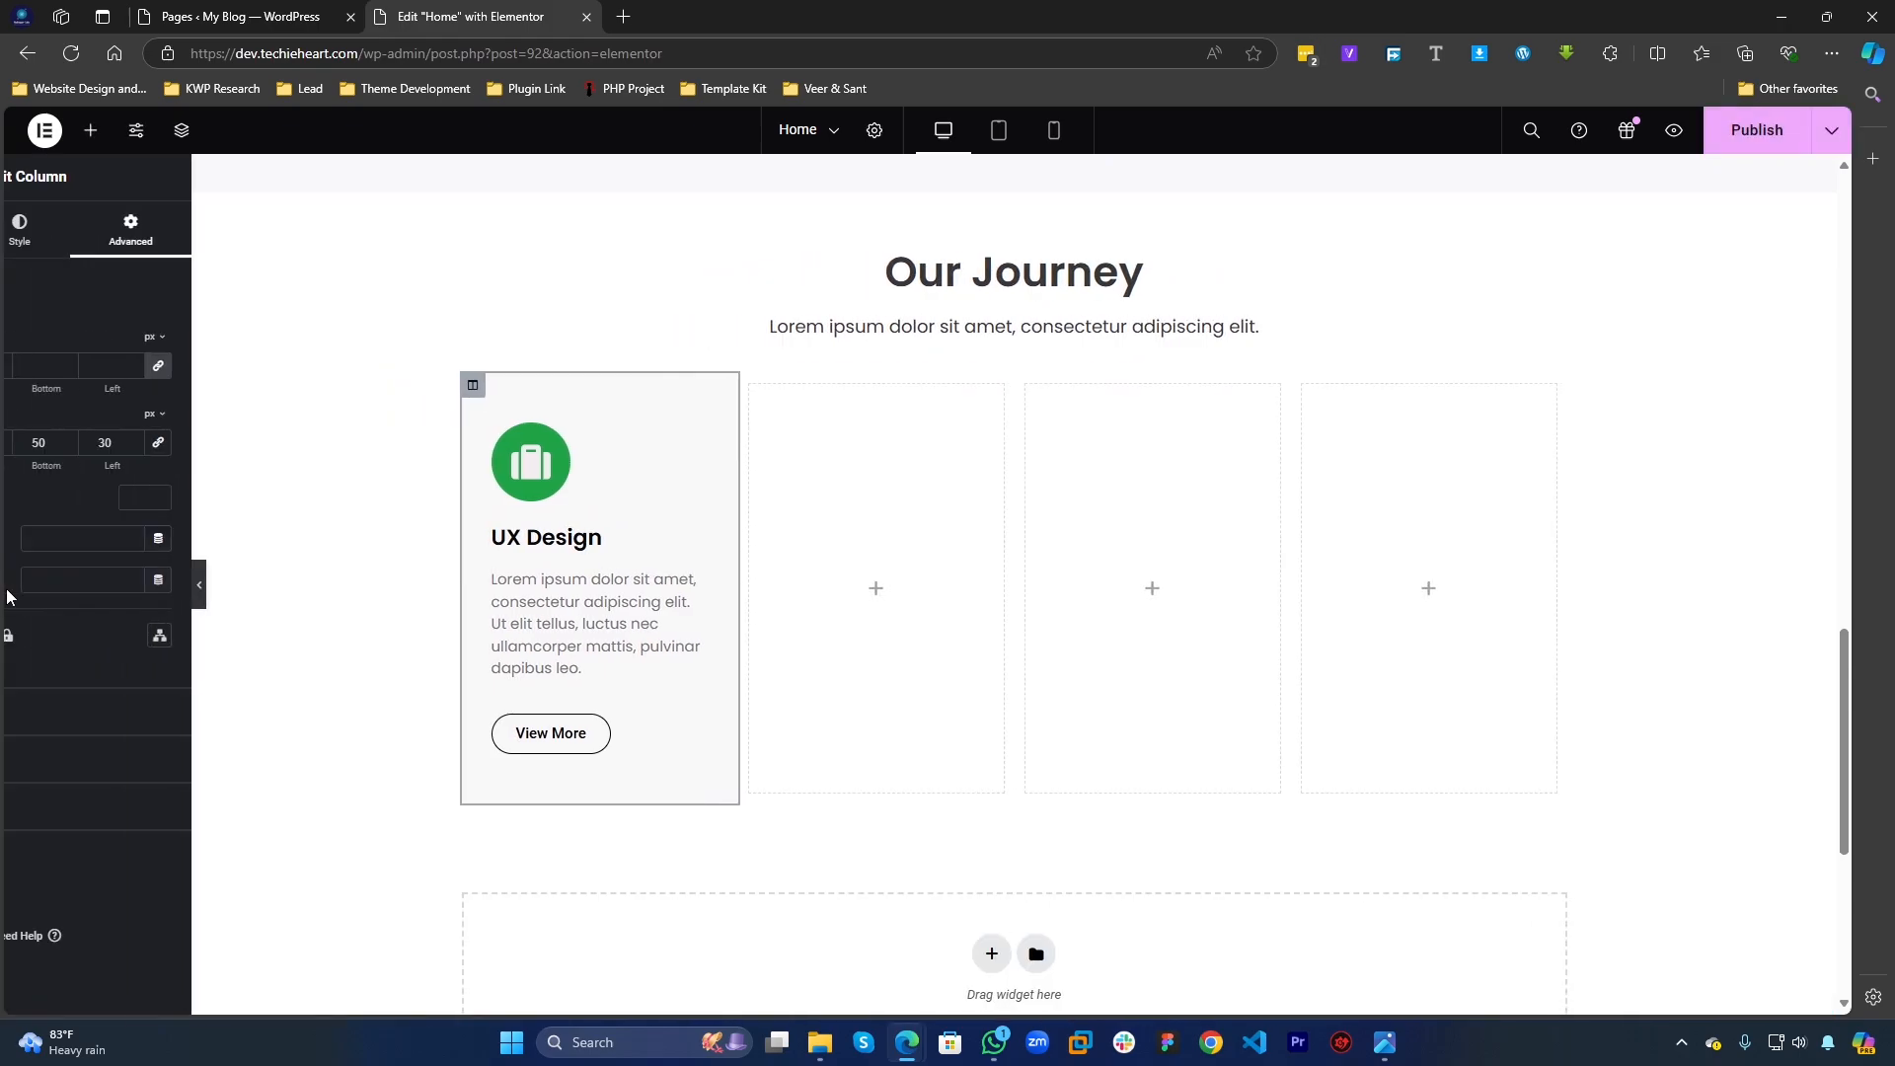
Step: Shorten the UX Design paragraph to "Lorem ipsum dolor sit amet, consectetur adipiscing elit."
left_click(636, 636)
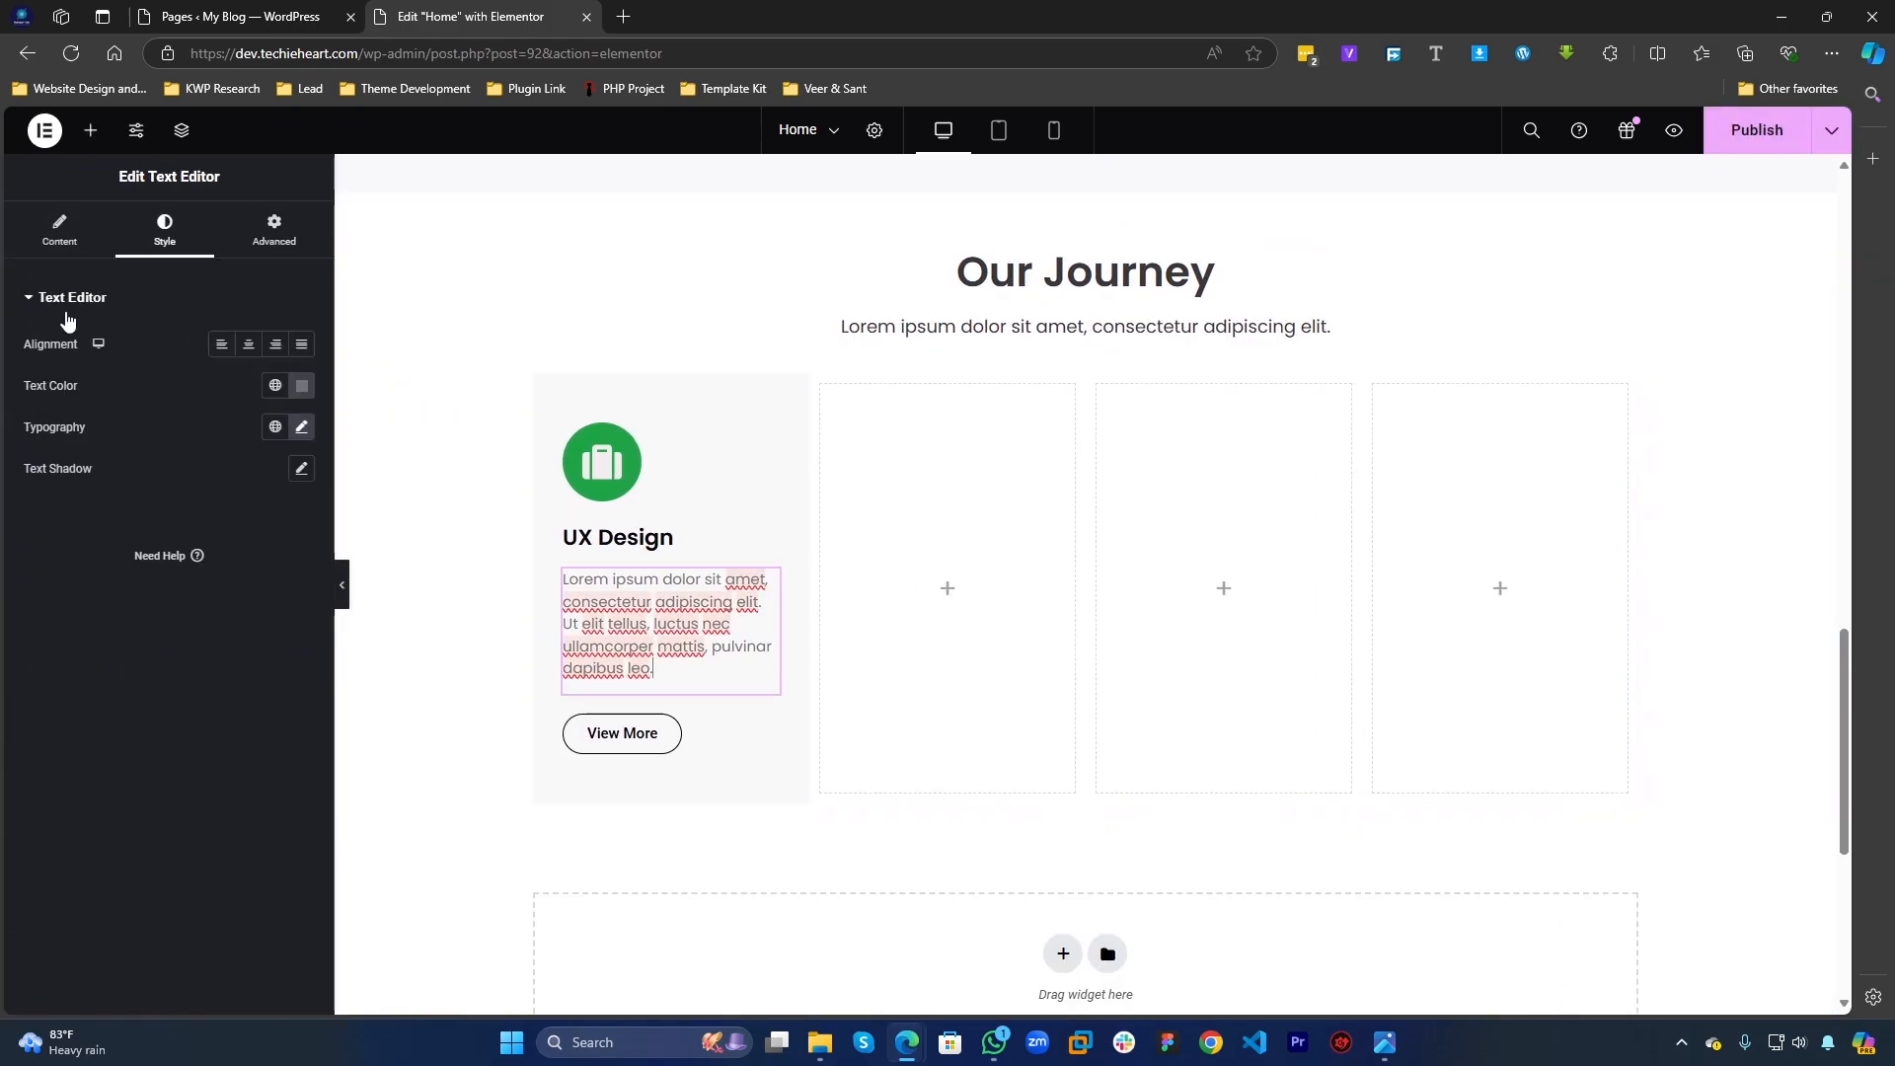
left_click(59, 229)
left_click(240, 549)
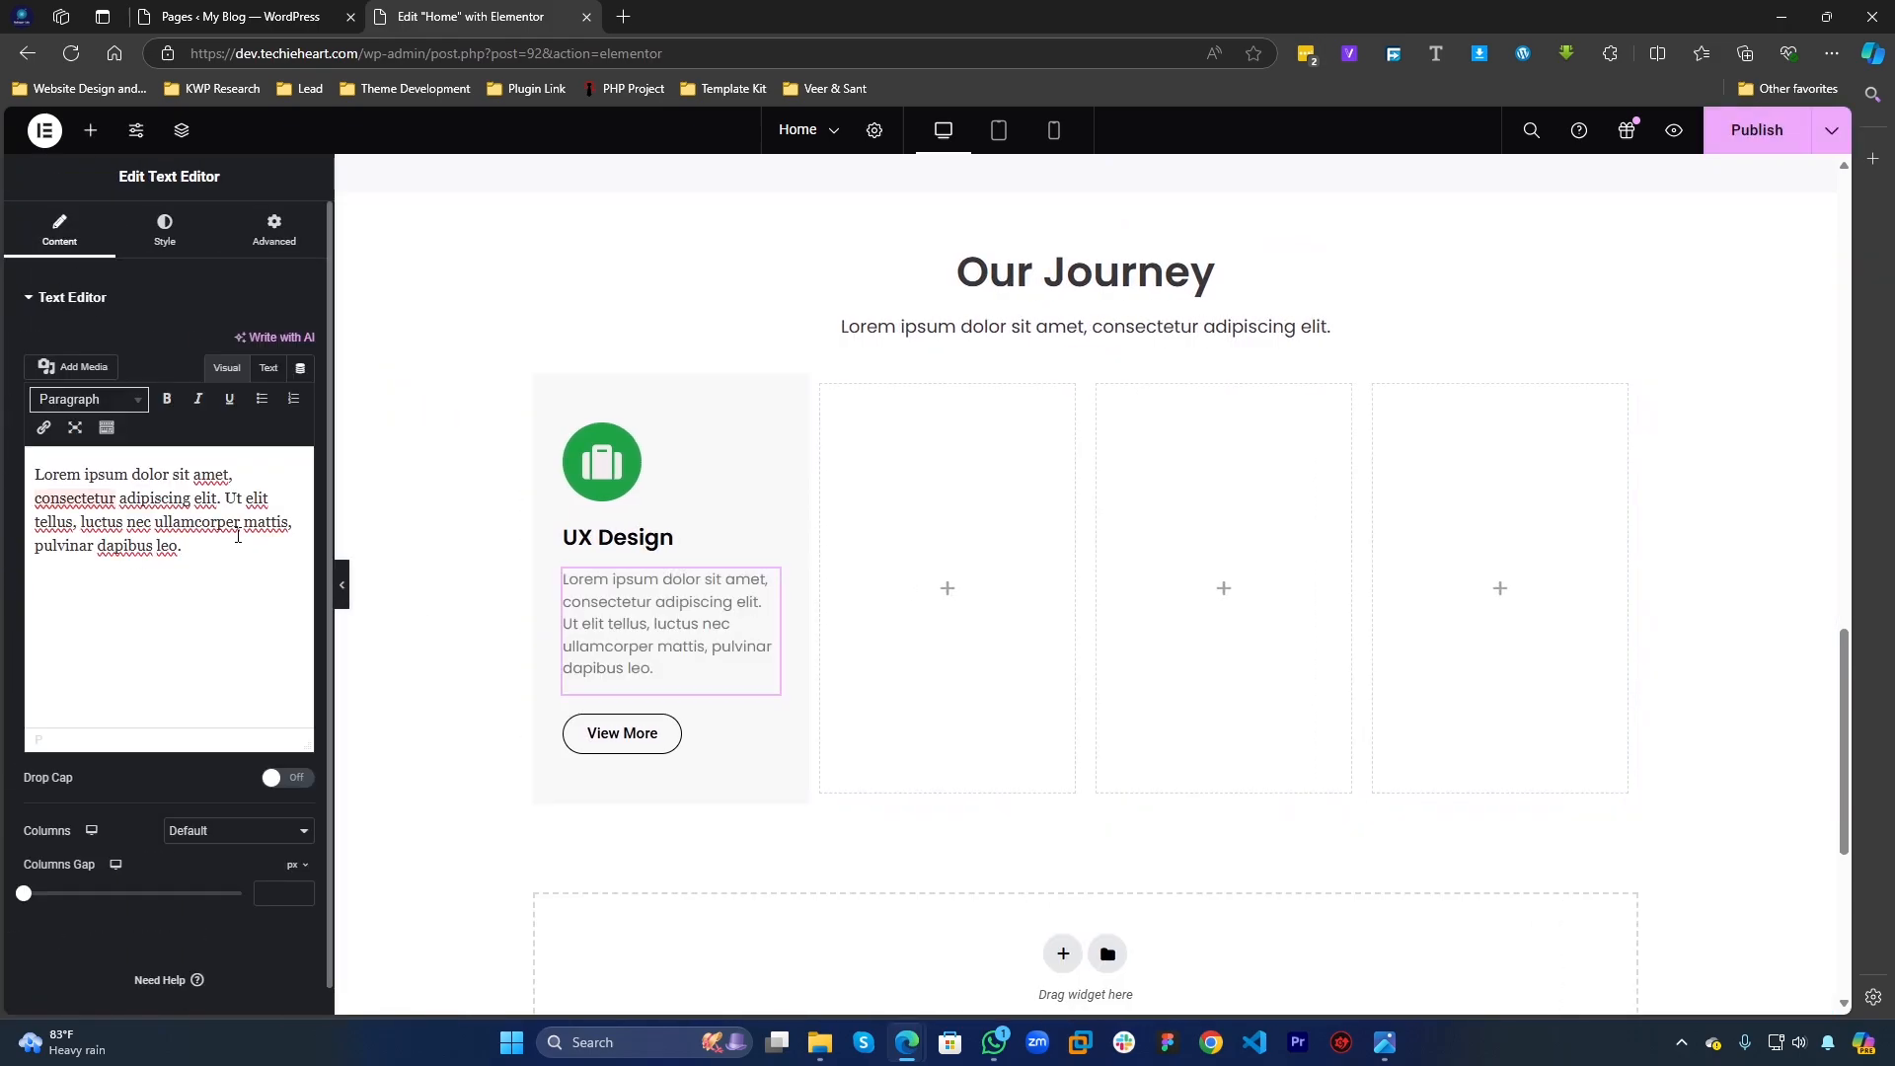
key("BackSpace")
key("BackSpace")
key("BackSpace")
key("BackSpace")
key("BackSpace")
key("BackSpace")
key("BackSpace")
key("BackSpace")
key("BackSpace")
key("BackSpace")
key("BackSpace")
key("BackSpace")
key("BackSpace")
key("BackSpace")
key("BackSpace")
key("BackSpace")
key("BackSpace")
key("BackSpace")
key("BackSpace")
key("BackSpace")
key("BackSpace")
key("BackSpace")
key("BackSpace")
key("BackSpace")
key("BackSpace")
key("BackSpace")
key("BackSpace")
key("BackSpace")
key("BackSpace")
key("BackSpace")
key("BackSpace")
key("BackSpace")
key("BackSpace")
key("BackSpace")
key("BackSpace")
key("BackSpace")
key("BackSpace")
key("BackSpace")
key("BackSpace")
key("BackSpace")
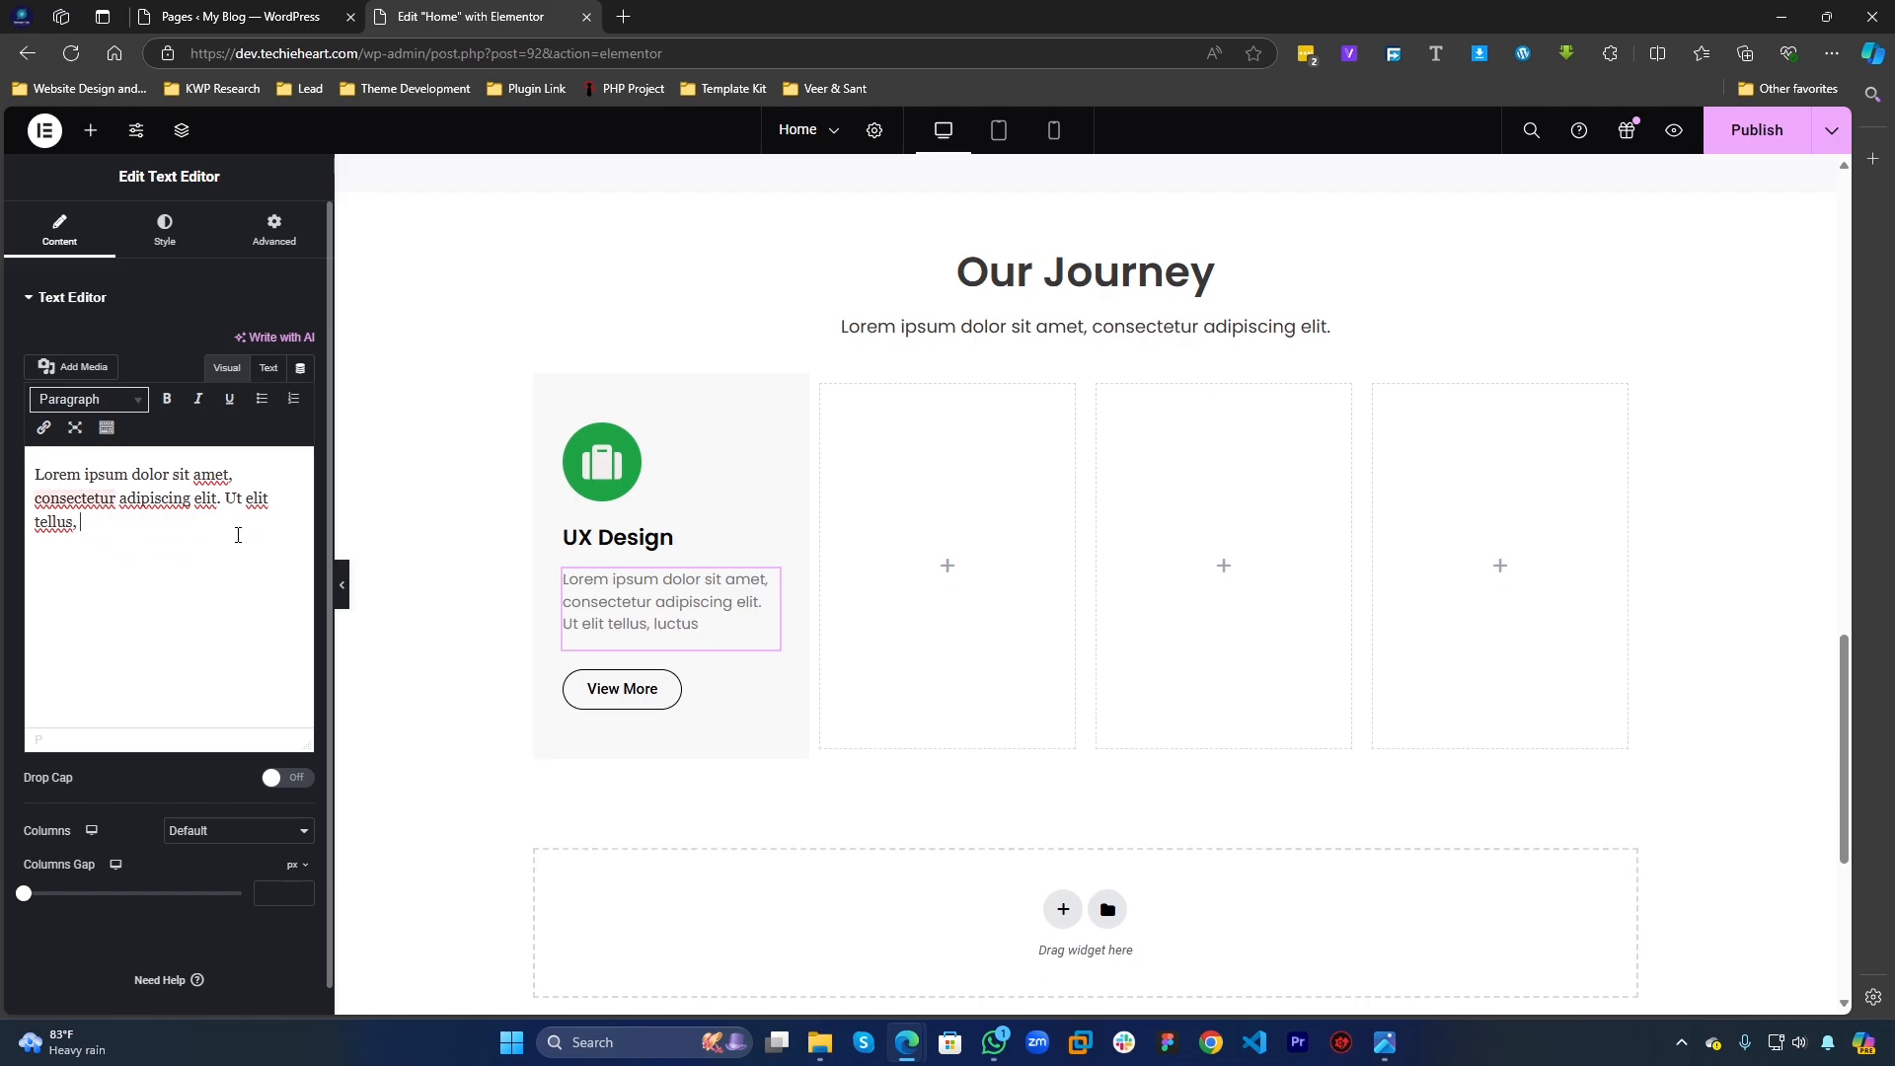
key("BackSpace")
key("BackSpace")
key("BackSpace")
key("BackSpace")
key("BackSpace")
key("BackSpace")
key("BackSpace")
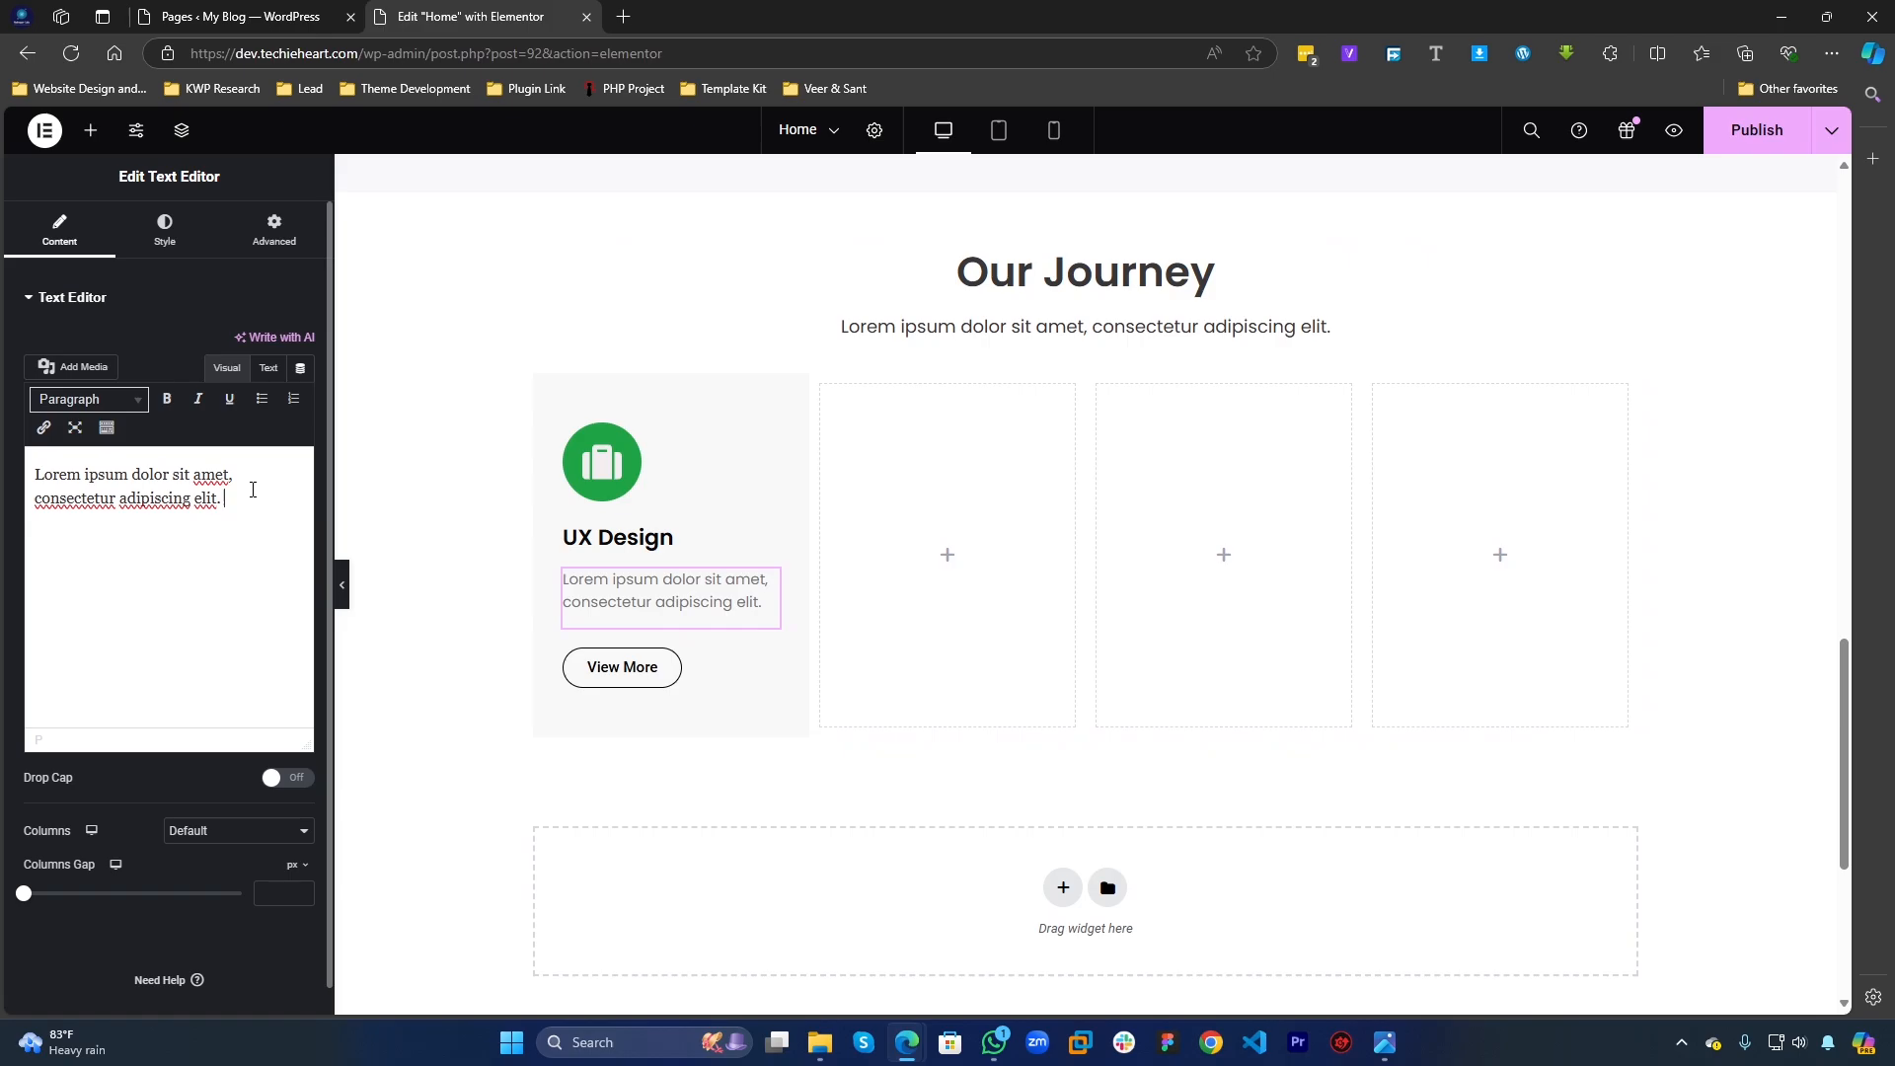
Step: Set the UX Design column's border radius to 15 px on all corners and preview the rounded card
left_click(542, 385)
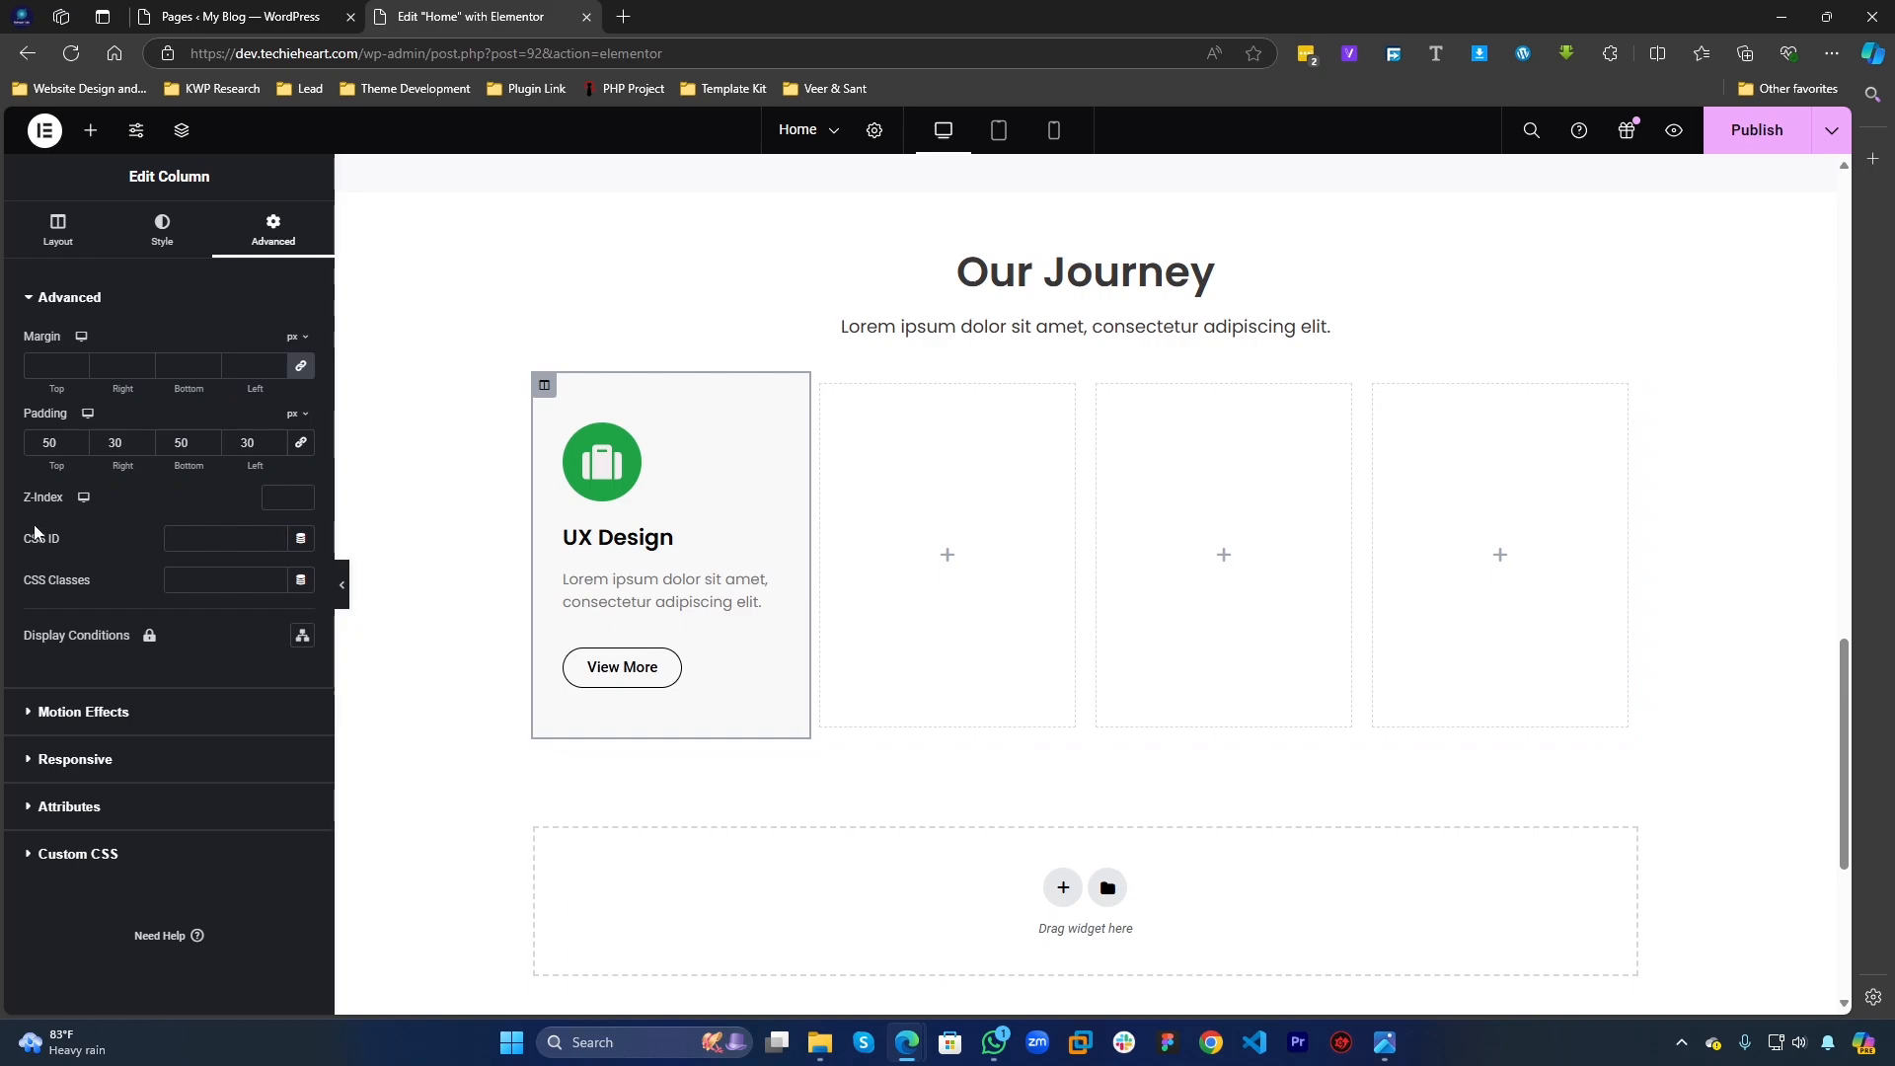
left_click(168, 237)
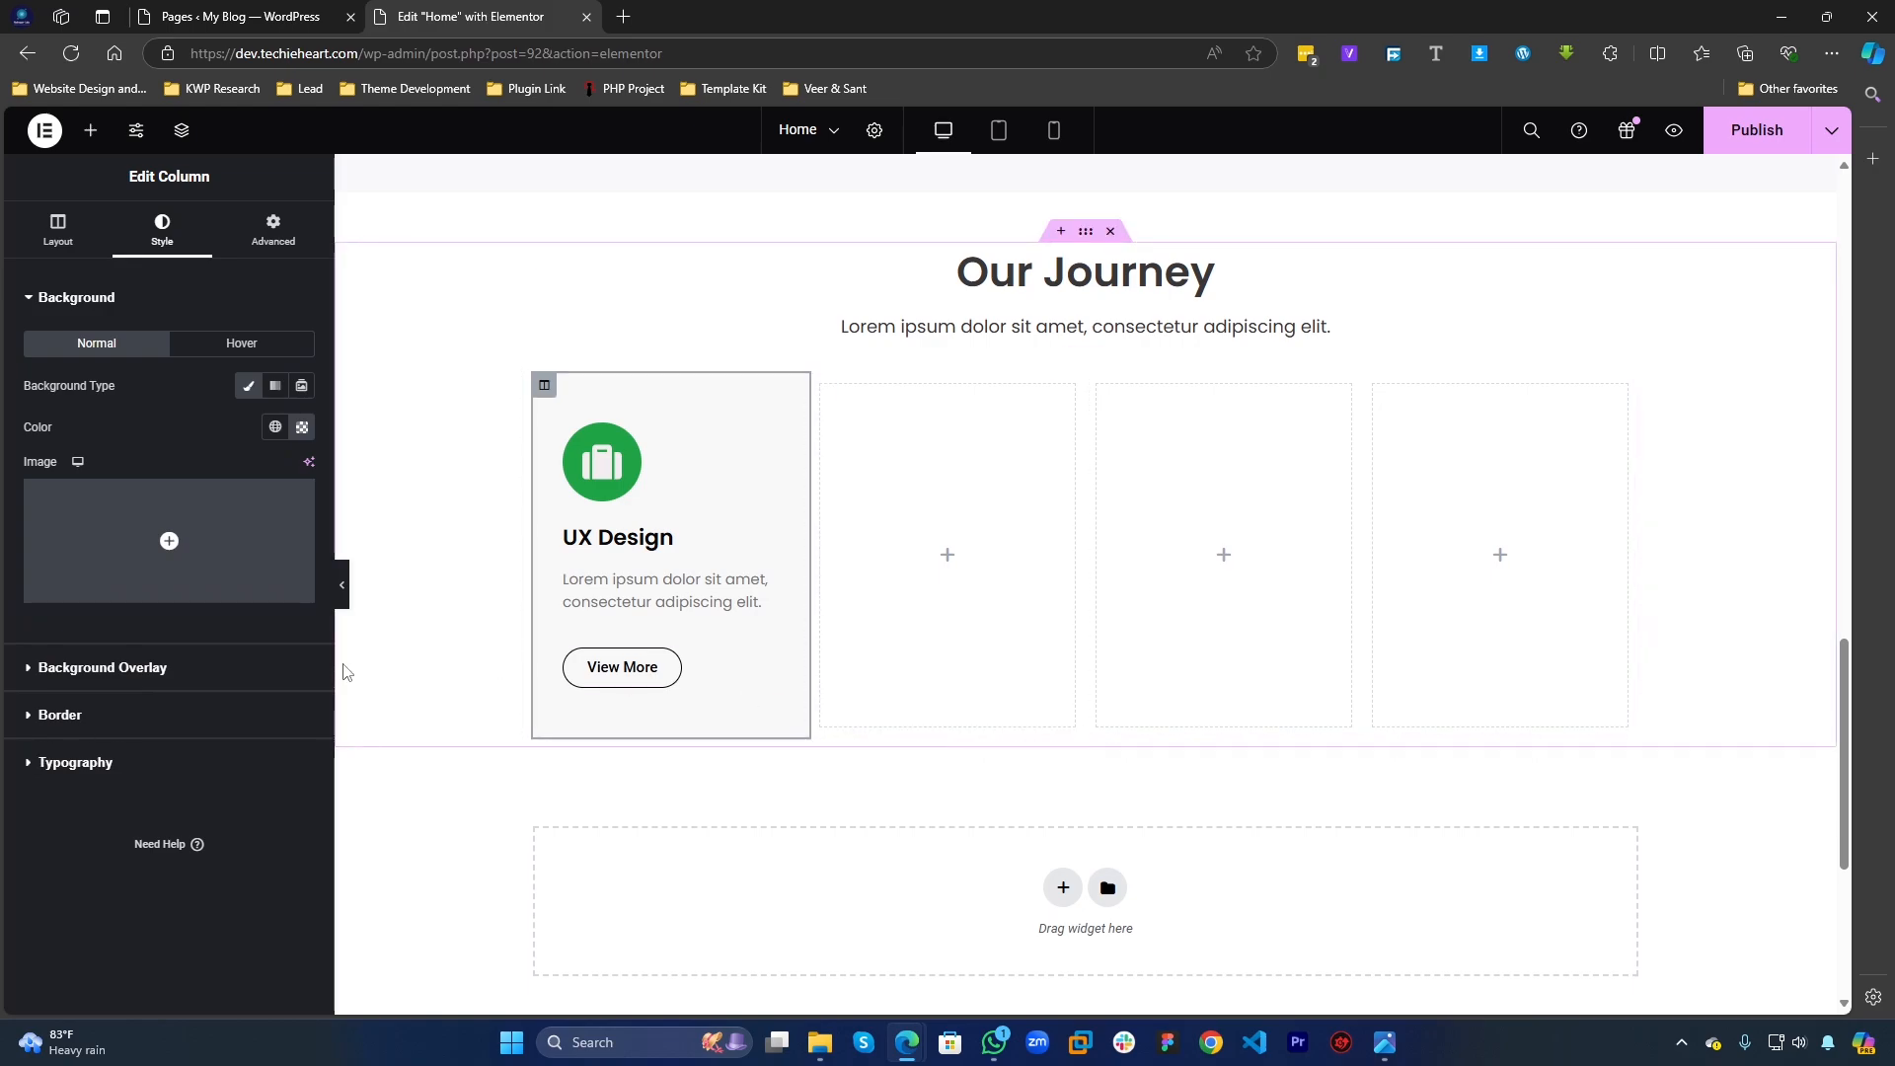
left_click(103, 718)
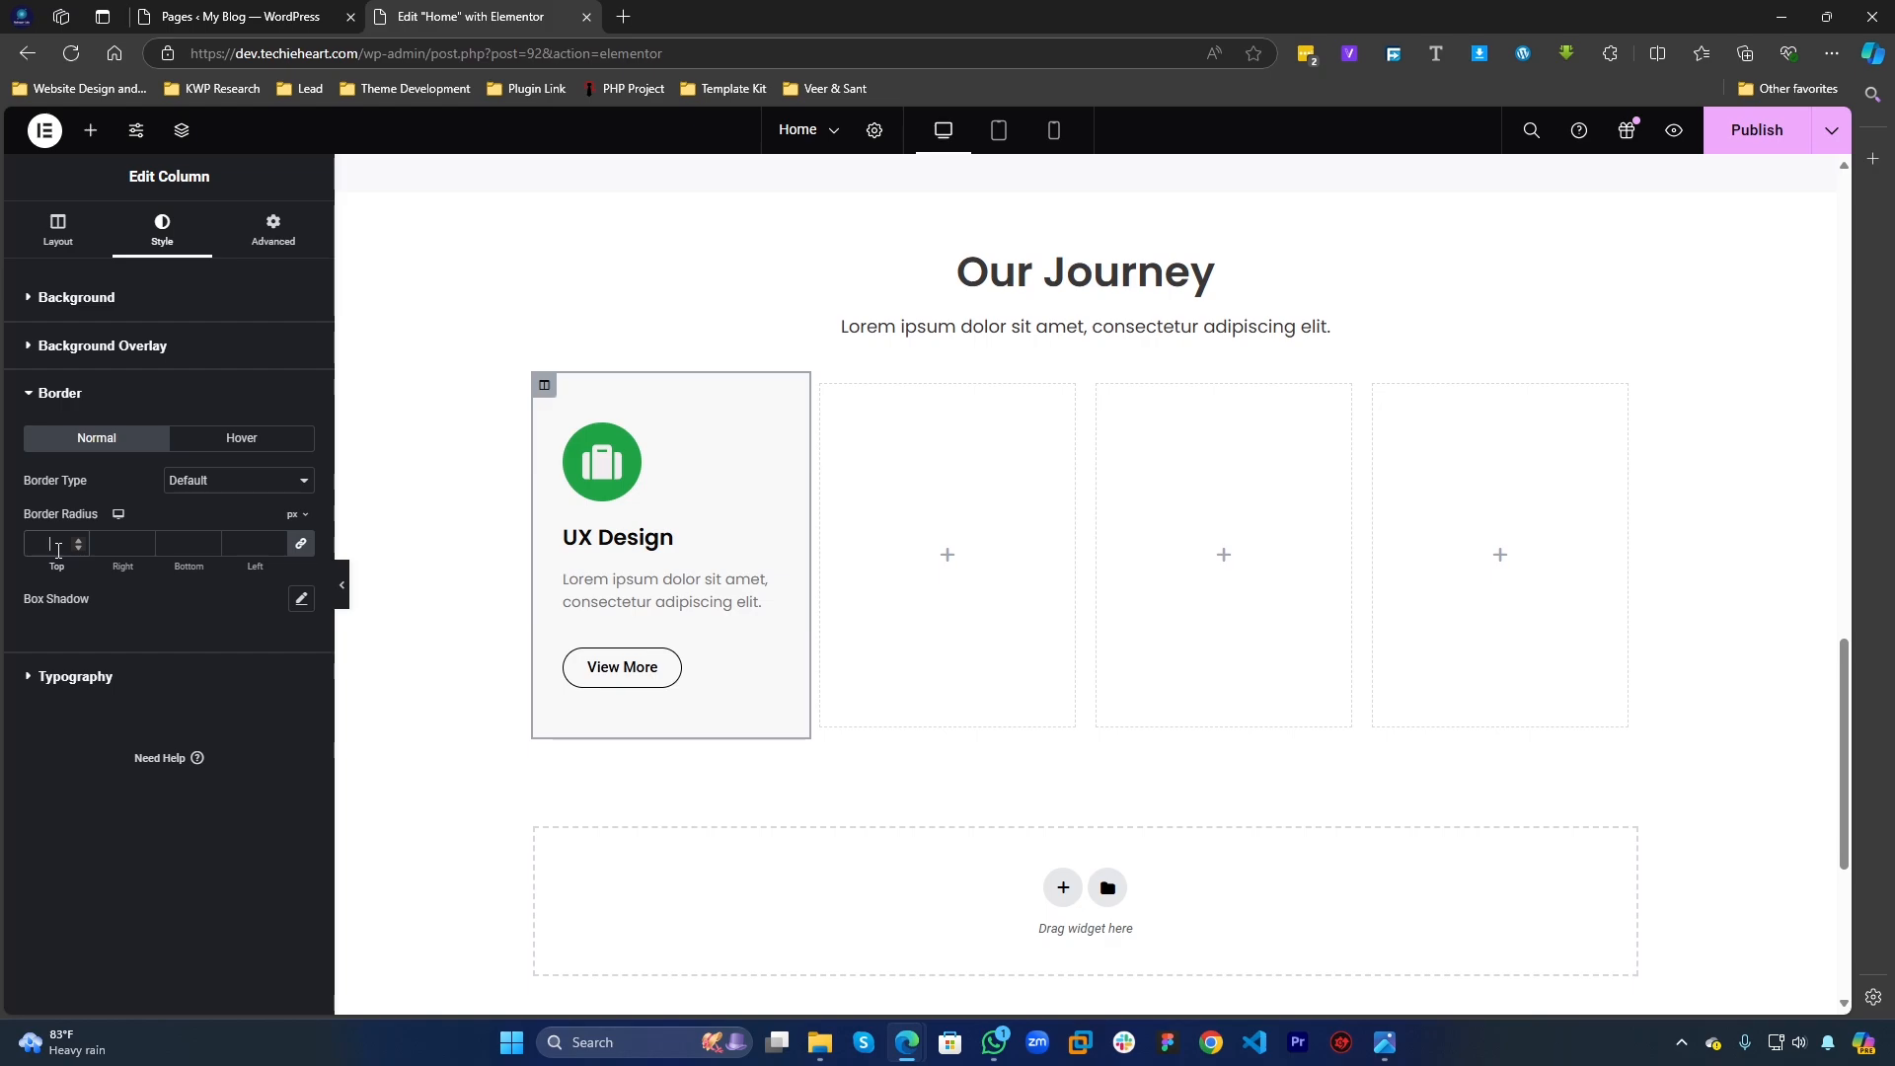
type("15")
left_click(342, 584)
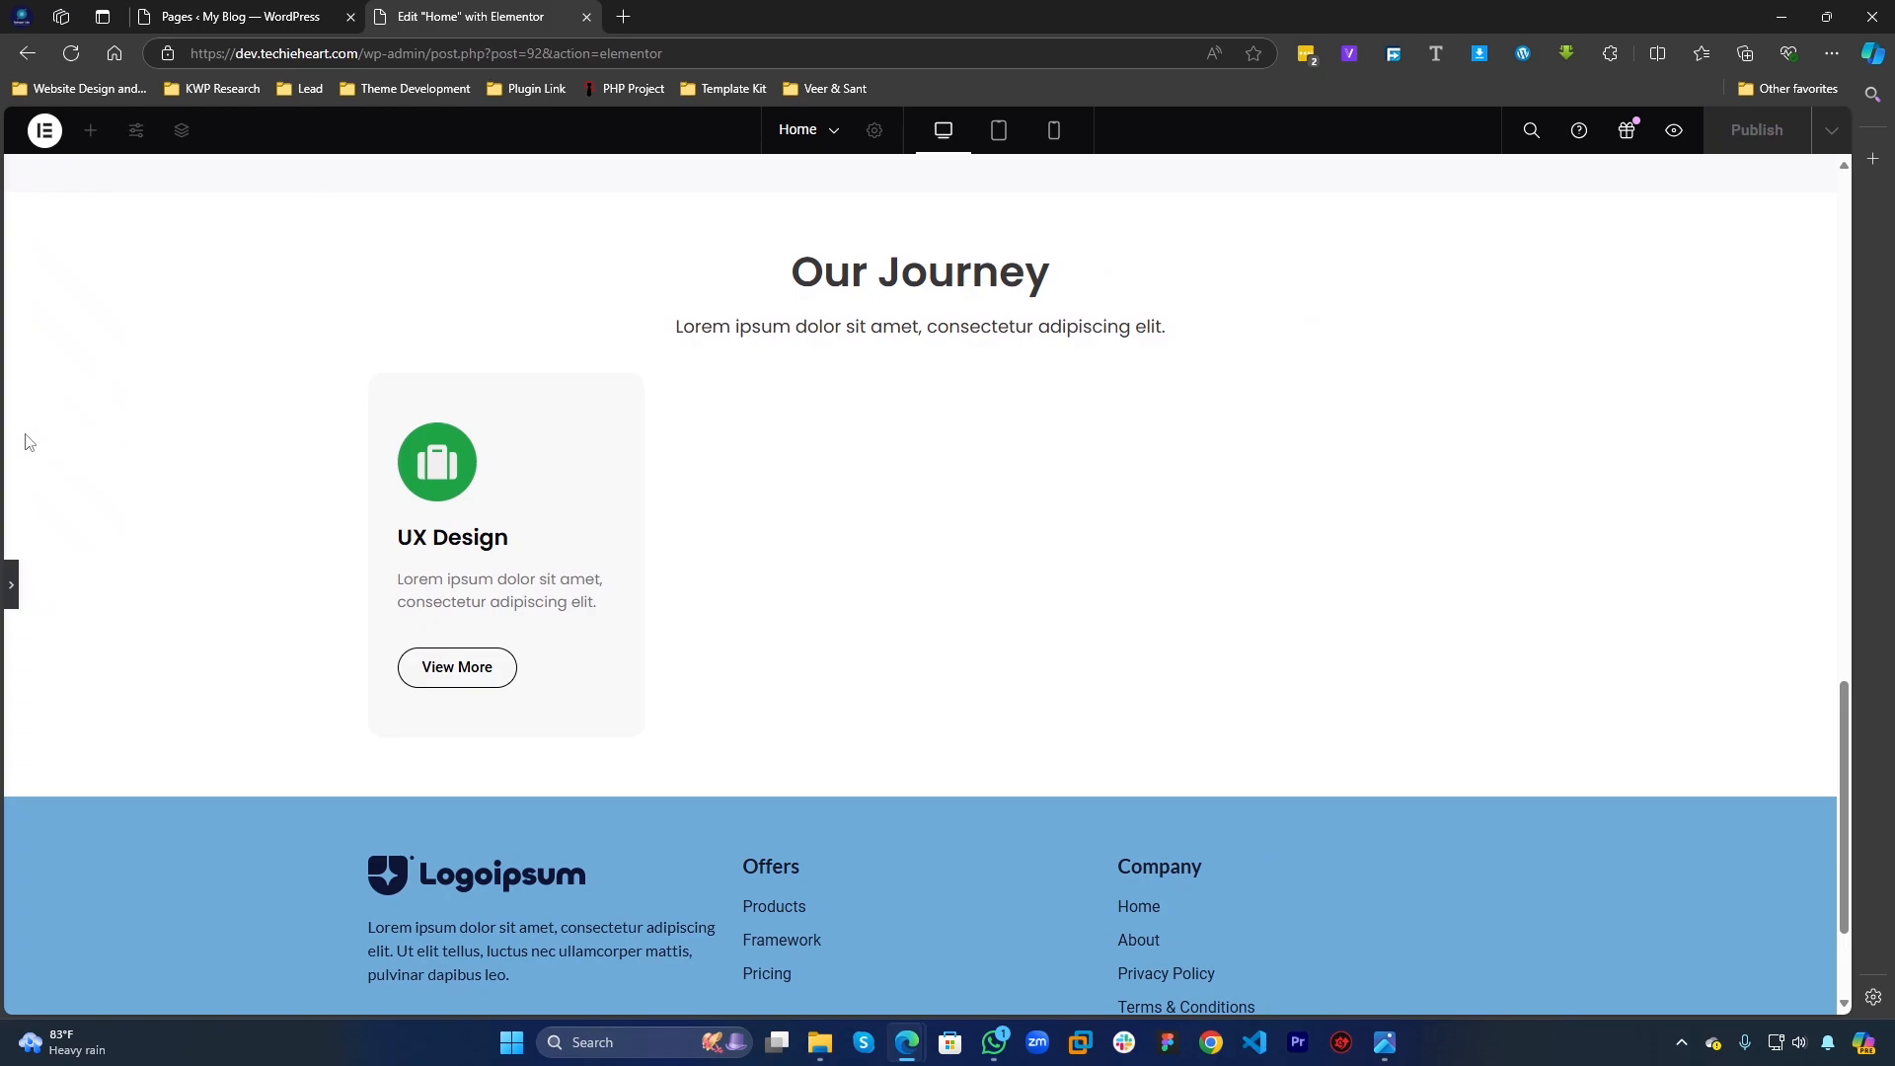
left_click(10, 585)
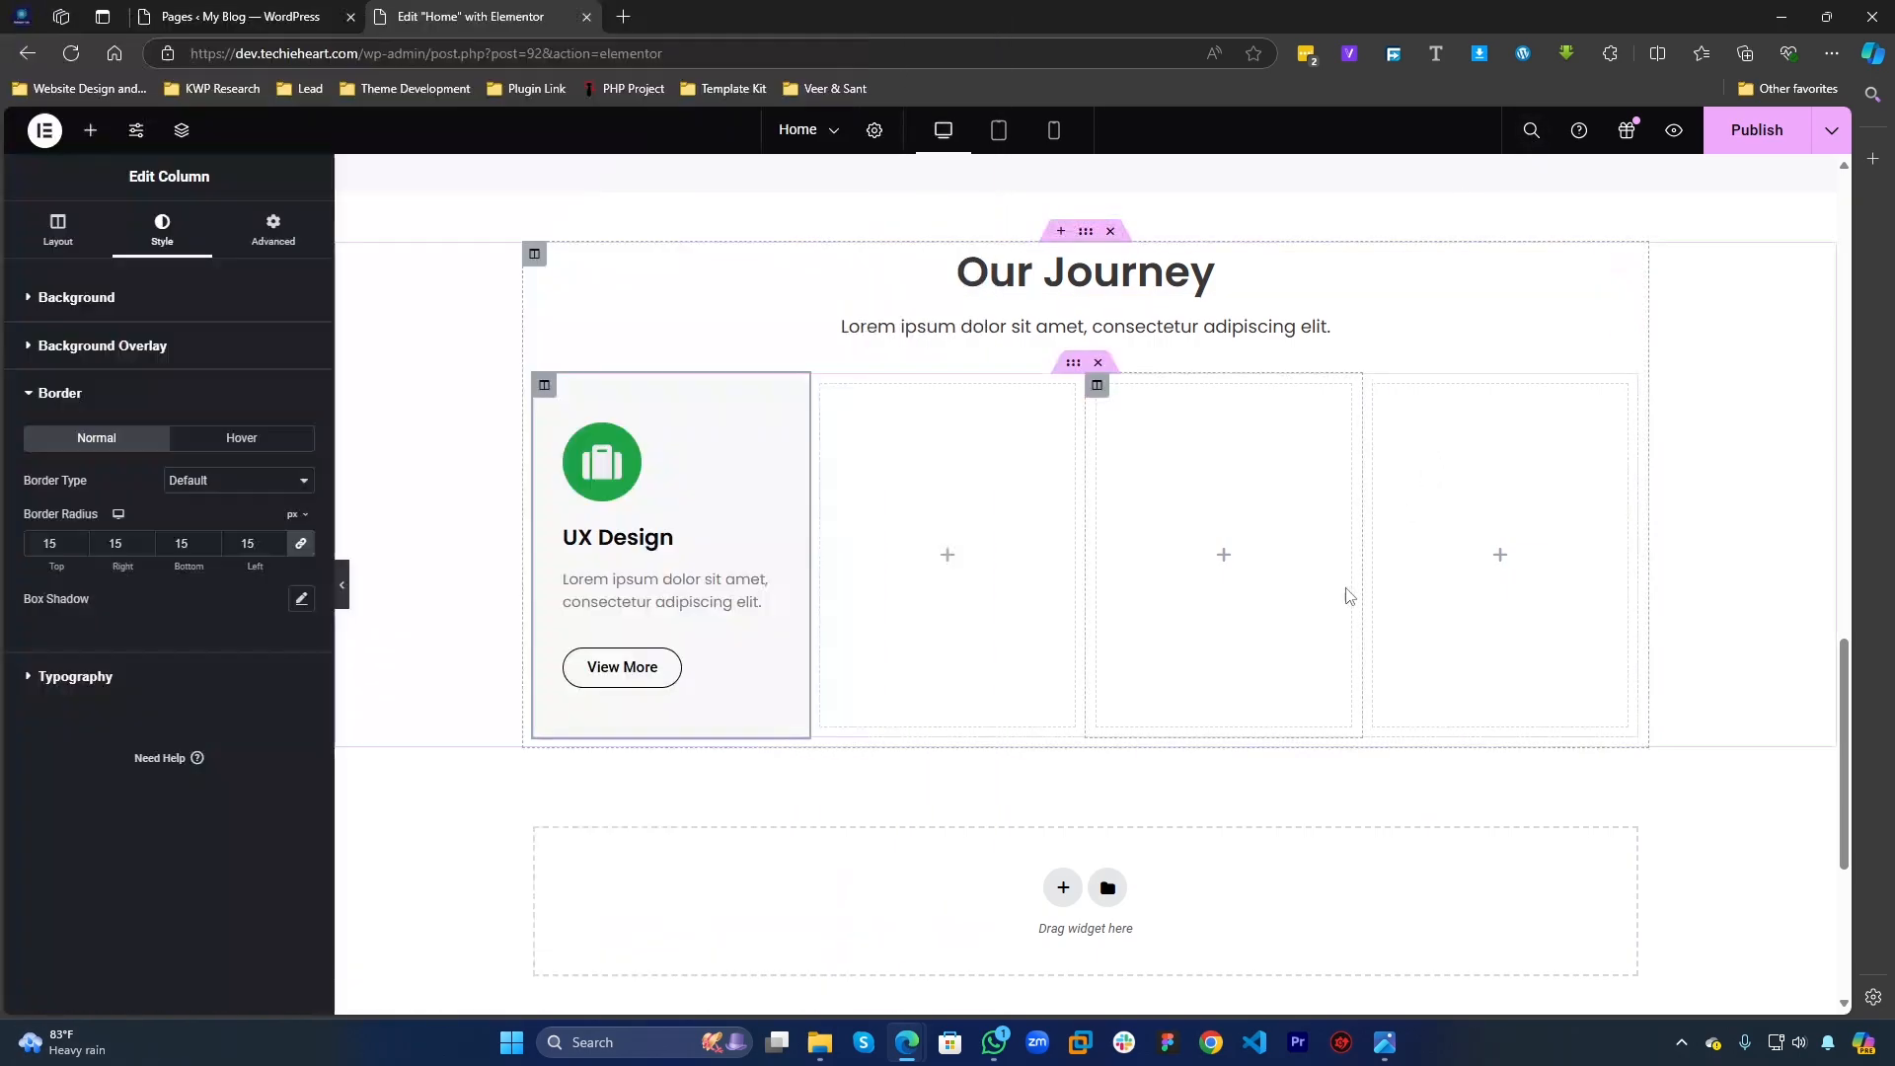
Step: Examine the border, box shadow and typography settings of the UX Design column
left_click(1345, 597)
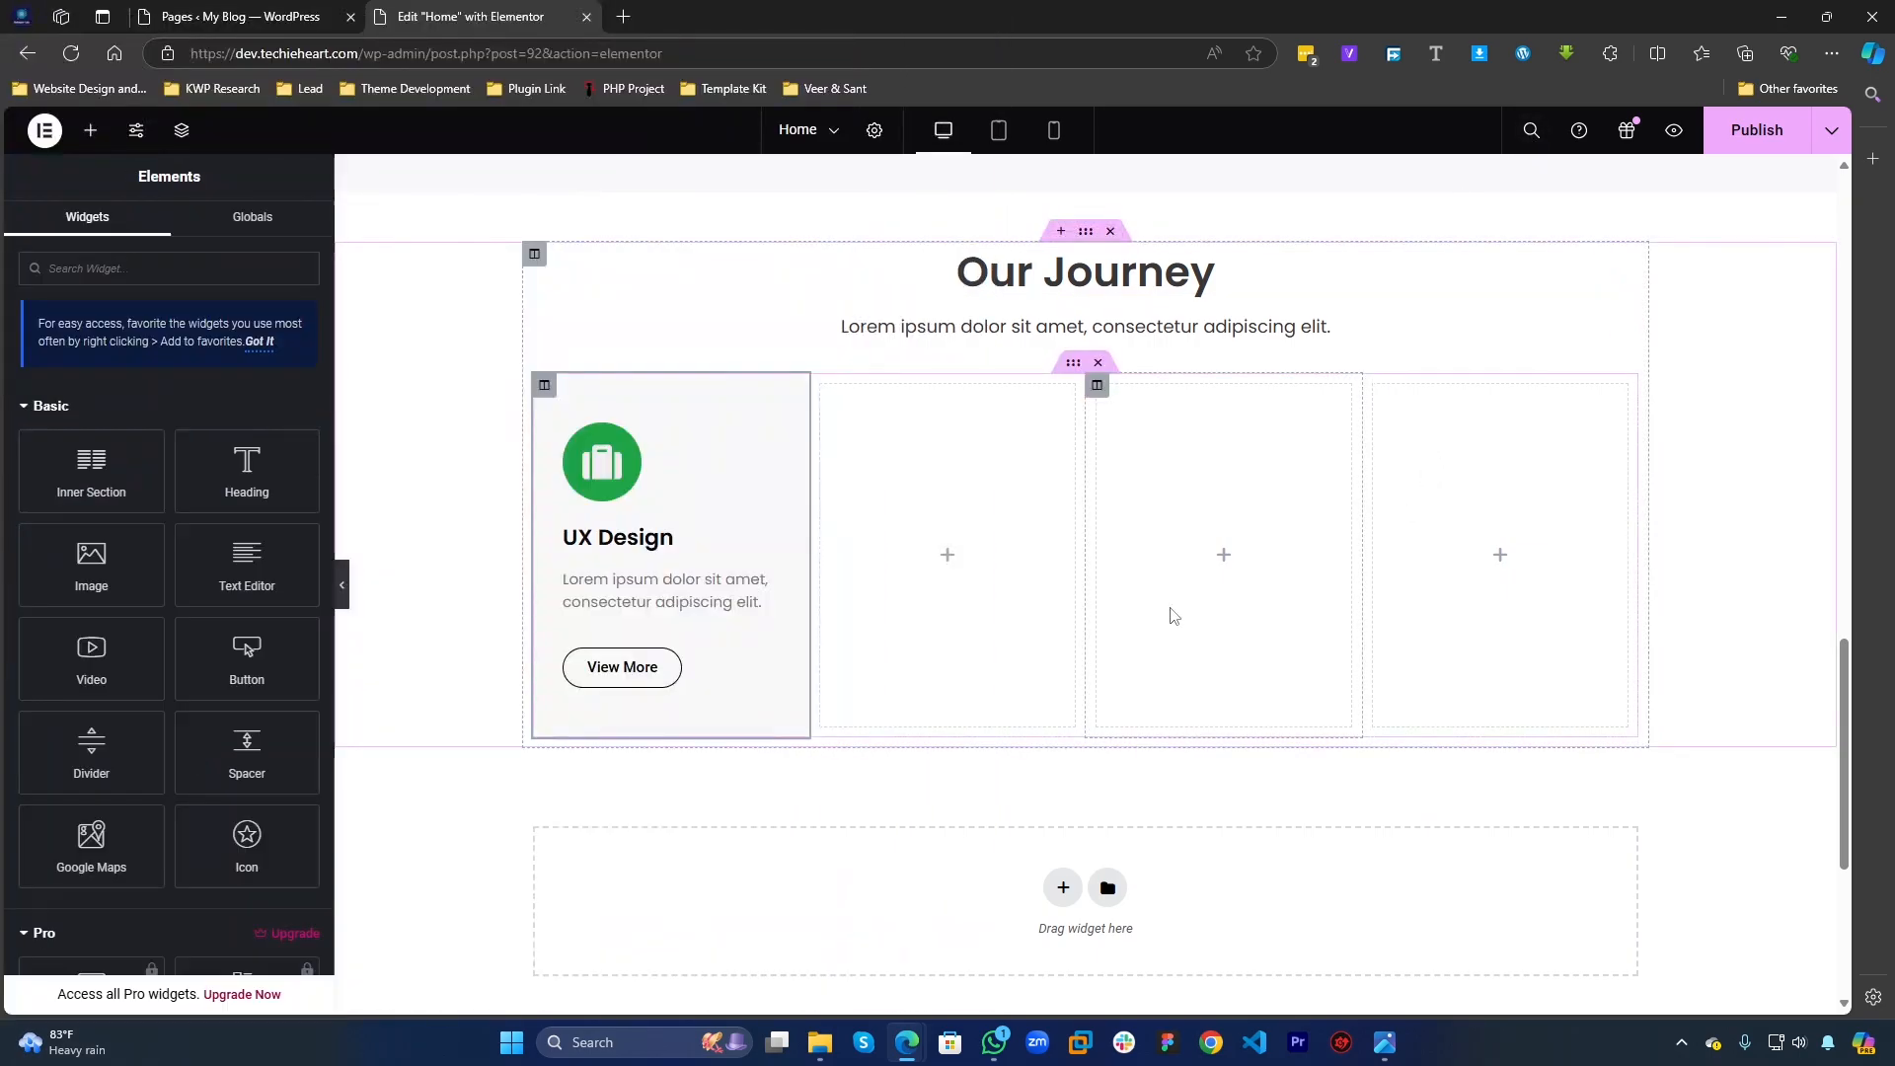
left_click(549, 385)
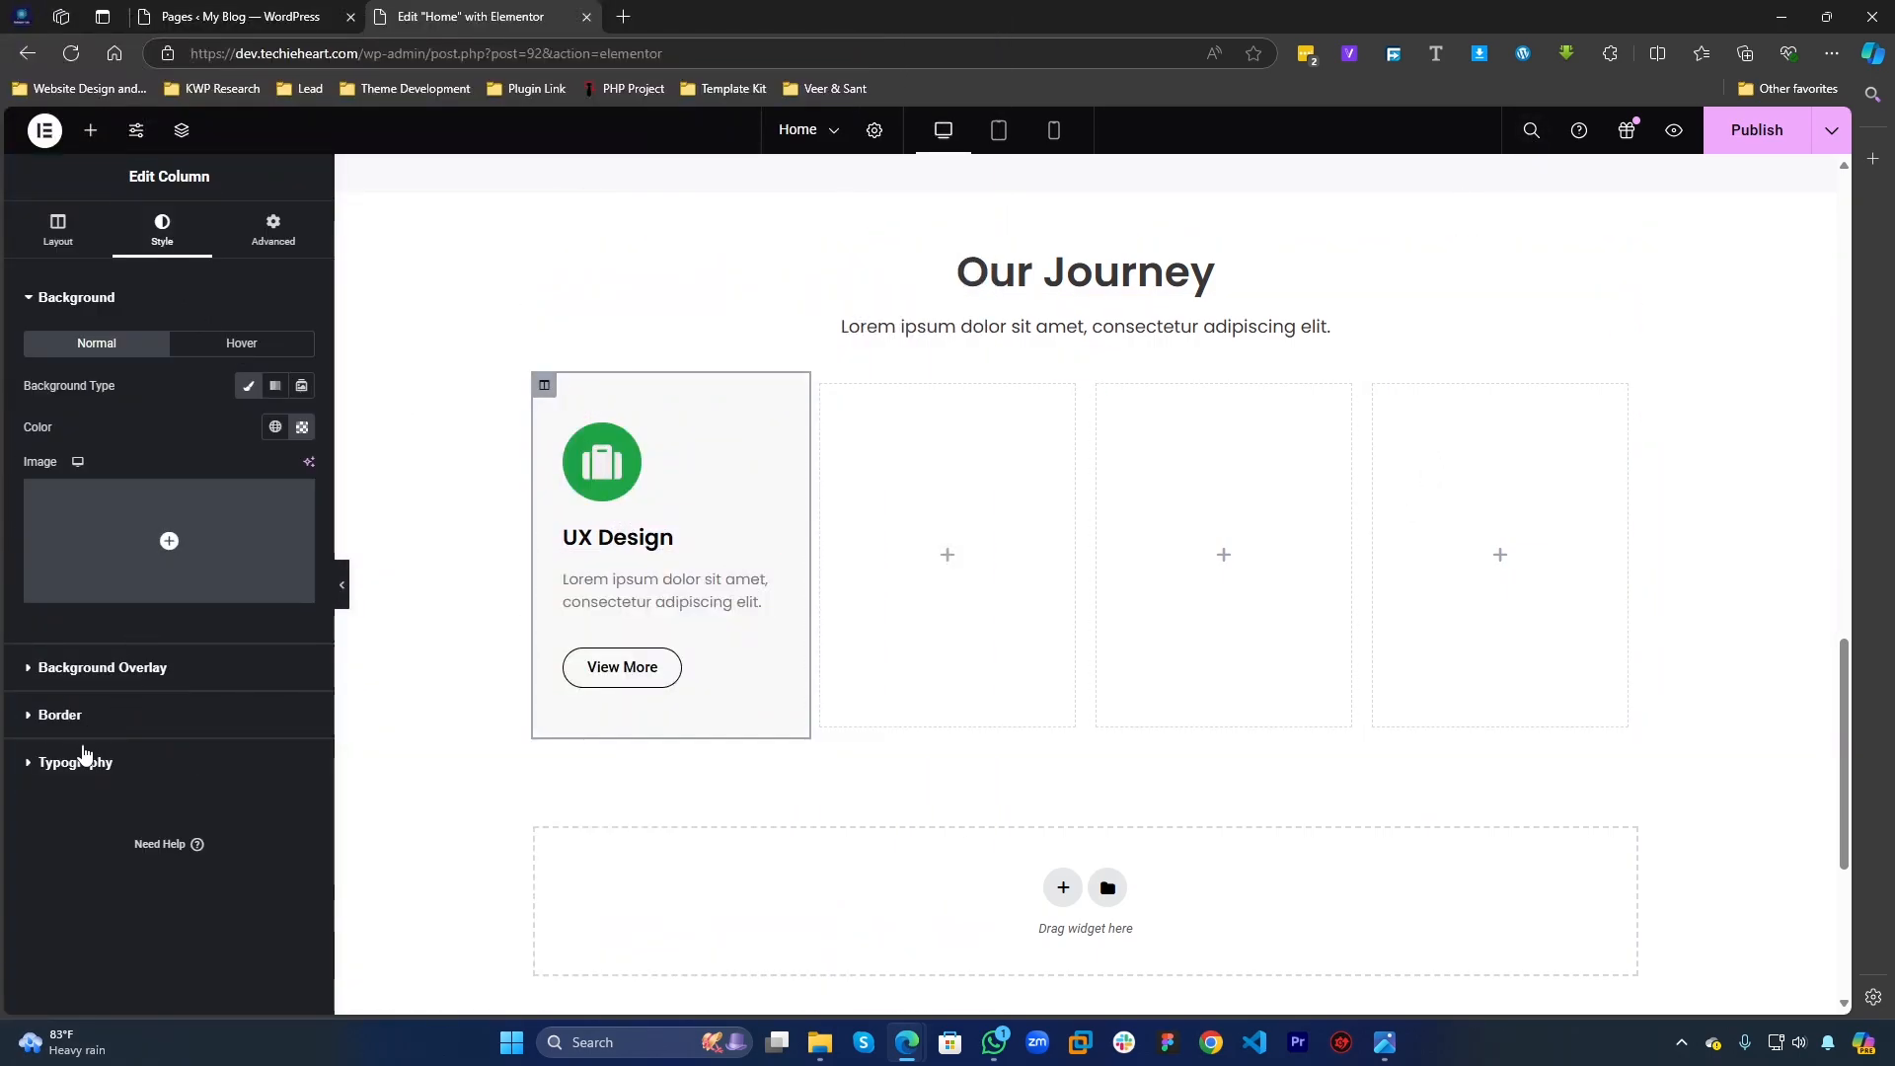
left_click(79, 721)
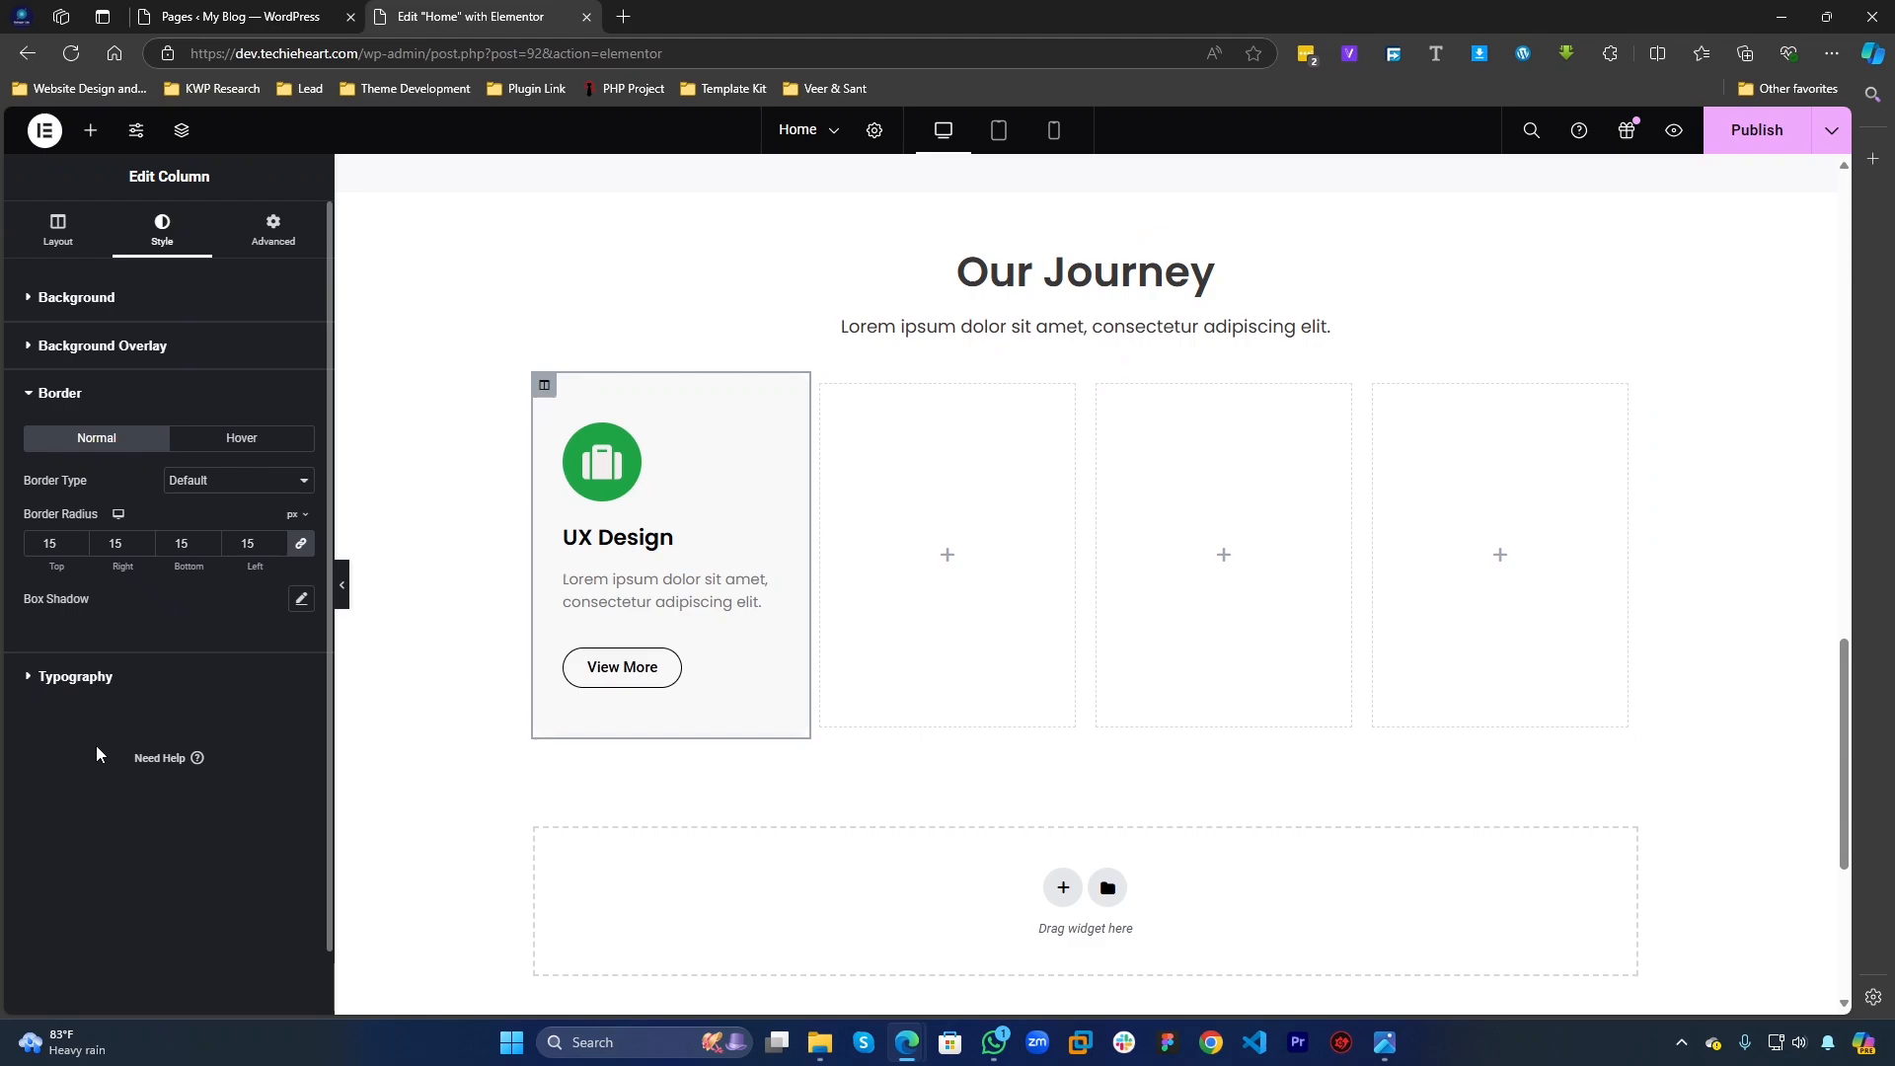
left_click_drag(14, 604, 91, 600)
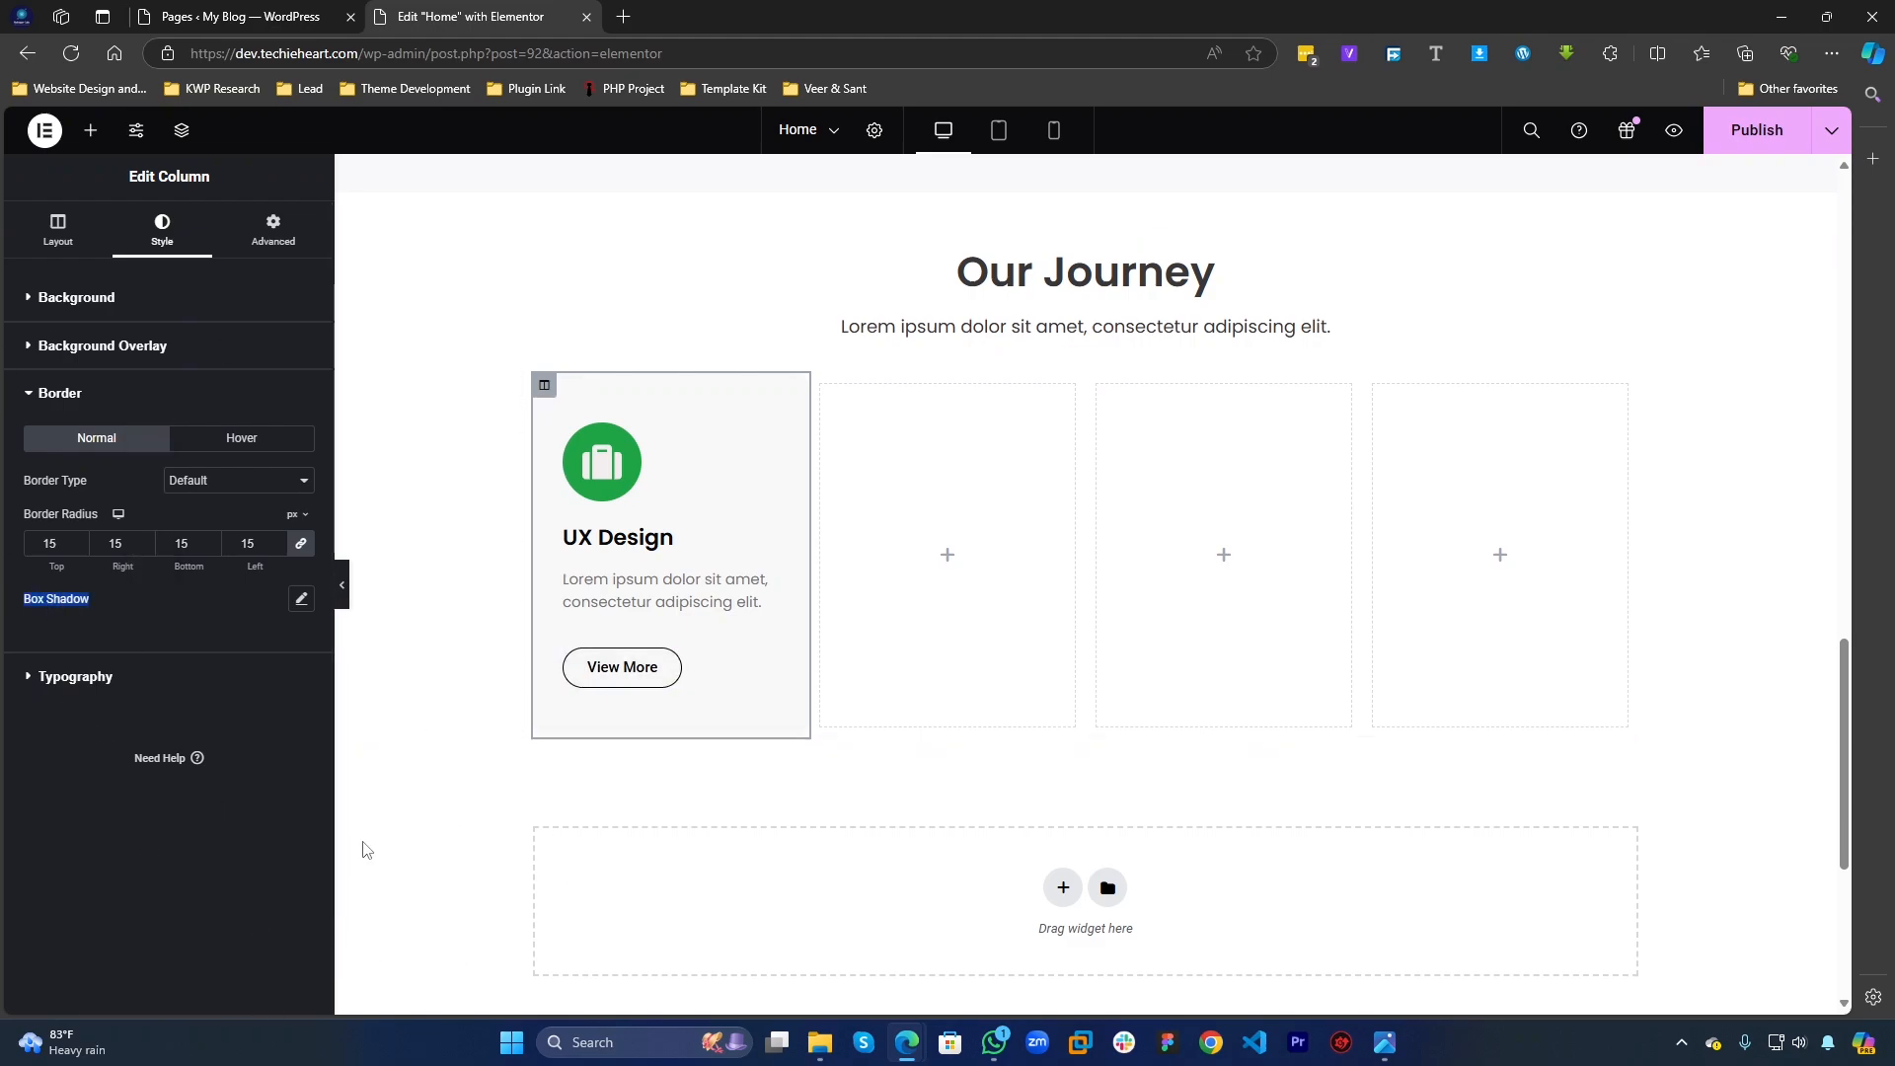
left_click(89, 677)
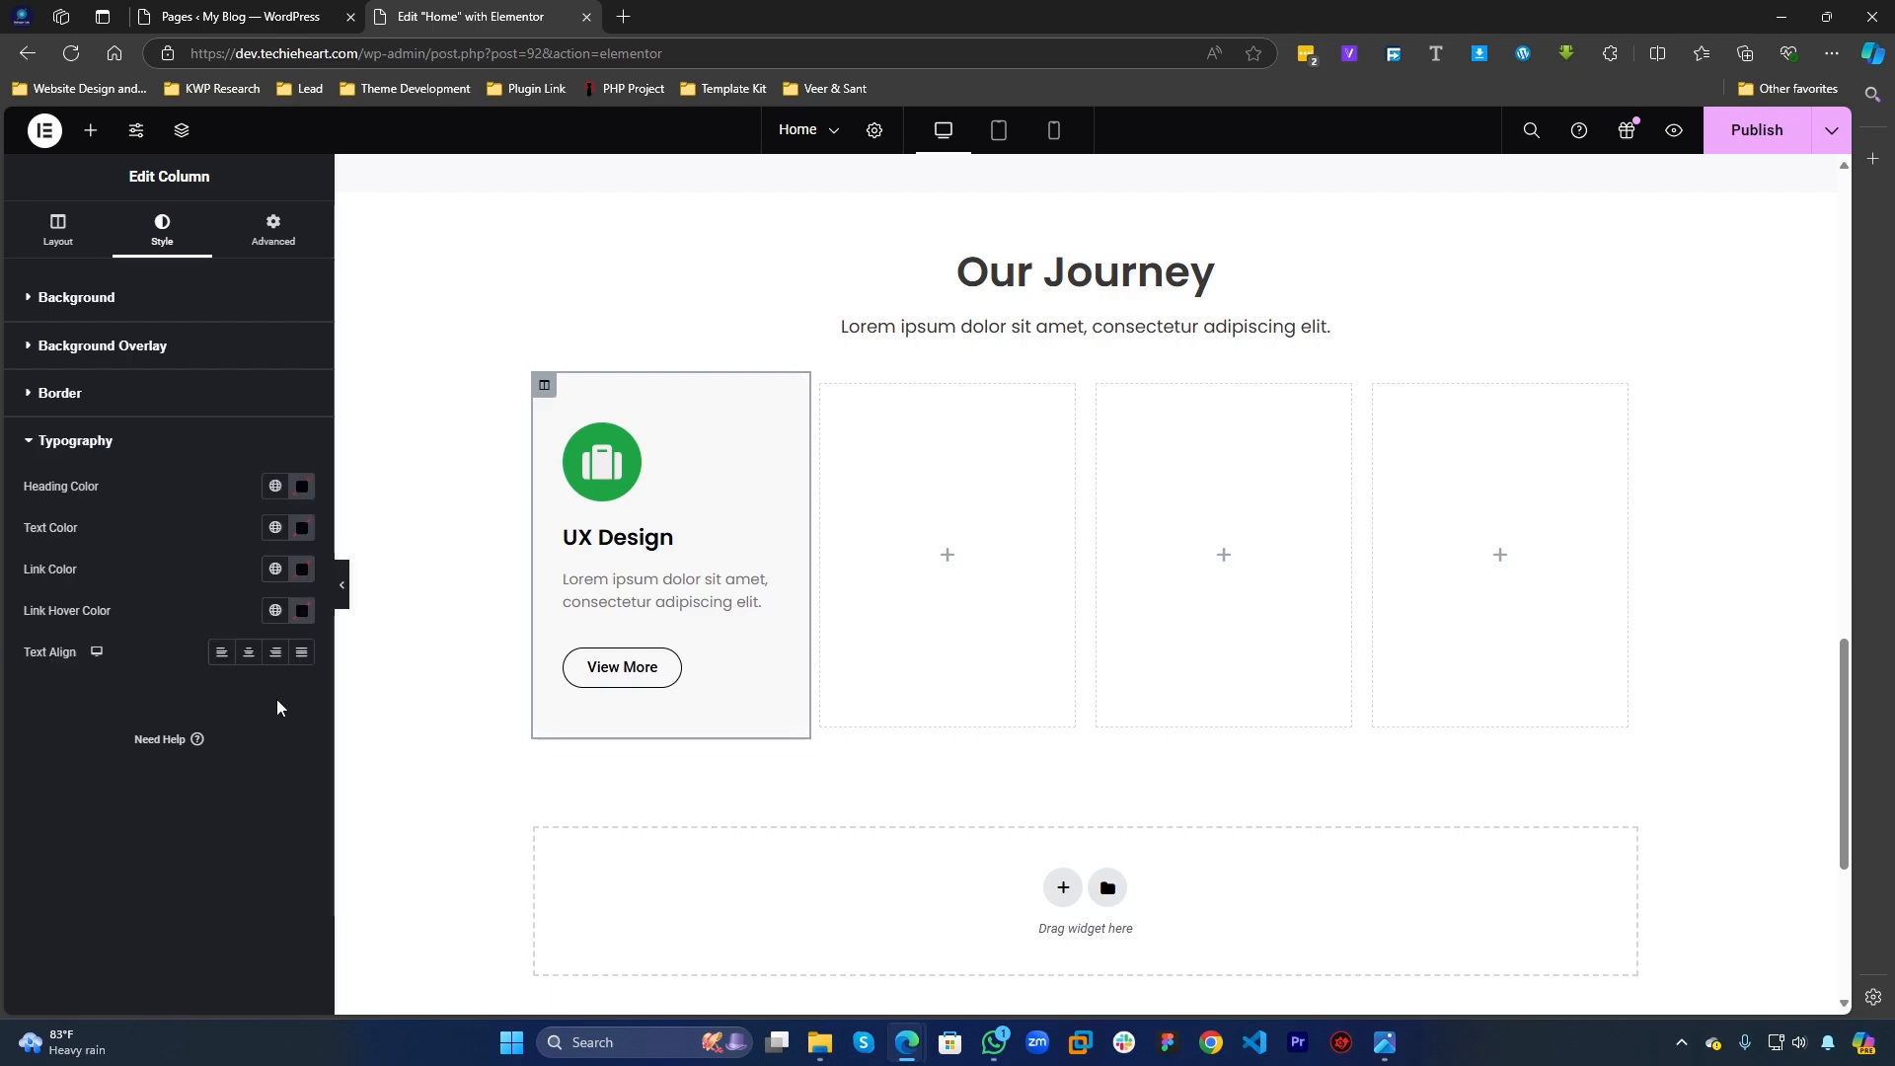
left_click(83, 400)
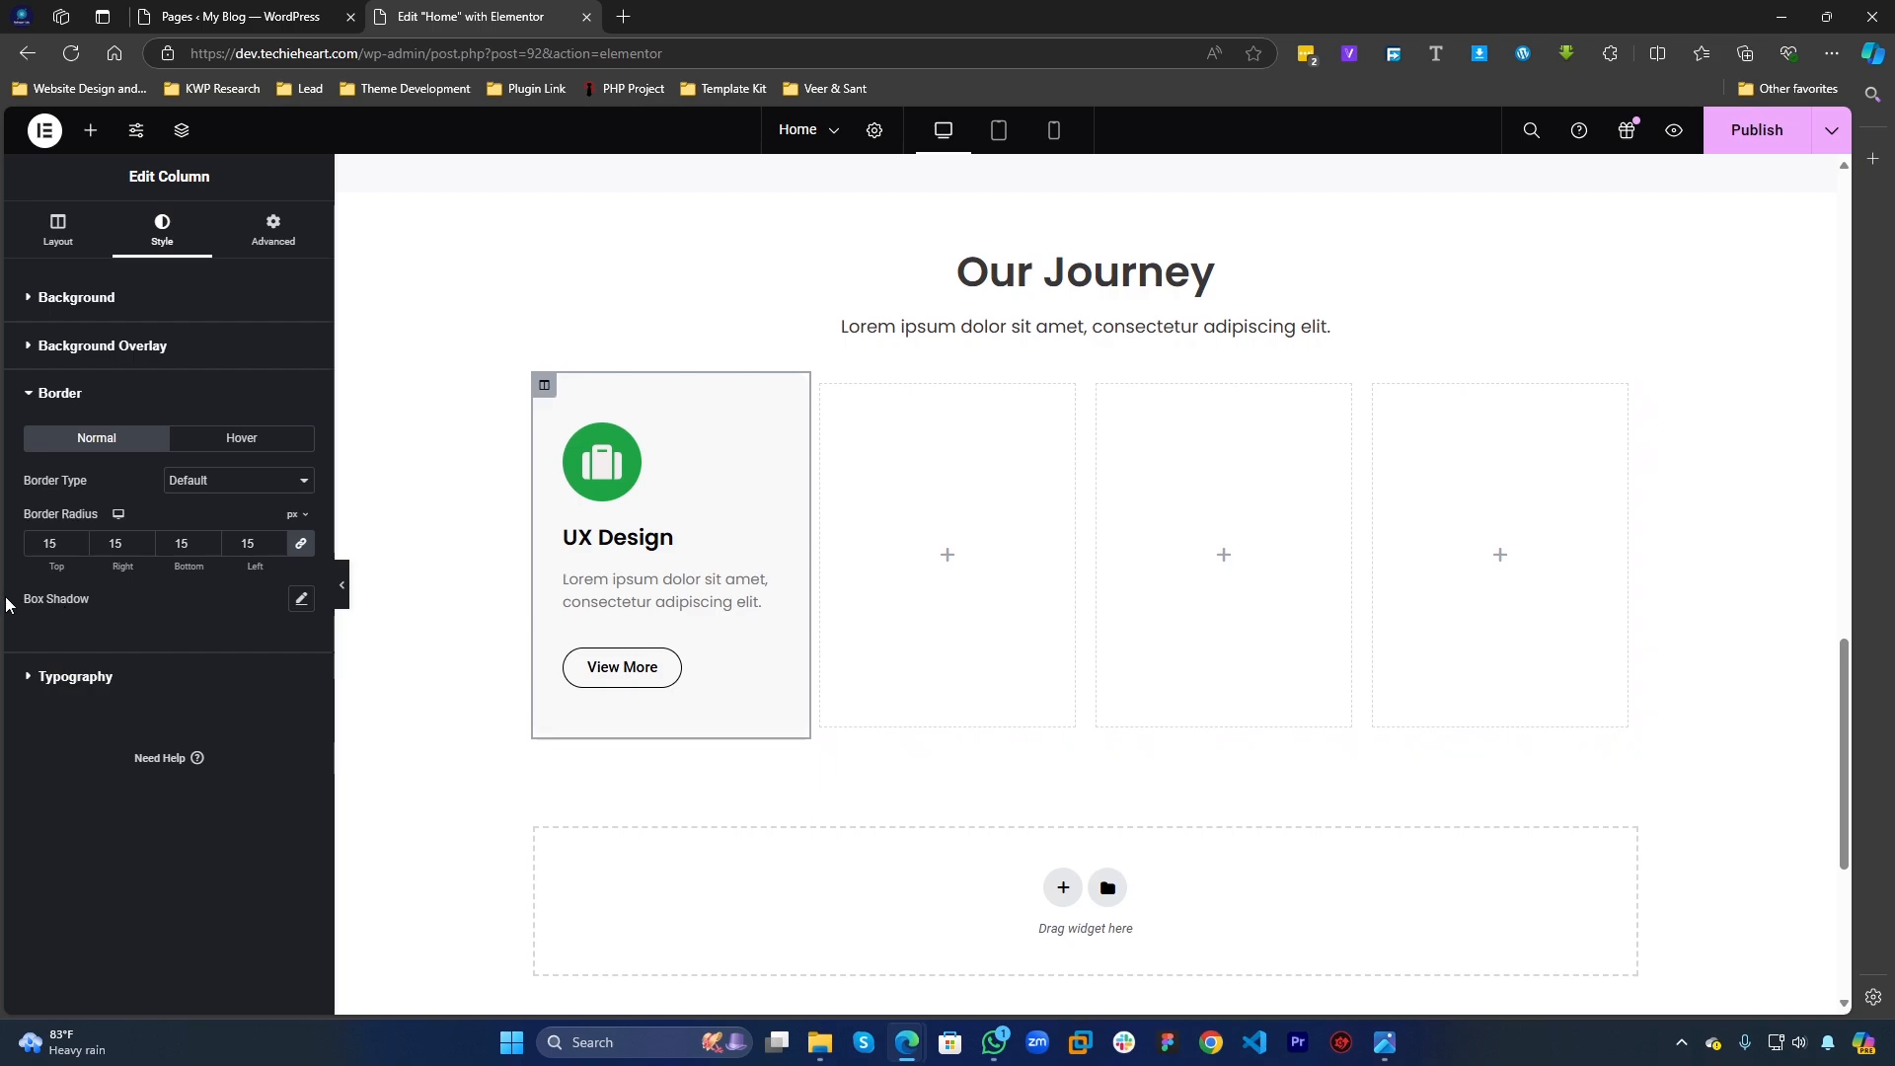
left_click_drag(6, 605, 91, 610)
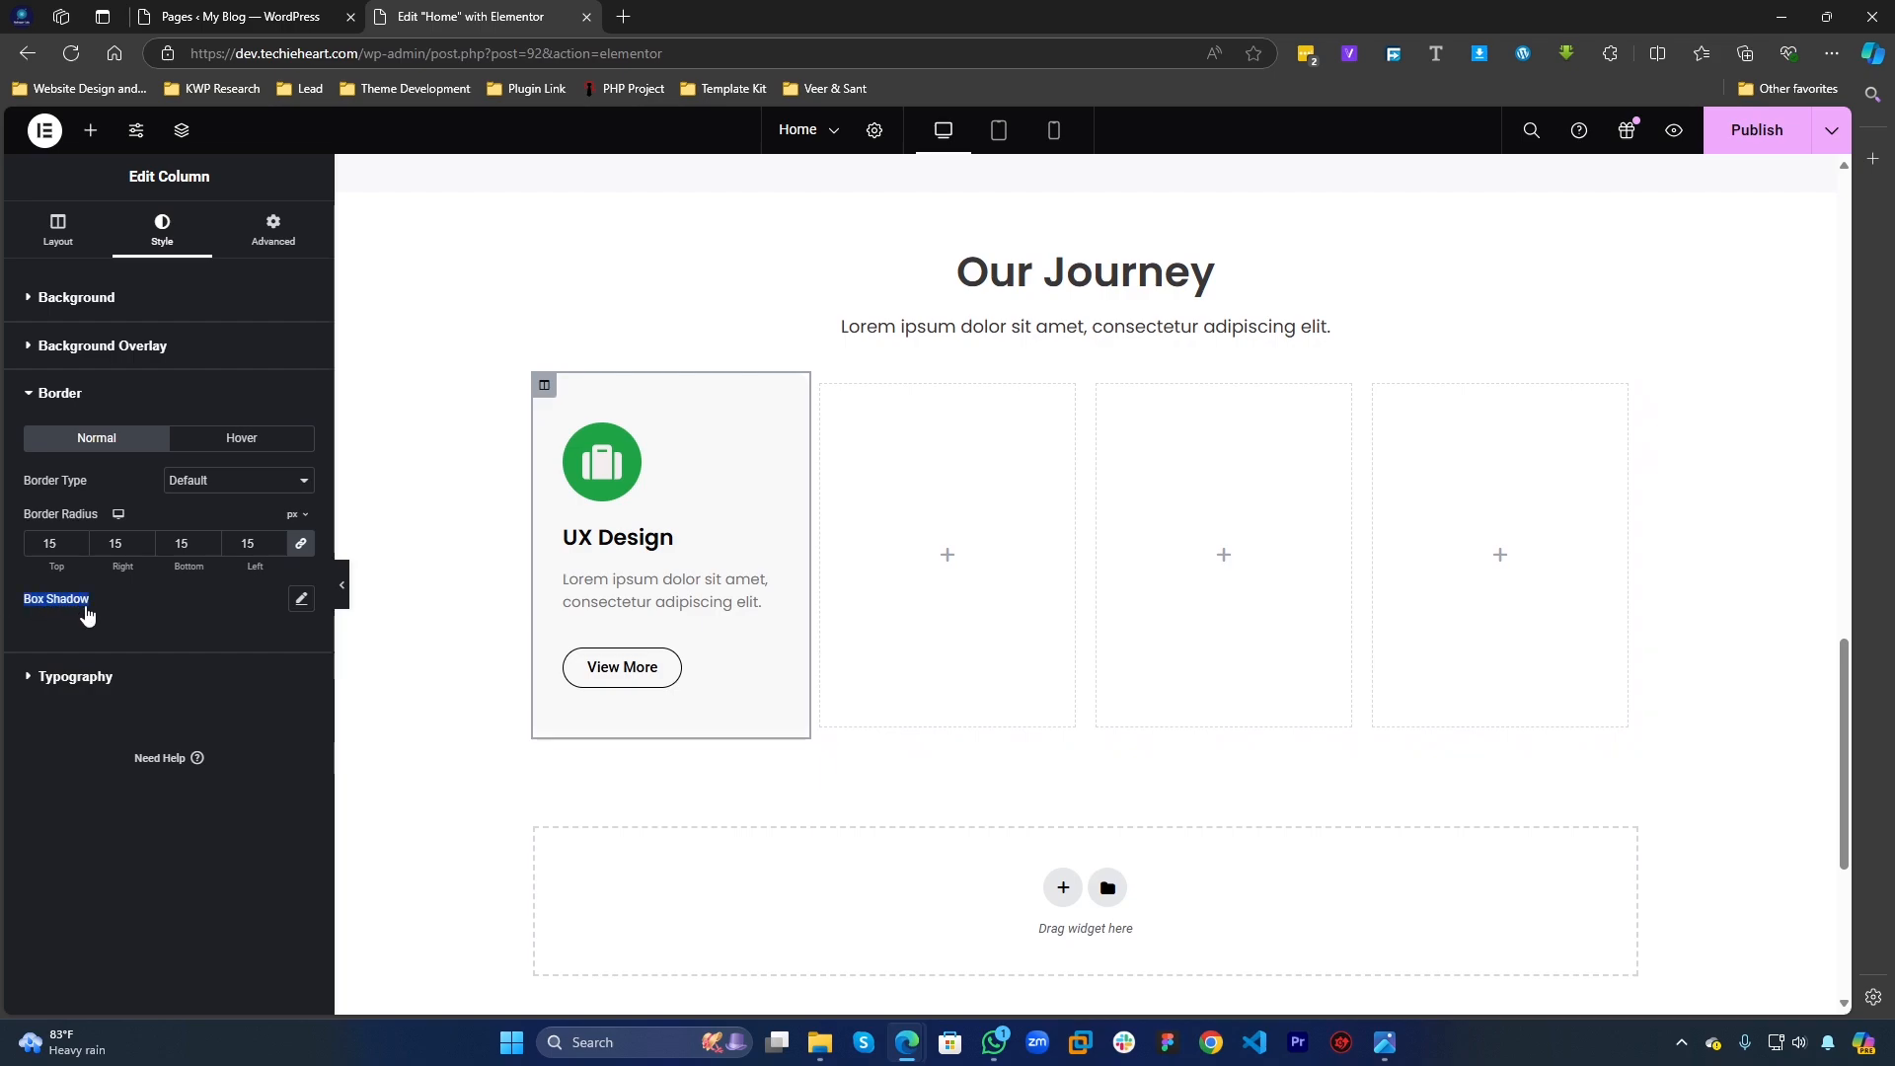
left_click(69, 395)
left_click(69, 395)
Step: Add a default outline box shadow to the UX Design column and preview the card without the editing controls
left_click(301, 600)
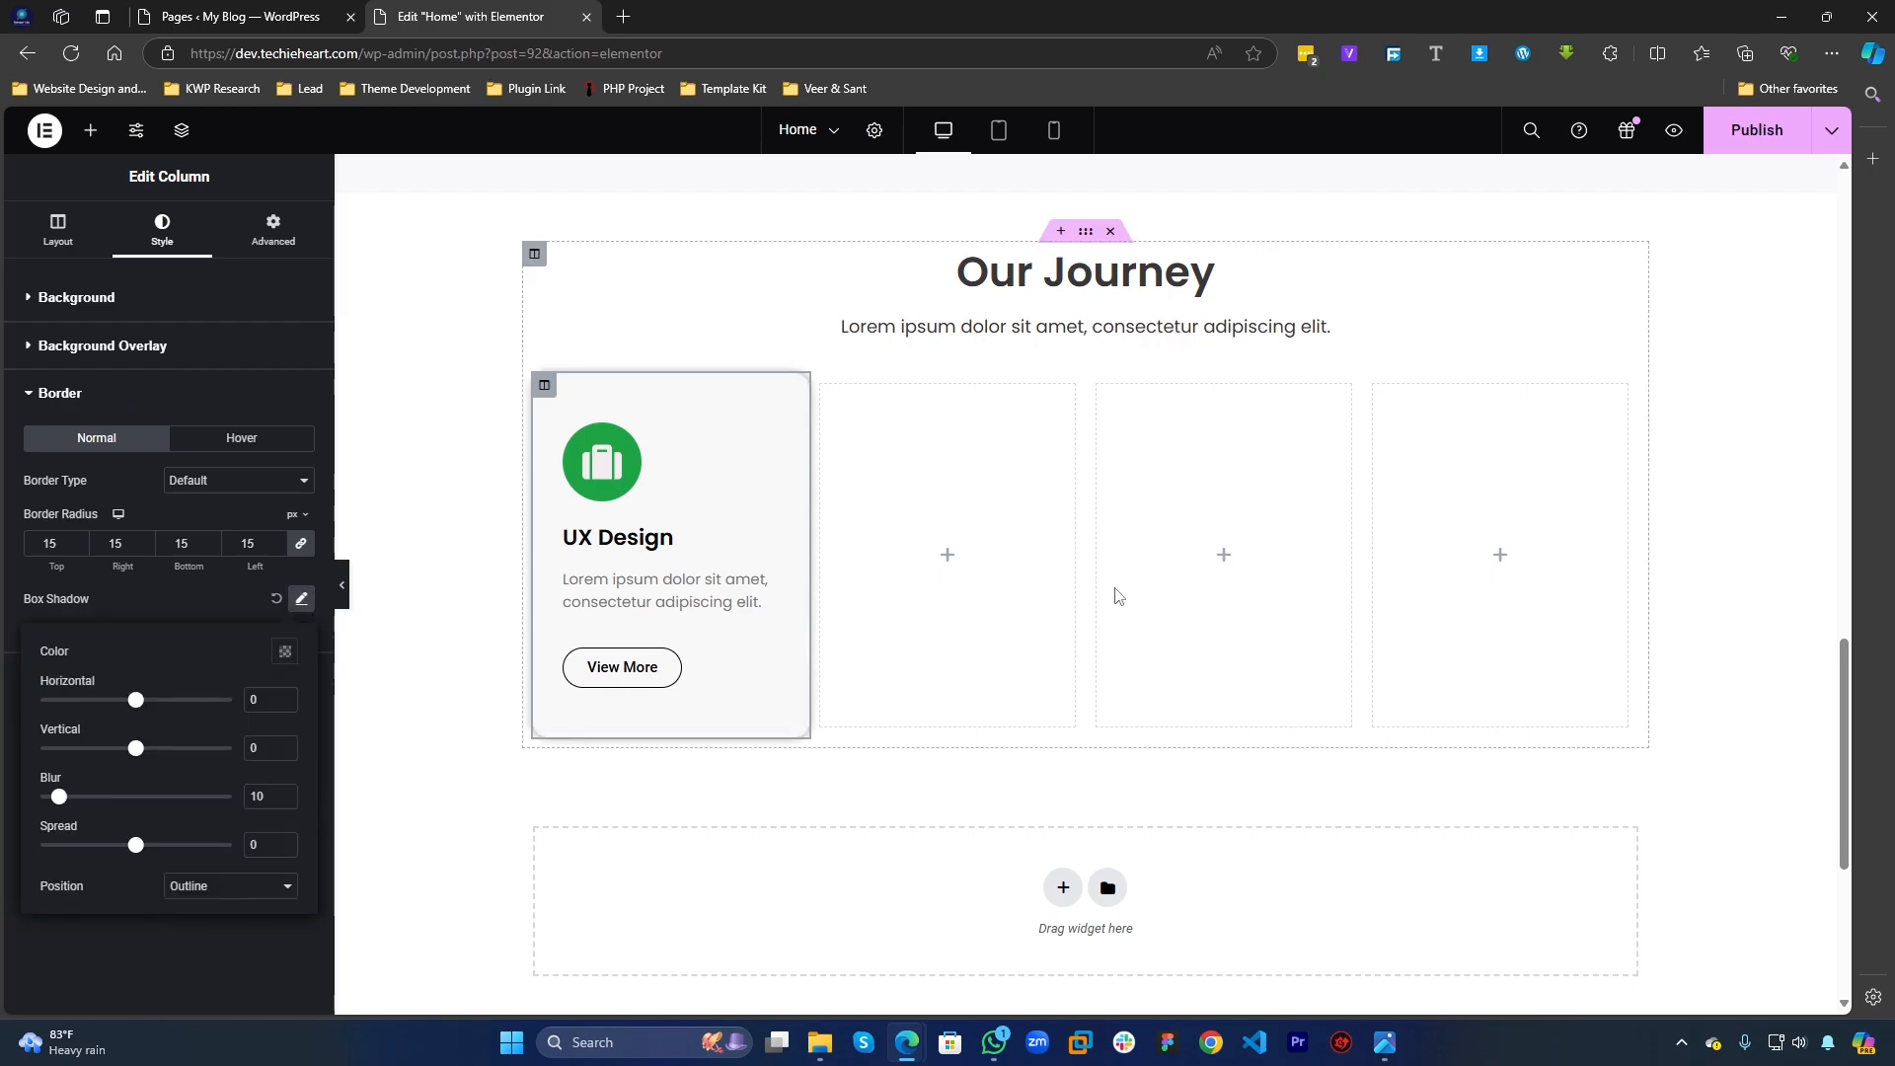
scroll(688, 766, "down", 2)
scroll(770, 671, "up", 1)
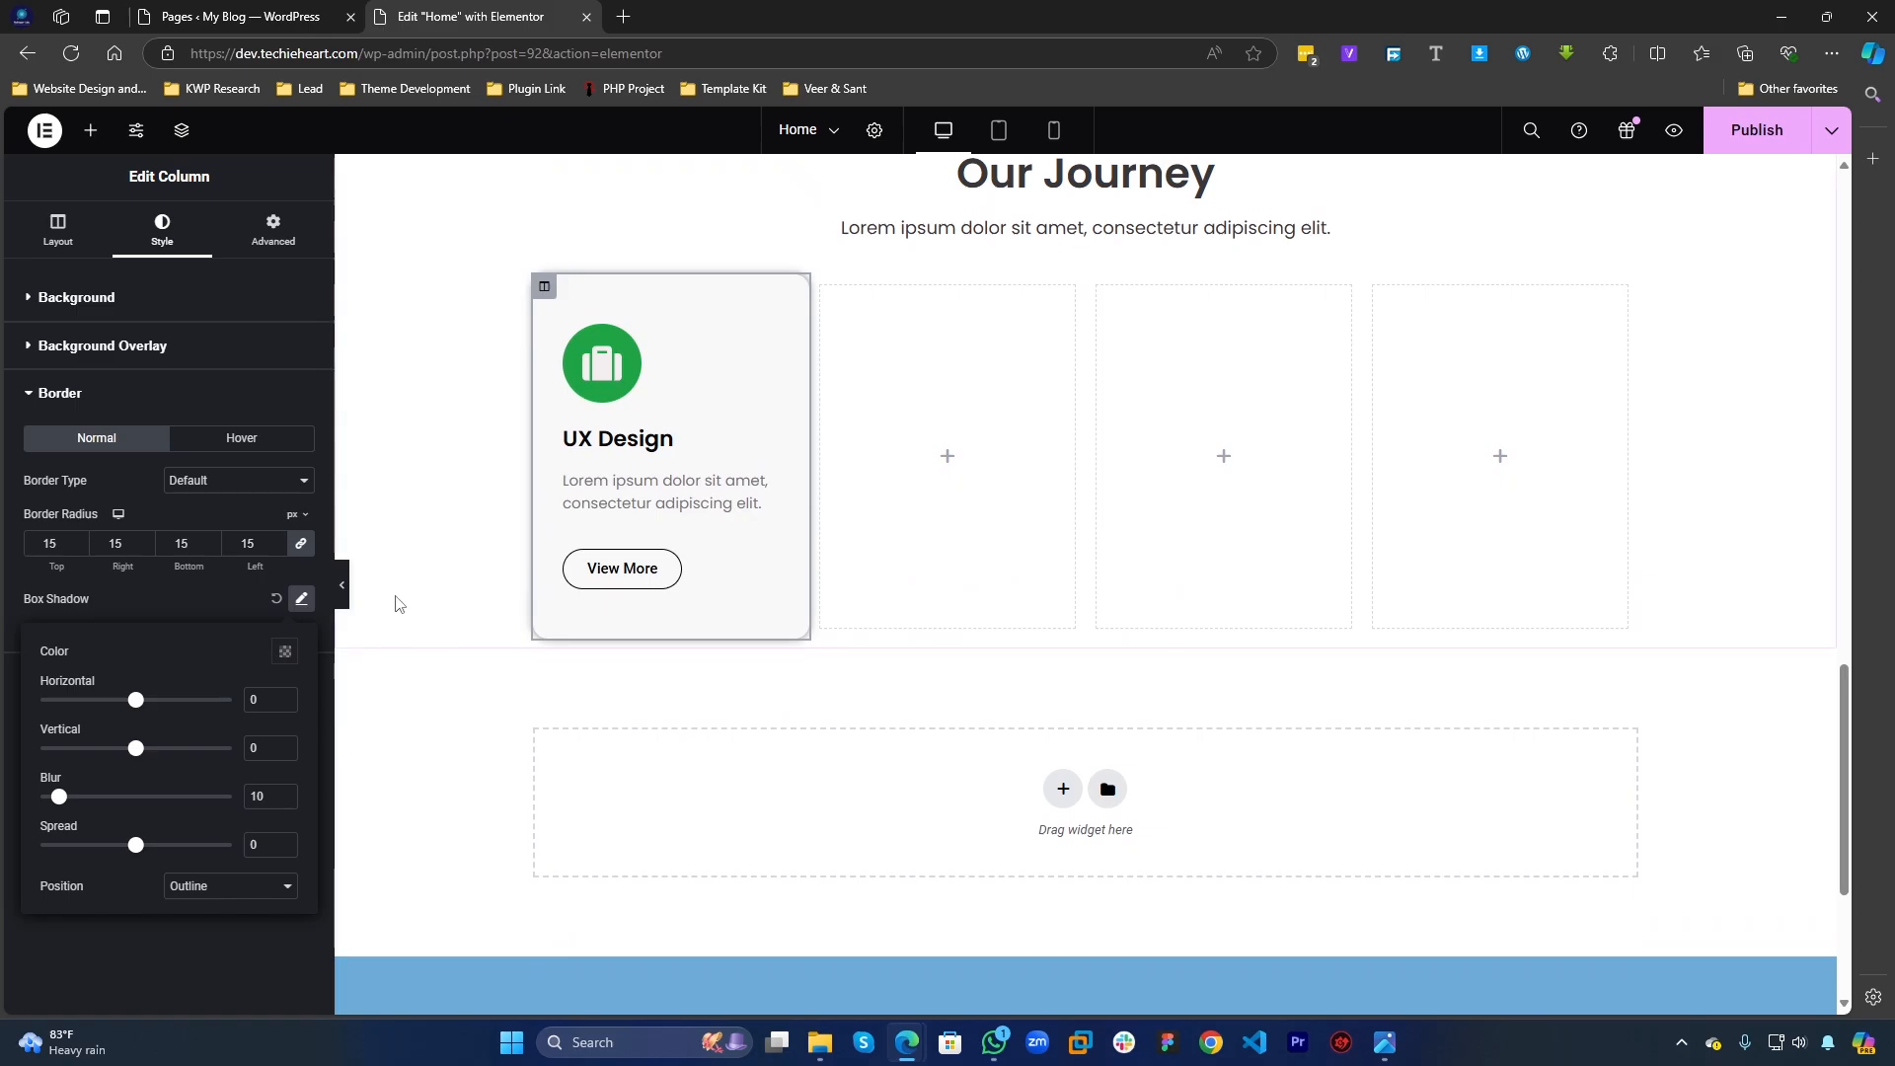
left_click(346, 598)
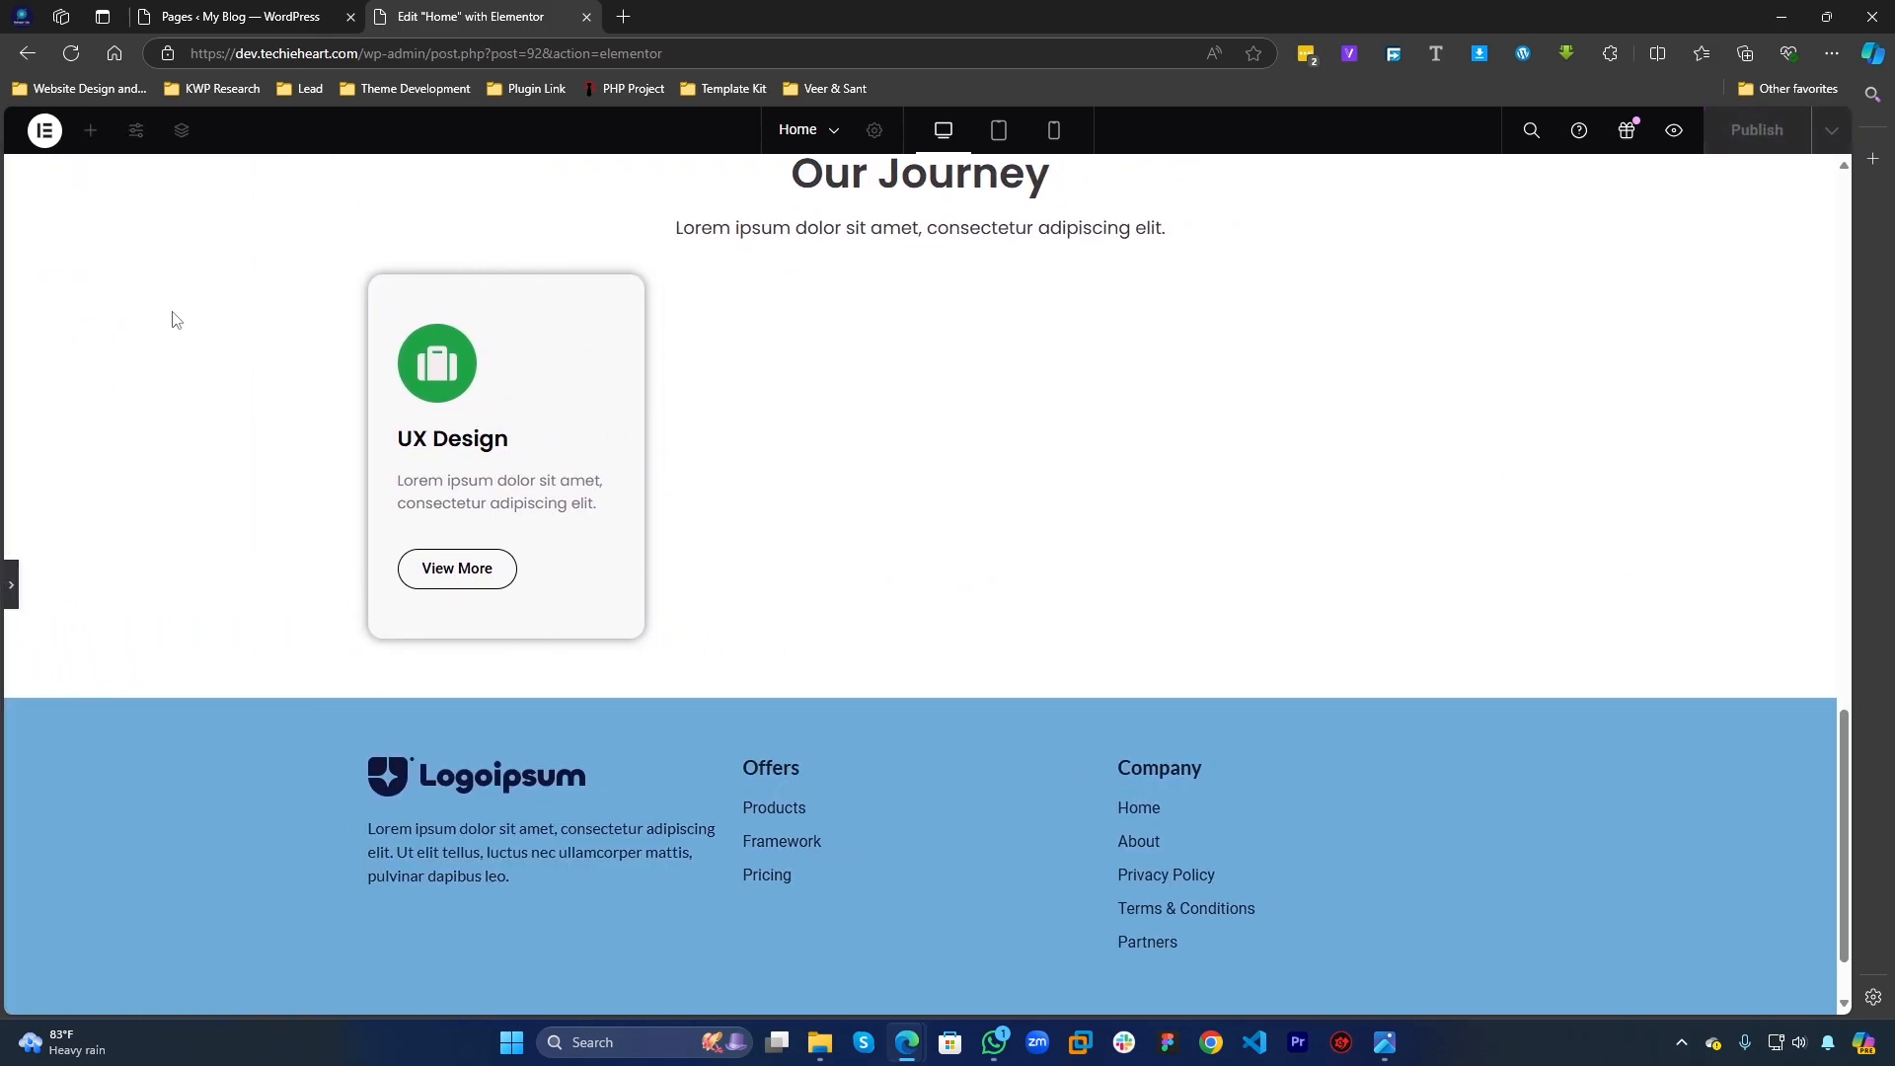
left_click(12, 593)
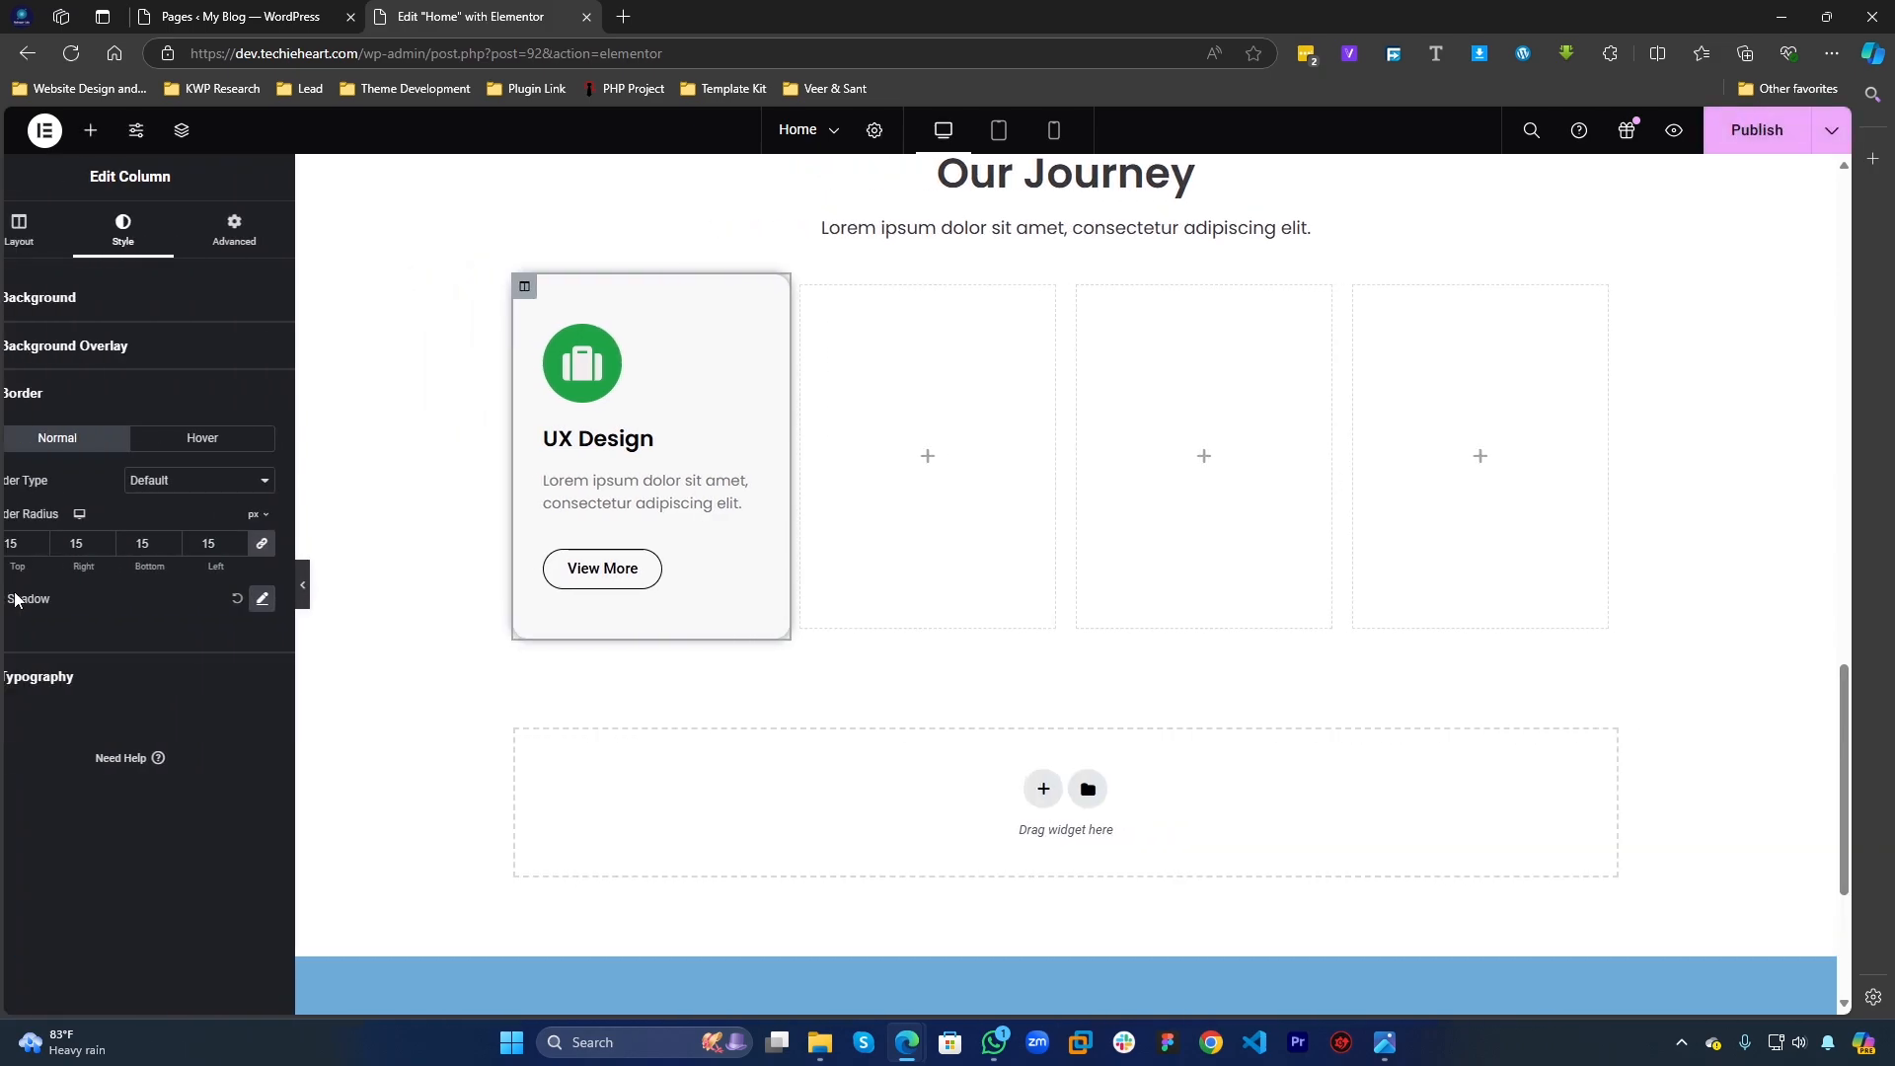
Step: Lower the UX Design column's box shadow colour to rgba(0, 0, 0, 0.09) and preview the card without the editing controls
left_click(301, 598)
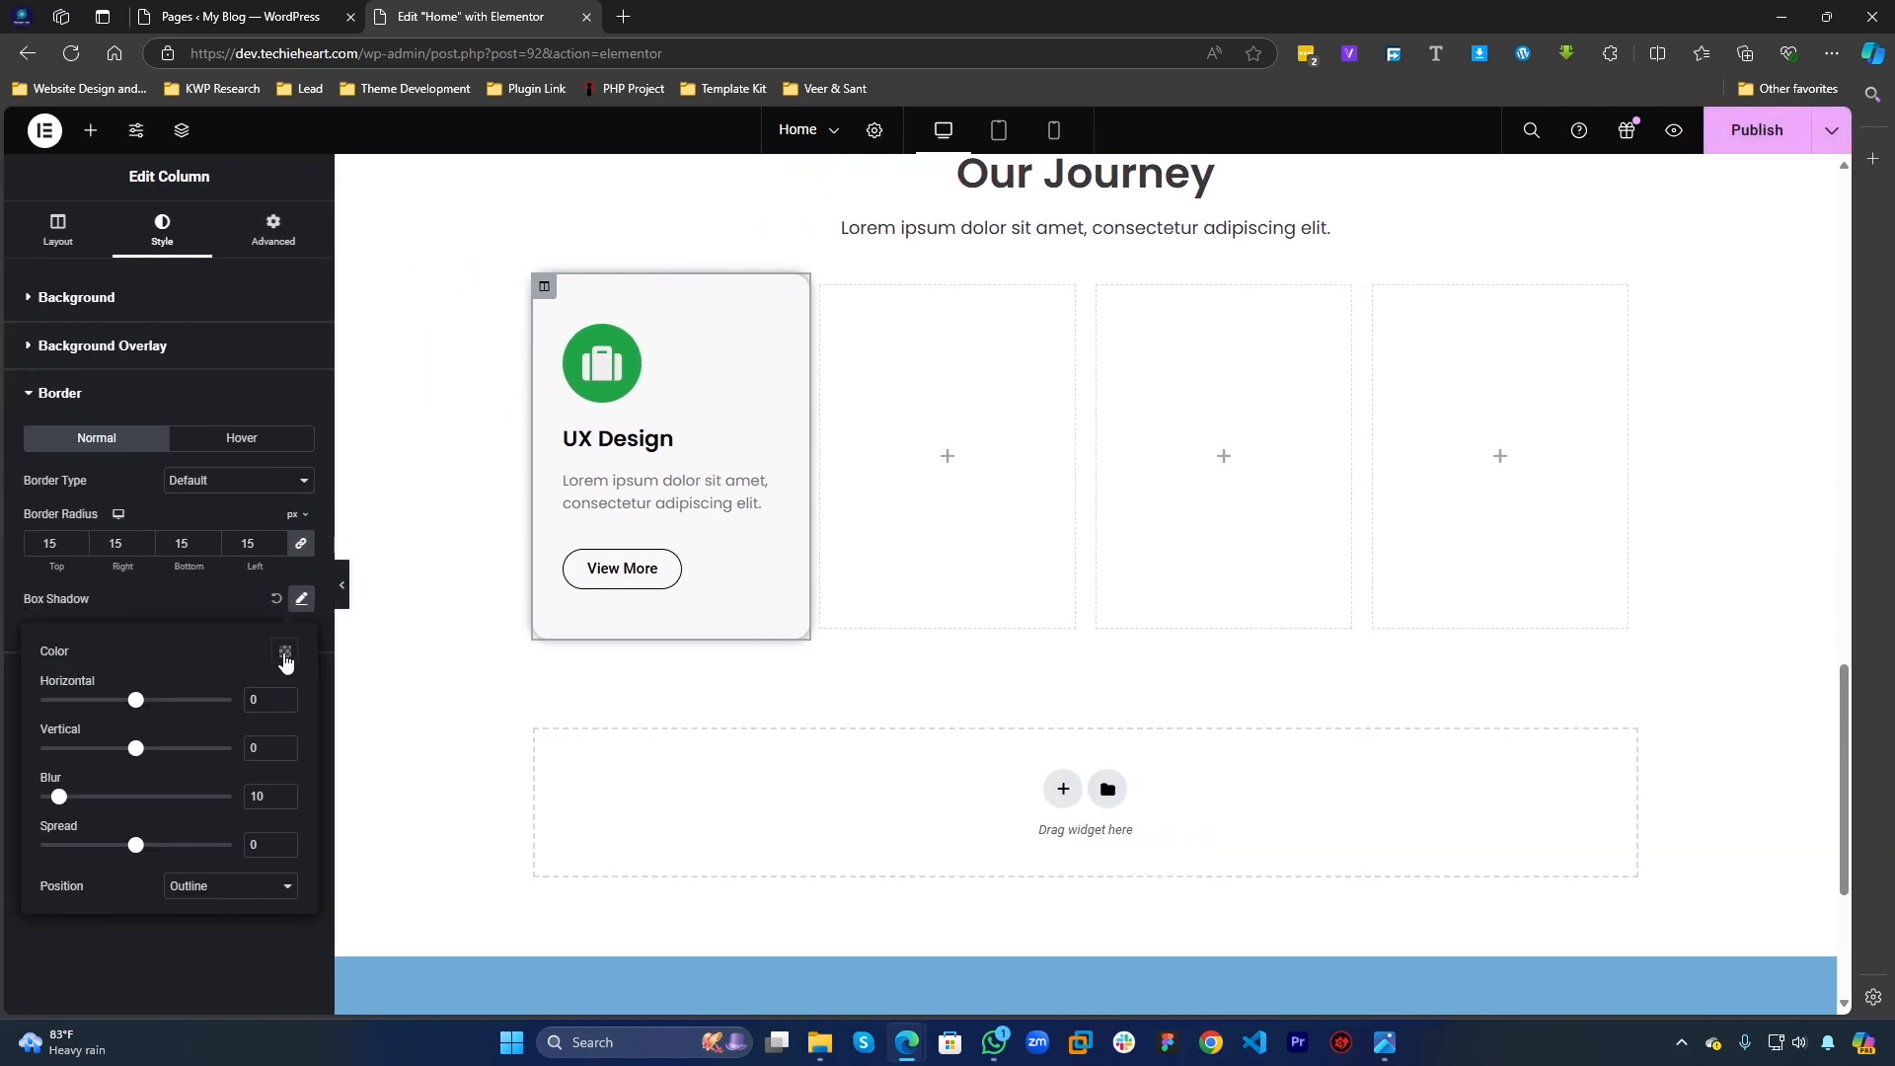
left_click(286, 652)
left_click_drag(281, 909, 201, 909)
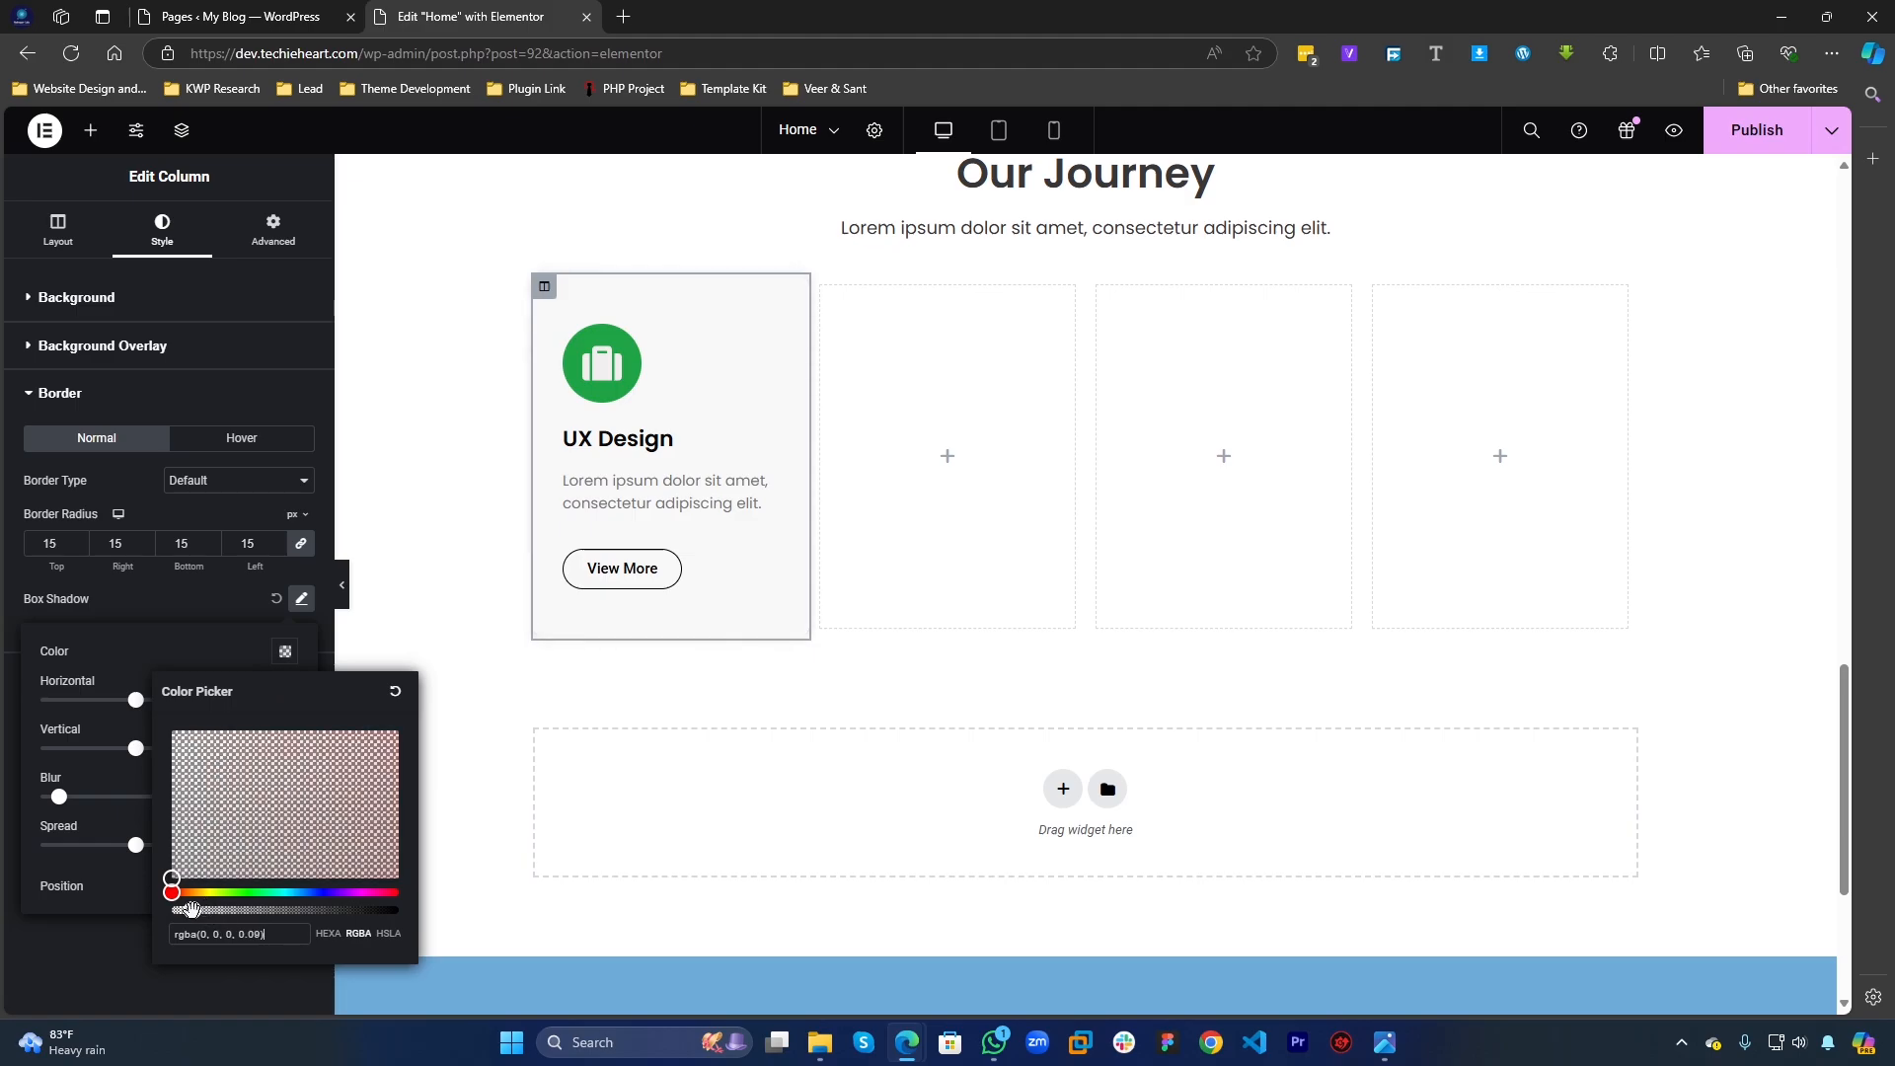
left_click(233, 613)
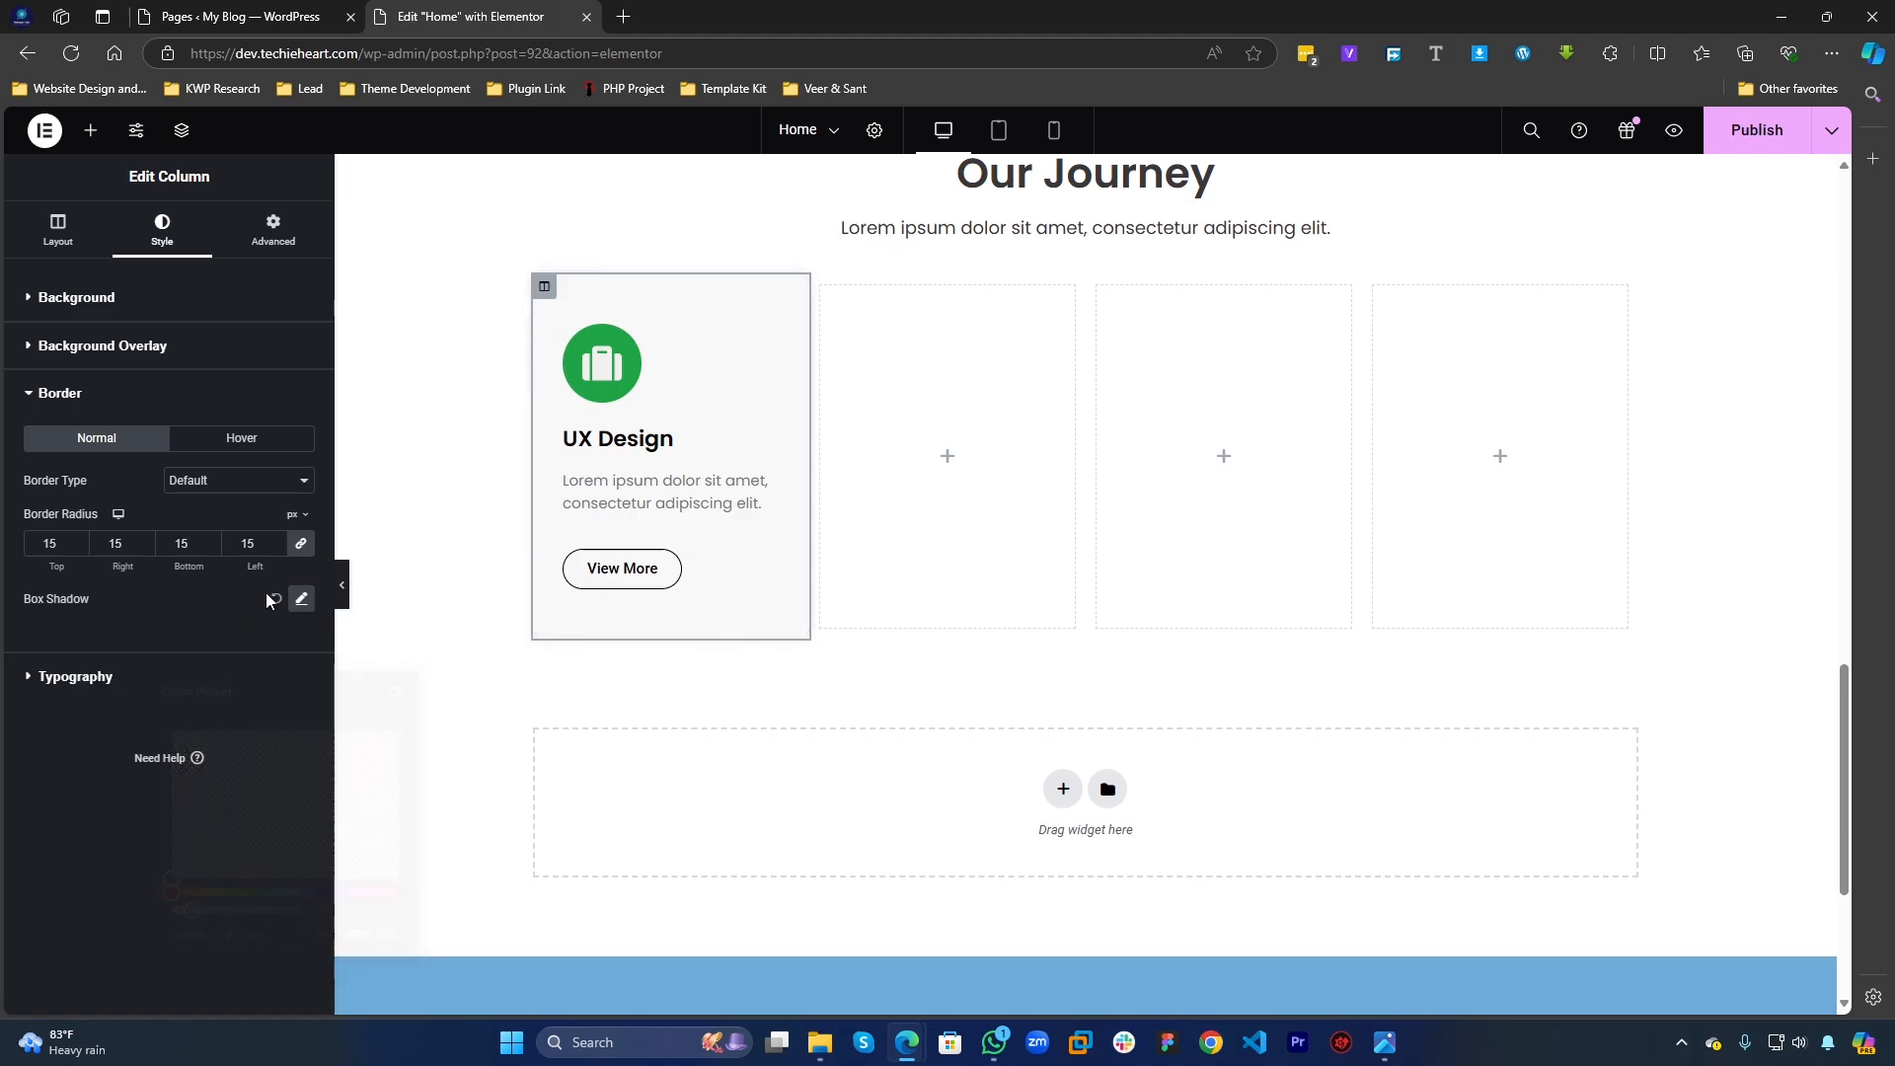
left_click(341, 587)
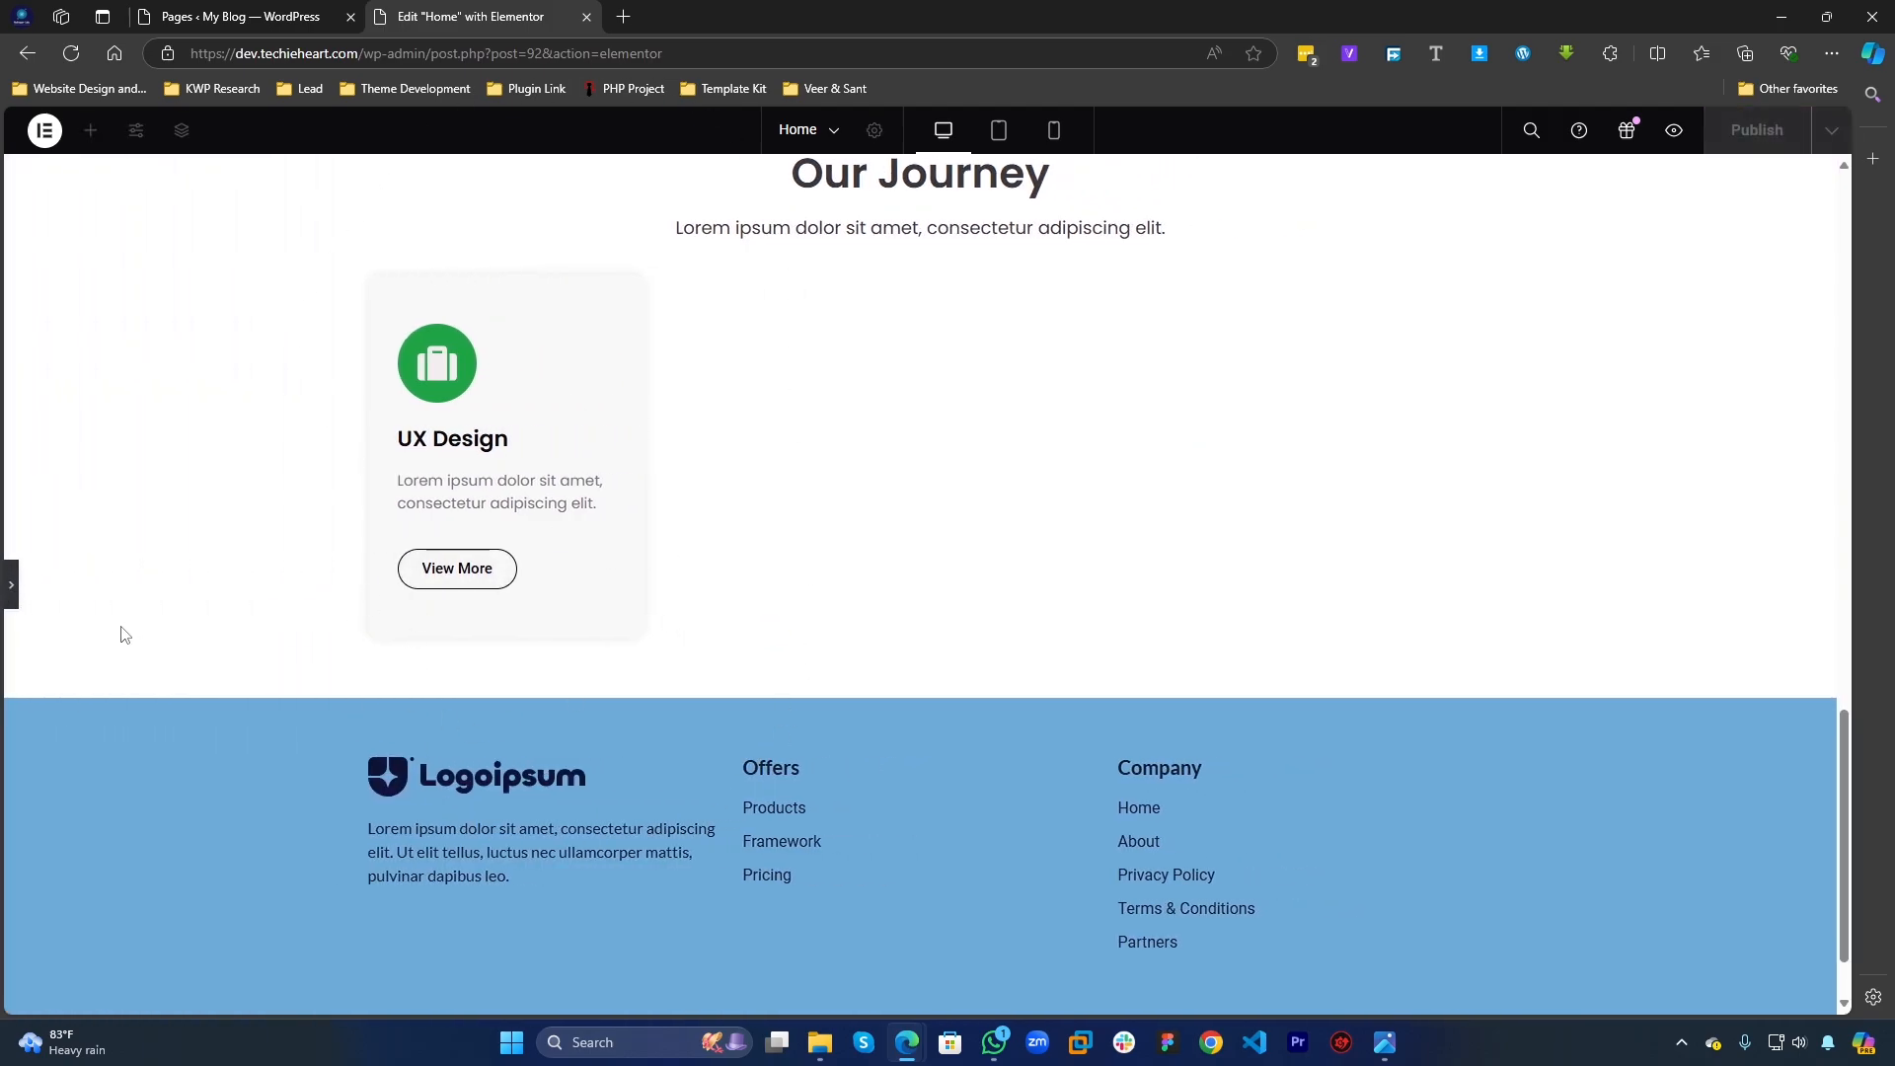
left_click(14, 592)
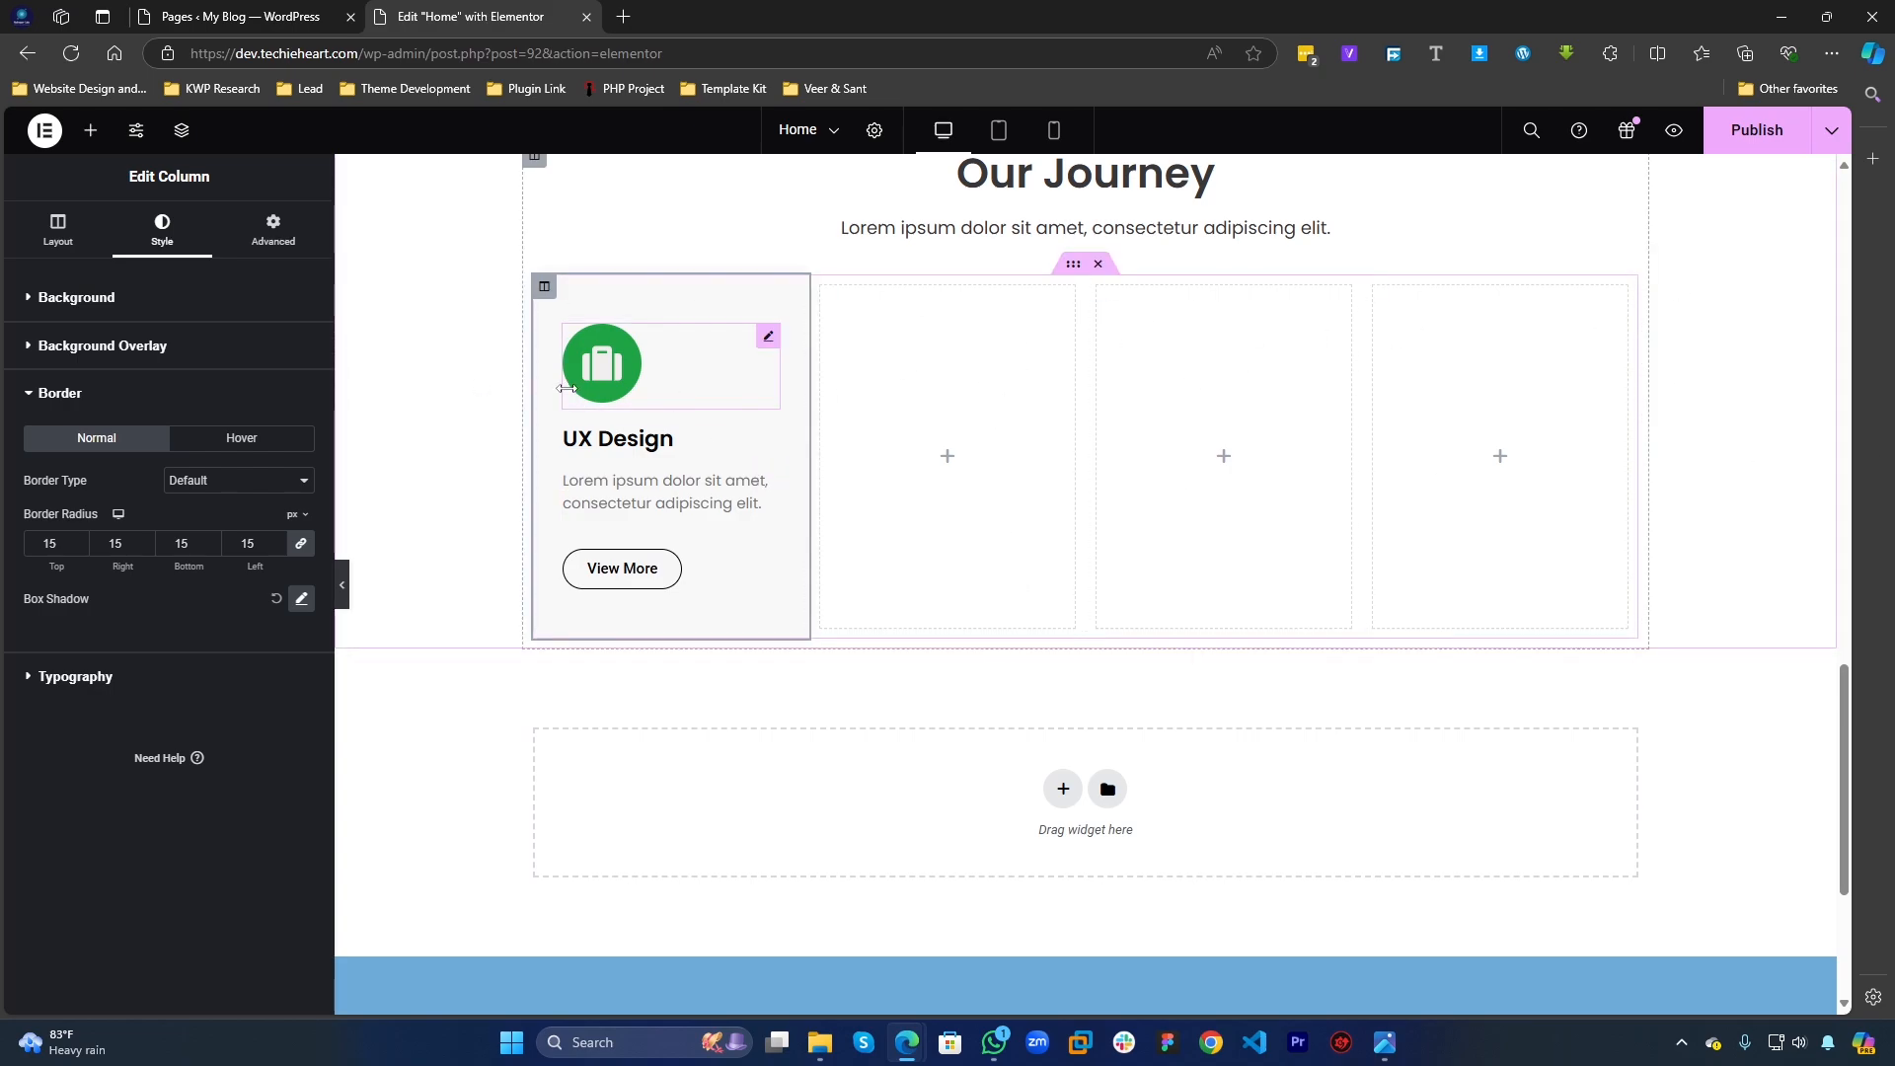
Step: Copy the UX Design column, paste it after the second column, and delete the blank column between the two cards
right_click(545, 291)
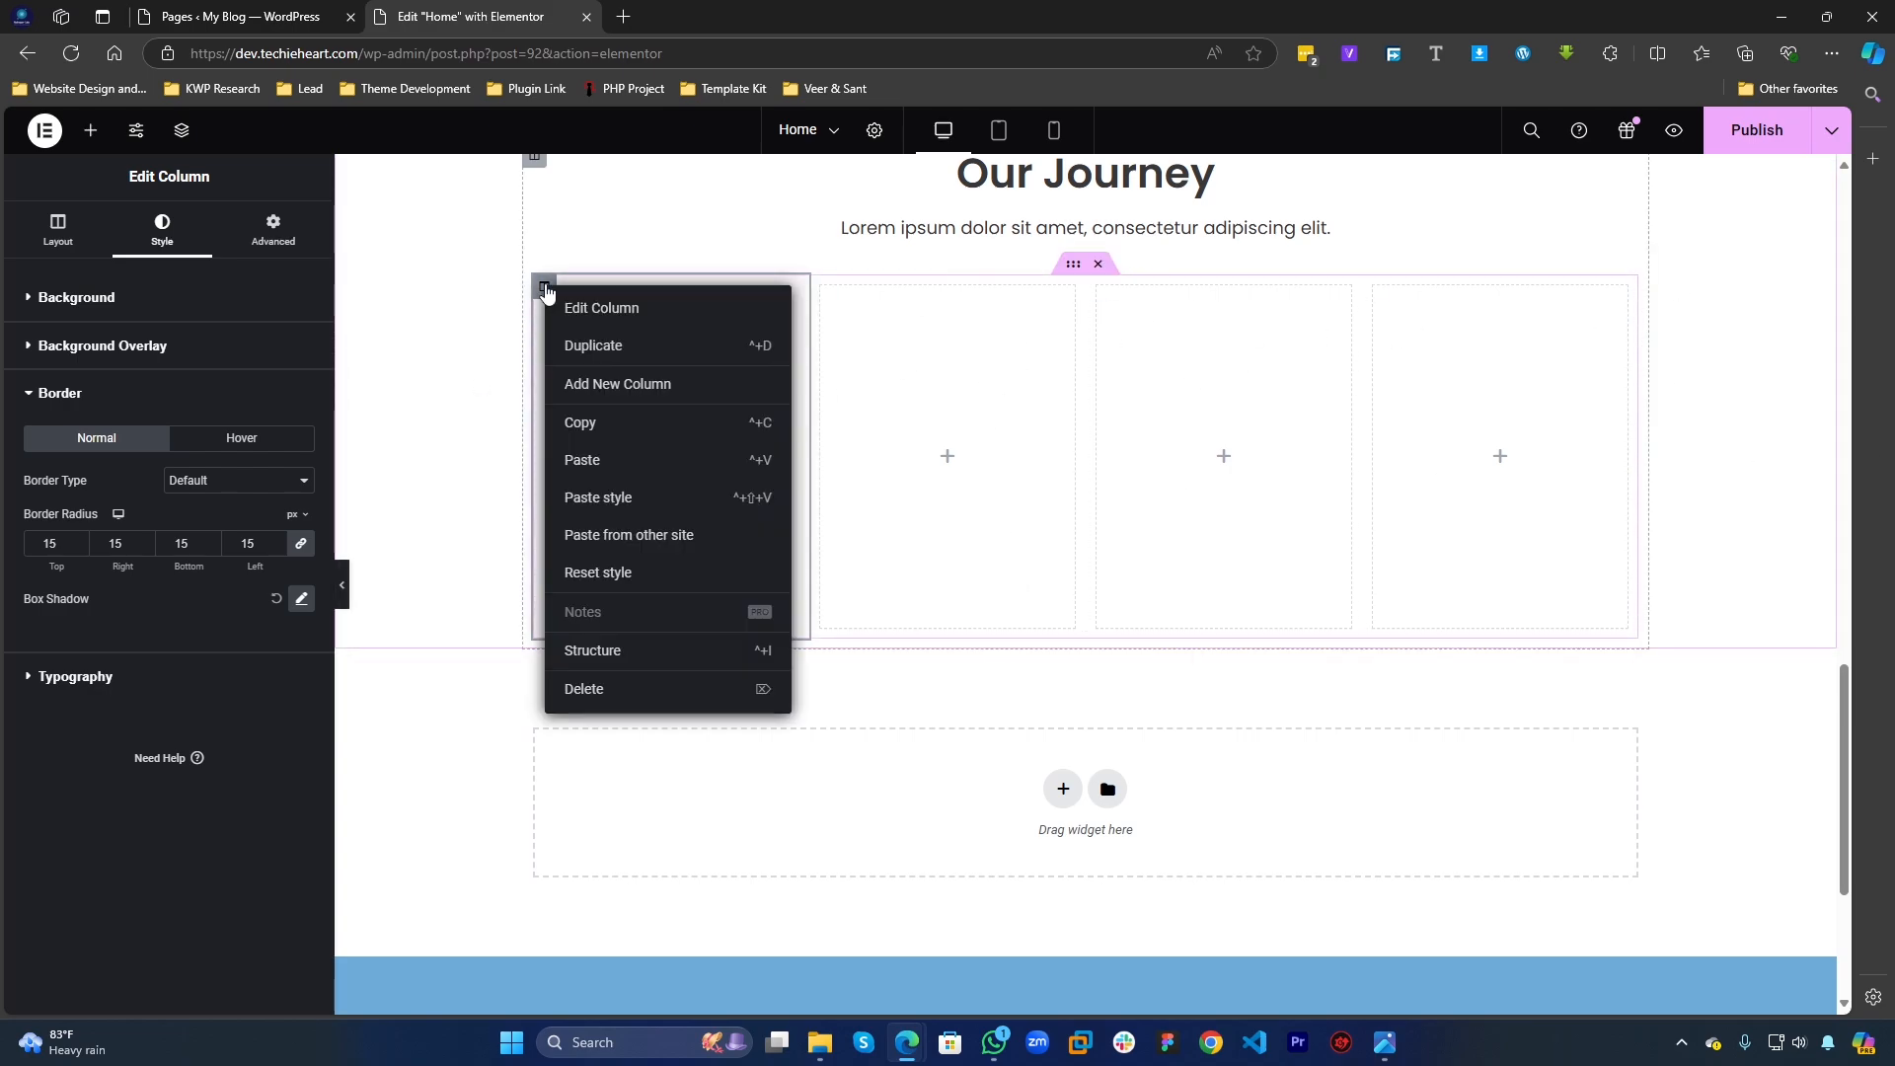
left_click(632, 422)
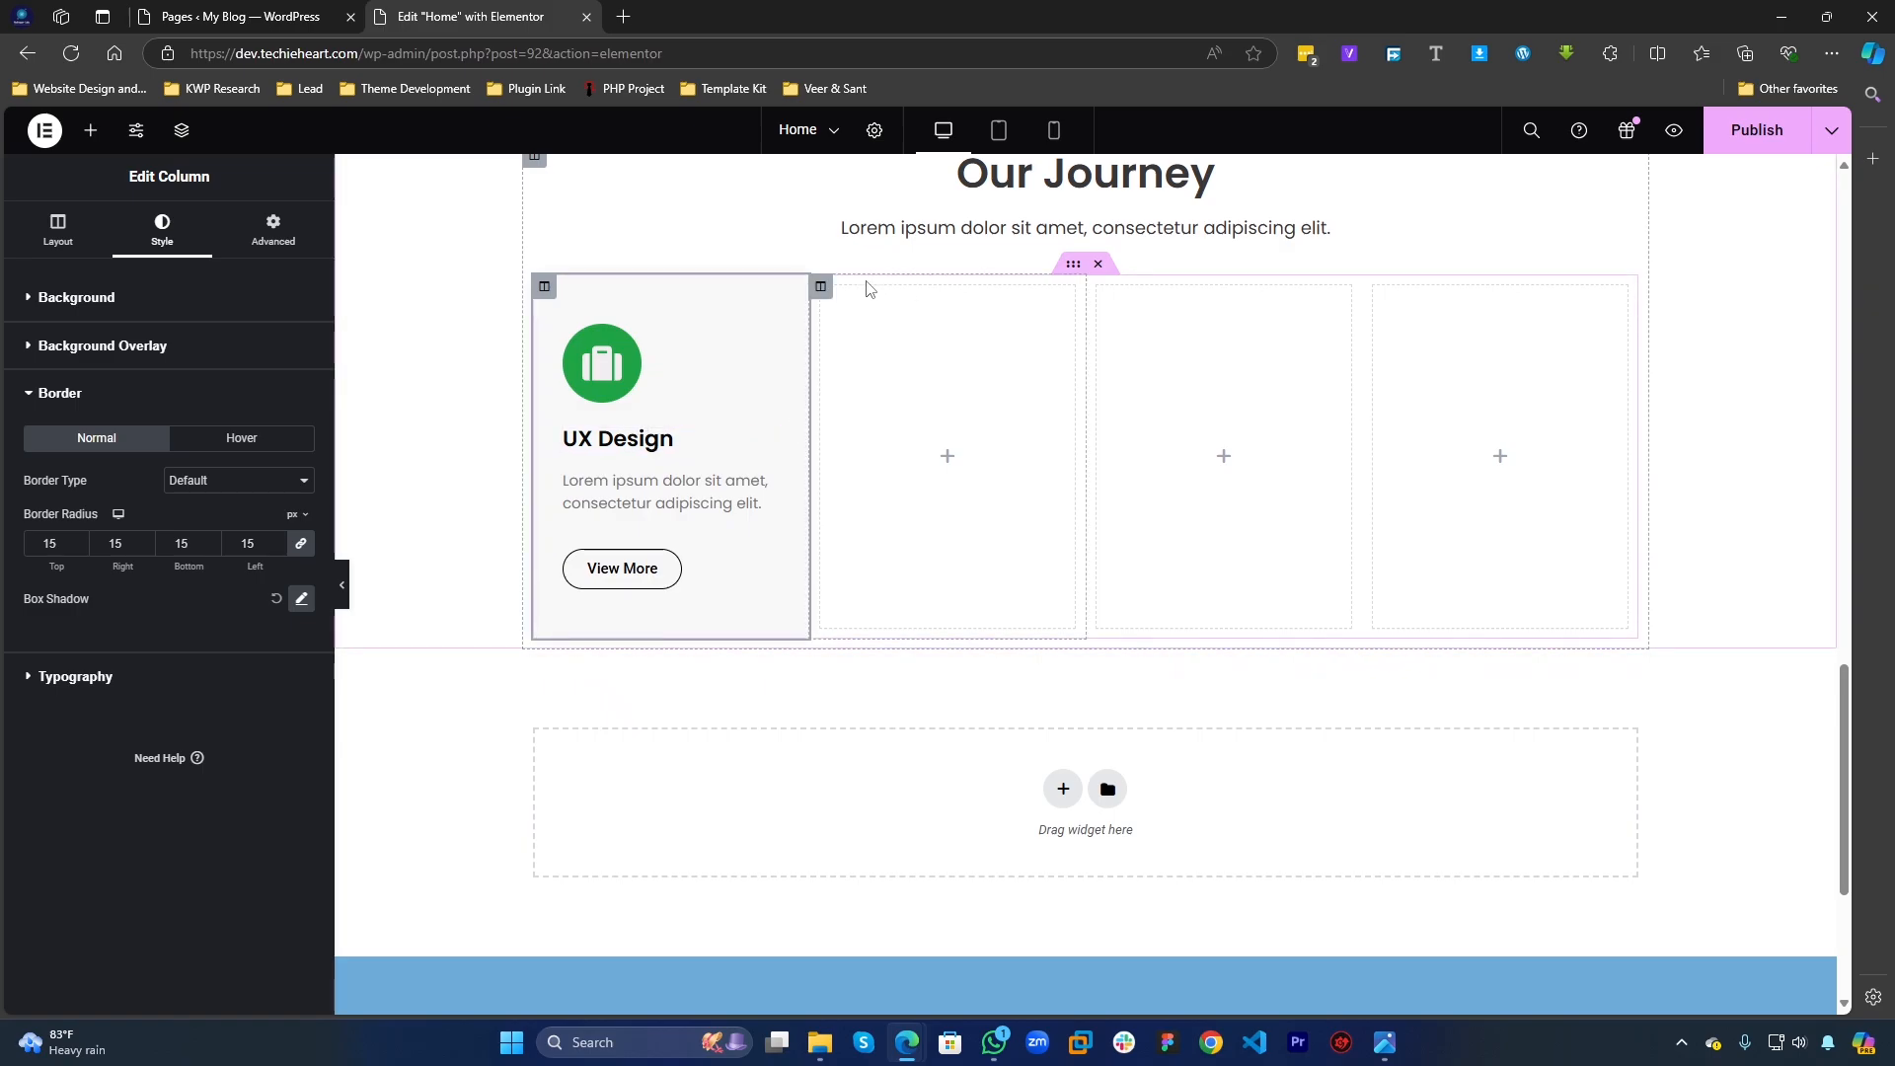
right_click(820, 302)
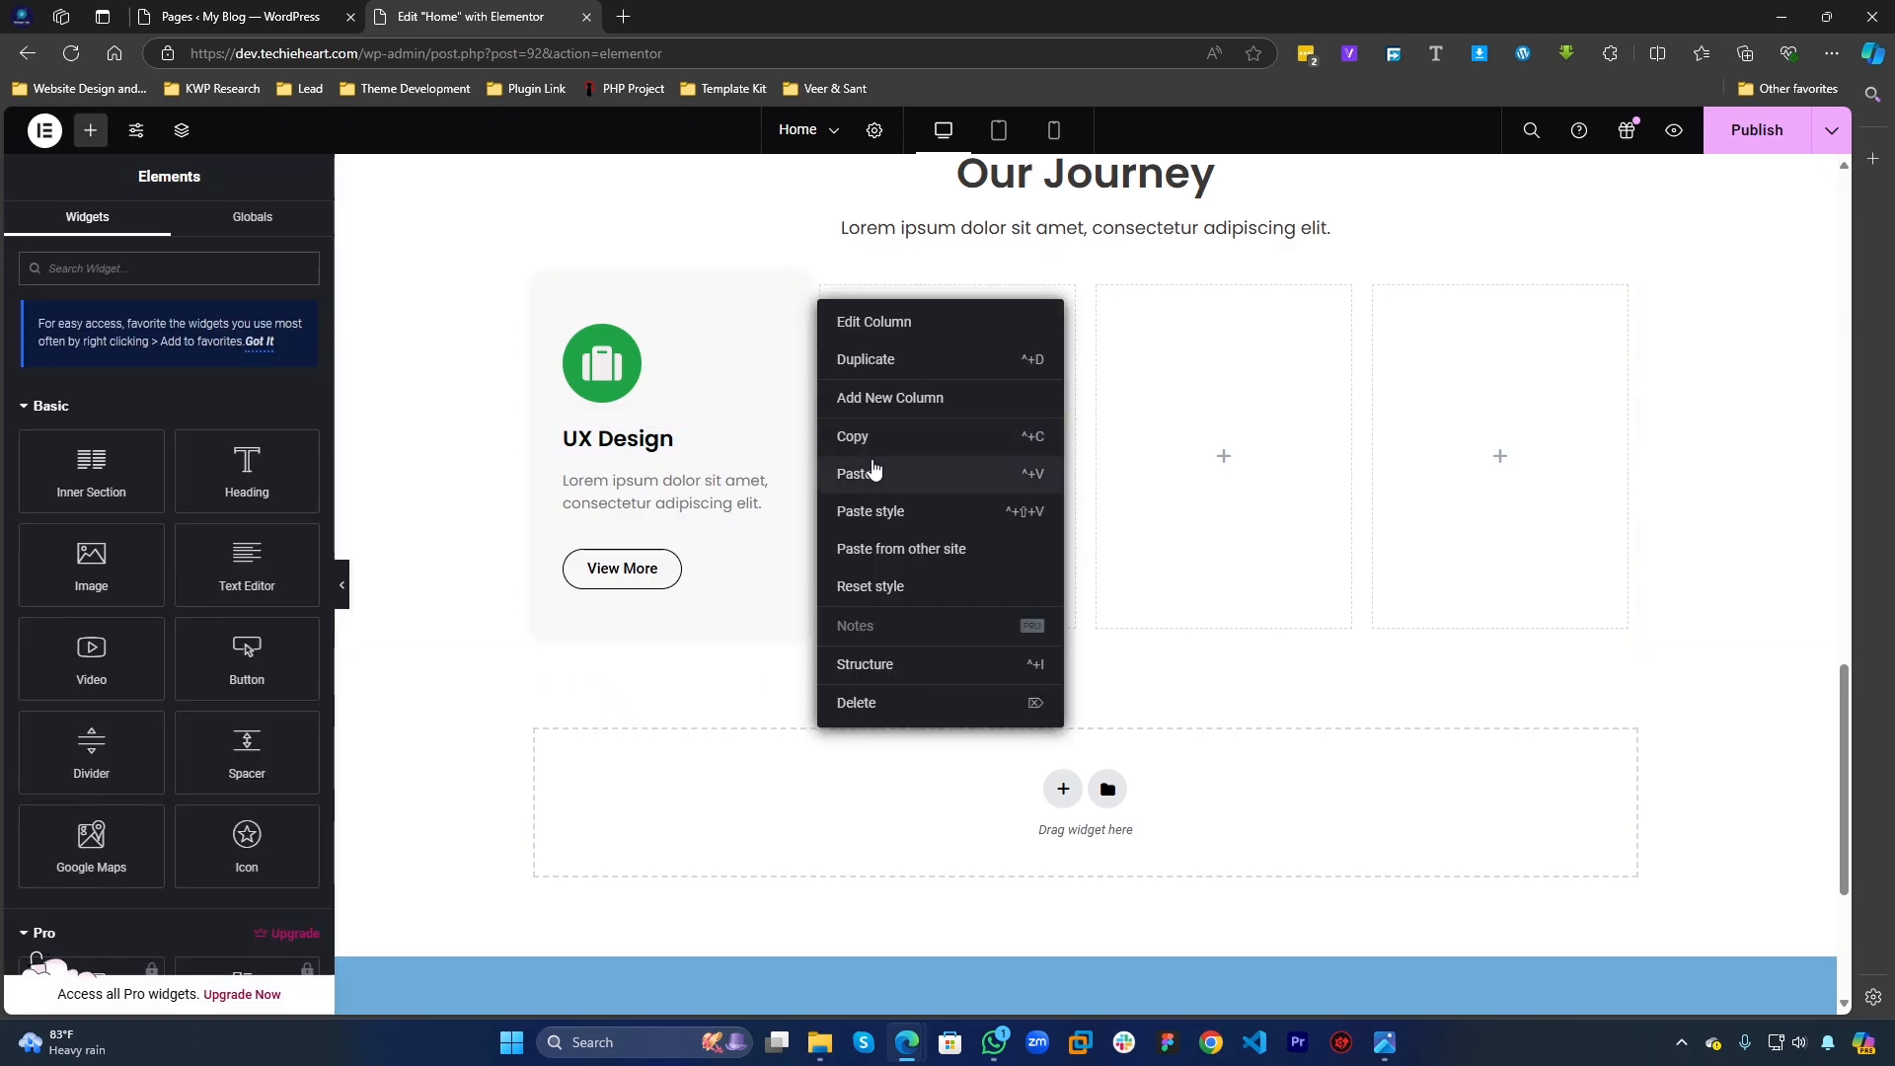
left_click(855, 473)
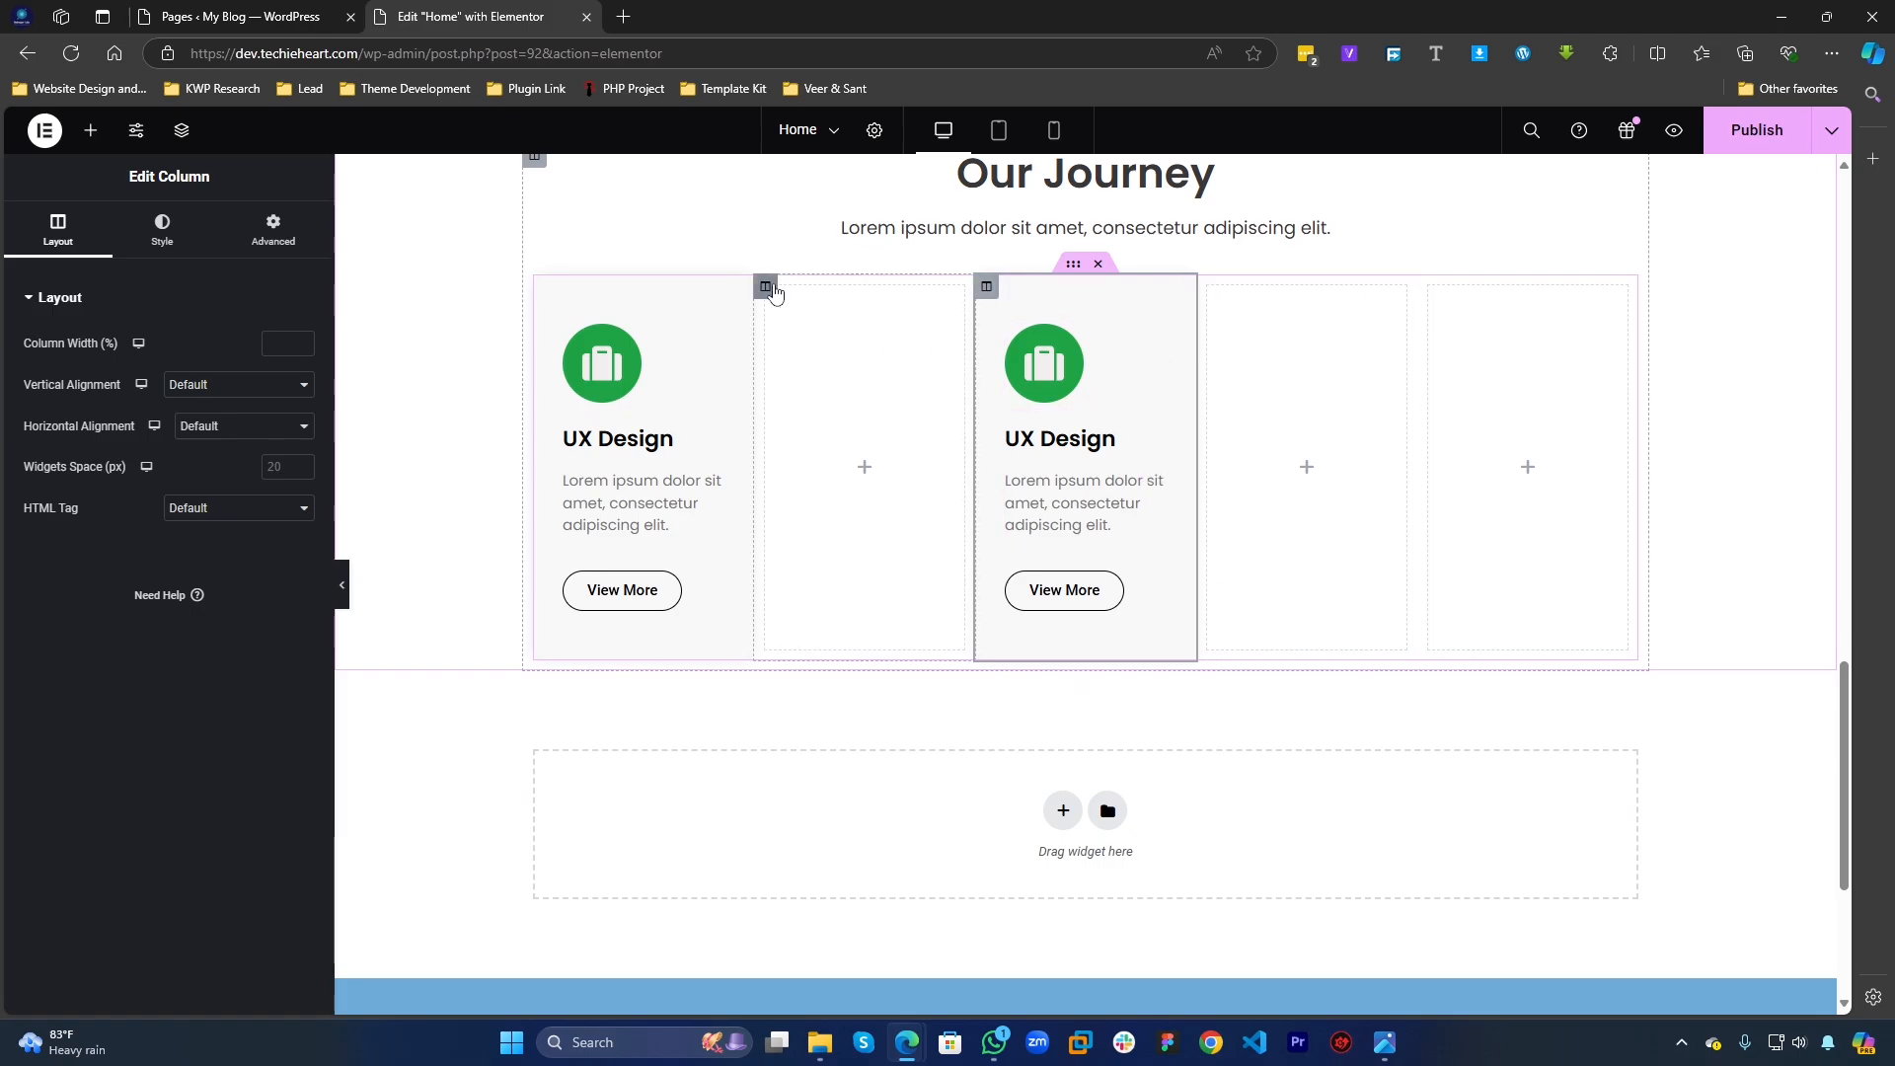
right_click(774, 291)
left_click(846, 701)
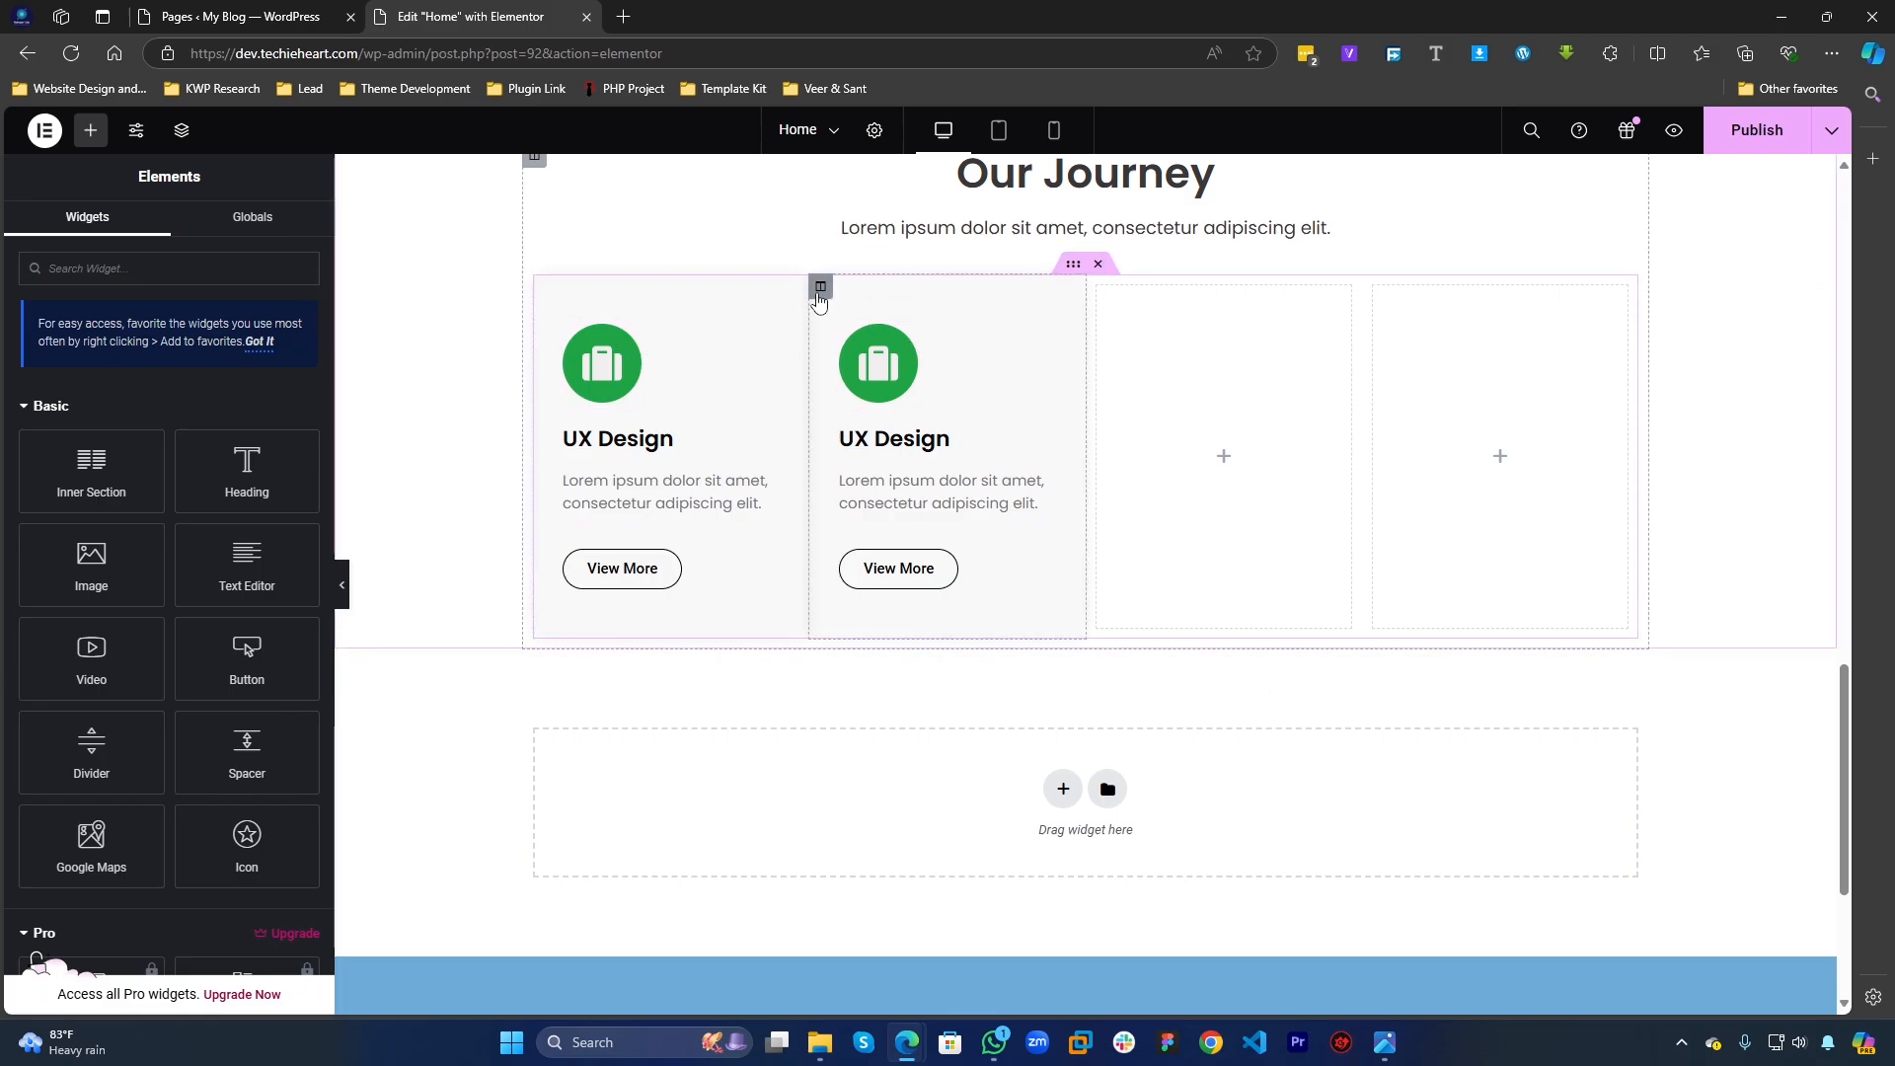
Step: Delete the pasted UX Design column and add a new blank column to the row
right_click(820, 288)
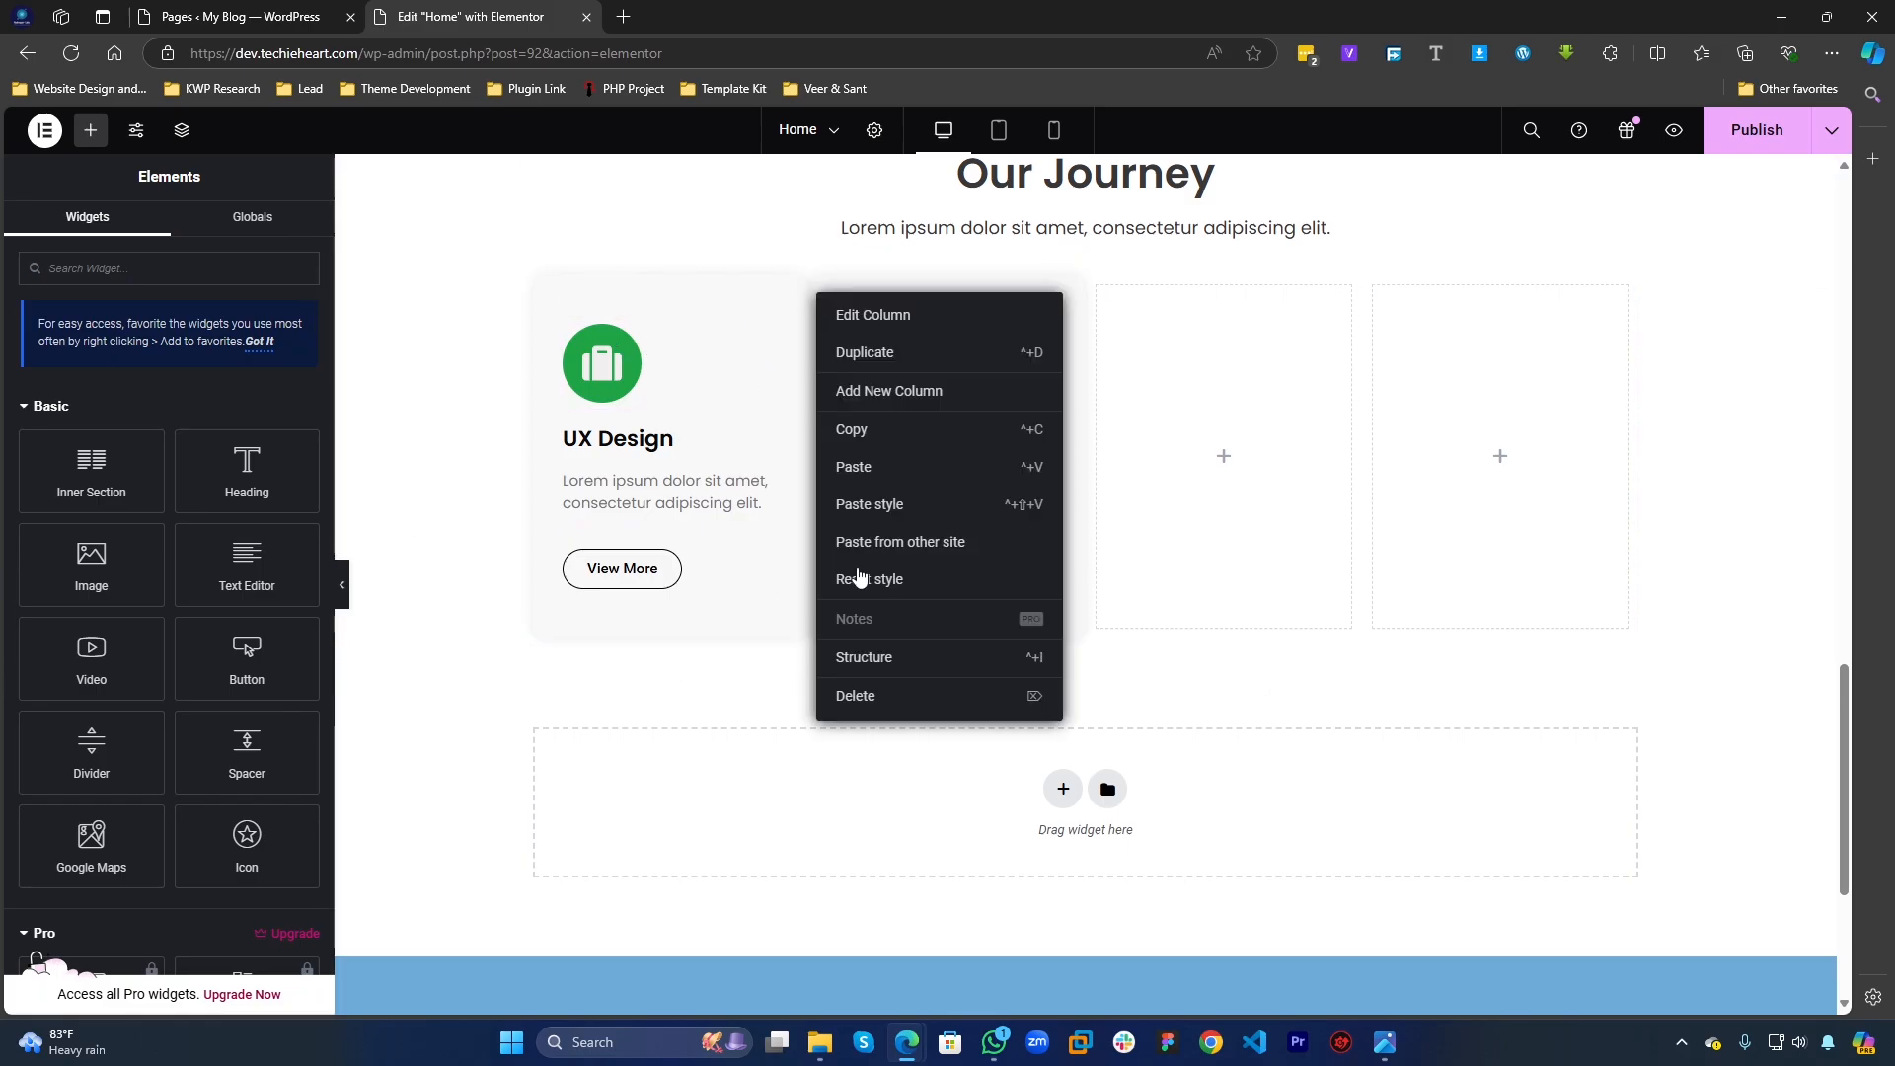
left_click(875, 697)
right_click(916, 285)
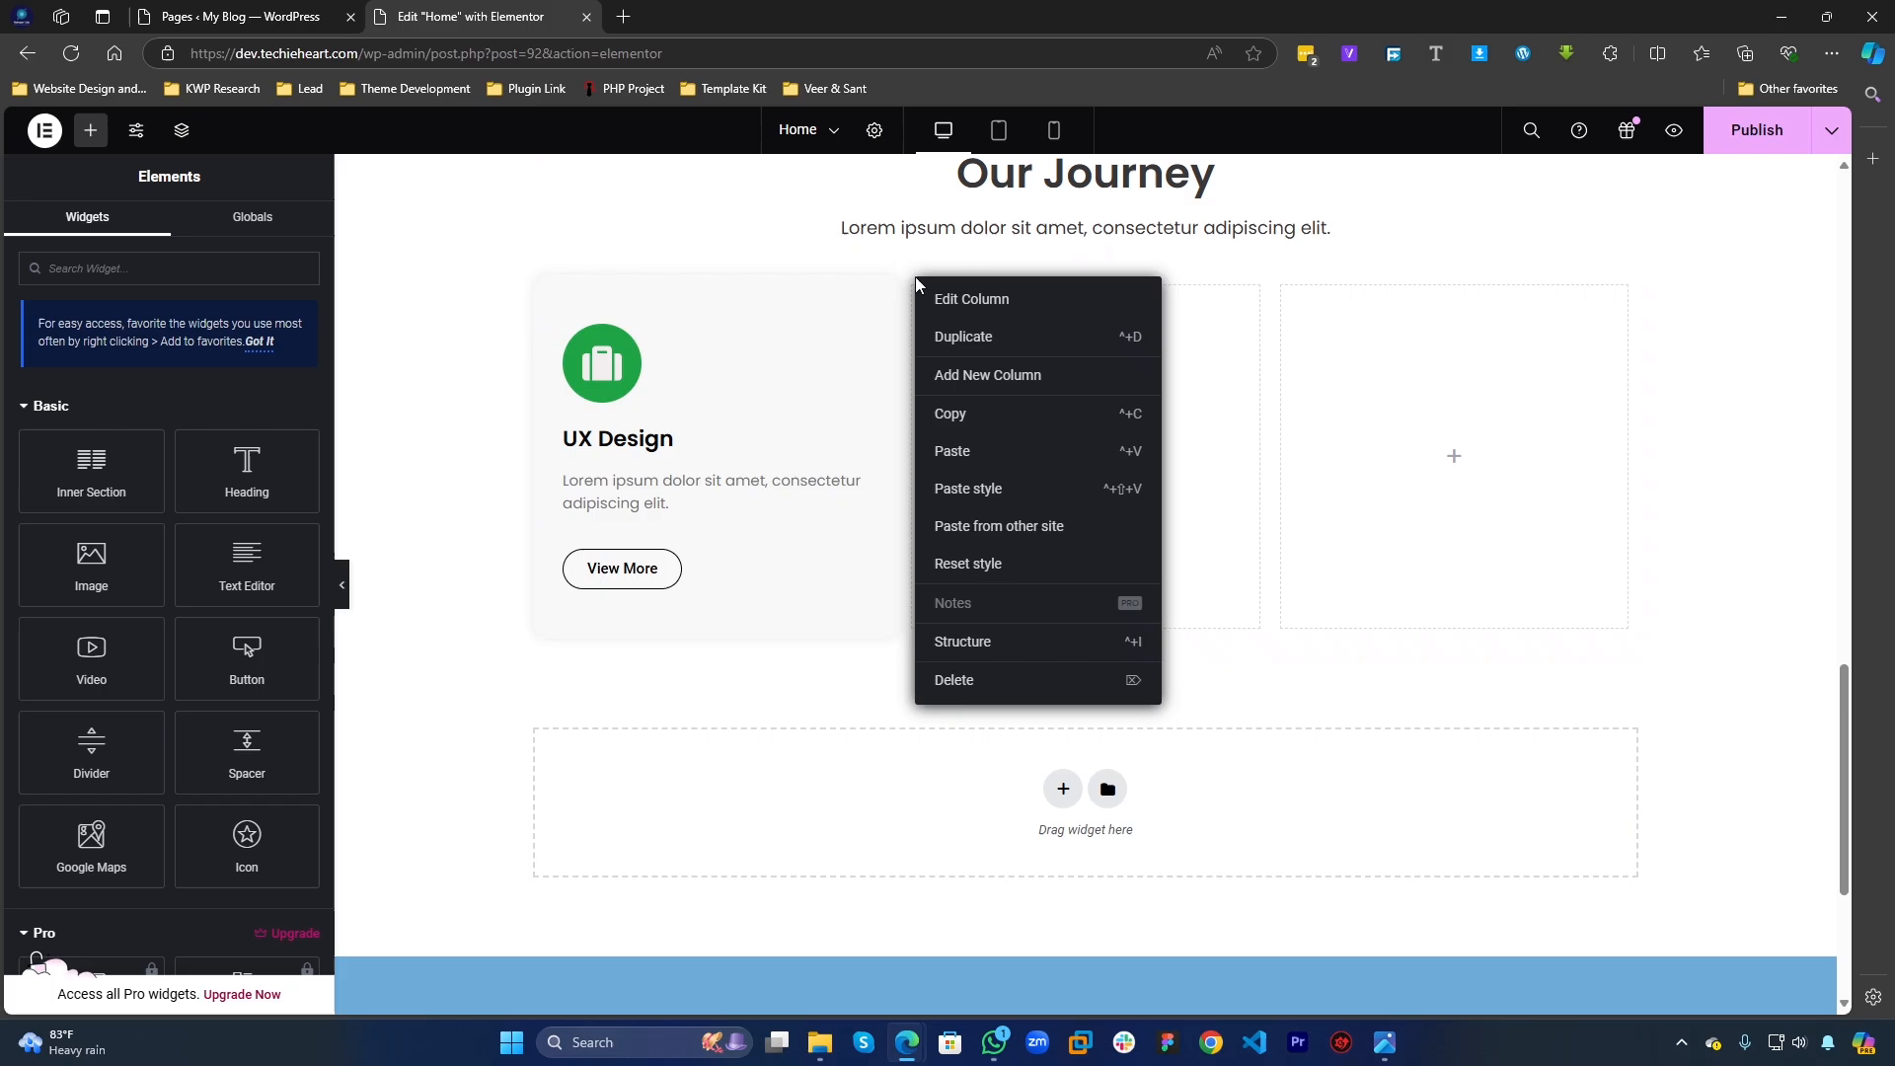
left_click(952, 376)
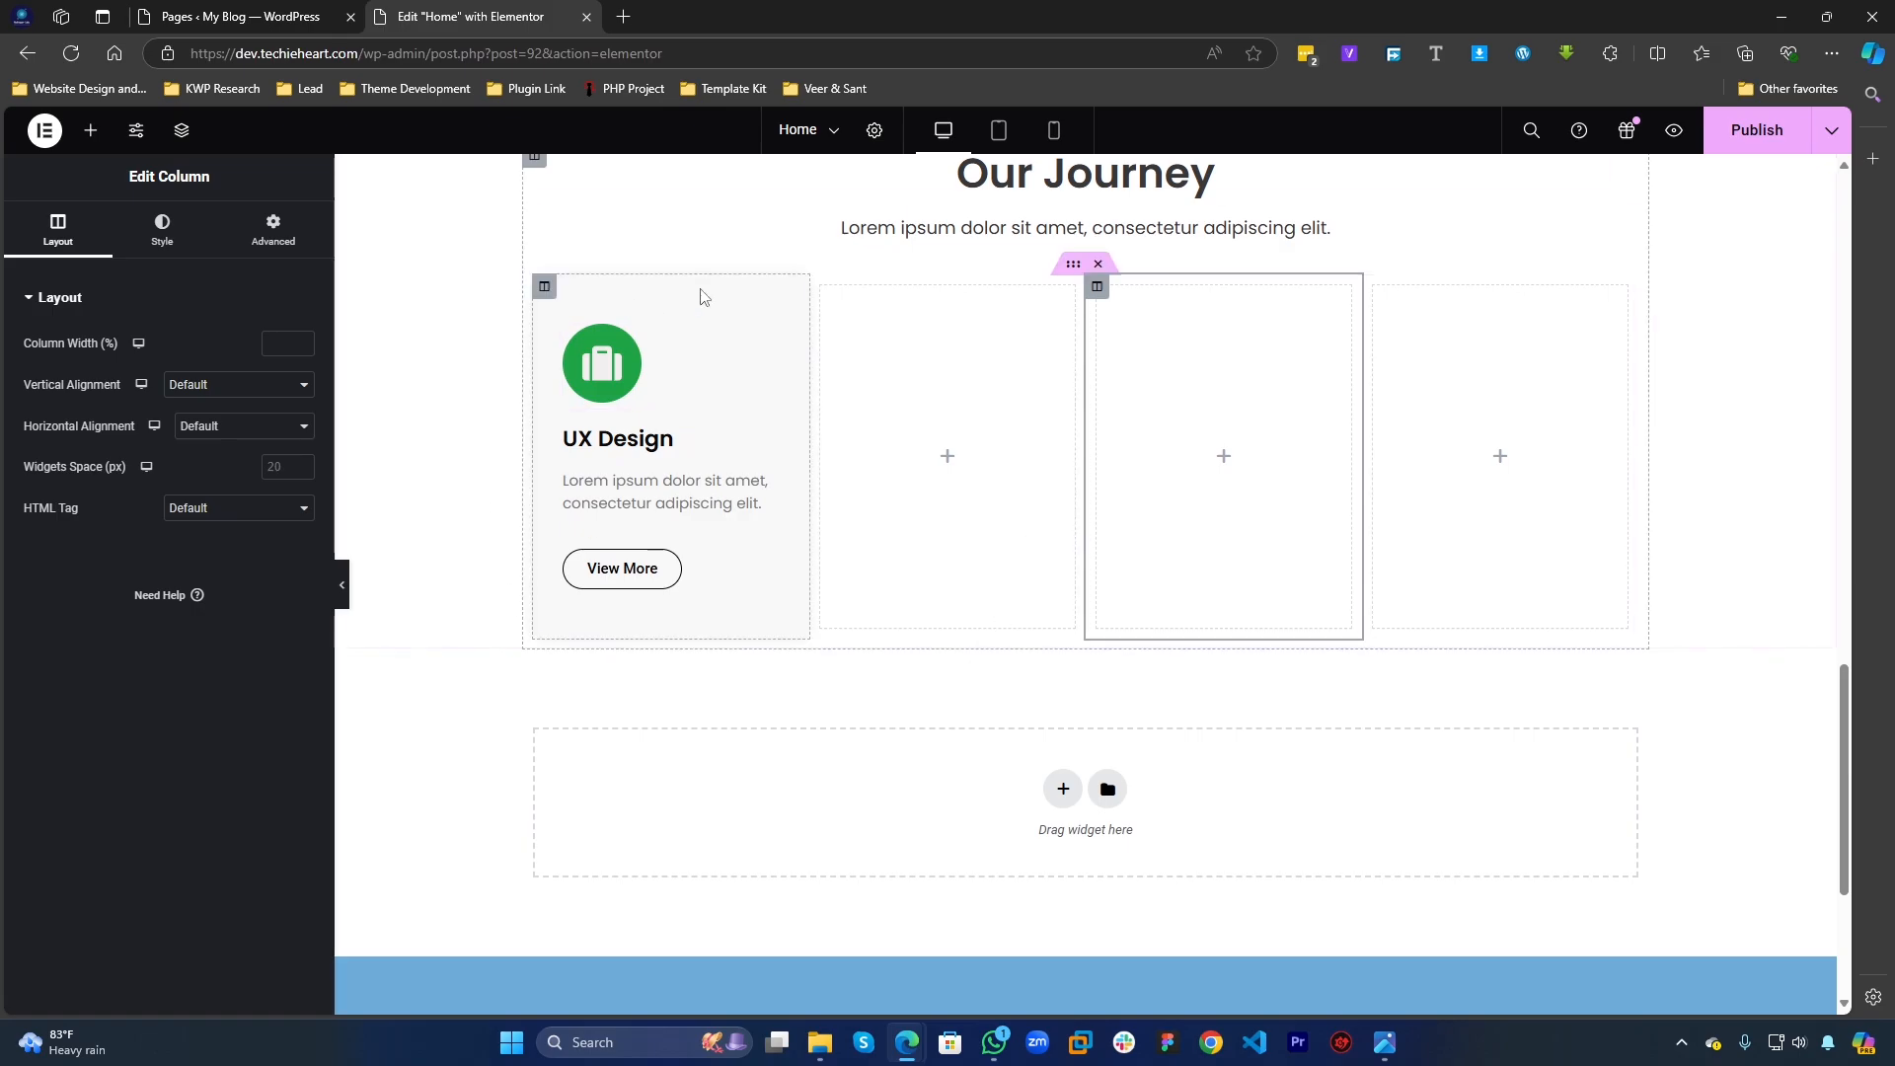
Step: Delete the three blank columns beside the UX Design card
right_click(821, 287)
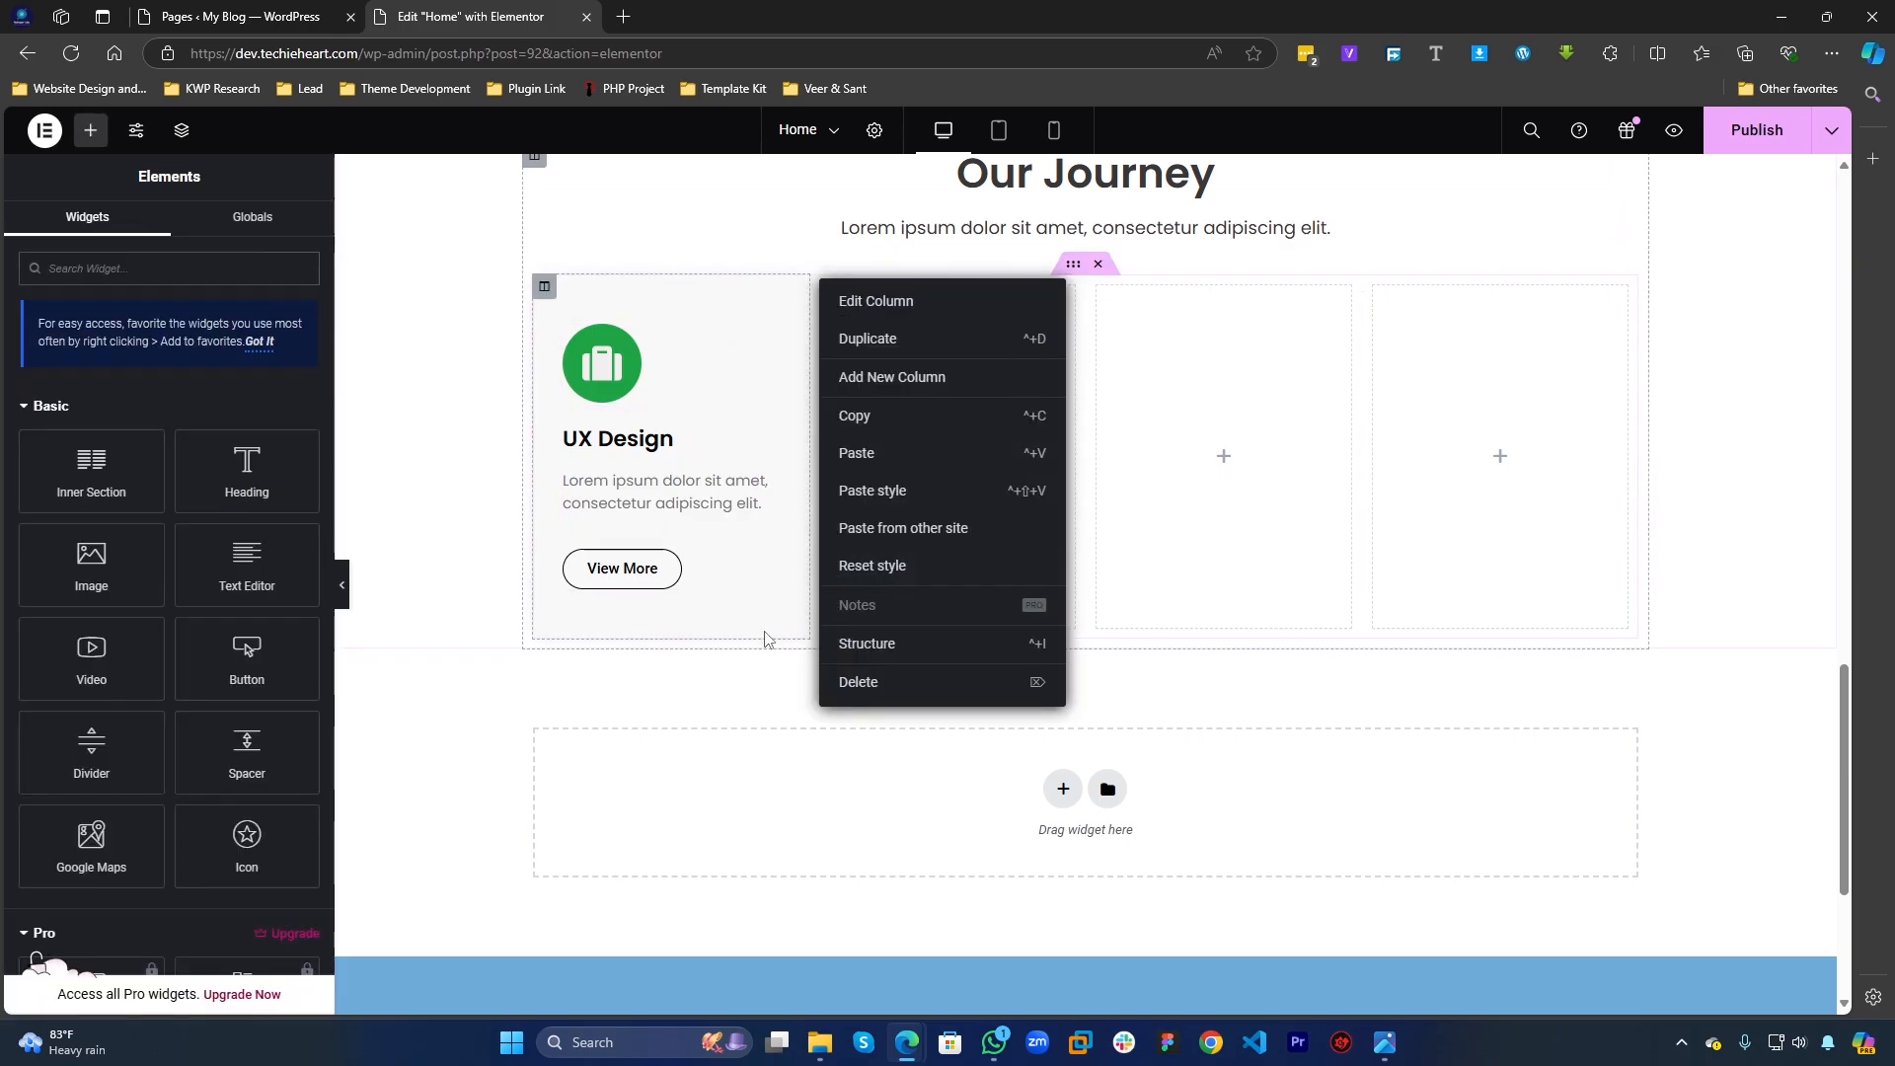
left_click(839, 681)
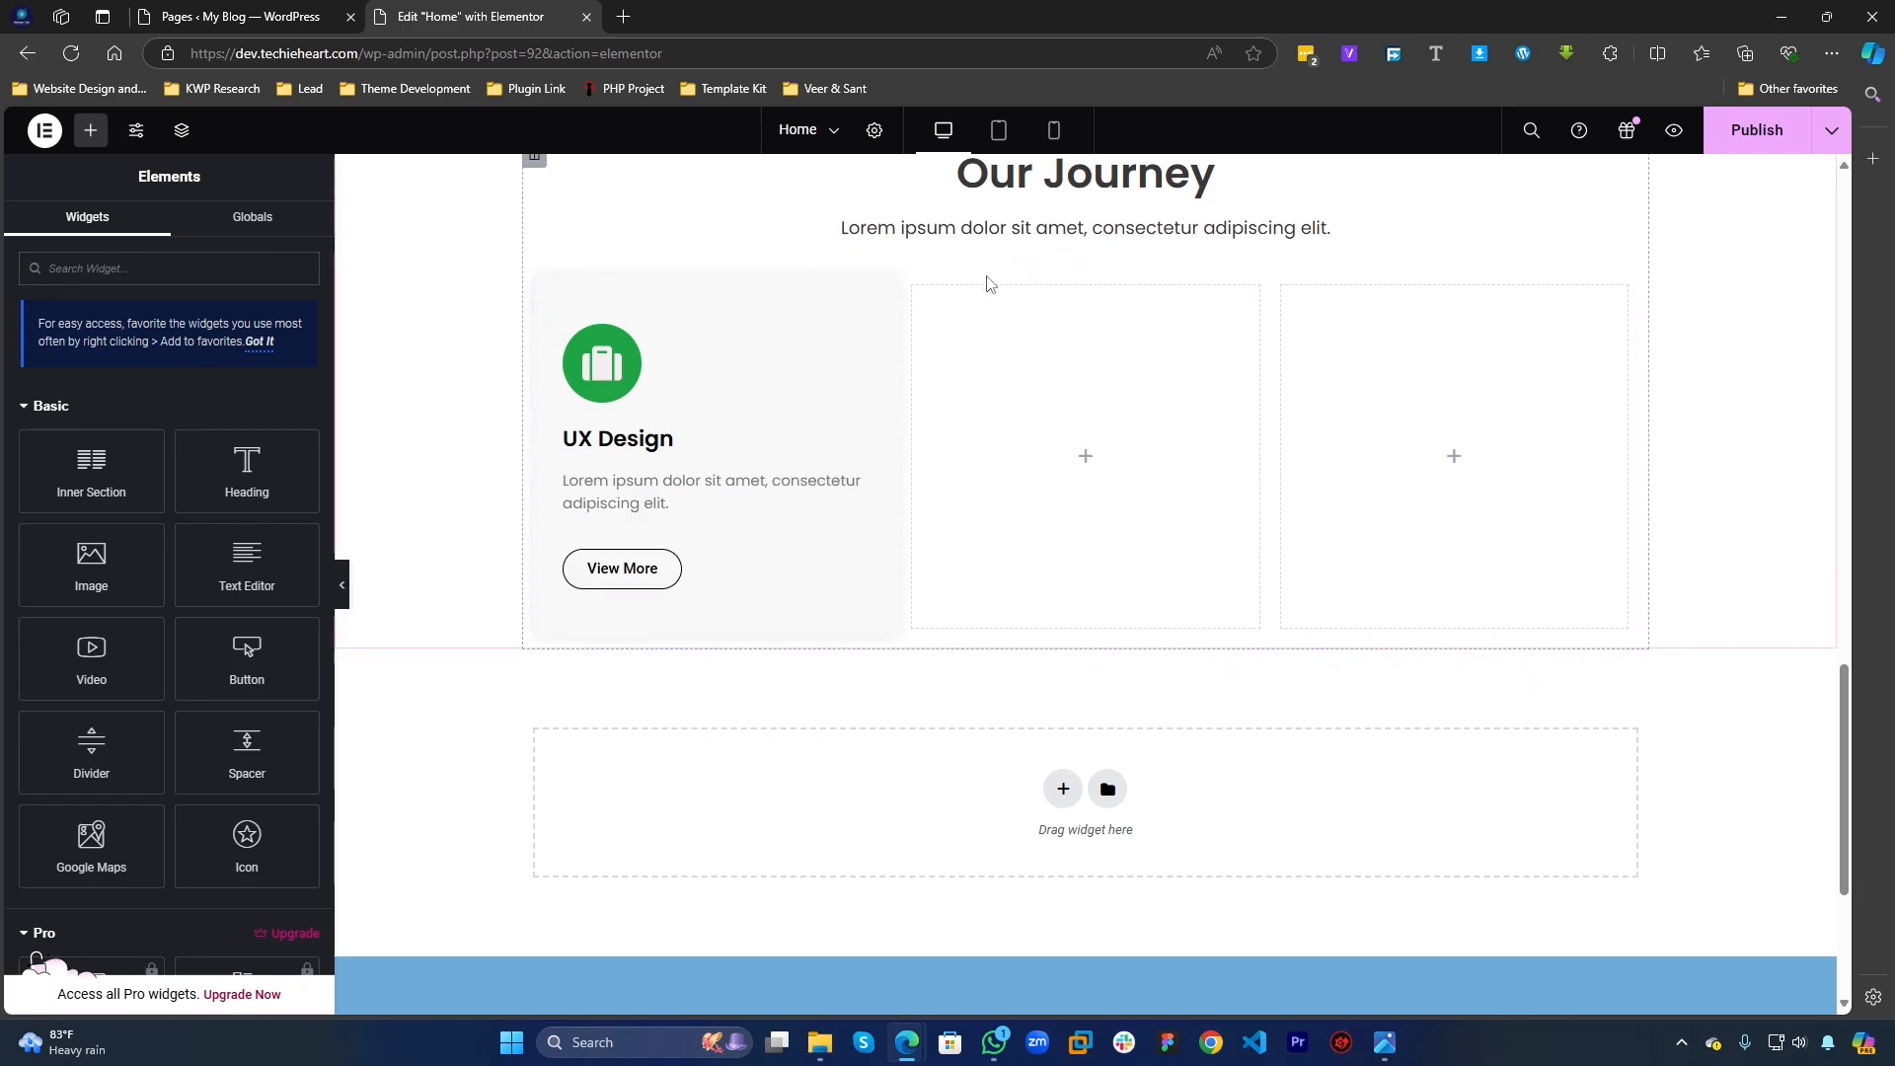
right_click(916, 291)
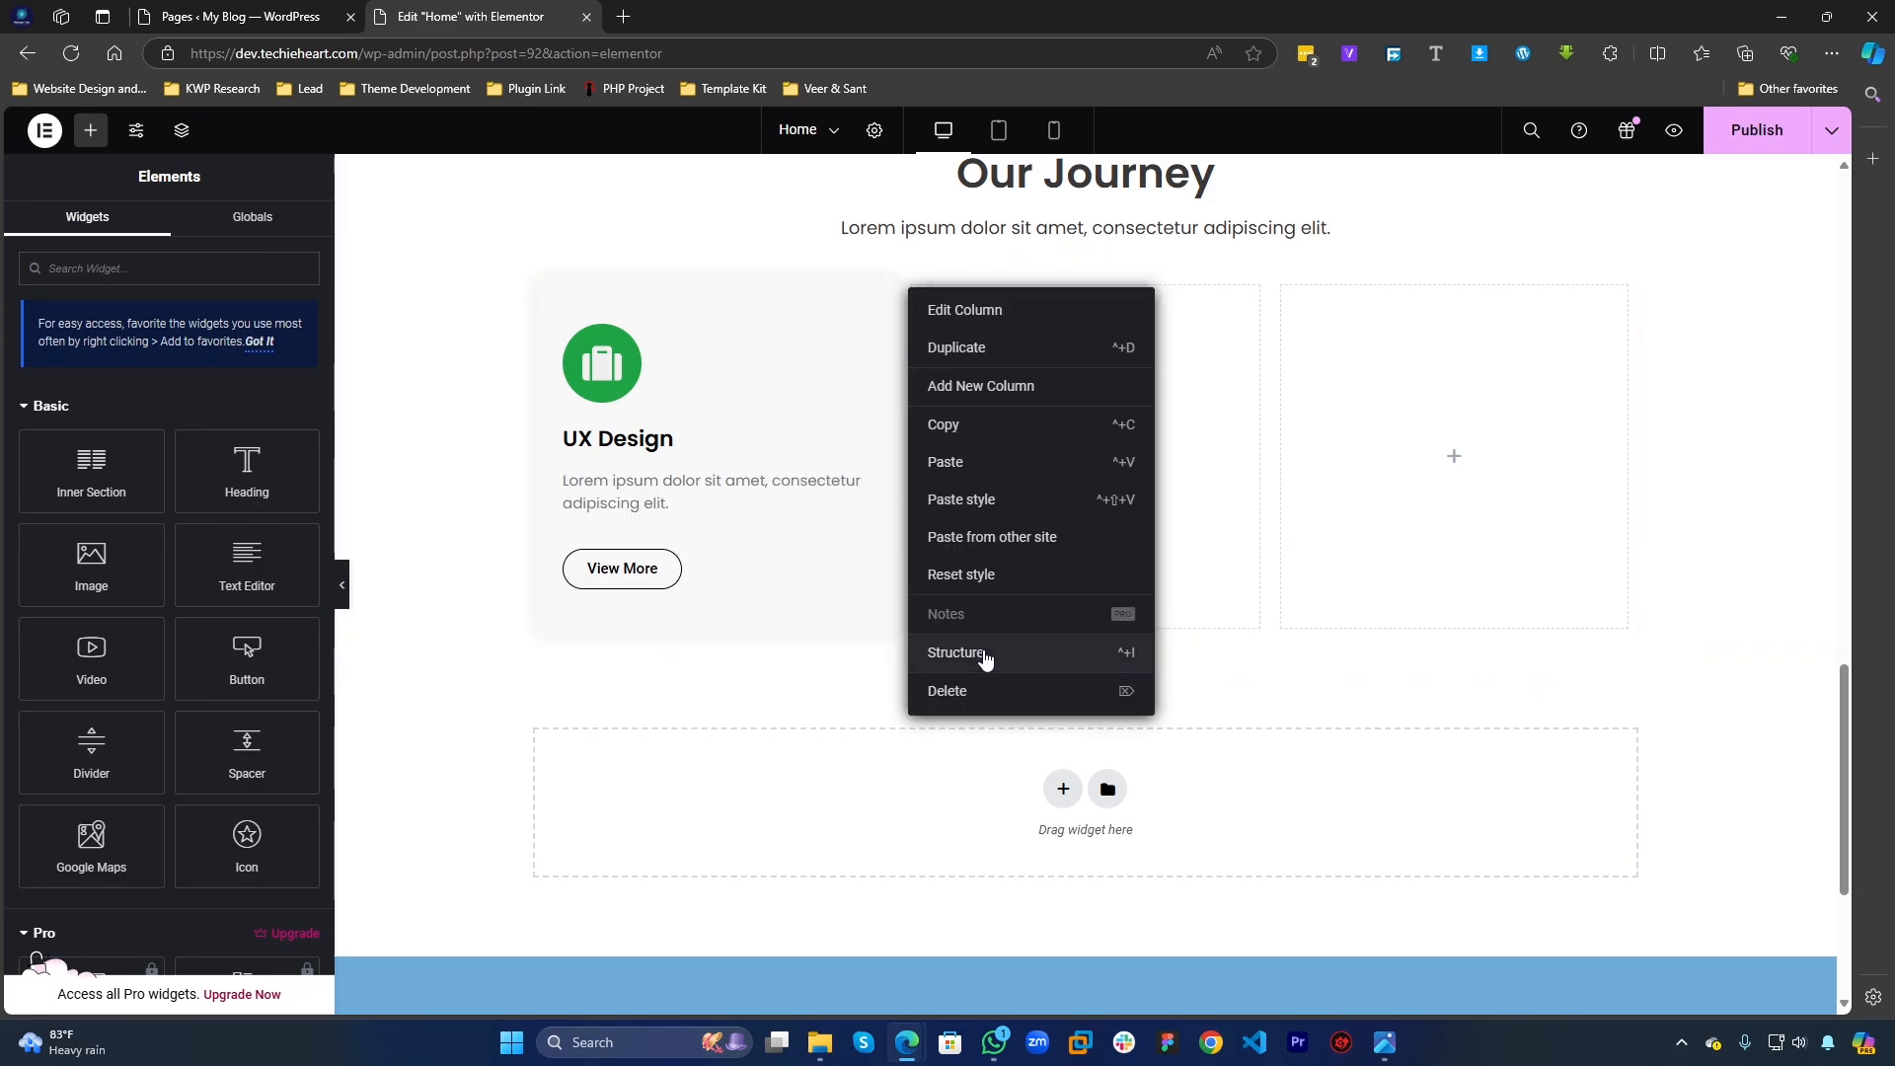
left_click(962, 691)
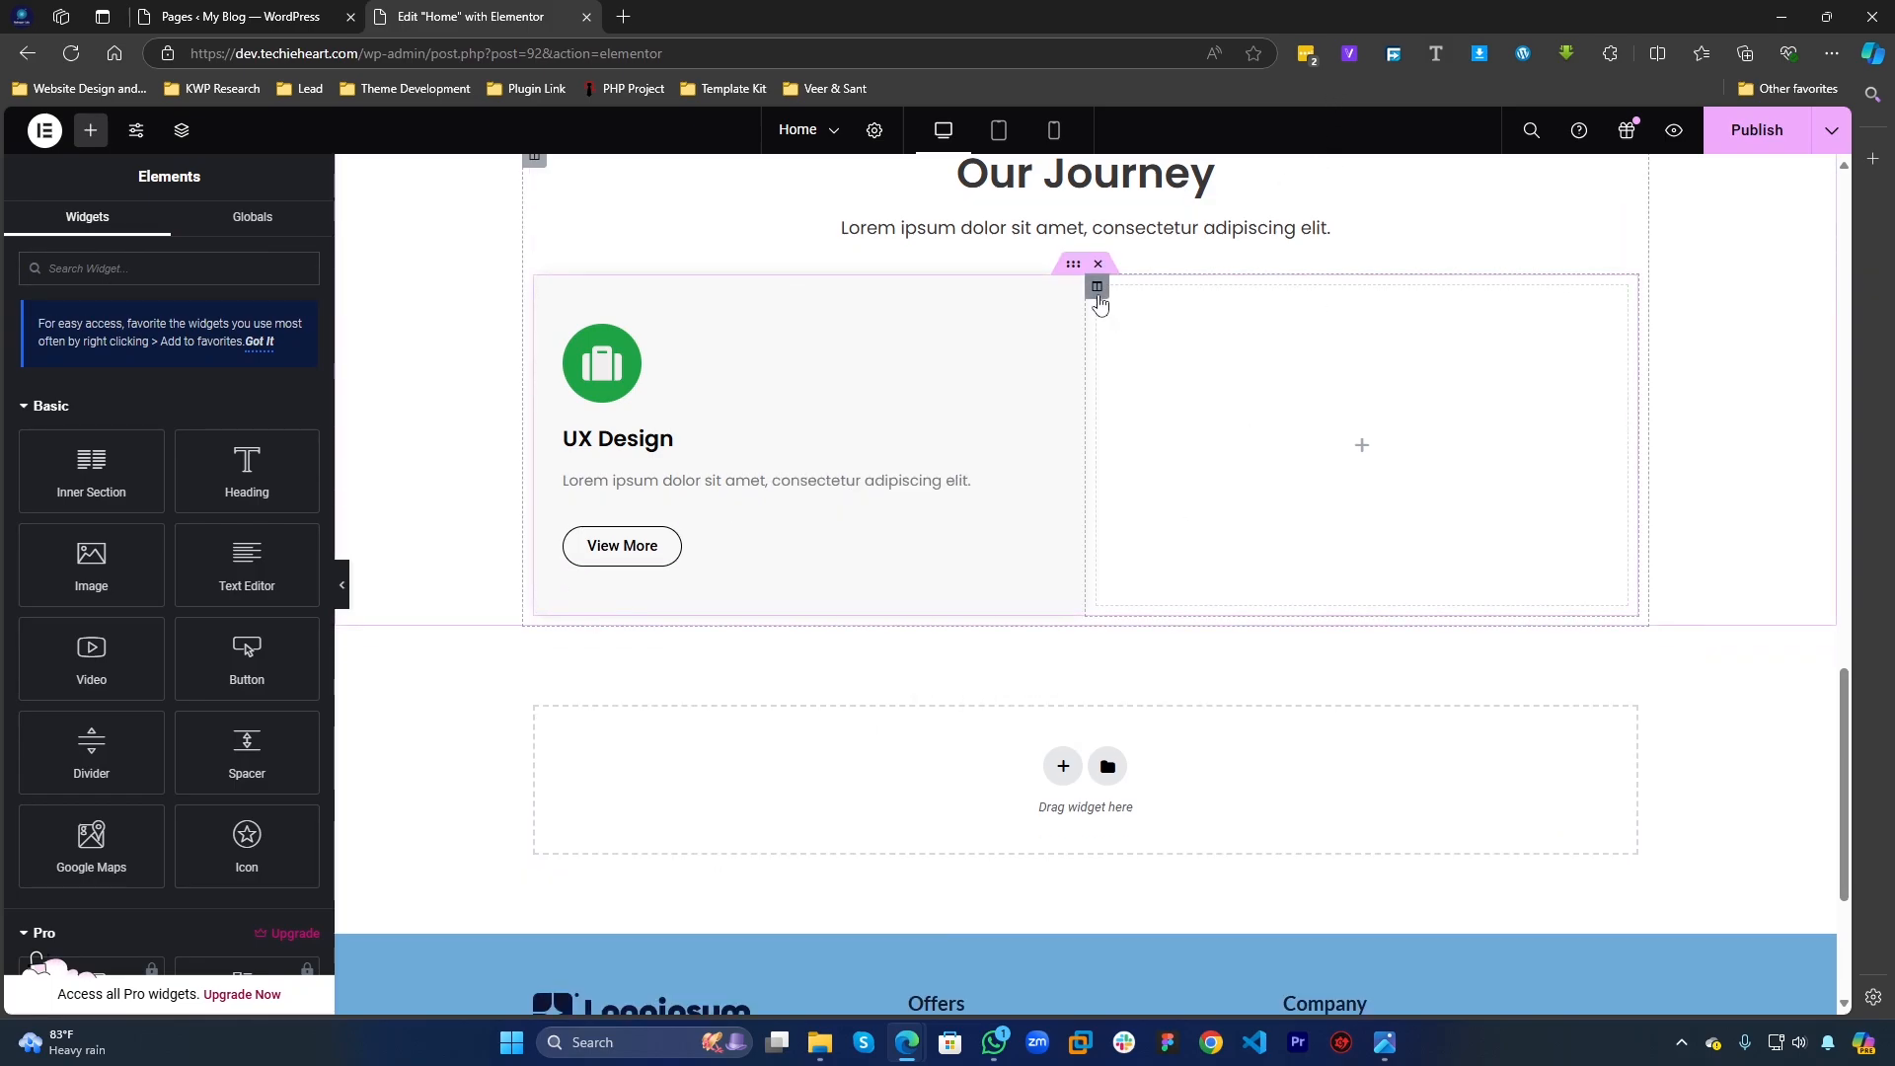
right_click(1099, 299)
left_click(1155, 711)
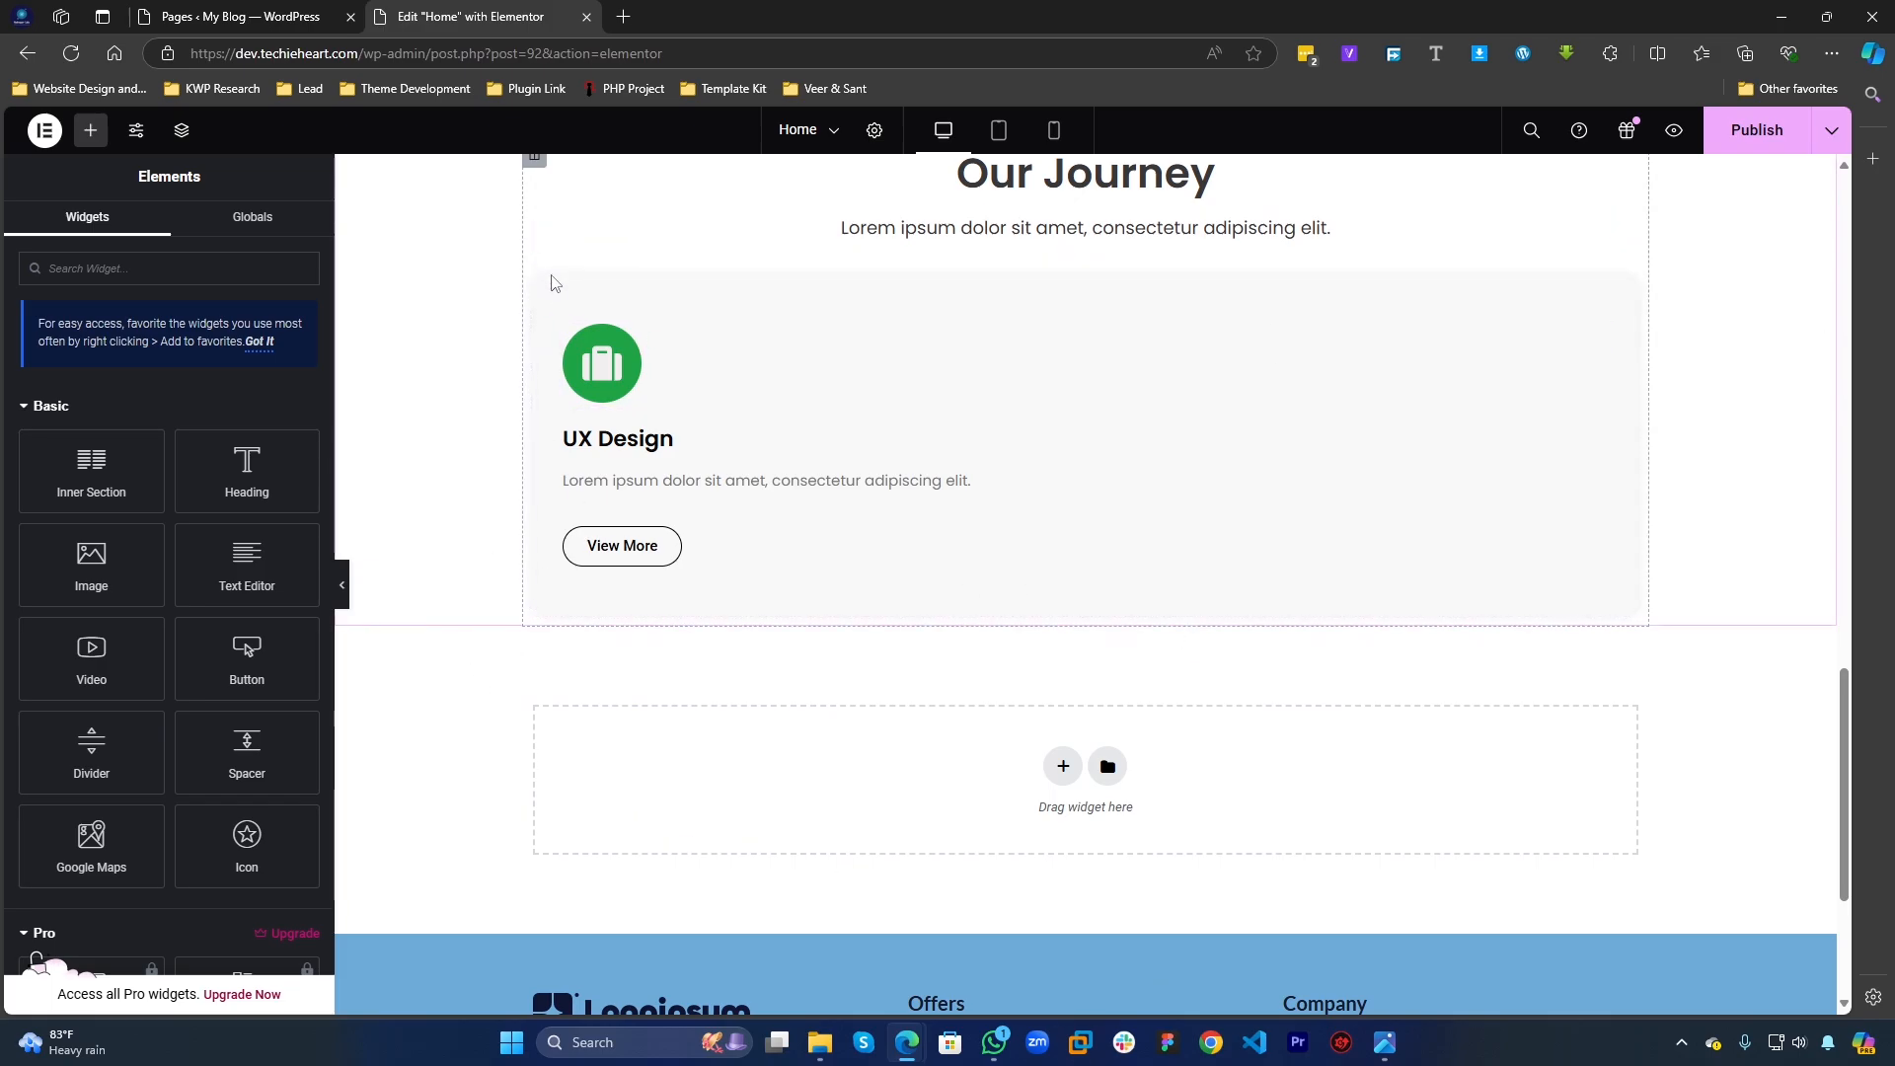
Step: Duplicate the UX Design column three times to make a row of four cards and preview the section
left_click(1422, 553)
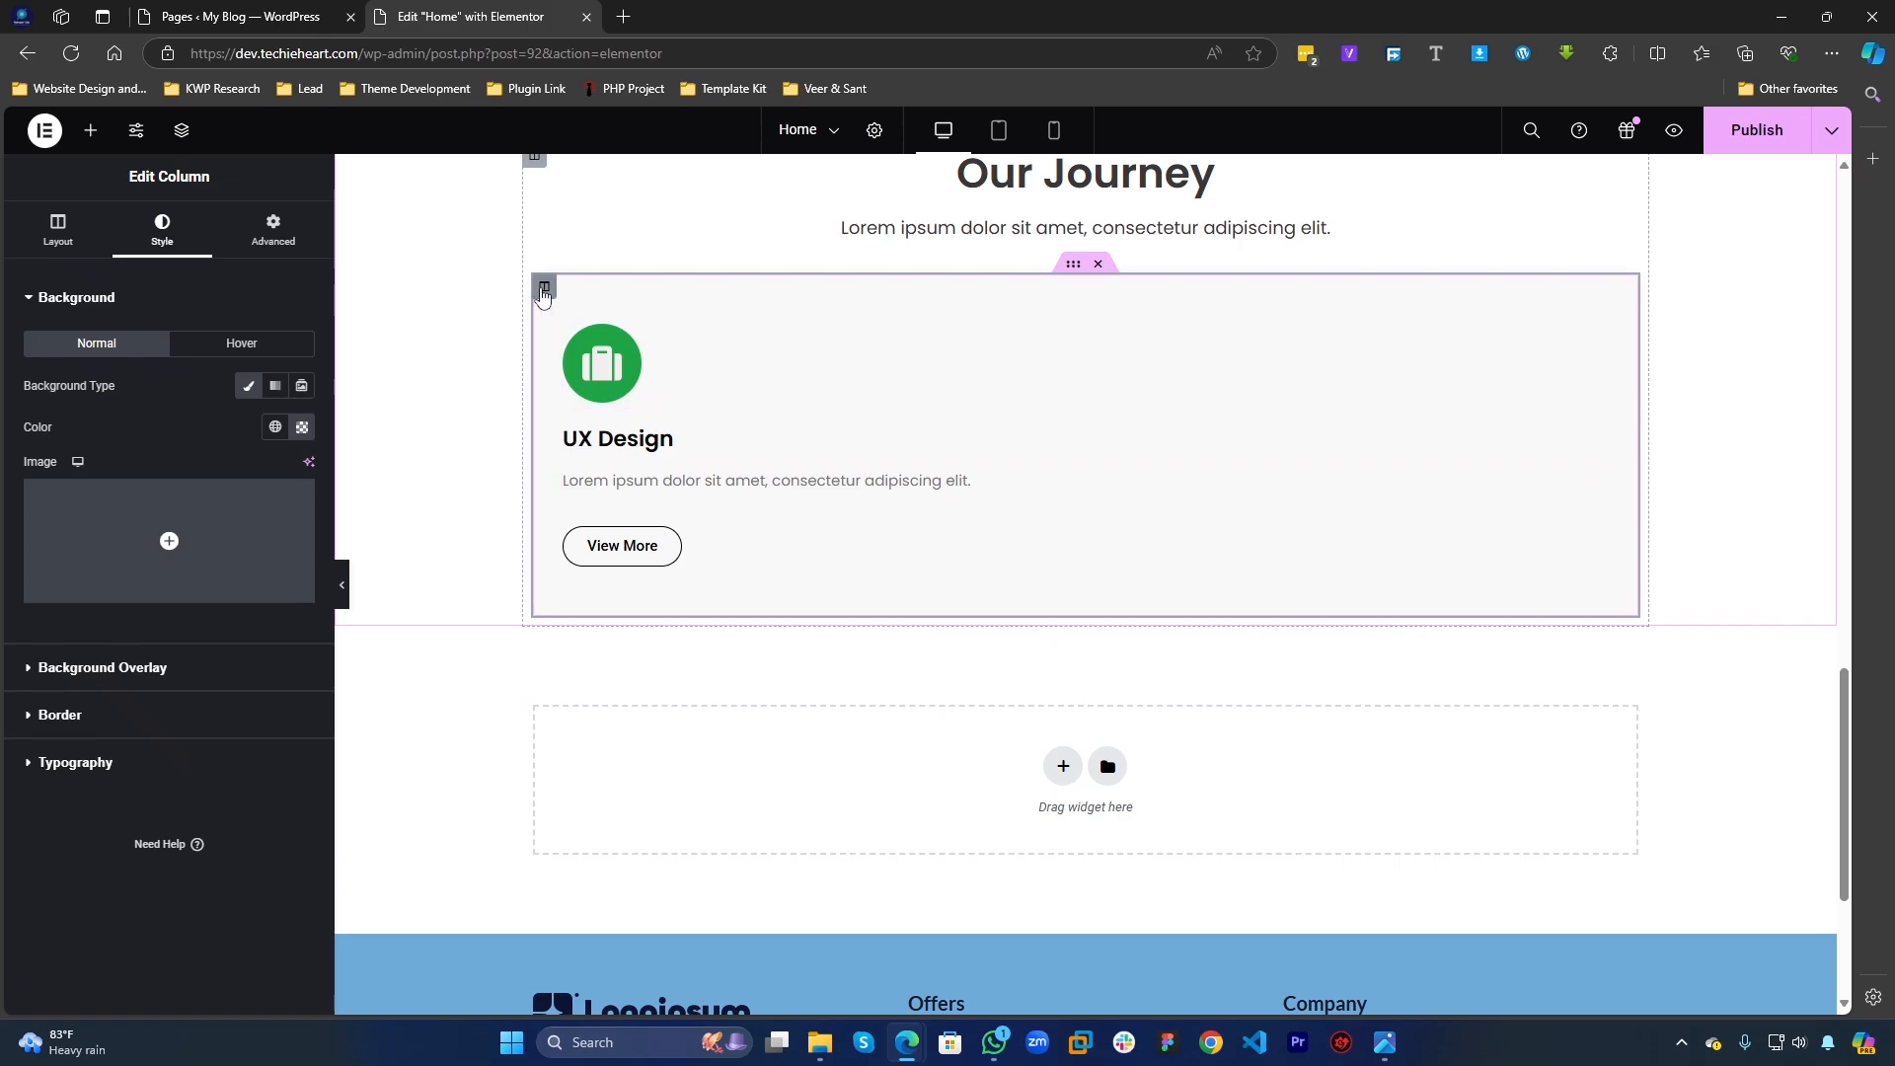
right_click(544, 295)
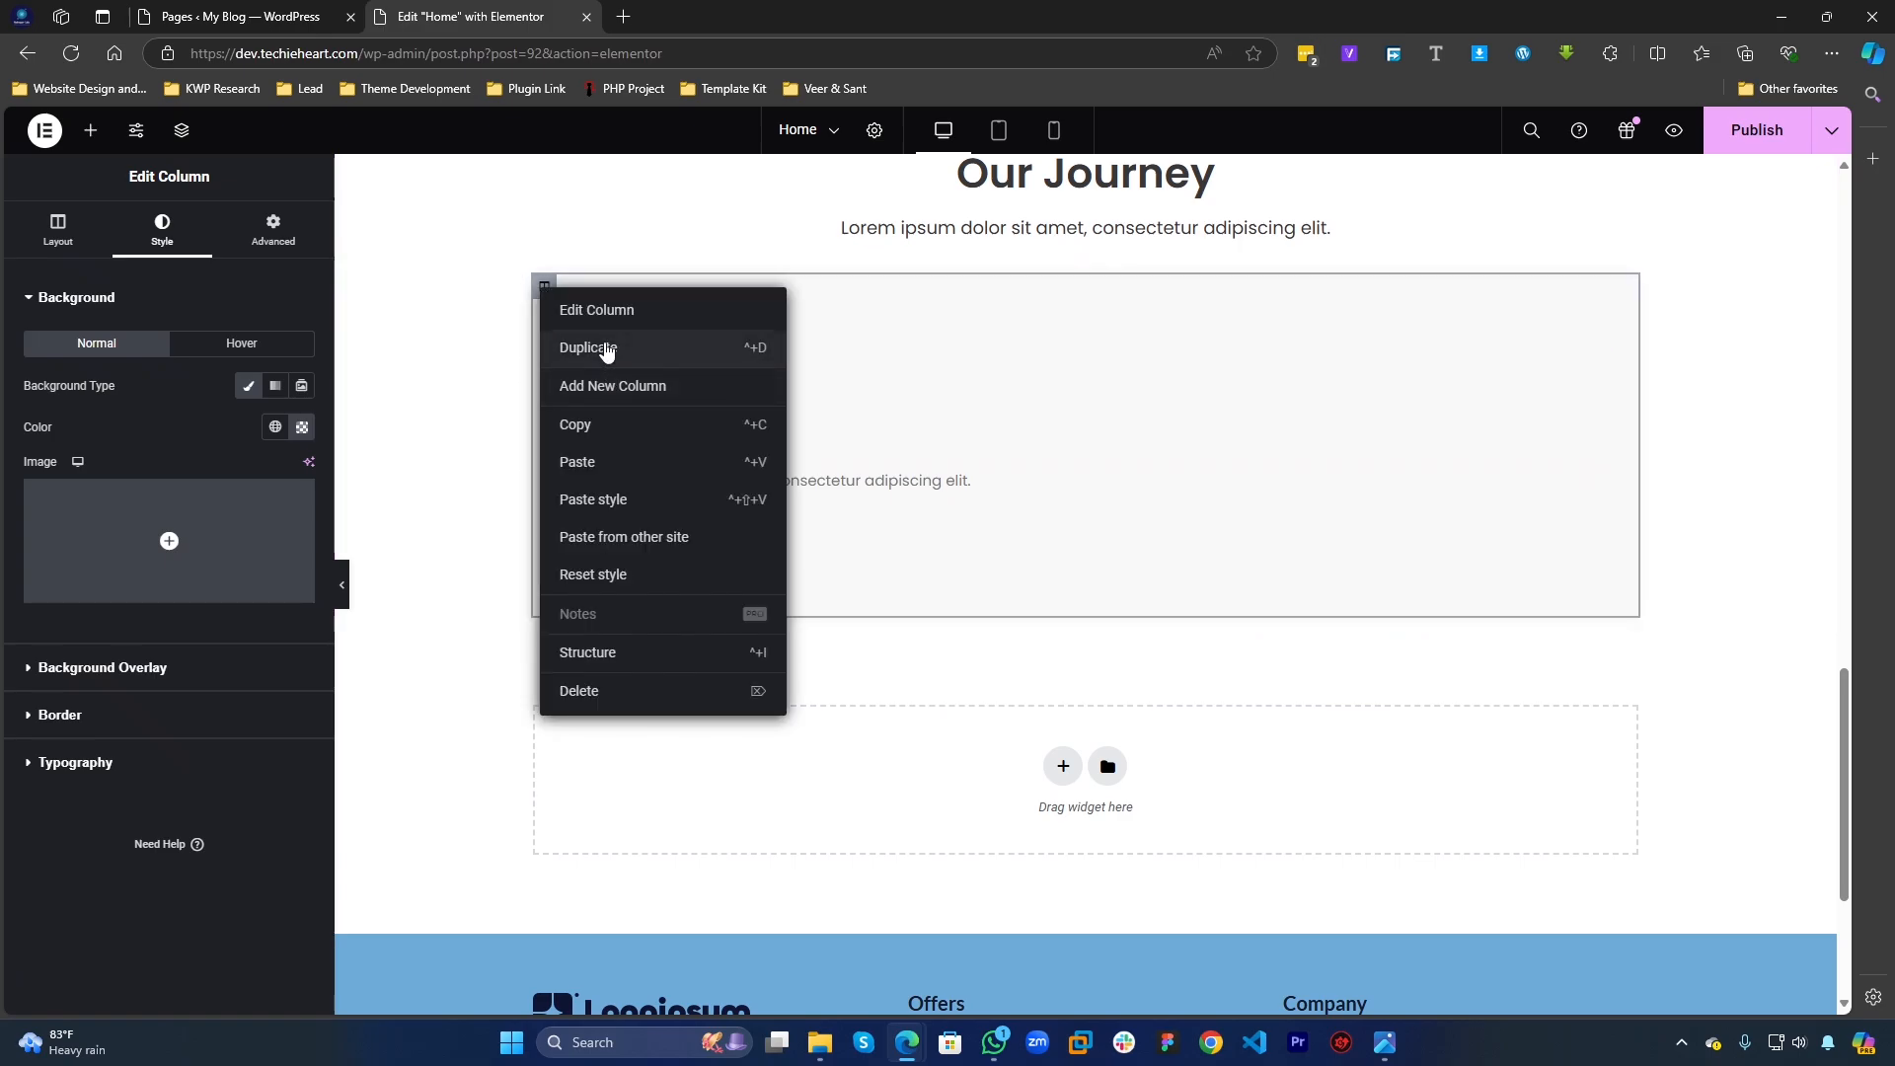
left_click(605, 380)
right_click(546, 293)
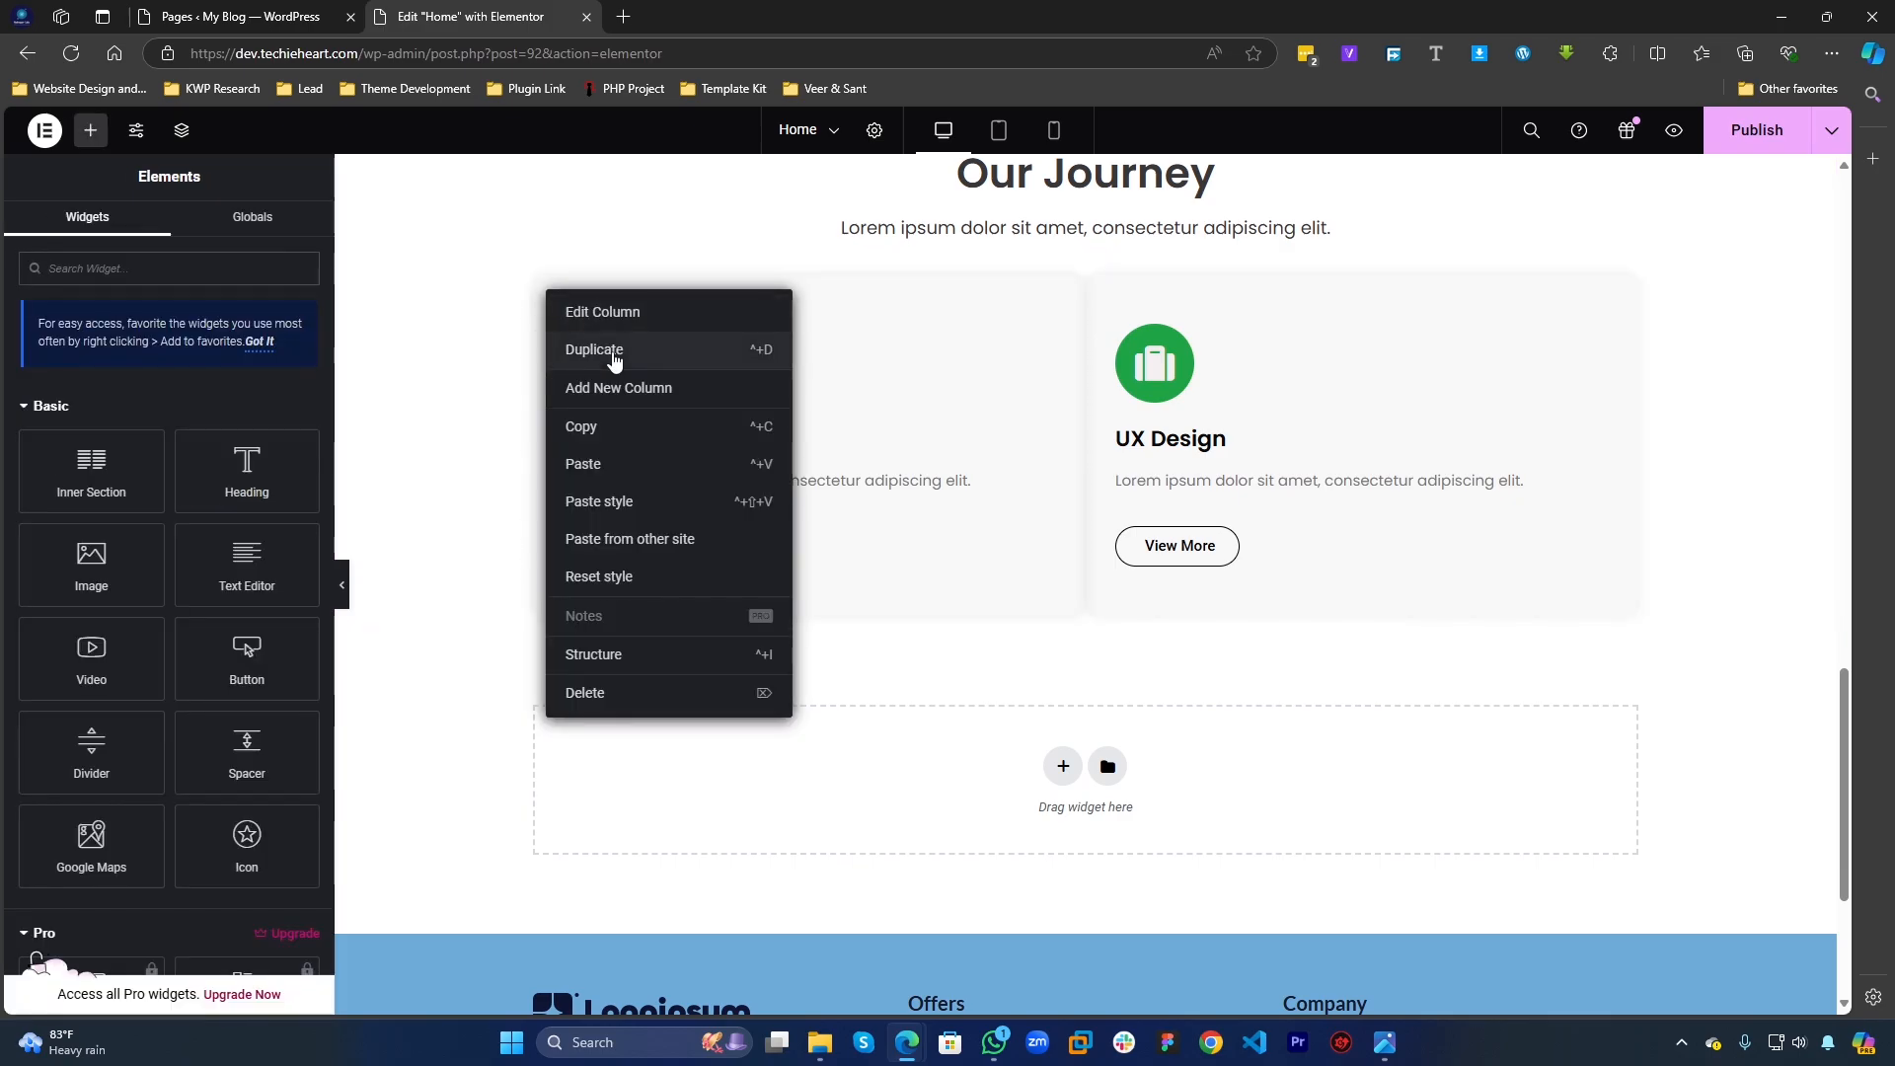
left_click(594, 349)
right_click(546, 295)
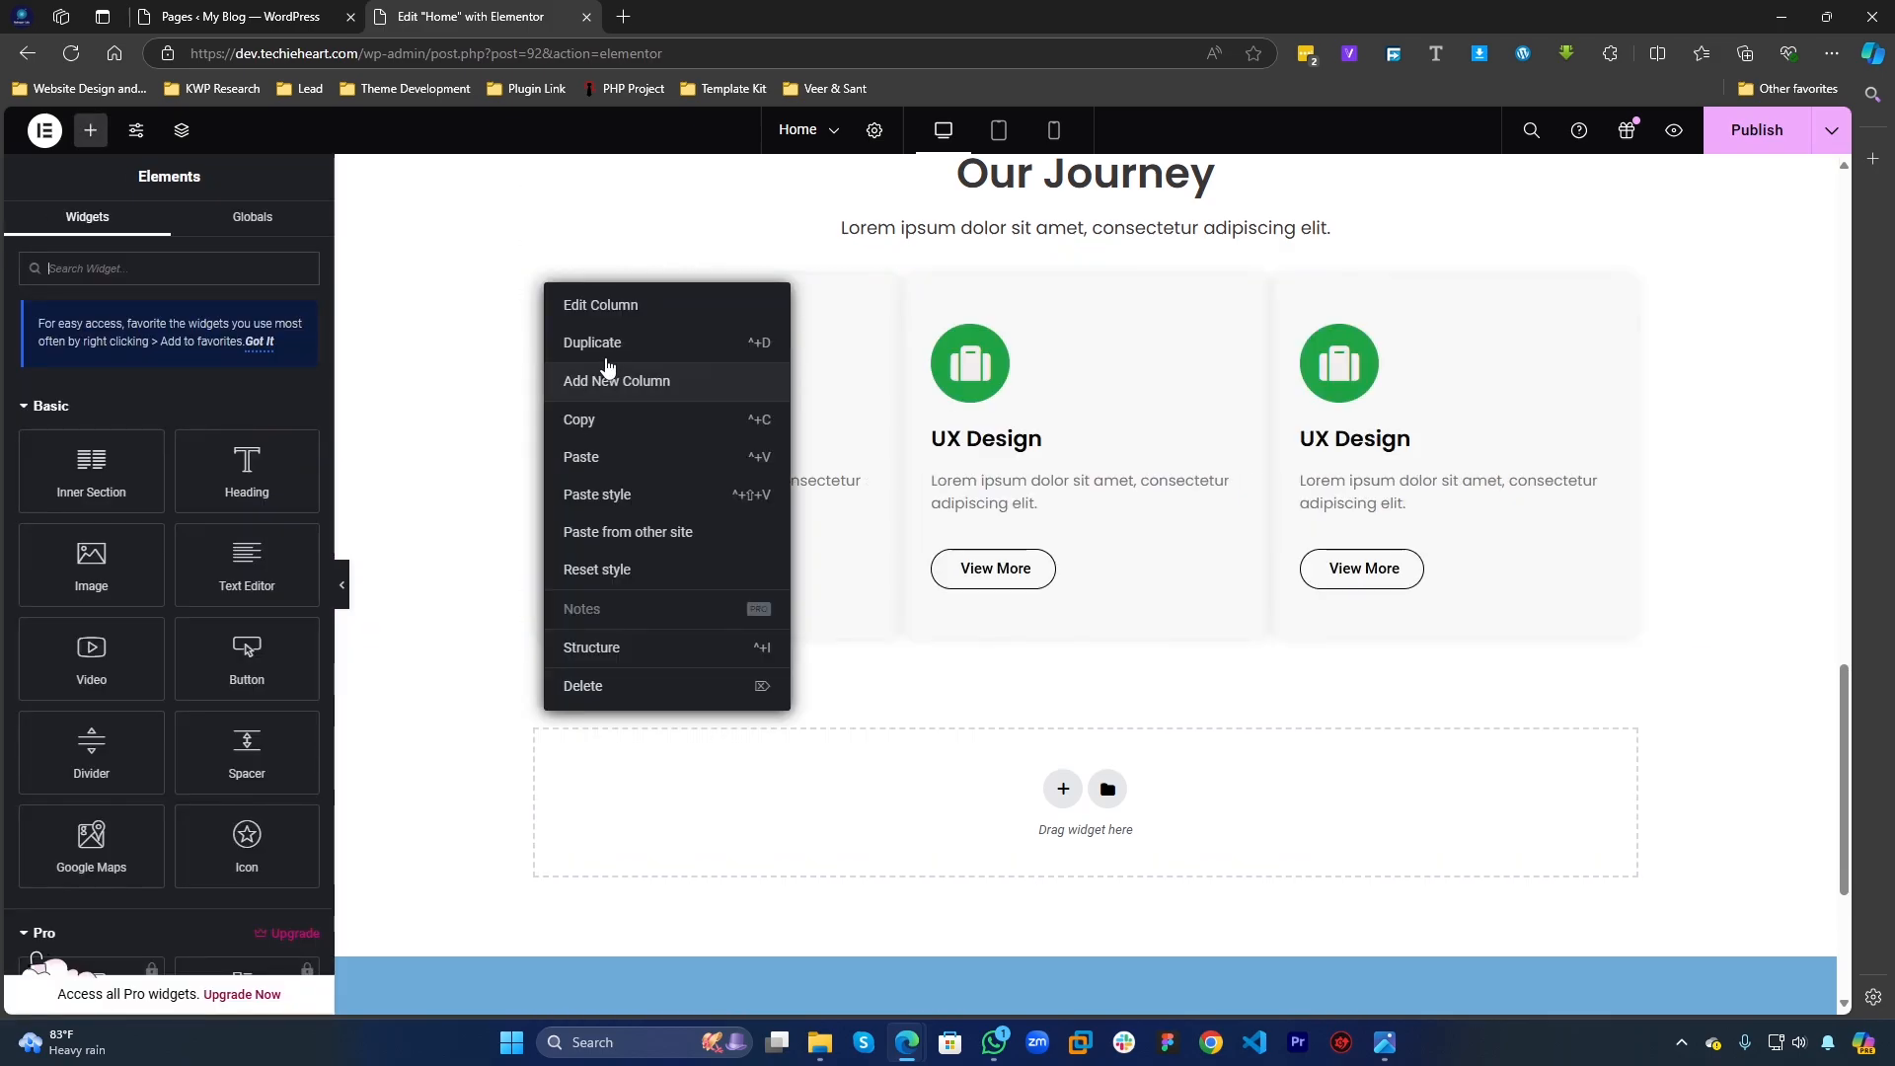
left_click(603, 354)
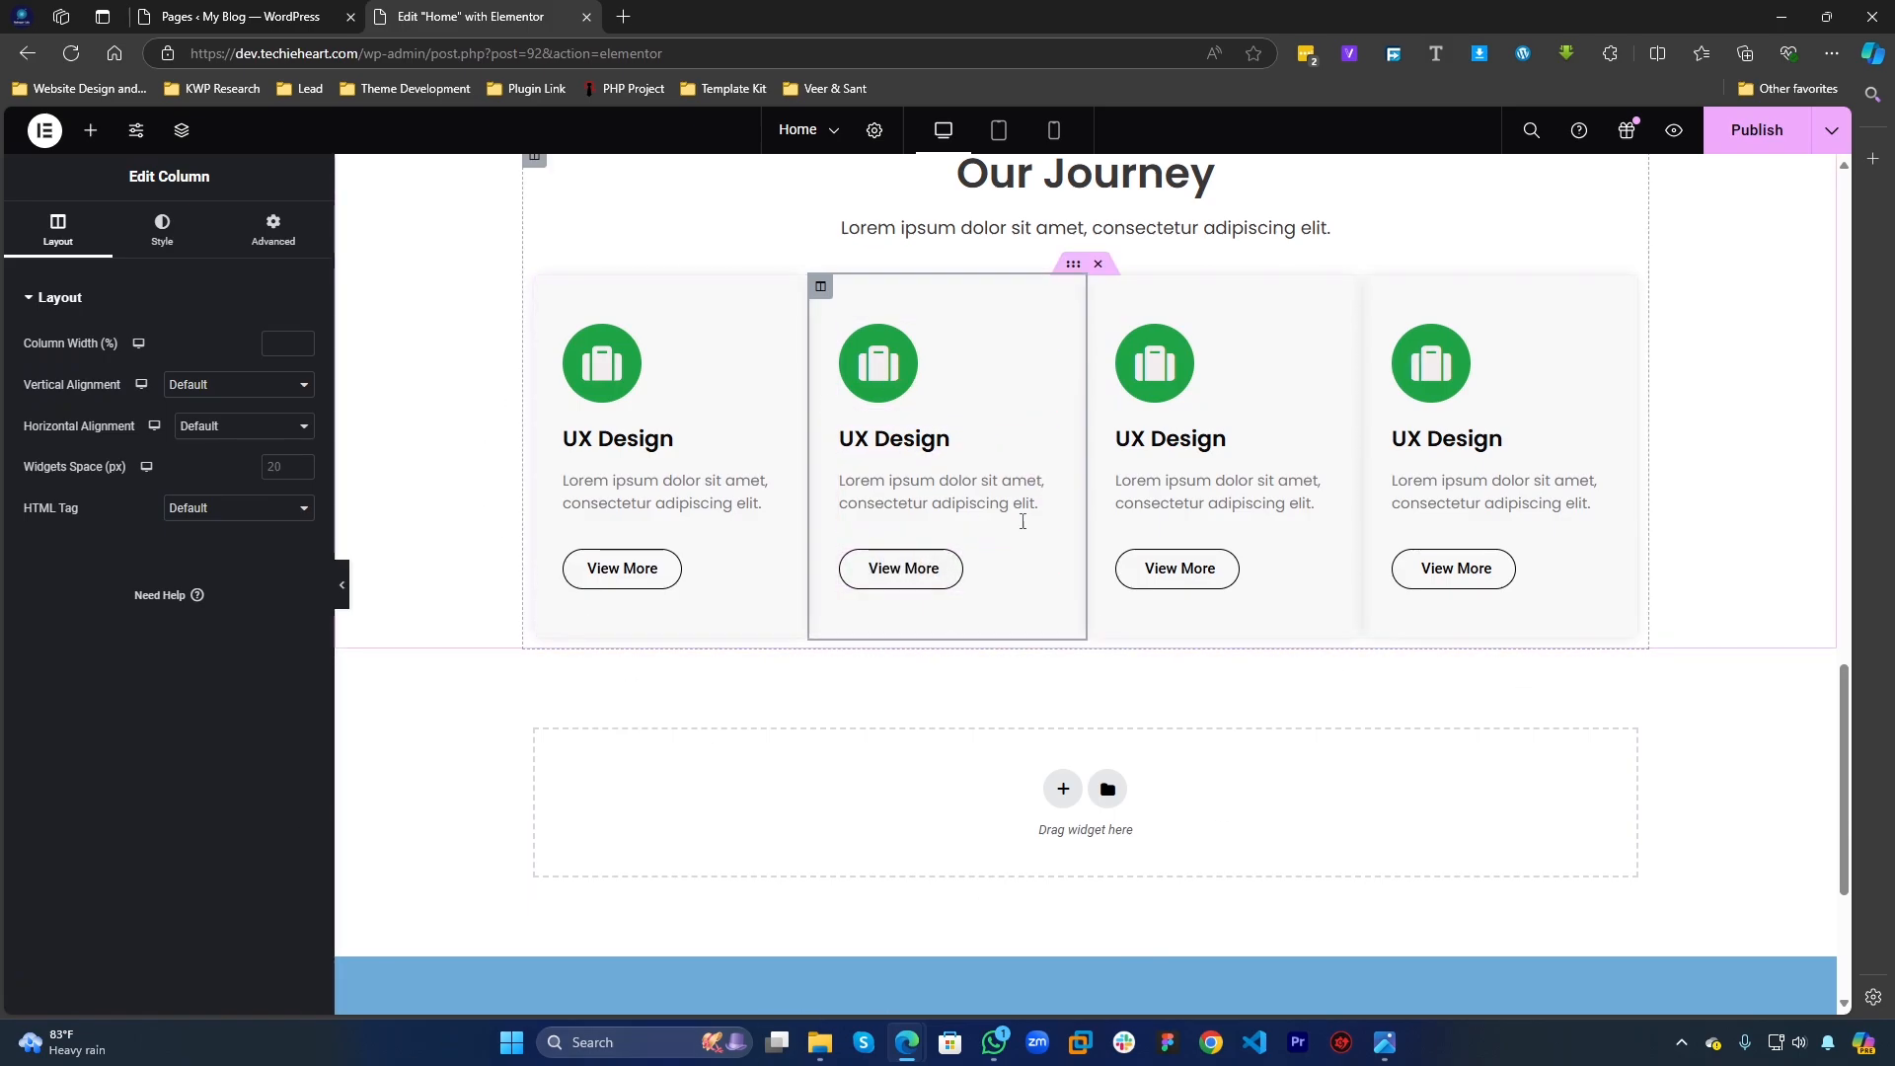
left_click(345, 586)
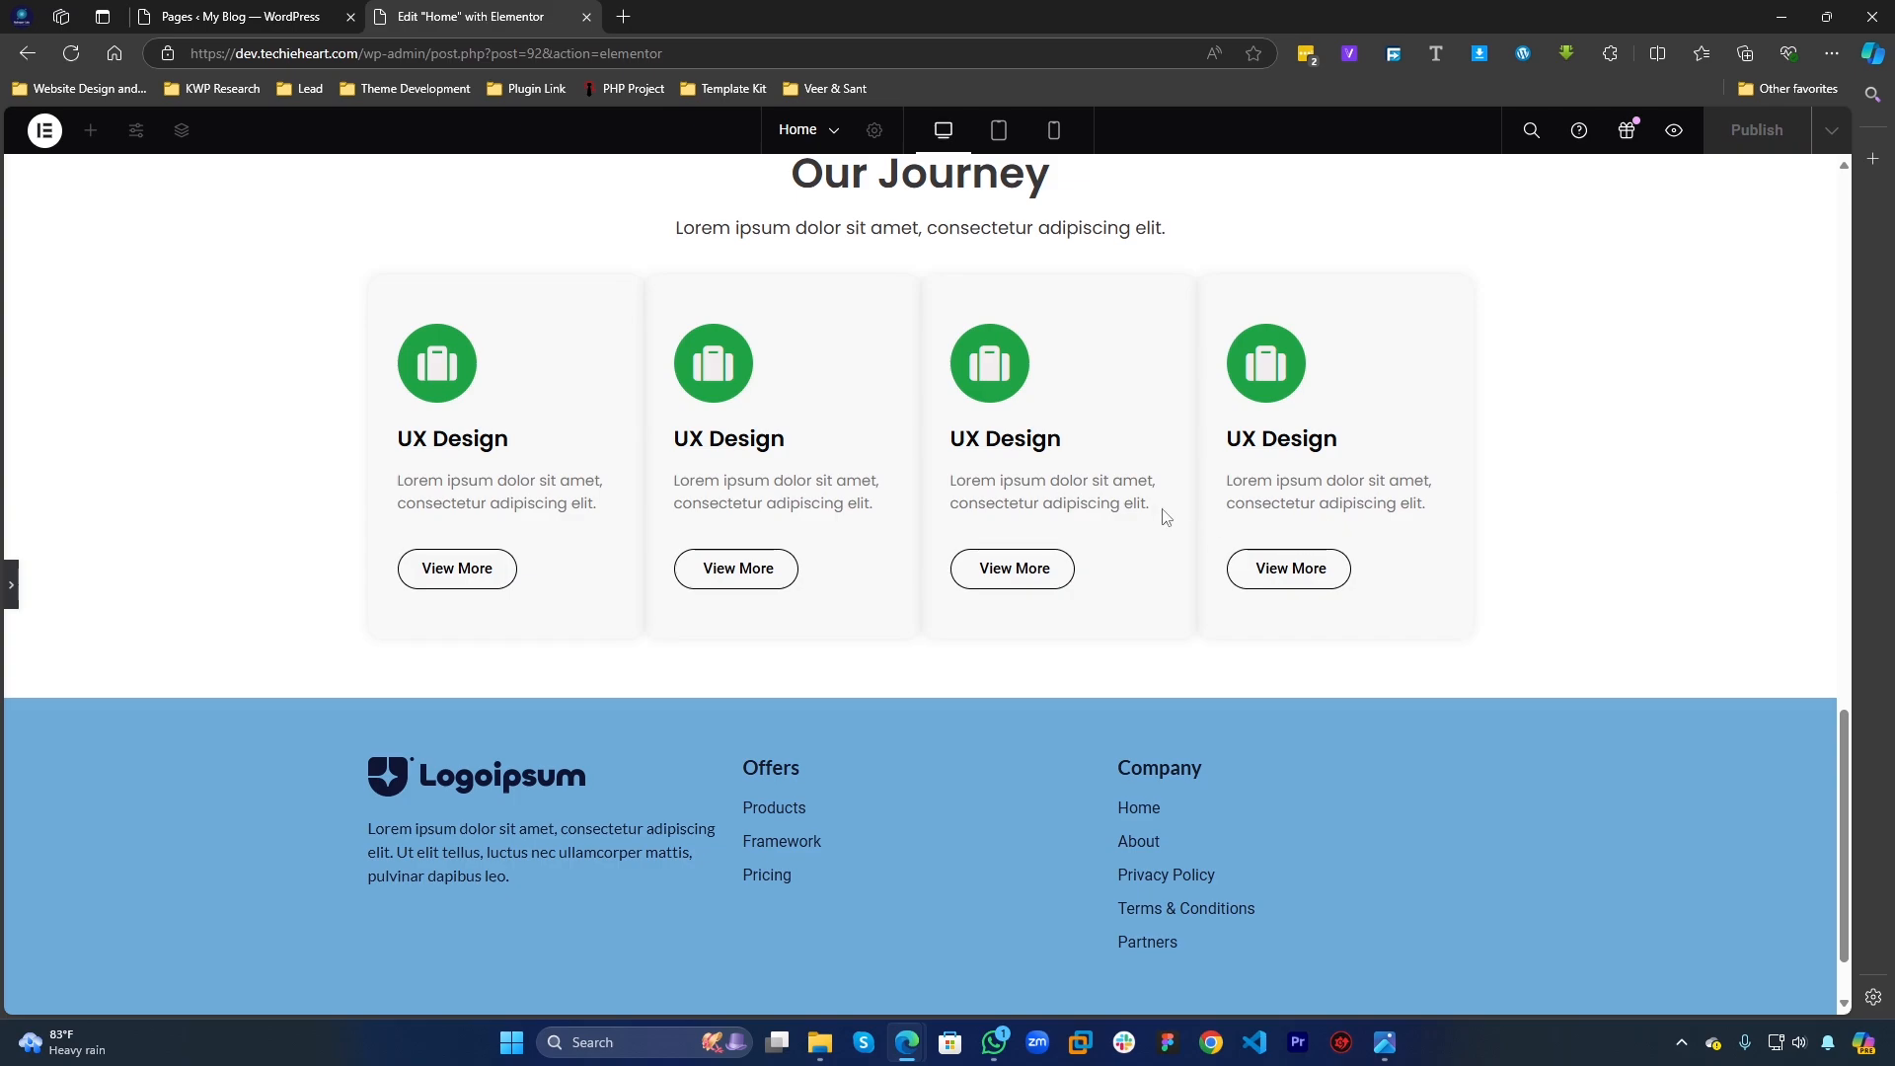
left_click(12, 604)
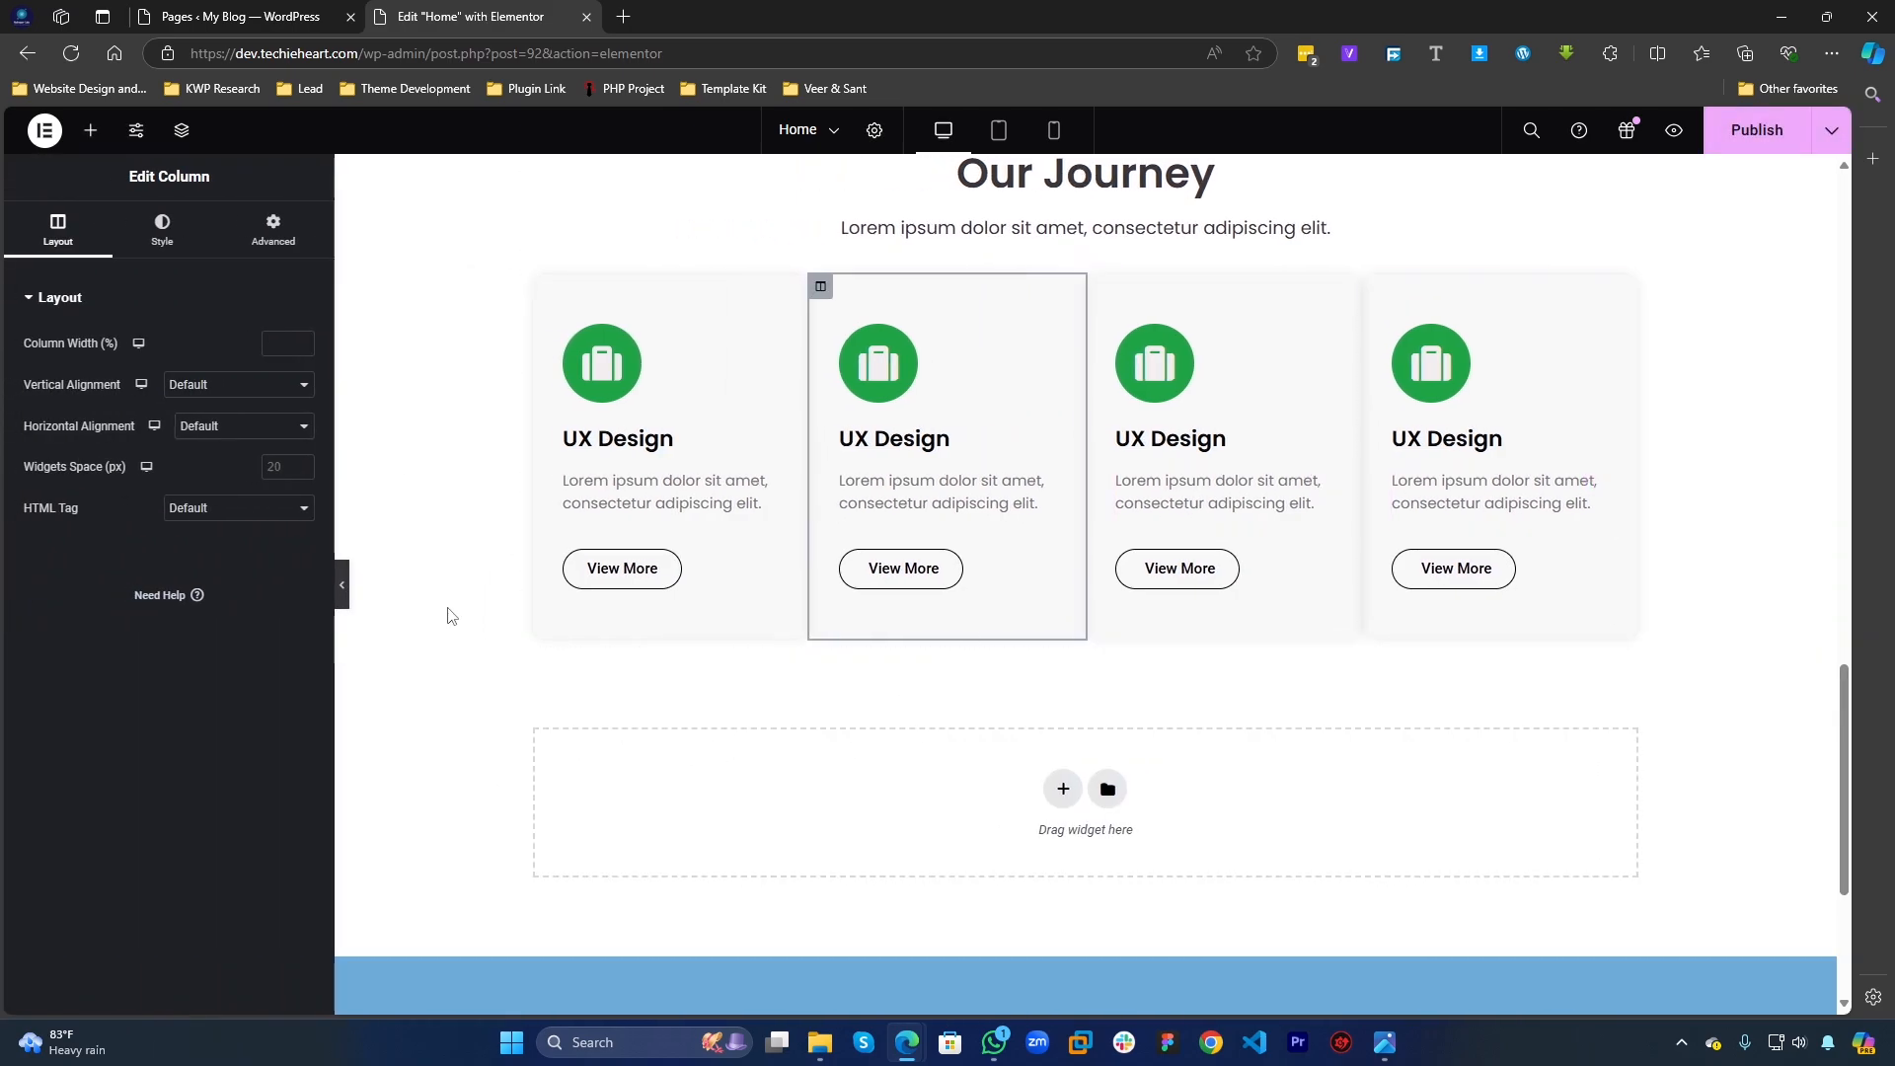
Step: Unlink the margin values, then set a 10 px right margin on the first column and 5 px right and left margins on the second
left_click(548, 294)
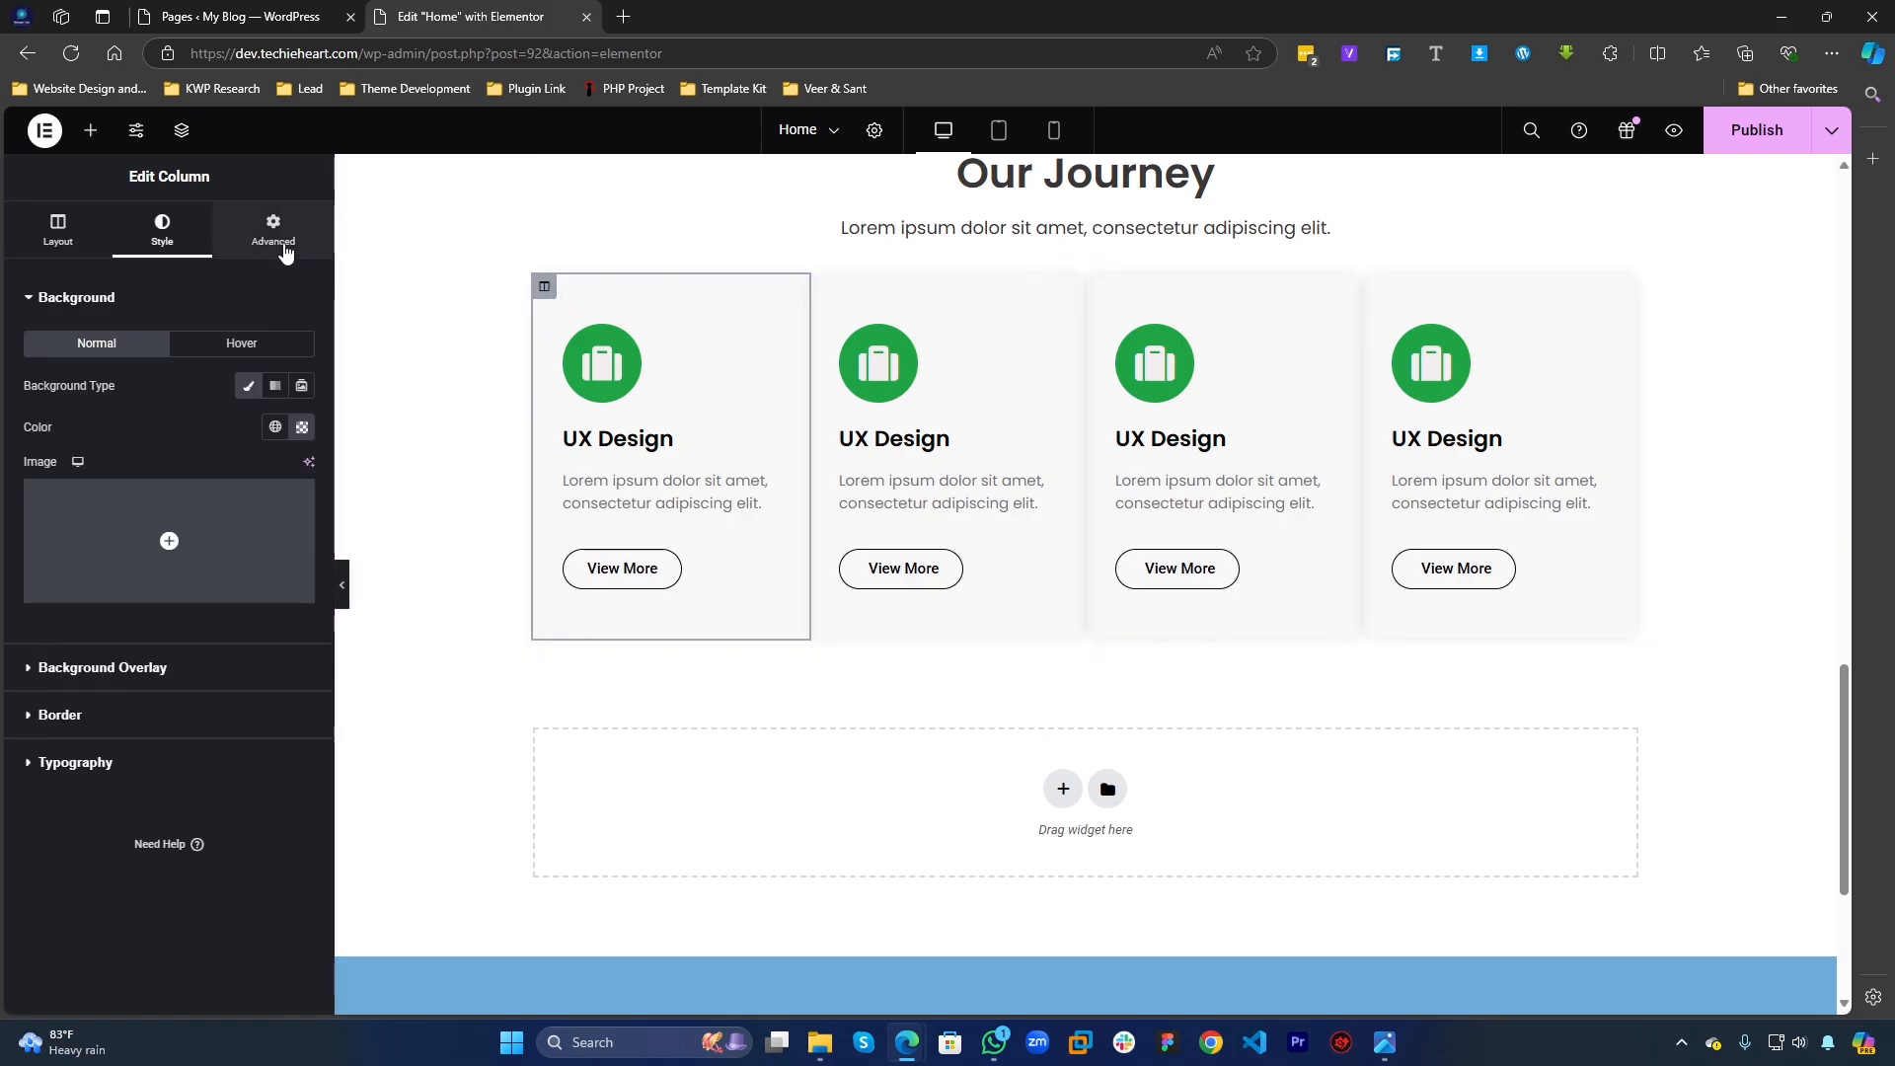
left_click(274, 230)
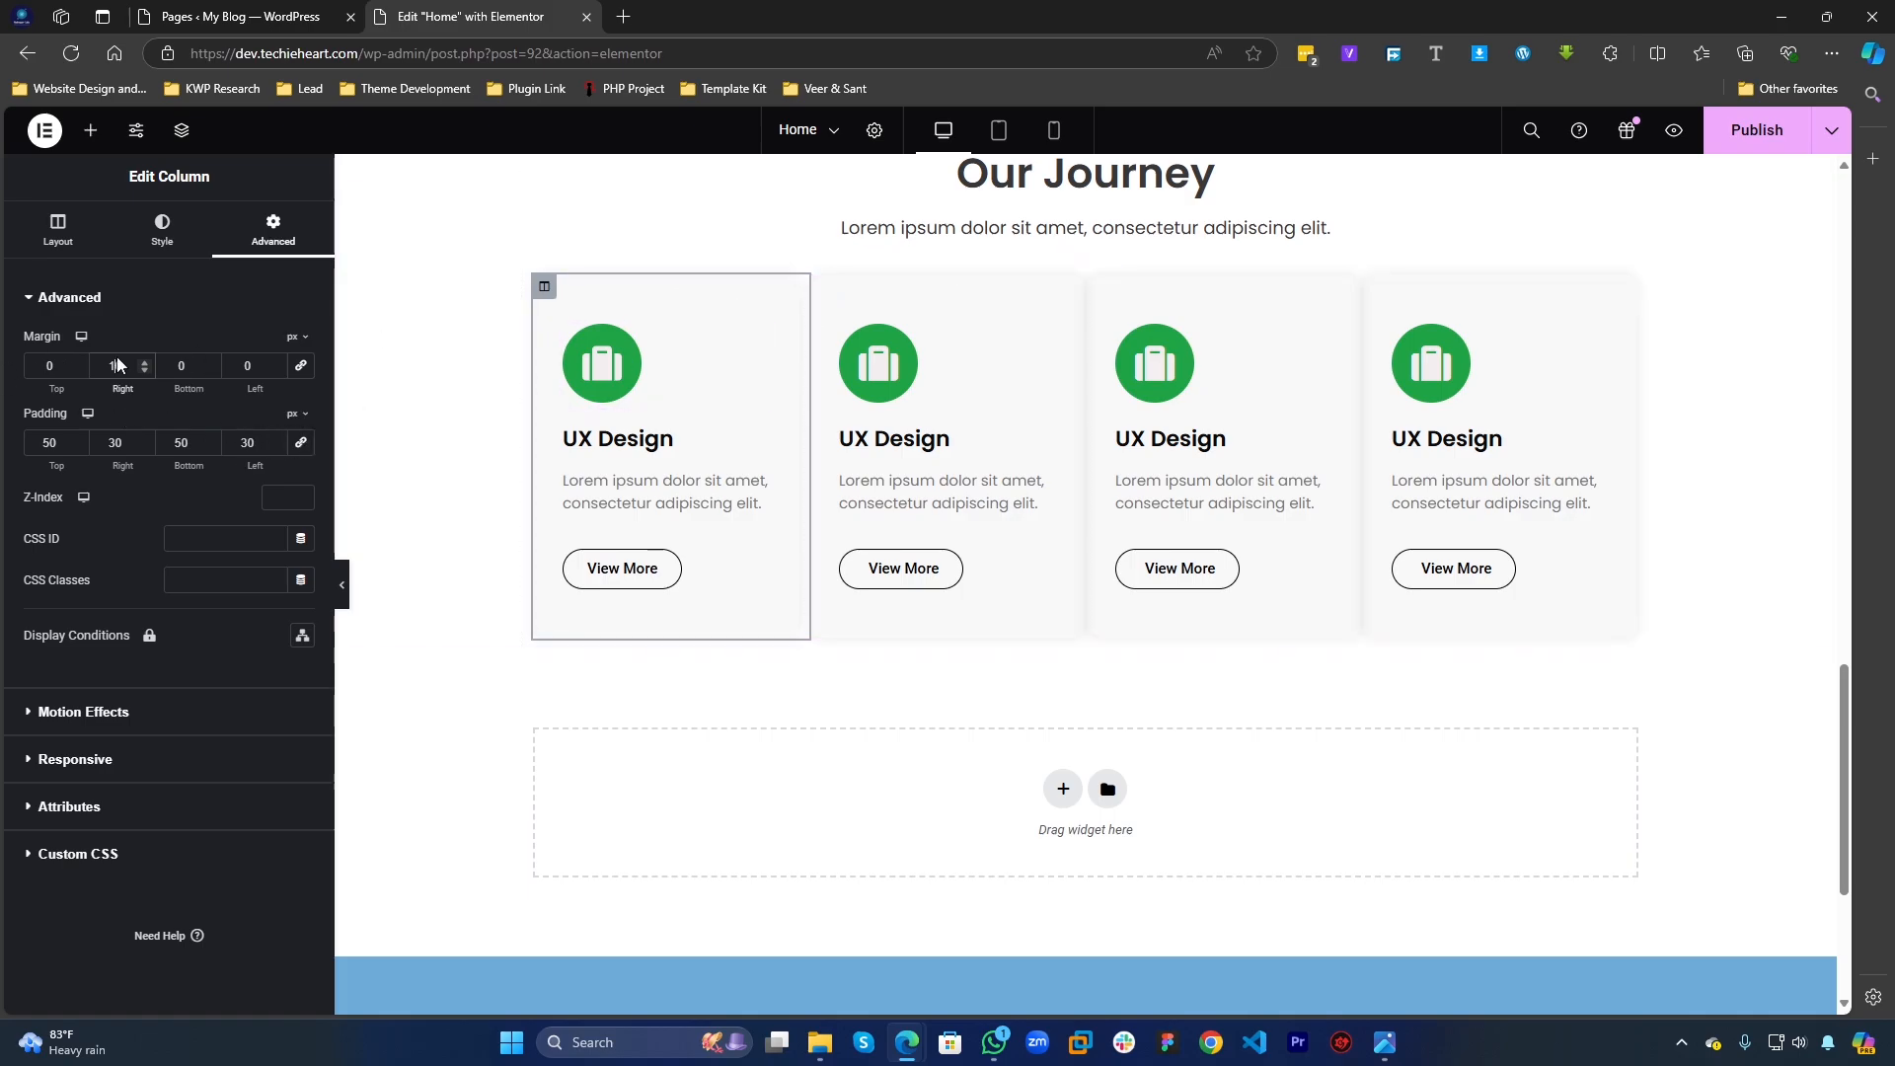
left_click(824, 286)
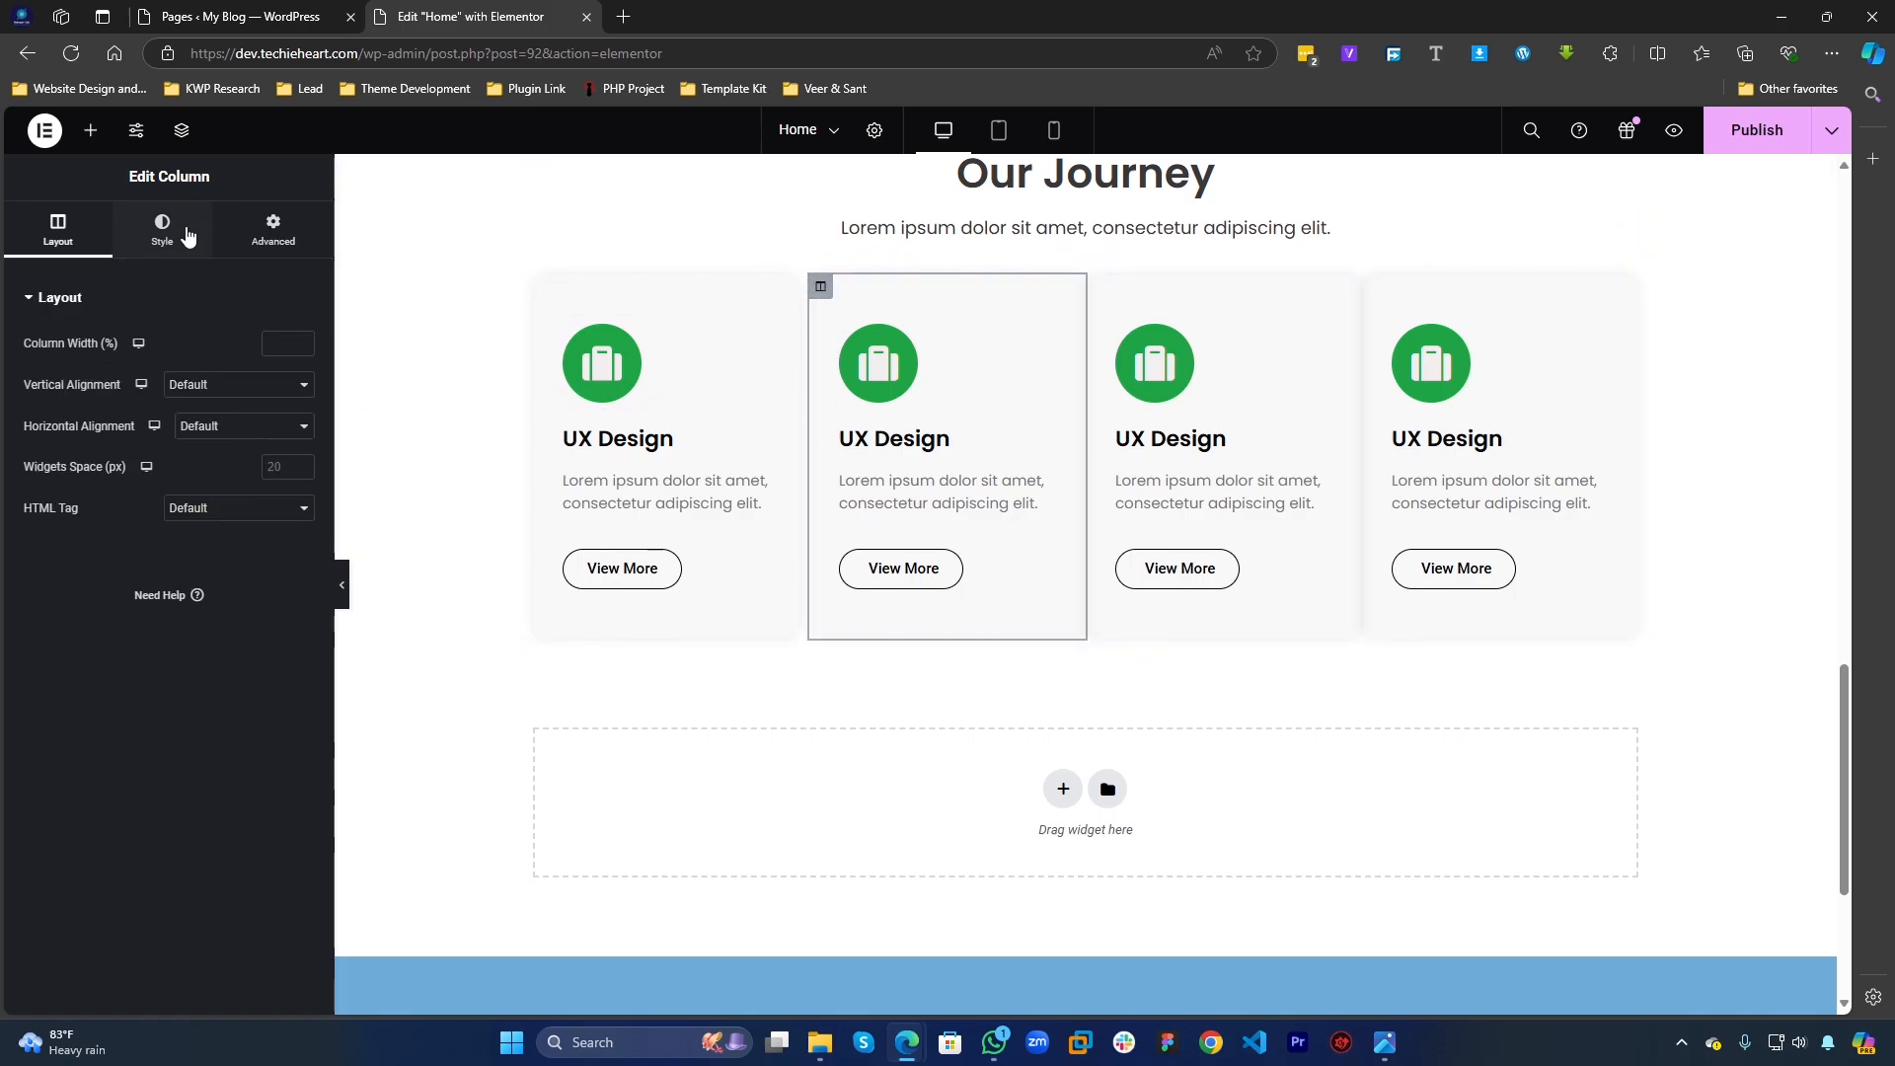
left_click(273, 232)
left_click(301, 367)
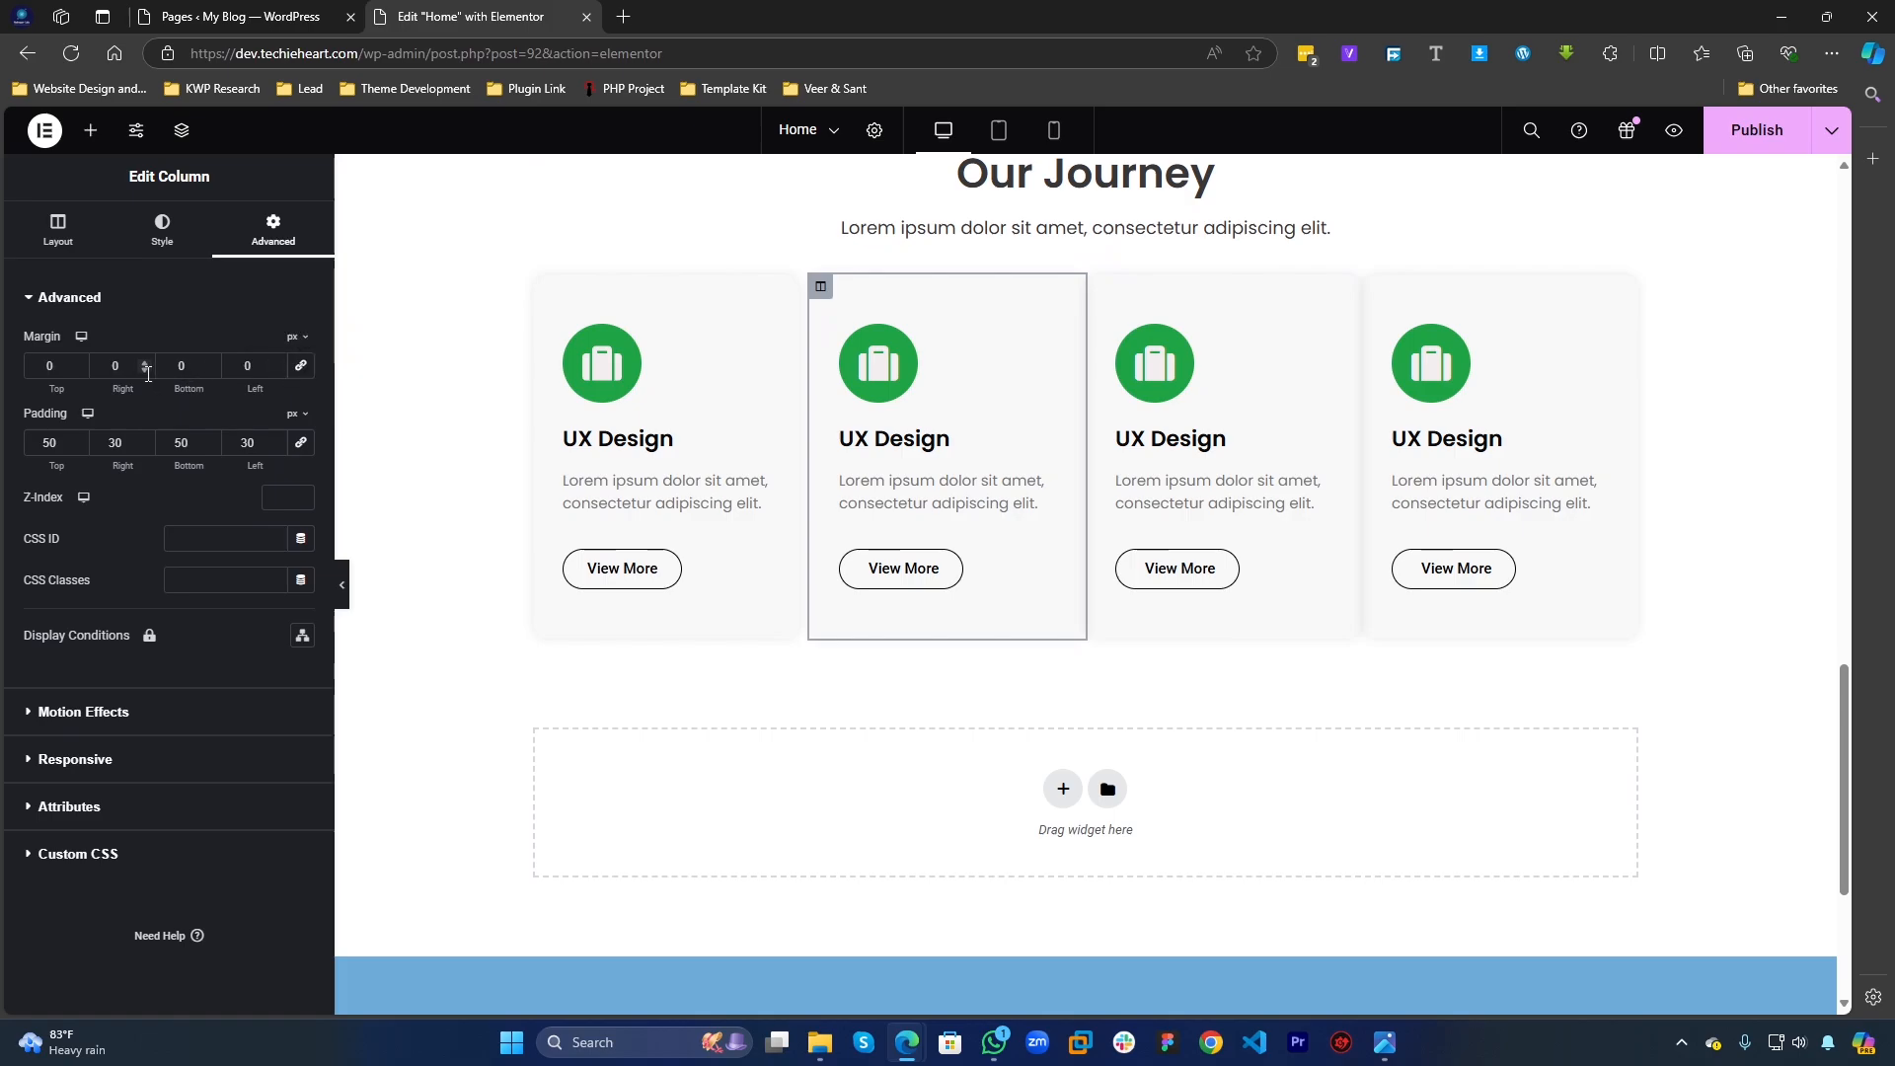
left_click(133, 367)
type("5")
key("Tab")
key("Tab")
type("5")
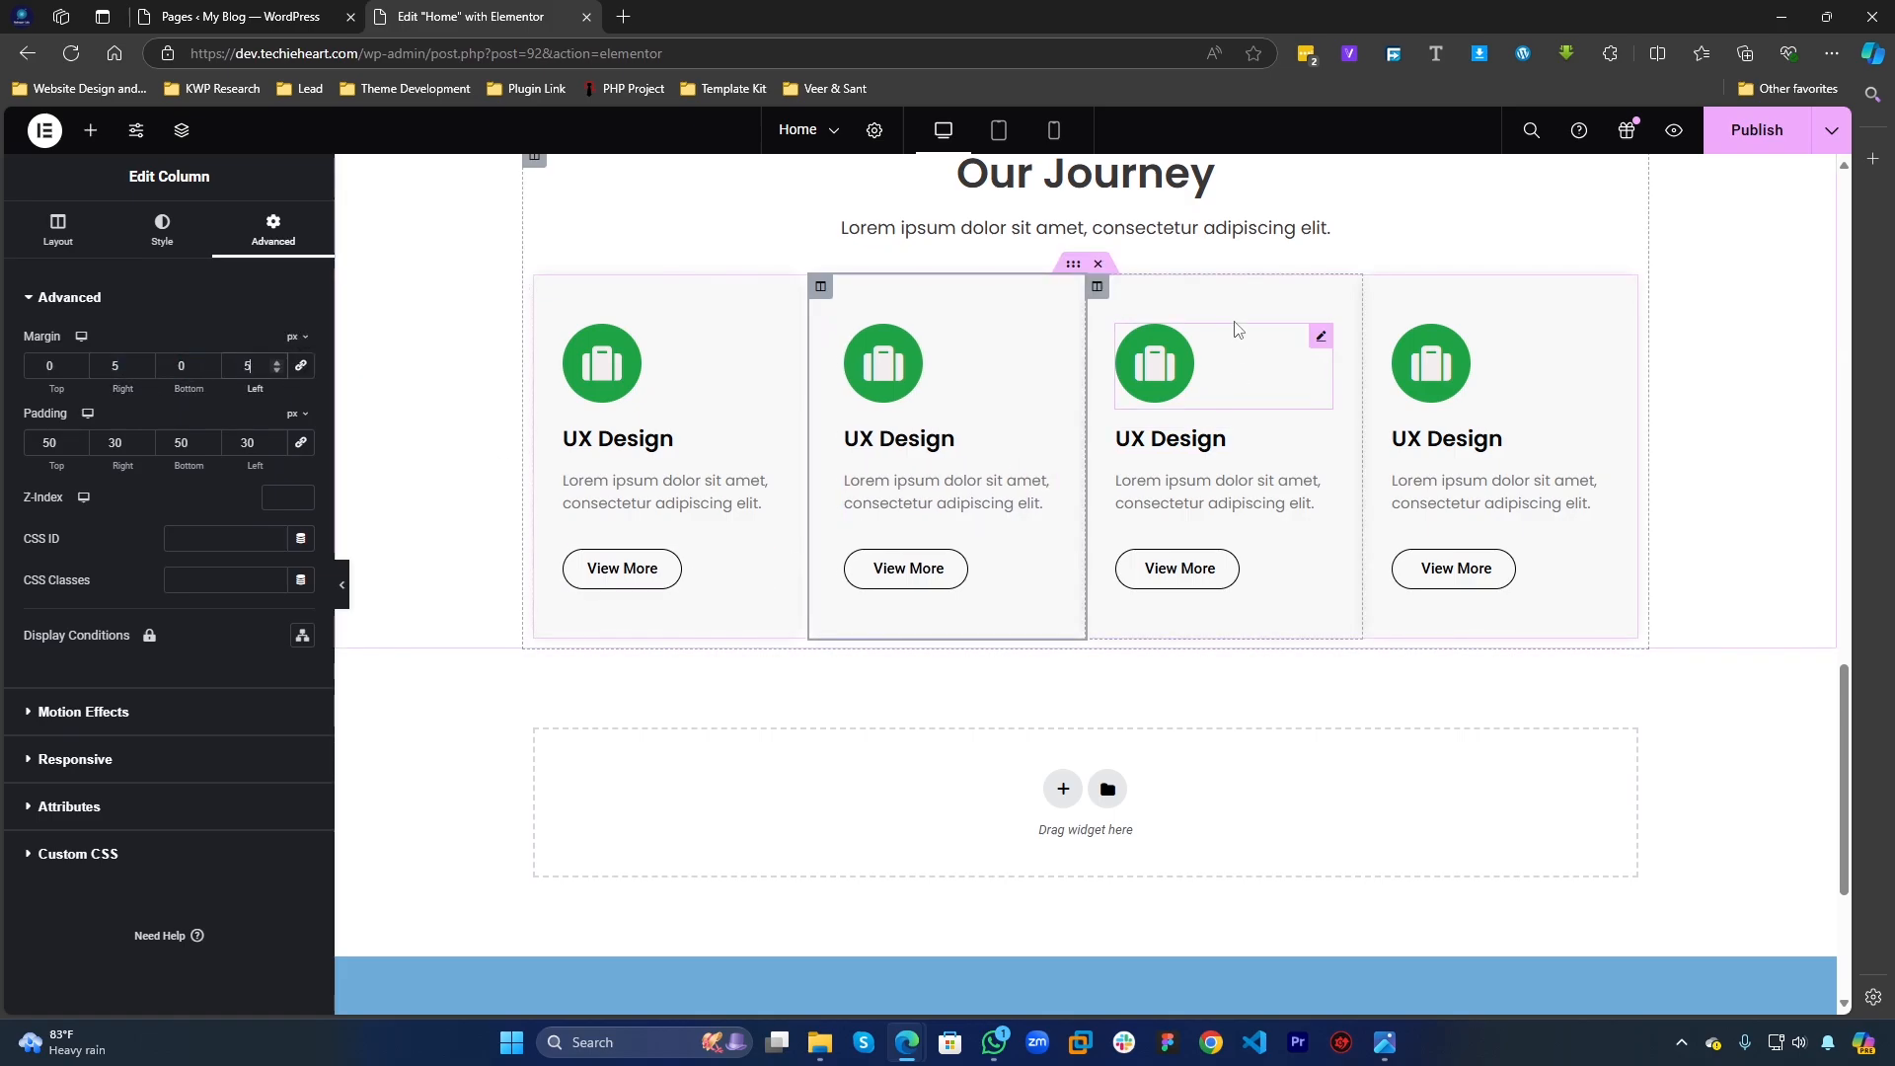
Step: Set the third column's right and left margins to 5 px with unlinked values and preview the card spacing
left_click(1098, 289)
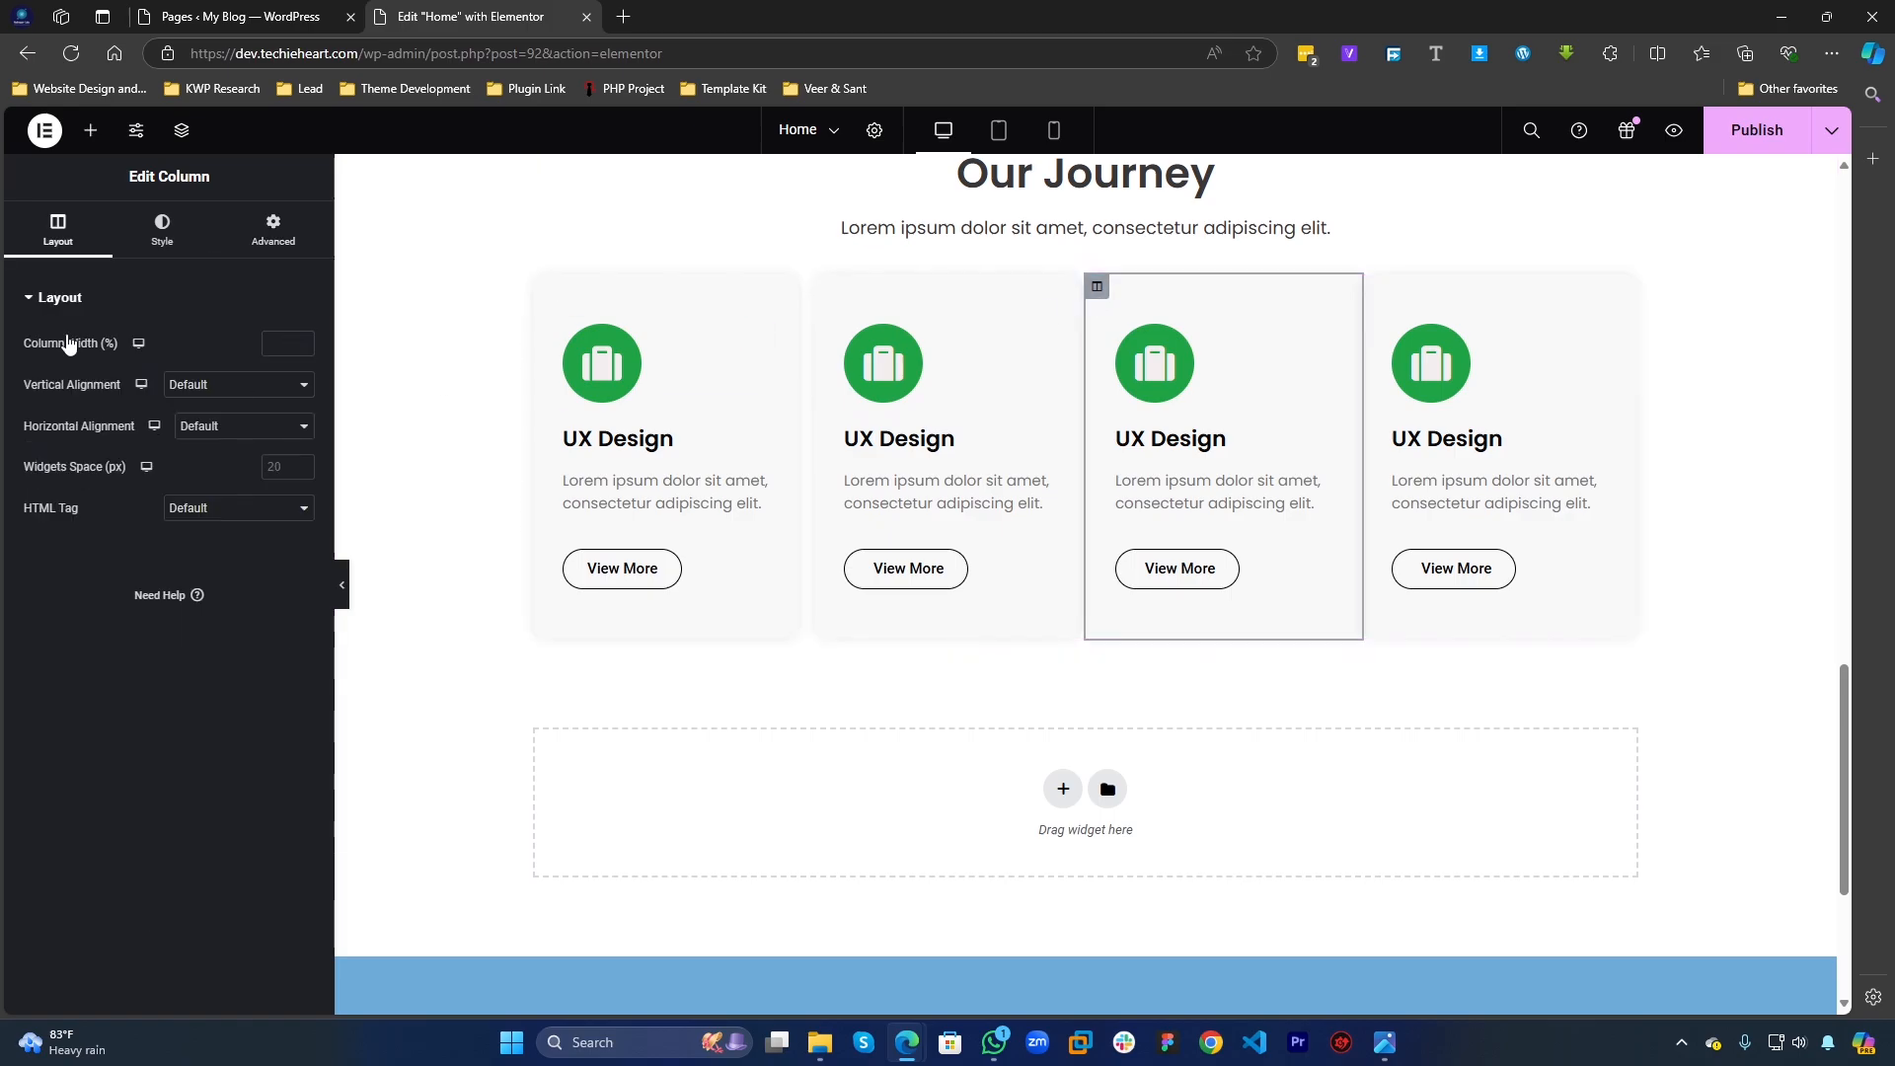
left_click(273, 233)
left_click(311, 377)
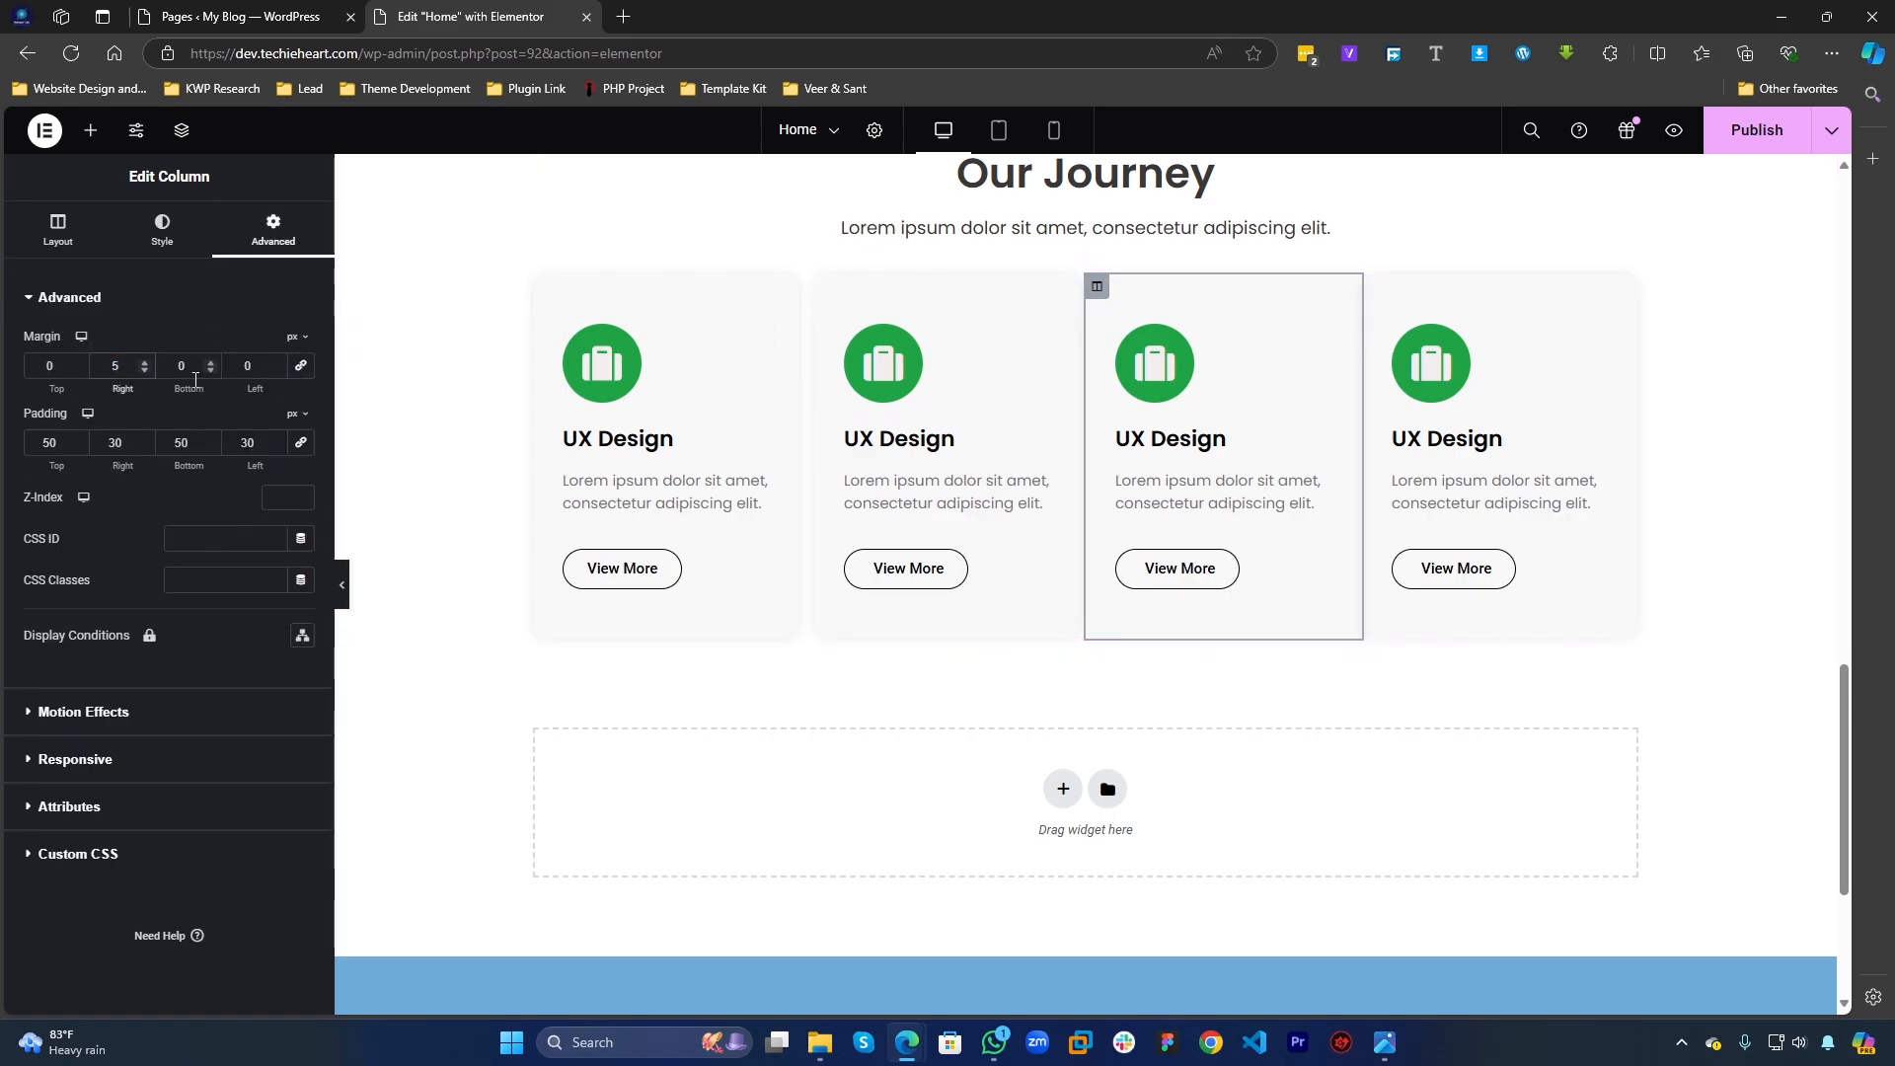
type("5")
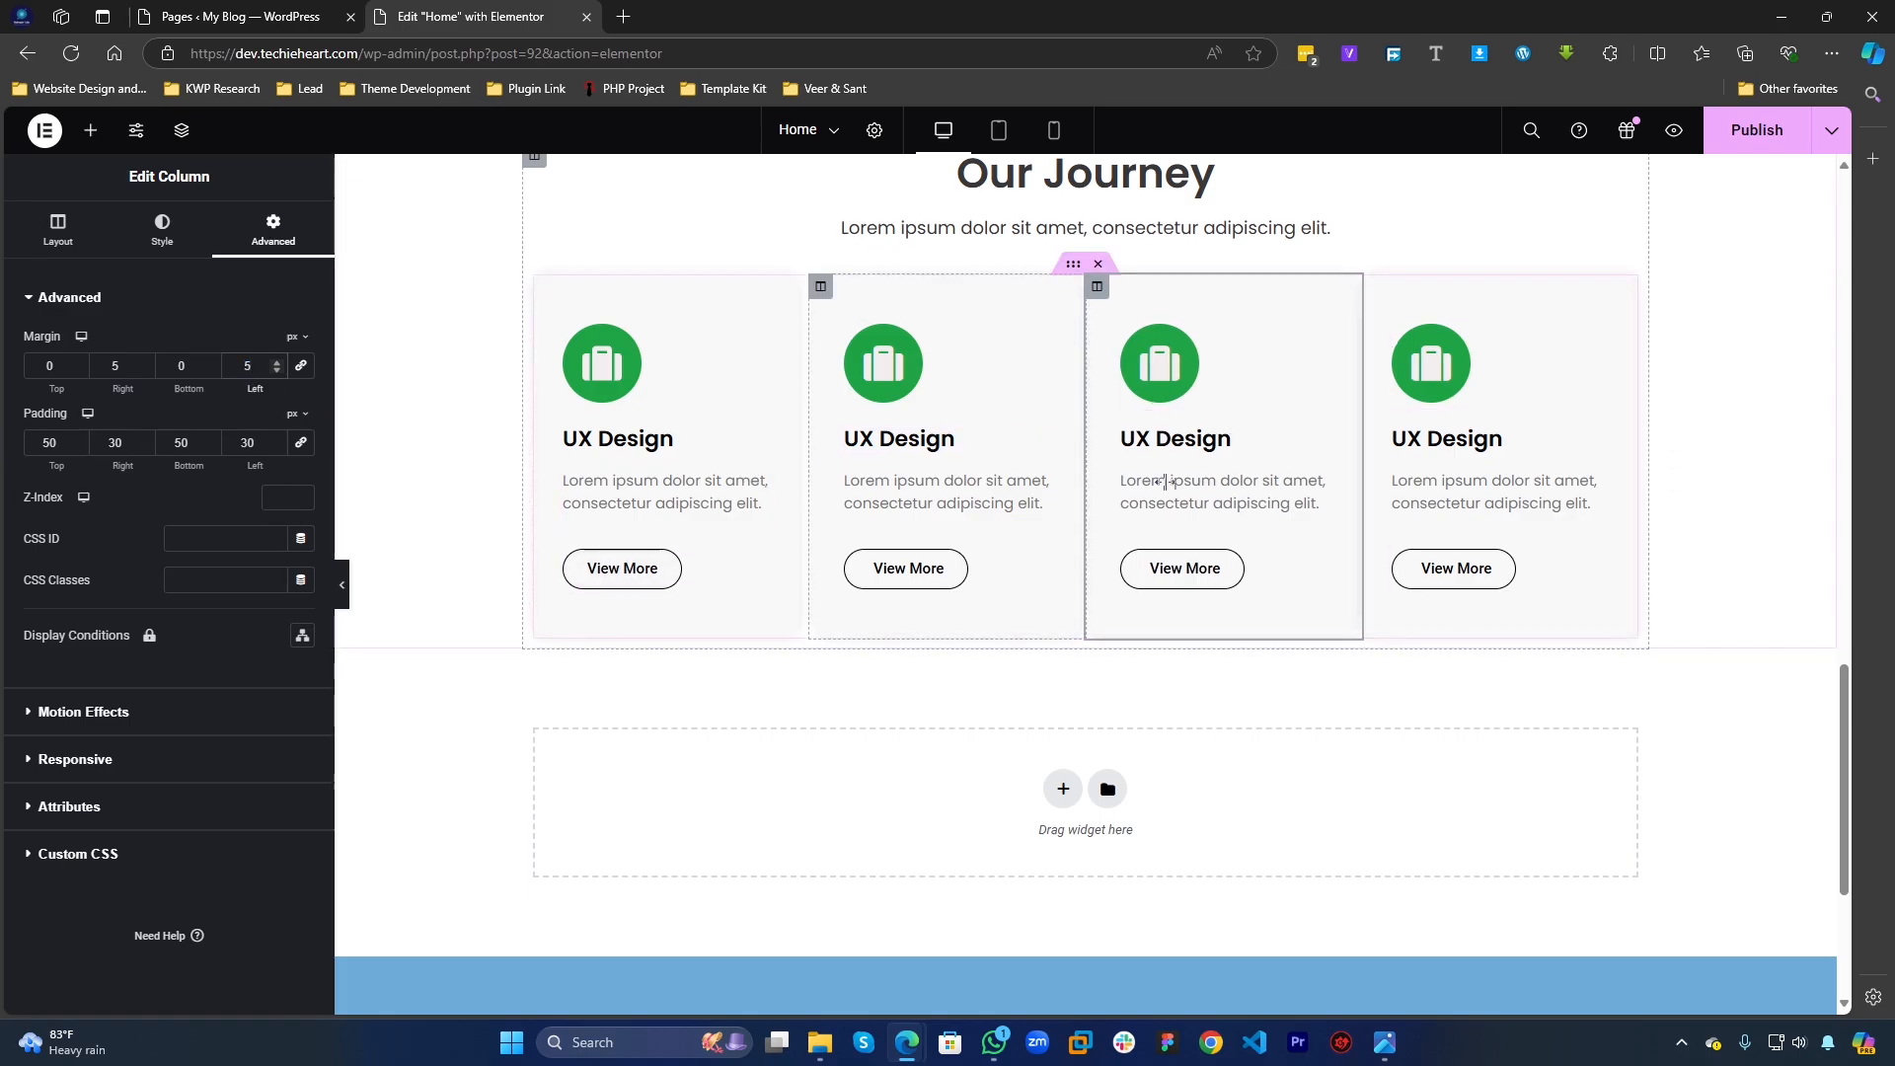
left_click(342, 585)
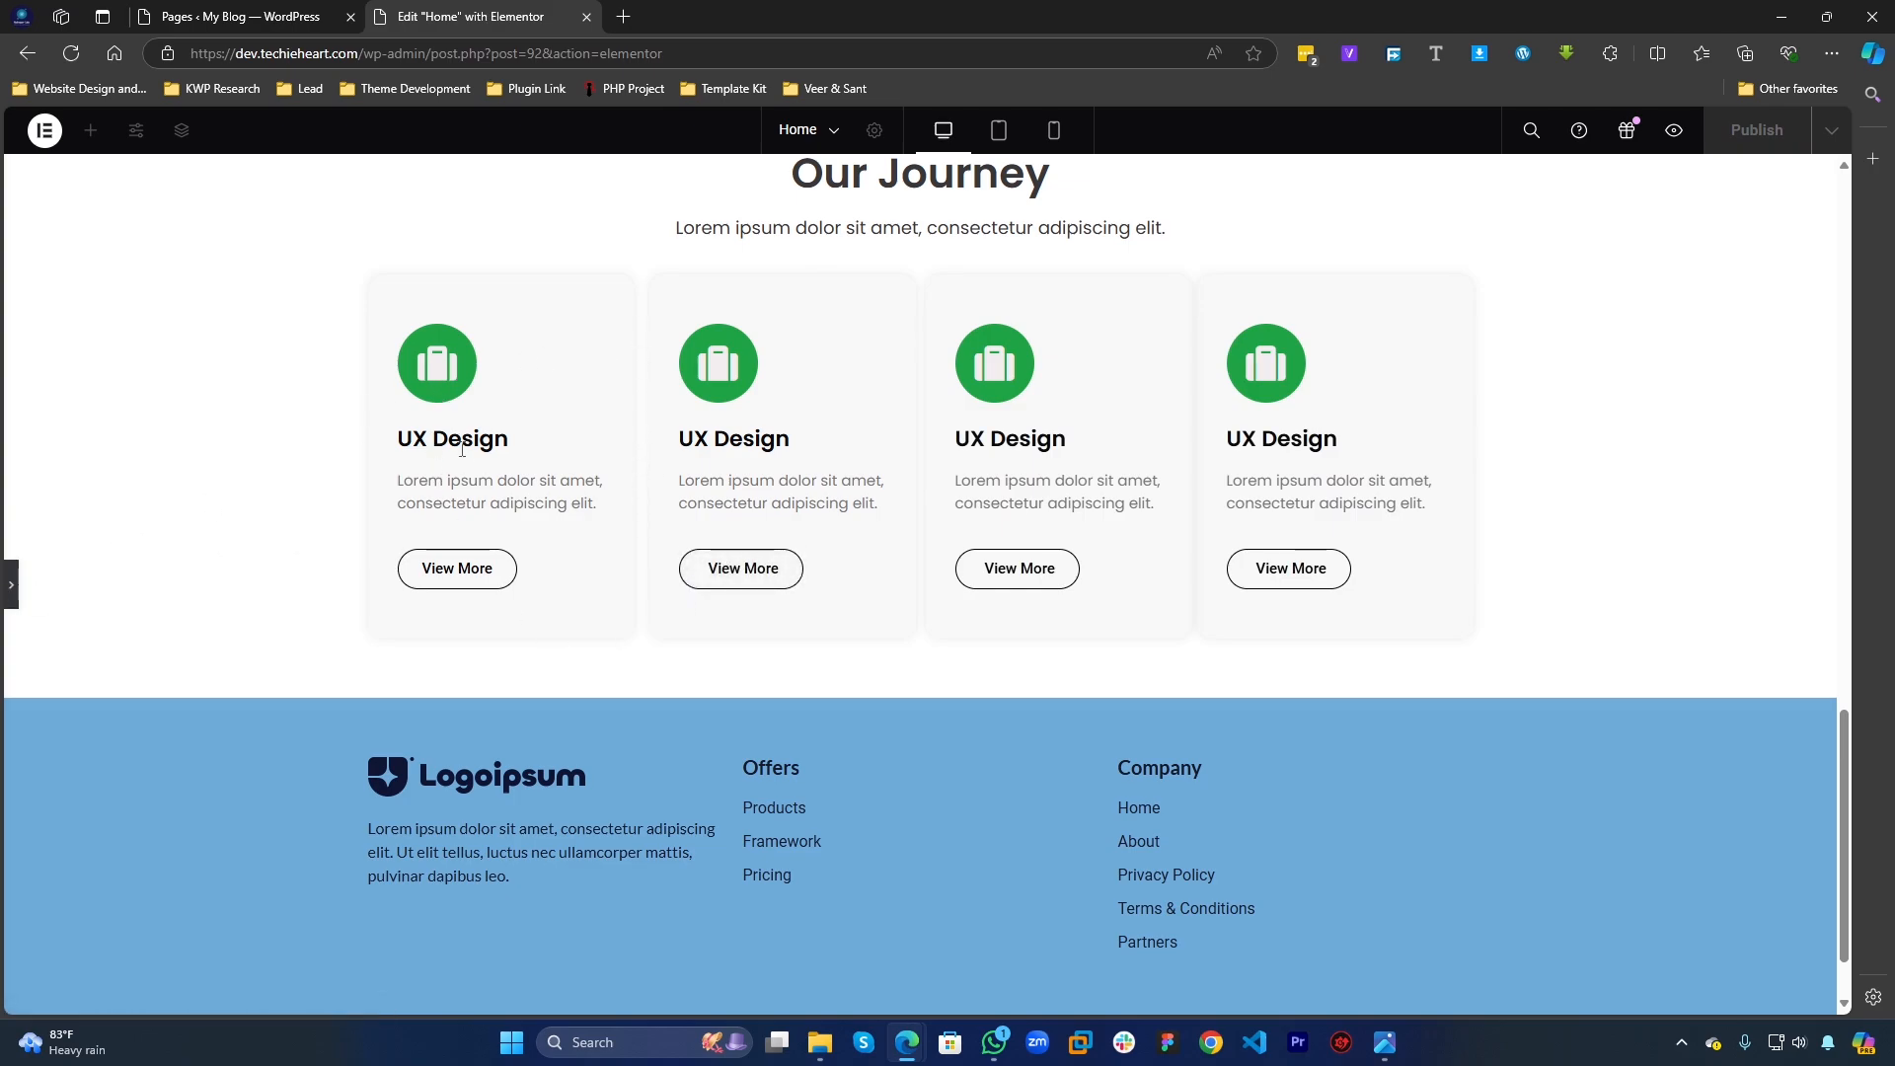
left_click(12, 587)
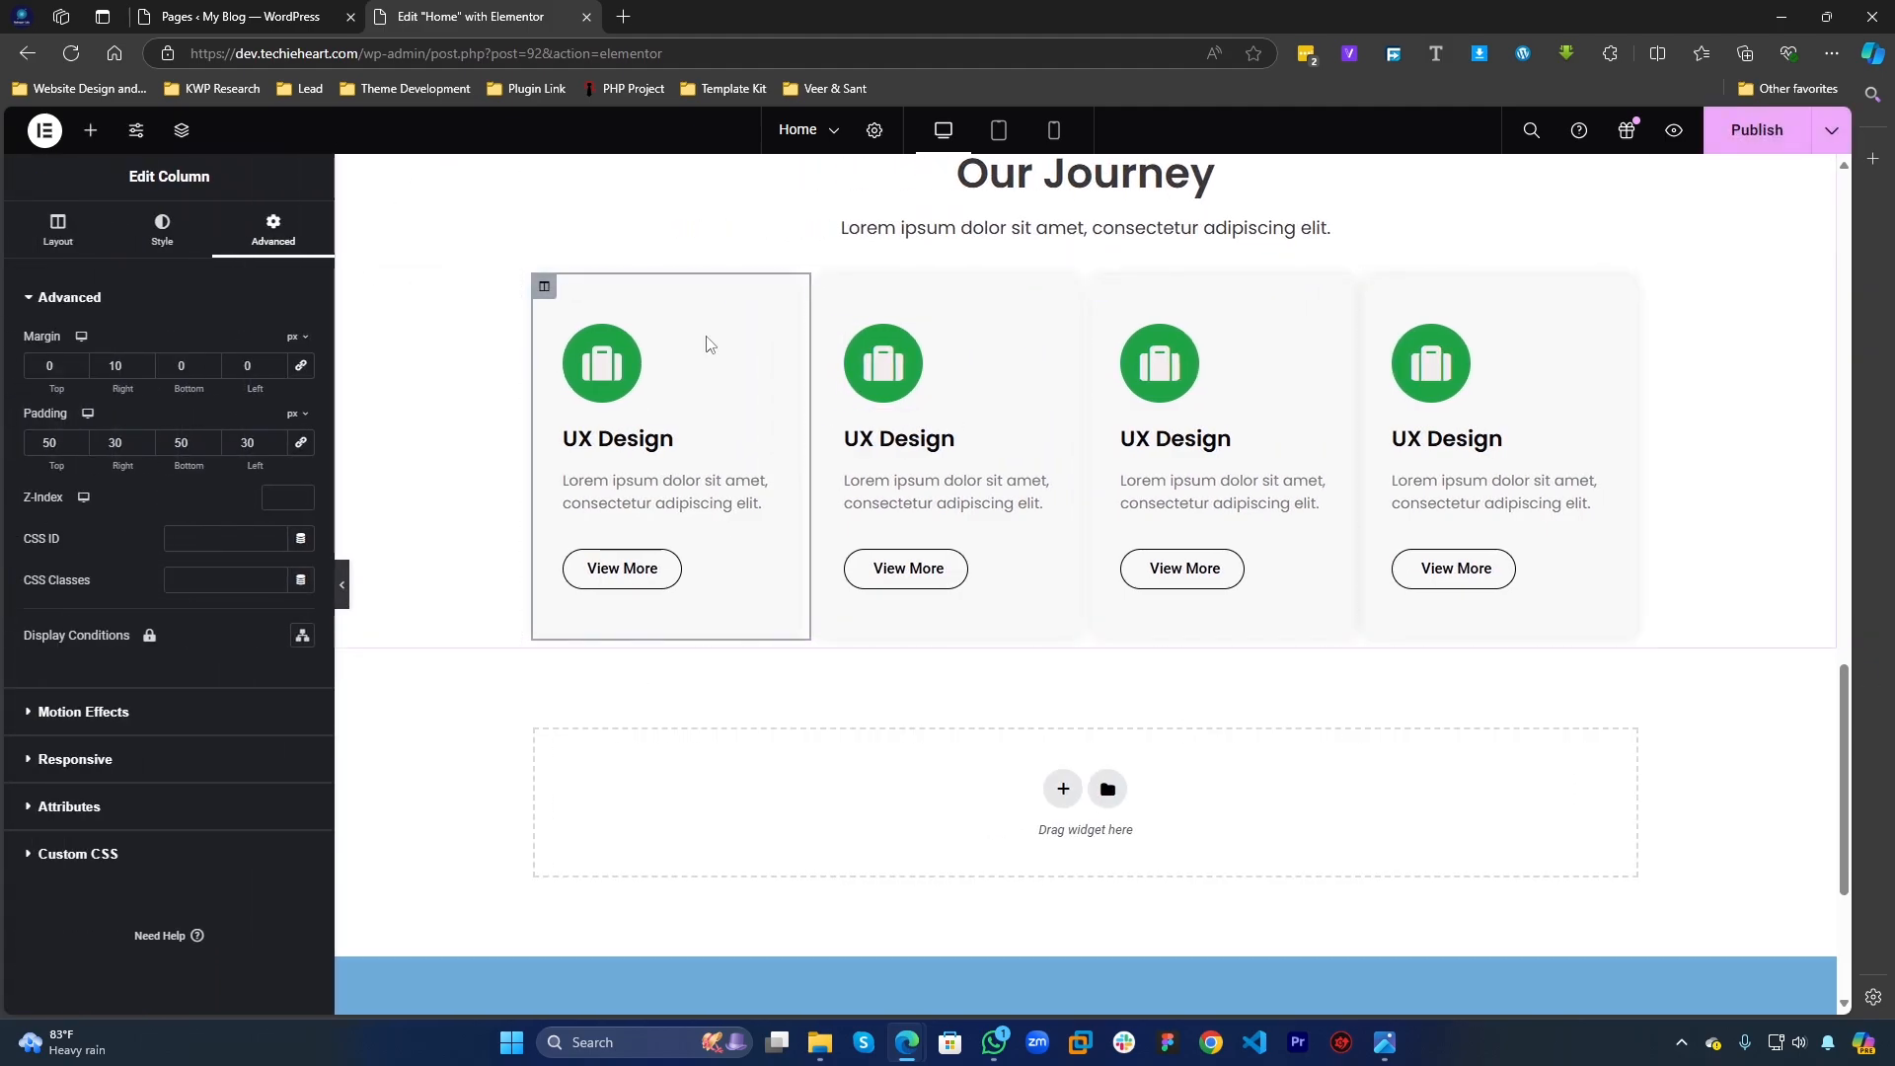
Step: Set the first column's left margin to 10 px and copy that column
double_click(126, 373)
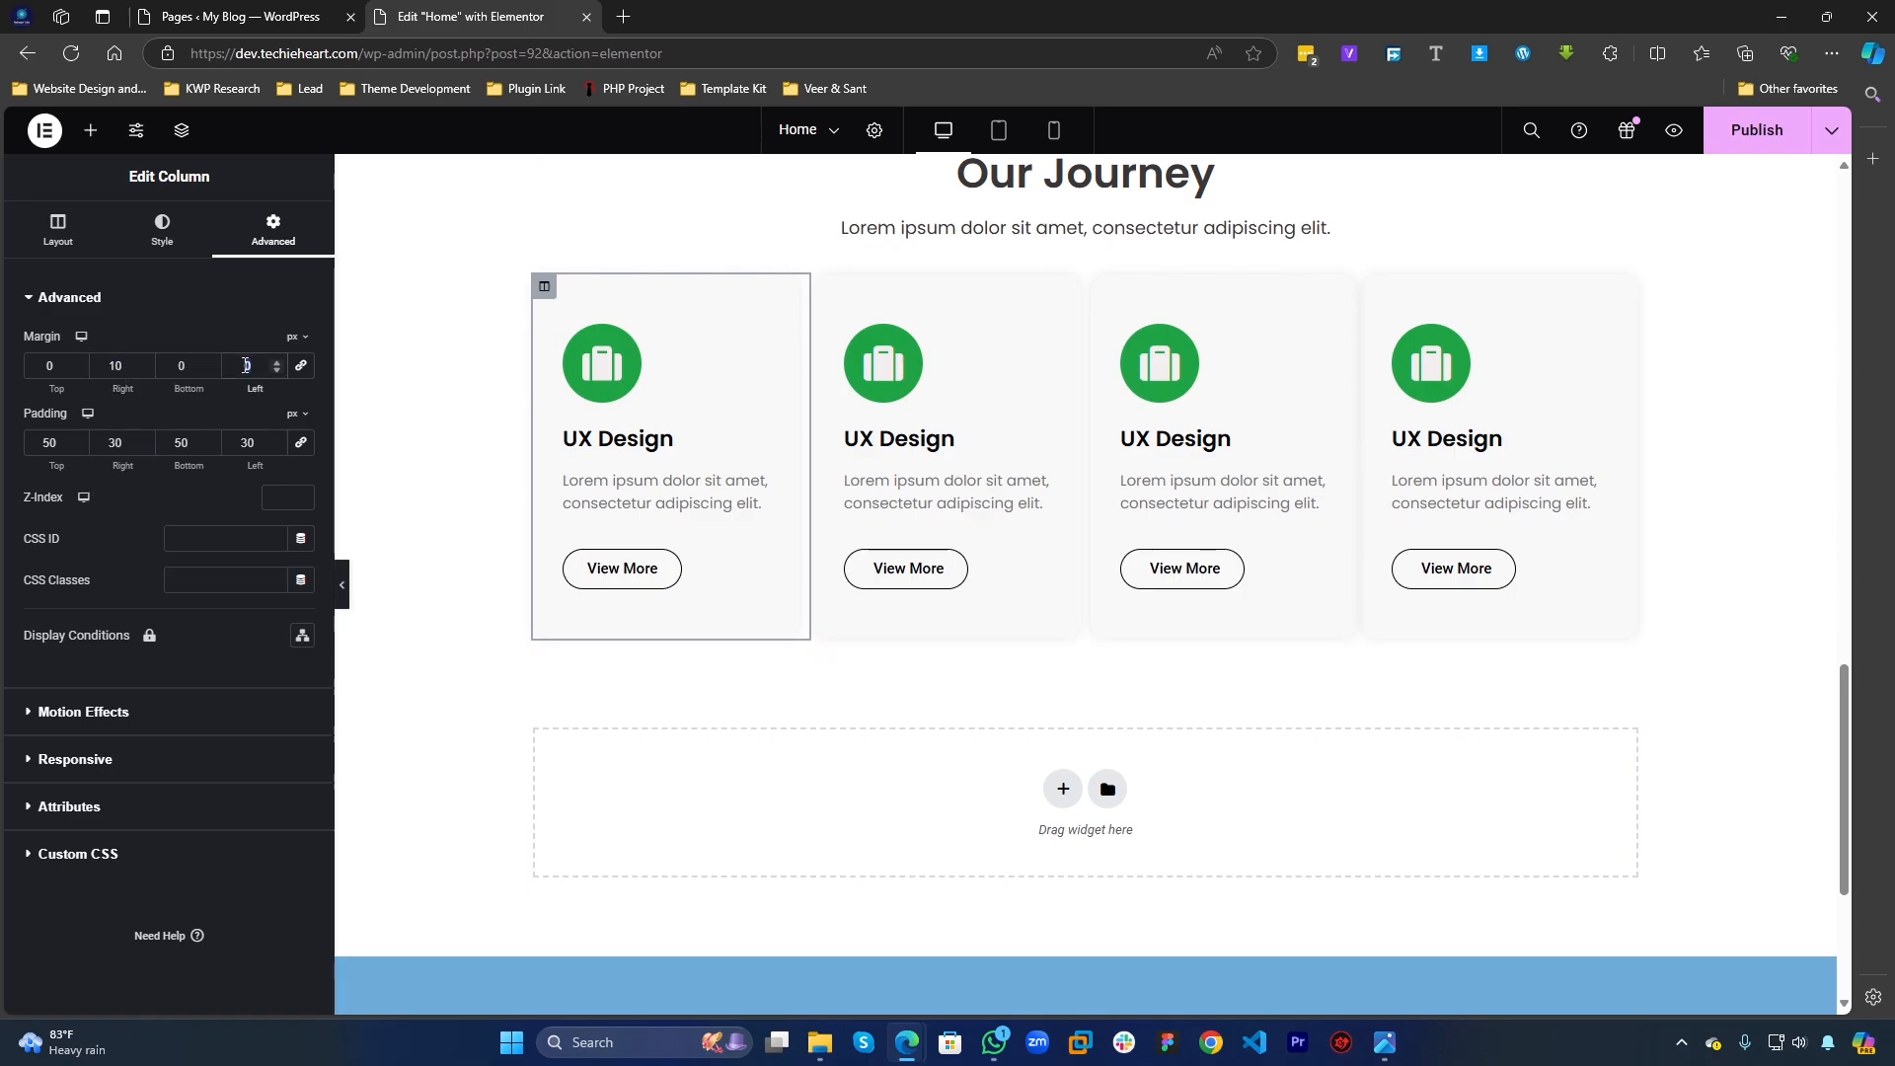
type("10")
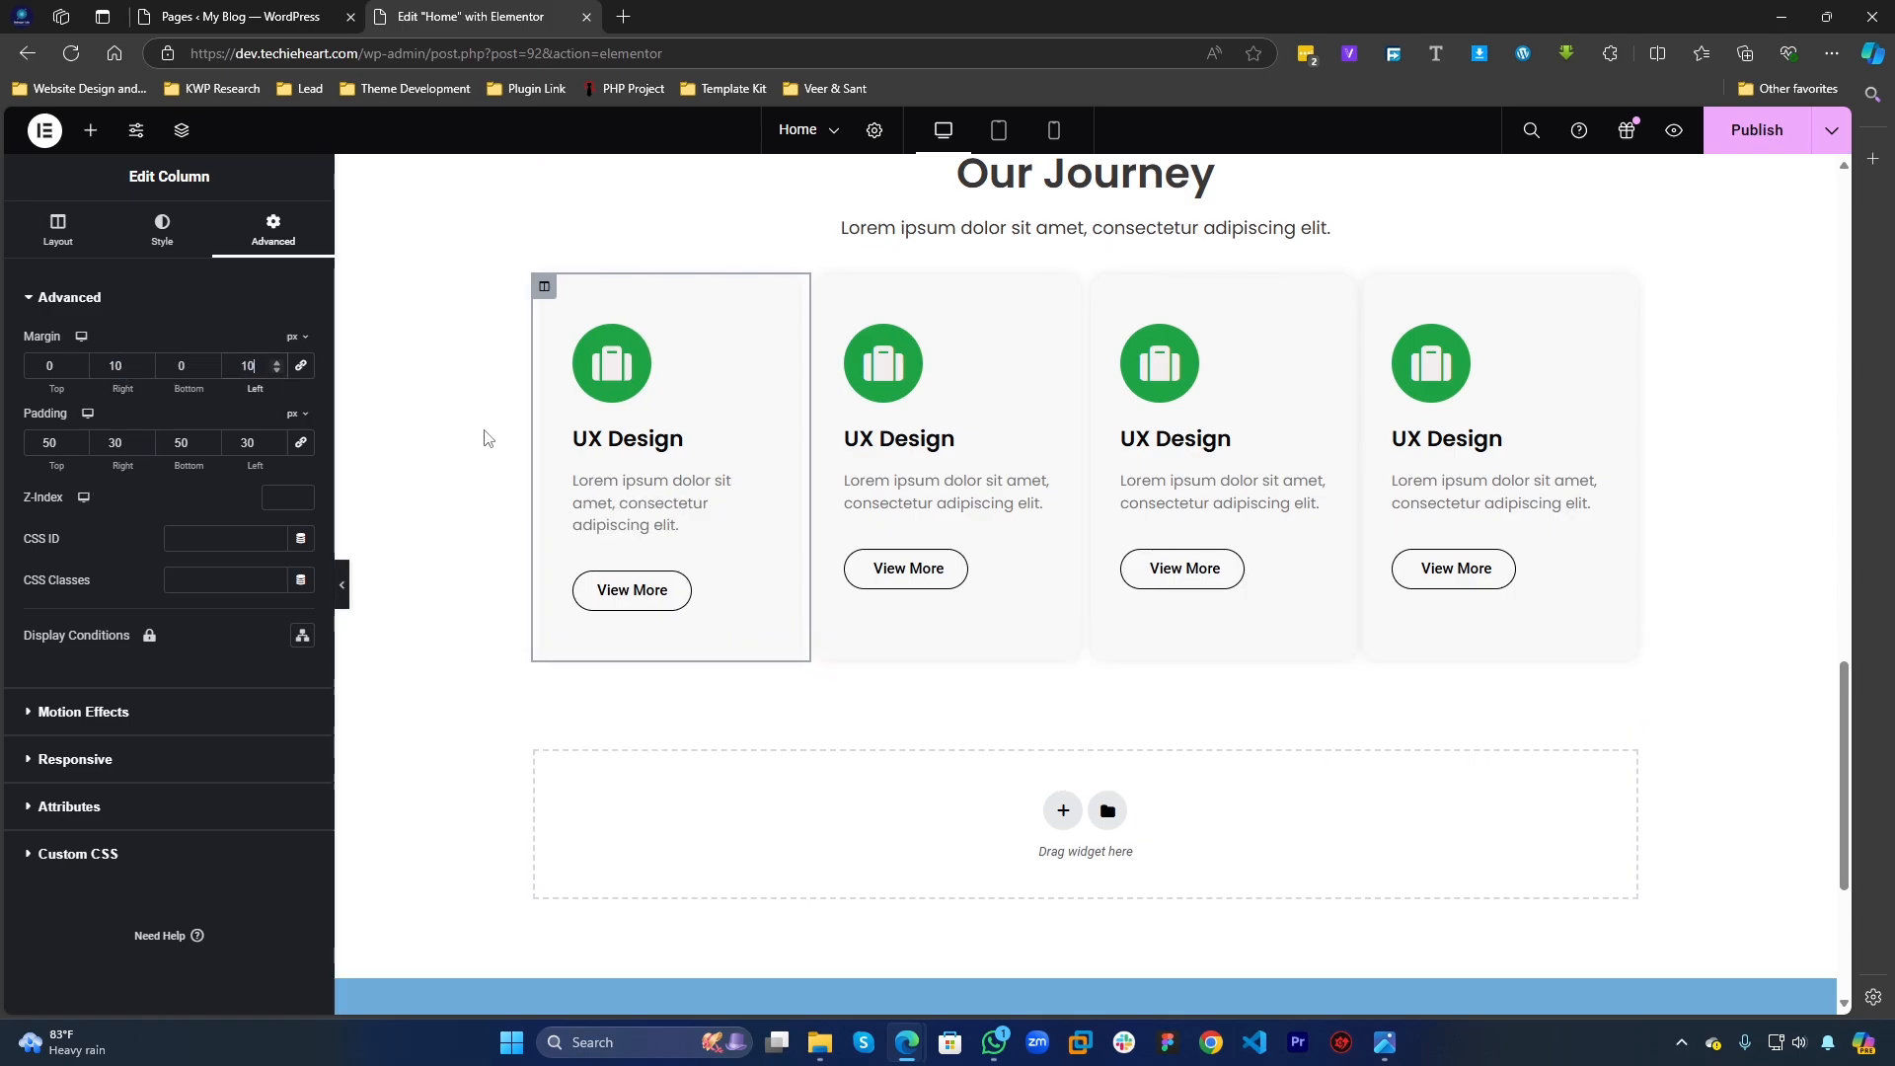
right_click(544, 286)
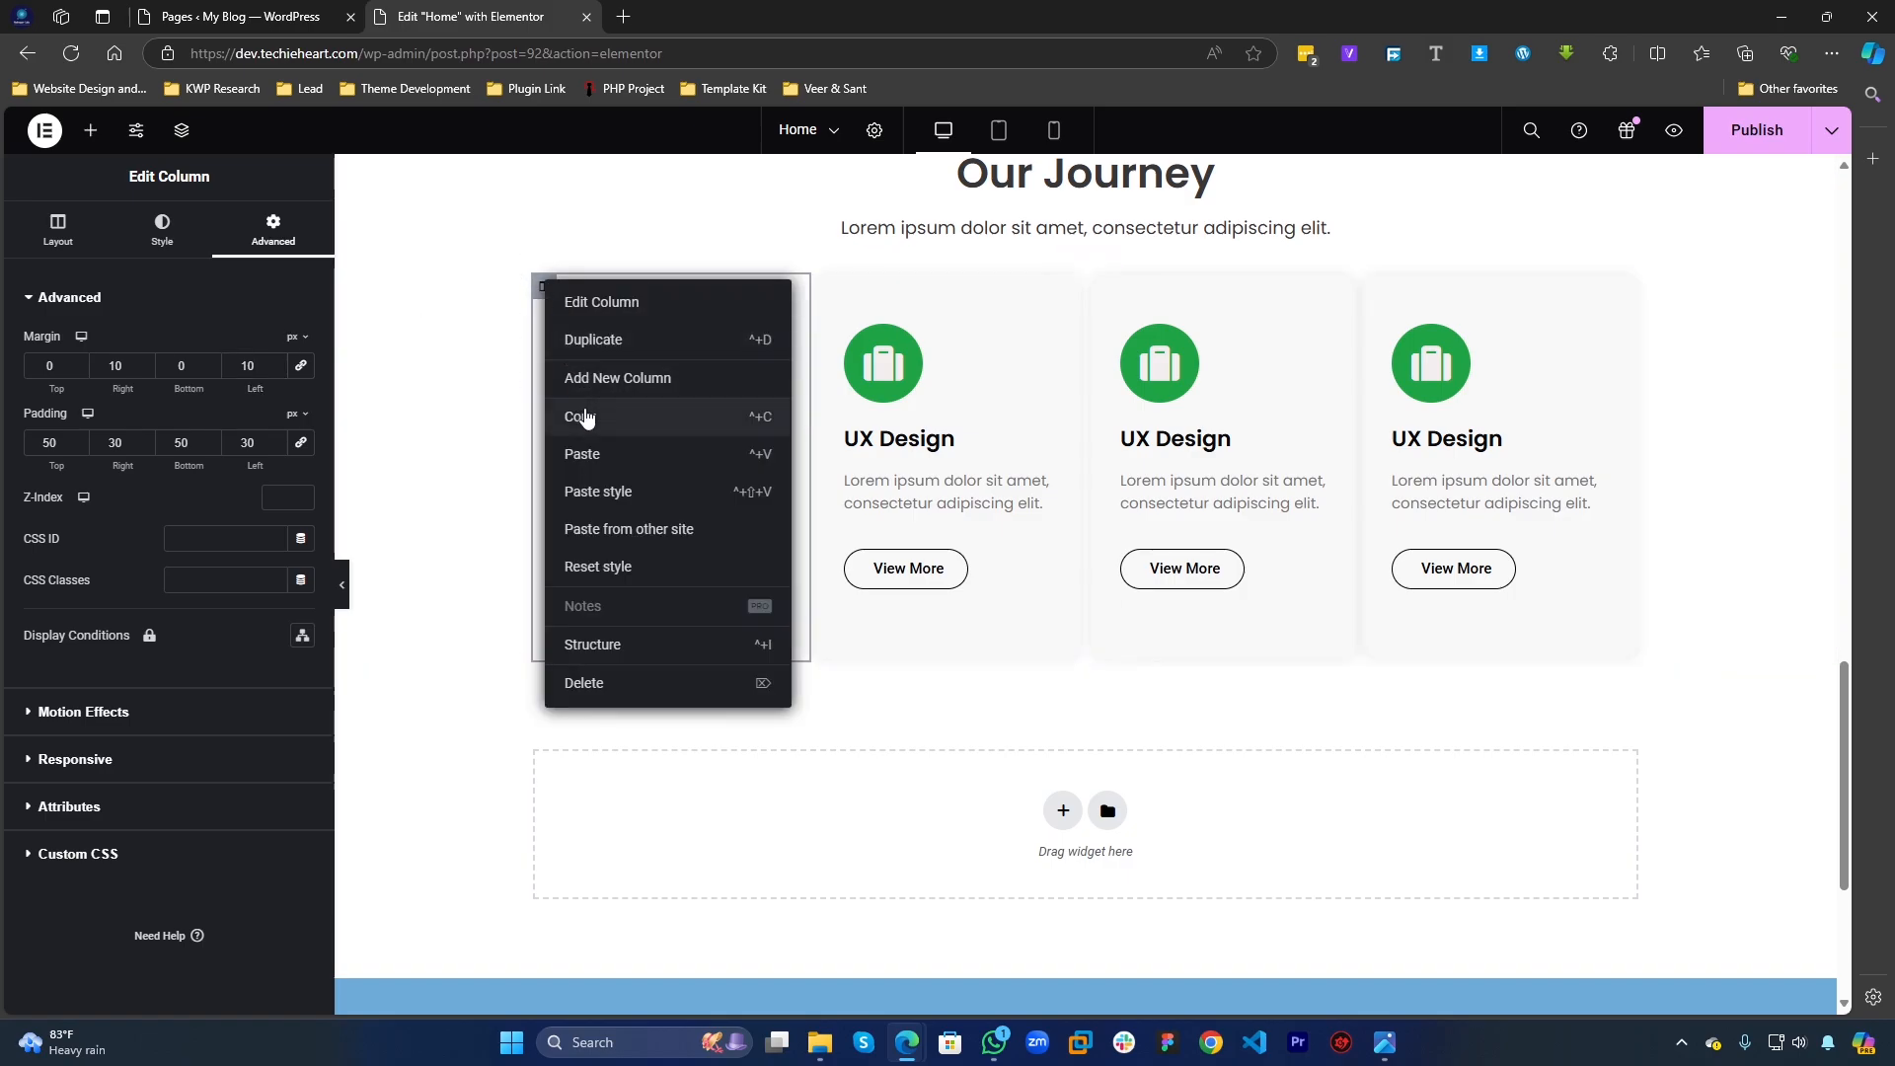
left_click(585, 417)
right_click(544, 286)
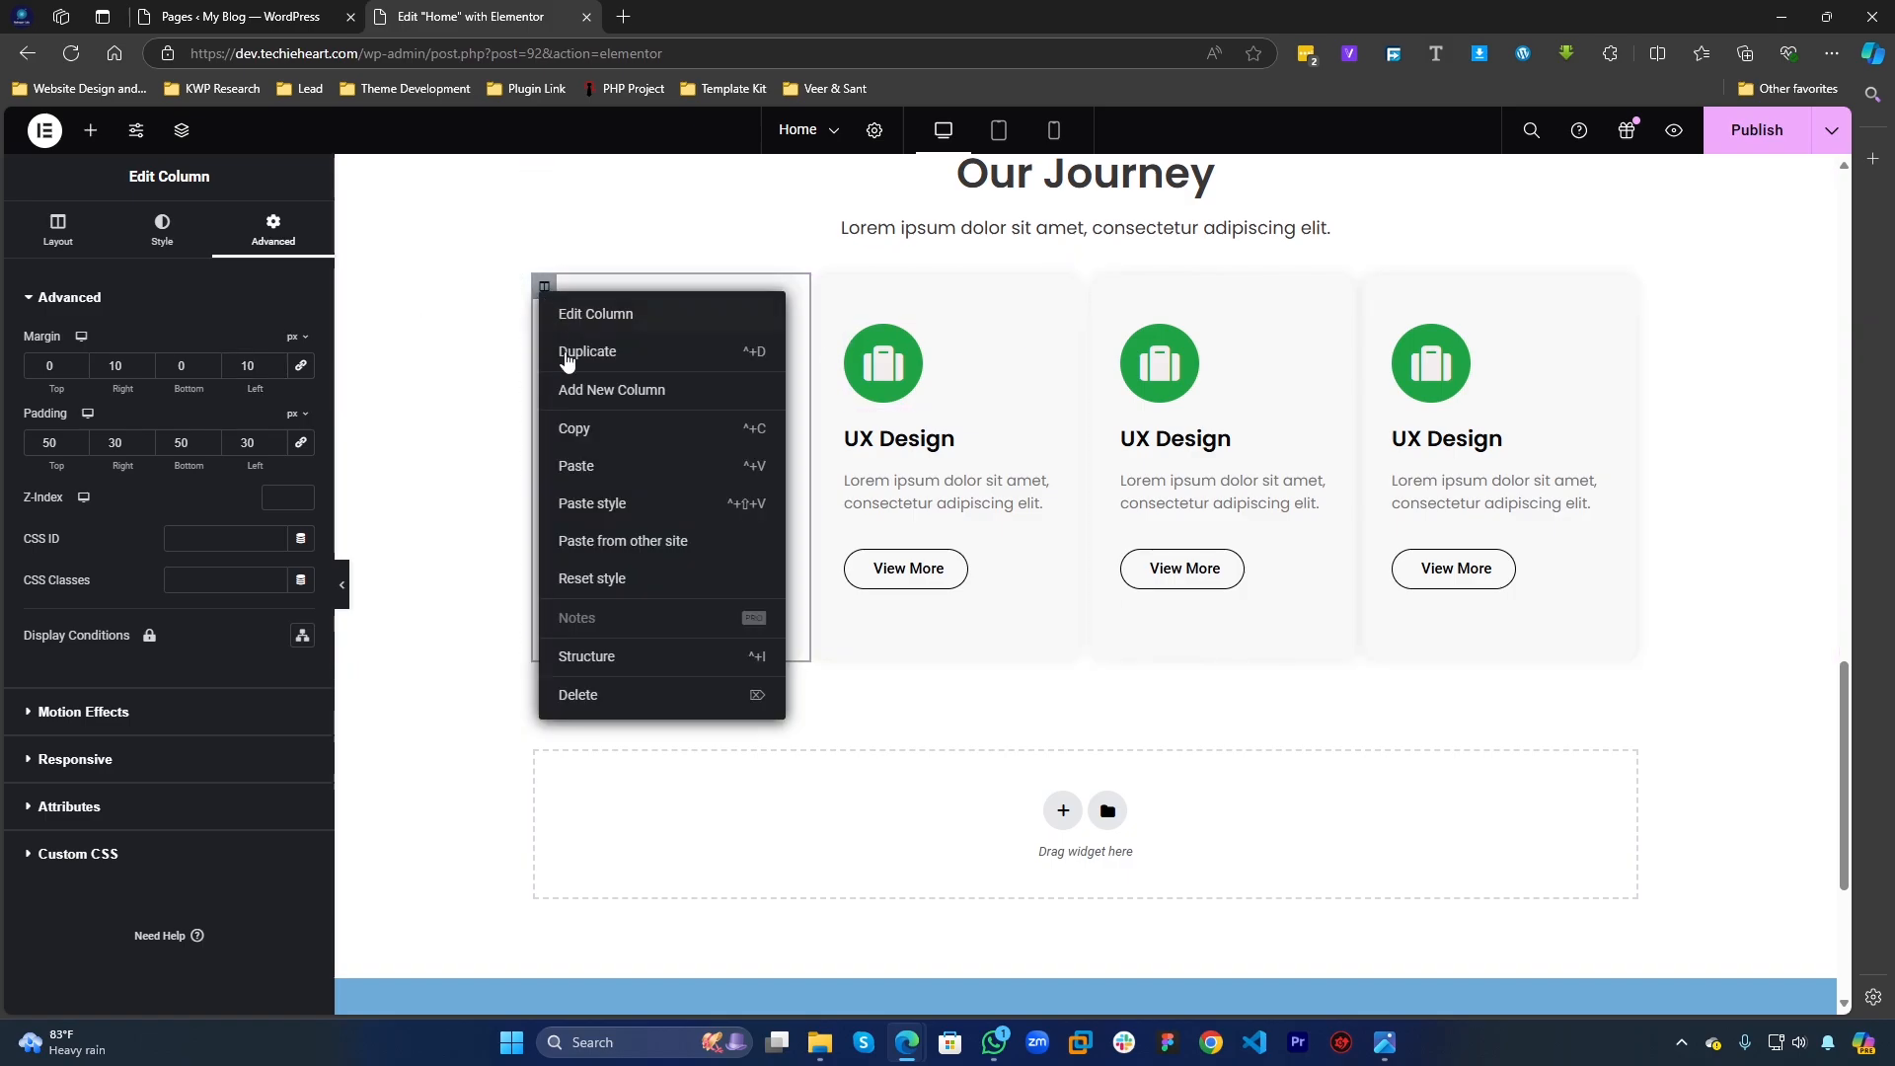
left_click(590, 428)
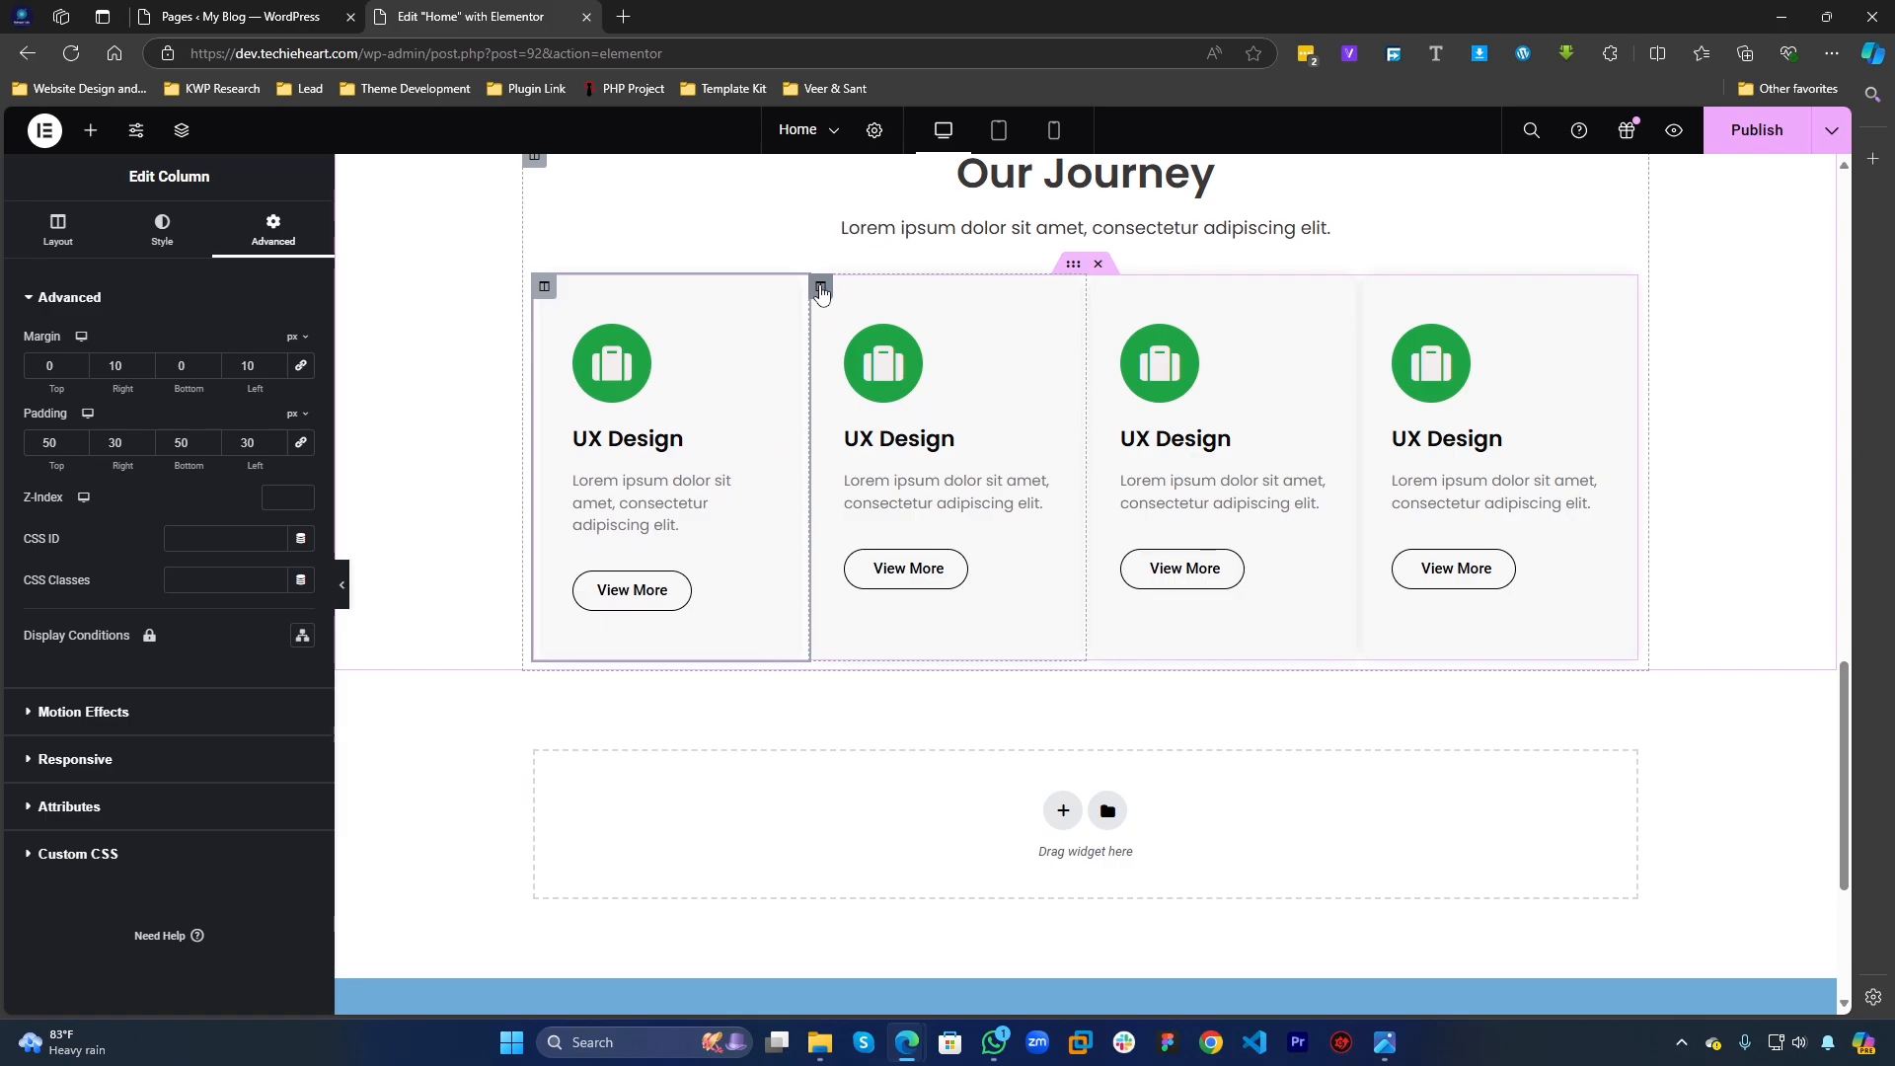
right_click(820, 292)
right_click(544, 286)
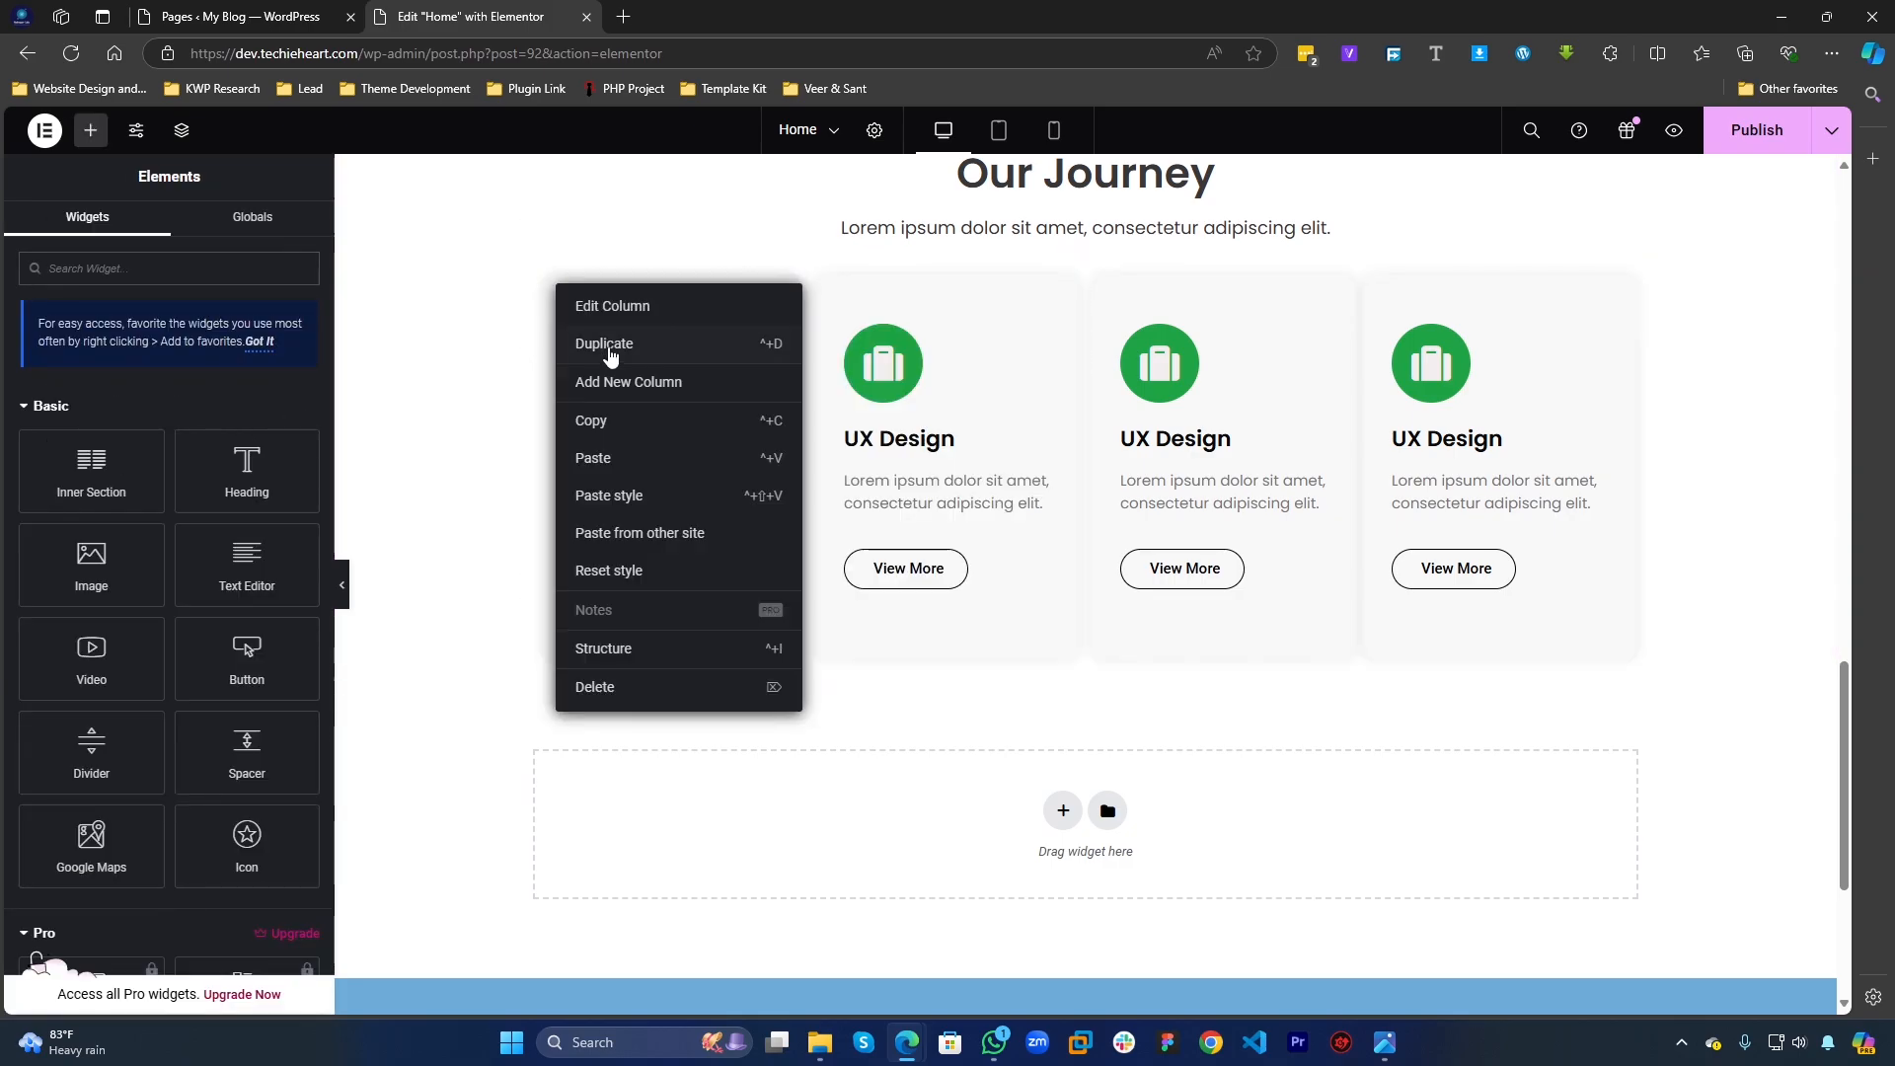
left_click(610, 420)
Step: Paste the copied first column's style onto the second, third and fourth columns
right_click(818, 288)
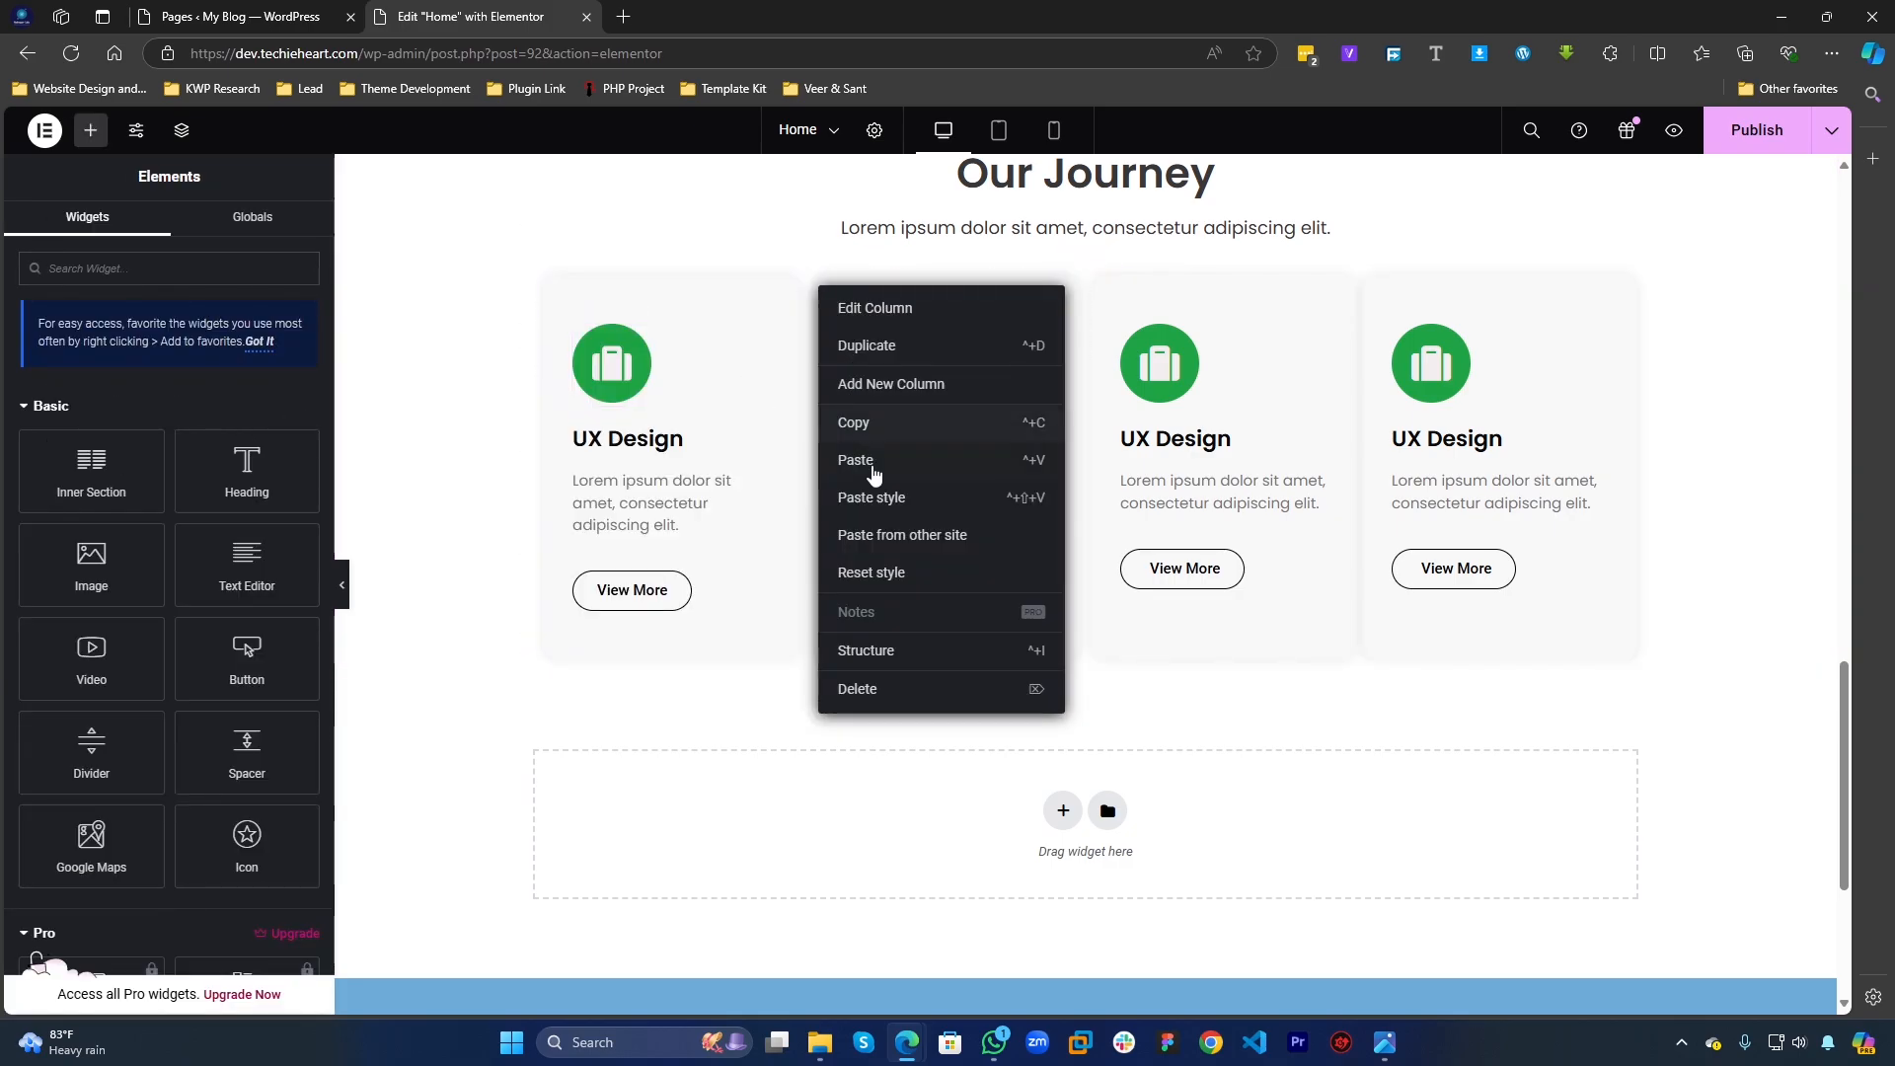
left_click(873, 498)
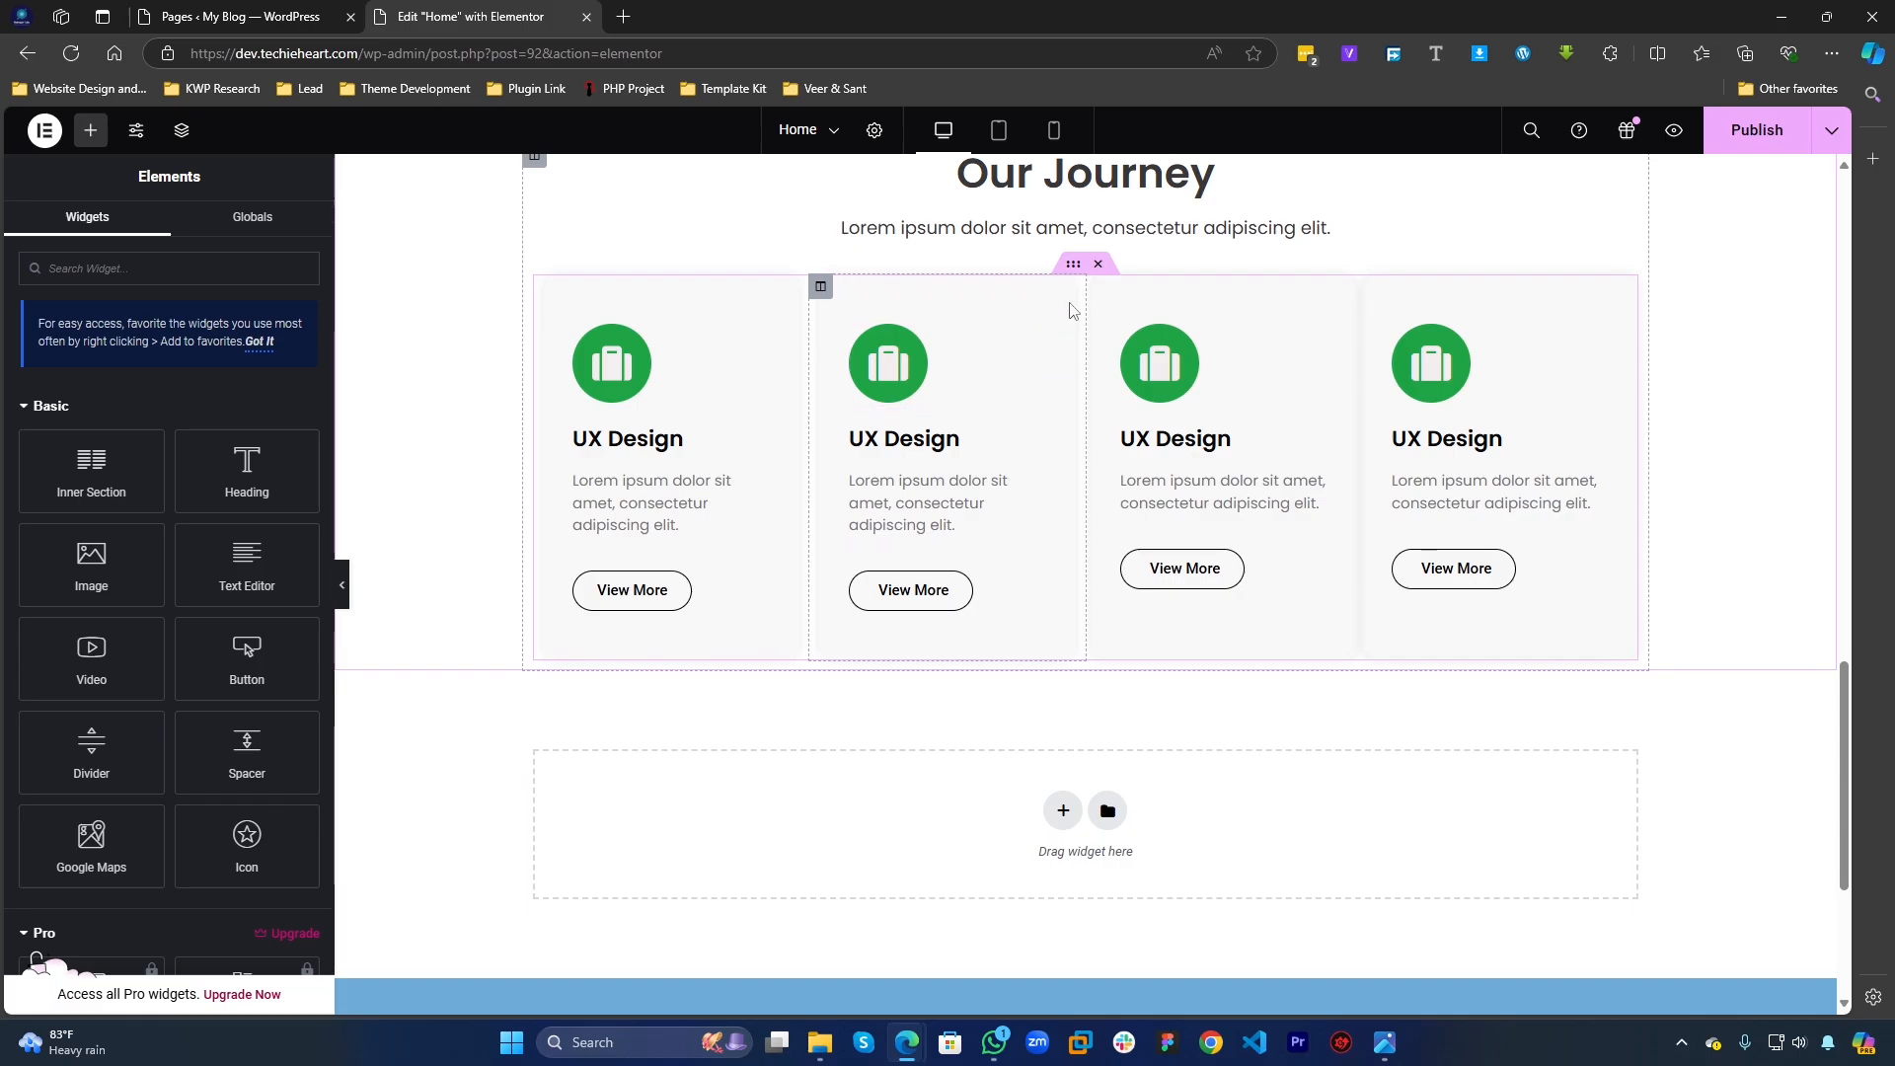
right_click(1100, 290)
left_click(1165, 507)
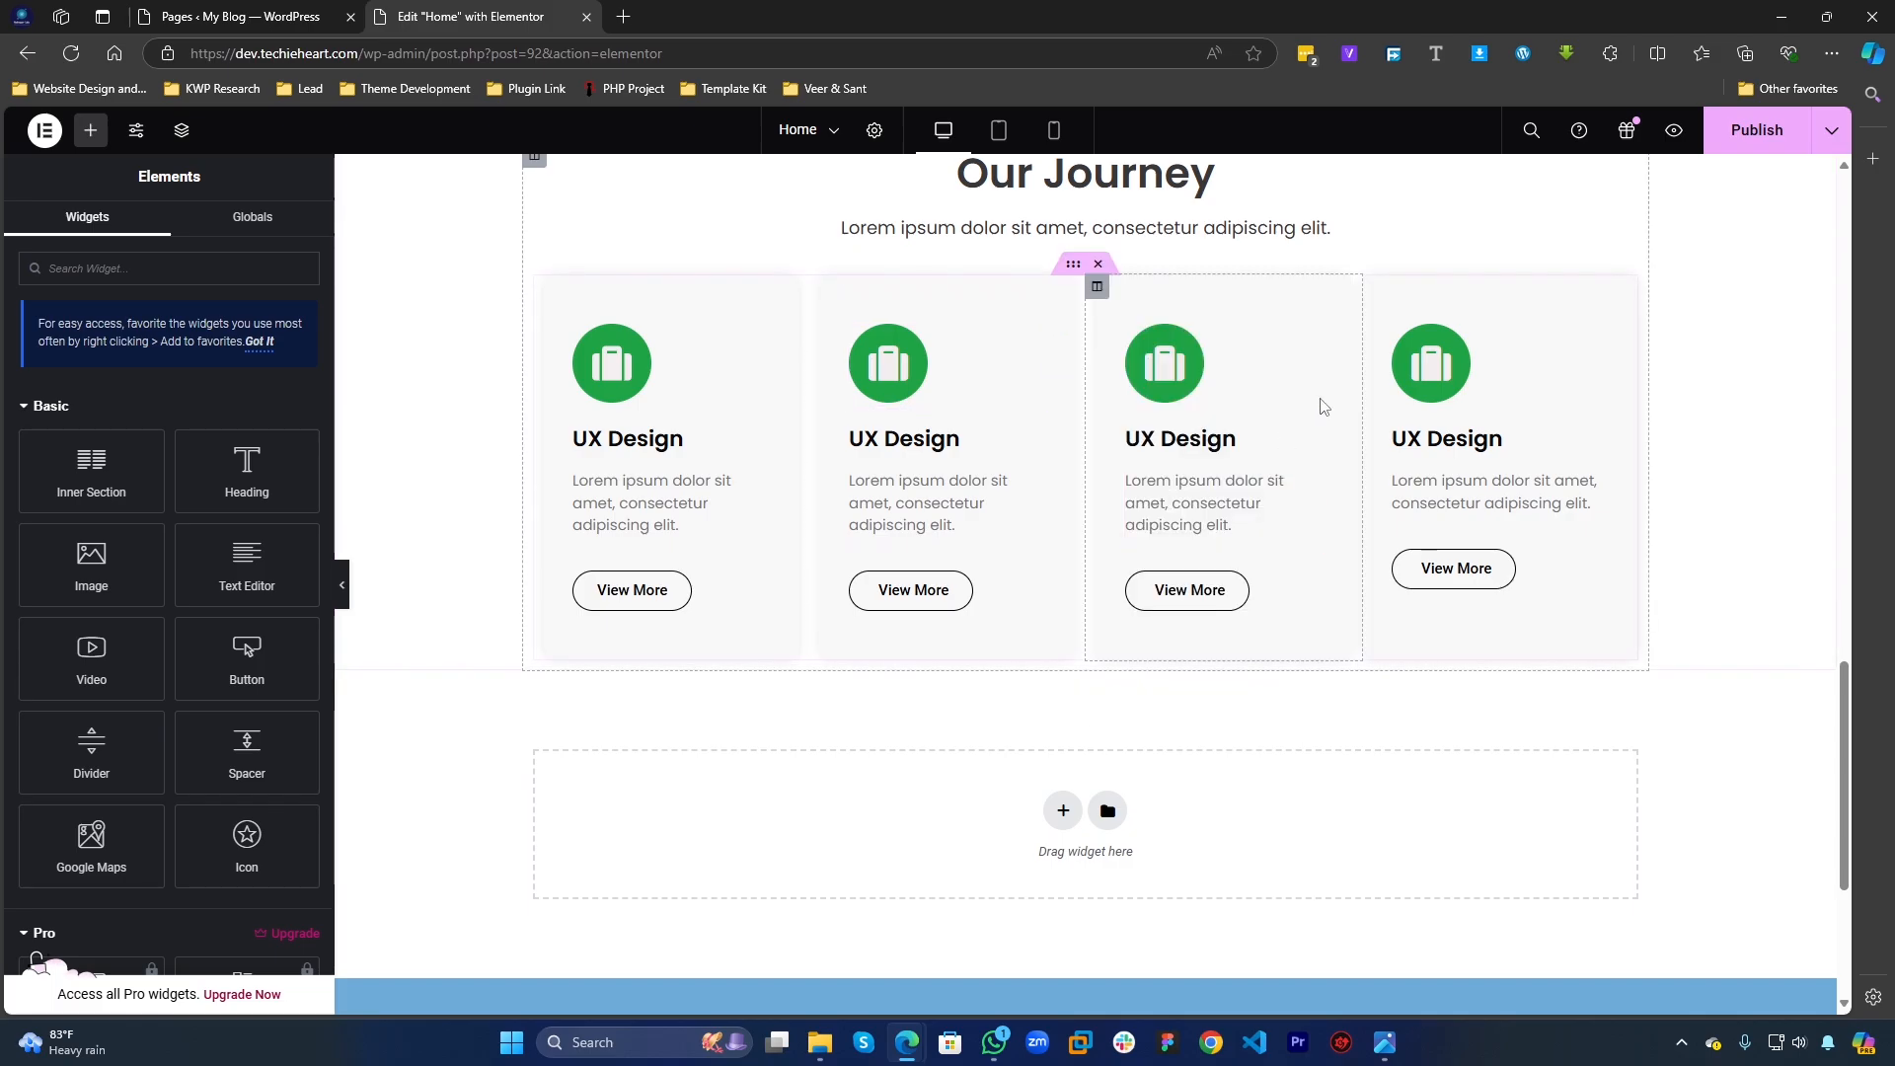
right_click(1375, 287)
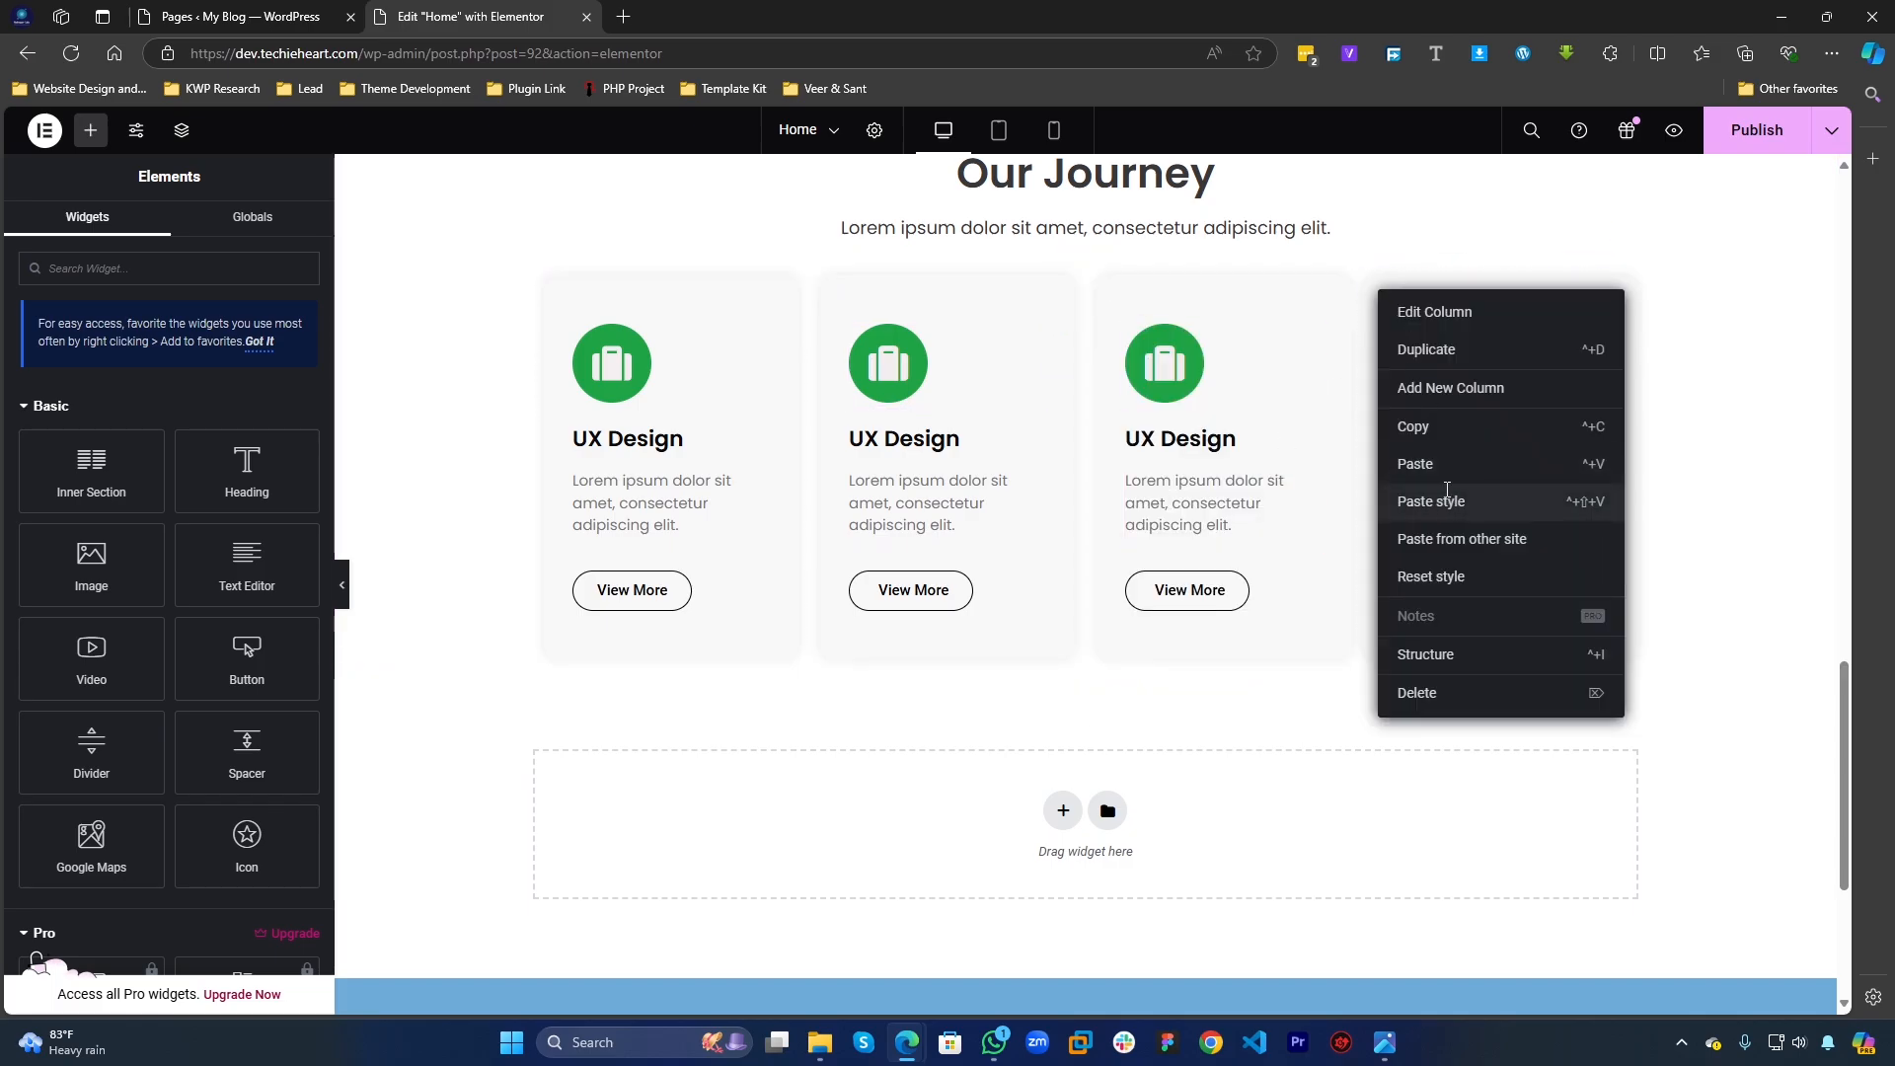
left_click(1448, 499)
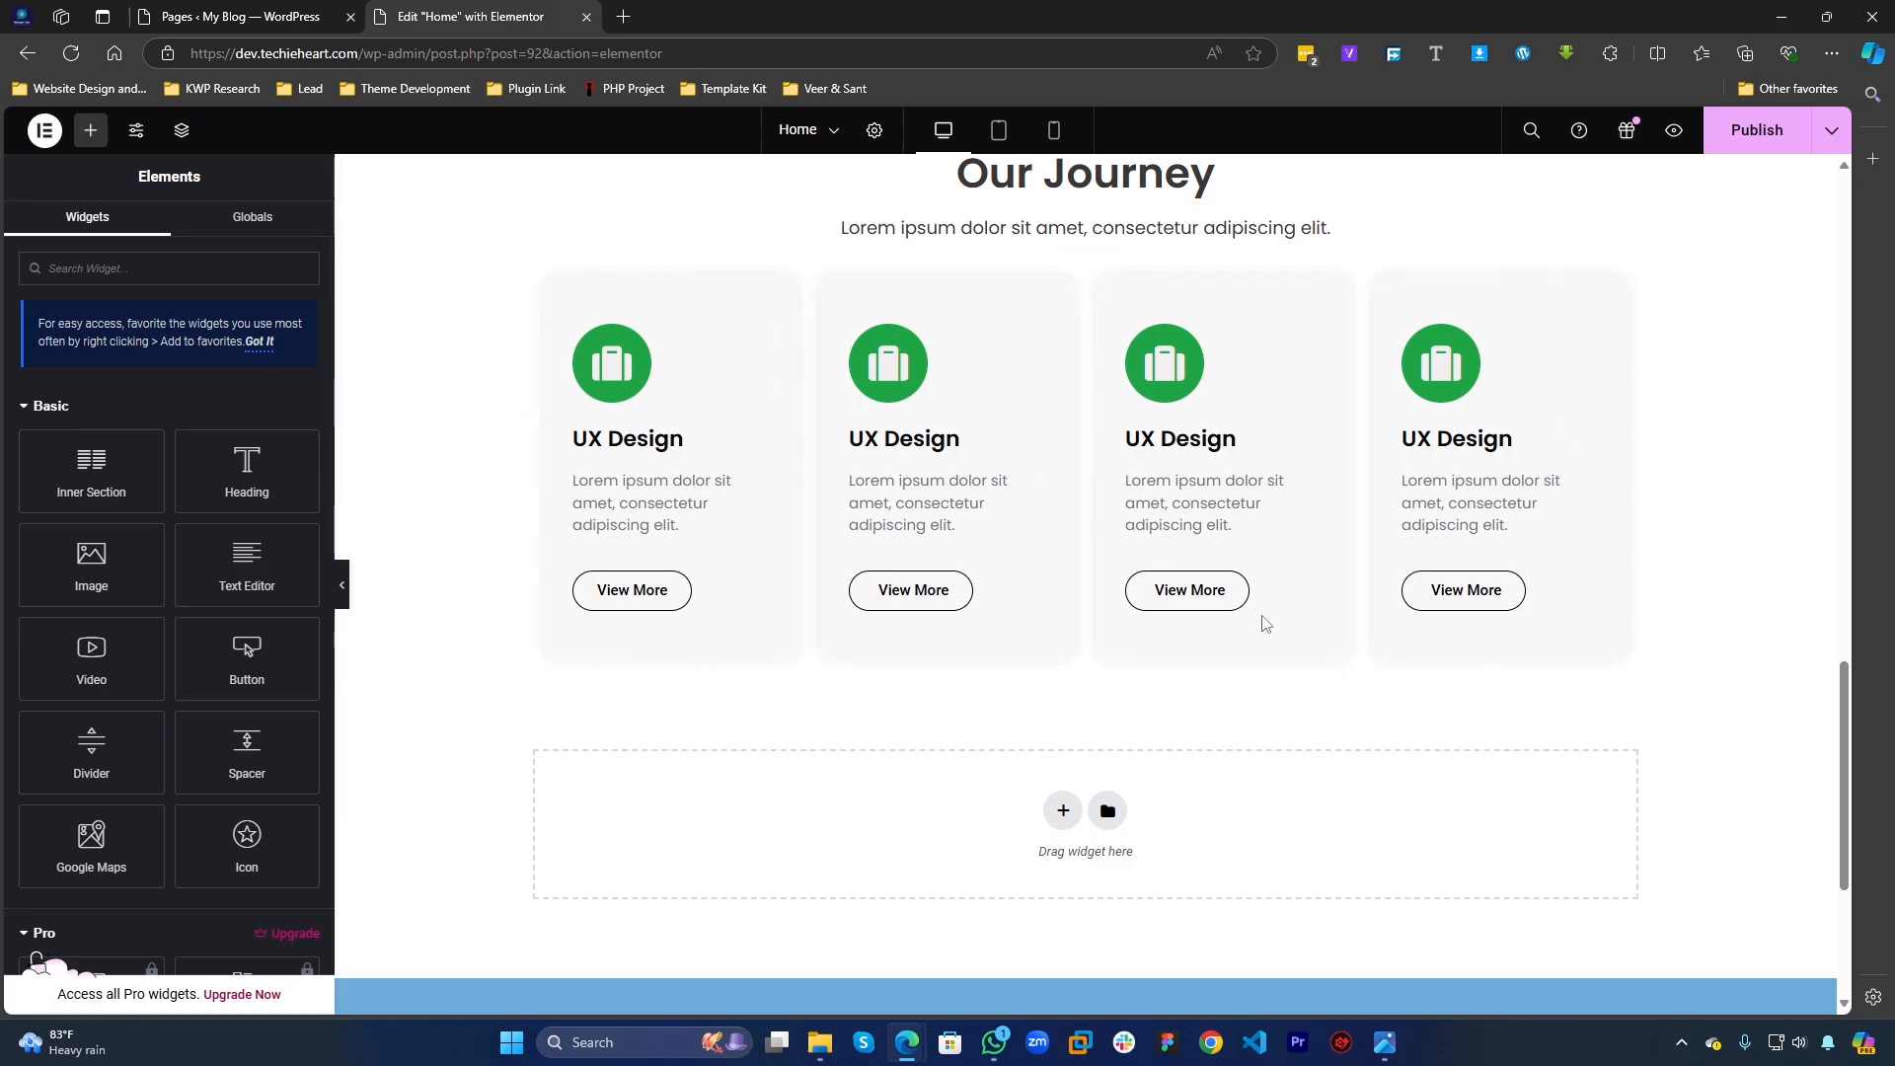
Step: Unlink the margin values of the inner section holding the four cards and set its top margin to 30 px
left_click(1074, 264)
scroll(1058, 400, "up", 2)
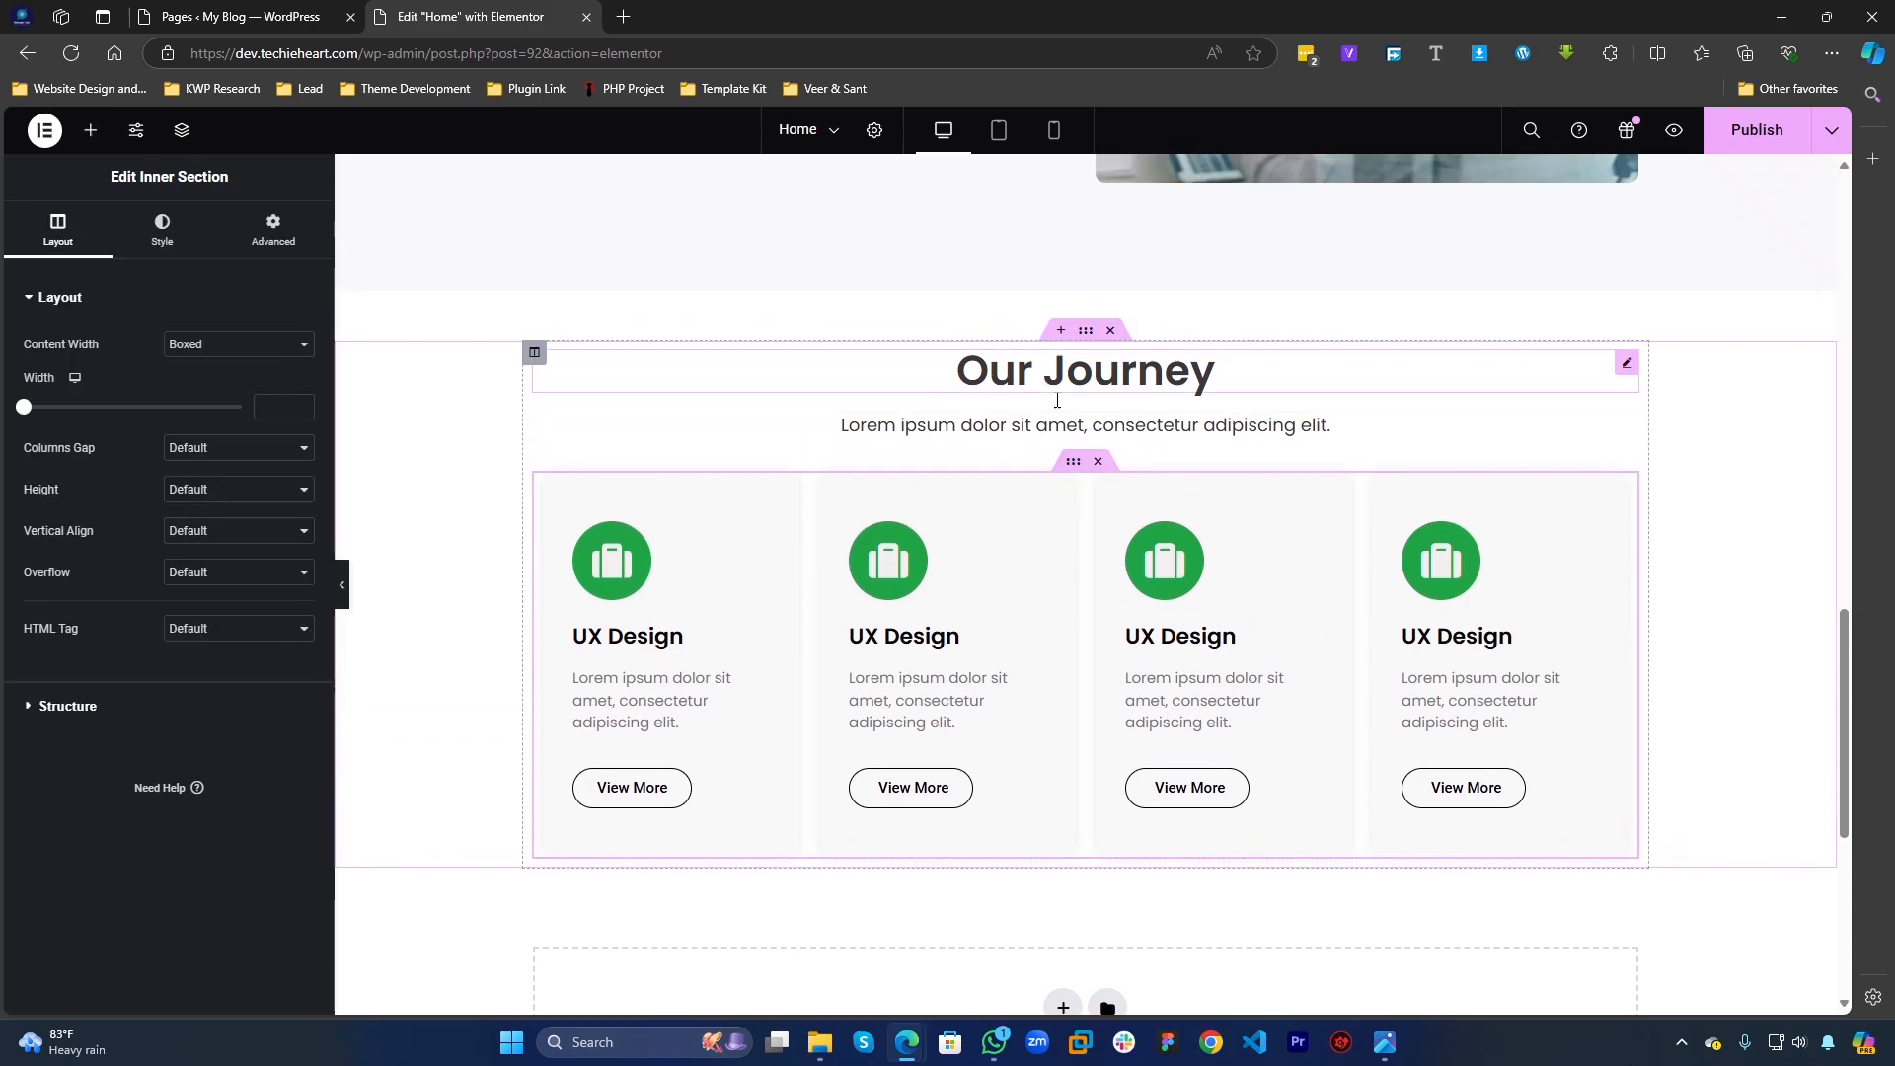
left_click(262, 233)
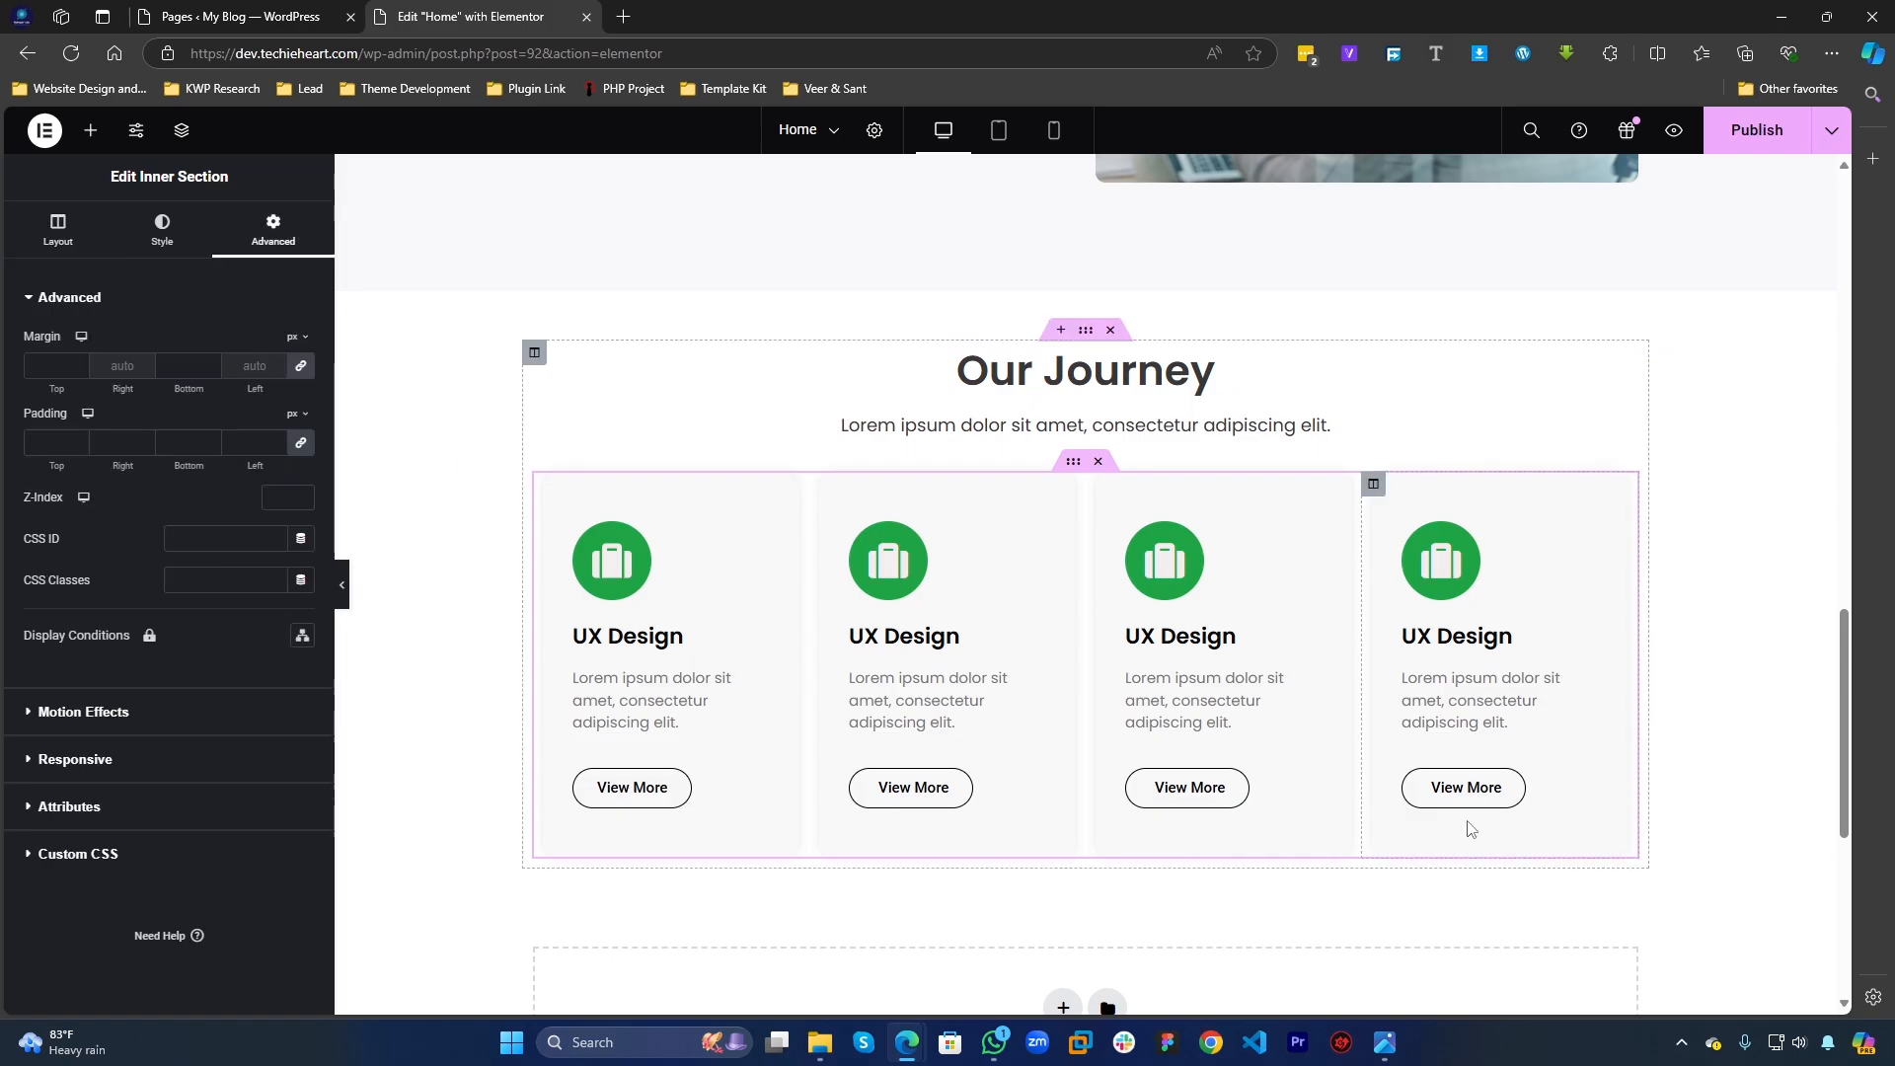
left_click(306, 370)
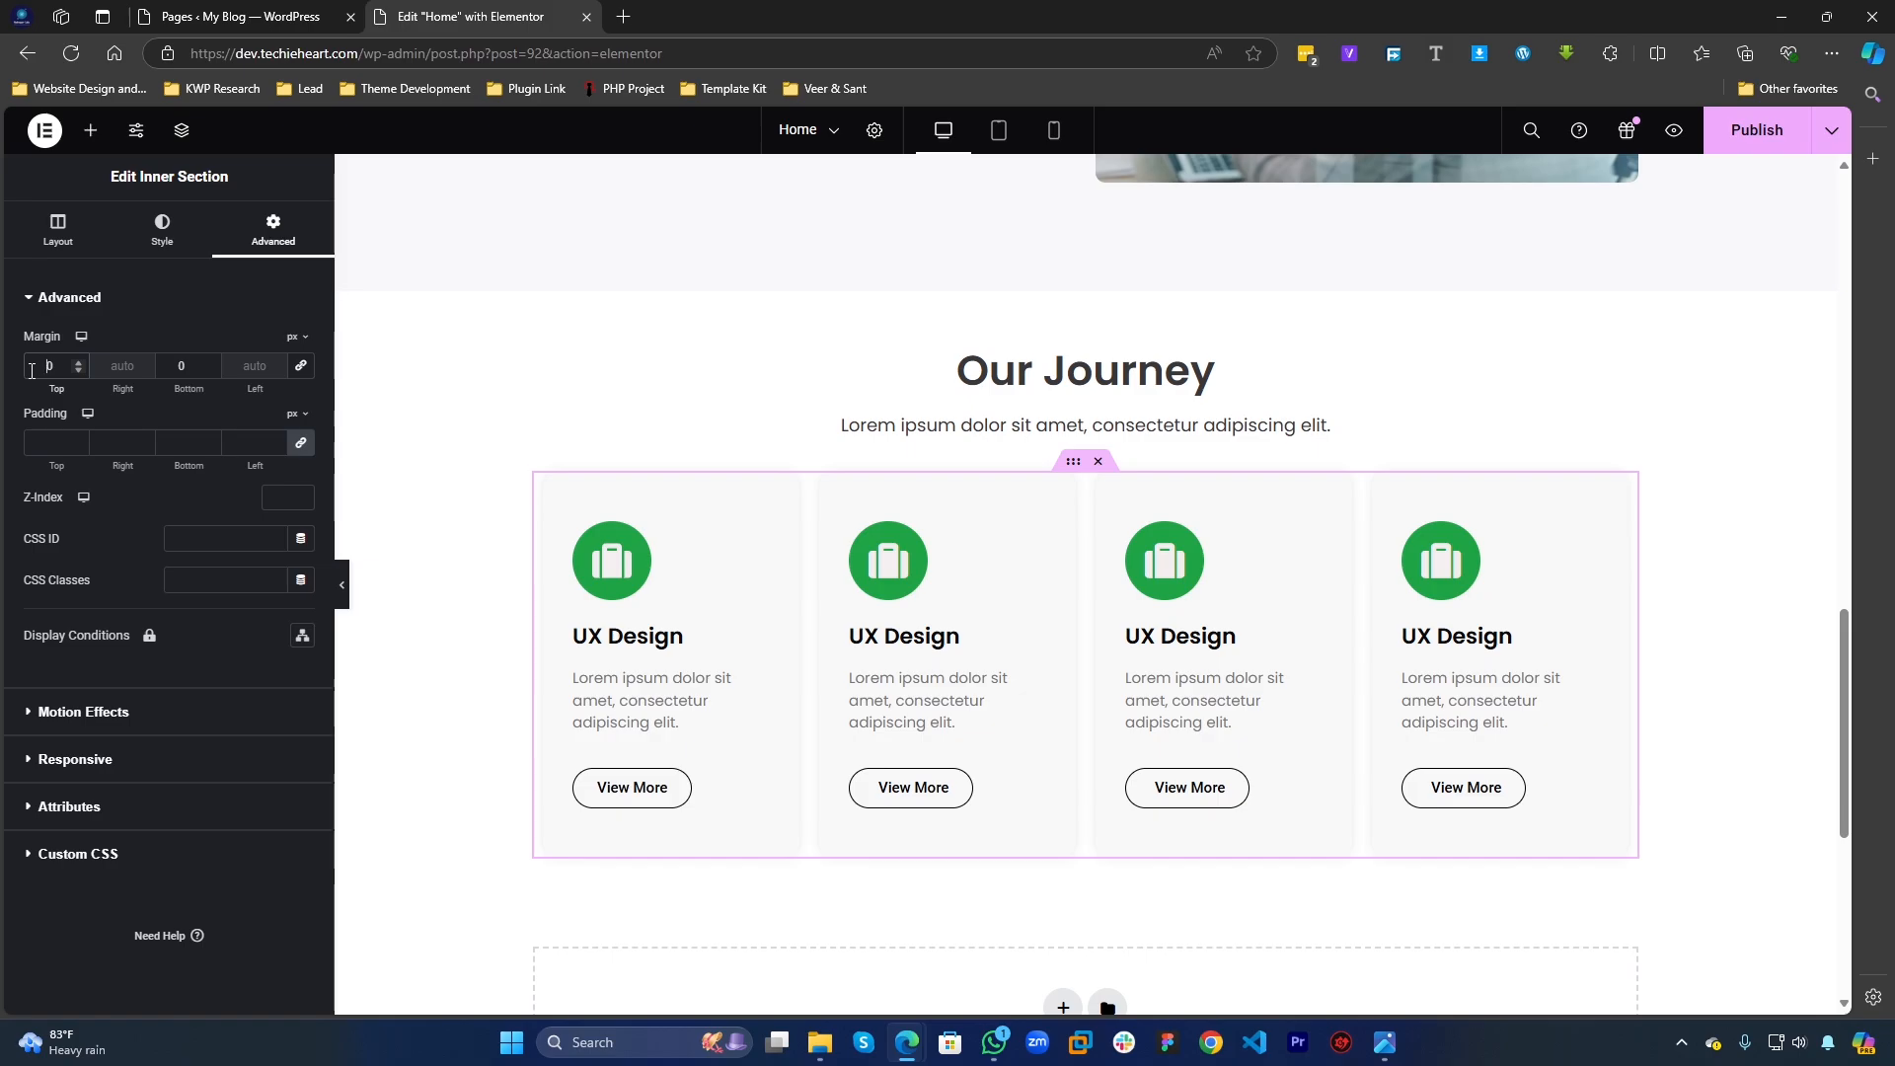
type("3")
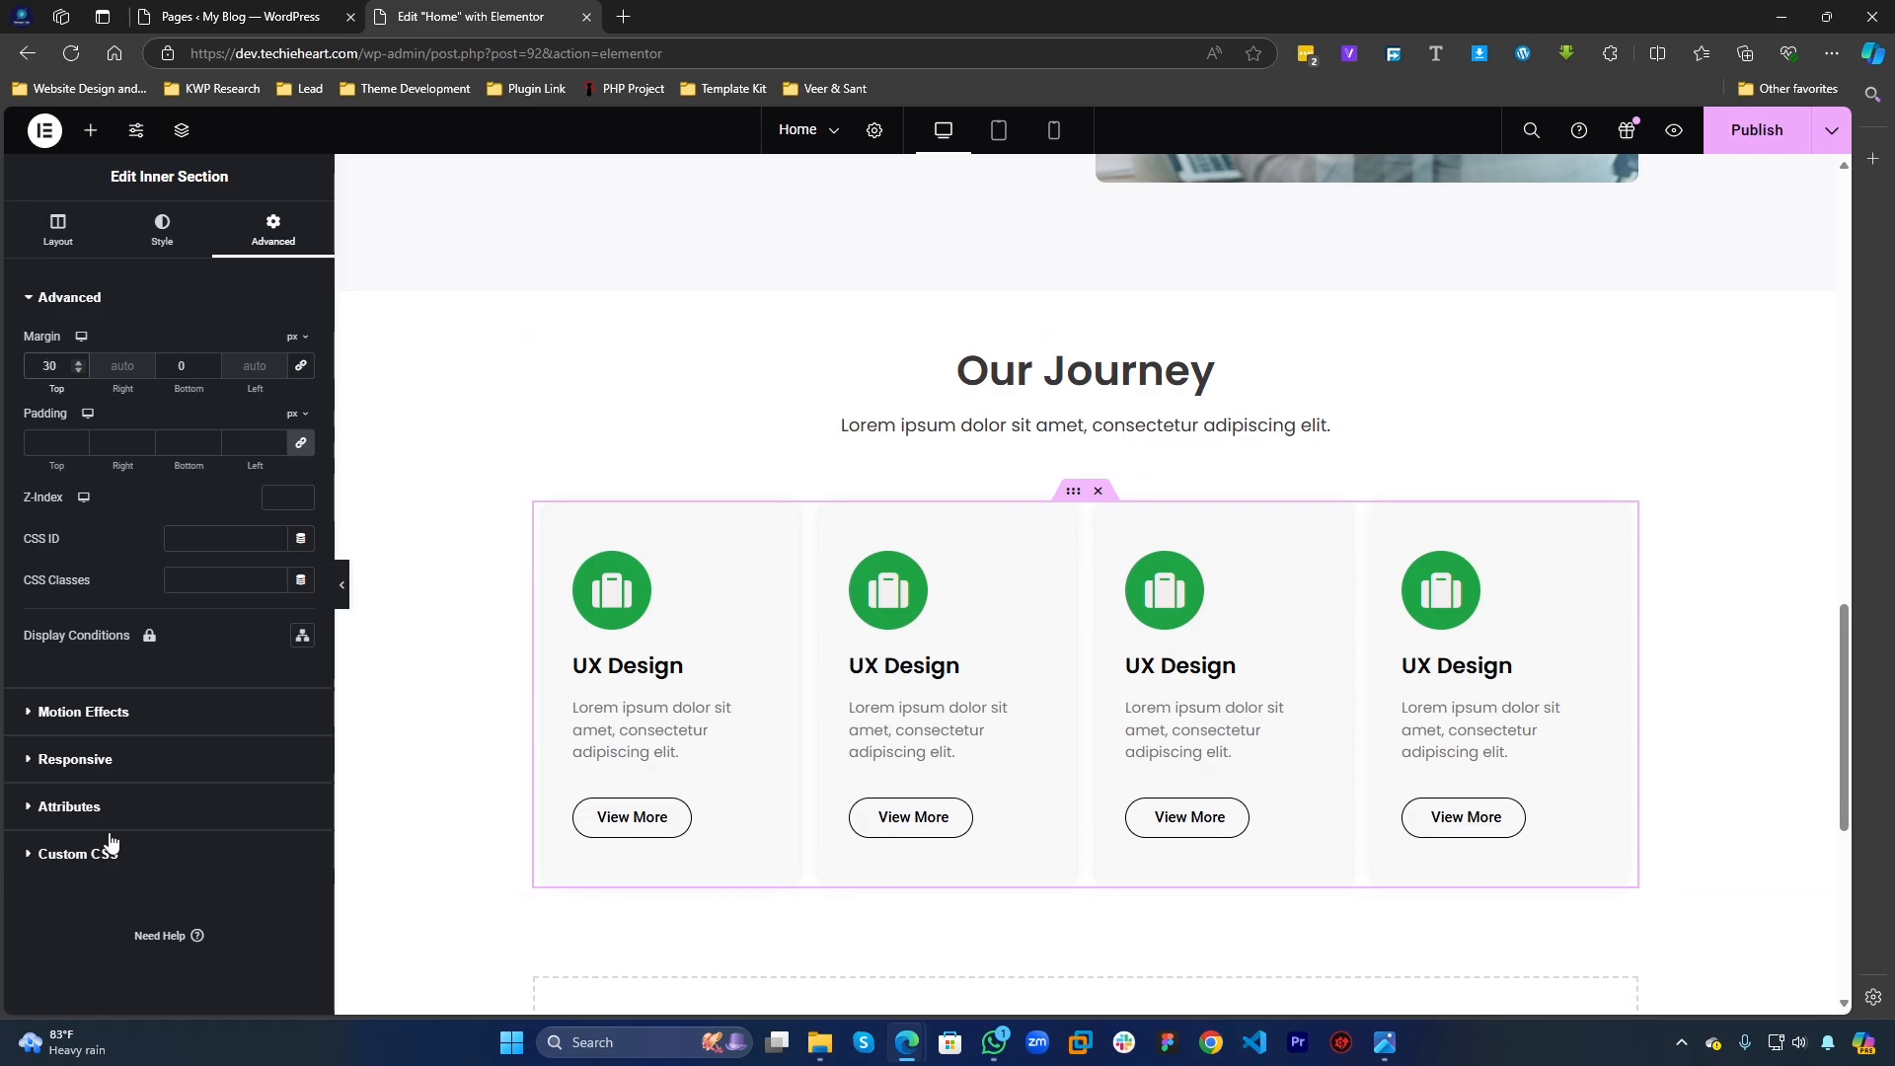
Step: Replace the second card's suitcase icon with the Tshirt icon from the icon library
scroll(711, 766, "down", 2)
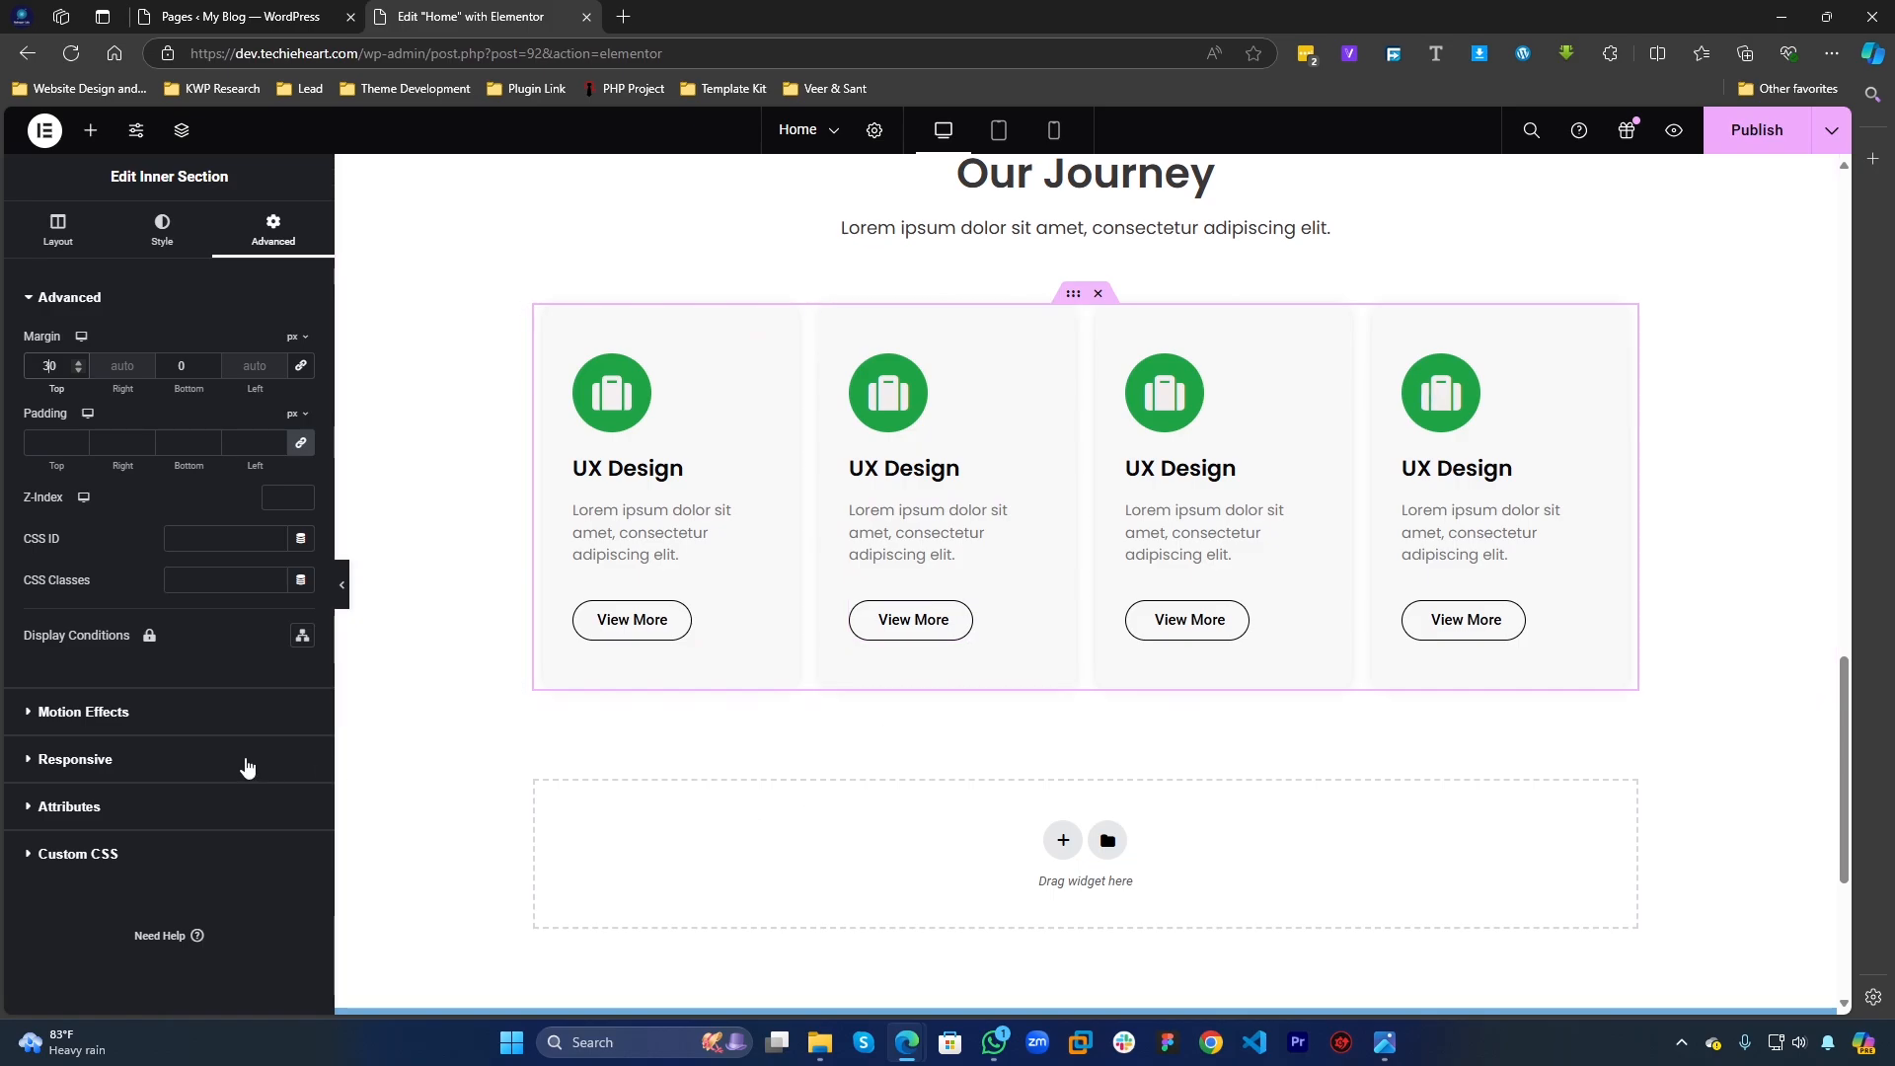
left_click(894, 395)
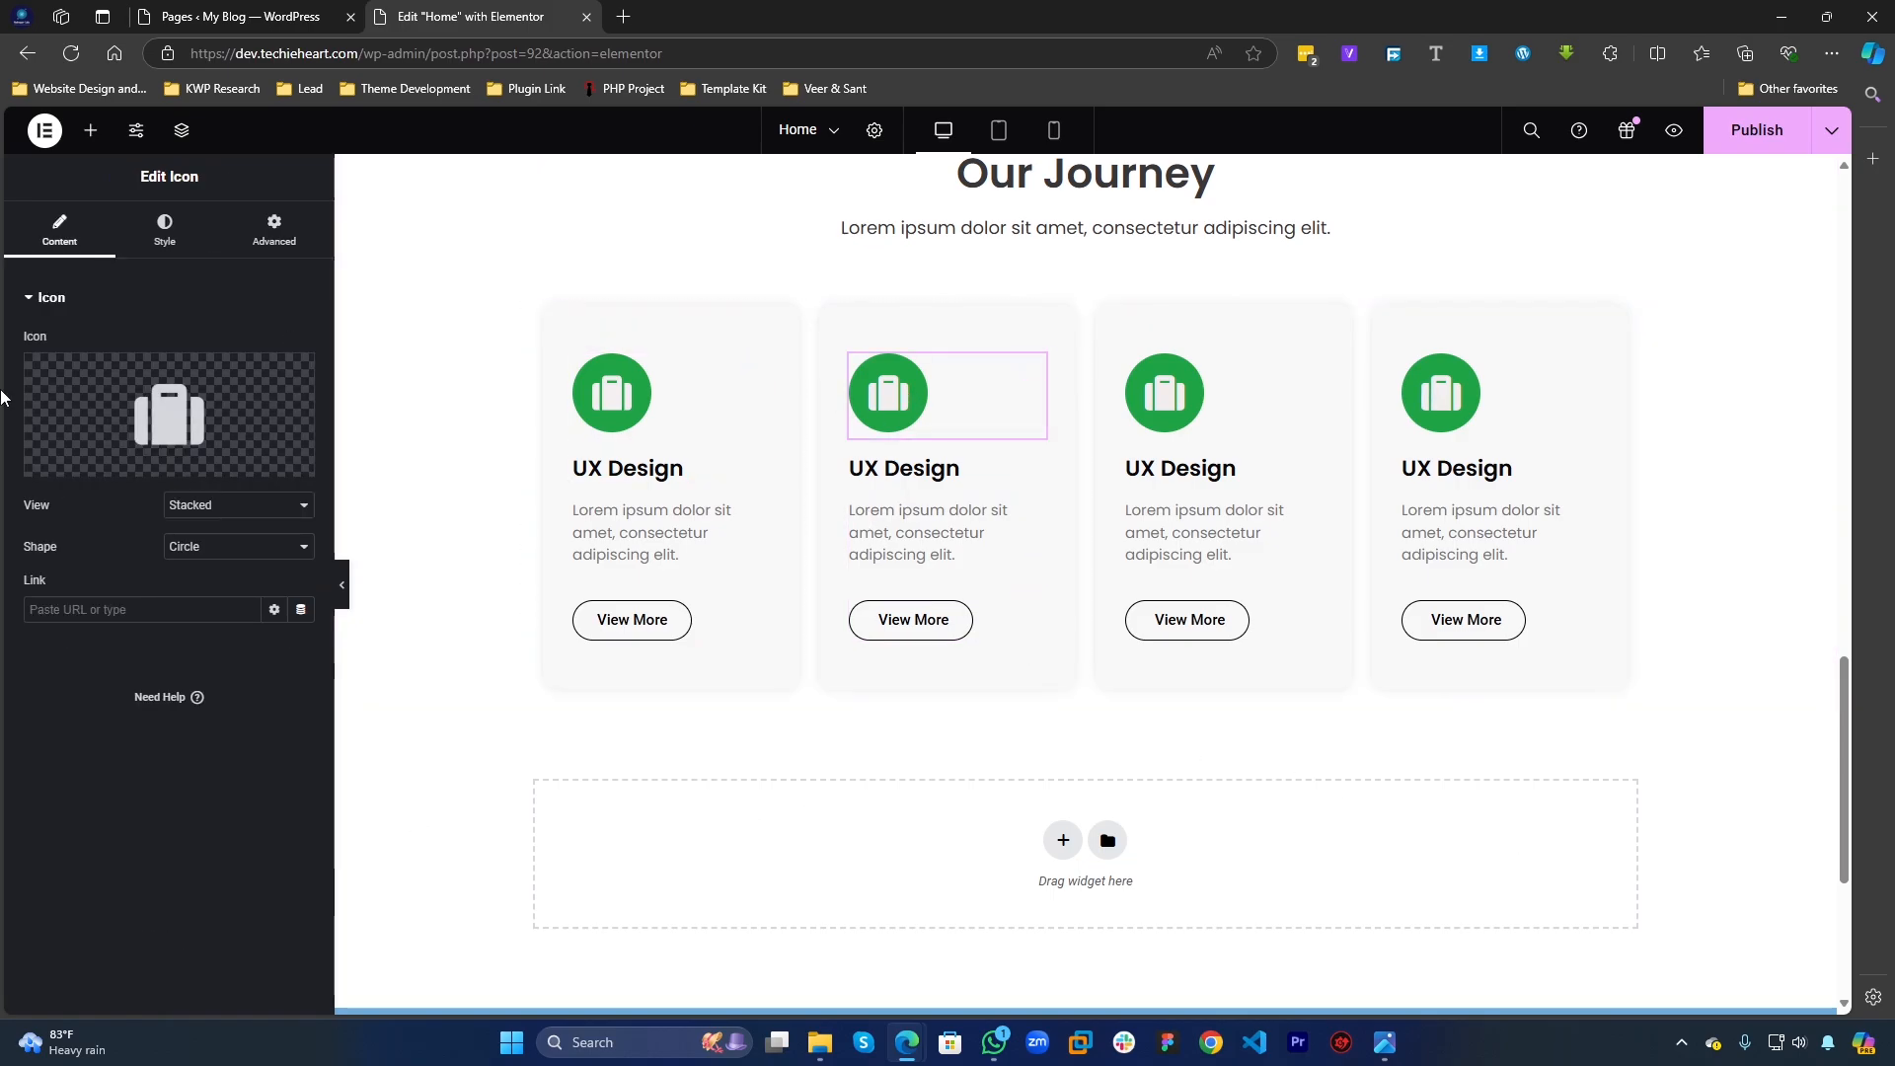
left_click(95, 456)
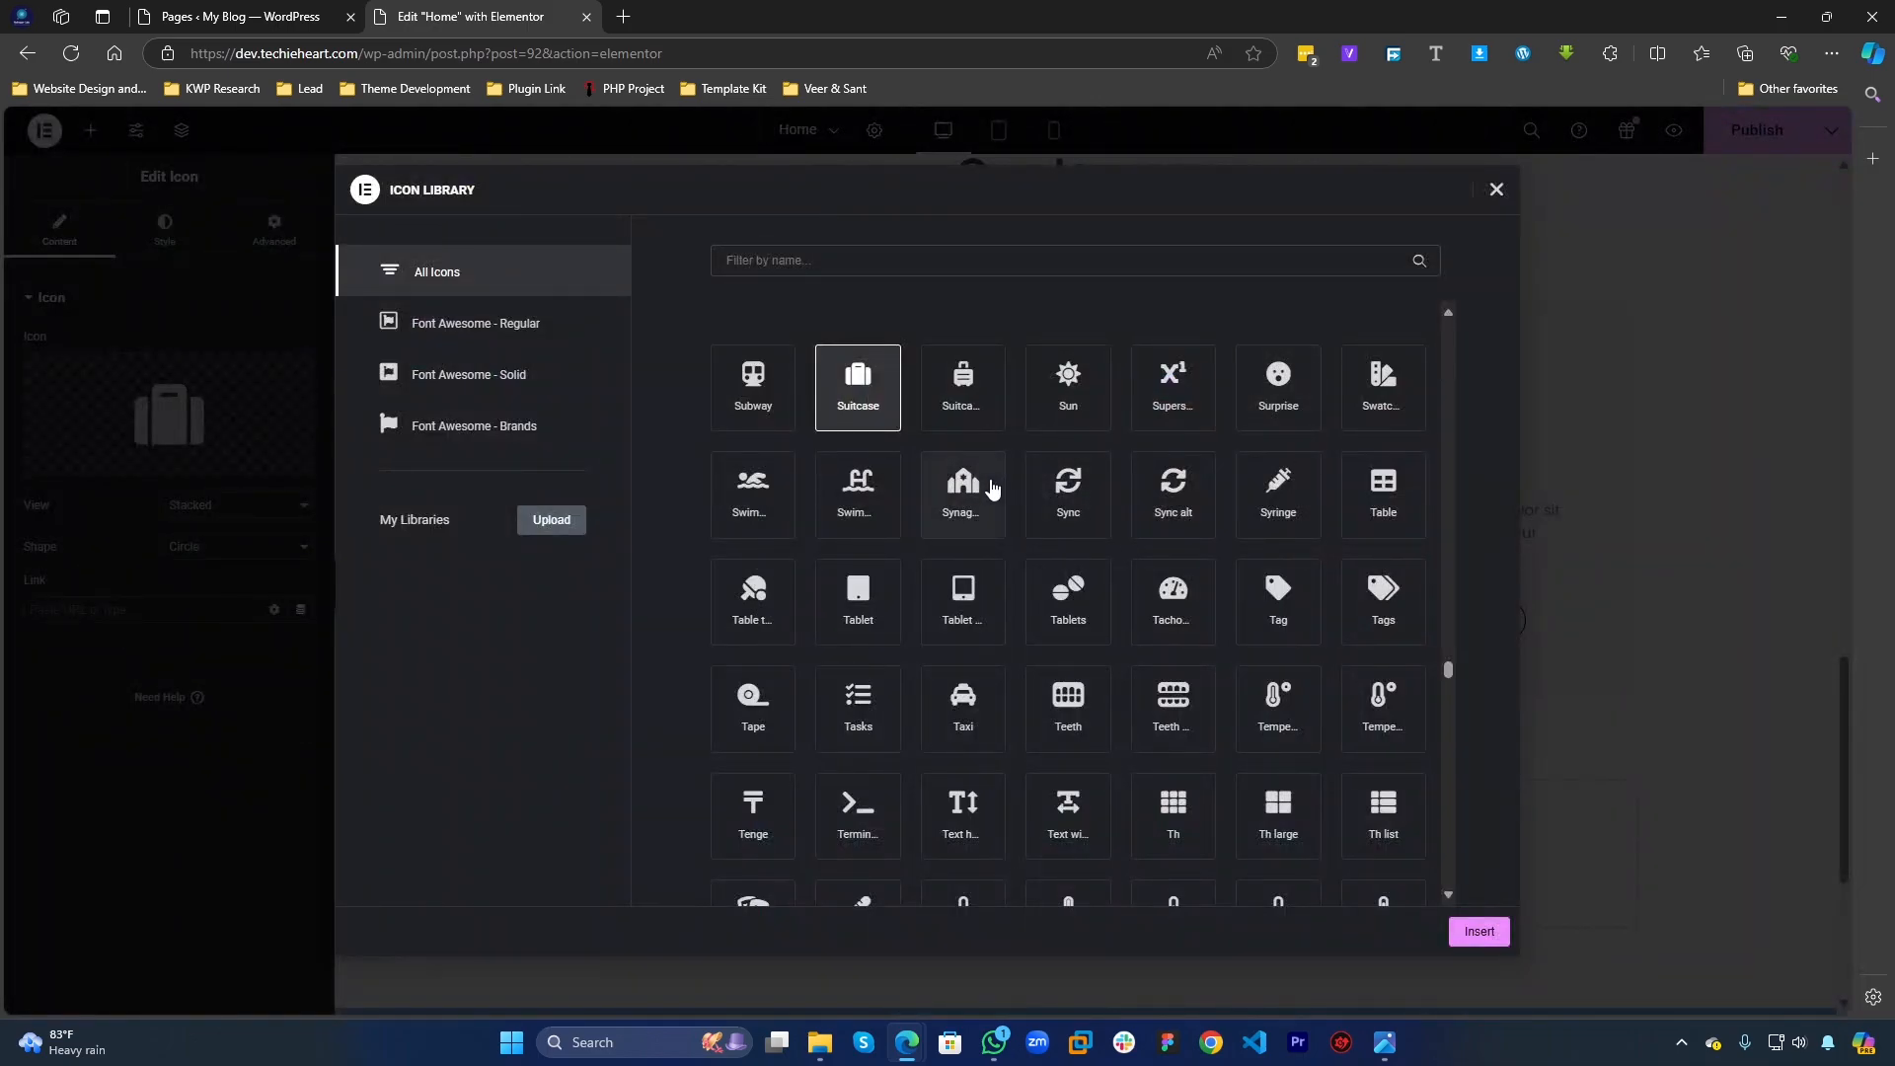
left_click(1094, 622)
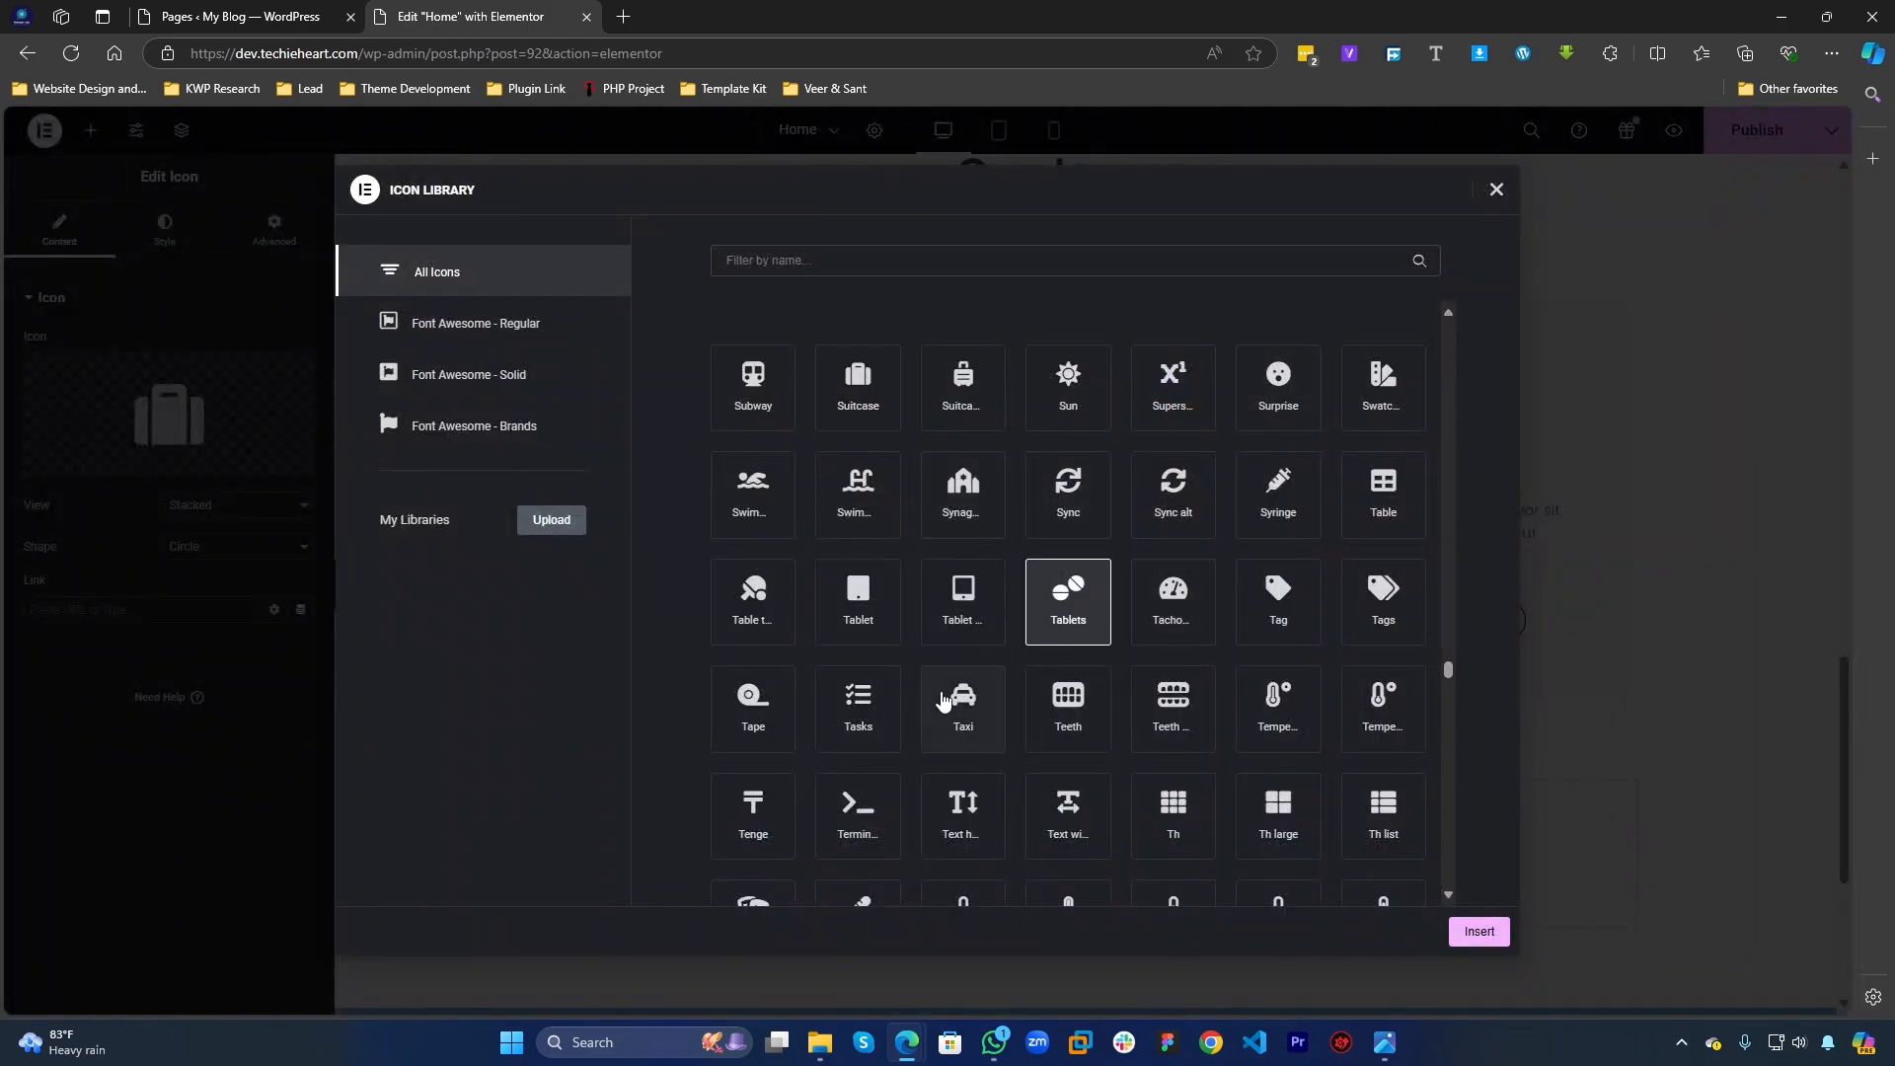
scroll(1173, 708, "down", 2)
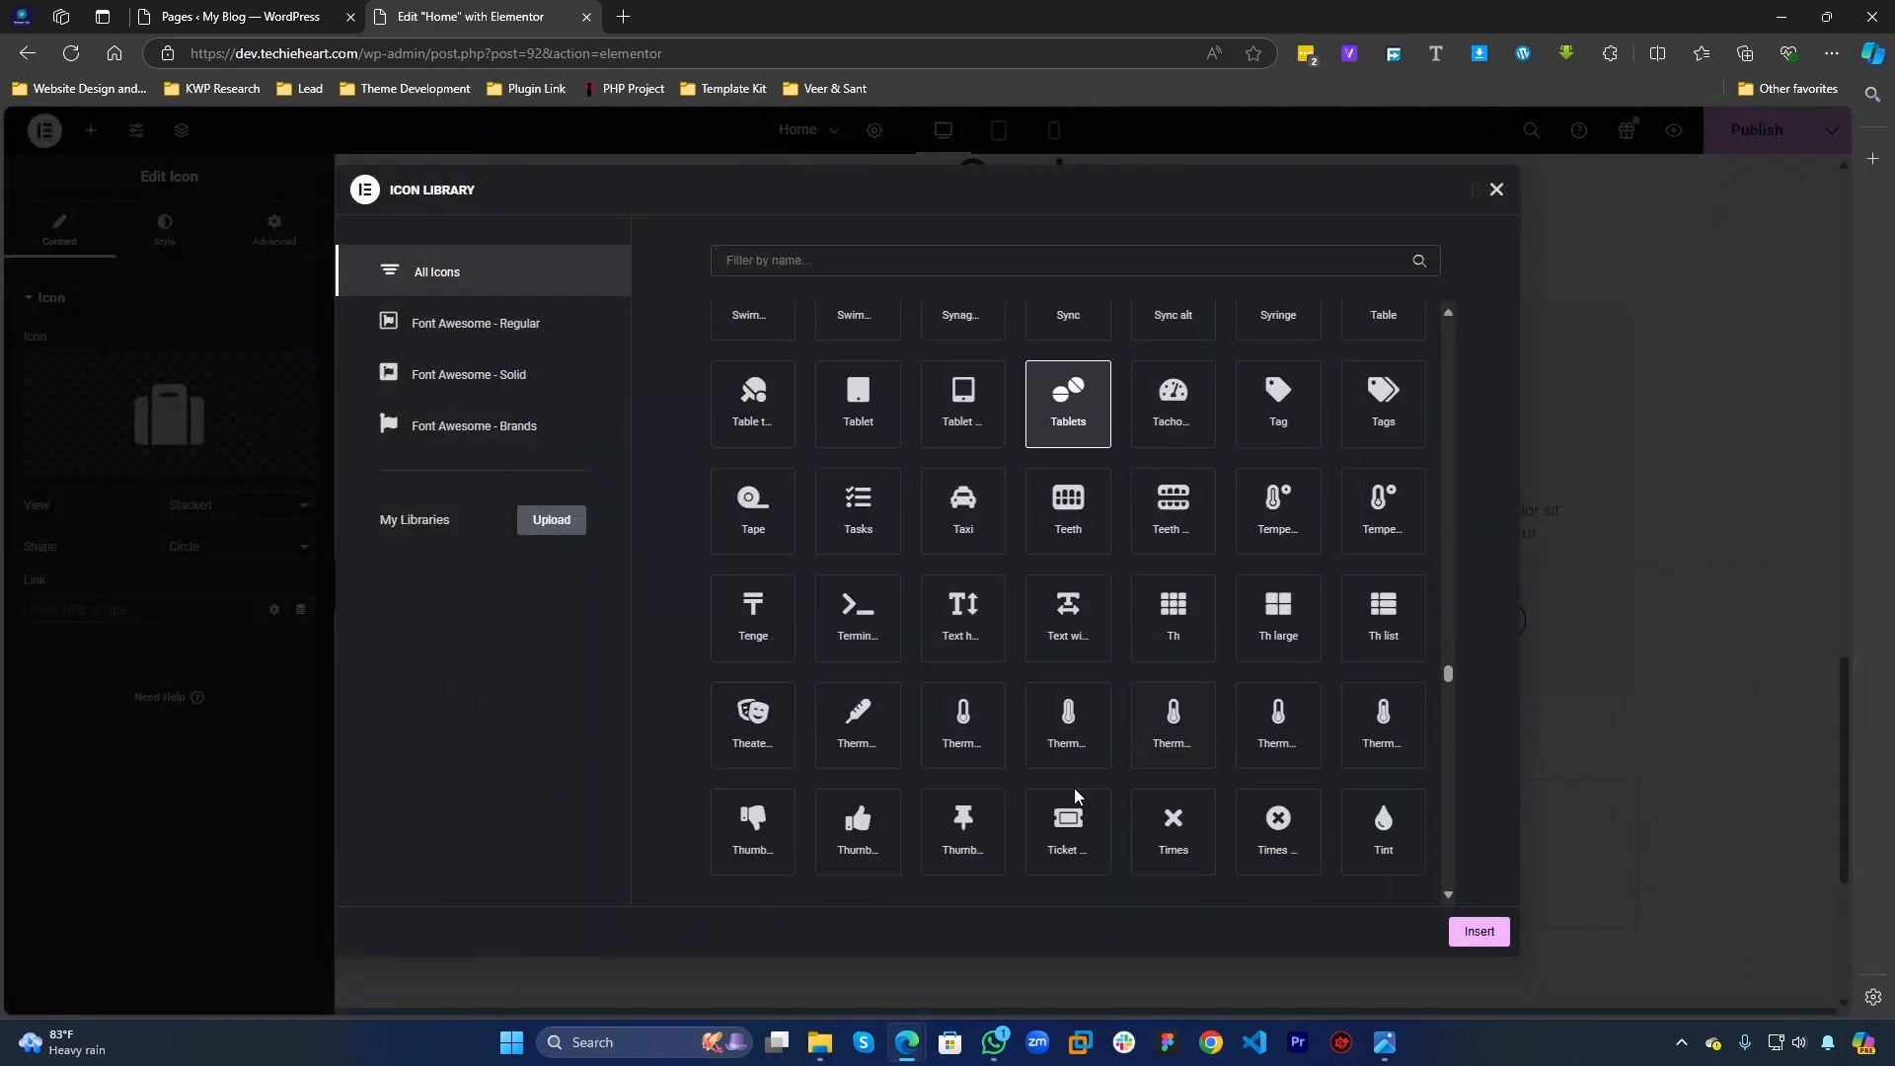
scroll(1071, 765, "down", 5)
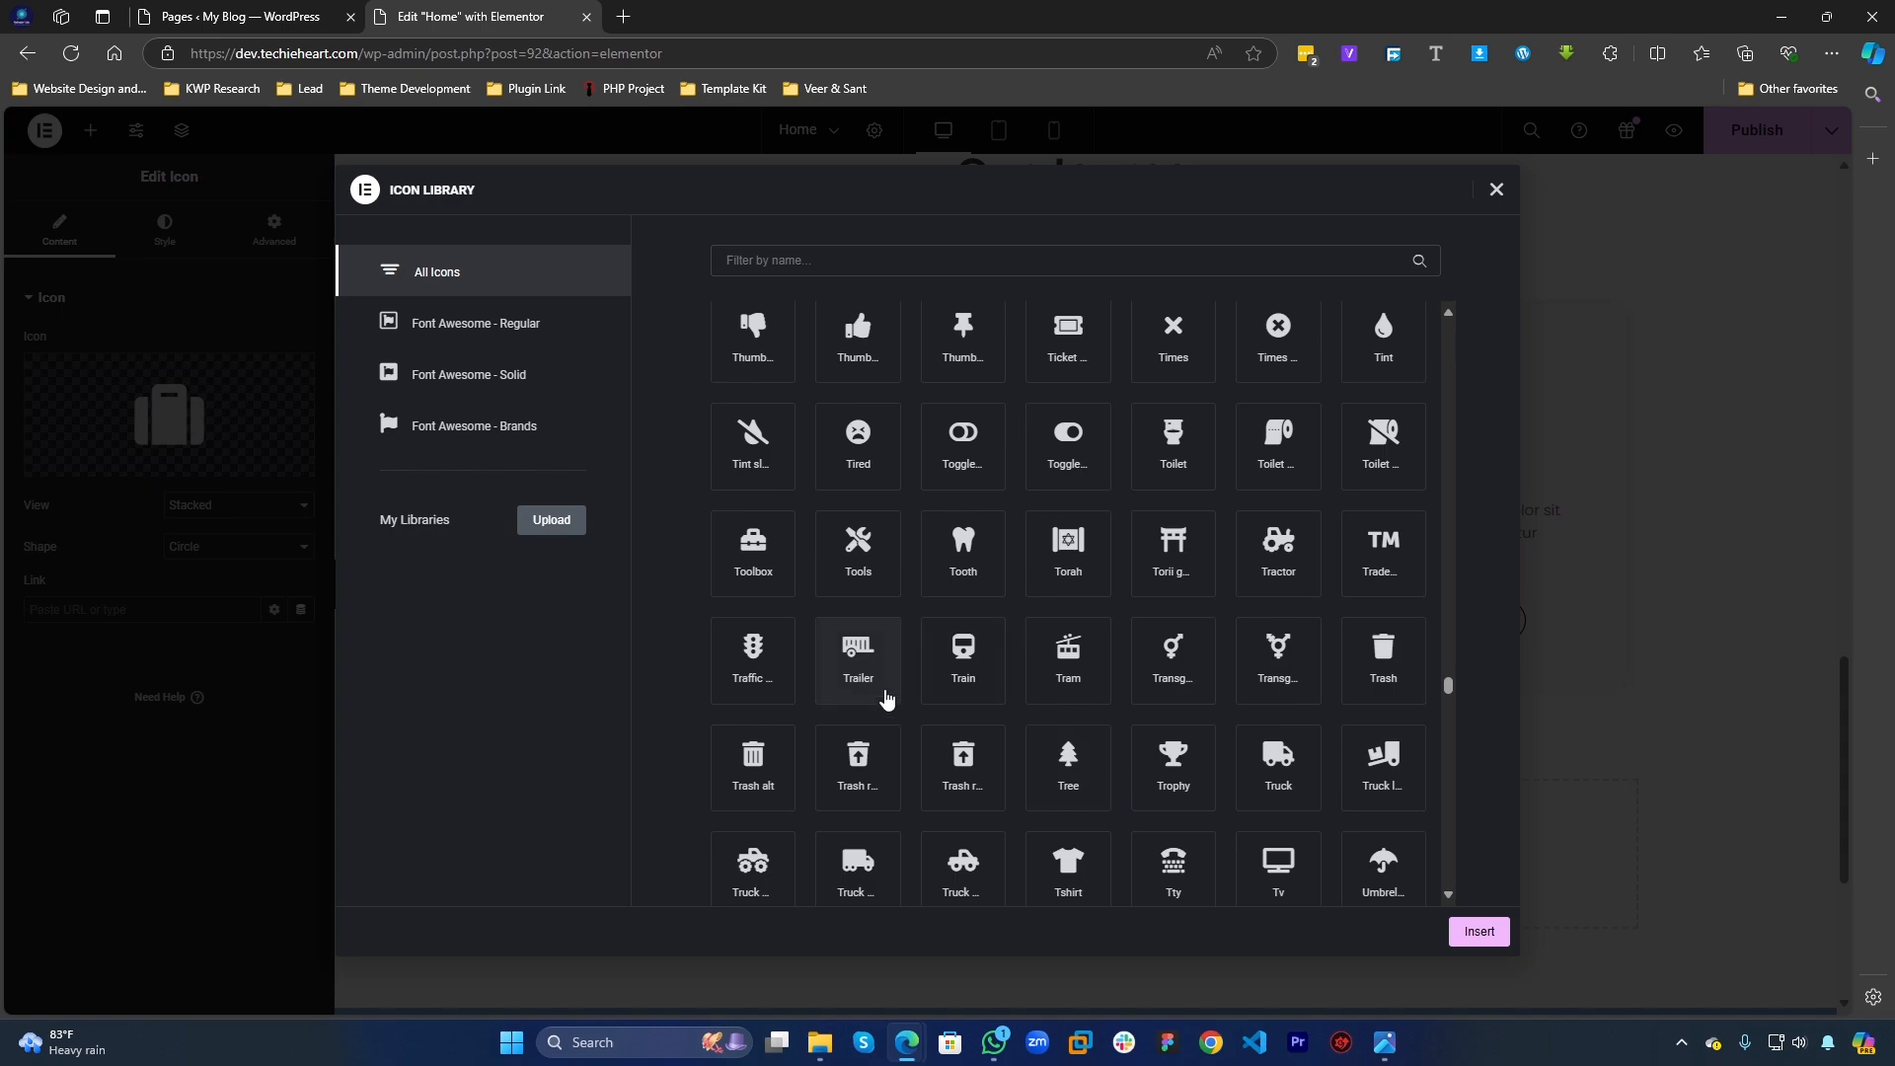
scroll(1037, 790, "down", 2)
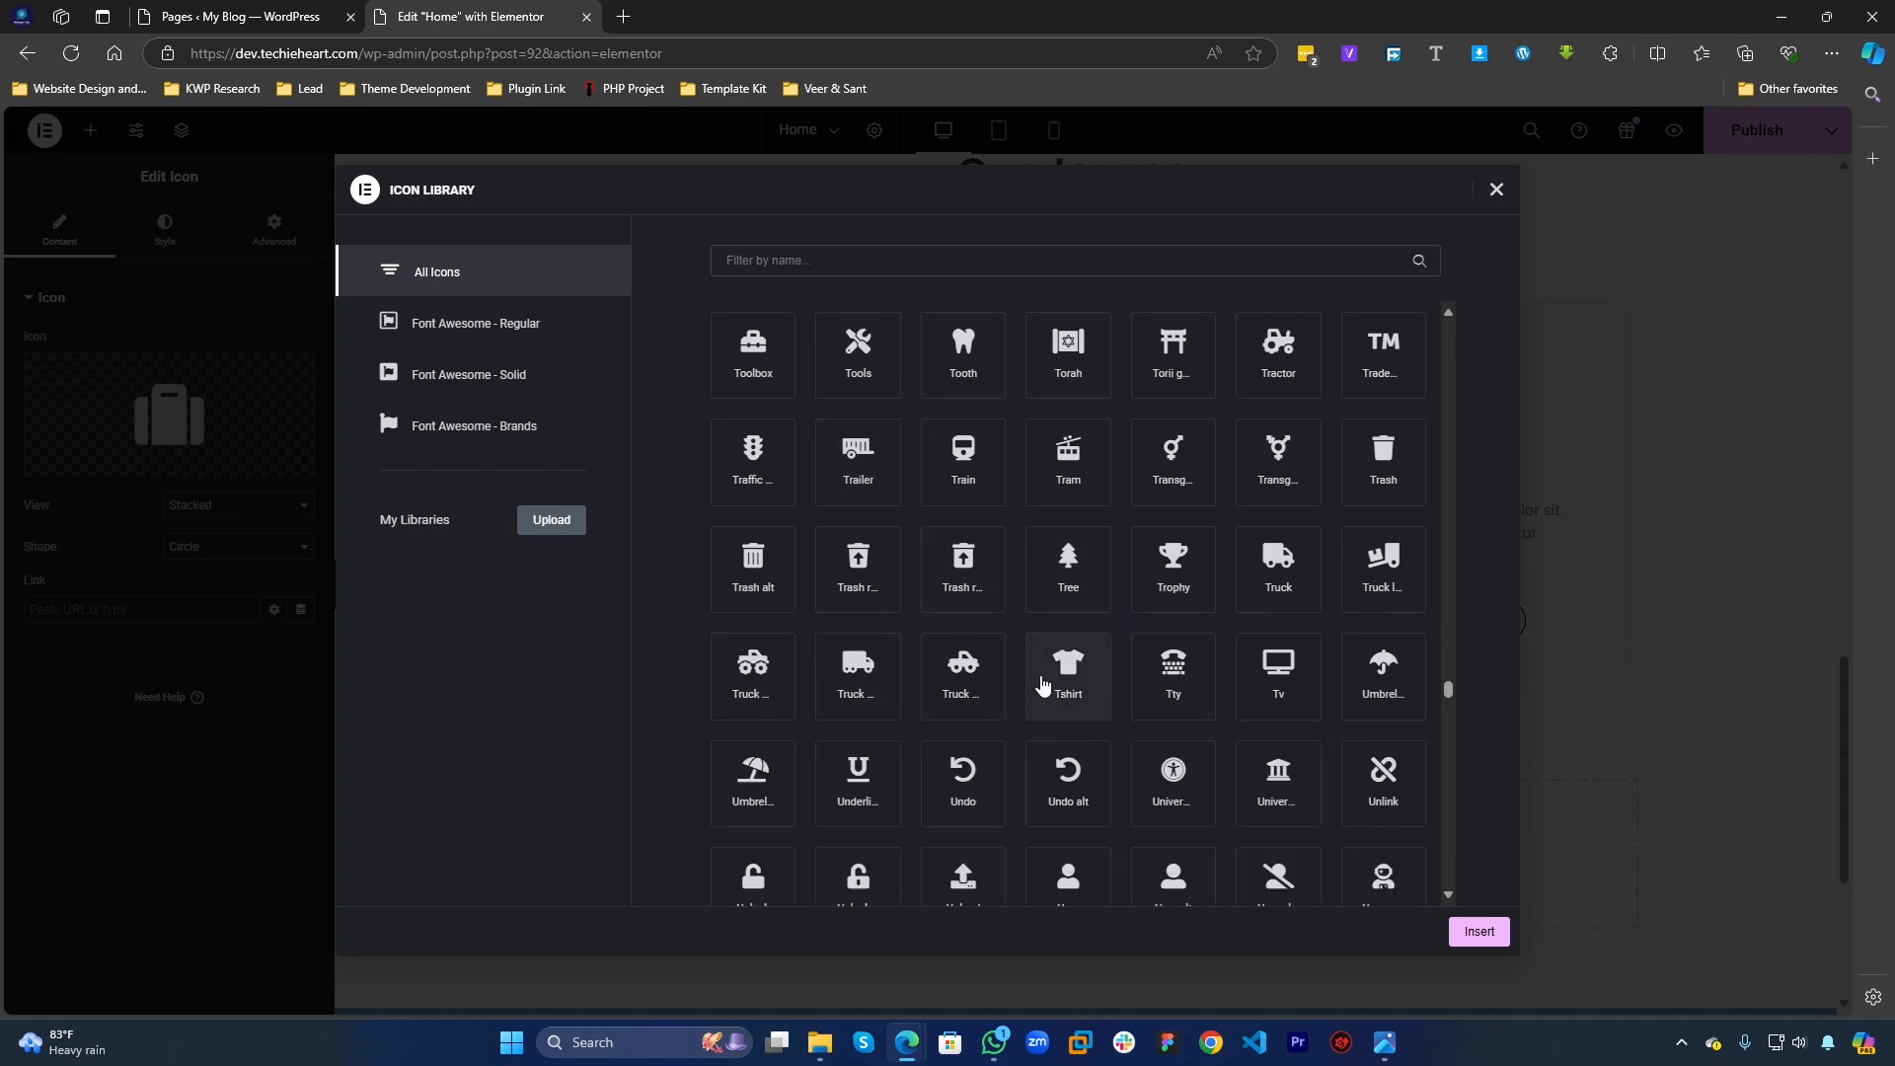
left_click(1045, 687)
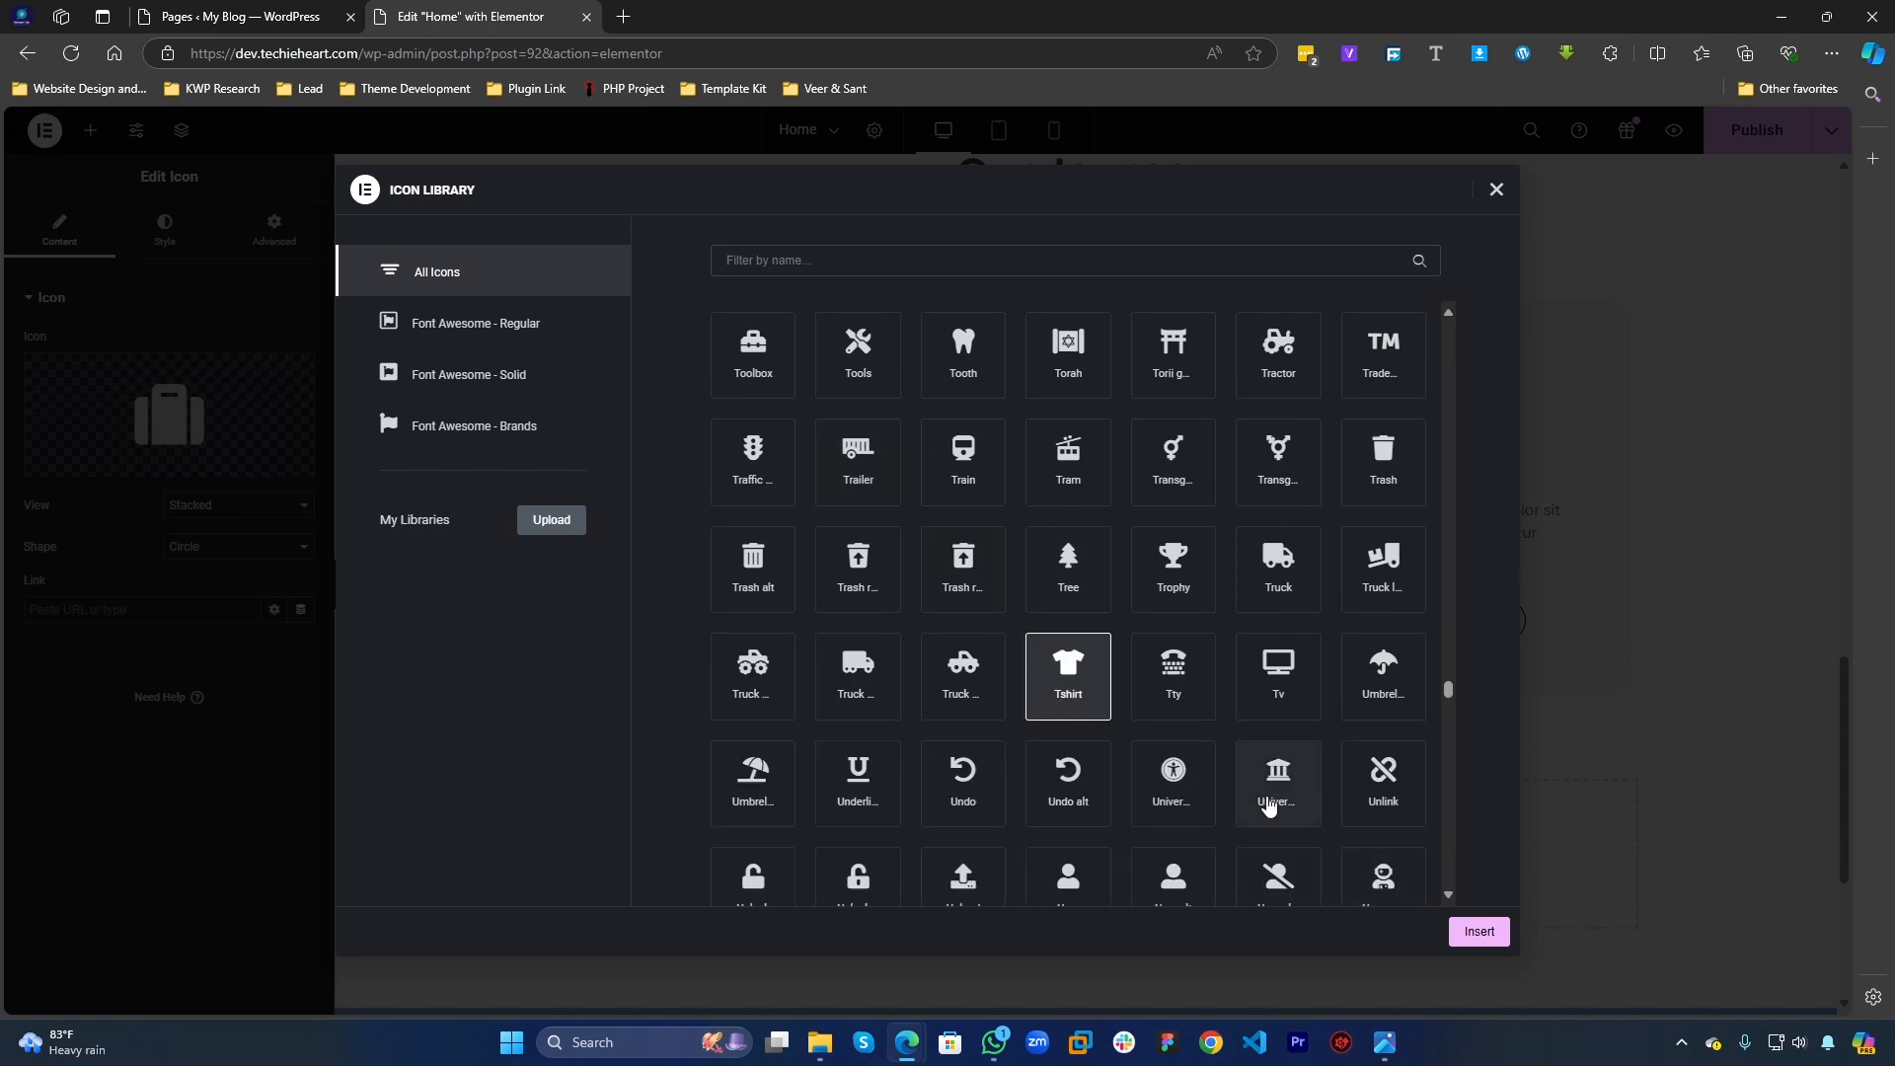
left_click(1479, 931)
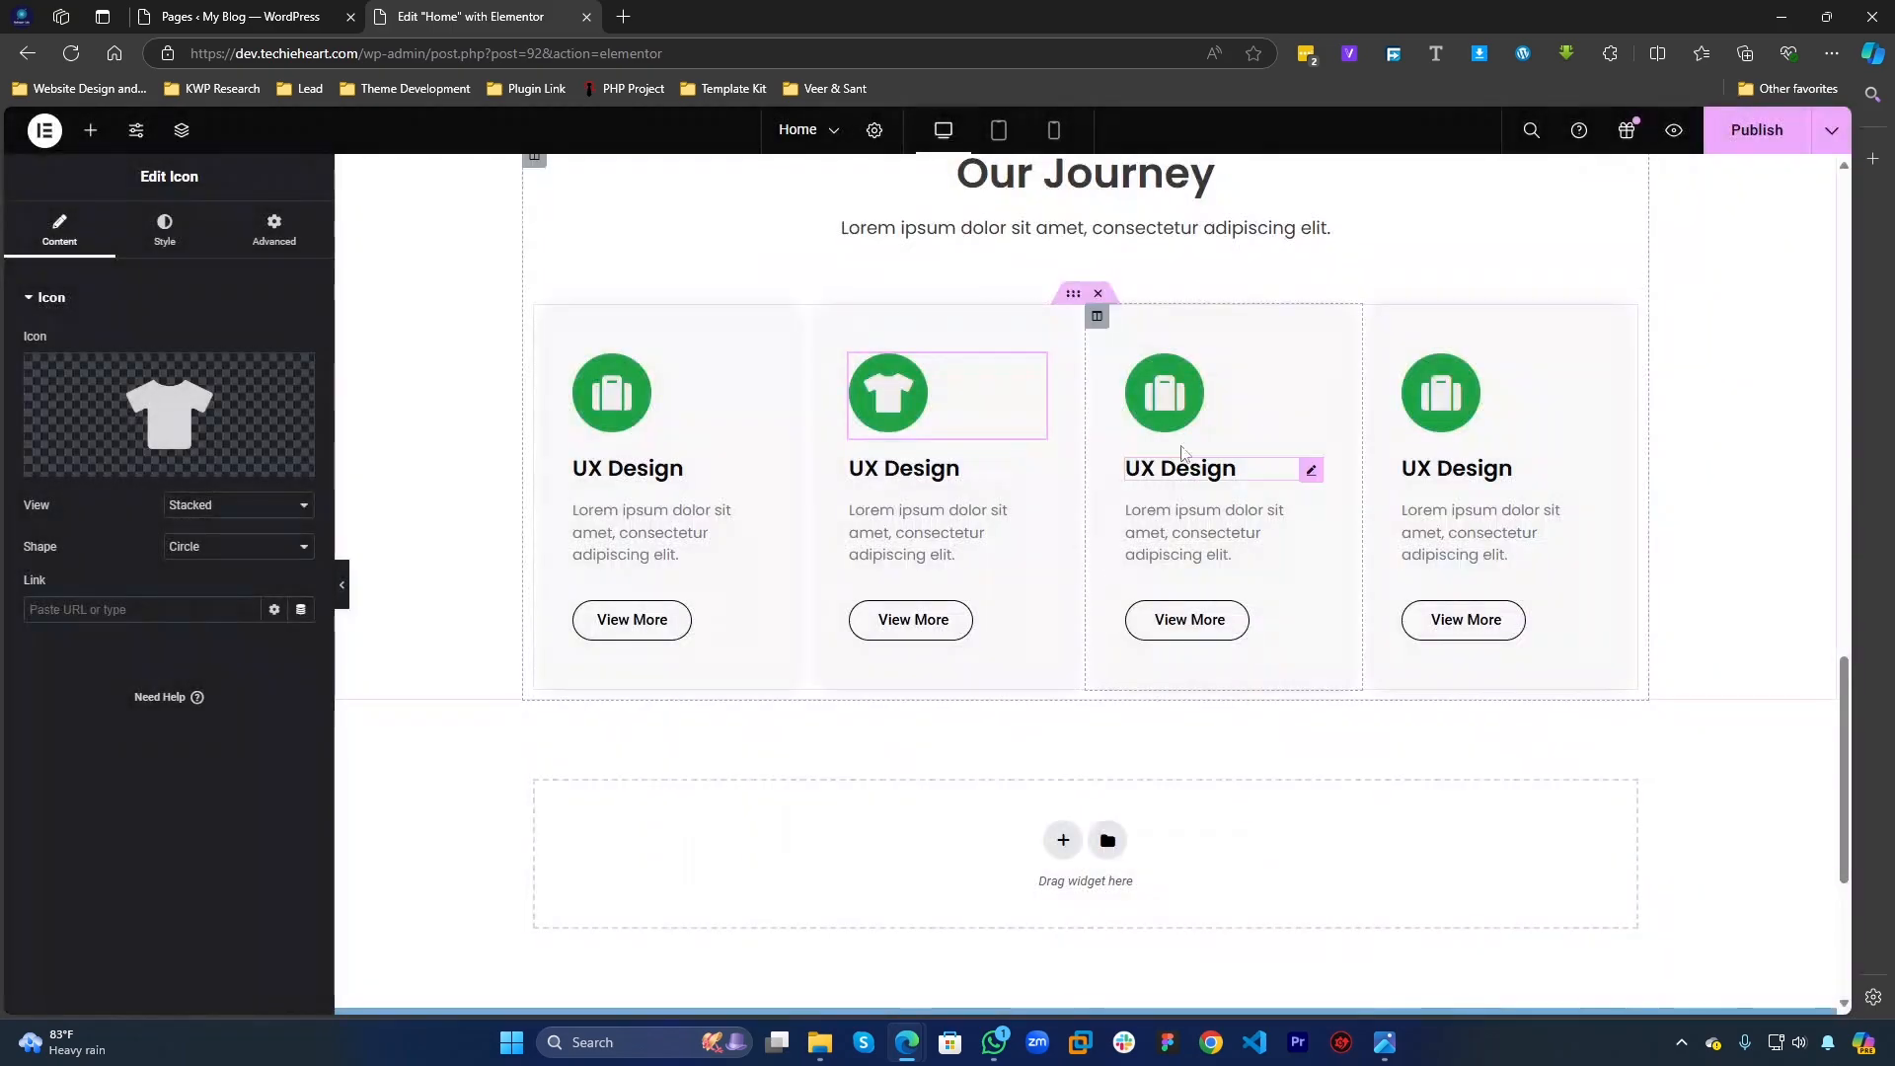
Step: Replace the third card's suitcase icon with the first temperature (thermometer) icon from the icon library
left_click(1226, 432)
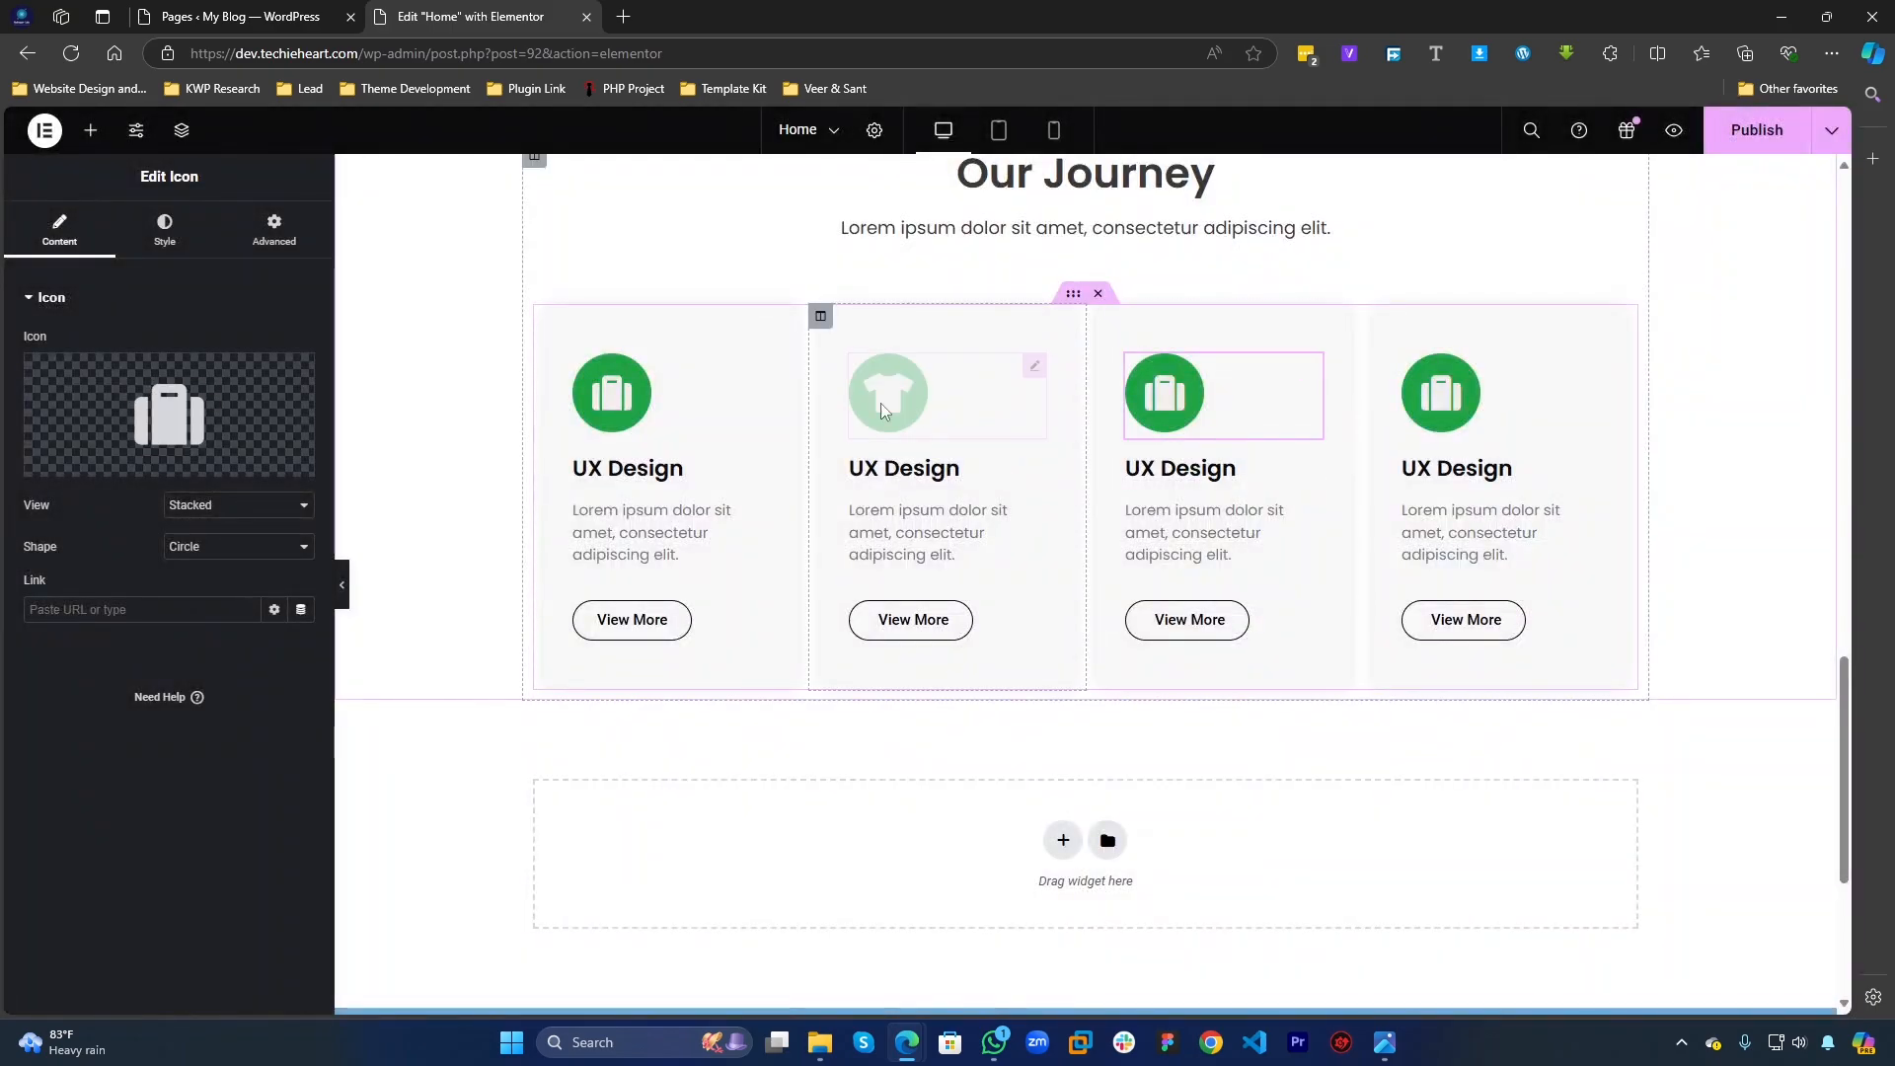
left_click(188, 401)
left_click(1162, 514)
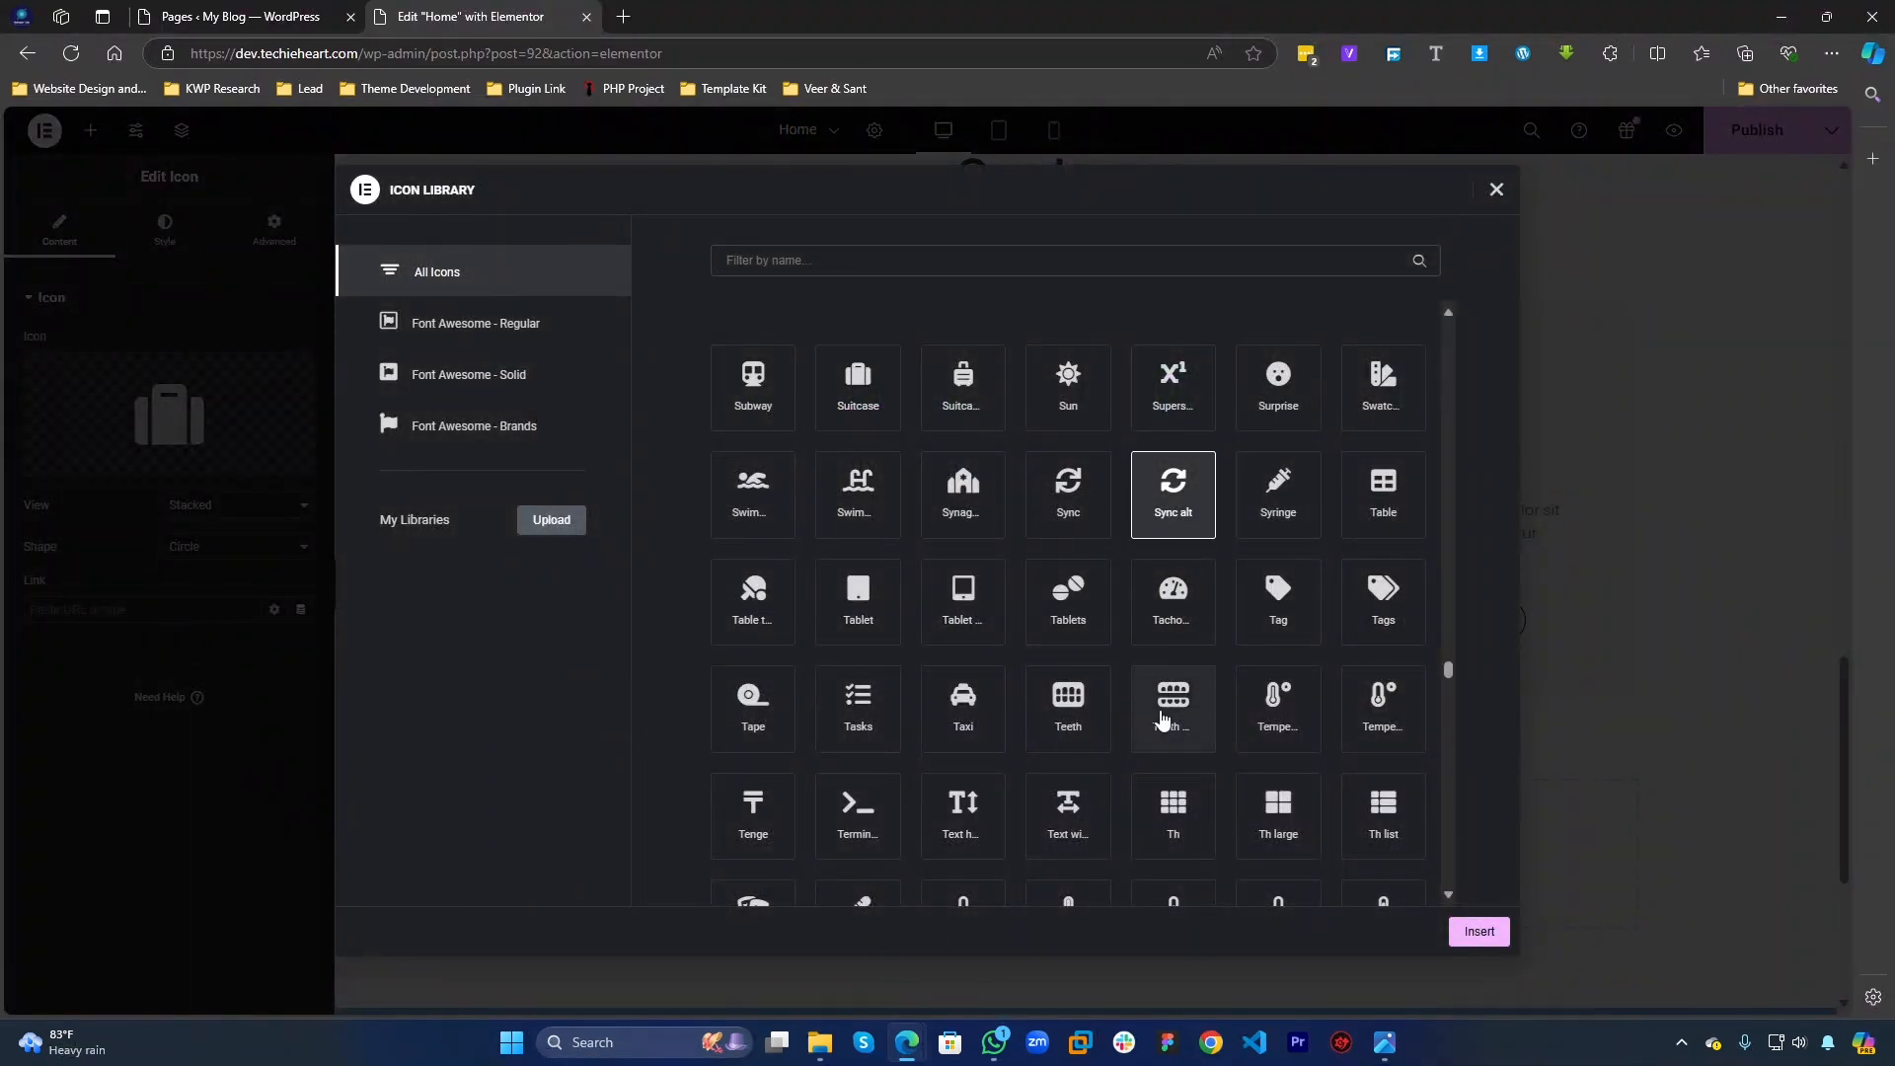
left_click(1165, 716)
left_click(1274, 703)
left_click(1479, 931)
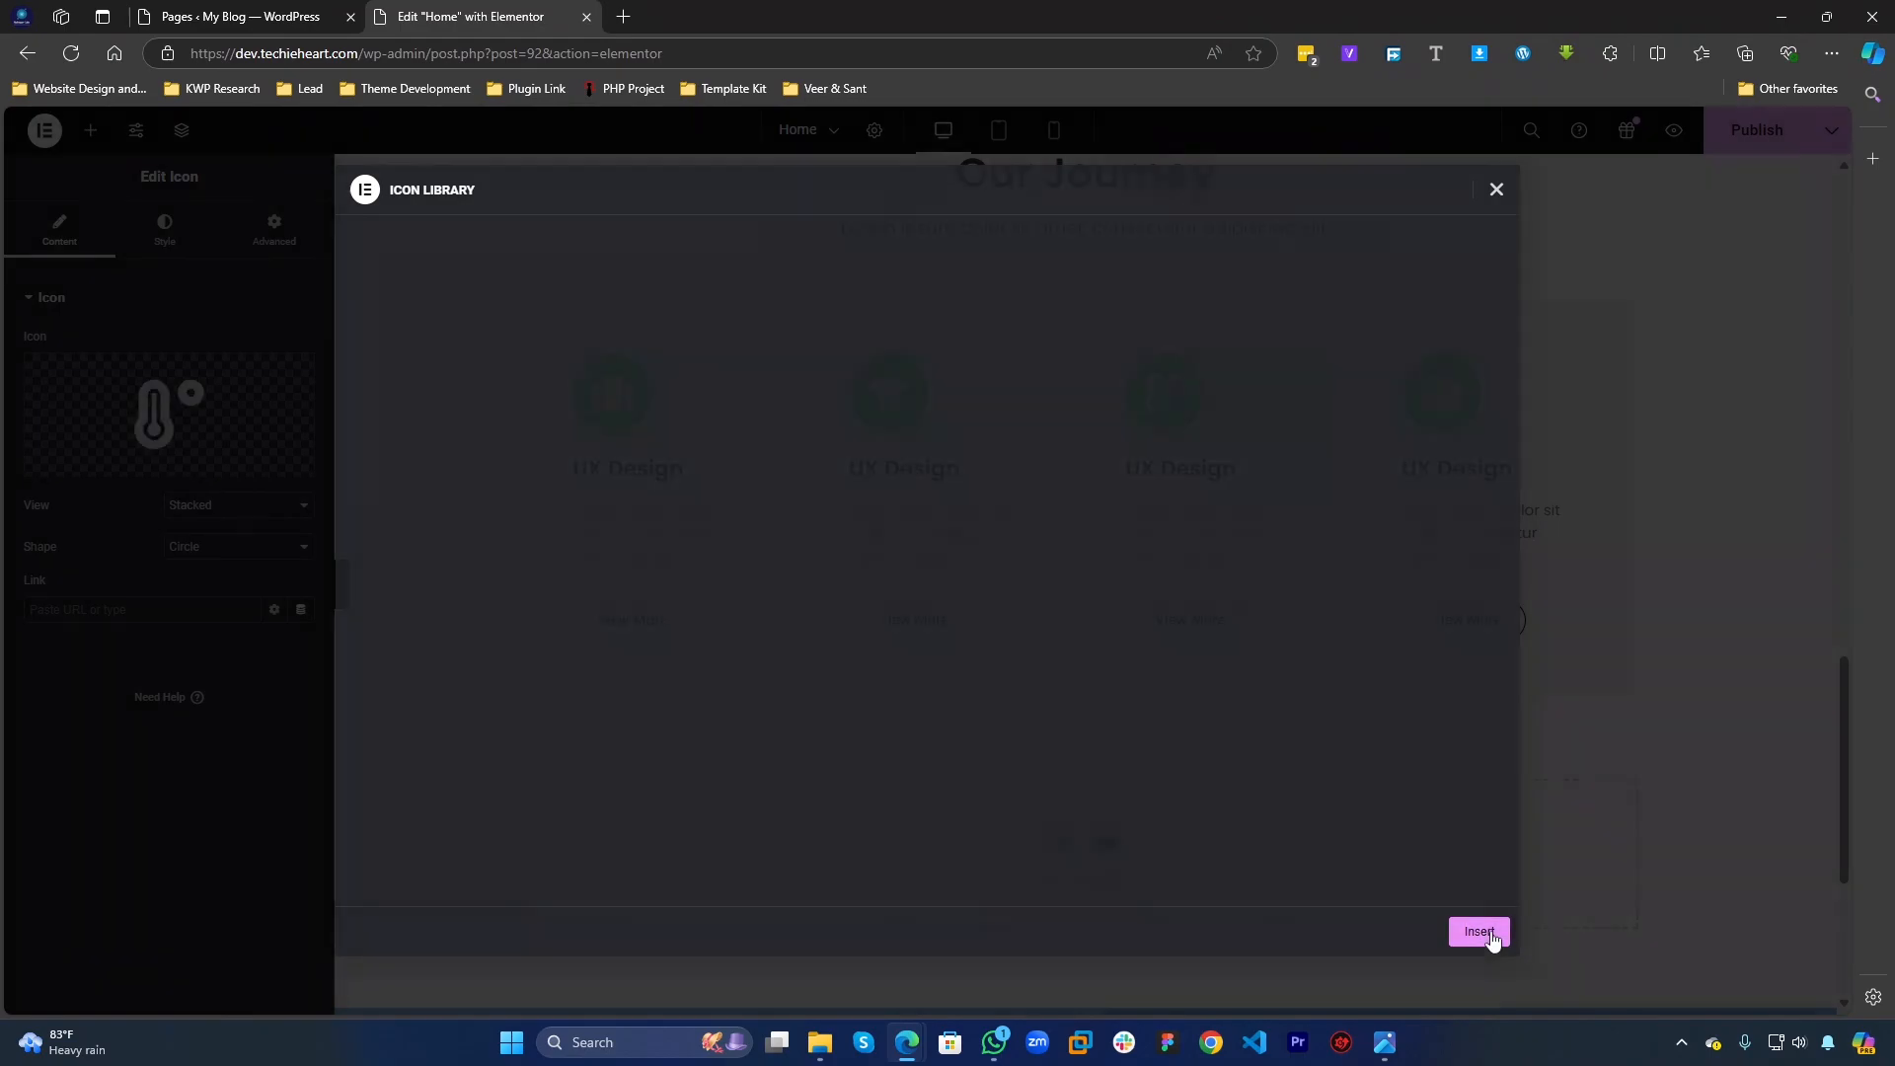
Step: Replace the fourth card's suitcase icon with the Tools icon from the icon library
left_click(1439, 425)
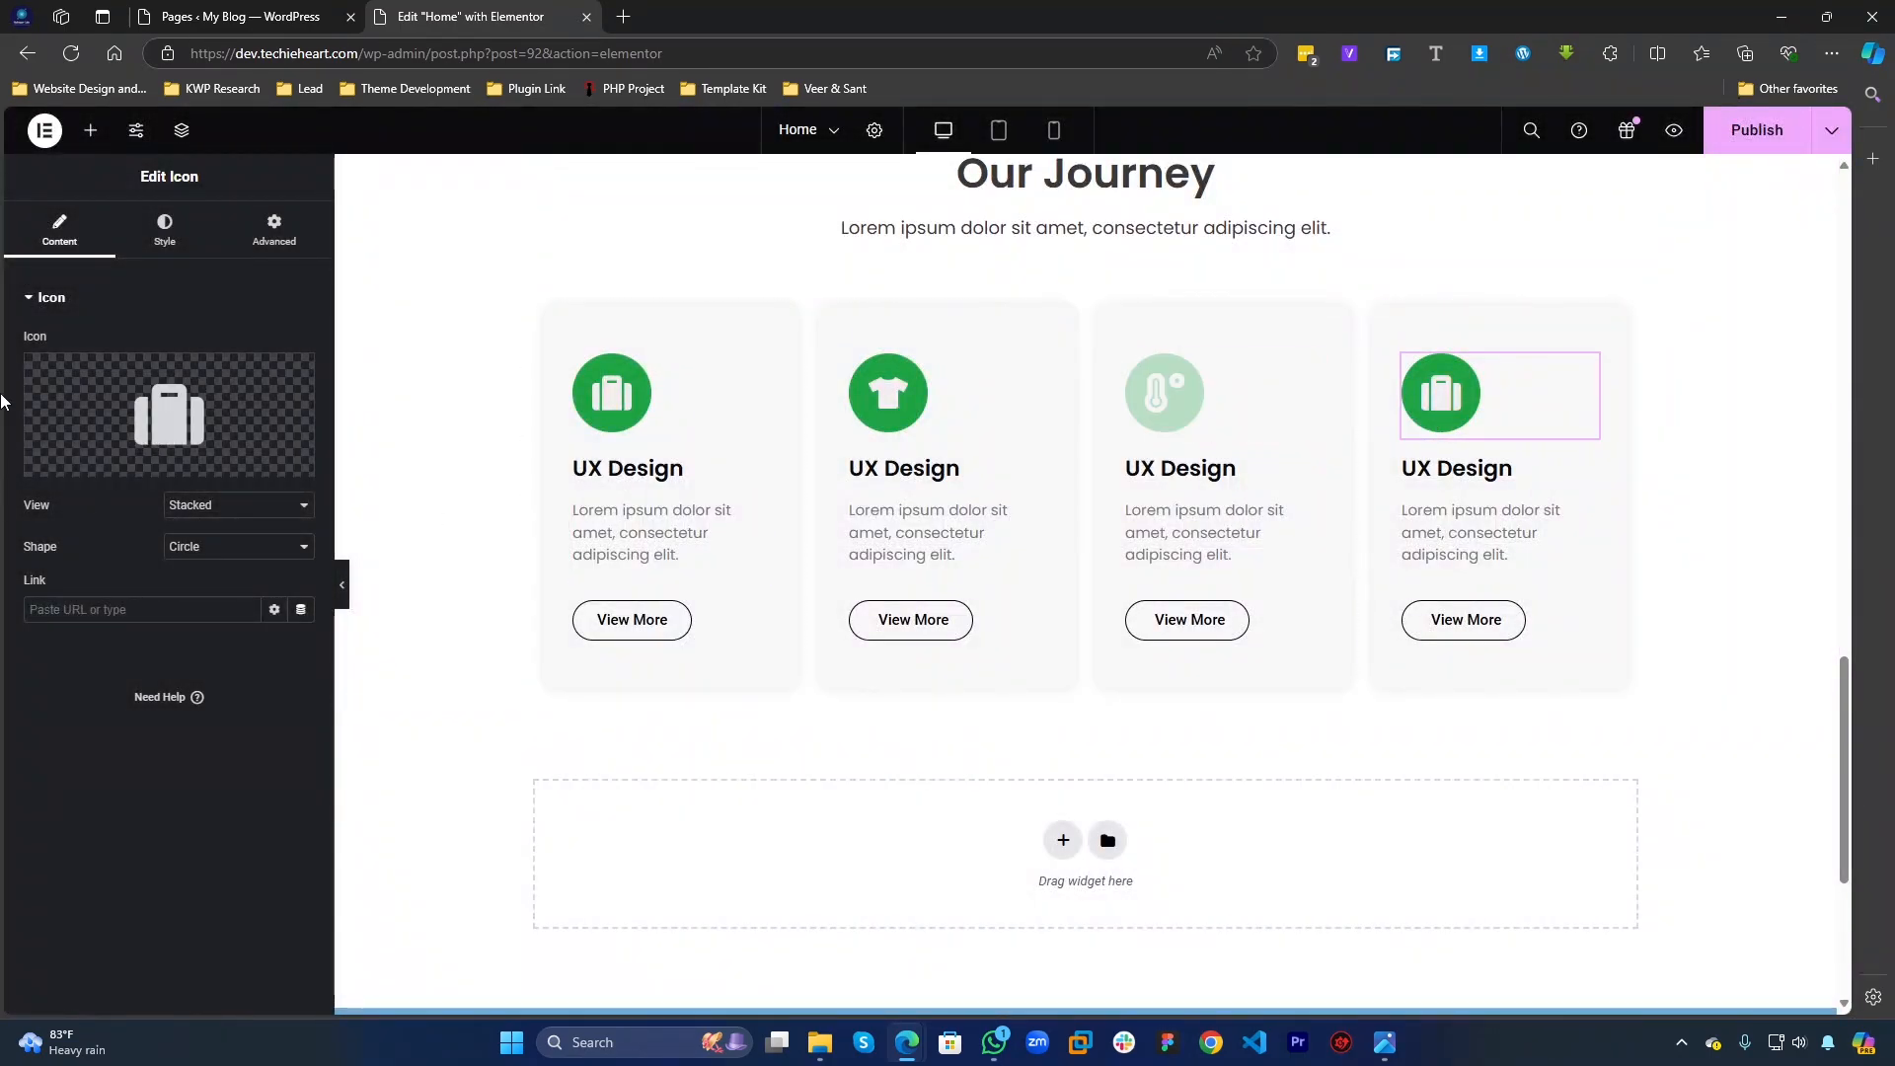
left_click(109, 412)
scroll(1086, 790, "down", 3)
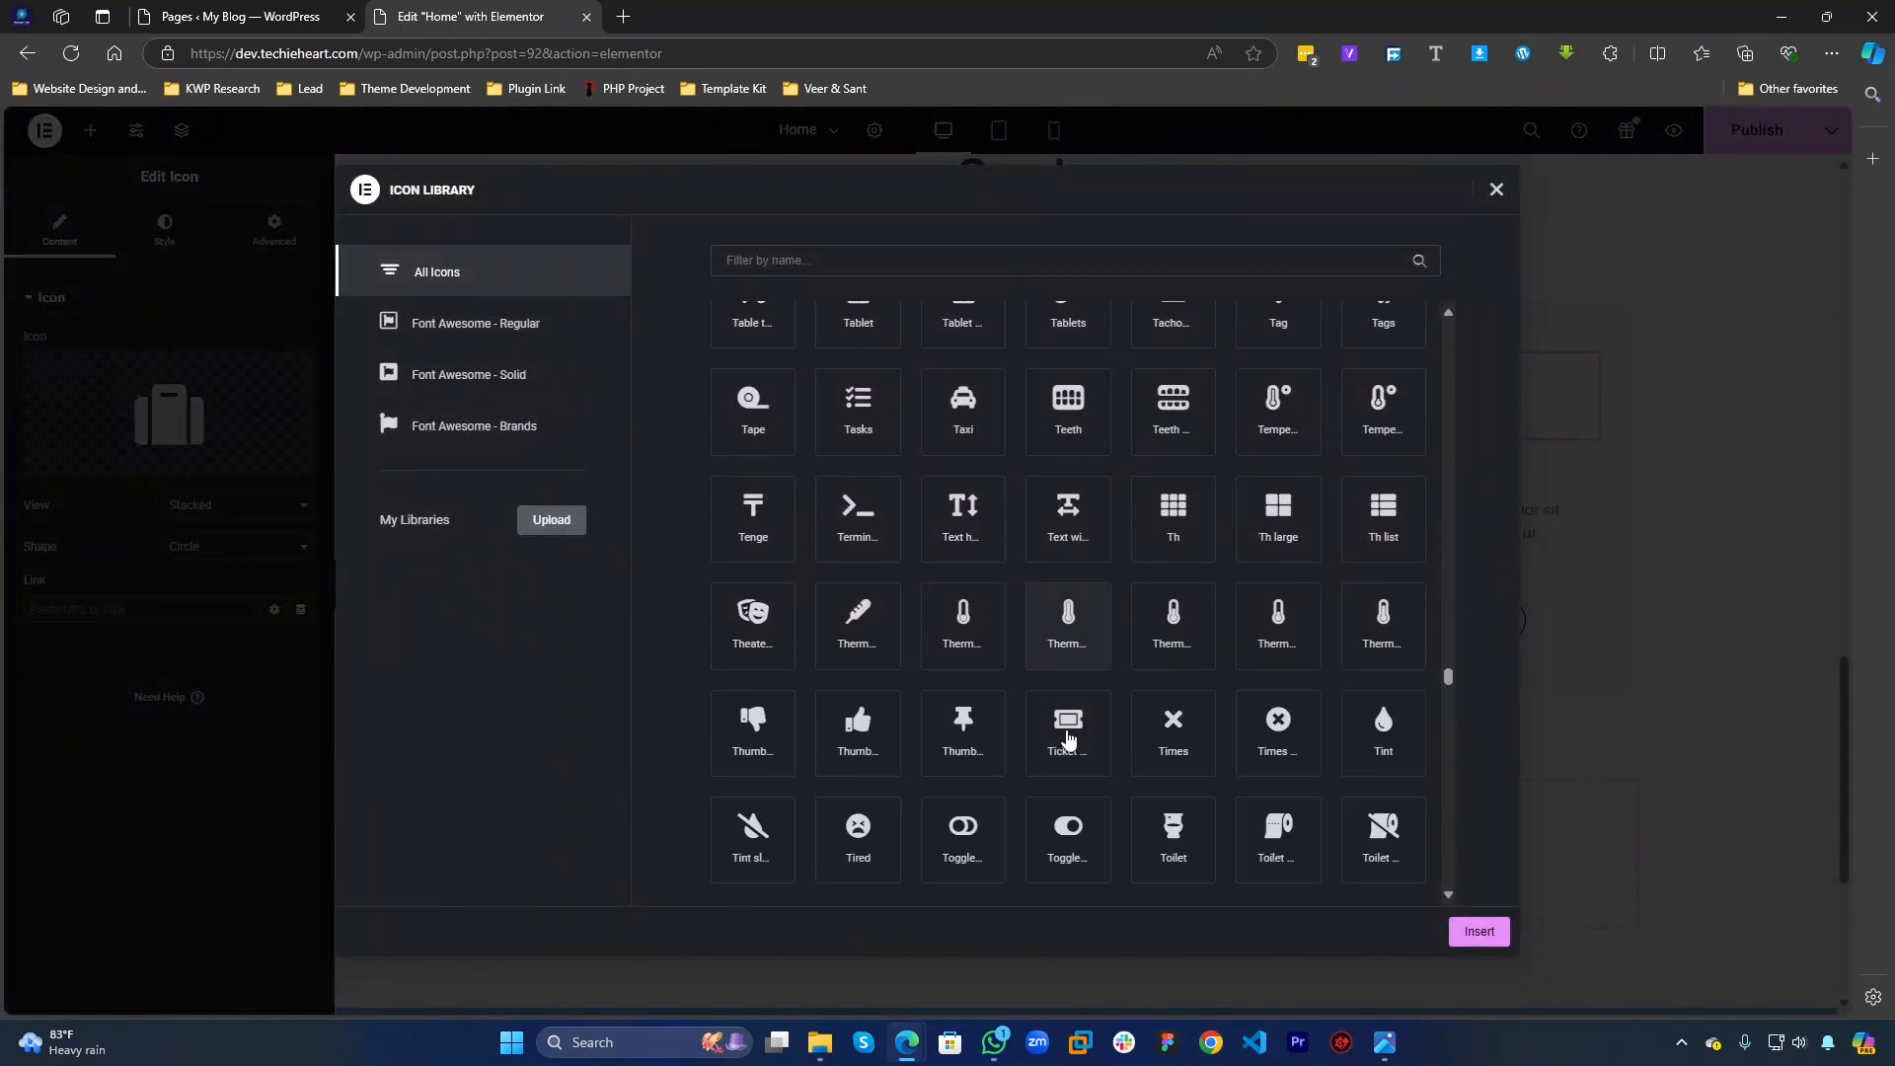
scroll(974, 647, "down", 2)
left_click(858, 751)
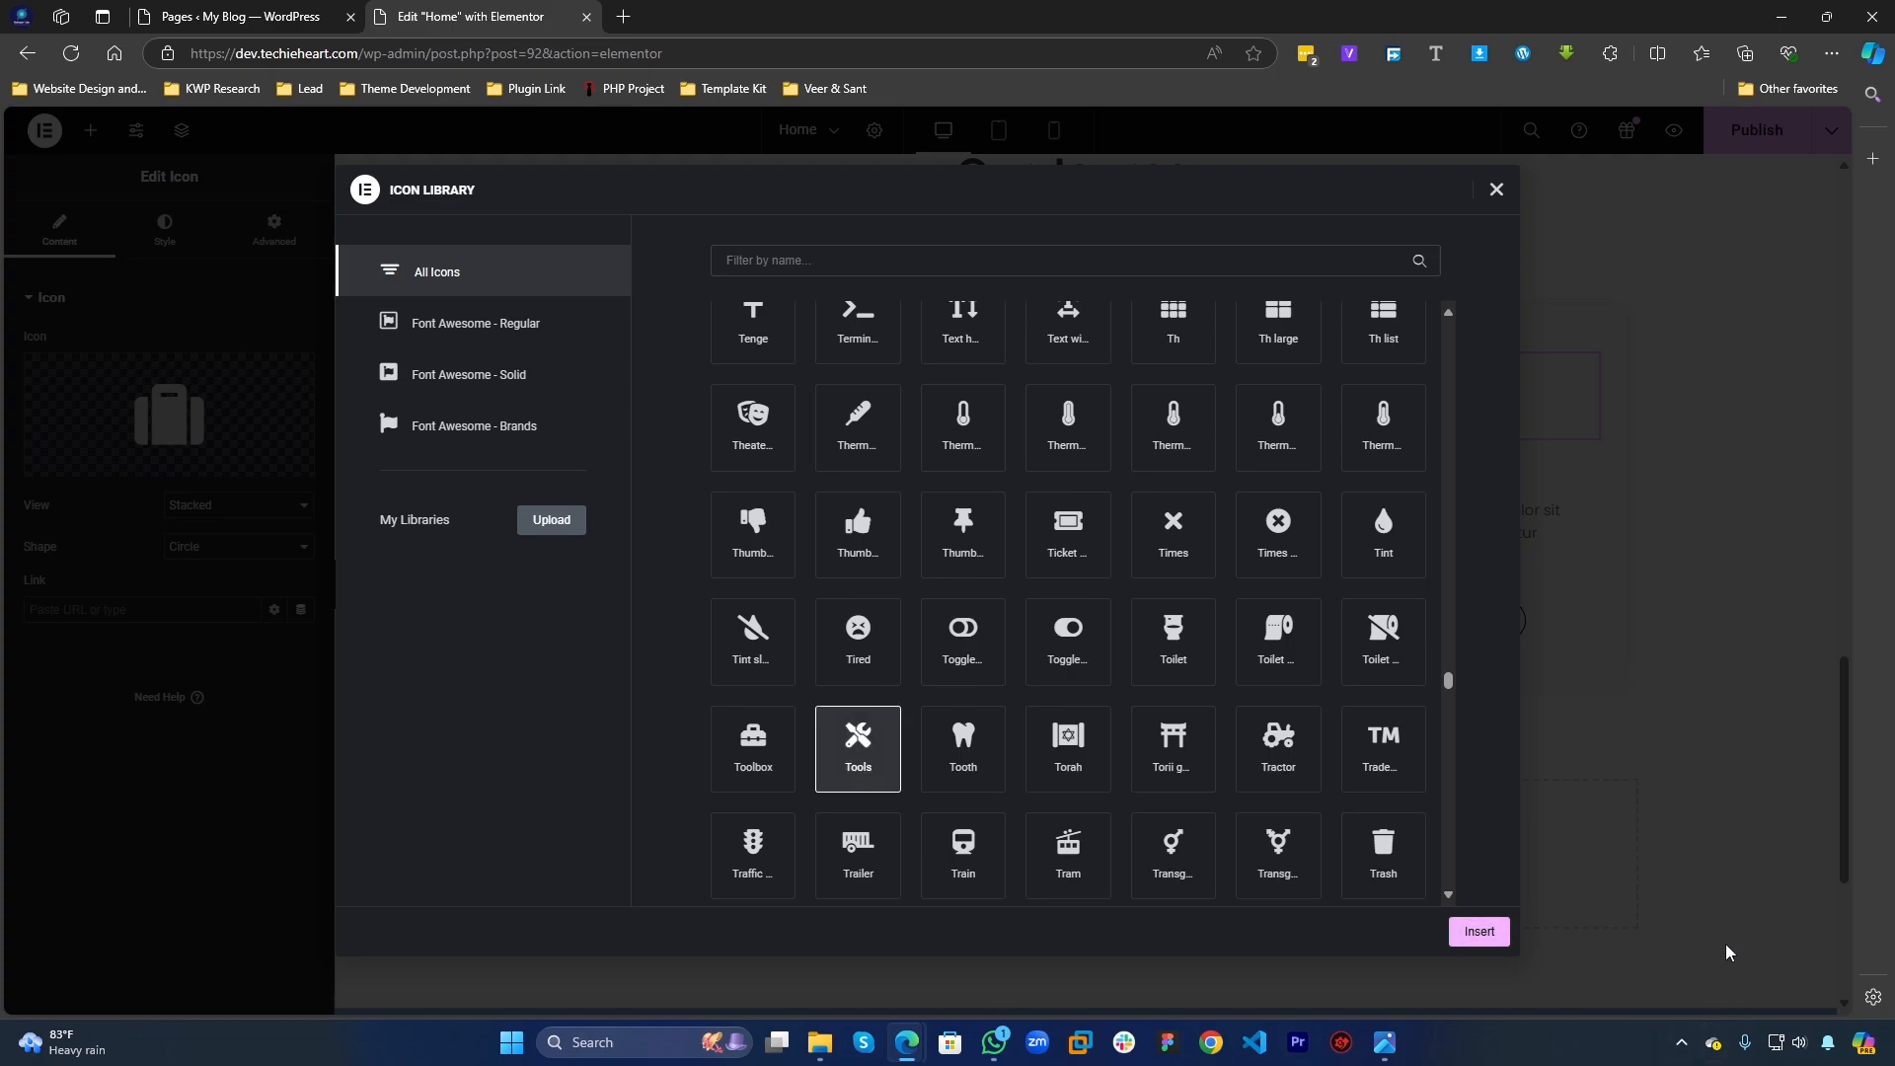
left_click(1471, 932)
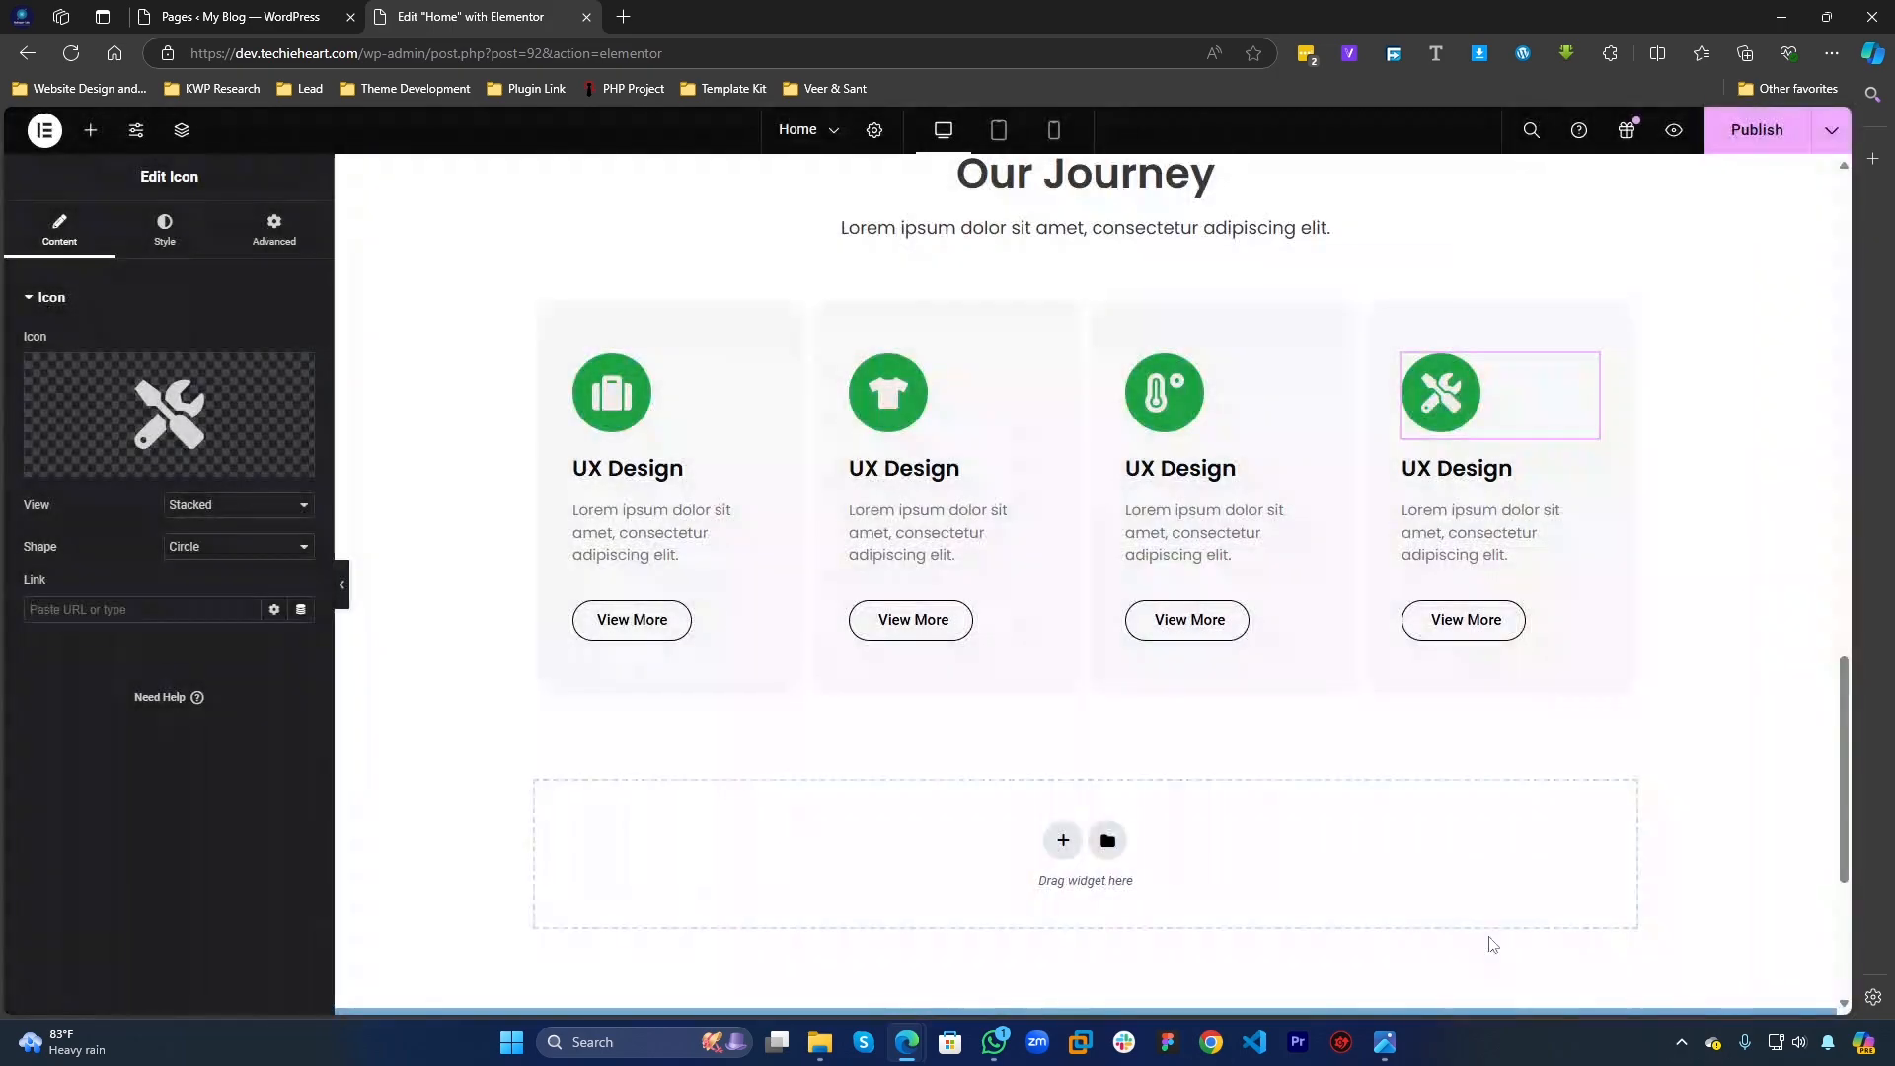
Step: Change the second card's heading title to "Branding"
left_click(956, 469)
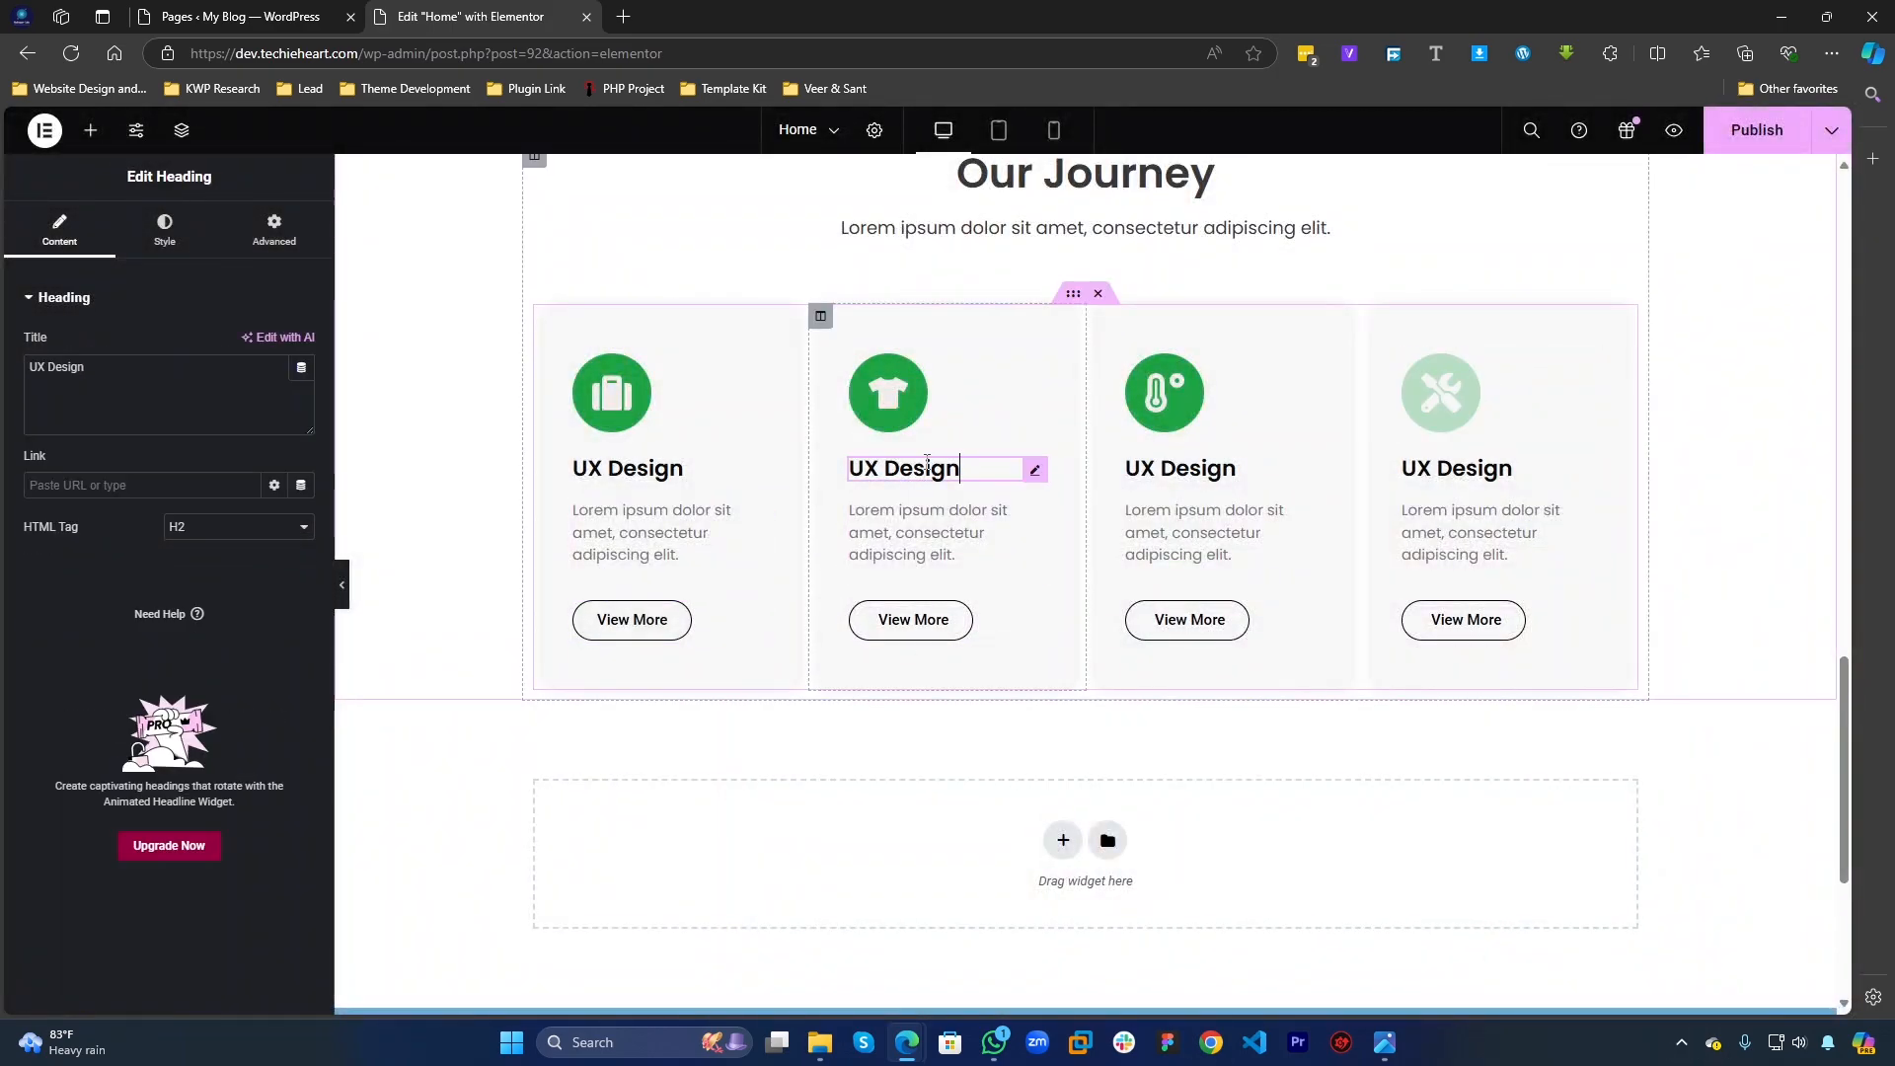
key("ctrl+shift+Left")
key("ctrl+shift+Left")
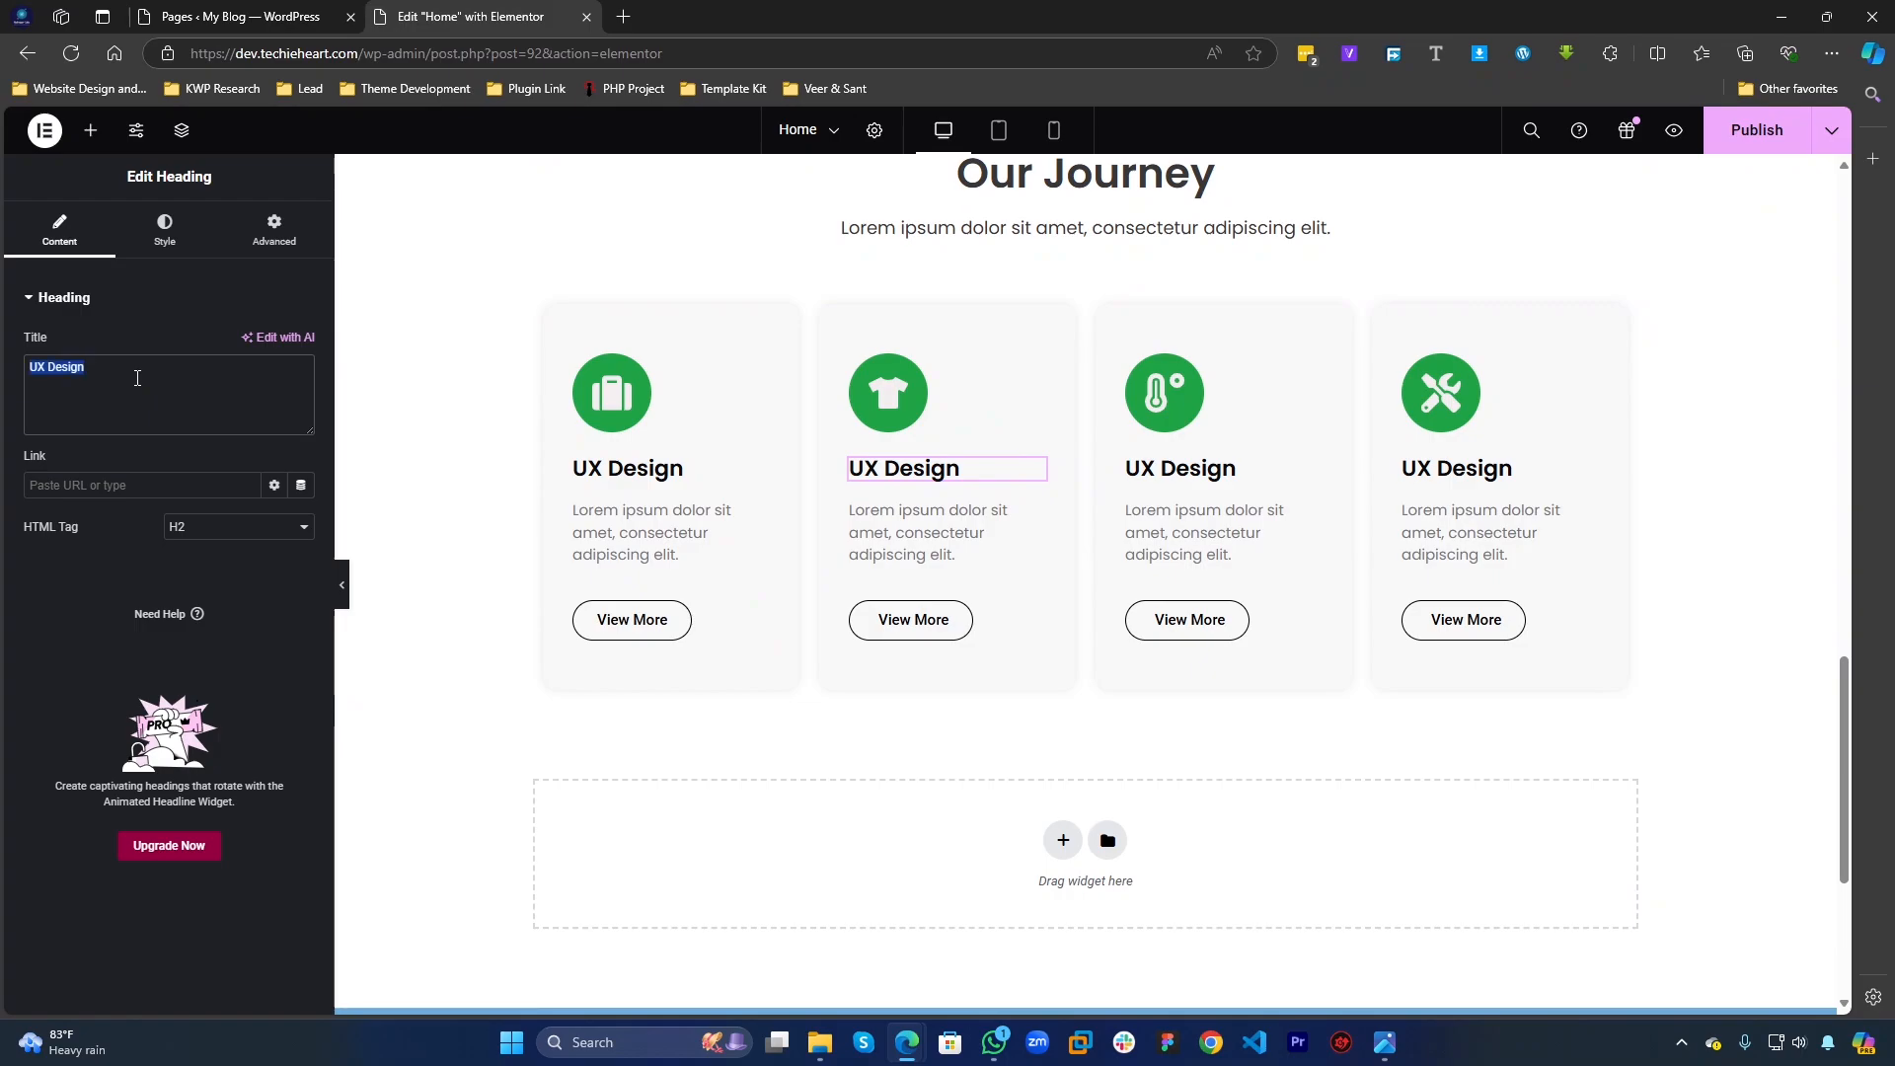
type("Branding")
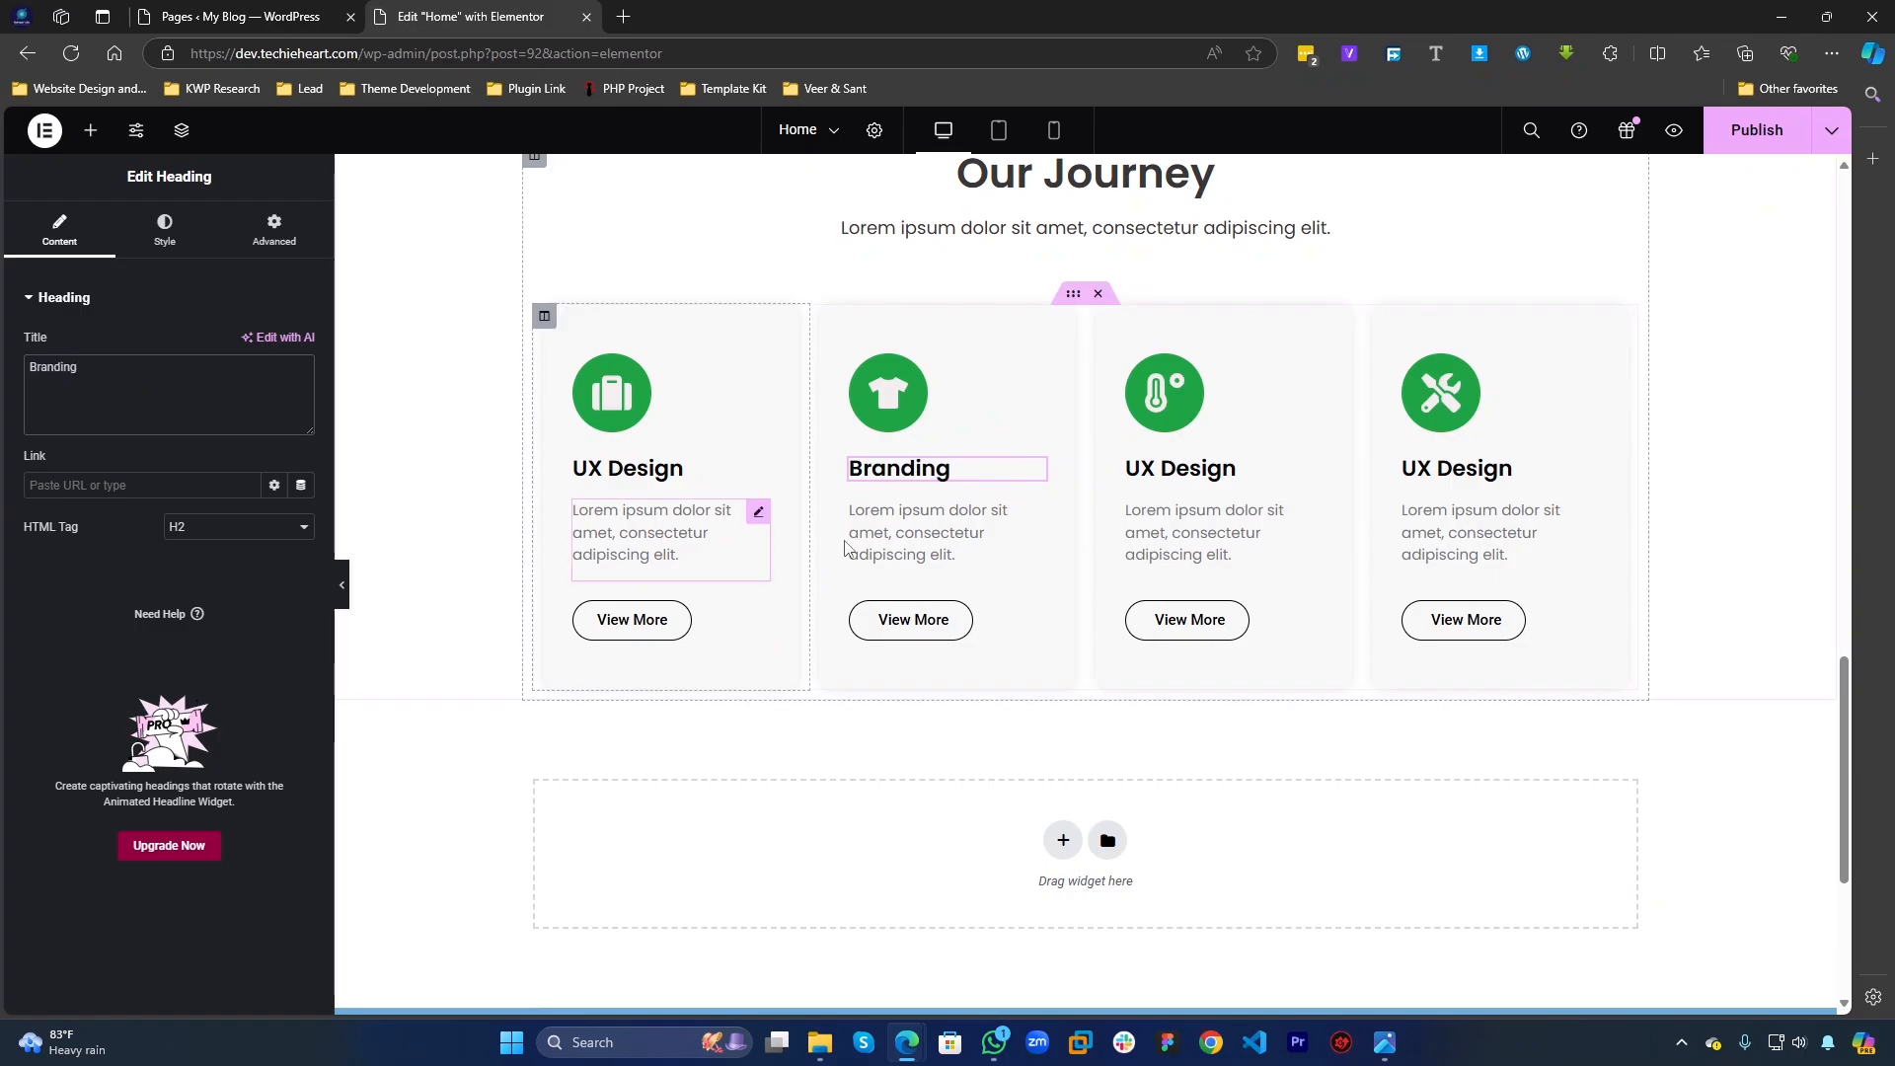
Step: Change the third card's heading title to "3D Design"
left_click(1305, 468)
left_click(173, 365)
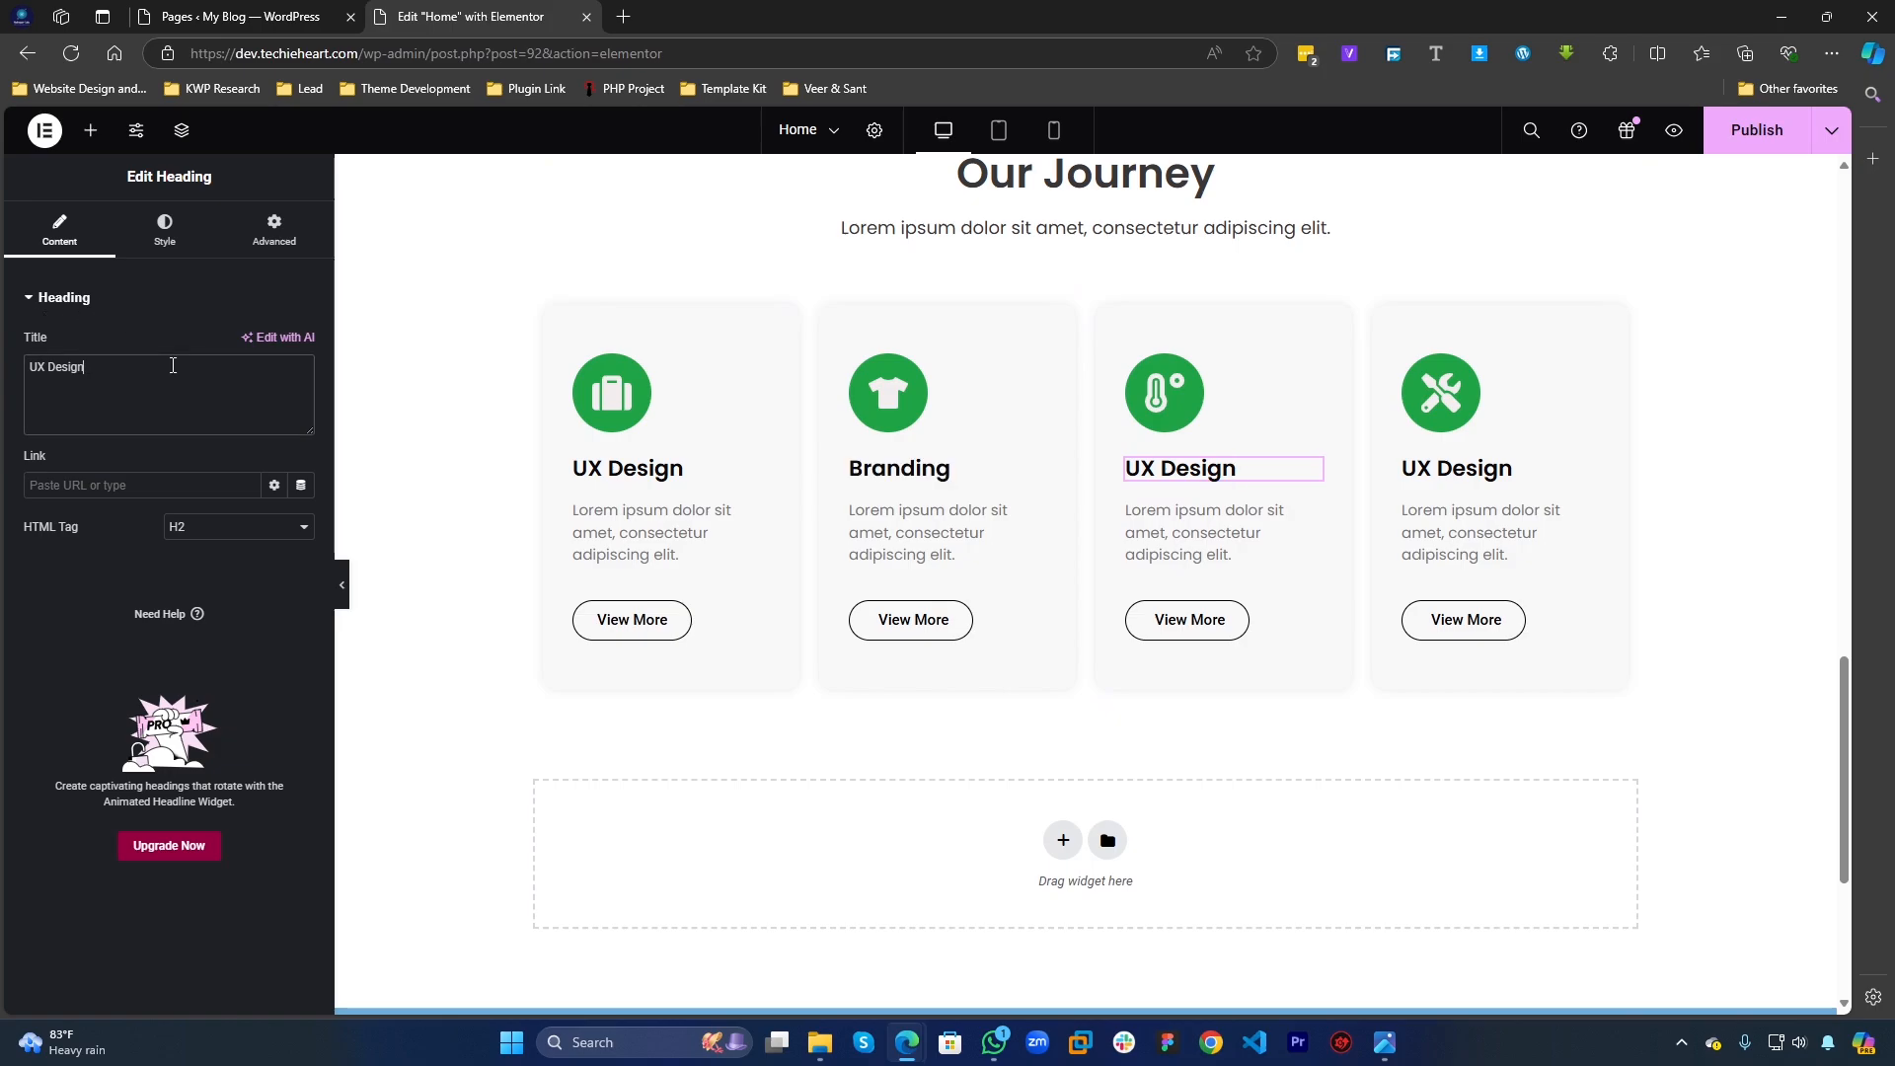
key("ctrl+a")
type("3")
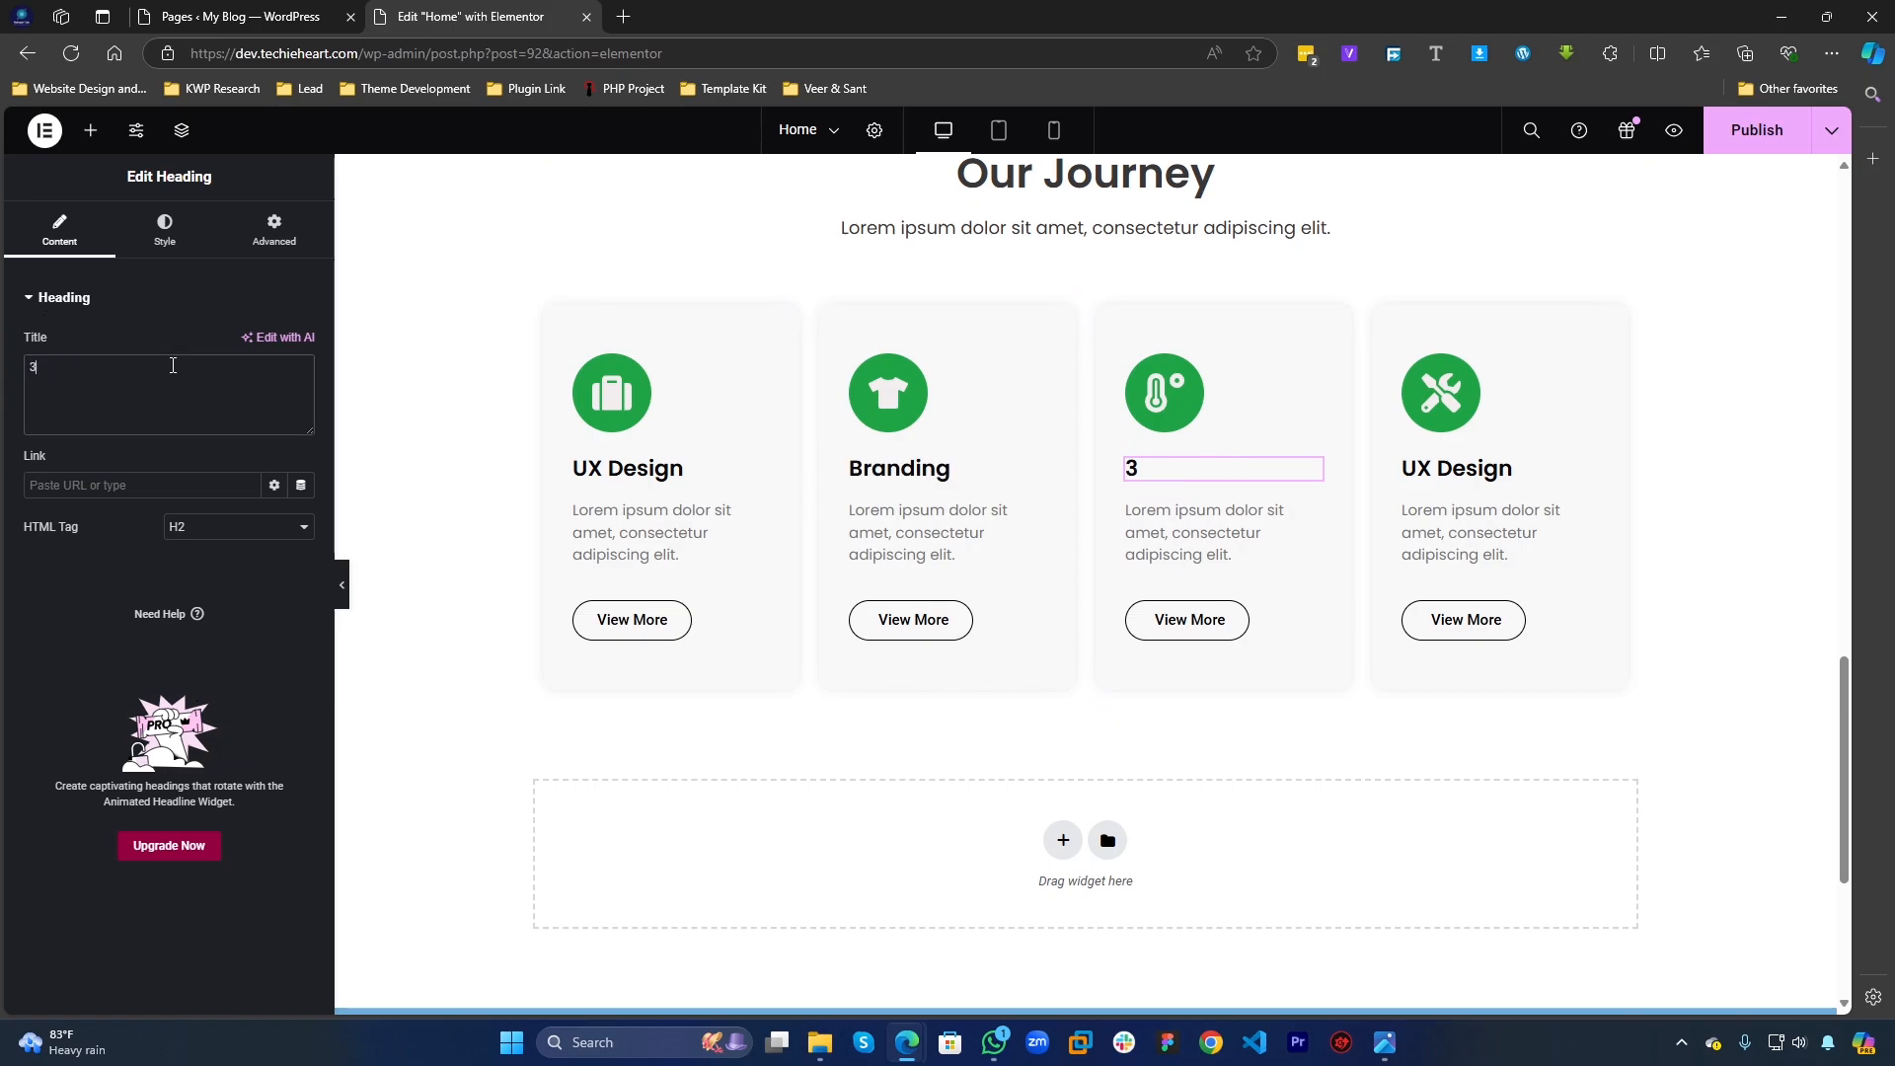
type("D Design")
Step: Change the fourth card's heading title to "Illustration"
left_click(1451, 469)
triple_click(82, 366)
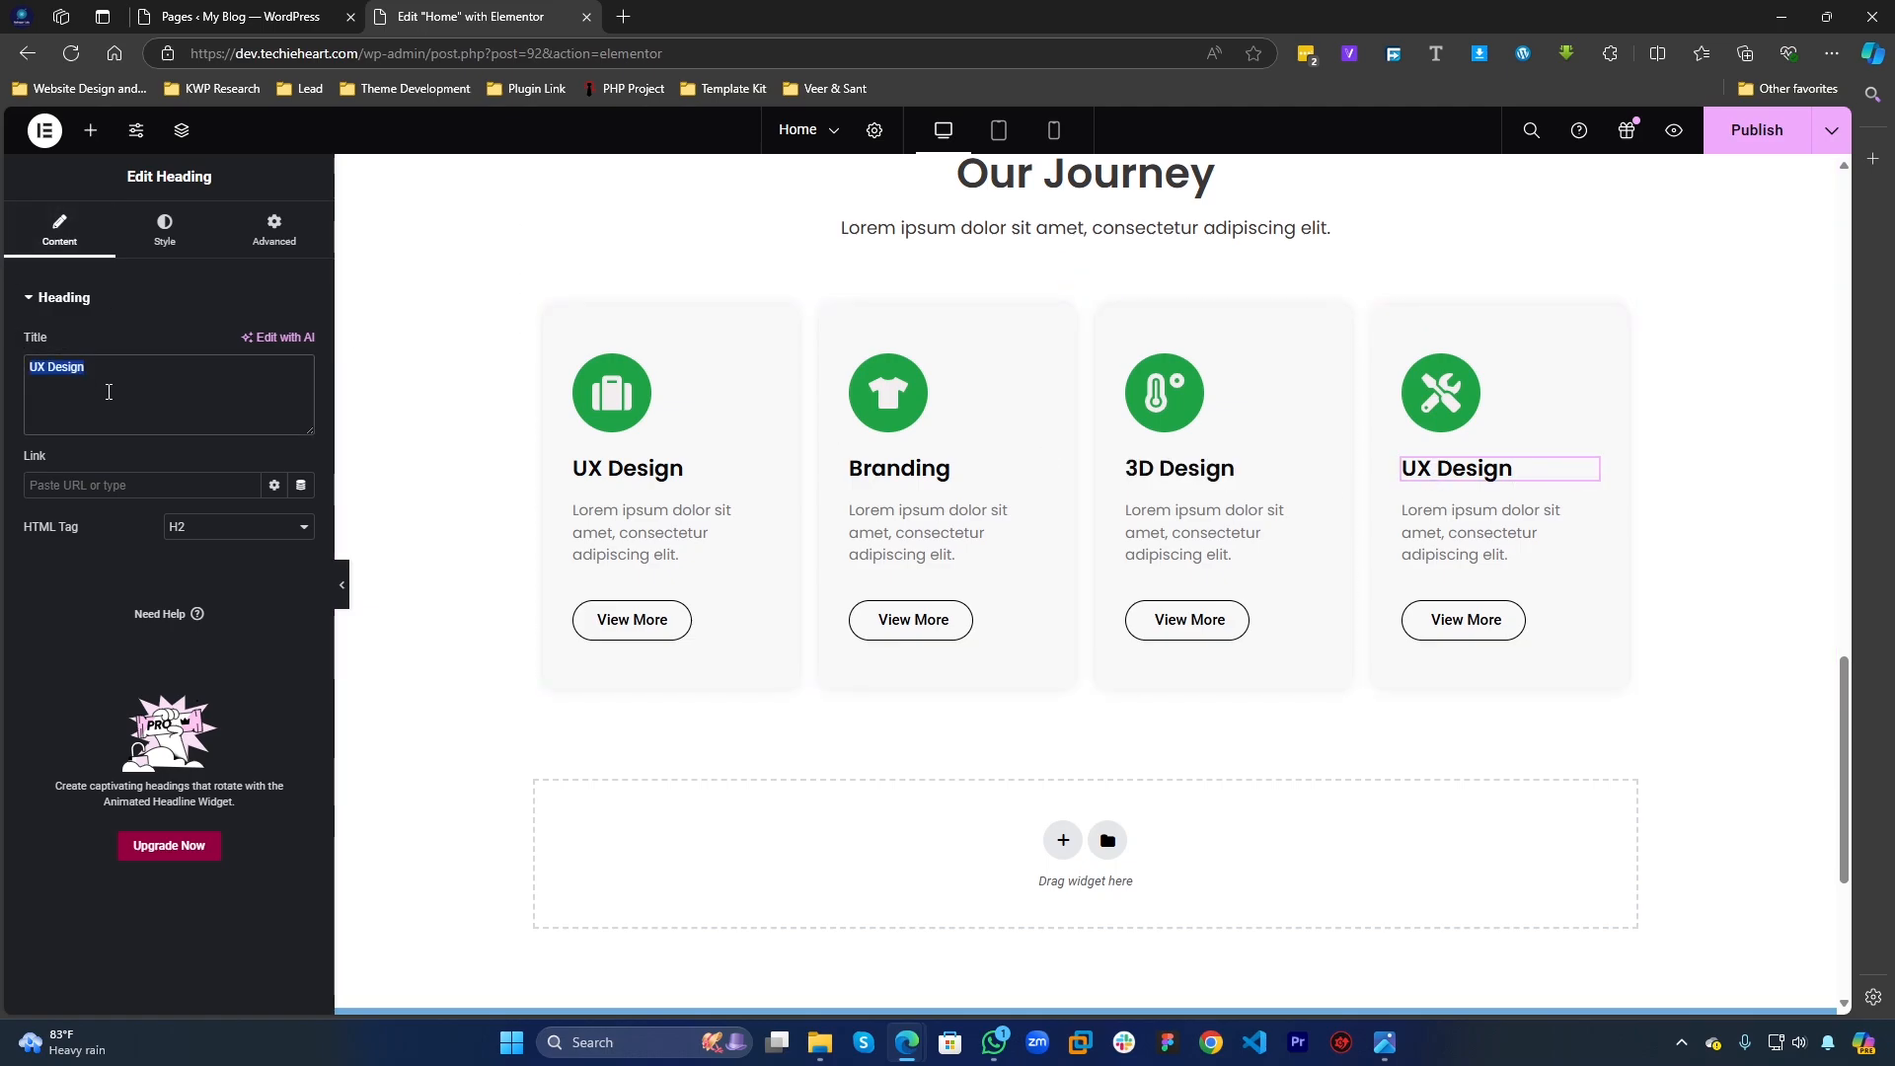
type("I")
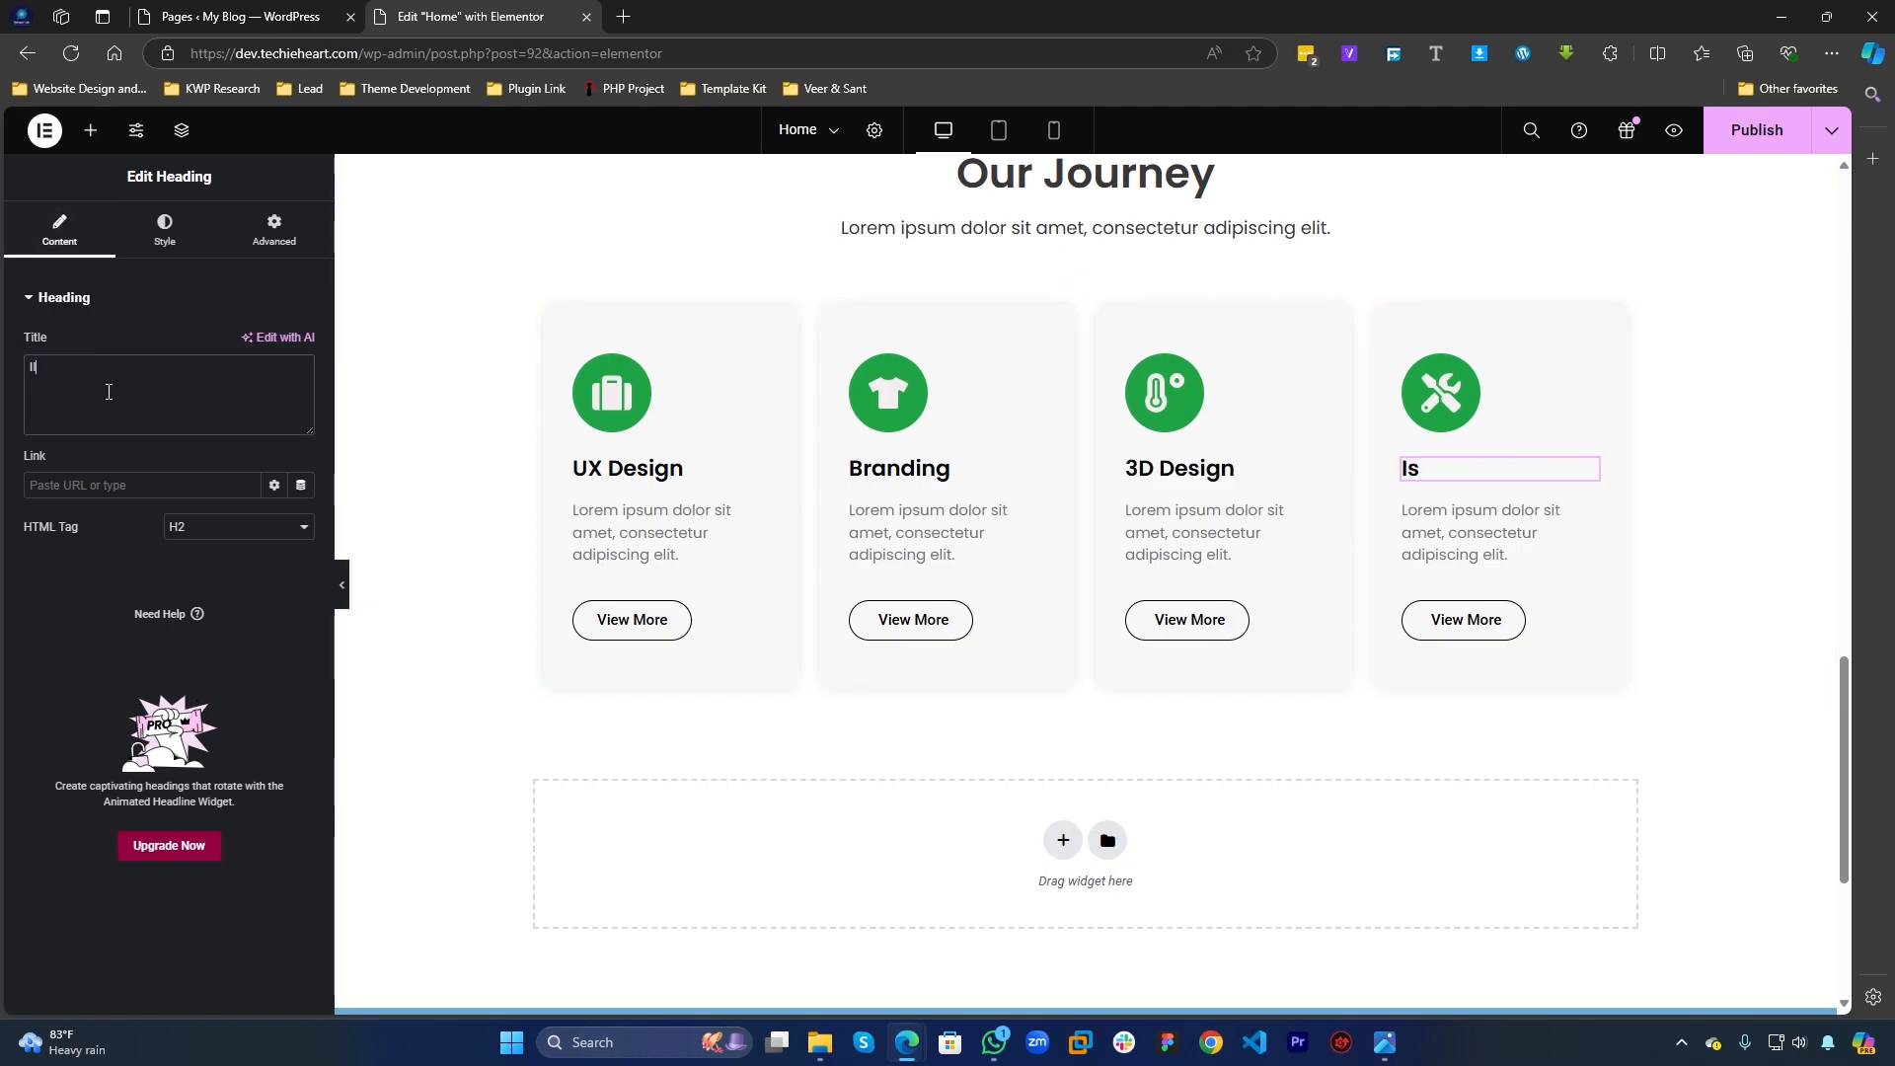
key("BackSpace")
key("BackSpace")
type("lustration")
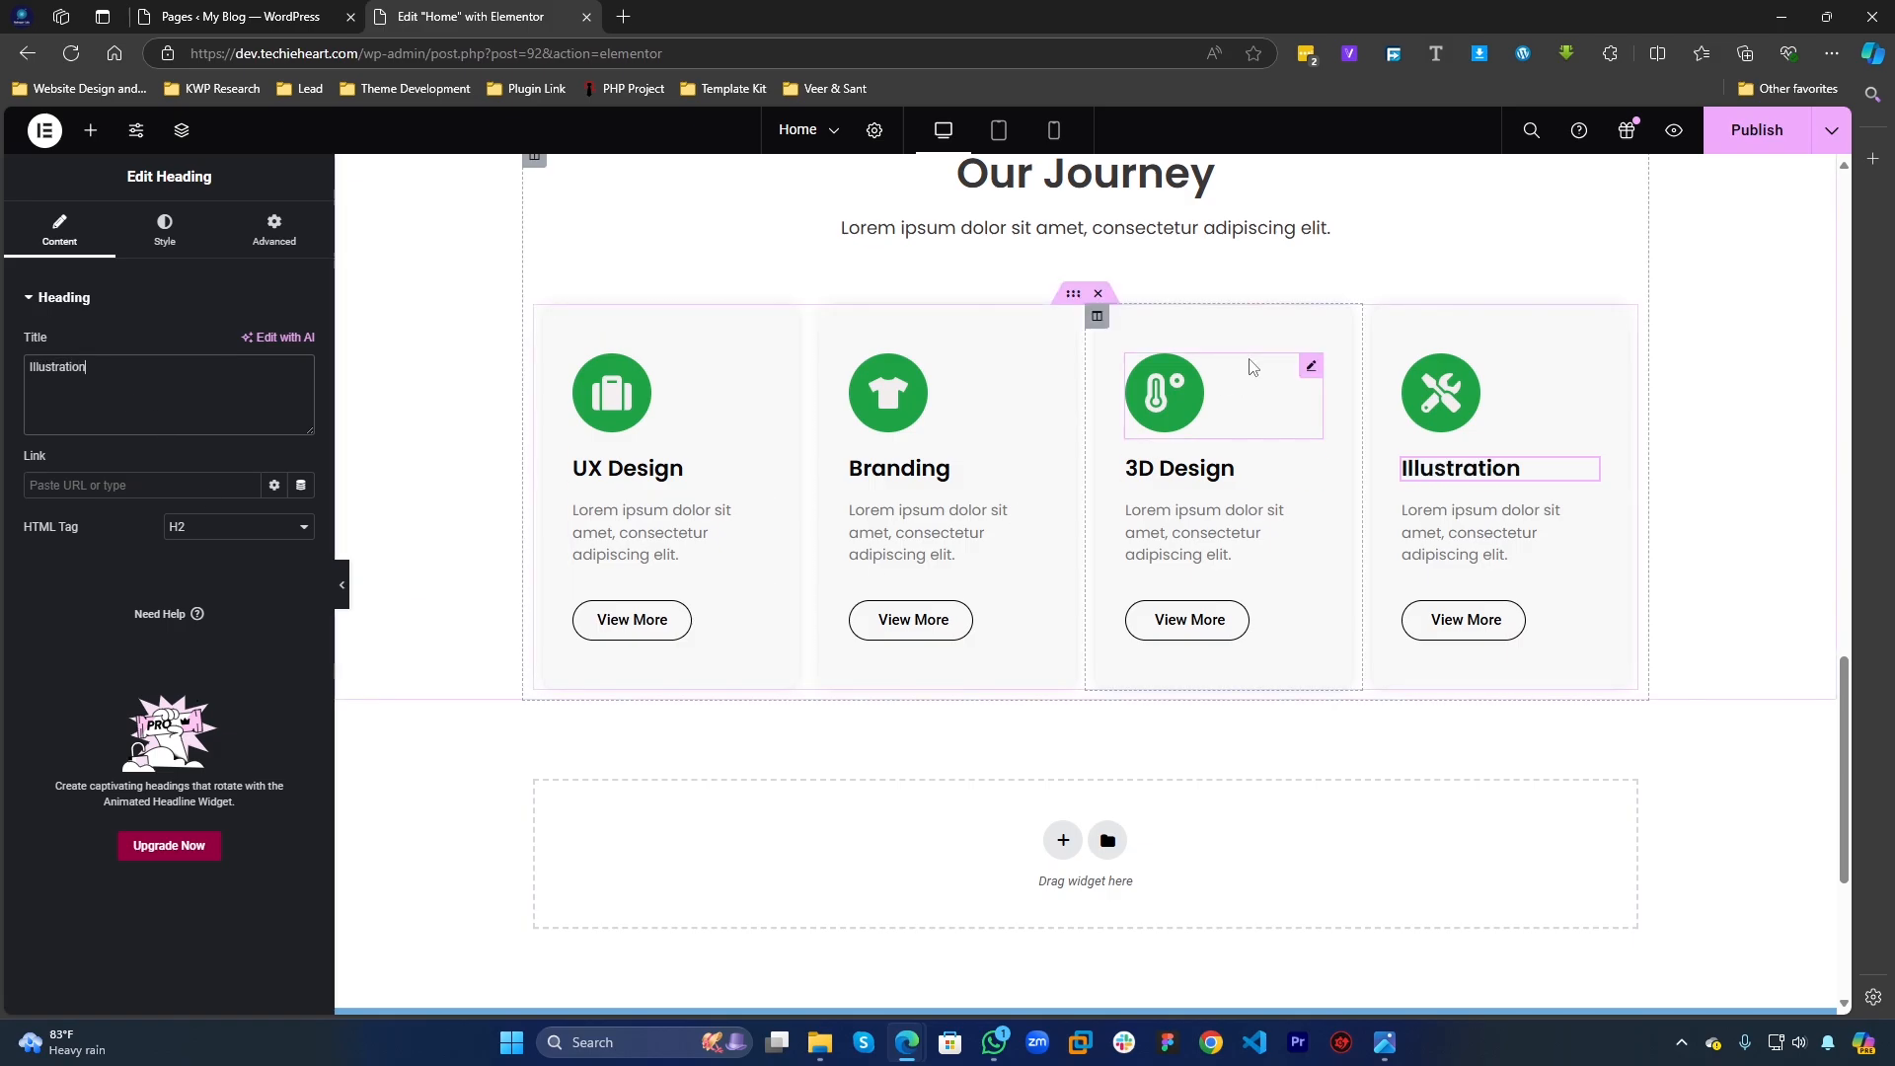
Step: Set the primary color of the second card's T-shirt icon to a bright pink, about #E20085
left_click(950, 397)
left_click(150, 236)
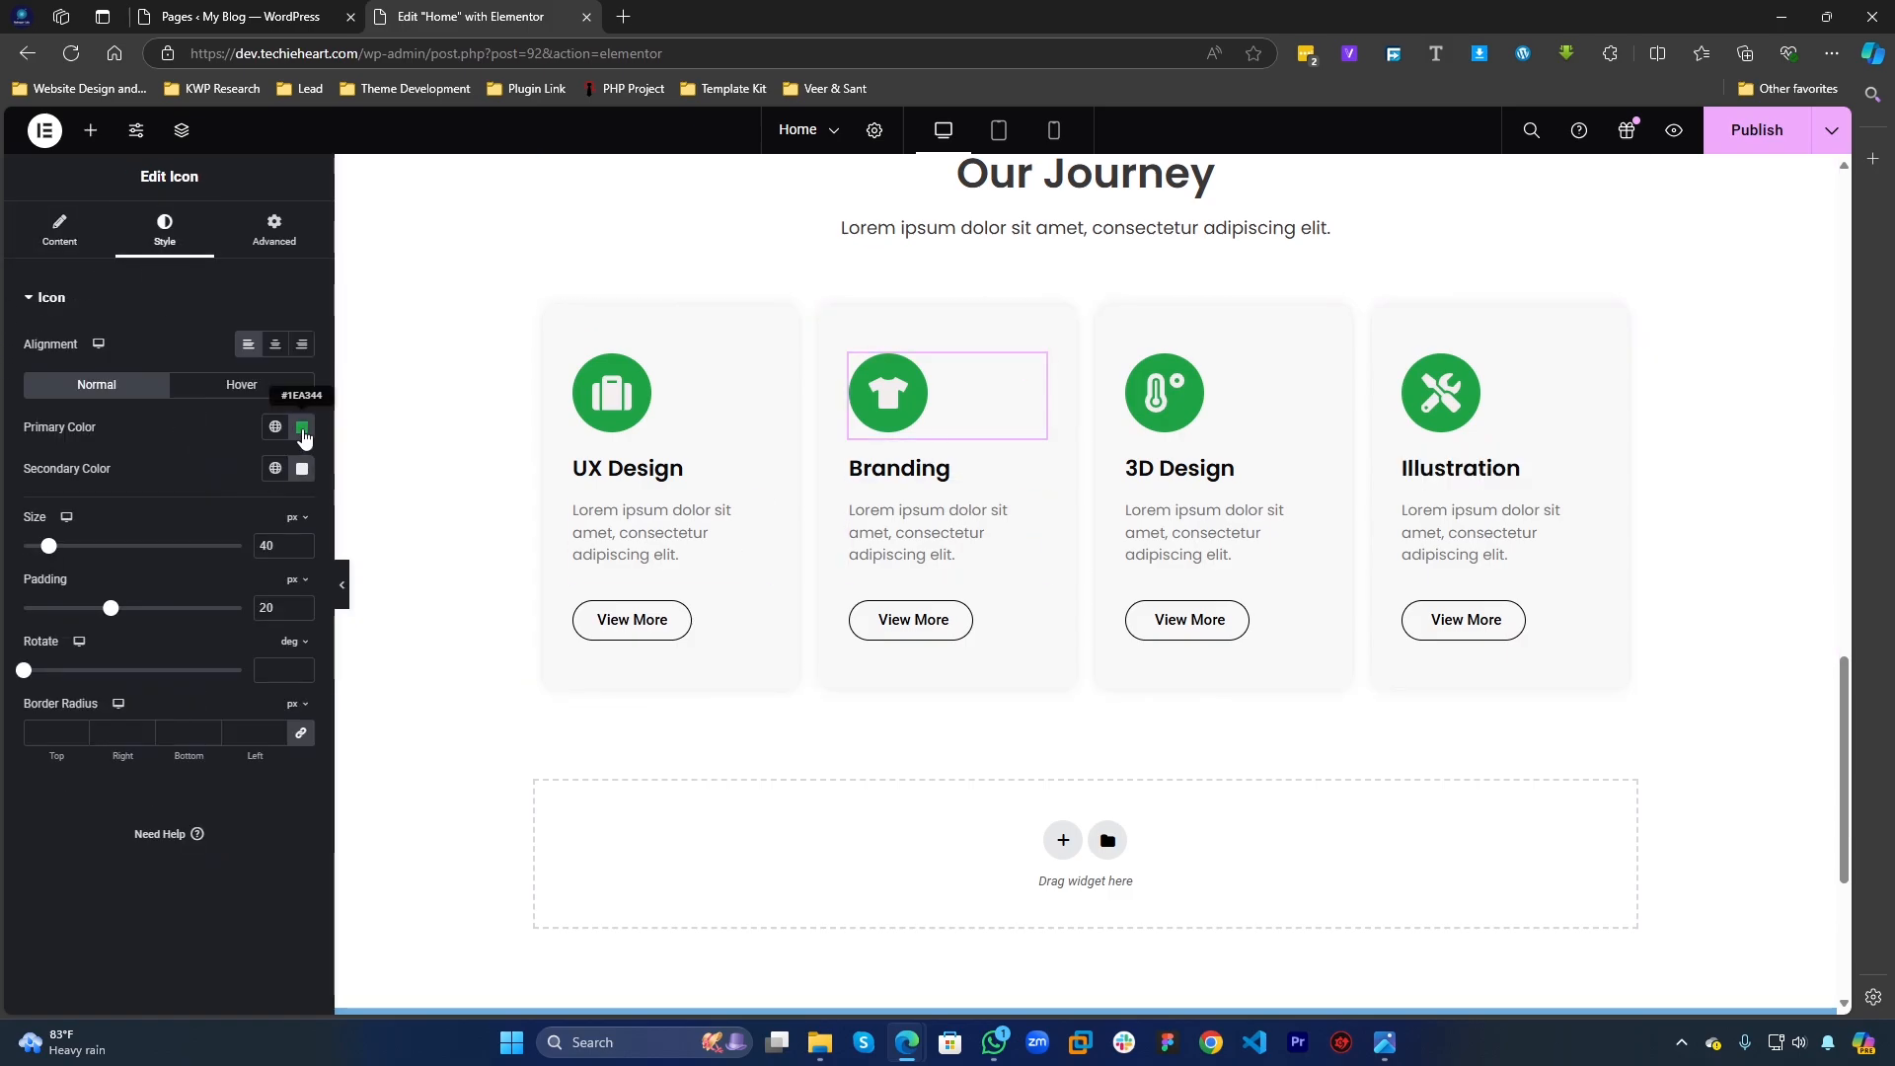
left_click(302, 430)
left_click_drag(273, 671, 383, 668)
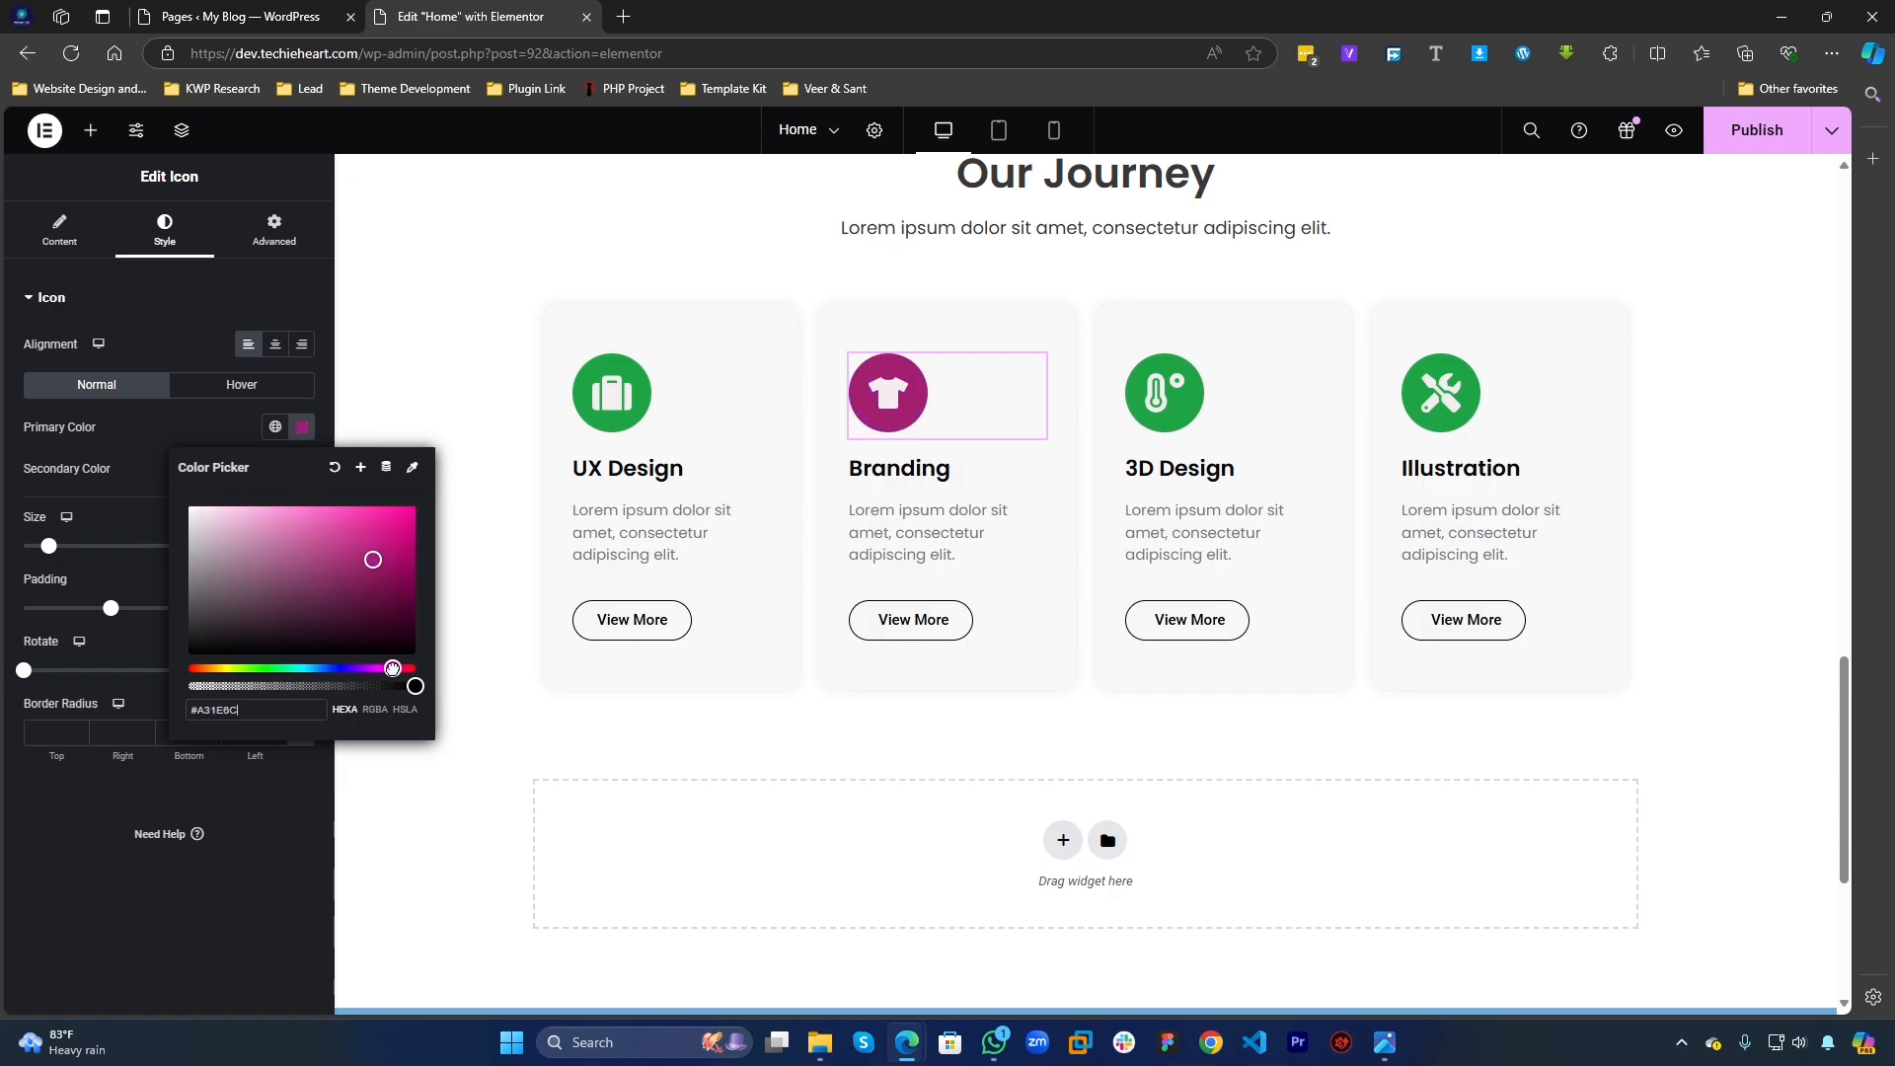
left_click_drag(394, 604, 415, 523)
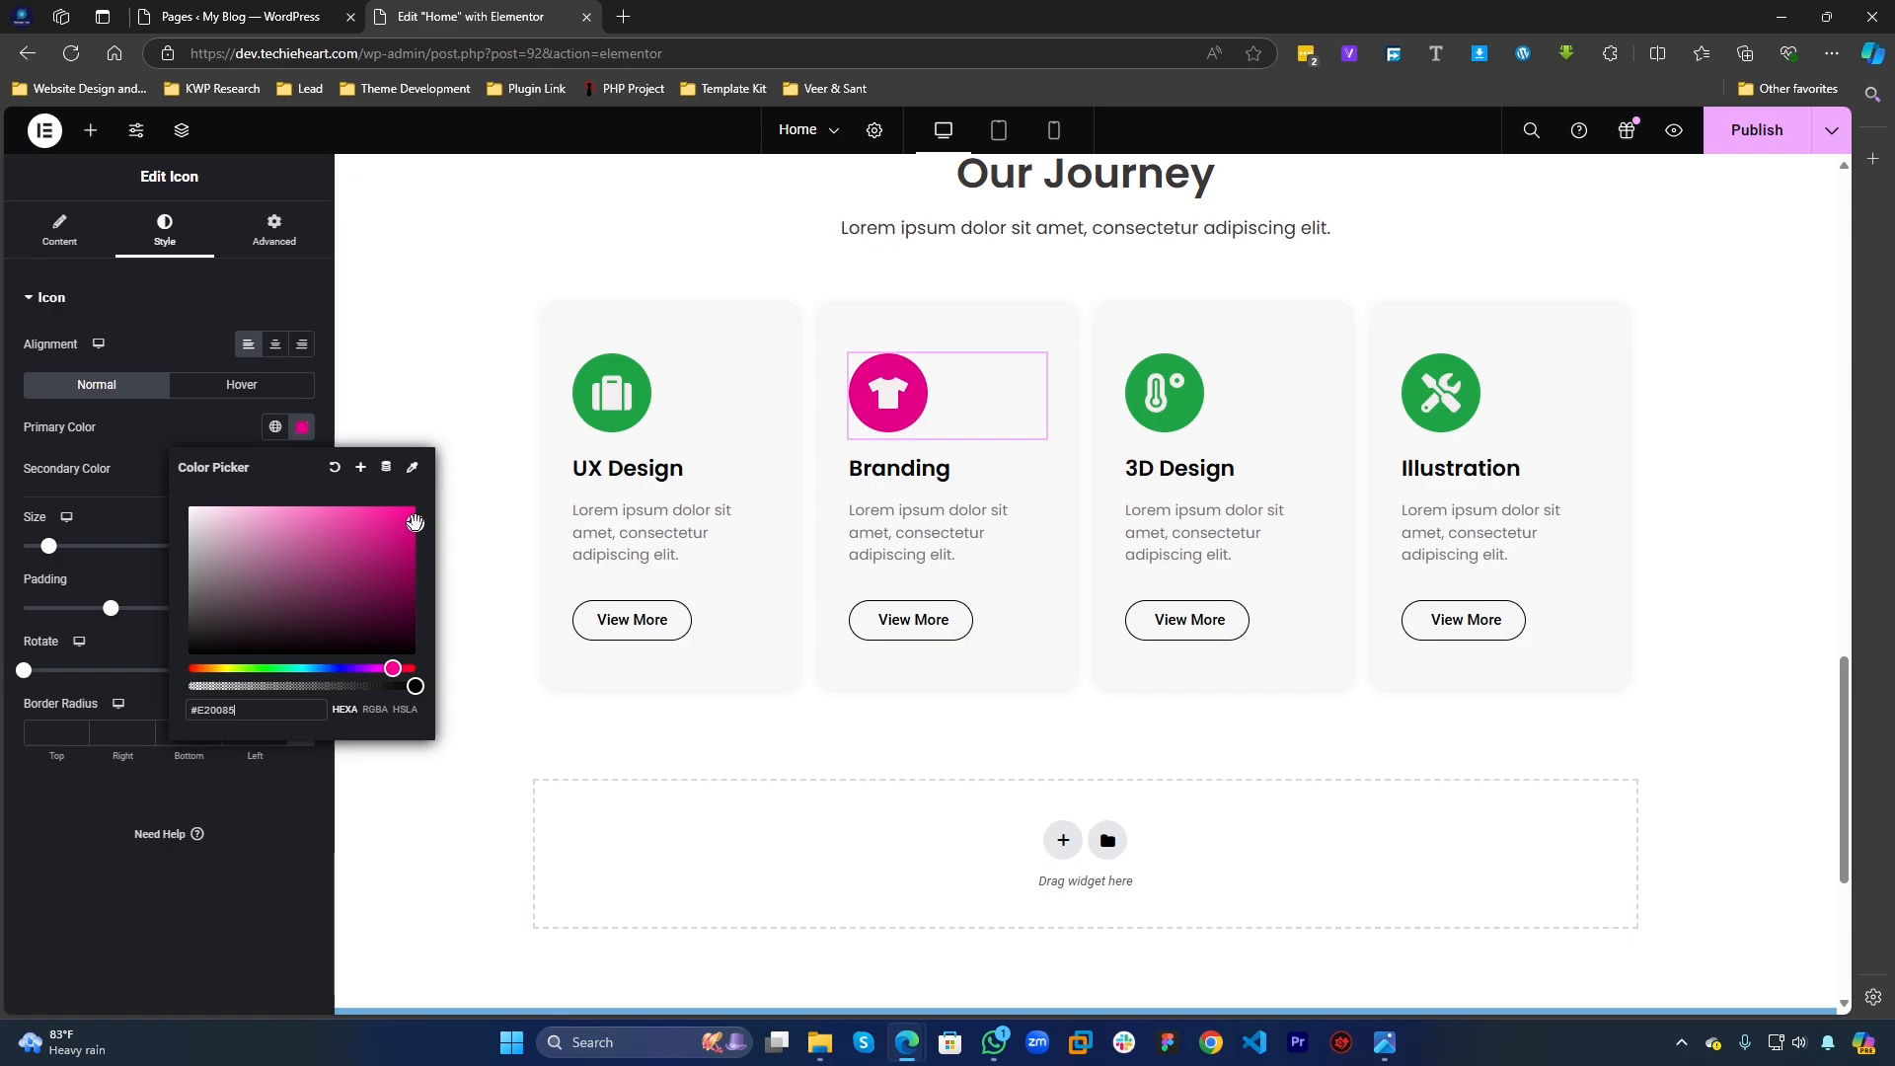
mouse_move(393, 668)
left_mouse_down()
mouse_move(415, 669)
mouse_move(394, 671)
left_mouse_up()
Step: Set the primary color of the third card's thermometer icon to the blue-violet #411EA3
left_click(1165, 395)
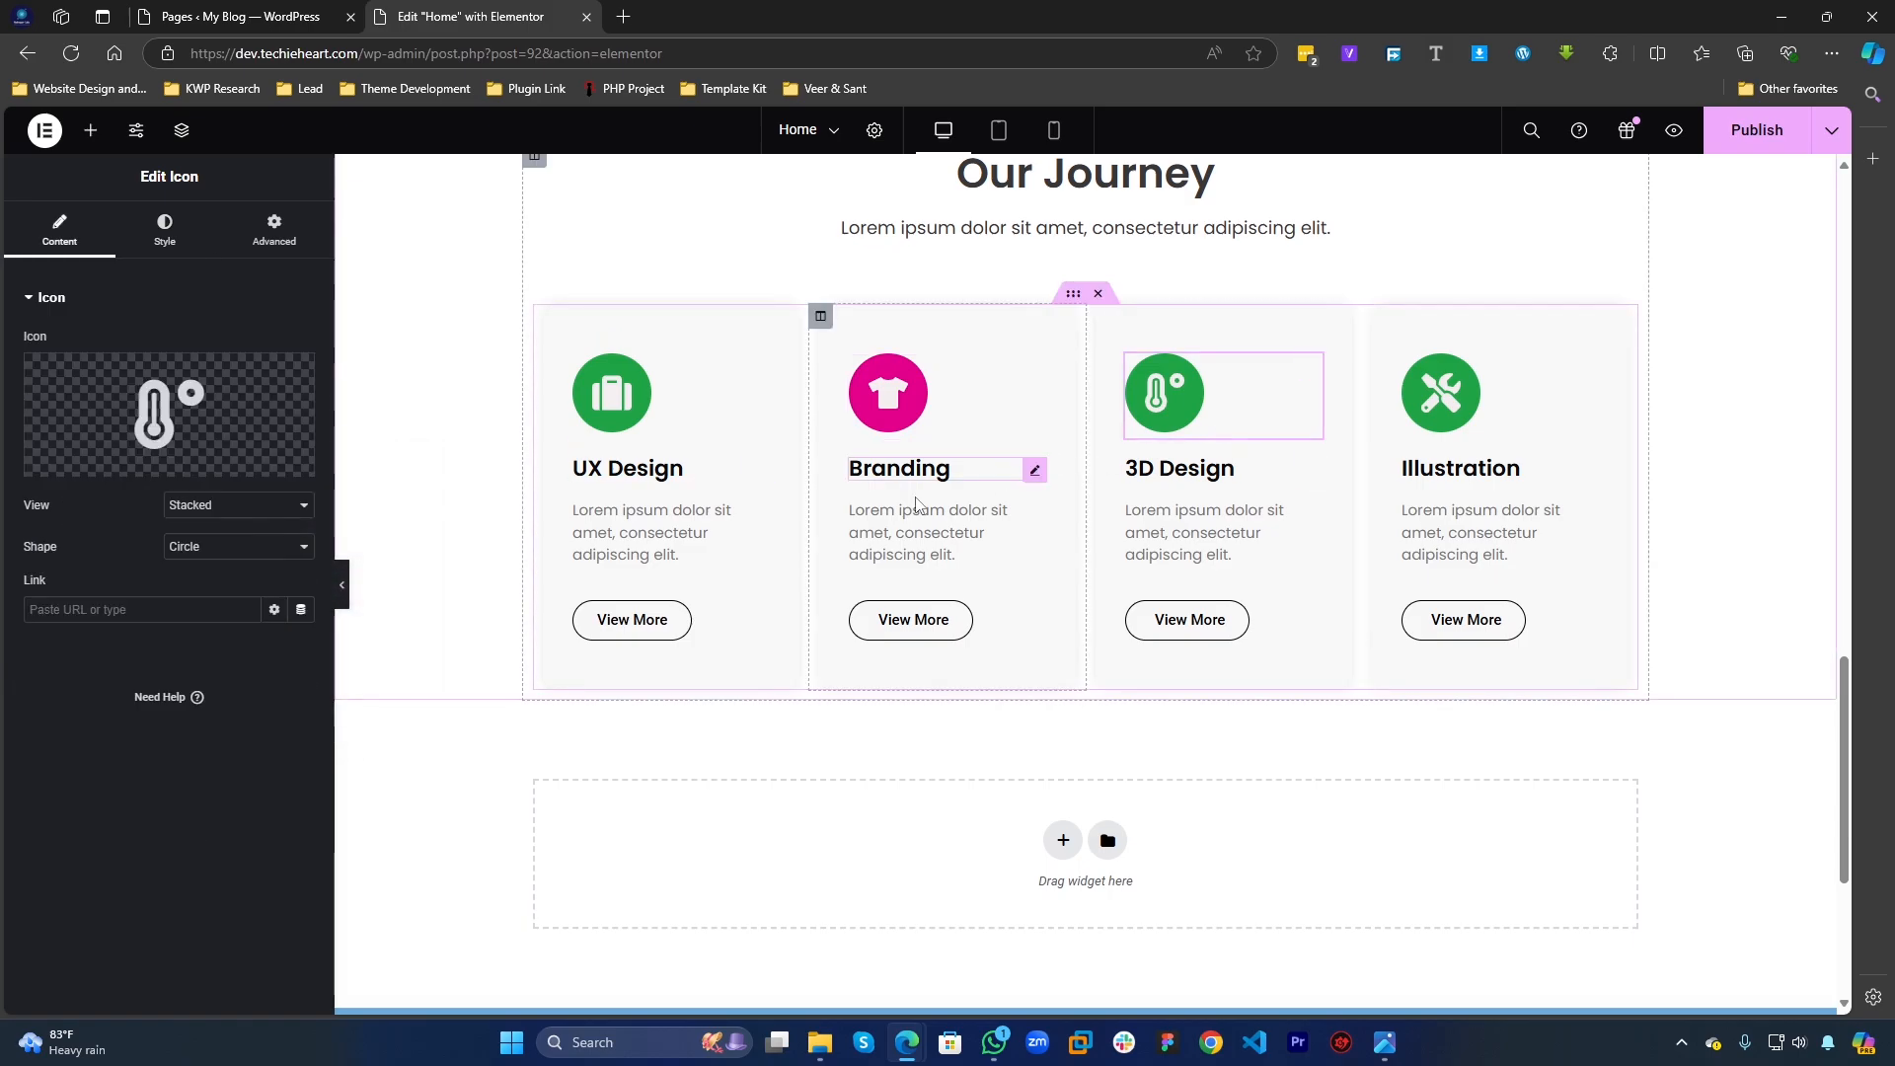
left_click(163, 229)
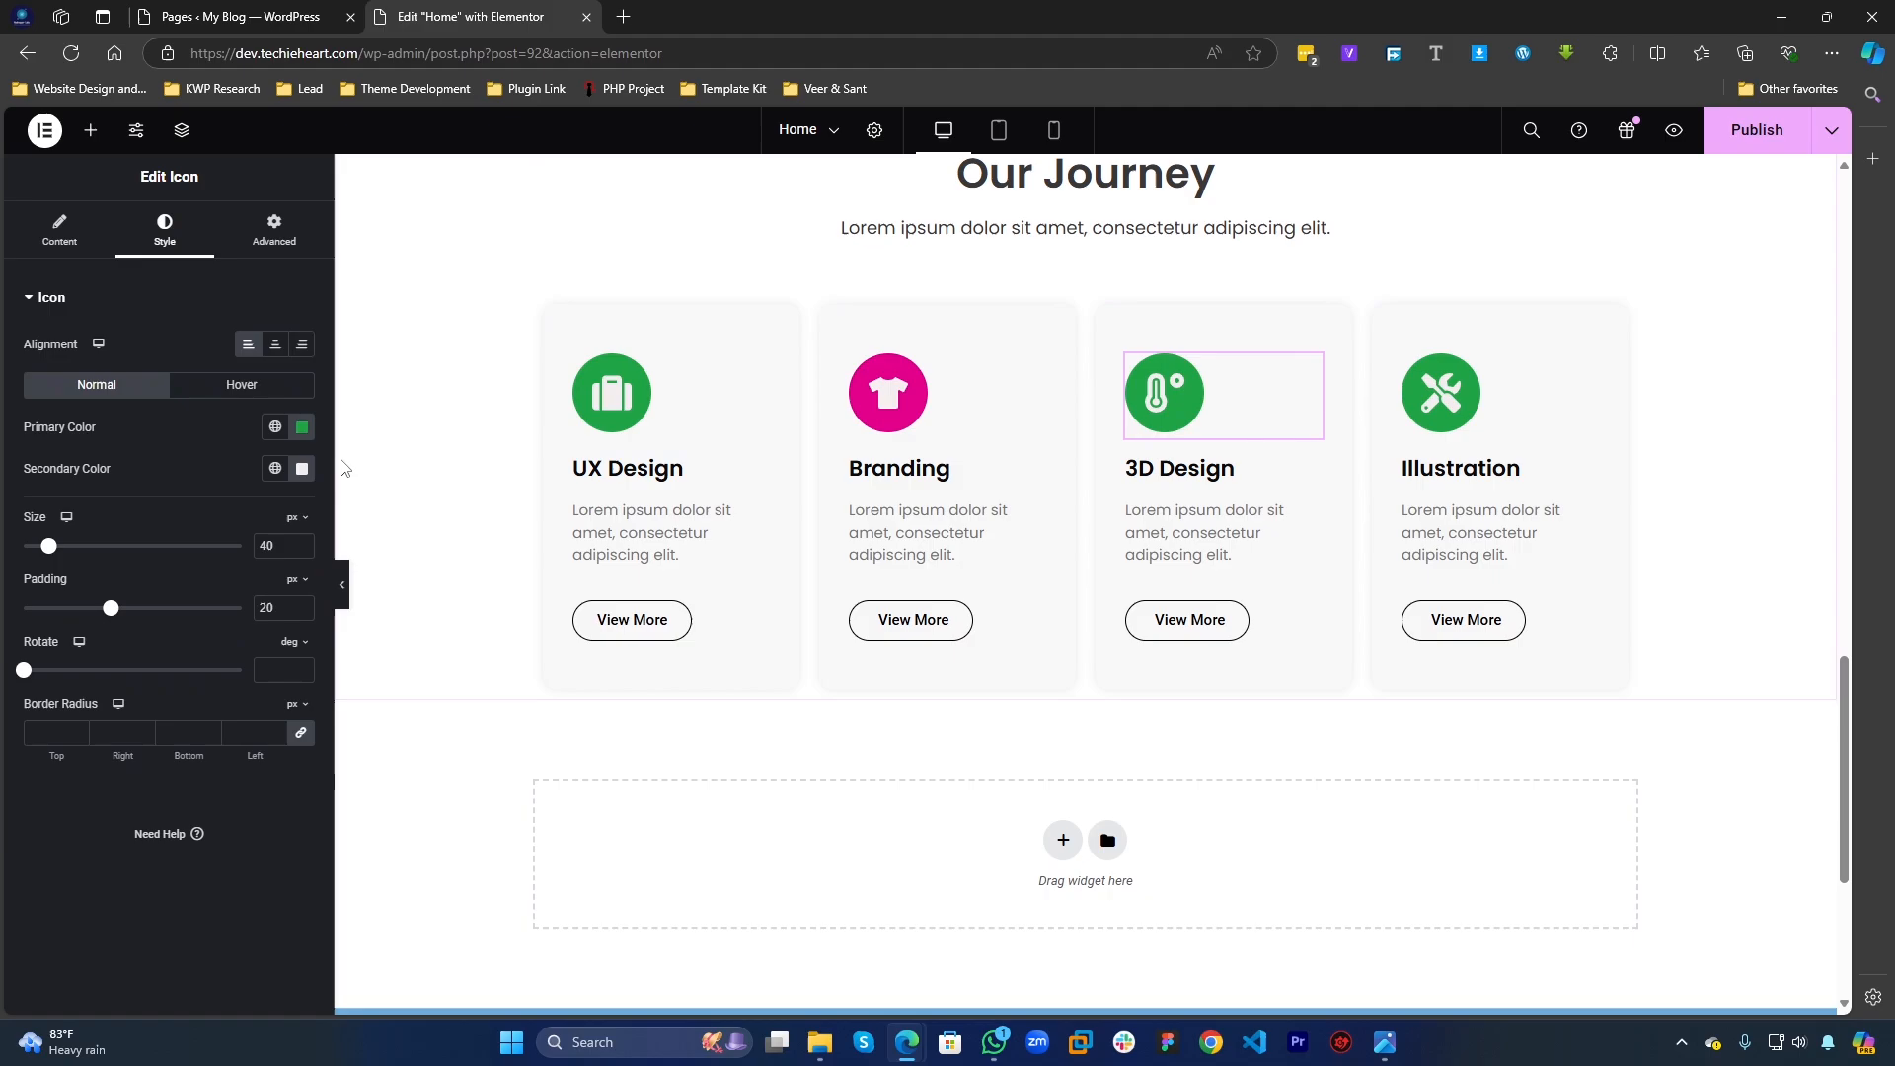
left_click(302, 426)
left_click(344, 669)
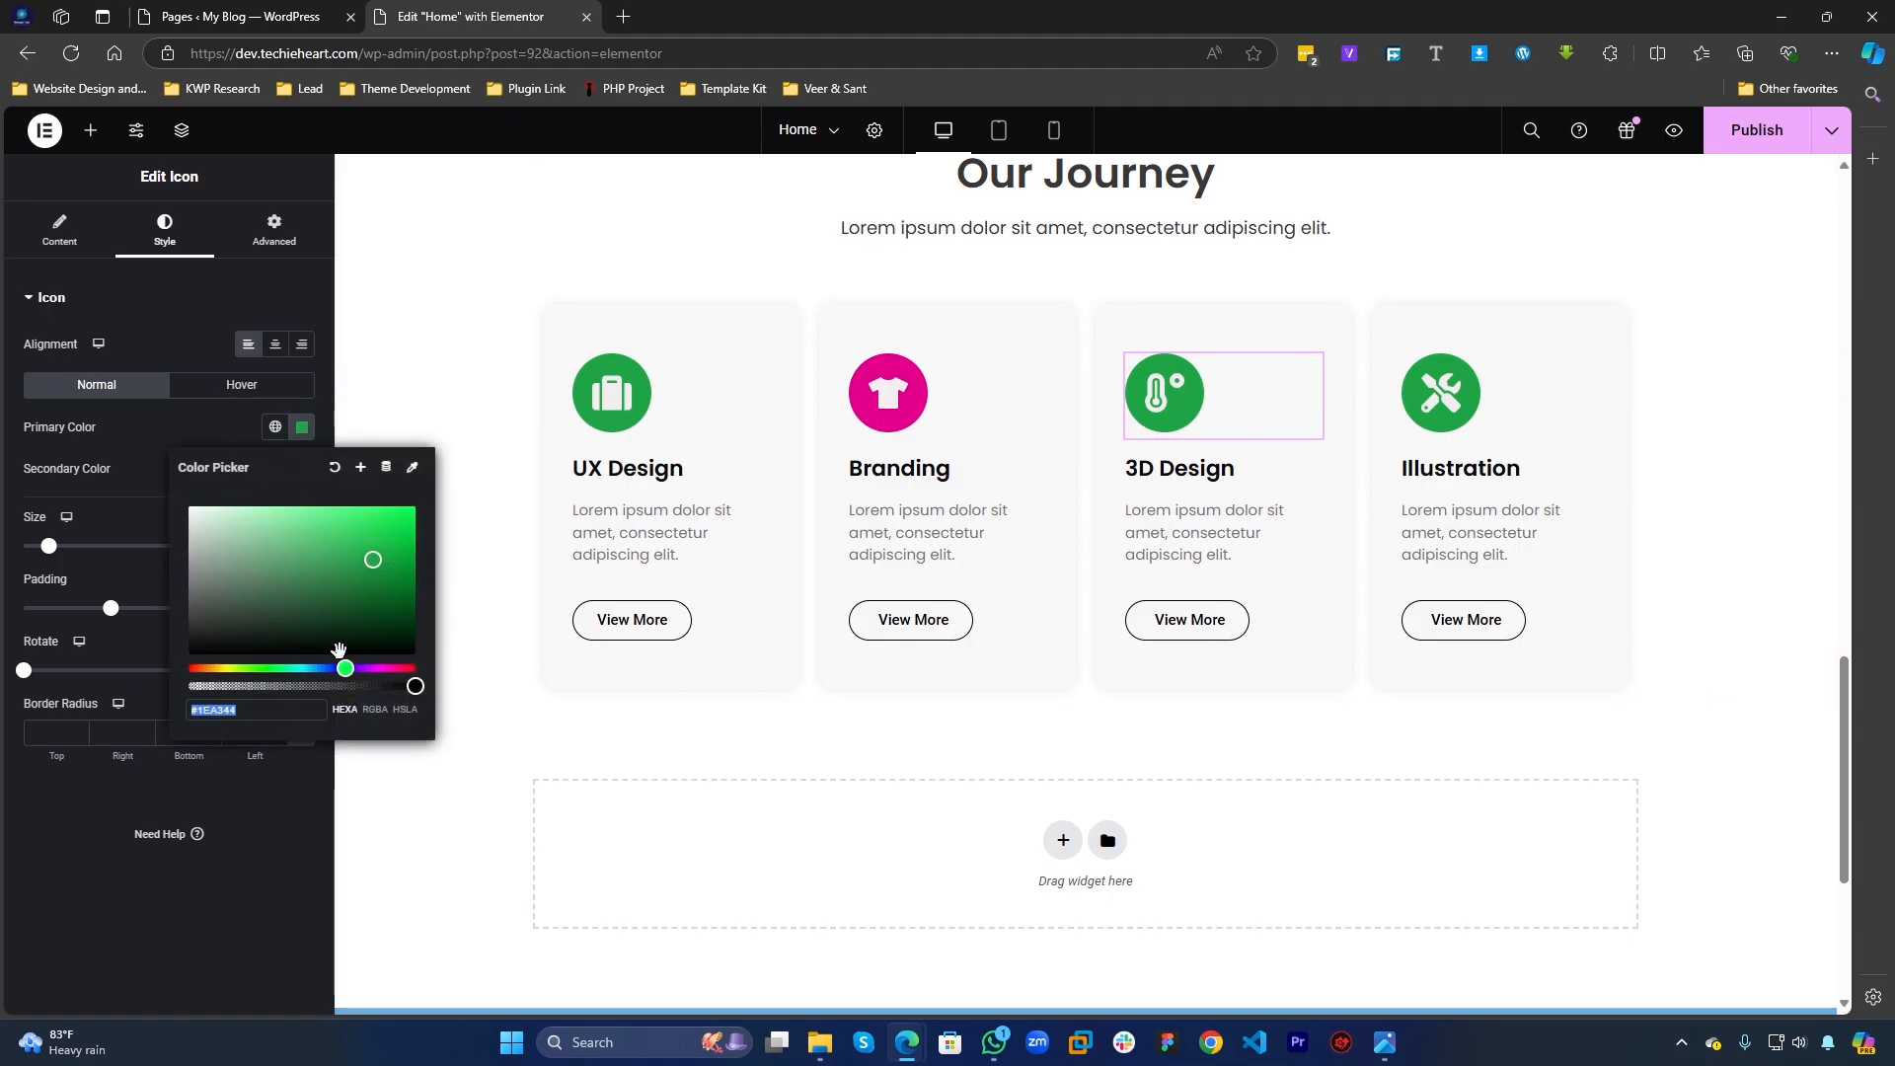
left_click_drag(344, 670, 357, 669)
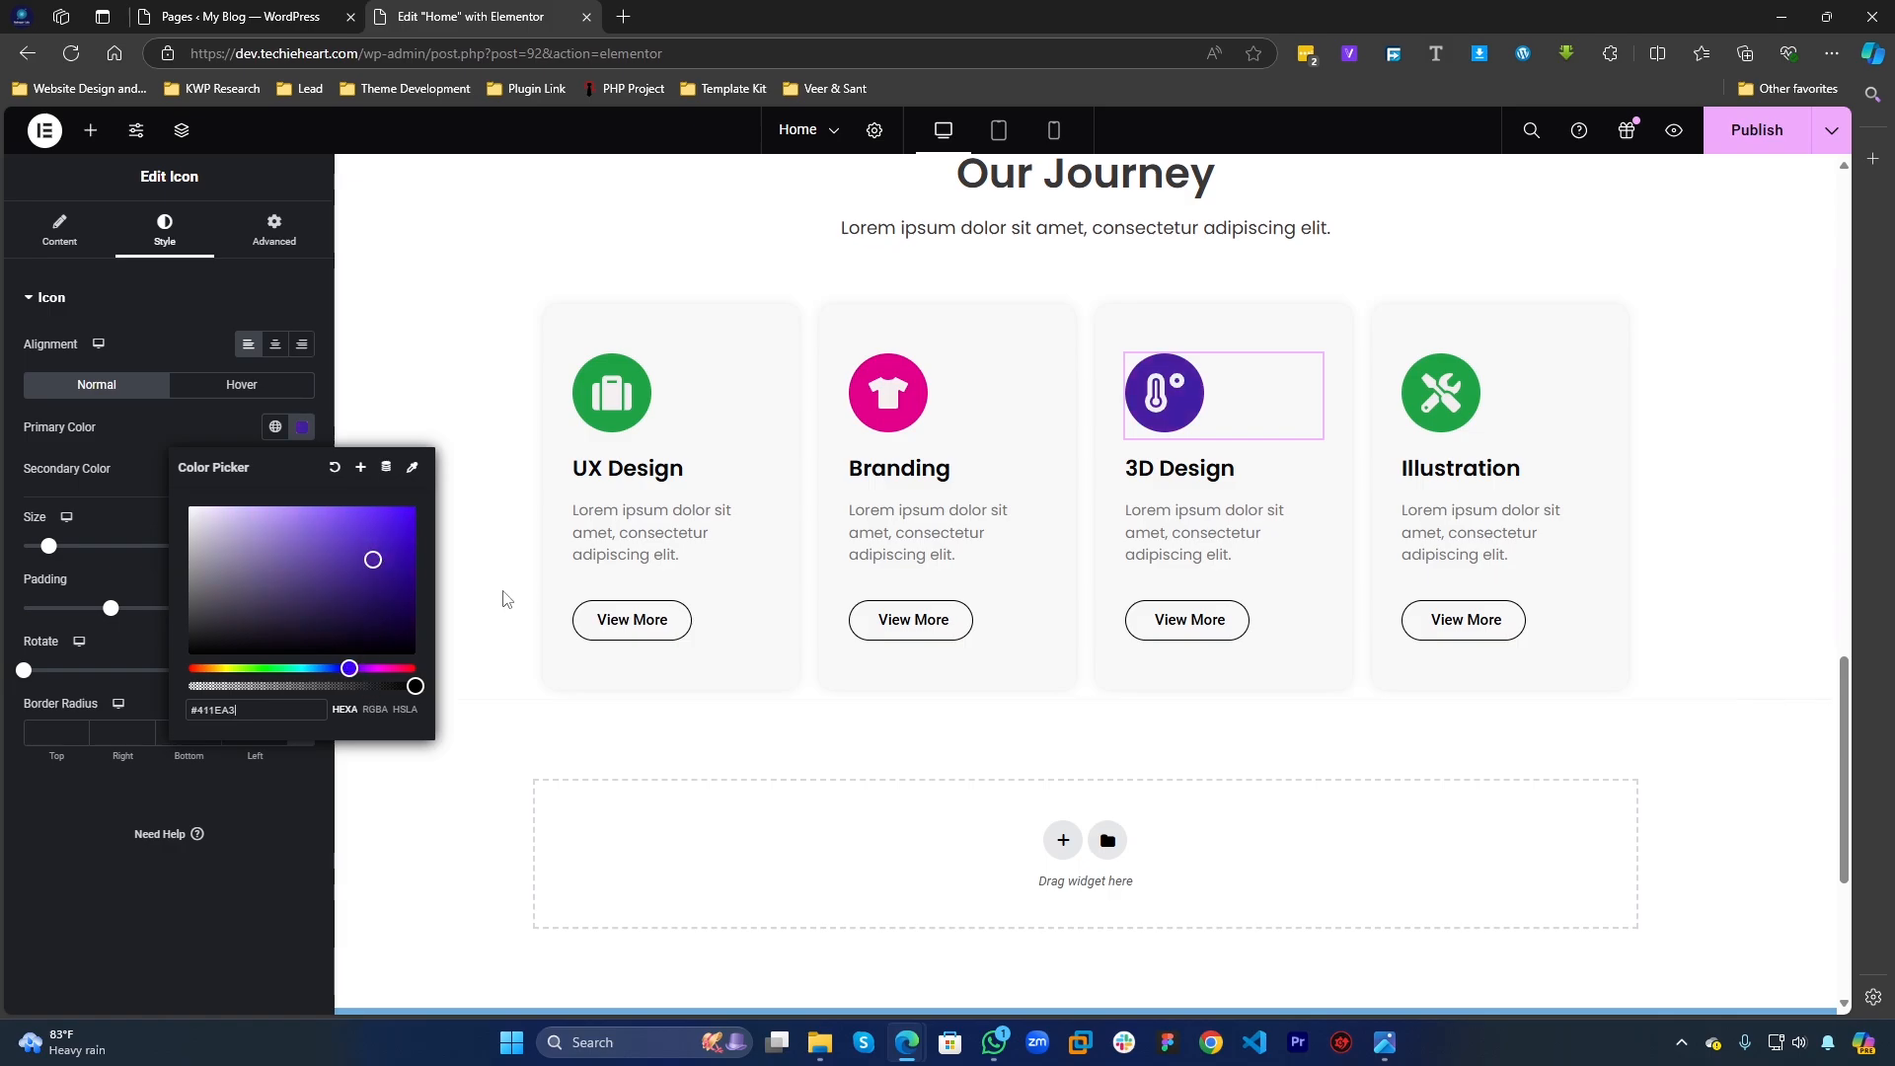
Step: Set the primary color of the fourth card's tools icon to the purple #8A1EA3
left_click(1481, 400)
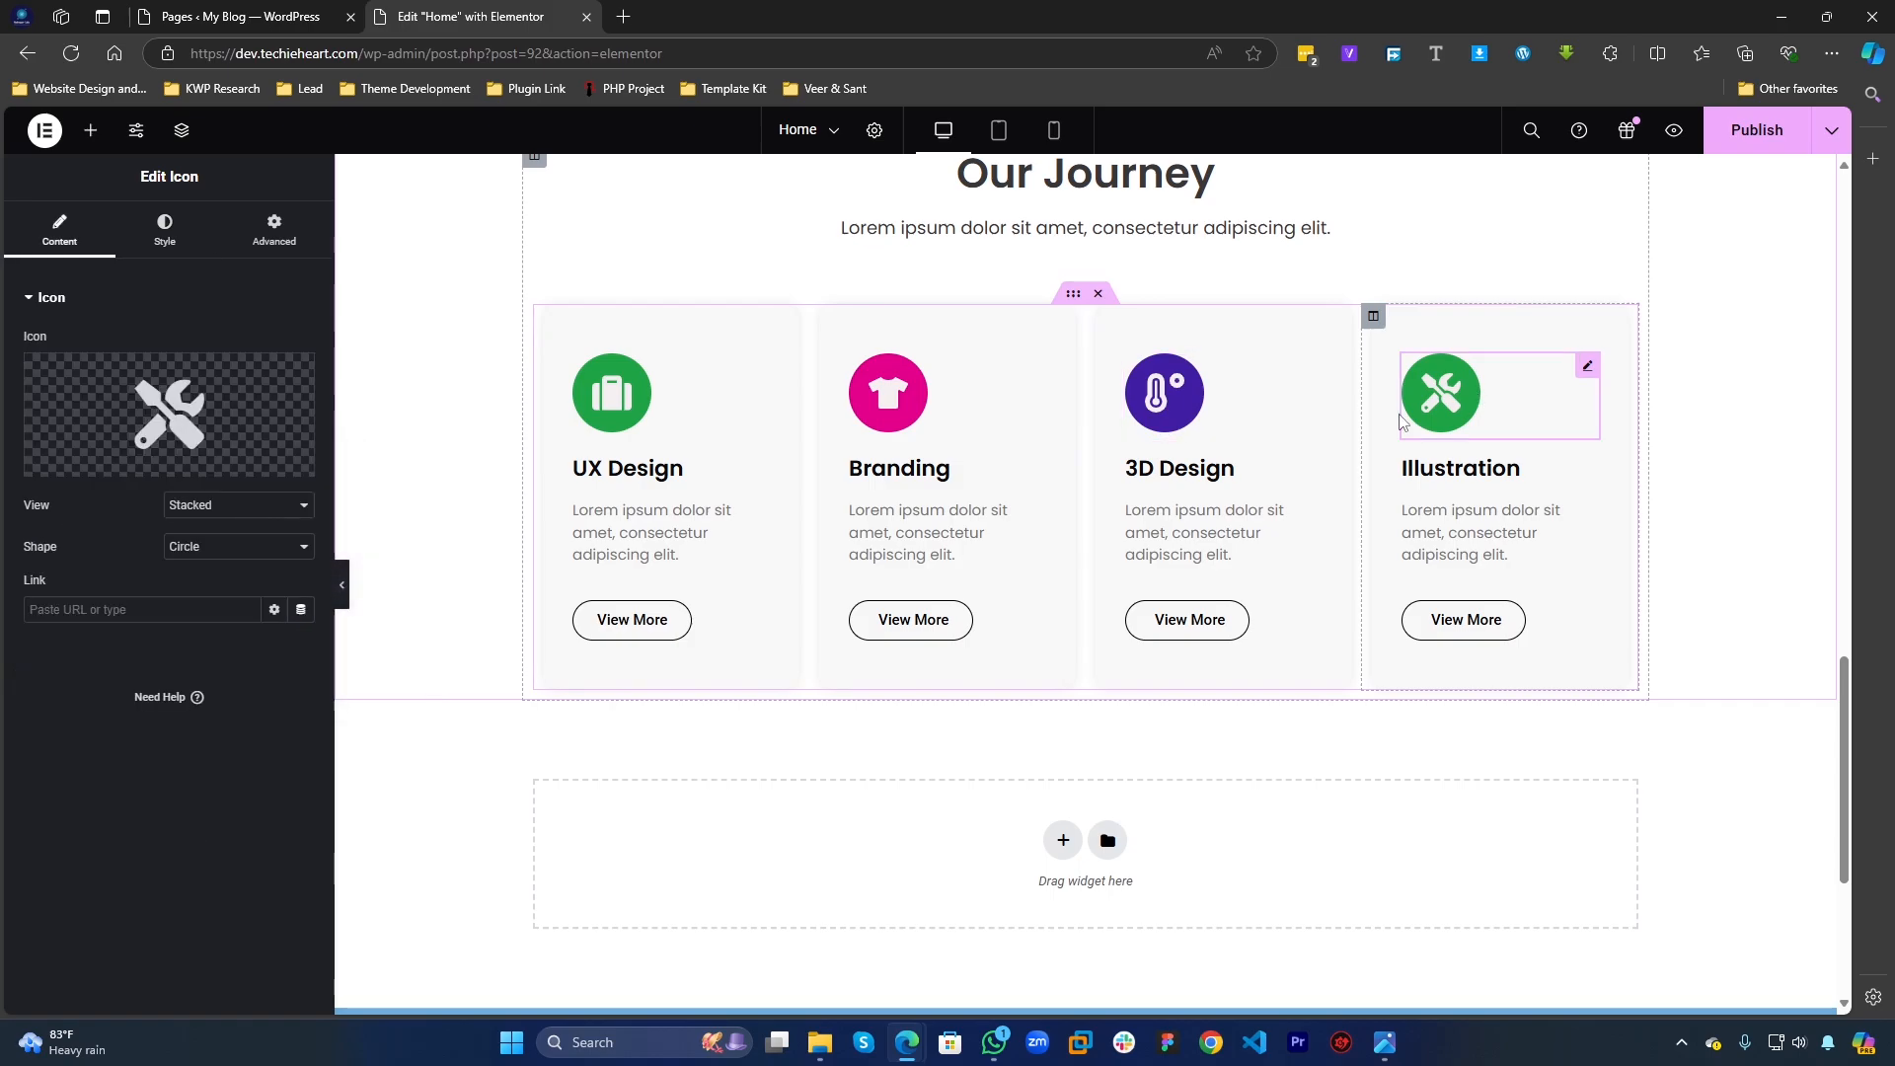
left_click(160, 235)
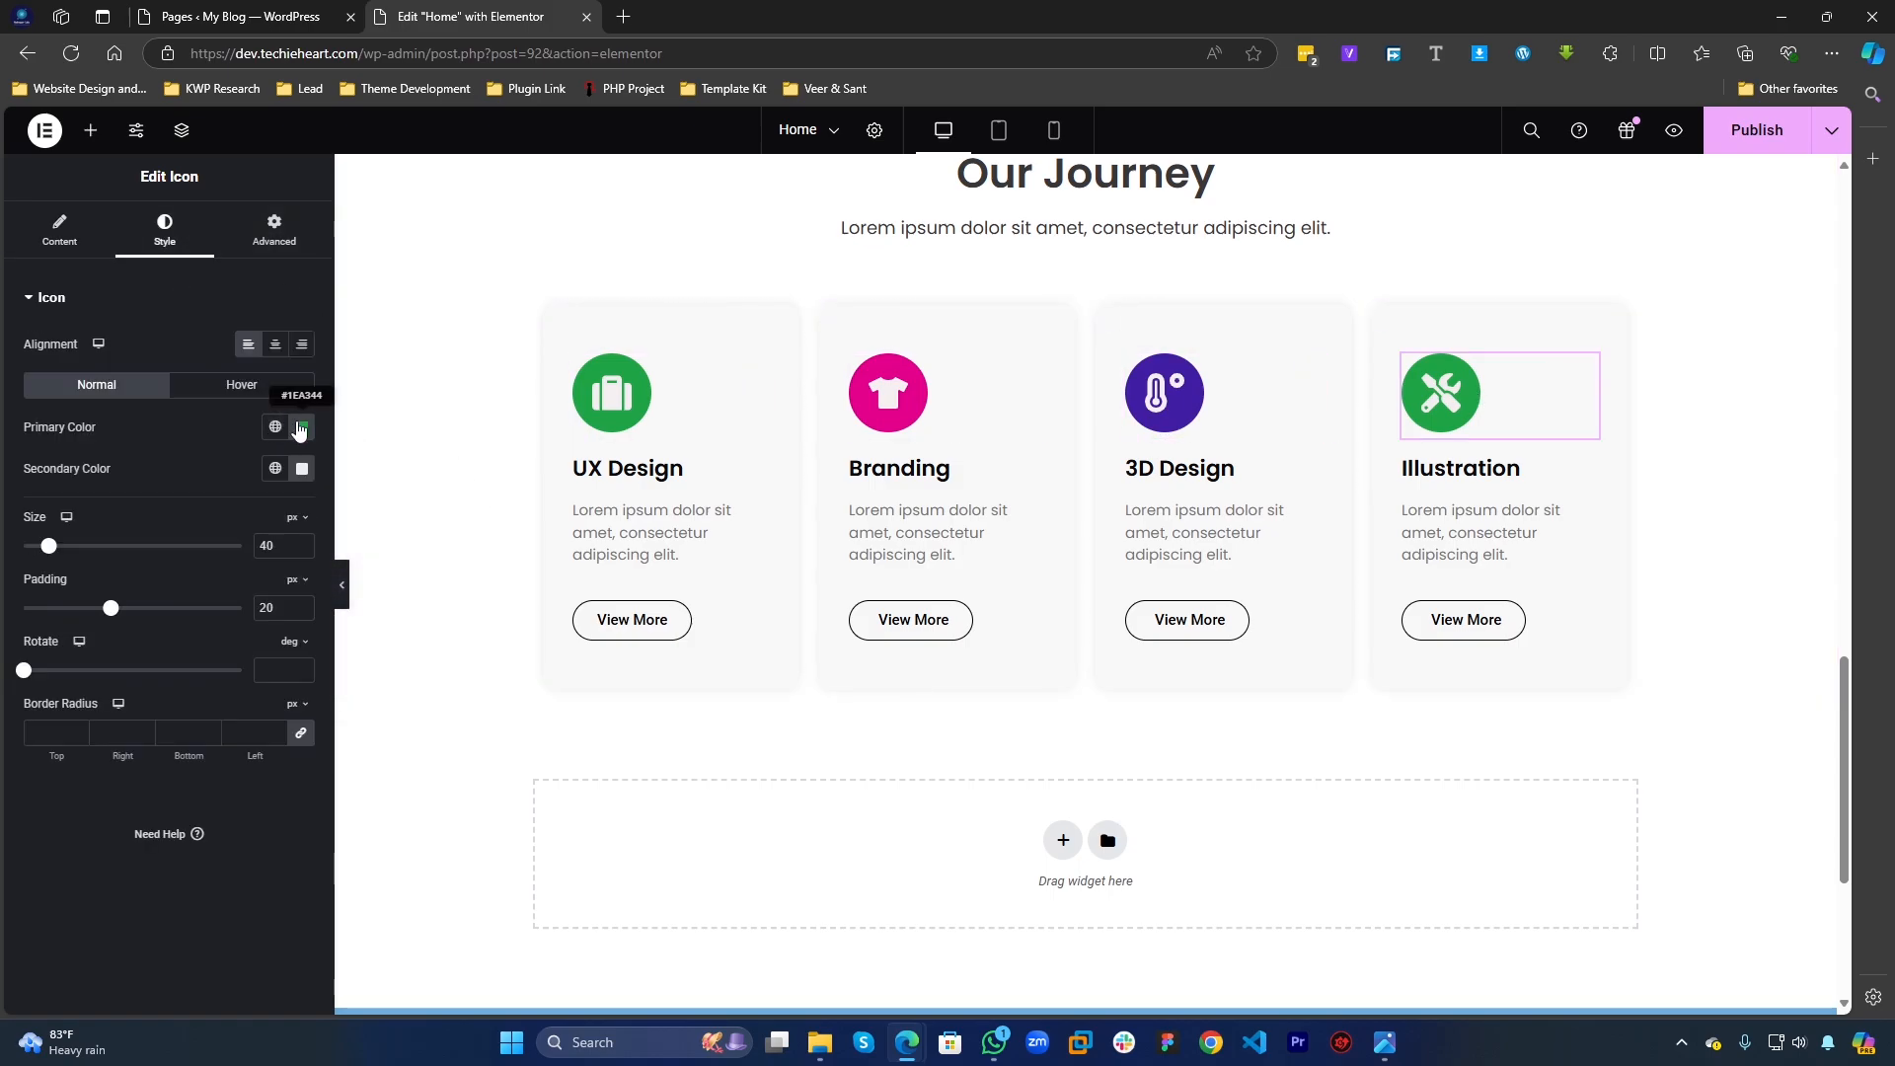
left_click(302, 427)
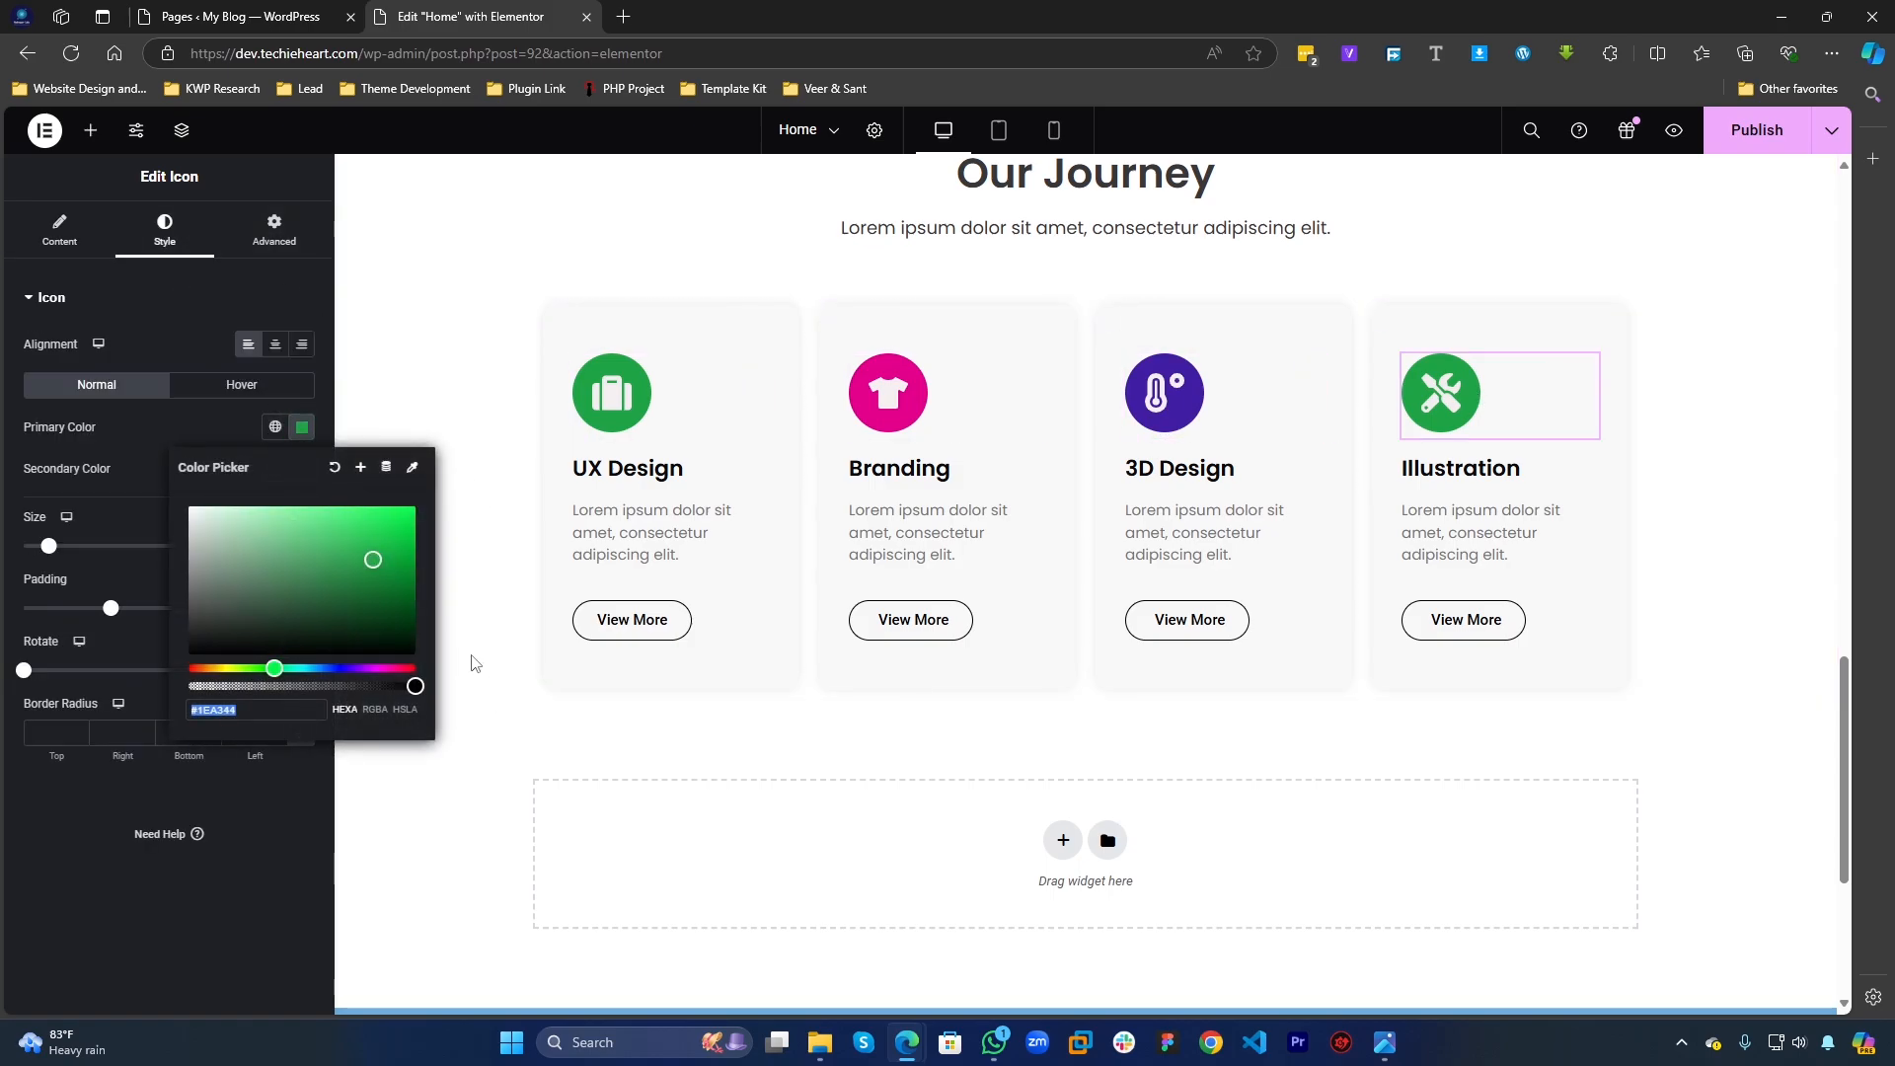
left_click(370, 668)
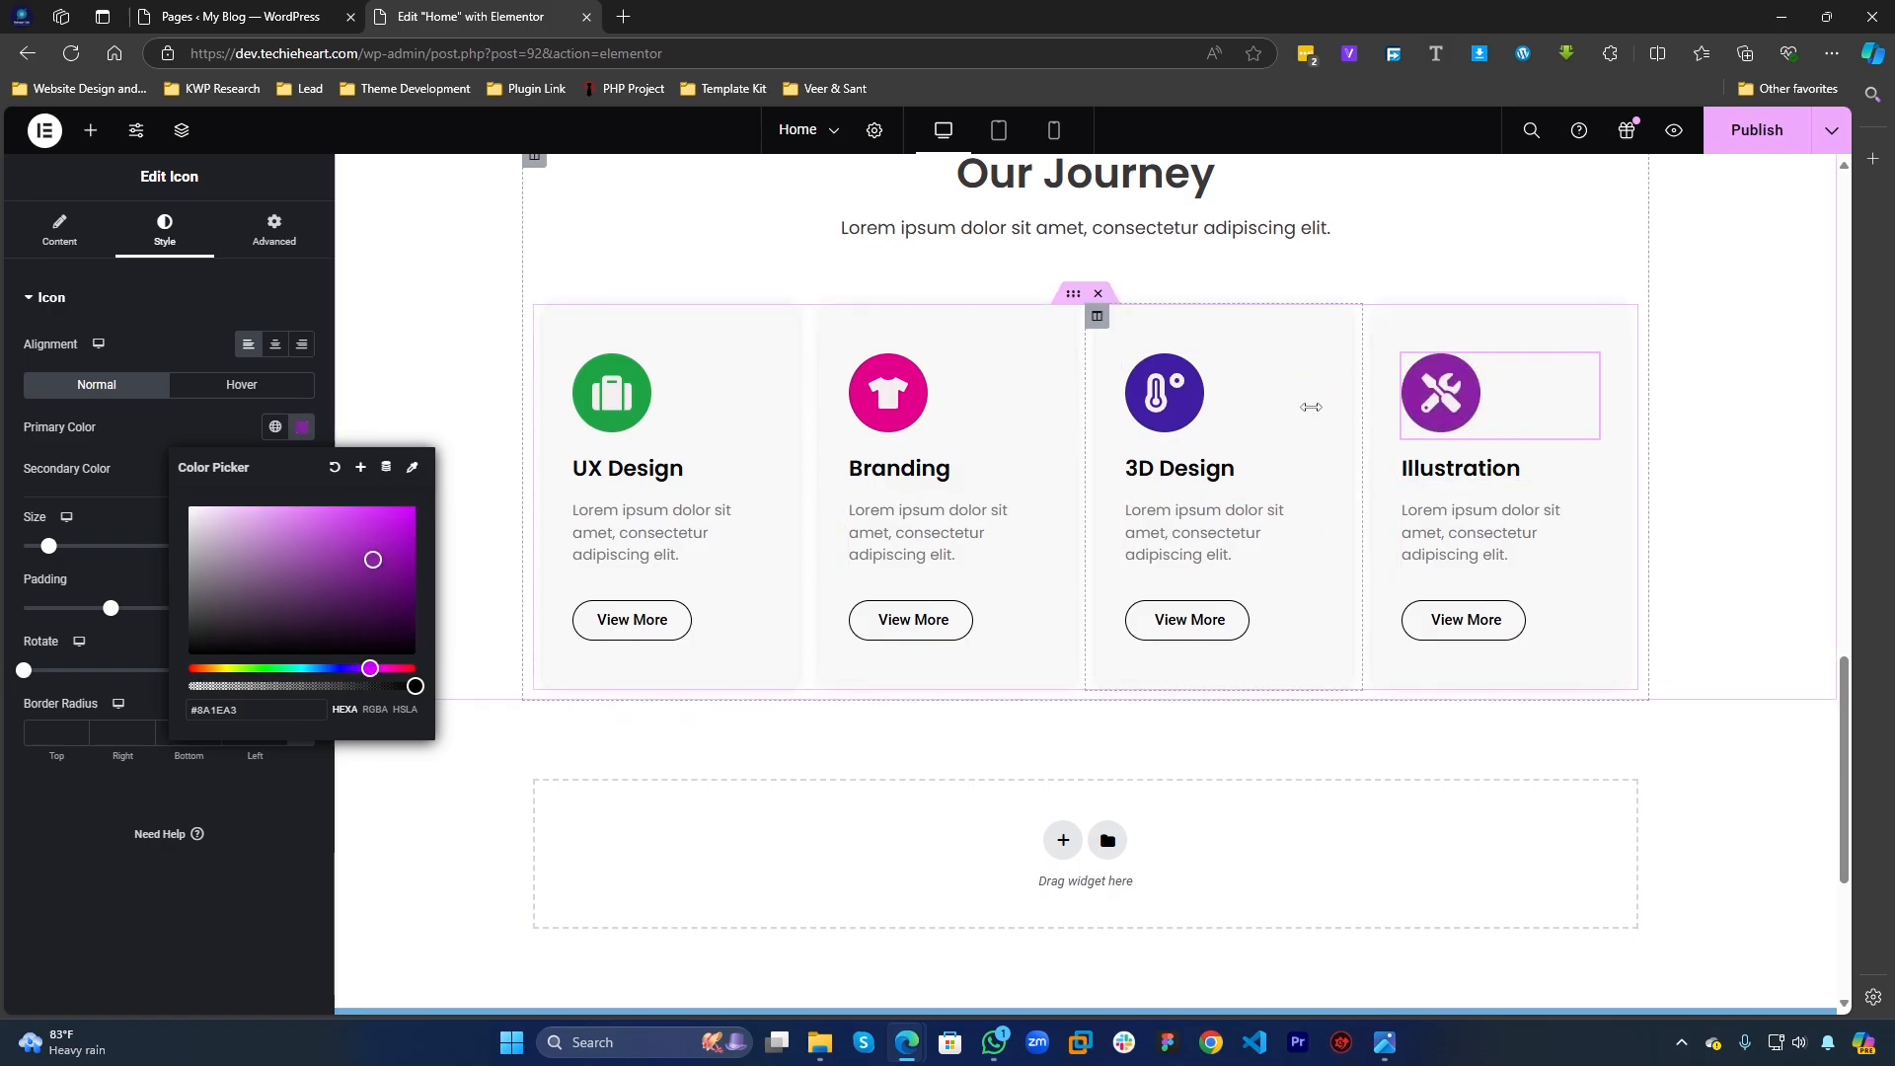
left_click(1575, 735)
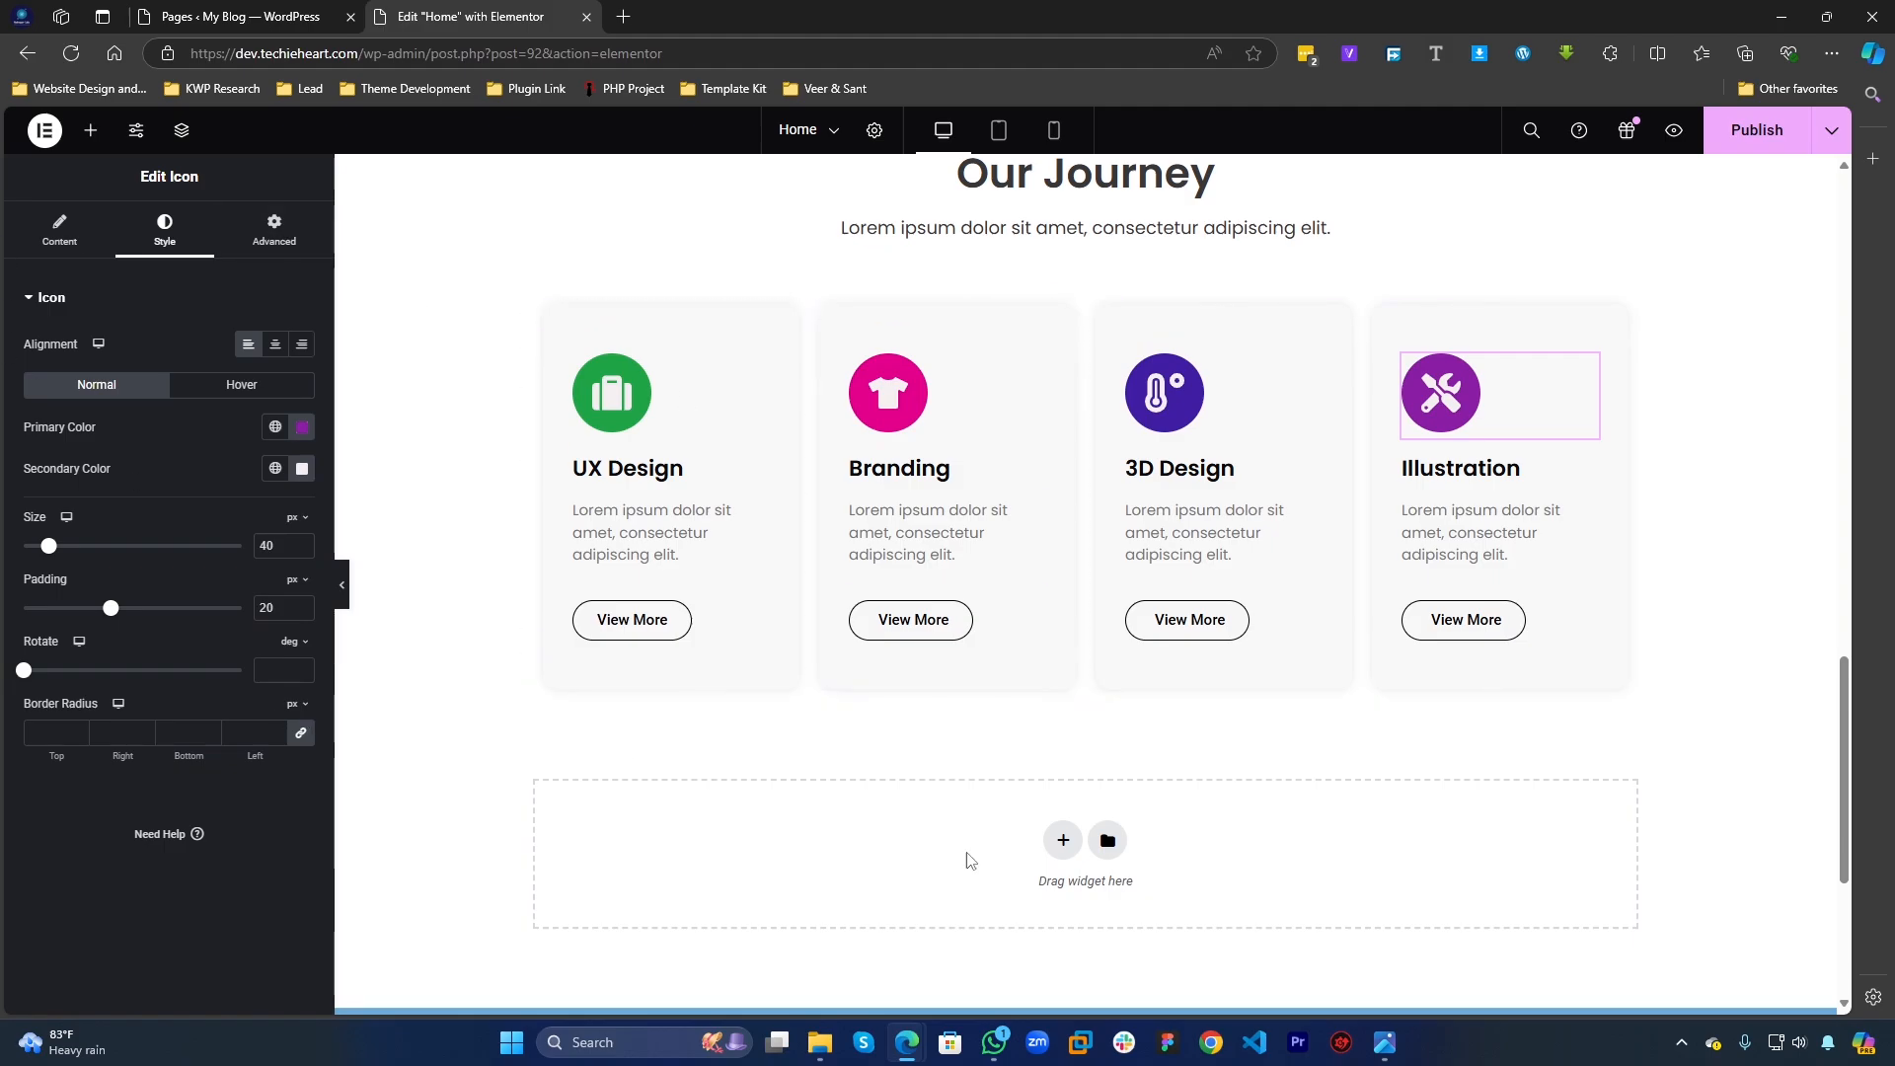
Step: Change the heading above the four cards from "Our Journey" to "Our Services"
scroll(818, 410, "up", 3)
scroll(987, 552, "down", 5)
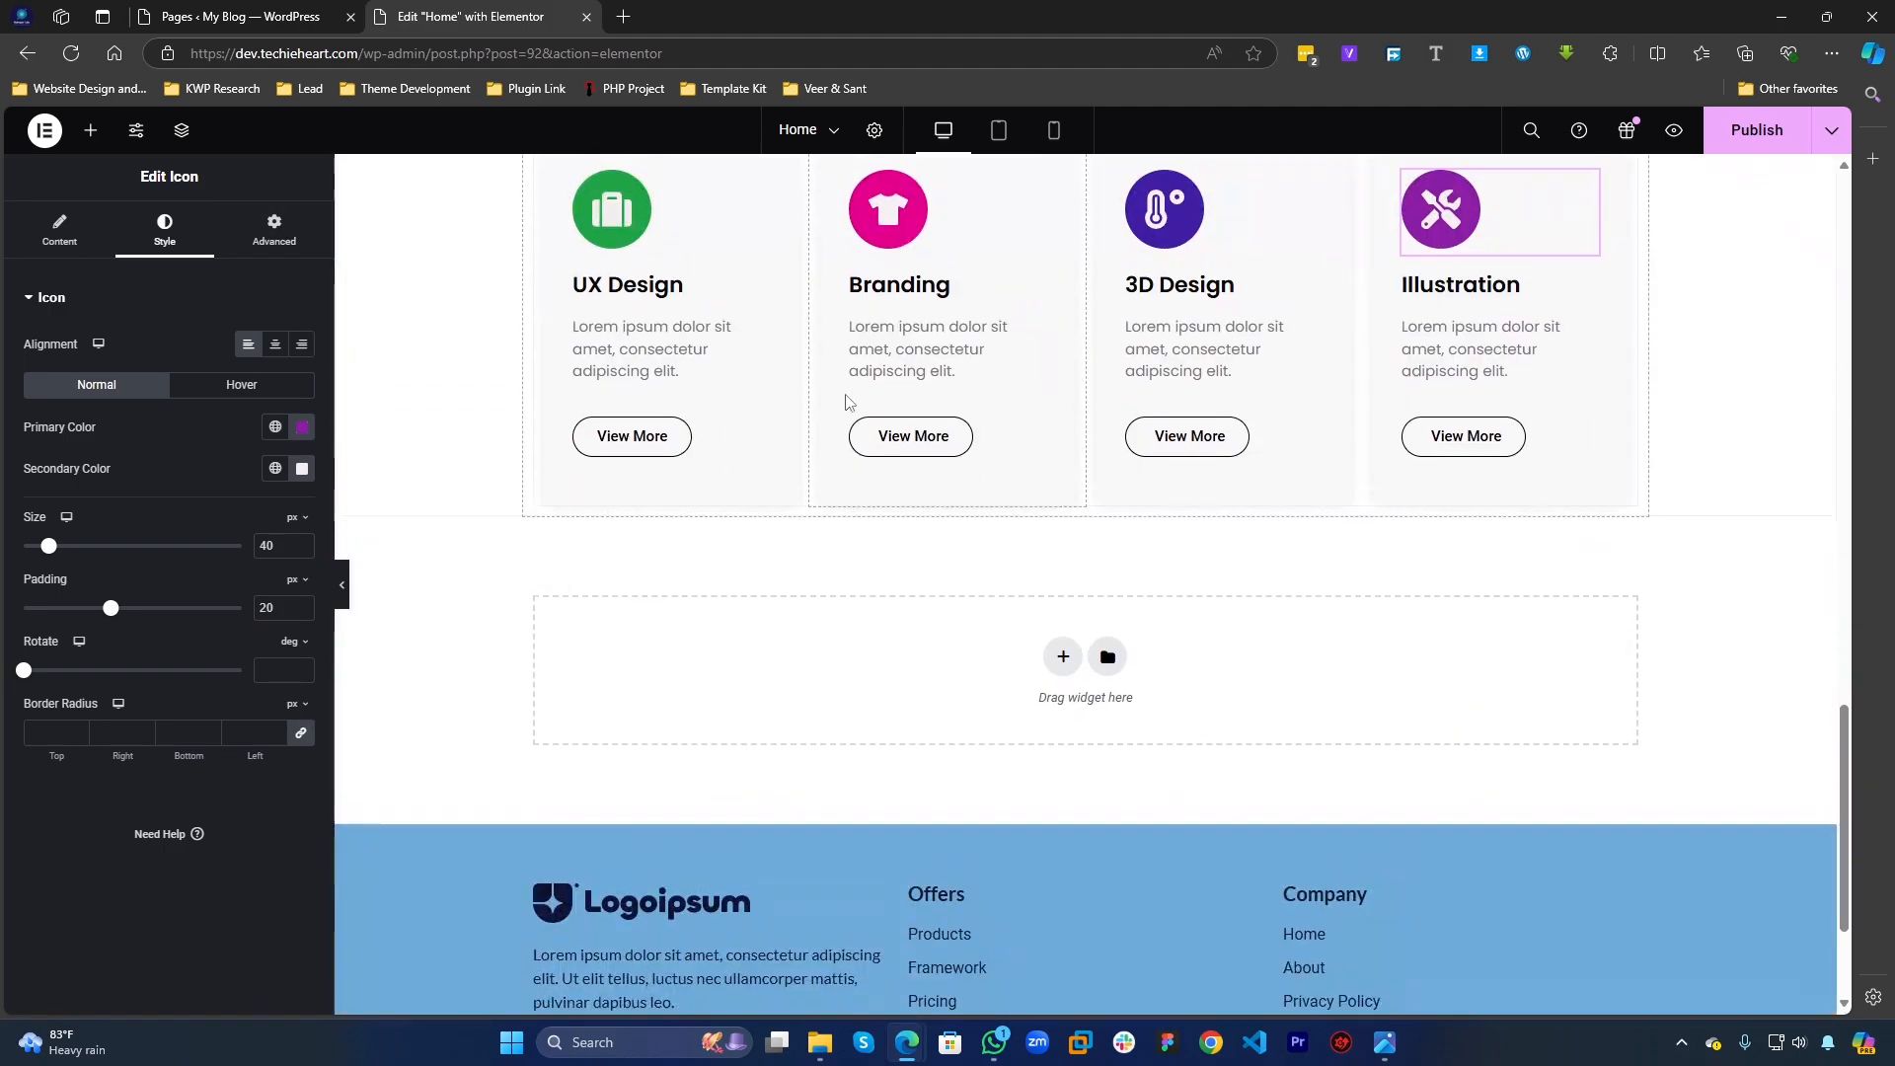
scroll(1000, 488, "up", 4)
scroll(1037, 573, "down", 1)
scroll(1037, 567, "up", 1)
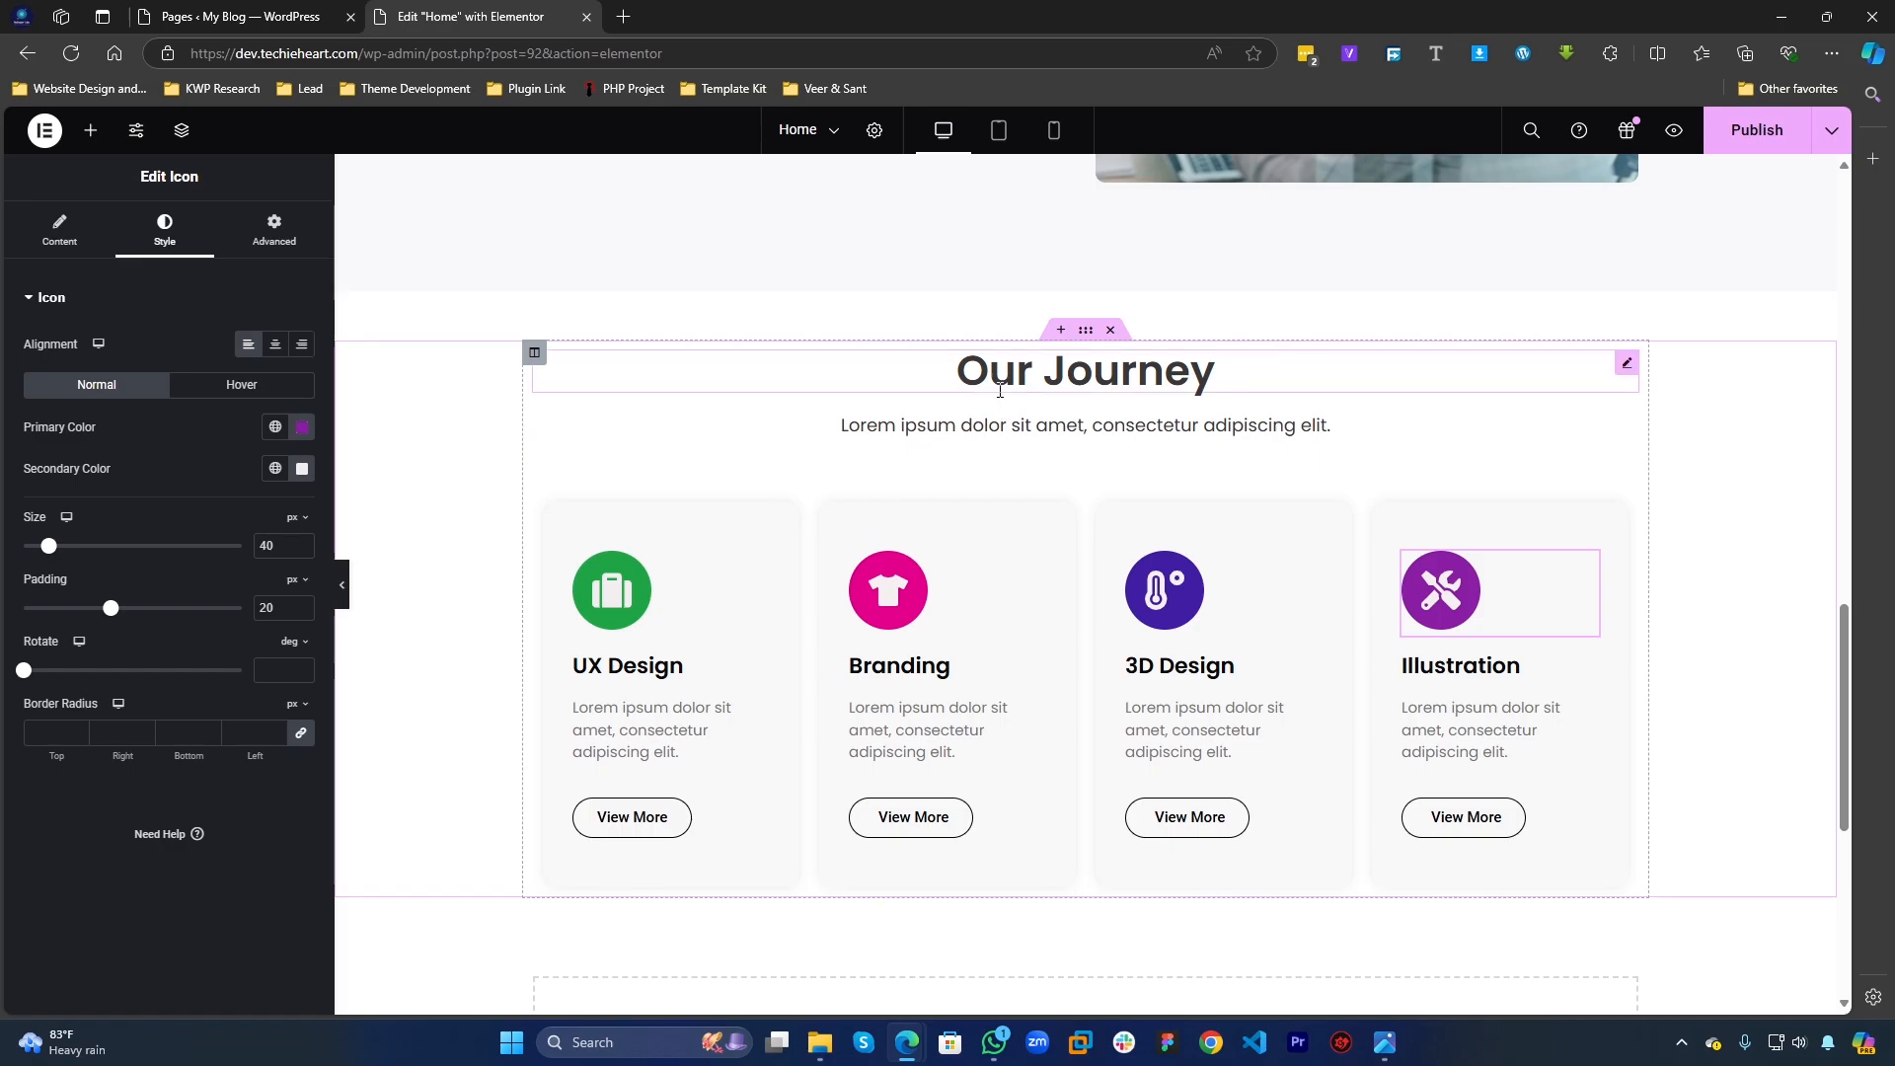
left_click(393, 386)
left_click(60, 229)
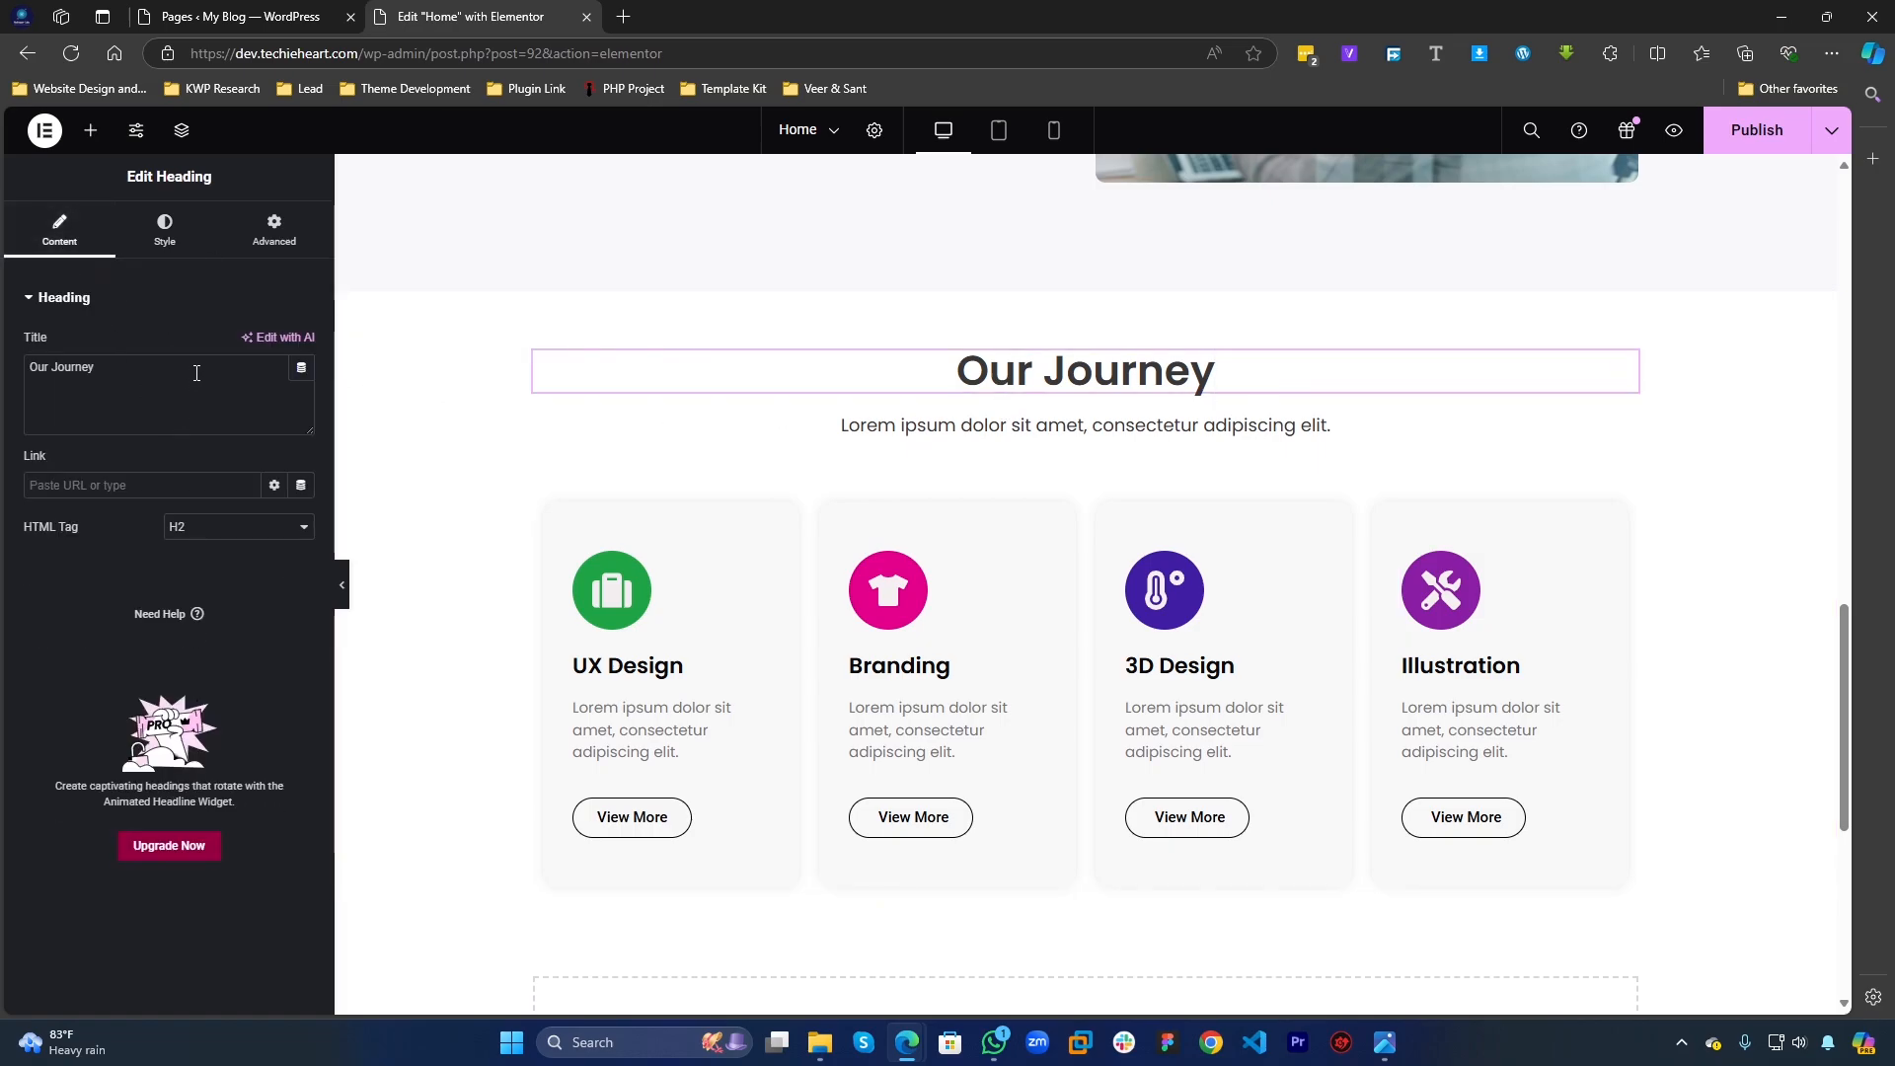
left_click(193, 417)
key("ctrl+BackSpace")
type("Se")
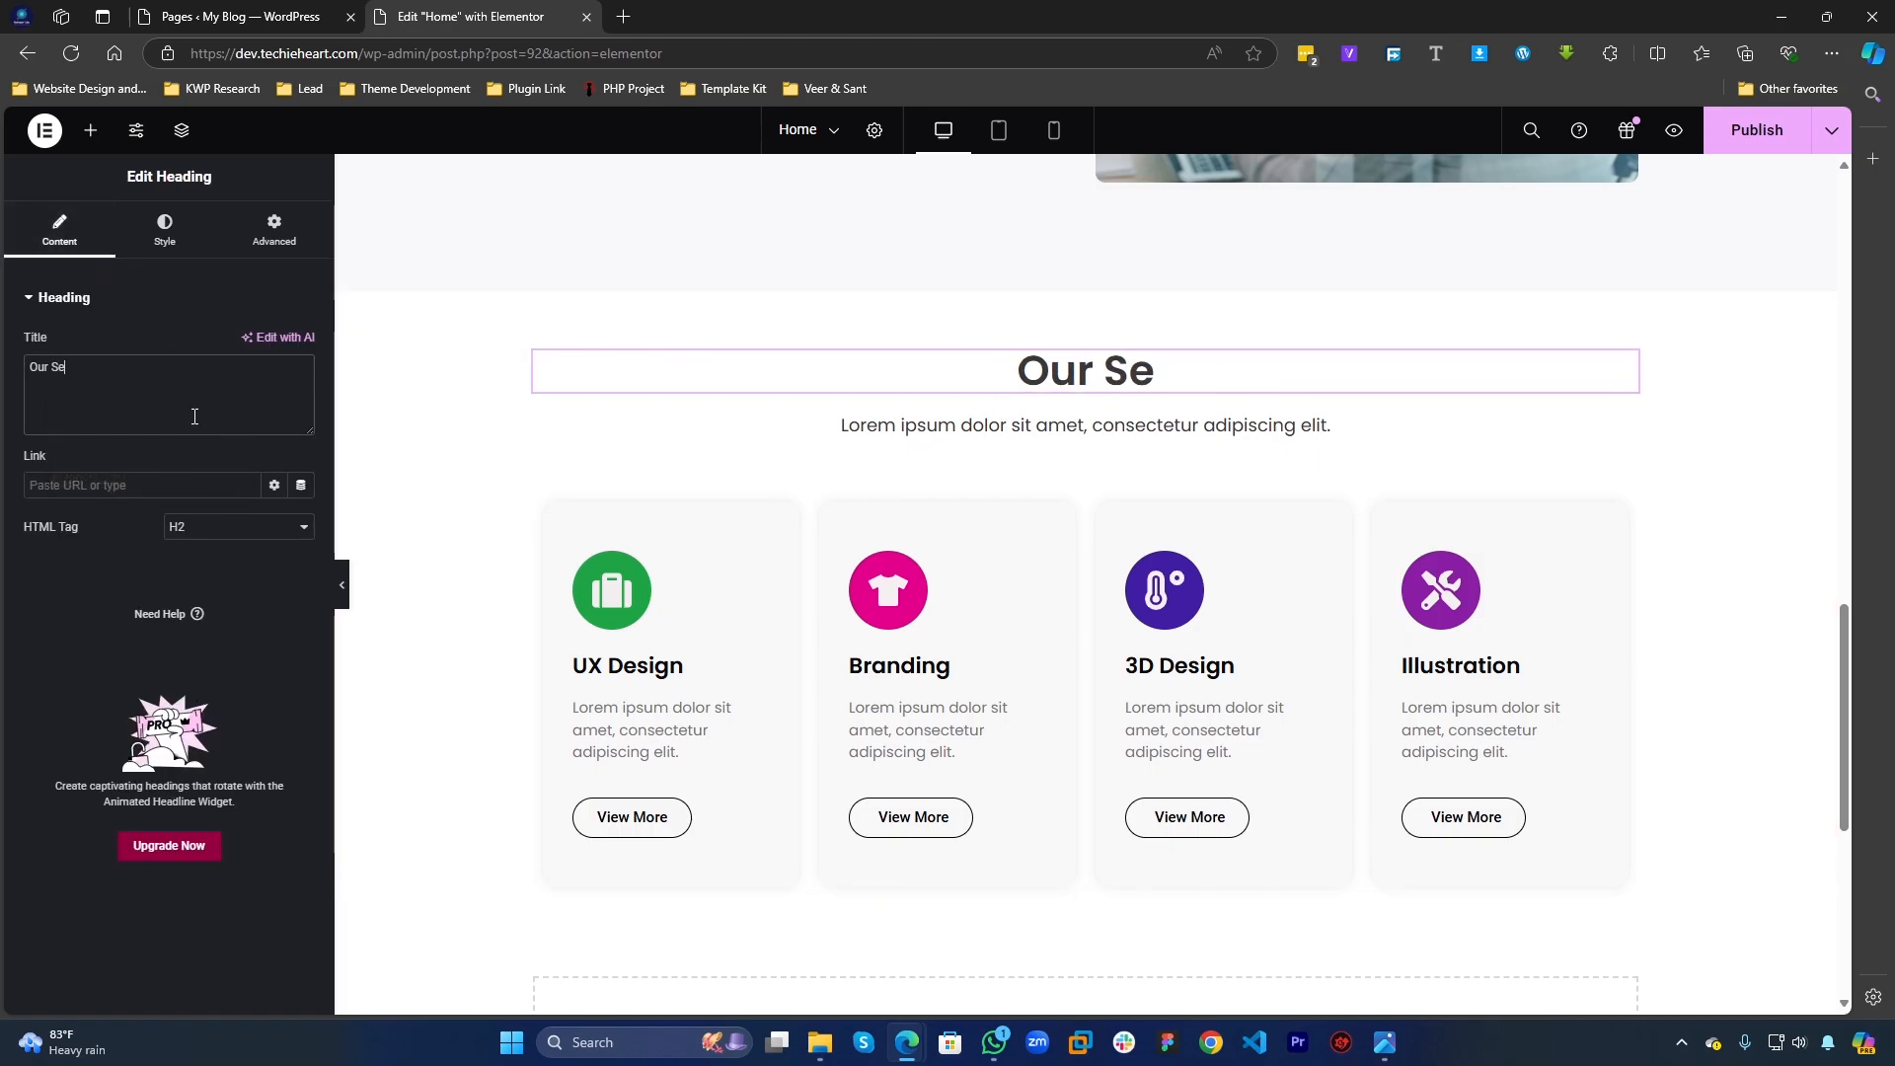
type("rvices")
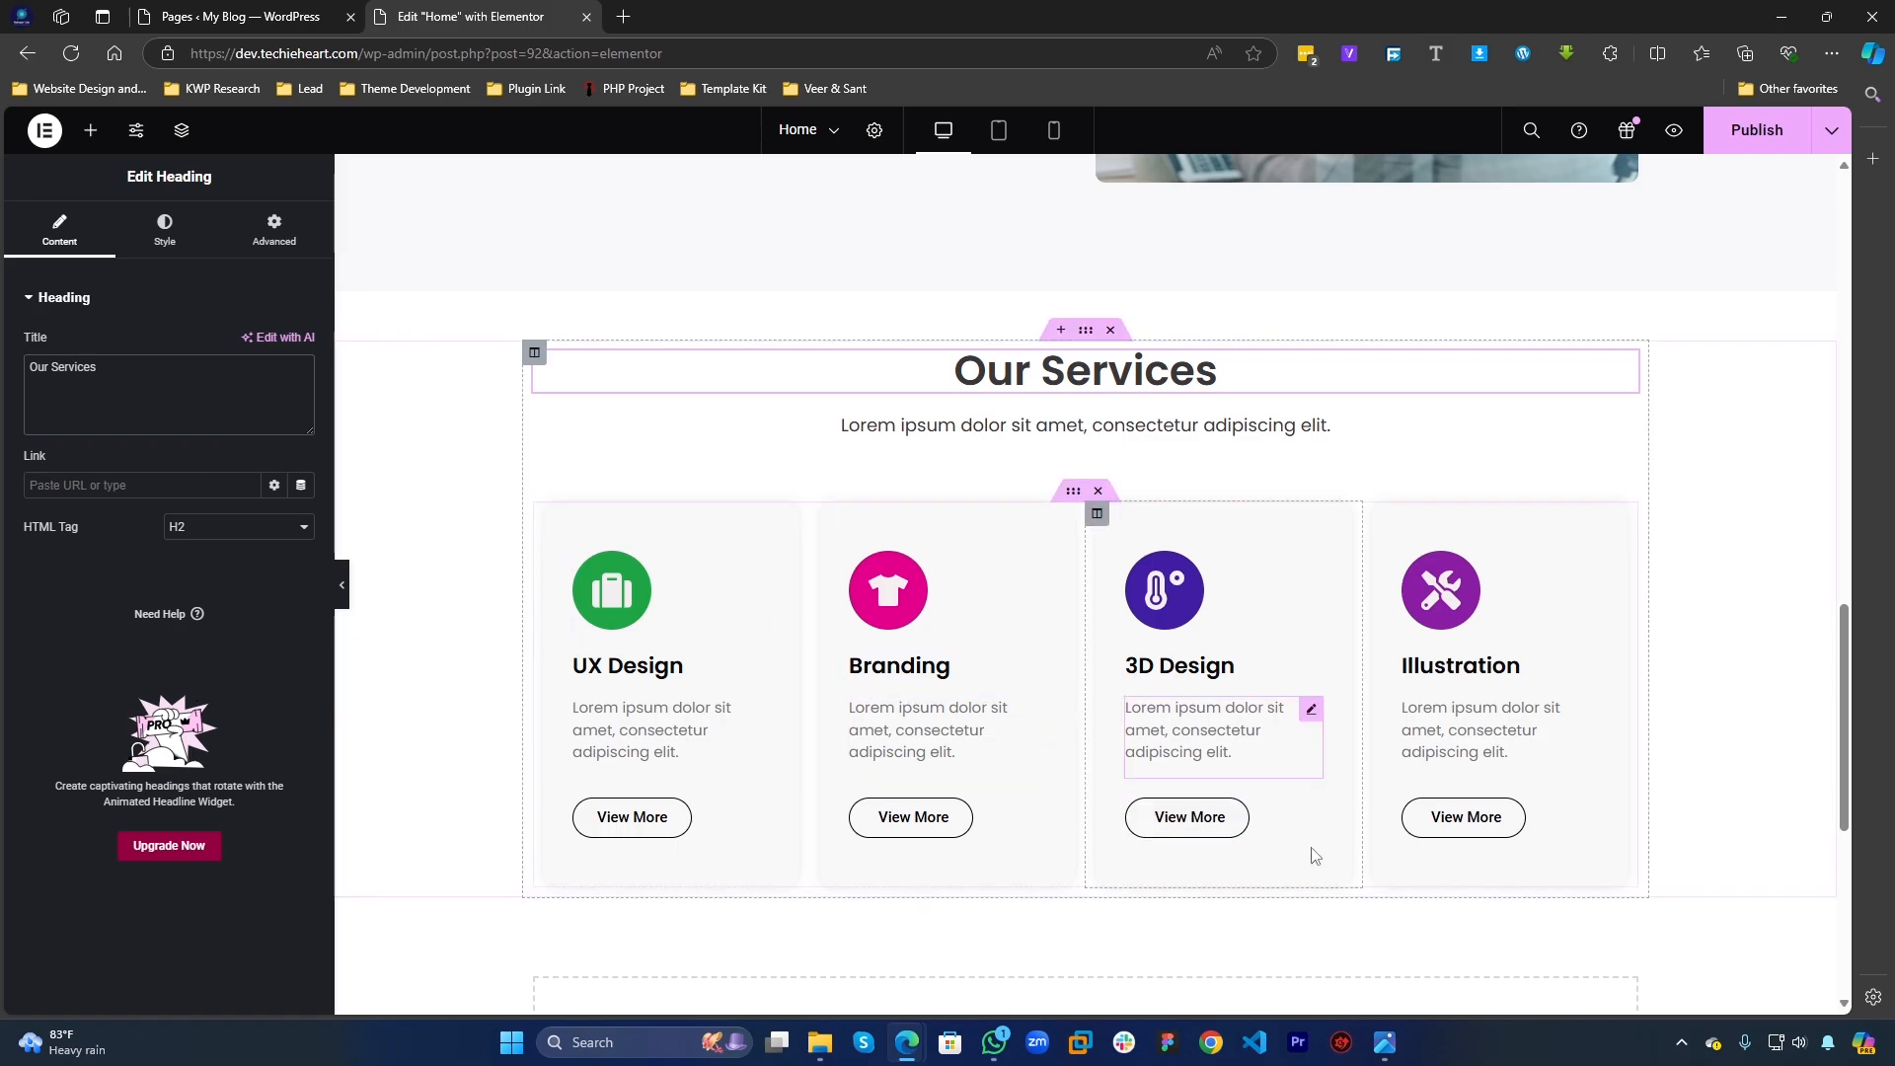
Step: Publish the updated Home page
scroll(989, 937, "down", 3)
scroll(989, 940, "up", 3)
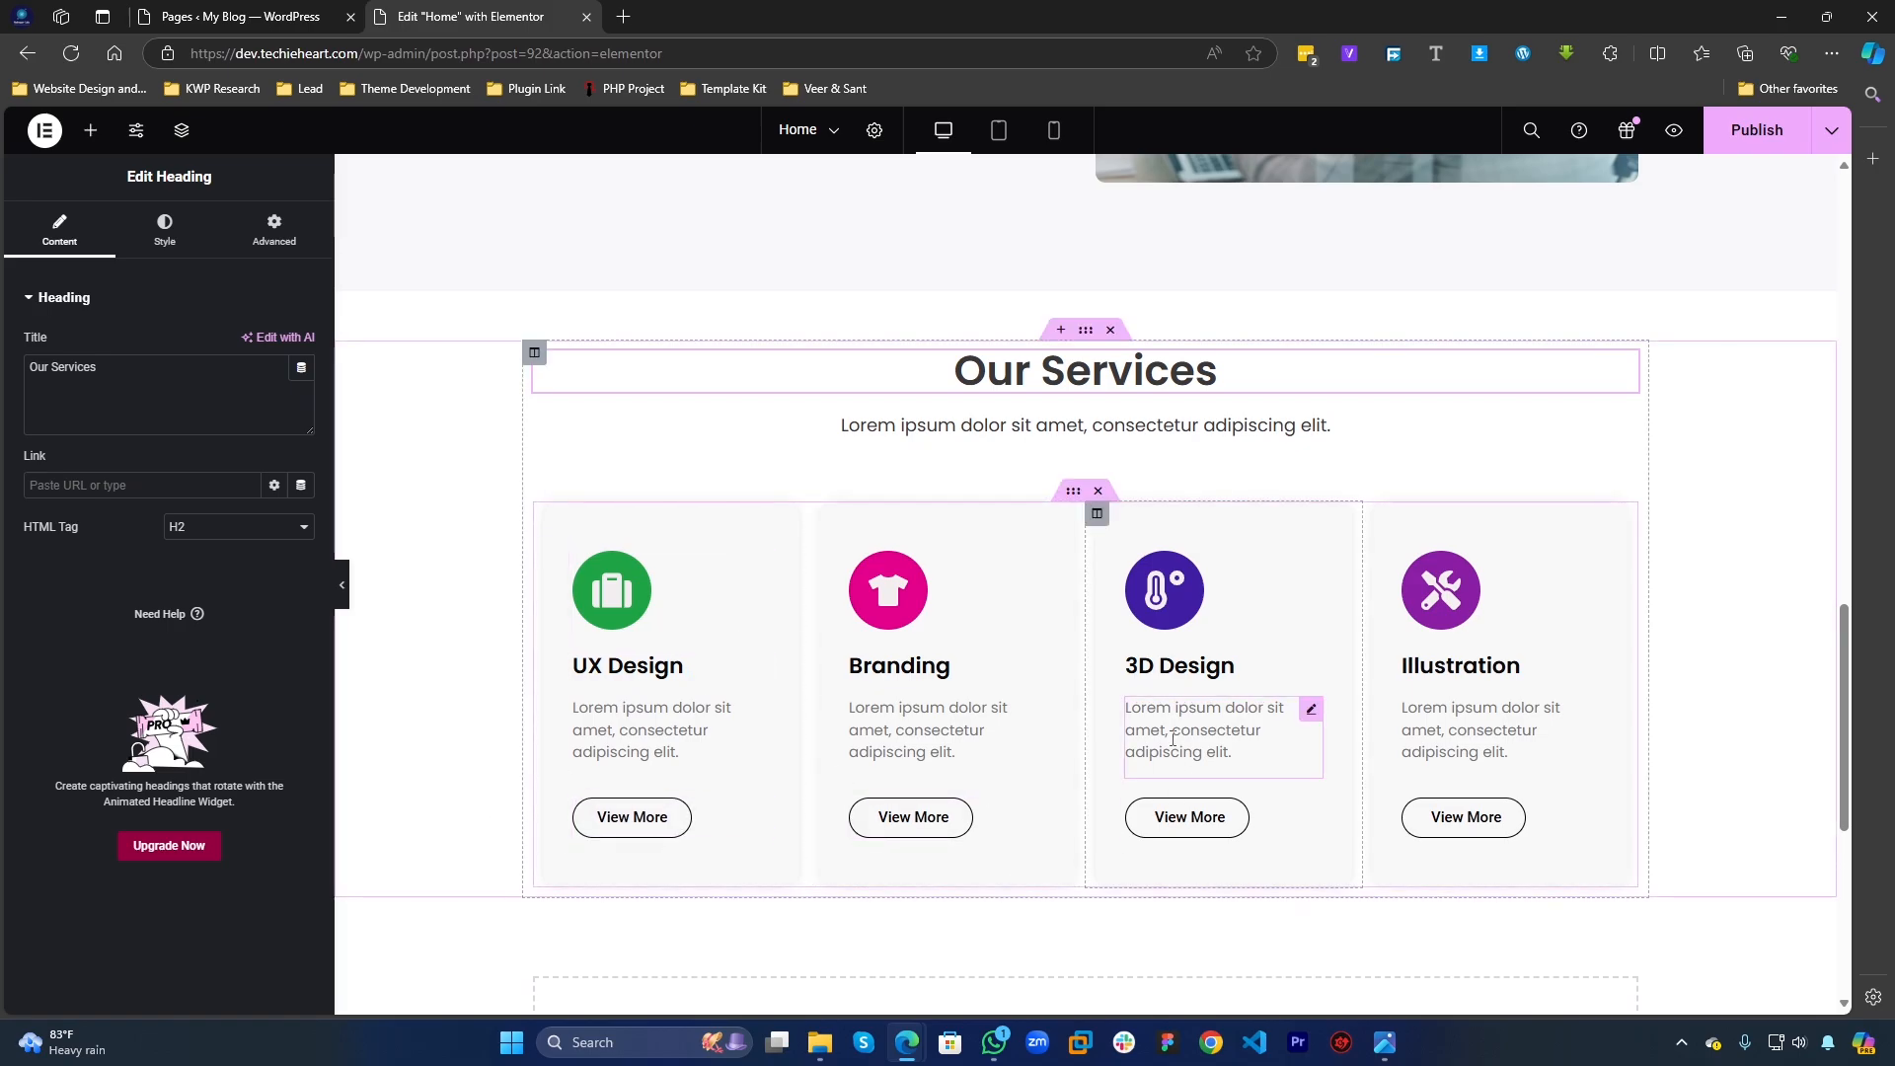
scroll(1173, 738, "down", 1)
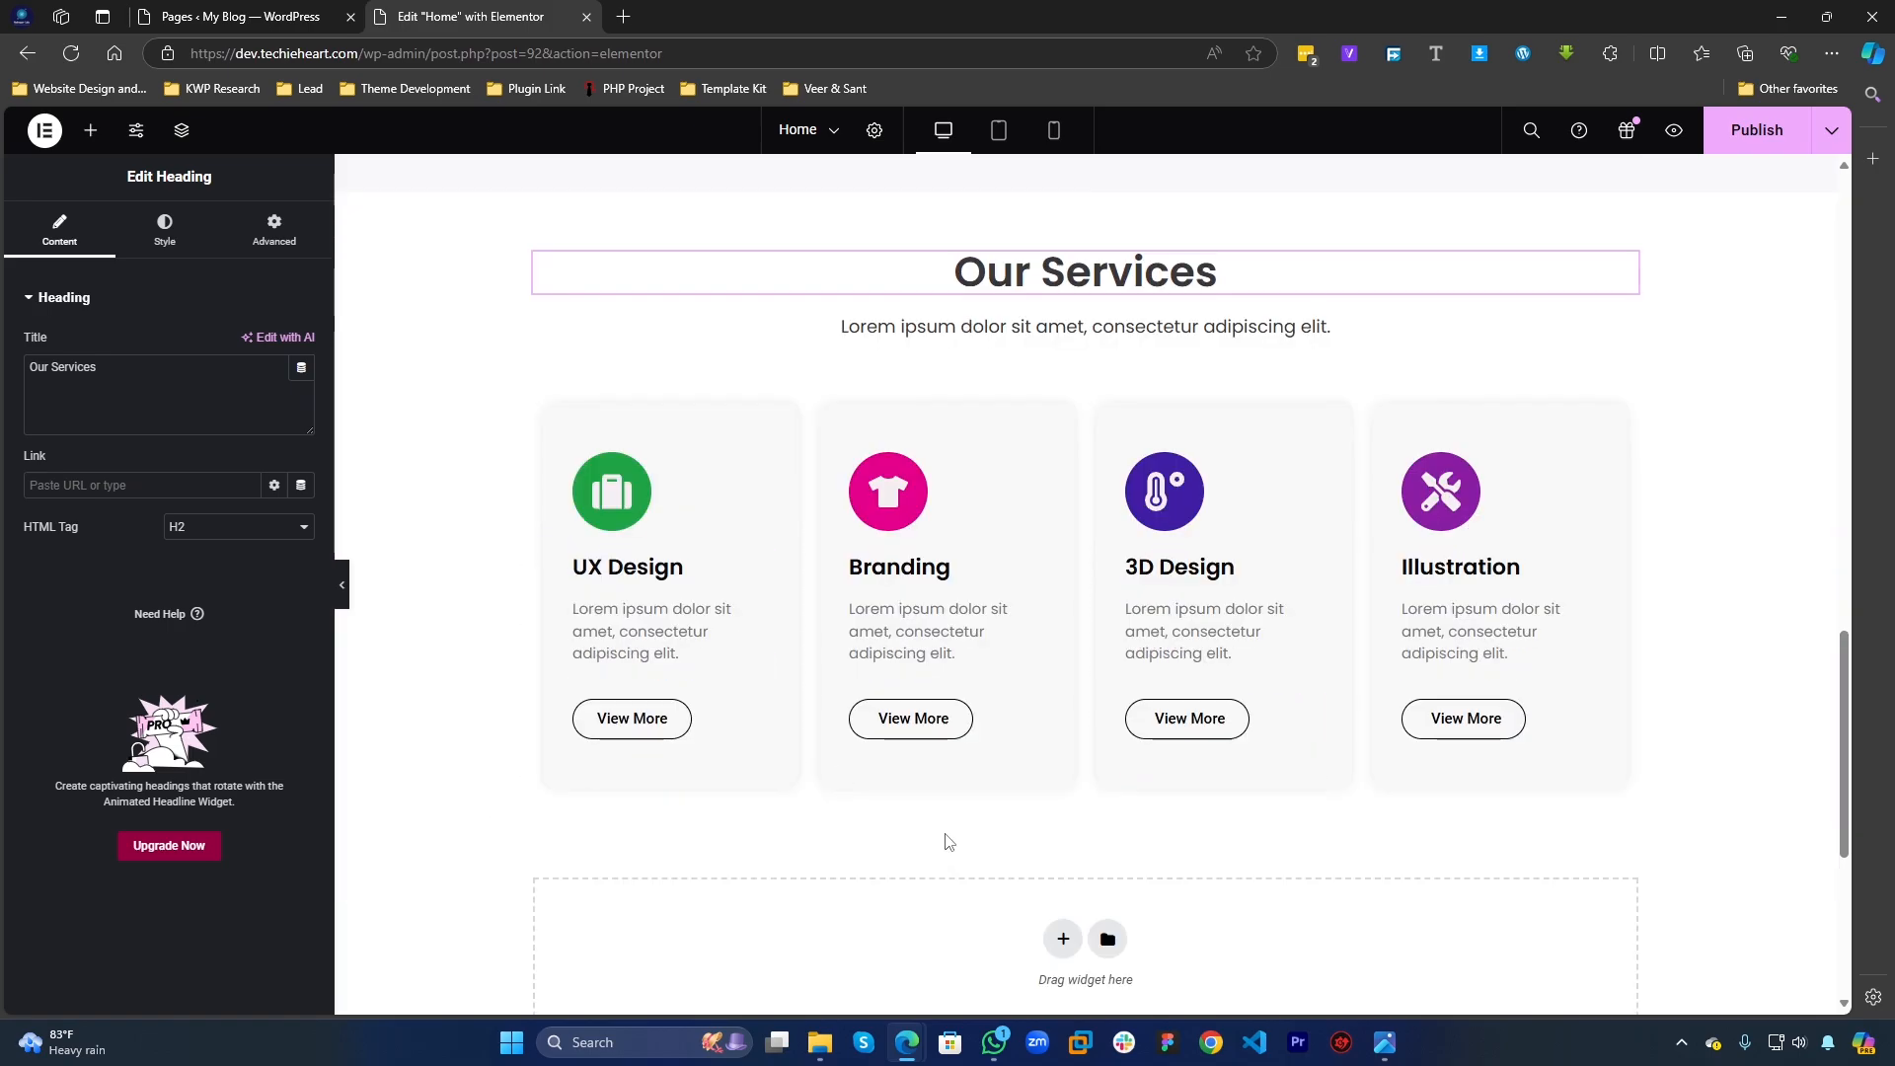
left_click(1785, 141)
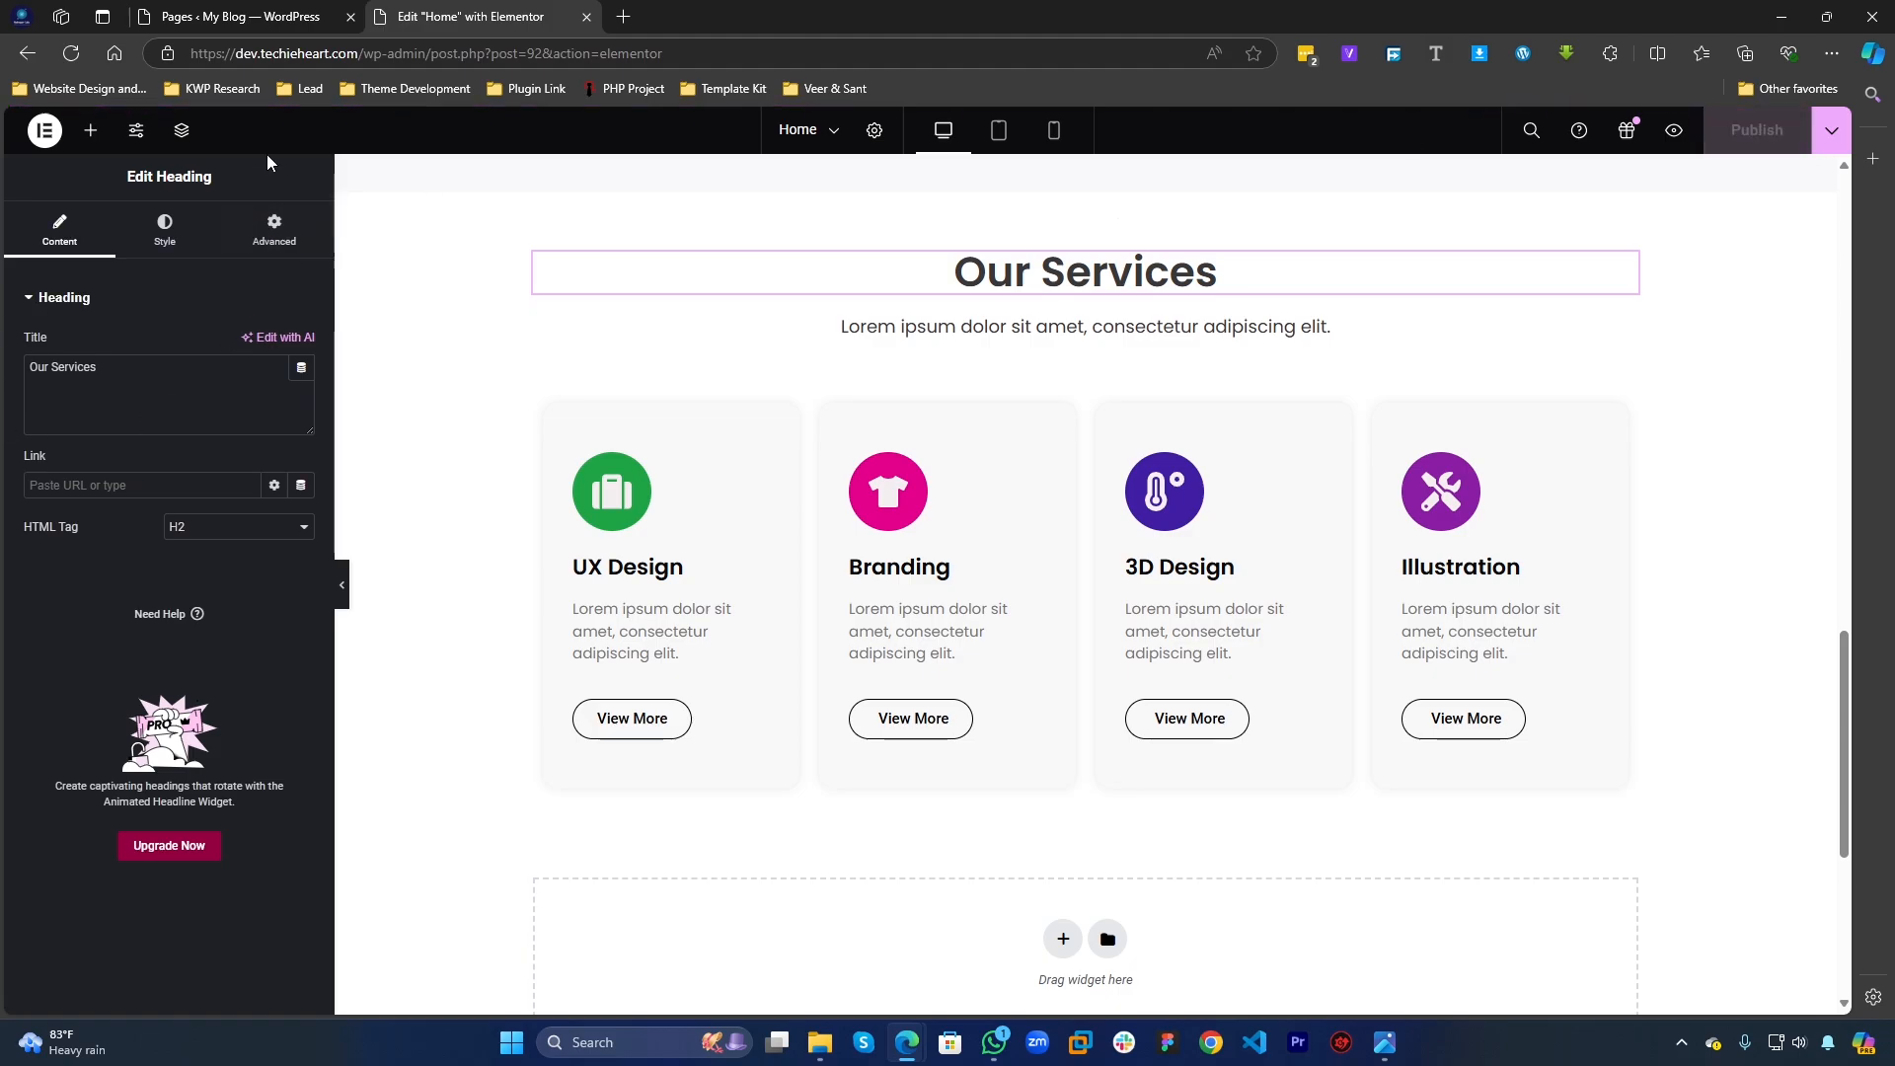
Step: Open the live site's front page from the WordPress dashboard
left_click(241, 17)
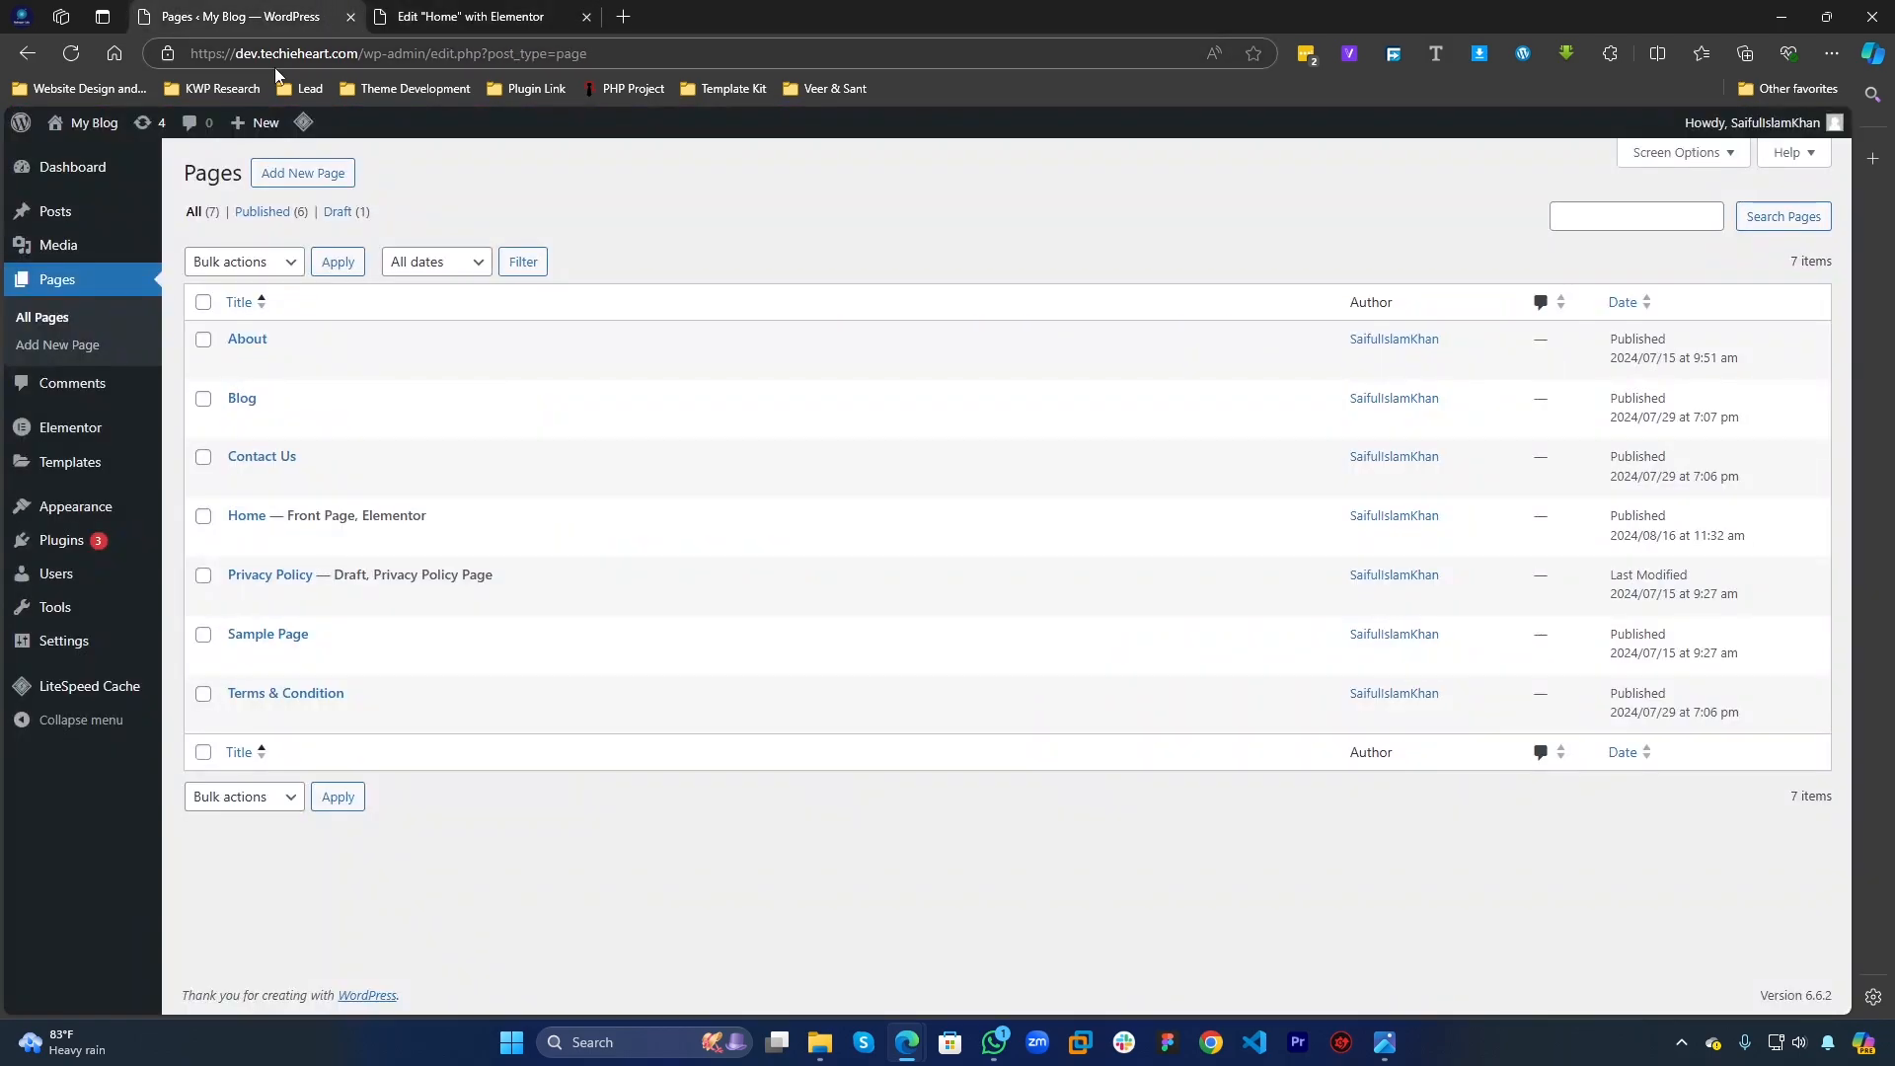
mouse_move(89, 123)
left_click(95, 164)
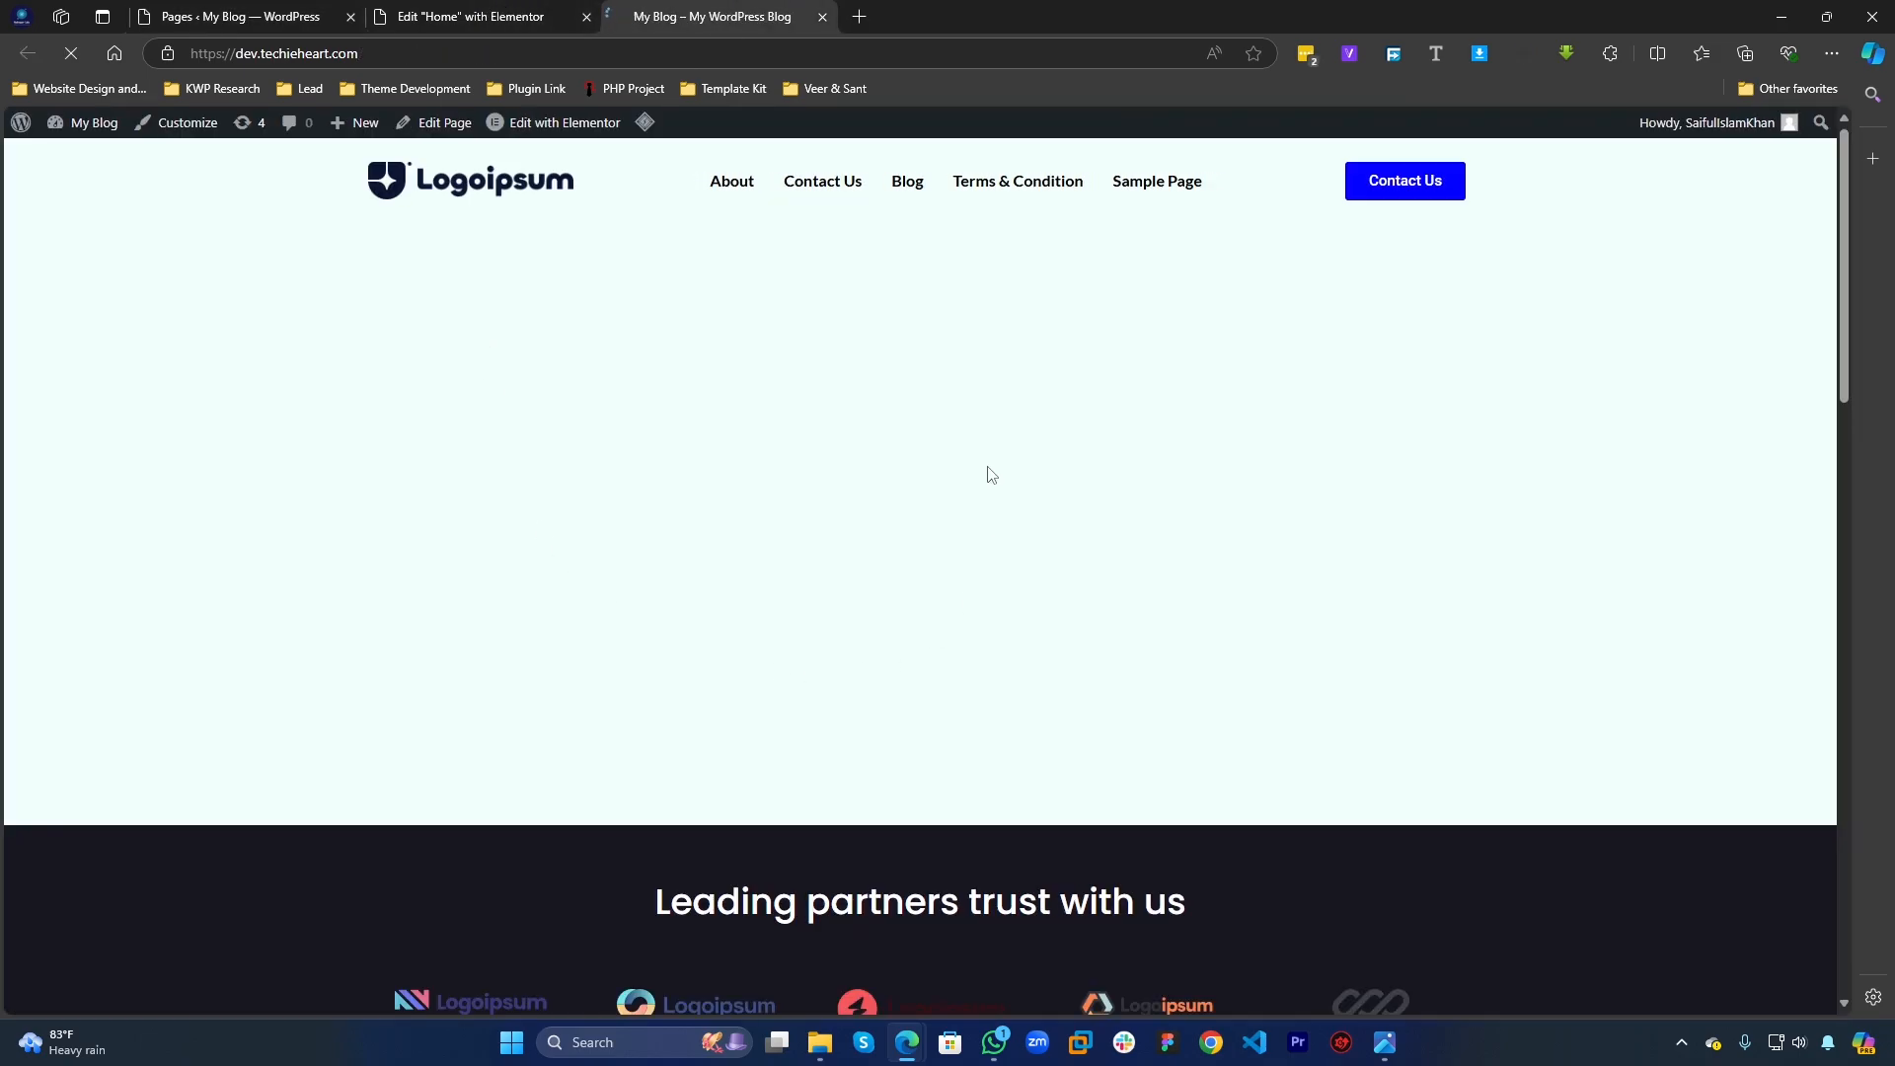
Step: Examine the published home page, especially the layout, icons and View More buttons of the Our Services cards
scroll(898, 373, "down", 9)
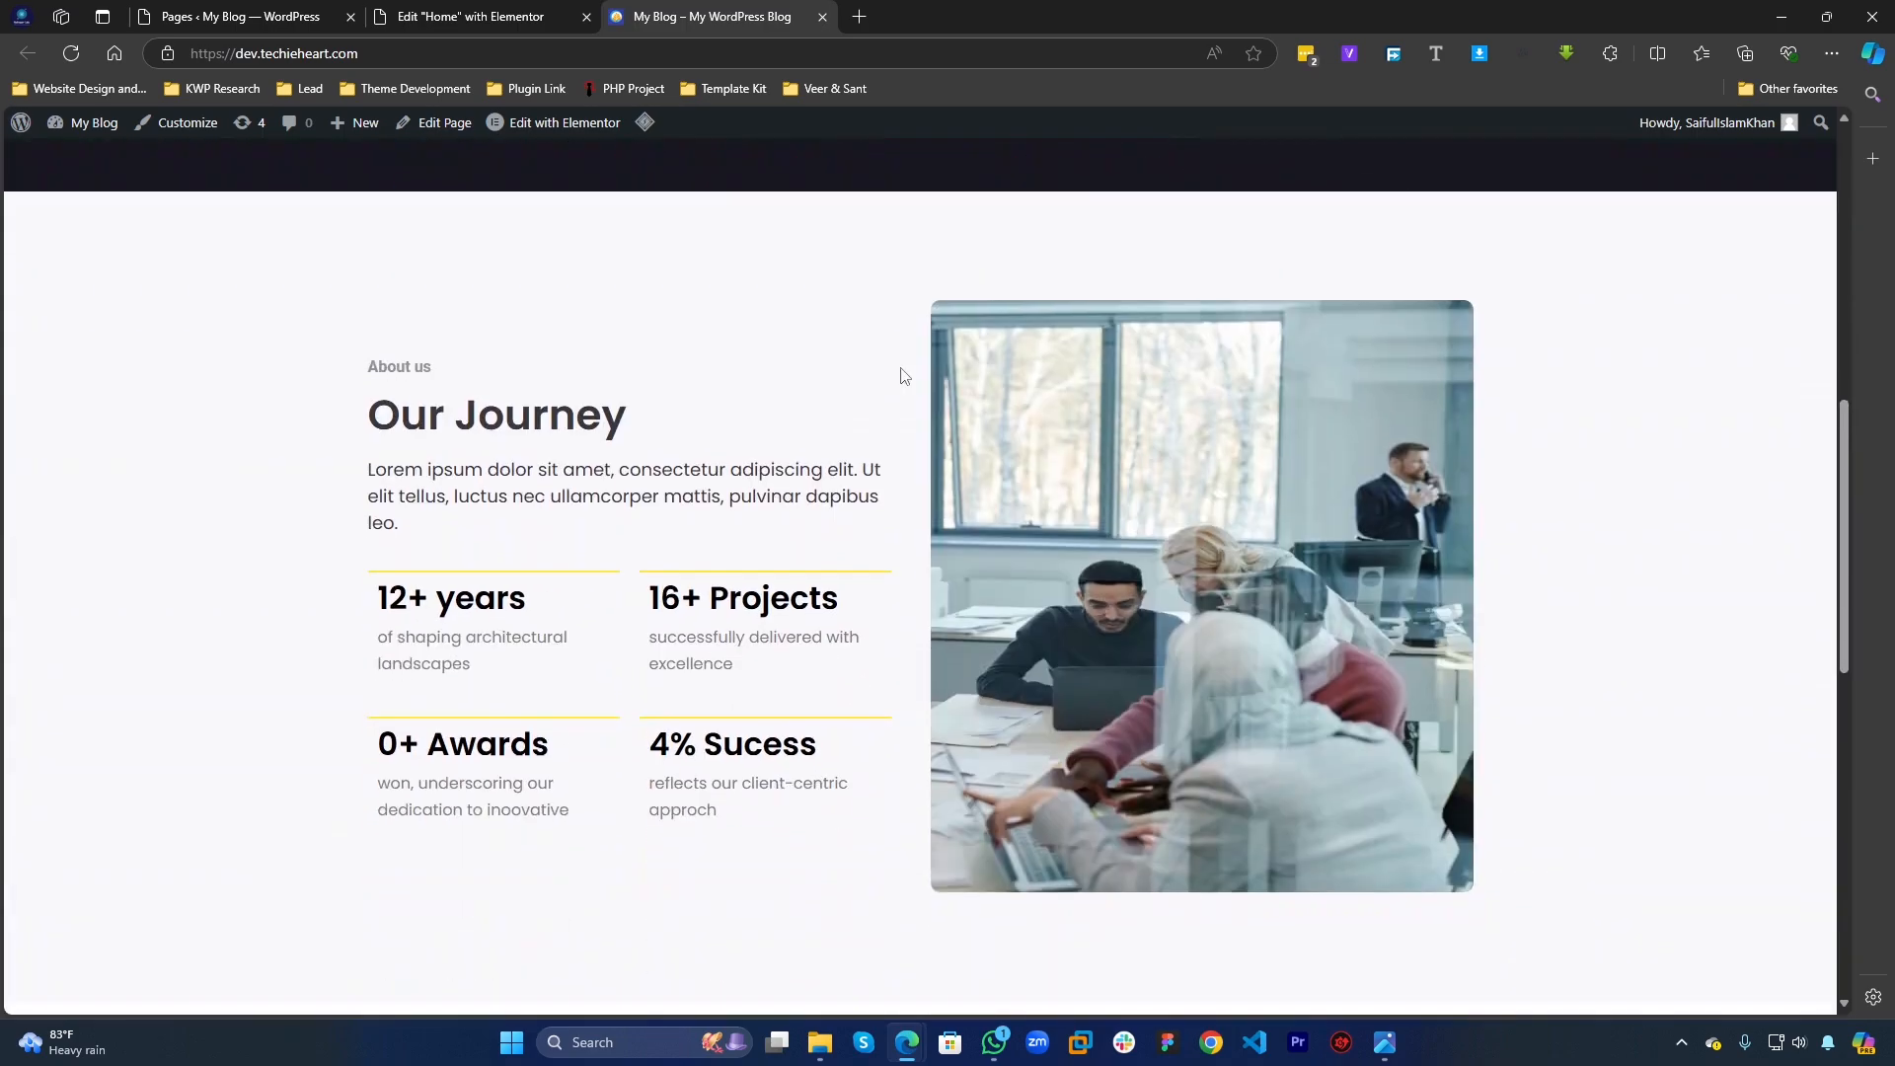
scroll(900, 375, "down", 8)
scroll(940, 646, "up", 3)
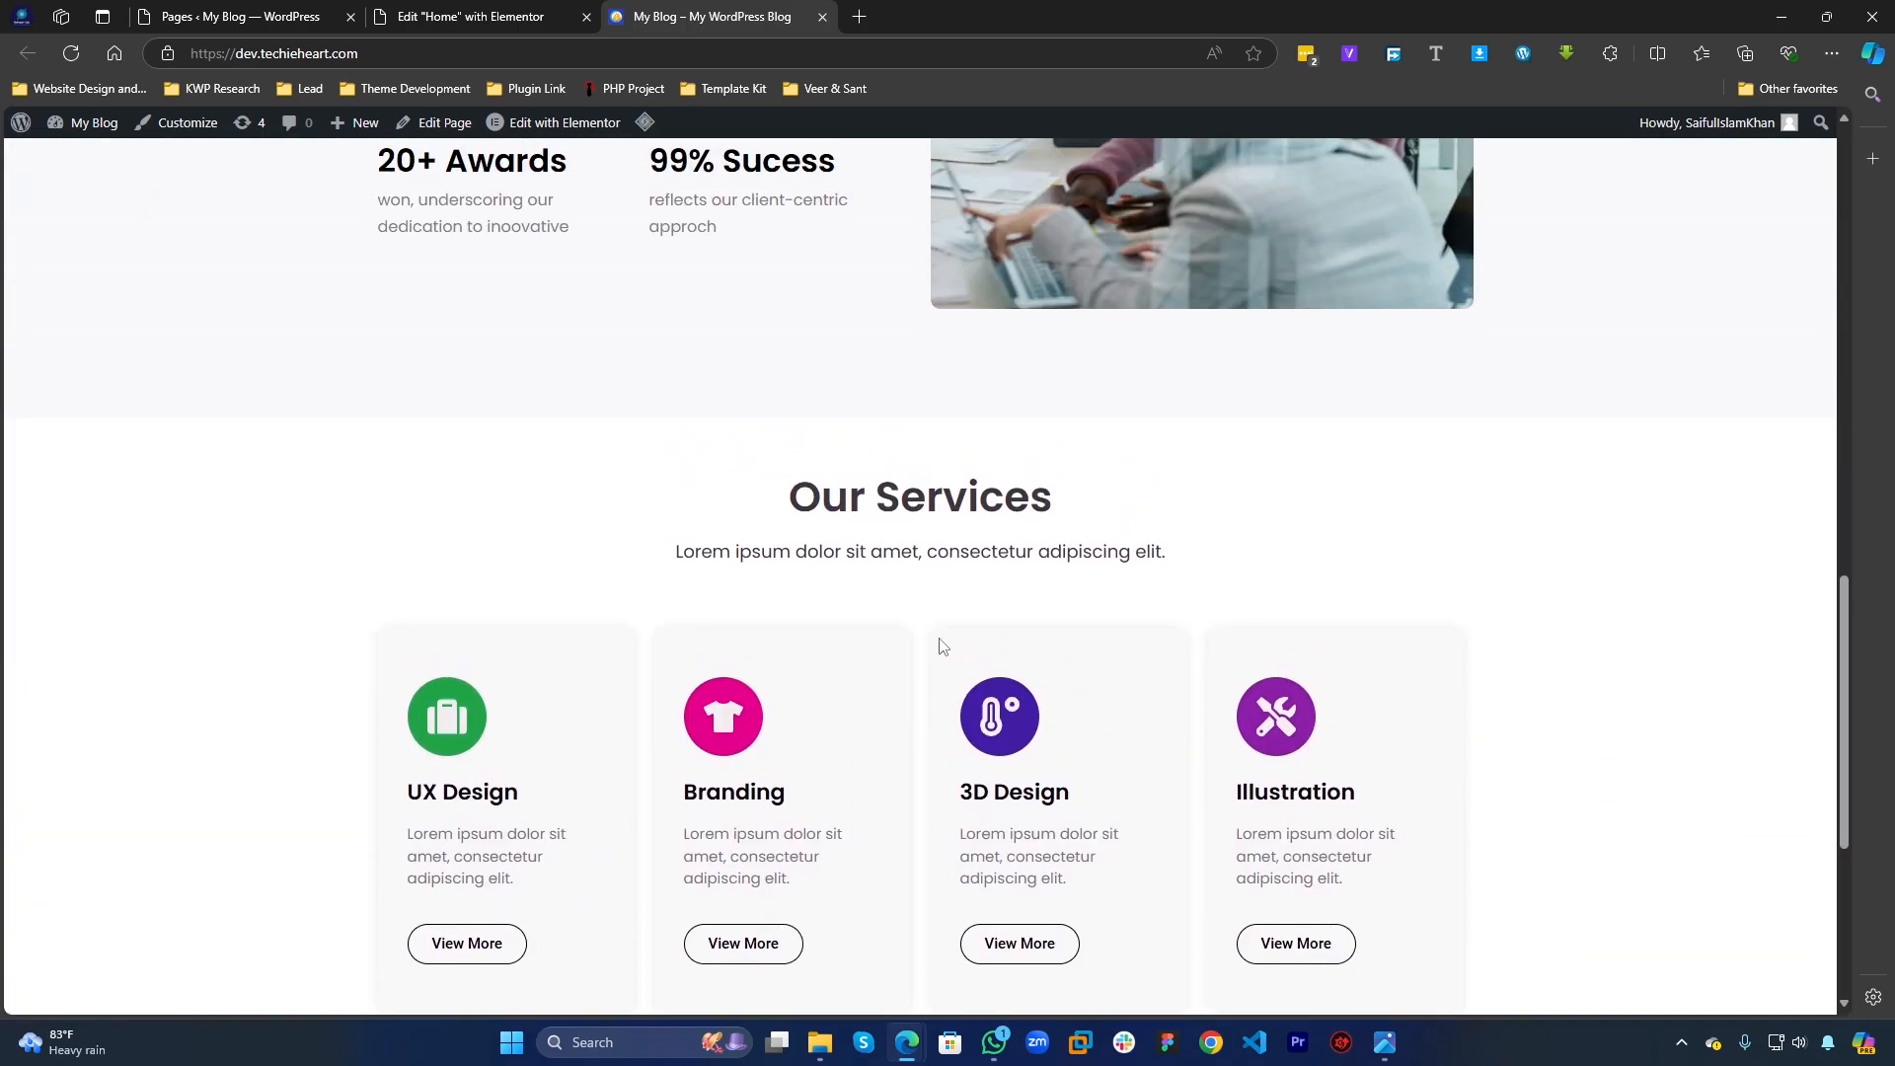
scroll(940, 645, "up", 1)
scroll(940, 691, "down", 5)
scroll(938, 697, "up", 12)
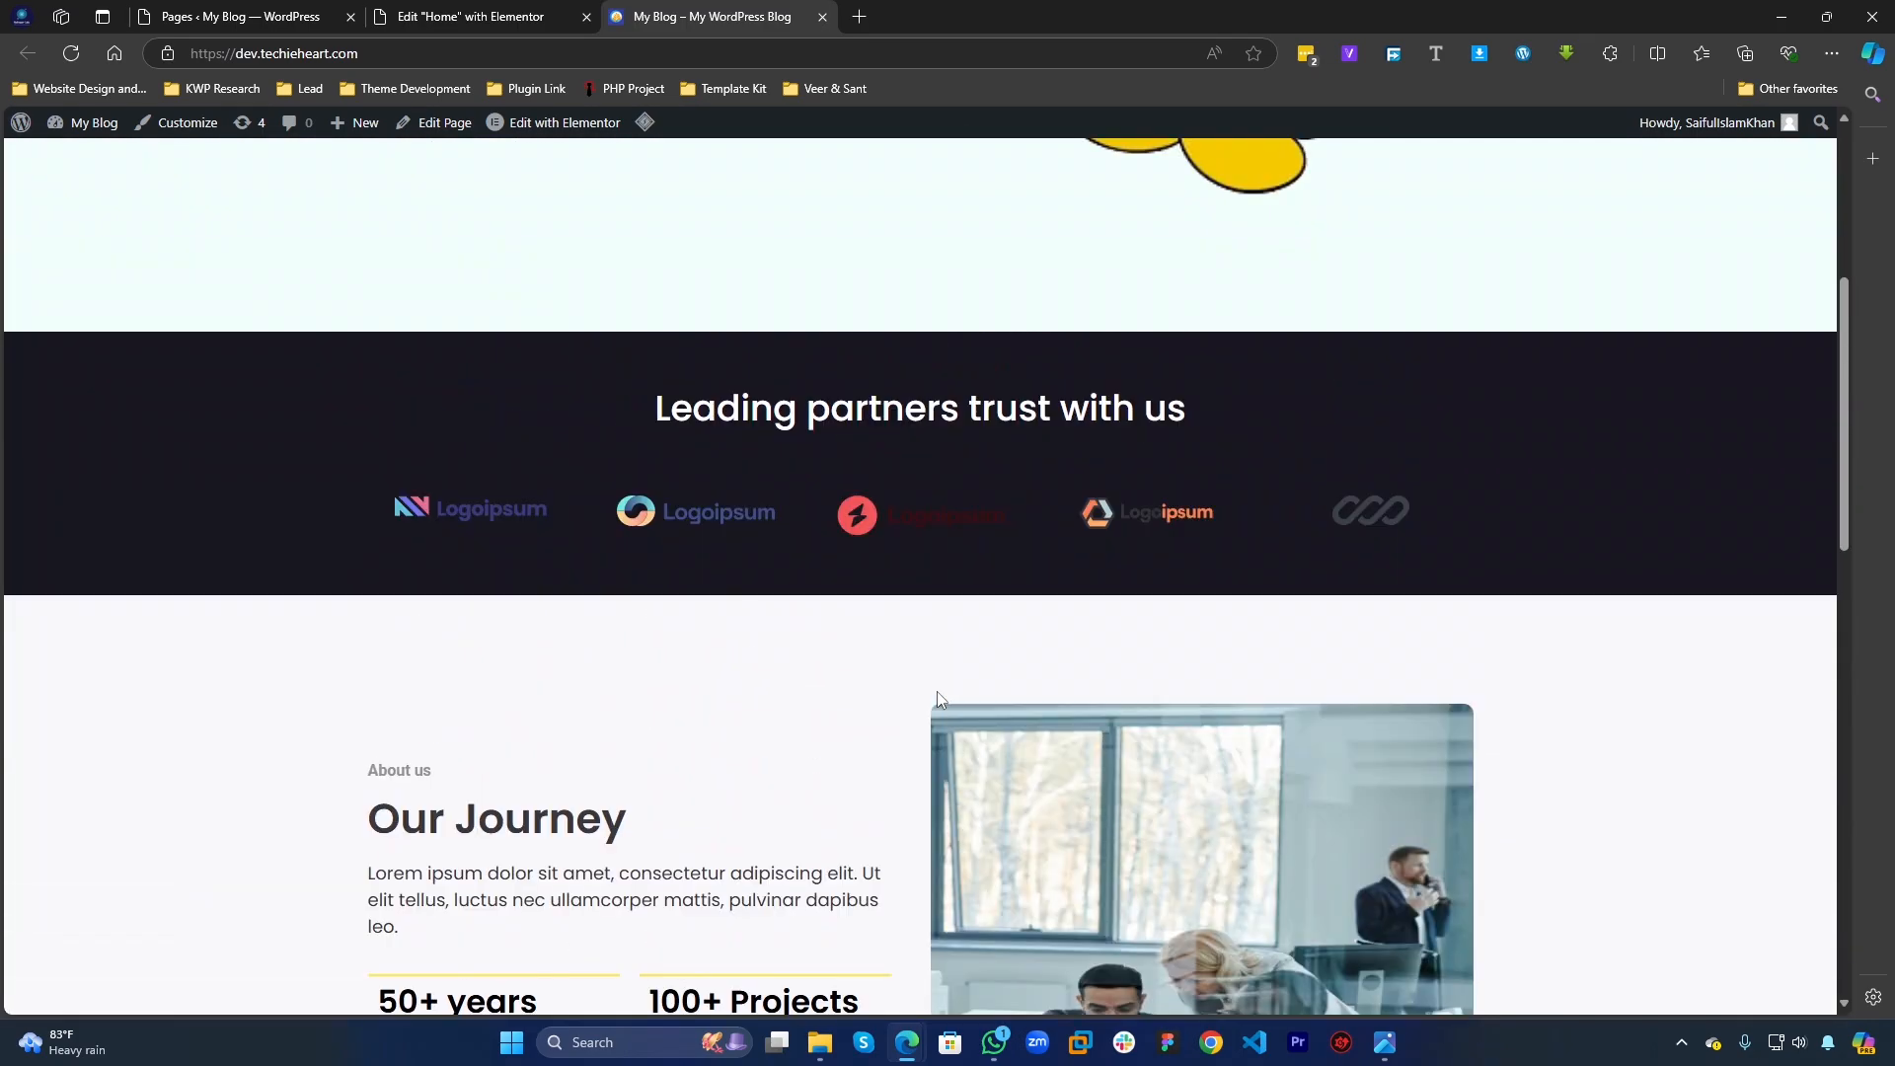
scroll(938, 697, "down", 10)
scroll(953, 646, "down", 2)
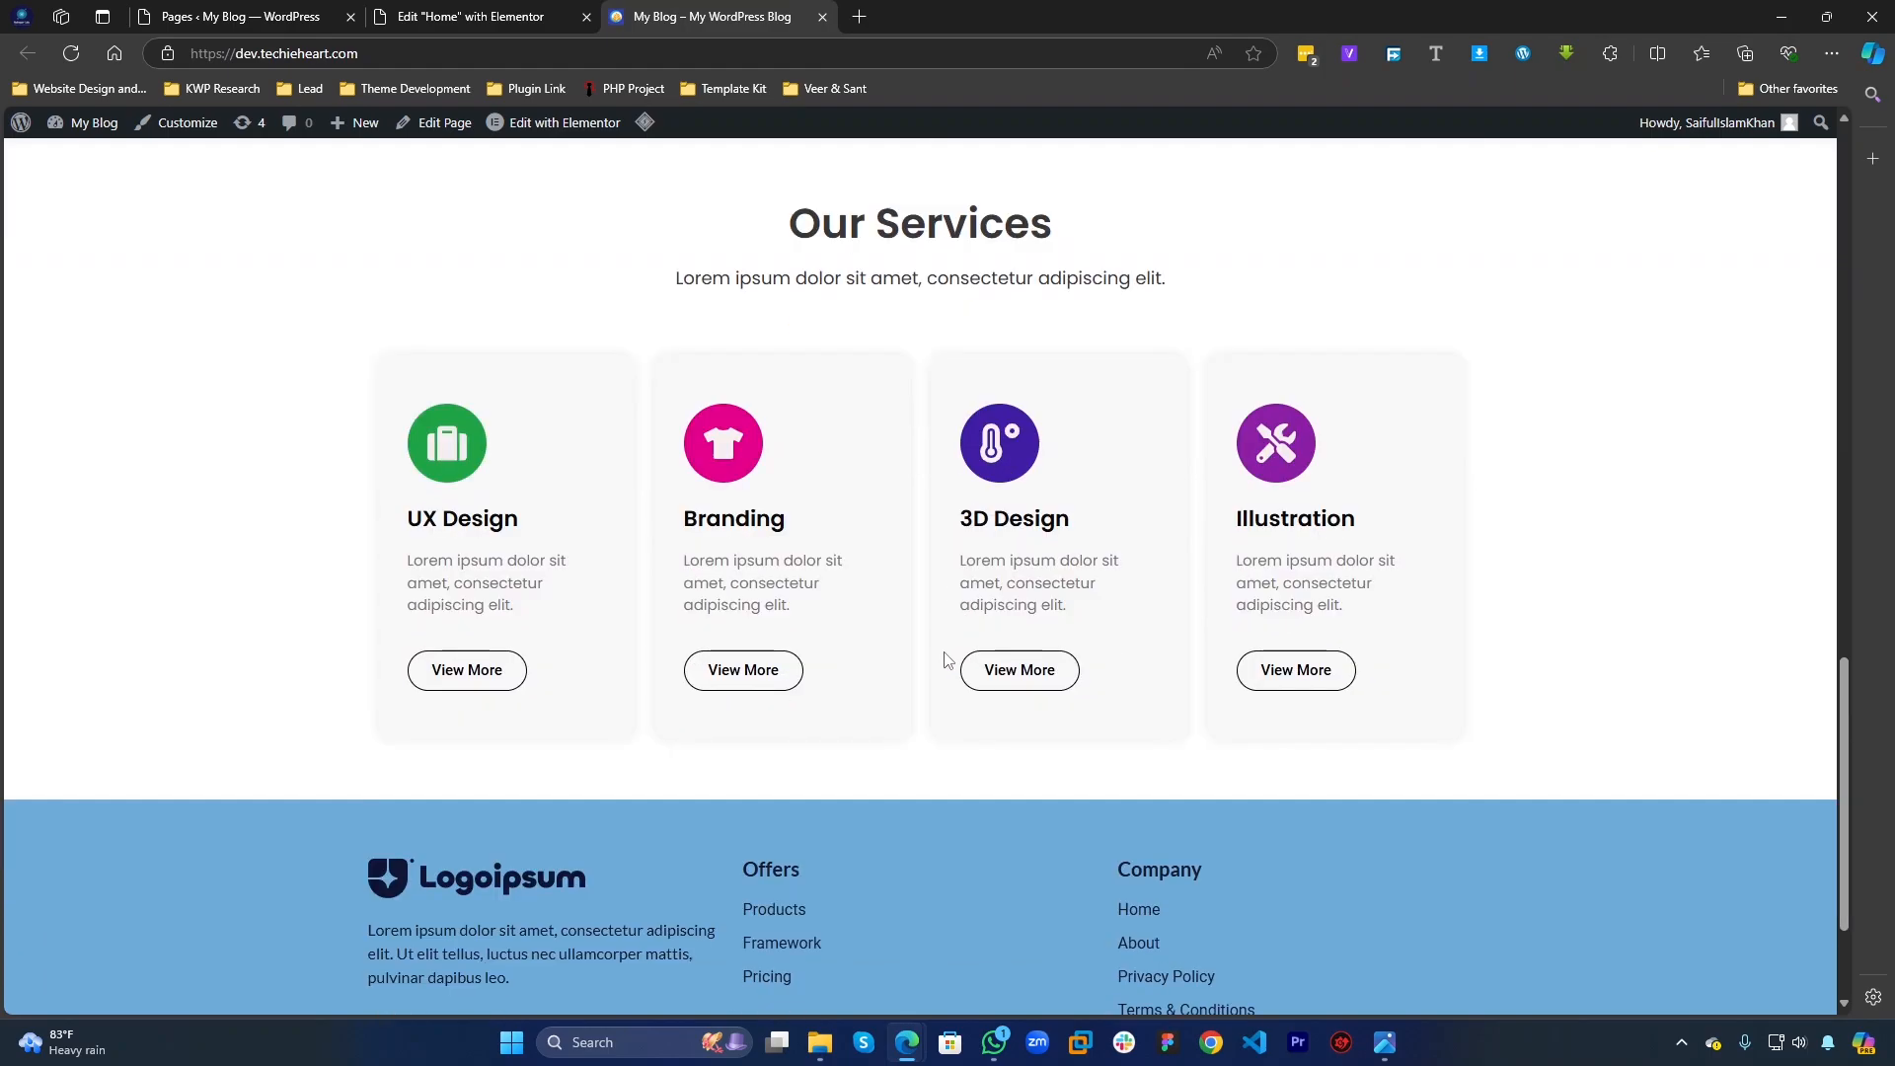
scroll(944, 660, "up", 1)
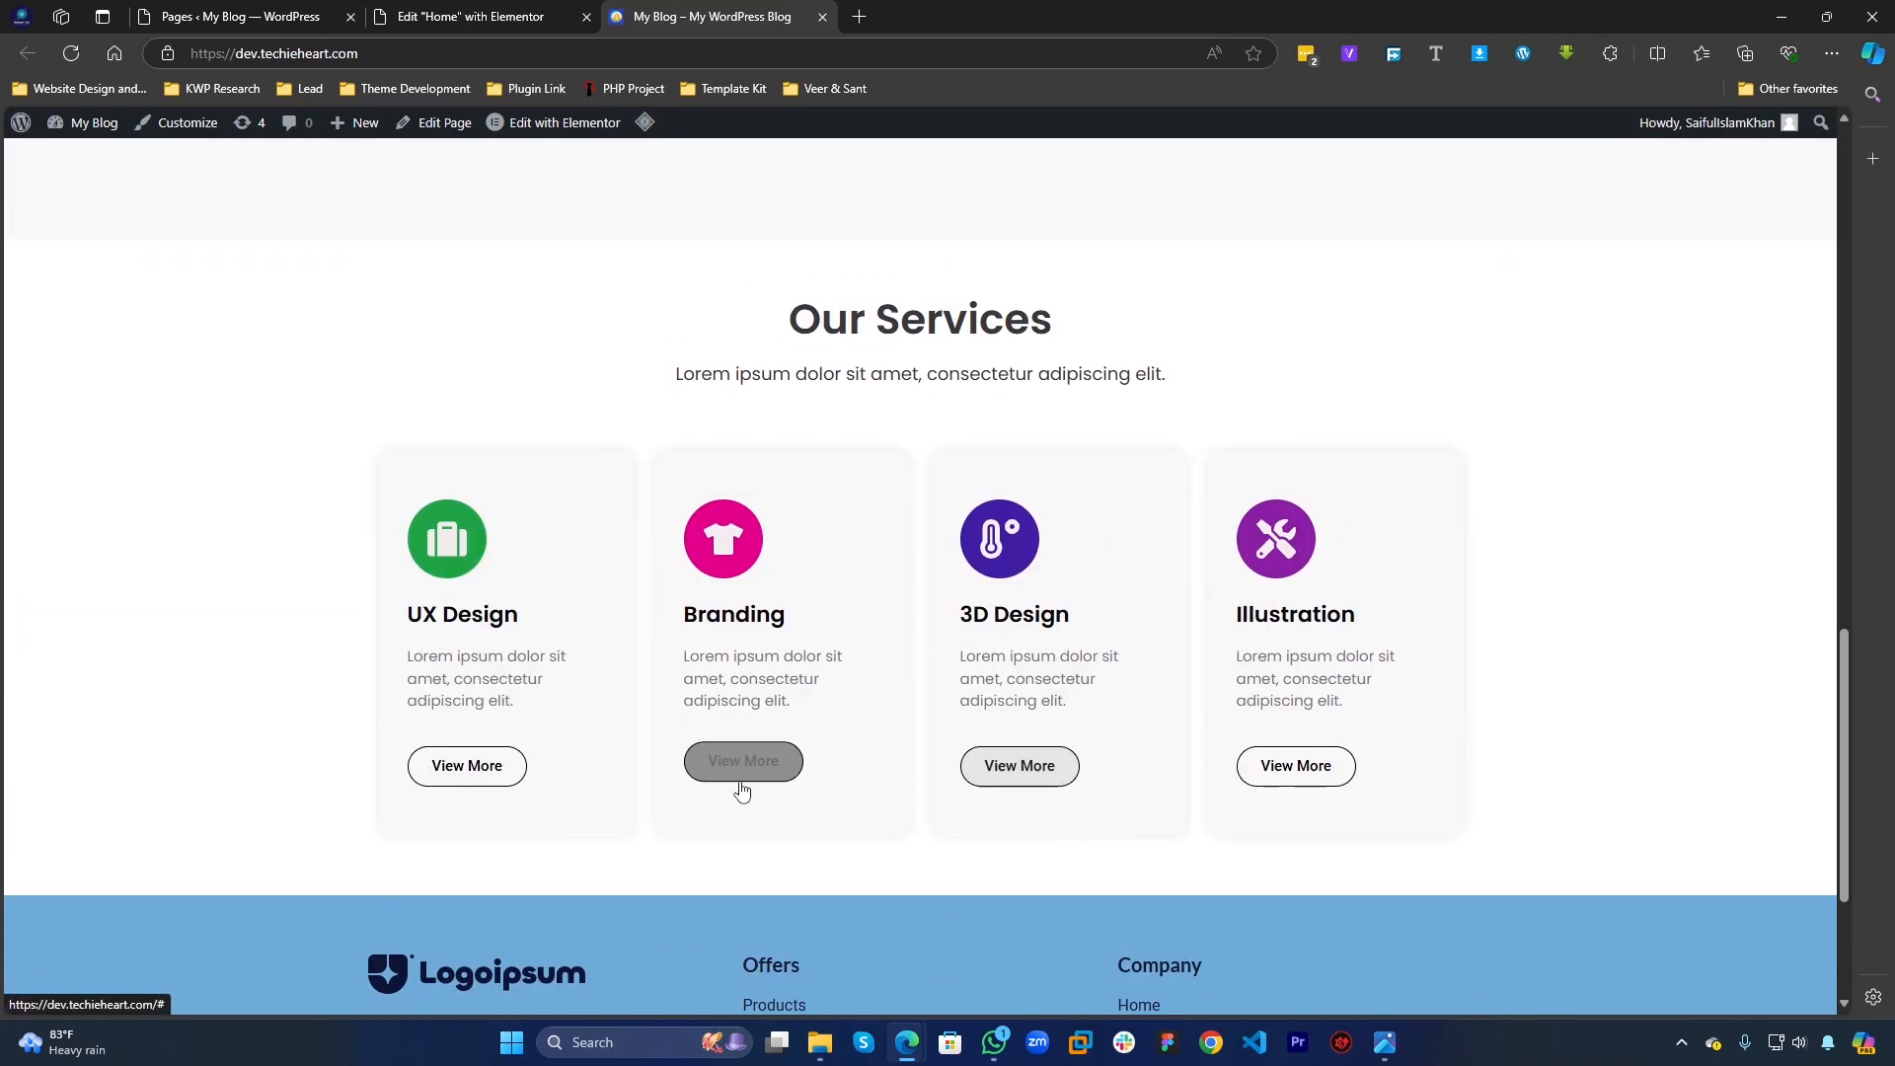
scroll(835, 615, "down", 1)
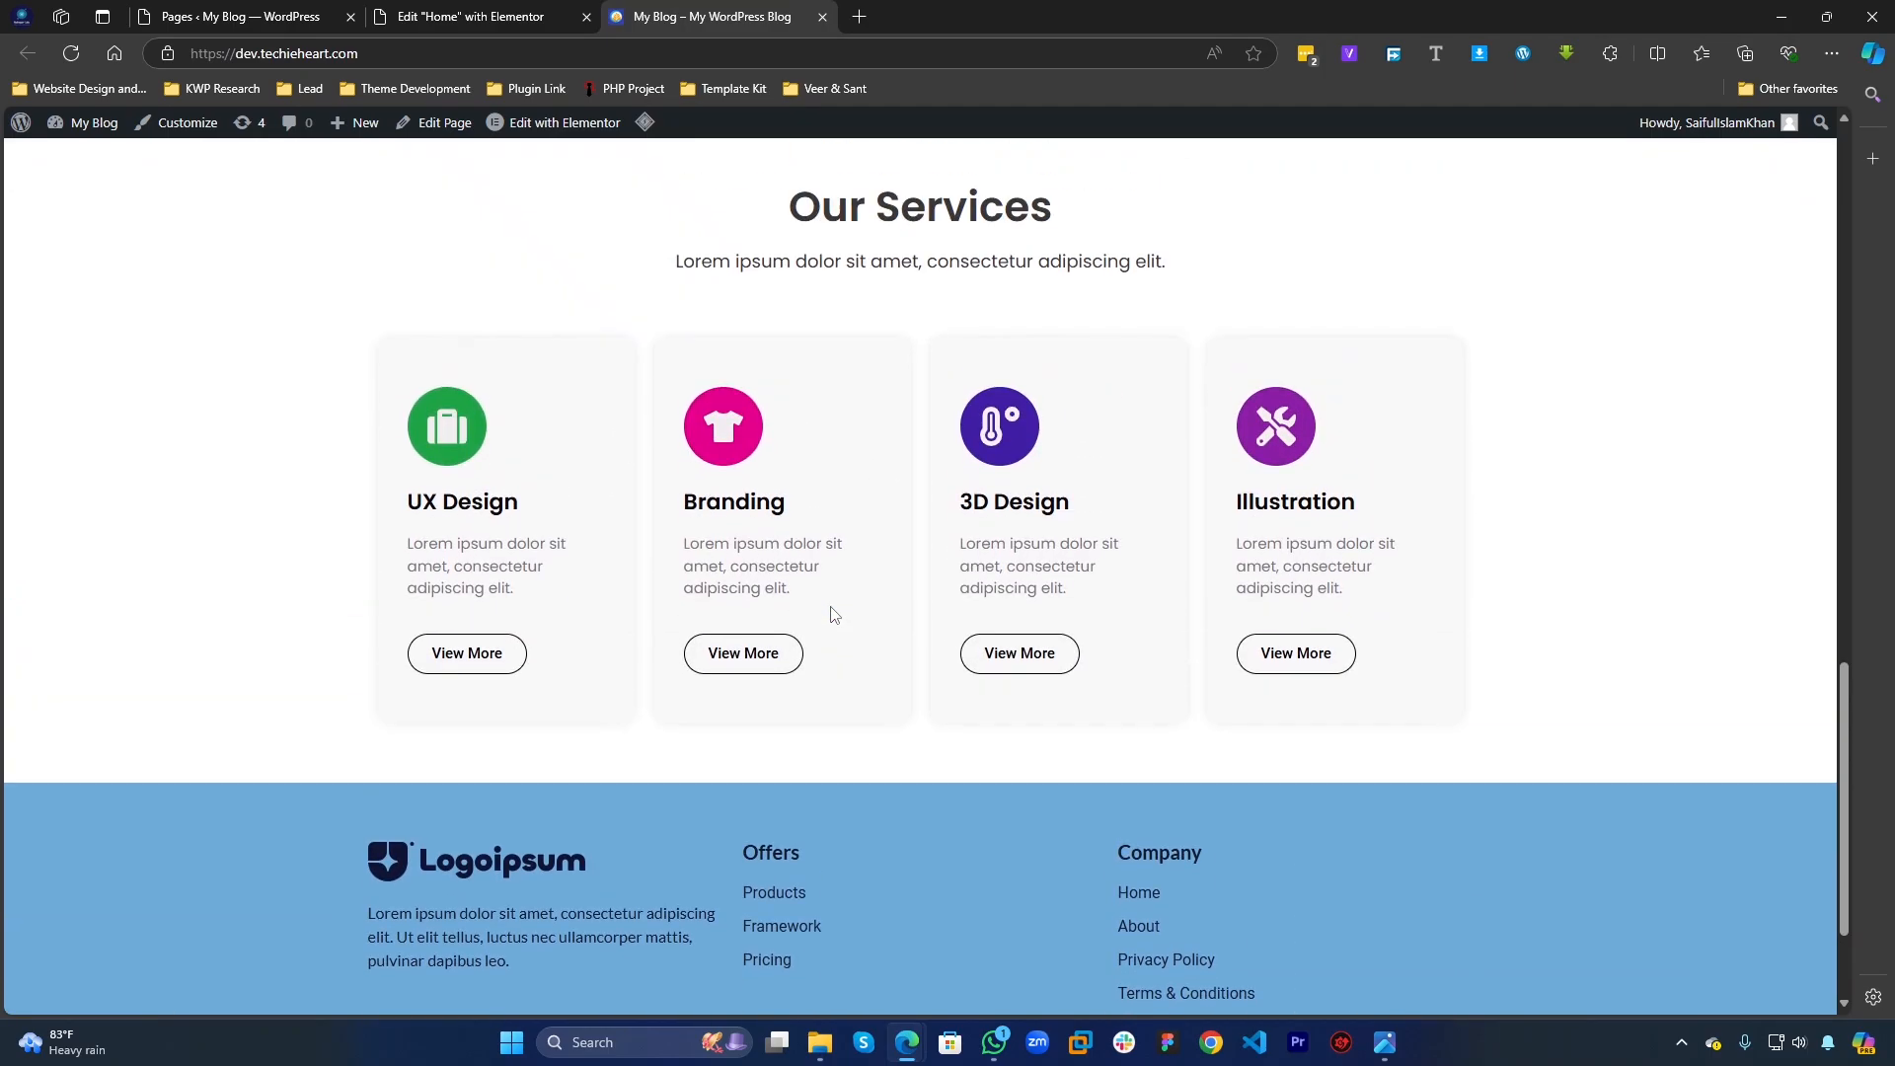
scroll(834, 615, "up", 2)
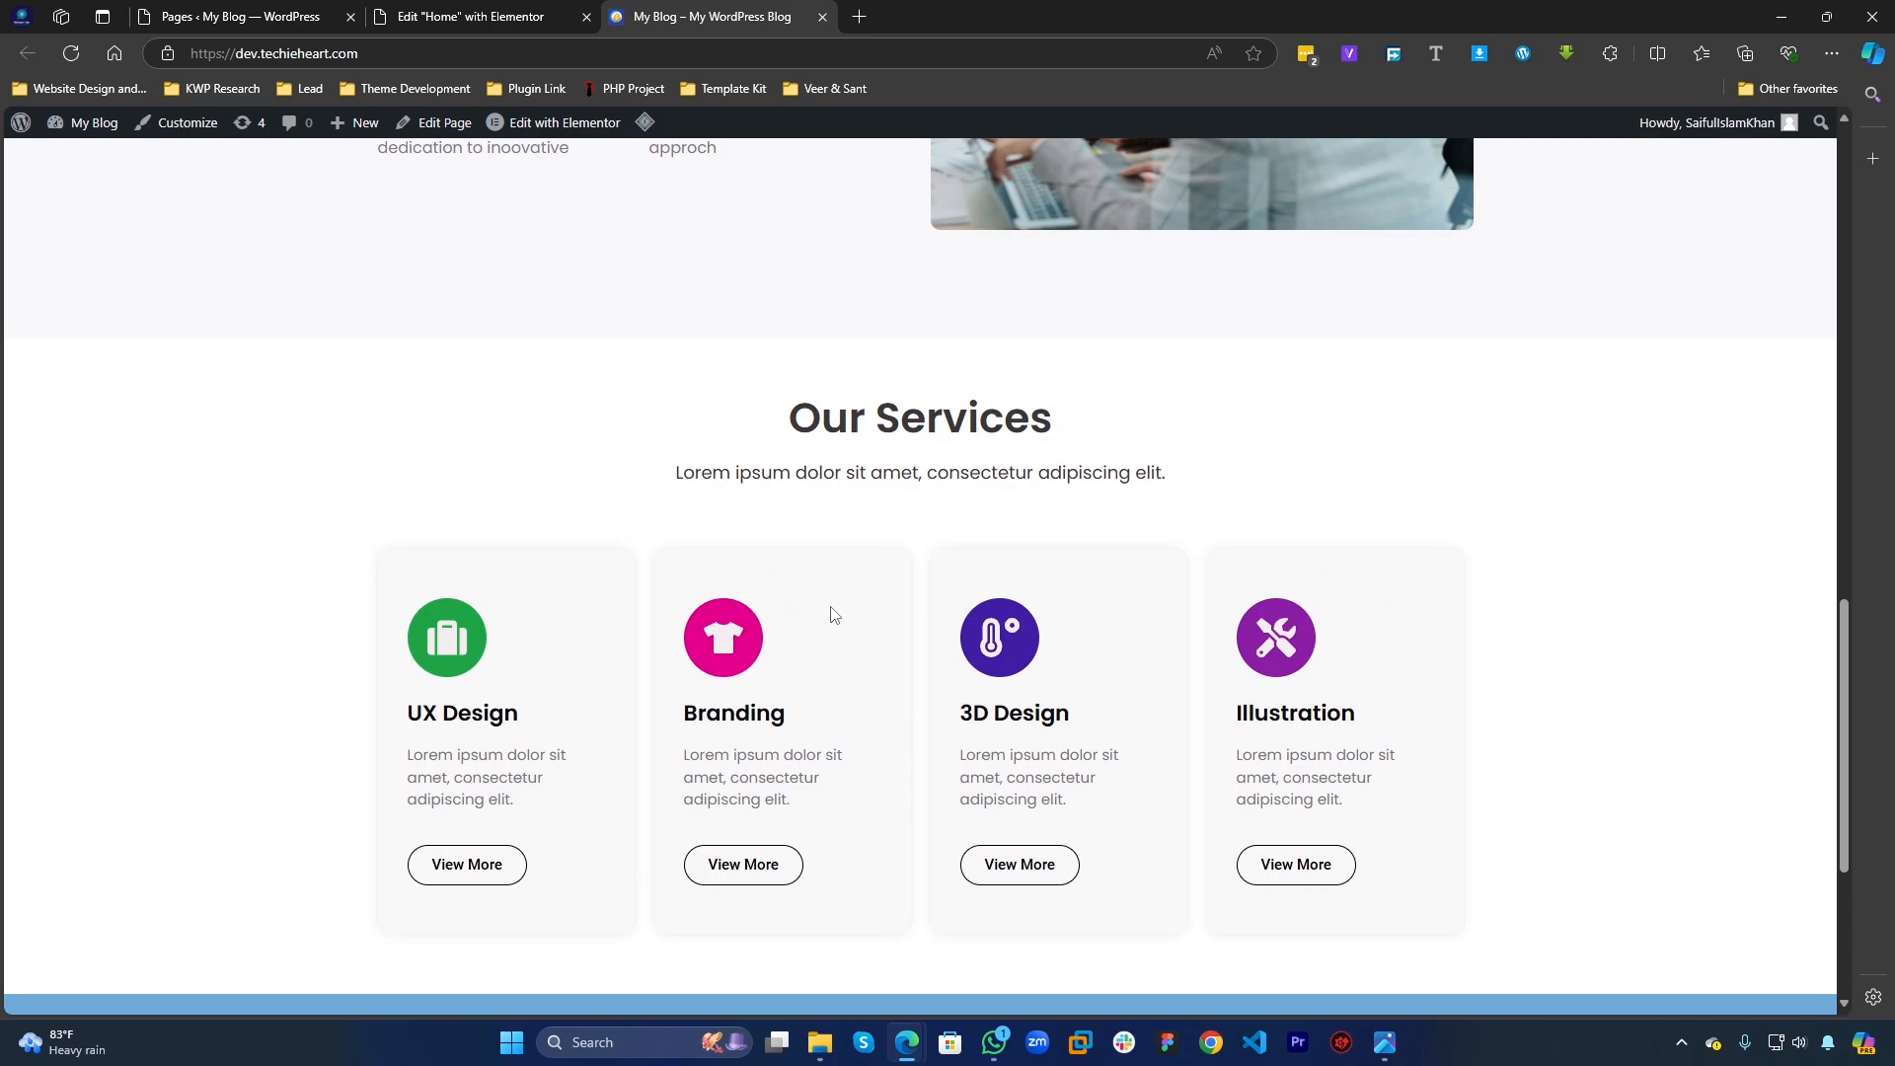